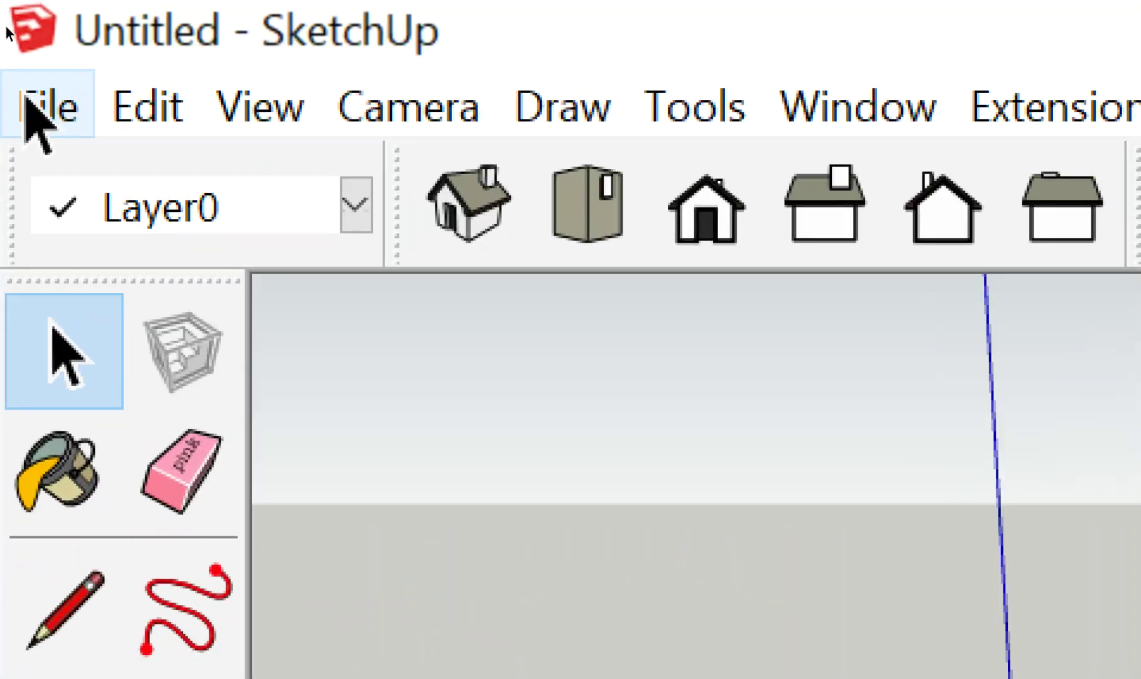
Open solidtool.skp from the Desktop > SketchUp > Work Shop folder
{"action": "left_click", "coordinate": [9, 29]}
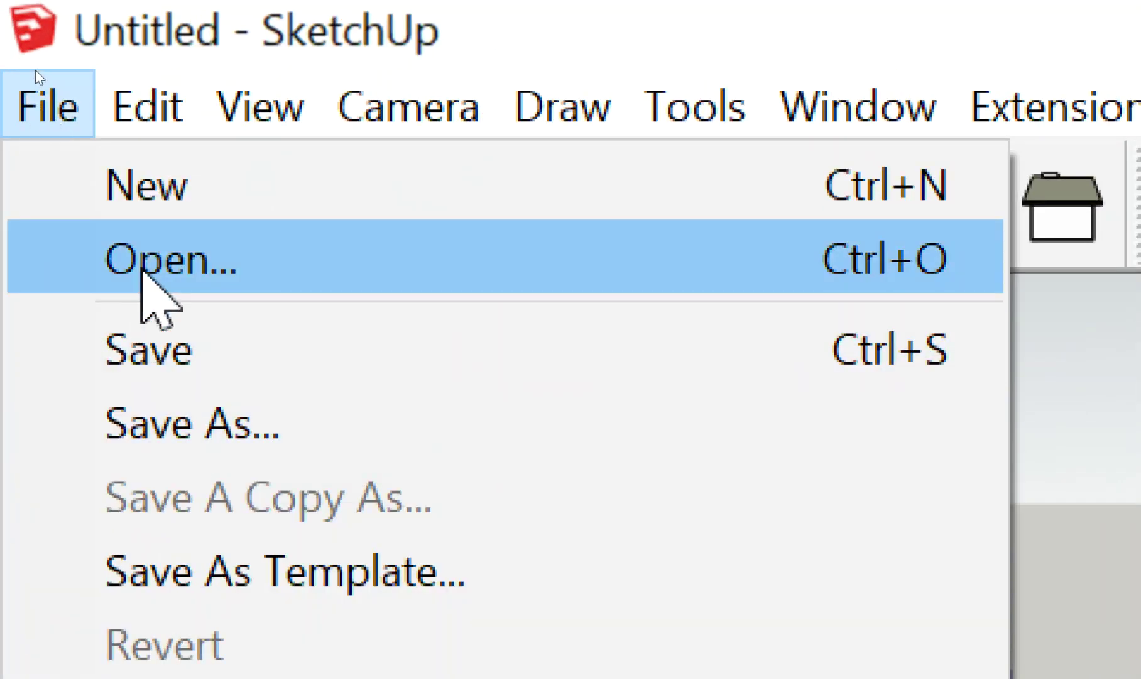
{"action": "left_click", "coordinate": [141, 267]}
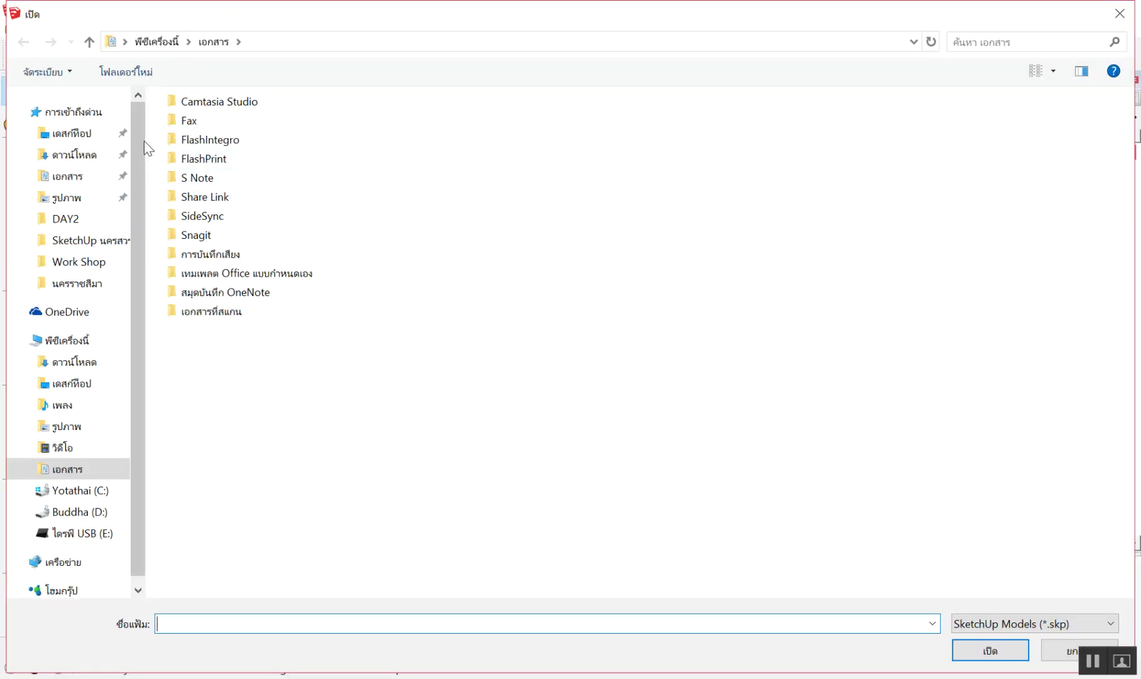
{"action": "left_click", "coordinate": [85, 134]}
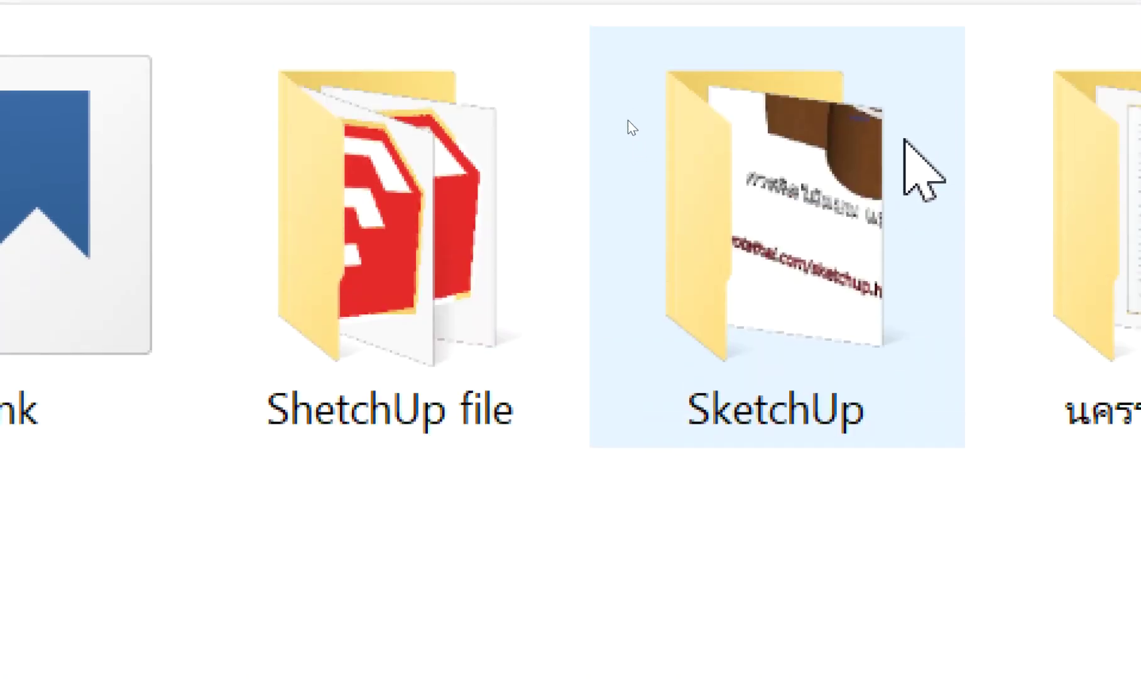
{"action": "double_click", "coordinate": [905, 146]}
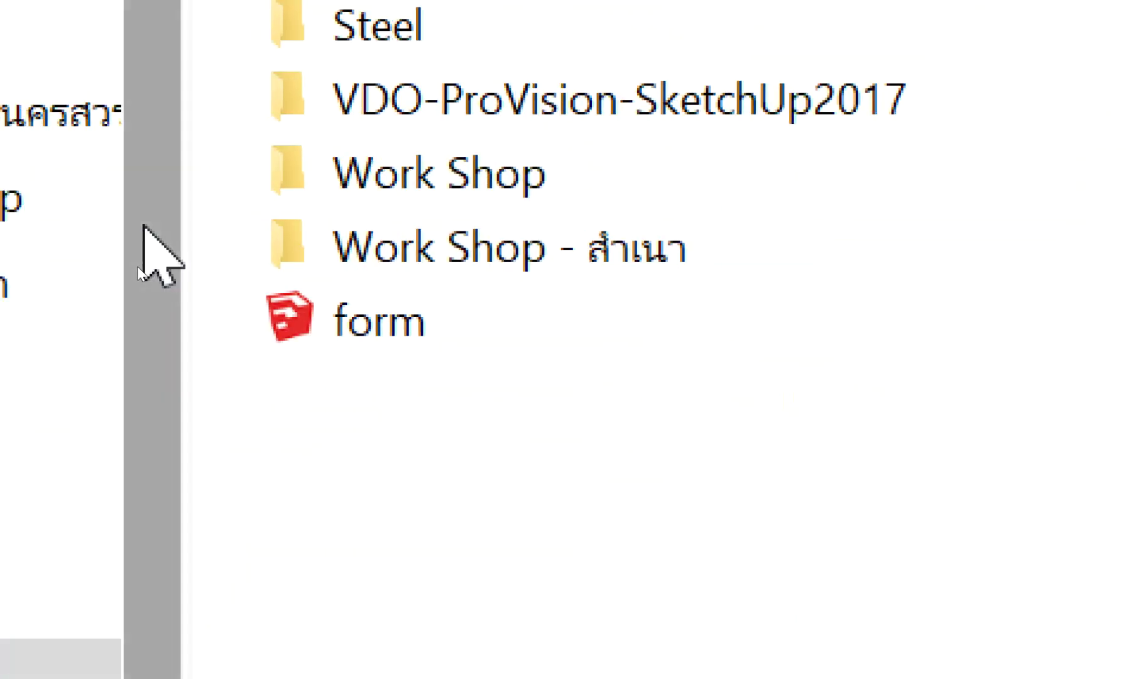
{"action": "double_click", "coordinate": [496, 248]}
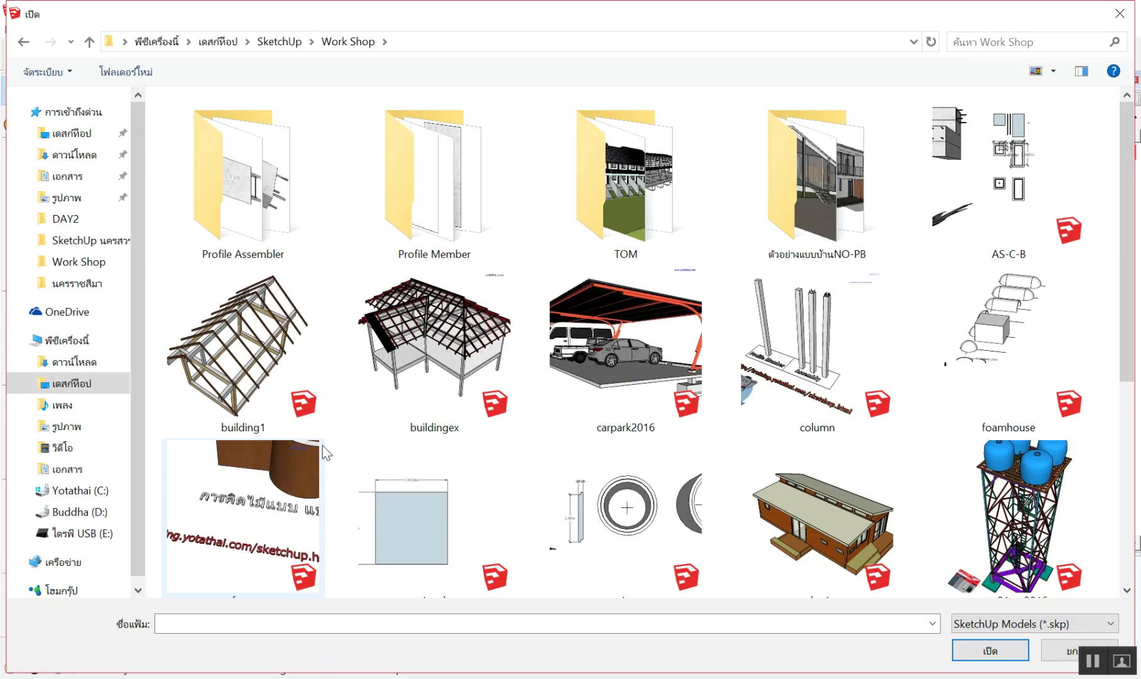
{"action": "scroll", "coordinate": [354, 448], "scroll_direction": "down", "scroll_amount": 5}
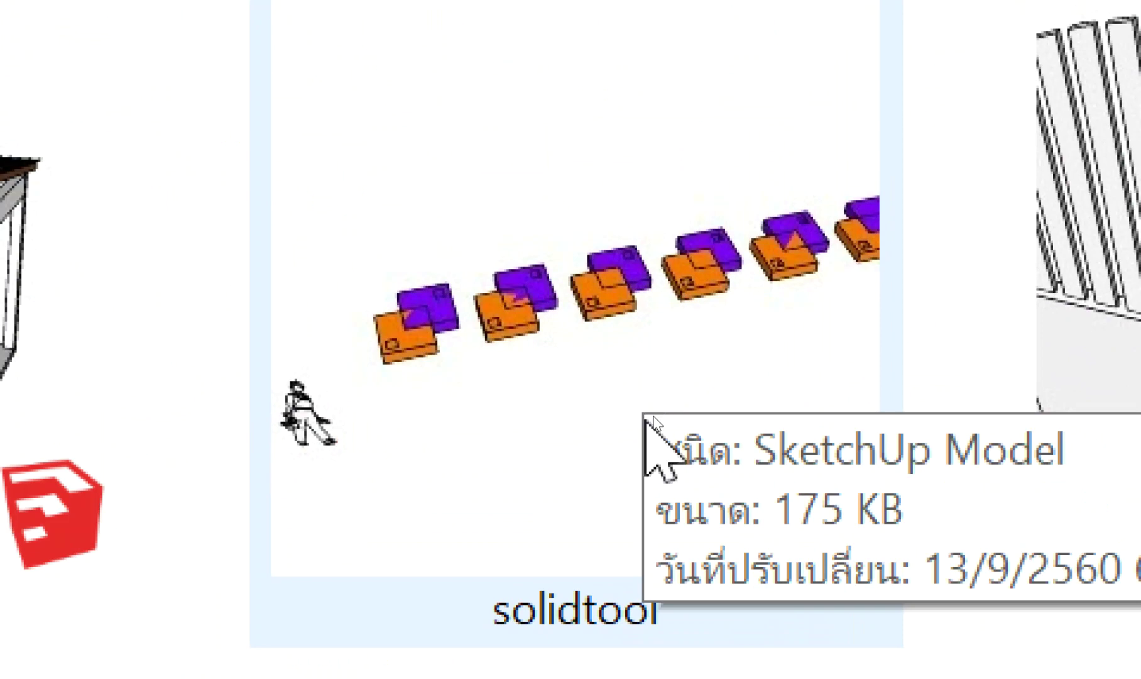
{"action": "scroll", "coordinate": [645, 418], "scroll_direction": "down", "scroll_amount": 2}
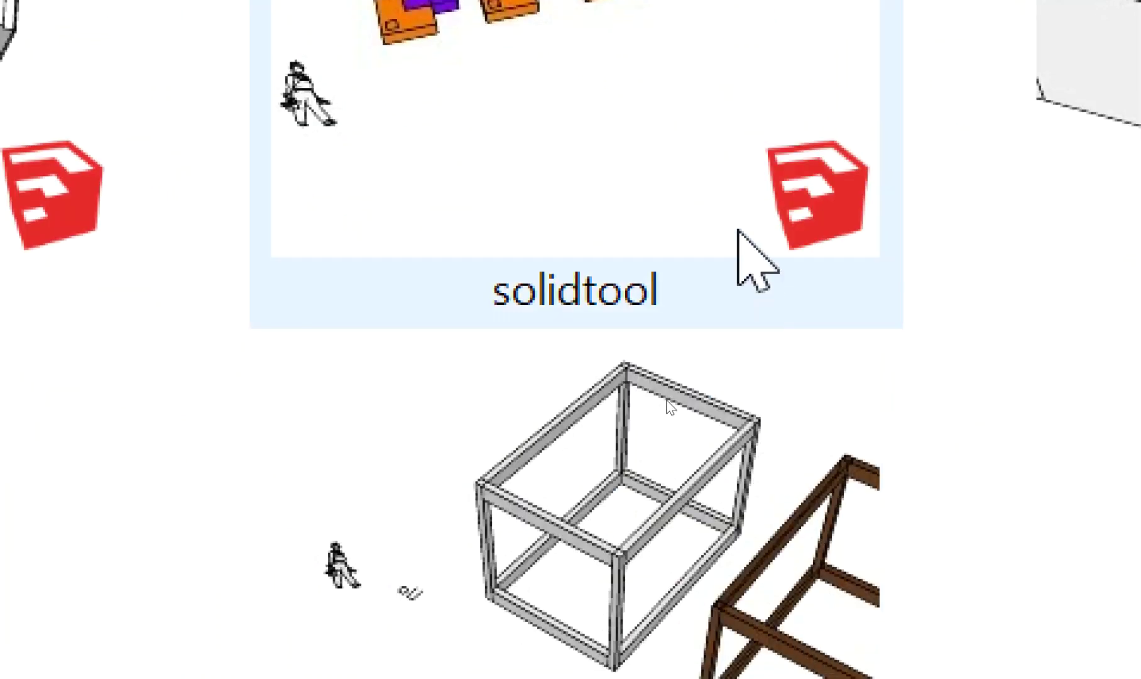
{"action": "double_click", "coordinate": [665, 373]}
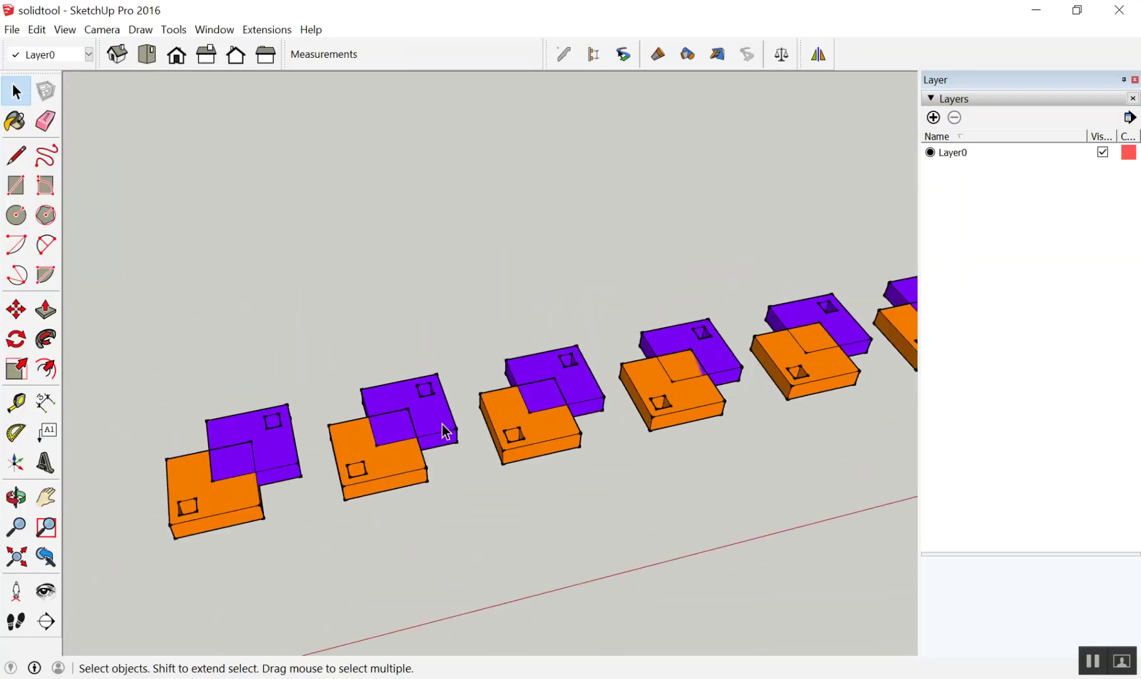
Close the Layer tray and zoom in on the first orange and purple box pair
{"action": "middle_click_drag", "start_coordinate": [443, 432], "coordinate": [413, 314]}
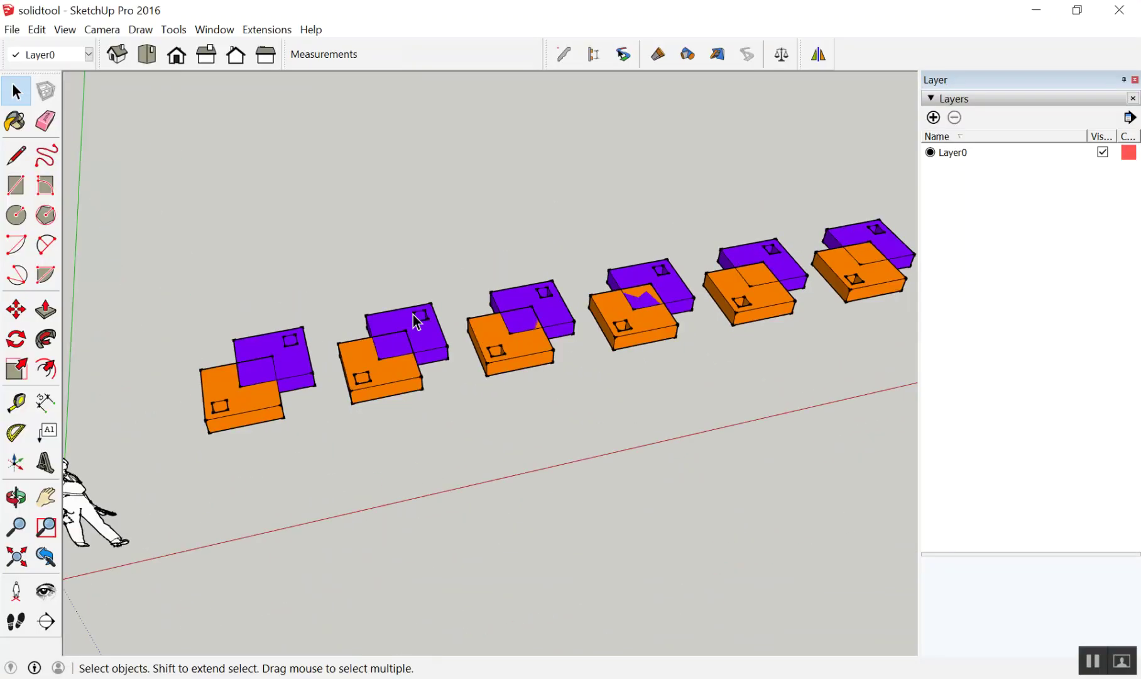
{"action": "scroll", "coordinate": [209, 480], "scroll_direction": "up", "scroll_amount": 3}
{"action": "scroll", "coordinate": [210, 481], "scroll_direction": "up", "scroll_amount": 2}
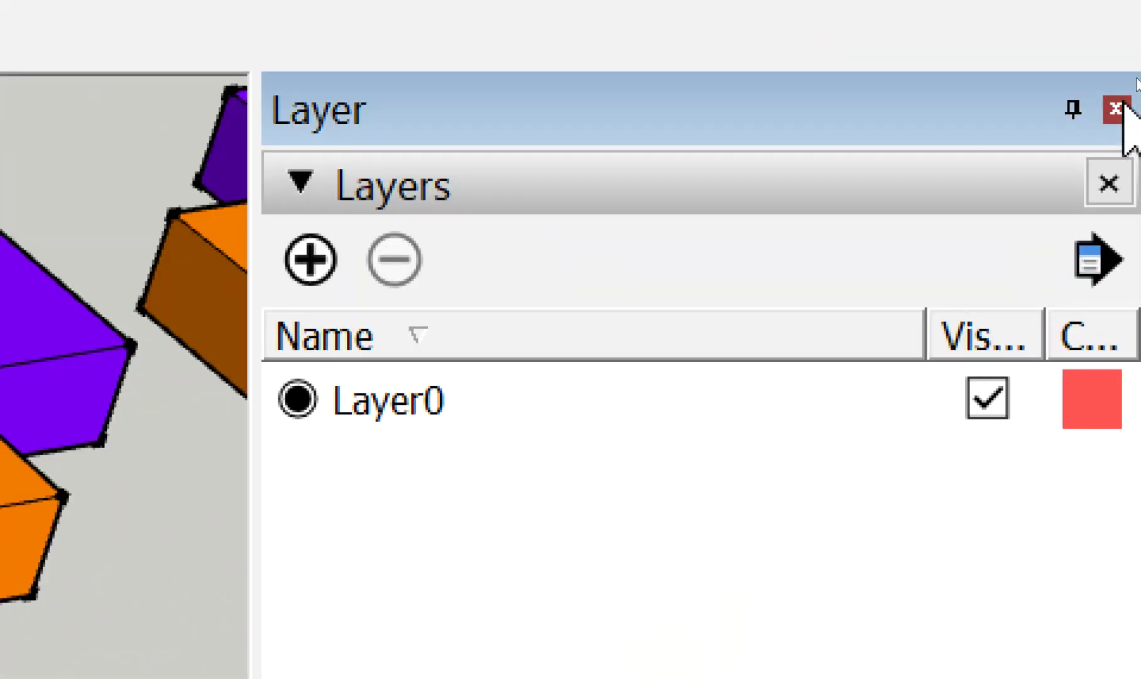
{"action": "left_click", "coordinate": [1135, 80]}
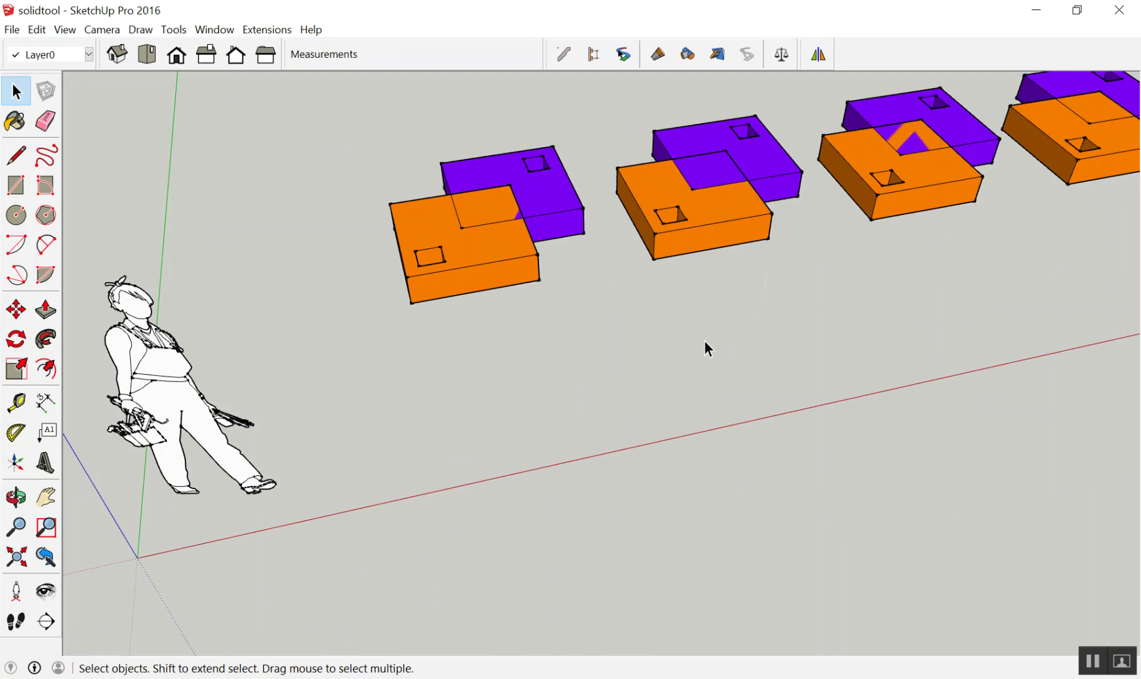
{"action": "scroll", "coordinate": [691, 352], "scroll_direction": "down", "scroll_amount": 3}
{"action": "scroll", "coordinate": [580, 305], "scroll_direction": "up", "scroll_amount": 2}
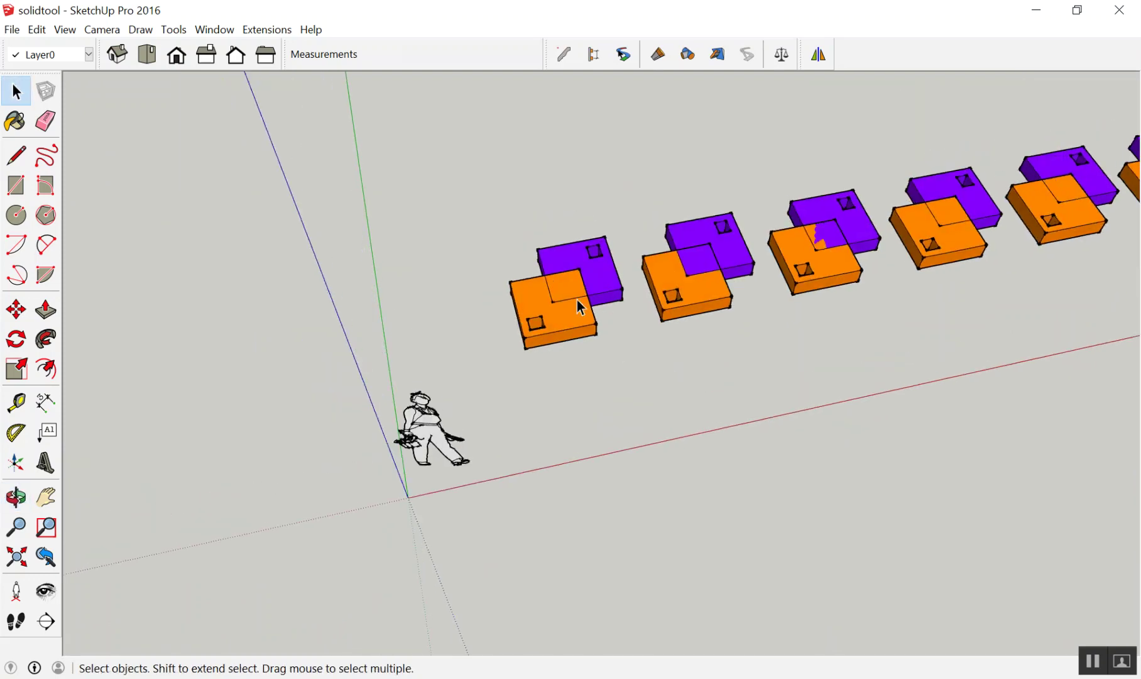
{"action": "scroll", "coordinate": [628, 276], "scroll_direction": "up", "scroll_amount": 5}
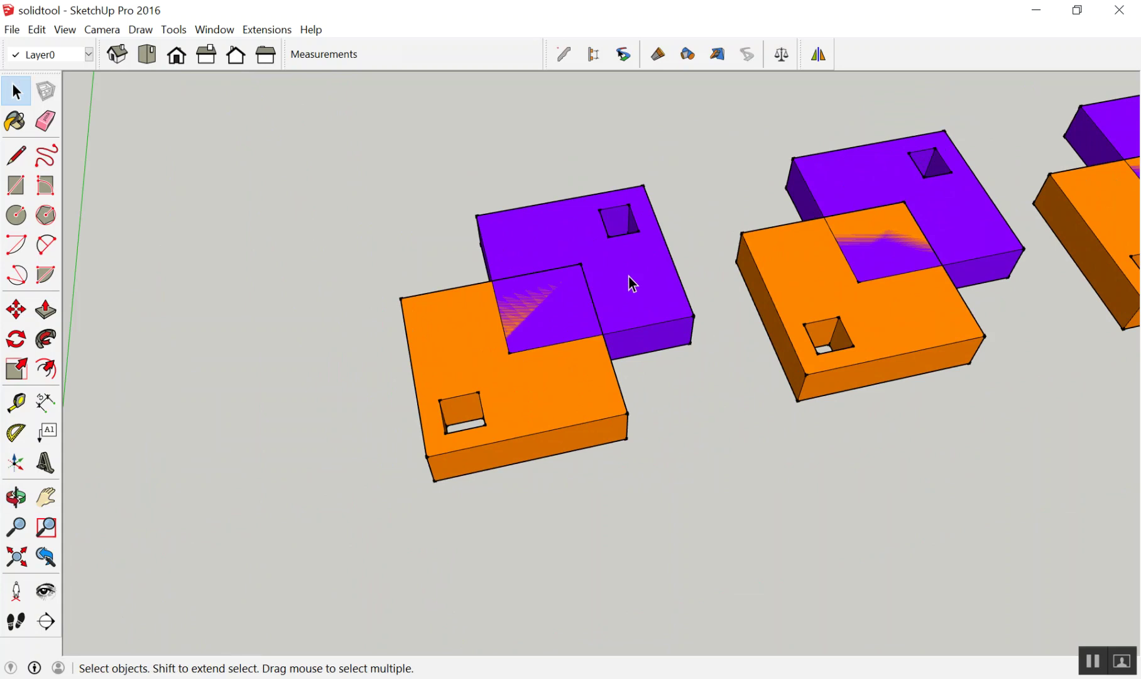
Reopen solidtool.skp from Desktop > SketchUp > Work Shop via the Open dialog
{"action": "left_click", "coordinate": [12, 30]}
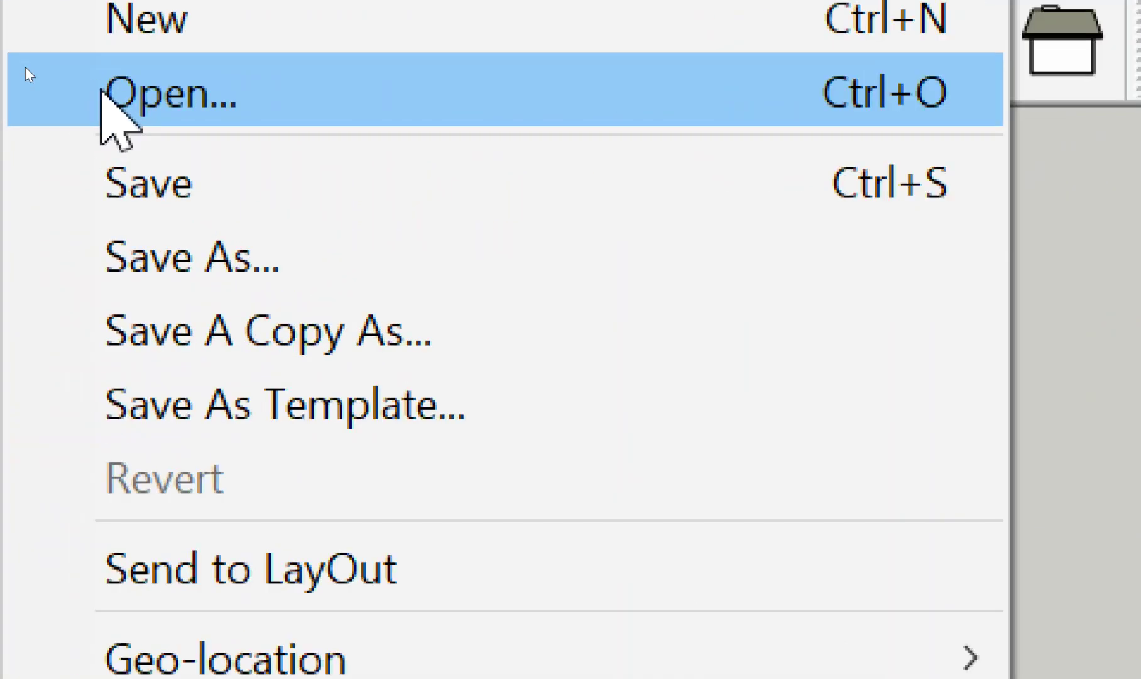
{"action": "left_click", "coordinate": [51, 108]}
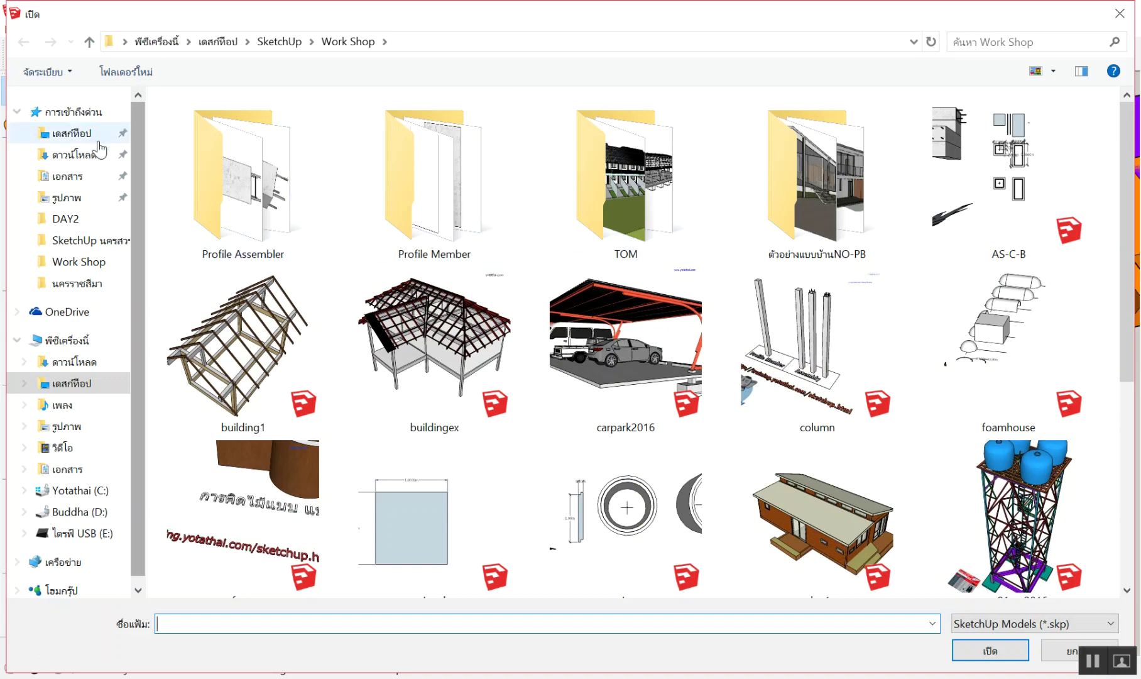
{"action": "left_click", "coordinate": [74, 154]}
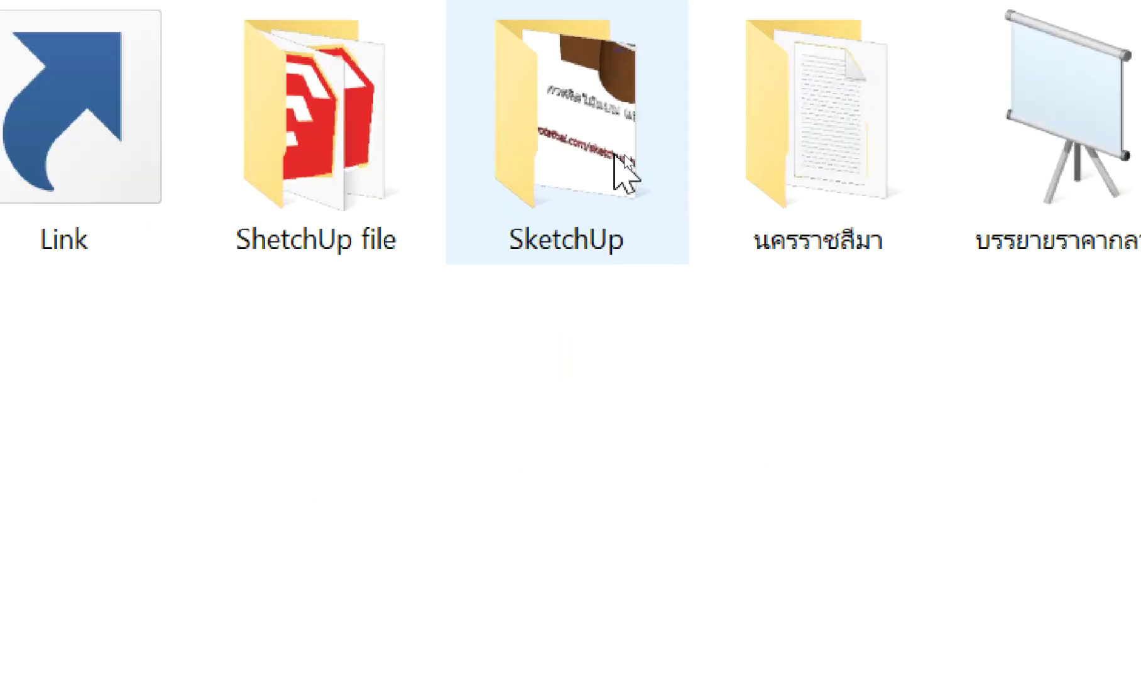
{"action": "left_click", "coordinate": [631, 168]}
{"action": "double_click", "coordinate": [624, 156]}
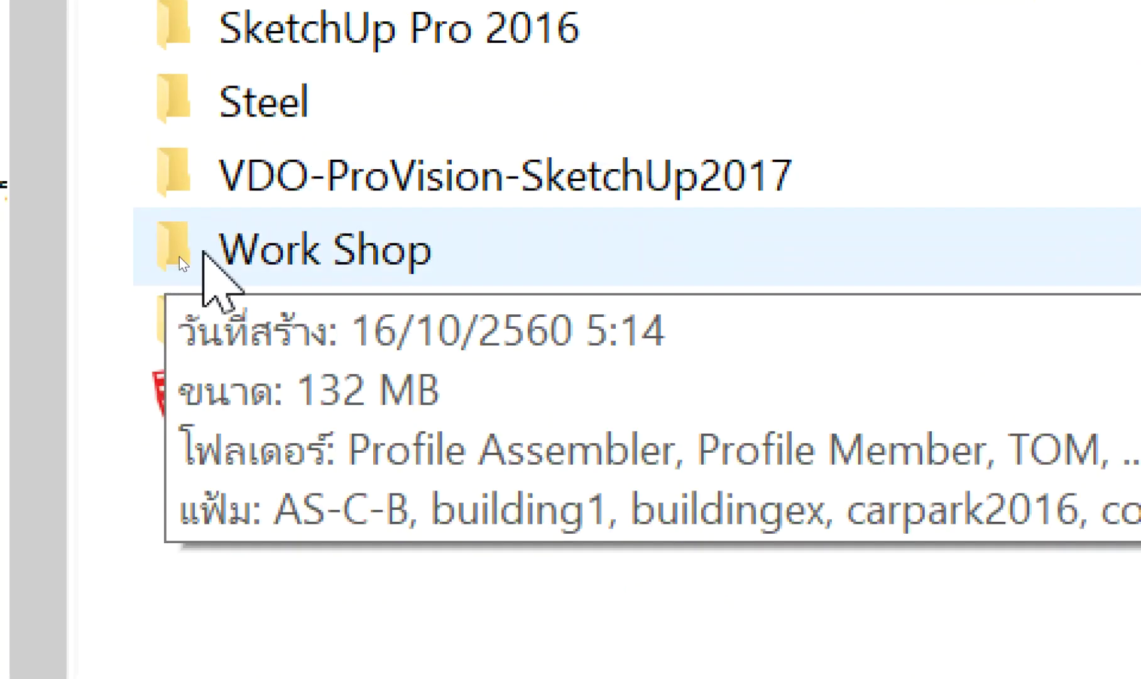
{"action": "left_click", "coordinate": [203, 252]}
{"action": "double_click", "coordinate": [202, 251]}
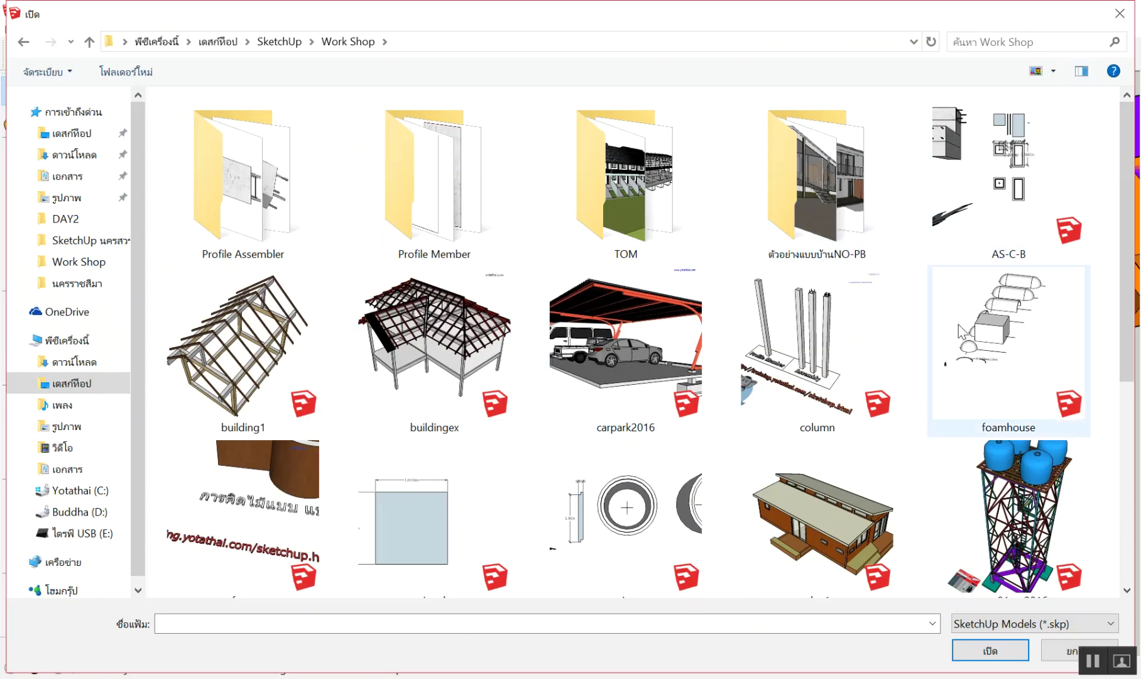
{"action": "scroll", "coordinate": [958, 325], "scroll_direction": "down", "scroll_amount": 5}
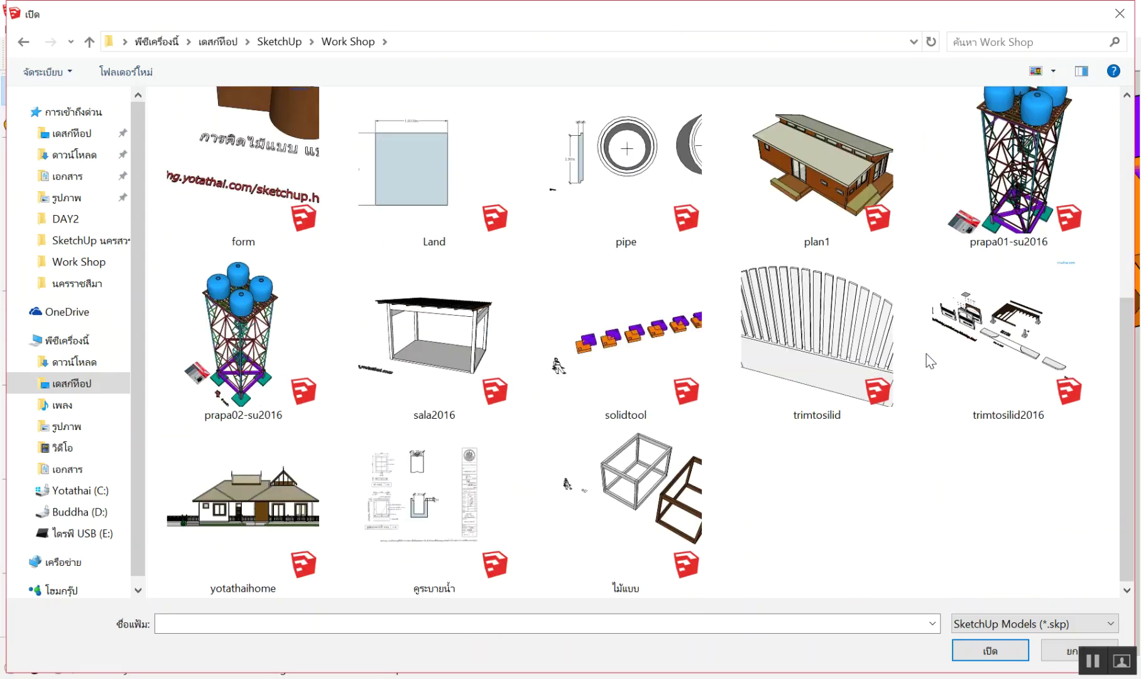
{"action": "scroll", "coordinate": [710, 393], "scroll_direction": "up", "scroll_amount": 3}
{"action": "scroll", "coordinate": [710, 393], "scroll_direction": "down", "scroll_amount": 2}
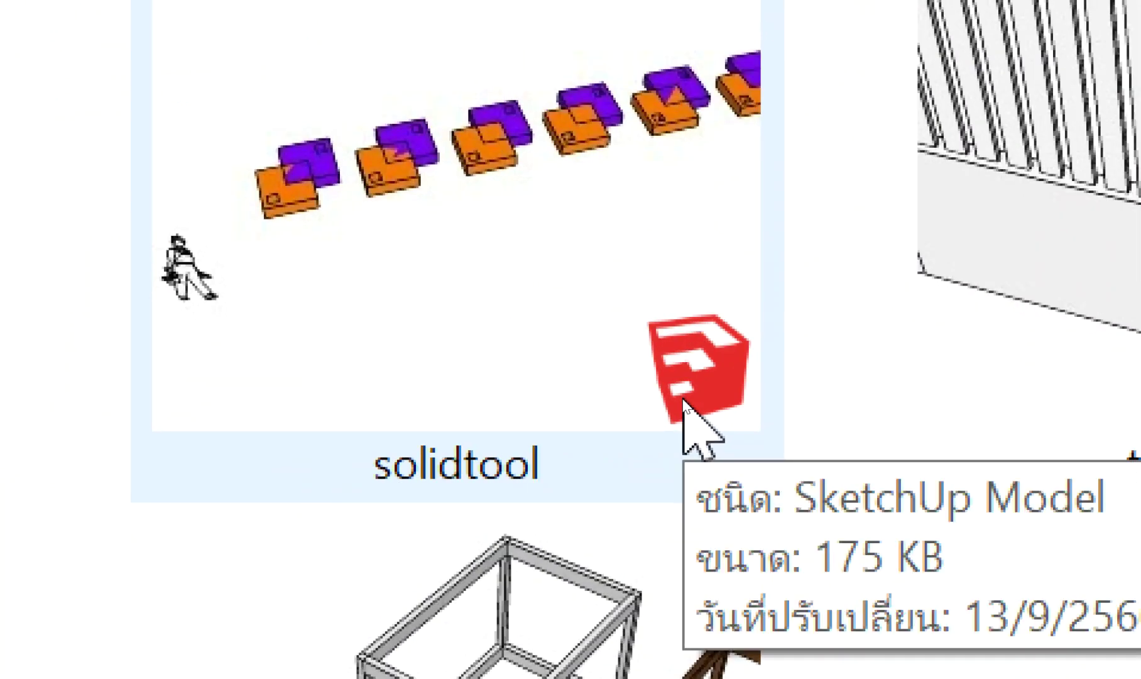
{"action": "double_click", "coordinate": [616, 345]}
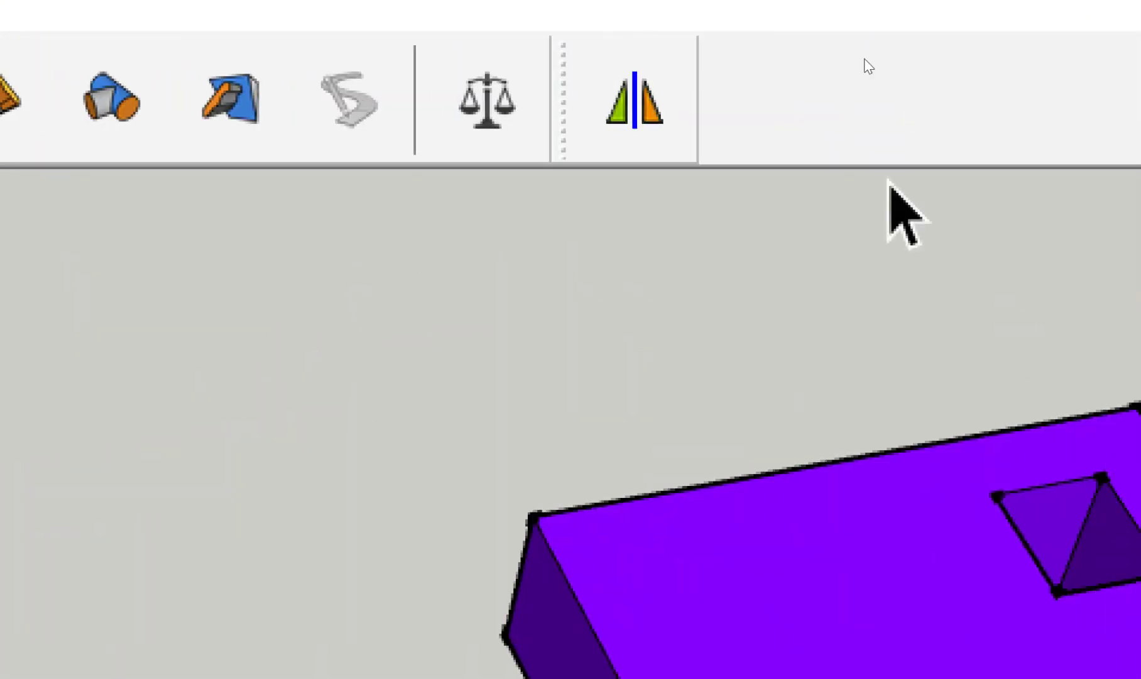
Show the toolbars context menu from an empty spot in the toolbar area
{"action": "right_click", "coordinate": [742, 107]}
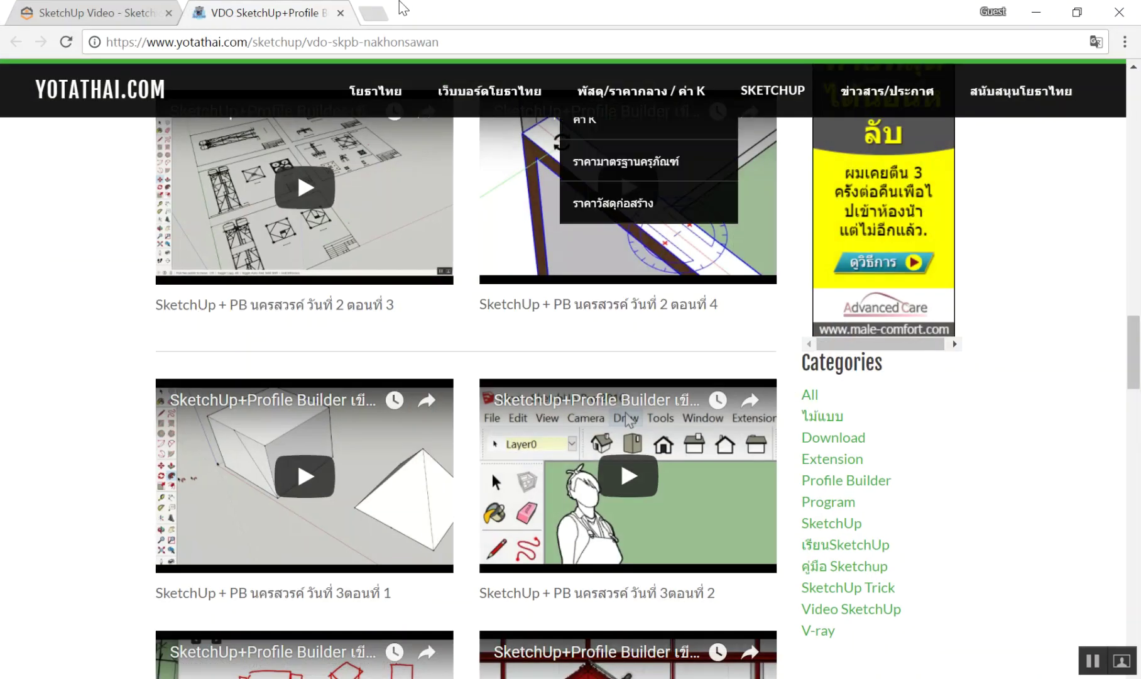
In a new Chrome tab, search the web for 'profile builder' with an English keyboard
{"action": "left_click", "coordinate": [373, 16]}
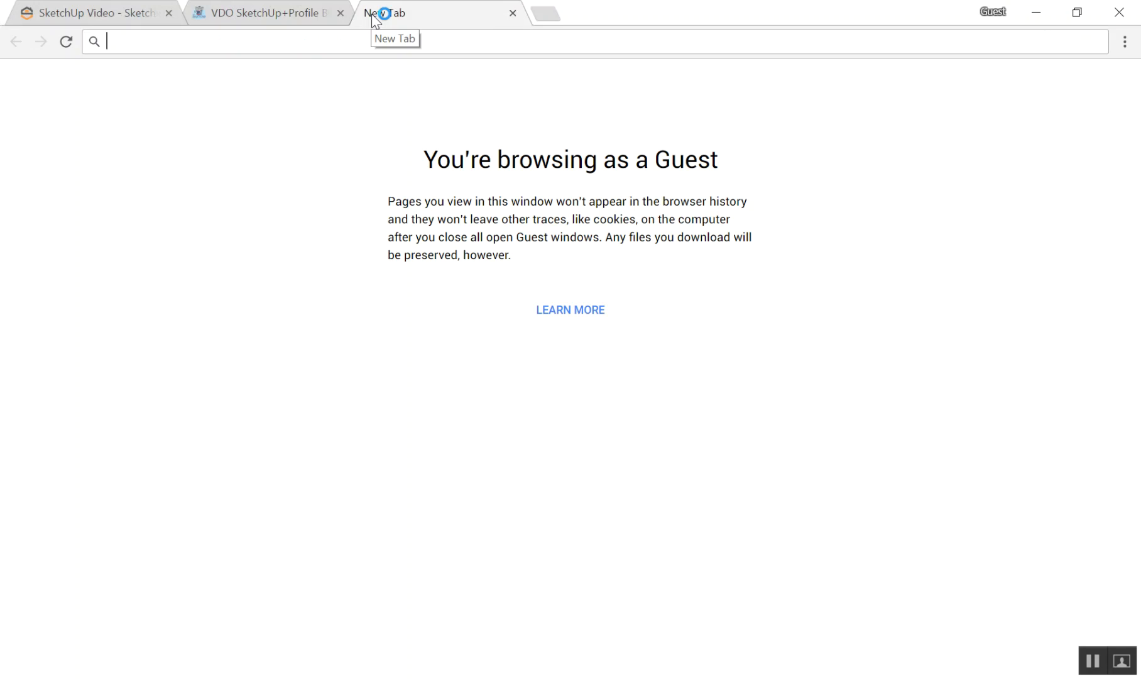
{"action": "type", "text": "g"}
{"action": "key", "text": "BackSpace"}
{"action": "key", "text": "super+space"}
{"action": "type", "text": "ske"}
{"action": "key", "text": "BackSpace"}
{"action": "key", "text": "BackSpace"}
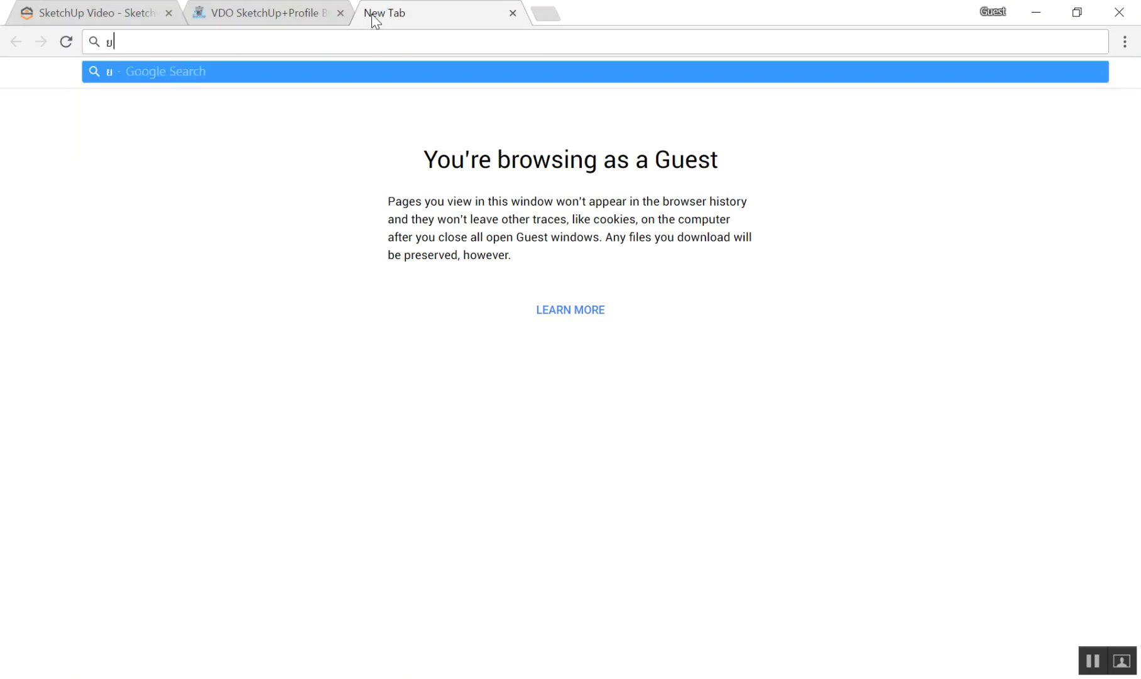
{"action": "key", "text": "BackSpace"}
{"action": "key", "text": "super+space"}
{"action": "type", "text": "pro"}
{"action": "type", "text": "file"}
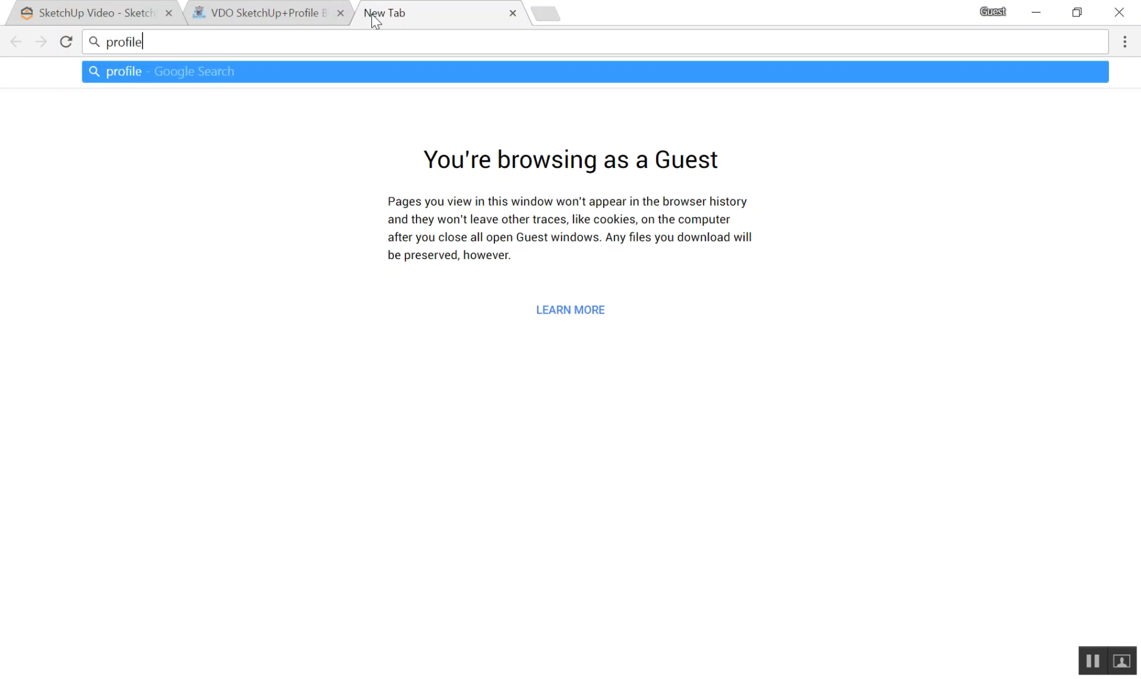
{"action": "type", "text": "+b"}
{"action": "type", "text": "uilder"}
{"action": "key", "text": "Return"}
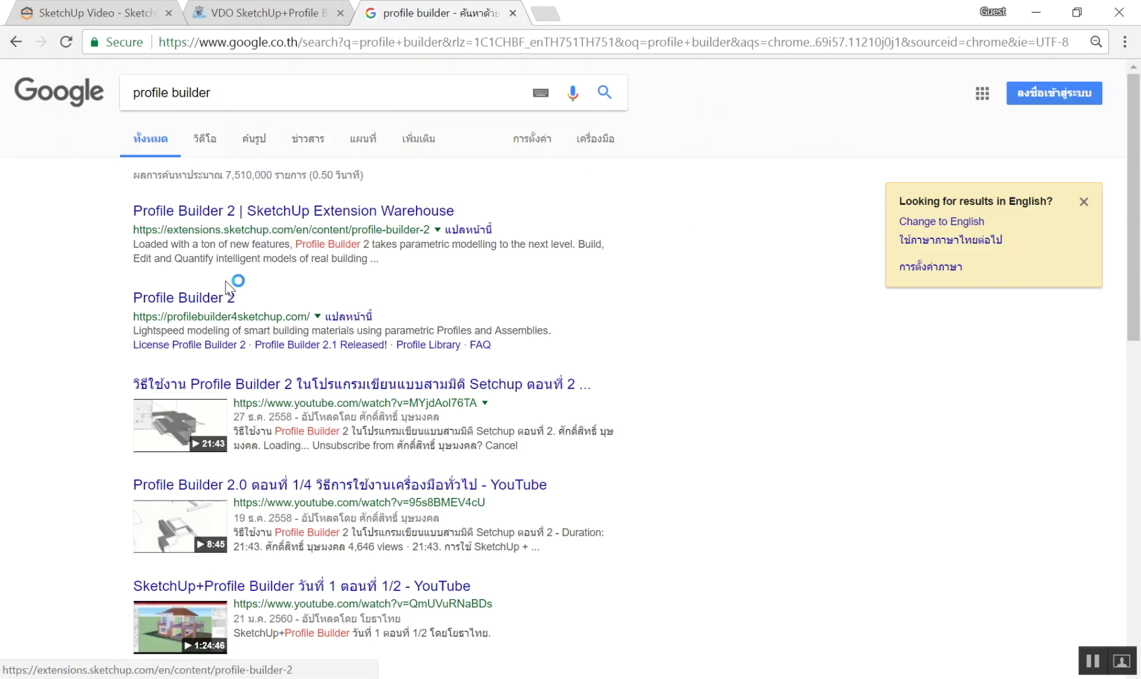
Visit the Profile Builder 2 site, confirm it shows maintenance, and close that tab
{"action": "left_click", "coordinate": [215, 306]}
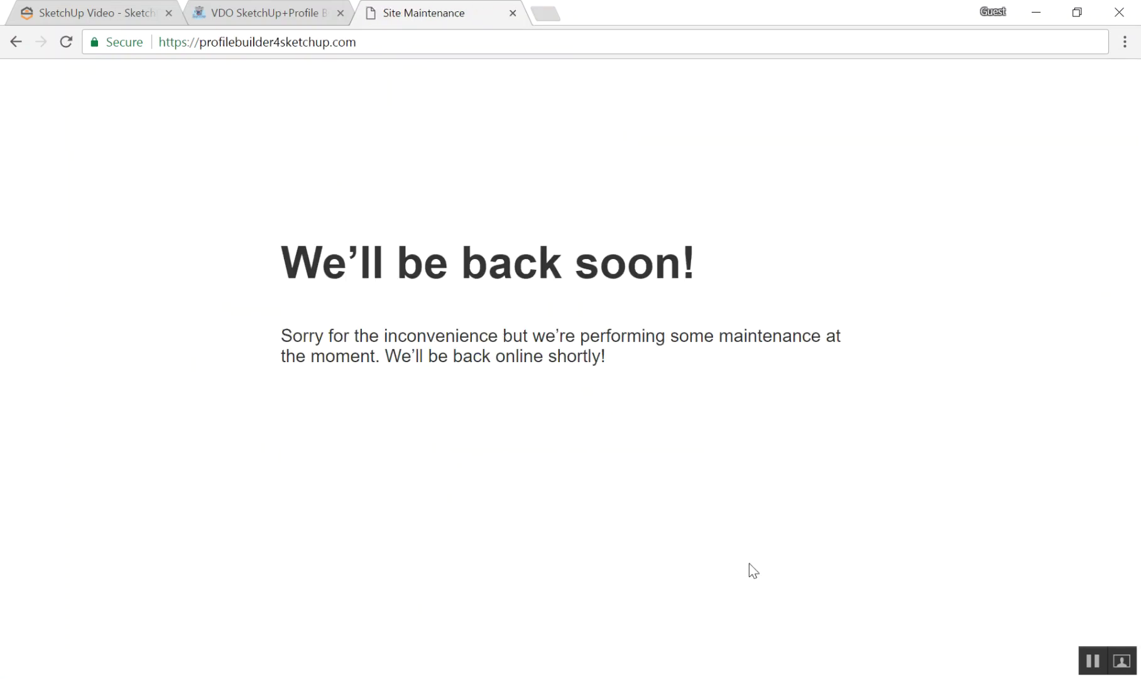
{"action": "left_click", "coordinate": [388, 41]}
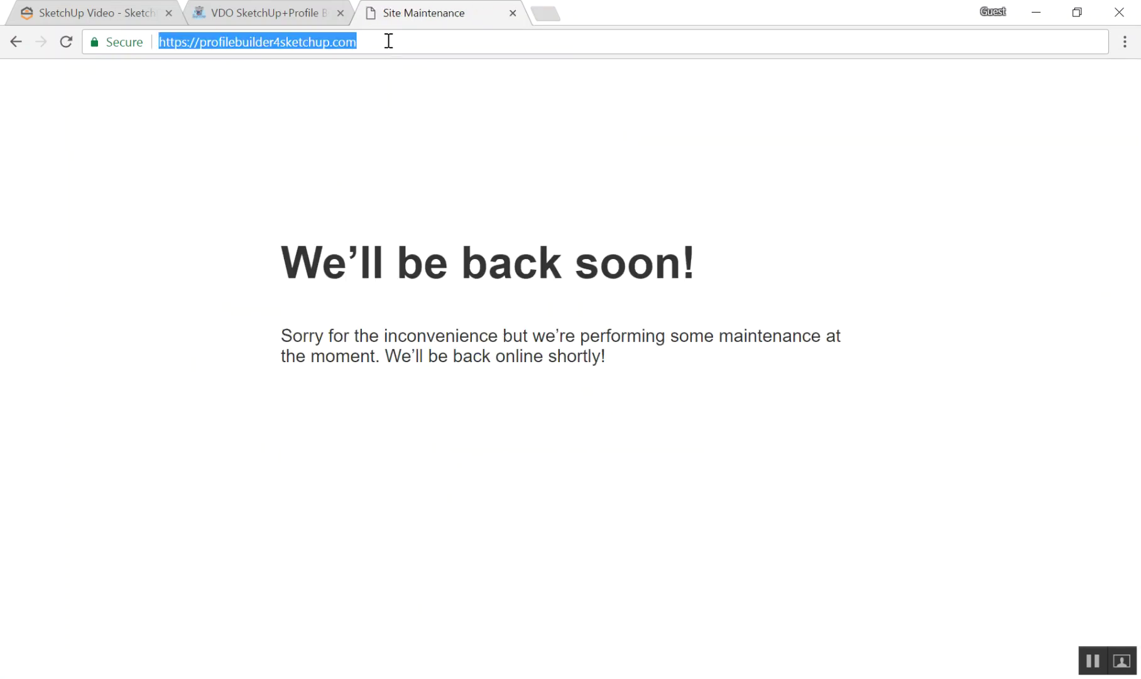
{"action": "key", "text": "Return"}
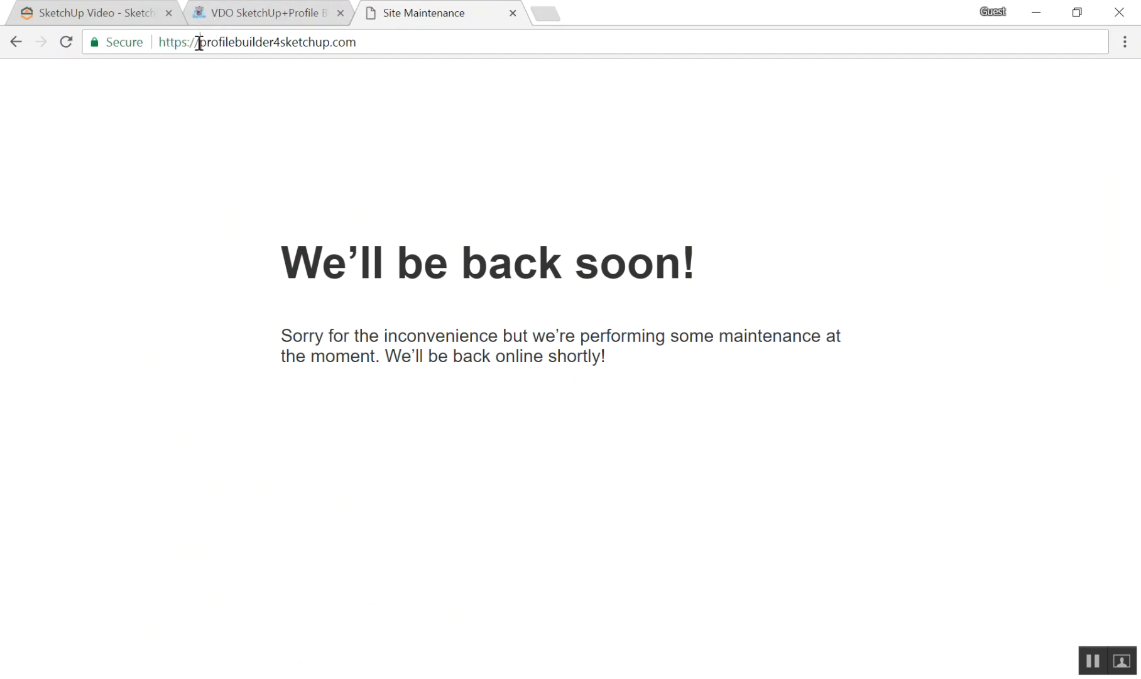
{"action": "double_click", "coordinate": [199, 43]}
{"action": "left_click", "coordinate": [211, 44]}
{"action": "left_click", "coordinate": [513, 13]}
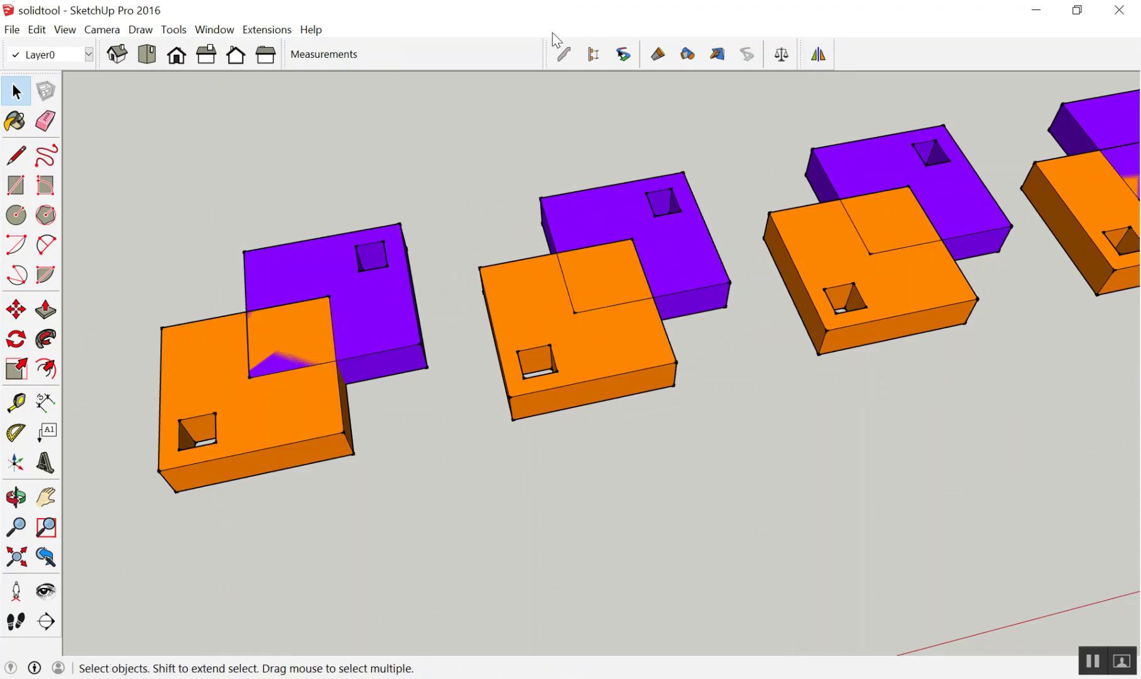
Turn on the Solid Tools toolbar from the toolbar context menu
{"action": "right_click", "coordinate": [532, 47]}
{"action": "left_click", "coordinate": [596, 508]}
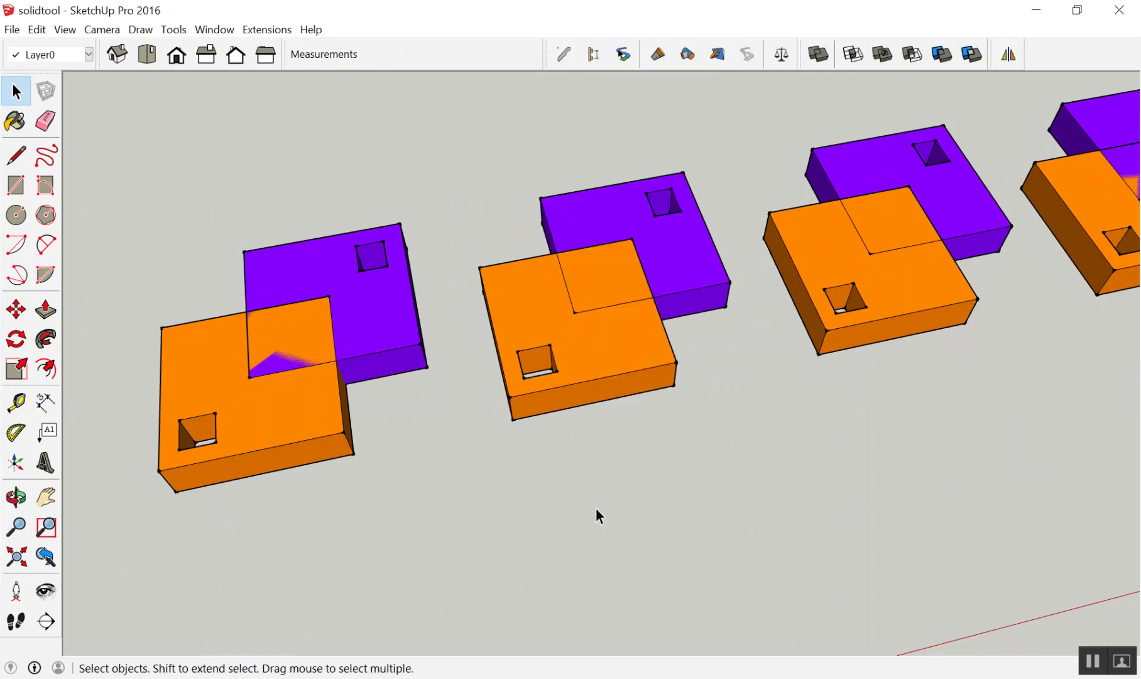
{"action": "scroll", "coordinate": [564, 326], "scroll_direction": "down", "scroll_amount": 3}
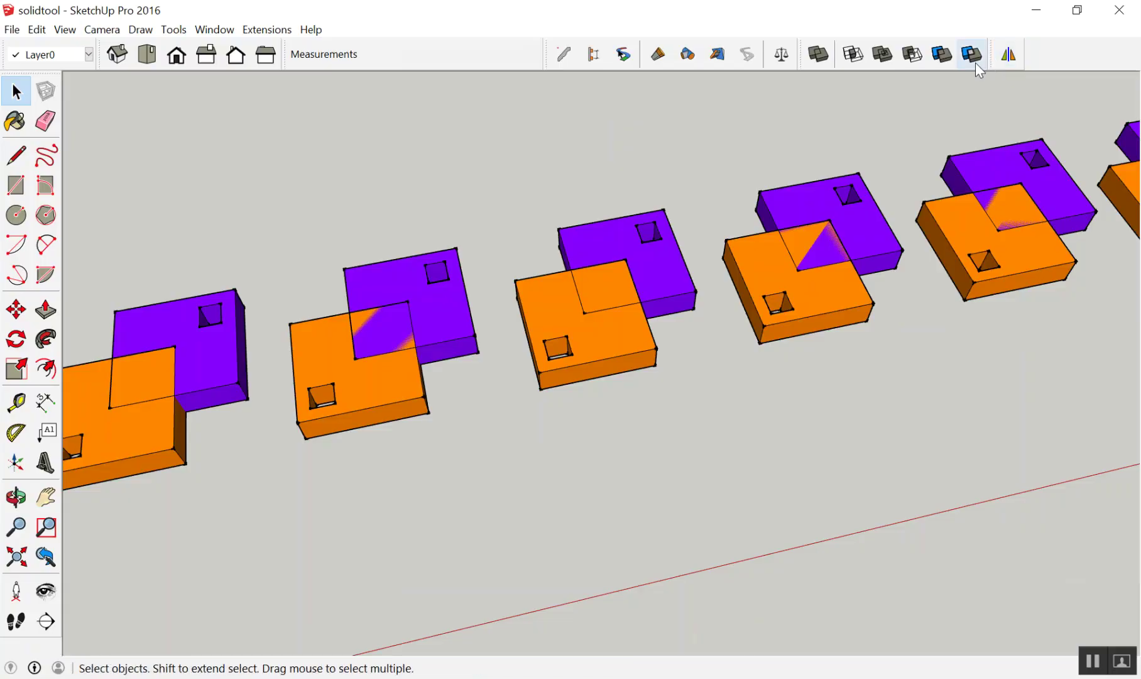
Split the first pair with Solid Tools Split, picking the orange box then the purple box
{"action": "left_click", "coordinate": [972, 55]}
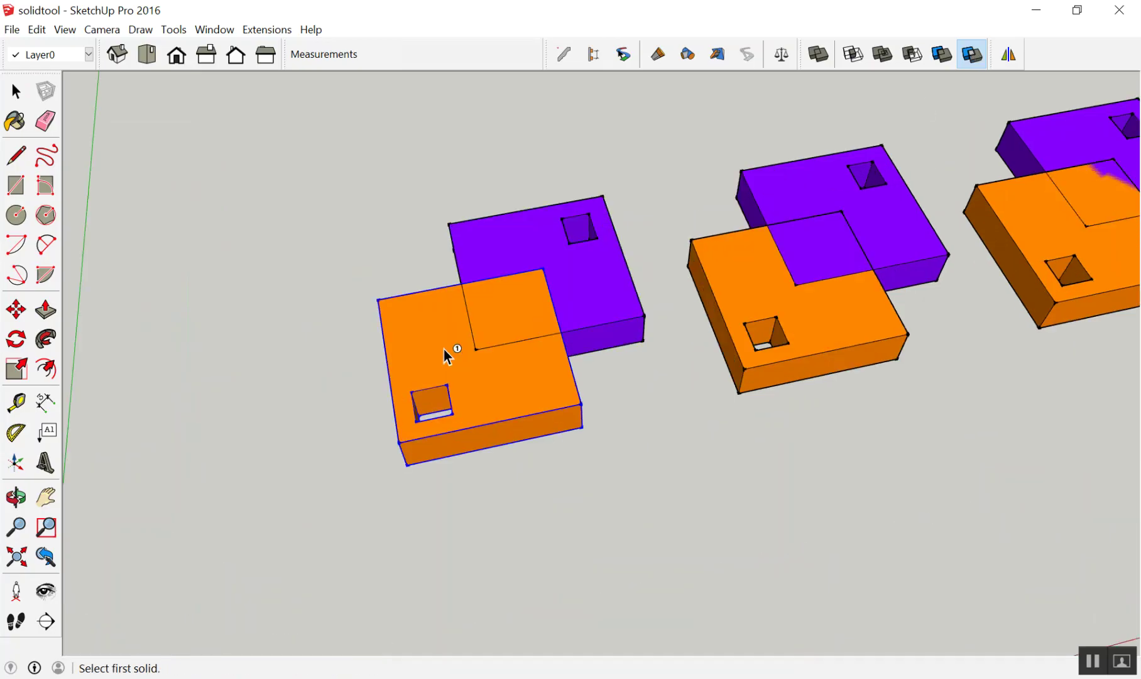
{"action": "scroll", "coordinate": [445, 347], "scroll_direction": "up", "scroll_amount": 3}
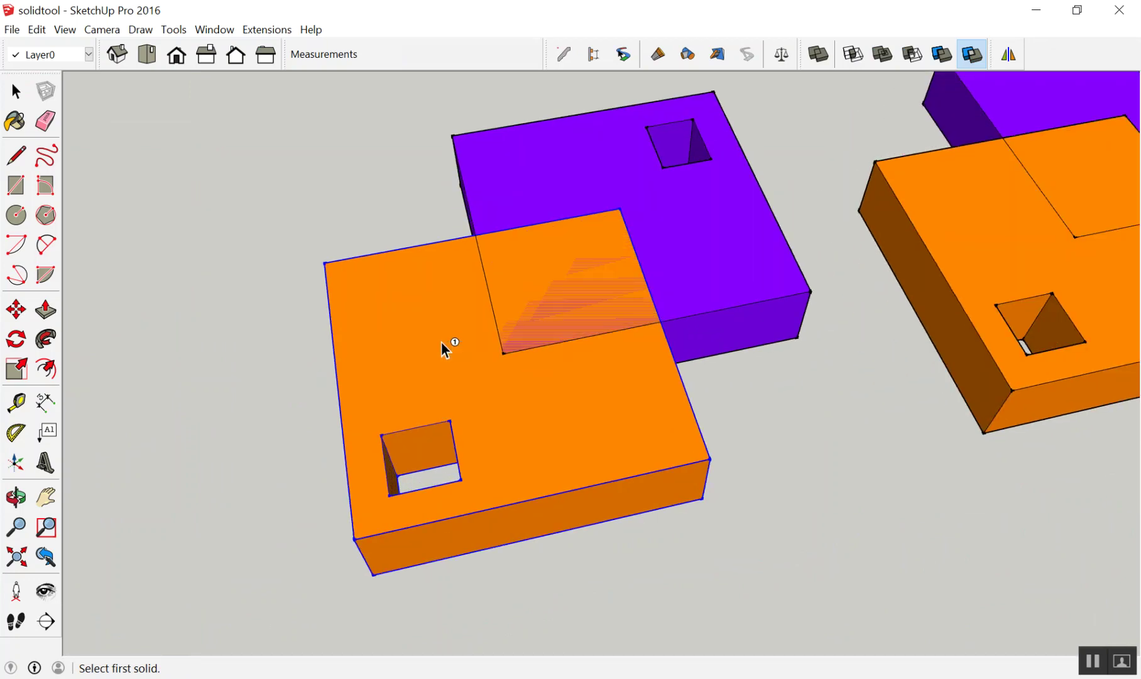
{"action": "left_click", "coordinate": [441, 341]}
{"action": "left_click", "coordinate": [573, 236]}
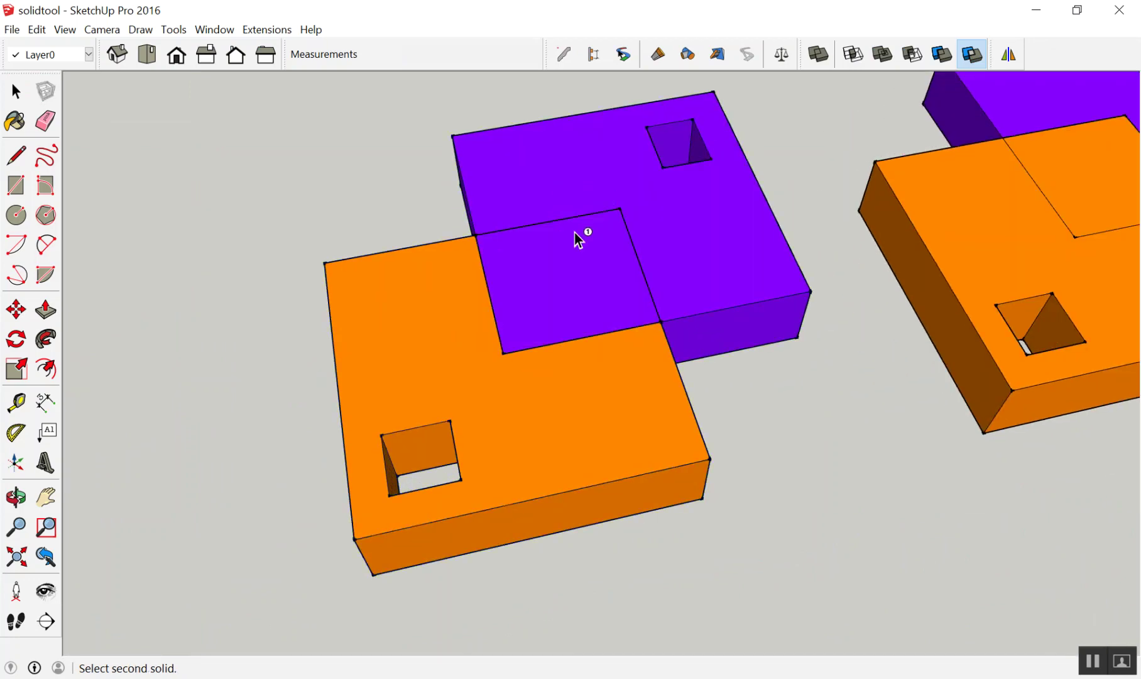
{"action": "scroll", "coordinate": [627, 477], "scroll_direction": "down", "scroll_amount": 2}
{"action": "scroll", "coordinate": [627, 449], "scroll_direction": "up", "scroll_amount": 2}
Select the orange L-shaped piece and start moving it to the left
{"action": "key", "text": "space"}
{"action": "double_click", "coordinate": [627, 446]}
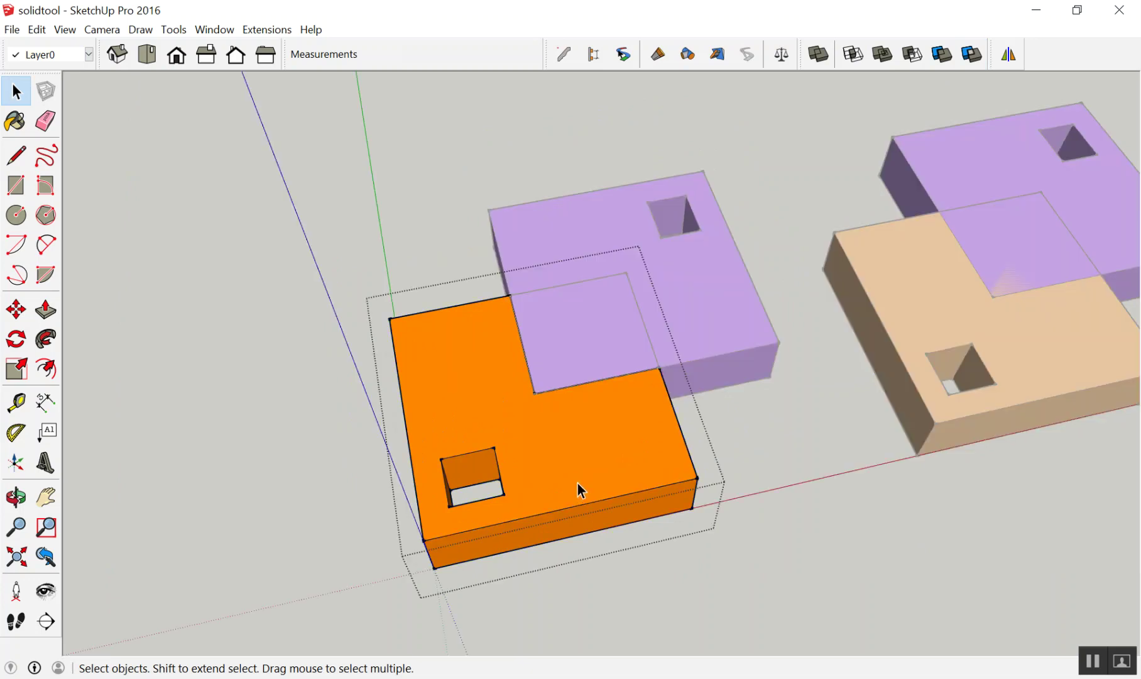
{"action": "left_click", "coordinate": [803, 470]}
{"action": "left_click", "coordinate": [609, 426]}
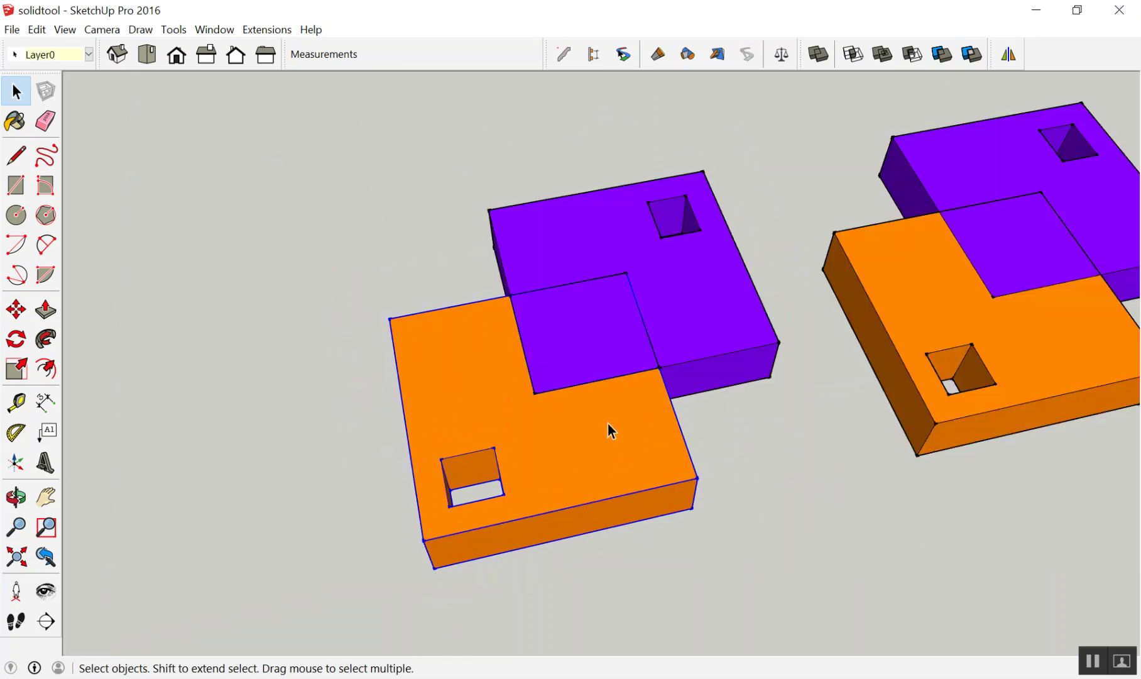
{"action": "key", "text": "m"}
{"action": "left_click", "coordinate": [607, 427]}
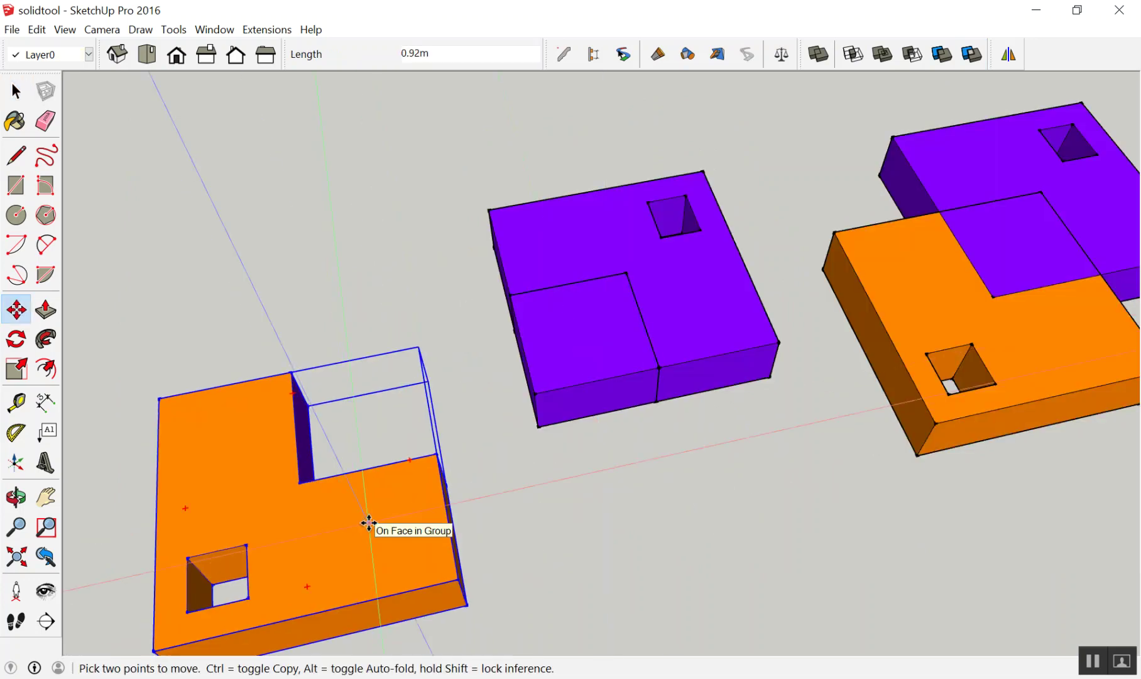
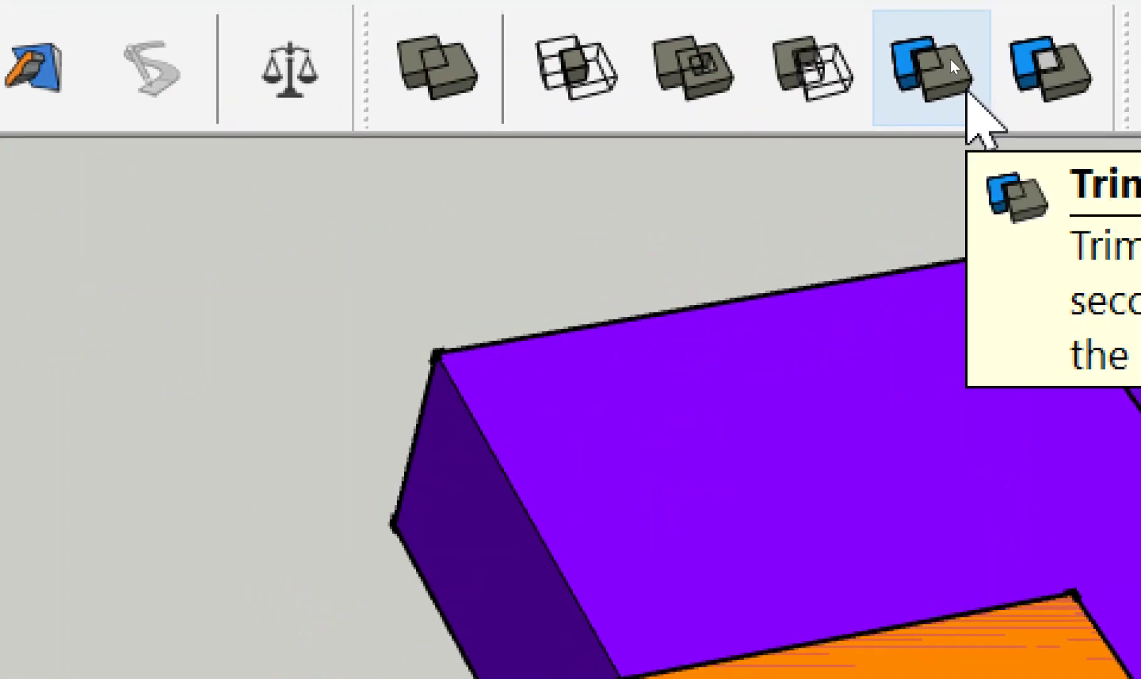
Trim the orange solid where it overlaps the neighbouring solid
{"action": "left_click", "coordinate": [950, 59]}
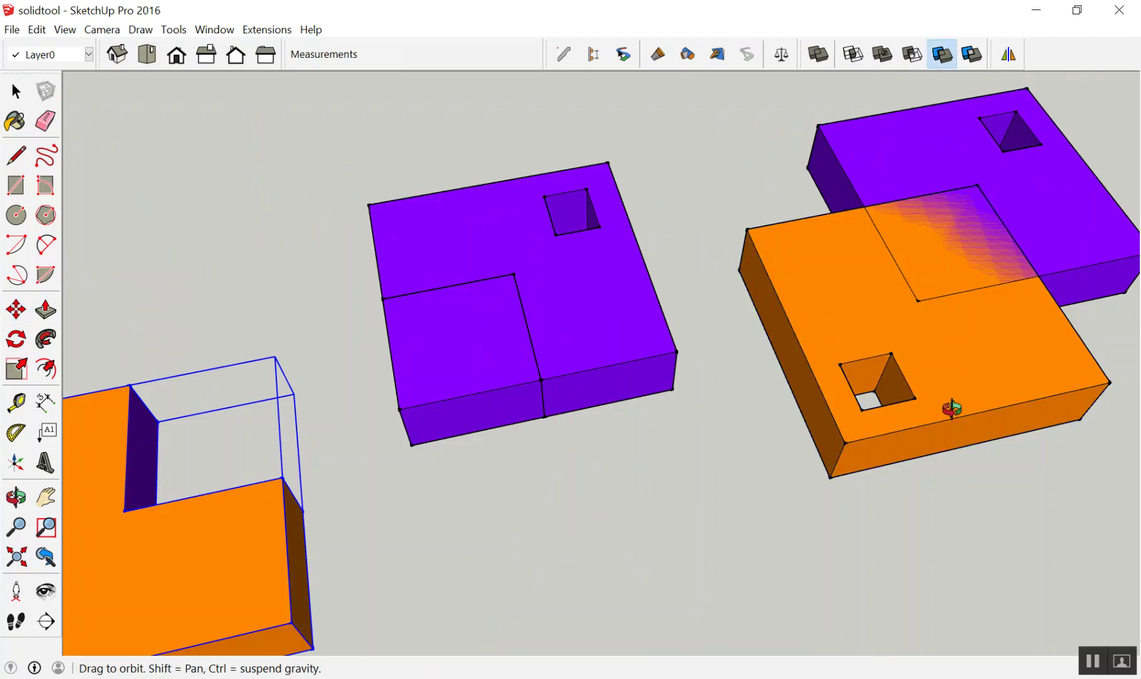
{"action": "middle_click_drag", "start_coordinate": [951, 409], "coordinate": [1113, 424]}
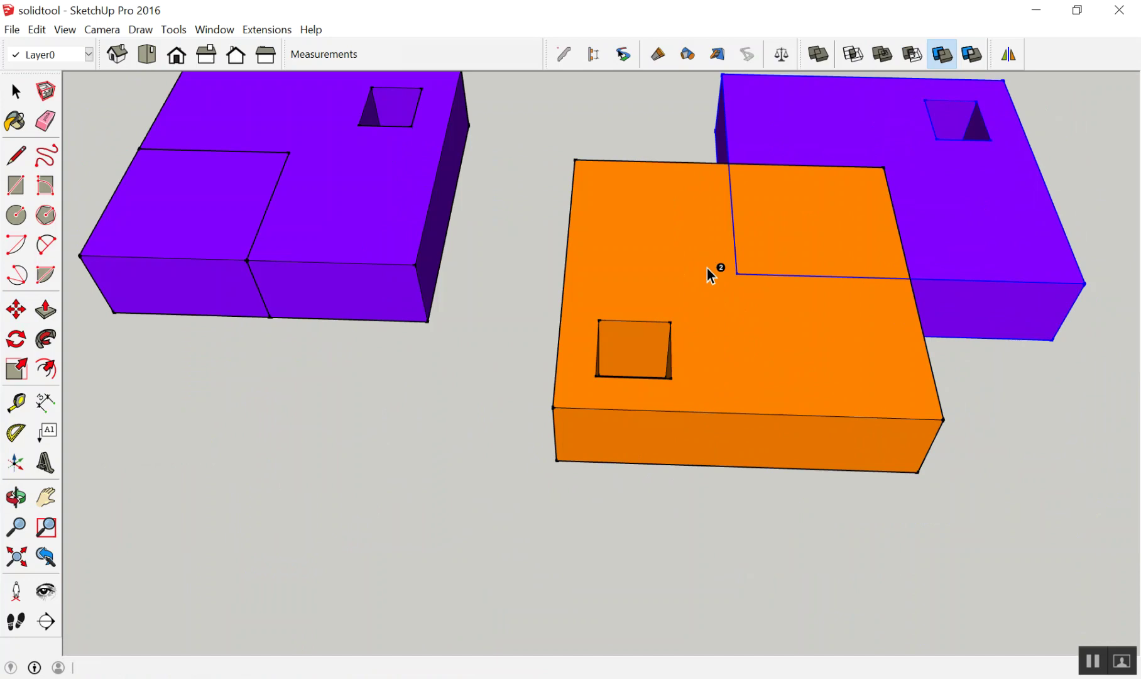
{"action": "left_click", "coordinate": [709, 275]}
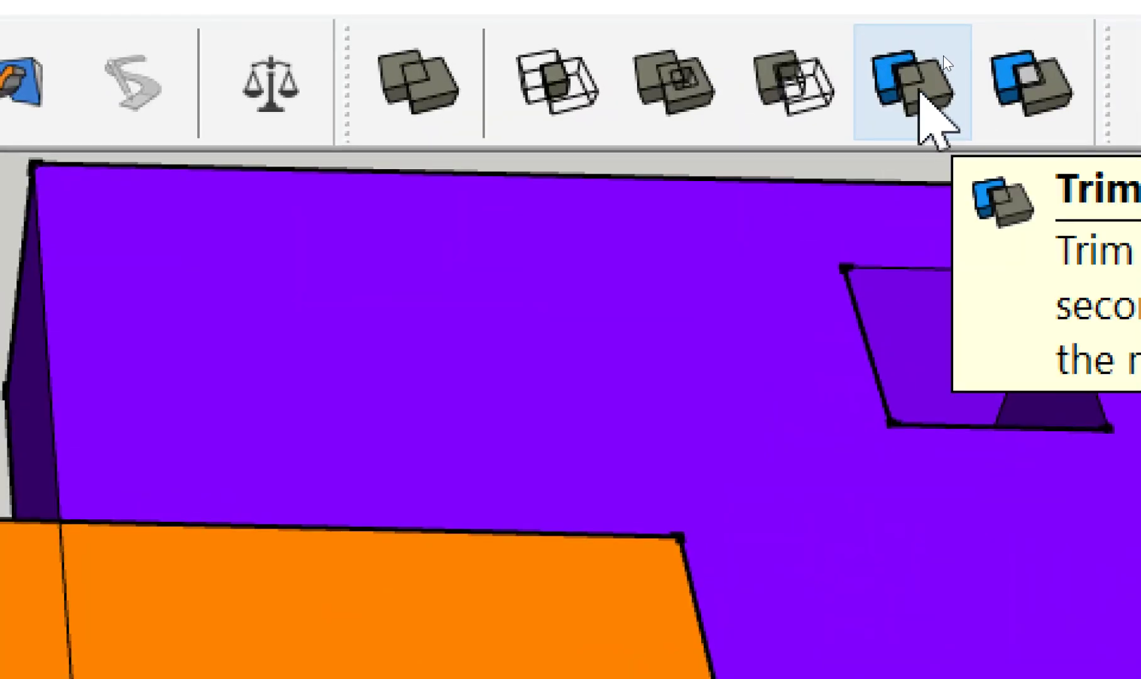
Trim the right-hand purple and orange solids where they overlap, then pick up the orange box
{"action": "left_click", "coordinate": [943, 55]}
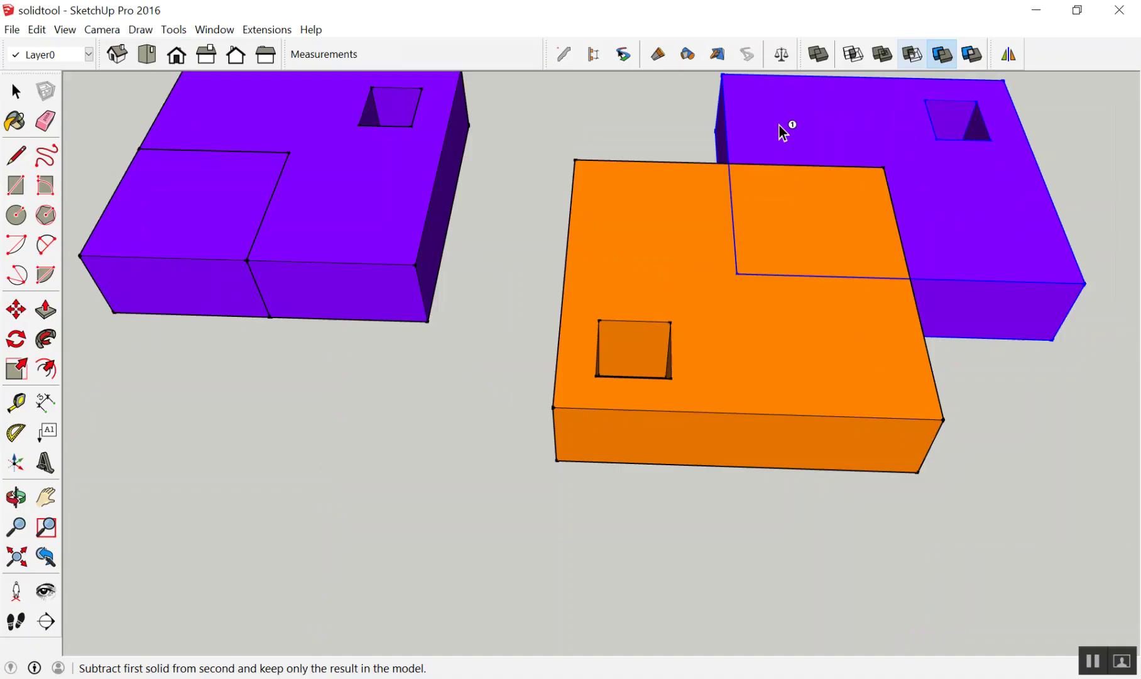
{"action": "left_click", "coordinate": [637, 239]}
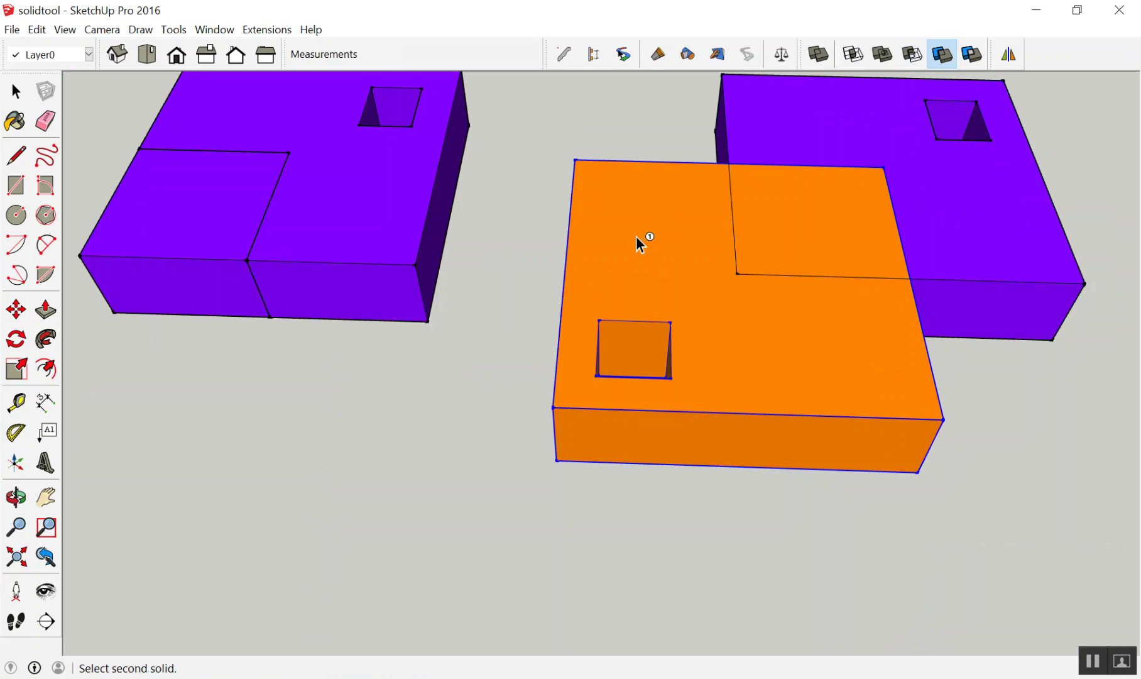
{"action": "left_click", "coordinate": [786, 143]}
{"action": "key", "text": "space"}
{"action": "scroll", "coordinate": [832, 279], "scroll_direction": "down", "scroll_amount": 3}
{"action": "key", "text": "m"}
{"action": "left_click", "coordinate": [828, 281]}
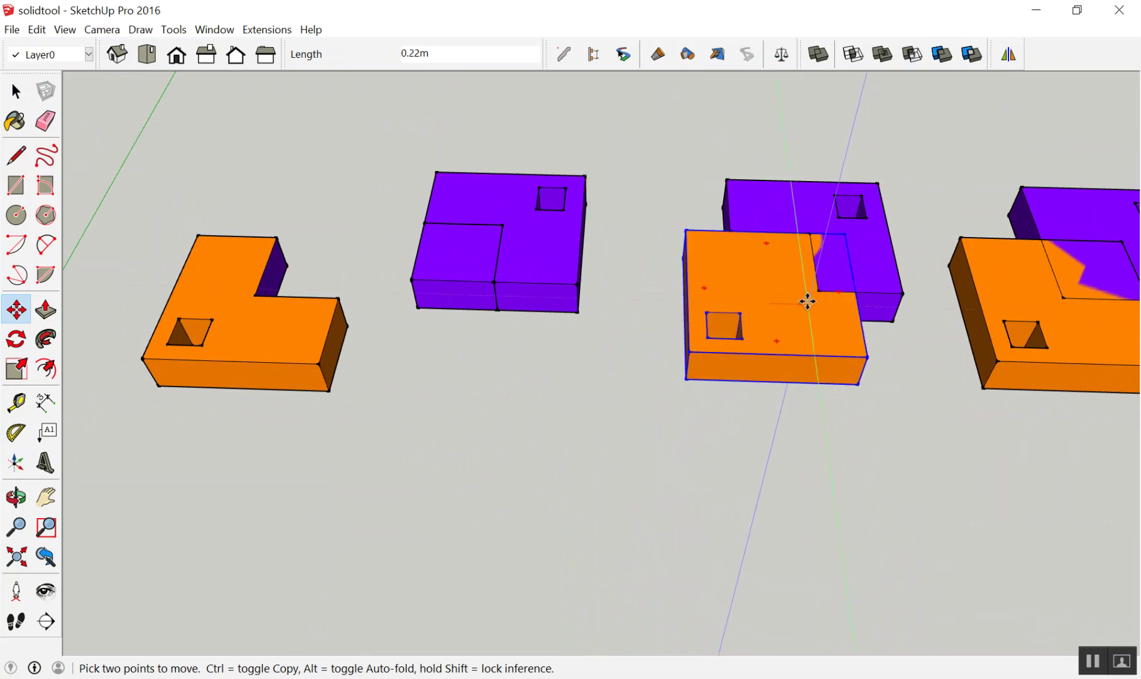
Place the orange box so it overlaps the purple block
{"action": "left_click", "coordinate": [802, 308]}
{"action": "key", "text": "space"}
{"action": "scroll", "coordinate": [553, 251], "scroll_direction": "up", "scroll_amount": 1}
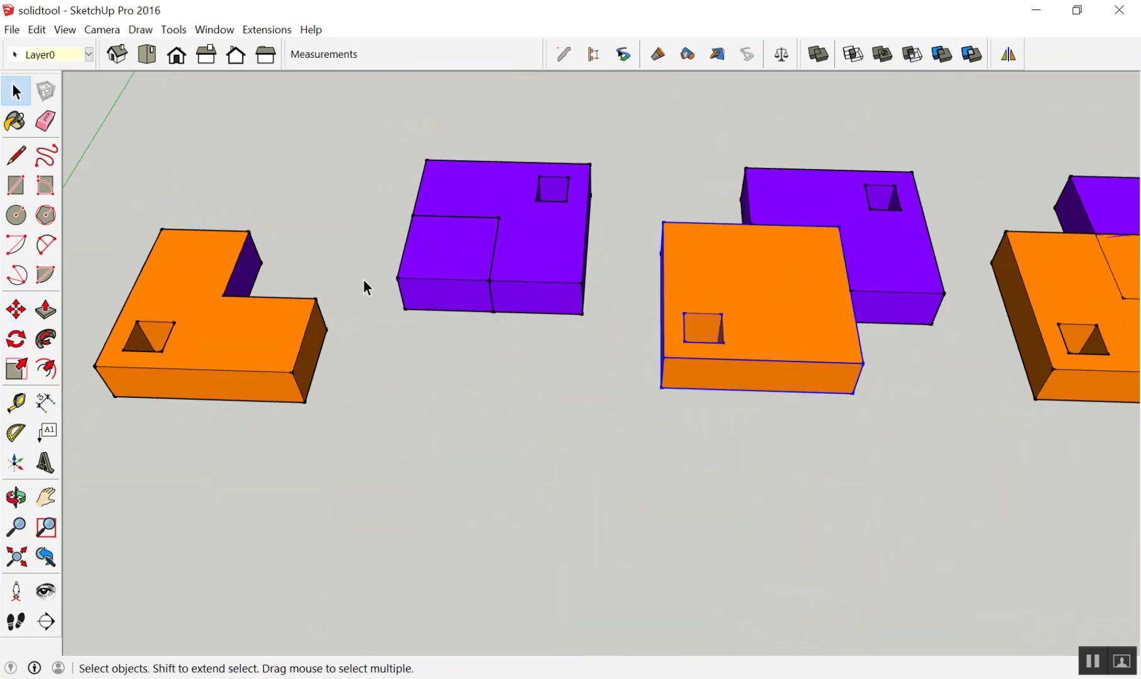
{"action": "scroll", "coordinate": [619, 199], "scroll_direction": "down", "scroll_amount": 3}
{"action": "scroll", "coordinate": [1068, 377], "scroll_direction": "up", "scroll_amount": 5}
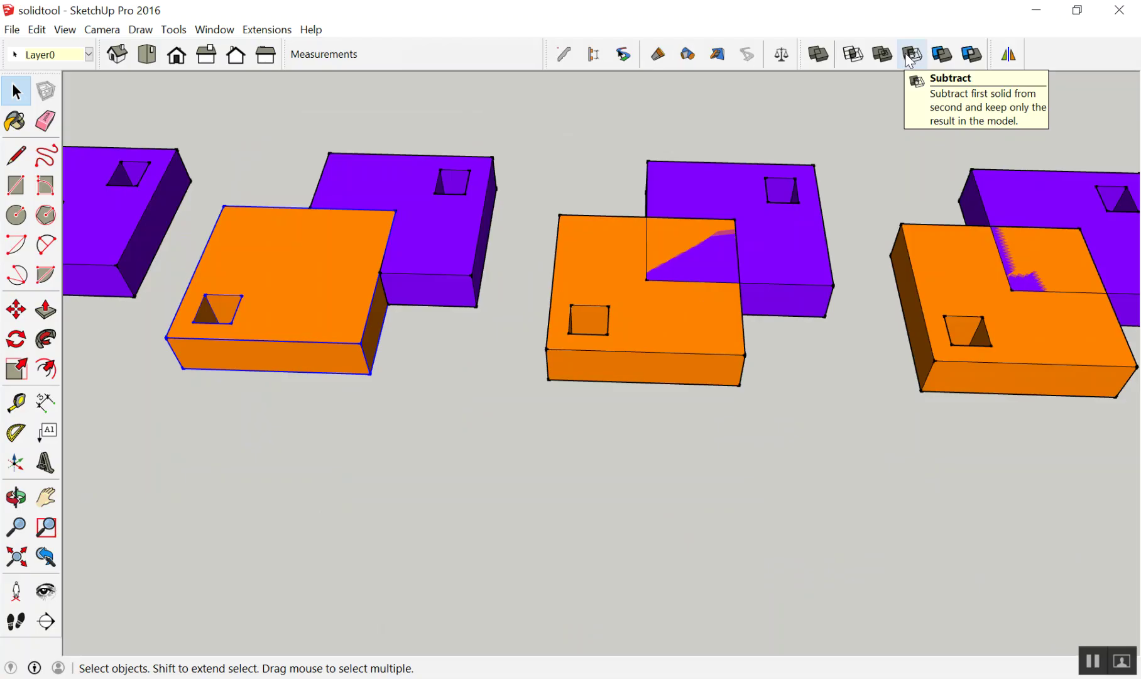
Subtract the orange box from the purple block, leaving an L-shaped notch
{"action": "left_click", "coordinate": [912, 55]}
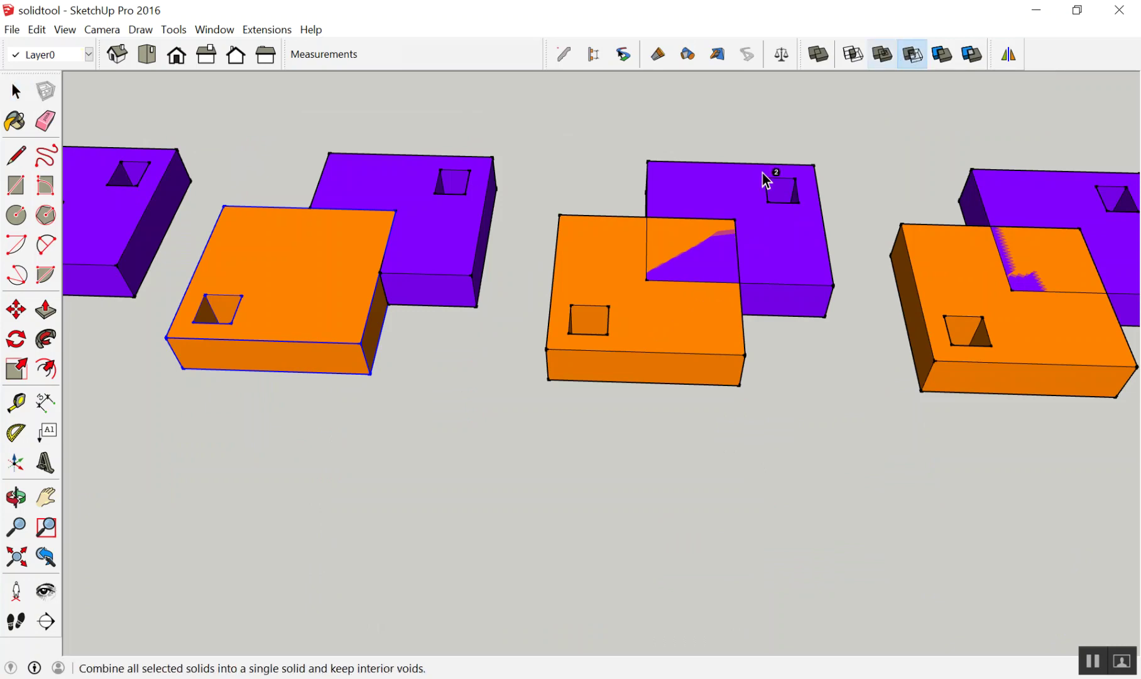
{"action": "left_click", "coordinate": [625, 266]}
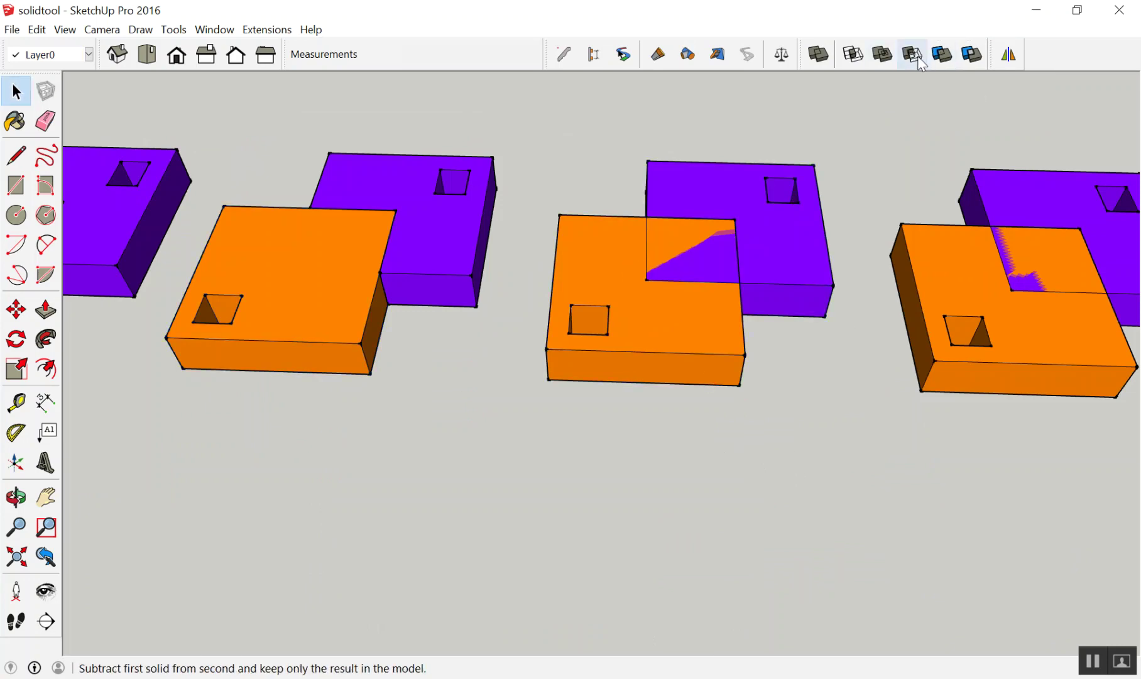
{"action": "left_click", "coordinate": [882, 54]}
{"action": "left_click", "coordinate": [578, 289]}
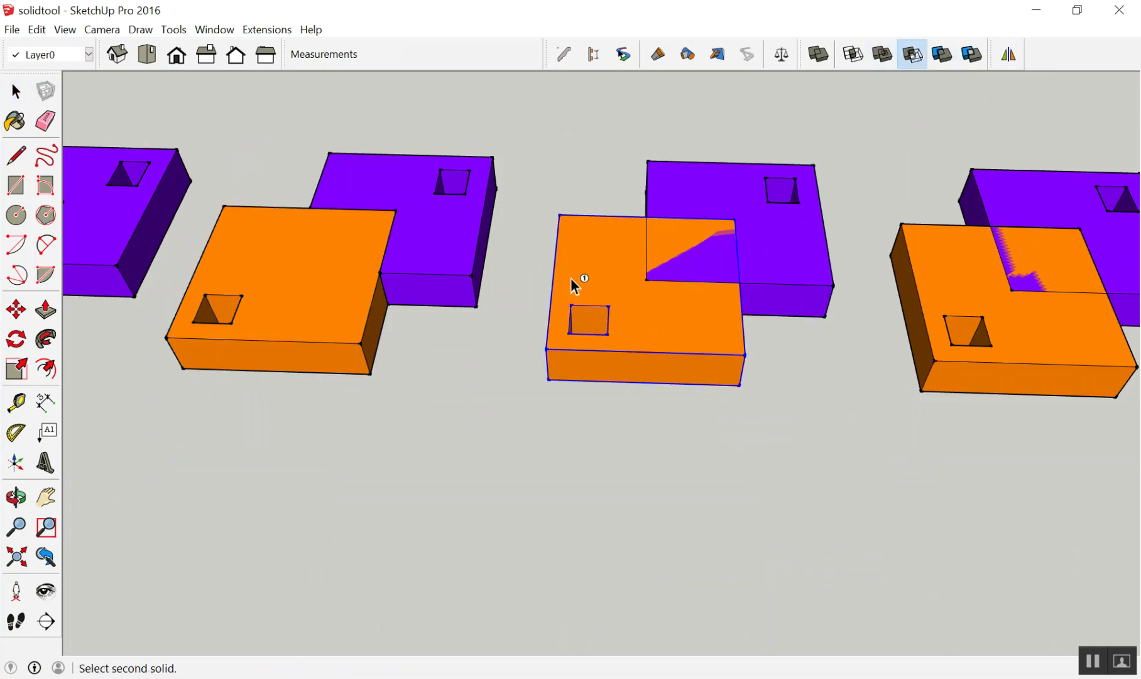
{"action": "left_click", "coordinate": [697, 187]}
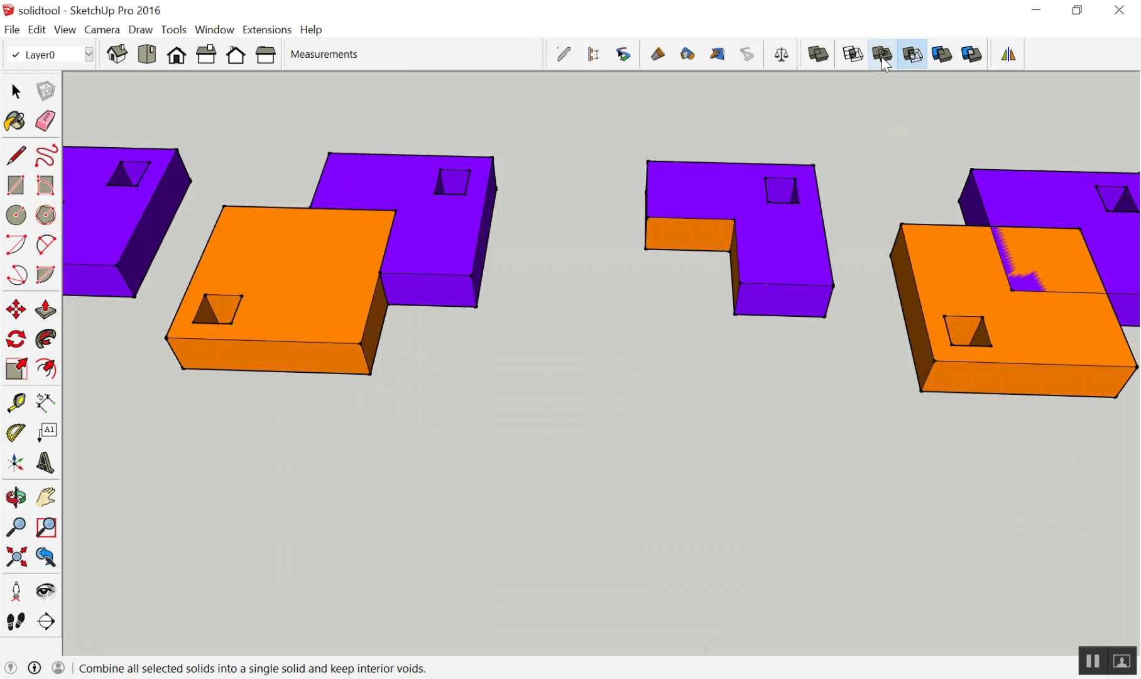
Union the orange box with the purple block into one solid
{"action": "key", "text": "space"}
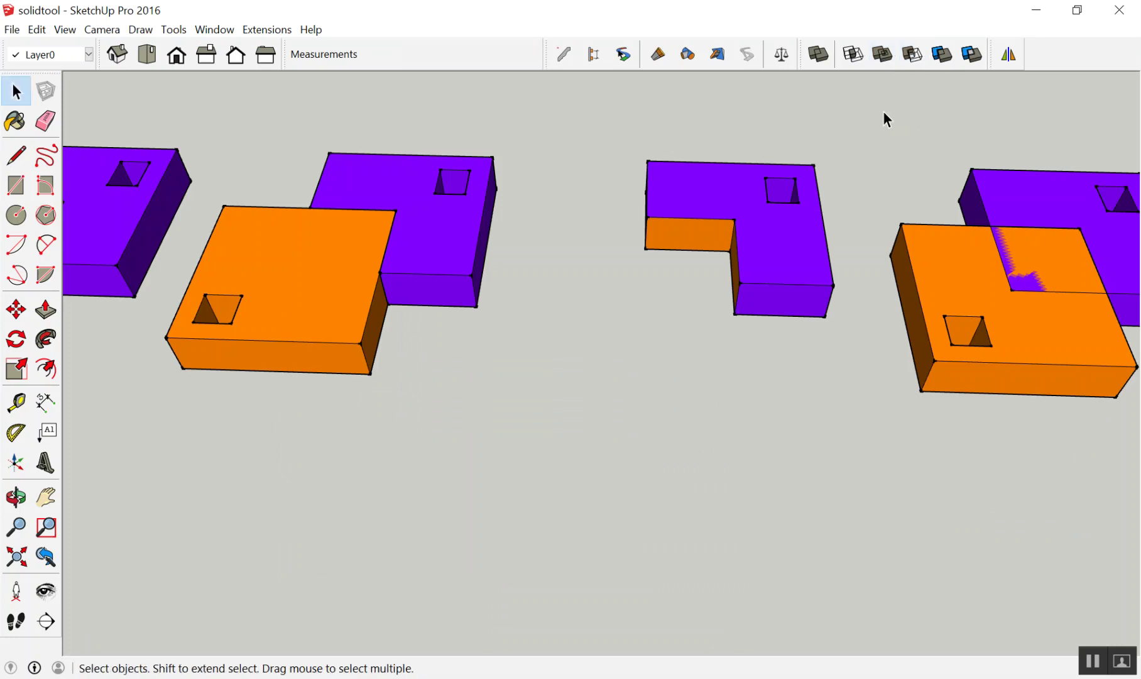
{"action": "left_click", "coordinate": [883, 59]}
{"action": "scroll", "coordinate": [746, 326], "scroll_direction": "down", "scroll_amount": 3}
{"action": "scroll", "coordinate": [985, 149], "scroll_direction": "up", "scroll_amount": 3}
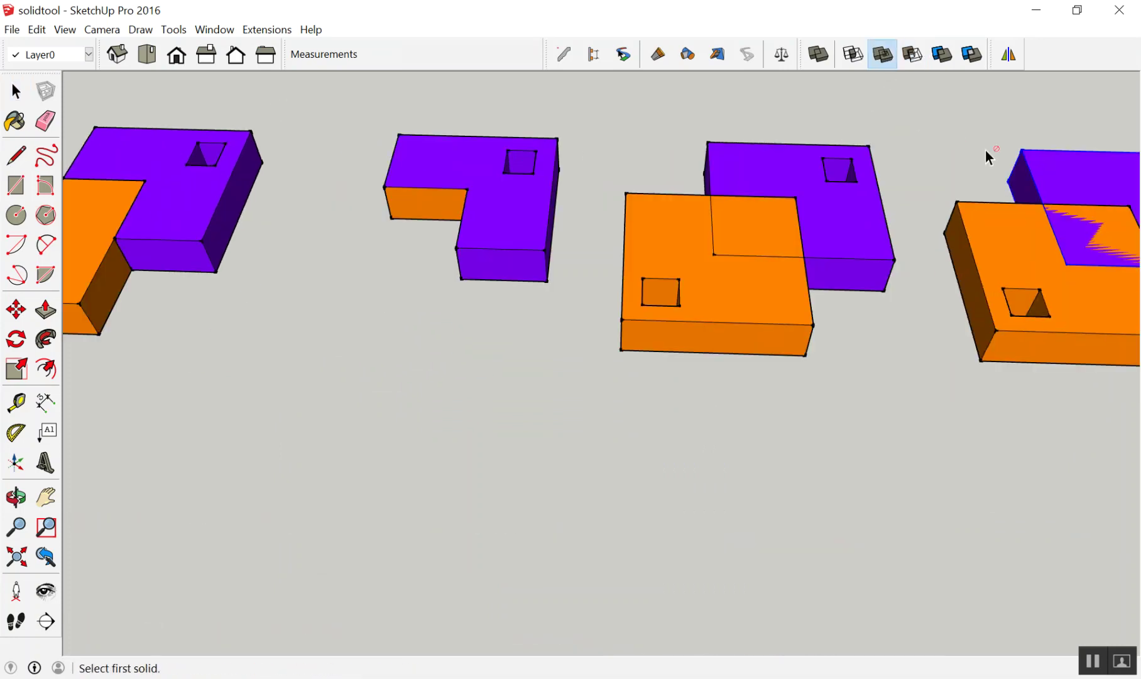
{"action": "scroll", "coordinate": [985, 149], "scroll_direction": "up", "scroll_amount": 2}
{"action": "left_click", "coordinate": [534, 236]}
{"action": "left_click", "coordinate": [668, 171]}
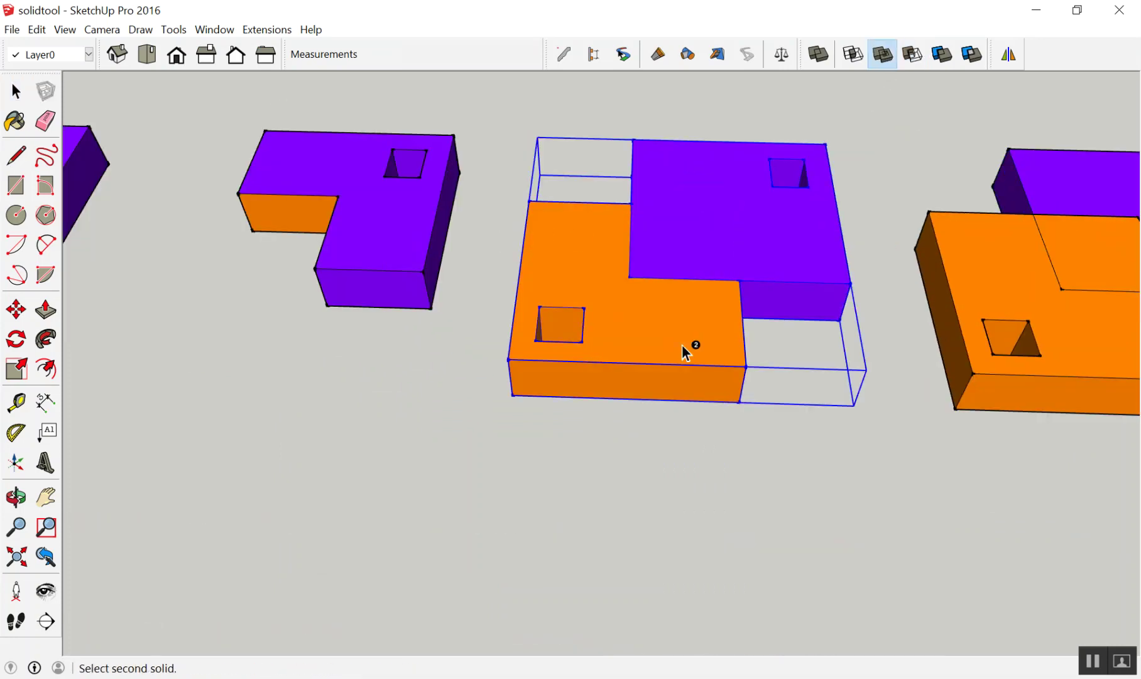
Select the merged solid, start and cancel a trial move, and bring up its context menu
{"action": "key", "text": "space"}
{"action": "left_click", "coordinate": [717, 263]}
{"action": "key", "text": "m"}
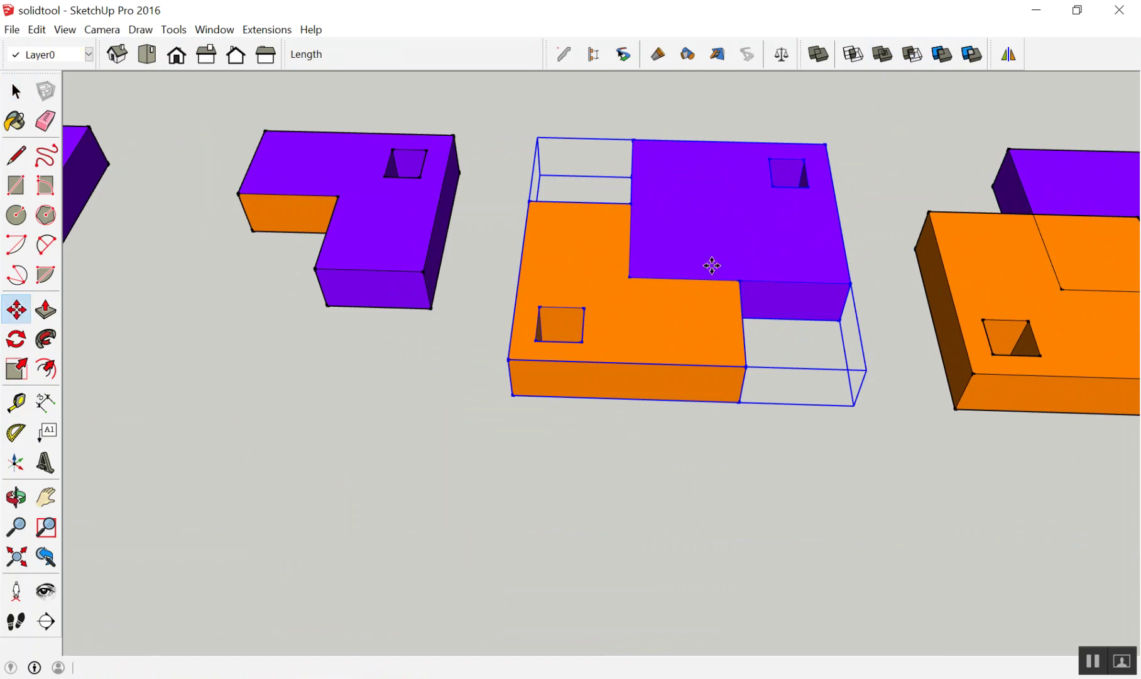
{"action": "left_click", "coordinate": [713, 265]}
{"action": "key", "text": "Escape"}
{"action": "key", "text": "space"}
{"action": "right_click", "coordinate": [699, 260]}
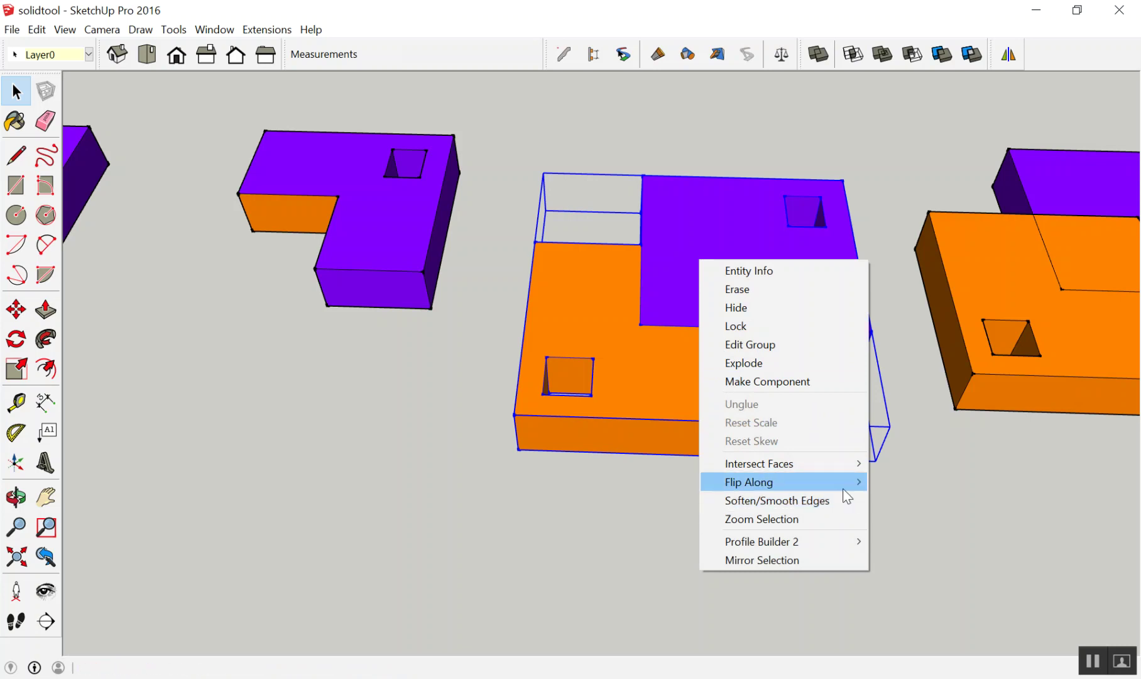
{"action": "mouse_move", "coordinate": [759, 464]}
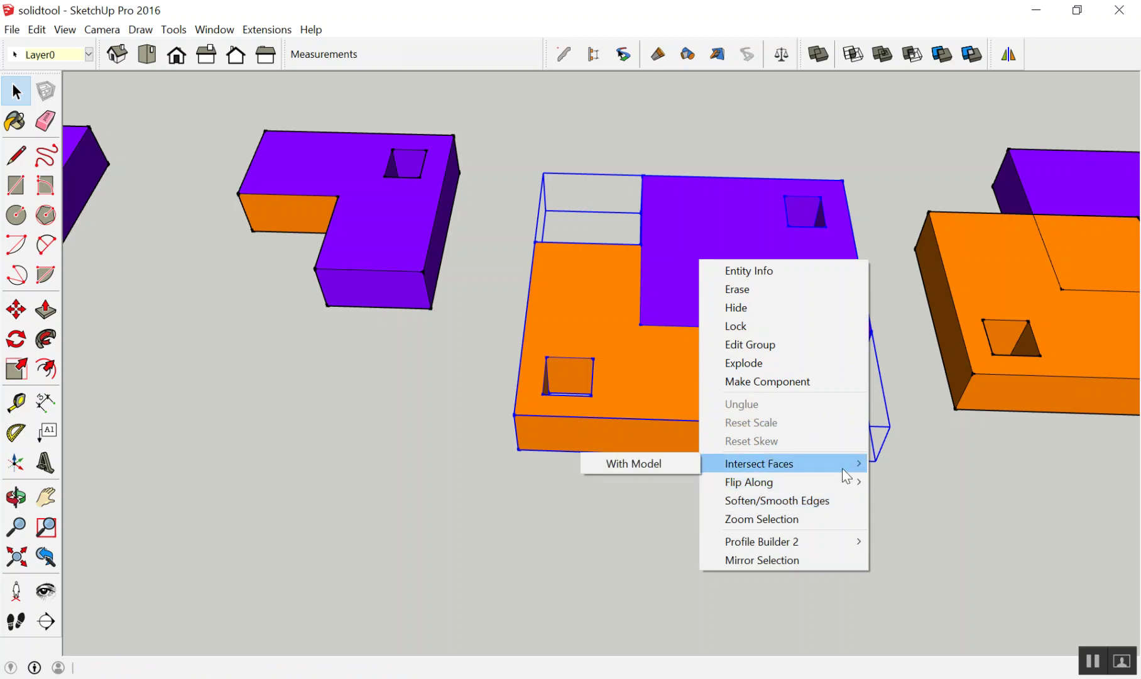
Review the 0.42 m³ Union solid's edge and entity details, then zoom out to the full row of examples
{"action": "left_click", "coordinate": [801, 499]}
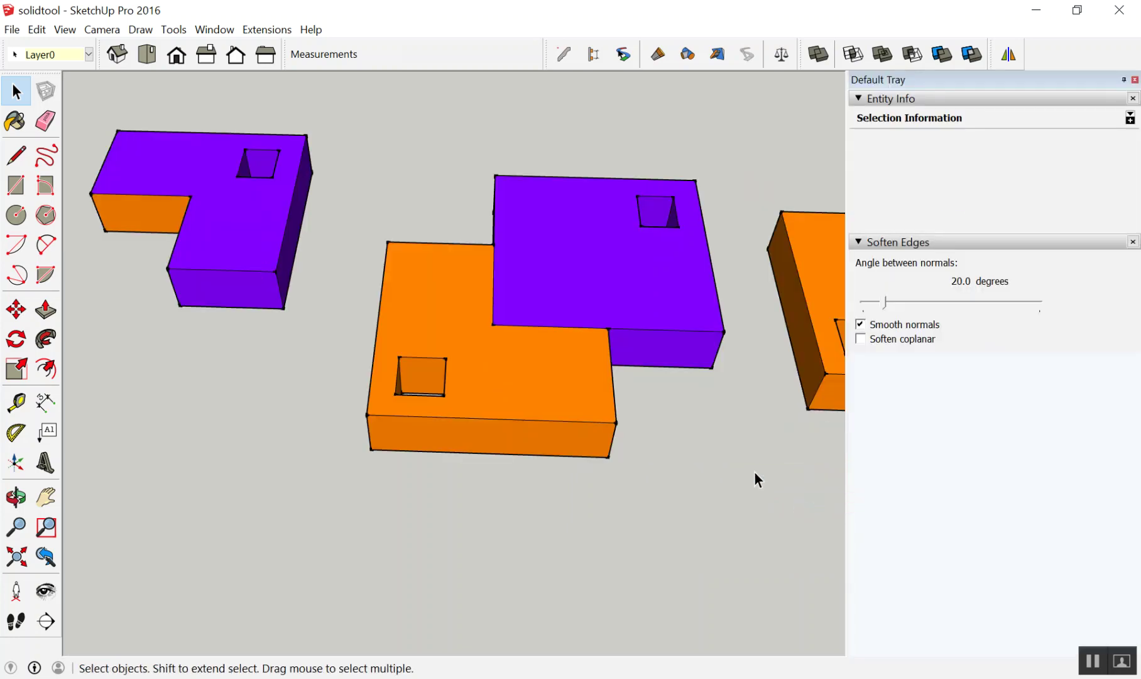
{"action": "scroll", "coordinate": [576, 334], "scroll_direction": "up", "scroll_amount": 3}
{"action": "scroll", "coordinate": [577, 334], "scroll_direction": "up", "scroll_amount": 2}
{"action": "scroll", "coordinate": [439, 280], "scroll_direction": "up", "scroll_amount": 1}
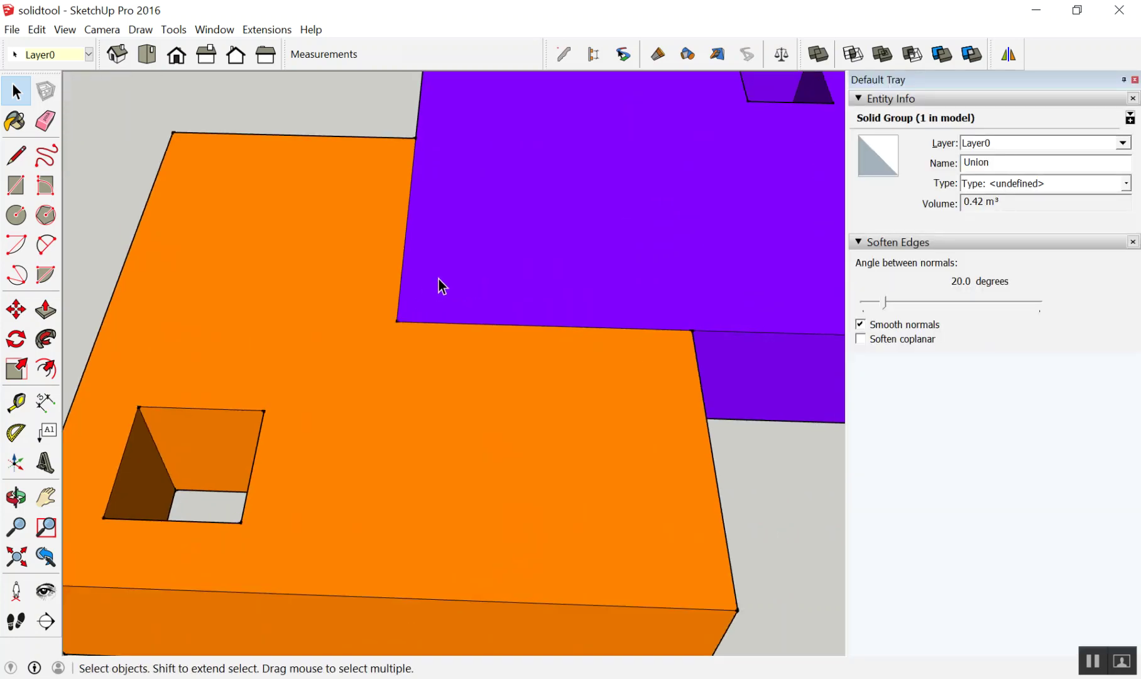
{"action": "scroll", "coordinate": [526, 282], "scroll_direction": "down", "scroll_amount": 2}
{"action": "scroll", "coordinate": [559, 289], "scroll_direction": "down", "scroll_amount": 3}
{"action": "scroll", "coordinate": [568, 293], "scroll_direction": "down", "scroll_amount": 2}
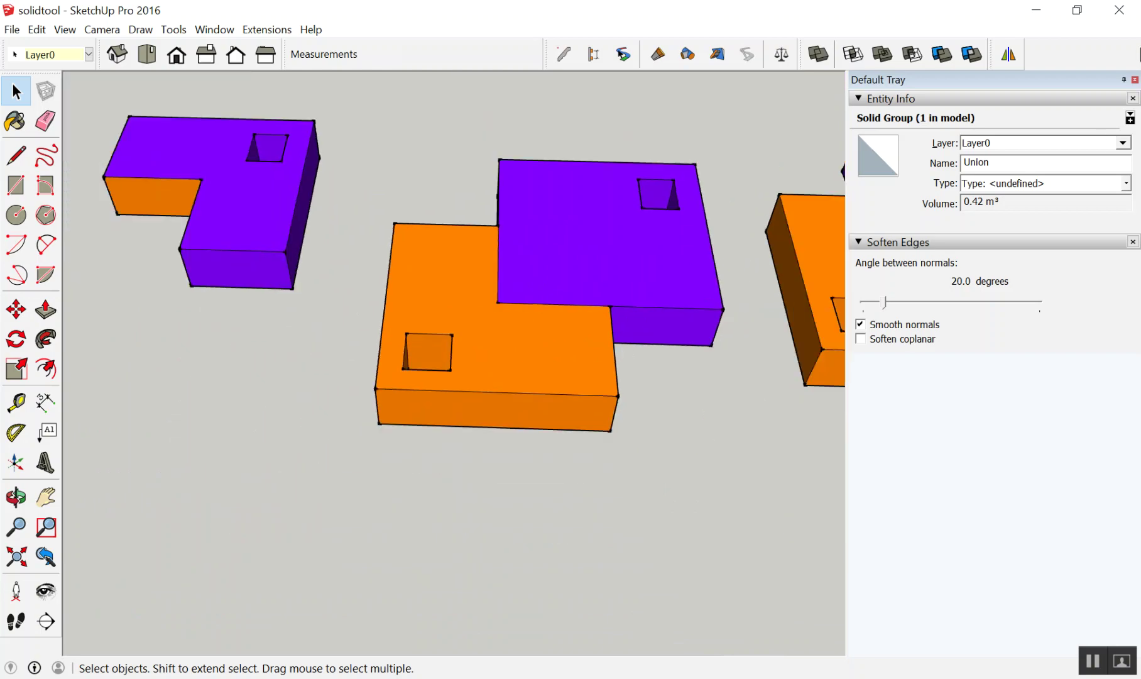
{"action": "scroll", "coordinate": [743, 139], "scroll_direction": "down", "scroll_amount": 3}
{"action": "scroll", "coordinate": [742, 154], "scroll_direction": "down", "scroll_amount": 2}
{"action": "key", "text": "ctrl+t"}
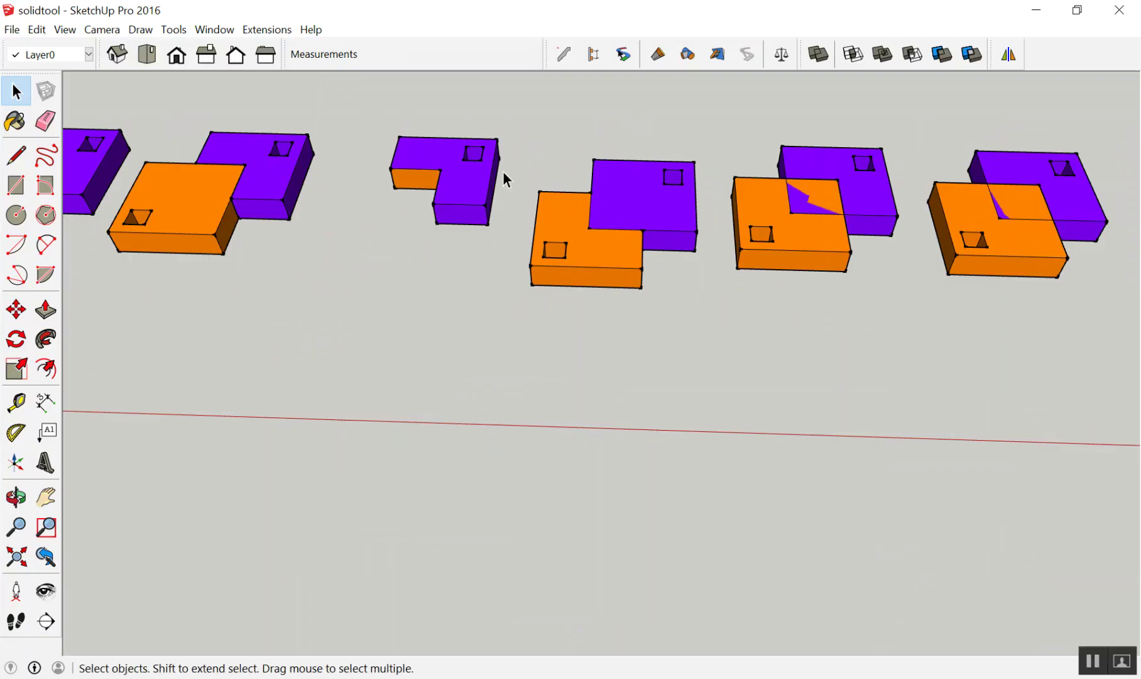
{"action": "scroll", "coordinate": [503, 171], "scroll_direction": "down", "scroll_amount": 2}
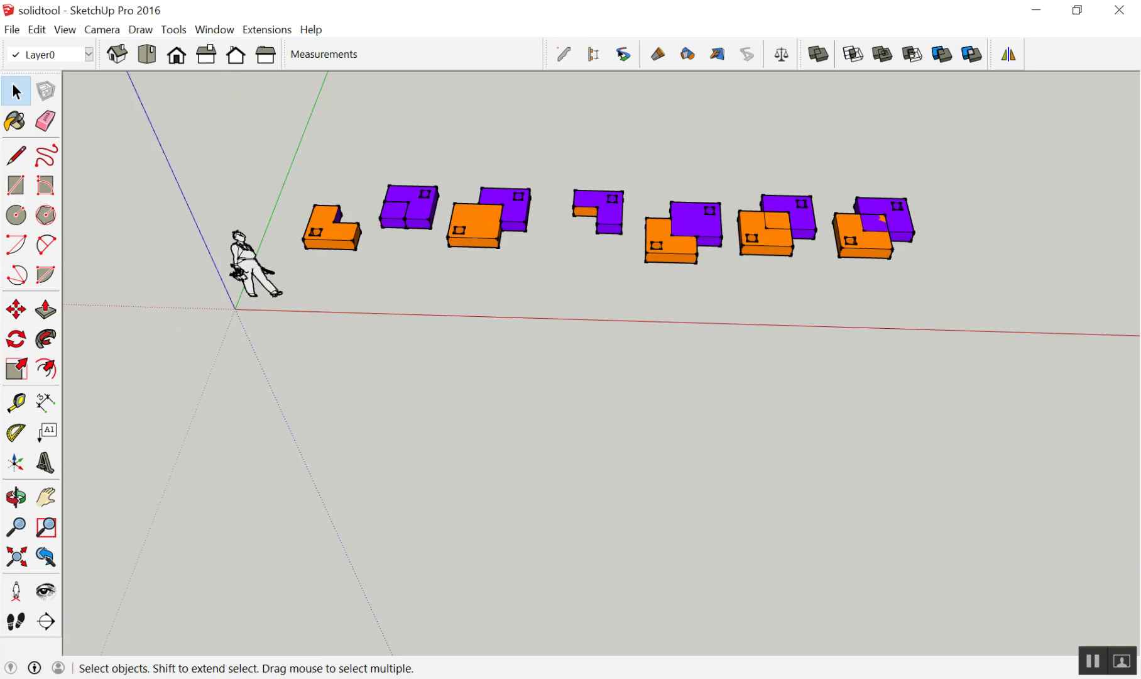
Go to my.sketchup.com in a new Chrome tab
{"action": "left_click", "coordinate": [651, 677]}
{"action": "left_click", "coordinate": [543, 17]}
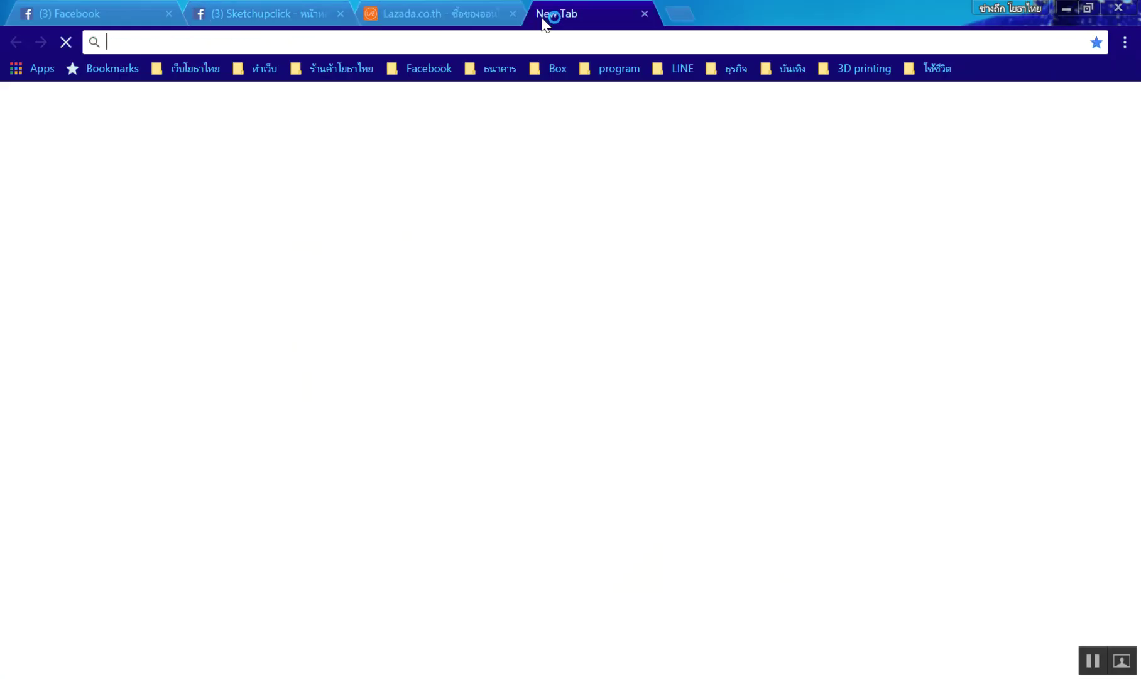
{"action": "type", "text": "my"}
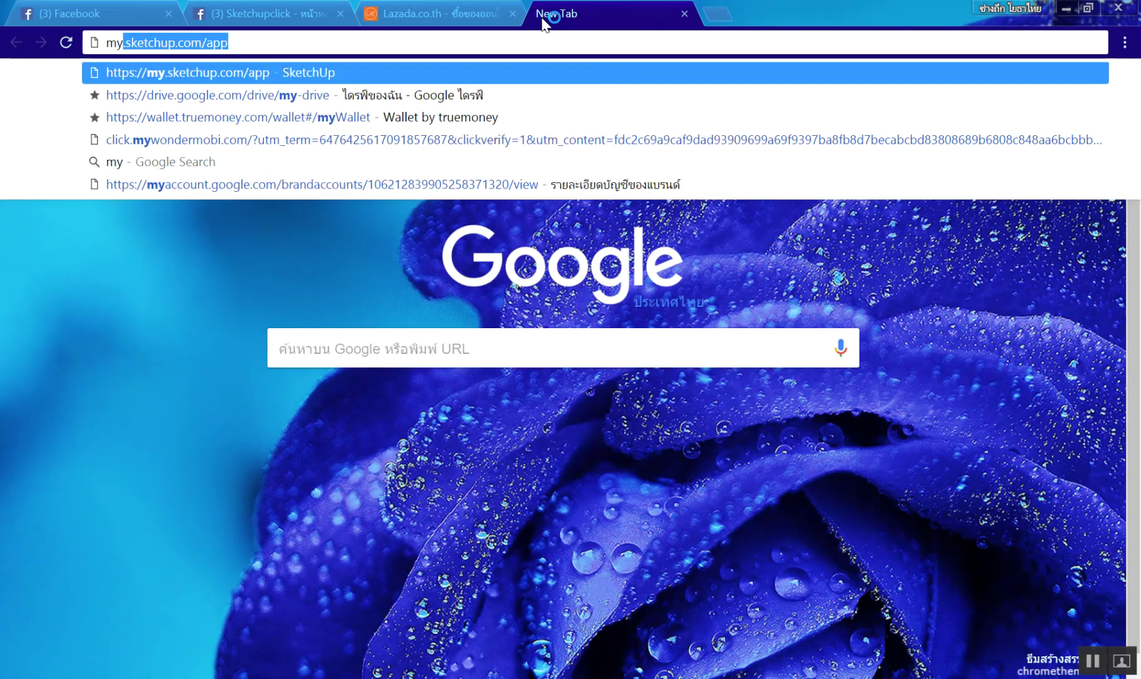
{"action": "key", "text": "End"}
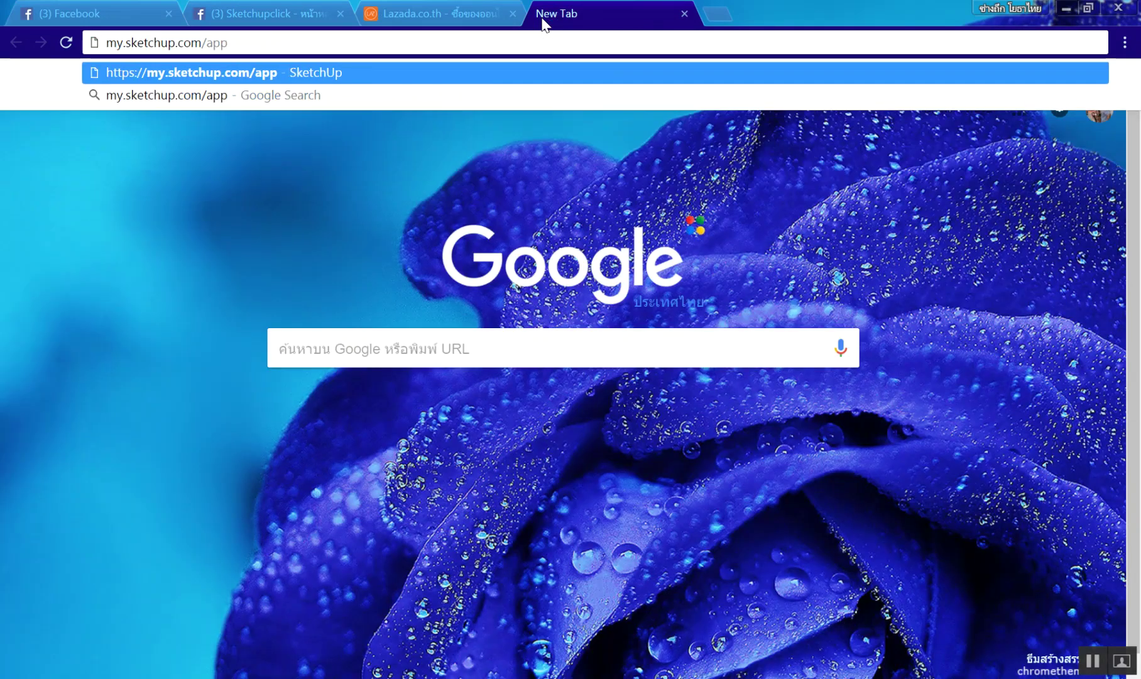
{"action": "key", "text": "BackSpace"}
{"action": "key", "text": "BackSpace"}
{"action": "key", "text": "BackSpace"}
{"action": "key", "text": "BackSpace"}
{"action": "key", "text": "Return"}
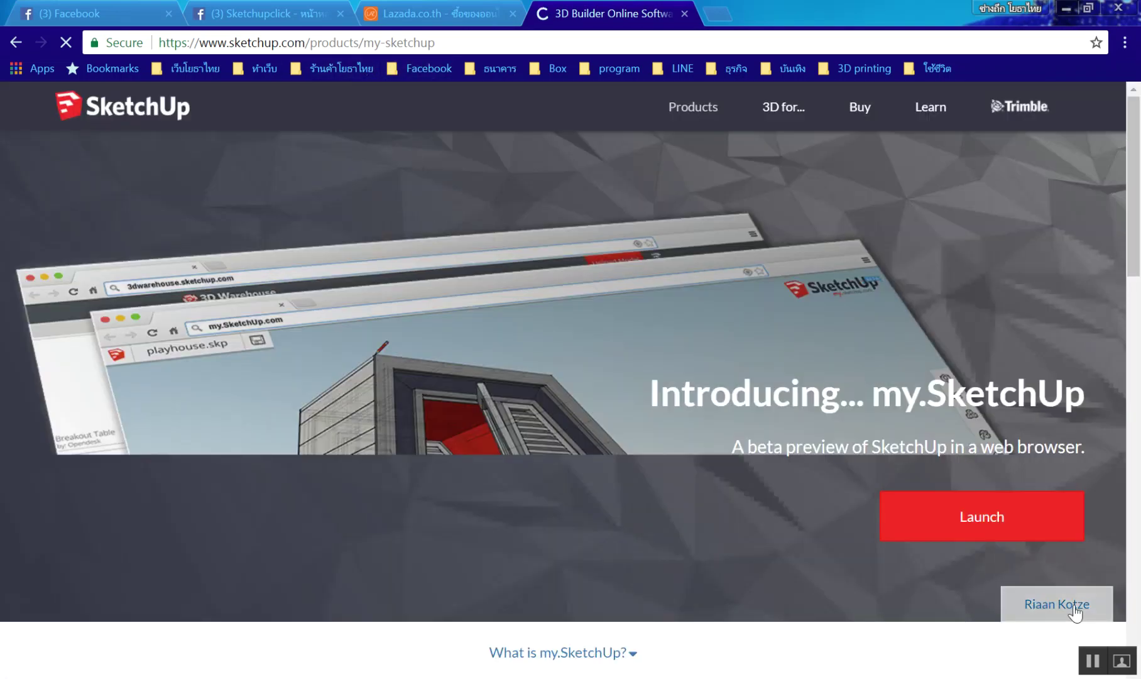
Launch the my.SketchUp web app from the product page
{"action": "scroll", "coordinate": [509, 173], "scroll_direction": "down", "scroll_amount": 5}
{"action": "scroll", "coordinate": [526, 189], "scroll_direction": "down", "scroll_amount": 2}
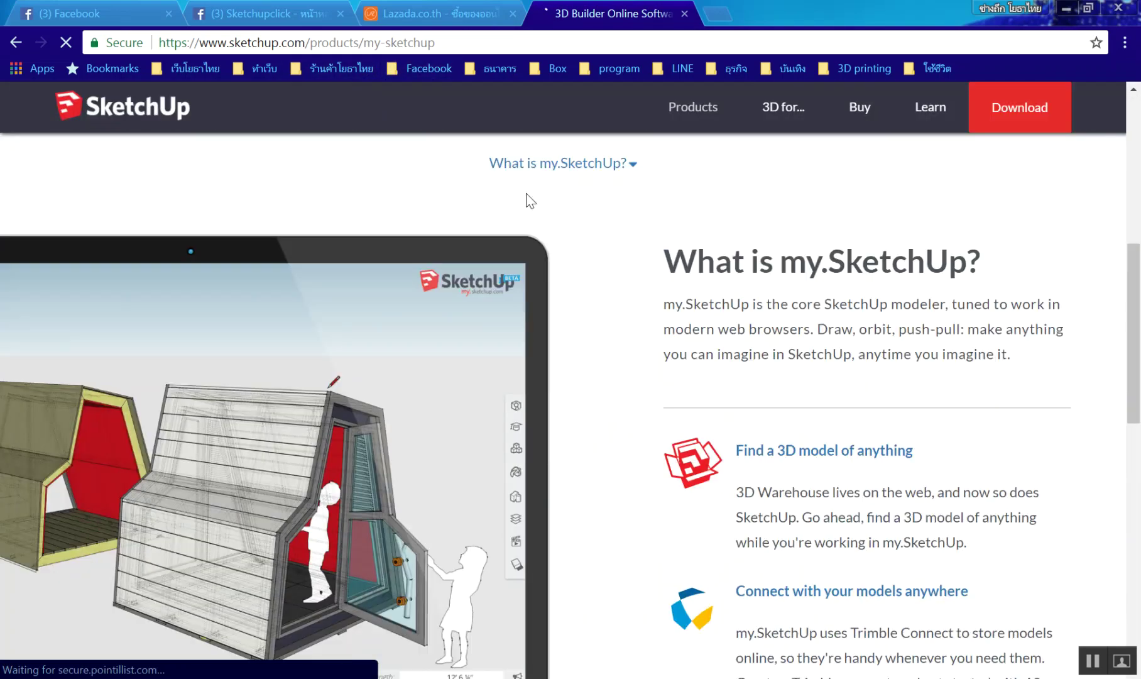
{"action": "scroll", "coordinate": [629, 226], "scroll_direction": "up", "scroll_amount": 6}
{"action": "scroll", "coordinate": [755, 269], "scroll_direction": "up", "scroll_amount": 1}
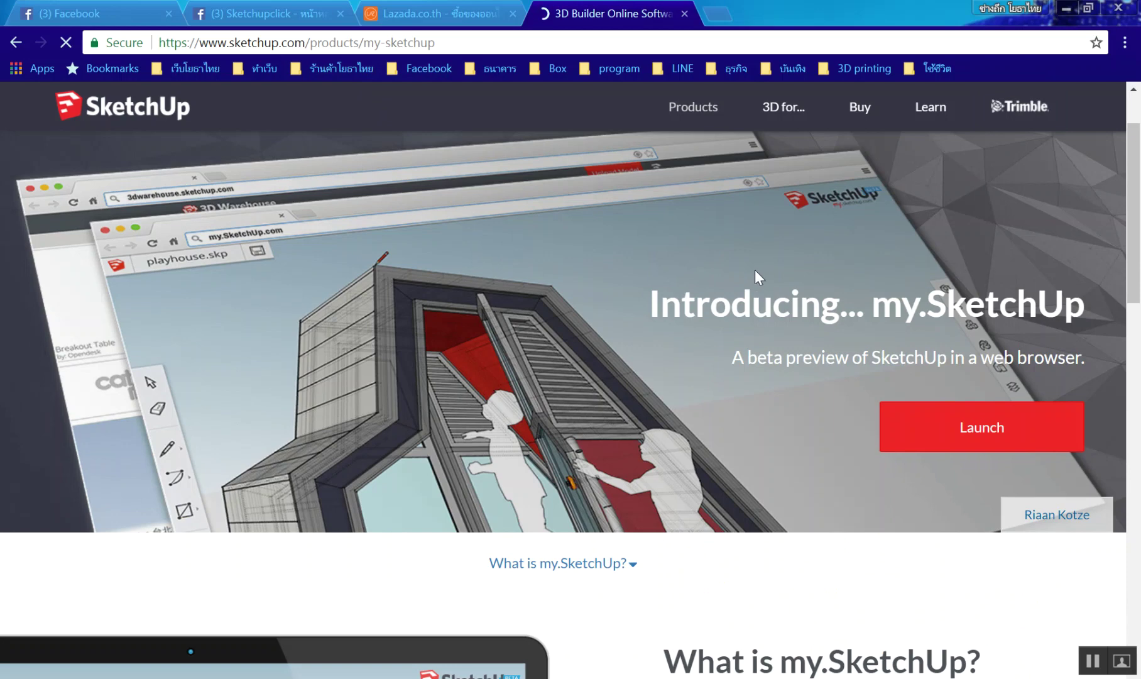
{"action": "left_click", "coordinate": [973, 430]}
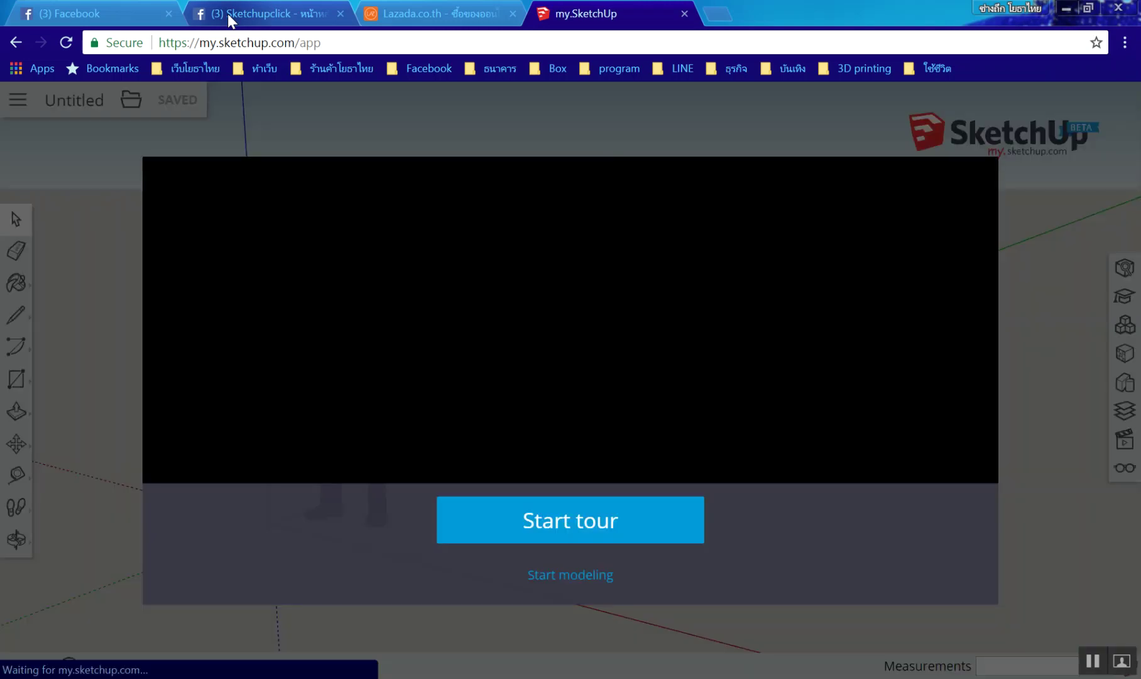
Dismiss the tour and accept the my.SketchUp Terms of Service
{"action": "left_click", "coordinate": [592, 572]}
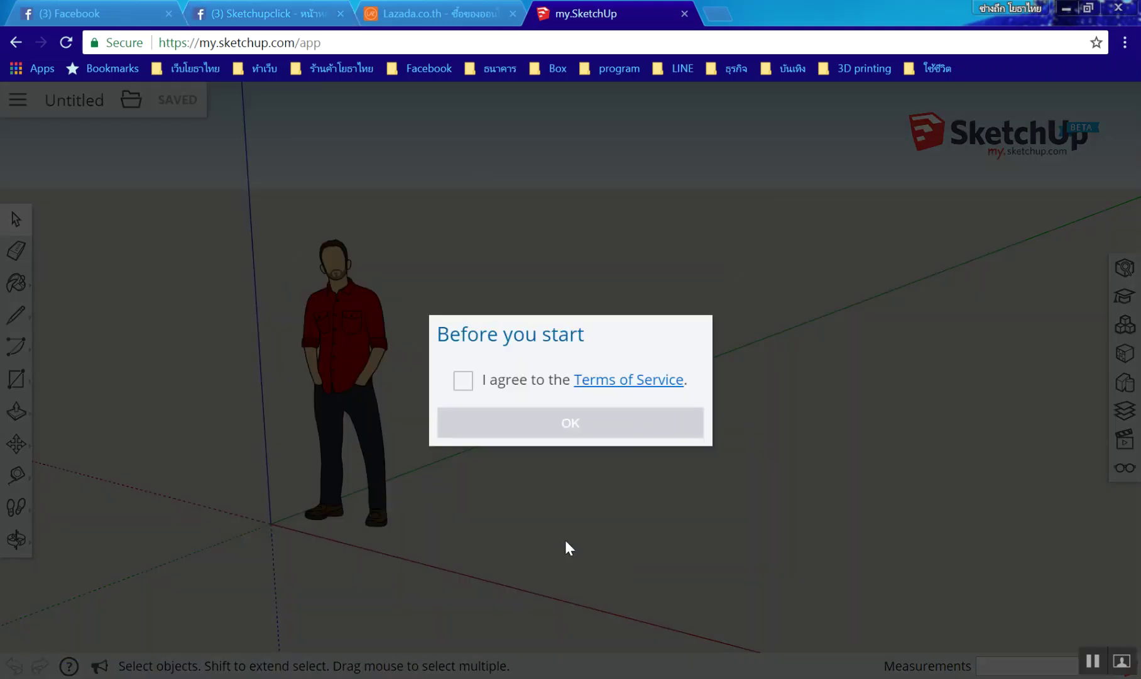
{"action": "left_click", "coordinate": [484, 382]}
{"action": "left_click", "coordinate": [498, 433]}
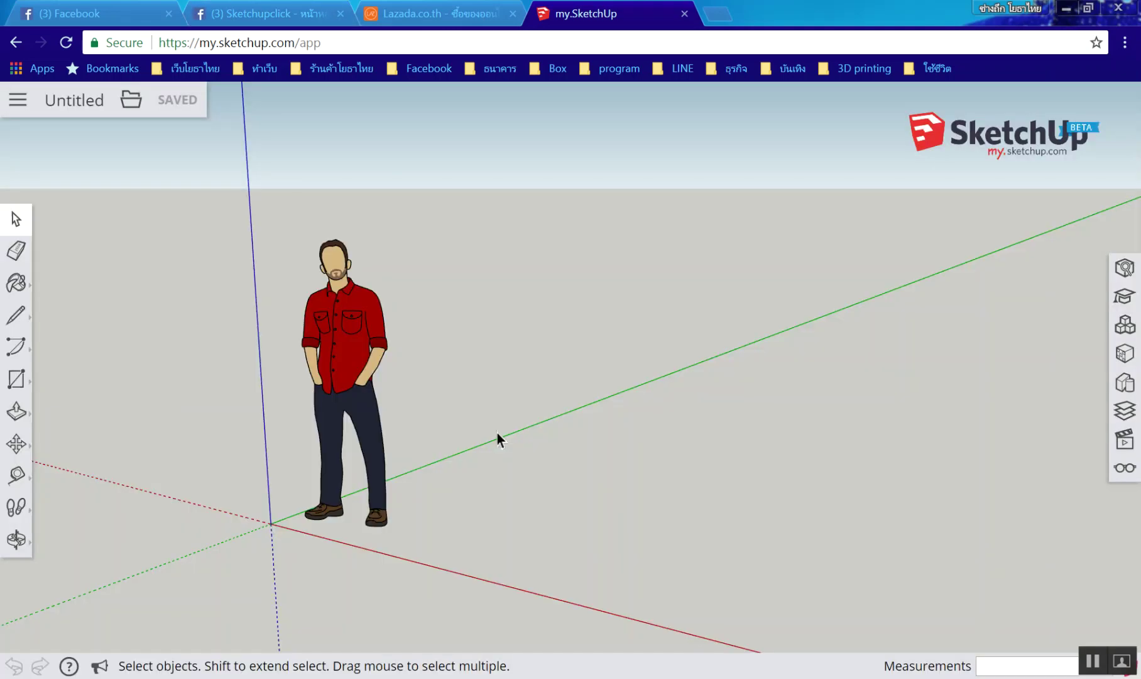
{"action": "mouse_move", "coordinate": [497, 432]}
{"action": "middle_mouse_down"}
{"action": "mouse_move", "coordinate": [483, 400]}
{"action": "mouse_move", "coordinate": [478, 457]}
{"action": "mouse_move", "coordinate": [615, 440]}
{"action": "mouse_move", "coordinate": [574, 428]}
{"action": "mouse_move", "coordinate": [568, 402]}
{"action": "middle_mouse_up"}
Draw a filled rectangle face with the Rectangle tool
{"action": "key", "text": "r"}
{"action": "left_click", "coordinate": [525, 430]}
{"action": "left_click", "coordinate": [855, 365]}
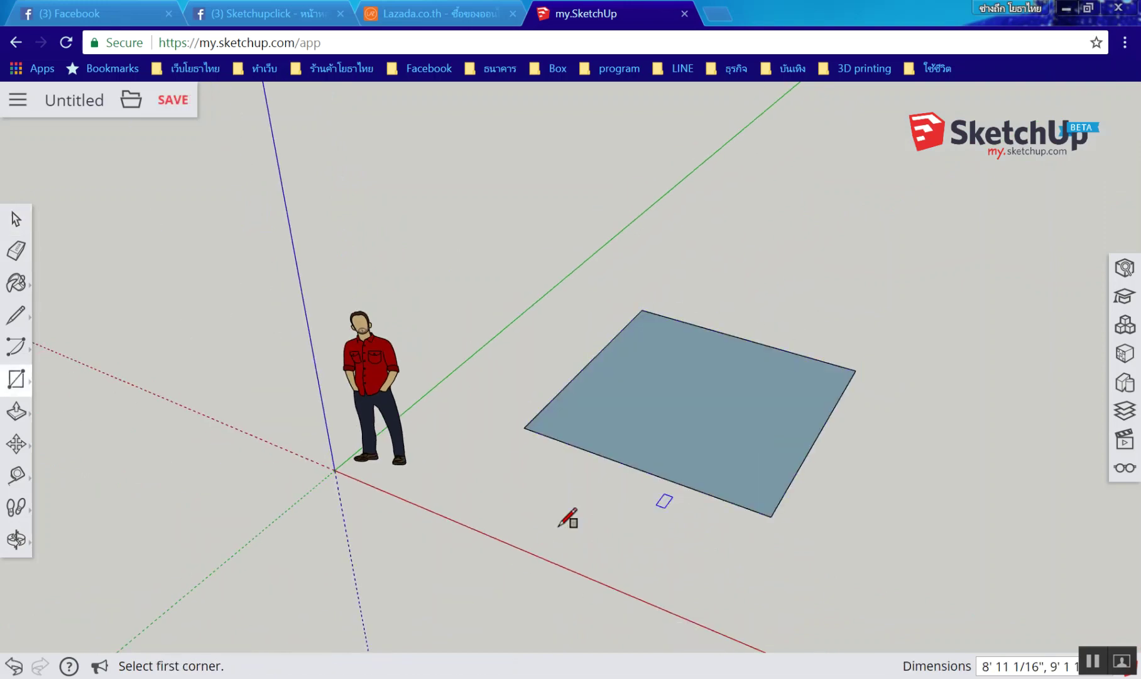
{"action": "scroll", "coordinate": [538, 470], "scroll_direction": "down", "scroll_amount": 3}
Draw an open four-point line path below the rectangle
{"action": "key", "text": "l"}
{"action": "left_click", "coordinate": [552, 505]}
{"action": "left_click", "coordinate": [698, 544]}
{"action": "left_click", "coordinate": [940, 338]}
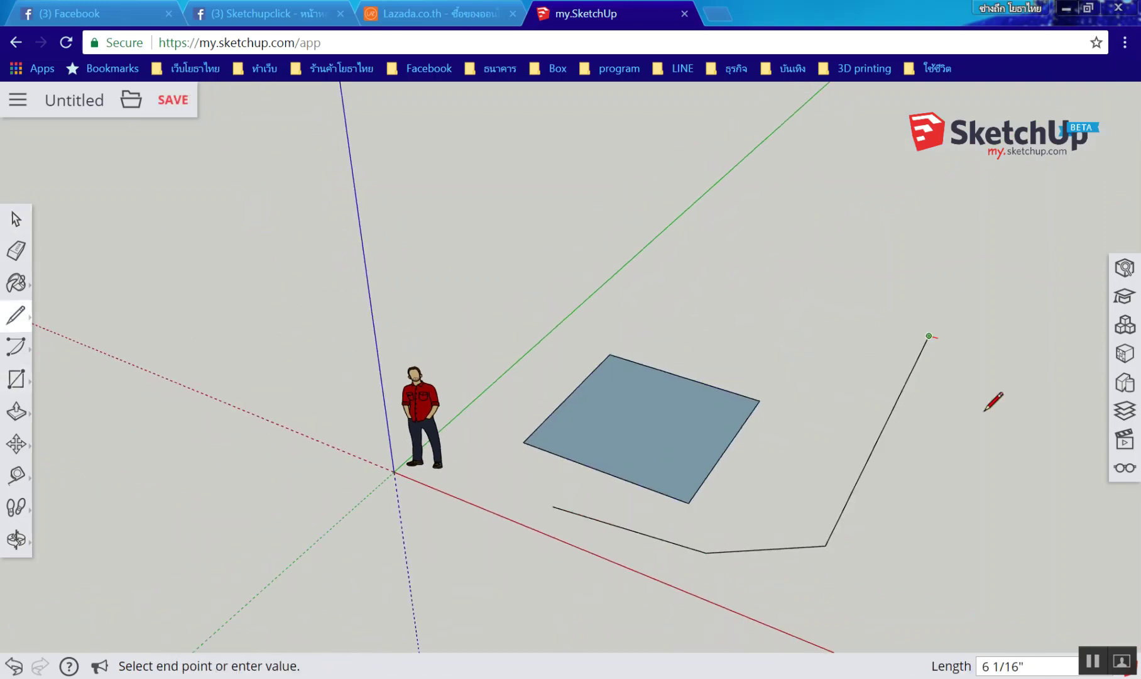
{"action": "left_click", "coordinate": [977, 501]}
{"action": "key", "text": "space"}
{"action": "scroll", "coordinate": [655, 431], "scroll_direction": "down", "scroll_amount": 2}
{"action": "scroll", "coordinate": [691, 433], "scroll_direction": "up", "scroll_amount": 3}
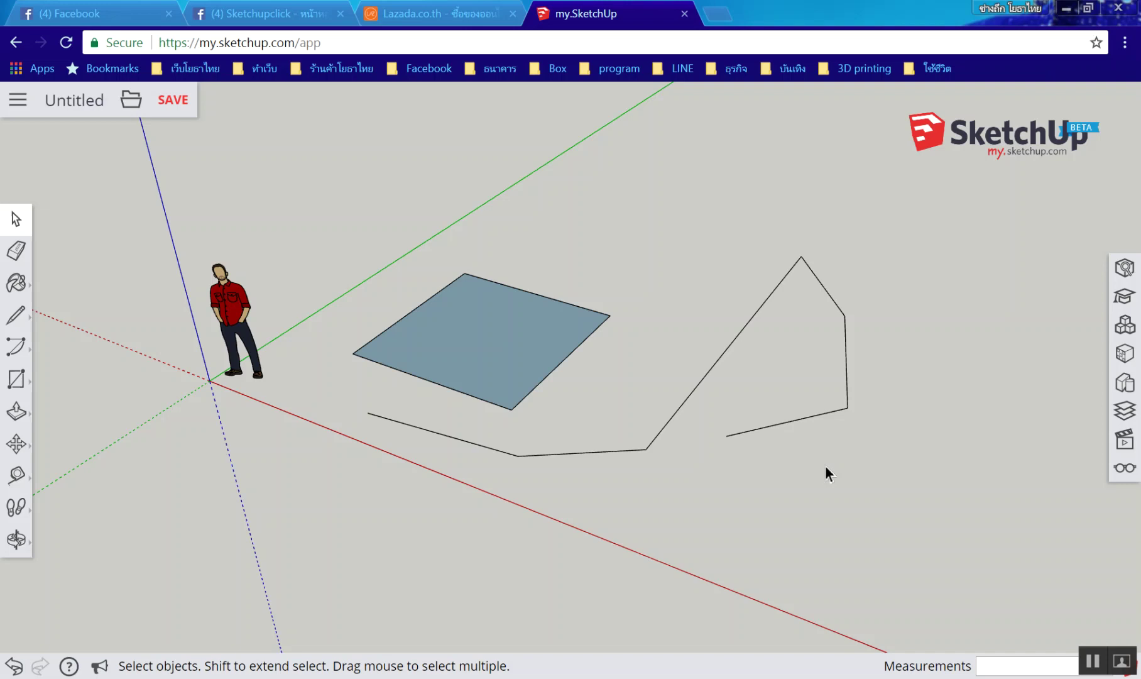
{"action": "scroll", "coordinate": [823, 383], "scroll_direction": "up", "scroll_amount": 3}
{"action": "scroll", "coordinate": [832, 389], "scroll_direction": "down", "scroll_amount": 2}
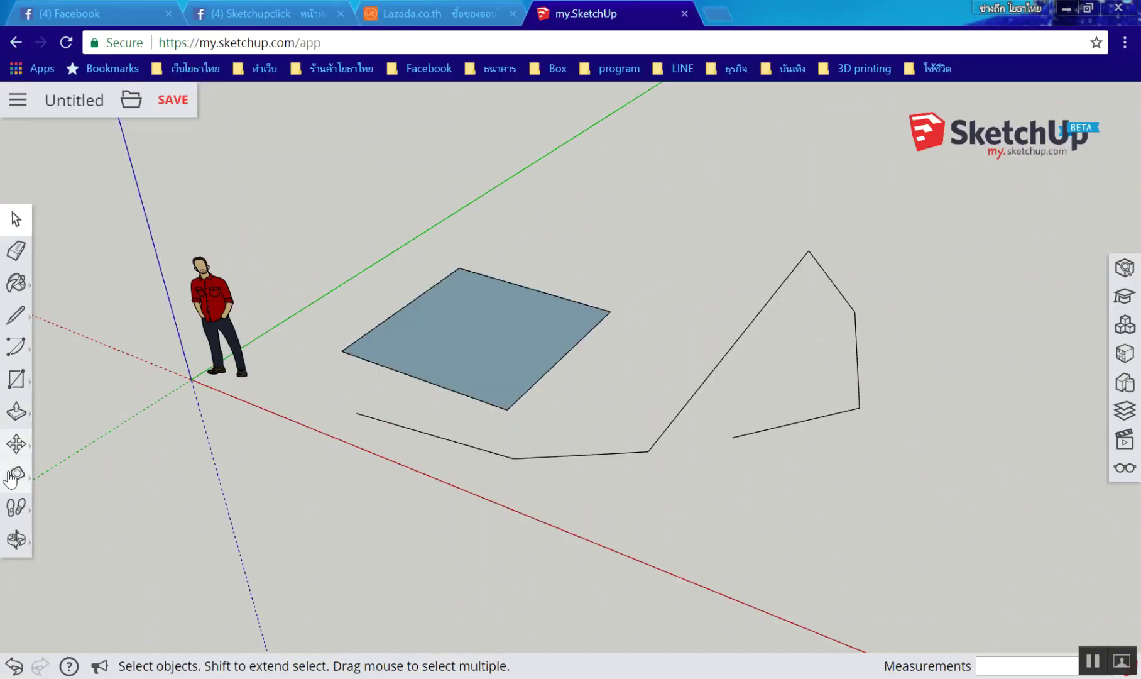
Place a Tape Measure guide line parallel to the red axis from the rectangle edge
{"action": "left_click", "coordinate": [16, 475]}
{"action": "left_click", "coordinate": [454, 212]}
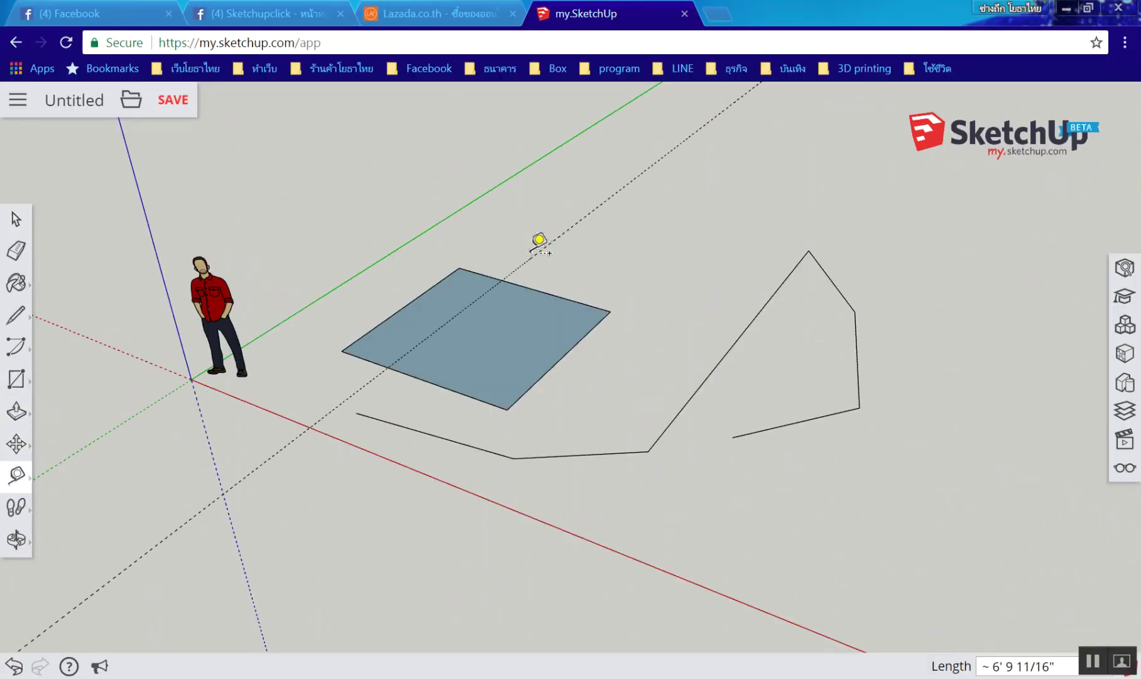
{"action": "left_click", "coordinate": [662, 333]}
{"action": "scroll", "coordinate": [570, 408], "scroll_direction": "down", "scroll_amount": 2}
{"action": "key", "text": "space"}
{"action": "mouse_move", "coordinate": [645, 372]}
{"action": "middle_mouse_down"}
{"action": "mouse_move", "coordinate": [624, 257]}
{"action": "mouse_move", "coordinate": [384, 150]}
{"action": "middle_mouse_up"}
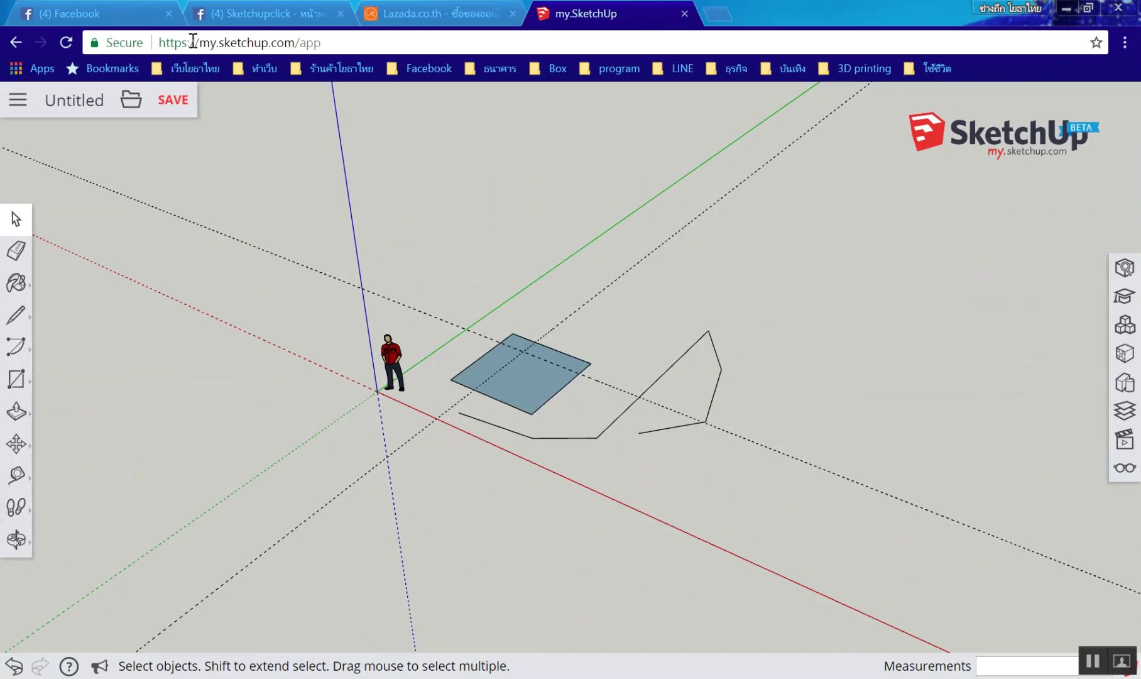
Minimize Chrome and SketchUp 2016, then launch SketchUp 2017 from its desktop shortcut
{"action": "left_click", "coordinate": [1066, 8]}
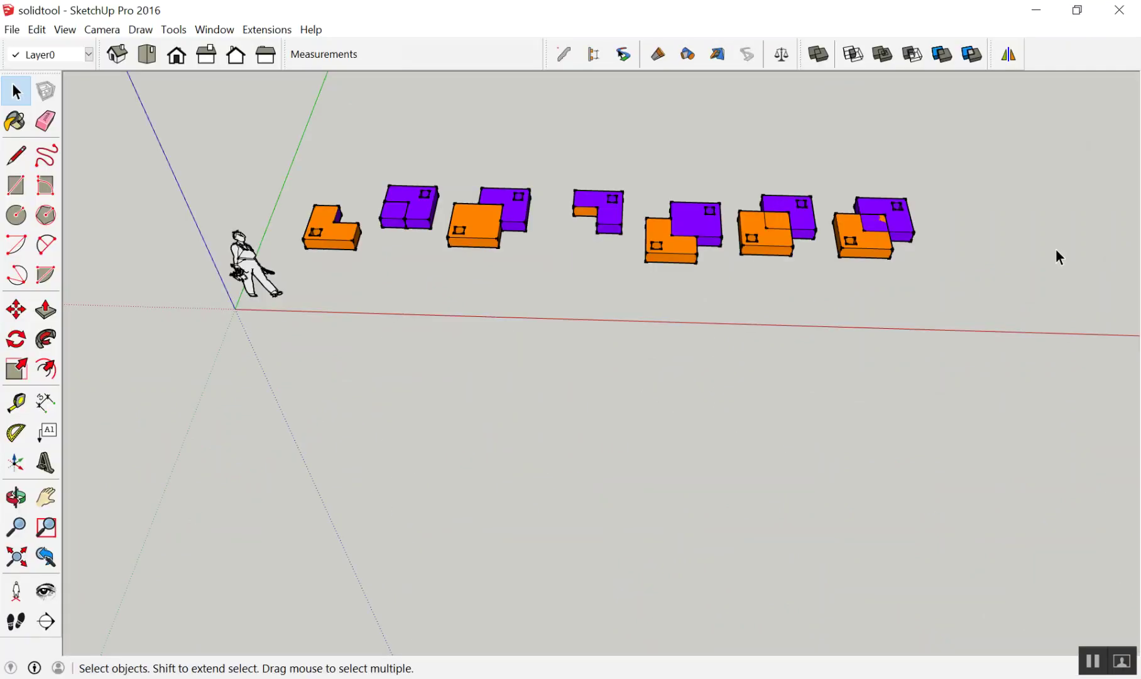
{"action": "left_click", "coordinate": [1042, 10]}
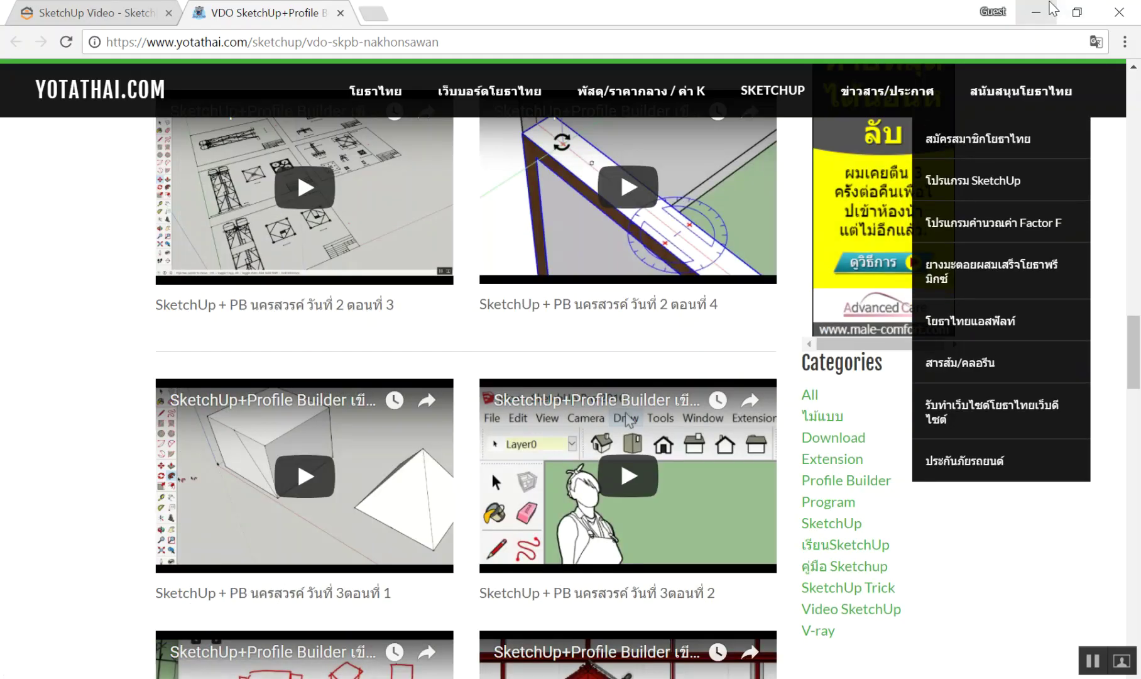
{"action": "left_click", "coordinate": [1048, 10]}
{"action": "left_click", "coordinate": [1096, 74]}
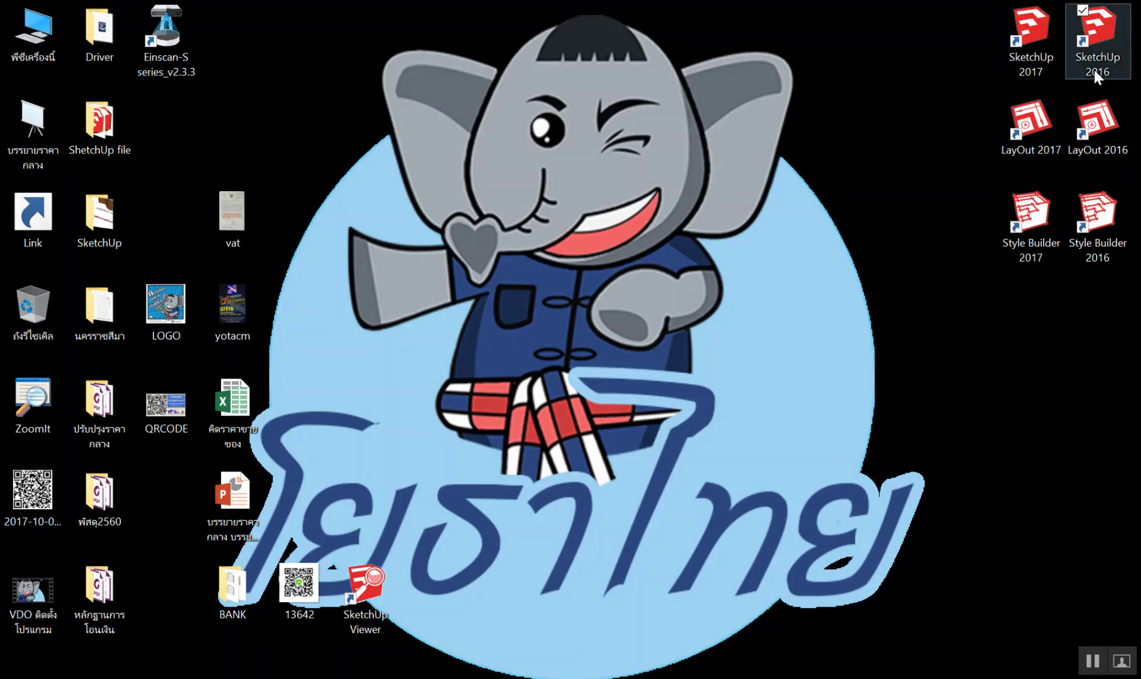
{"action": "double_click", "coordinate": [1035, 29]}
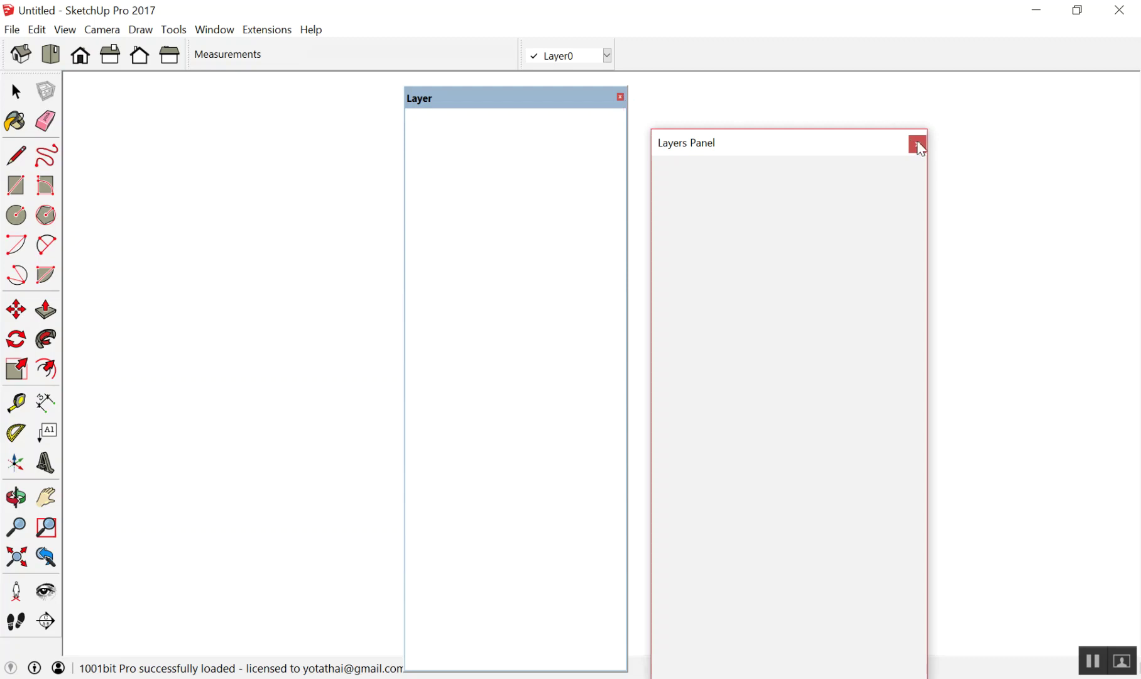
Close the empty Layers Panel and Layer windows in SketchUp 2017
{"action": "left_click", "coordinate": [918, 145]}
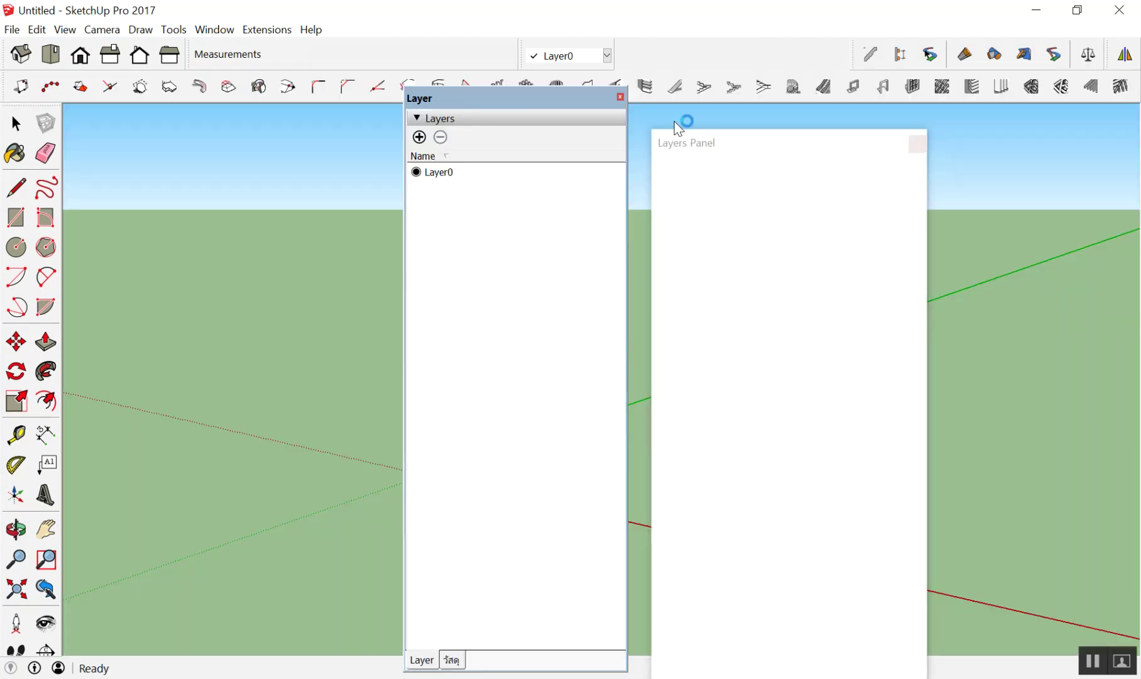
{"action": "left_click", "coordinate": [620, 97]}
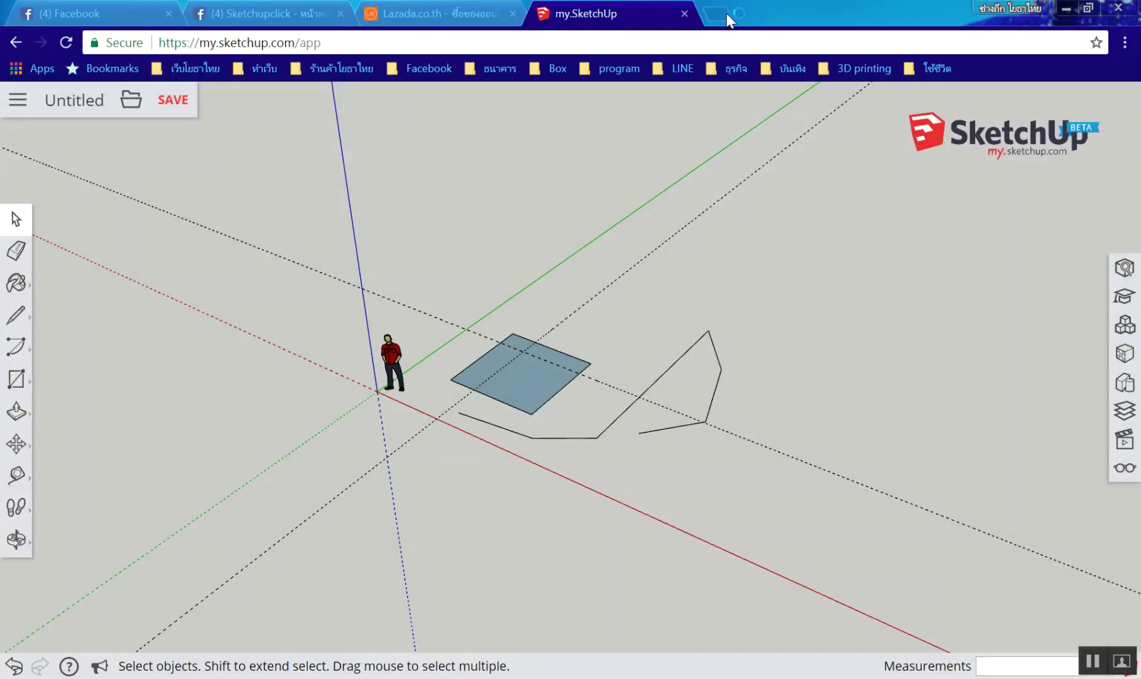
Search Google for 'google' in a new tab, then revise the query to 'google msp'
{"action": "left_click", "coordinate": [726, 13]}
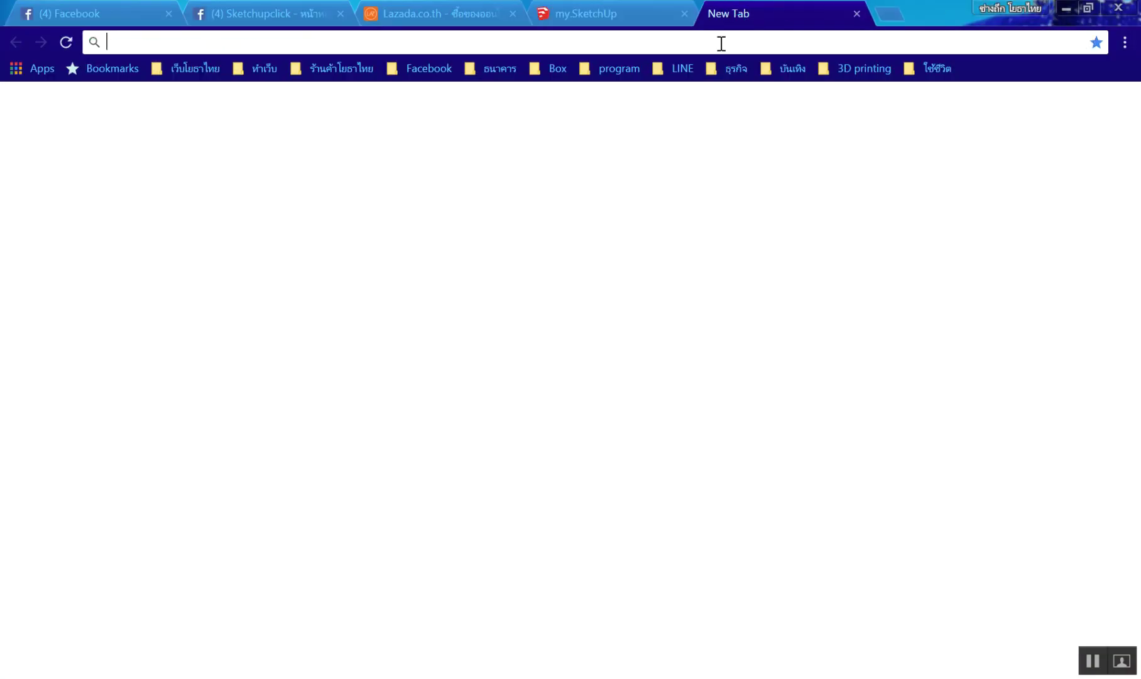
{"action": "type", "text": "goo"}
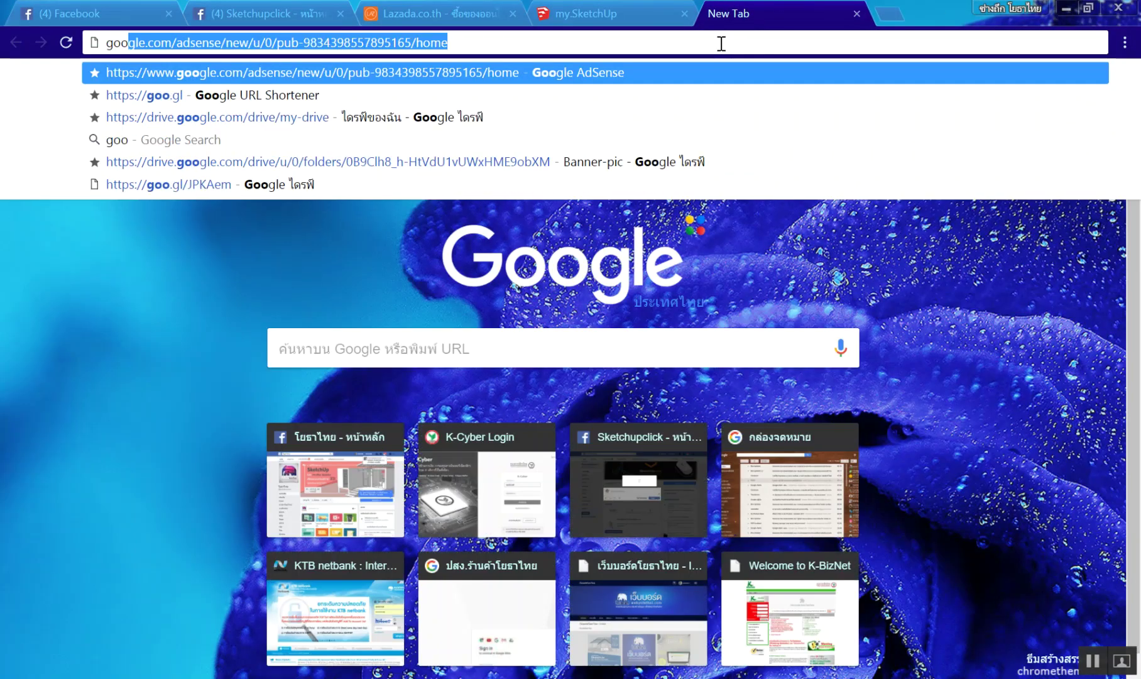
{"action": "type", "text": "gle"}
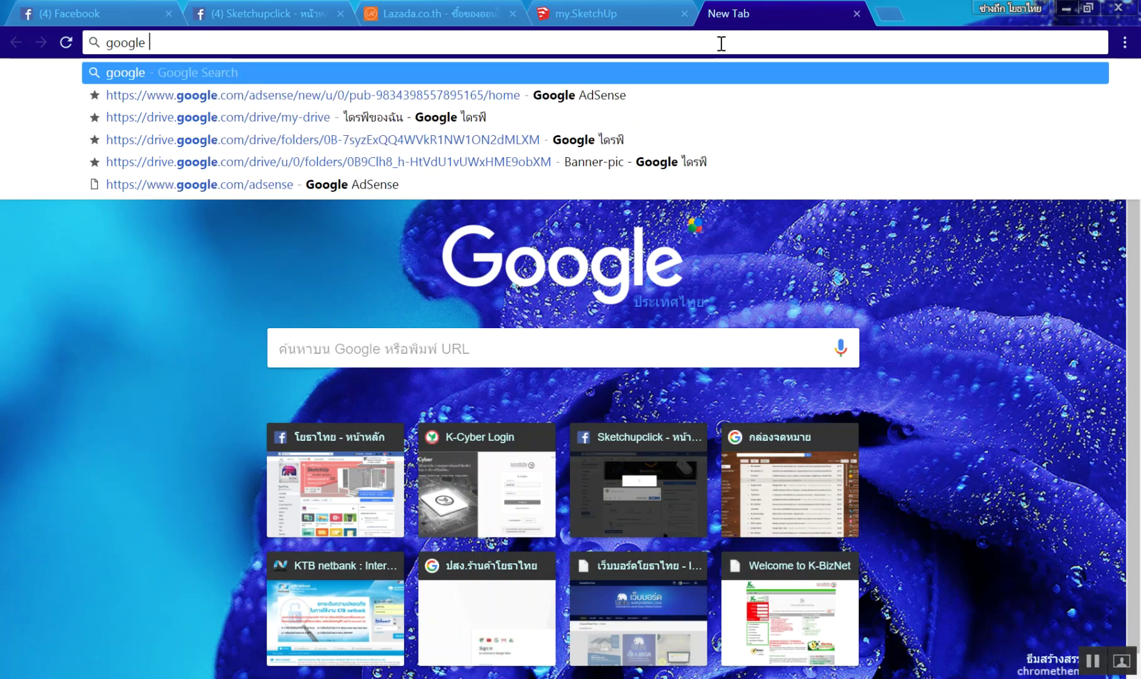
{"action": "key", "text": "Return"}
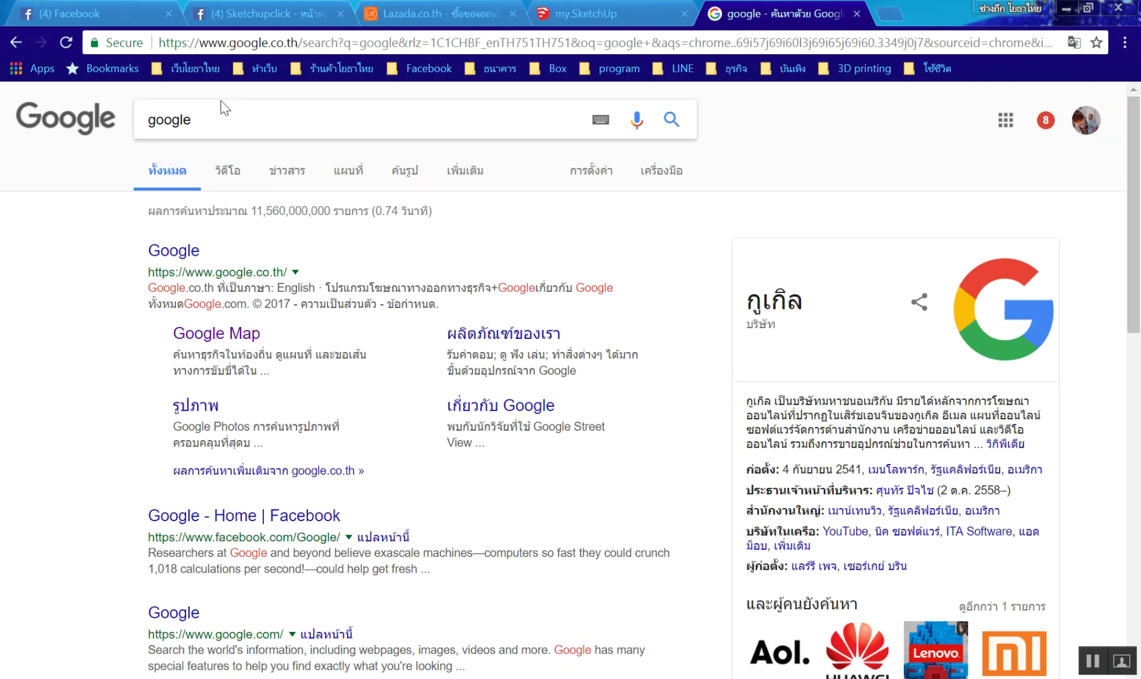
{"action": "left_click", "coordinate": [220, 122]}
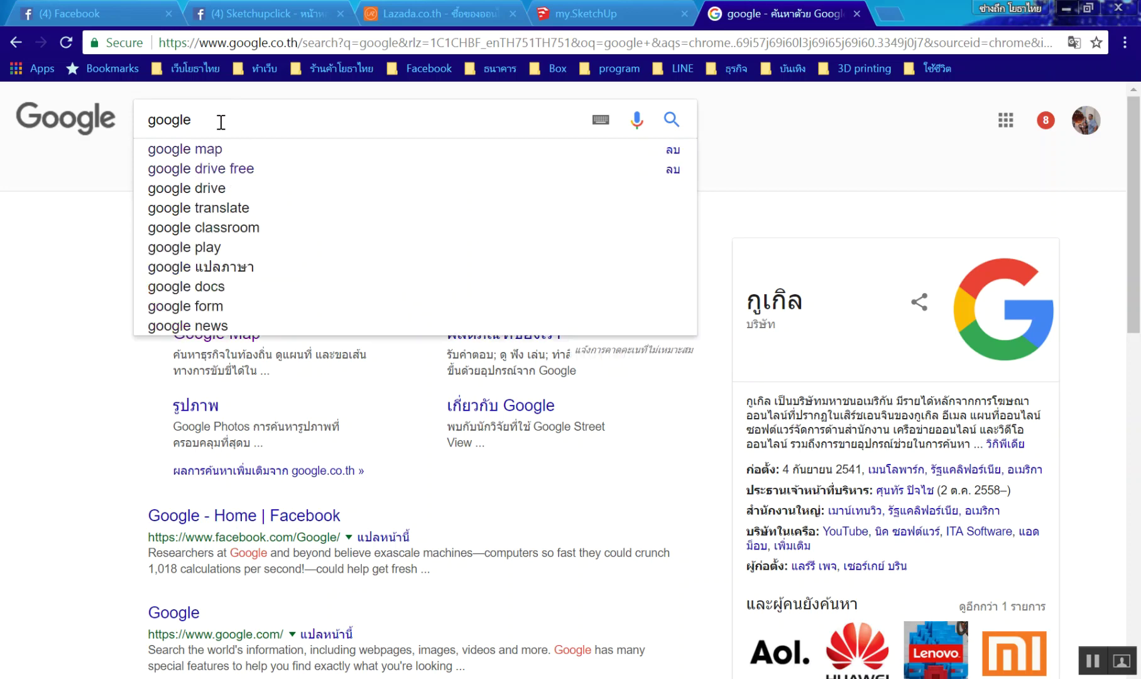
{"action": "type", "text": "p"}
{"action": "key", "text": "BackSpace"}
{"action": "type", "text": "ms"}
{"action": "type", "text": "p"}
{"action": "key", "text": "Return"}
Correct the query to 'google map' and open the Google Maps result
{"action": "left_click", "coordinate": [221, 122]}
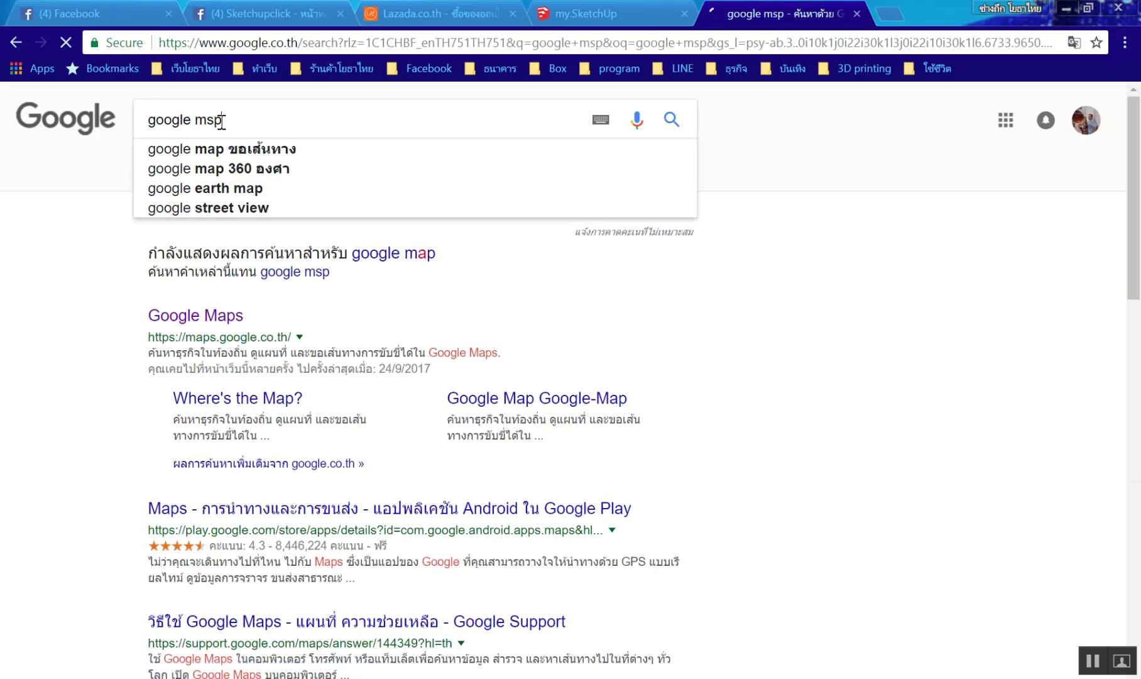
{"action": "key", "text": "BackSpace"}
{"action": "key", "text": "BackSpace"}
{"action": "key", "text": "BackSpace"}
{"action": "type", "text": "m"}
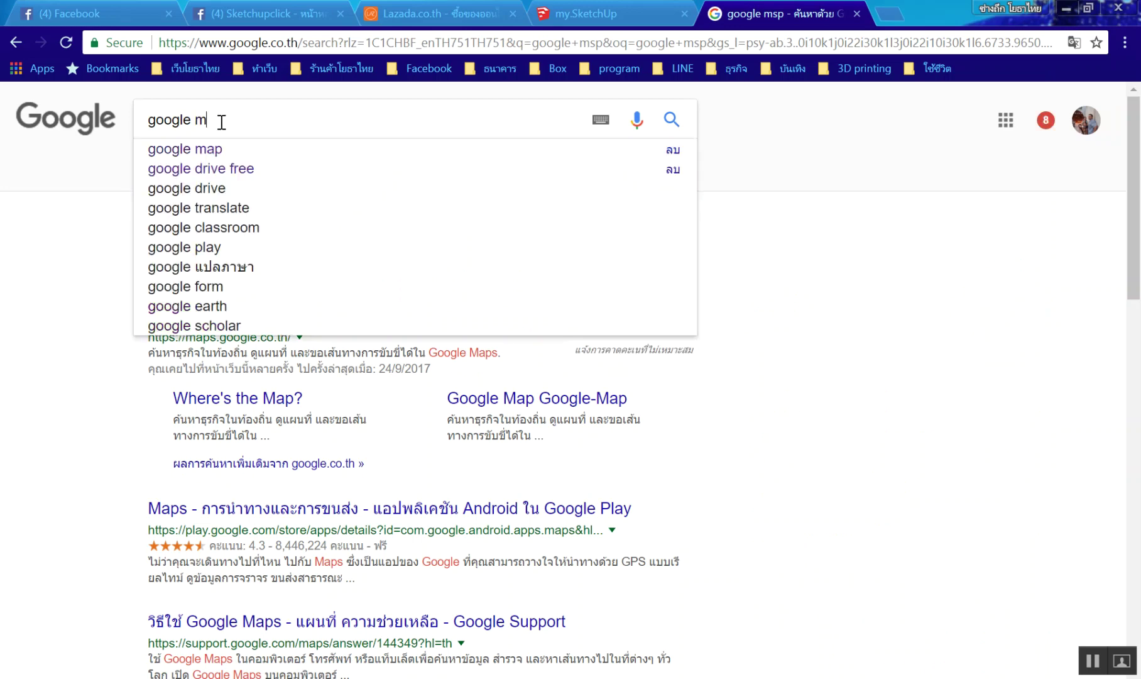
{"action": "type", "text": "ap"}
{"action": "key", "text": "Return"}
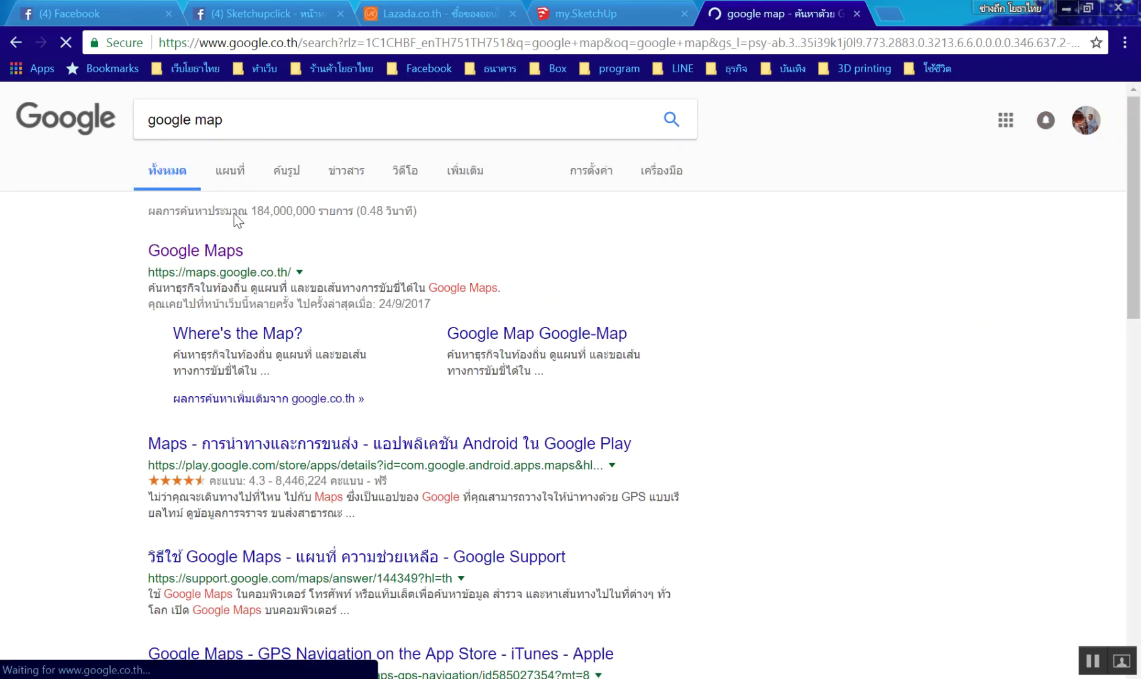
{"action": "left_click", "coordinate": [227, 254]}
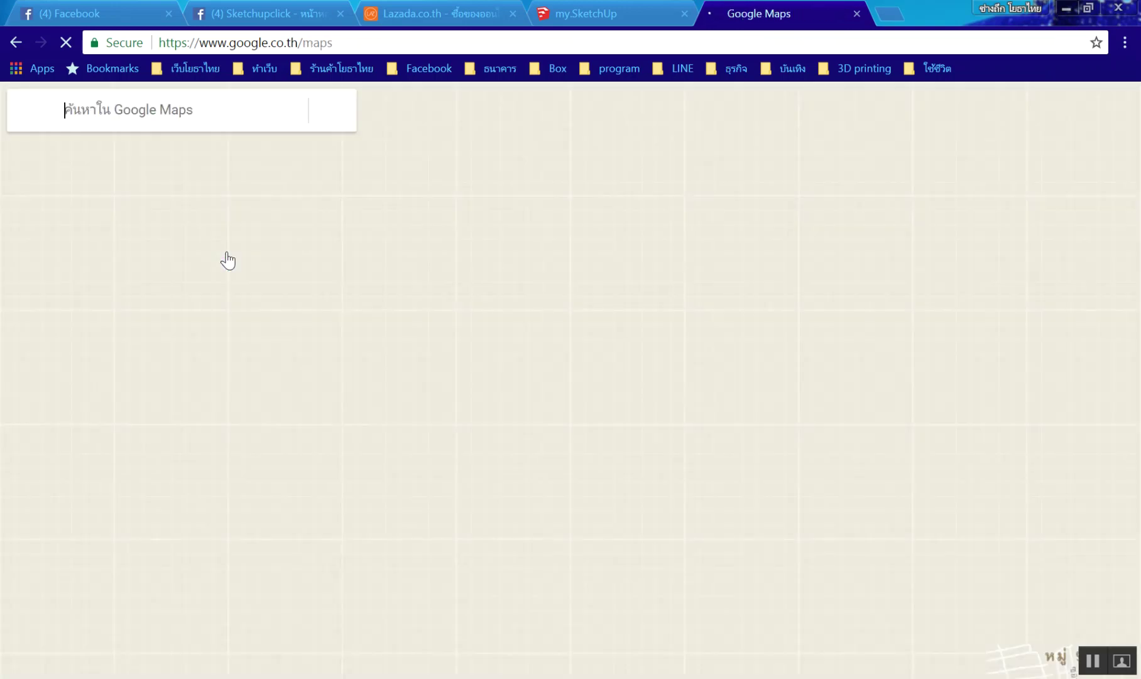
Search Google Maps for 'paris' and switch to satellite imagery
{"action": "left_click", "coordinate": [200, 119]}
{"action": "type", "text": "pa"}
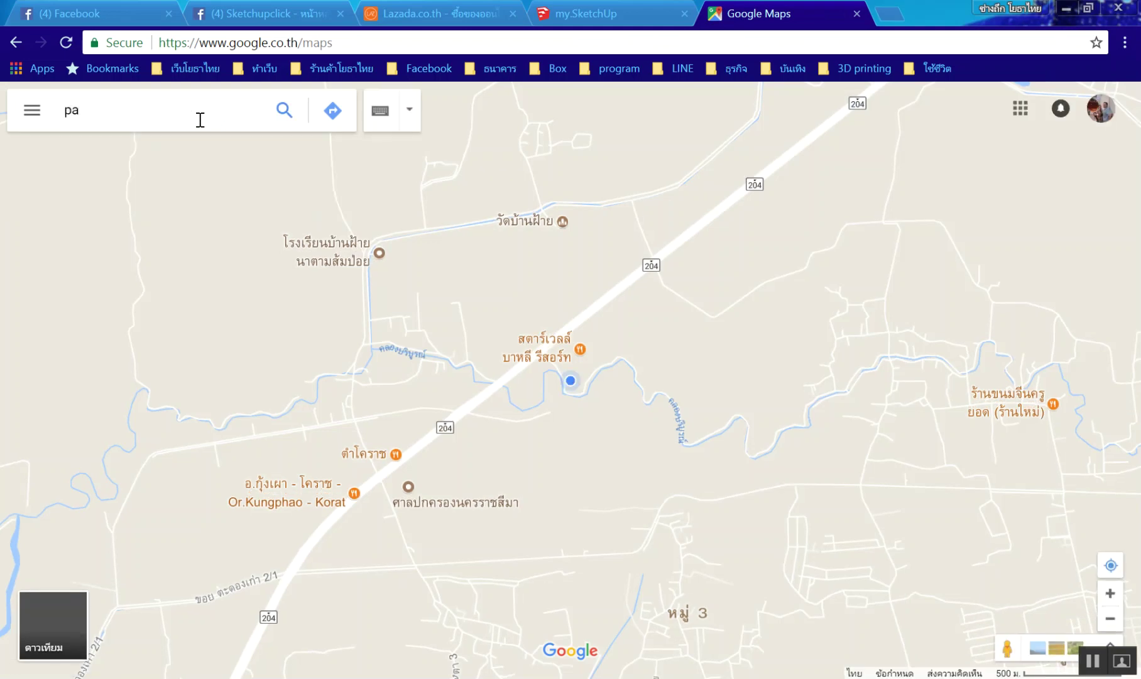
{"action": "type", "text": "ris"}
{"action": "key", "text": "Return"}
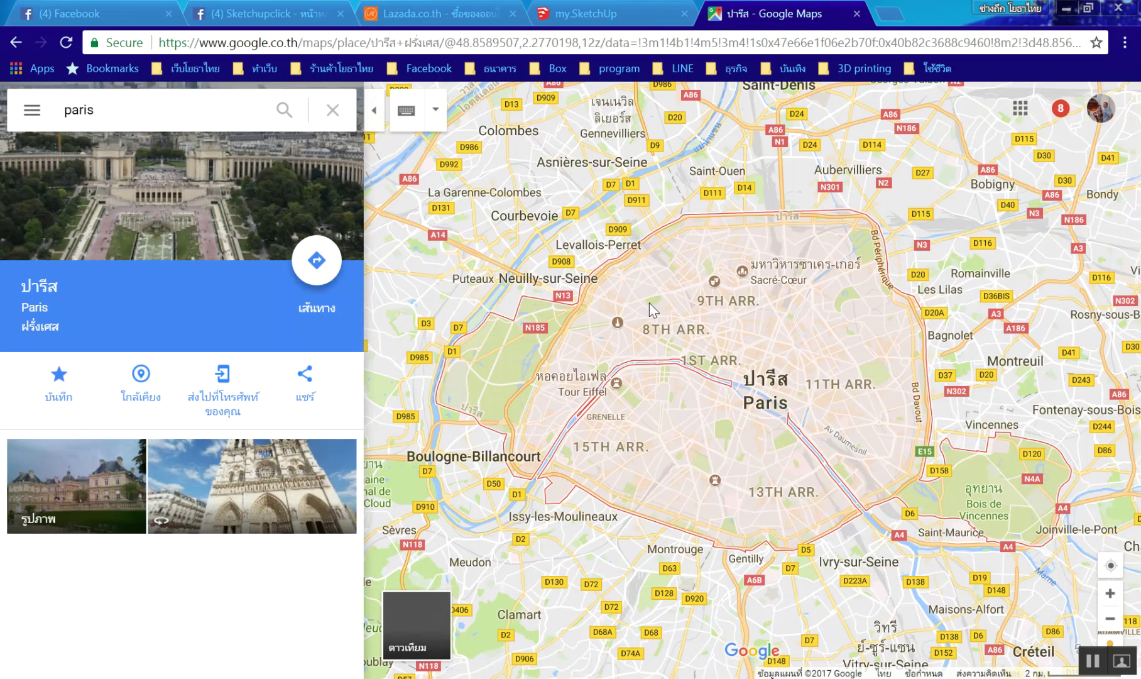
{"action": "left_click", "coordinate": [416, 619]}
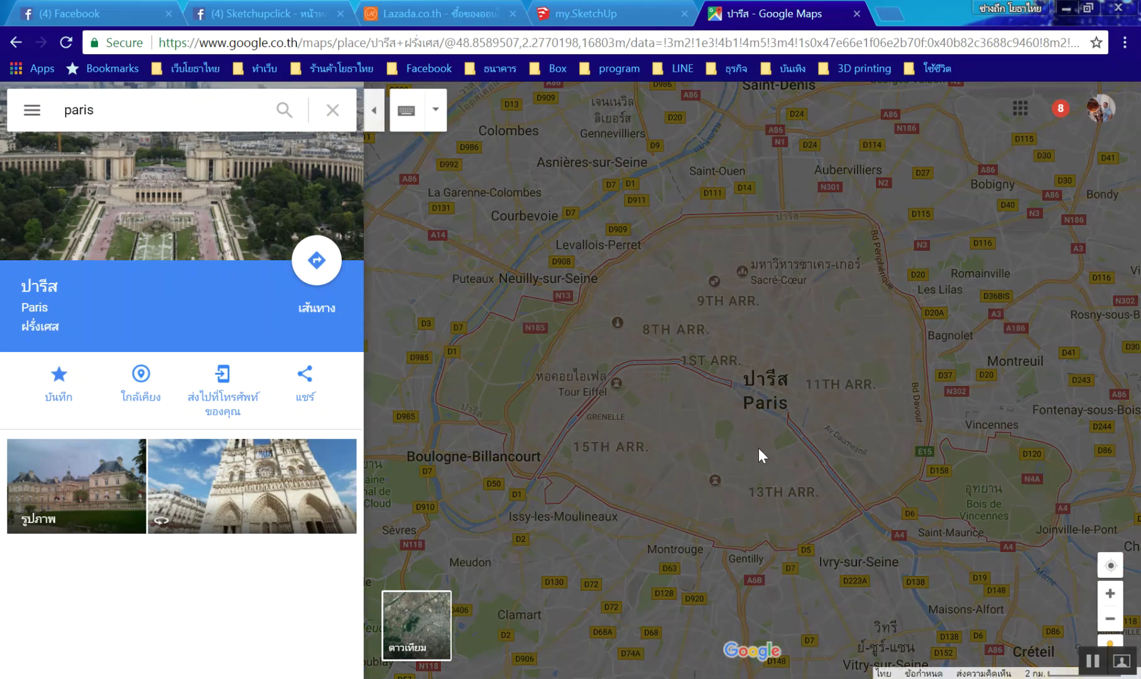
Zoom and pan the Paris satellite view along the river
{"action": "scroll", "coordinate": [767, 413], "scroll_direction": "up", "scroll_amount": 2}
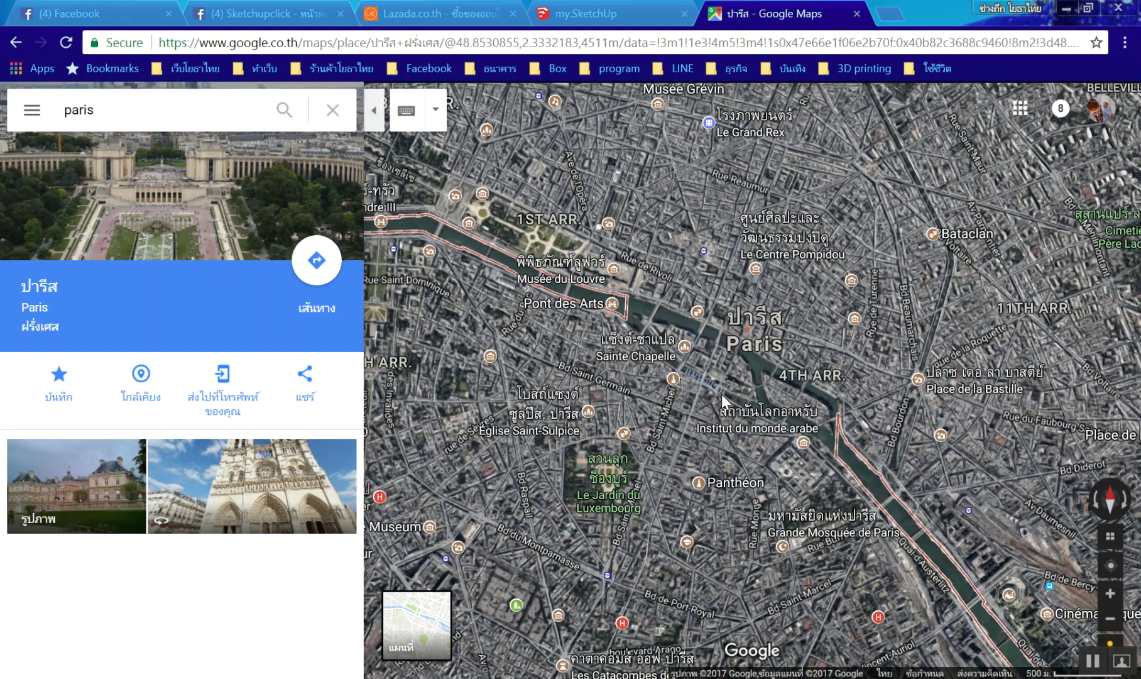
{"action": "scroll", "coordinate": [641, 339], "scroll_direction": "up", "scroll_amount": 3}
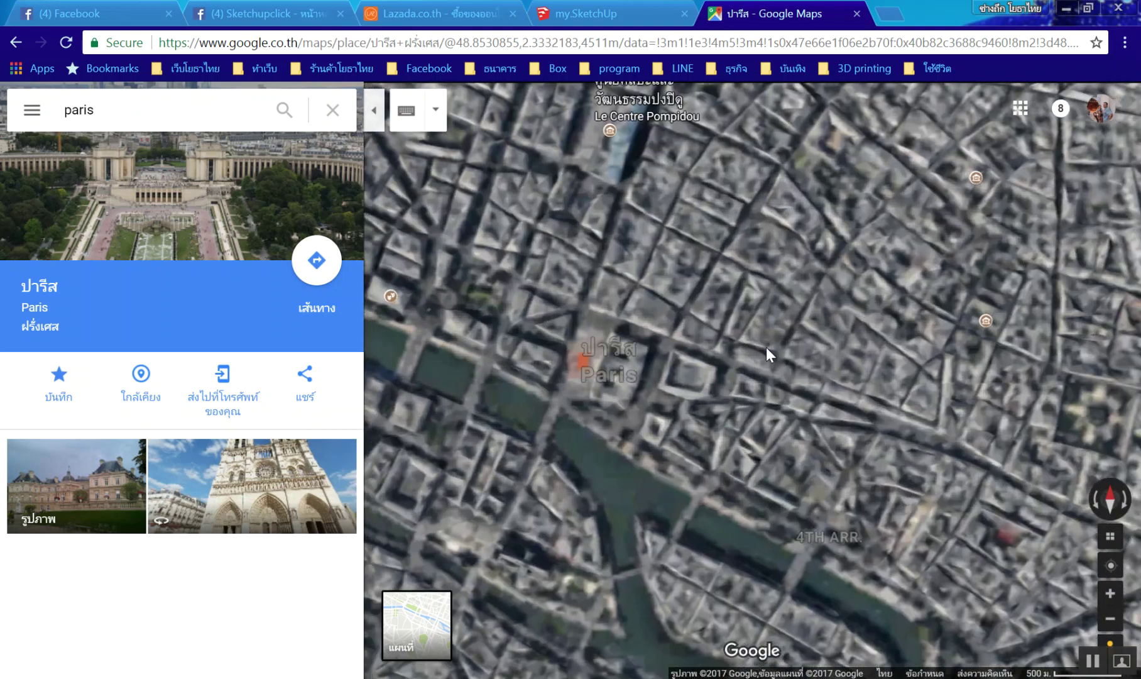
{"action": "scroll", "coordinate": [603, 324], "scroll_direction": "up", "scroll_amount": 2}
{"action": "scroll", "coordinate": [588, 301], "scroll_direction": "up", "scroll_amount": 2}
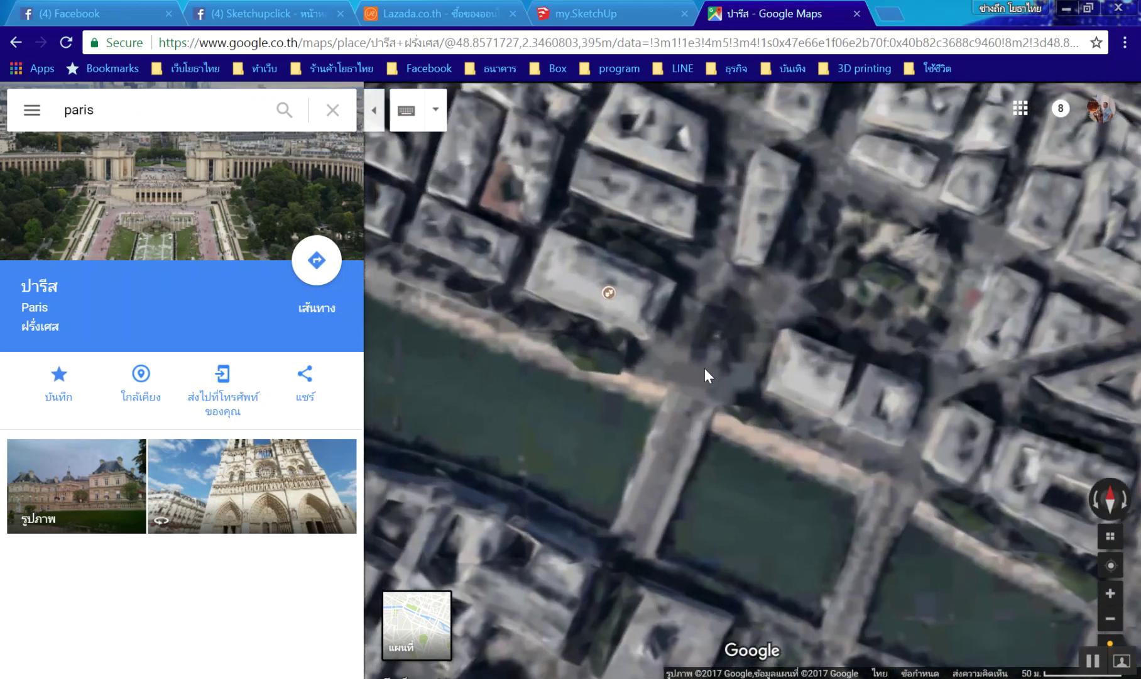
{"action": "right_click", "coordinate": [706, 371]}
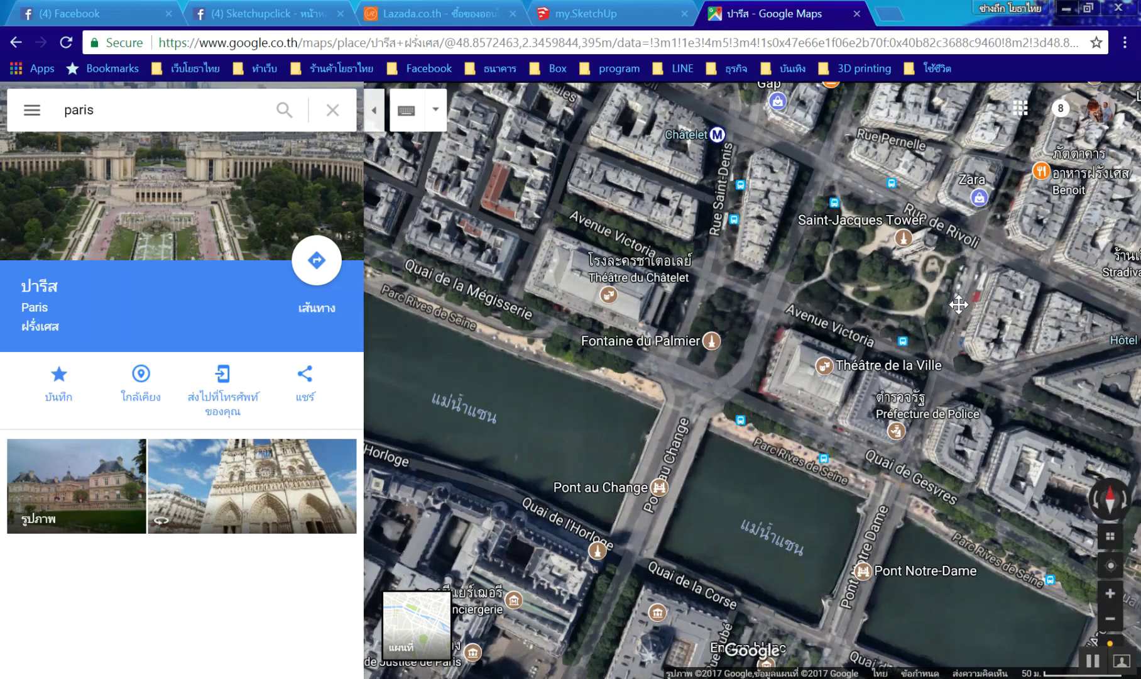
{"action": "left_click_drag", "start_coordinate": [785, 359], "coordinate": [772, 318]}
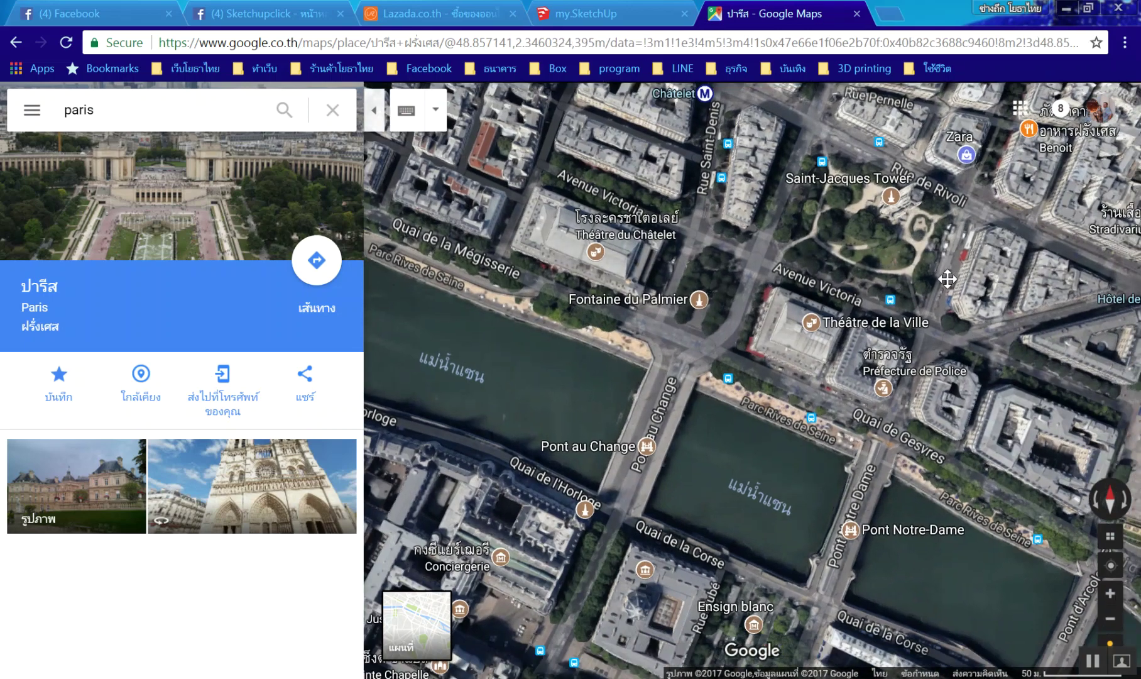
{"action": "scroll", "coordinate": [772, 318], "scroll_direction": "up", "scroll_amount": 2}
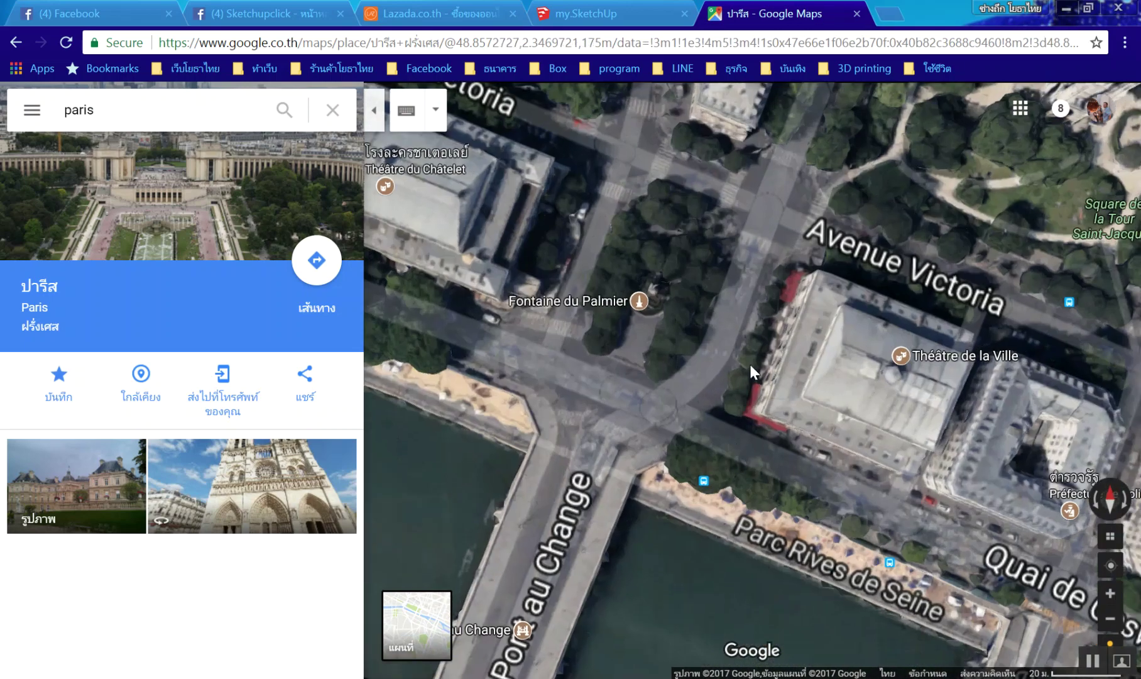
{"action": "scroll", "coordinate": [751, 365], "scroll_direction": "down", "scroll_amount": 1}
{"action": "scroll", "coordinate": [746, 364], "scroll_direction": "down", "scroll_amount": 1}
{"action": "scroll", "coordinate": [916, 404], "scroll_direction": "up", "scroll_amount": 1}
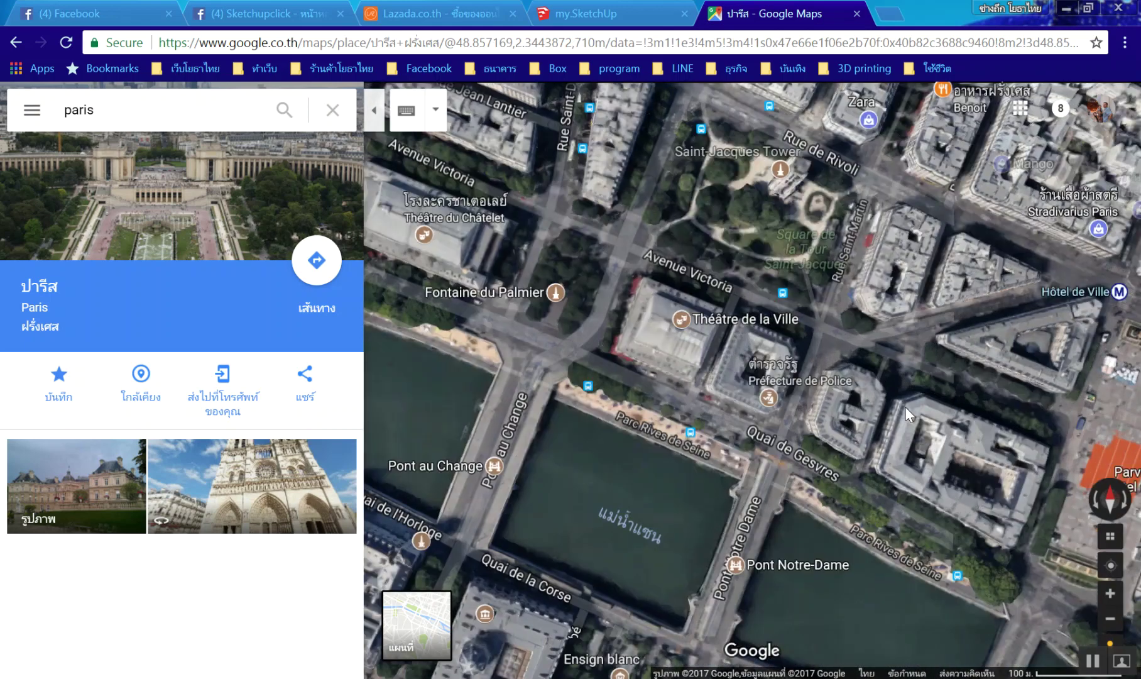
{"action": "scroll", "coordinate": [905, 407], "scroll_direction": "down", "scroll_amount": 1}
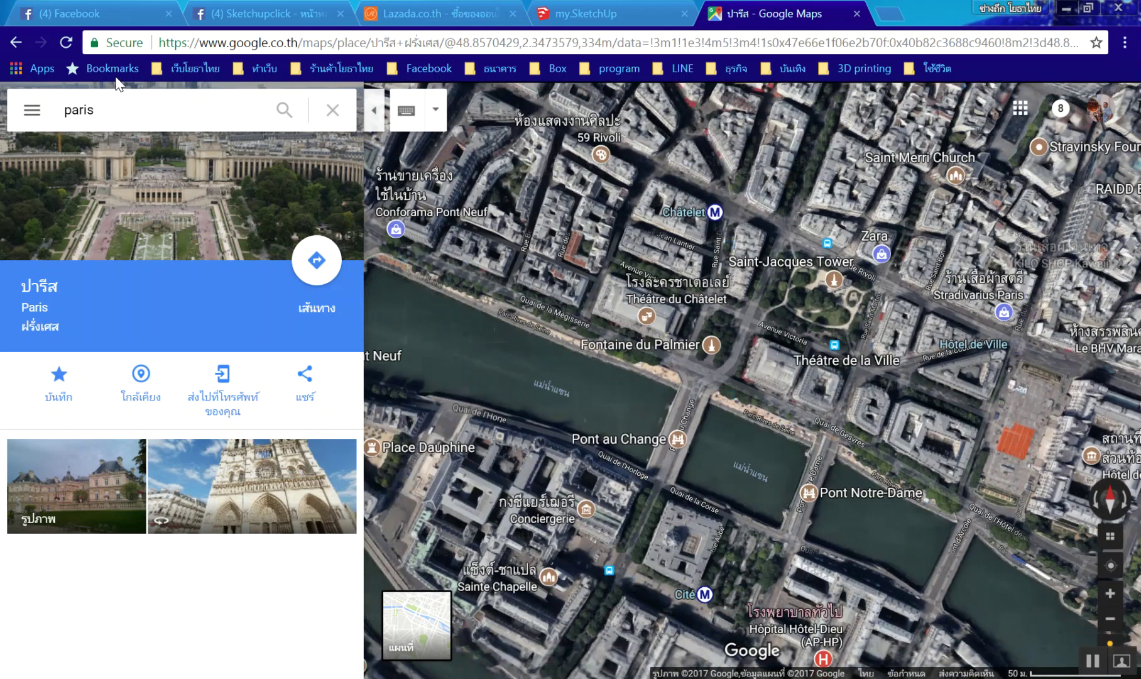
Clear 'paris' from the search box and start typing 'หอไอเฟล' (Eiffel Tower)
{"action": "left_click", "coordinate": [91, 112]}
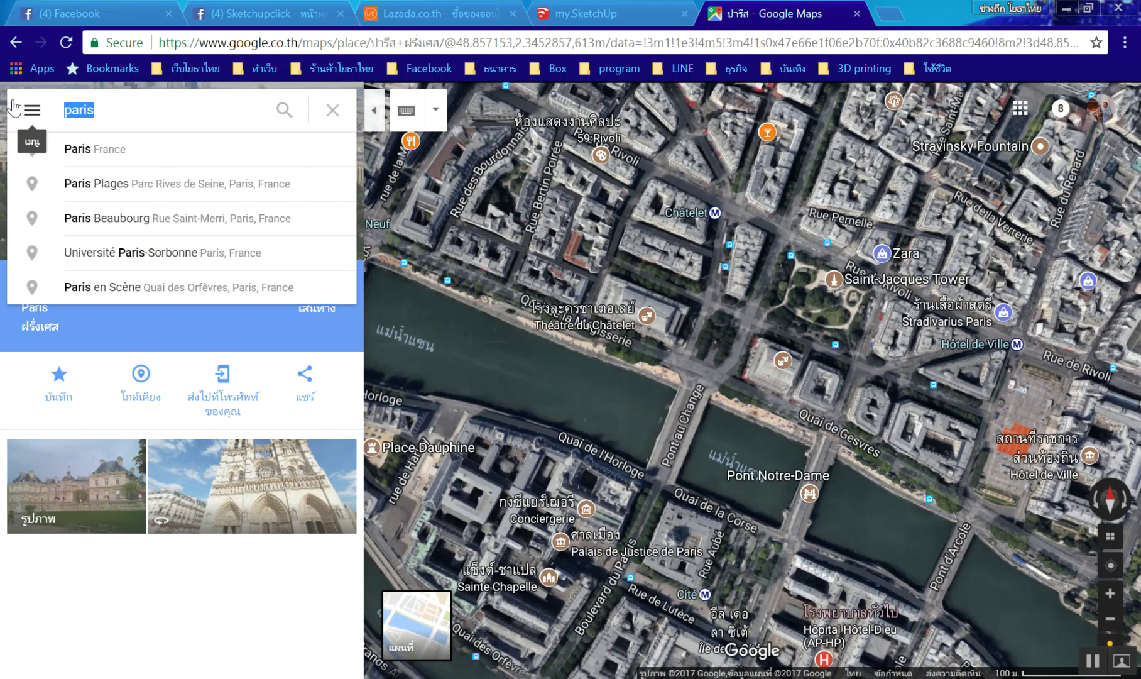
{"action": "type", "text": "s"}
{"action": "key", "text": "BackSpace"}
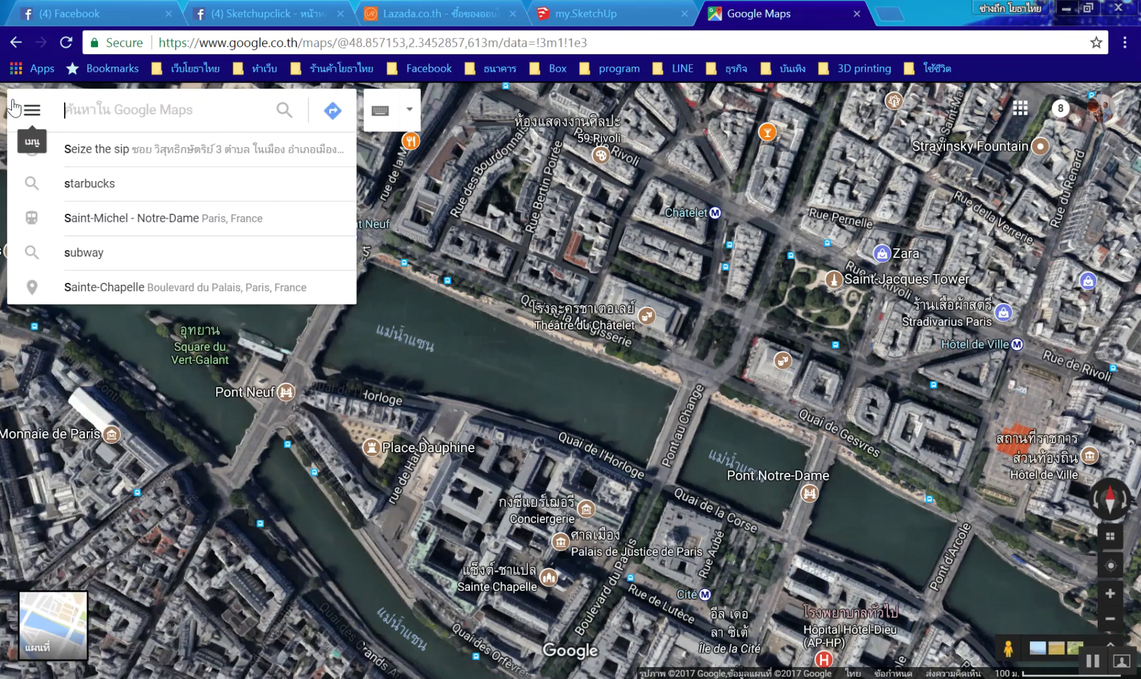
{"action": "type", "text": "หอไอเ"}
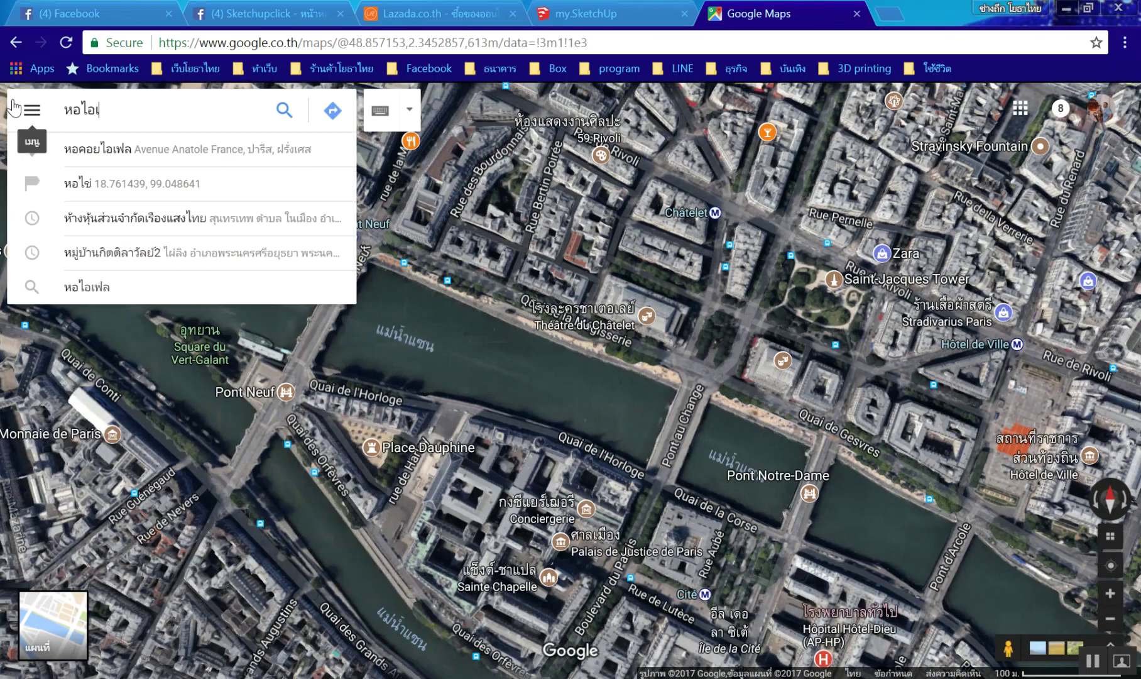
{"action": "type", "text": "ฟล"}
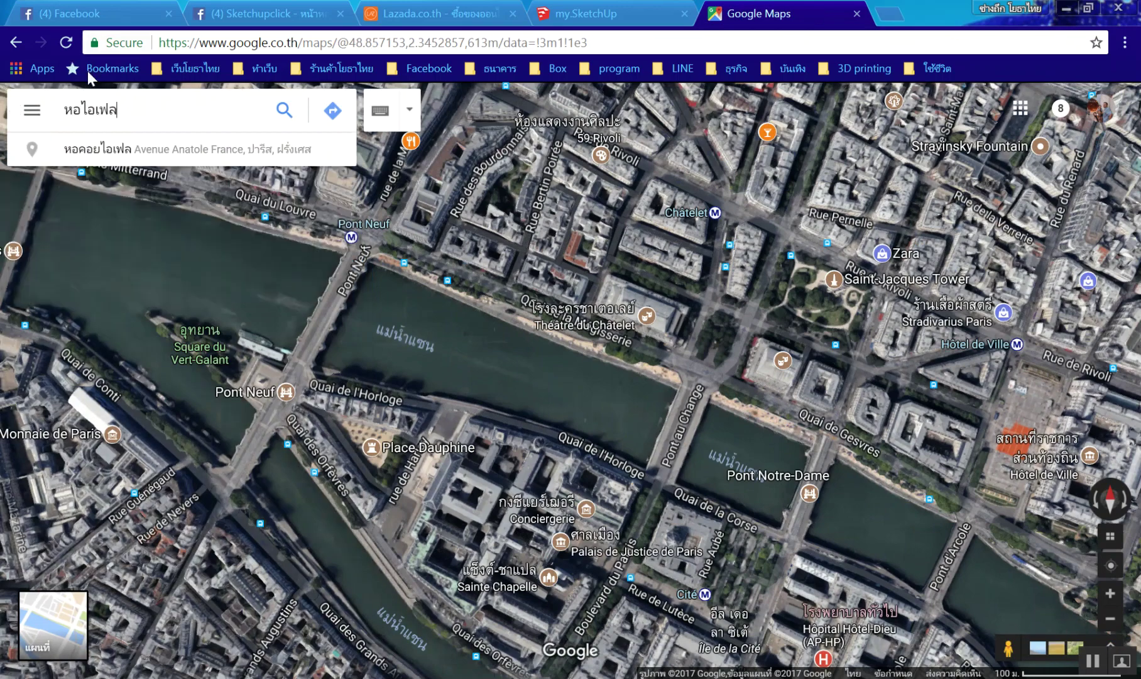
Show the Eiffel Tower's place details and centre the tower on the map
{"action": "left_click", "coordinate": [98, 148]}
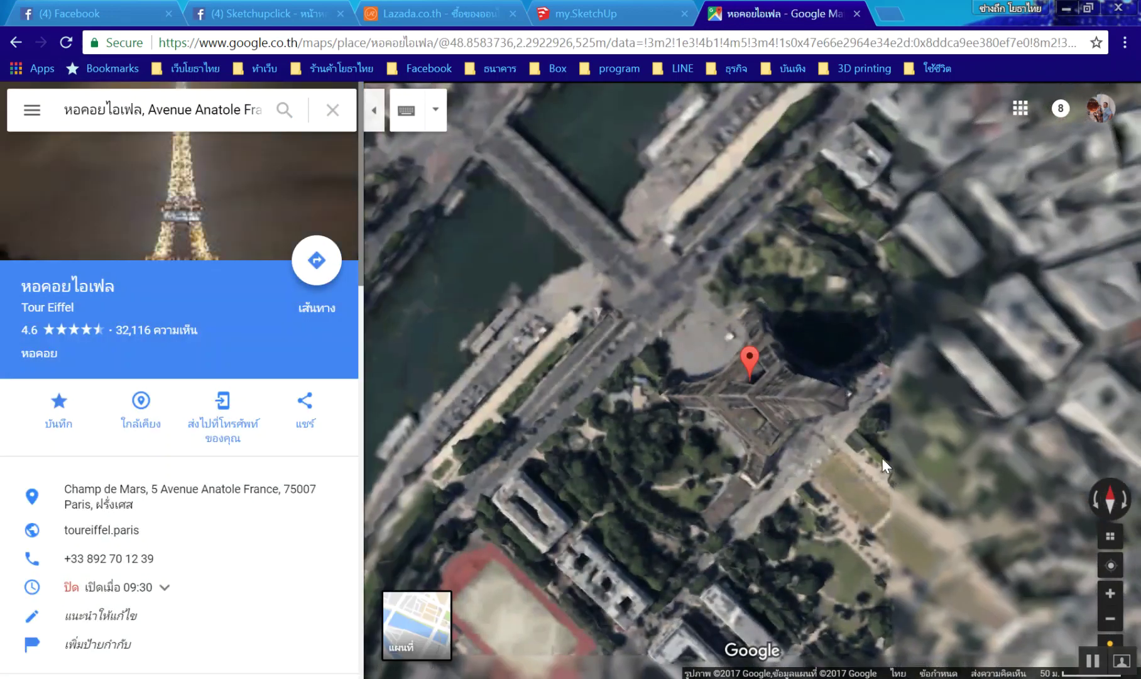
{"action": "right_click", "coordinate": [843, 410]}
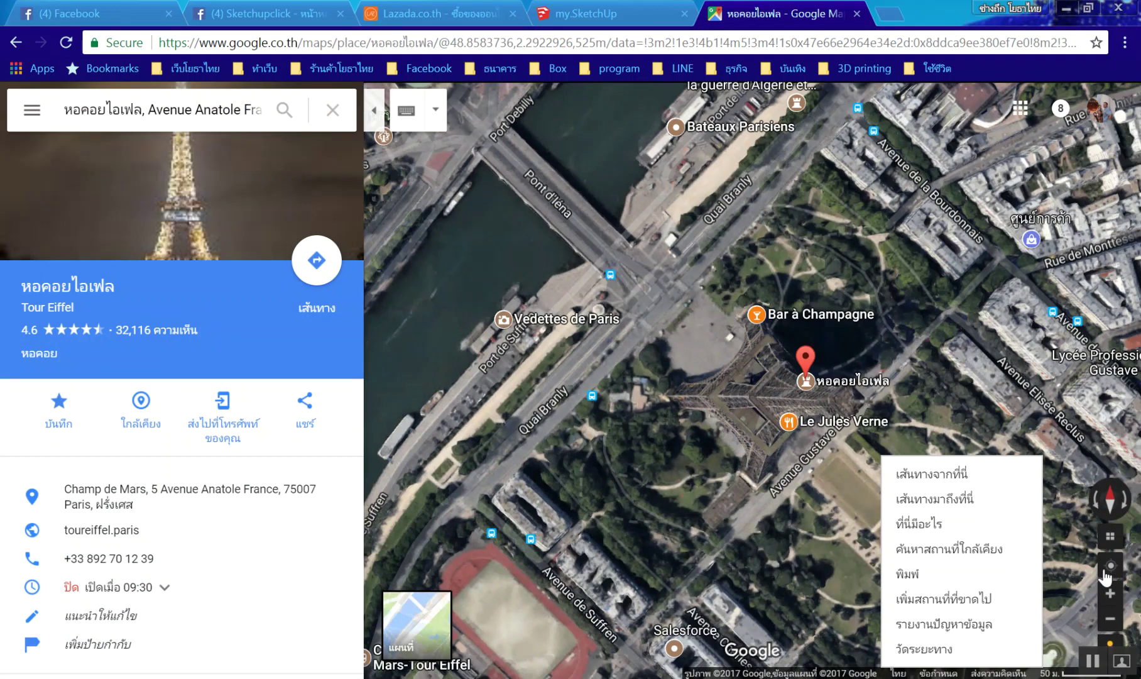
{"action": "left_click_drag", "start_coordinate": [832, 405], "coordinate": [822, 363]}
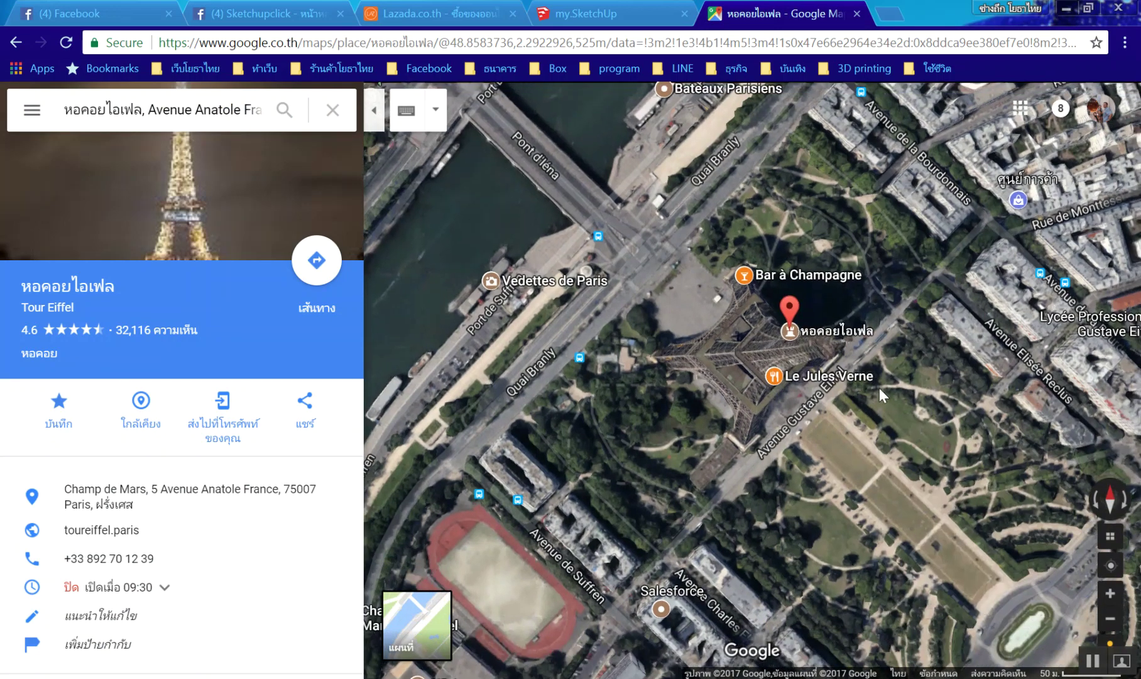
Tilt the map into 3D satellite view and zoom around the tower
{"action": "left_click", "coordinate": [1110, 536]}
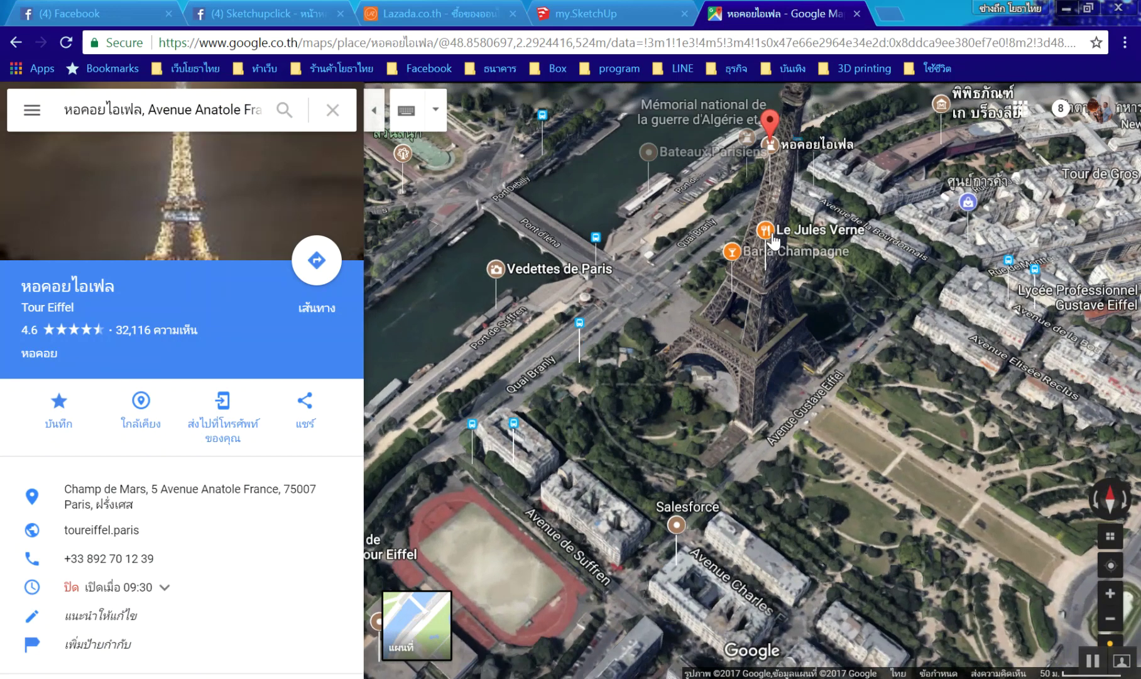
{"action": "scroll", "coordinate": [702, 320], "scroll_direction": "down", "scroll_amount": 3}
{"action": "scroll", "coordinate": [723, 404], "scroll_direction": "up", "scroll_amount": 2}
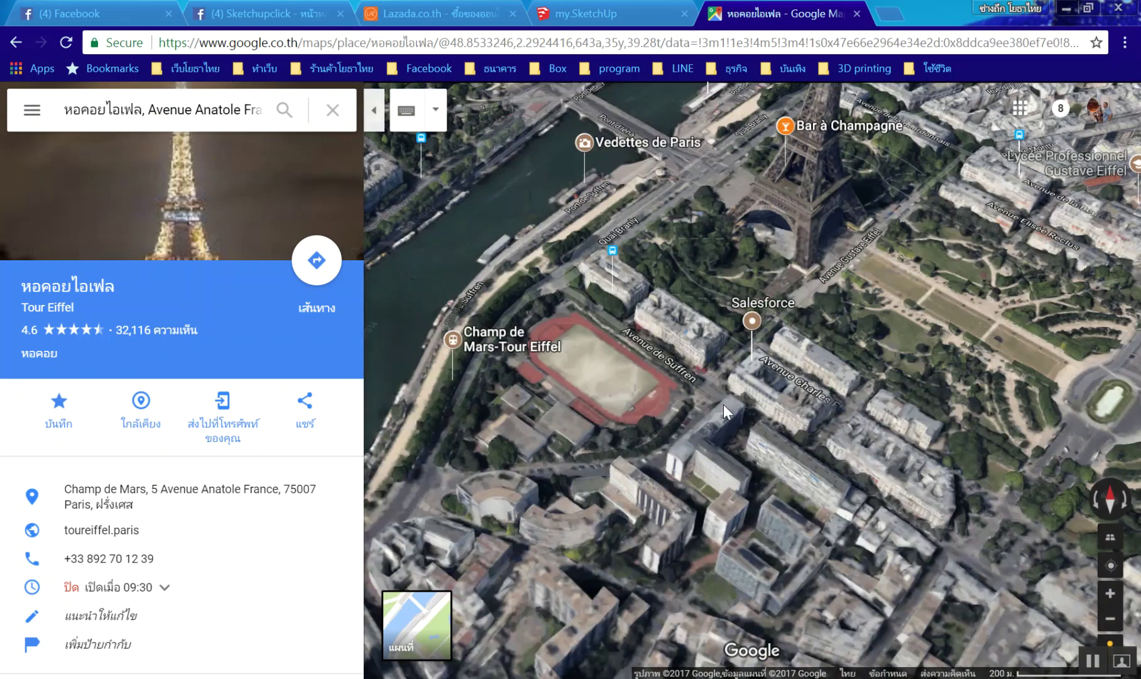
{"action": "scroll", "coordinate": [1000, 404], "scroll_direction": "up", "scroll_amount": 3}
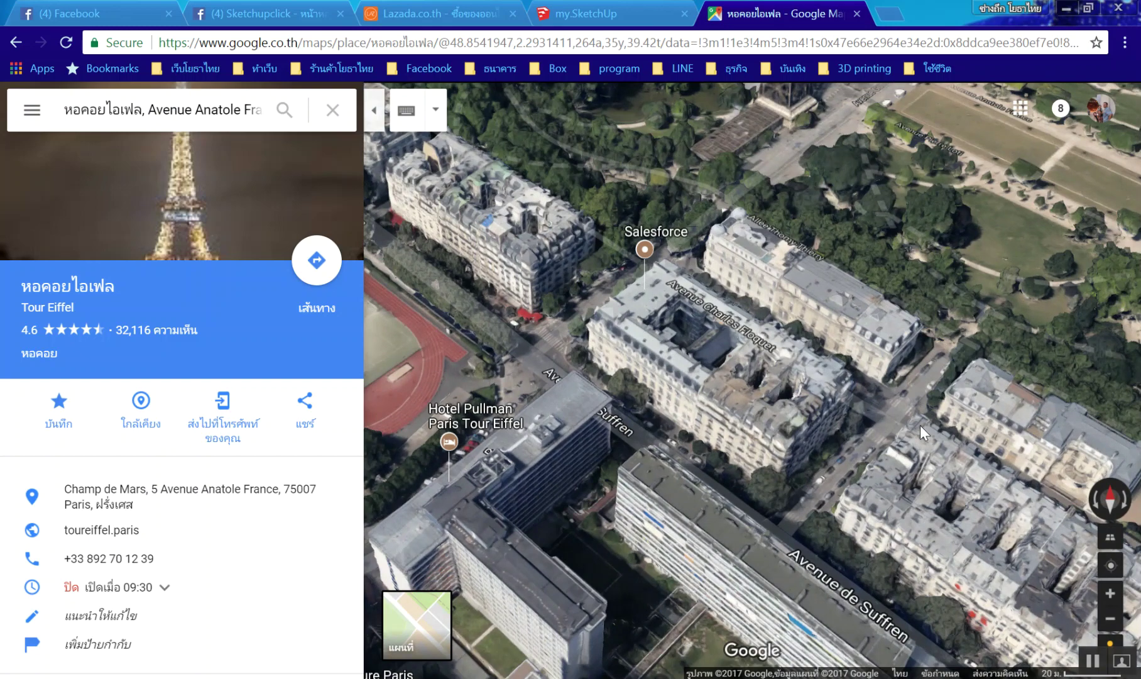
{"action": "scroll", "coordinate": [866, 432], "scroll_direction": "down", "scroll_amount": 3}
{"action": "scroll", "coordinate": [748, 438], "scroll_direction": "up", "scroll_amount": 3}
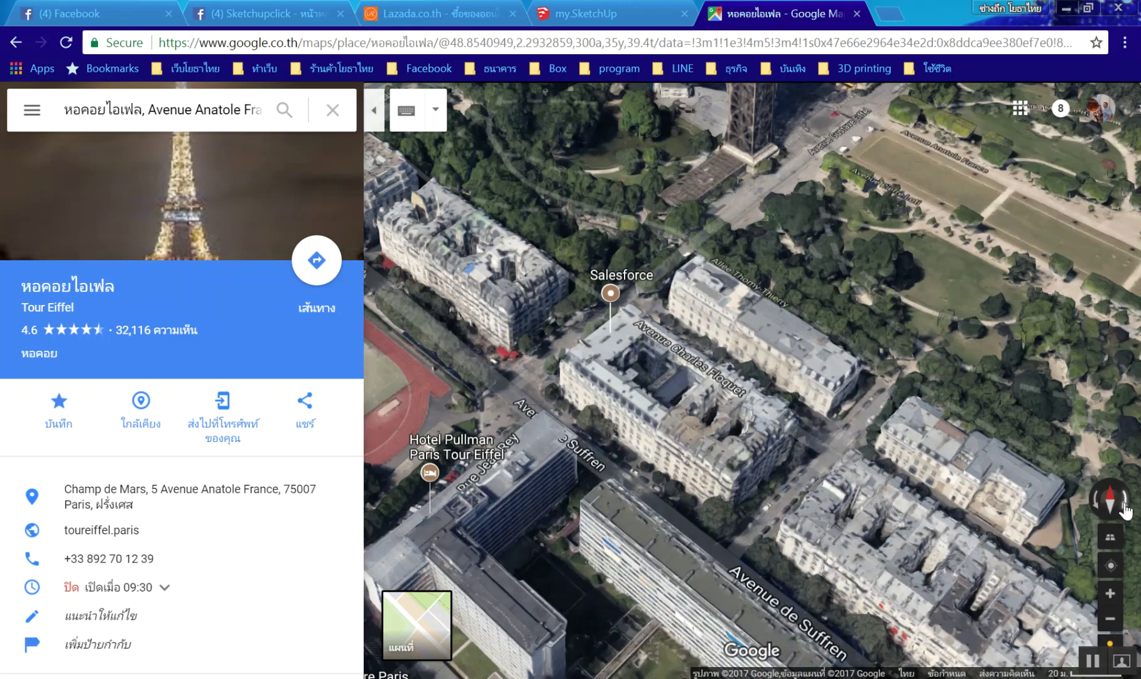
Rotate the 3D view about 90 degrees, then reset it to north-up
{"action": "left_click", "coordinate": [1123, 502]}
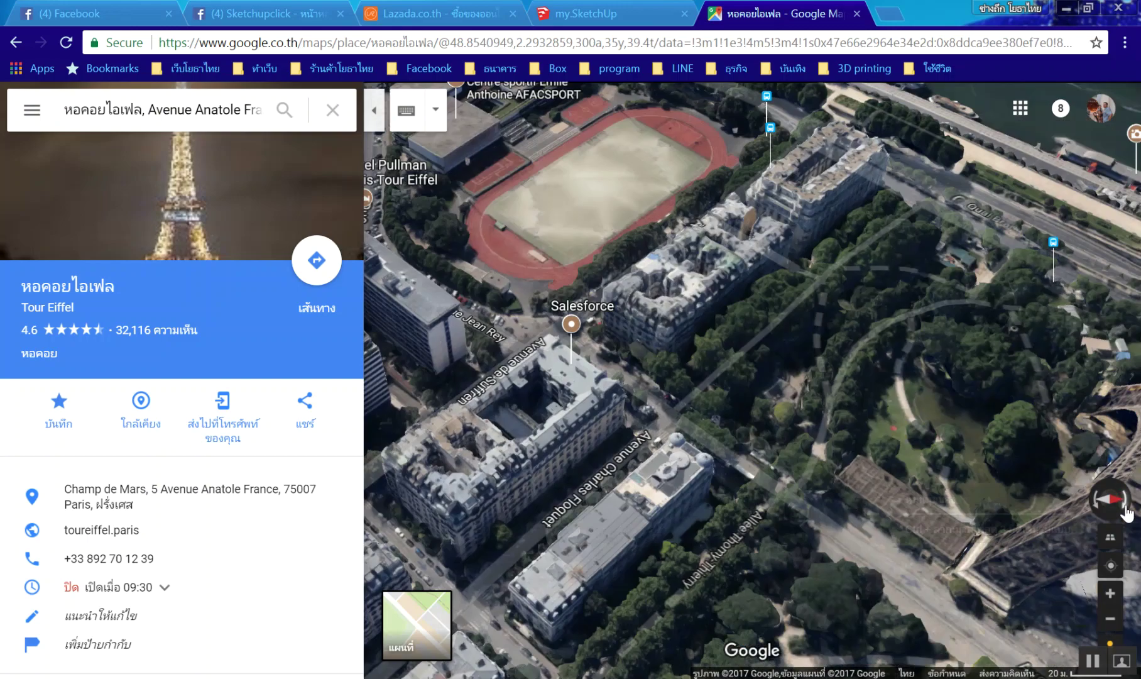
{"action": "scroll", "coordinate": [610, 532], "scroll_direction": "up", "scroll_amount": 2}
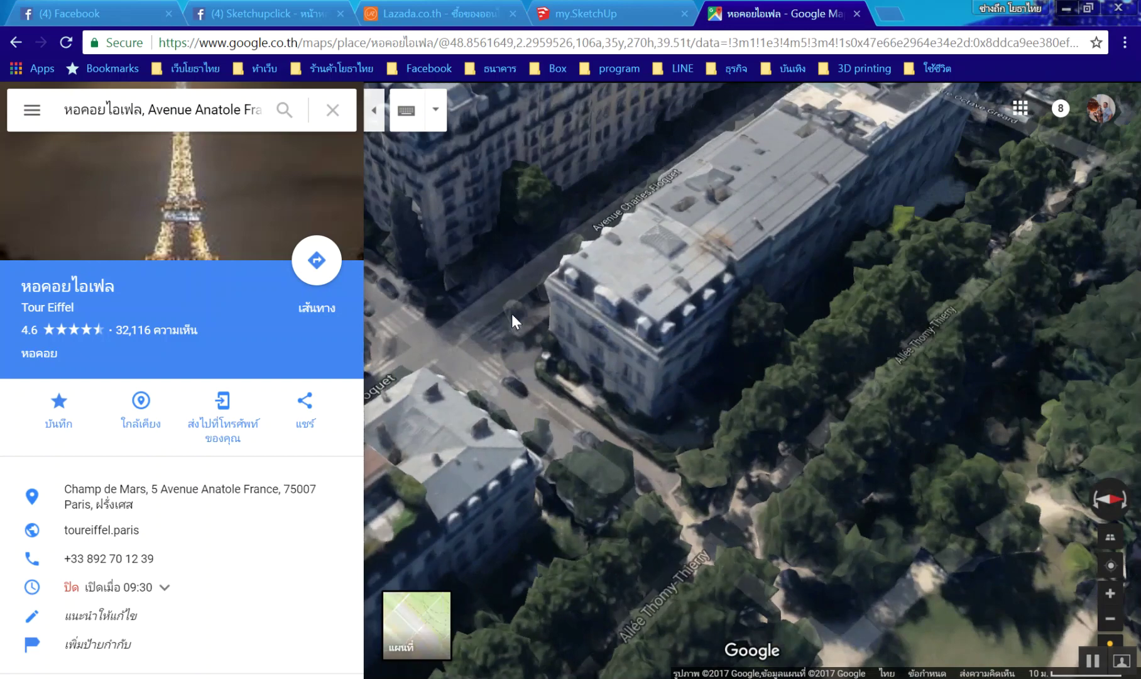
{"action": "scroll", "coordinate": [509, 308], "scroll_direction": "down", "scroll_amount": 3}
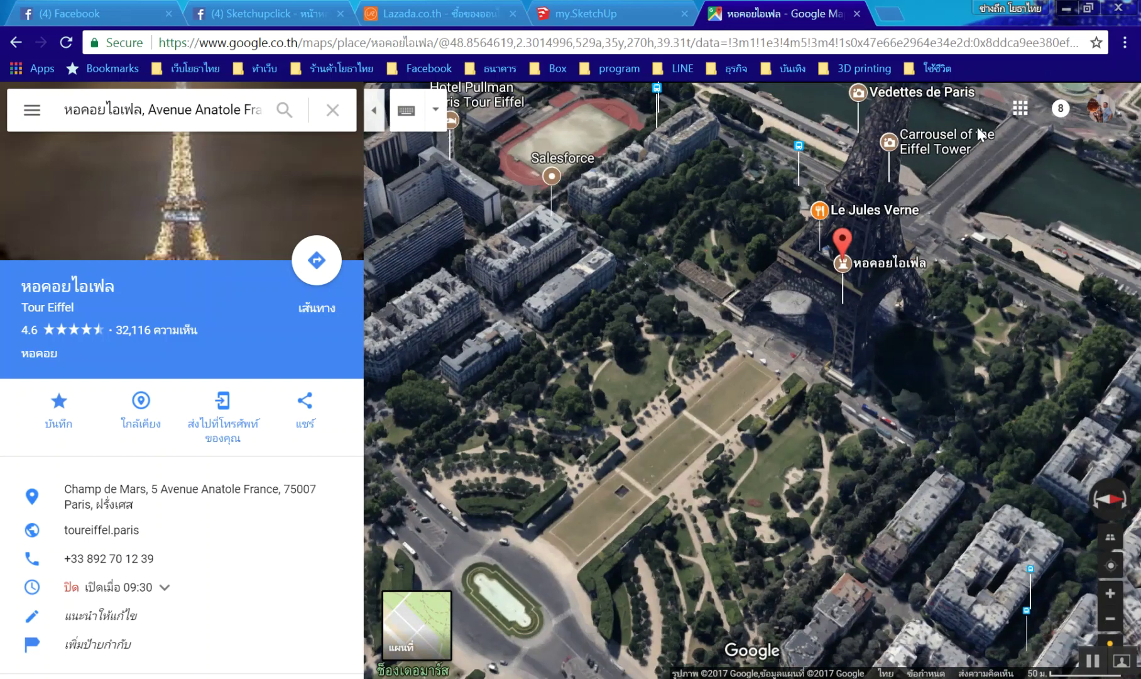
{"action": "scroll", "coordinate": [974, 135], "scroll_direction": "up", "scroll_amount": 2}
{"action": "right_click", "coordinate": [964, 184]}
{"action": "left_click_drag", "start_coordinate": [688, 592], "coordinate": [609, 595]}
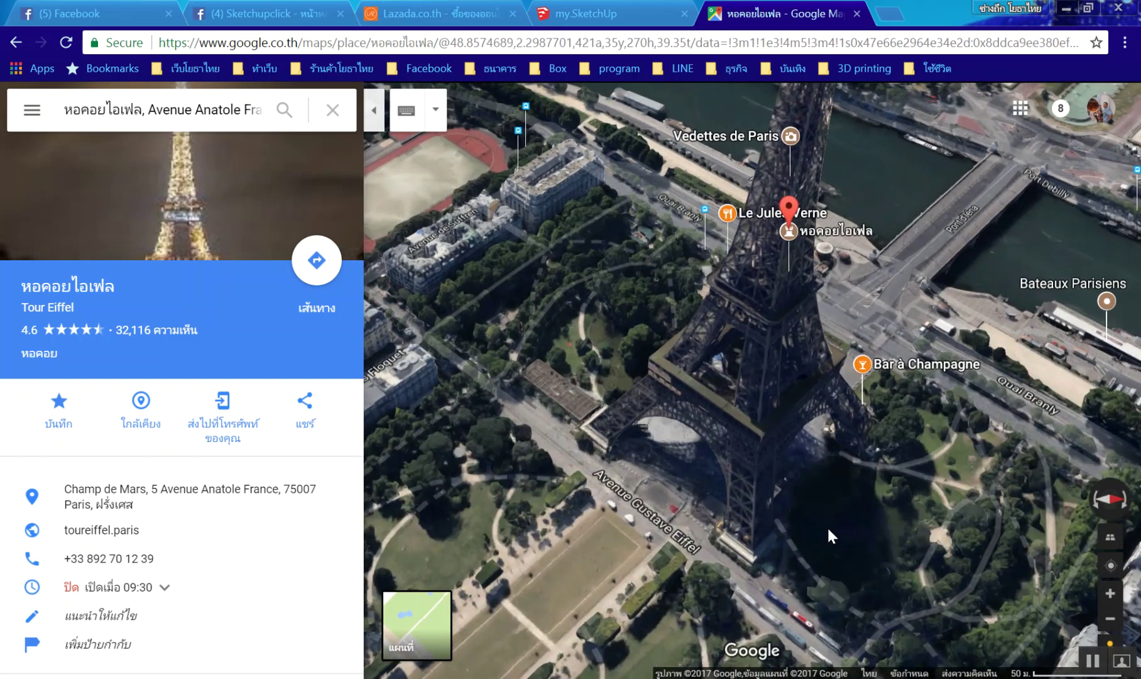
{"action": "right_click", "coordinate": [785, 558]}
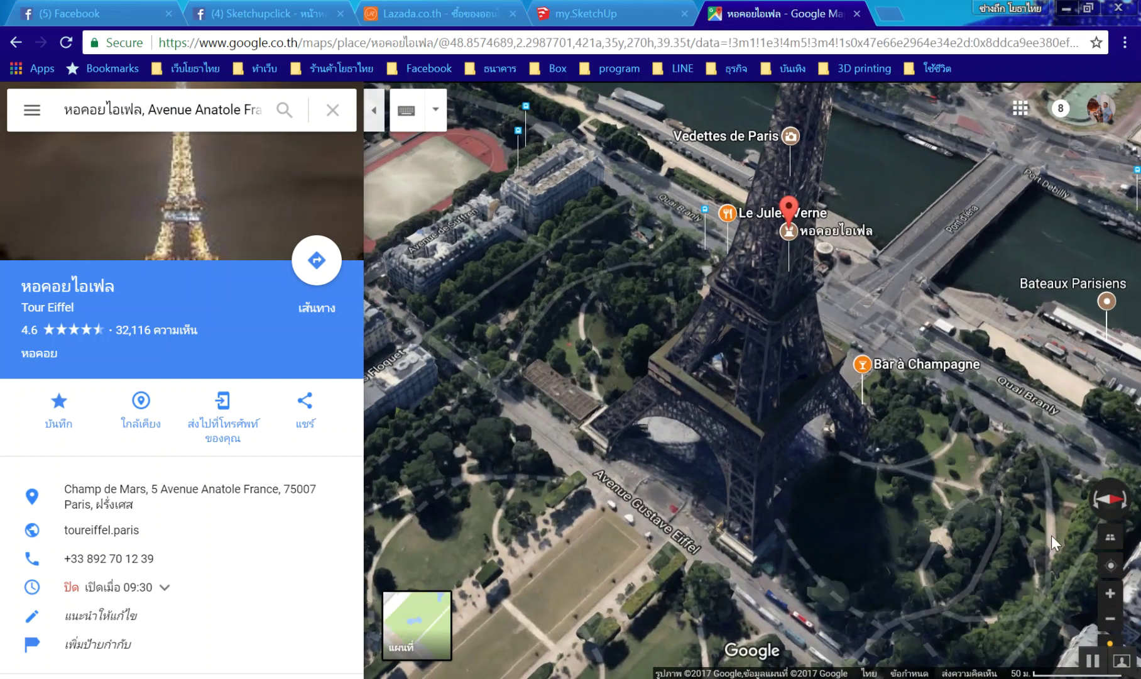
{"action": "left_click", "coordinate": [1111, 503]}
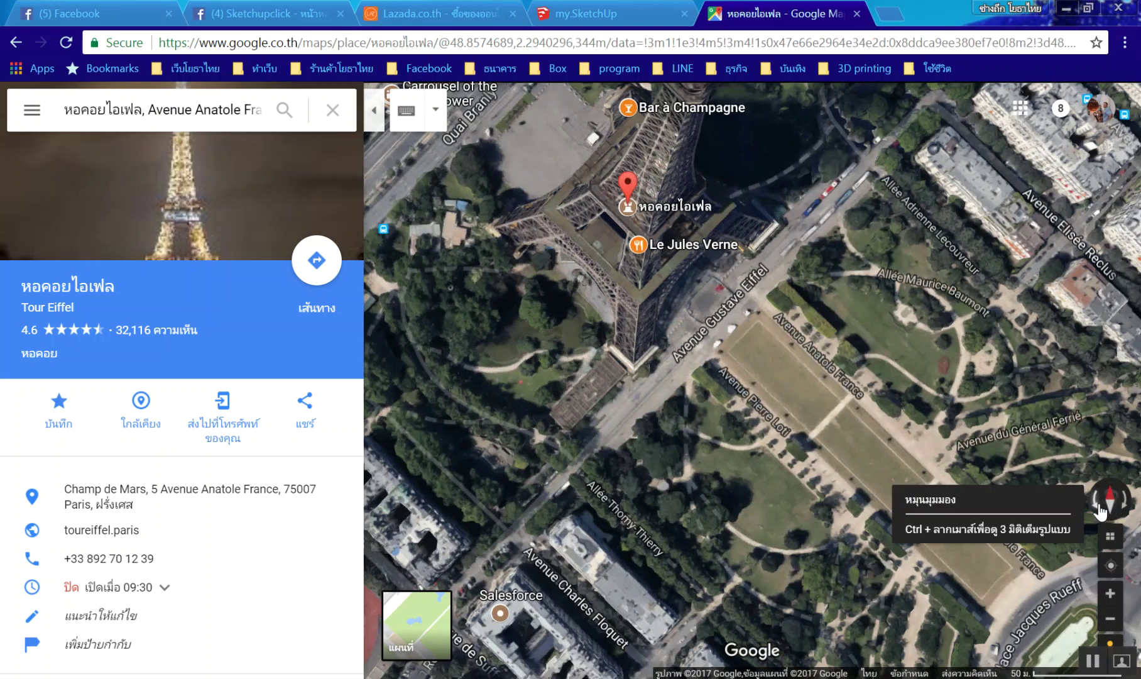
Swing the 3D view around the Eiffel Tower with the compass
{"action": "left_click", "coordinate": [1101, 510]}
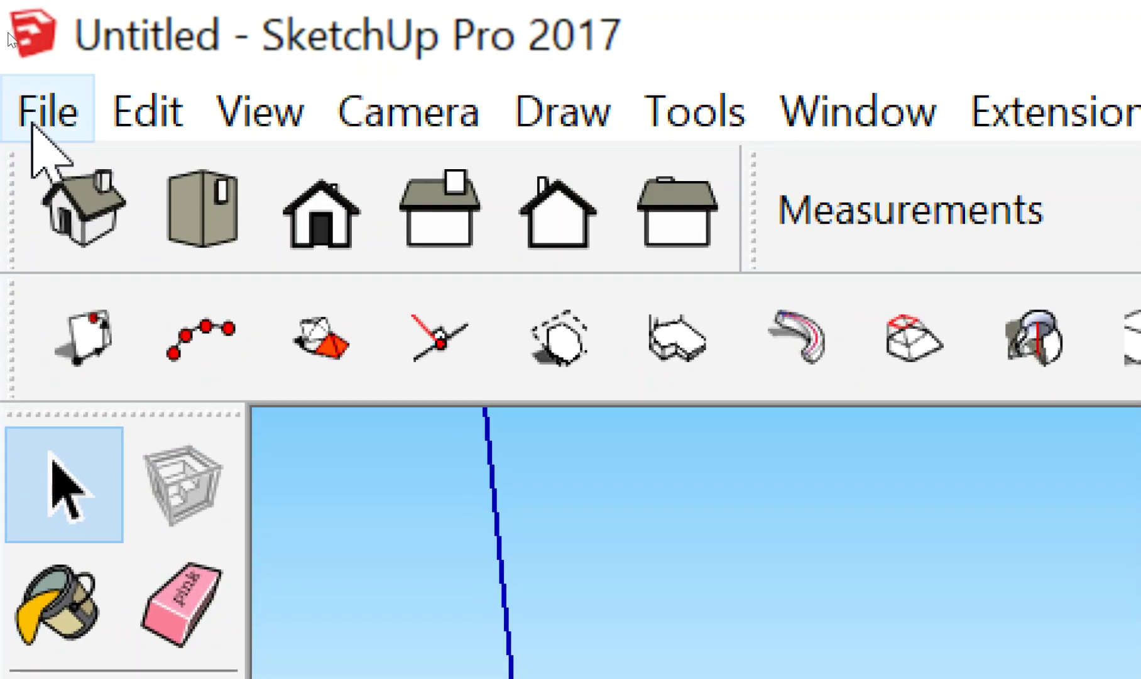
Launch the Add Location map from File > Geo-location
{"action": "left_click", "coordinate": [32, 120]}
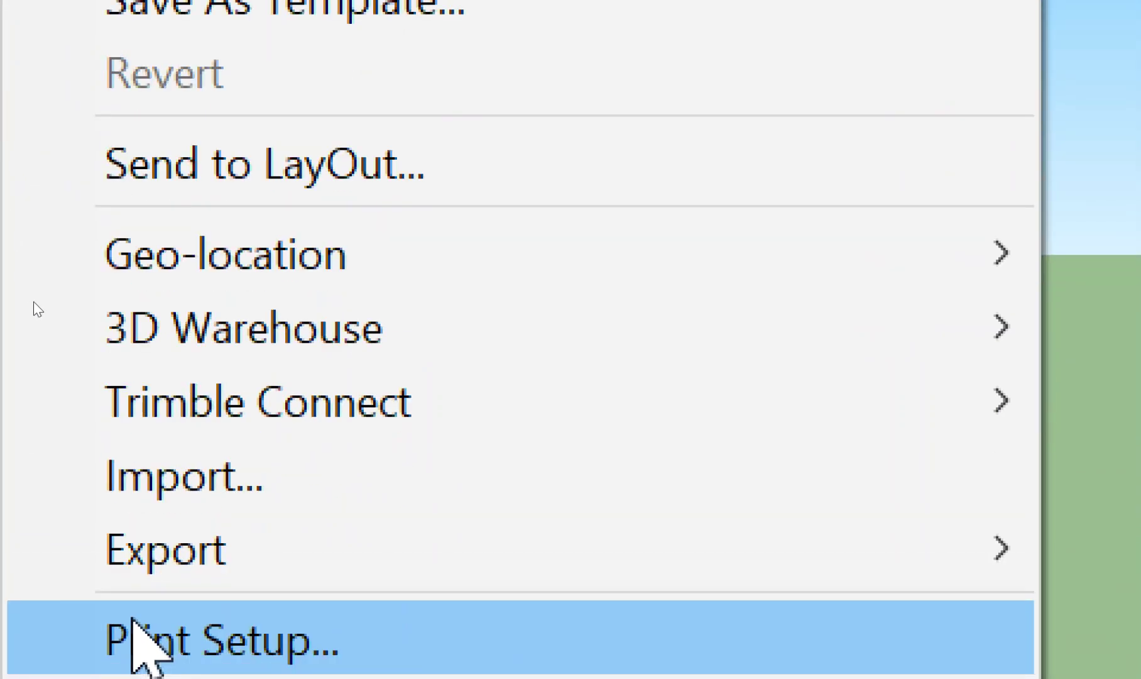
{"action": "mouse_move", "coordinate": [268, 215]}
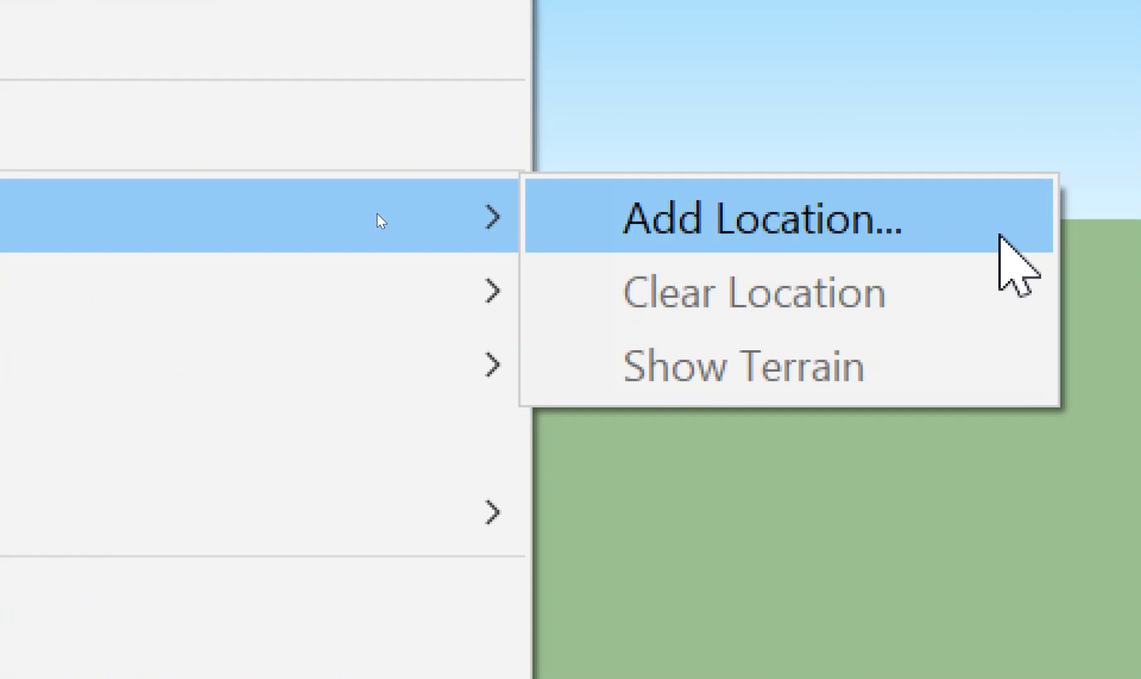
{"action": "left_click", "coordinate": [989, 232]}
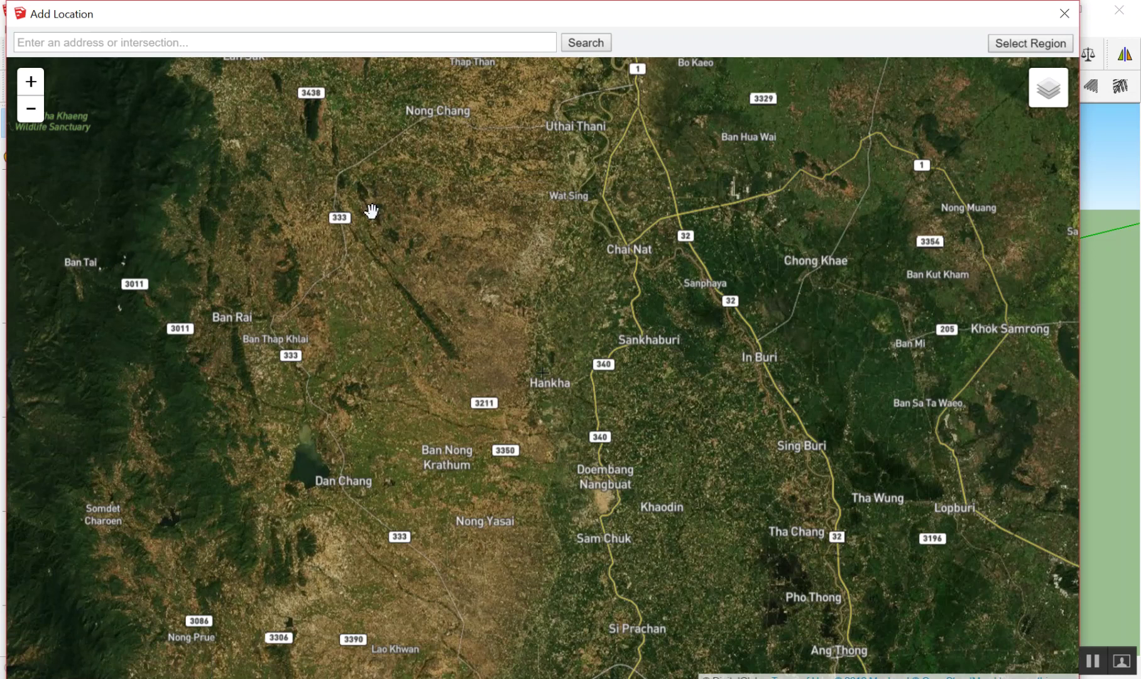
{"action": "left_click", "coordinate": [184, 43]}
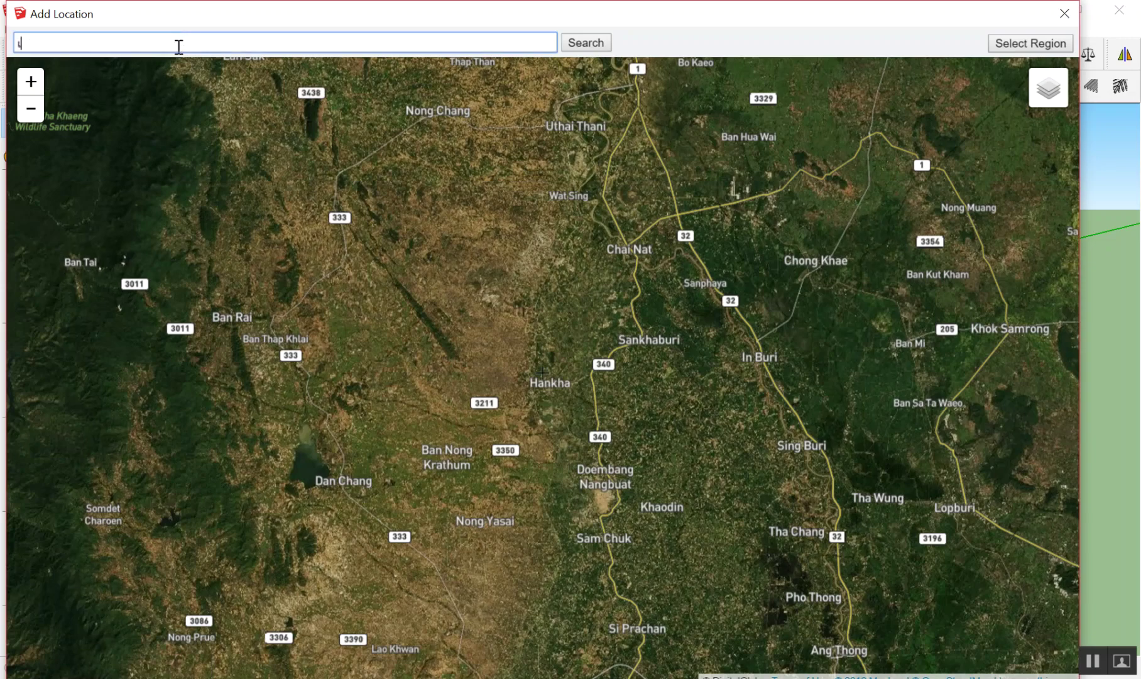
{"action": "type", "text": "ก"}
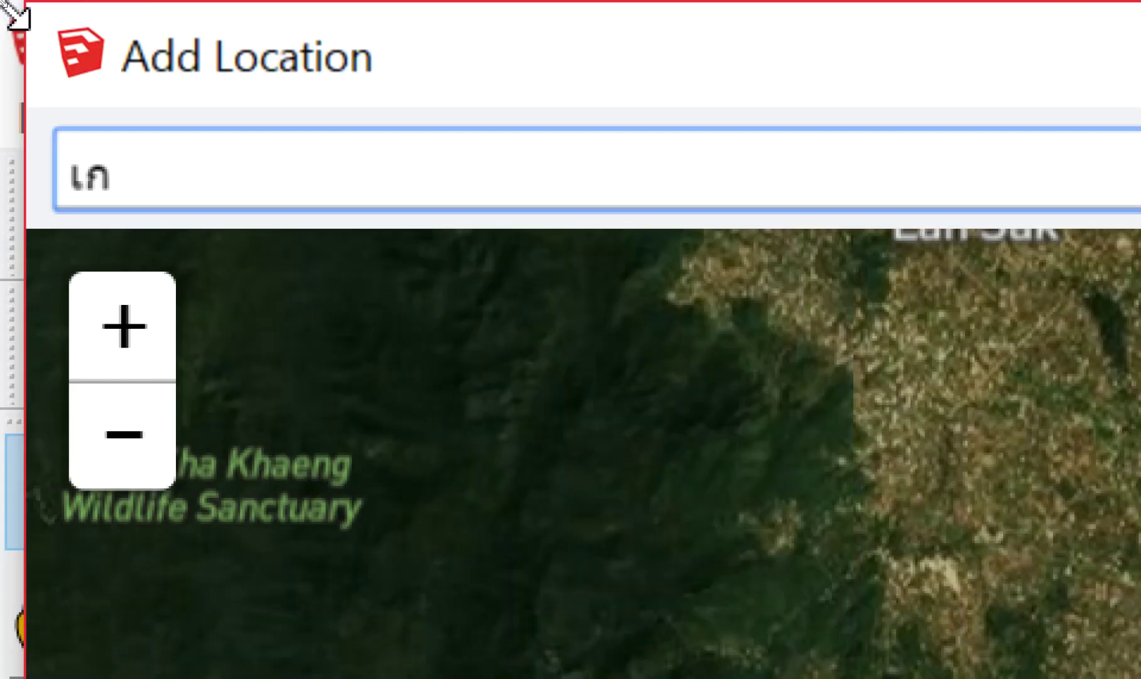
{"action": "type", "text": "ส"}
{"action": "key", "text": "BackSpace"}
{"action": "type", "text": "า"}
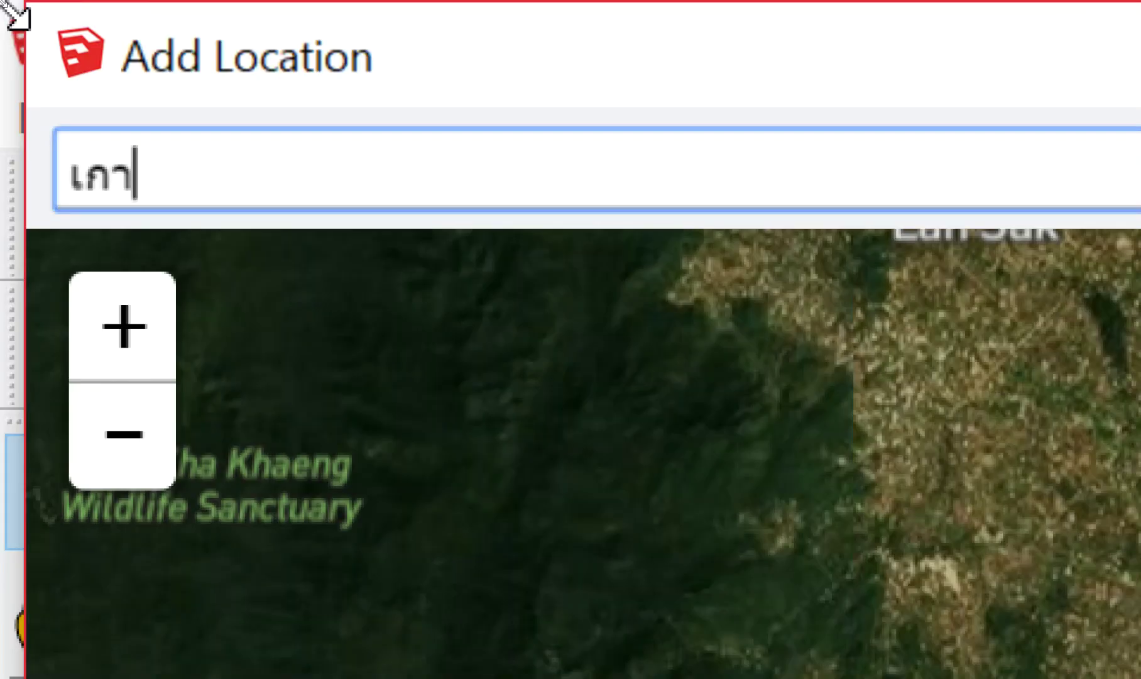
{"action": "type", "text": "ะยอ"}
{"action": "key", "text": "Return"}
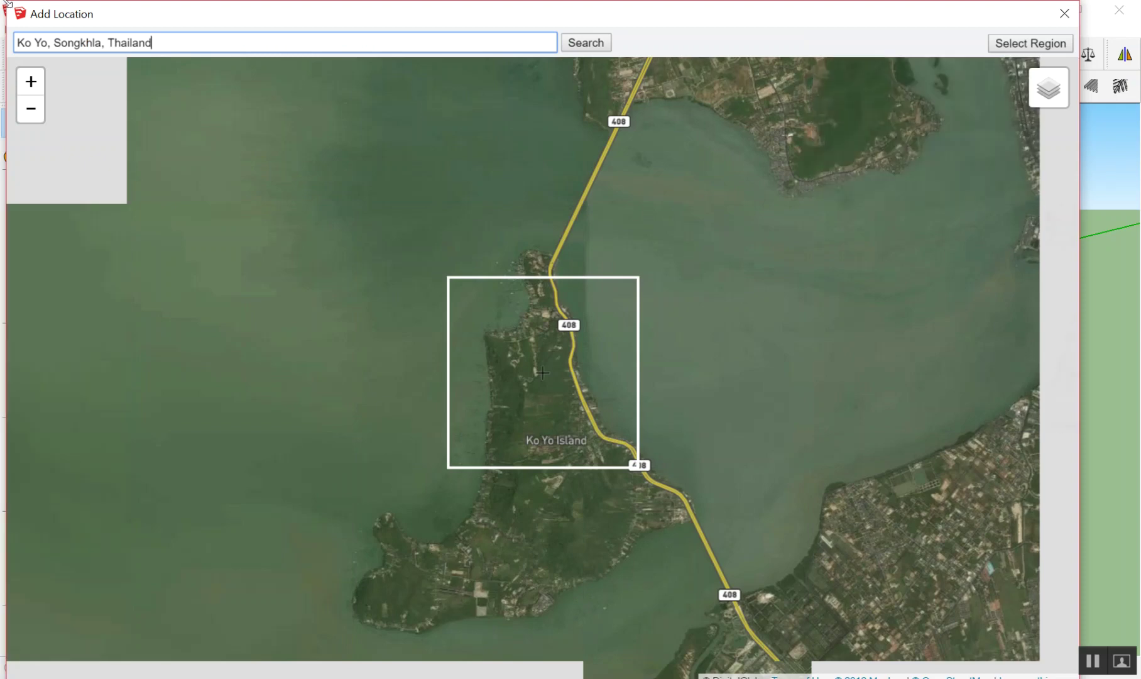
{"action": "left_click", "coordinate": [556, 369]}
{"action": "left_click_drag", "start_coordinate": [556, 369], "coordinate": [560, 412]}
{"action": "scroll", "coordinate": [553, 408], "scroll_direction": "up", "scroll_amount": 2}
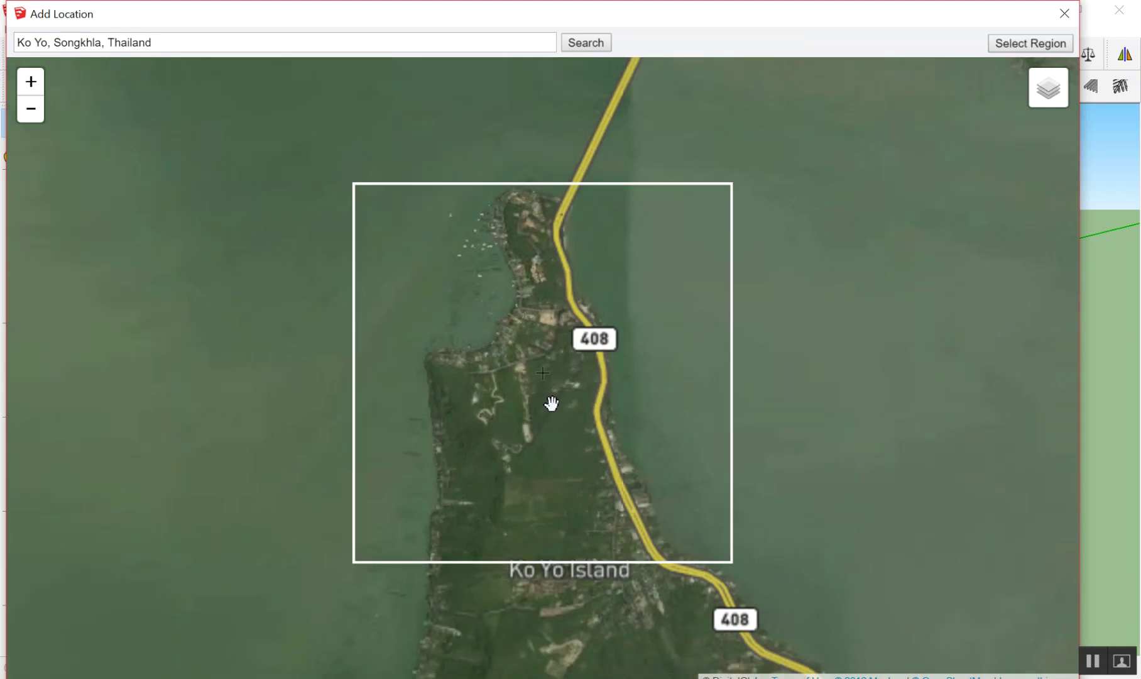
{"action": "left_click_drag", "start_coordinate": [550, 400], "coordinate": [559, 414]}
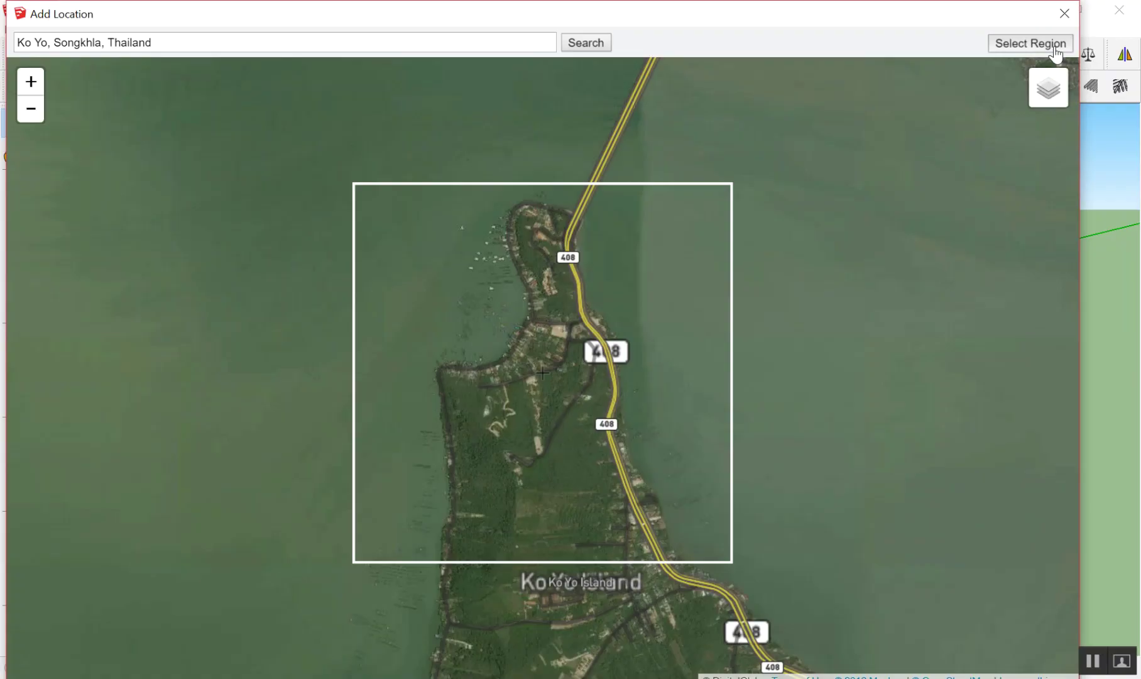
{"action": "left_click", "coordinate": [1049, 47]}
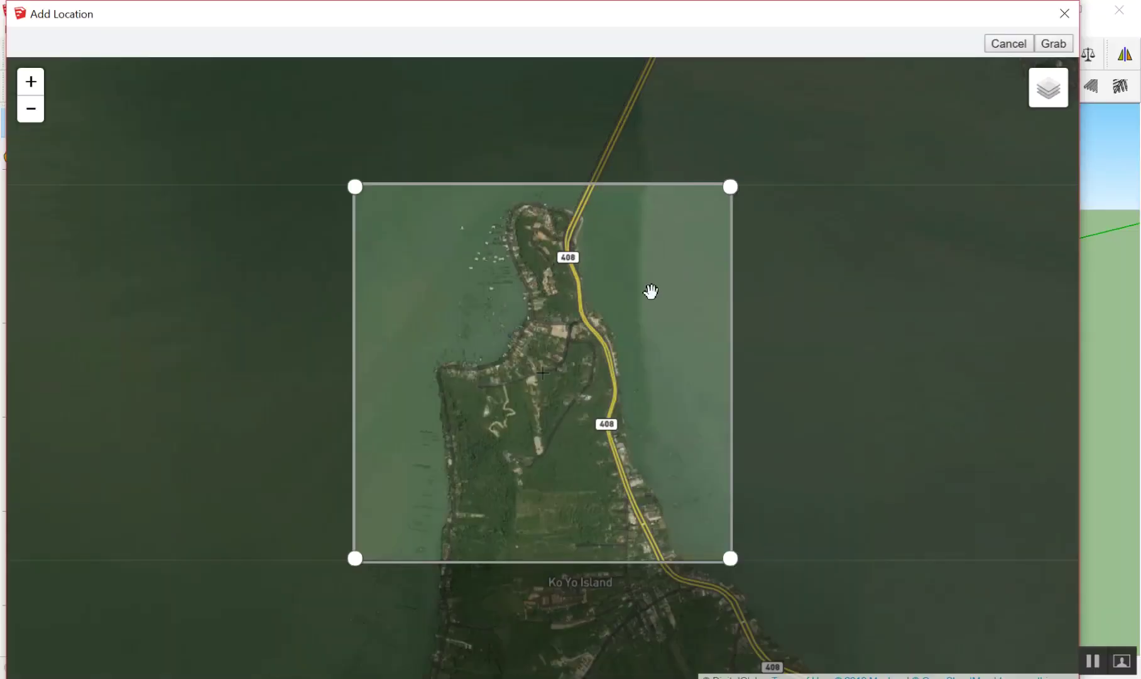
{"action": "mouse_move", "coordinate": [649, 290]}
{"action": "left_mouse_down"}
{"action": "mouse_move", "coordinate": [664, 293]}
{"action": "mouse_move", "coordinate": [626, 316]}
{"action": "mouse_move", "coordinate": [636, 295]}
{"action": "left_mouse_up"}
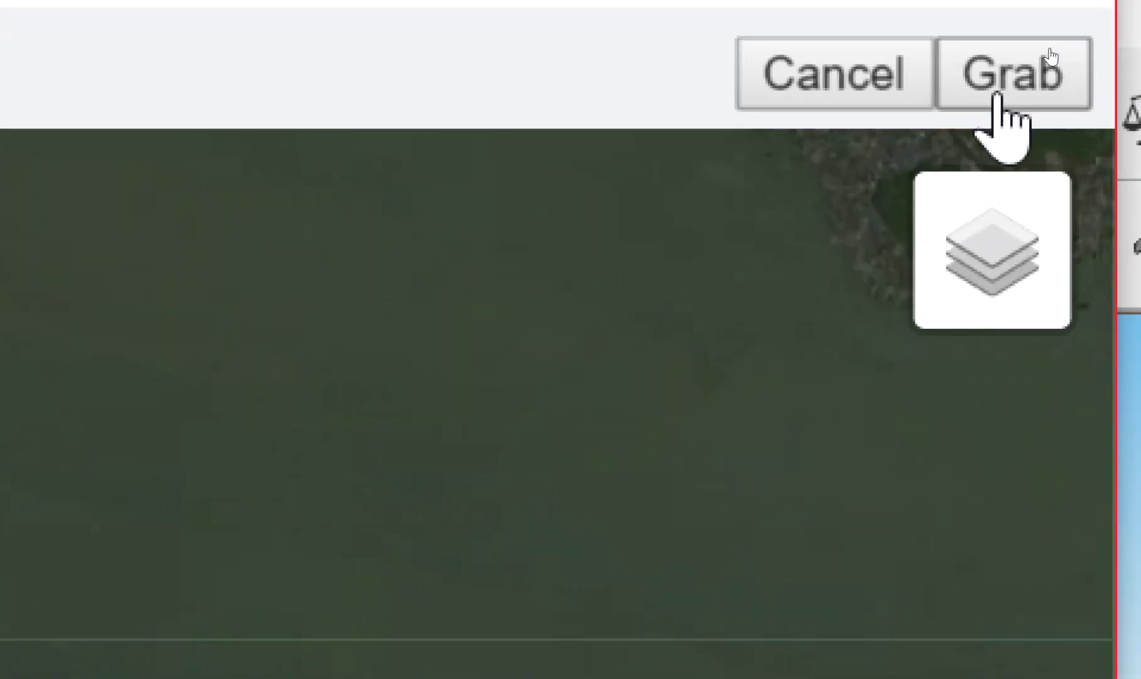
{"action": "left_click", "coordinate": [999, 95]}
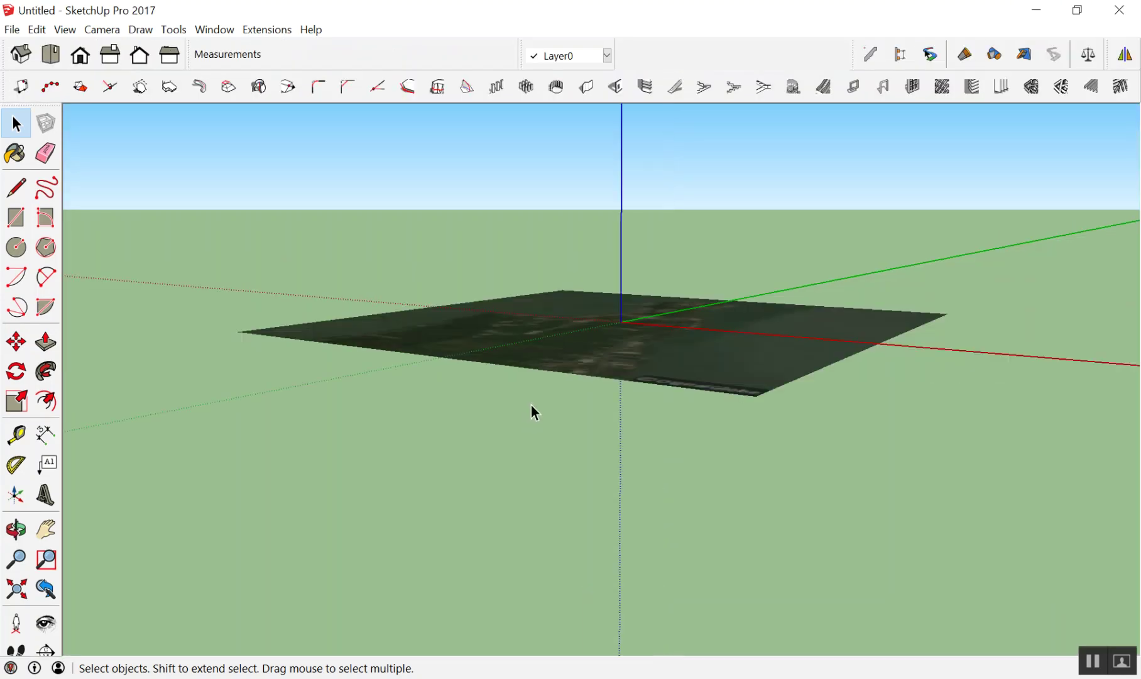
{"action": "mouse_move", "coordinate": [530, 404]}
{"action": "middle_mouse_down"}
{"action": "mouse_move", "coordinate": [629, 409]}
{"action": "mouse_move", "coordinate": [647, 577]}
{"action": "middle_mouse_up"}
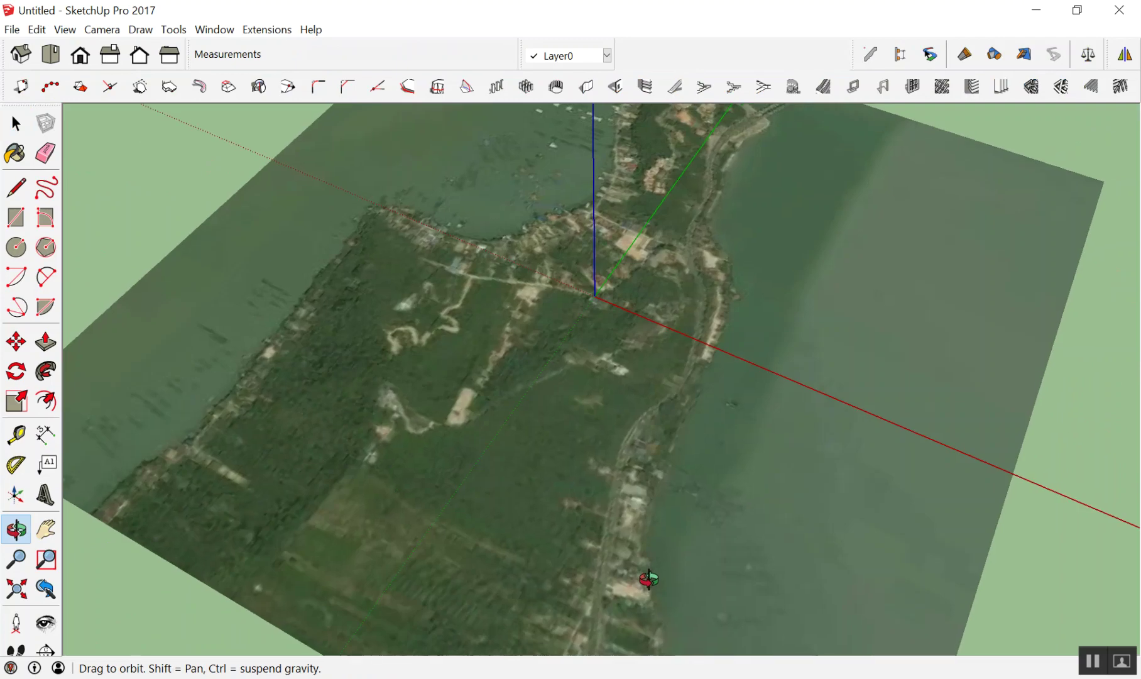
{"action": "scroll", "coordinate": [628, 352], "scroll_direction": "down", "scroll_amount": 4}
{"action": "scroll", "coordinate": [618, 320], "scroll_direction": "down", "scroll_amount": 2}
{"action": "middle_click_drag", "start_coordinate": [618, 320], "coordinate": [624, 332]}
{"action": "scroll", "coordinate": [624, 332], "scroll_direction": "up", "scroll_amount": 2}
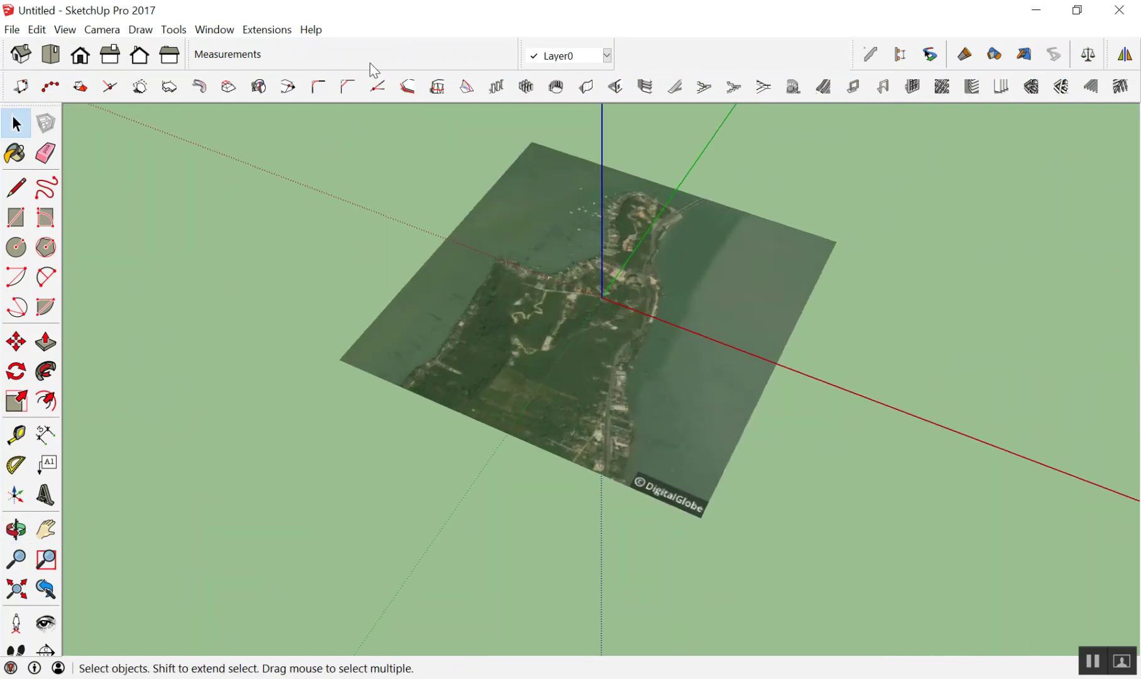
{"action": "left_click", "coordinate": [17, 29]}
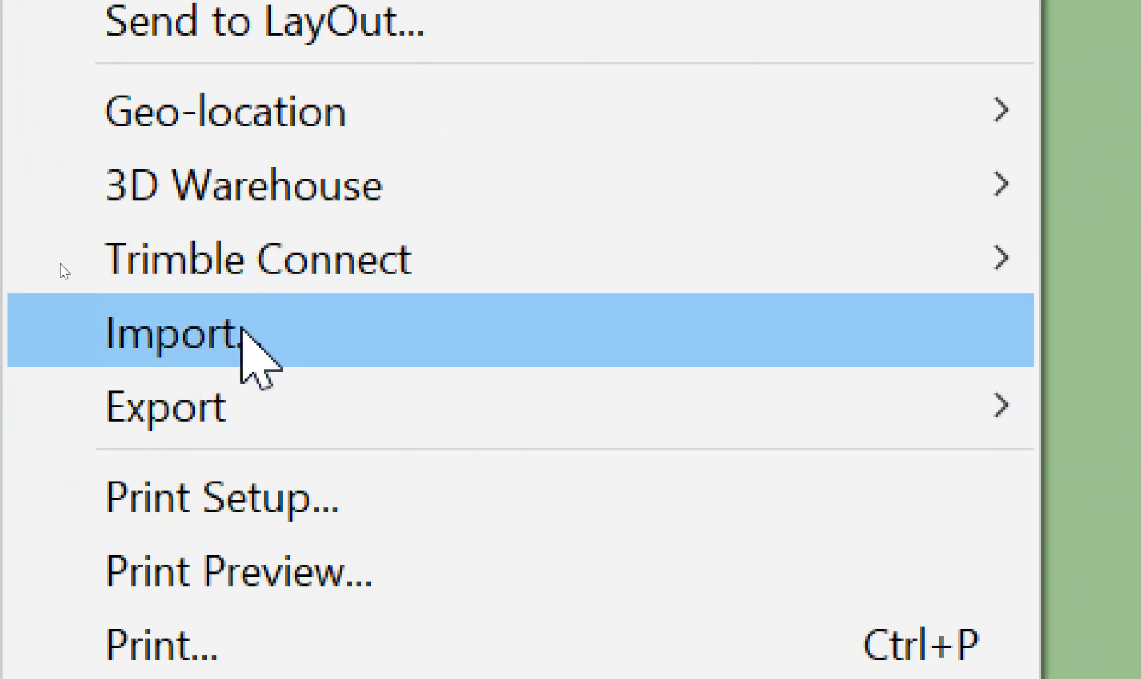
{"action": "mouse_move", "coordinate": [313, 122]}
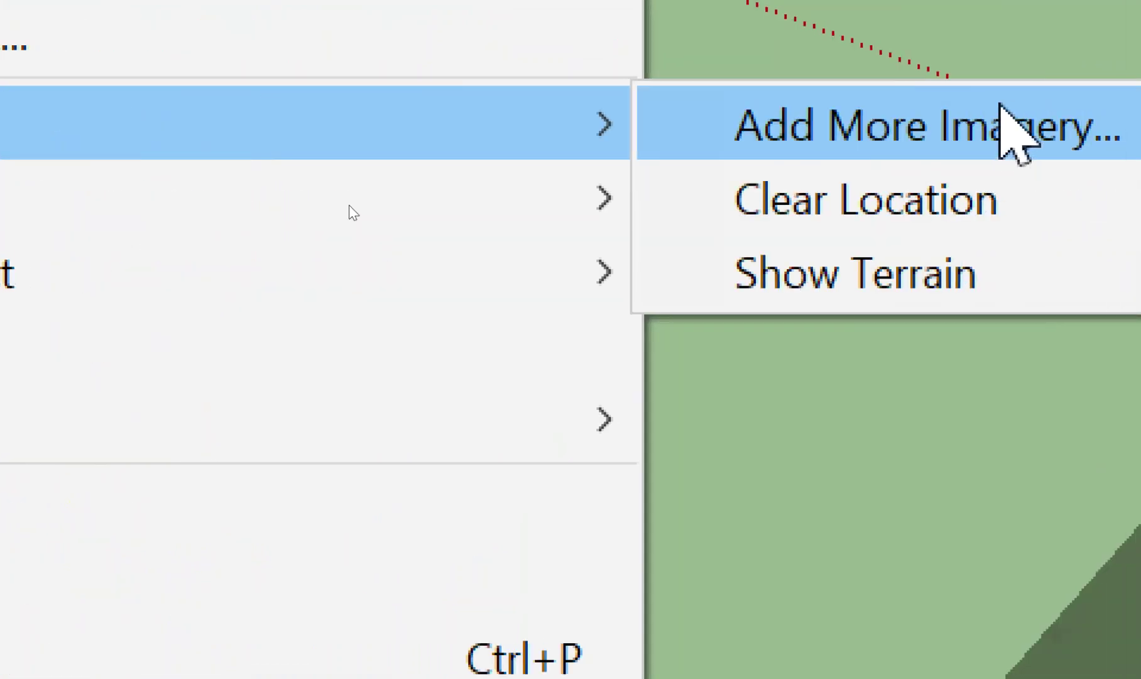
Grab a second satellite region over southern Ko Yo Island with Add More Imagery
{"action": "left_click", "coordinate": [939, 136]}
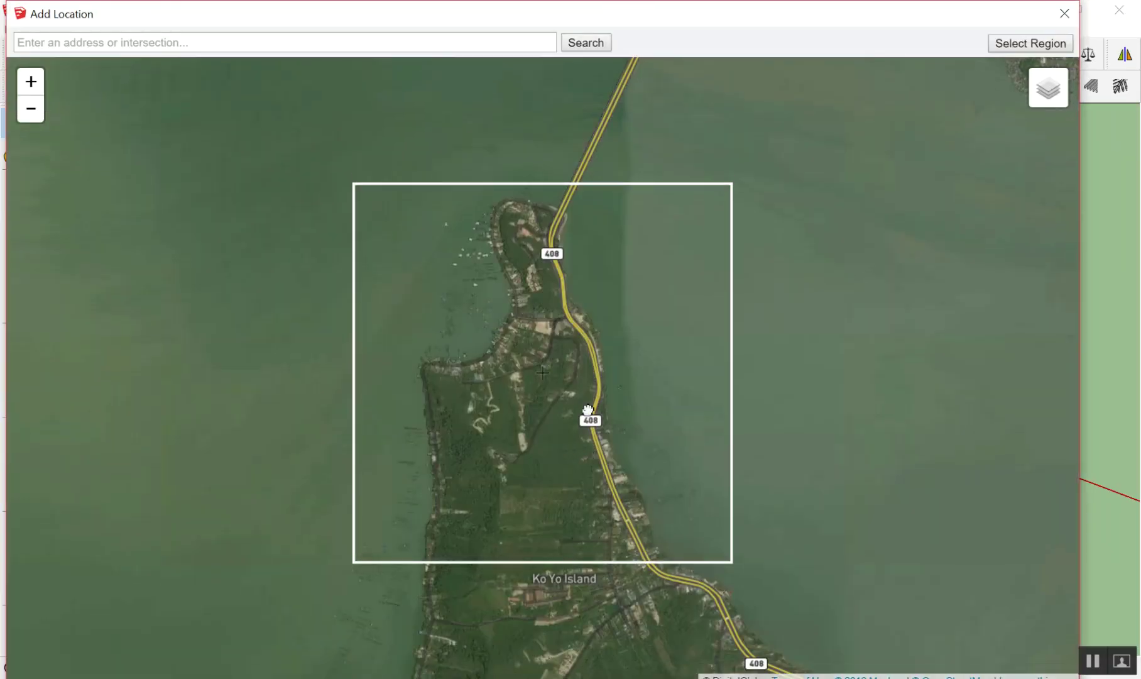
{"action": "left_click_drag", "start_coordinate": [588, 409], "coordinate": [582, 161]}
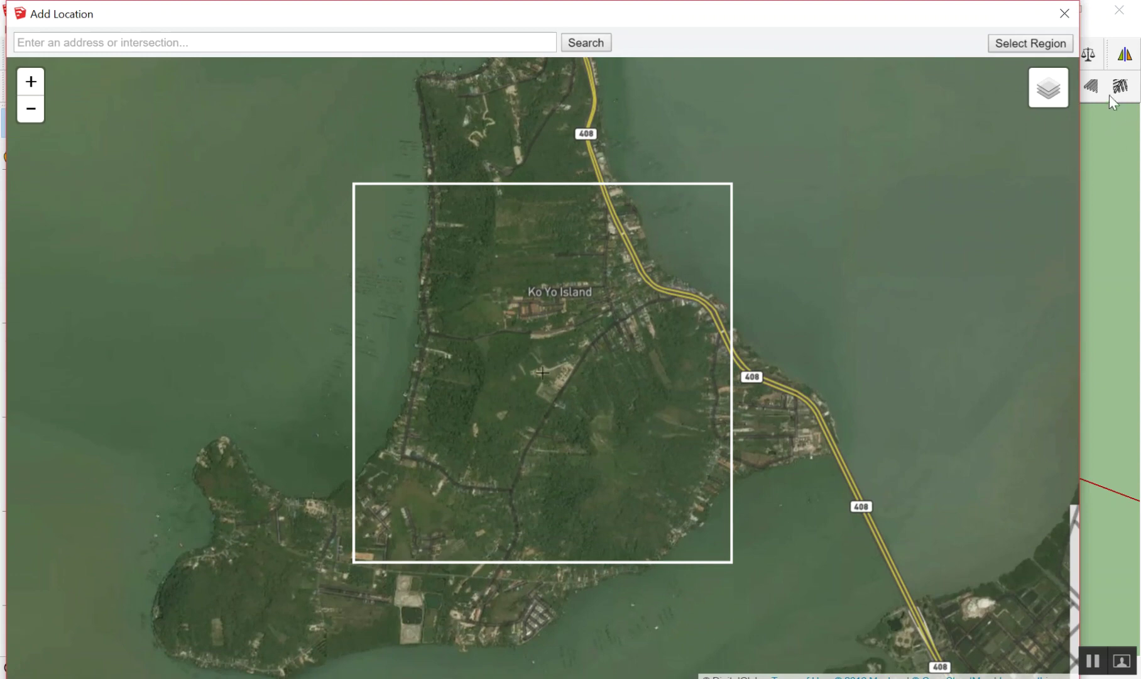
{"action": "left_click", "coordinate": [1007, 43]}
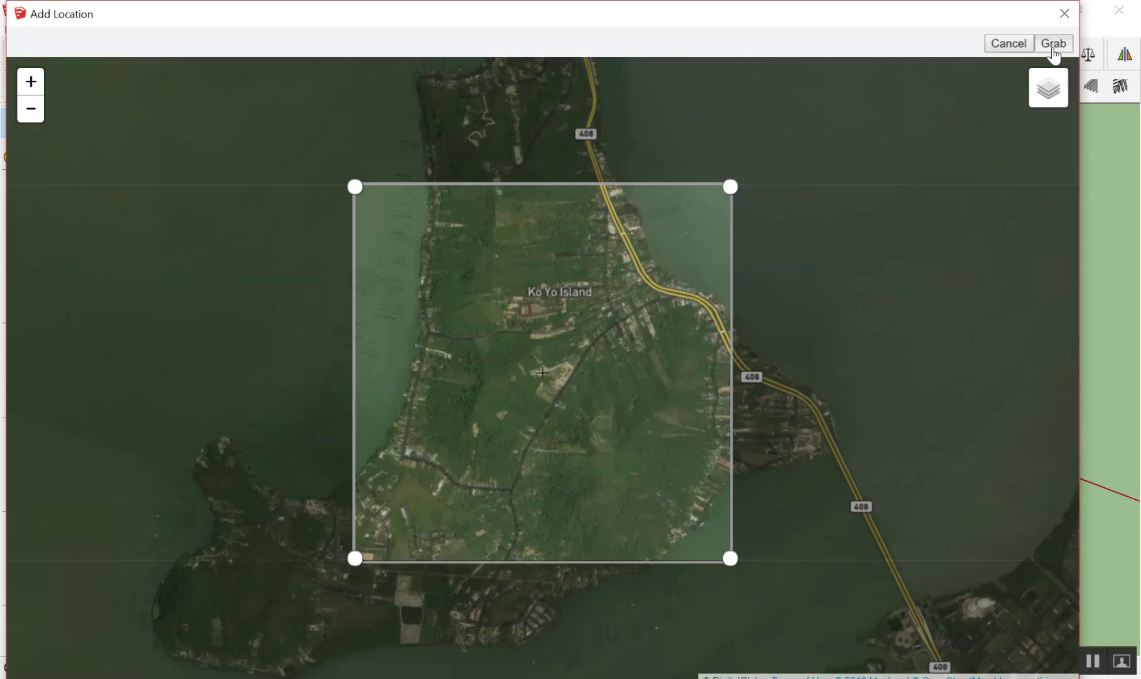
{"action": "left_click", "coordinate": [1053, 44]}
{"action": "left_click", "coordinate": [611, 382]}
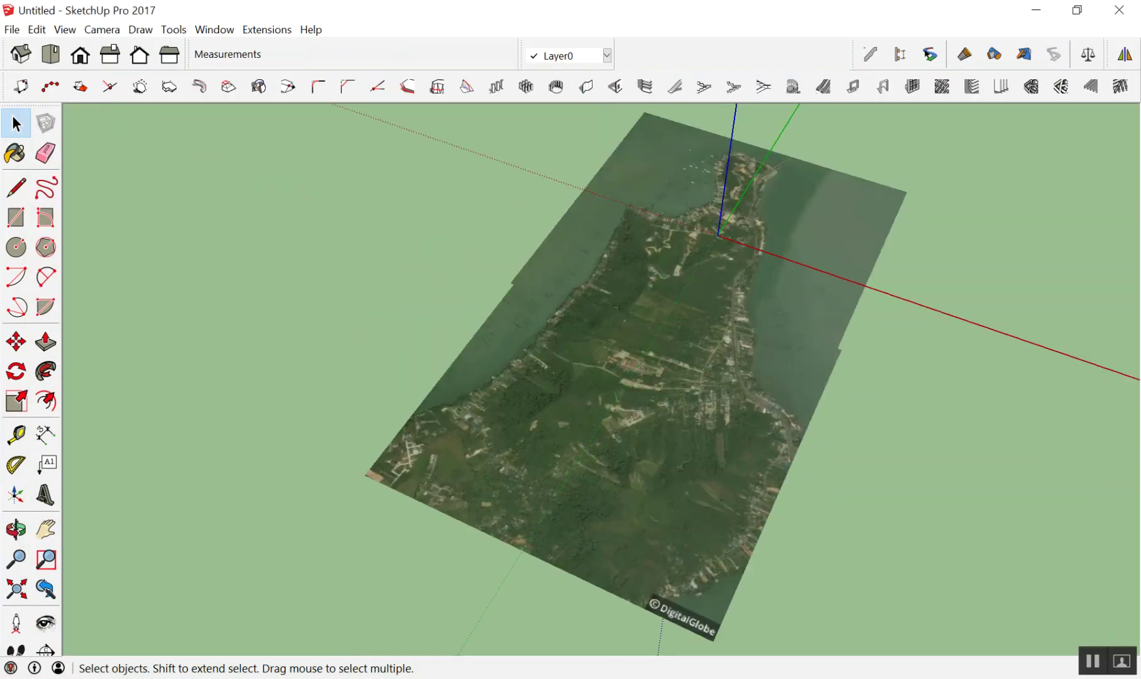
Switch to Top view and zoom in on the island imagery
{"action": "mouse_move", "coordinate": [741, 298]}
{"action": "middle_mouse_down"}
{"action": "mouse_move", "coordinate": [781, 400]}
{"action": "mouse_move", "coordinate": [651, 148]}
{"action": "middle_mouse_up"}
{"action": "mouse_move", "coordinate": [651, 148]}
{"action": "left_mouse_down"}
{"action": "mouse_move", "coordinate": [764, 382]}
{"action": "mouse_move", "coordinate": [547, 53]}
{"action": "mouse_move", "coordinate": [718, 395]}
{"action": "mouse_move", "coordinate": [831, 390]}
{"action": "left_mouse_up"}
{"action": "key", "text": "space"}
{"action": "scroll", "coordinate": [709, 324], "scroll_direction": "up", "scroll_amount": 2}
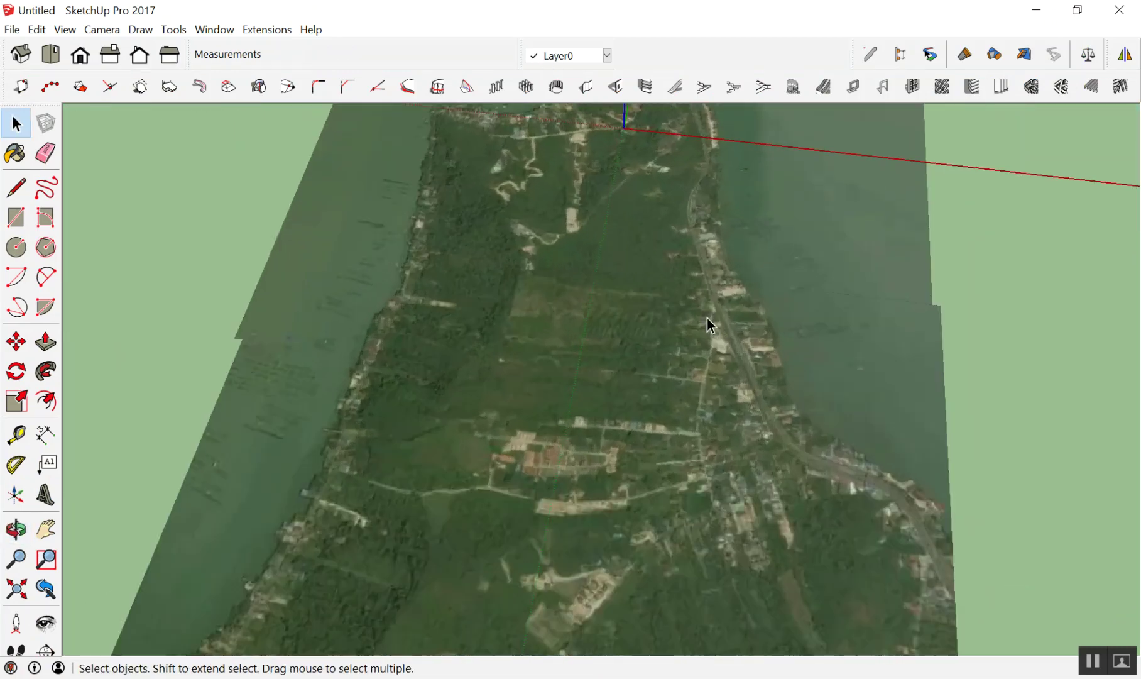
{"action": "scroll", "coordinate": [753, 430], "scroll_direction": "up", "scroll_amount": 2}
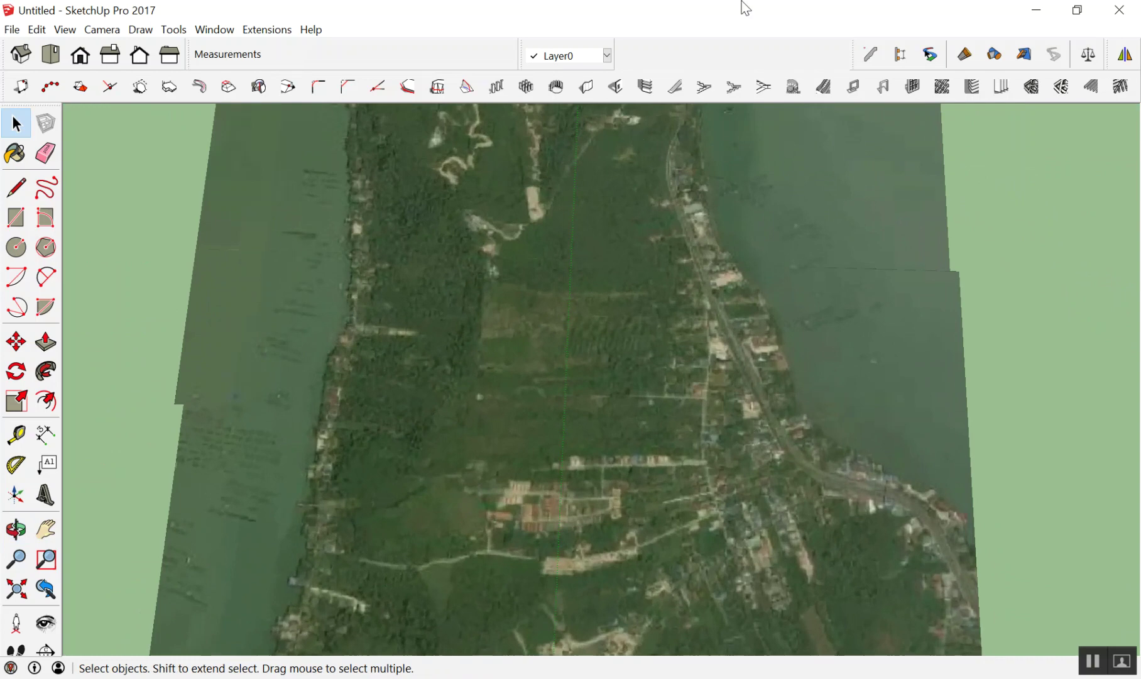
{"action": "scroll", "coordinate": [691, 264], "scroll_direction": "down", "scroll_amount": 2}
{"action": "key", "text": "F2"}
{"action": "scroll", "coordinate": [660, 553], "scroll_direction": "up", "scroll_amount": 3}
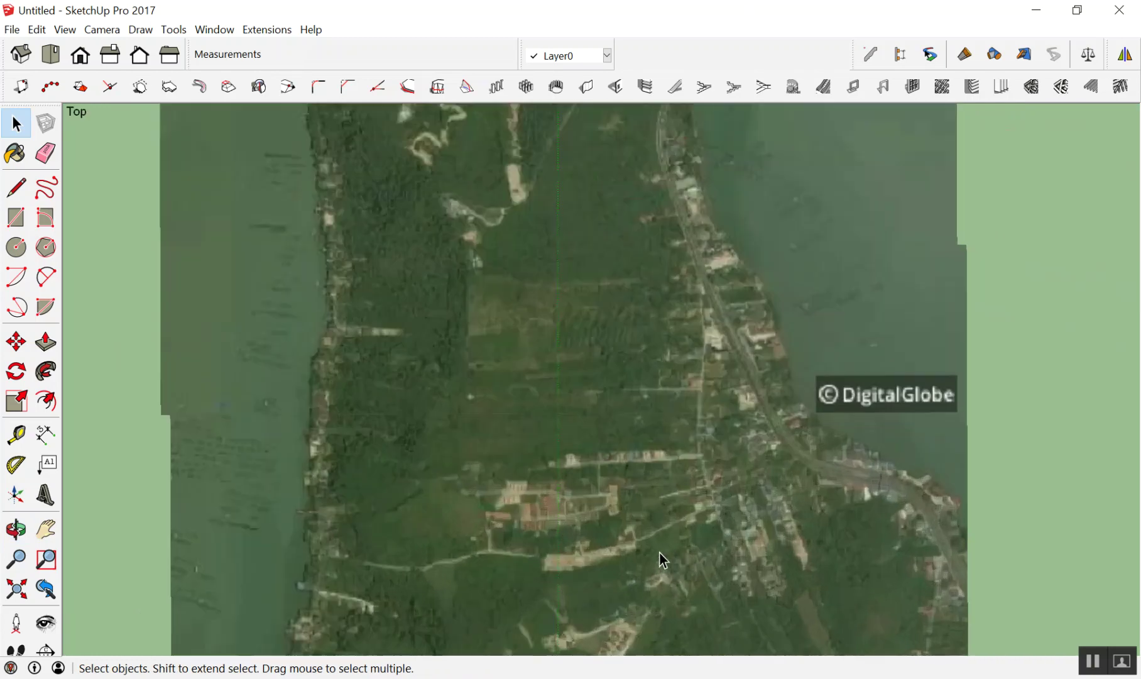
{"action": "scroll", "coordinate": [565, 467], "scroll_direction": "up", "scroll_amount": 2}
{"action": "scroll", "coordinate": [349, 485], "scroll_direction": "up", "scroll_amount": 3}
{"action": "scroll", "coordinate": [349, 485], "scroll_direction": "up", "scroll_amount": 1}
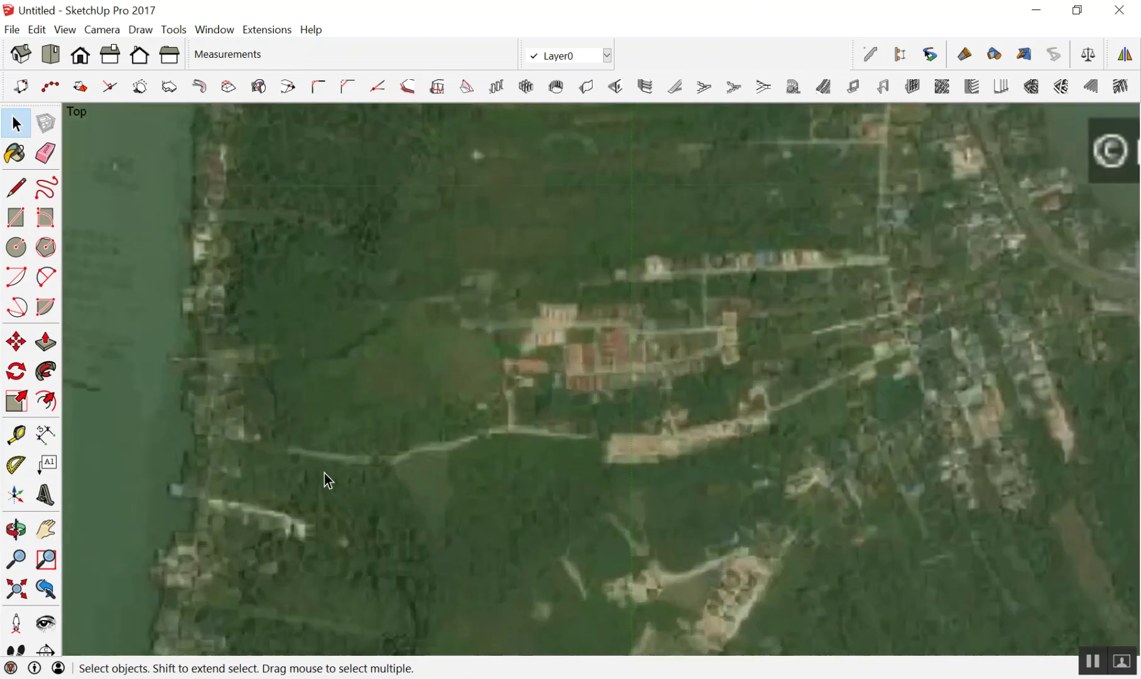
Draw a trial straight line along the road, then undo it
{"action": "key", "text": "l"}
{"action": "left_click", "coordinate": [209, 429]}
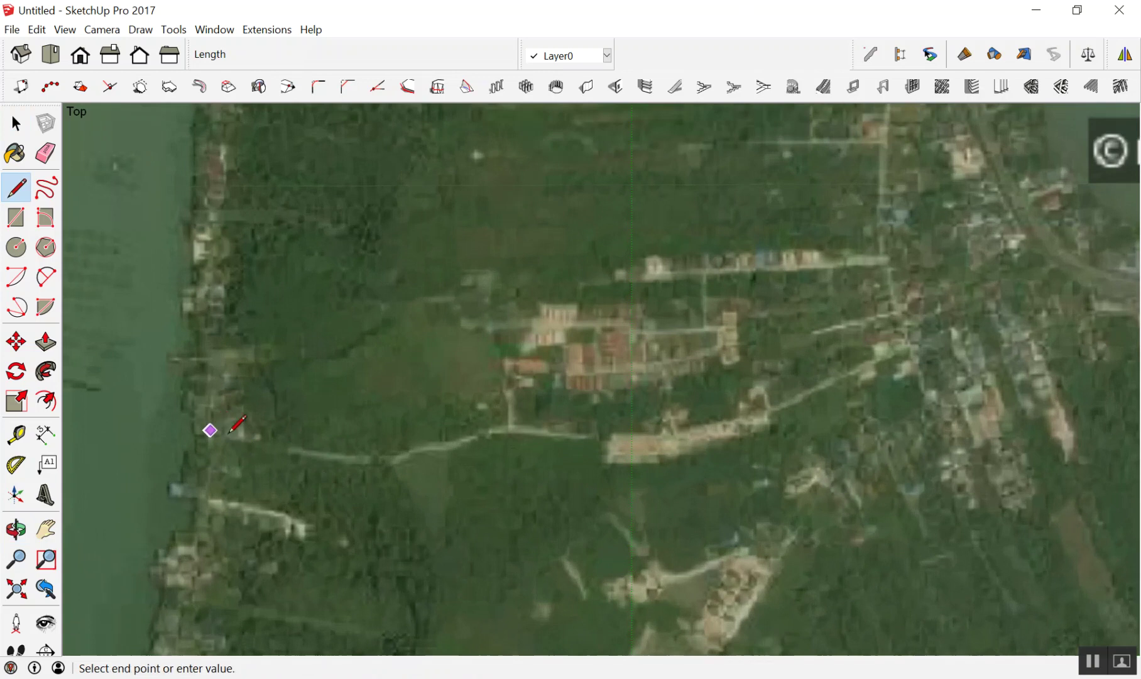
{"action": "left_click", "coordinate": [353, 458]}
{"action": "left_click", "coordinate": [408, 457]}
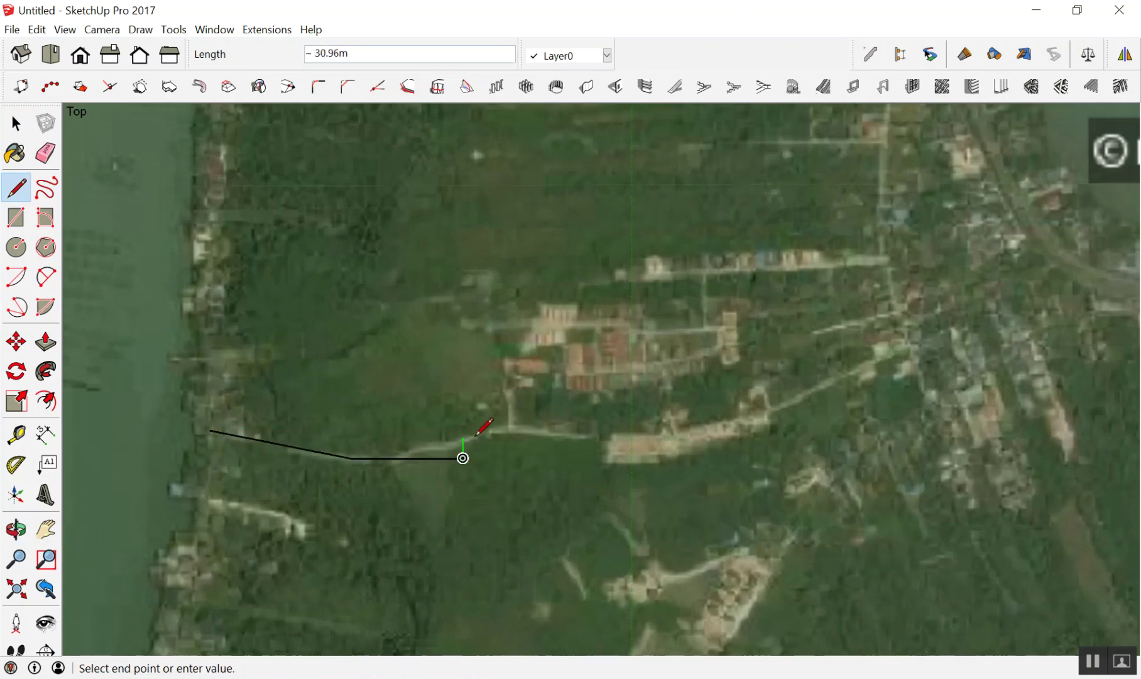
{"action": "key", "text": "Escape"}
{"action": "left_click", "coordinate": [433, 444]}
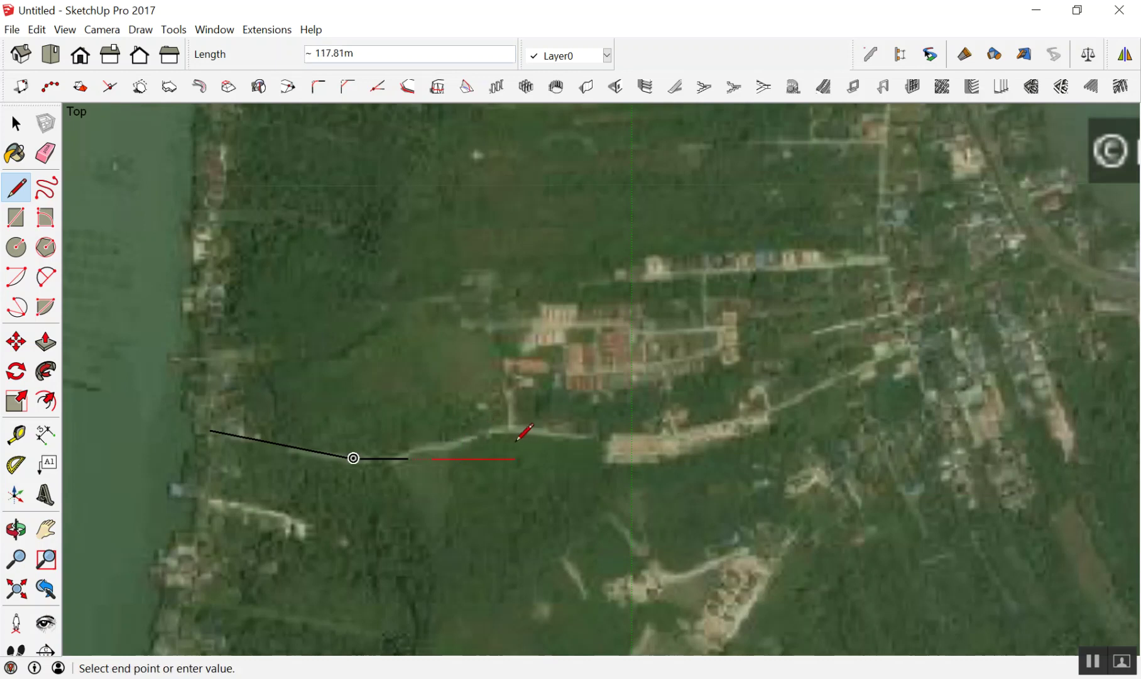
{"action": "key", "text": "Escape"}
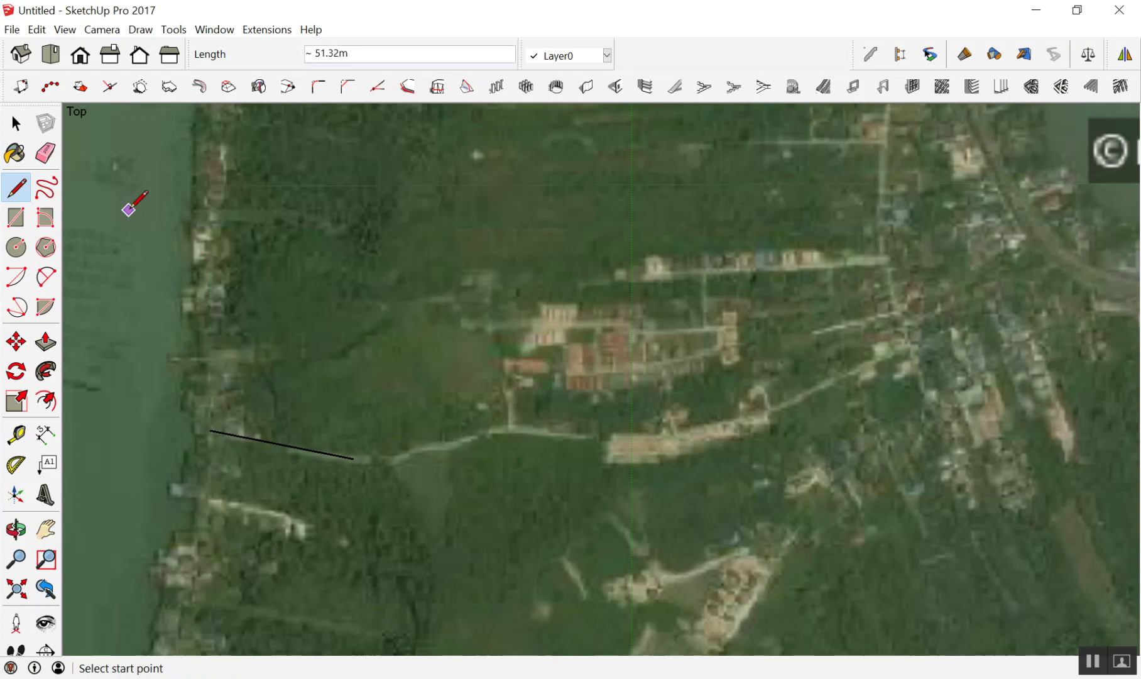
{"action": "key", "text": "ctrl+z"}
Trace the road west to east as a freehand curve and check it in Entity Info
{"action": "left_click", "coordinate": [45, 189]}
{"action": "mouse_move", "coordinate": [214, 431]}
{"action": "left_mouse_down"}
{"action": "mouse_move", "coordinate": [391, 459]}
{"action": "mouse_move", "coordinate": [463, 431]}
{"action": "mouse_move", "coordinate": [647, 440]}
{"action": "mouse_move", "coordinate": [805, 392]}
{"action": "mouse_move", "coordinate": [939, 318]}
{"action": "mouse_move", "coordinate": [1037, 239]}
{"action": "left_mouse_up"}
{"action": "key", "text": "space"}
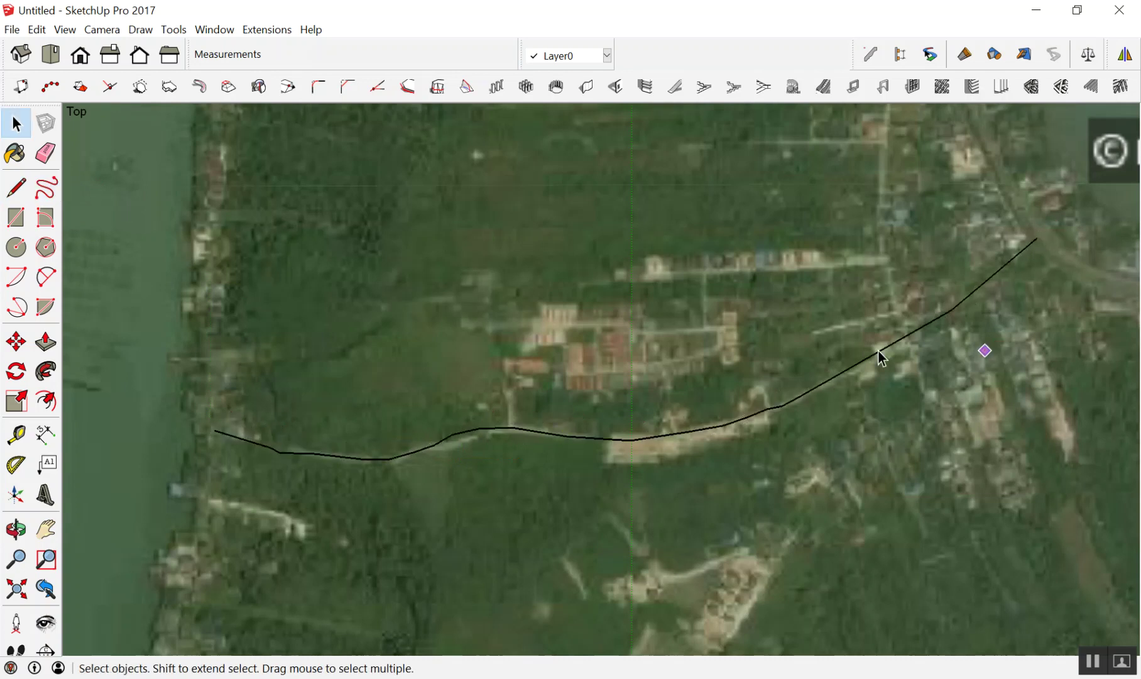
{"action": "left_click", "coordinate": [879, 355]}
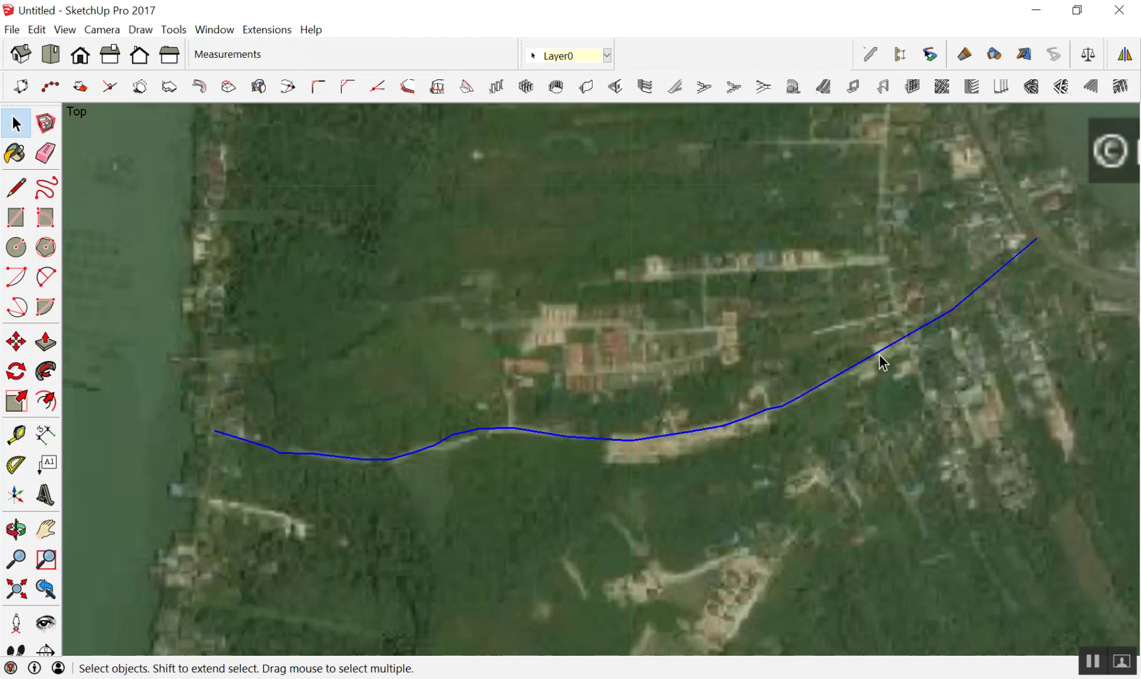
{"action": "right_click", "coordinate": [841, 377]}
{"action": "left_click", "coordinate": [856, 384]}
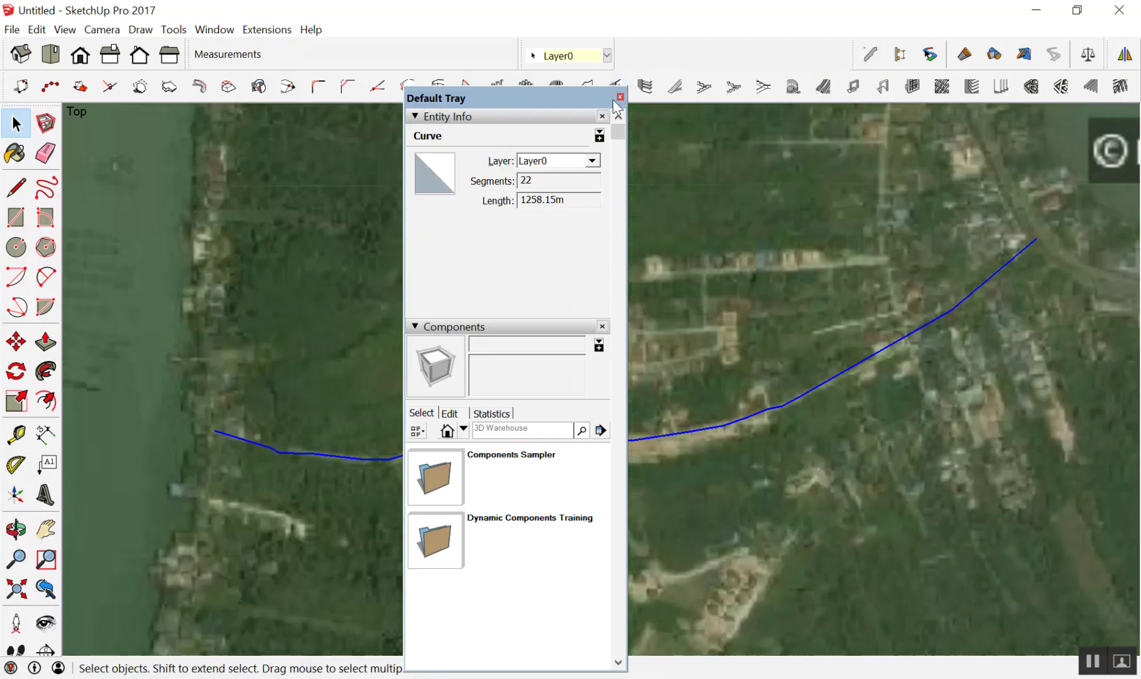
{"action": "left_click", "coordinate": [617, 97]}
{"action": "scroll", "coordinate": [567, 303], "scroll_direction": "down", "scroll_amount": 5}
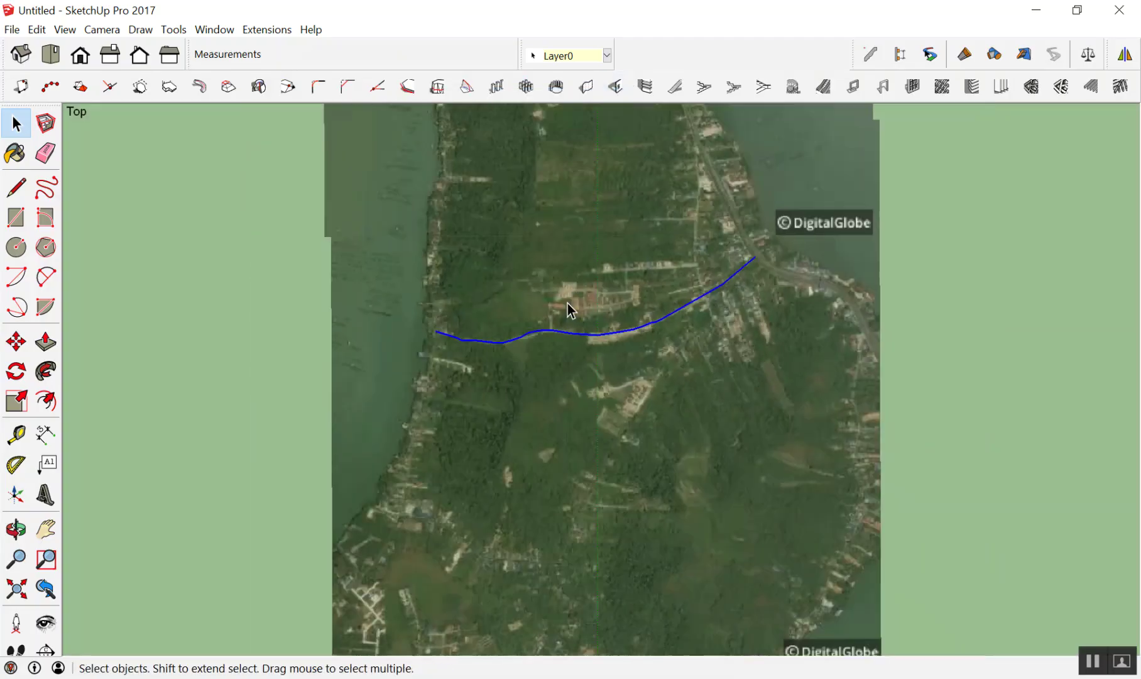
{"action": "scroll", "coordinate": [581, 344], "scroll_direction": "down", "scroll_amount": 2}
{"action": "scroll", "coordinate": [638, 444], "scroll_direction": "down", "scroll_amount": 3}
Orbit the traced road into perspective and open the File menu for Geo-location
{"action": "scroll", "coordinate": [636, 195], "scroll_direction": "up", "scroll_amount": 1}
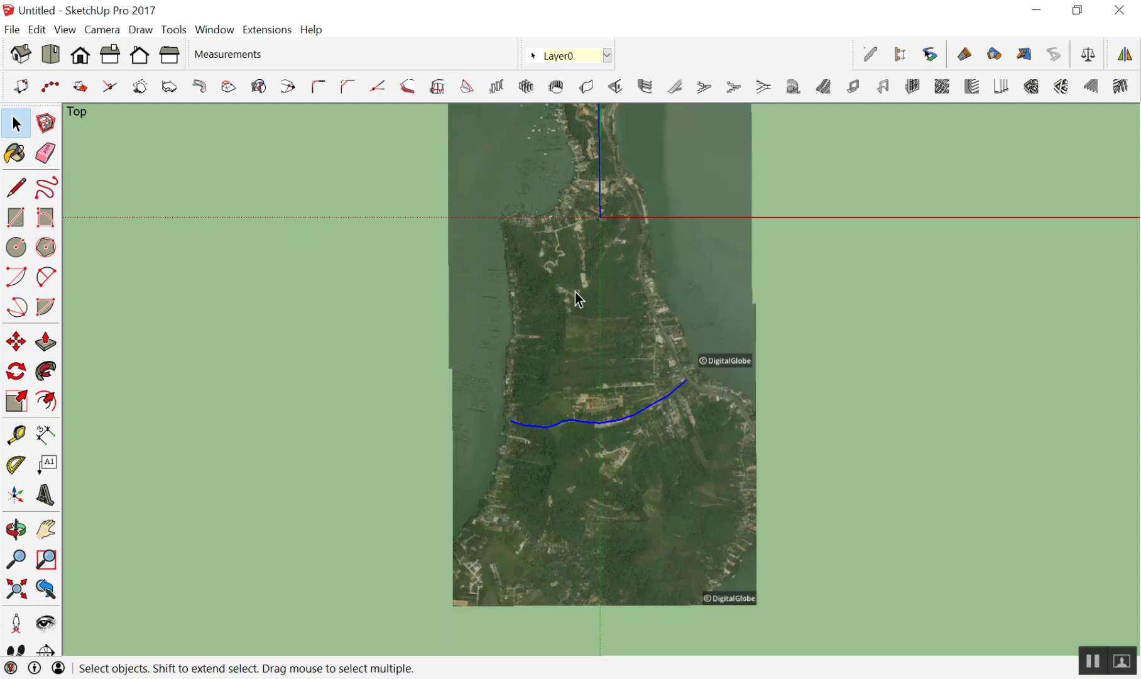
{"action": "scroll", "coordinate": [603, 234], "scroll_direction": "up", "scroll_amount": 1}
{"action": "scroll", "coordinate": [606, 245], "scroll_direction": "down", "scroll_amount": 3}
{"action": "mouse_move", "coordinate": [680, 333]}
{"action": "middle_mouse_down"}
{"action": "mouse_move", "coordinate": [716, 337]}
{"action": "mouse_move", "coordinate": [626, 196]}
{"action": "mouse_move", "coordinate": [351, 125]}
{"action": "middle_mouse_up"}
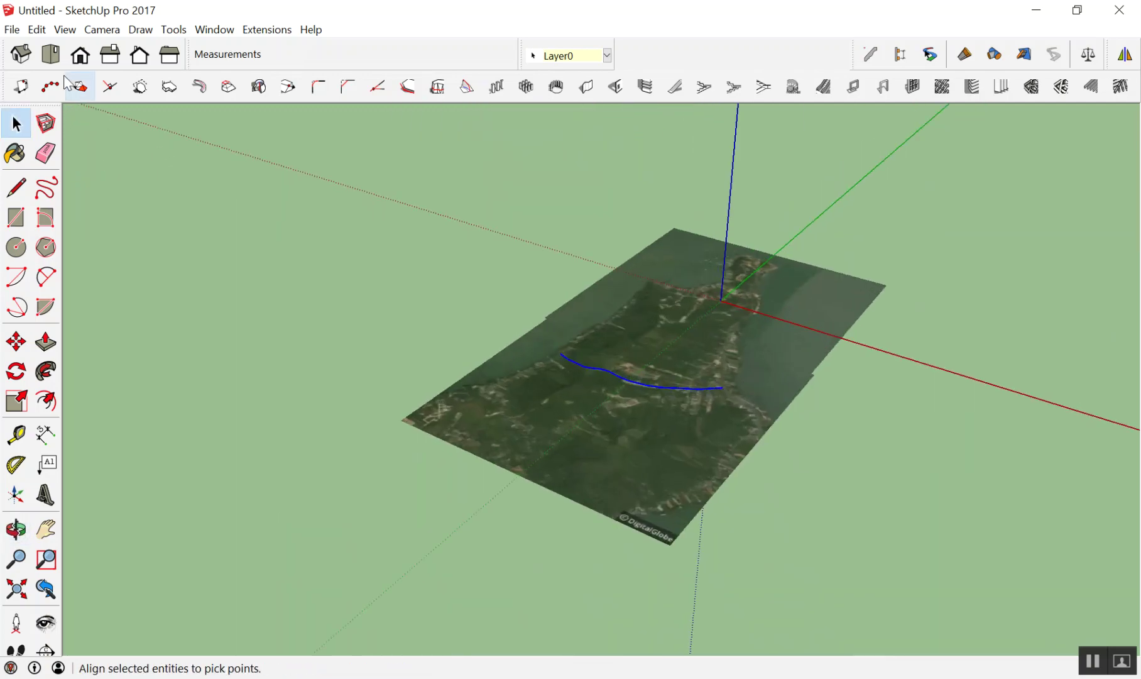
{"action": "left_click", "coordinate": [12, 30]}
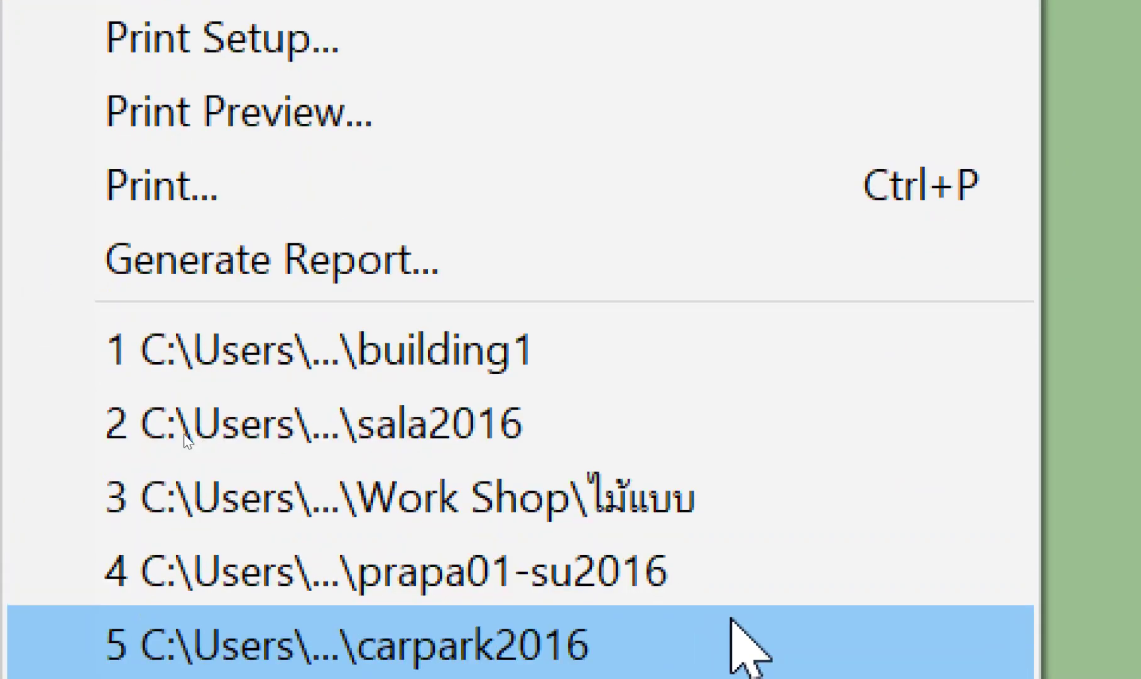
{"action": "mouse_move", "coordinate": [250, 127]}
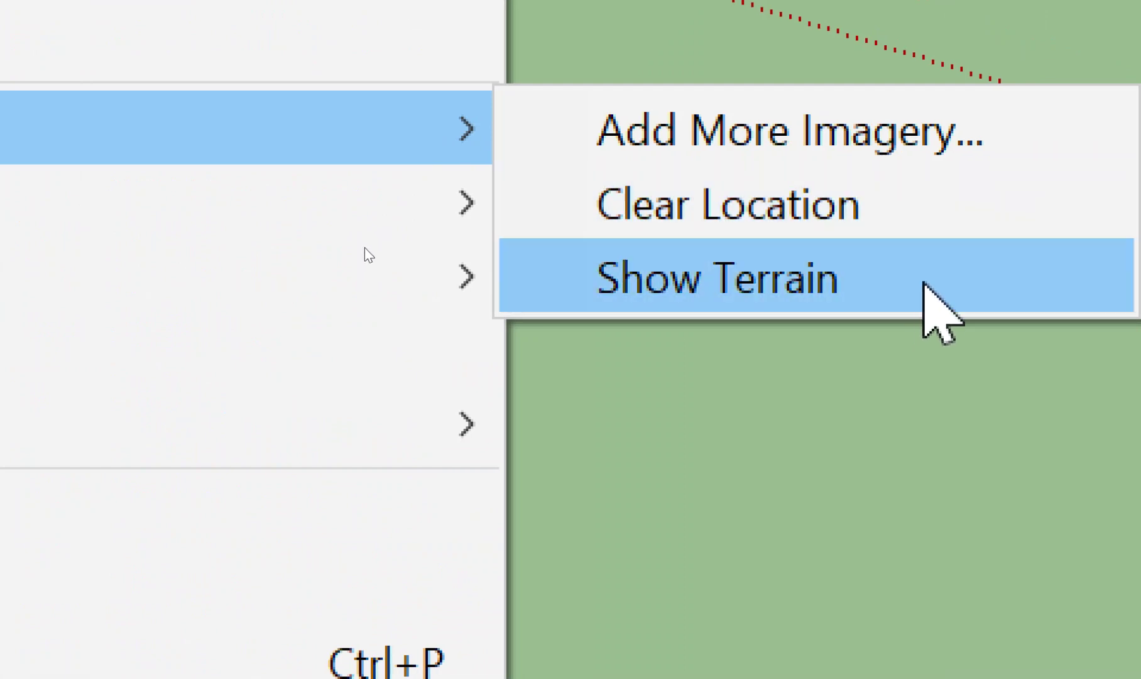
Show the imagery as 3D terrain and orbit to inspect the relief around the road
{"action": "left_click", "coordinate": [922, 277]}
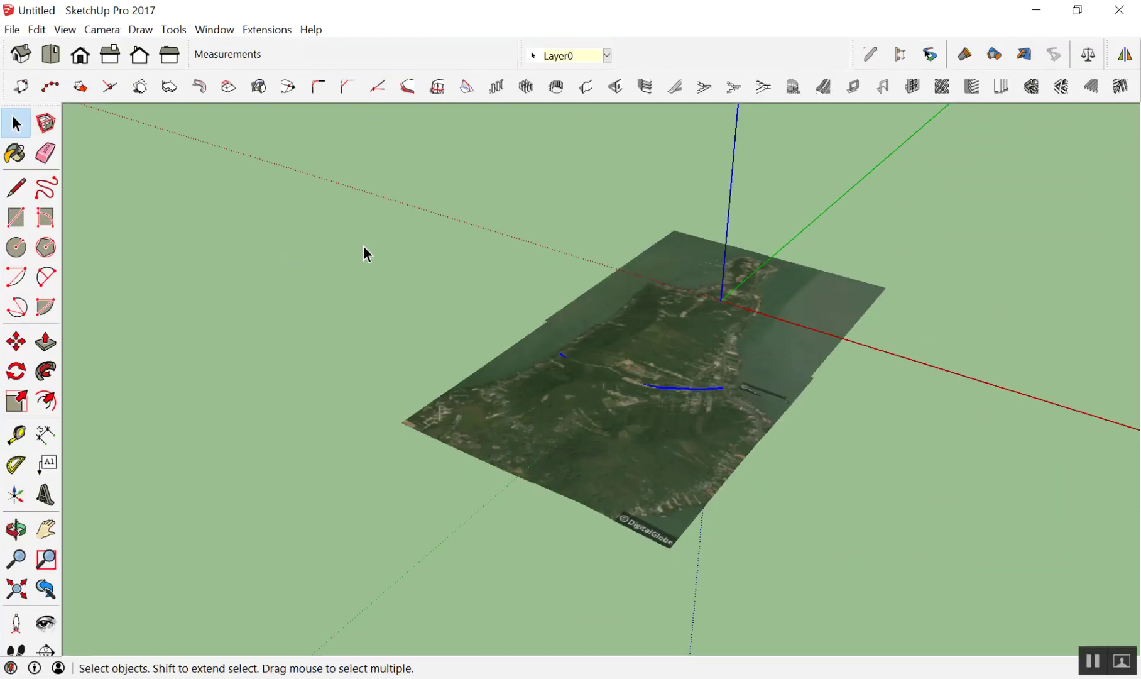
{"action": "key", "text": "o"}
{"action": "mouse_move", "coordinate": [583, 454]}
{"action": "left_mouse_down"}
{"action": "mouse_move", "coordinate": [568, 191]}
{"action": "mouse_move", "coordinate": [615, 310]}
{"action": "mouse_move", "coordinate": [779, 352]}
{"action": "mouse_move", "coordinate": [721, 396]}
{"action": "mouse_move", "coordinate": [739, 398]}
{"action": "mouse_move", "coordinate": [665, 321]}
{"action": "mouse_move", "coordinate": [645, 316]}
{"action": "mouse_move", "coordinate": [652, 415]}
{"action": "left_mouse_up"}
{"action": "mouse_move", "coordinate": [652, 415]}
{"action": "middle_mouse_down"}
{"action": "mouse_move", "coordinate": [690, 372]}
{"action": "mouse_move", "coordinate": [647, 334]}
{"action": "mouse_move", "coordinate": [708, 477]}
{"action": "mouse_move", "coordinate": [380, 275]}
{"action": "mouse_move", "coordinate": [518, 356]}
{"action": "middle_mouse_up"}
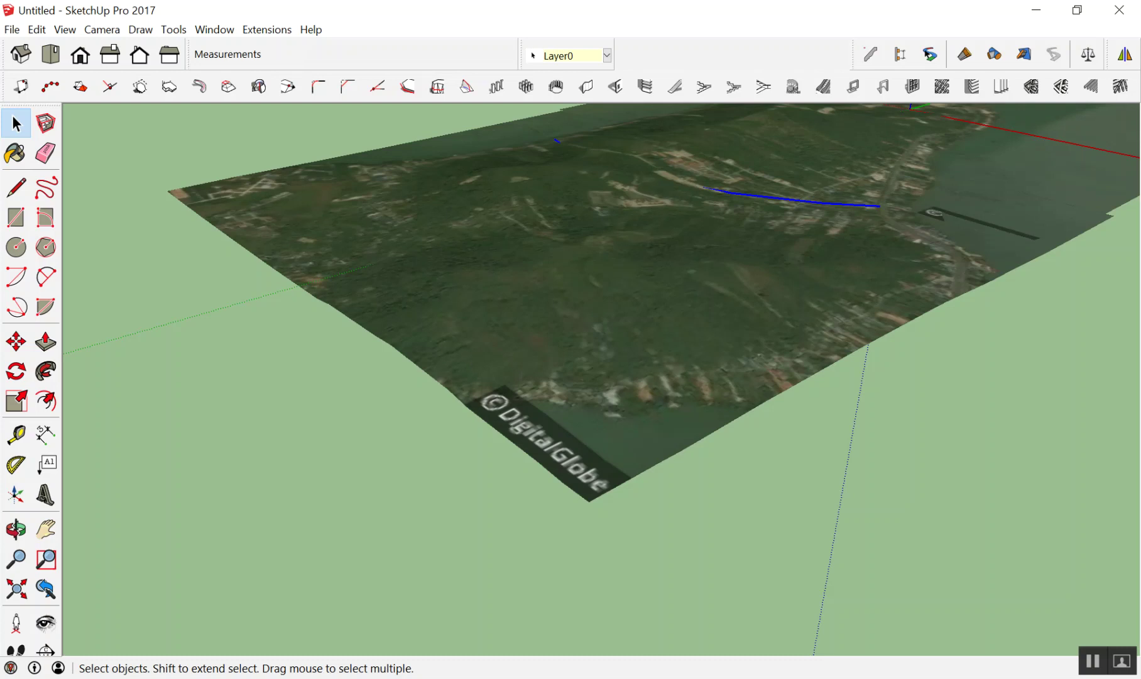
{"action": "left_click", "coordinate": [648, 671]}
Google 'photo scan' in a new tab and scroll to the Agisoft PhotoScan listing
{"action": "left_click", "coordinate": [900, 10]}
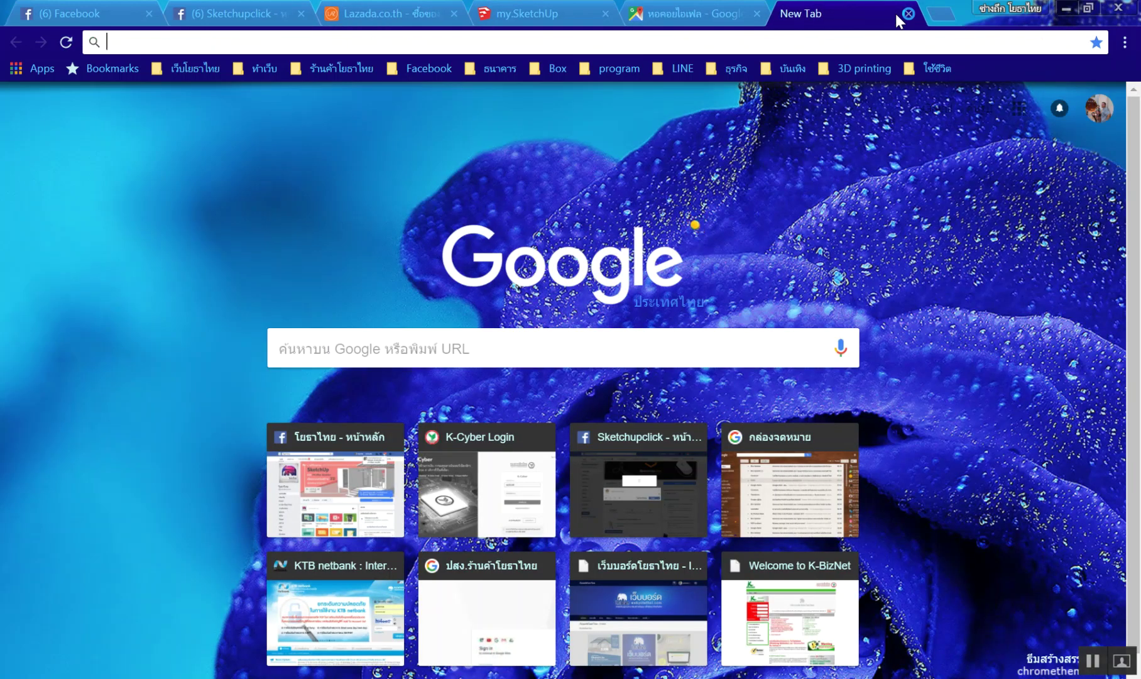
{"action": "type", "text": "ย"}
{"action": "key", "text": "BackSpace"}
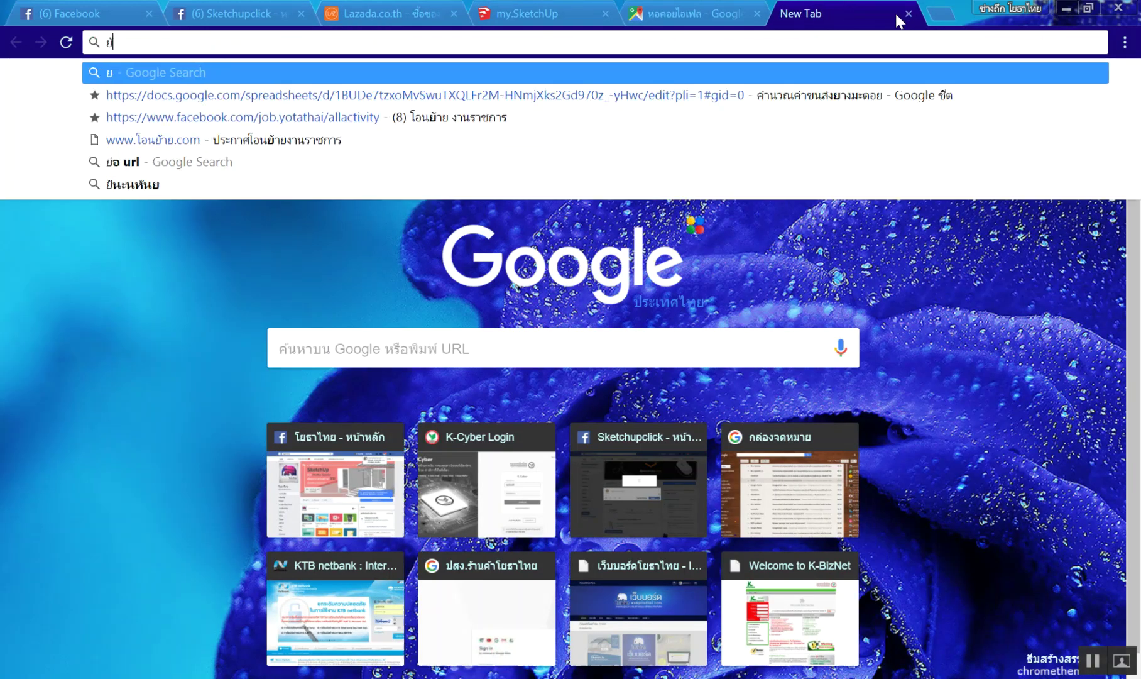
{"action": "key", "text": "BackSpace"}
{"action": "type", "text": "p"}
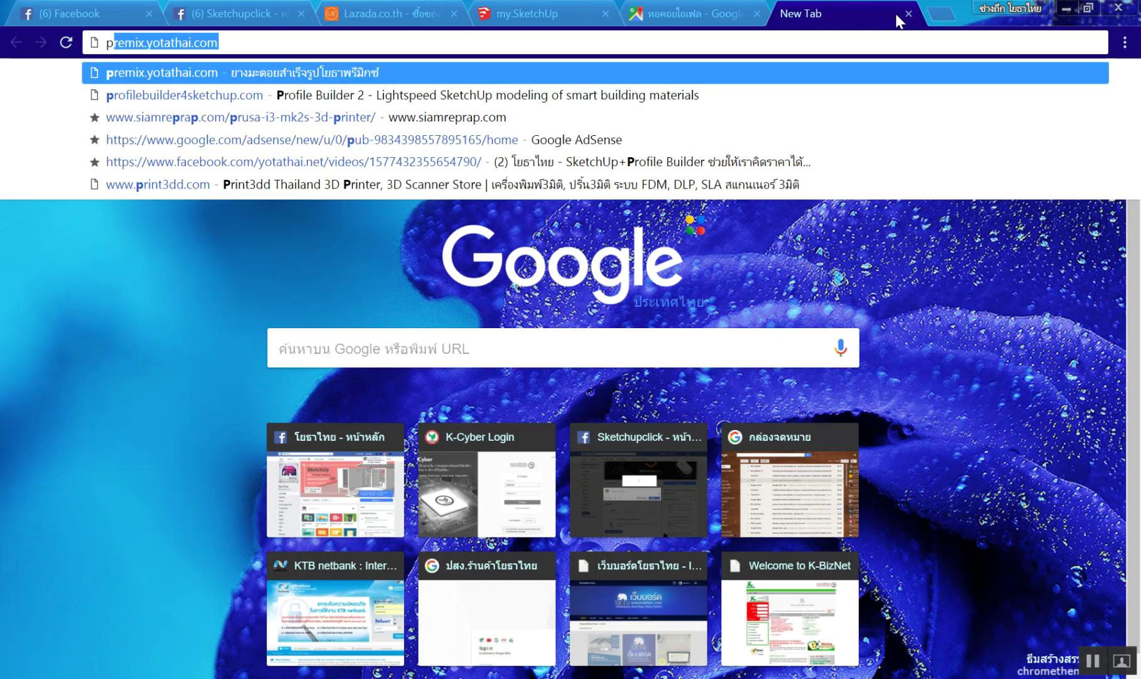
{"action": "type", "text": "hot"}
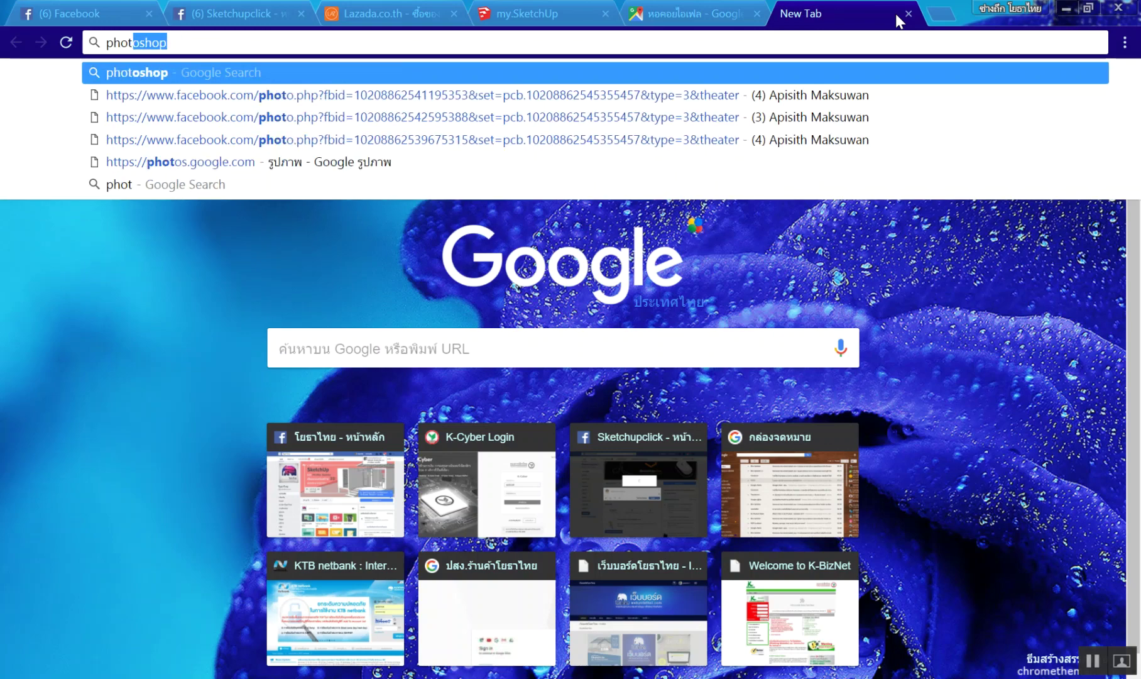
{"action": "type", "text": "o sca"}
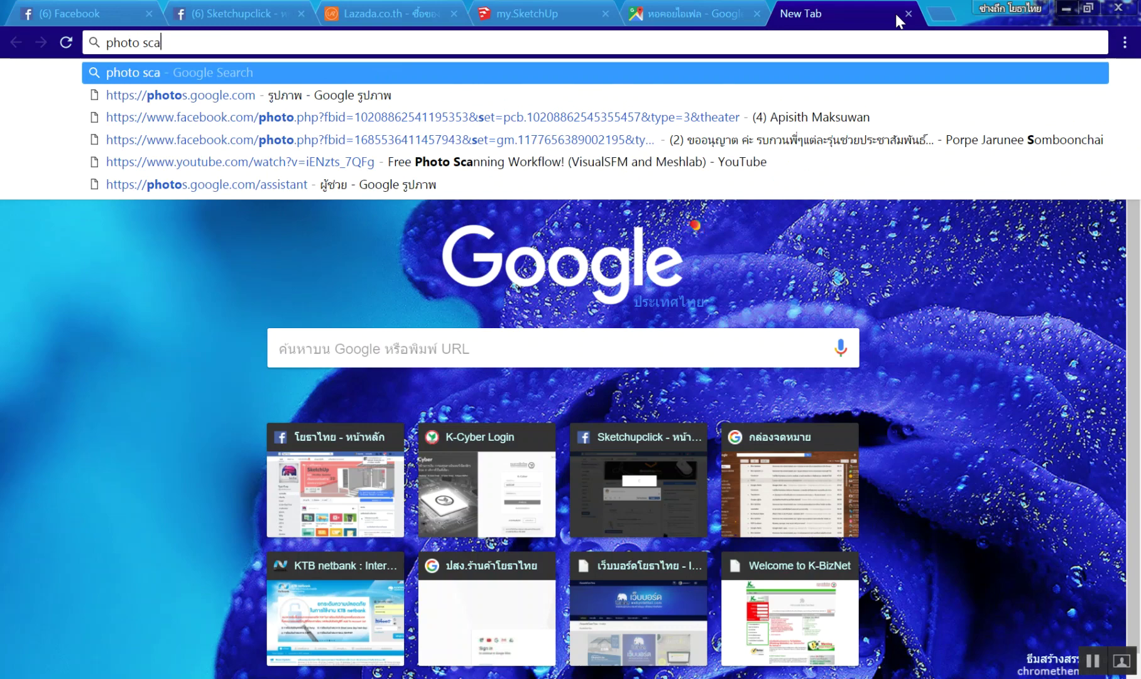
{"action": "type", "text": "n"}
{"action": "key", "text": "Return"}
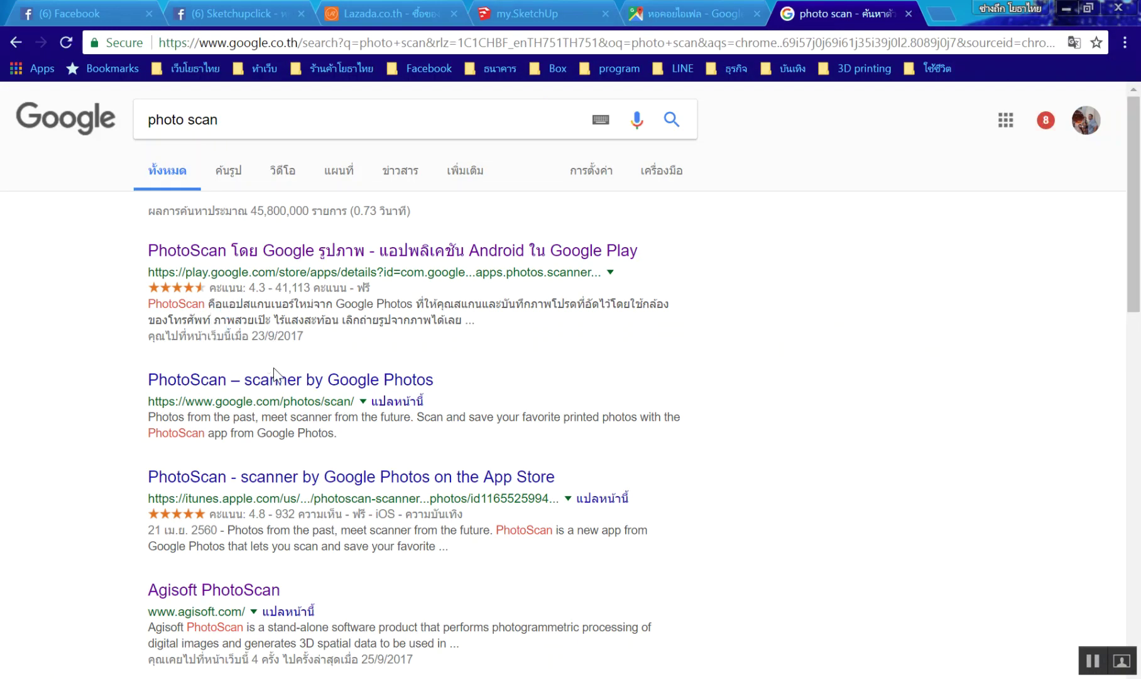
{"action": "scroll", "coordinate": [188, 358], "scroll_direction": "down", "scroll_amount": 3}
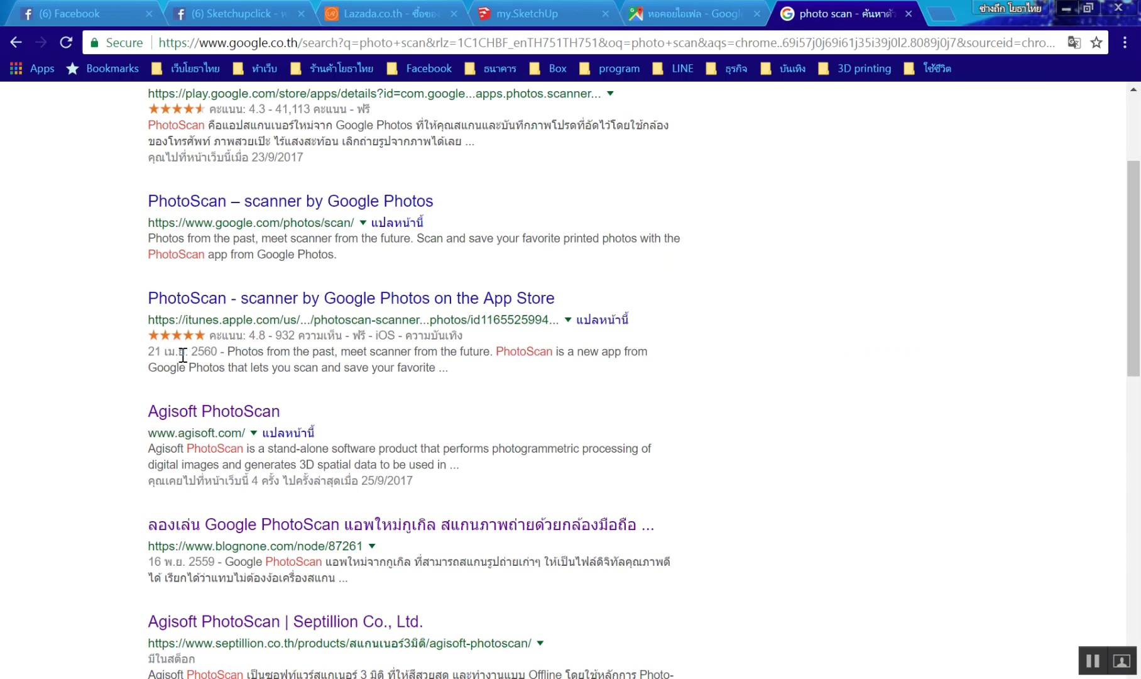
Open the Agisoft PhotoScan home page and scroll through it
{"action": "left_click", "coordinate": [186, 412]}
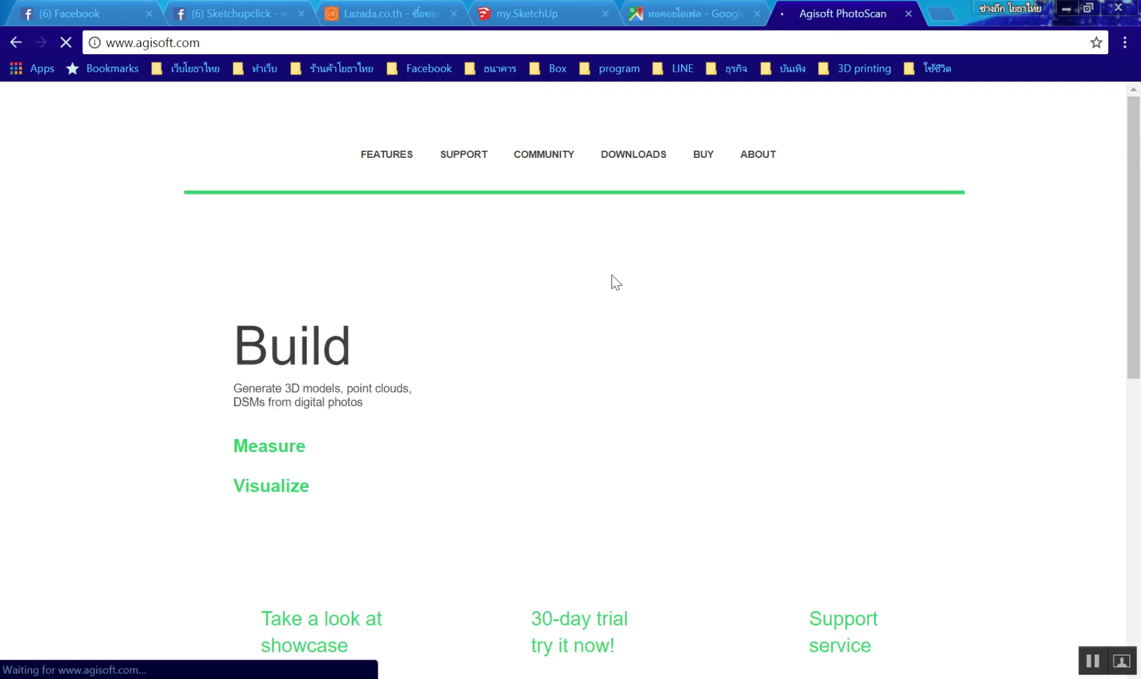
{"action": "scroll", "coordinate": [568, 320], "scroll_direction": "down", "scroll_amount": 2}
{"action": "scroll", "coordinate": [572, 321], "scroll_direction": "down", "scroll_amount": 5}
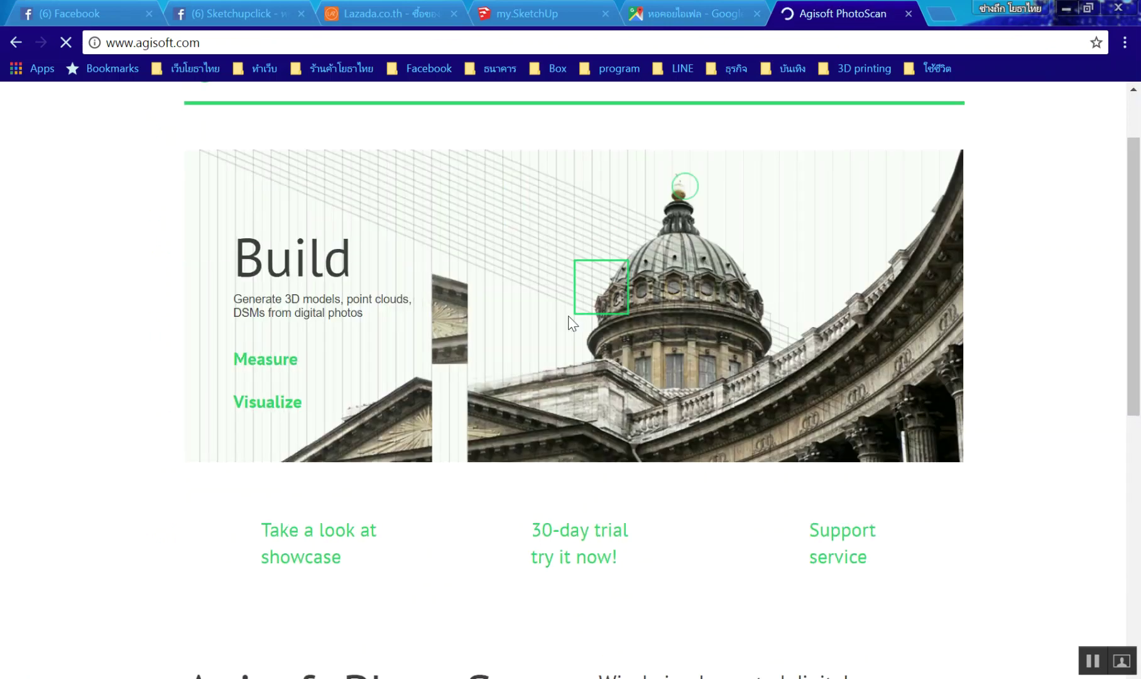
{"action": "scroll", "coordinate": [565, 311], "scroll_direction": "up", "scroll_amount": 7}
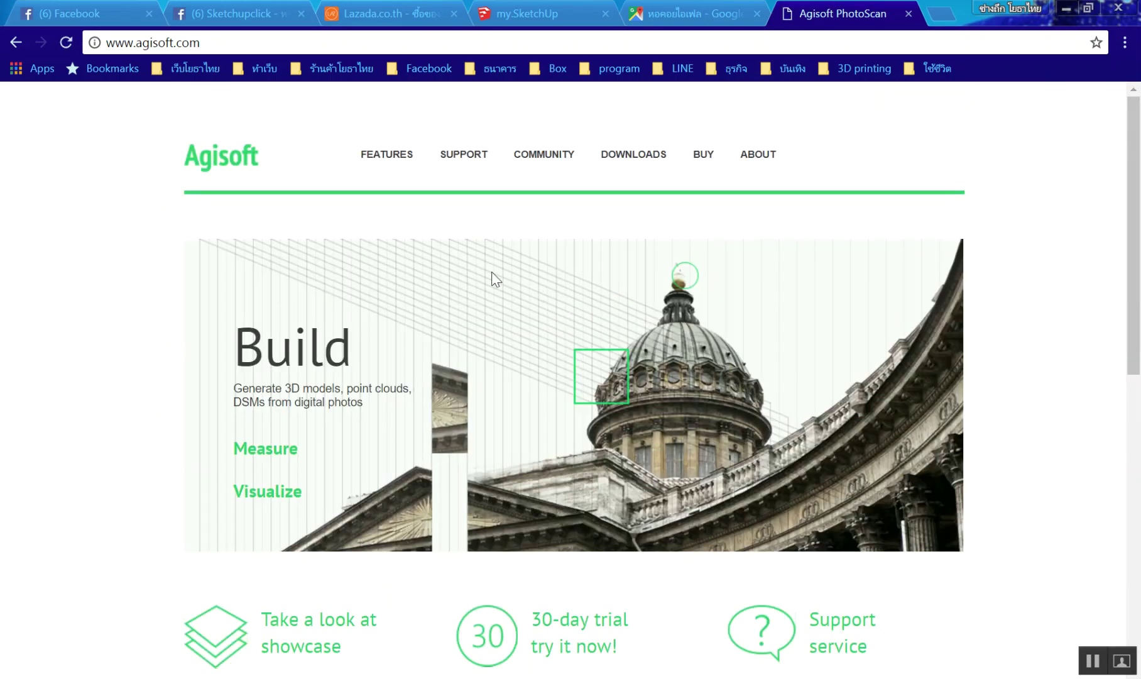
{"action": "scroll", "coordinate": [297, 383], "scroll_direction": "down", "scroll_amount": 3}
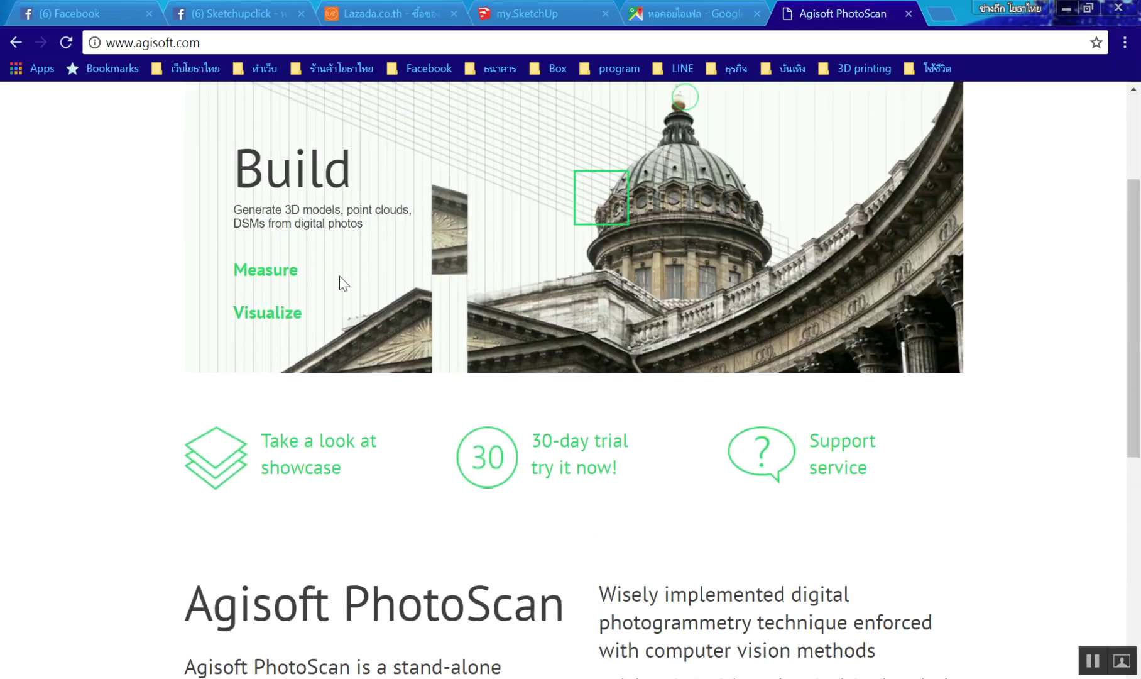
{"action": "scroll", "coordinate": [341, 283], "scroll_direction": "down", "scroll_amount": 7}
{"action": "scroll", "coordinate": [548, 260], "scroll_direction": "up", "scroll_amount": 7}
{"action": "scroll", "coordinate": [548, 261], "scroll_direction": "up", "scroll_amount": 3}
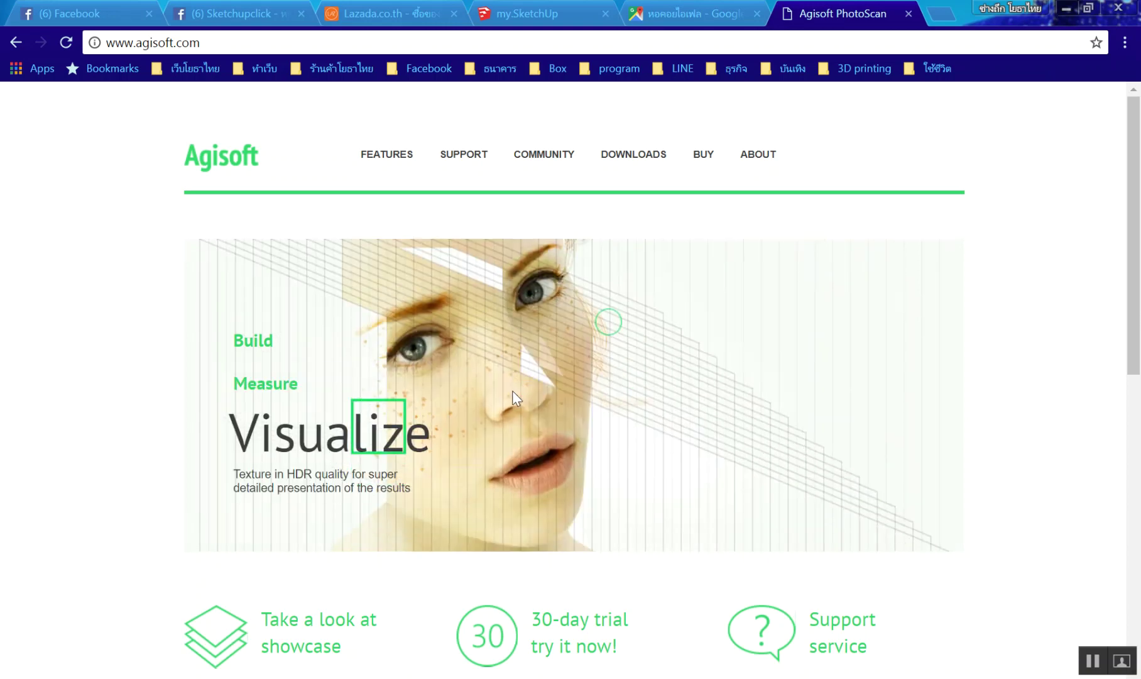
Glance at the Google Maps tab, return to Agisoft, then minimize Chrome back to SketchUp
{"action": "left_click", "coordinate": [732, 19]}
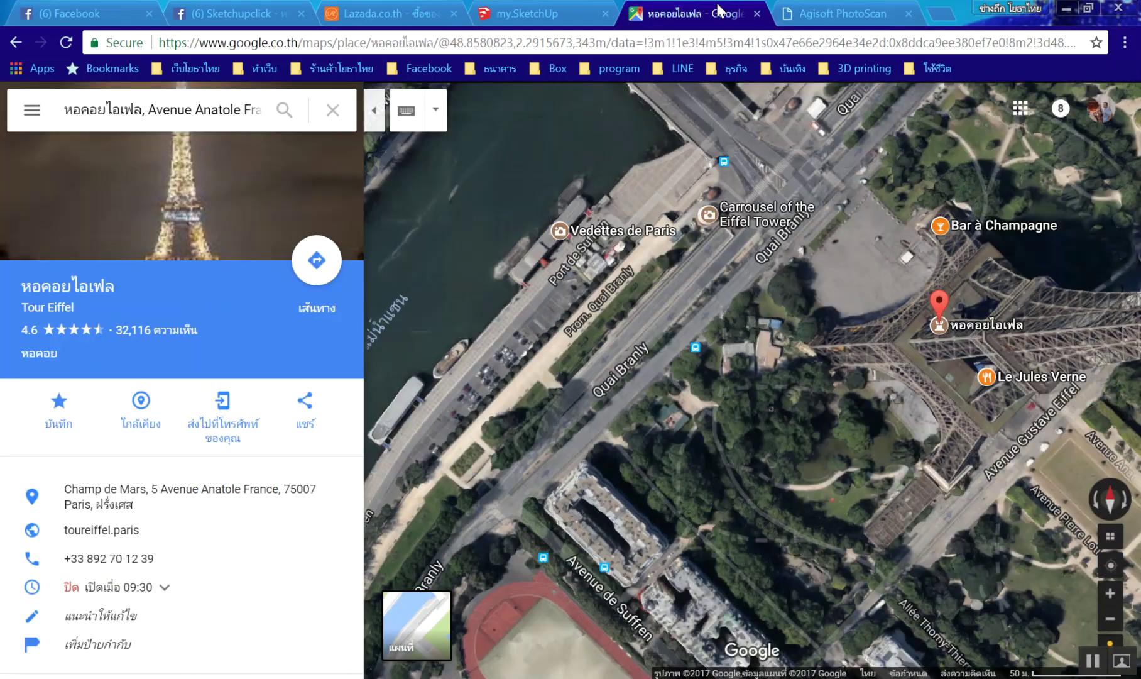
{"action": "key", "text": "ctrl+Tab"}
{"action": "scroll", "coordinate": [611, 208], "scroll_direction": "down", "scroll_amount": 1}
{"action": "scroll", "coordinate": [611, 173], "scroll_direction": "up", "scroll_amount": 1}
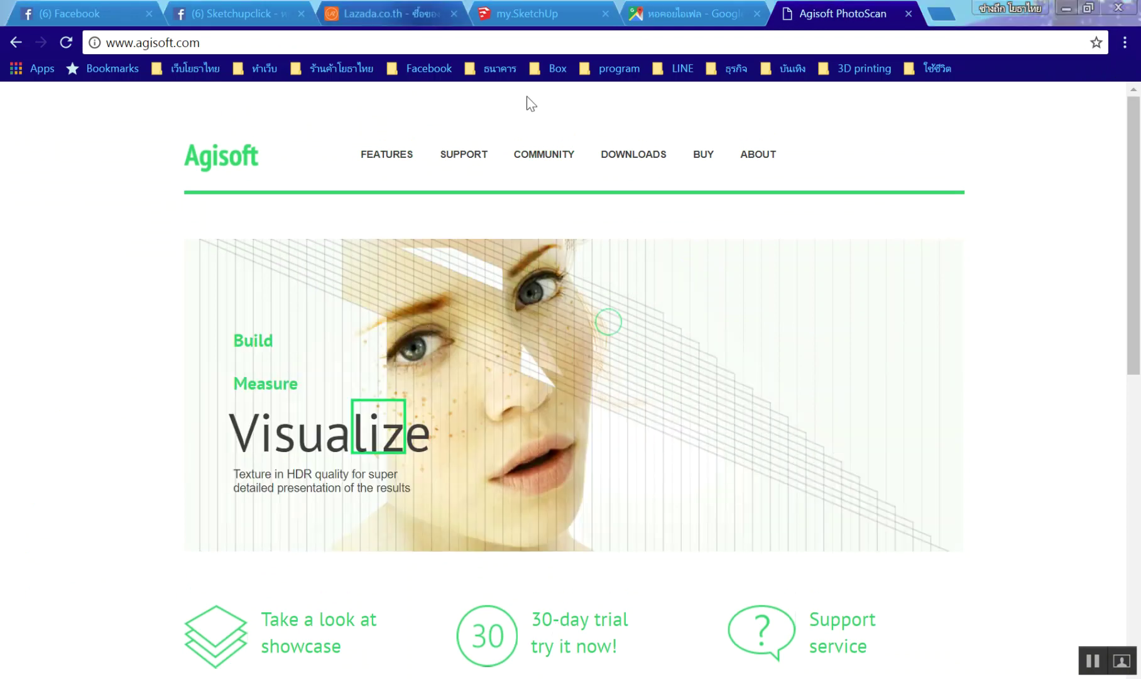
{"action": "left_click", "coordinate": [1062, 8]}
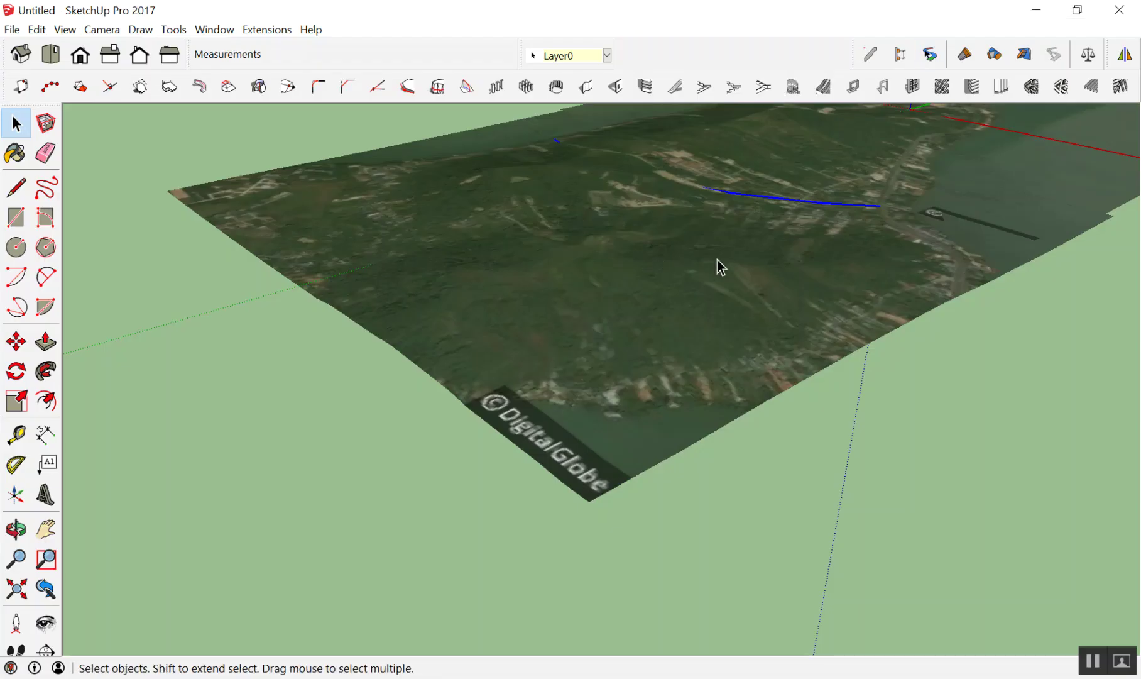
Orbit and zoom the terrain model, then open the Window menu
{"action": "mouse_move", "coordinate": [717, 260]}
{"action": "middle_mouse_down"}
{"action": "mouse_move", "coordinate": [682, 352]}
{"action": "mouse_move", "coordinate": [1001, 369]}
{"action": "mouse_move", "coordinate": [339, 364]}
{"action": "mouse_move", "coordinate": [602, 396]}
{"action": "mouse_move", "coordinate": [699, 433]}
{"action": "middle_mouse_up"}
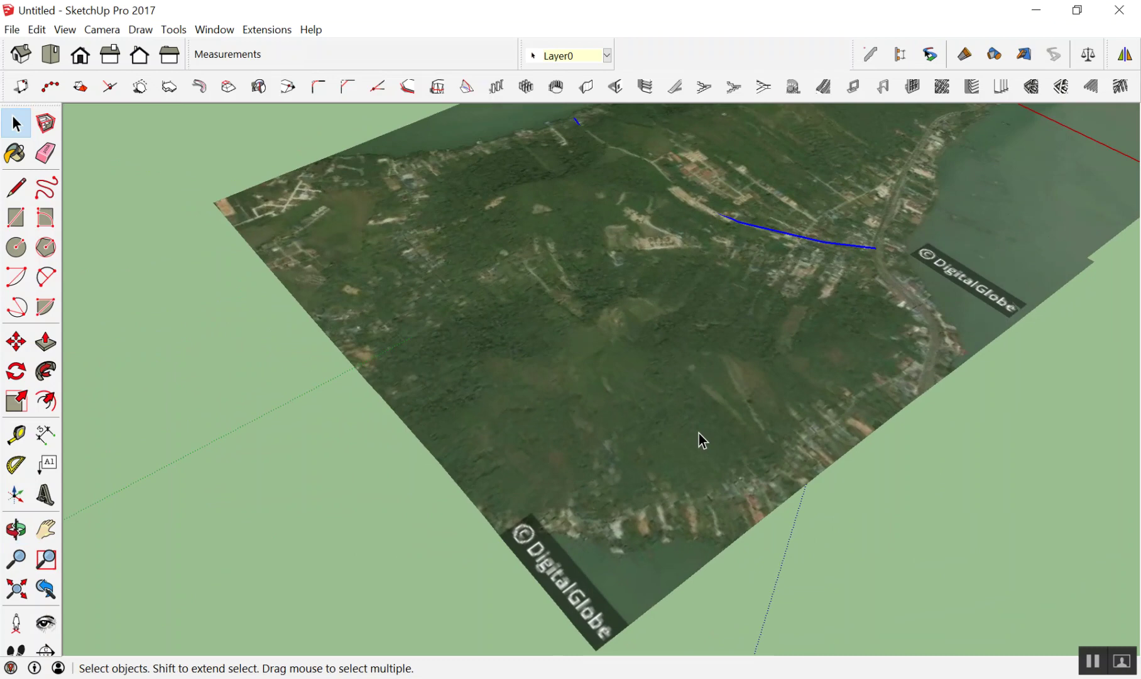
{"action": "scroll", "coordinate": [692, 285], "scroll_direction": "down", "scroll_amount": 3}
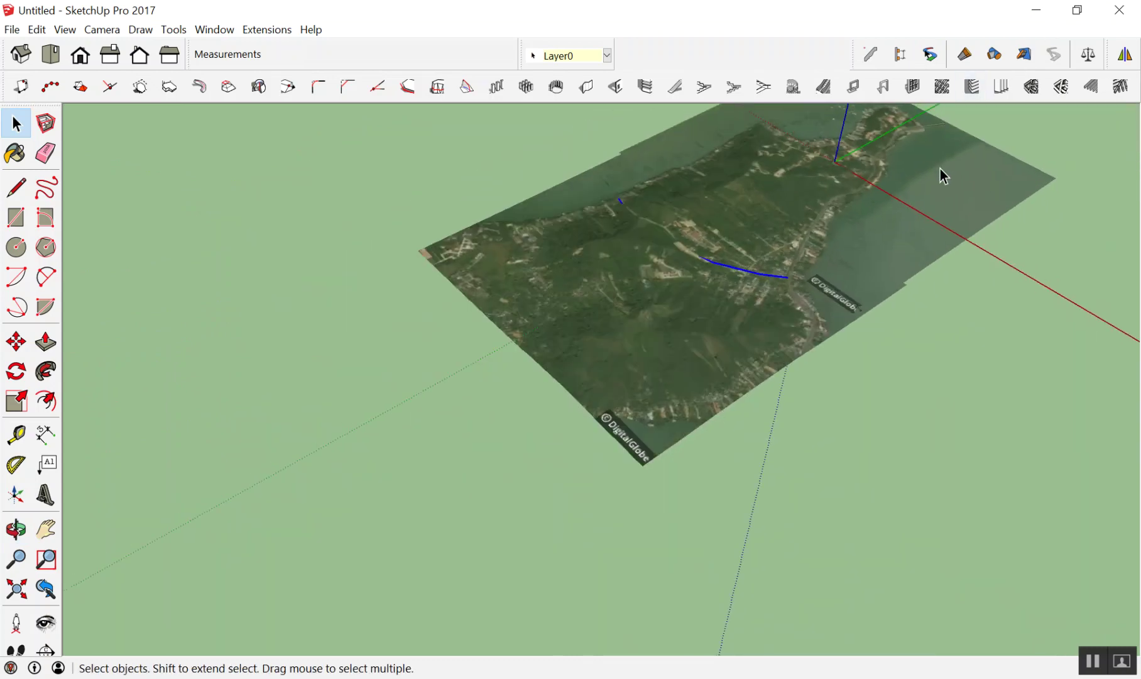
{"action": "scroll", "coordinate": [981, 223], "scroll_direction": "up", "scroll_amount": 2}
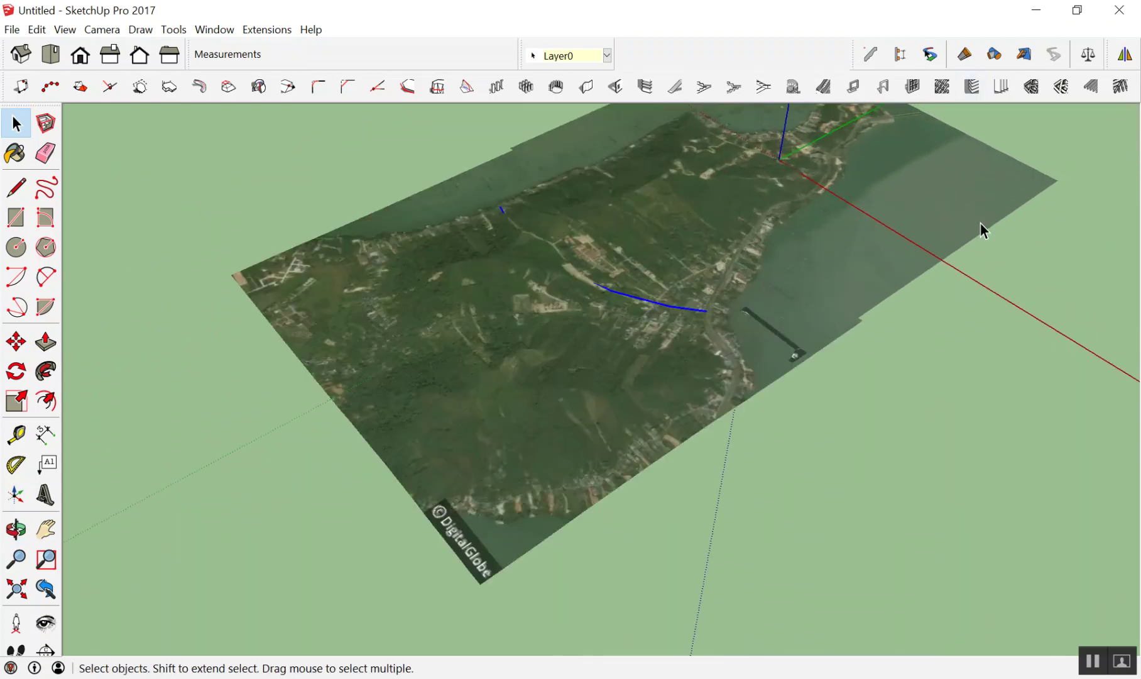
{"action": "left_click", "coordinate": [211, 30]}
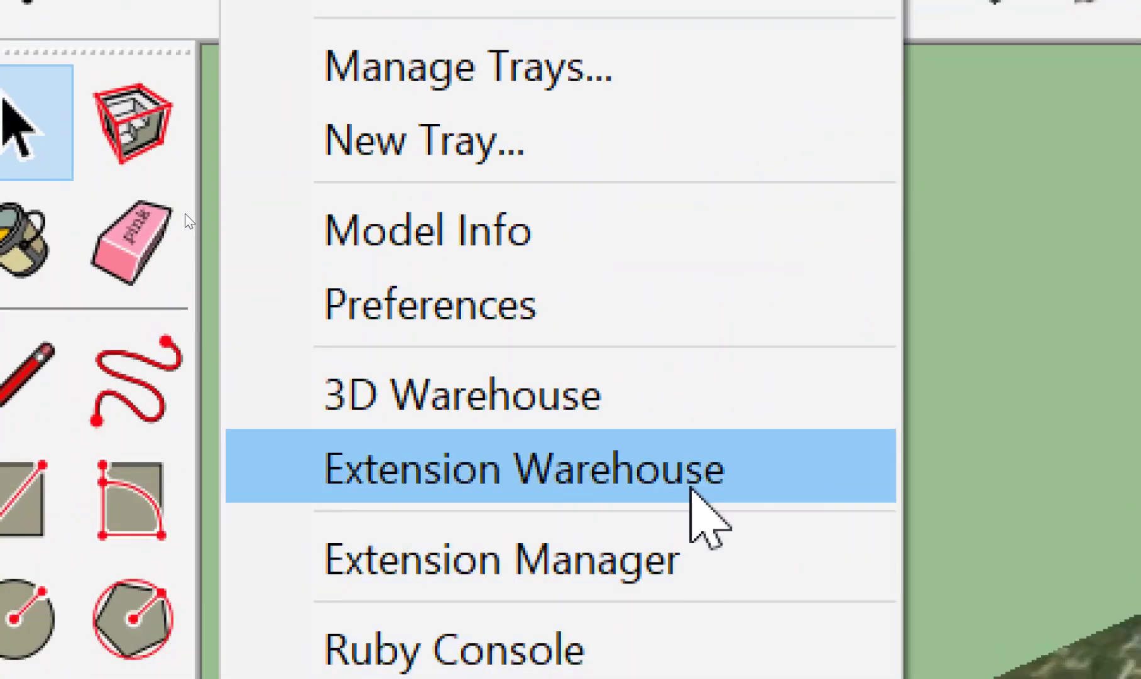
Open the 3D Warehouse and clear the old Thai search text
{"action": "left_click", "coordinate": [709, 394]}
{"action": "type", "text": "ประตู"}
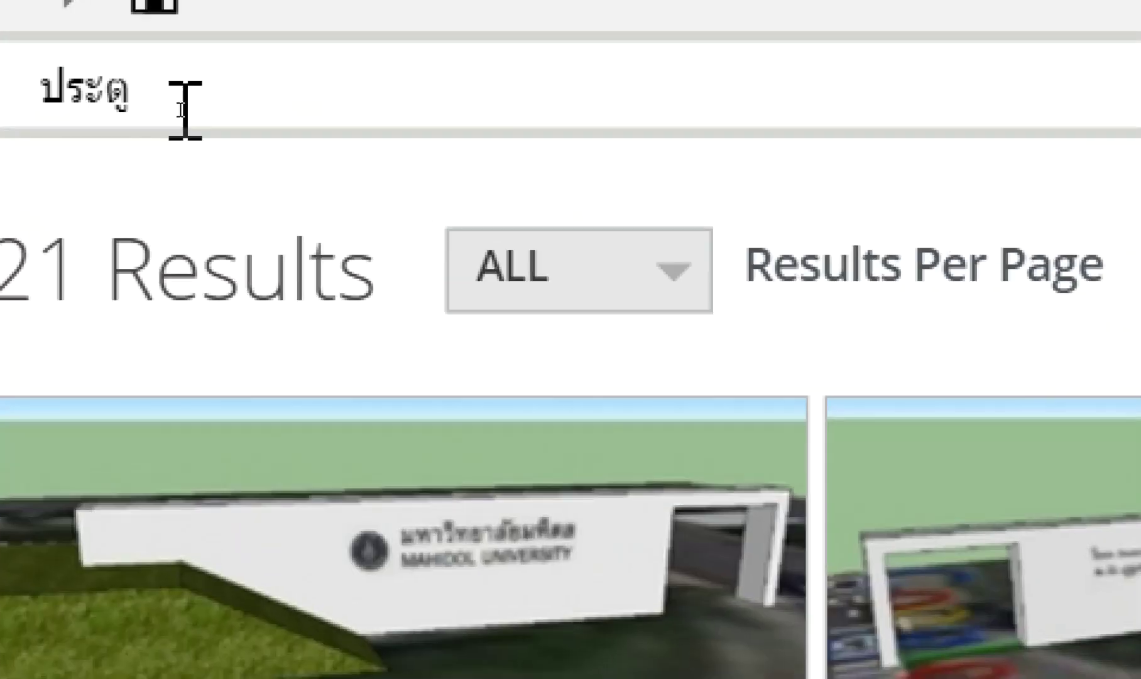
{"action": "left_click", "coordinate": [184, 110]}
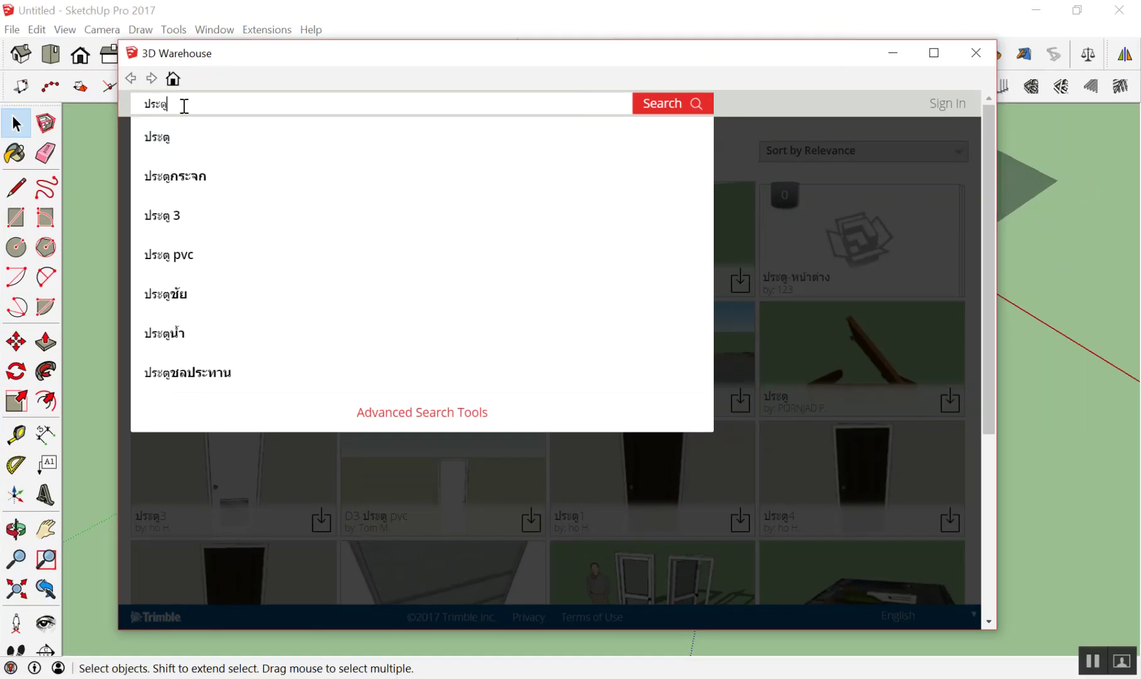
{"action": "left_click_drag", "start_coordinate": [184, 106], "coordinate": [137, 104]}
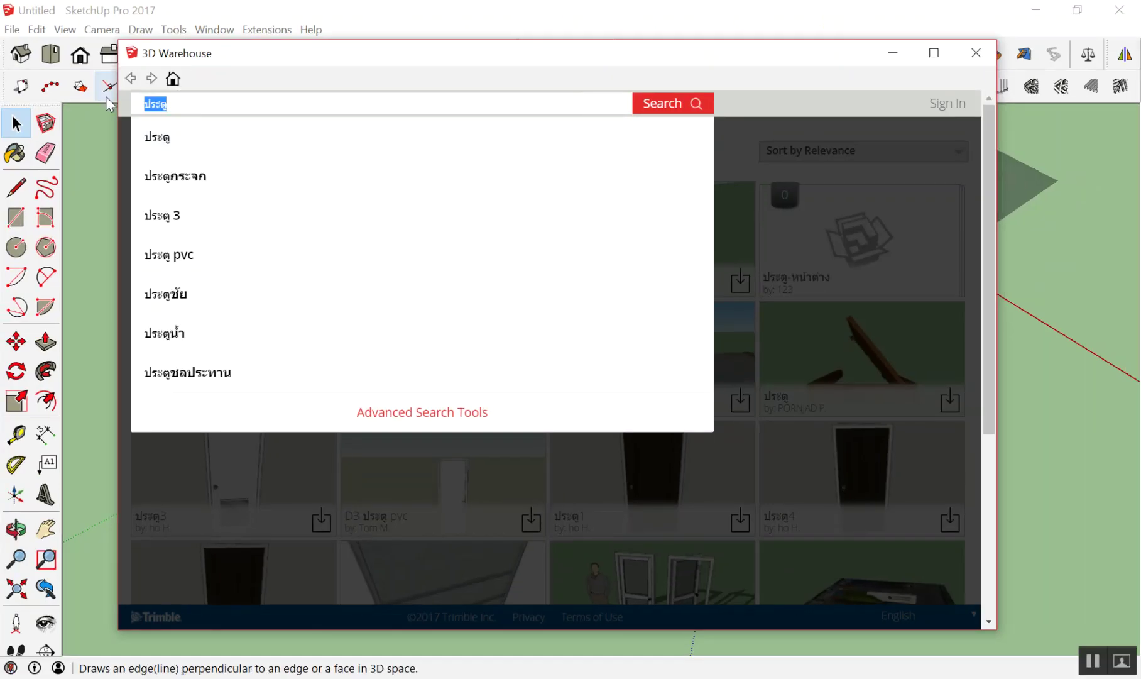
{"action": "type", "text": "i5"}
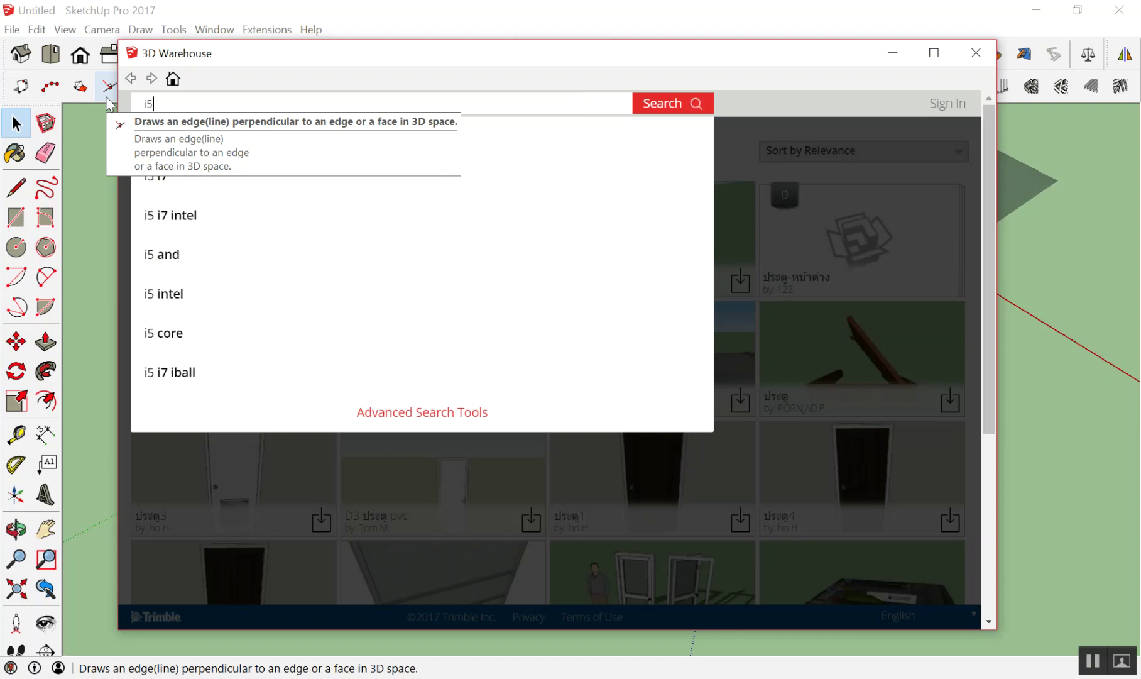
{"action": "type", "text": "pl"}
{"action": "key", "text": "BackSpace"}
{"action": "type", "text": "o"}
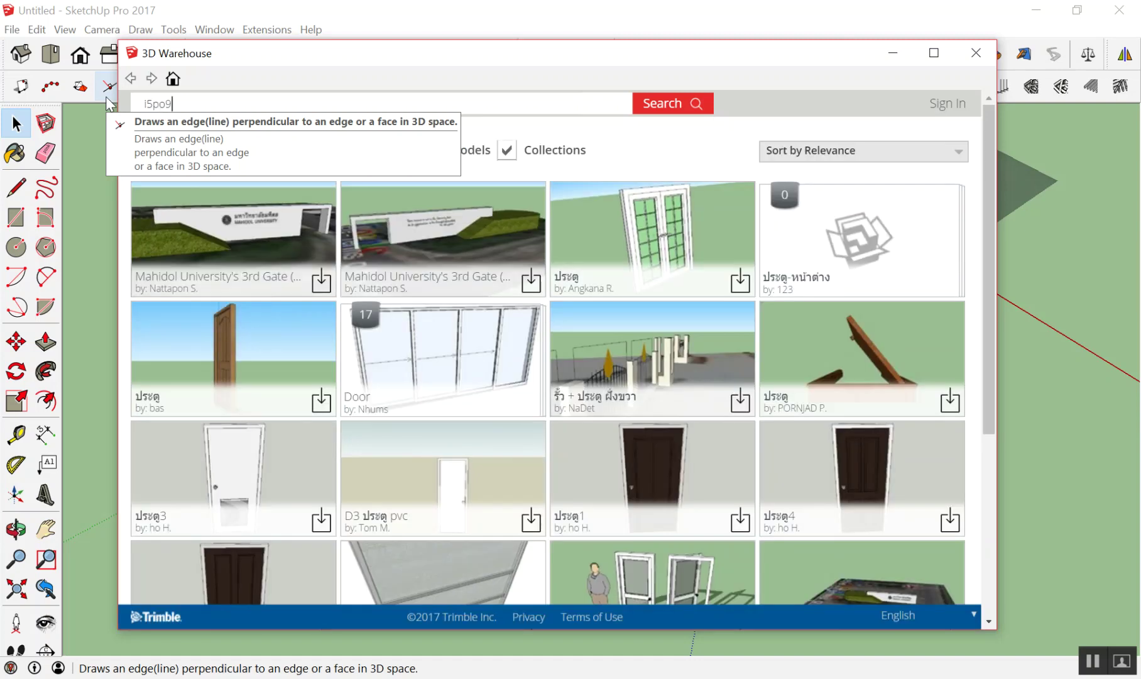
{"action": "type", "text": "9"}
{"action": "key", "text": "BackSpace"}
{"action": "key", "text": "BackSpace"}
{"action": "key", "text": "BackSpace"}
{"action": "key", "text": "BackSpace"}
{"action": "key", "text": "BackSpace"}
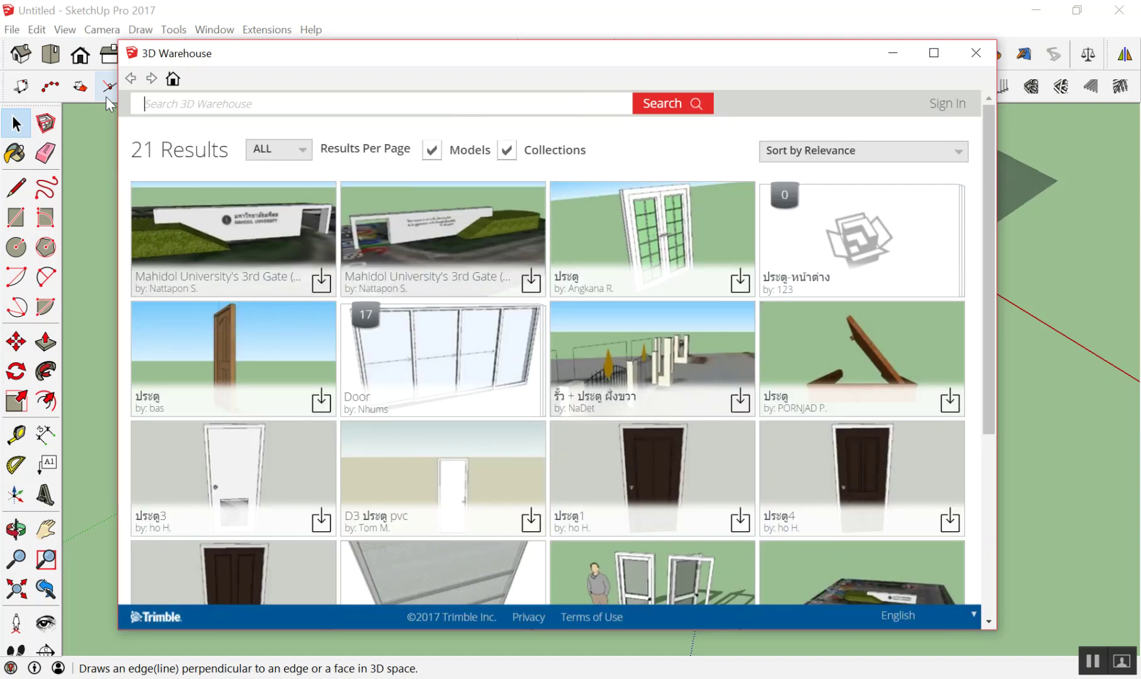
{"action": "type", "text": "แพ"}
{"action": "key", "text": "BackSpace"}
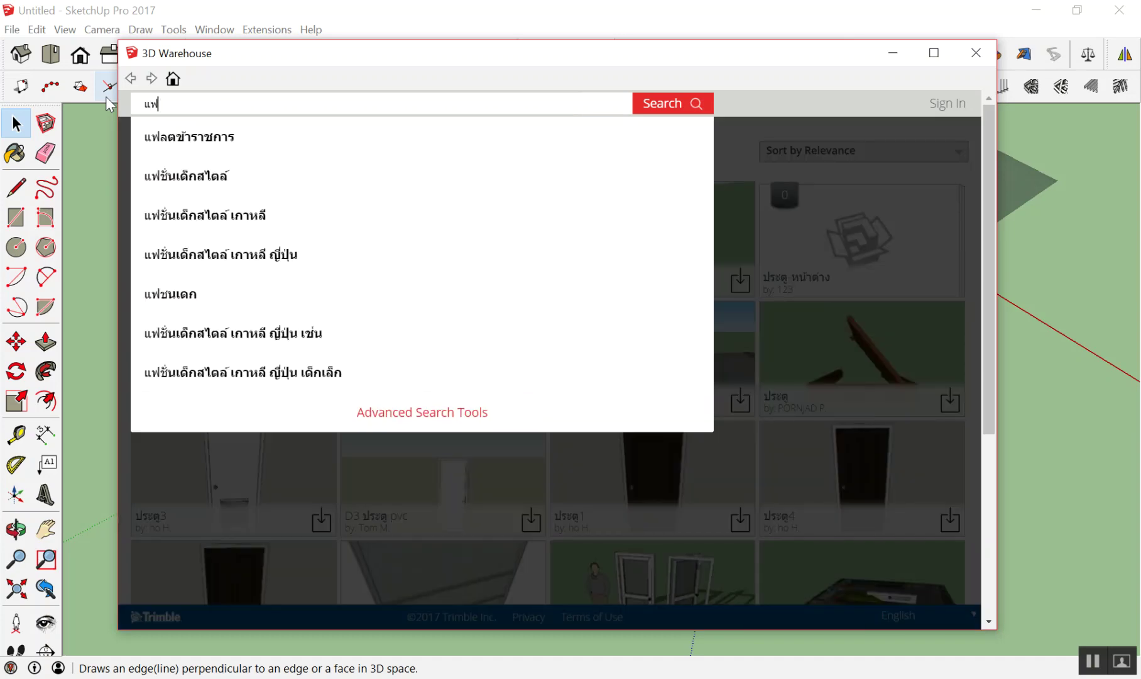
{"action": "key", "text": "BackSpace"}
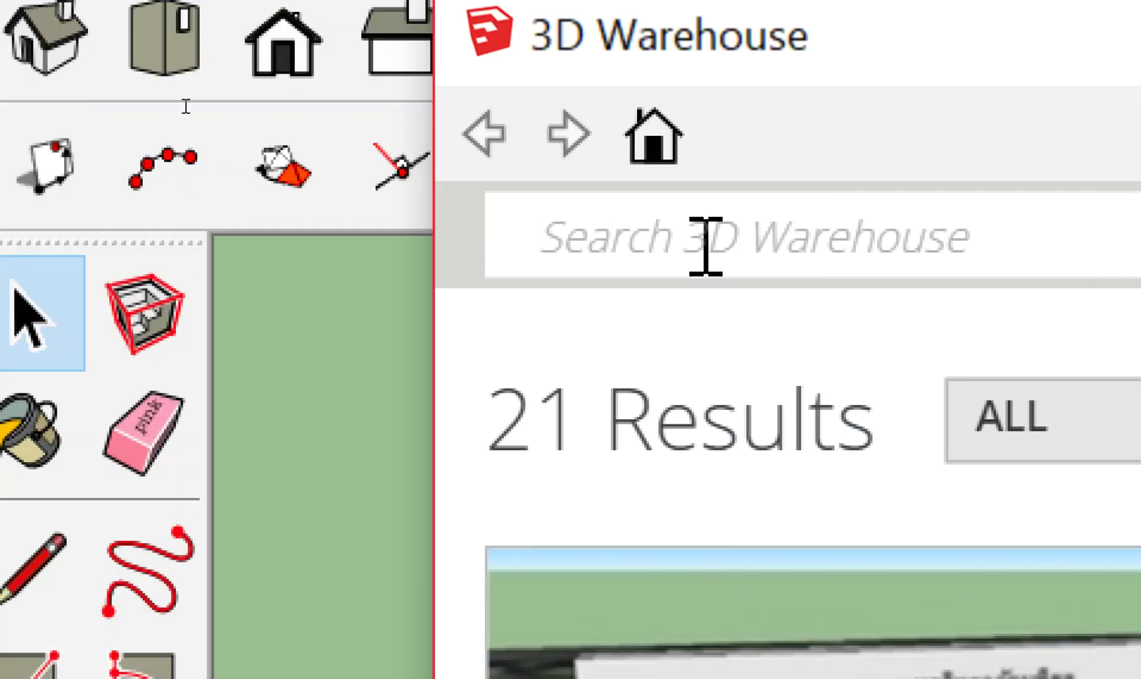
Search the 3D Warehouse for 'car' models
{"action": "left_click", "coordinate": [697, 247]}
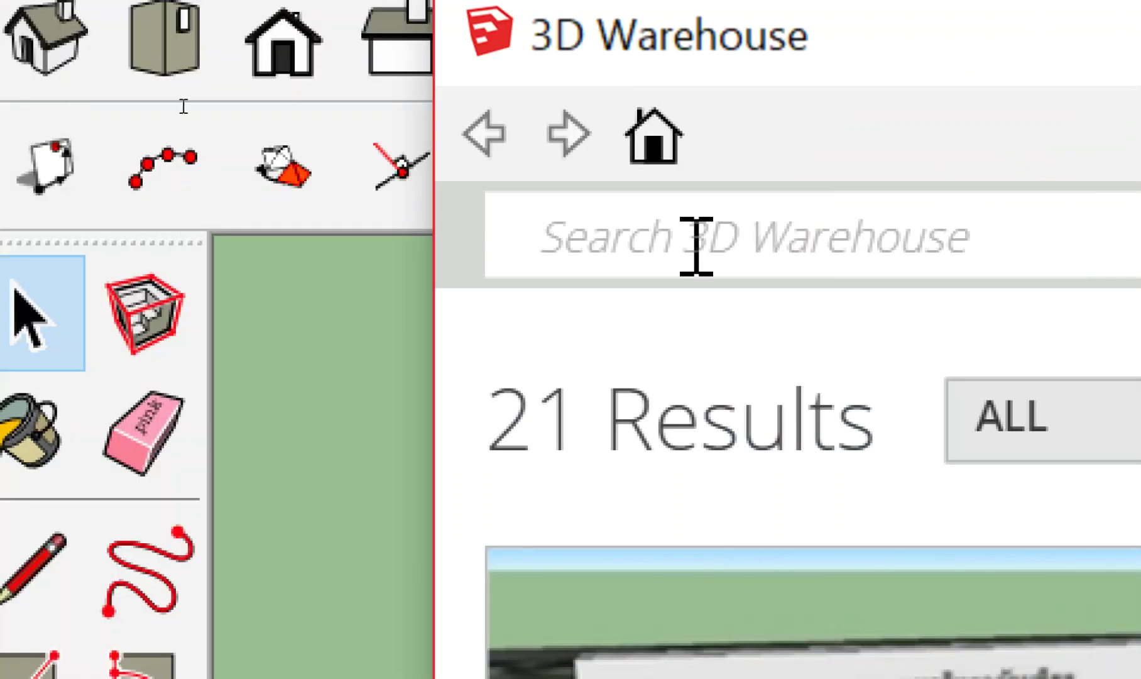
{"action": "type", "text": "แฟฟ"}
{"action": "key", "text": "BackSpace"}
{"action": "key", "text": "BackSpace"}
{"action": "key", "text": "BackSpace"}
{"action": "type", "text": "car"}
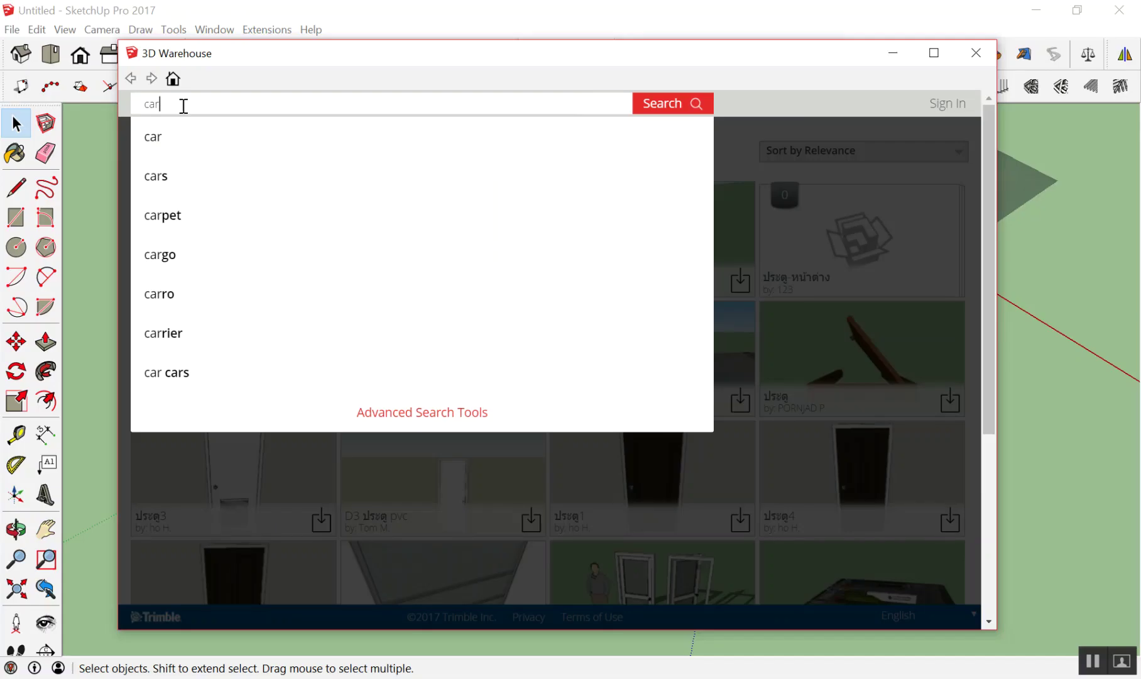
{"action": "key", "text": "Return"}
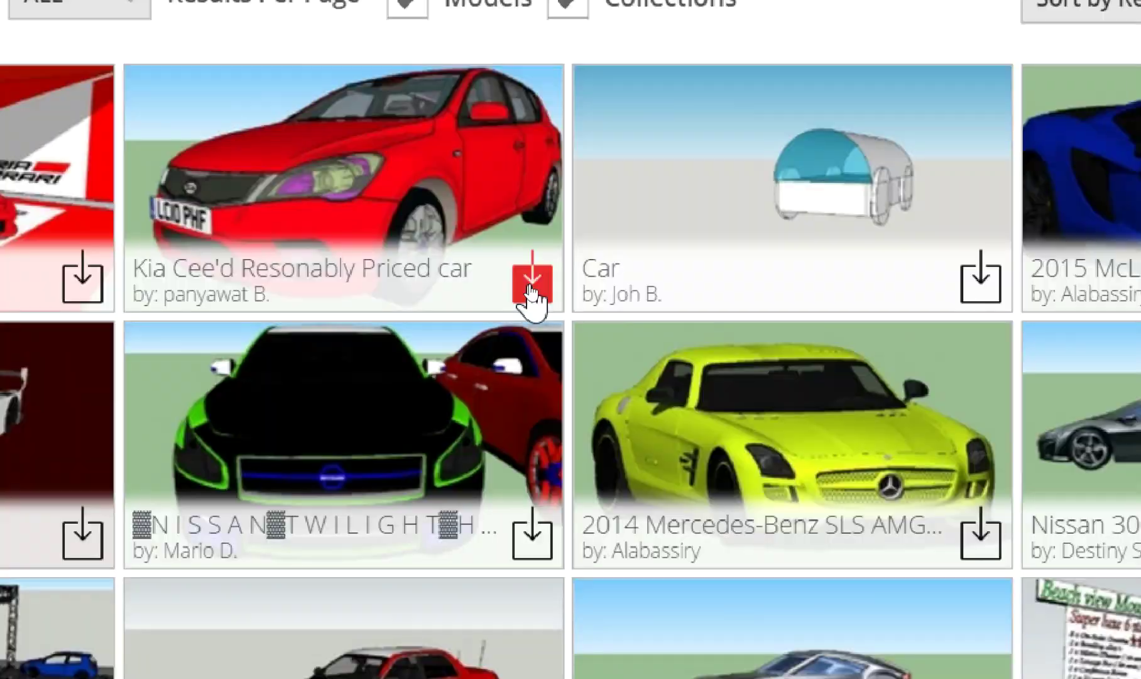
Try downloading the red Kia car model, then close the 3D Warehouse
{"action": "left_click", "coordinate": [525, 288]}
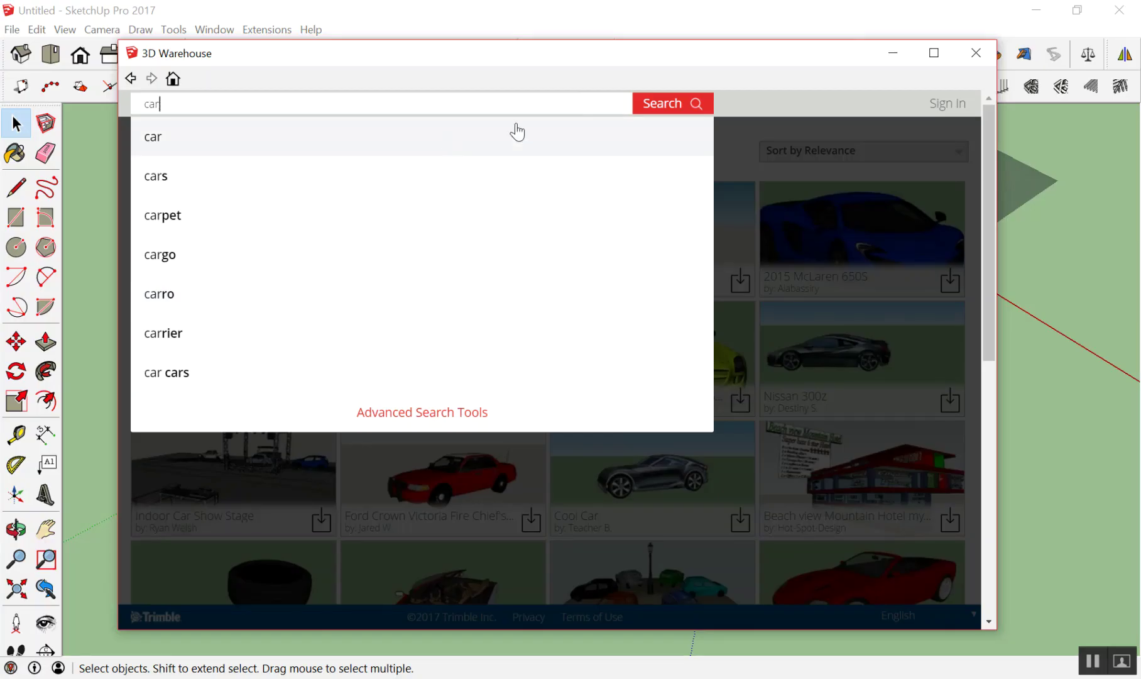
{"action": "left_click", "coordinate": [746, 54]}
{"action": "key", "text": "Return"}
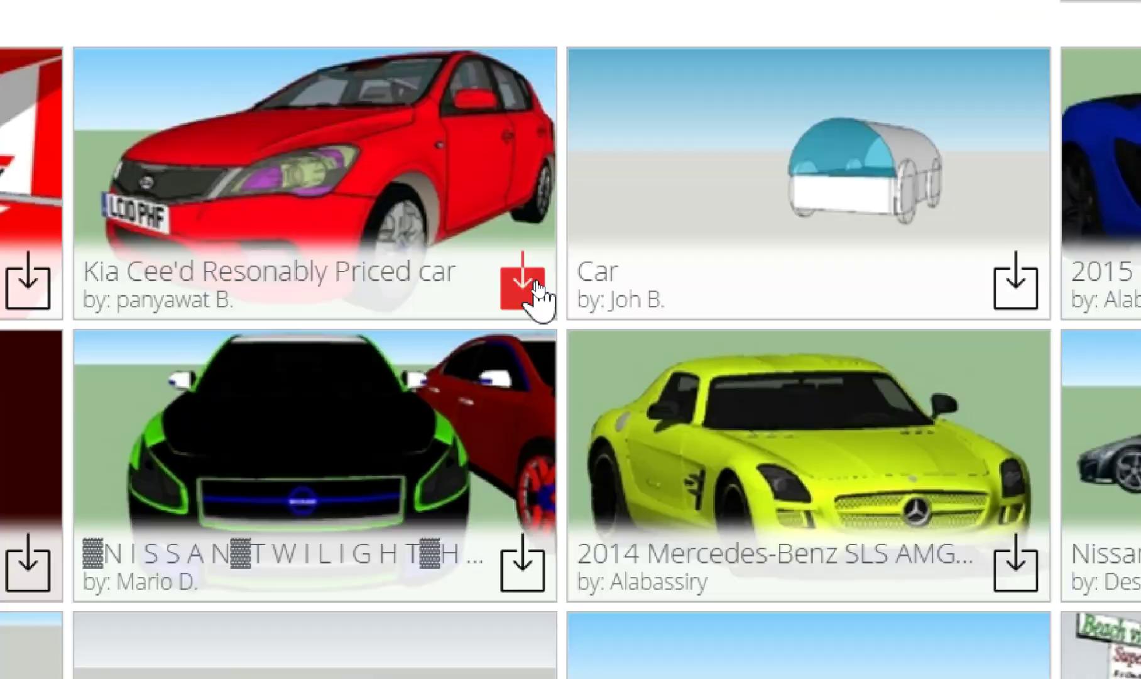
{"action": "left_click", "coordinate": [532, 281]}
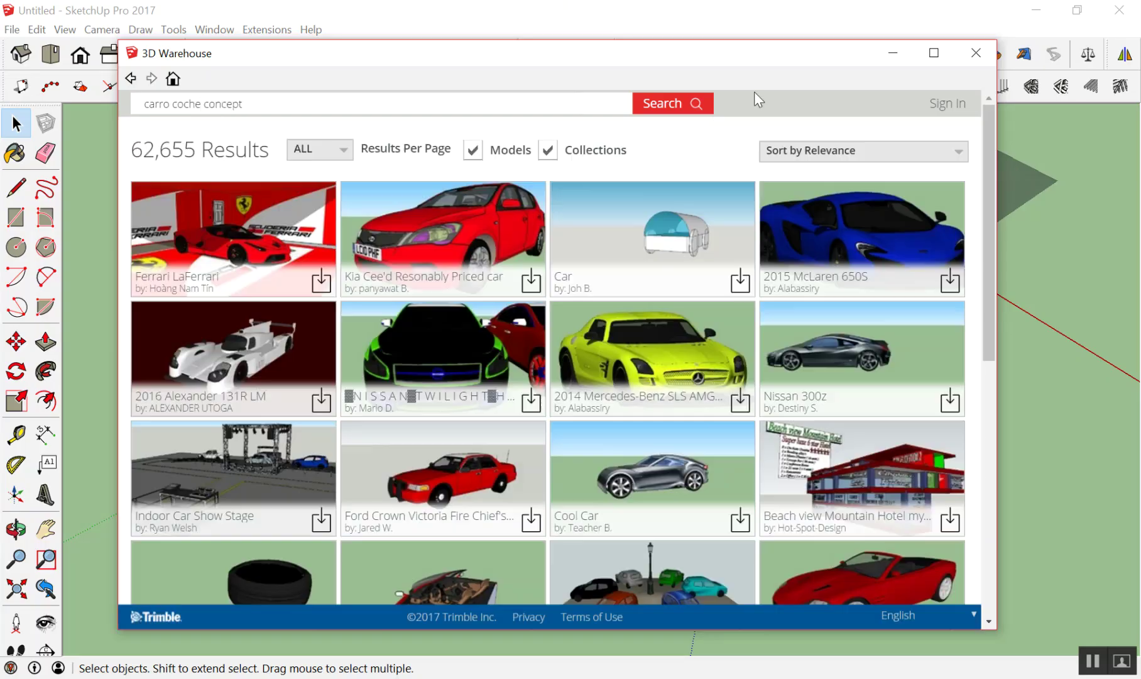
{"action": "left_click", "coordinate": [990, 57]}
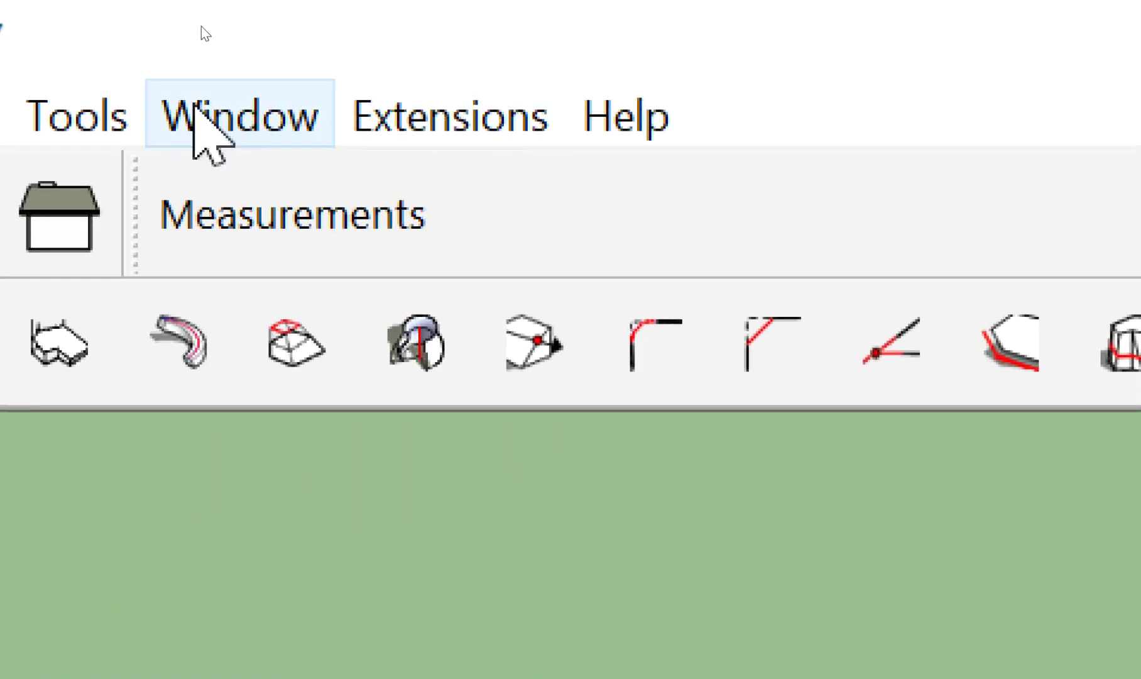
Search the Extension Warehouse for 'profile builder', view Profile Builder 2's page, then close it
{"action": "left_click", "coordinate": [201, 119]}
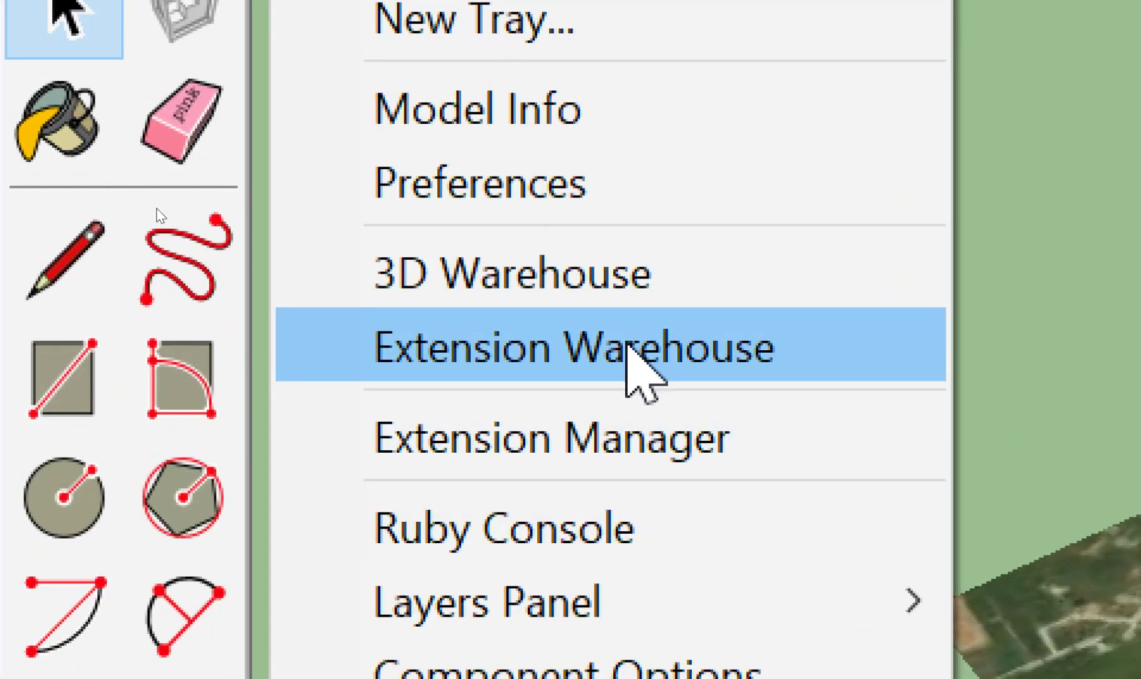
{"action": "left_click", "coordinate": [624, 356]}
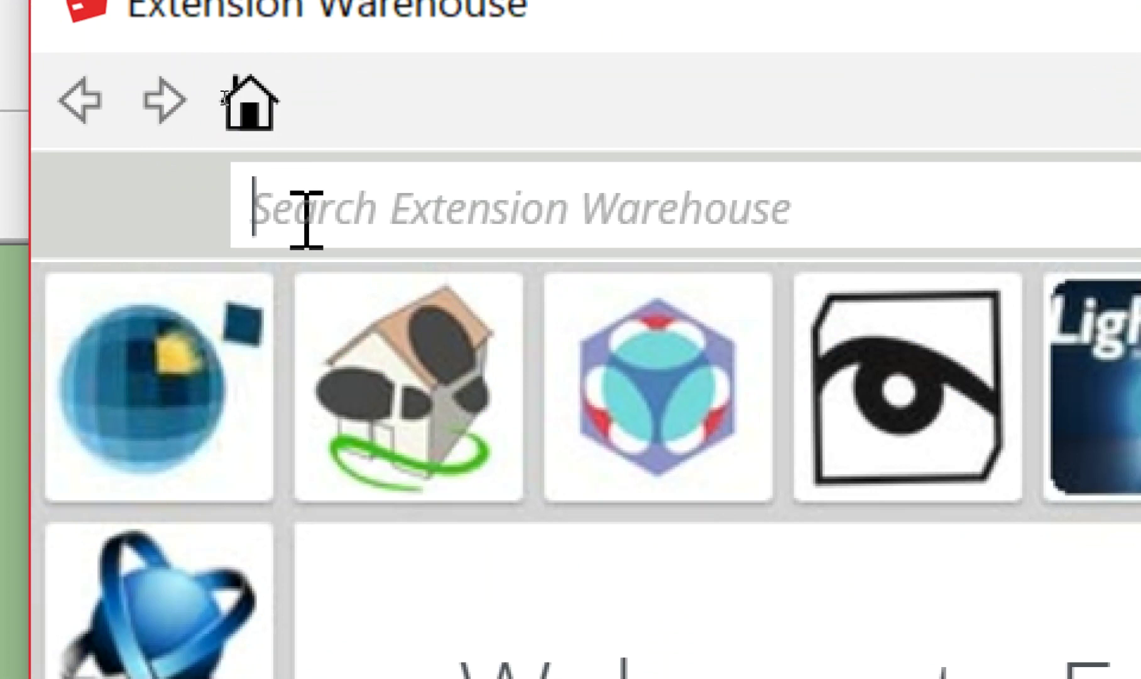
{"action": "type", "text": "prp"}
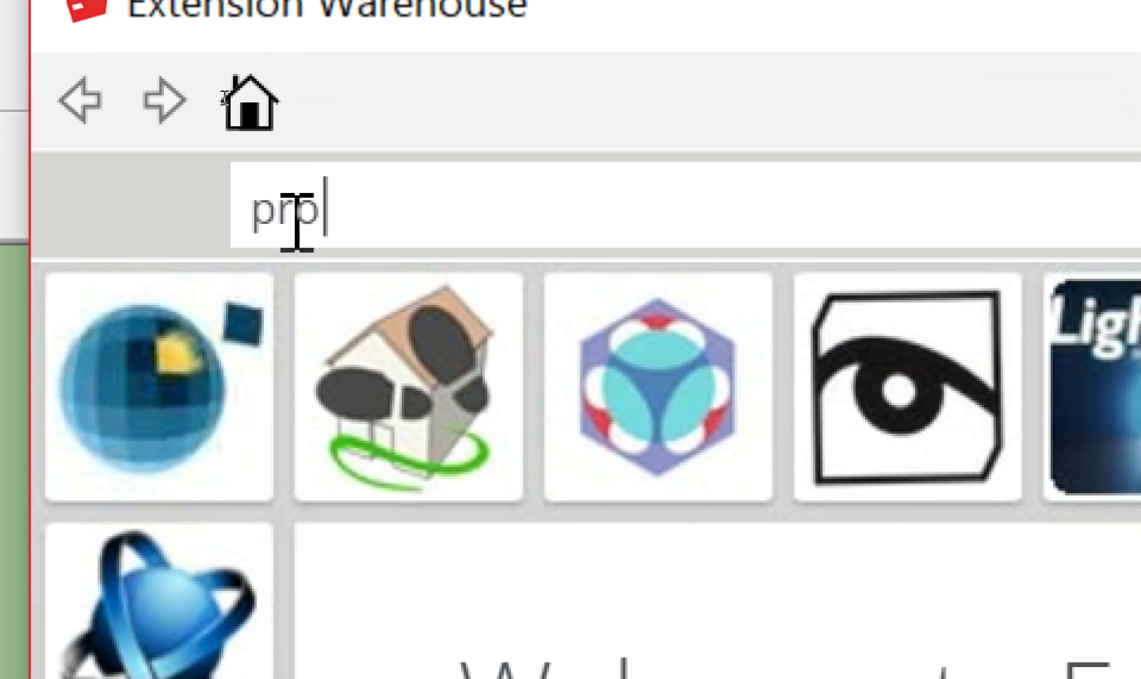
{"action": "type", "text": "file"}
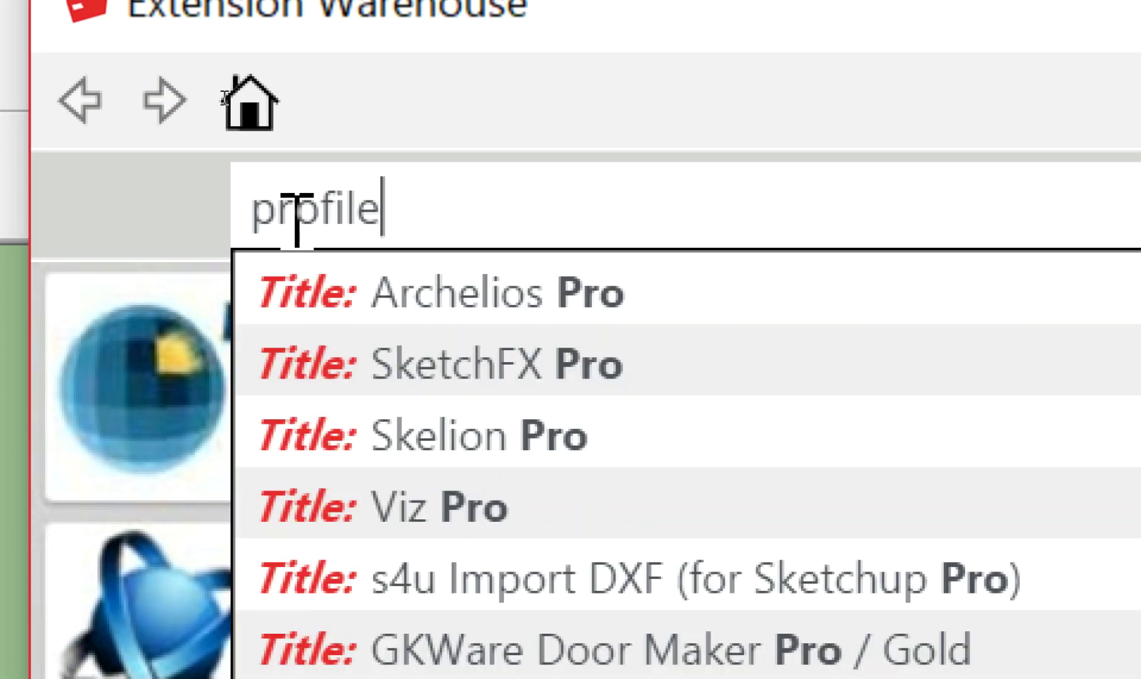
{"action": "type", "text": " bui"}
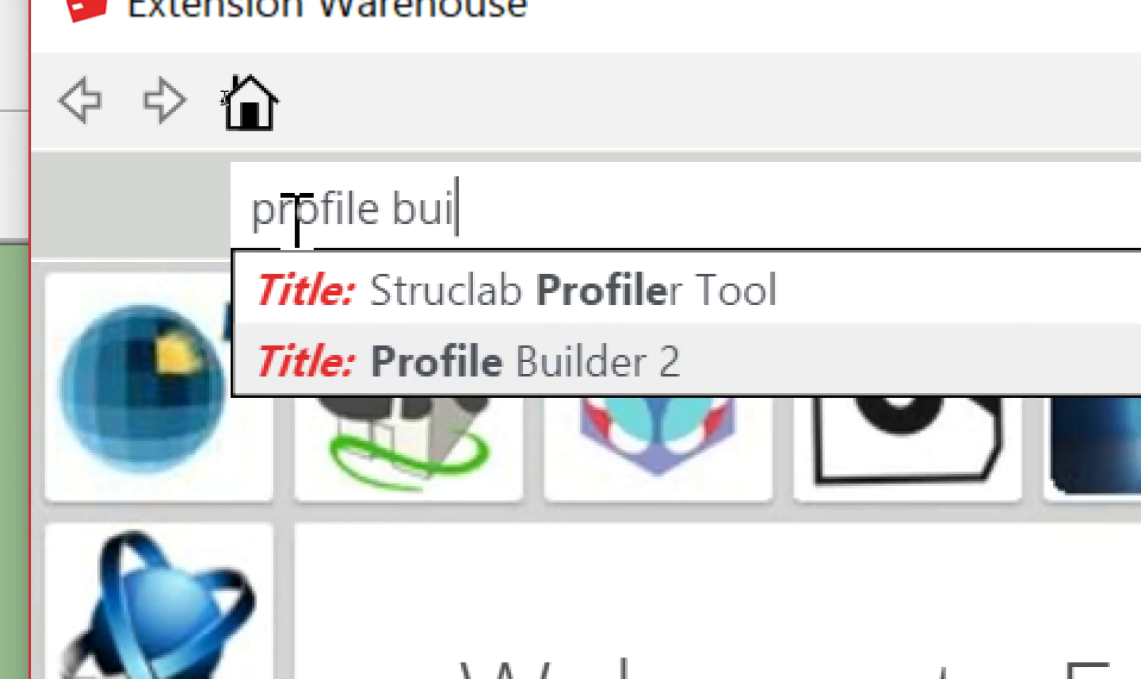
{"action": "type", "text": "lder"}
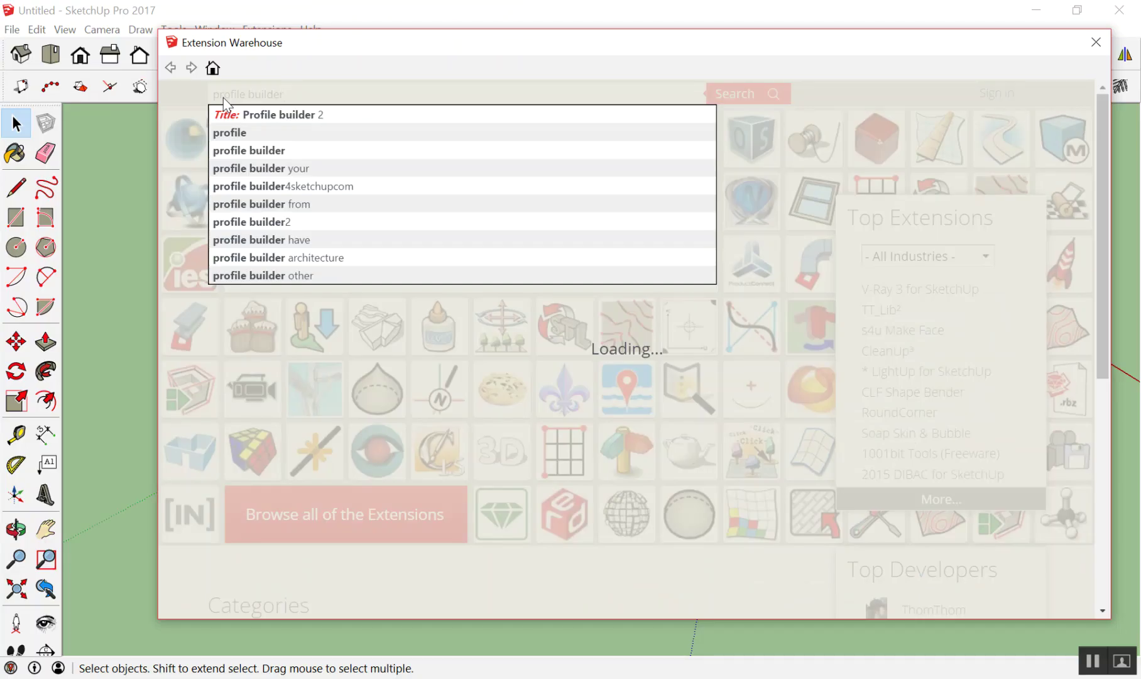
{"action": "key", "text": "Return"}
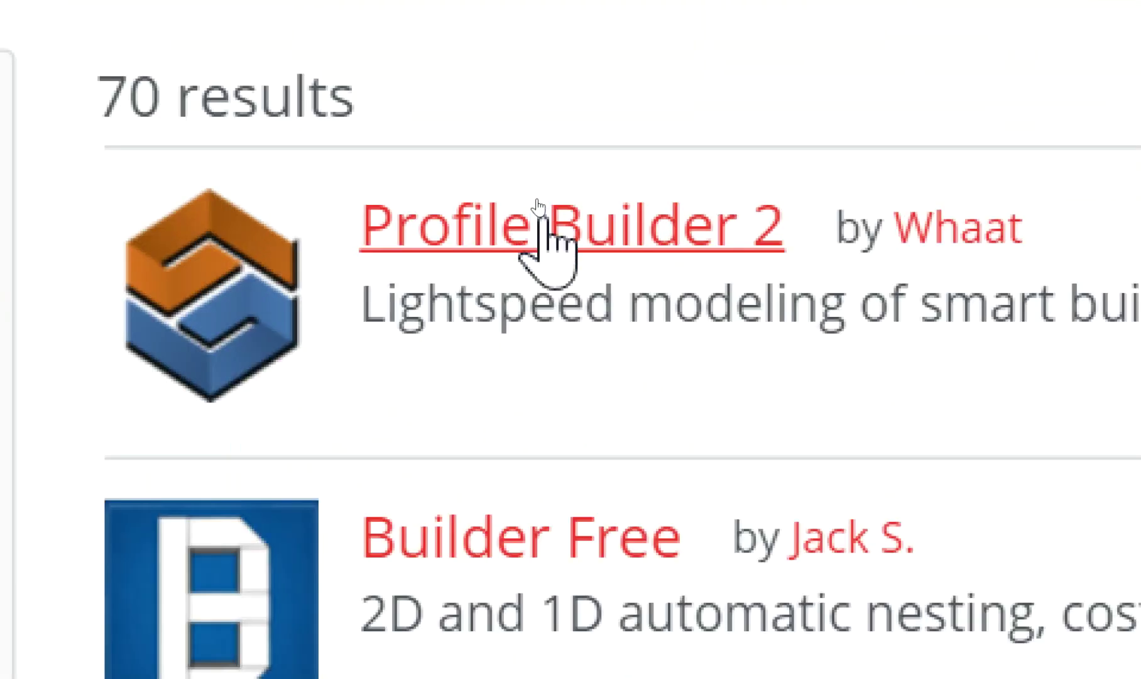
{"action": "left_click", "coordinate": [539, 211]}
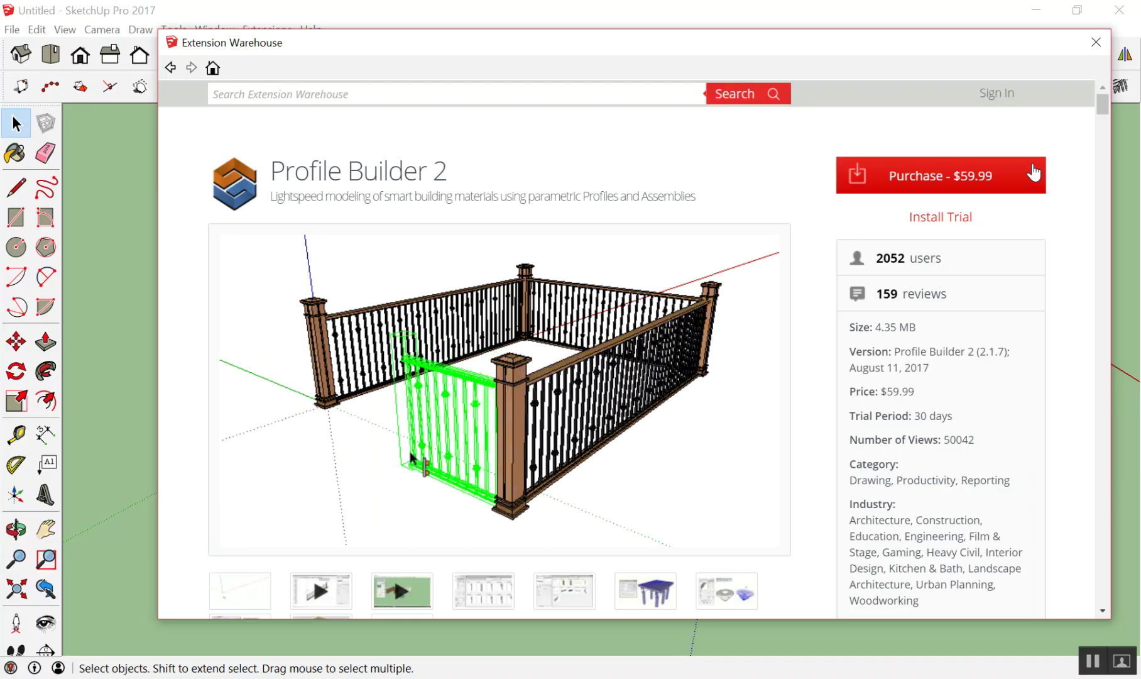
{"action": "left_click", "coordinate": [1095, 42]}
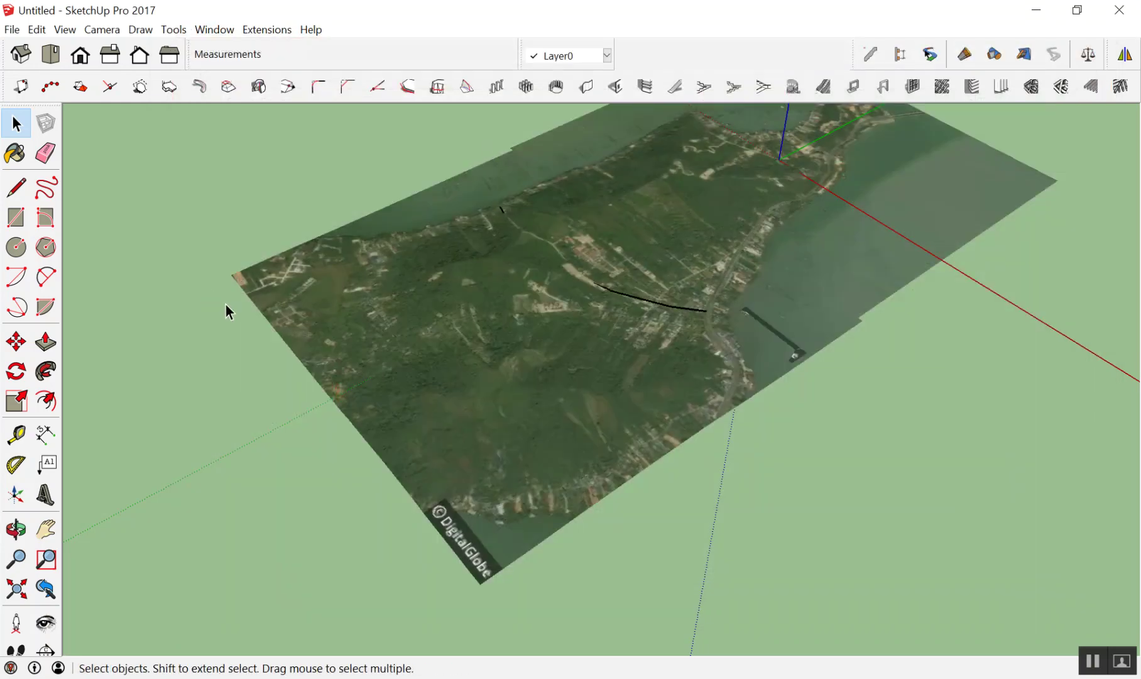
{"action": "middle_click_drag", "start_coordinate": [363, 338], "coordinate": [436, 265]}
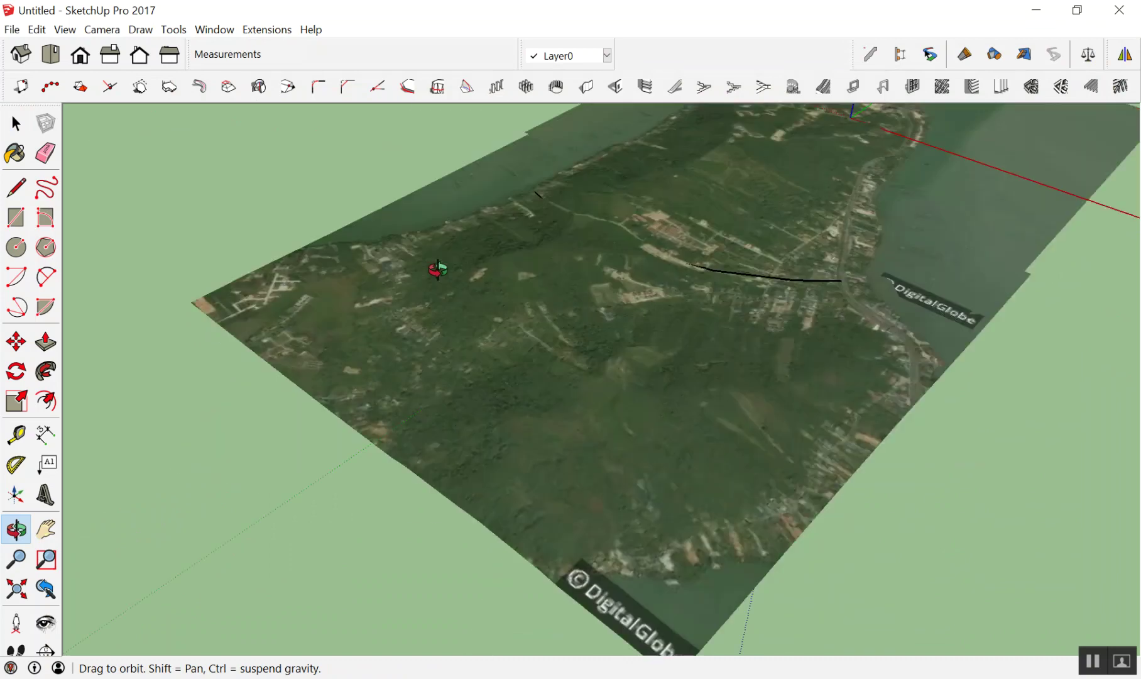
{"action": "scroll", "coordinate": [651, 257], "scroll_direction": "up", "scroll_amount": 5}
{"action": "scroll", "coordinate": [624, 382], "scroll_direction": "down", "scroll_amount": 5}
{"action": "middle_click_drag", "start_coordinate": [624, 382], "coordinate": [874, 263]}
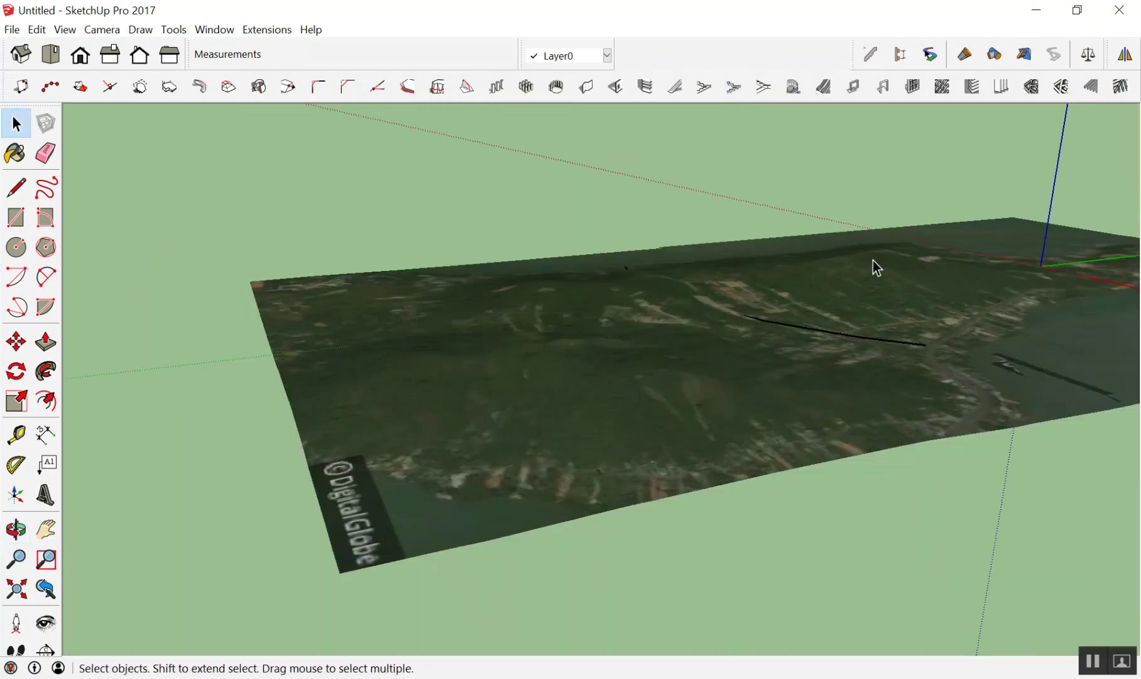
{"action": "scroll", "coordinate": [801, 197], "scroll_direction": "down", "scroll_amount": 2}
{"action": "middle_click_drag", "start_coordinate": [803, 199], "coordinate": [843, 554]}
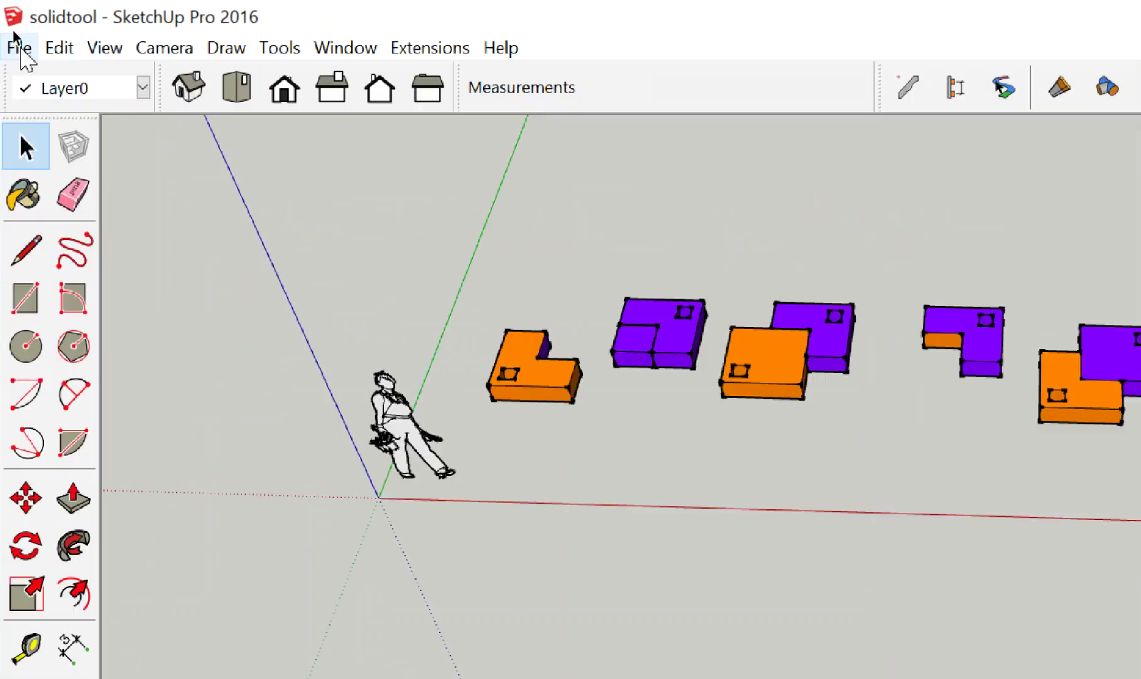
Open the pipe file from the Work Shop folder without saving solidtool
{"action": "left_click", "coordinate": [13, 30]}
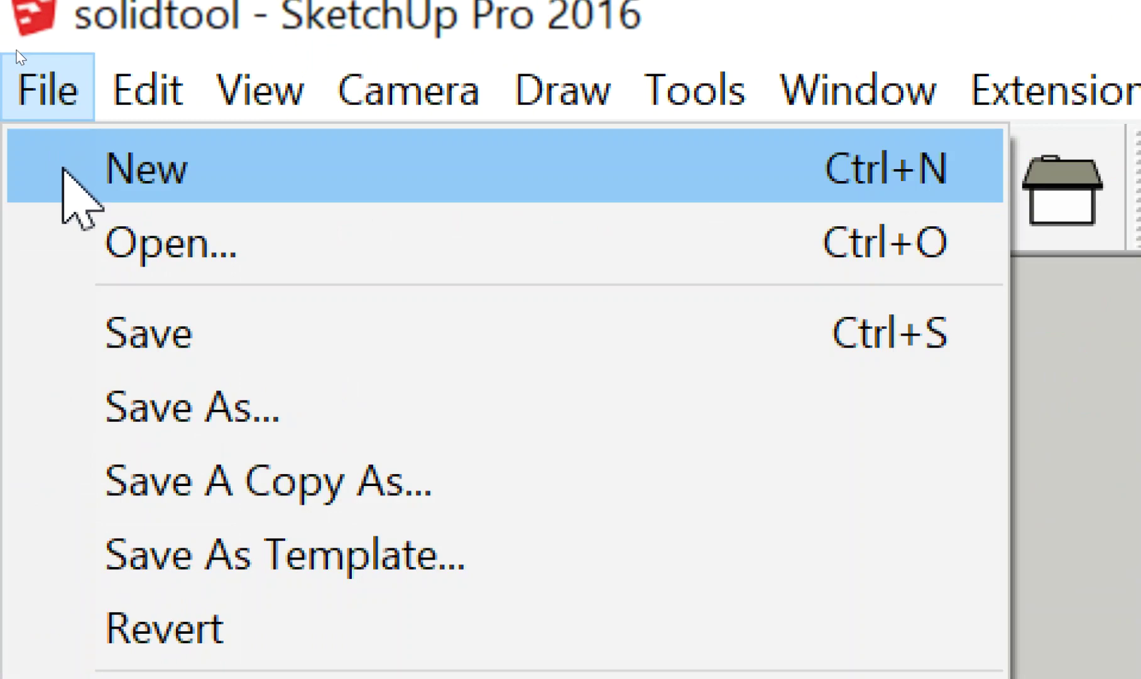
{"action": "left_click", "coordinate": [85, 252]}
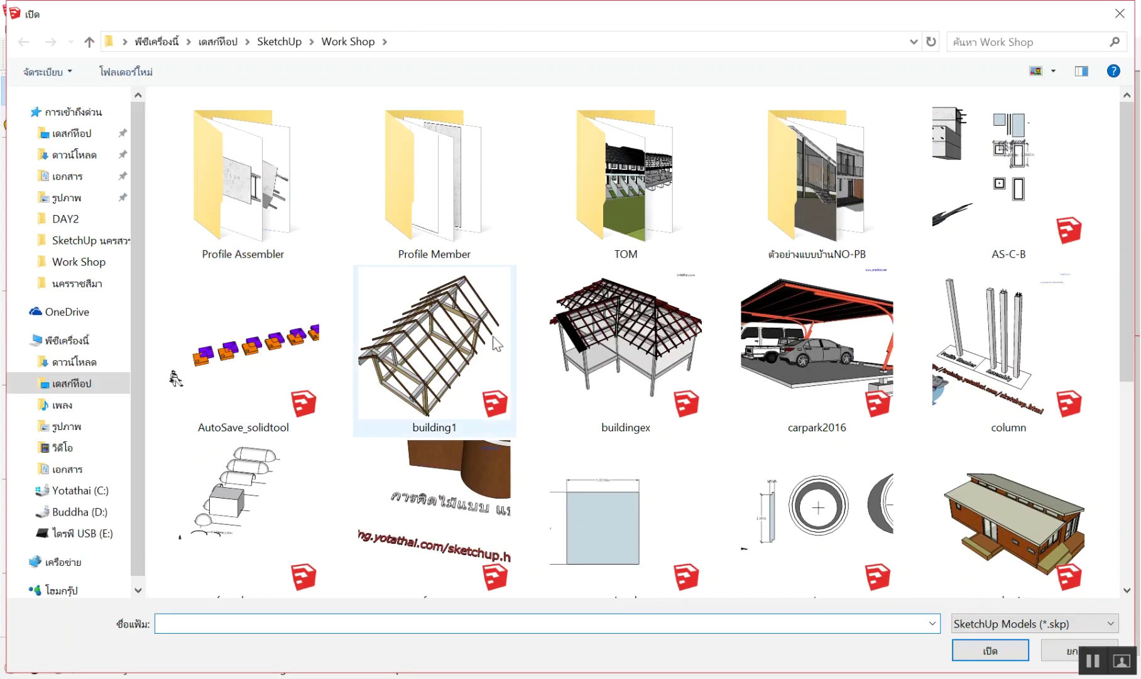
{"action": "scroll", "coordinate": [594, 357], "scroll_direction": "down", "scroll_amount": 1}
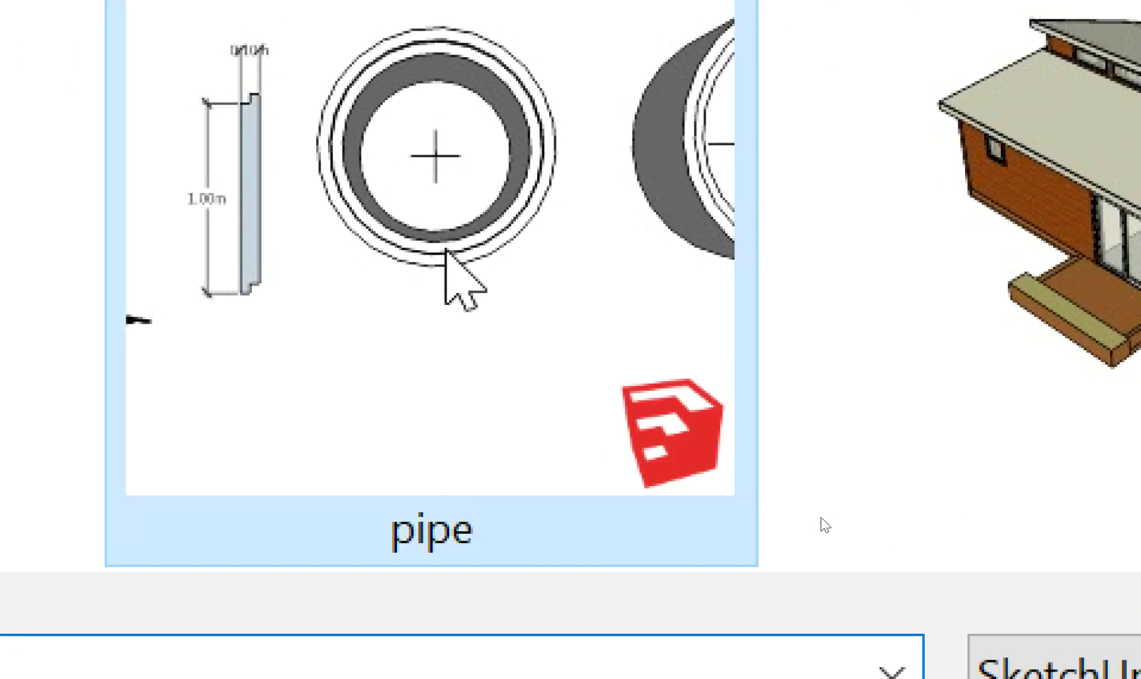
{"action": "double_click", "coordinate": [457, 276]}
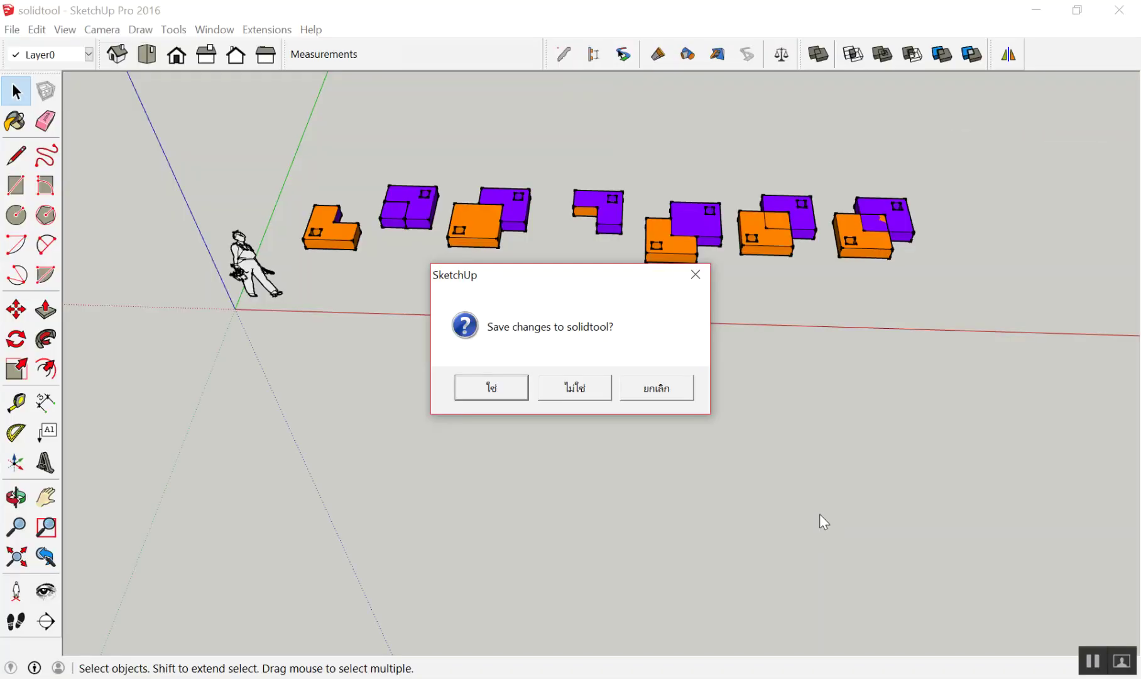
{"action": "left_click", "coordinate": [581, 393]}
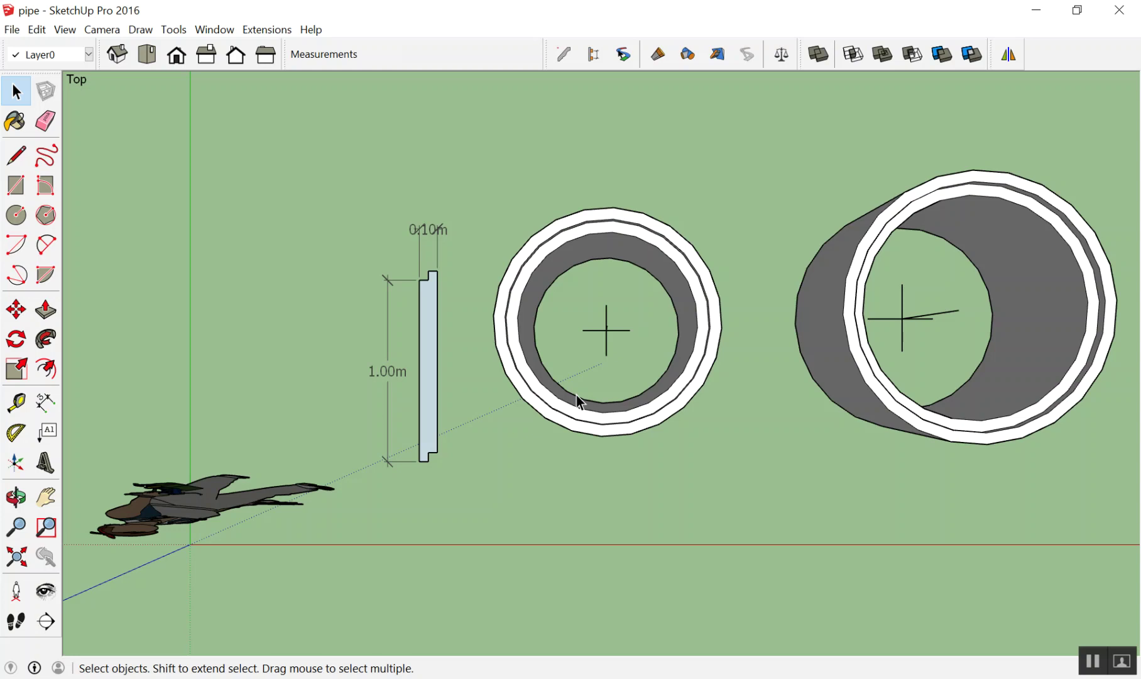
{"action": "scroll", "coordinate": [353, 401], "scroll_direction": "up", "scroll_amount": 1}
{"action": "scroll", "coordinate": [433, 433], "scroll_direction": "up", "scroll_amount": 2}
{"action": "scroll", "coordinate": [412, 459], "scroll_direction": "up", "scroll_amount": 1}
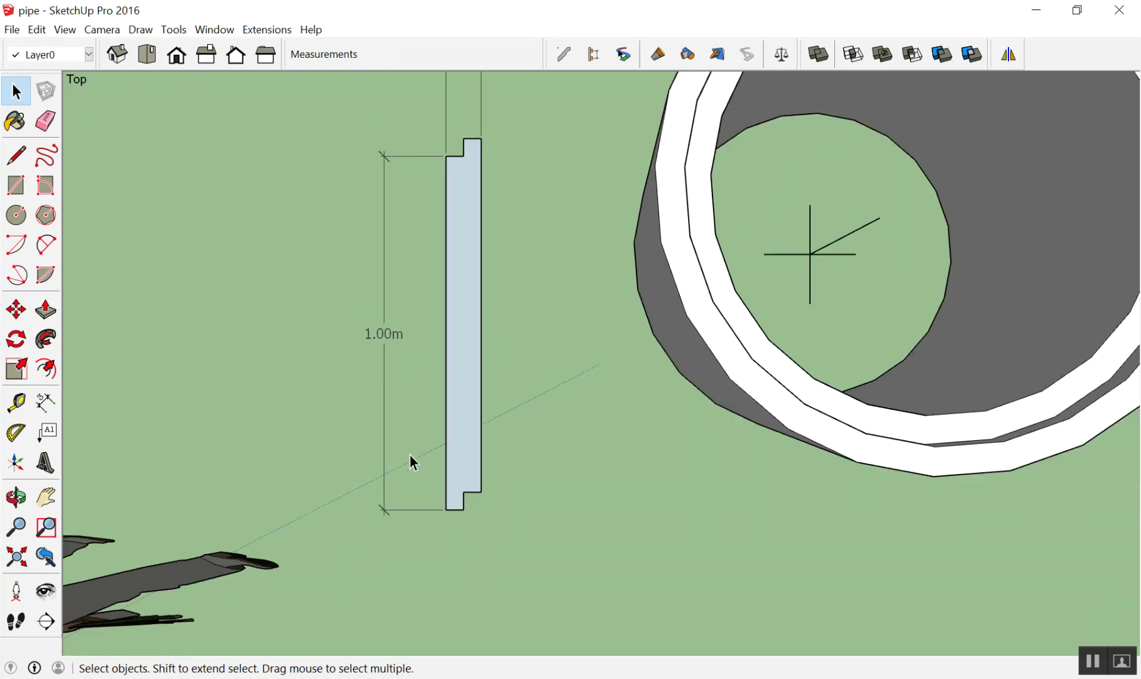
{"action": "scroll", "coordinate": [404, 375], "scroll_direction": "down", "scroll_amount": 4}
{"action": "scroll", "coordinate": [404, 374], "scroll_direction": "up", "scroll_amount": 2}
{"action": "scroll", "coordinate": [399, 428], "scroll_direction": "up", "scroll_amount": 1}
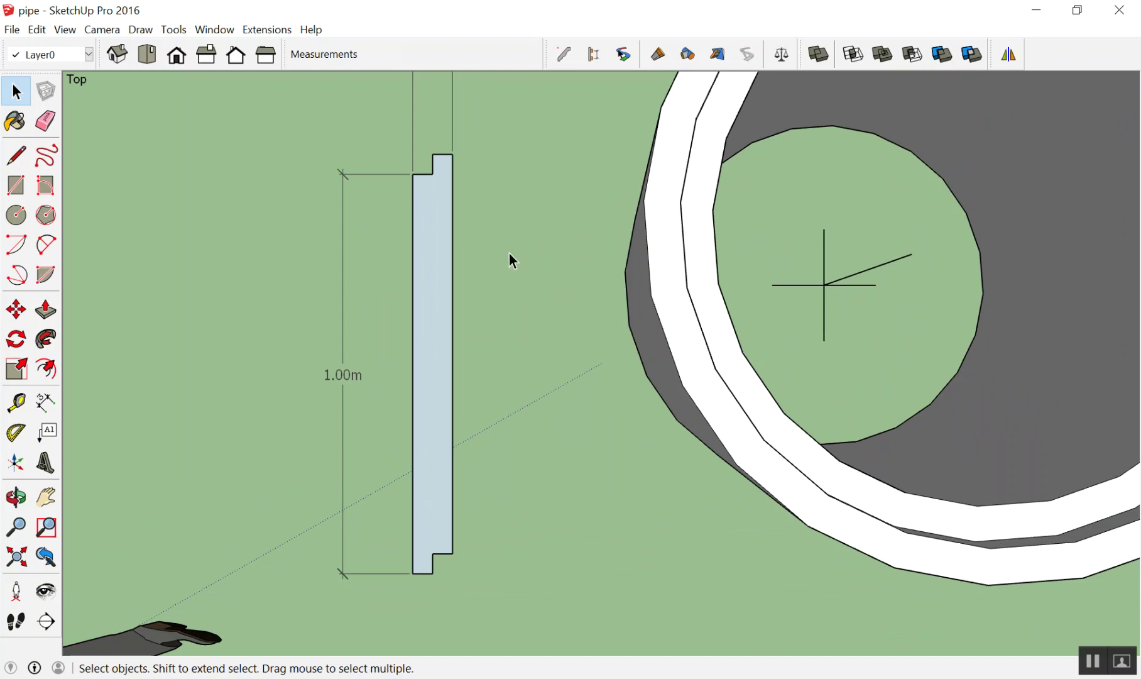
{"action": "scroll", "coordinate": [508, 253], "scroll_direction": "up", "scroll_amount": 1}
{"action": "scroll", "coordinate": [428, 162], "scroll_direction": "down", "scroll_amount": 3}
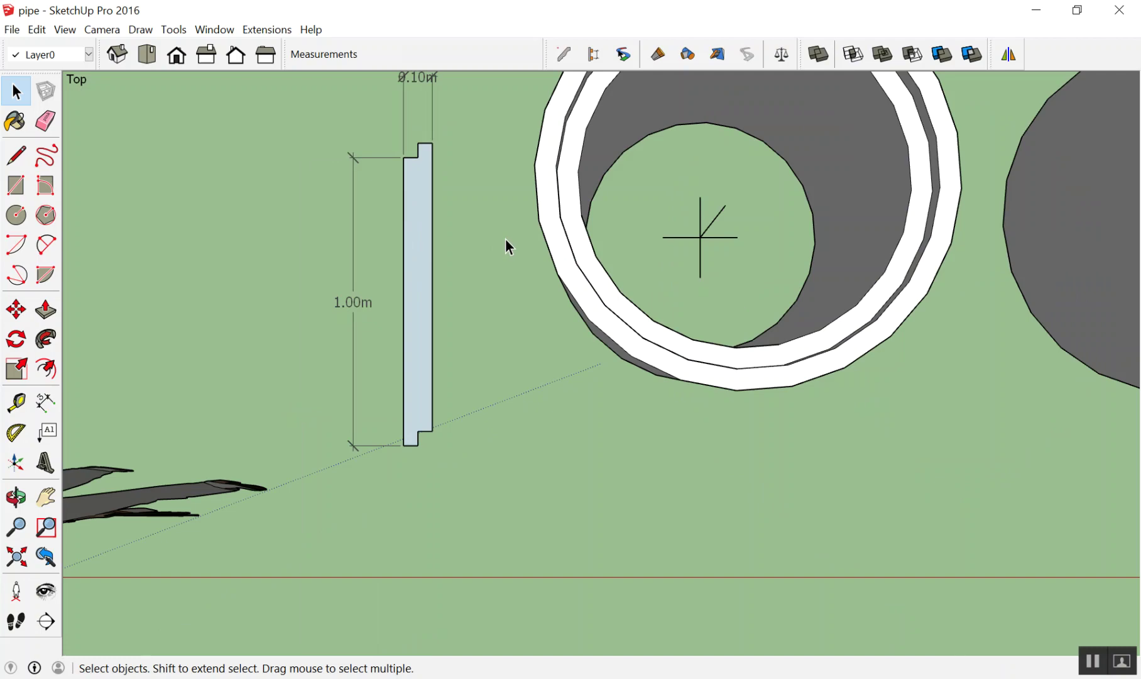
{"action": "scroll", "coordinate": [501, 201], "scroll_direction": "up", "scroll_amount": 1}
{"action": "scroll", "coordinate": [377, 207], "scroll_direction": "up", "scroll_amount": 2}
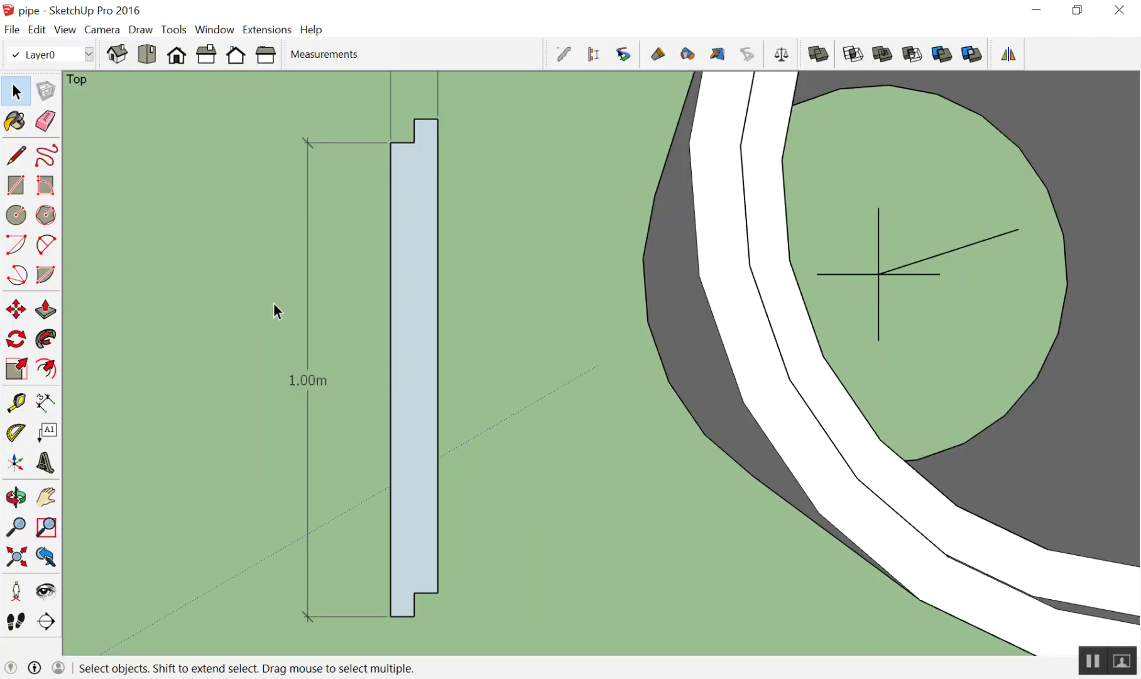
{"action": "scroll", "coordinate": [613, 300], "scroll_direction": "down", "scroll_amount": 3}
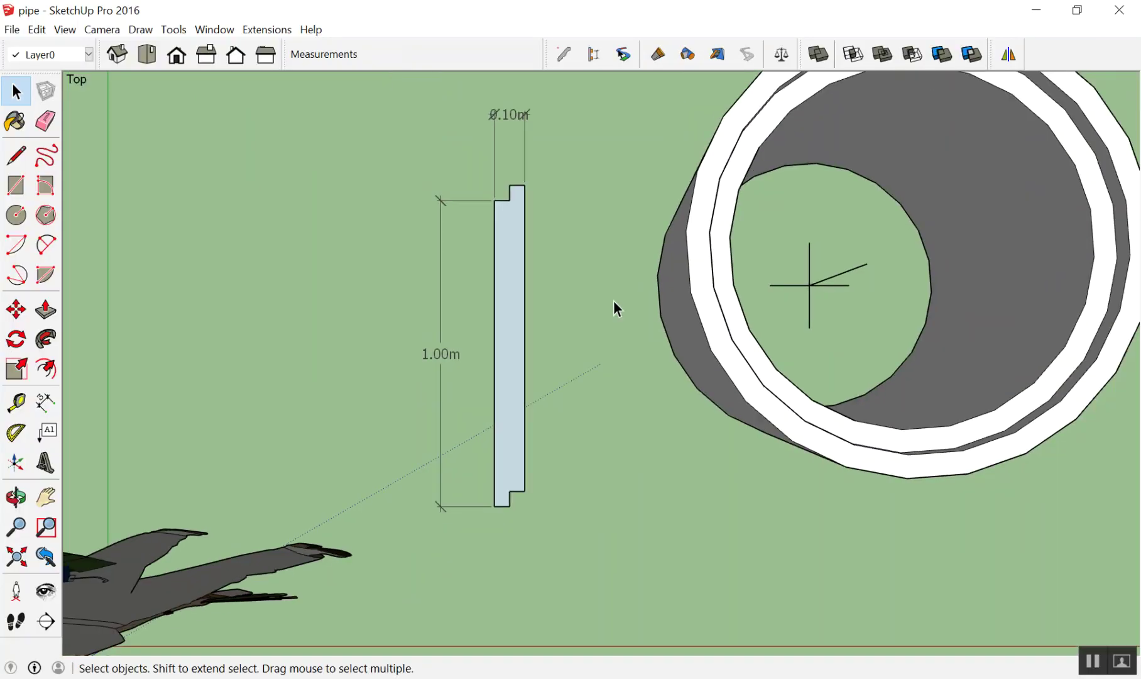
{"action": "scroll", "coordinate": [880, 318], "scroll_direction": "down", "scroll_amount": 2}
{"action": "scroll", "coordinate": [874, 241], "scroll_direction": "up", "scroll_amount": 2}
{"action": "scroll", "coordinate": [796, 223], "scroll_direction": "up", "scroll_amount": 2}
{"action": "scroll", "coordinate": [794, 217], "scroll_direction": "down", "scroll_amount": 2}
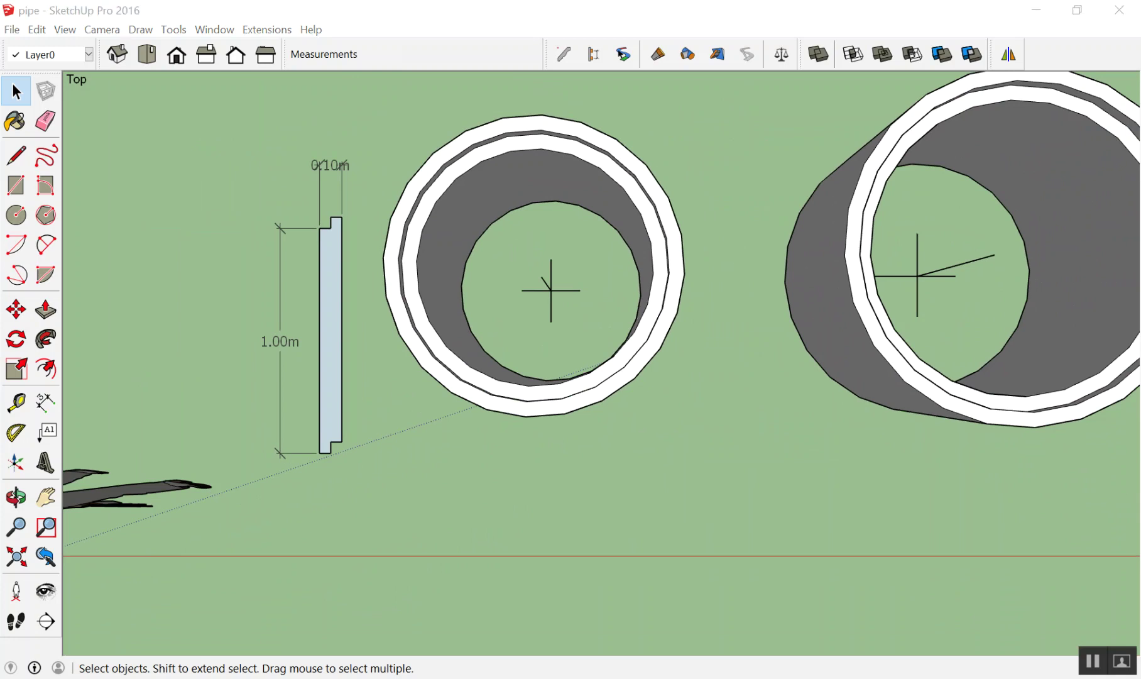
{"action": "scroll", "coordinate": [390, 311], "scroll_direction": "down", "scroll_amount": 2}
{"action": "scroll", "coordinate": [365, 300], "scroll_direction": "up", "scroll_amount": 2}
{"action": "scroll", "coordinate": [451, 349], "scroll_direction": "up", "scroll_amount": 2}
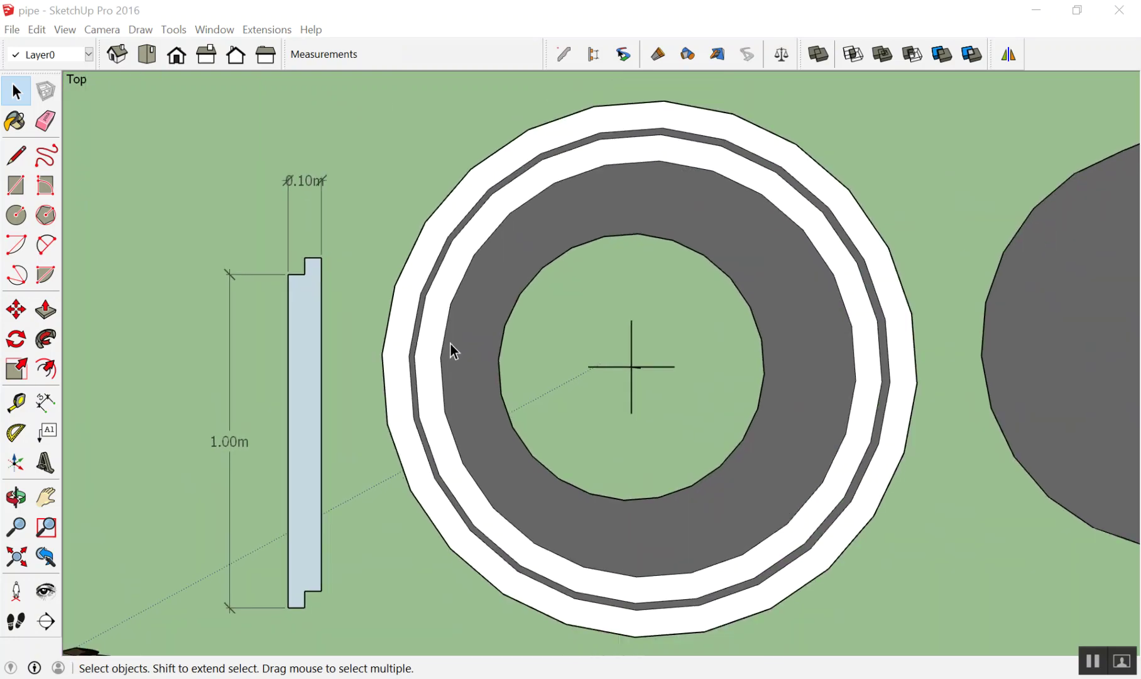
{"action": "scroll", "coordinate": [418, 461], "scroll_direction": "down", "scroll_amount": 3}
{"action": "scroll", "coordinate": [386, 508], "scroll_direction": "up", "scroll_amount": 3}
{"action": "scroll", "coordinate": [386, 508], "scroll_direction": "down", "scroll_amount": 1}
{"action": "scroll", "coordinate": [385, 296], "scroll_direction": "down", "scroll_amount": 2}
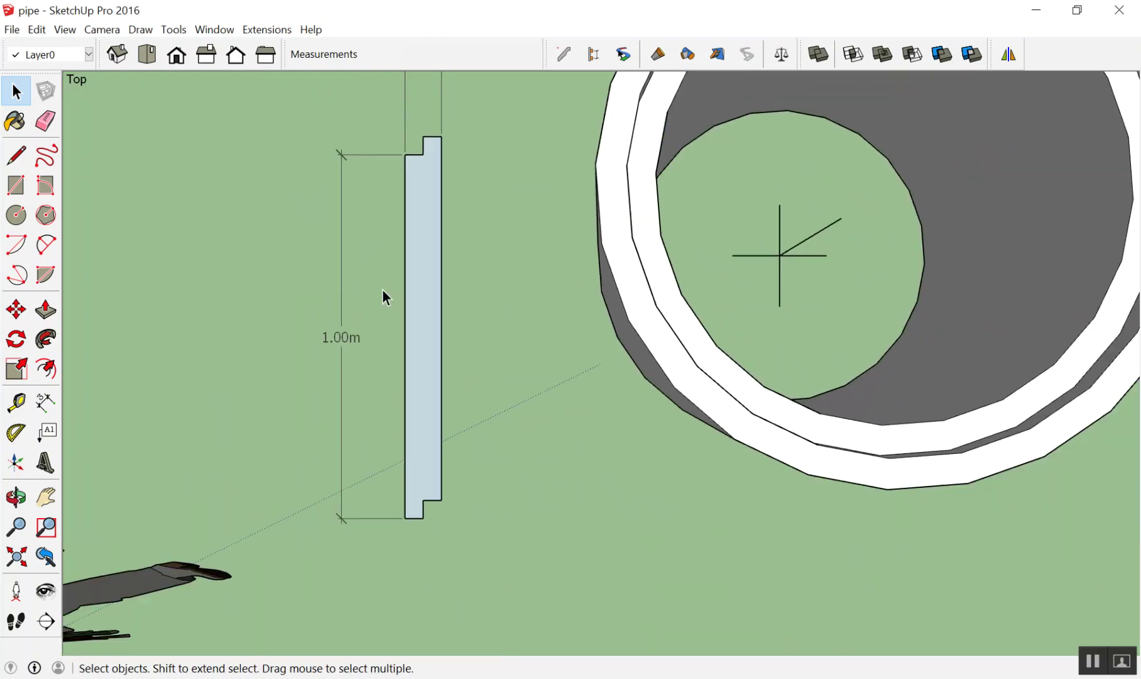
{"action": "scroll", "coordinate": [438, 303], "scroll_direction": "down", "scroll_amount": 2}
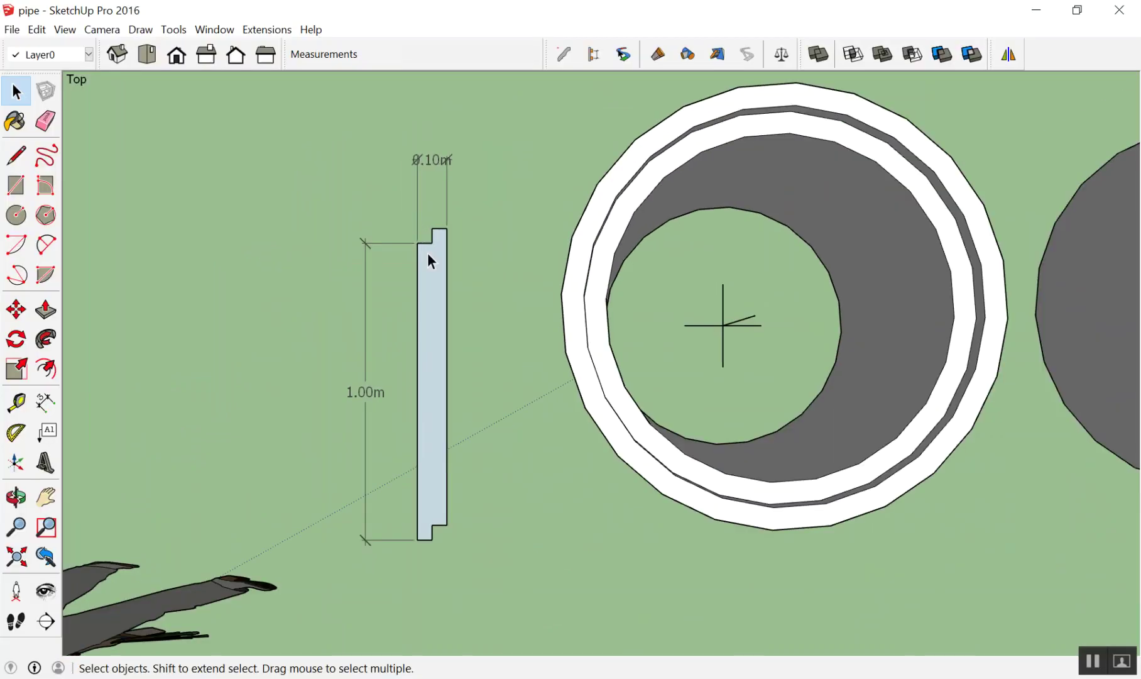
{"action": "scroll", "coordinate": [429, 250], "scroll_direction": "up", "scroll_amount": 3}
{"action": "scroll", "coordinate": [430, 242], "scroll_direction": "down", "scroll_amount": 2}
{"action": "scroll", "coordinate": [431, 242], "scroll_direction": "down", "scroll_amount": 2}
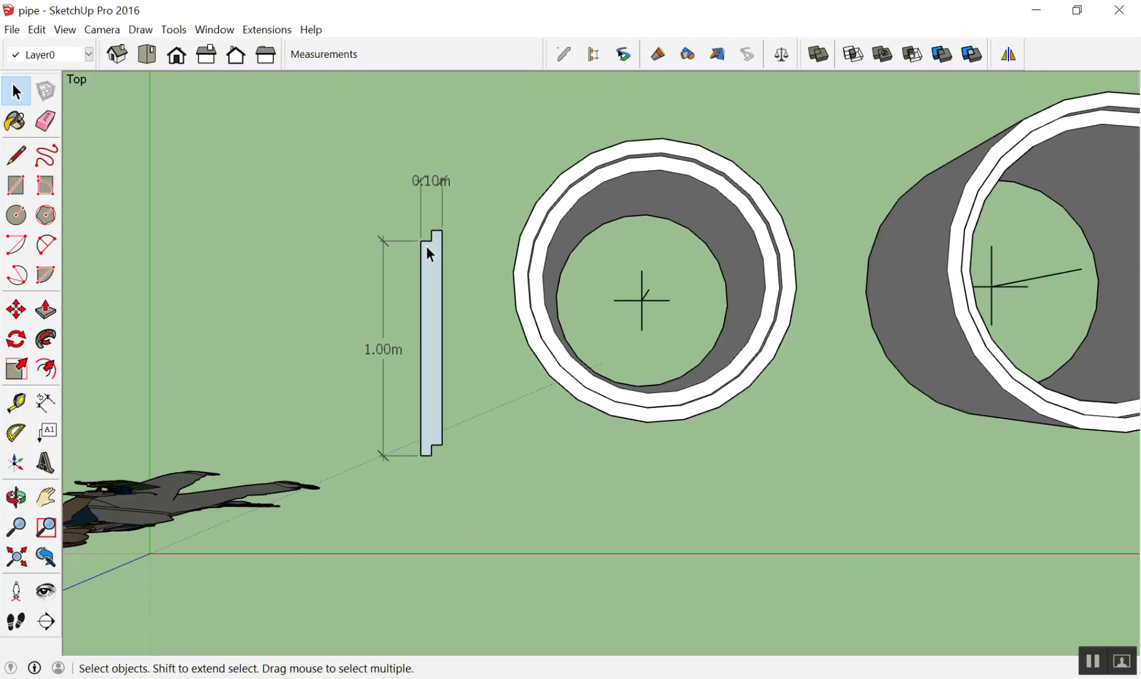
{"action": "scroll", "coordinate": [412, 246], "scroll_direction": "up", "scroll_amount": 2}
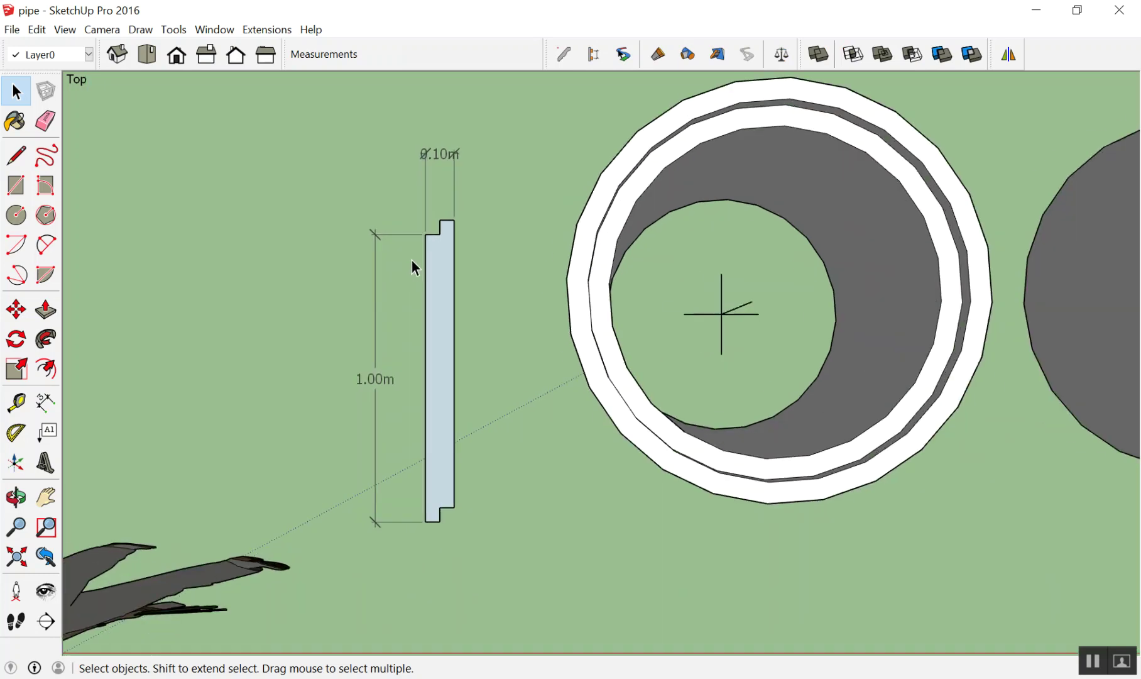
{"action": "scroll", "coordinate": [411, 259], "scroll_direction": "down", "scroll_amount": 1}
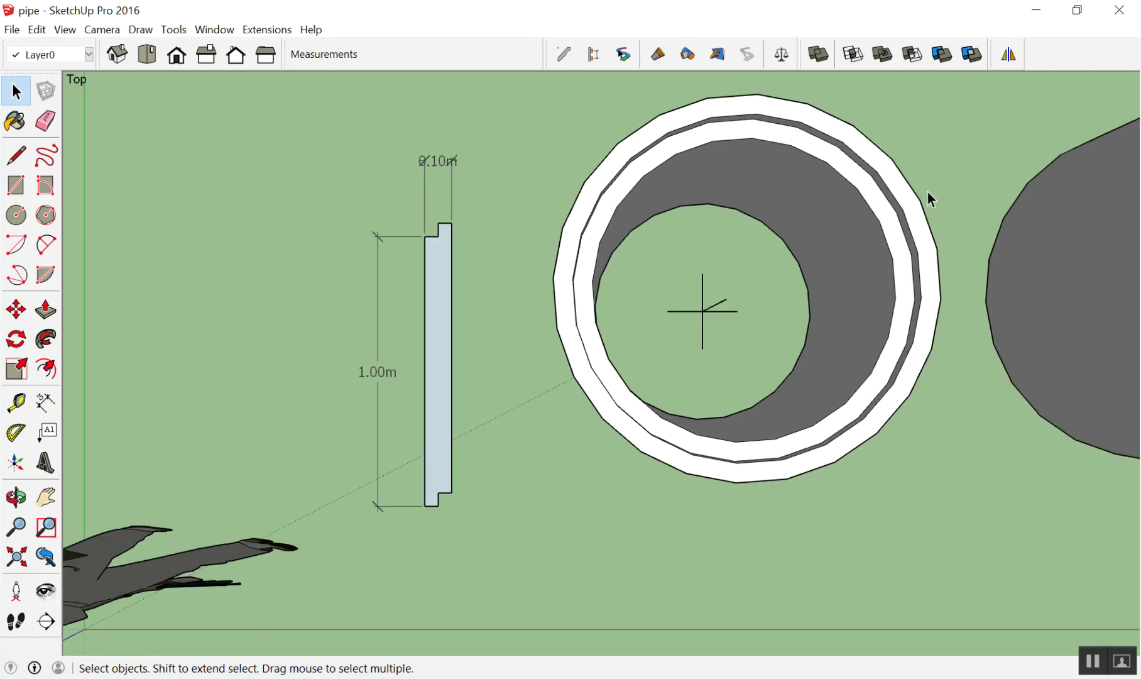
{"action": "scroll", "coordinate": [786, 232], "scroll_direction": "down", "scroll_amount": 1}
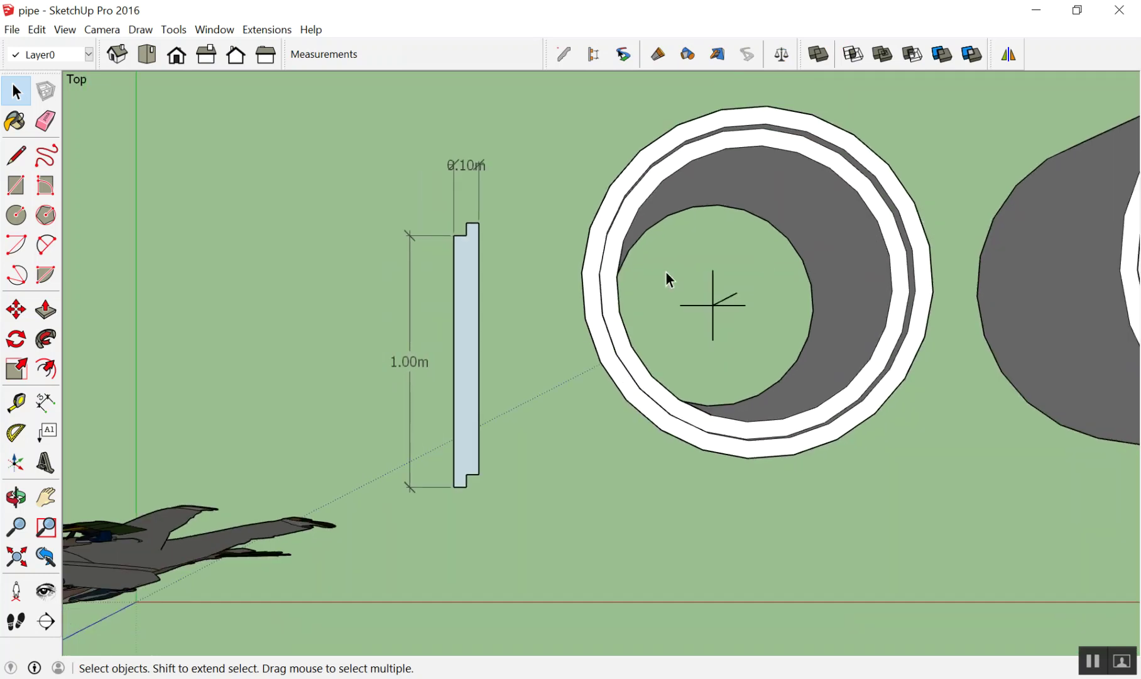
{"action": "scroll", "coordinate": [553, 264], "scroll_direction": "up", "scroll_amount": 2}
{"action": "scroll", "coordinate": [440, 219], "scroll_direction": "up", "scroll_amount": 2}
{"action": "scroll", "coordinate": [433, 220], "scroll_direction": "up", "scroll_amount": 1}
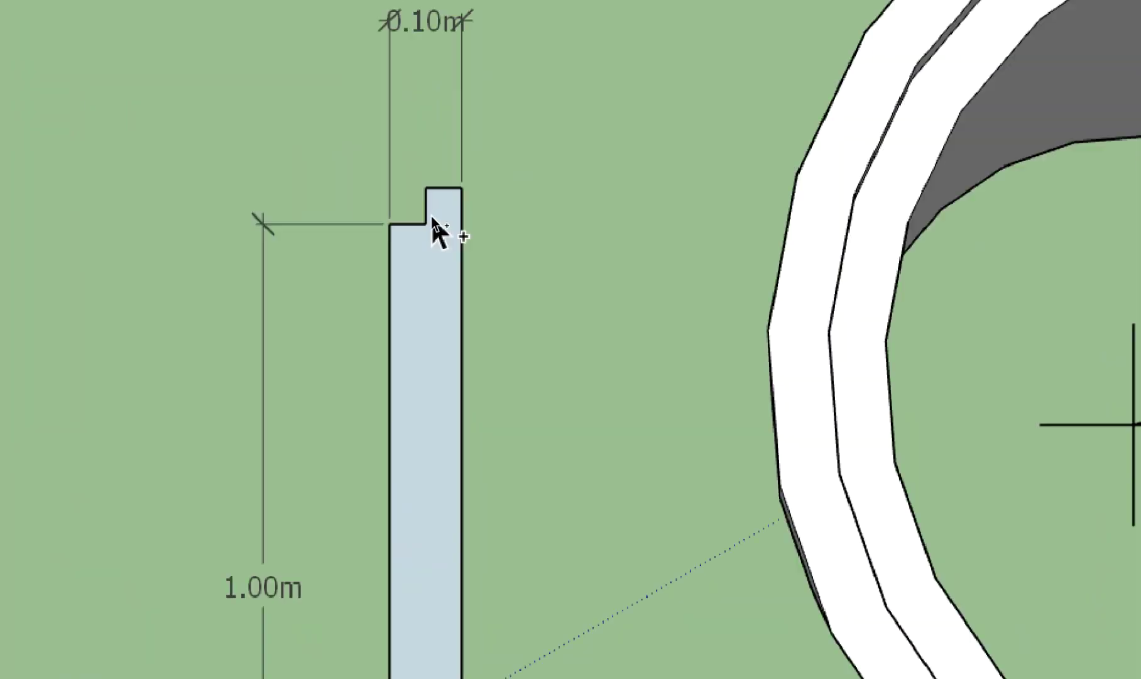
{"action": "scroll", "coordinate": [434, 226], "scroll_direction": "down", "scroll_amount": 3}
{"action": "scroll", "coordinate": [431, 251], "scroll_direction": "up", "scroll_amount": 2}
{"action": "scroll", "coordinate": [424, 377], "scroll_direction": "down", "scroll_amount": 1}
{"action": "scroll", "coordinate": [428, 408], "scroll_direction": "down", "scroll_amount": 2}
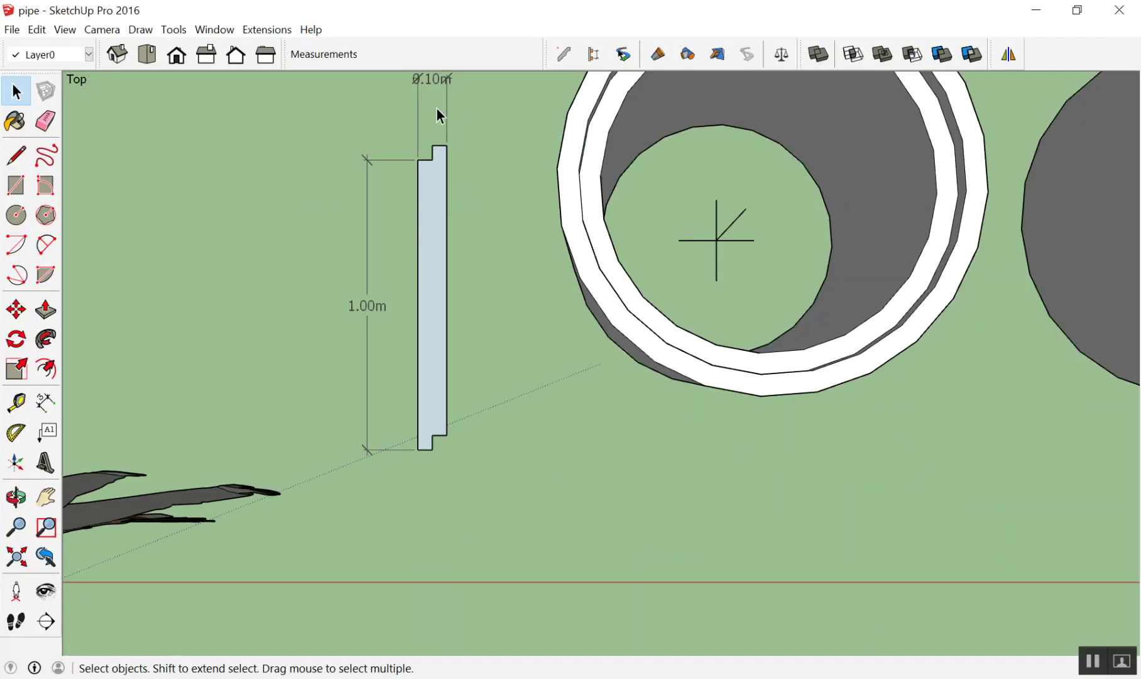
Draw a 0.1 m by 1 m rectangle (.1,1) beside the stepped profile
{"action": "scroll", "coordinate": [427, 145], "scroll_direction": "down", "scroll_amount": 2}
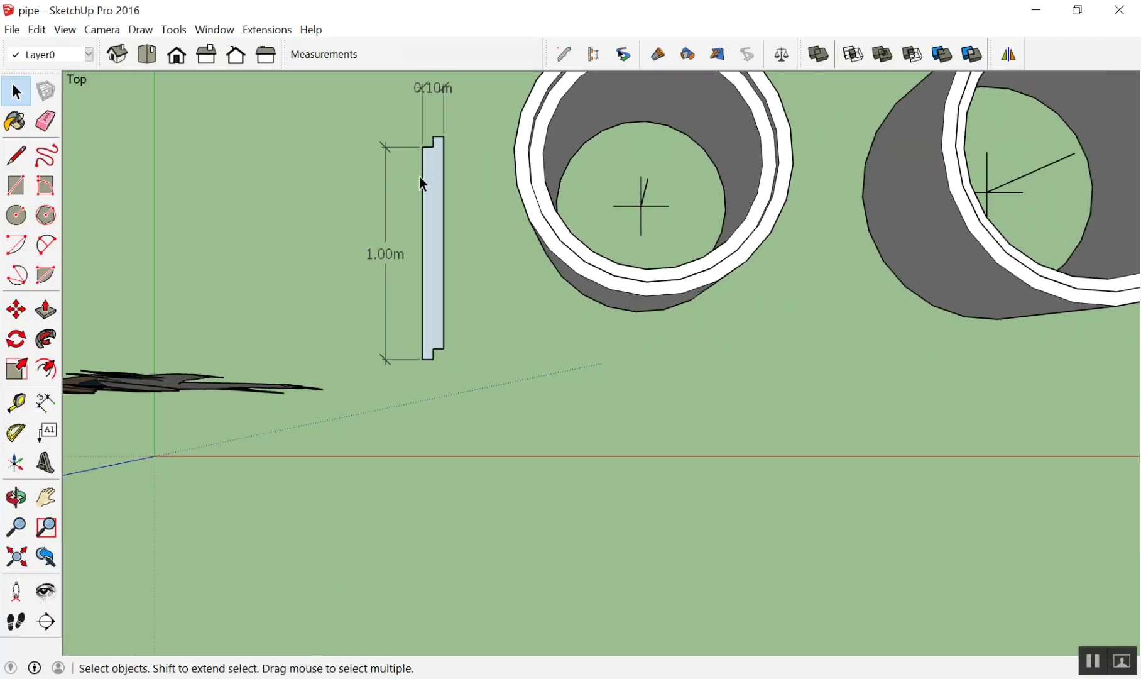
{"action": "scroll", "coordinate": [430, 126], "scroll_direction": "up", "scroll_amount": 1}
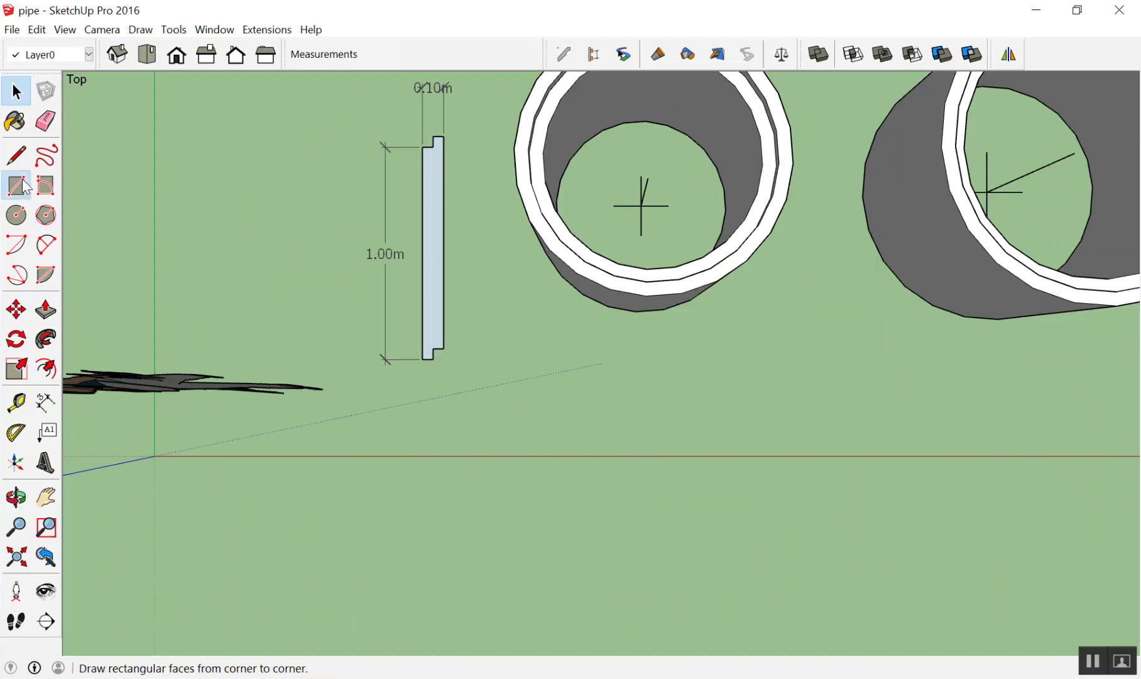
{"action": "left_click", "coordinate": [16, 185]}
{"action": "left_click", "coordinate": [462, 364]}
{"action": "left_click", "coordinate": [489, 292]}
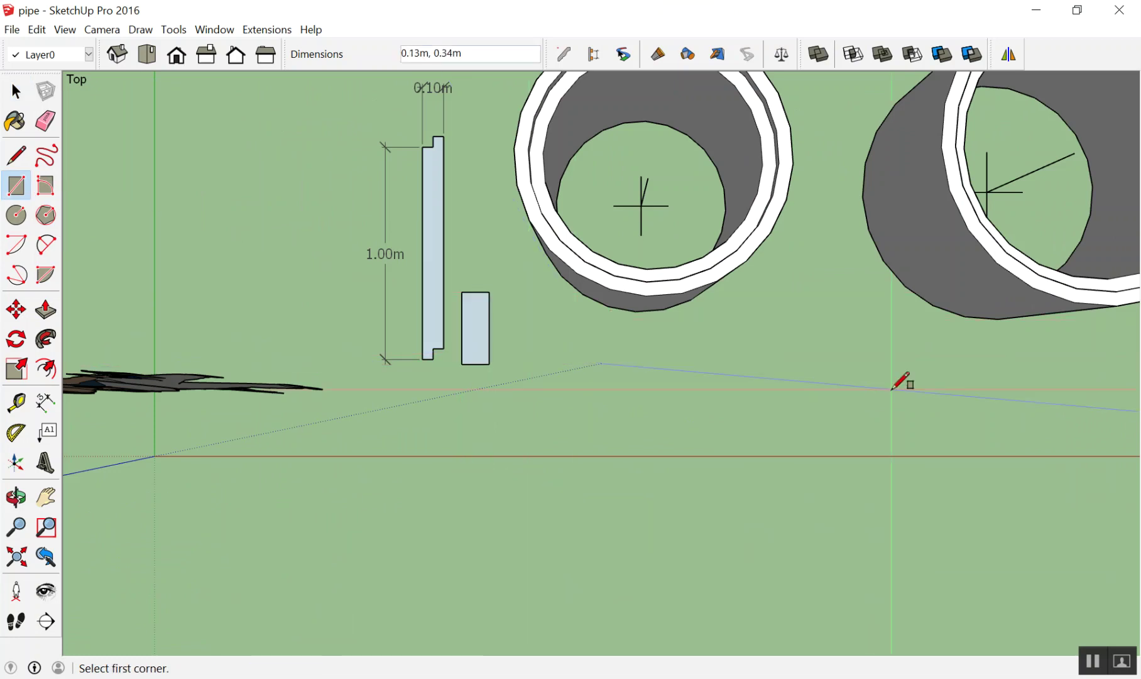
{"action": "type", "text": "."}
{"action": "type", "text": "1,1"}
{"action": "key", "text": "ctrl+z"}
{"action": "left_click", "coordinate": [464, 362]}
{"action": "left_click", "coordinate": [509, 300]}
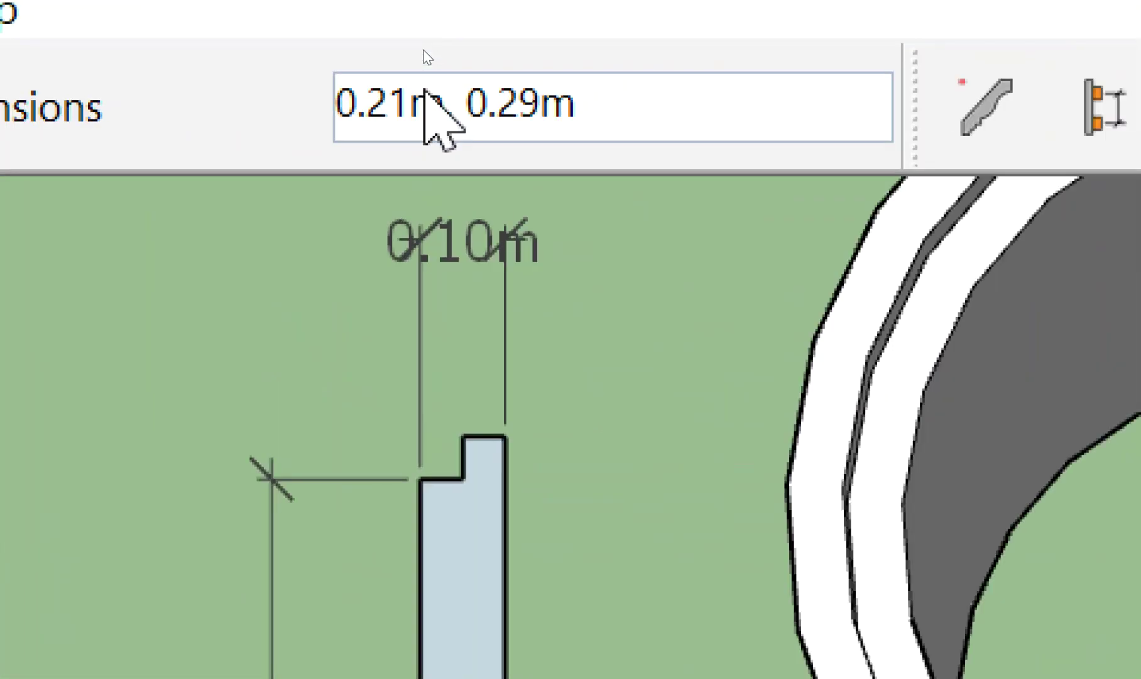
{"action": "type", "text": "."}
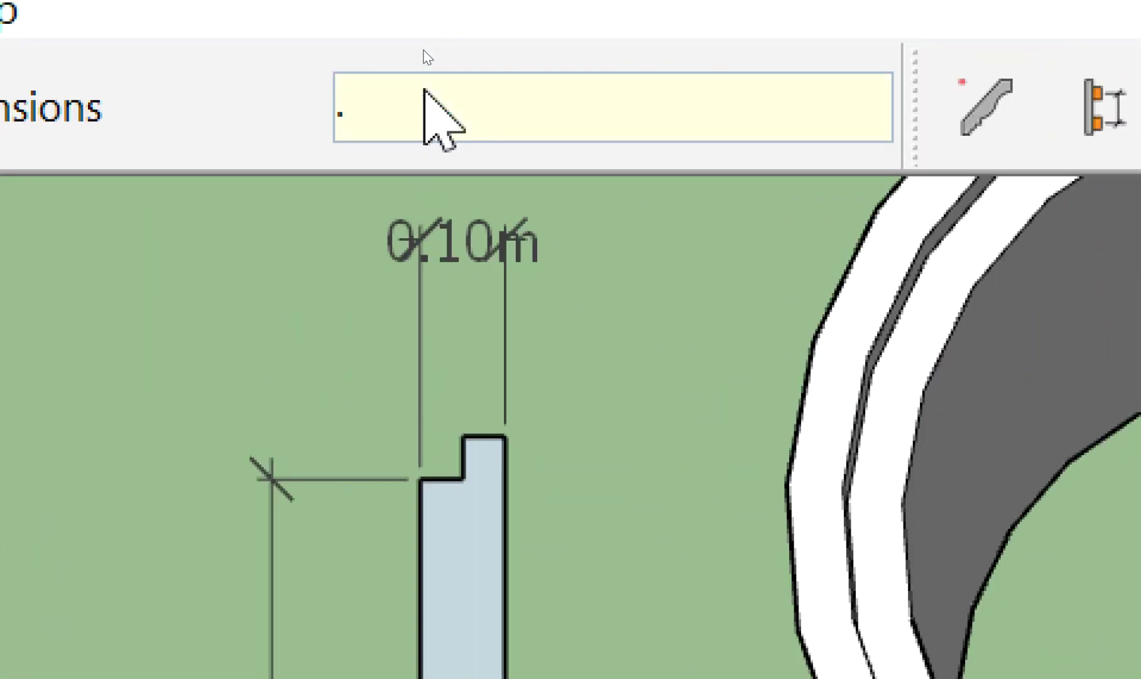
{"action": "type", "text": "1,1"}
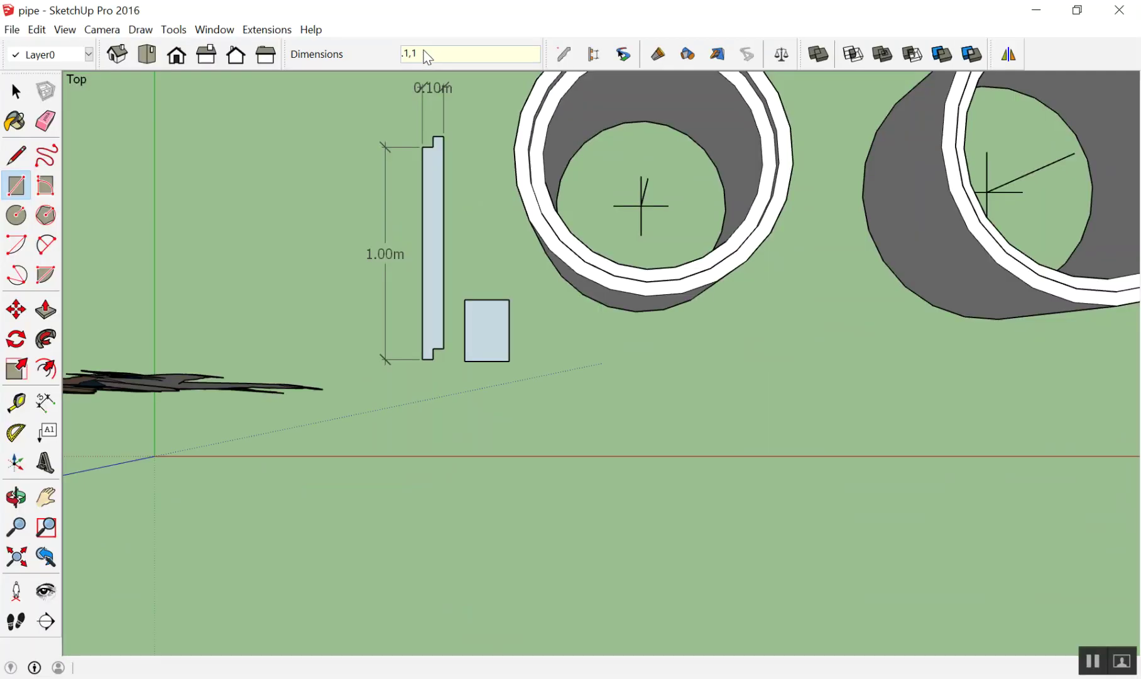
{"action": "key", "text": "Return"}
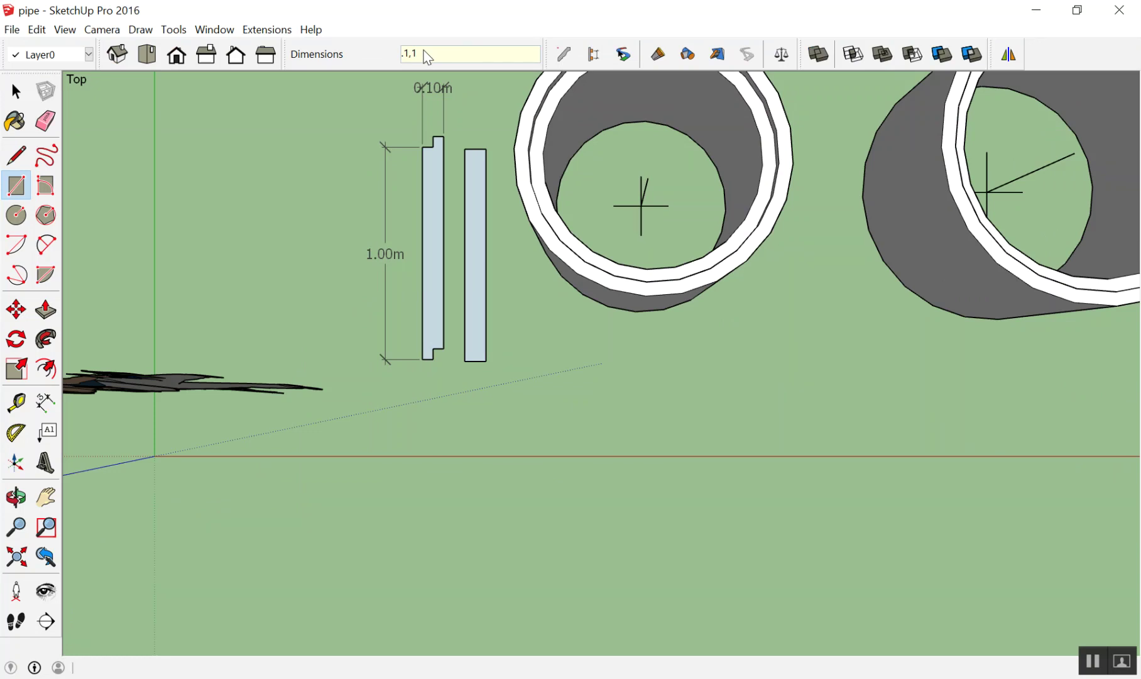
Draw a 5cm by 5cm square above the bar's top-right corner
{"action": "scroll", "coordinate": [497, 145], "scroll_direction": "up", "scroll_amount": 1}
{"action": "scroll", "coordinate": [450, 90], "scroll_direction": "up", "scroll_amount": 2}
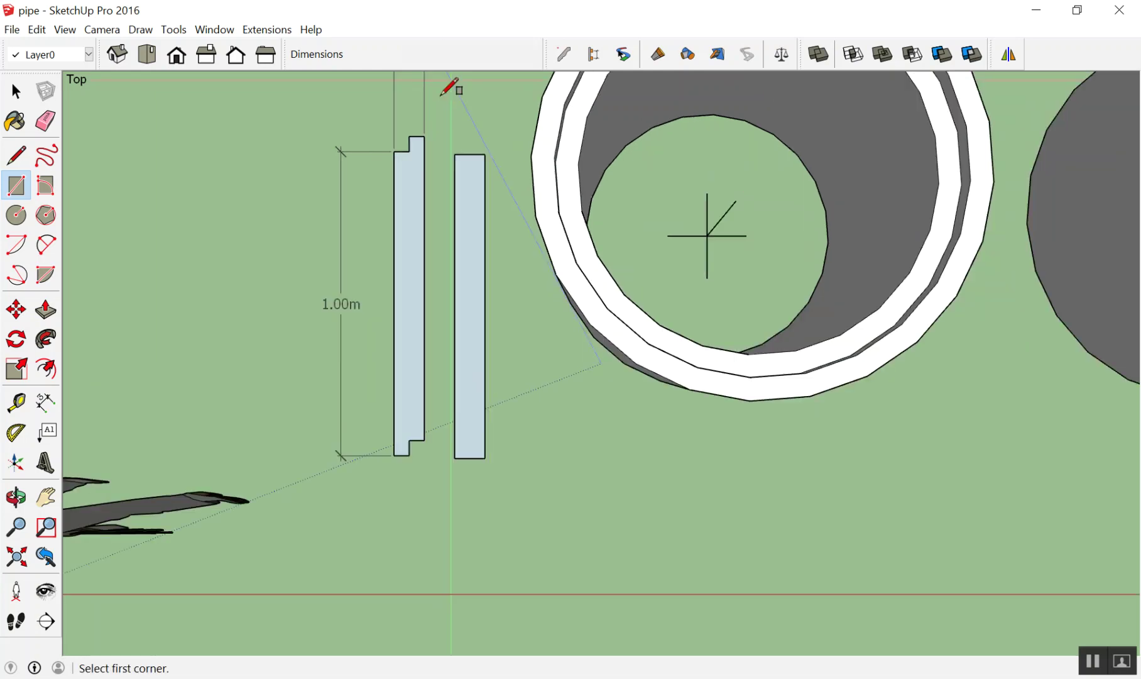
{"action": "scroll", "coordinate": [455, 127], "scroll_direction": "up", "scroll_amount": 2}
{"action": "scroll", "coordinate": [497, 351], "scroll_direction": "up", "scroll_amount": 2}
{"action": "scroll", "coordinate": [427, 198], "scroll_direction": "up", "scroll_amount": 1}
{"action": "scroll", "coordinate": [423, 148], "scroll_direction": "up", "scroll_amount": 5}
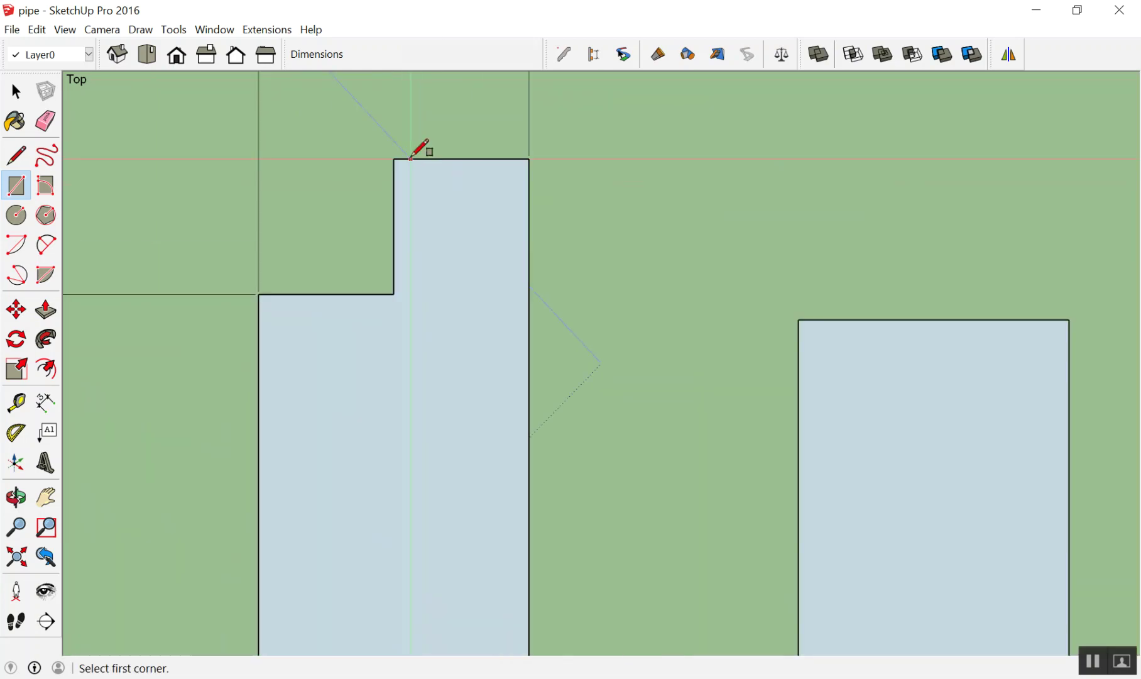
{"action": "scroll", "coordinate": [415, 170], "scroll_direction": "down", "scroll_amount": 1}
{"action": "scroll", "coordinate": [405, 177], "scroll_direction": "down", "scroll_amount": 1}
{"action": "scroll", "coordinate": [250, 146], "scroll_direction": "down", "scroll_amount": 1}
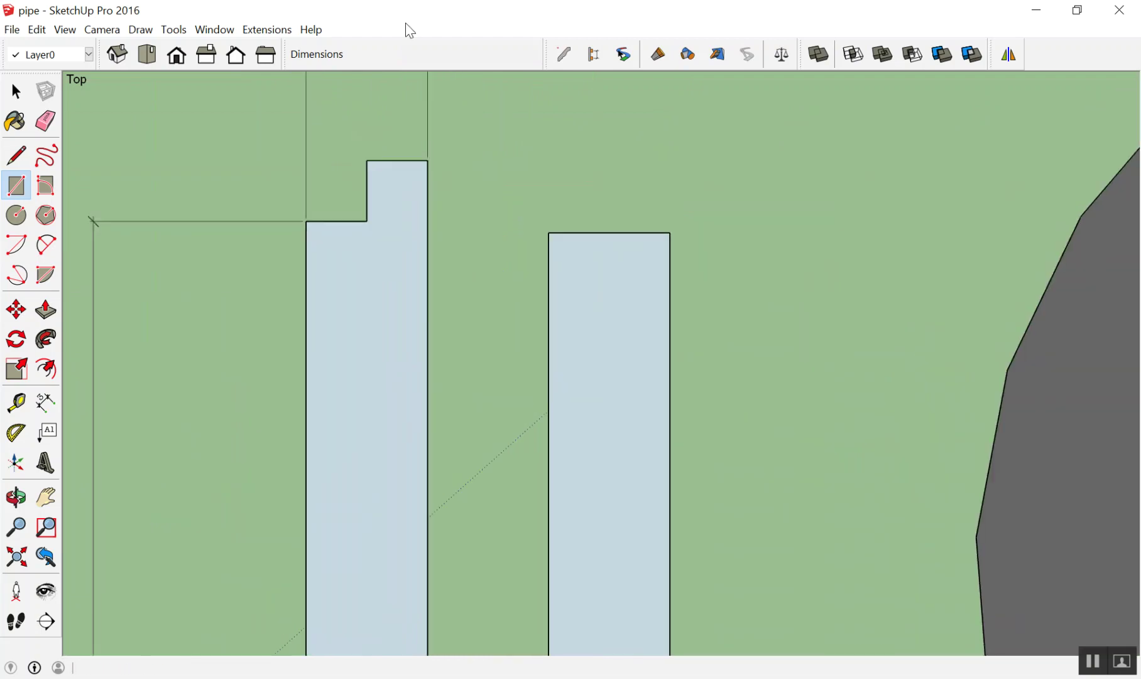
{"action": "left_click", "coordinate": [670, 233]}
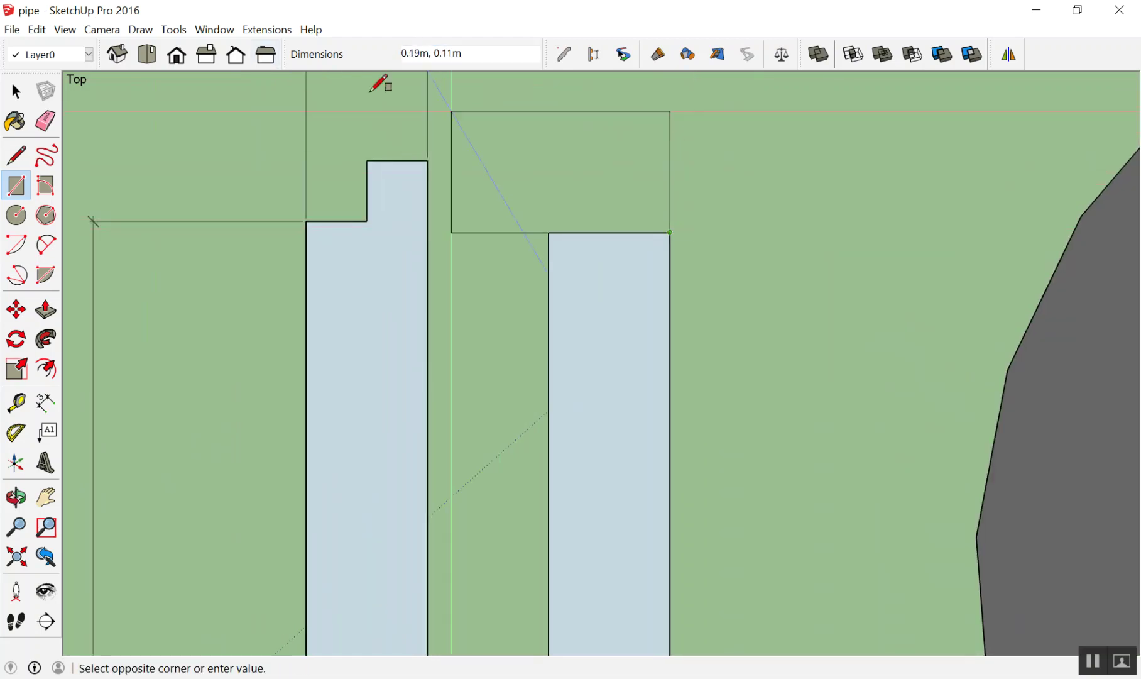
{"action": "left_click", "coordinate": [439, 124]}
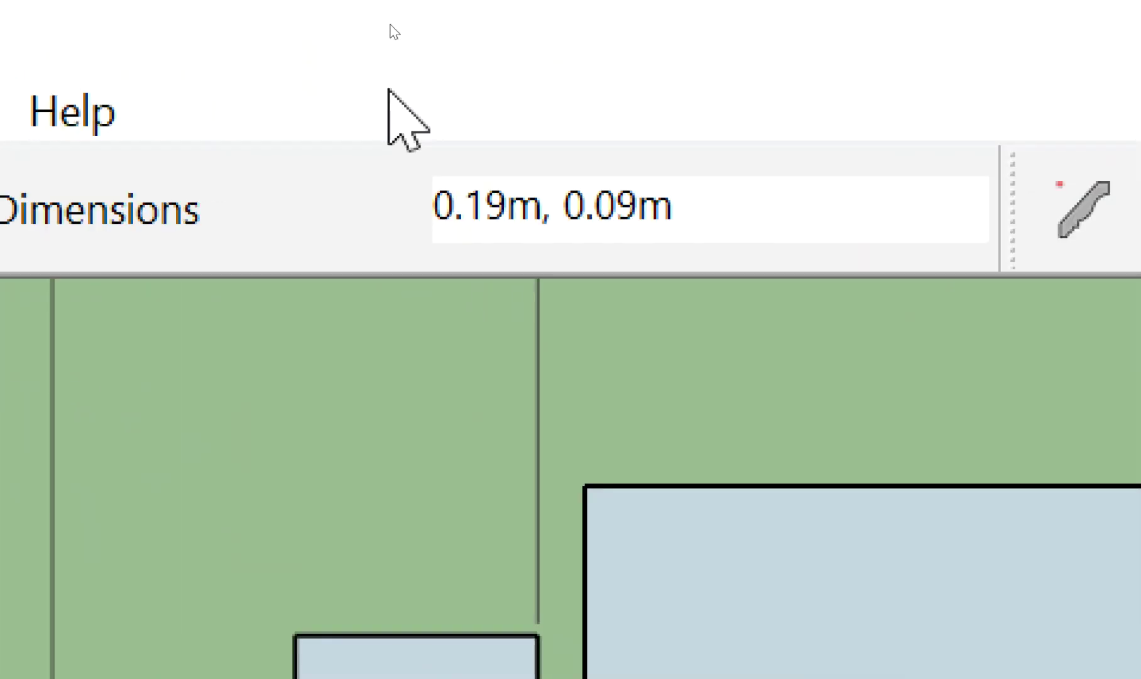
{"action": "type", "text": "5"}
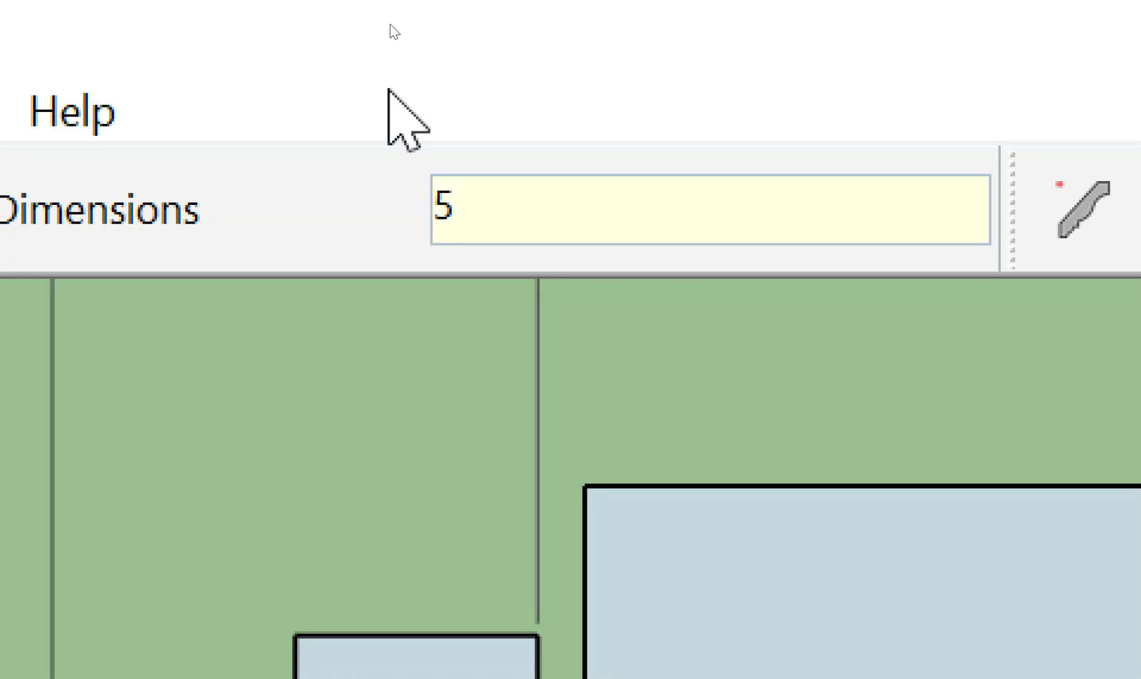
{"action": "type", "text": "cm"}
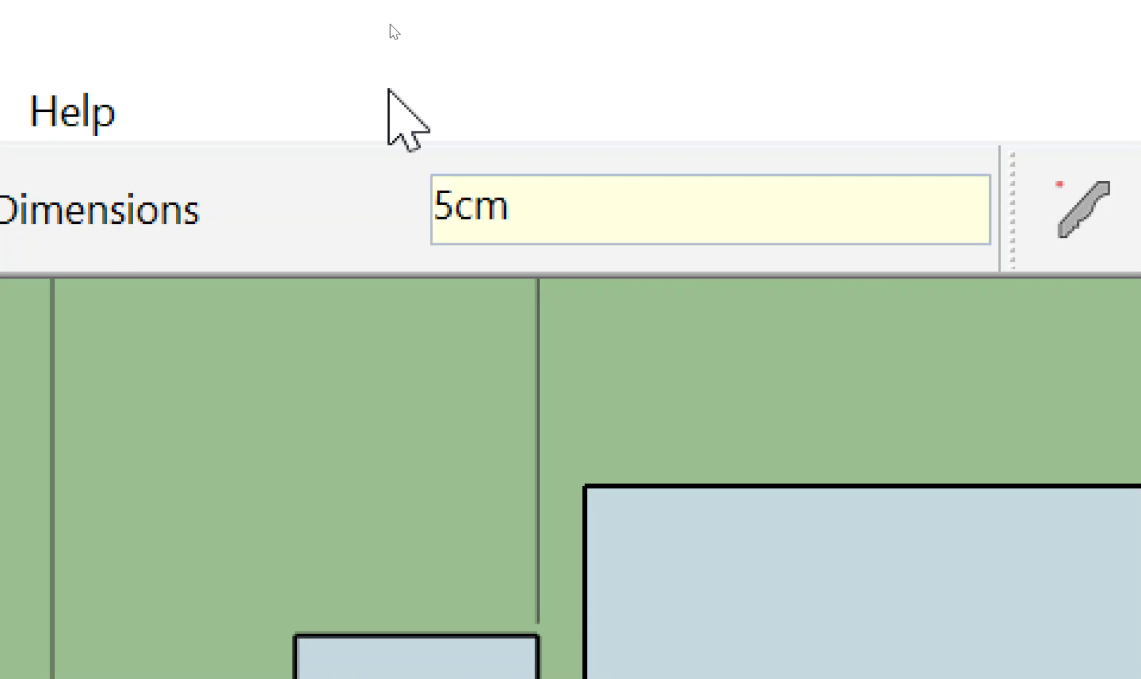
{"action": "type", "text": ".5c,"}
{"action": "key", "text": "BackSpace"}
{"action": "type", "text": "m"}
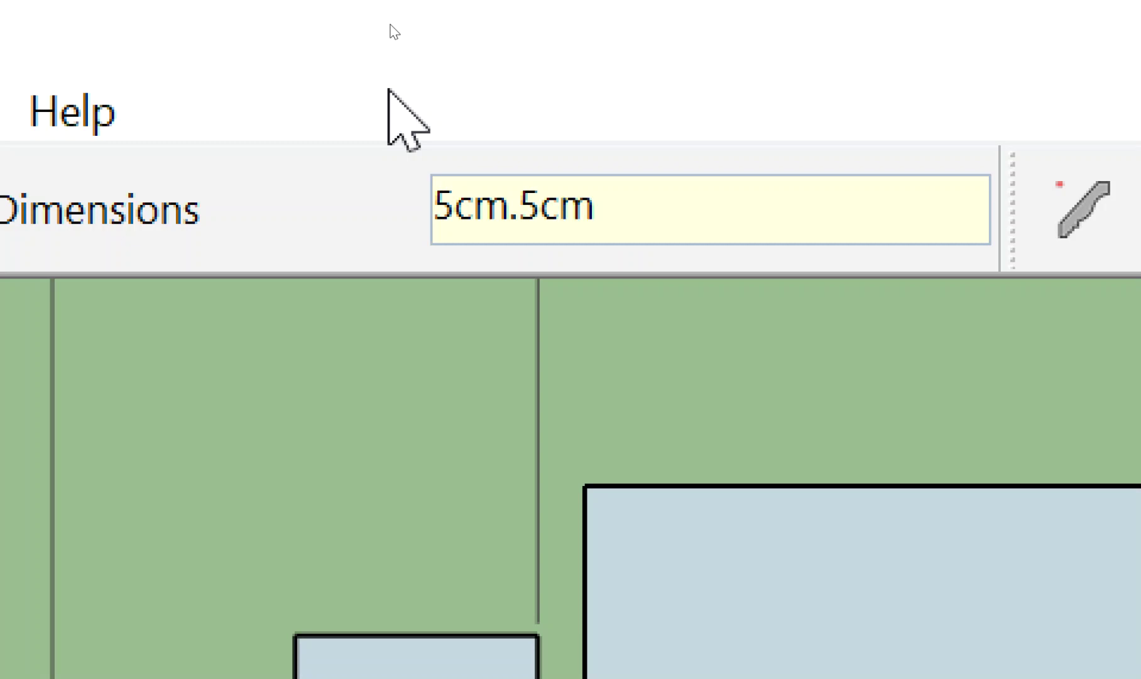
{"action": "key", "text": "BackSpace"}
{"action": "key", "text": "BackSpace"}
{"action": "key", "text": "BackSpace"}
{"action": "key", "text": "BackSpace"}
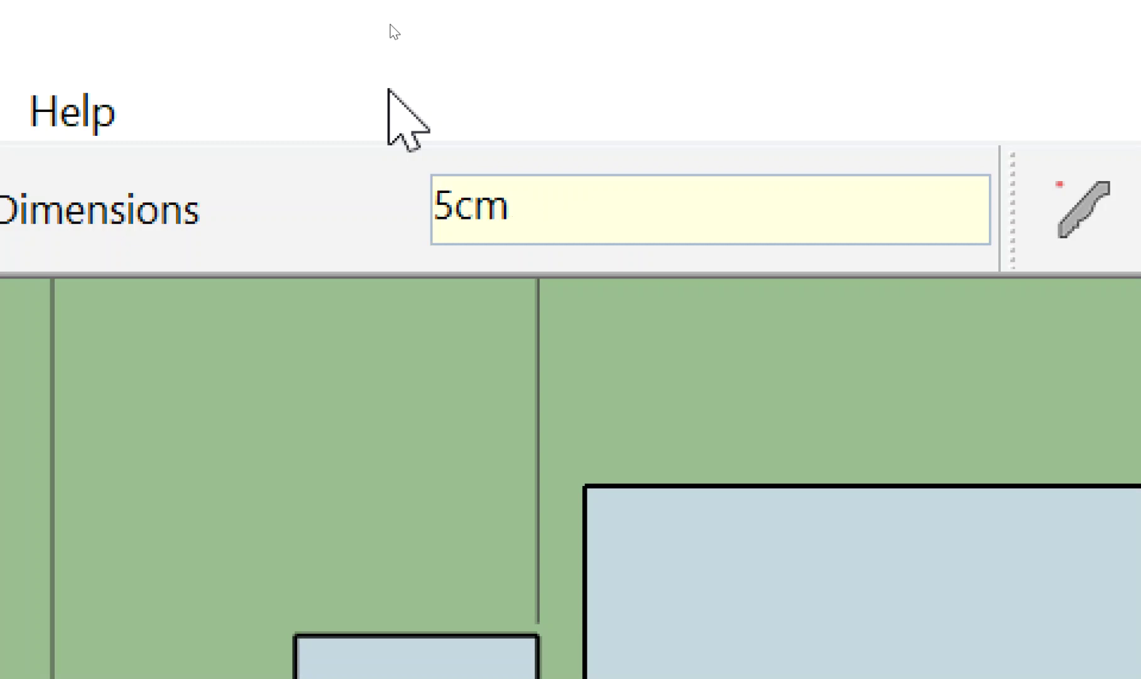
{"action": "type", "text": ",5cm"}
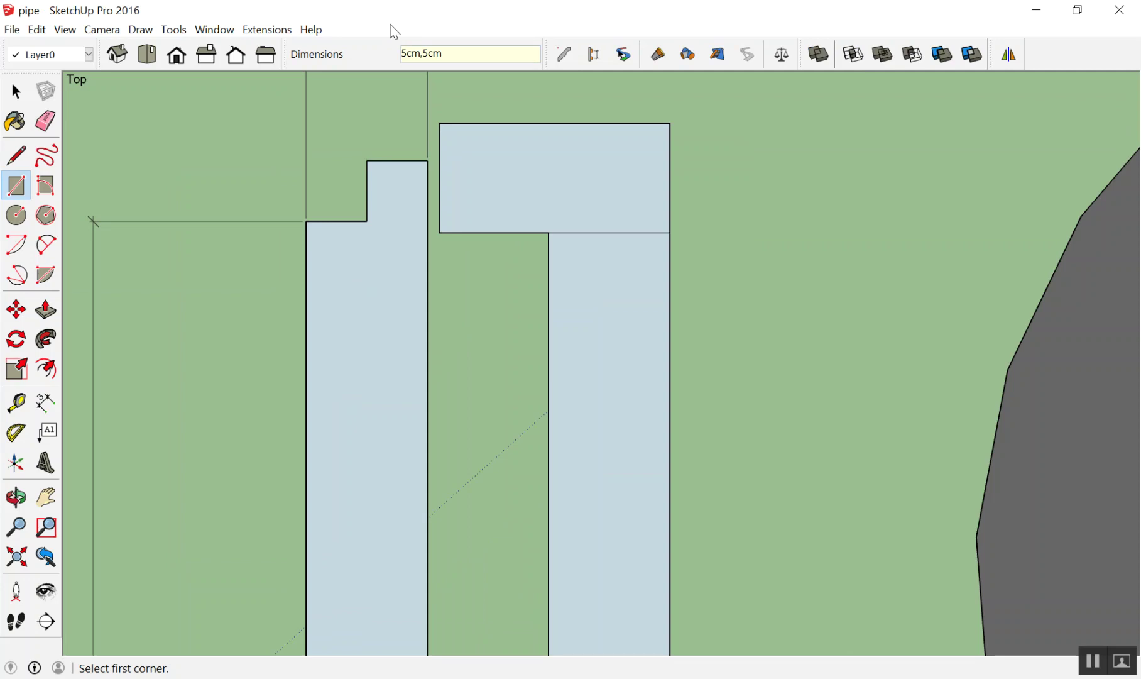
{"action": "key", "text": "Return"}
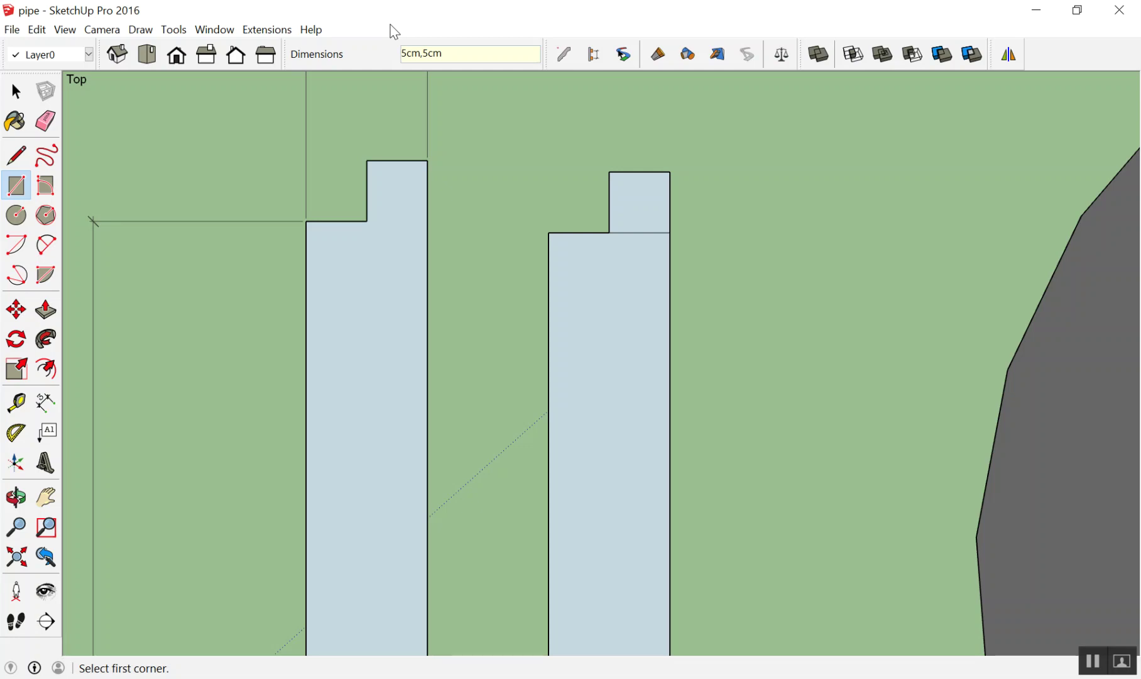
Draw a 0.05 by 0.05 square in the bar's bottom-right corner
{"action": "scroll", "coordinate": [677, 354], "scroll_direction": "down", "scroll_amount": 2}
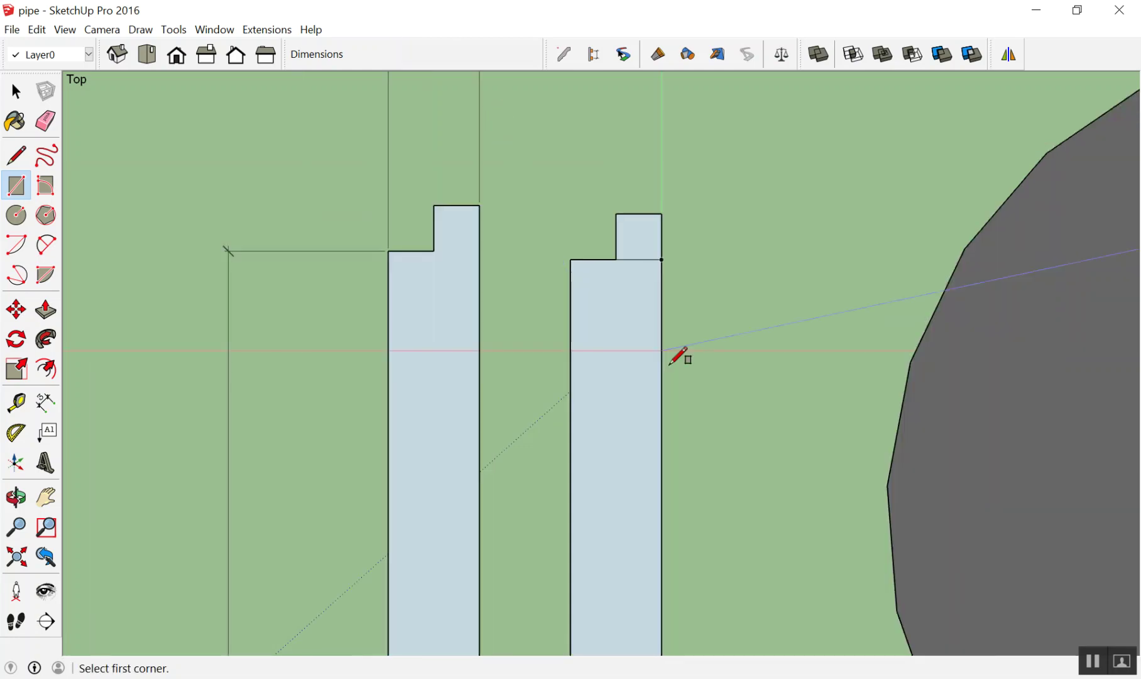
{"action": "scroll", "coordinate": [581, 382], "scroll_direction": "down", "scroll_amount": 2}
{"action": "scroll", "coordinate": [521, 261], "scroll_direction": "down", "scroll_amount": 2}
{"action": "scroll", "coordinate": [507, 309], "scroll_direction": "down", "scroll_amount": 1}
{"action": "scroll", "coordinate": [550, 474], "scroll_direction": "down", "scroll_amount": 1}
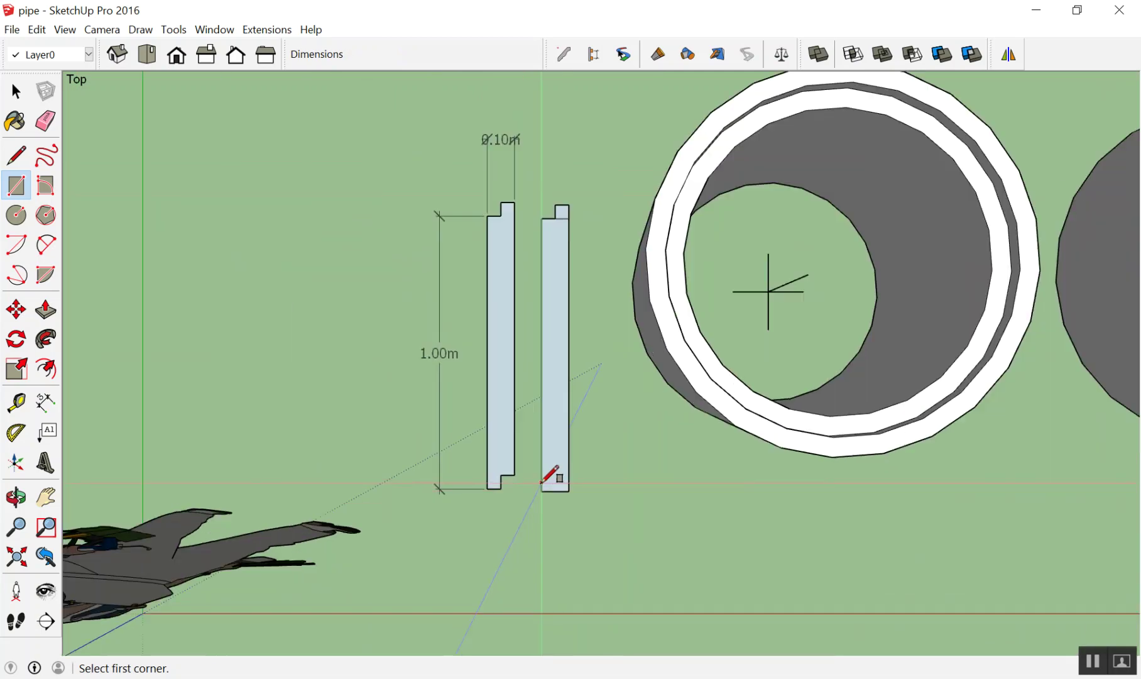
{"action": "scroll", "coordinate": [606, 497], "scroll_direction": "up", "scroll_amount": 4}
{"action": "left_click", "coordinate": [591, 501]}
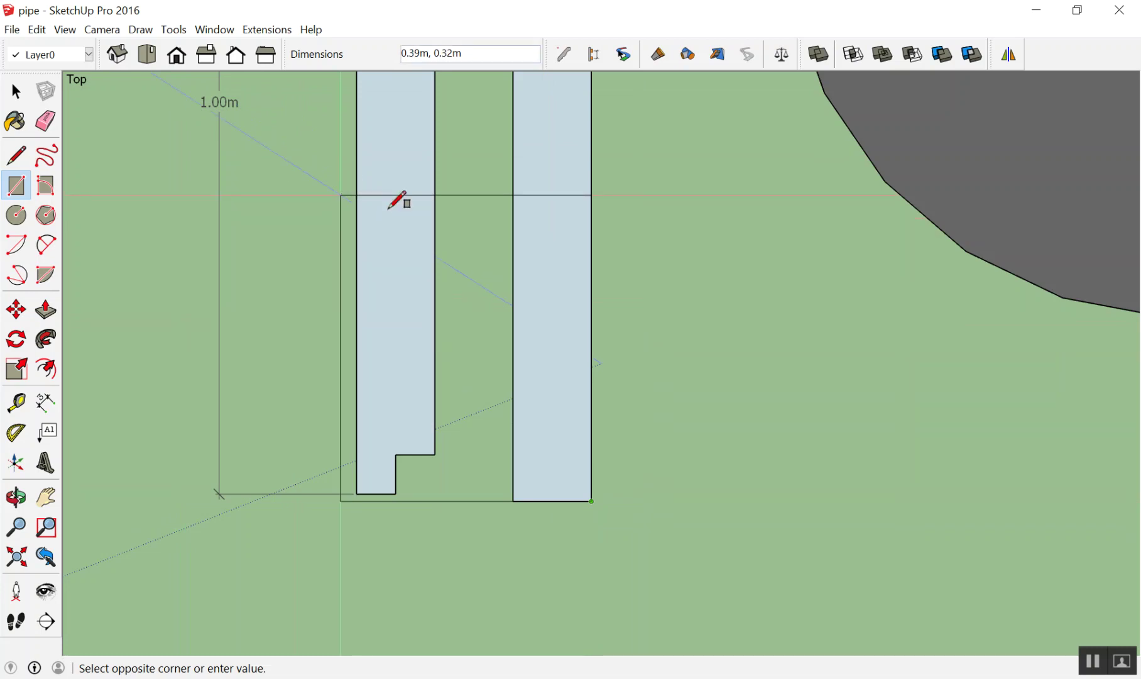
{"action": "left_click", "coordinate": [458, 305]}
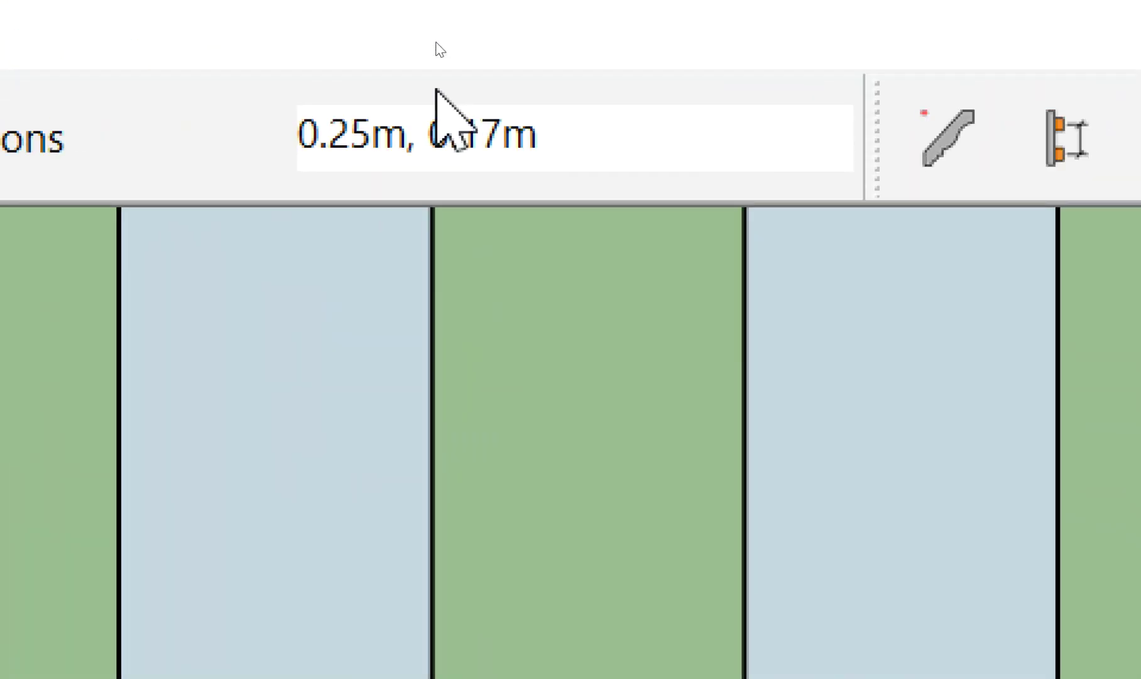
{"action": "type", "text": "5"}
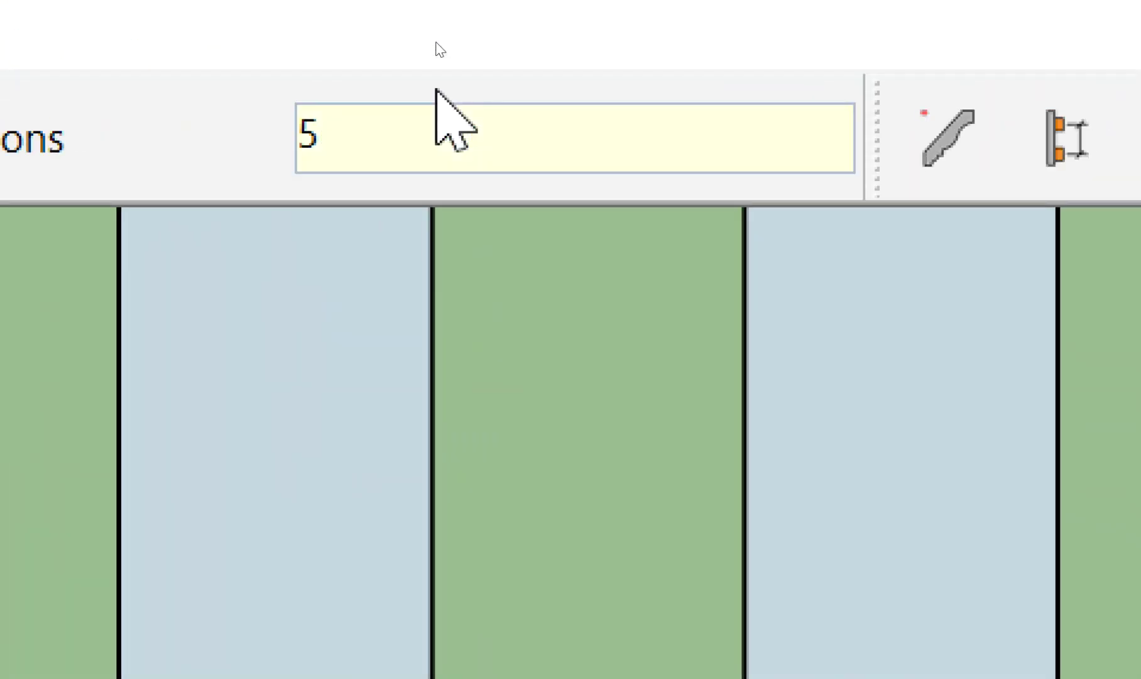
{"action": "type", "text": "cm,5"}
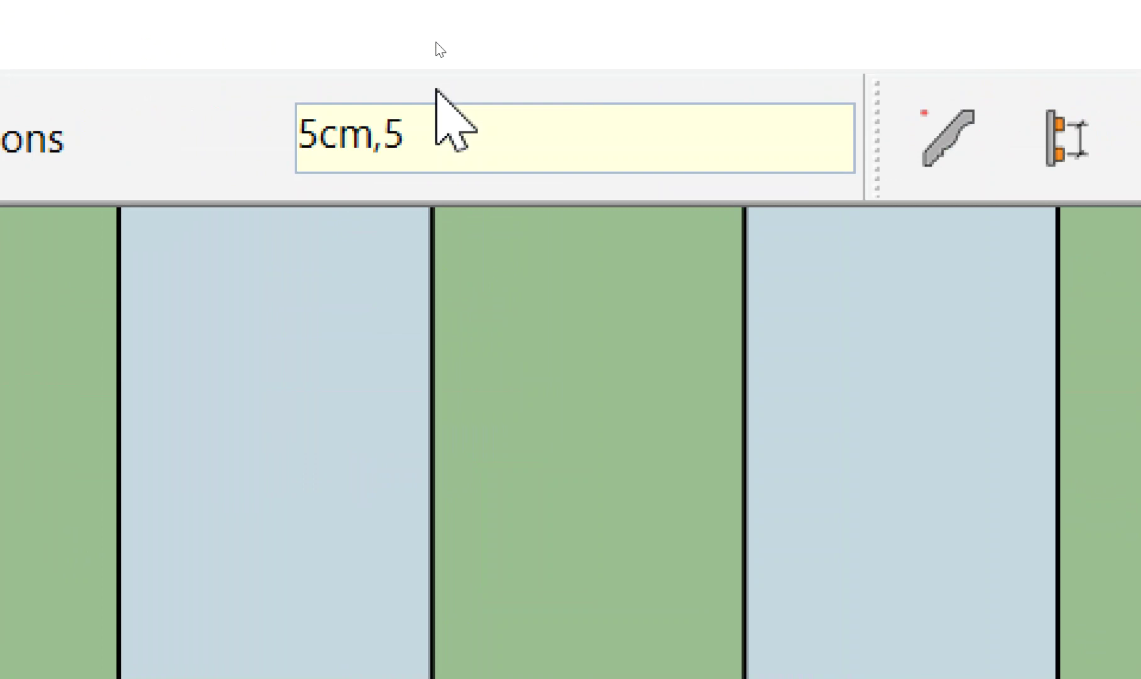
{"action": "type", "text": "cm"}
{"action": "key", "text": "BackSpace"}
{"action": "key", "text": "BackSpace"}
{"action": "key", "text": "BackSpace"}
{"action": "key", "text": "BackSpace"}
{"action": "key", "text": "BackSpace"}
{"action": "key", "text": "BackSpace"}
{"action": "key", "text": "BackSpace"}
{"action": "type", "text": ".0"}
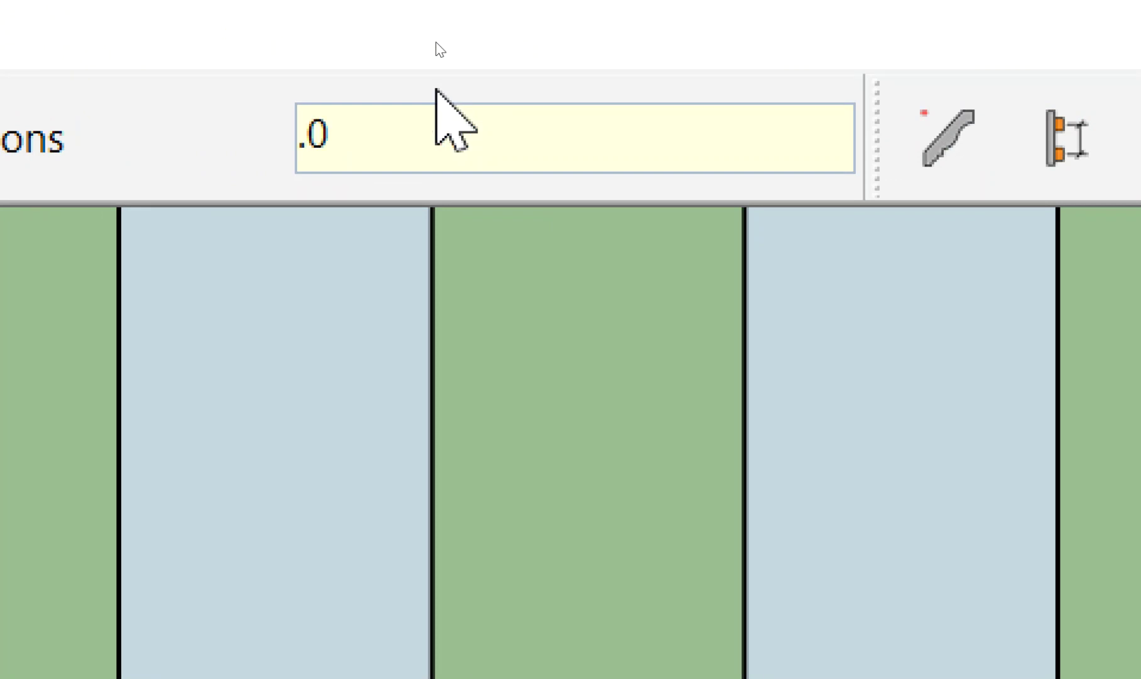
{"action": "type", "text": "5"}
{"action": "type", "text": ",.0"}
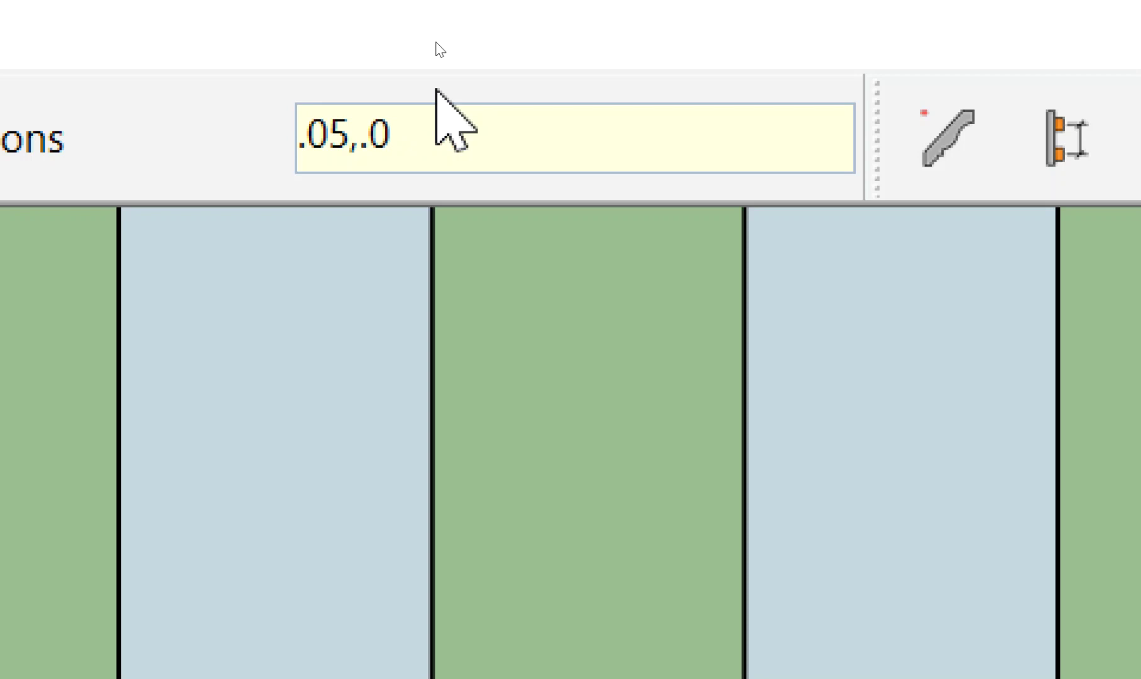
{"action": "type", "text": "5"}
{"action": "key", "text": "Return"}
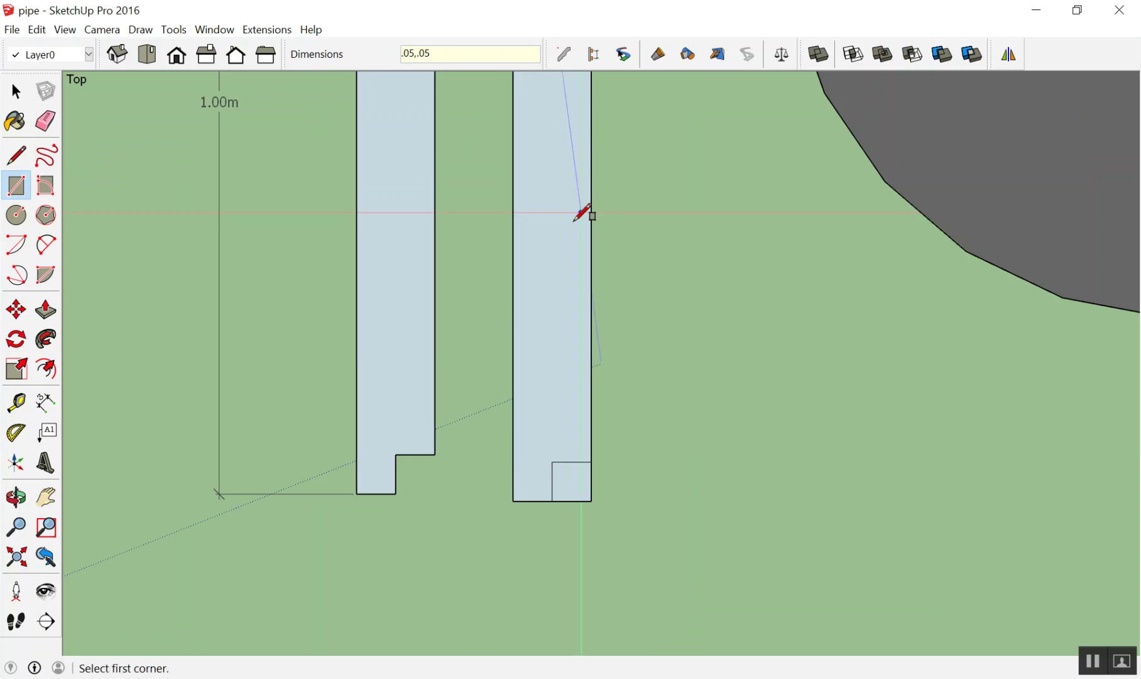
Erase the small bottom square and the edge under the top square
{"action": "key", "text": "e"}
{"action": "scroll", "coordinate": [590, 497], "scroll_direction": "up", "scroll_amount": 2}
{"action": "left_click_drag", "start_coordinate": [591, 496], "coordinate": [604, 491]}
{"action": "scroll", "coordinate": [548, 324], "scroll_direction": "down", "scroll_amount": 2}
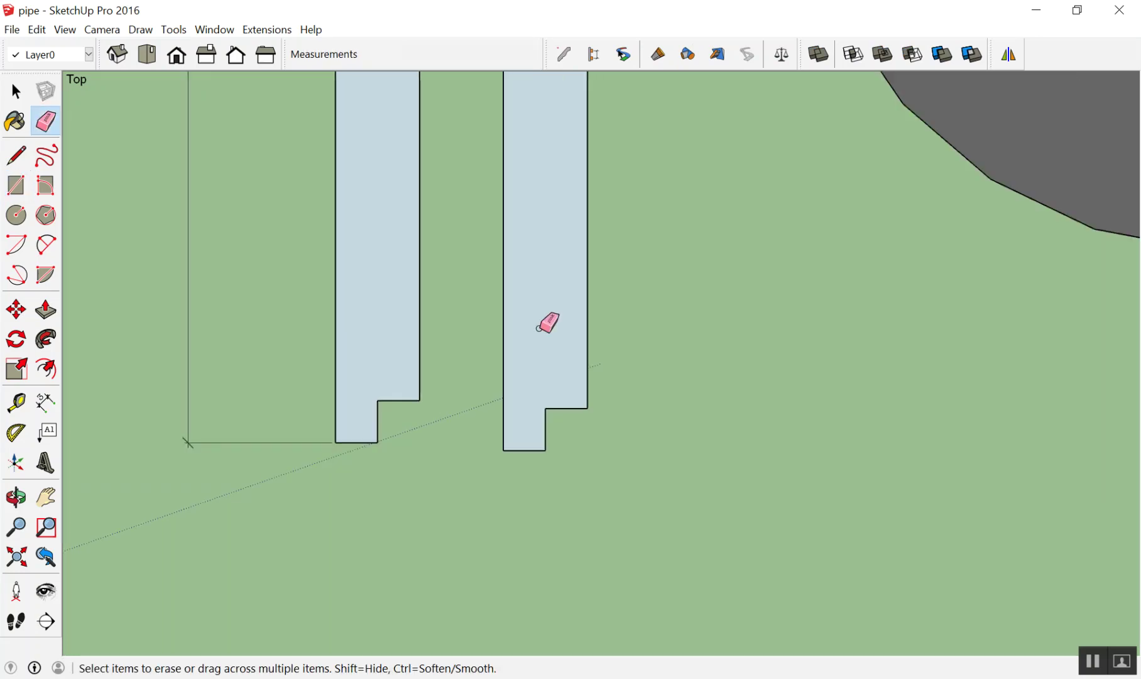
{"action": "scroll", "coordinate": [531, 374], "scroll_direction": "down", "scroll_amount": 2}
{"action": "scroll", "coordinate": [522, 197], "scroll_direction": "down", "scroll_amount": 2}
{"action": "scroll", "coordinate": [540, 202], "scroll_direction": "up", "scroll_amount": 3}
{"action": "scroll", "coordinate": [550, 199], "scroll_direction": "up", "scroll_amount": 2}
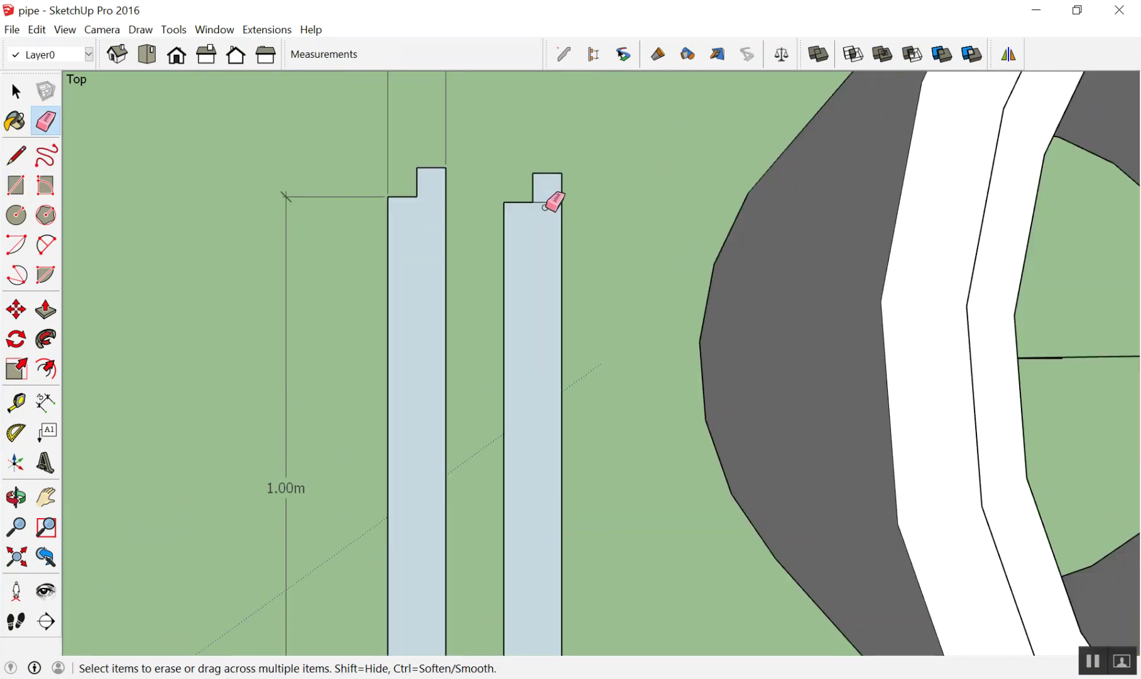
{"action": "left_click", "coordinate": [544, 201]}
{"action": "key", "text": "space"}
{"action": "scroll", "coordinate": [558, 196], "scroll_direction": "down", "scroll_amount": 3}
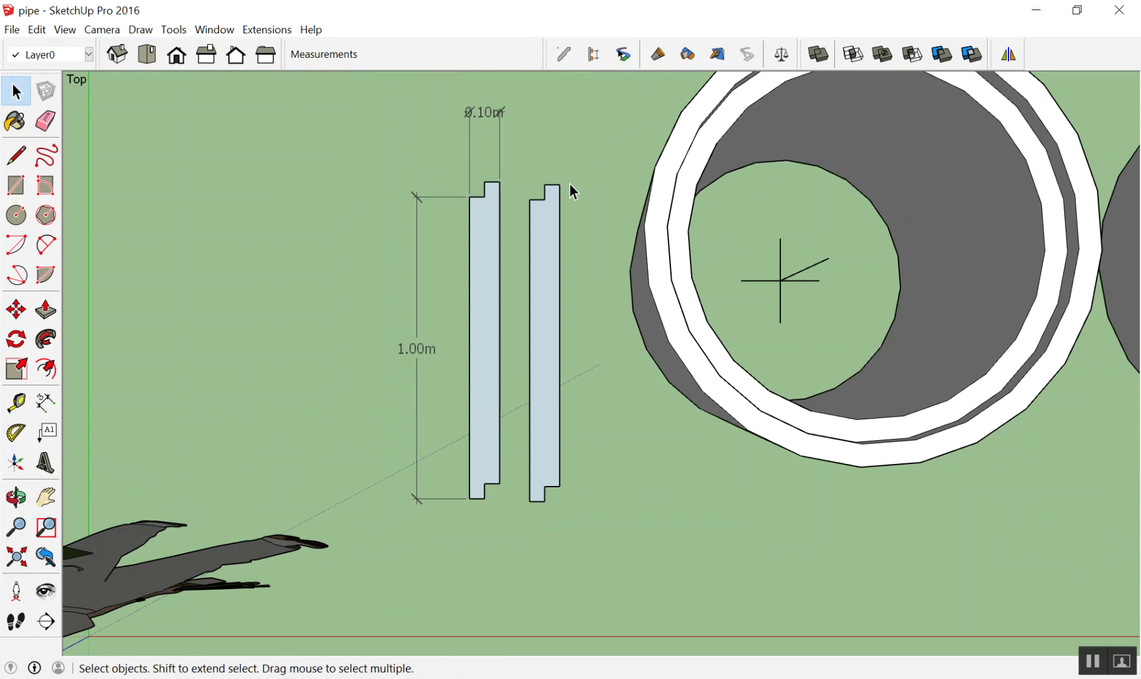
Orbit and zoom the view to tilt the two notched profiles
{"action": "scroll", "coordinate": [616, 187], "scroll_direction": "down", "scroll_amount": 2}
{"action": "scroll", "coordinate": [579, 197], "scroll_direction": "up", "scroll_amount": 3}
{"action": "scroll", "coordinate": [552, 219], "scroll_direction": "up", "scroll_amount": 2}
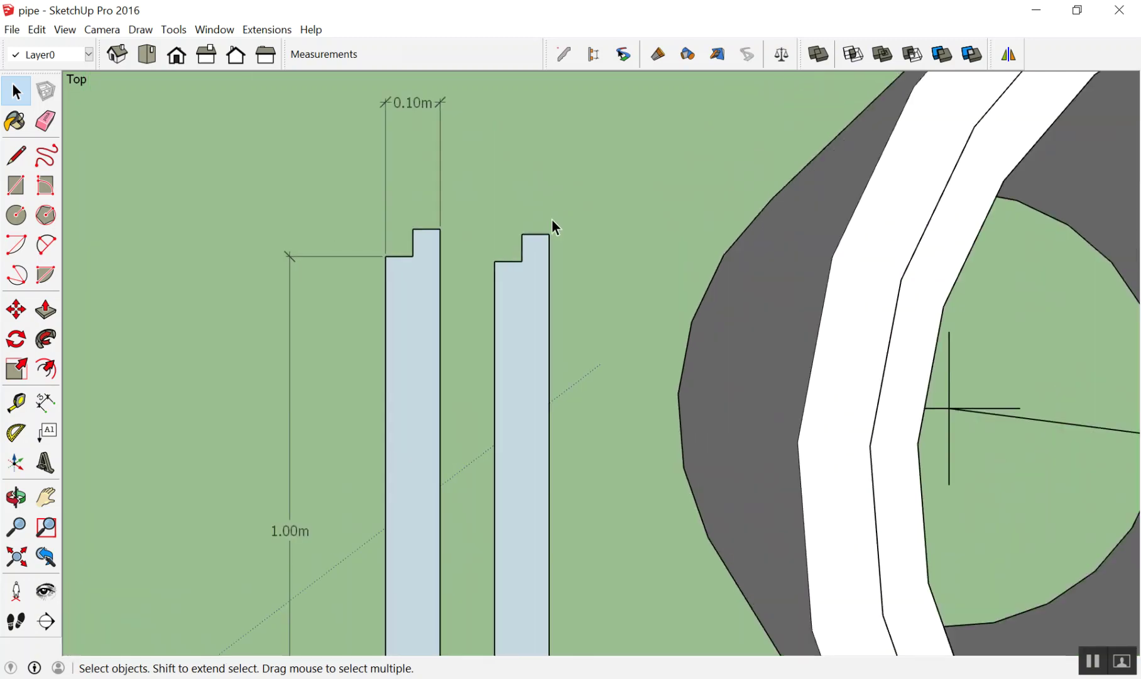
{"action": "scroll", "coordinate": [546, 223], "scroll_direction": "up", "scroll_amount": 1}
{"action": "scroll", "coordinate": [531, 252], "scroll_direction": "up", "scroll_amount": 2}
{"action": "scroll", "coordinate": [512, 258], "scroll_direction": "up", "scroll_amount": 1}
{"action": "scroll", "coordinate": [497, 264], "scroll_direction": "up", "scroll_amount": 1}
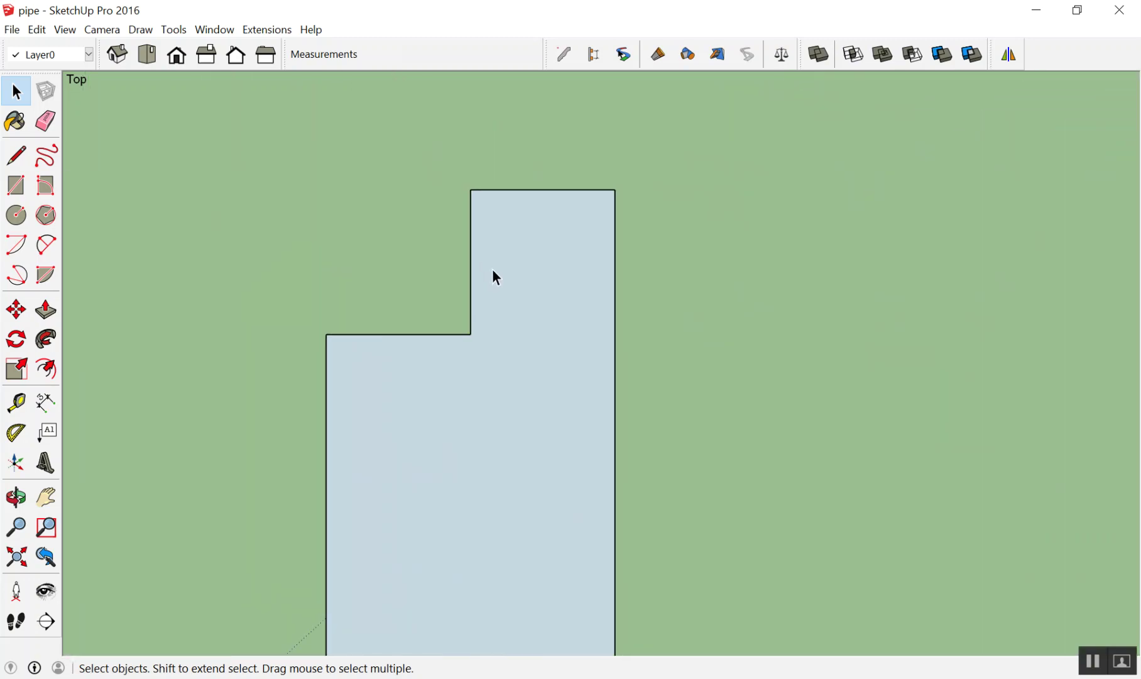
{"action": "scroll", "coordinate": [495, 276], "scroll_direction": "down", "scroll_amount": 1}
{"action": "mouse_move", "coordinate": [533, 323]}
{"action": "middle_mouse_down"}
{"action": "mouse_move", "coordinate": [453, 233]}
{"action": "mouse_move", "coordinate": [348, 70]}
{"action": "mouse_move", "coordinate": [493, 245]}
{"action": "middle_mouse_up"}
{"action": "scroll", "coordinate": [515, 285], "scroll_direction": "down", "scroll_amount": 2}
{"action": "scroll", "coordinate": [501, 312], "scroll_direction": "down", "scroll_amount": 2}
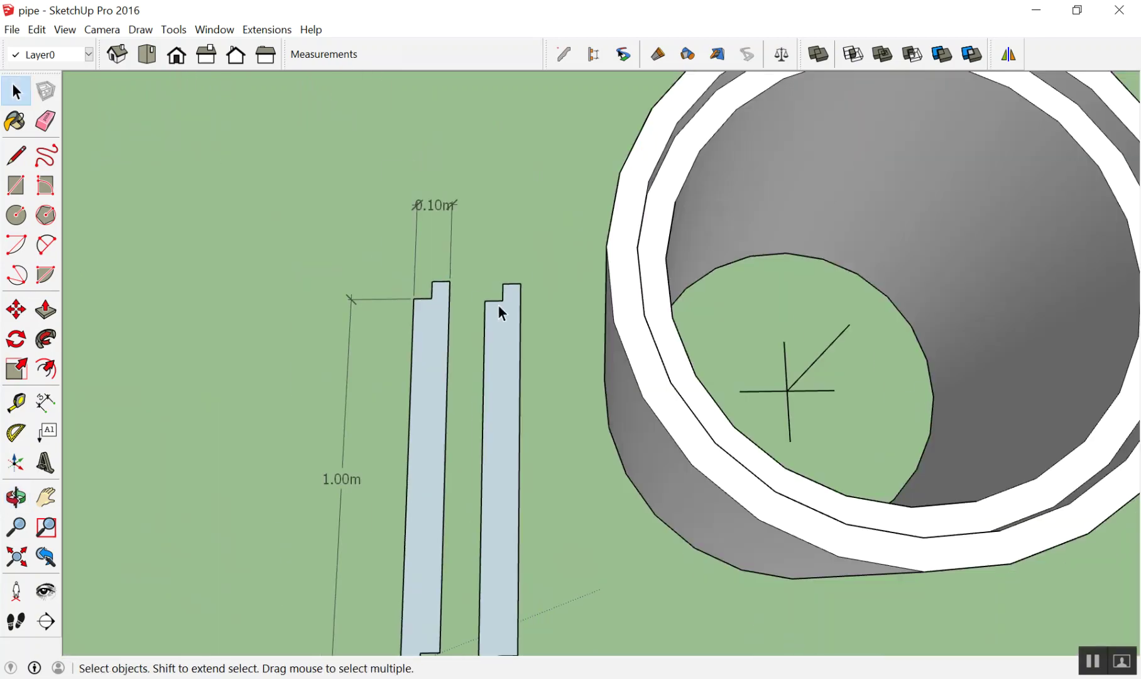
{"action": "scroll", "coordinate": [501, 308], "scroll_direction": "down", "scroll_amount": 2}
{"action": "mouse_move", "coordinate": [504, 305]}
{"action": "middle_mouse_down"}
{"action": "mouse_move", "coordinate": [478, 251]}
{"action": "mouse_move", "coordinate": [459, 331]}
{"action": "middle_mouse_up"}
{"action": "scroll", "coordinate": [550, 339], "scroll_direction": "up", "scroll_amount": 1}
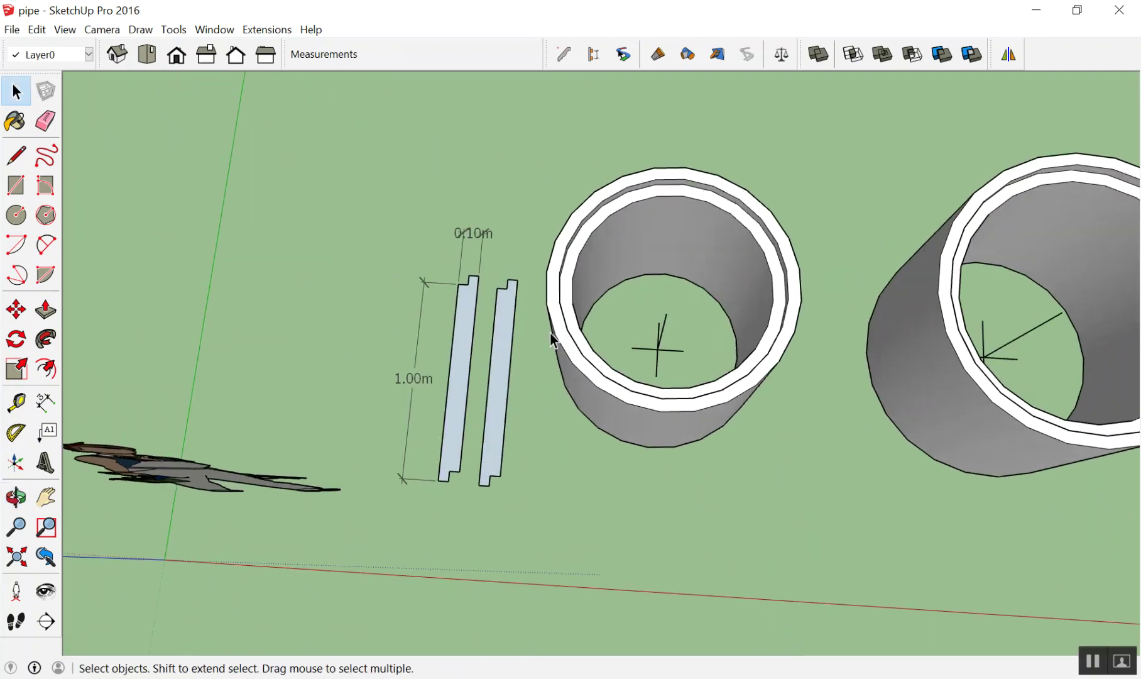
{"action": "scroll", "coordinate": [550, 340], "scroll_direction": "down", "scroll_amount": 1}
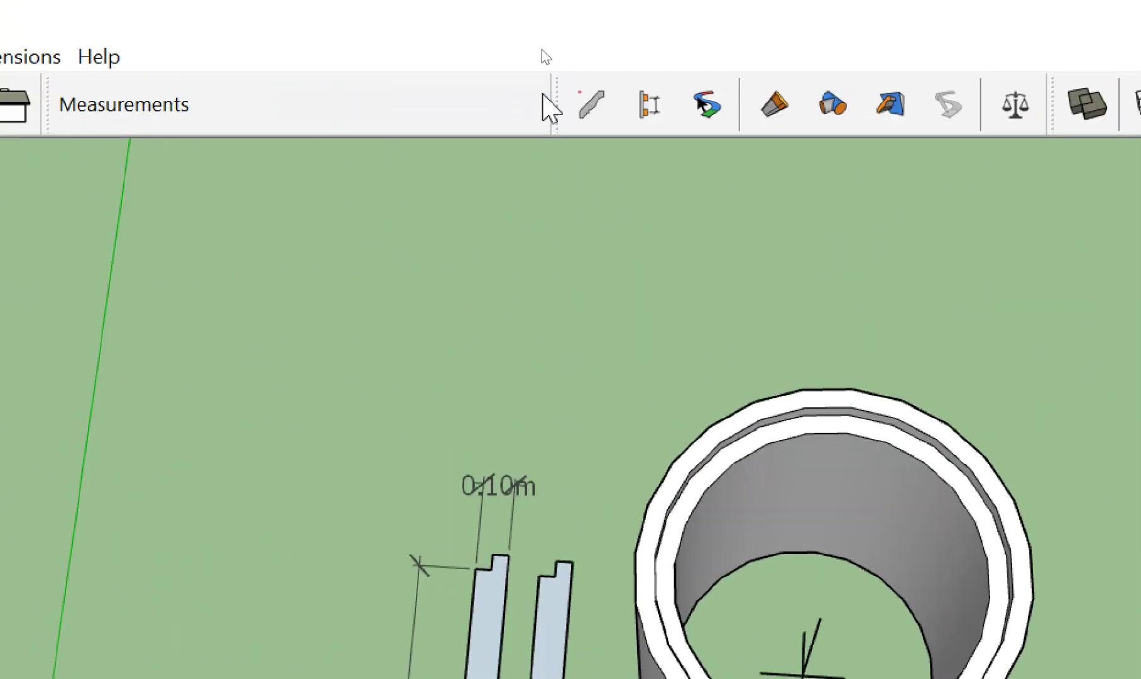
Select the right profile piece with Profile Builder 2 open, then close that window
{"action": "left_click", "coordinate": [569, 100]}
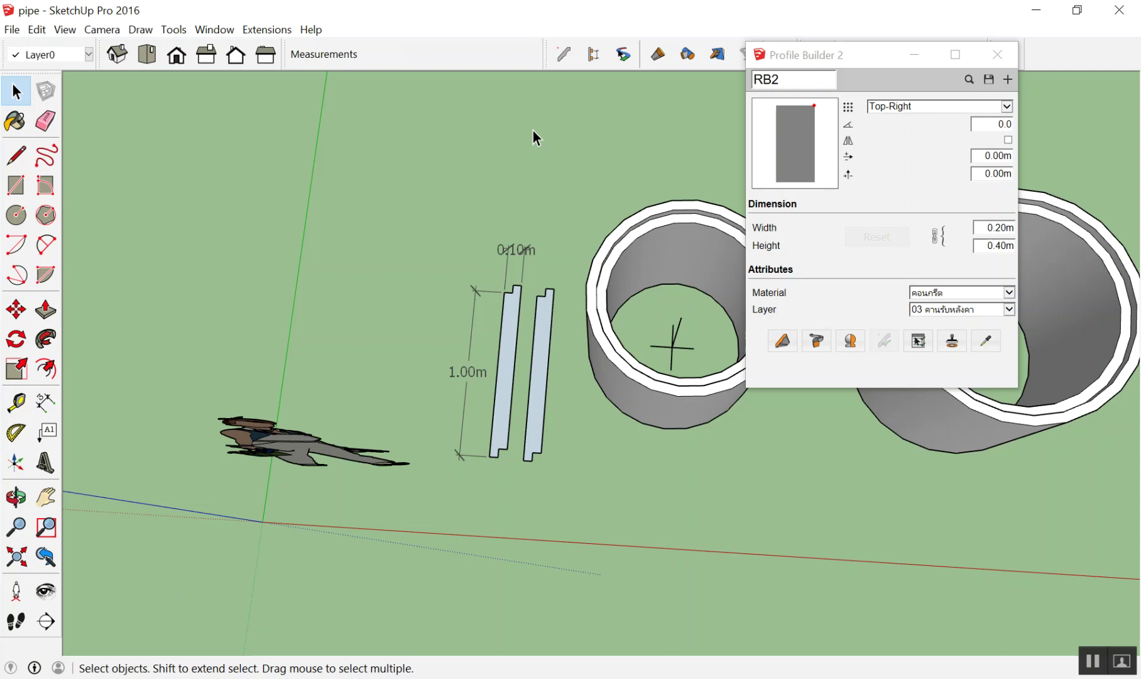
{"action": "scroll", "coordinate": [440, 119], "scroll_direction": "up", "scroll_amount": 2}
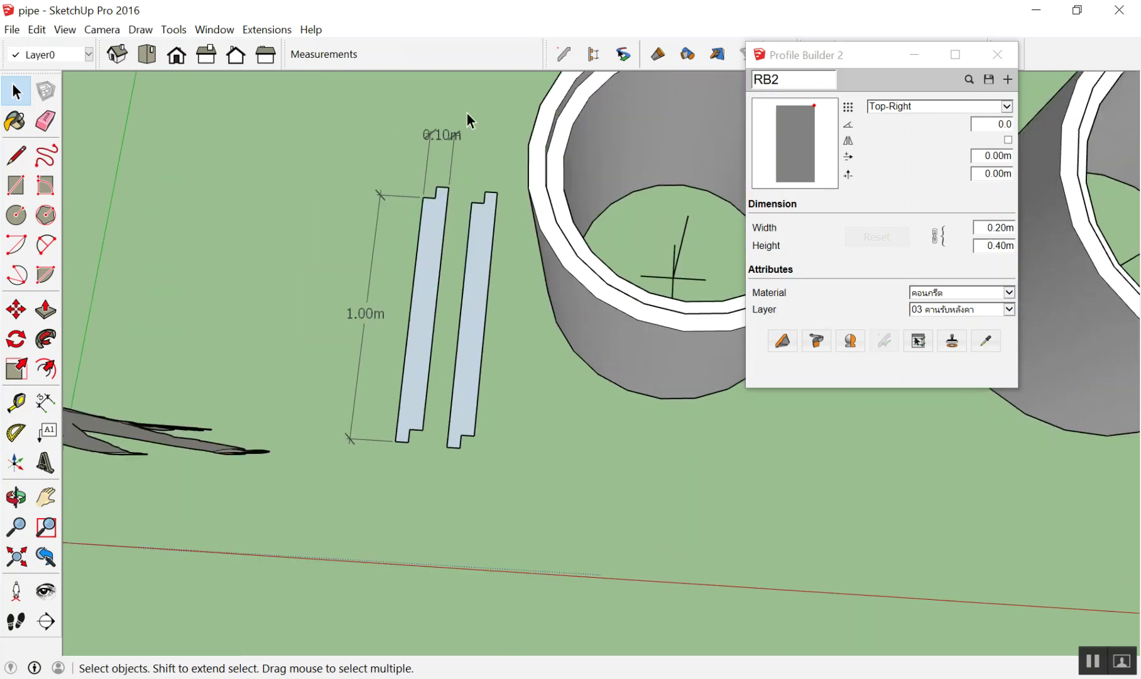
{"action": "scroll", "coordinate": [422, 254], "scroll_direction": "up", "scroll_amount": 2}
{"action": "scroll", "coordinate": [410, 275], "scroll_direction": "down", "scroll_amount": 2}
{"action": "scroll", "coordinate": [409, 276], "scroll_direction": "up", "scroll_amount": 2}
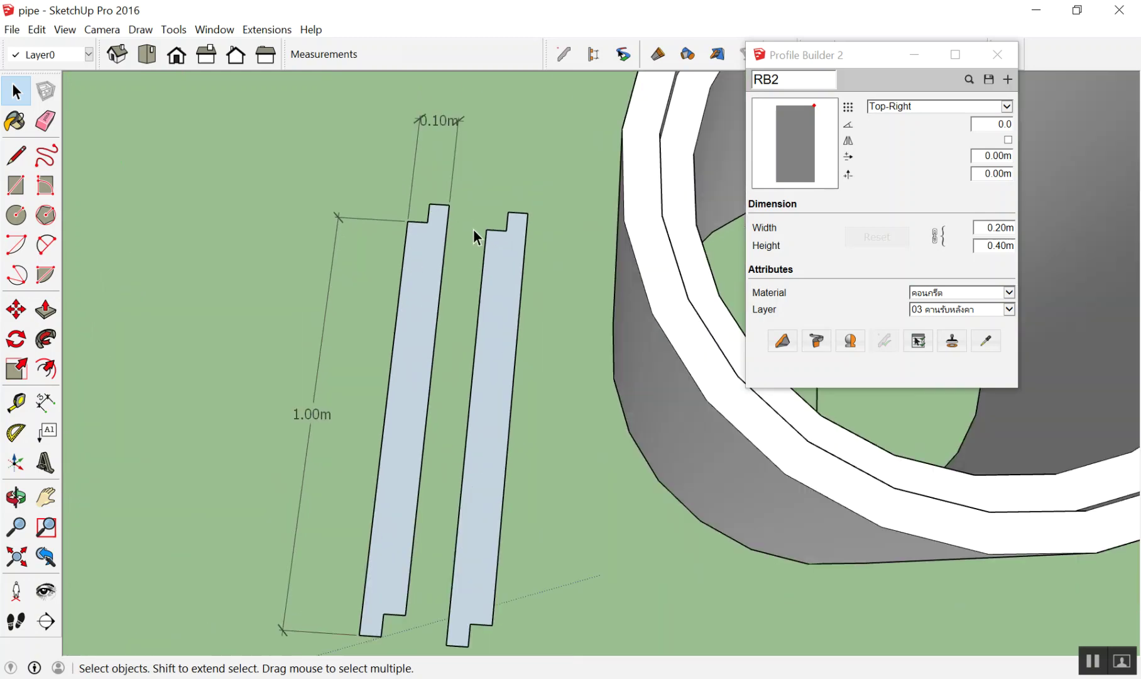
{"action": "left_click", "coordinate": [493, 271]}
{"action": "scroll", "coordinate": [481, 174], "scroll_direction": "down", "scroll_amount": 3}
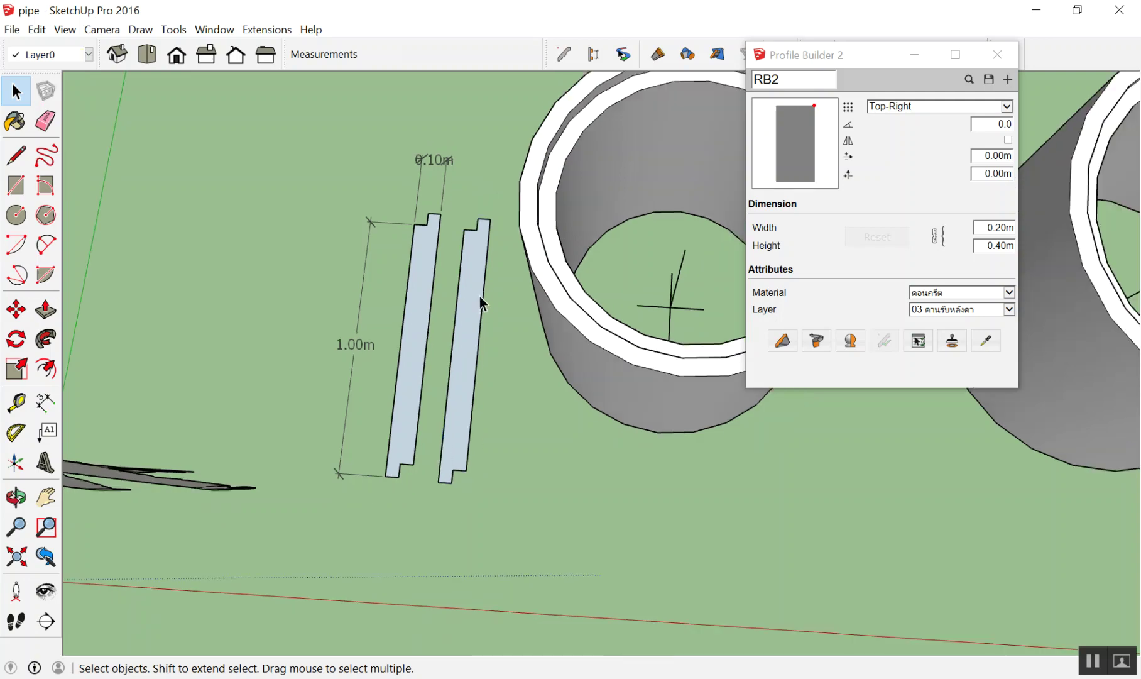
{"action": "left_click", "coordinate": [1013, 59]}
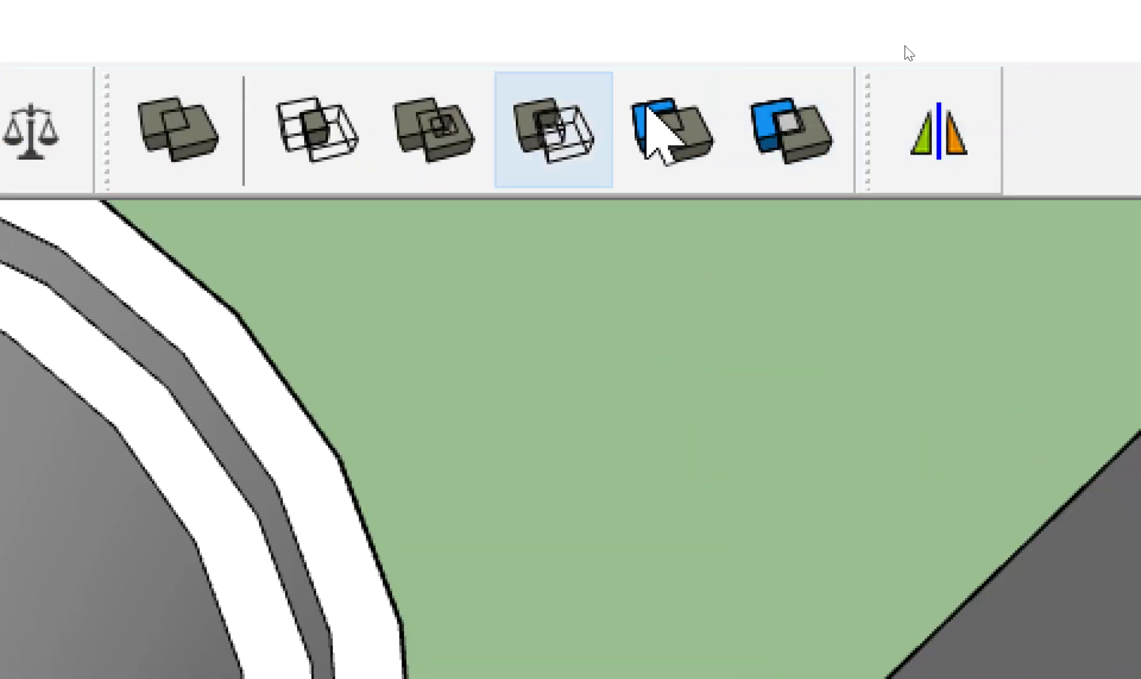
Turn off the Solid Tools toolbar from the toolbar list
{"action": "right_click", "coordinate": [498, 107]}
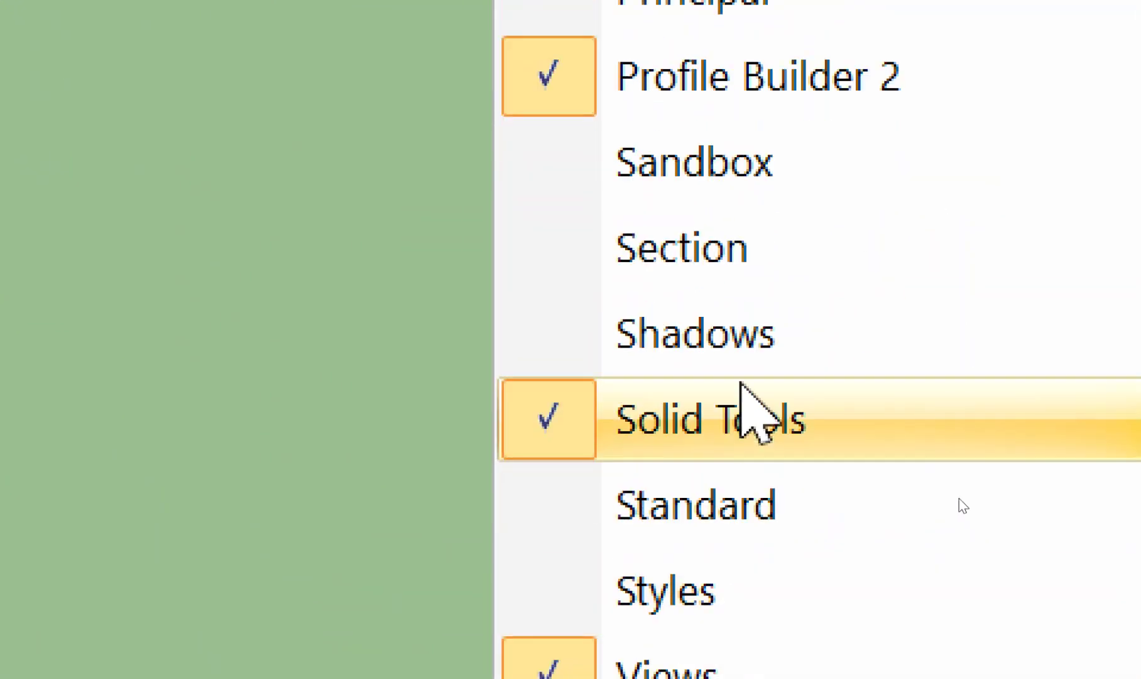
{"action": "left_click", "coordinate": [740, 408]}
{"action": "scroll", "coordinate": [479, 230], "scroll_direction": "up", "scroll_amount": 3}
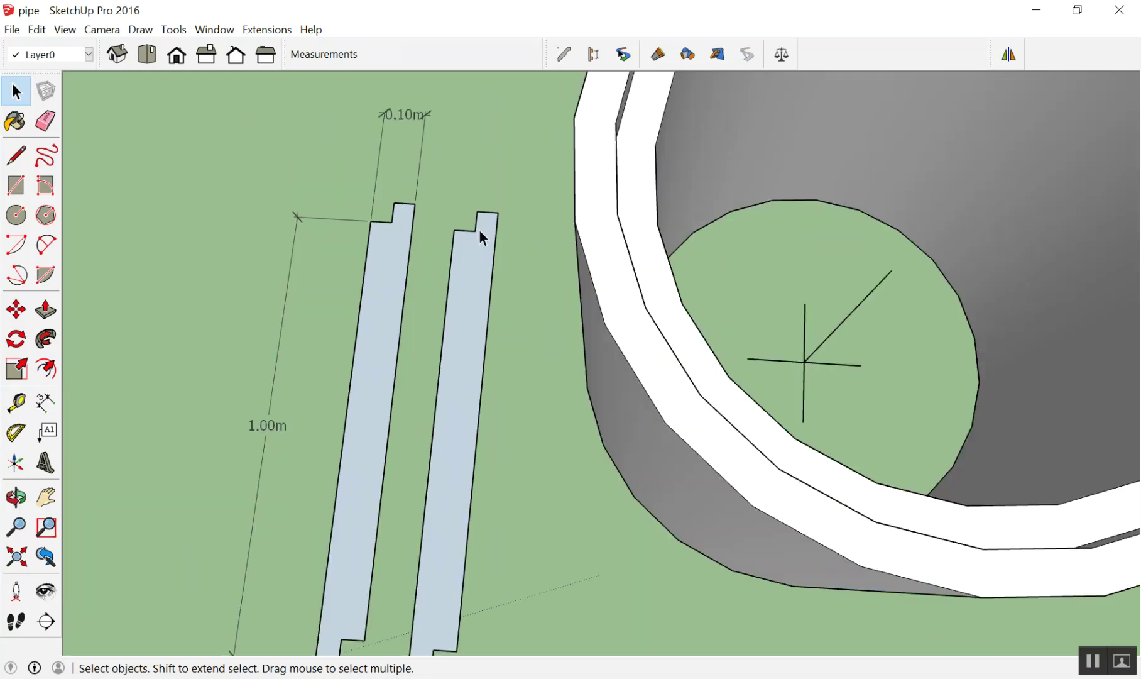
{"action": "scroll", "coordinate": [473, 257], "scroll_direction": "up", "scroll_amount": 2}
Select the face of the right plank
{"action": "left_click", "coordinate": [473, 257]}
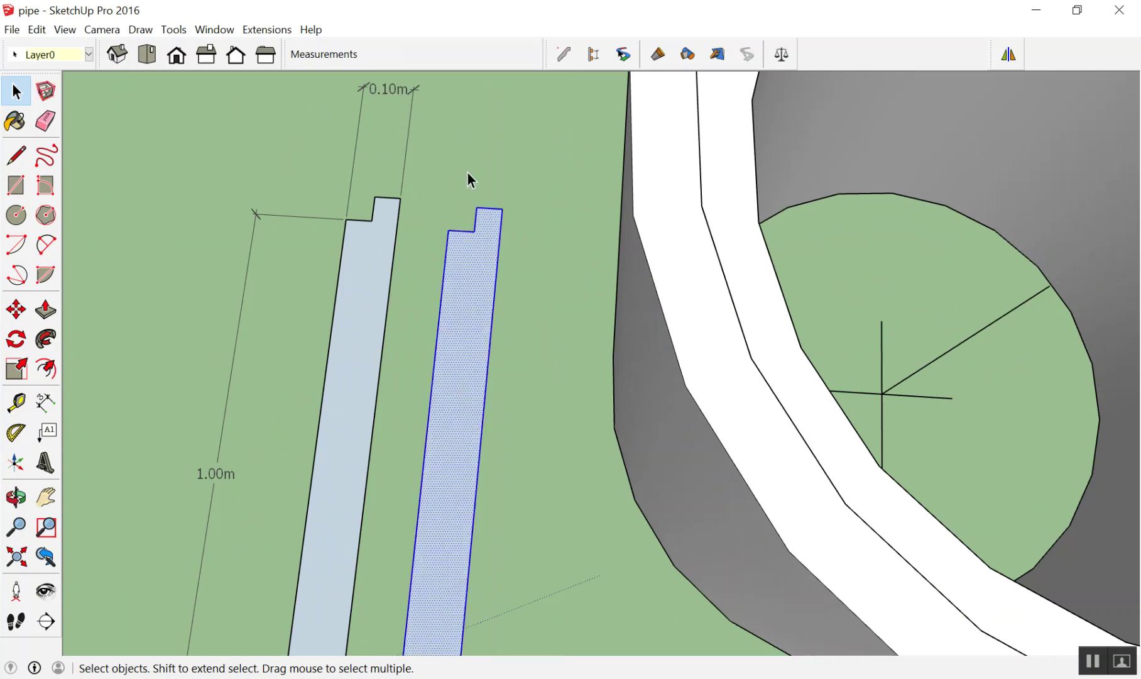
{"action": "scroll", "coordinate": [467, 171], "scroll_direction": "down", "scroll_amount": 3}
{"action": "left_click", "coordinate": [474, 165]}
{"action": "left_click", "coordinate": [479, 238]}
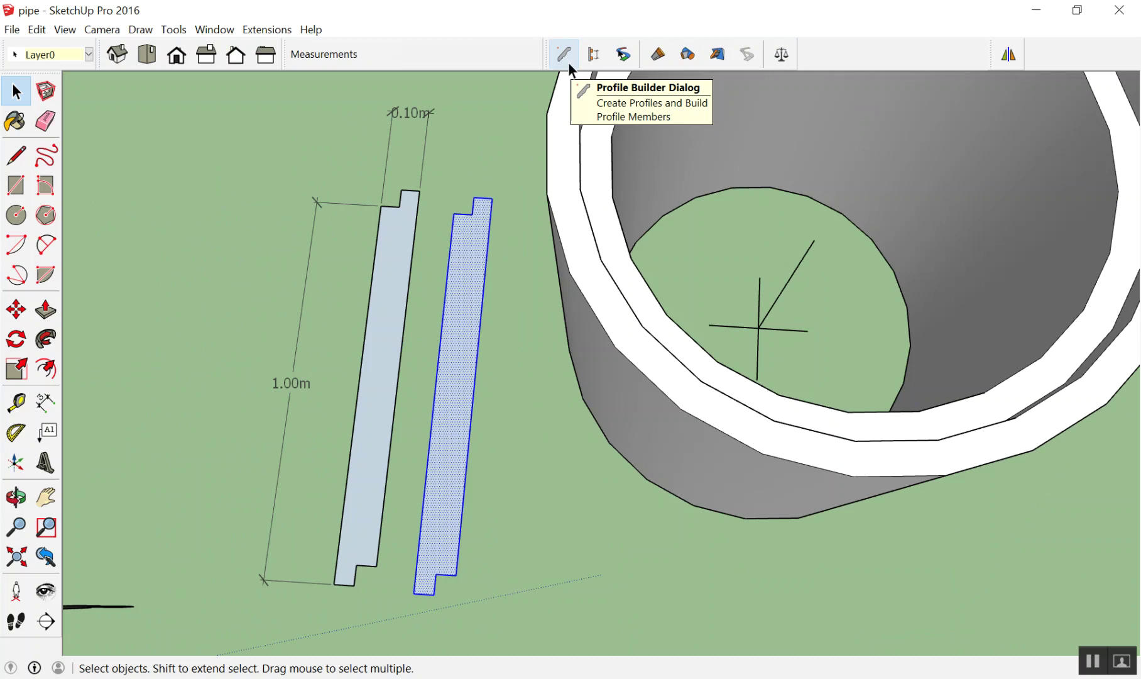
Create a new Profile Builder 2 profile from it named 'ท่อ คสล.'
{"action": "left_click", "coordinate": [563, 55]}
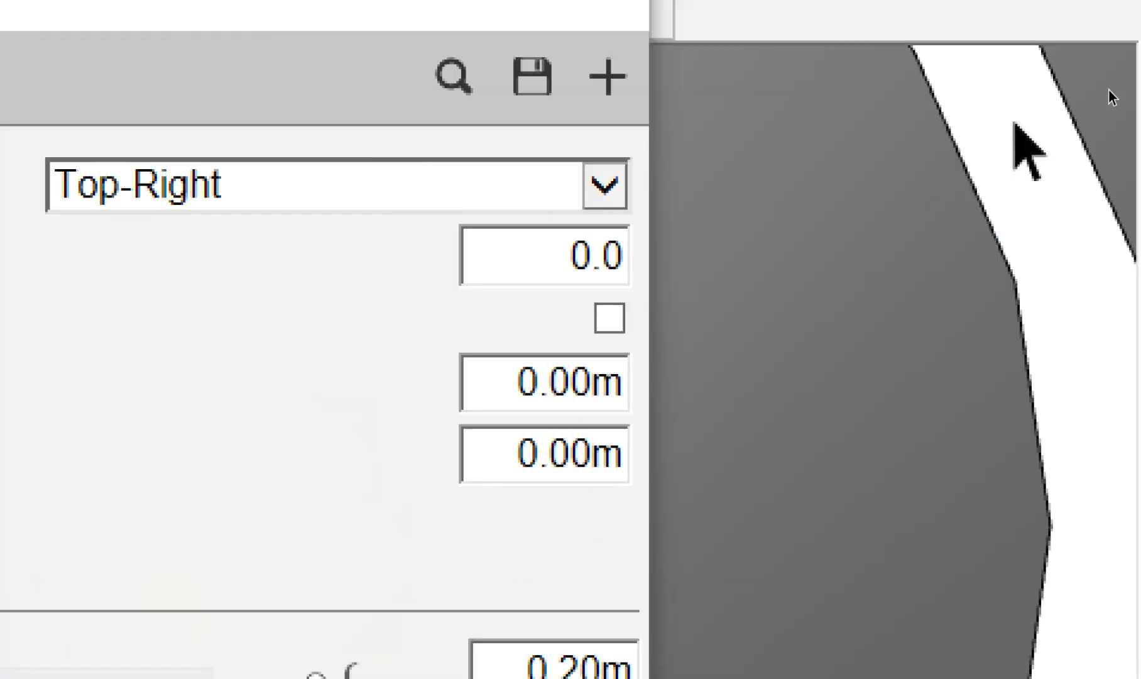
{"action": "left_click", "coordinate": [610, 97]}
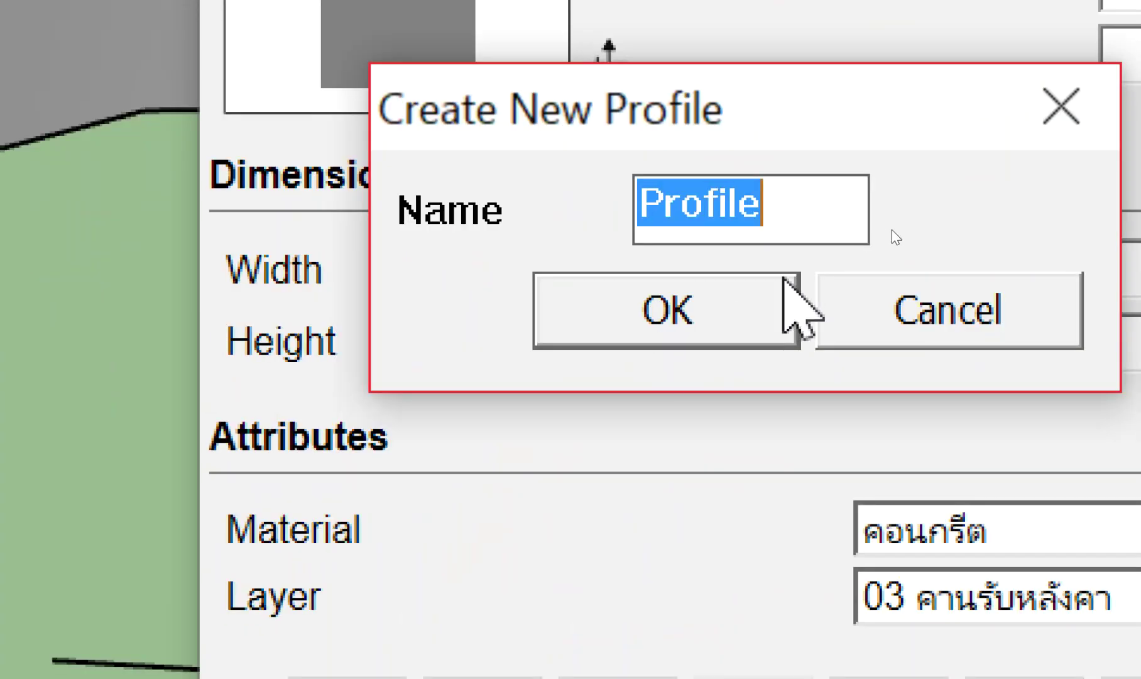
{"action": "type", "text": "mjv"}
{"action": "key", "text": "BackSpace"}
{"action": "key", "text": "BackSpace"}
{"action": "key", "text": "BackSpace"}
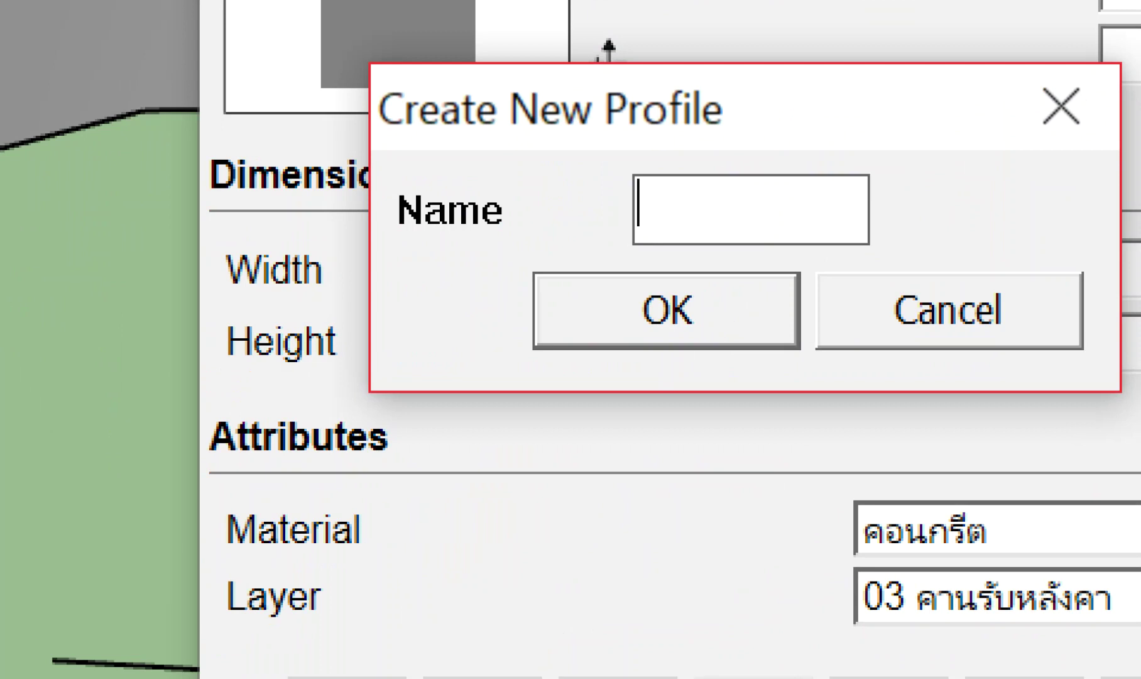
{"action": "type", "text": "ท่อ คสล"}
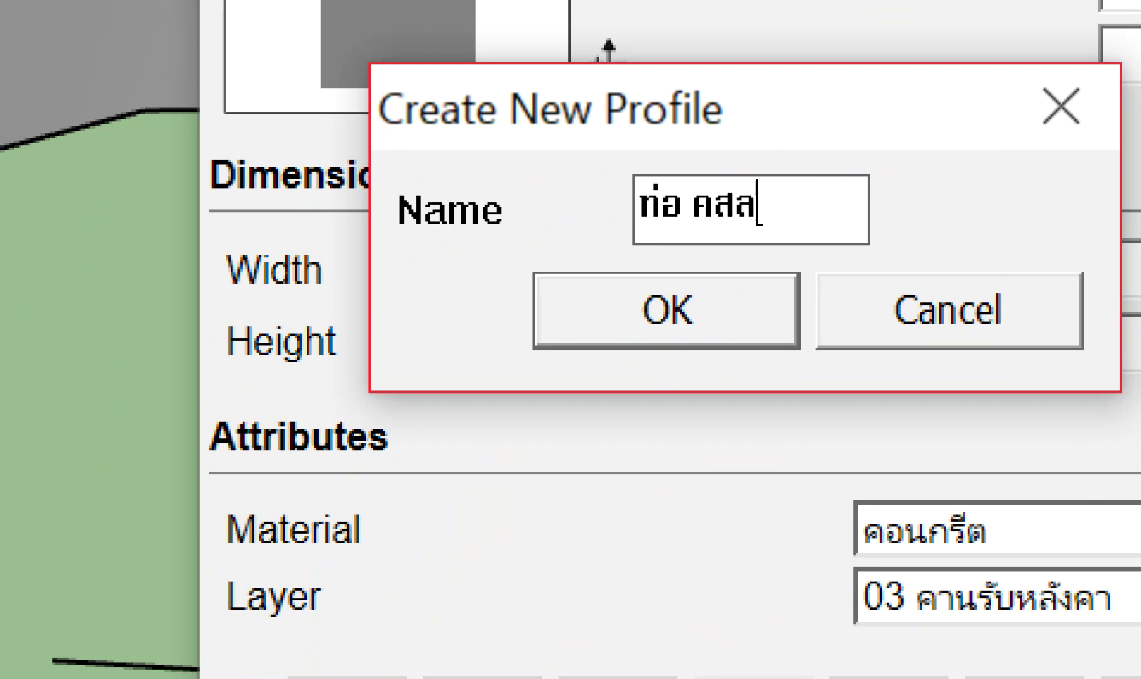
{"action": "type", "text": "."}
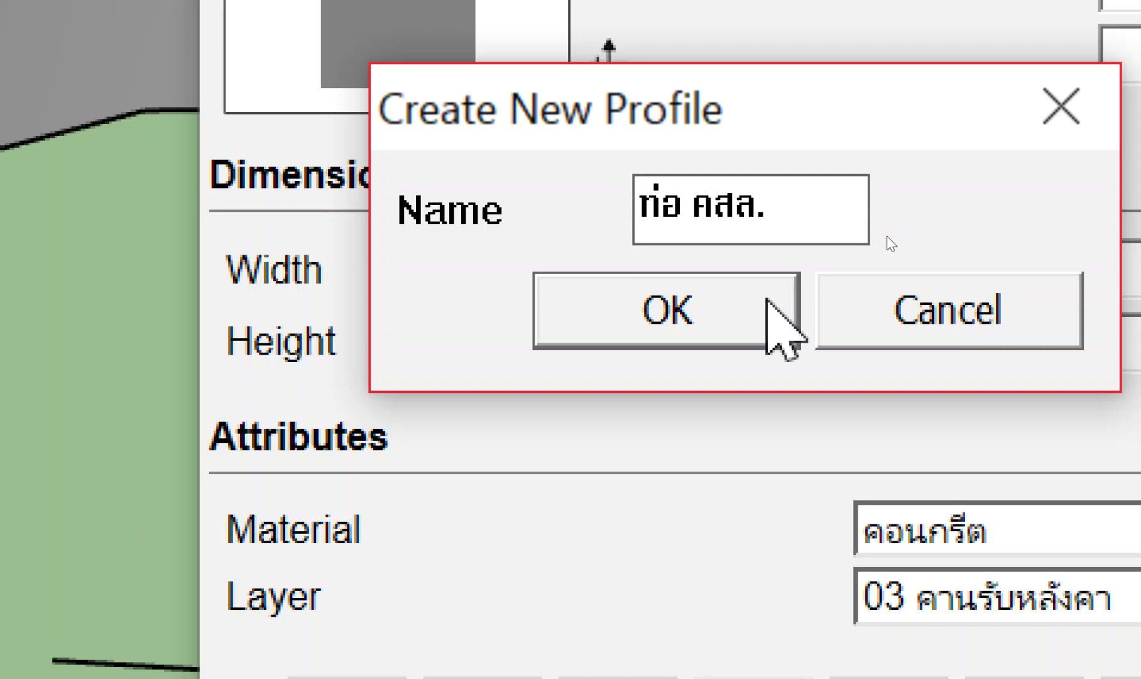
{"action": "left_click", "coordinate": [764, 289]}
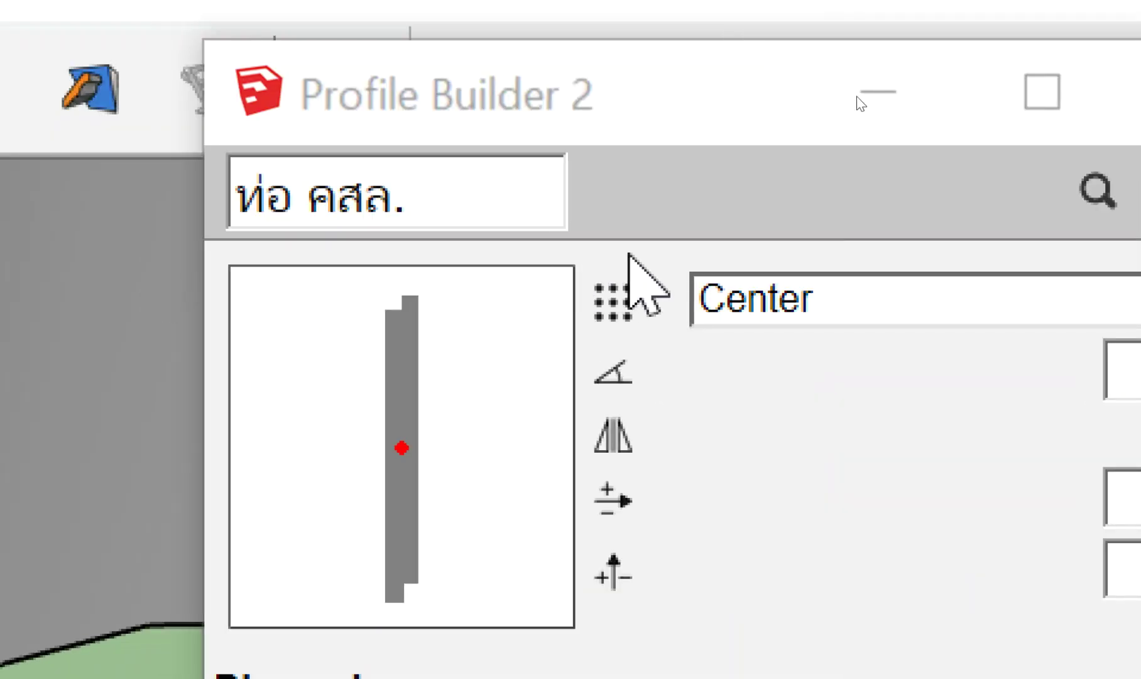
Anchor the ท่อ คสล. profile at Bottom-Right and build a short slab between two ground points
{"action": "left_click", "coordinate": [716, 295]}
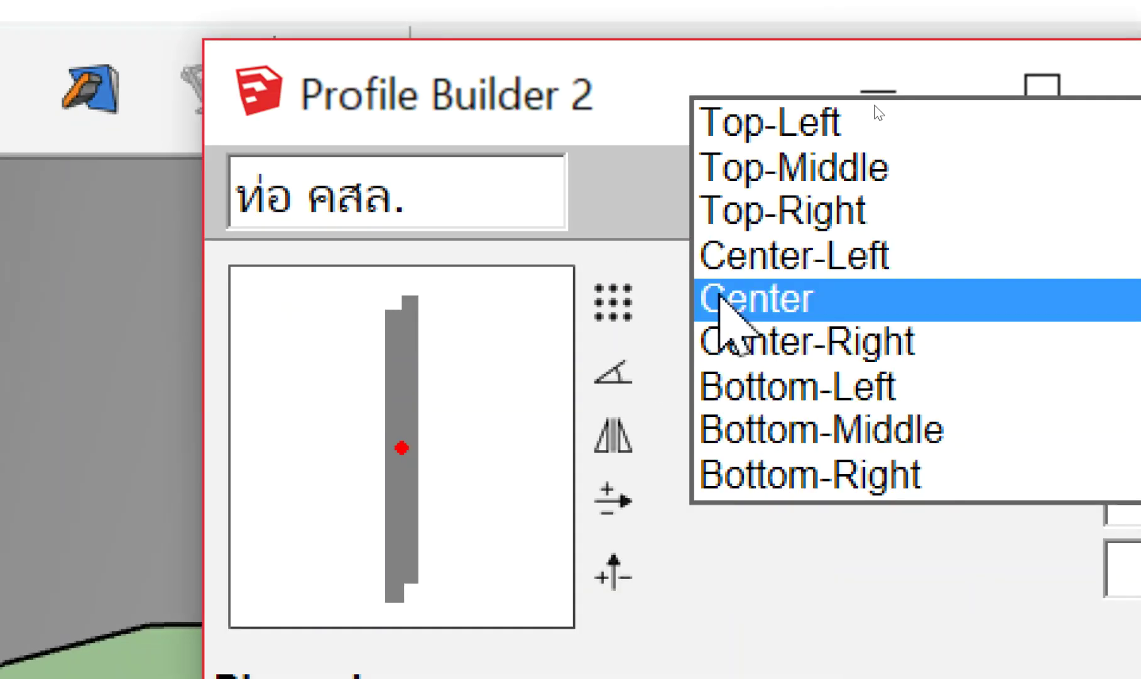
{"action": "left_click", "coordinate": [899, 481]}
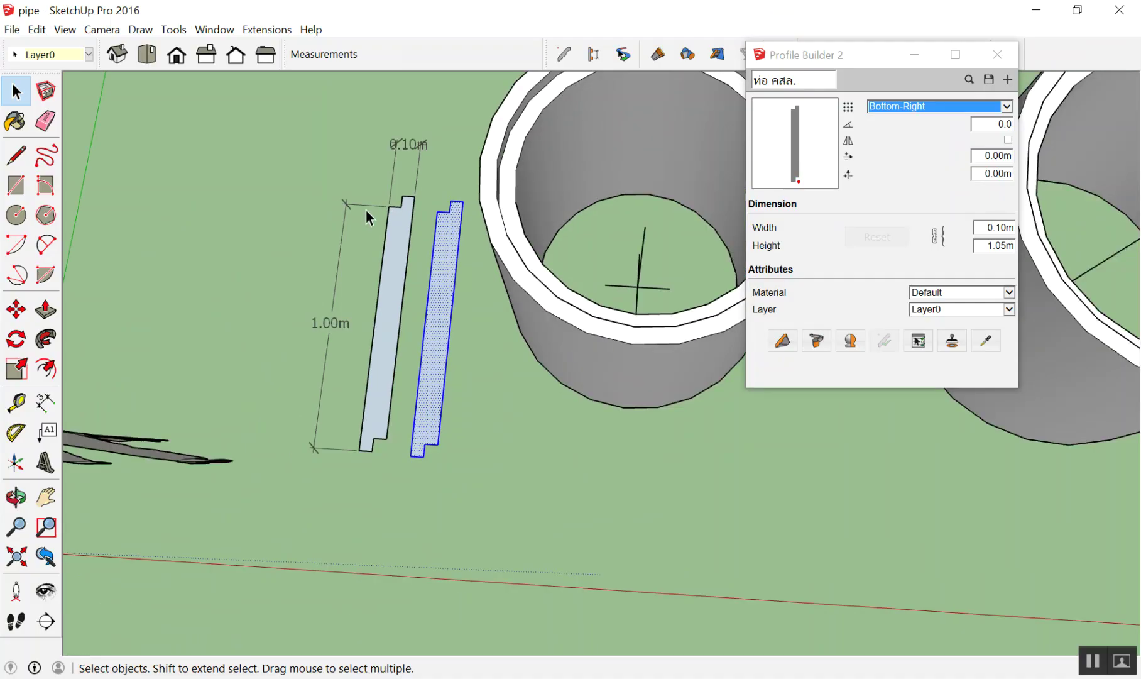
{"action": "scroll", "coordinate": [440, 232], "scroll_direction": "down", "scroll_amount": 2}
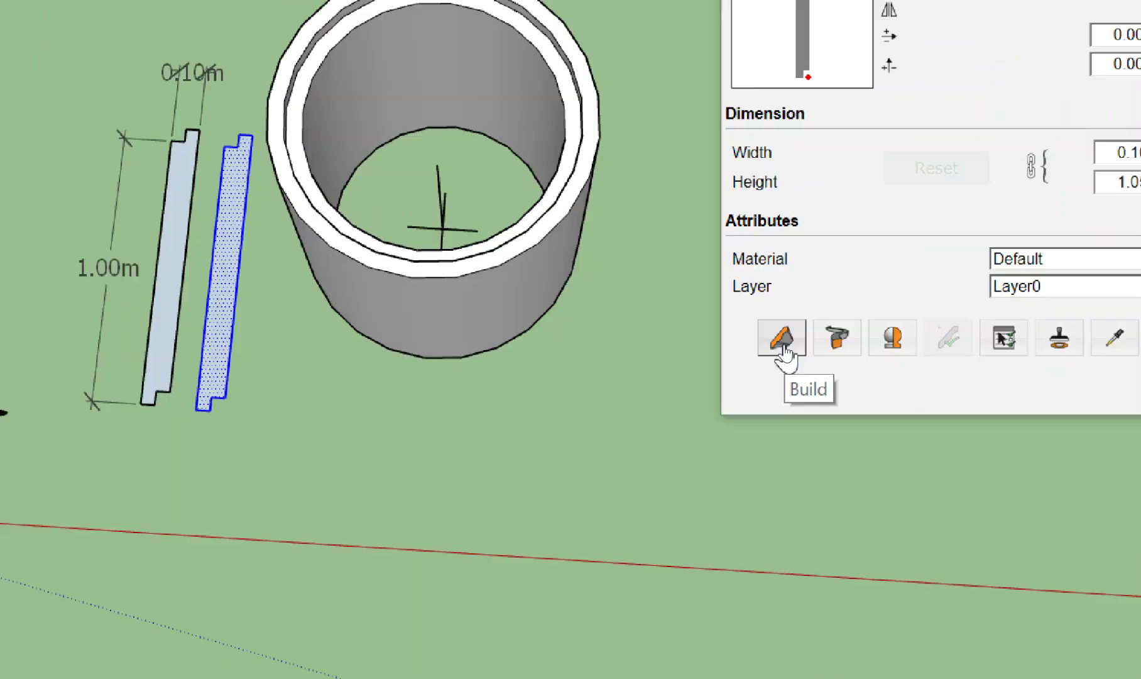
{"action": "left_click", "coordinate": [784, 349]}
{"action": "scroll", "coordinate": [410, 306], "scroll_direction": "down", "scroll_amount": 3}
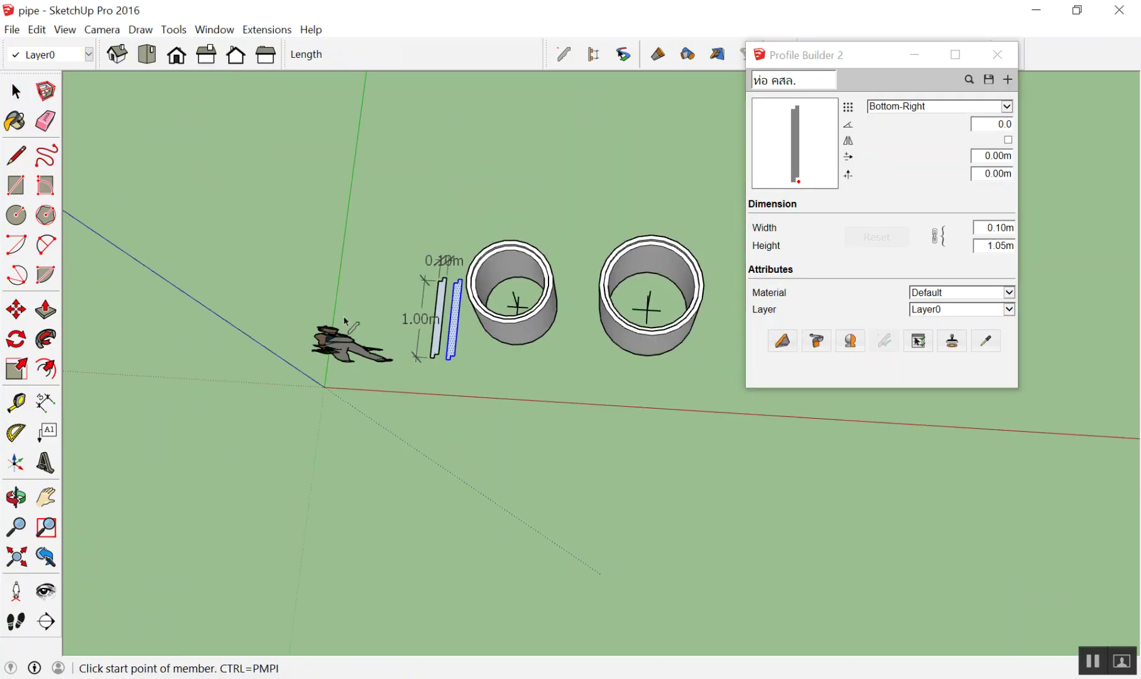
{"action": "scroll", "coordinate": [251, 264], "scroll_direction": "down", "scroll_amount": 3}
{"action": "scroll", "coordinate": [471, 277], "scroll_direction": "up", "scroll_amount": 4}
{"action": "left_click", "coordinate": [458, 318]}
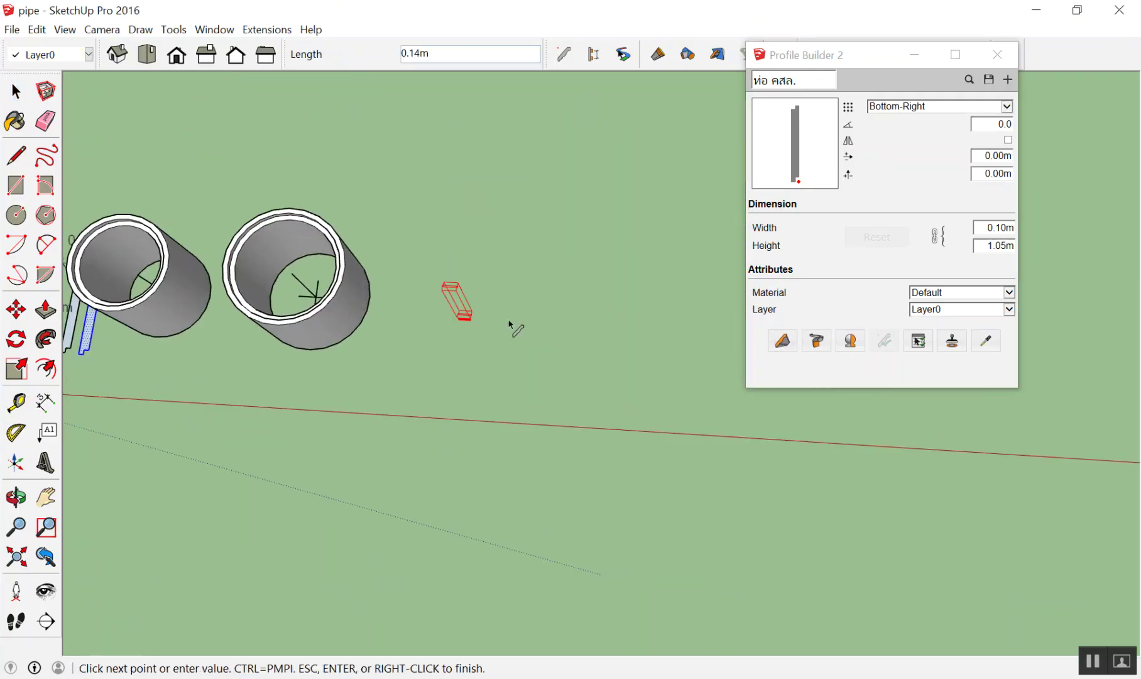
{"action": "left_click", "coordinate": [573, 326]}
{"action": "key", "text": "Return"}
Orbit and zoom around the new 0.10 m by 1.05 m slab beside the two pipes
{"action": "mouse_move", "coordinate": [585, 324]}
{"action": "middle_mouse_down"}
{"action": "mouse_move", "coordinate": [620, 253]}
{"action": "mouse_move", "coordinate": [603, 270]}
{"action": "middle_mouse_up"}
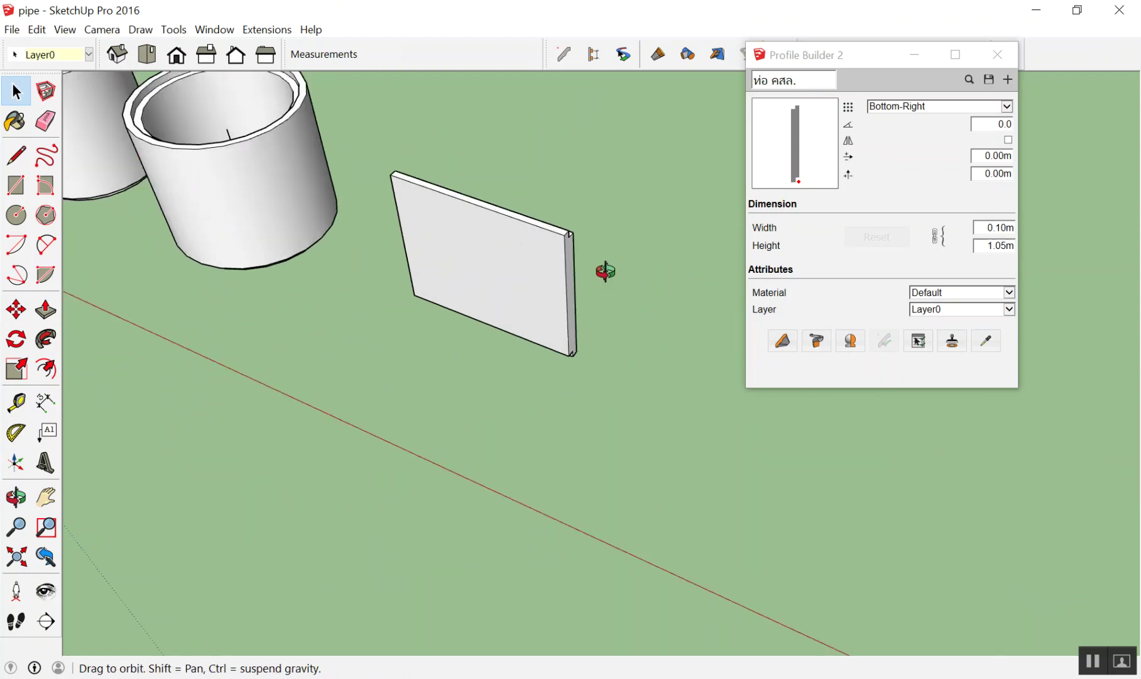
{"action": "scroll", "coordinate": [538, 169], "scroll_direction": "up", "scroll_amount": 3}
{"action": "mouse_move", "coordinate": [538, 169]}
{"action": "middle_mouse_down"}
{"action": "mouse_move", "coordinate": [365, 217]}
{"action": "mouse_move", "coordinate": [643, 389]}
{"action": "middle_mouse_up"}
{"action": "scroll", "coordinate": [456, 363], "scroll_direction": "down", "scroll_amount": 3}
{"action": "scroll", "coordinate": [492, 367], "scroll_direction": "down", "scroll_amount": 2}
{"action": "scroll", "coordinate": [355, 284], "scroll_direction": "up", "scroll_amount": 2}
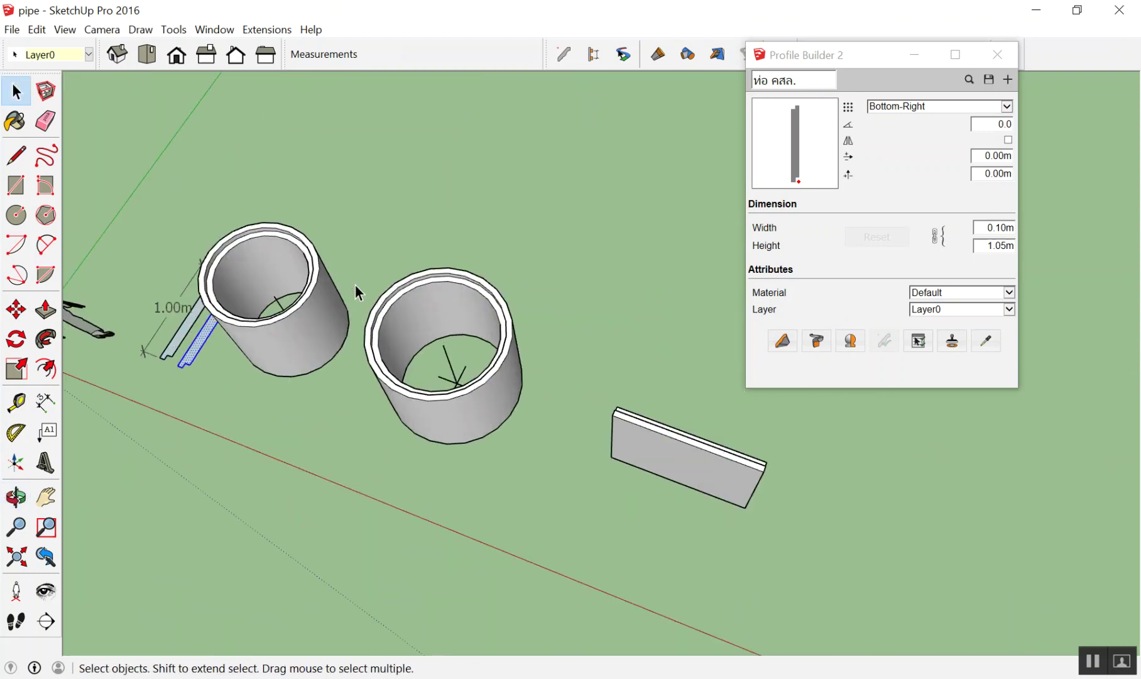
{"action": "scroll", "coordinate": [386, 257], "scroll_direction": "up", "scroll_amount": 2}
{"action": "key", "text": "e"}
{"action": "scroll", "coordinate": [490, 364], "scroll_direction": "down", "scroll_amount": 3}
{"action": "key", "text": "space"}
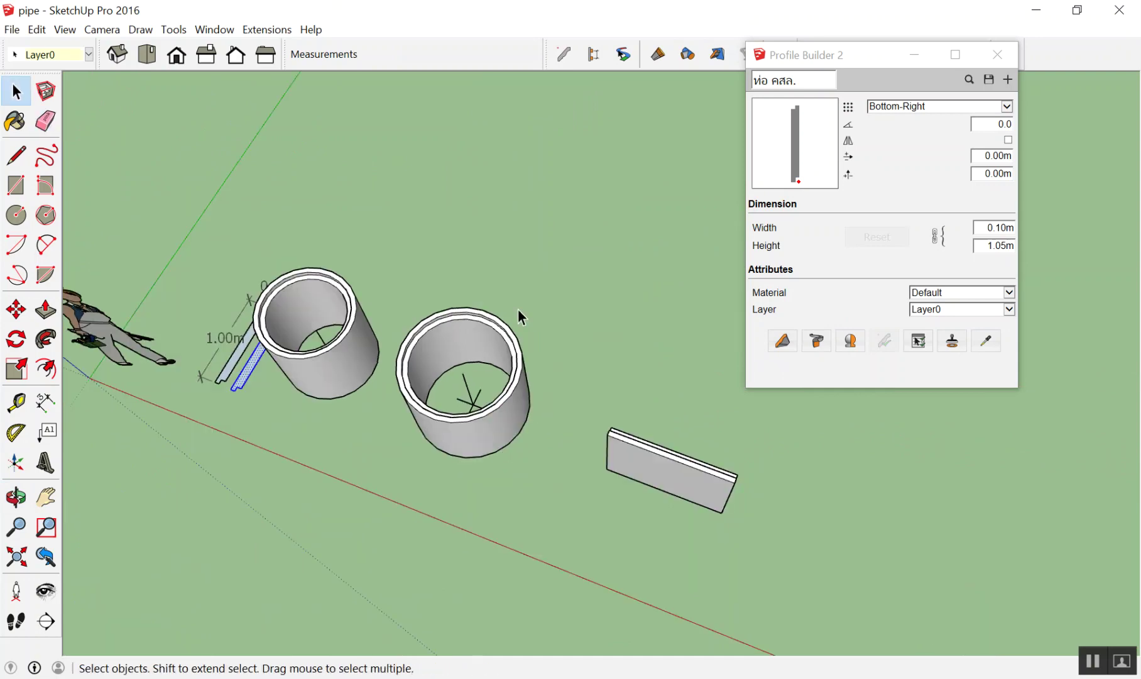
{"action": "scroll", "coordinate": [534, 364], "scroll_direction": "down", "scroll_amount": 2}
{"action": "scroll", "coordinate": [421, 262], "scroll_direction": "up", "scroll_amount": 2}
{"action": "scroll", "coordinate": [549, 336], "scroll_direction": "down", "scroll_amount": 1}
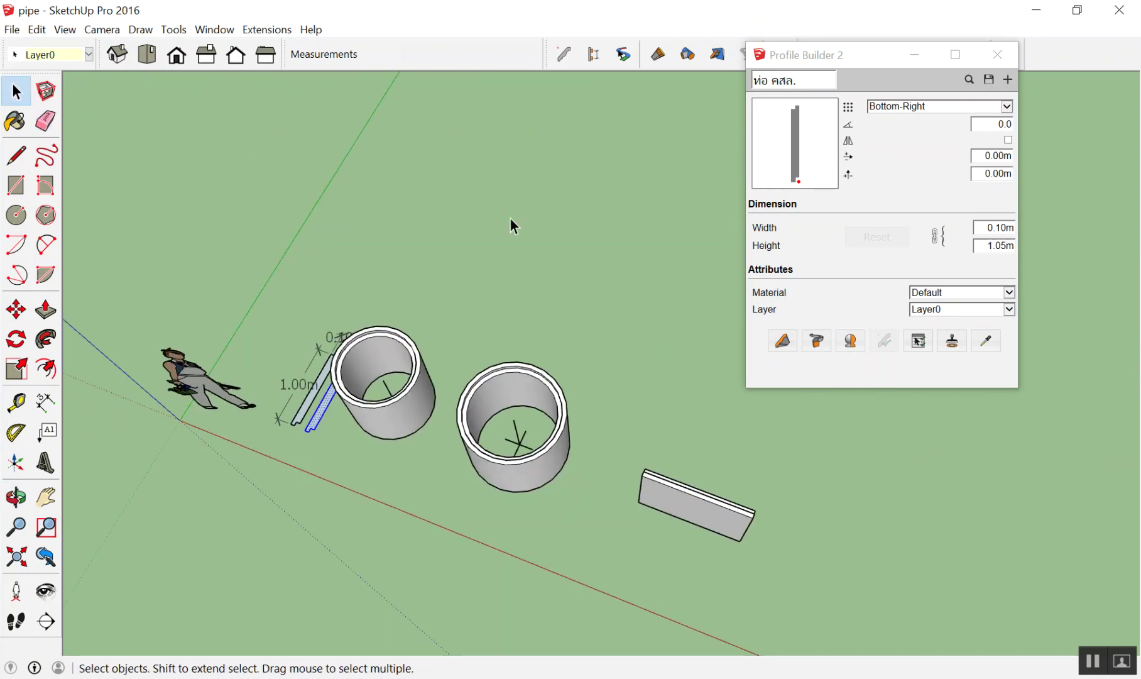
{"action": "scroll", "coordinate": [415, 213], "scroll_direction": "down", "scroll_amount": 1}
Draw a rectangle on the ground sized 1,1 so it is a 1 m by 1 m square
{"action": "key", "text": "r"}
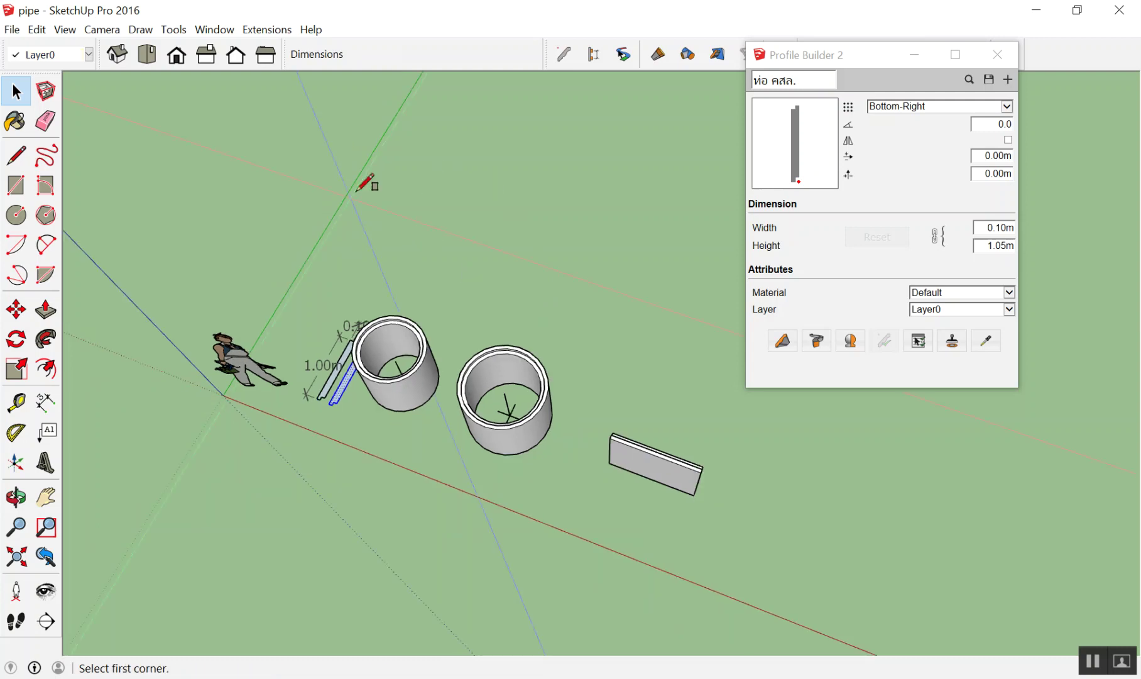
{"action": "left_click", "coordinate": [425, 268]}
{"action": "left_click", "coordinate": [587, 214]}
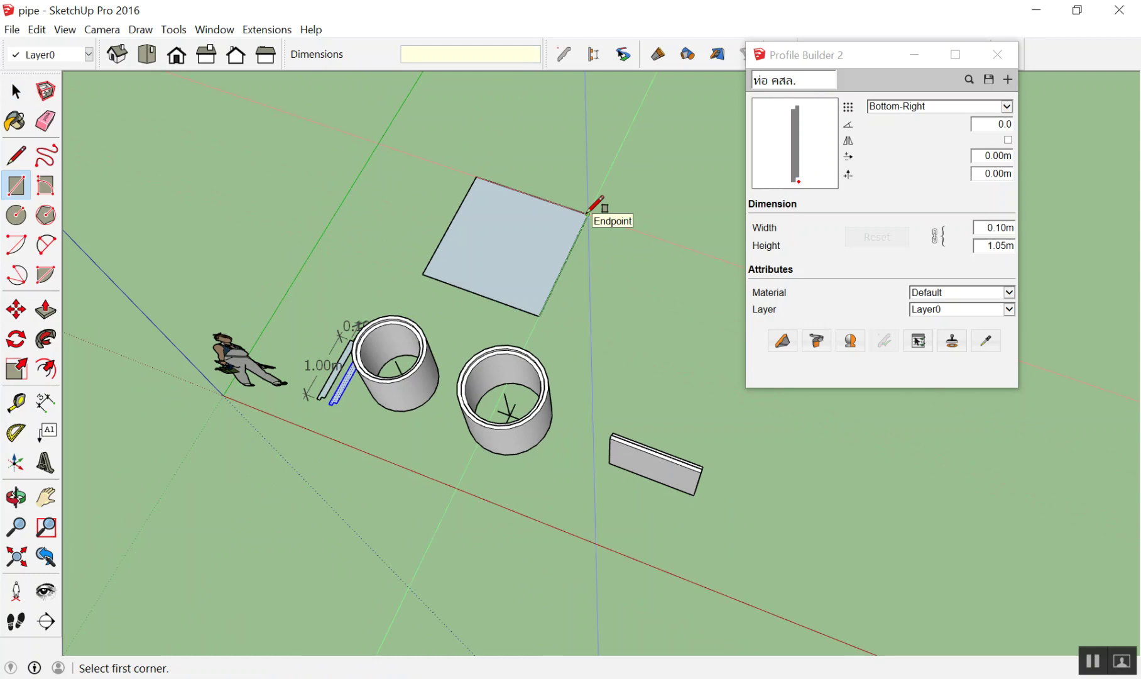
{"action": "key", "text": "ctrl+z"}
{"action": "left_click", "coordinate": [457, 264]}
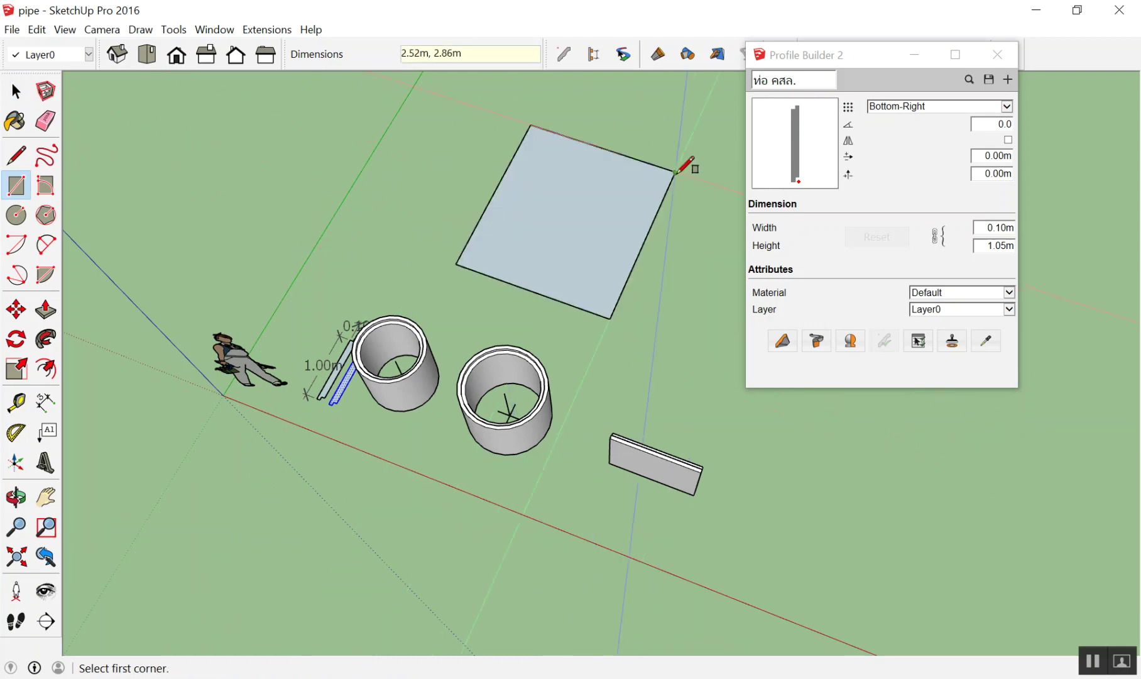
{"action": "left_click", "coordinate": [675, 171]}
{"action": "type", "text": "1"}
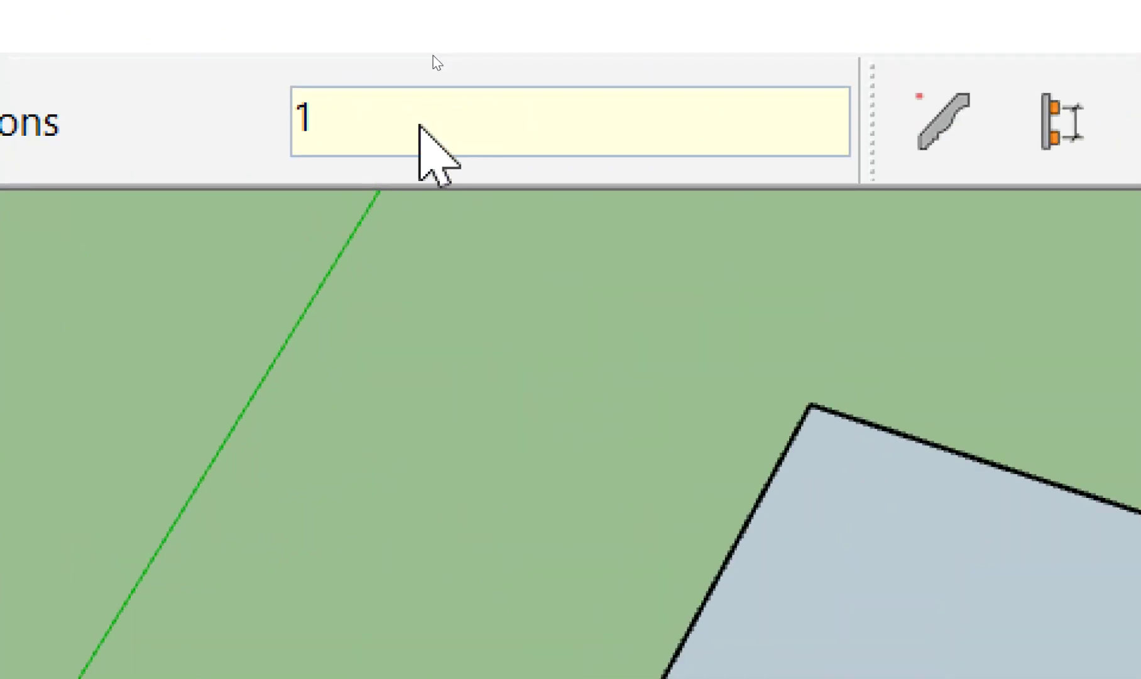
{"action": "type", "text": ",1"}
{"action": "key", "text": "Return"}
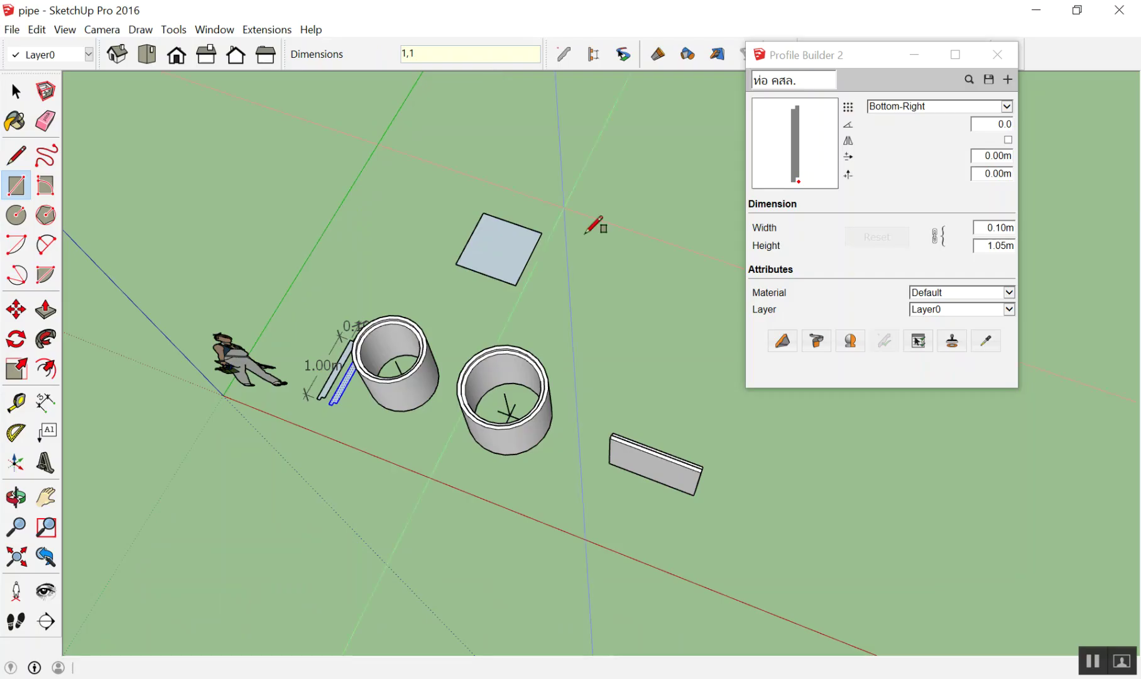
Window-select the square's edges to use as the pipe path
{"action": "key", "text": "space"}
{"action": "scroll", "coordinate": [506, 240], "scroll_direction": "up", "scroll_amount": 1}
{"action": "scroll", "coordinate": [509, 242], "scroll_direction": "up", "scroll_amount": 2}
{"action": "scroll", "coordinate": [511, 240], "scroll_direction": "up", "scroll_amount": 2}
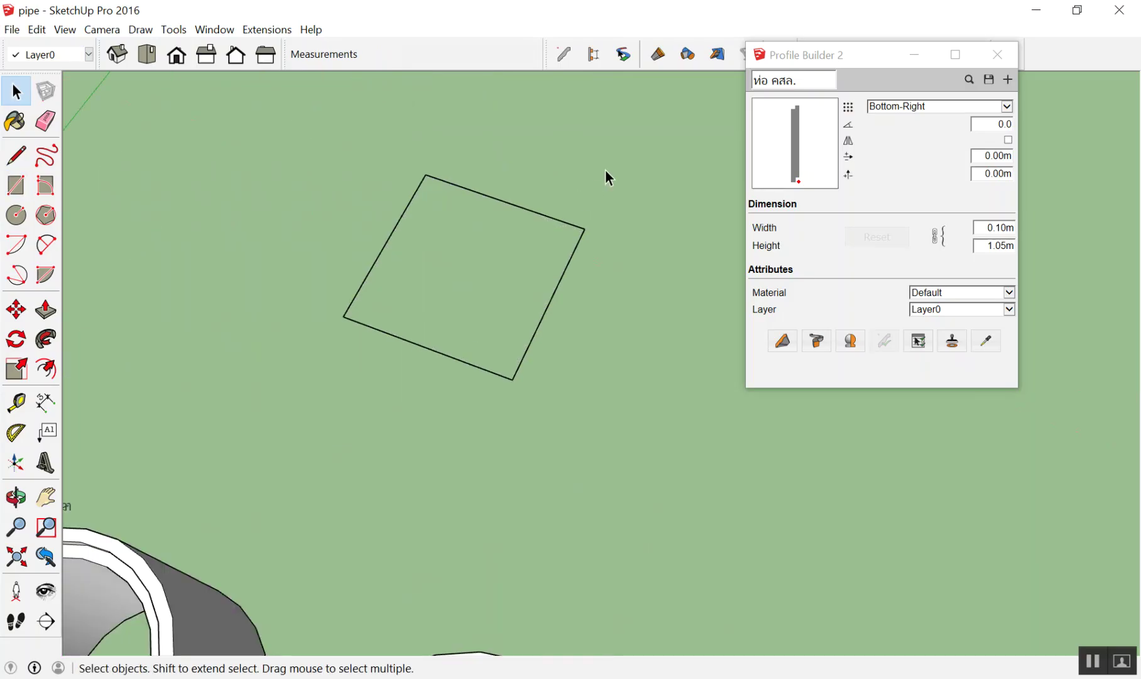
{"action": "left_click_drag", "start_coordinate": [320, 390], "coordinate": [372, 423]}
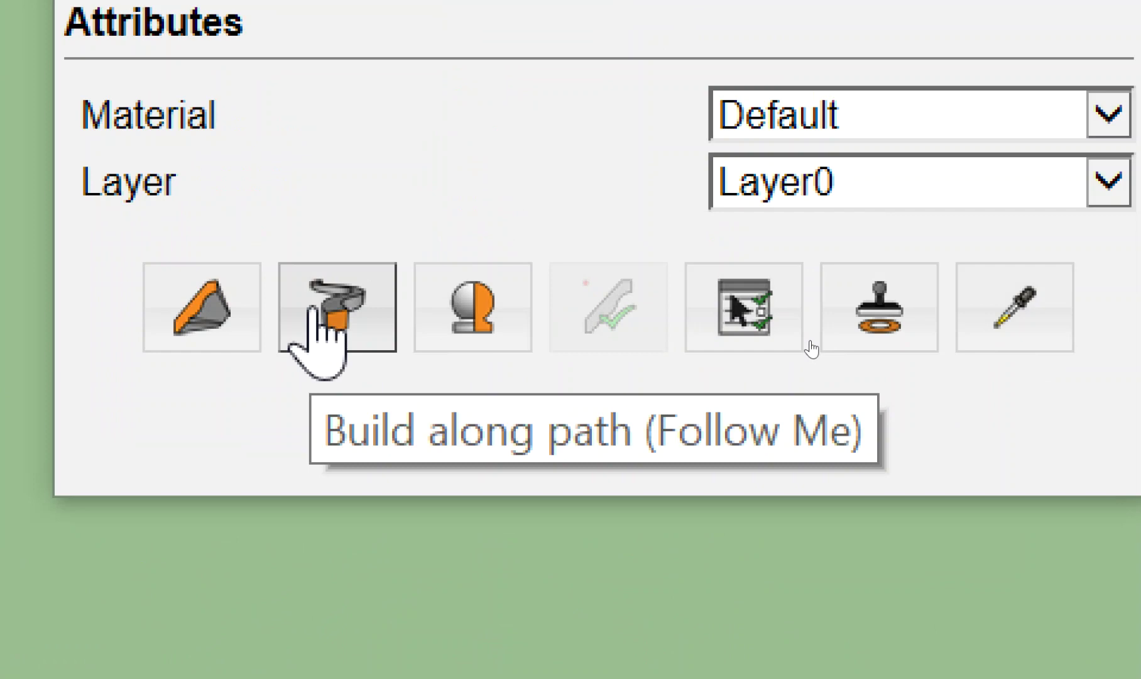
Build the ท่อ คสล. profile along the square with Follow Me, forming a 1.05 m high hollow box
{"action": "left_click", "coordinate": [314, 310]}
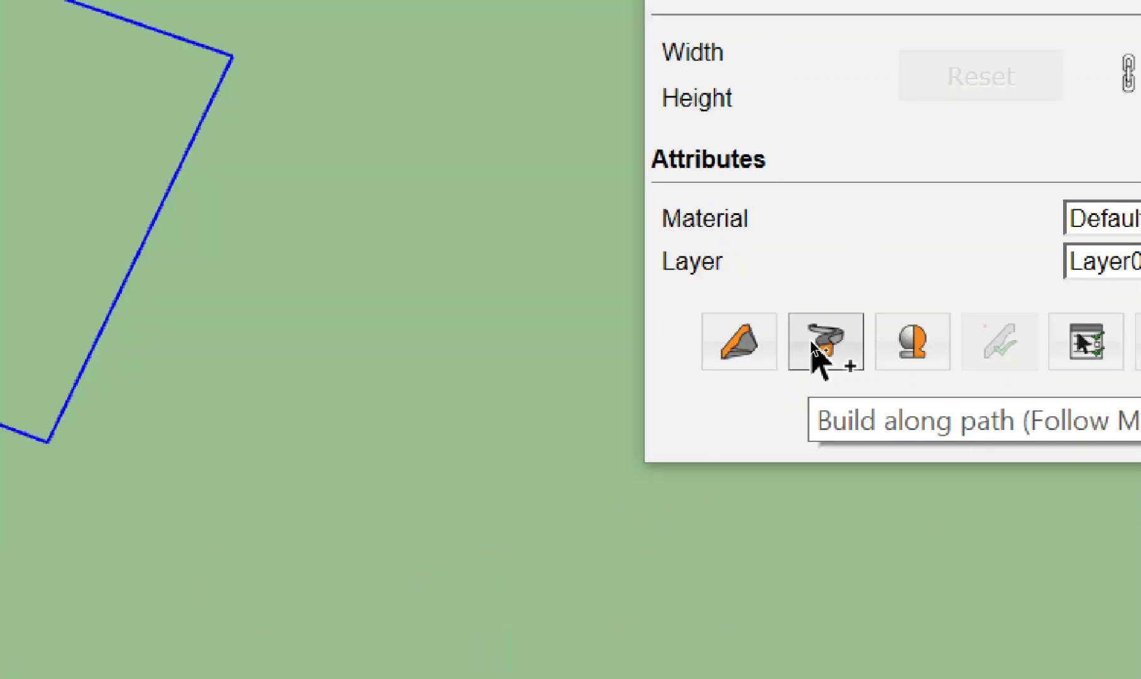
{"action": "key", "text": "o"}
{"action": "key", "text": "space"}
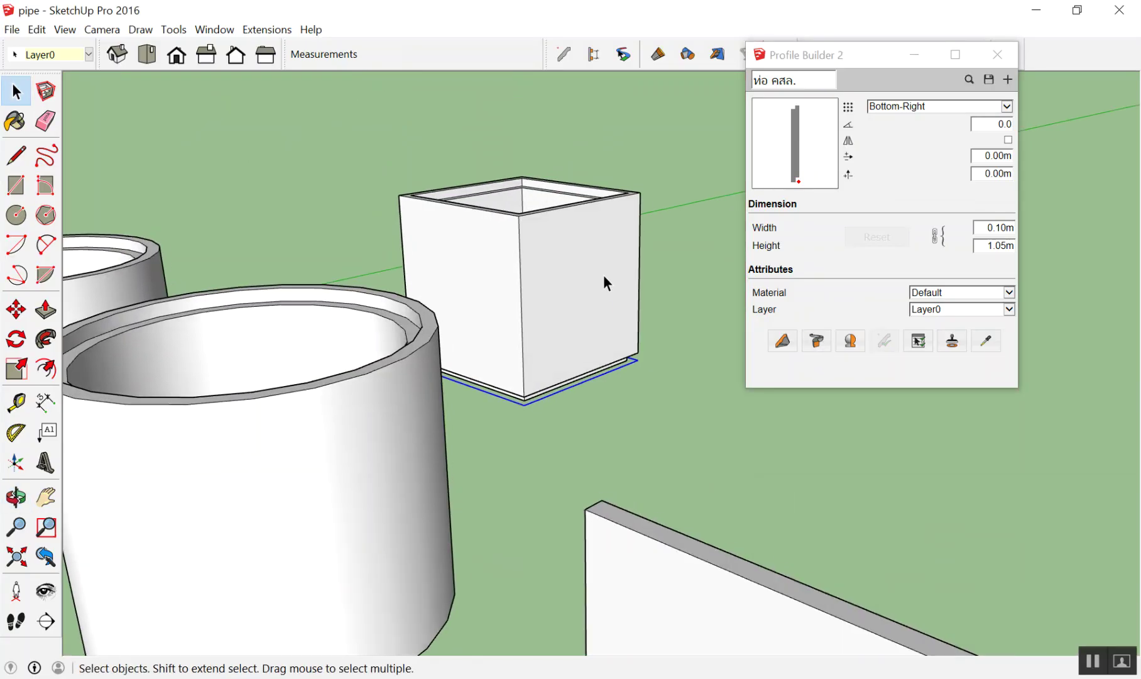
{"action": "middle_click_drag", "start_coordinate": [603, 275], "coordinate": [647, 495]}
{"action": "scroll", "coordinate": [582, 169], "scroll_direction": "up", "scroll_amount": 3}
{"action": "mouse_move", "coordinate": [581, 170]}
{"action": "middle_mouse_down"}
{"action": "mouse_move", "coordinate": [573, 236]}
{"action": "mouse_move", "coordinate": [984, 298]}
{"action": "mouse_move", "coordinate": [500, 255]}
{"action": "mouse_move", "coordinate": [471, 163]}
{"action": "mouse_move", "coordinate": [573, 77]}
{"action": "mouse_move", "coordinate": [296, 283]}
{"action": "mouse_move", "coordinate": [408, 232]}
{"action": "mouse_move", "coordinate": [477, 166]}
{"action": "mouse_move", "coordinate": [506, 178]}
{"action": "mouse_move", "coordinate": [402, 214]}
{"action": "mouse_move", "coordinate": [421, 311]}
{"action": "mouse_move", "coordinate": [438, 255]}
{"action": "mouse_move", "coordinate": [463, 370]}
{"action": "mouse_move", "coordinate": [346, 202]}
{"action": "middle_mouse_up"}
Orbit and zoom to inspect the box, including its underside
{"action": "scroll", "coordinate": [466, 156], "scroll_direction": "down", "scroll_amount": 3}
{"action": "scroll", "coordinate": [476, 186], "scroll_direction": "down", "scroll_amount": 3}
{"action": "scroll", "coordinate": [440, 184], "scroll_direction": "up", "scroll_amount": 2}
{"action": "scroll", "coordinate": [342, 239], "scroll_direction": "up", "scroll_amount": 2}
{"action": "scroll", "coordinate": [352, 254], "scroll_direction": "up", "scroll_amount": 2}
{"action": "mouse_move", "coordinate": [354, 257]}
{"action": "middle_mouse_down"}
{"action": "mouse_move", "coordinate": [433, 137]}
{"action": "mouse_move", "coordinate": [313, 150]}
{"action": "middle_mouse_up"}
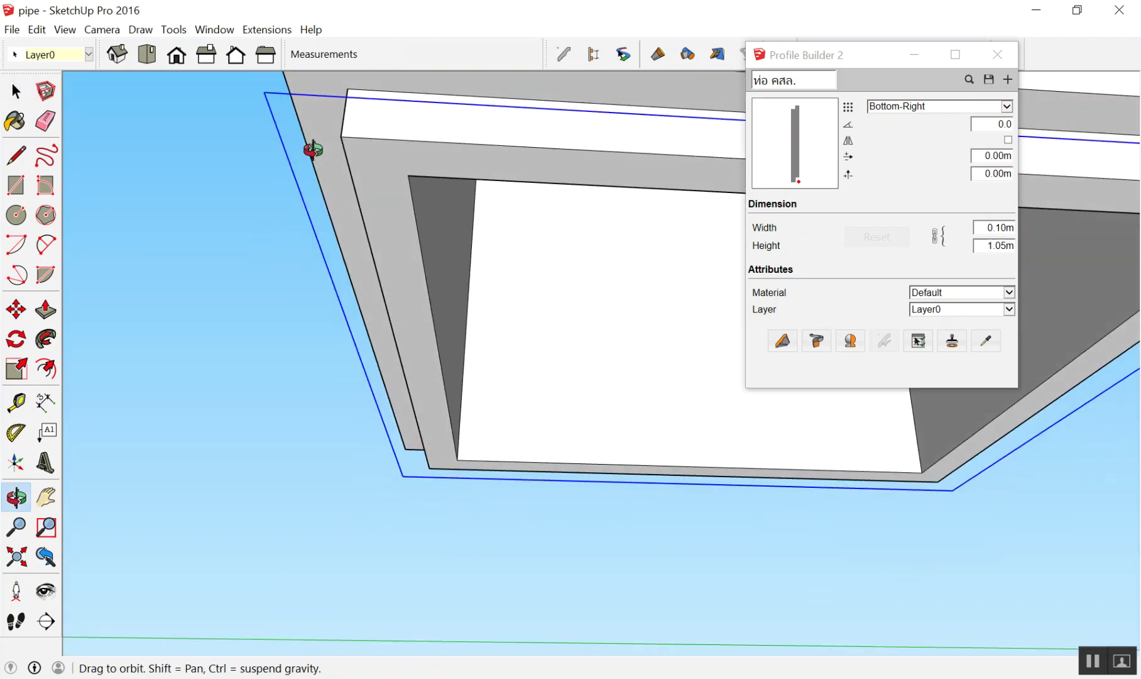
{"action": "middle_click_drag", "start_coordinate": [336, 196], "coordinate": [654, 374]}
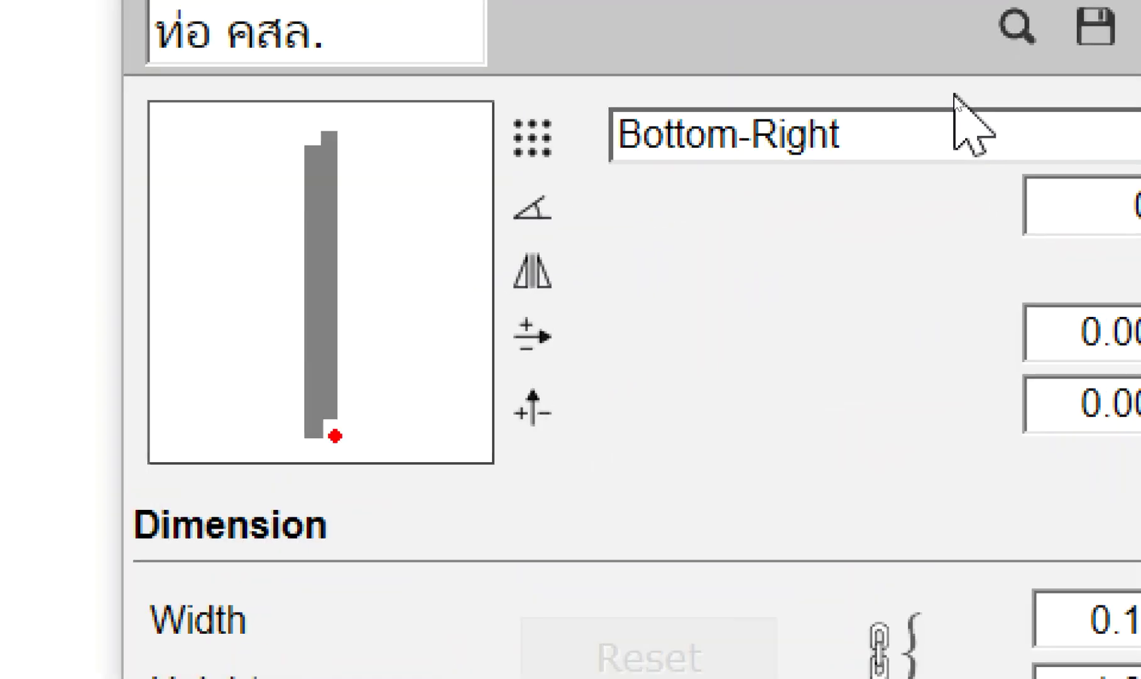
Set the Profile Builder alignment to Bottom-Left
{"action": "left_click", "coordinate": [935, 104]}
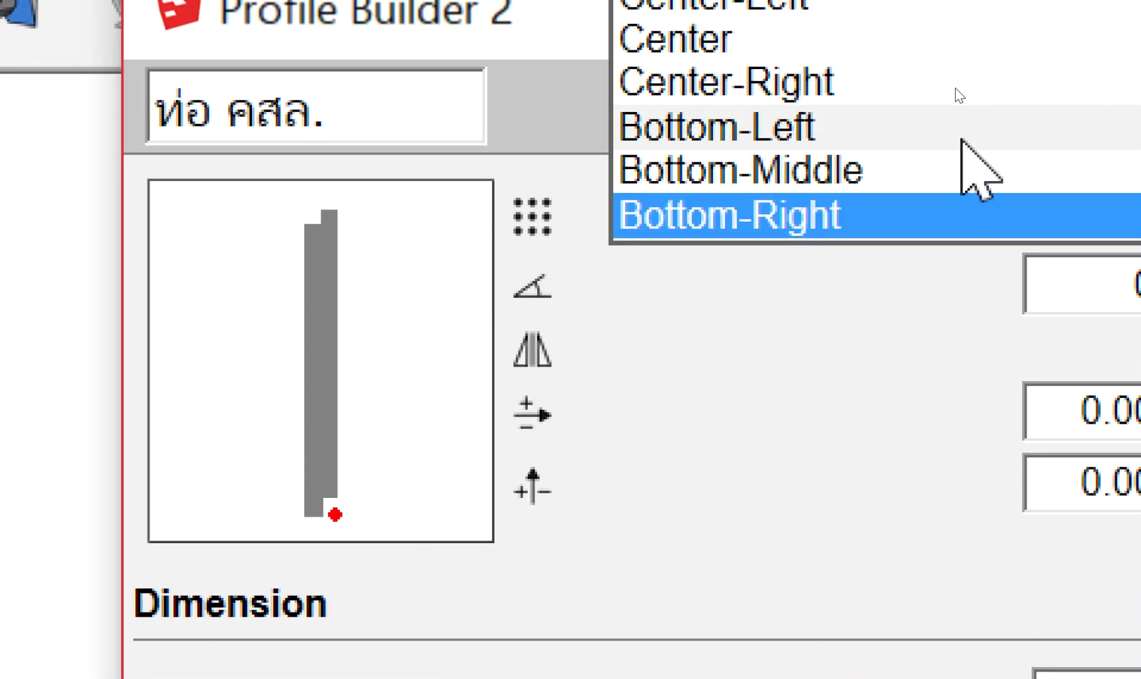
{"action": "left_click", "coordinate": [959, 130]}
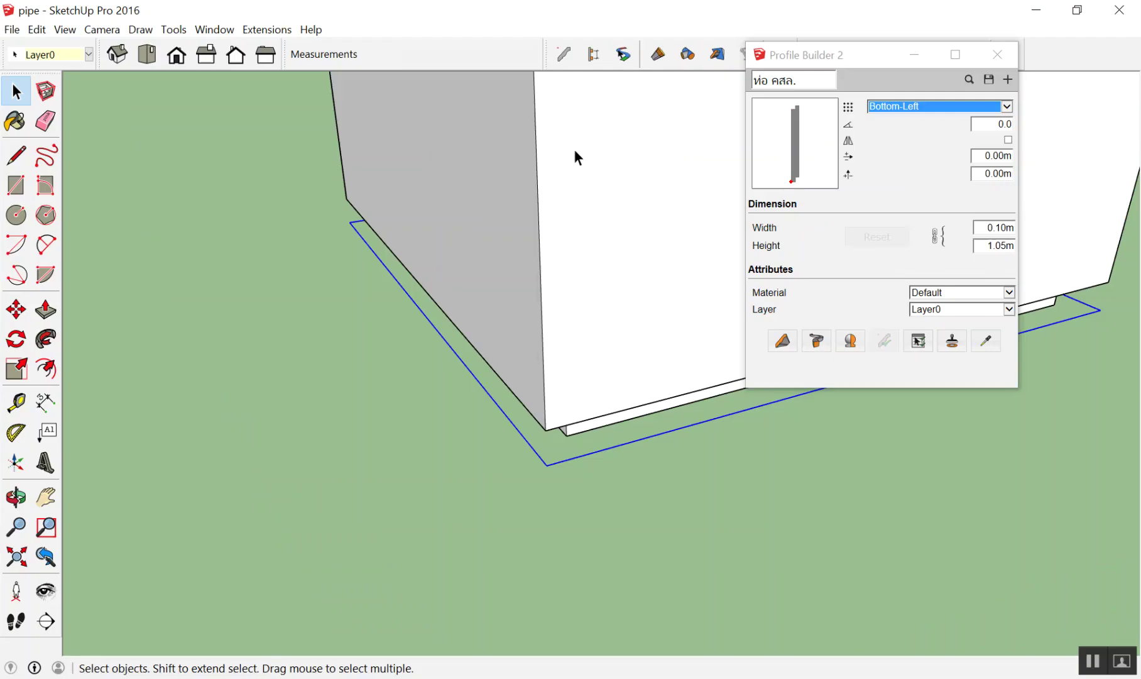
{"action": "scroll", "coordinate": [568, 189], "scroll_direction": "down", "scroll_amount": 2}
{"action": "middle_click_drag", "start_coordinate": [565, 245], "coordinate": [692, 160]}
{"action": "scroll", "coordinate": [594, 198], "scroll_direction": "down", "scroll_amount": 3}
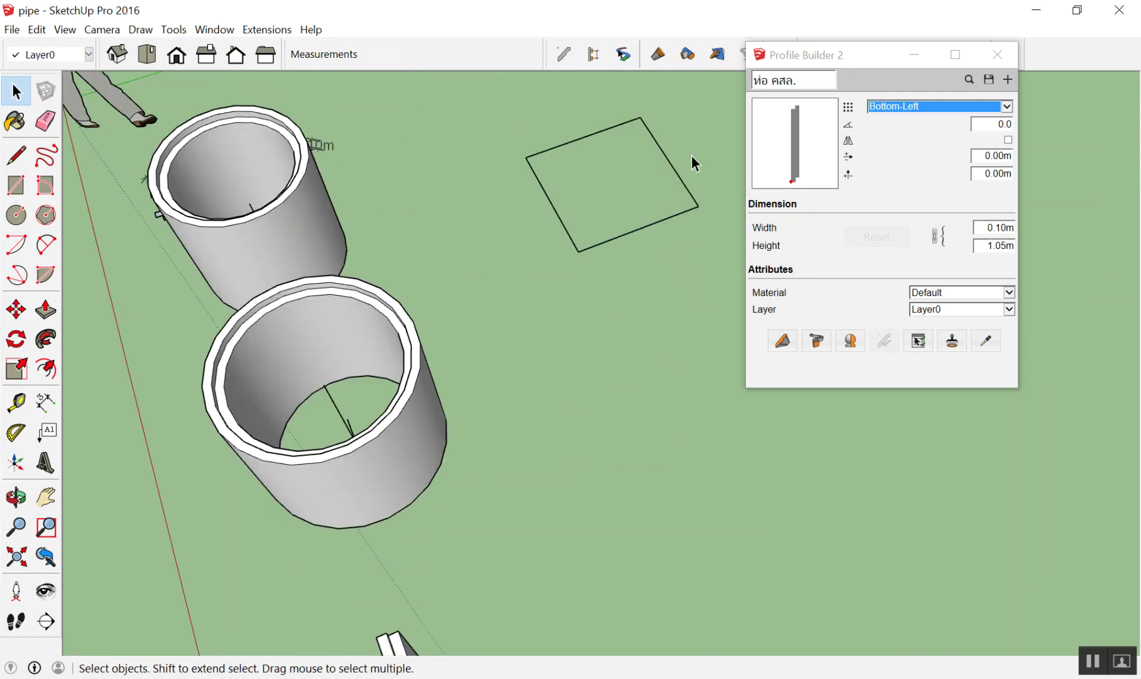
{"action": "scroll", "coordinate": [685, 122], "scroll_direction": "up", "scroll_amount": 3}
Select the square outline and build the profile along it again
{"action": "left_click_drag", "start_coordinate": [354, 379], "coordinate": [355, 381]}
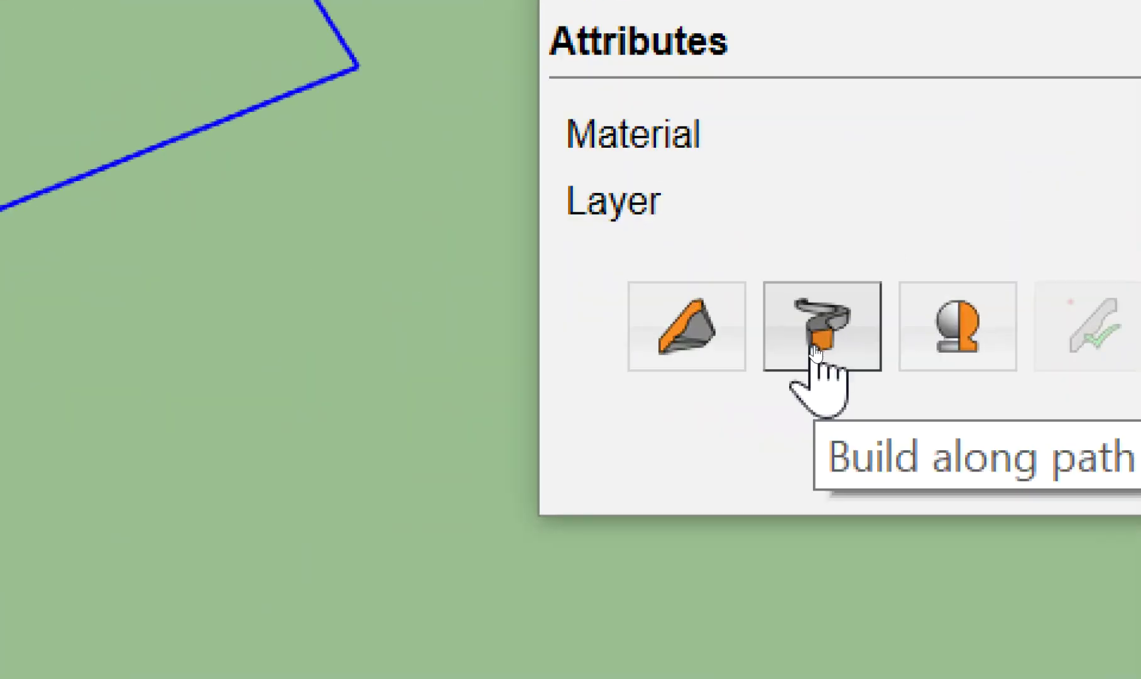
{"action": "left_click", "coordinate": [815, 352]}
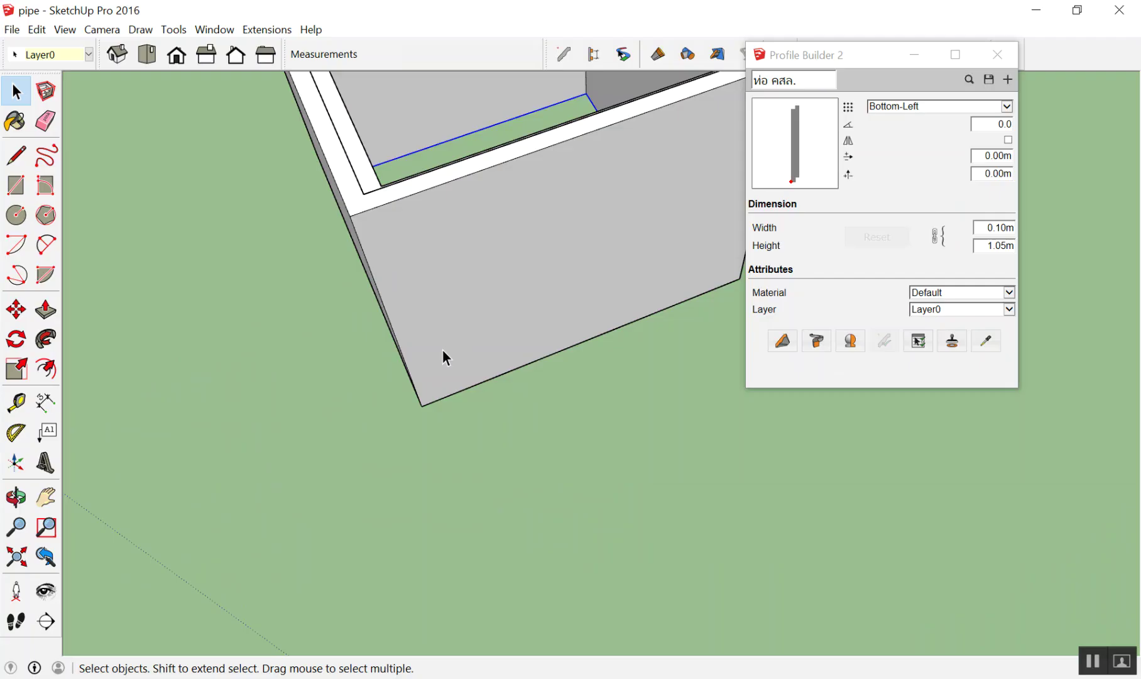
{"action": "mouse_move", "coordinate": [553, 454]}
{"action": "middle_mouse_down"}
{"action": "mouse_move", "coordinate": [493, 338]}
{"action": "mouse_move", "coordinate": [471, 146]}
{"action": "mouse_move", "coordinate": [407, 323]}
{"action": "mouse_move", "coordinate": [423, 186]}
{"action": "mouse_move", "coordinate": [522, 254]}
{"action": "mouse_move", "coordinate": [542, 367]}
{"action": "mouse_move", "coordinate": [507, 324]}
{"action": "mouse_move", "coordinate": [659, 592]}
{"action": "mouse_move", "coordinate": [642, 471]}
{"action": "mouse_move", "coordinate": [382, 563]}
{"action": "mouse_move", "coordinate": [507, 461]}
{"action": "mouse_move", "coordinate": [810, 592]}
{"action": "mouse_move", "coordinate": [196, 234]}
{"action": "mouse_move", "coordinate": [346, 345]}
{"action": "mouse_move", "coordinate": [440, 377]}
{"action": "mouse_move", "coordinate": [370, 339]}
{"action": "middle_mouse_up"}
{"action": "scroll", "coordinate": [333, 96], "scroll_direction": "down", "scroll_amount": 3}
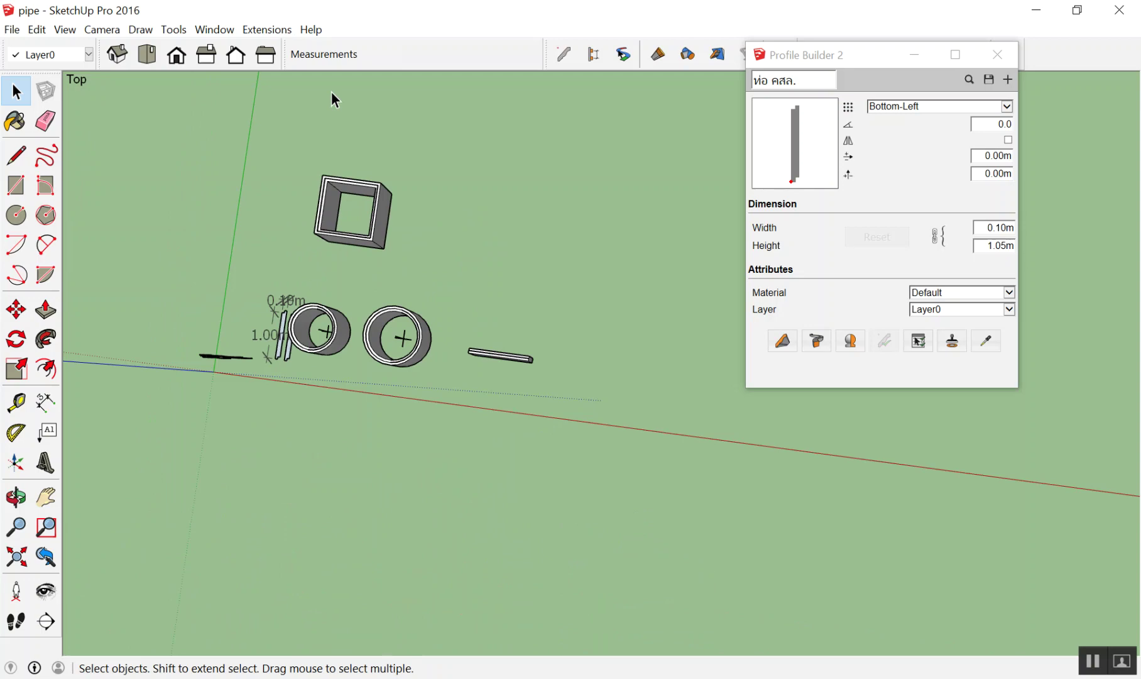
Draw two 50-sided circles with radii 0.4 m and 0.5 m beside the square box
{"action": "key", "text": "c"}
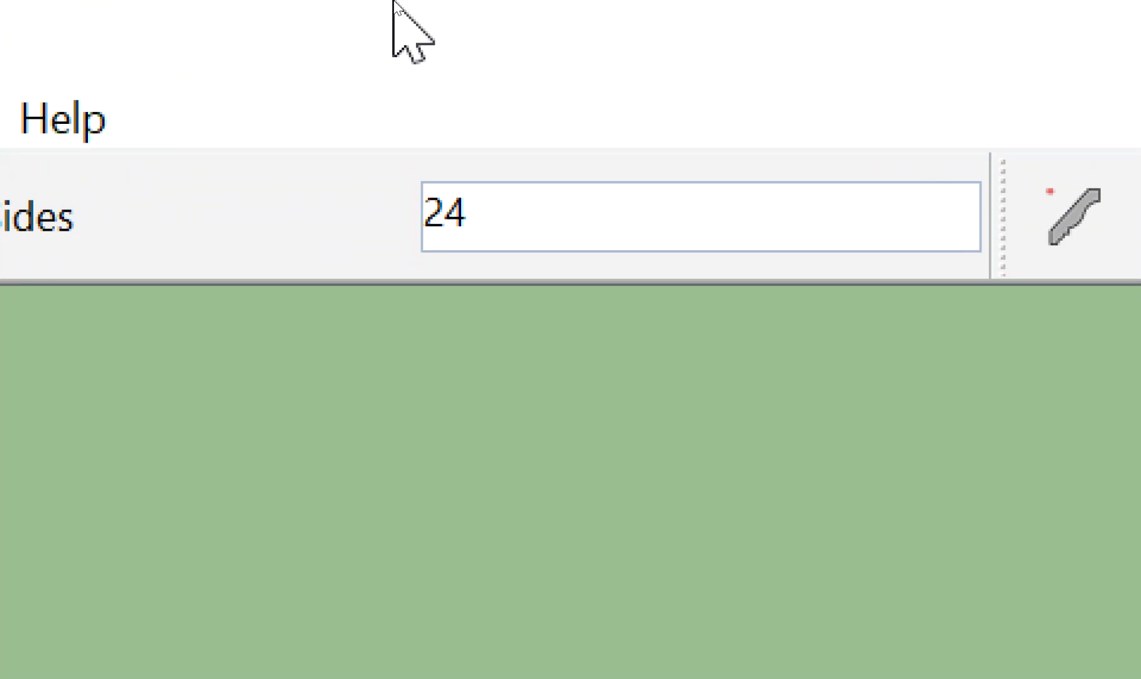
{"action": "type", "text": "50"}
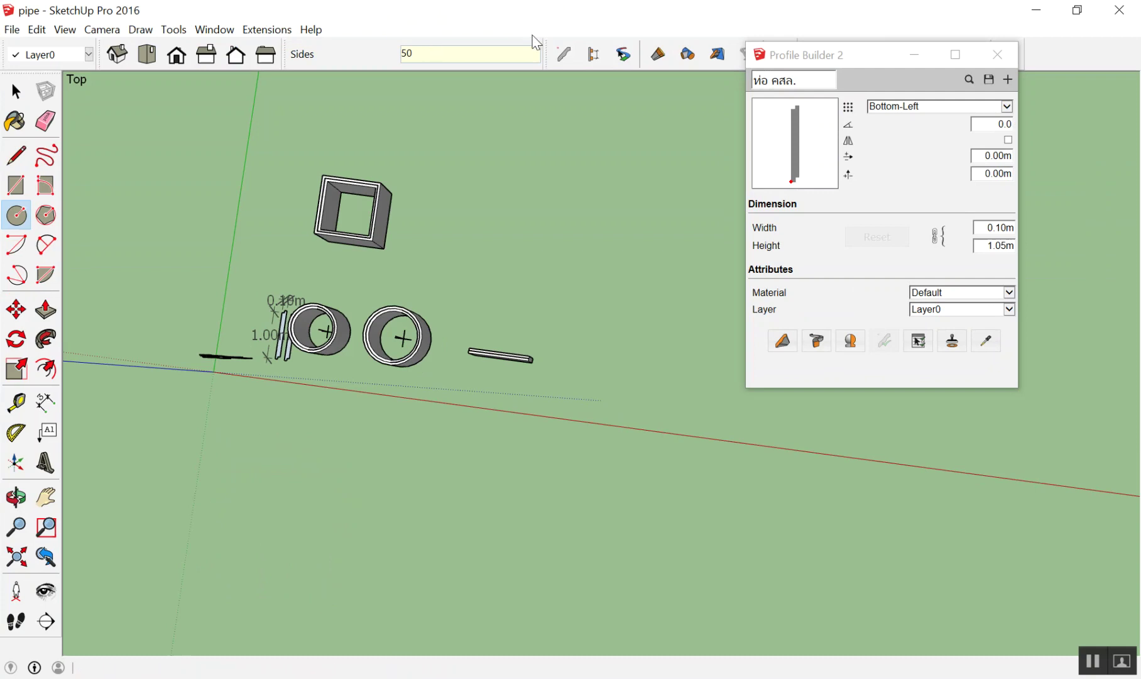
{"action": "scroll", "coordinate": [407, 237], "scroll_direction": "up", "scroll_amount": 2}
{"action": "scroll", "coordinate": [461, 229], "scroll_direction": "up", "scroll_amount": 3}
{"action": "left_click", "coordinate": [460, 234]}
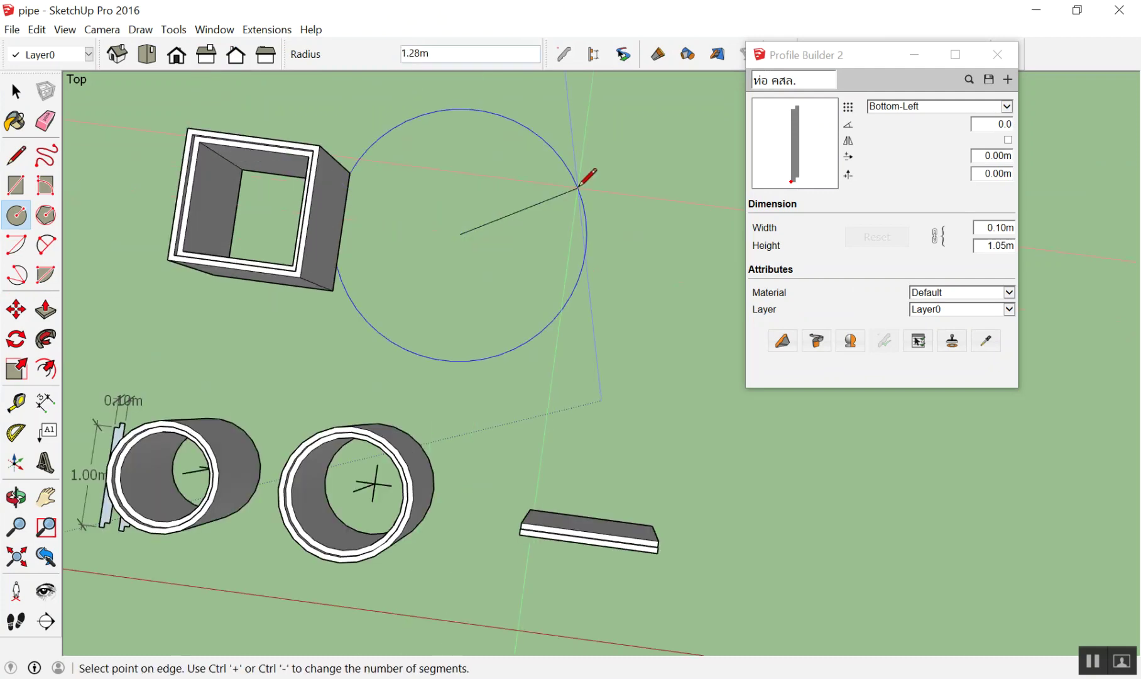
{"action": "left_click", "coordinate": [571, 186]}
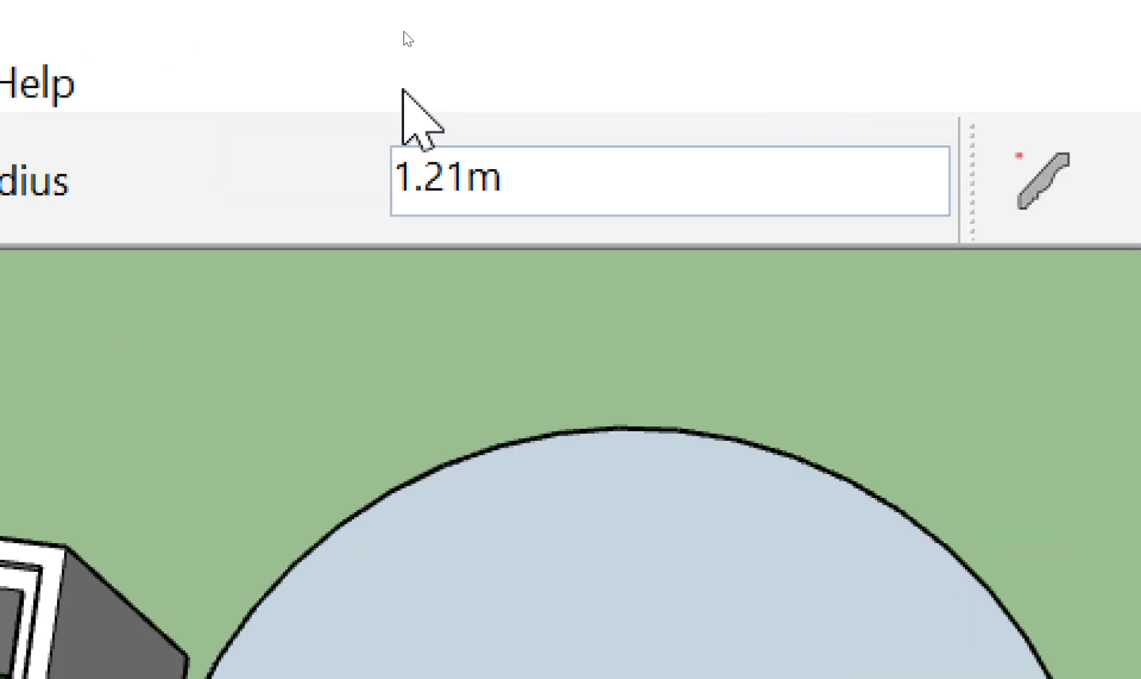
{"action": "type", "text": ".4"}
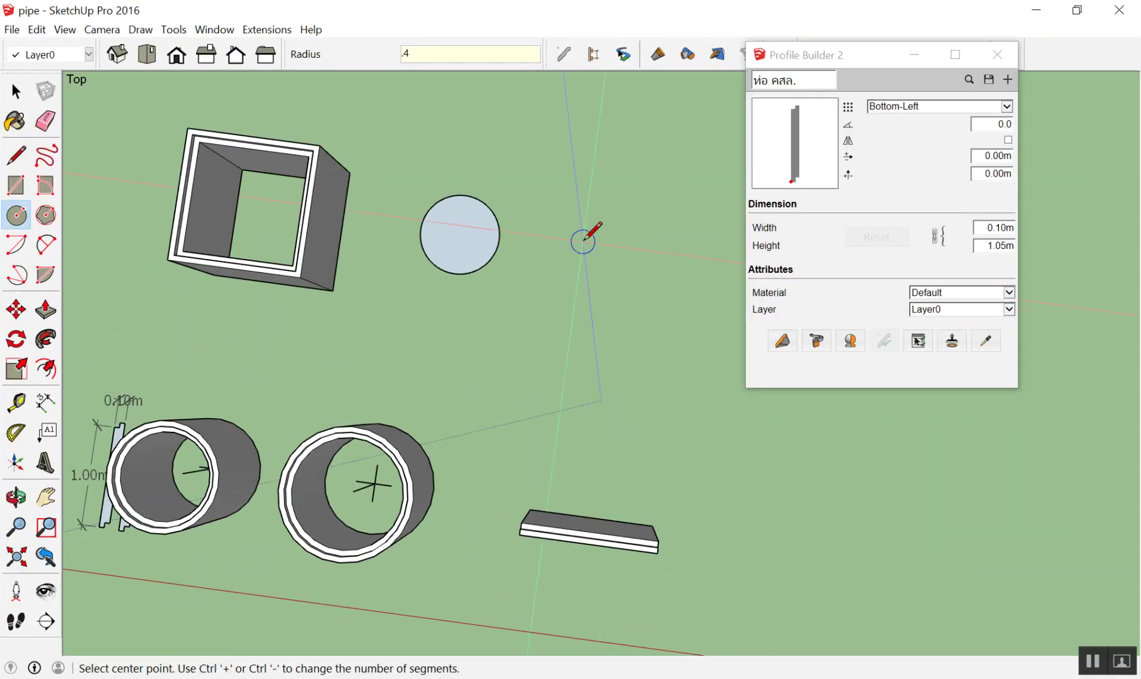
{"action": "left_click", "coordinate": [584, 252]}
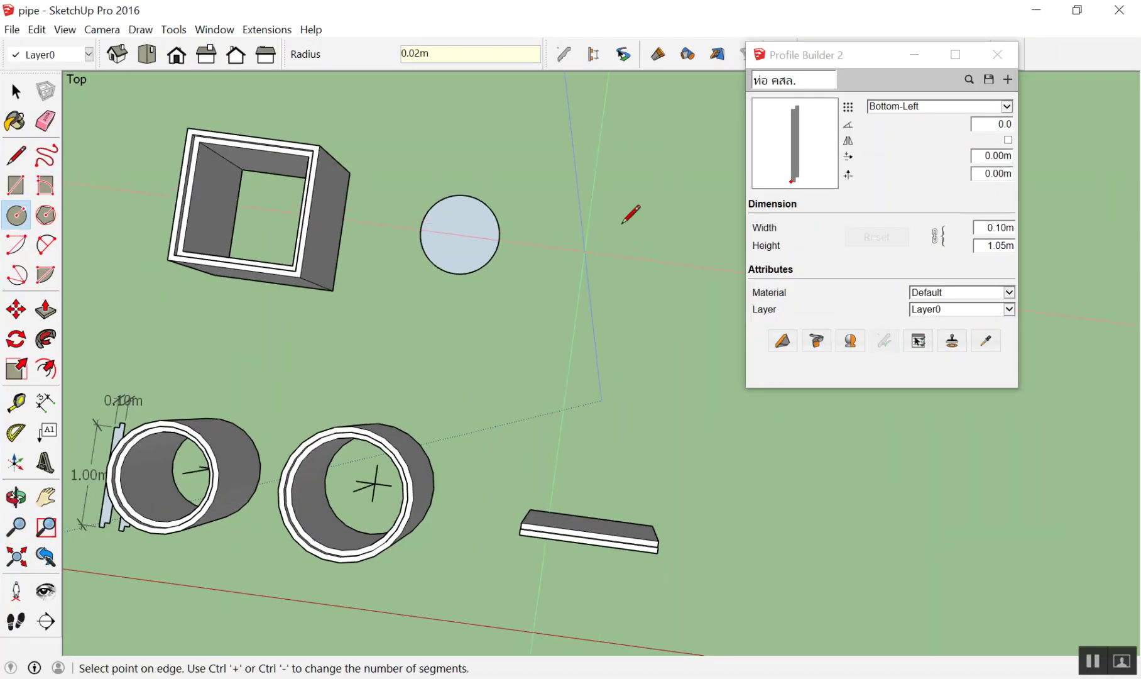
{"action": "left_click", "coordinate": [615, 137]}
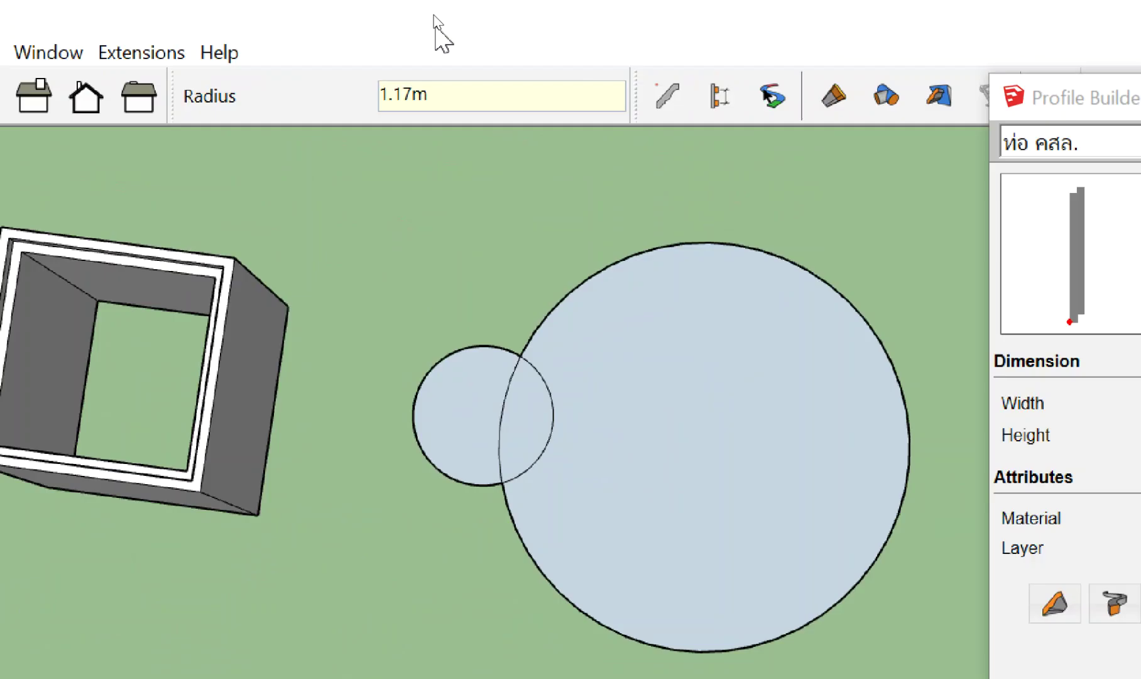
{"action": "type", "text": ".5"}
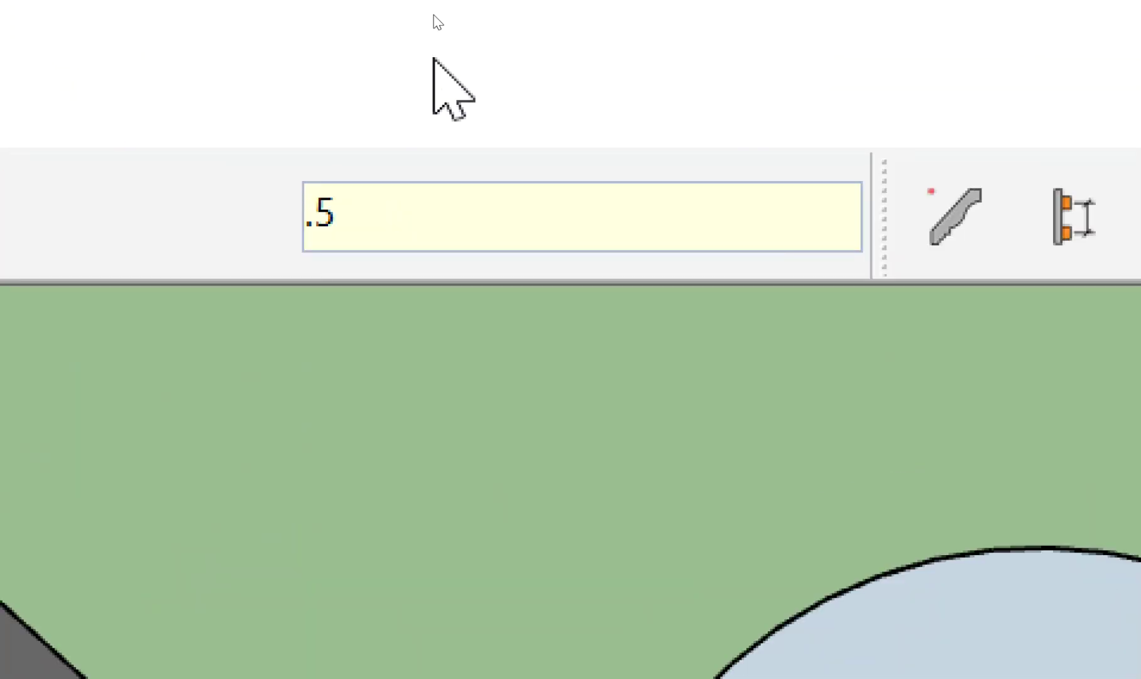
{"action": "key", "text": "Return"}
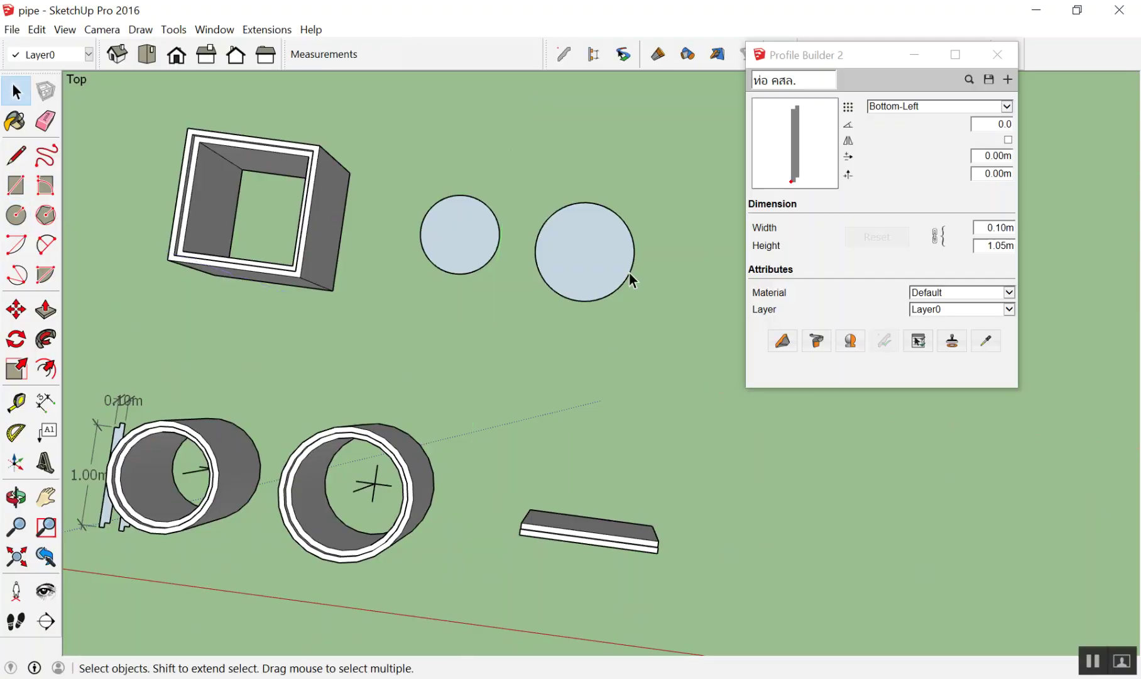
Delete the right circle's face, leaving only its outline
{"action": "scroll", "coordinate": [629, 272], "scroll_direction": "up", "scroll_amount": 3}
{"action": "left_click", "coordinate": [567, 230]}
{"action": "key", "text": "Delete"}
{"action": "key", "text": "Delete"}
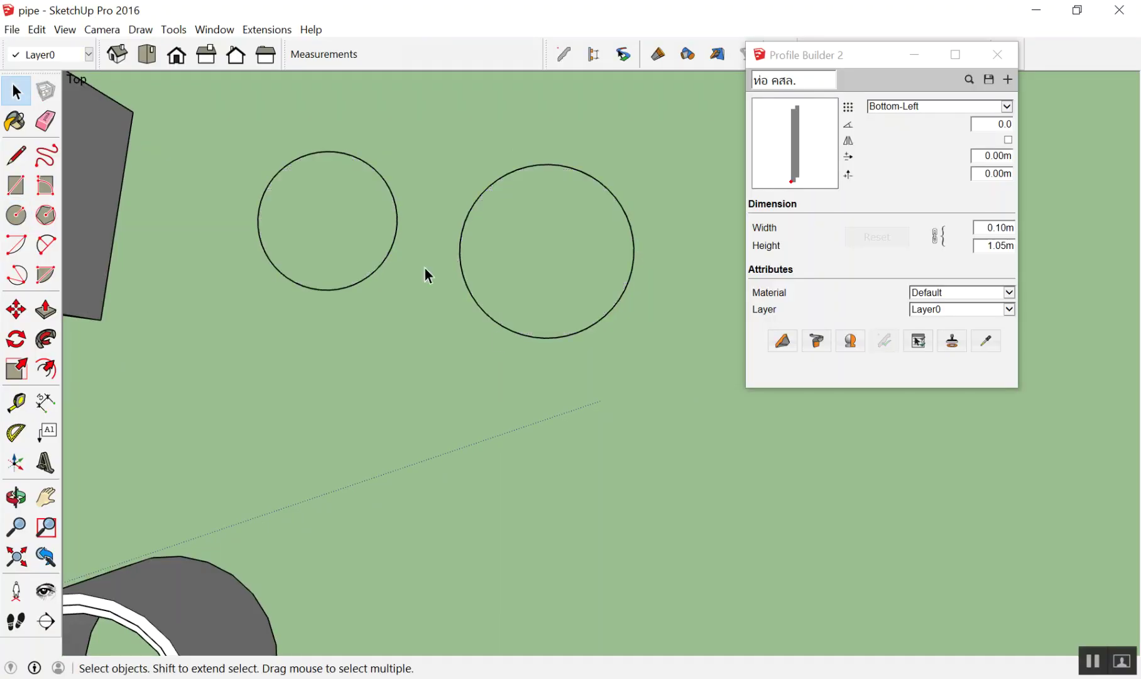
Build a round ท่อ คสล. pipe along the left circle outline
{"action": "mouse_move", "coordinate": [425, 266]}
{"action": "middle_mouse_down"}
{"action": "mouse_move", "coordinate": [488, 404]}
{"action": "mouse_move", "coordinate": [333, 131]}
{"action": "middle_mouse_up"}
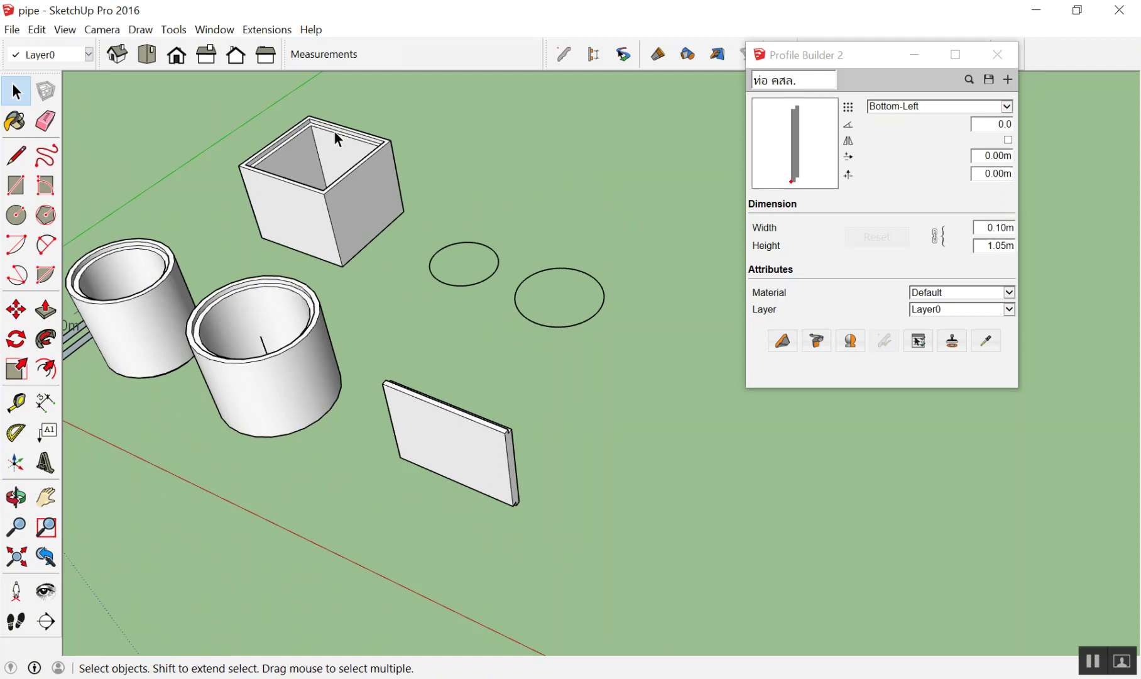
{"action": "mouse_move", "coordinate": [658, 94]}
{"action": "middle_mouse_down"}
{"action": "mouse_move", "coordinate": [622, 209]}
{"action": "mouse_move", "coordinate": [170, 74]}
{"action": "middle_mouse_up"}
{"action": "left_click_drag", "start_coordinate": [170, 74], "coordinate": [666, 415]}
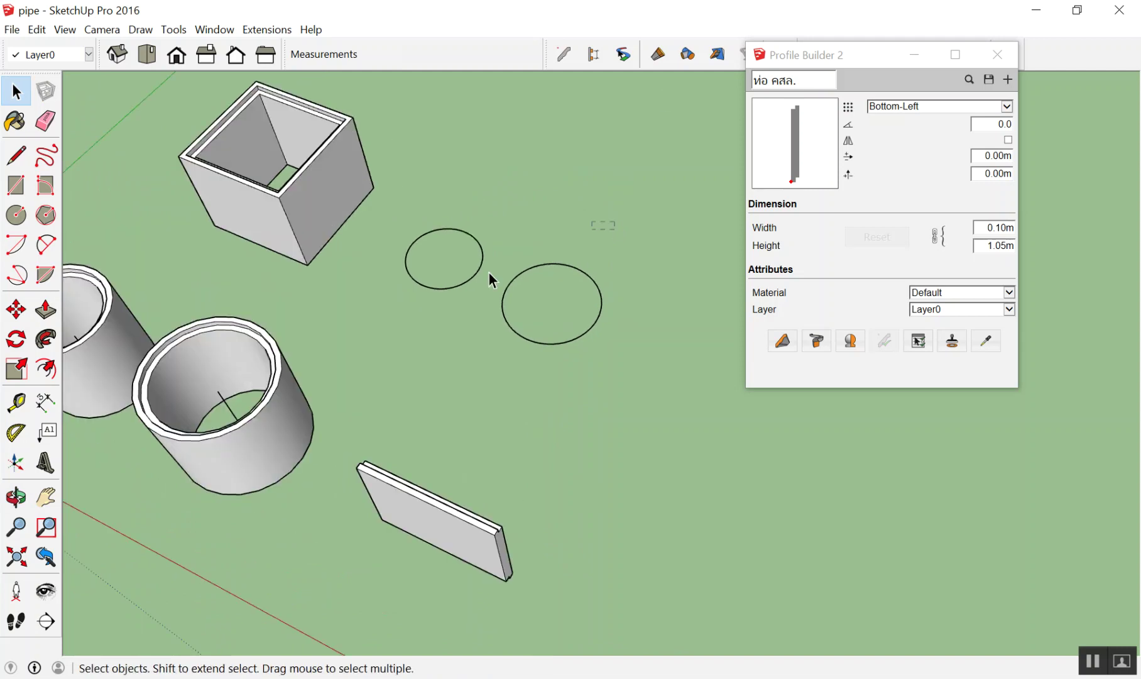
{"action": "left_click", "coordinate": [633, 230]}
{"action": "left_click_drag", "start_coordinate": [399, 359], "coordinate": [399, 360]}
{"action": "left_click", "coordinate": [510, 219]}
{"action": "left_click", "coordinate": [410, 270]}
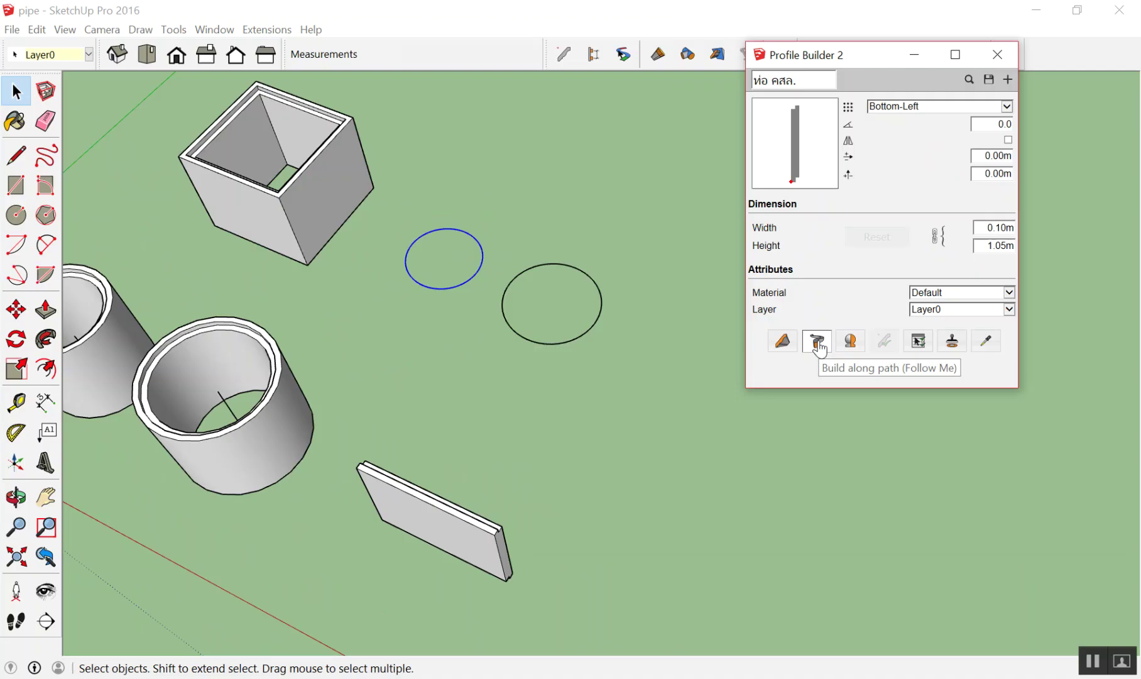
{"action": "left_click", "coordinate": [815, 341]}
Build the second round pipe along the right circle outline
{"action": "left_click", "coordinate": [587, 278]}
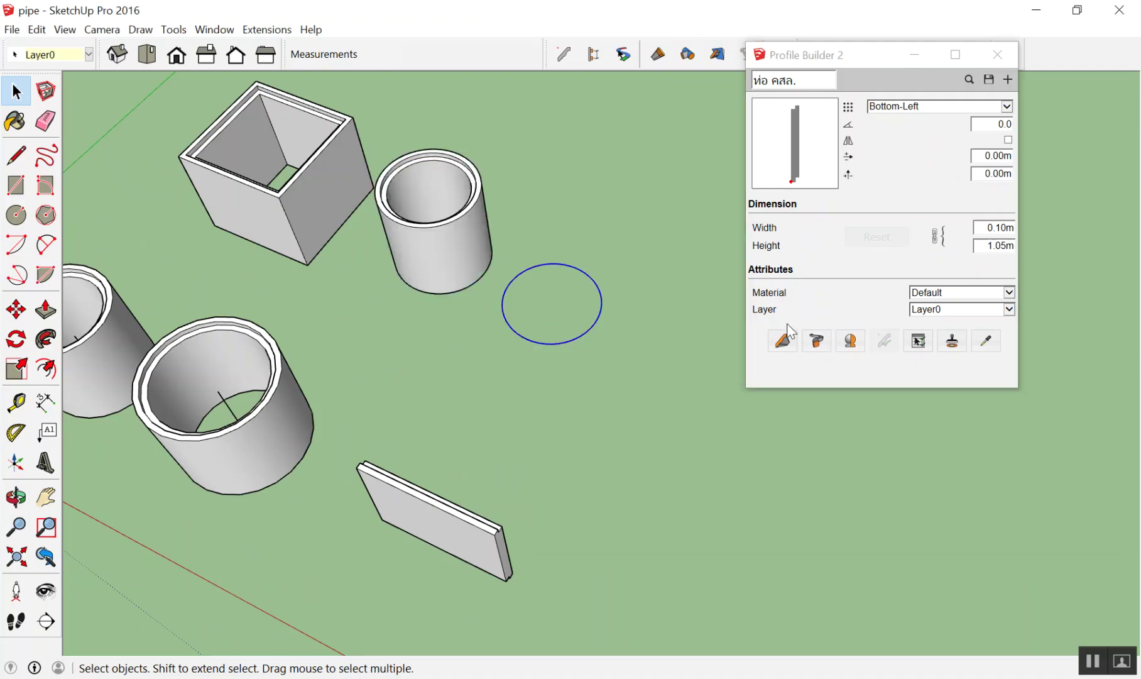
{"action": "left_click", "coordinate": [814, 343]}
{"action": "middle_click_drag", "start_coordinate": [626, 324], "coordinate": [370, 230]}
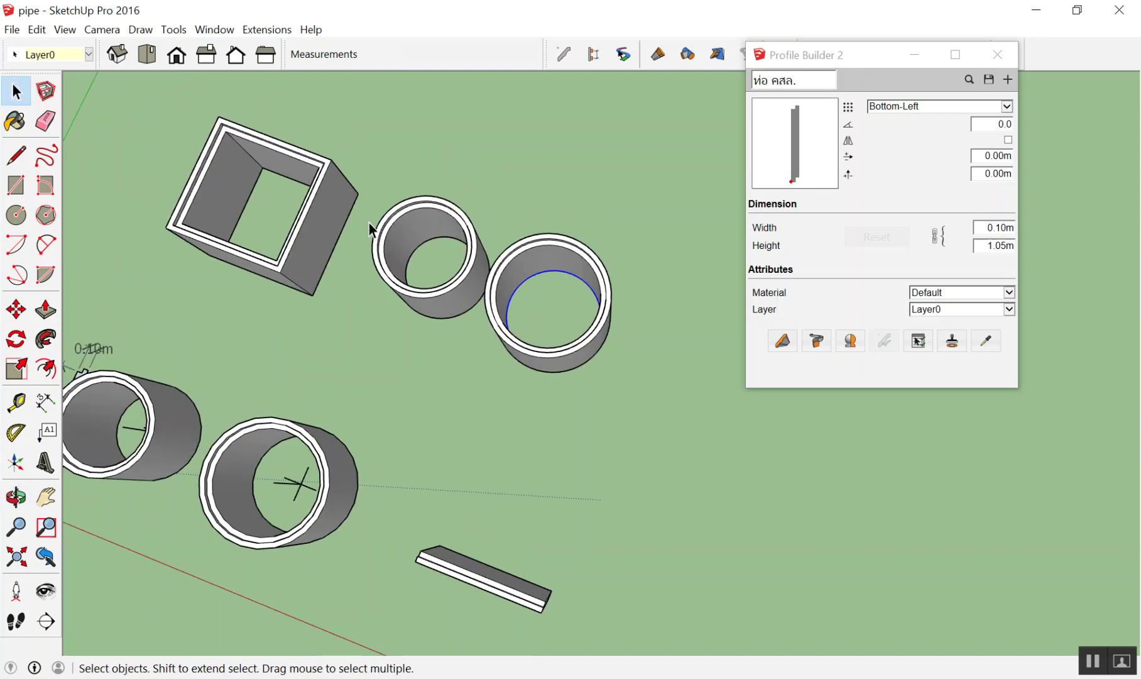
{"action": "scroll", "coordinate": [369, 229], "scroll_direction": "up", "scroll_amount": 3}
{"action": "scroll", "coordinate": [438, 218], "scroll_direction": "down", "scroll_amount": 3}
{"action": "middle_click_drag", "start_coordinate": [593, 211], "coordinate": [389, 226]}
{"action": "scroll", "coordinate": [390, 227], "scroll_direction": "down", "scroll_amount": 3}
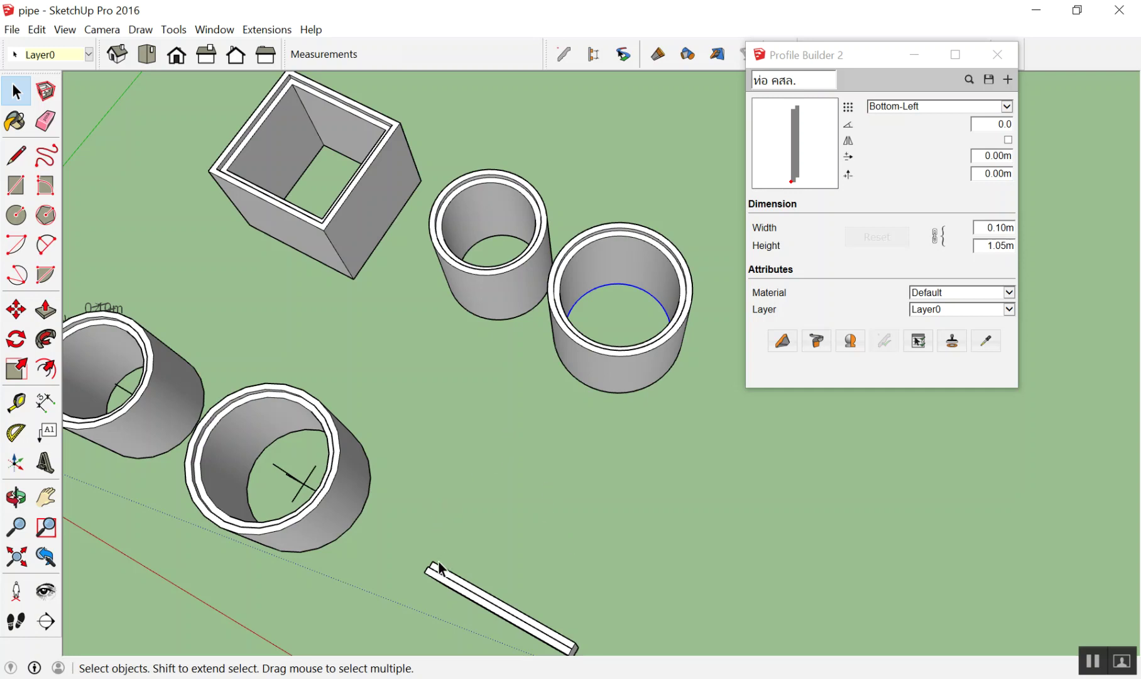
Zoom and orbit to a low side-on view of the box and pipes
{"action": "scroll", "coordinate": [446, 314], "scroll_direction": "down", "scroll_amount": 3}
{"action": "scroll", "coordinate": [575, 203], "scroll_direction": "up", "scroll_amount": 3}
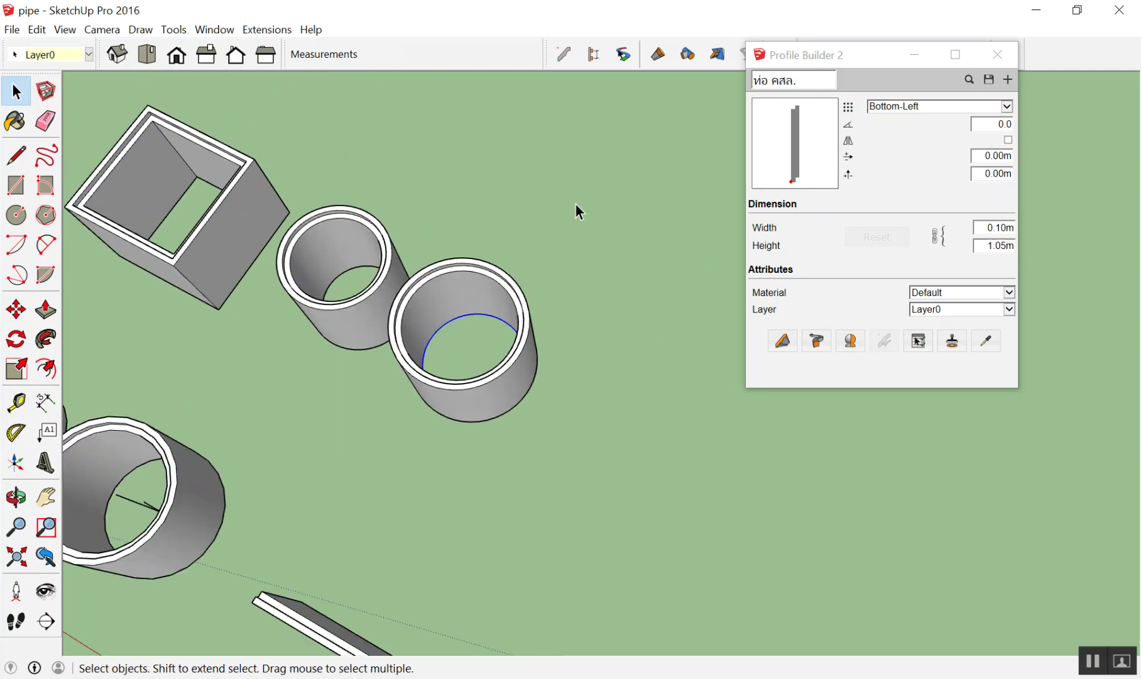
{"action": "scroll", "coordinate": [553, 232], "scroll_direction": "down", "scroll_amount": 3}
{"action": "scroll", "coordinate": [440, 271], "scroll_direction": "up", "scroll_amount": 3}
{"action": "mouse_move", "coordinate": [324, 285]}
{"action": "middle_mouse_down"}
{"action": "mouse_move", "coordinate": [406, 278]}
{"action": "mouse_move", "coordinate": [73, 411]}
{"action": "middle_mouse_up"}
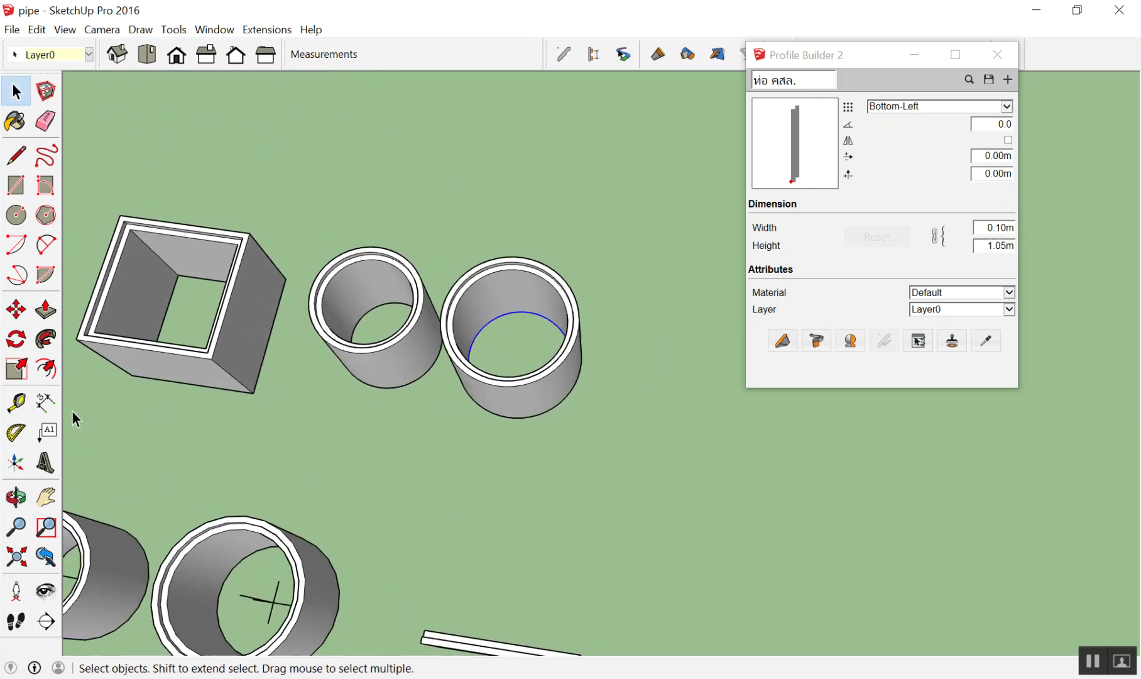
{"action": "scroll", "coordinate": [428, 370], "scroll_direction": "down", "scroll_amount": 3}
{"action": "scroll", "coordinate": [193, 283], "scroll_direction": "up", "scroll_amount": 3}
{"action": "scroll", "coordinate": [189, 276], "scroll_direction": "up", "scroll_amount": 1}
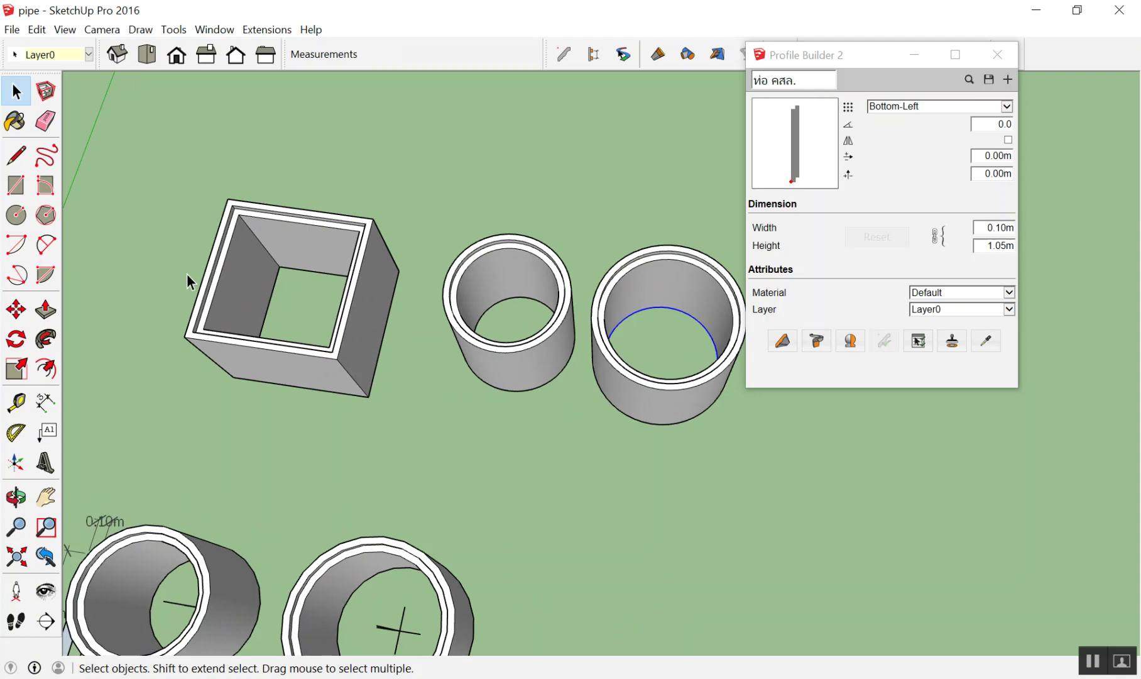
{"action": "scroll", "coordinate": [247, 348], "scroll_direction": "down", "scroll_amount": 2}
{"action": "scroll", "coordinate": [363, 370], "scroll_direction": "down", "scroll_amount": 2}
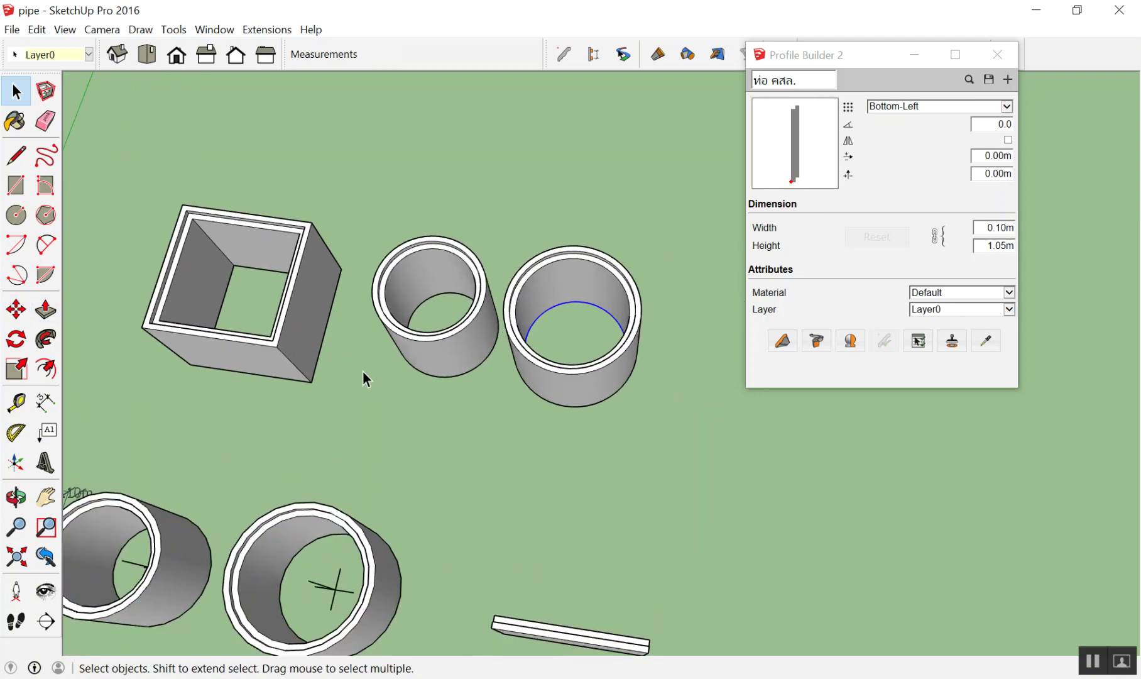
{"action": "scroll", "coordinate": [366, 506], "scroll_direction": "down", "scroll_amount": 1}
{"action": "scroll", "coordinate": [327, 484], "scroll_direction": "down", "scroll_amount": 1}
{"action": "scroll", "coordinate": [283, 453], "scroll_direction": "up", "scroll_amount": 2}
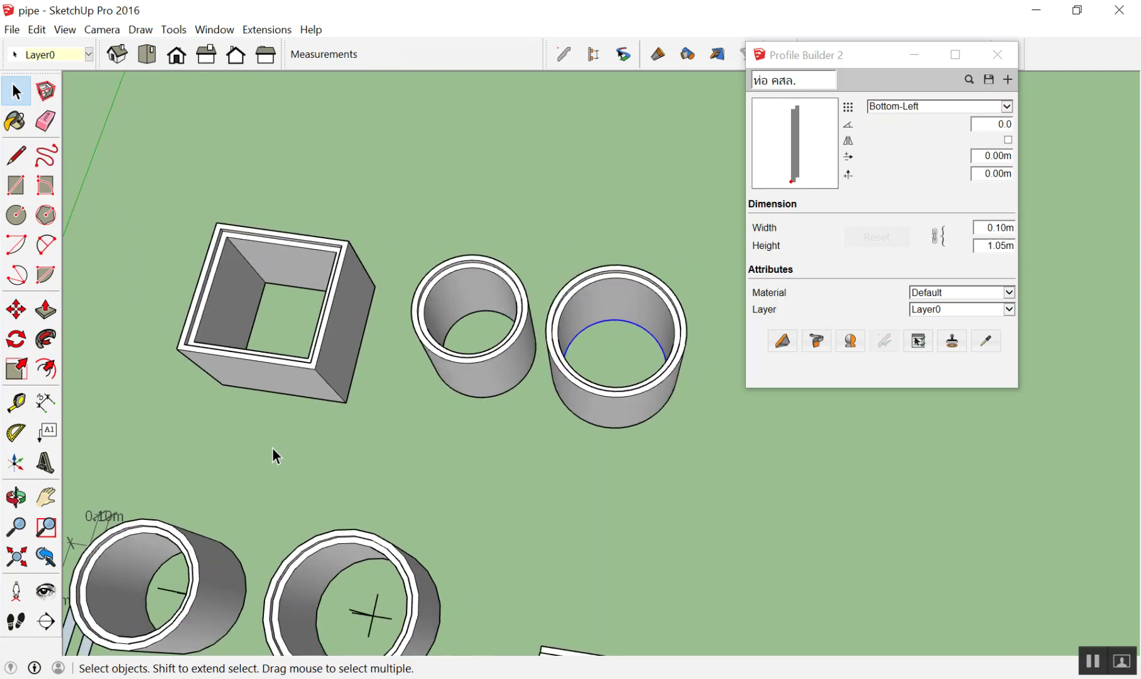
{"action": "middle_click_drag", "start_coordinate": [548, 350], "coordinate": [416, 168]}
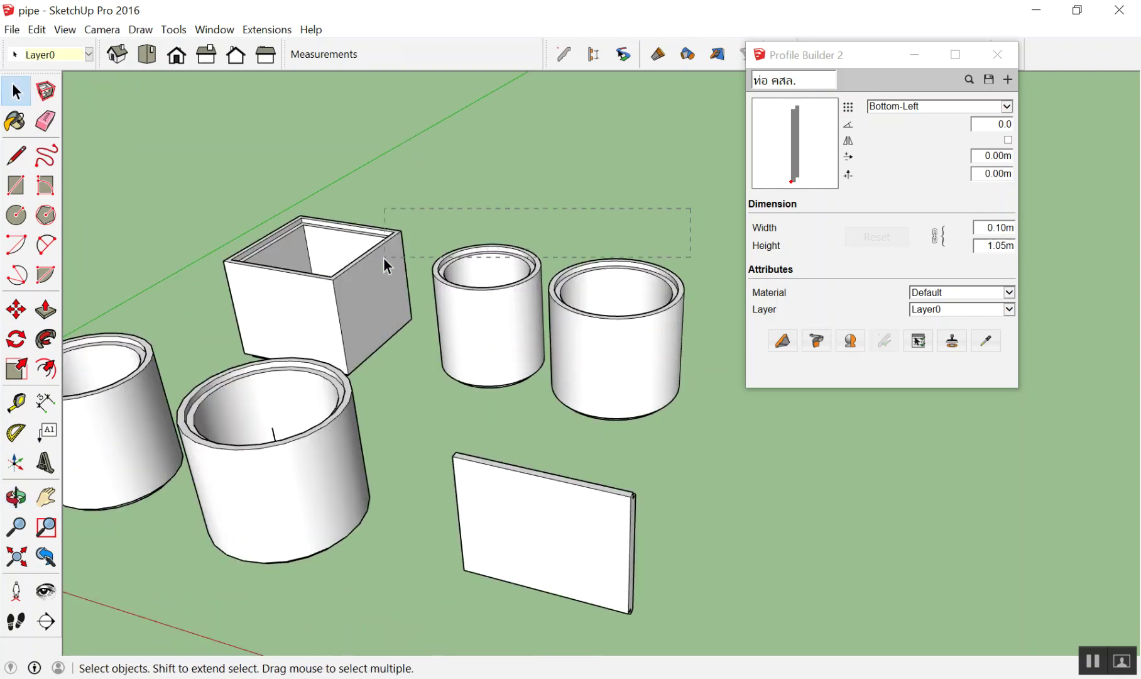
Delete the box, the small pipe and the right-hand pipe, leaving their base outlines
{"action": "left_click_drag", "start_coordinate": [384, 257], "coordinate": [381, 257]}
{"action": "key", "text": "Delete"}
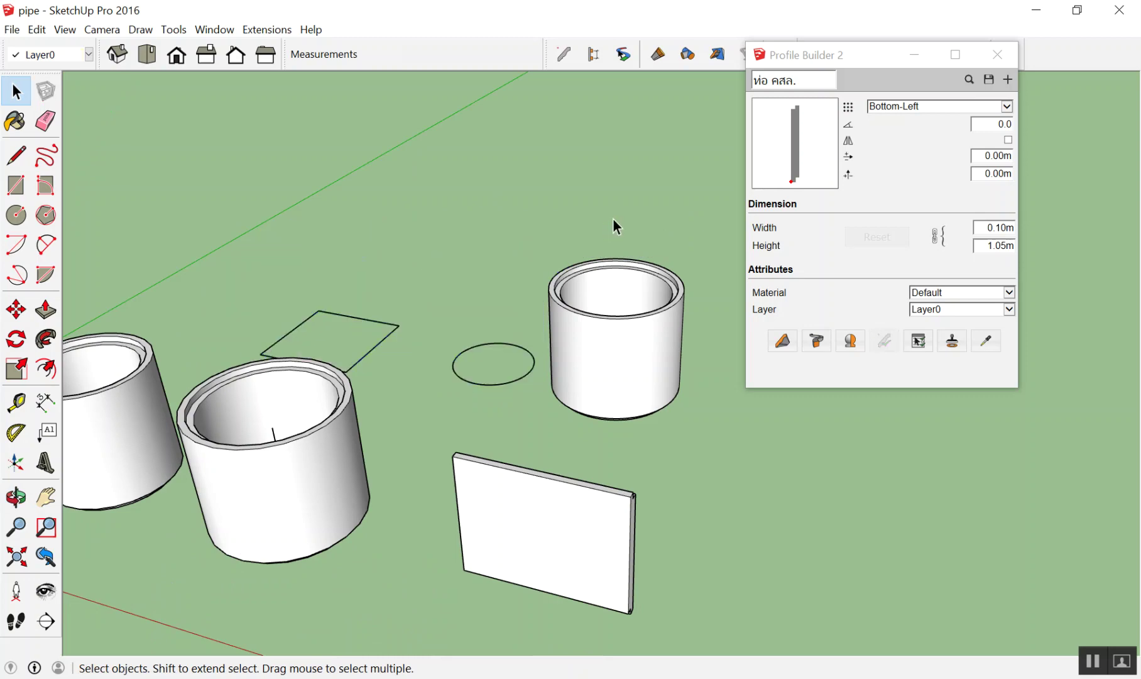
{"action": "left_click", "coordinate": [576, 270]}
{"action": "key", "text": "Delete"}
Switch to a straight top-down view of the remaining base outlines
{"action": "mouse_move", "coordinate": [560, 274]}
{"action": "middle_mouse_down"}
{"action": "mouse_move", "coordinate": [421, 579]}
{"action": "mouse_move", "coordinate": [247, 318]}
{"action": "middle_mouse_up"}
{"action": "scroll", "coordinate": [267, 352], "scroll_direction": "down", "scroll_amount": 1}
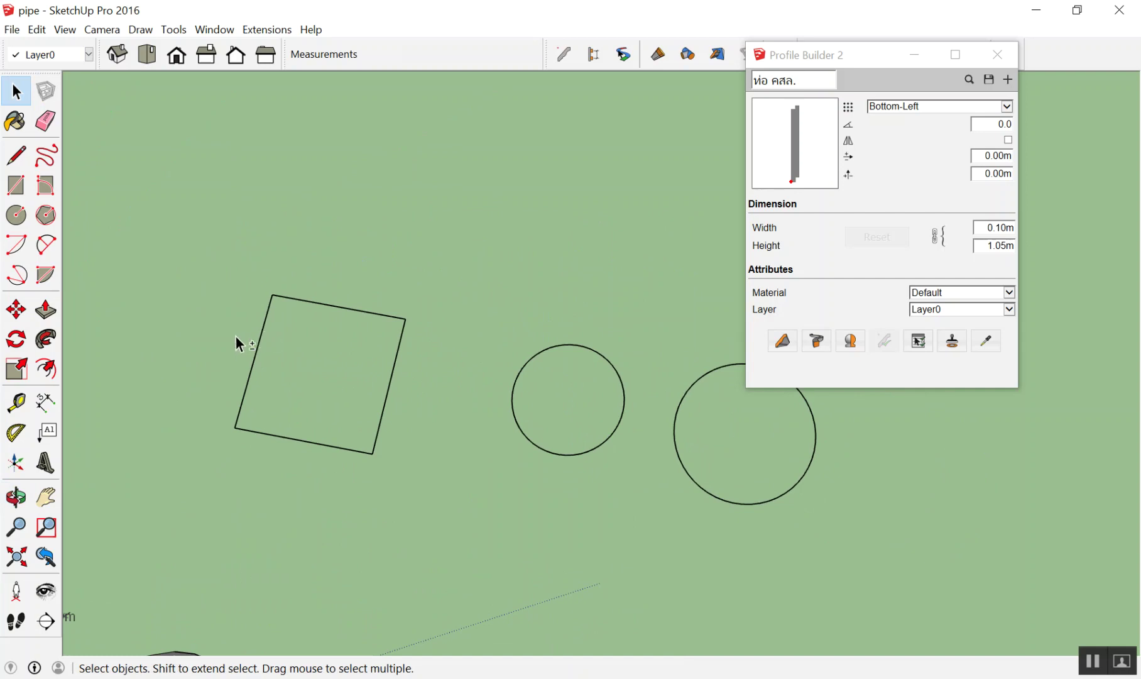
{"action": "key", "text": "F2"}
{"action": "scroll", "coordinate": [534, 267], "scroll_direction": "up", "scroll_amount": 2}
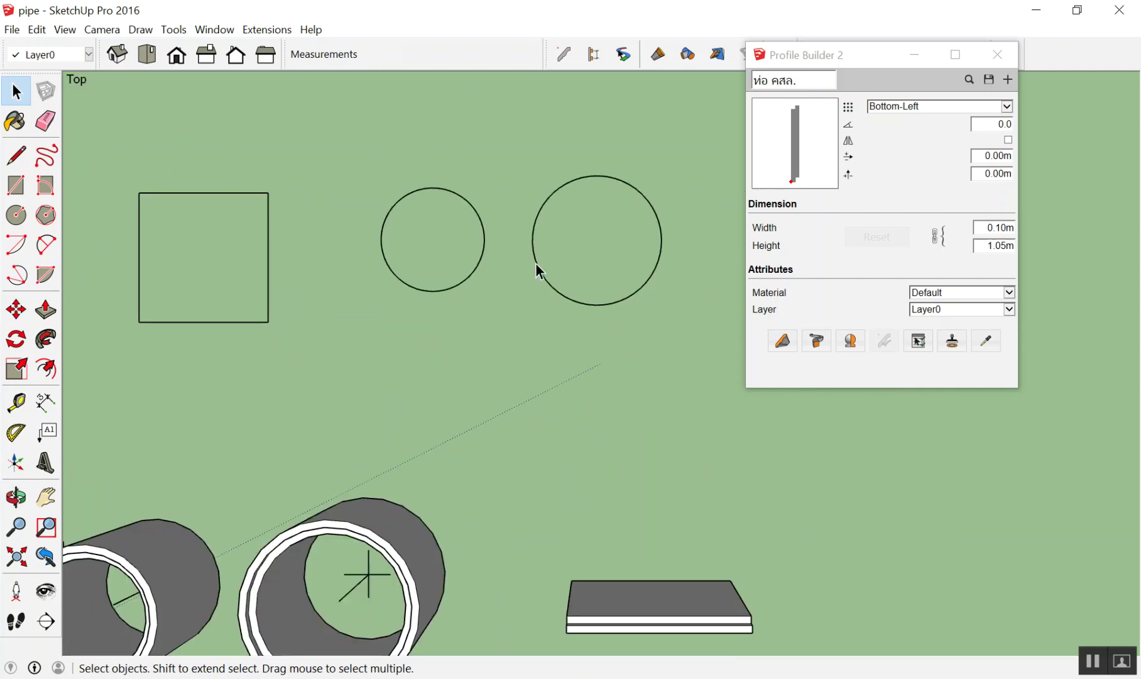
Dimension the circles as DIA 0.80m and DIA 1.00m and the square as 1.00m by 1.00m
{"action": "key", "text": "d"}
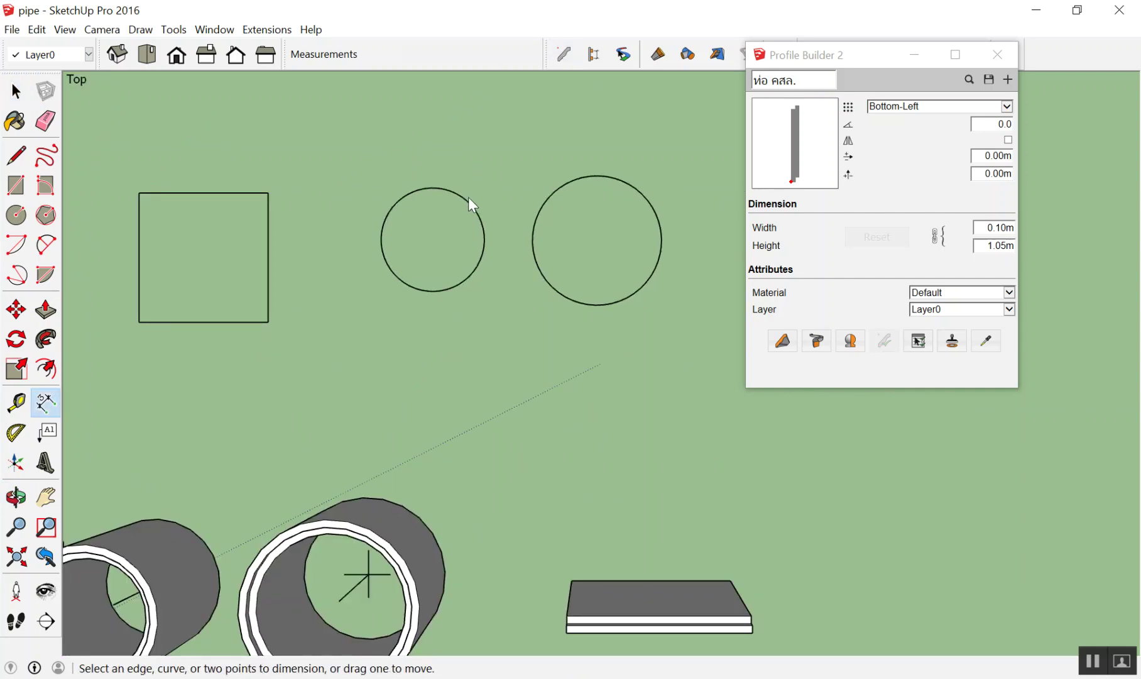
{"action": "left_click", "coordinate": [468, 201]}
{"action": "left_click", "coordinate": [491, 179]}
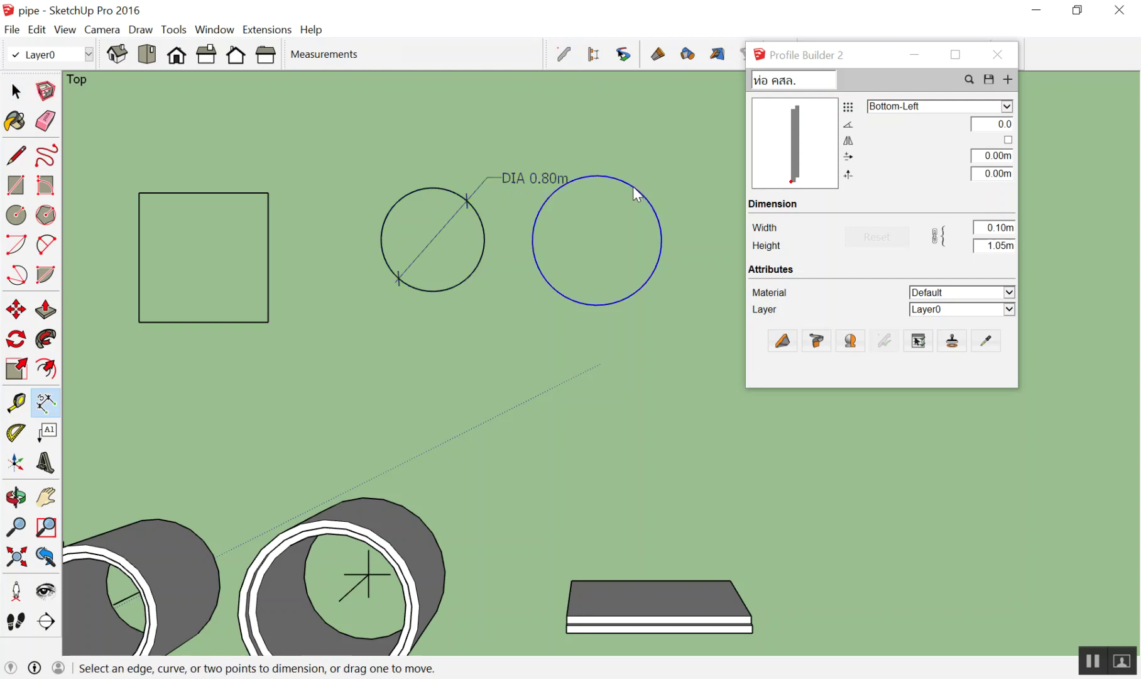
{"action": "left_click", "coordinate": [635, 186]}
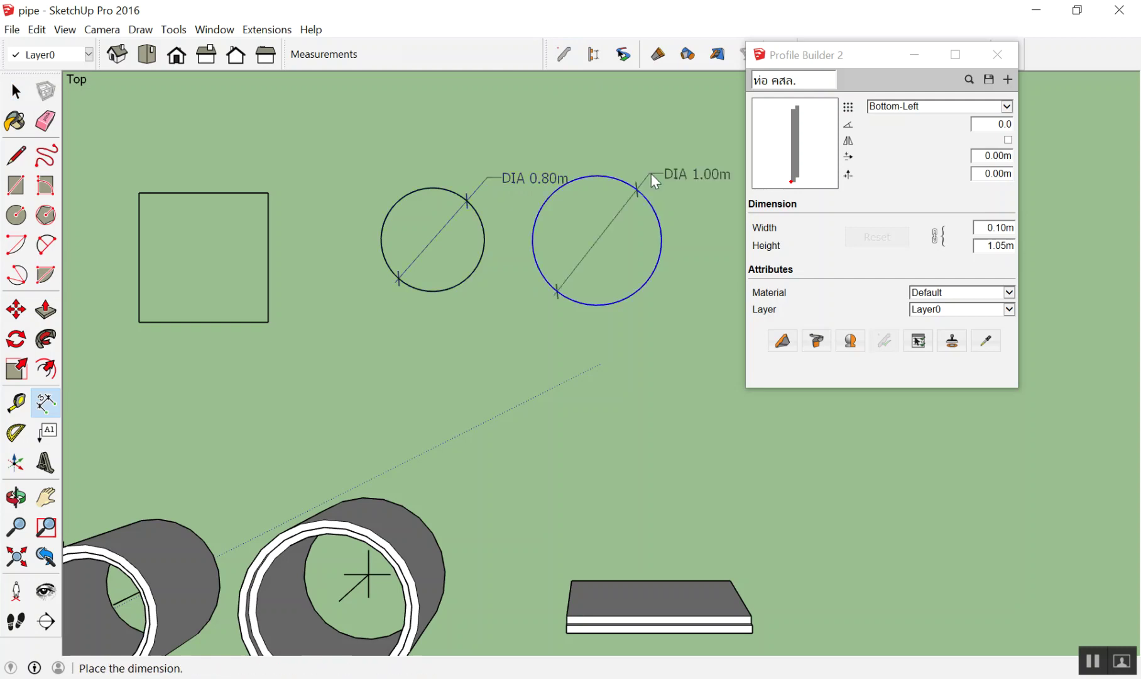
{"action": "left_click", "coordinate": [219, 192]}
{"action": "left_click", "coordinate": [220, 149]}
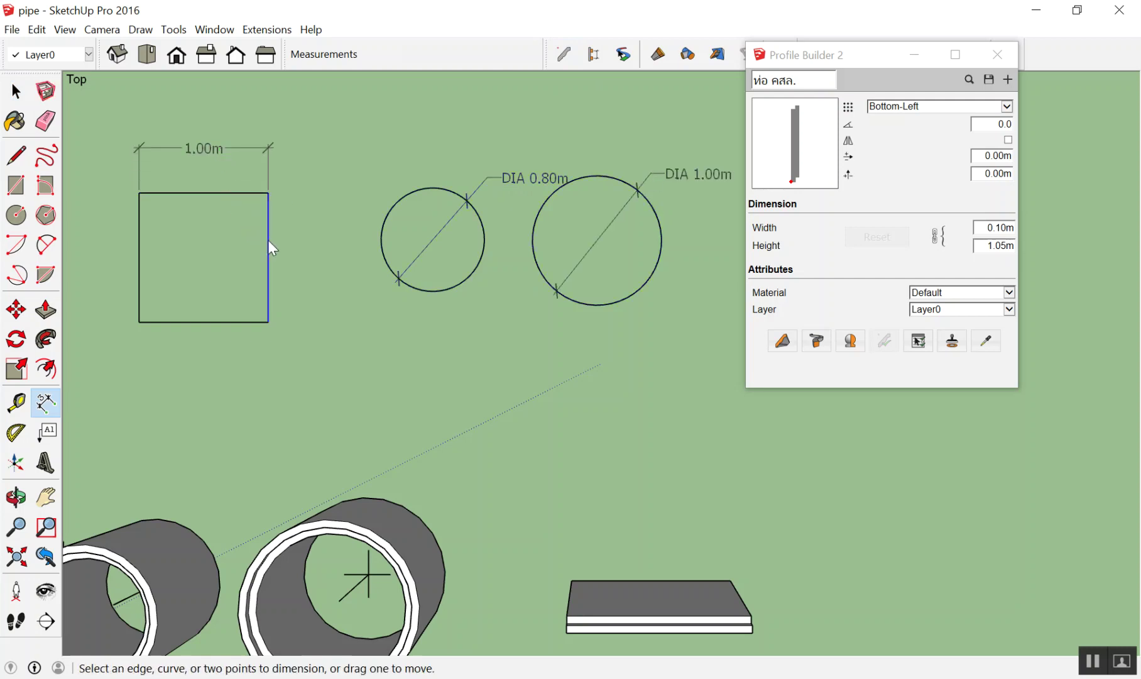
{"action": "left_click", "coordinate": [269, 241]}
{"action": "left_click", "coordinate": [316, 265]}
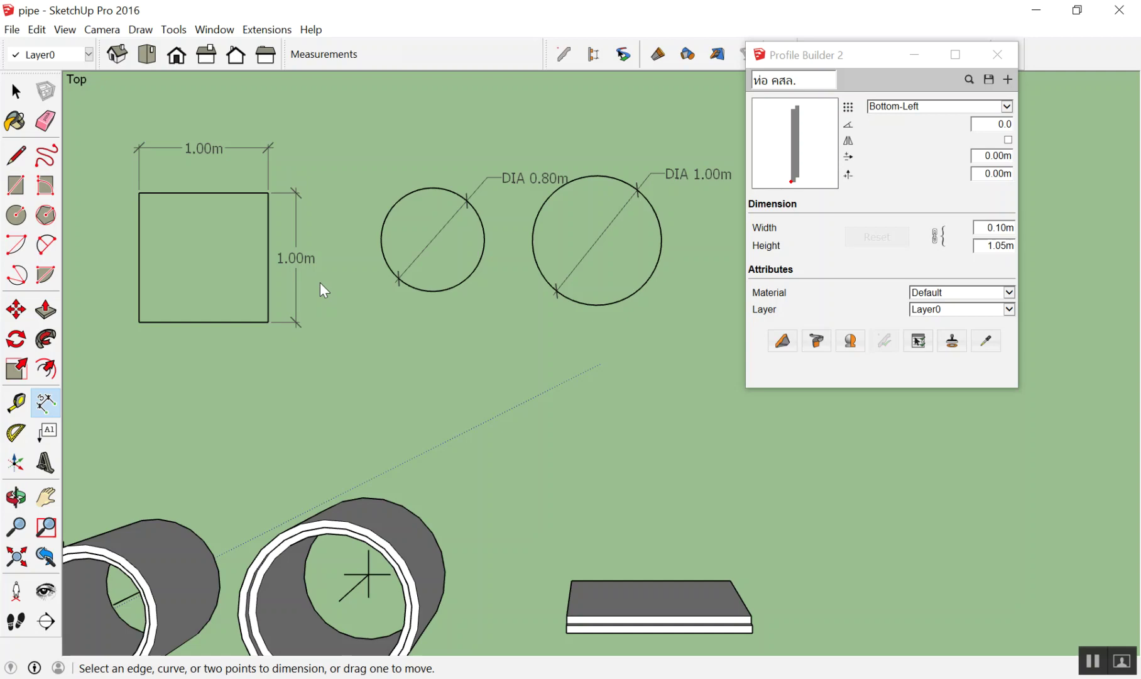
From a tilted perspective, select and delete the middle cylinder
{"action": "mouse_move", "coordinate": [319, 282]}
{"action": "middle_mouse_down"}
{"action": "mouse_move", "coordinate": [351, 407]}
{"action": "mouse_move", "coordinate": [432, 418]}
{"action": "middle_mouse_up"}
{"action": "scroll", "coordinate": [508, 400], "scroll_direction": "up", "scroll_amount": 5}
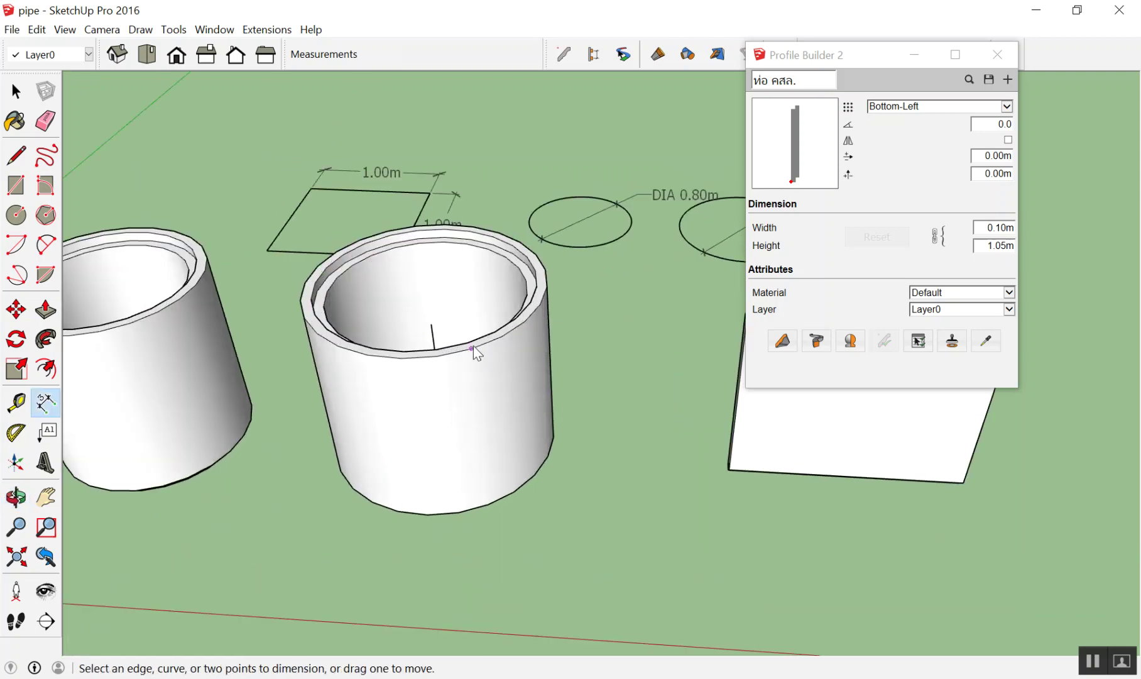
{"action": "left_click", "coordinate": [474, 345]}
{"action": "left_click", "coordinate": [515, 373]}
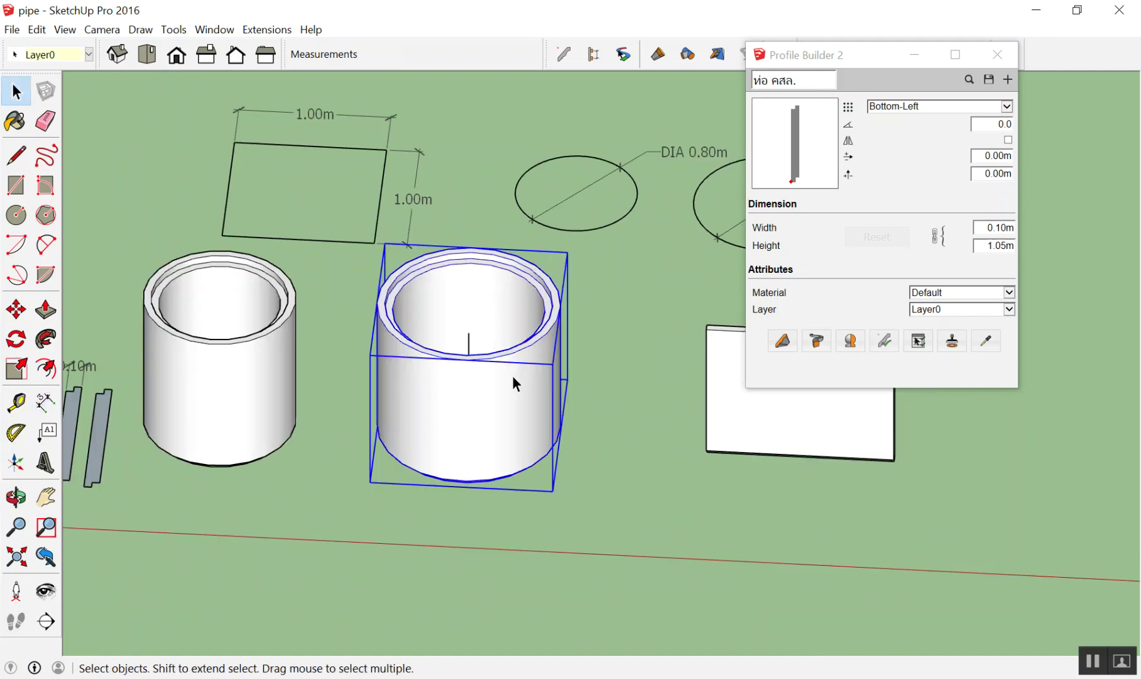
{"action": "middle_click_drag", "start_coordinate": [597, 377], "coordinate": [600, 362]}
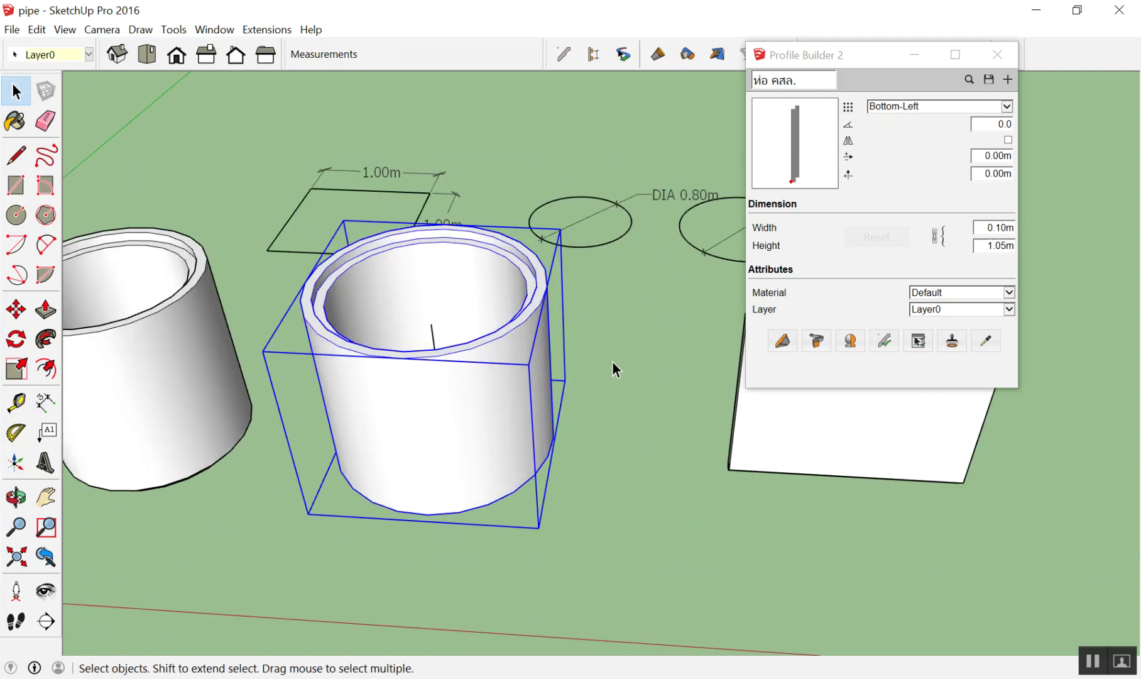
{"action": "key", "text": "Delete"}
Undo the deletion to restore the middle cylinder
{"action": "scroll", "coordinate": [452, 443], "scroll_direction": "up", "scroll_amount": 3}
{"action": "scroll", "coordinate": [439, 458], "scroll_direction": "up", "scroll_amount": 3}
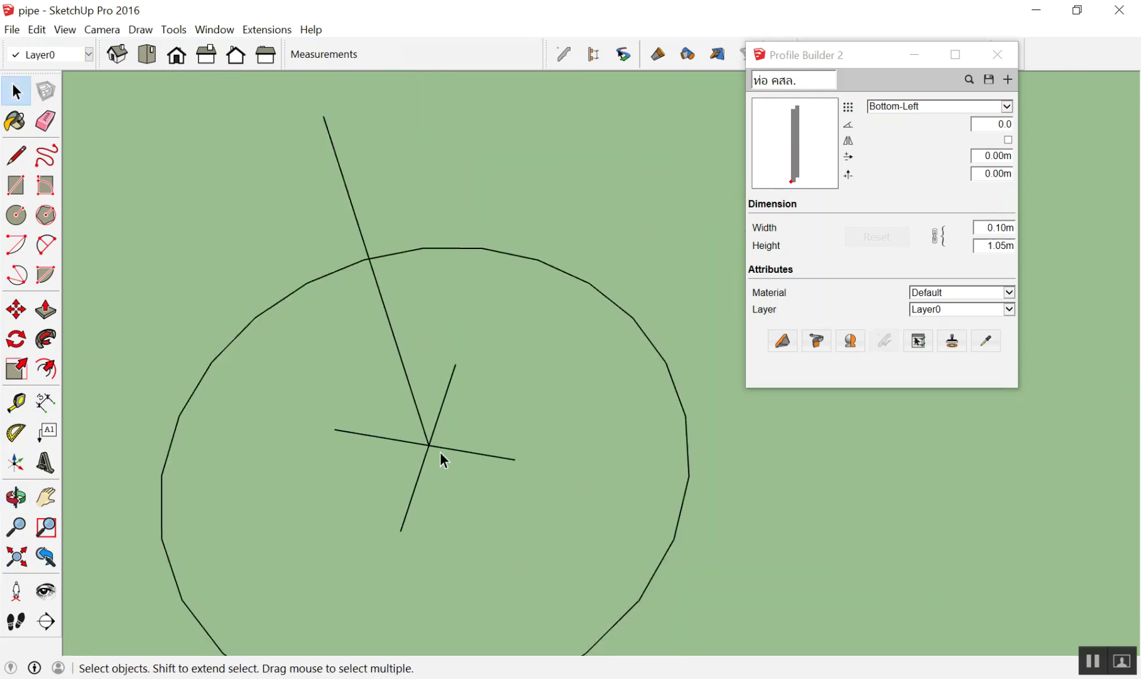
{"action": "middle_click_drag", "start_coordinate": [440, 452], "coordinate": [434, 467]}
{"action": "scroll", "coordinate": [435, 466], "scroll_direction": "down", "scroll_amount": 3}
{"action": "scroll", "coordinate": [433, 466], "scroll_direction": "down", "scroll_amount": 3}
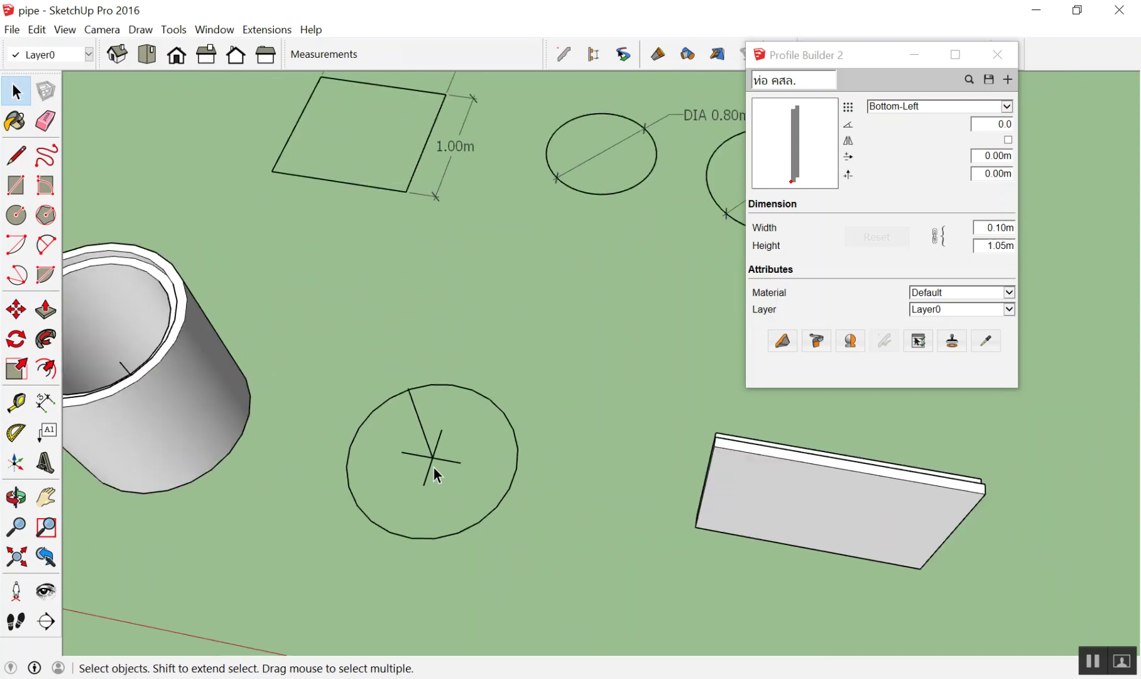
{"action": "key", "text": "ctrl+z"}
Orbit to a square-on angle and close the Profile Builder window
{"action": "scroll", "coordinate": [571, 323], "scroll_direction": "down", "scroll_amount": 3}
{"action": "scroll", "coordinate": [412, 242], "scroll_direction": "up", "scroll_amount": 5}
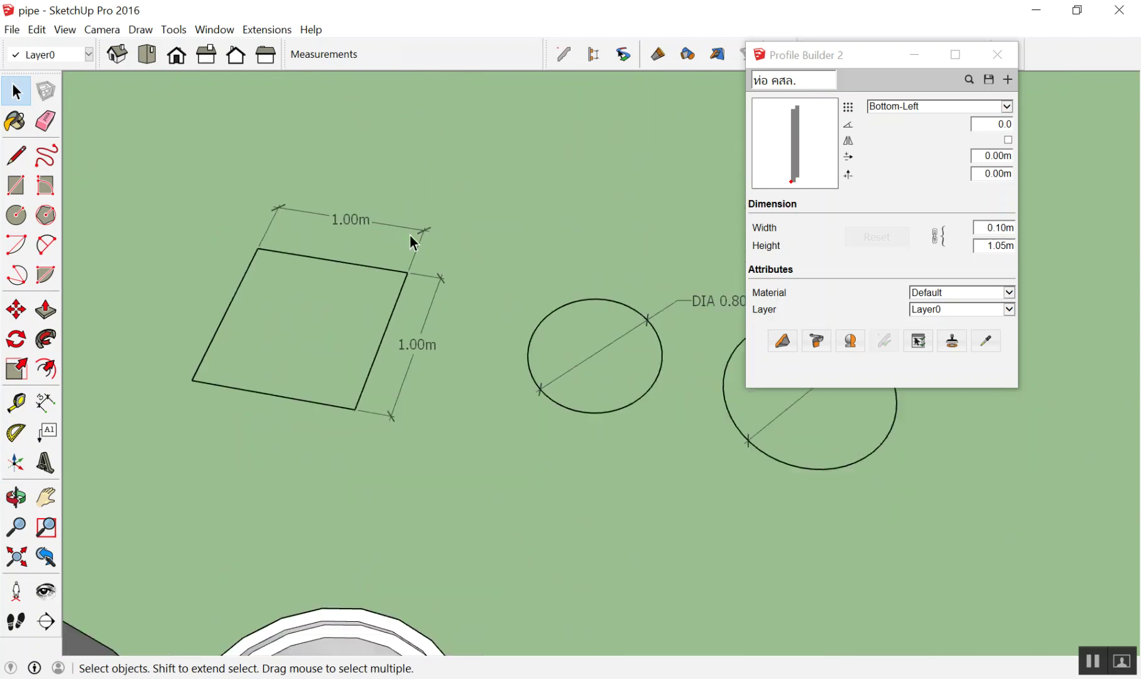
{"action": "middle_click_drag", "start_coordinate": [412, 242], "coordinate": [457, 295]}
{"action": "left_click", "coordinate": [997, 54]}
In top view, split the square with a vertical divider and a short horizontal centre line
{"action": "scroll", "coordinate": [798, 271], "scroll_direction": "down", "scroll_amount": 3}
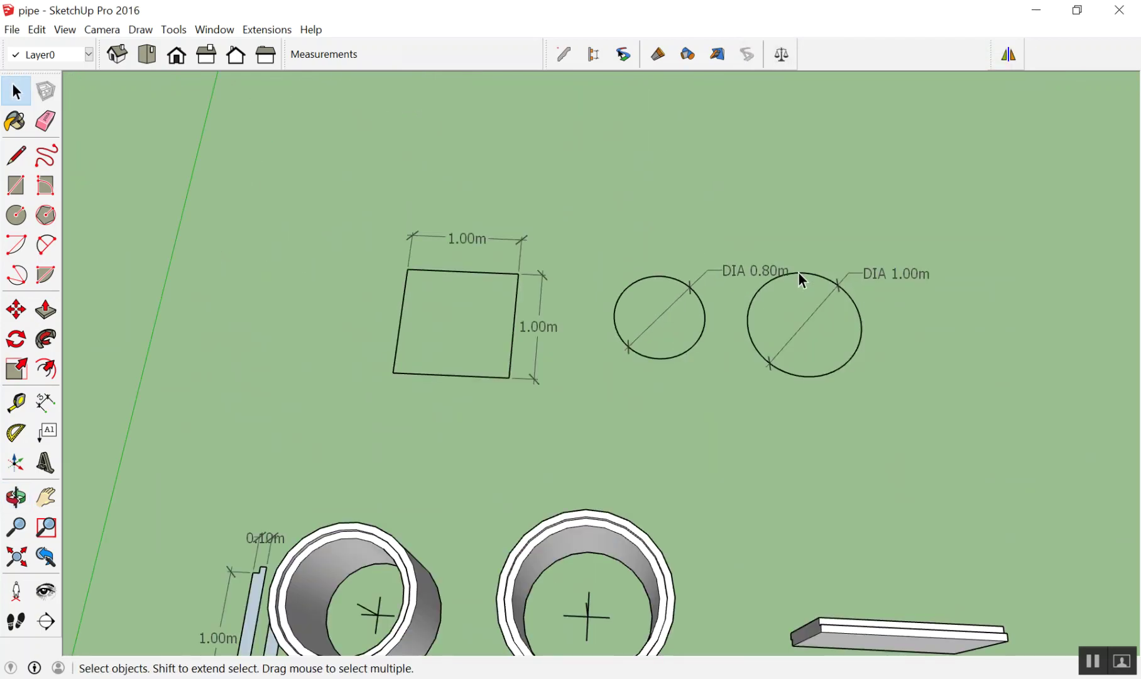
{"action": "key", "text": "F2"}
{"action": "scroll", "coordinate": [410, 194], "scroll_direction": "up", "scroll_amount": 3}
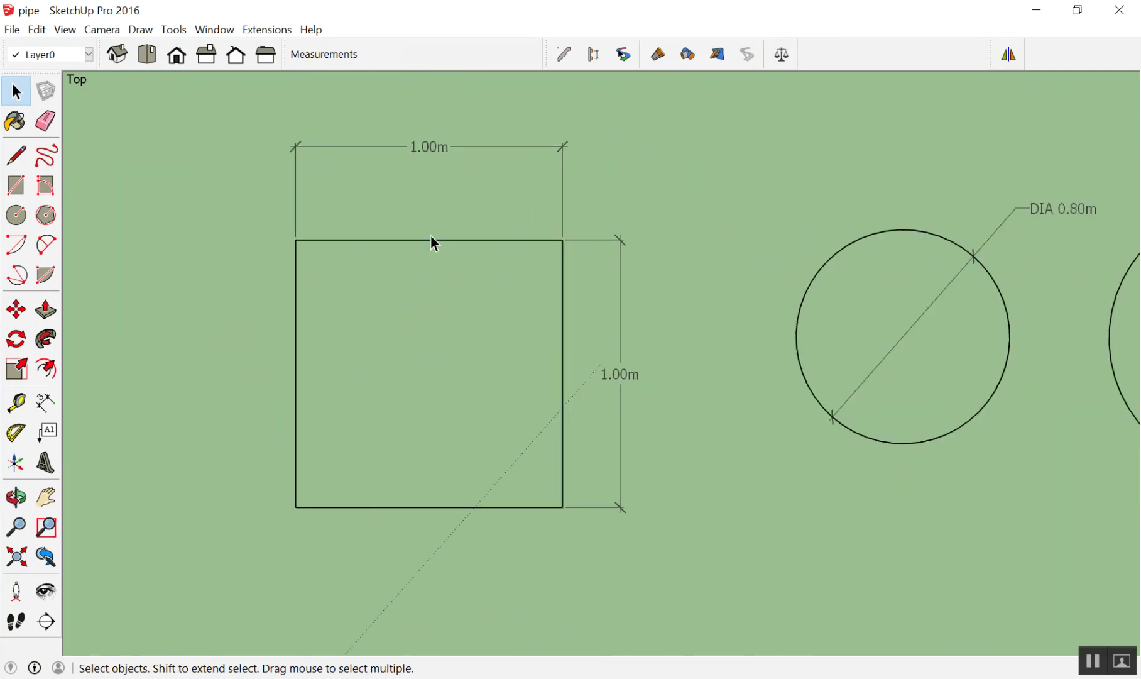
{"action": "key", "text": "l"}
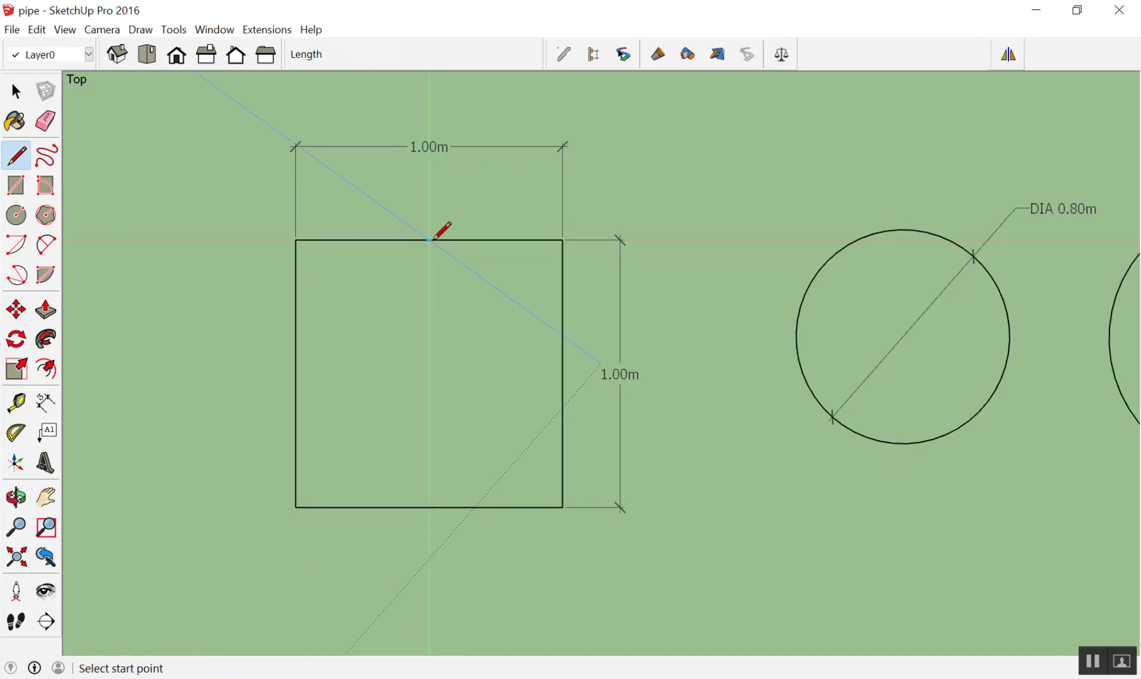
{"action": "left_click", "coordinate": [429, 239]}
{"action": "left_click", "coordinate": [429, 507]}
{"action": "key", "text": "space"}
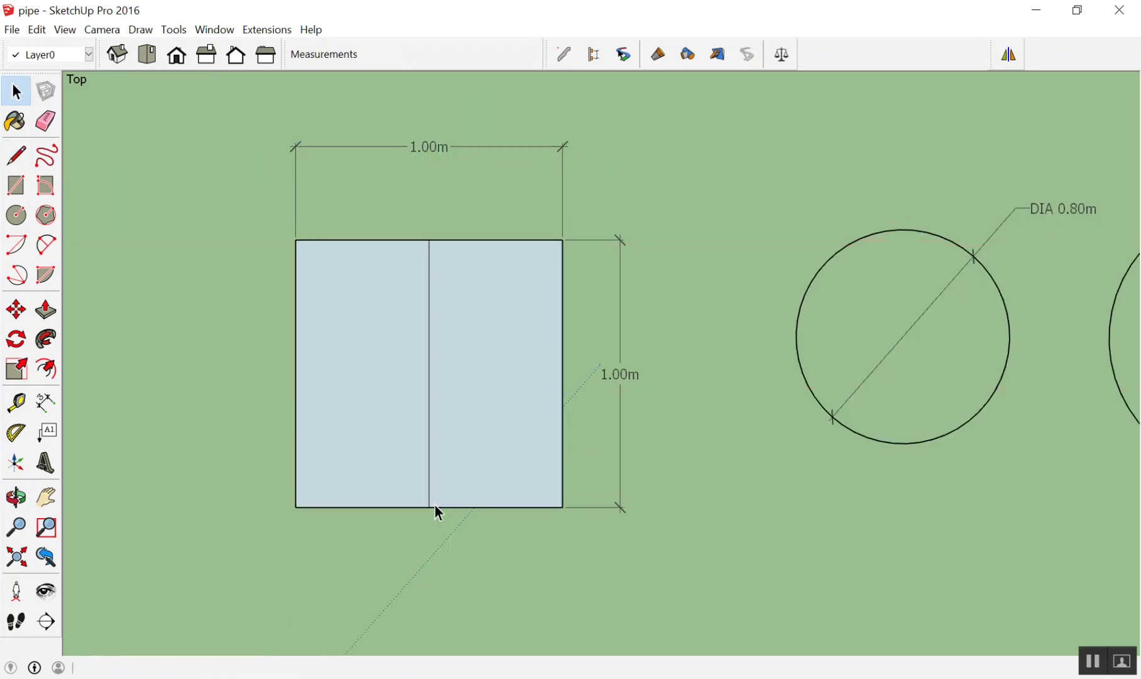
{"action": "key", "text": "l"}
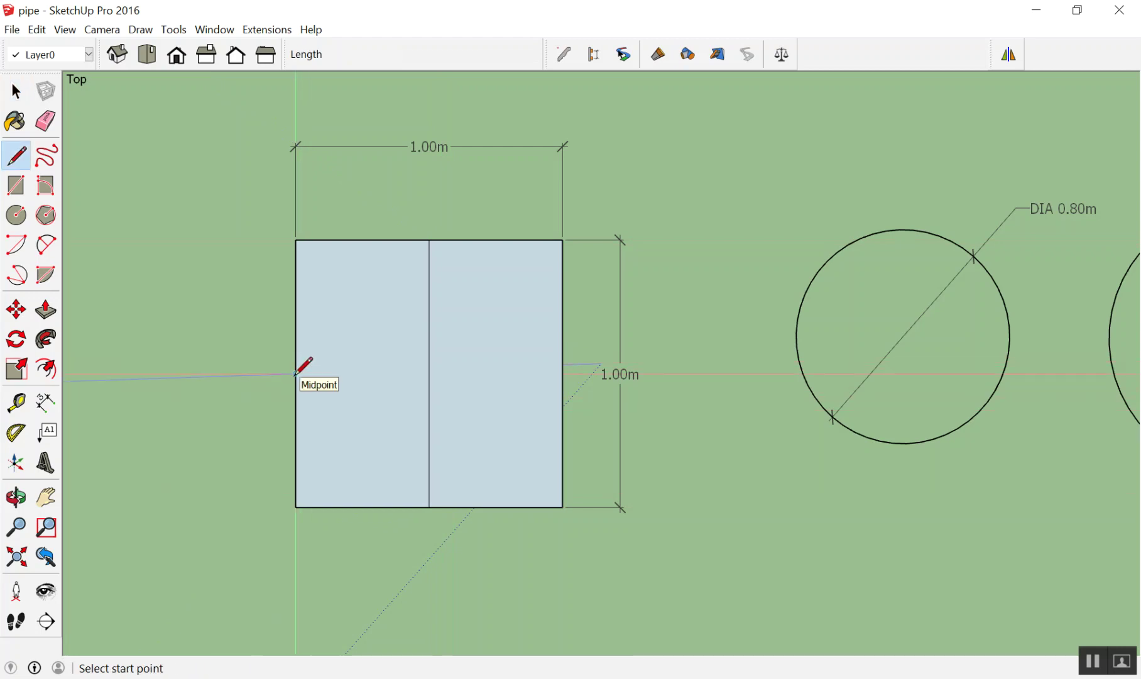
{"action": "left_click", "coordinate": [296, 374]}
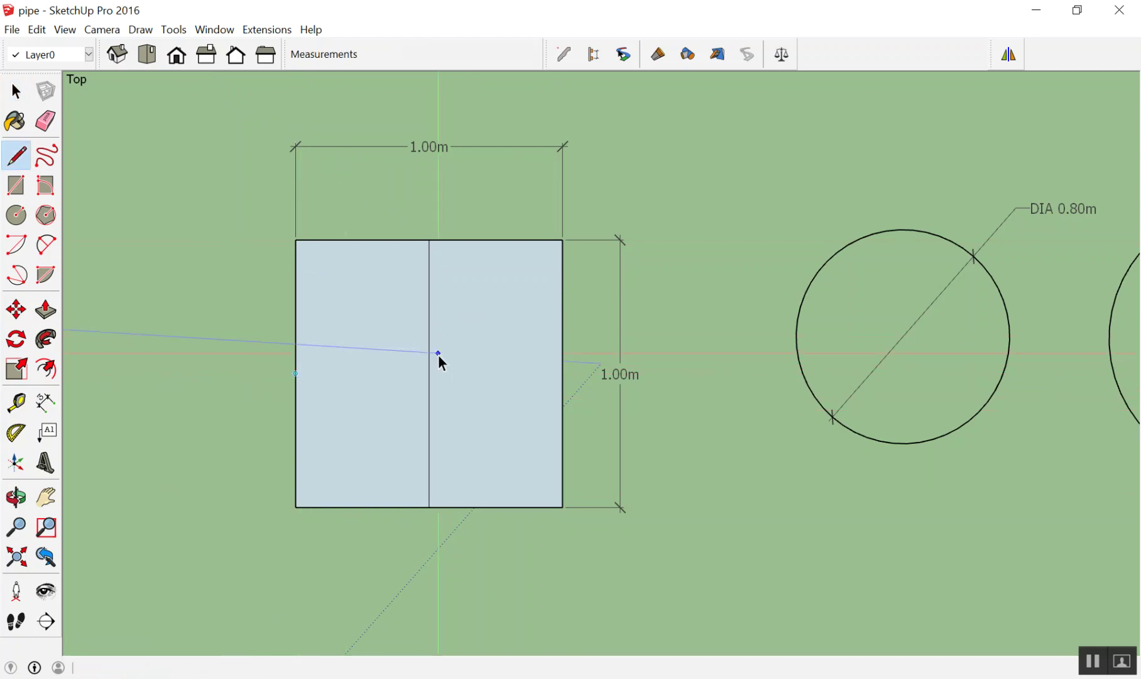
{"action": "key", "text": "space"}
{"action": "key", "text": "l"}
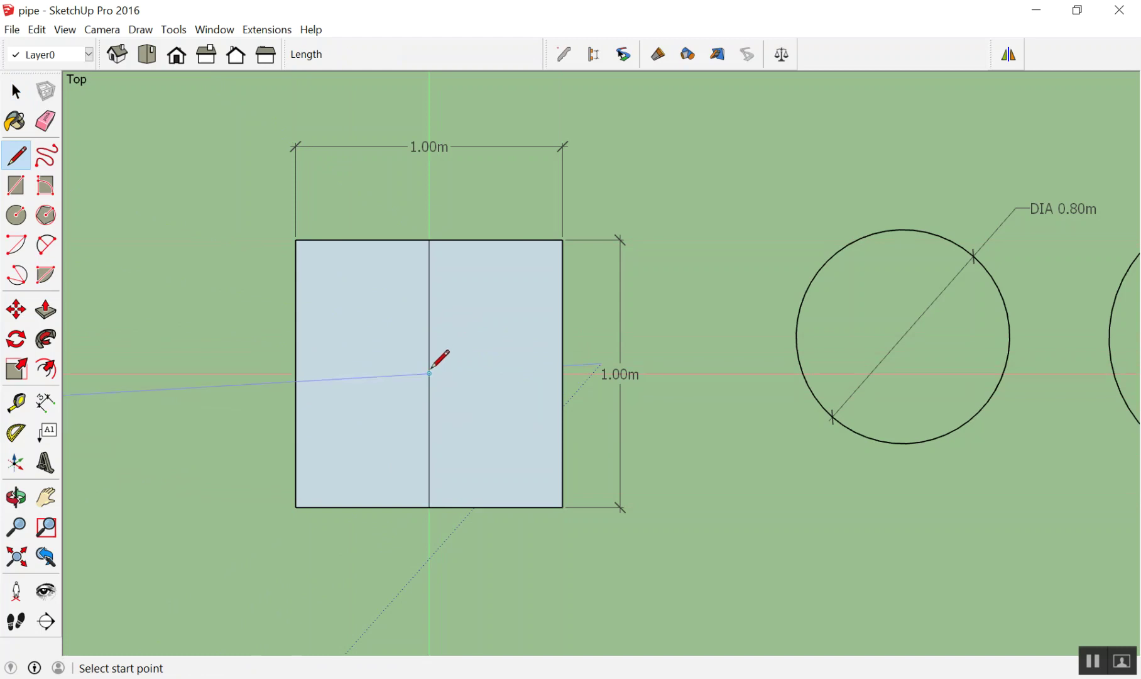
{"action": "left_click", "coordinate": [429, 374]}
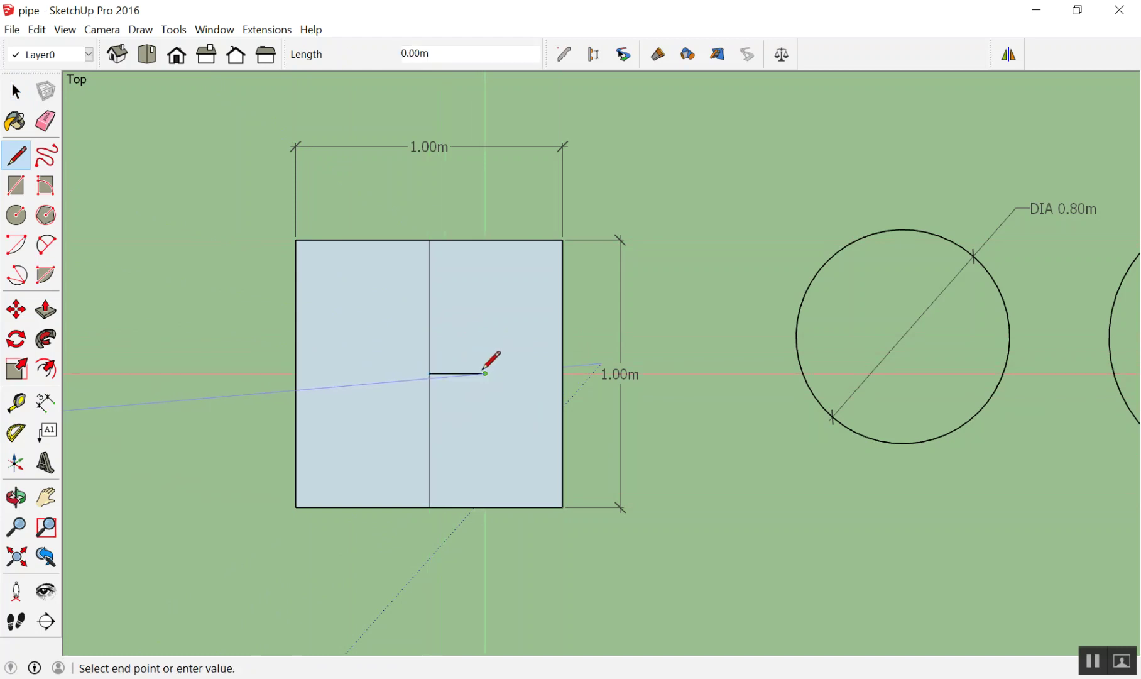
{"action": "left_click", "coordinate": [485, 374]}
{"action": "left_click", "coordinate": [365, 374]}
{"action": "key", "text": "space"}
Delete both half faces of the square, leaving only its edges
{"action": "left_click", "coordinate": [474, 330]}
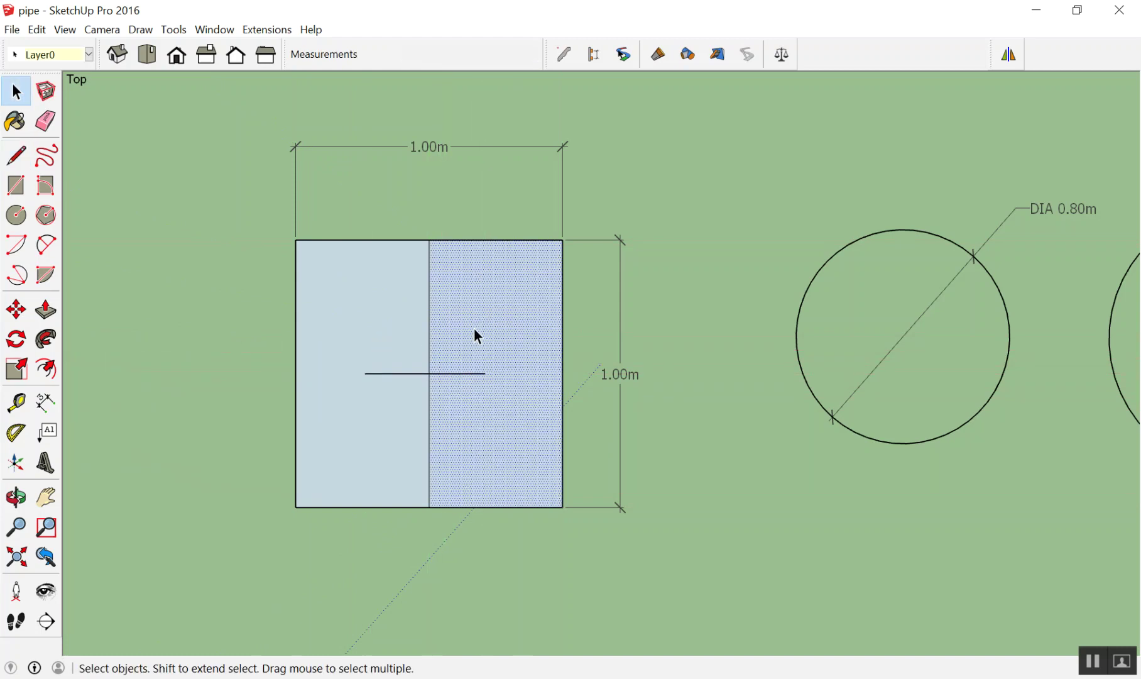
{"action": "key", "text": "Delete"}
{"action": "left_click", "coordinate": [396, 332]}
{"action": "key", "text": "Delete"}
{"action": "scroll", "coordinate": [436, 318], "scroll_direction": "up", "scroll_amount": 1}
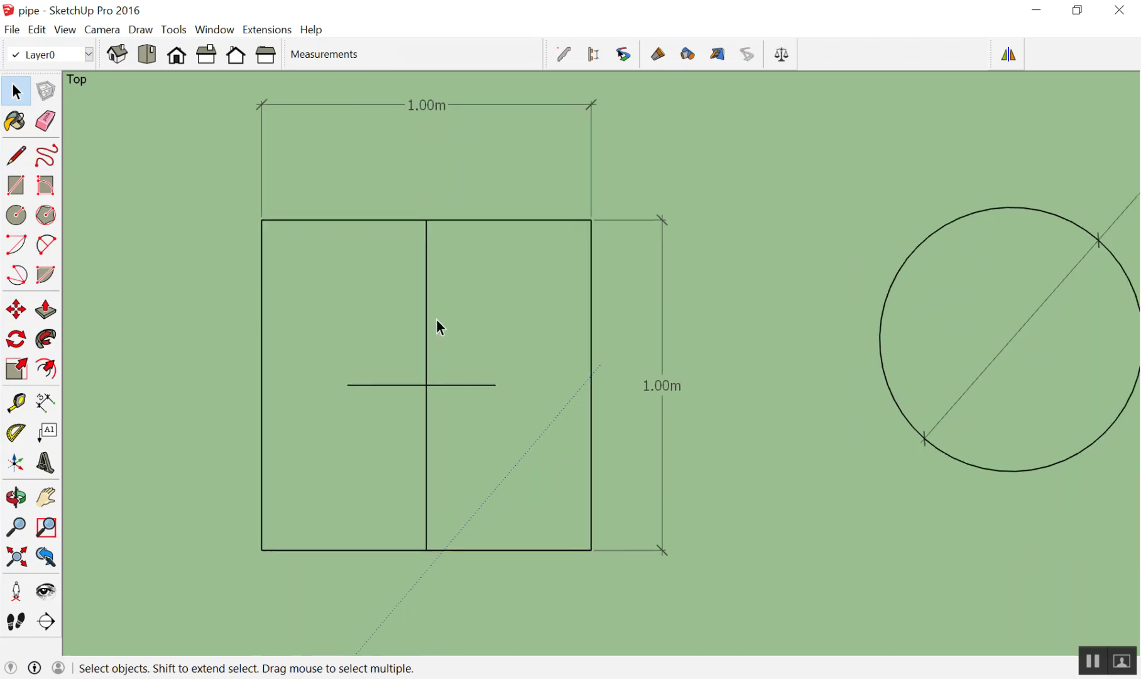
Draw two short horizontal lines off the square's vertical midline, upper and lower
{"action": "key", "text": "l"}
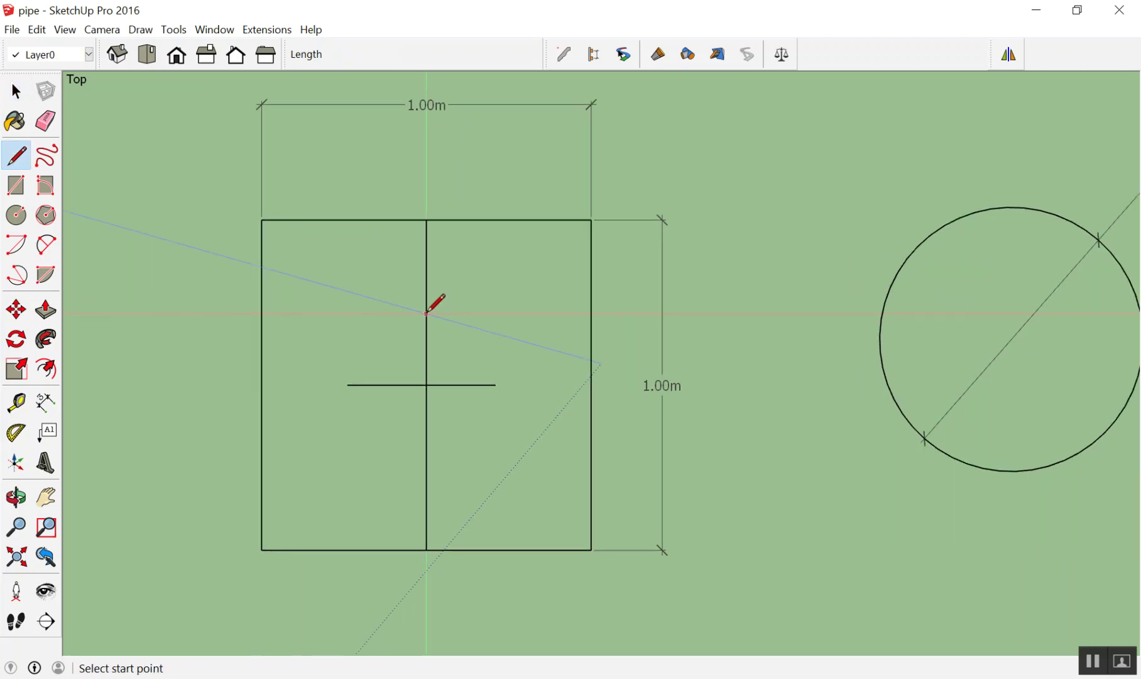
{"action": "left_click", "coordinate": [426, 313]}
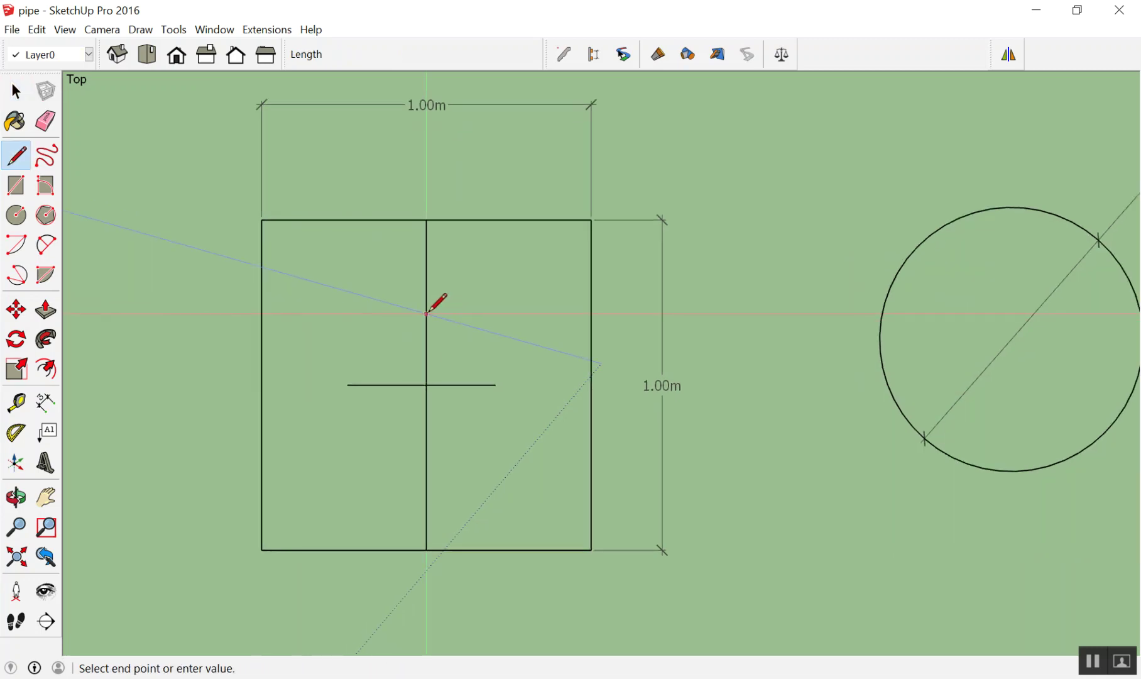
{"action": "left_click", "coordinate": [463, 313]}
{"action": "key", "text": "space"}
{"action": "key", "text": "l"}
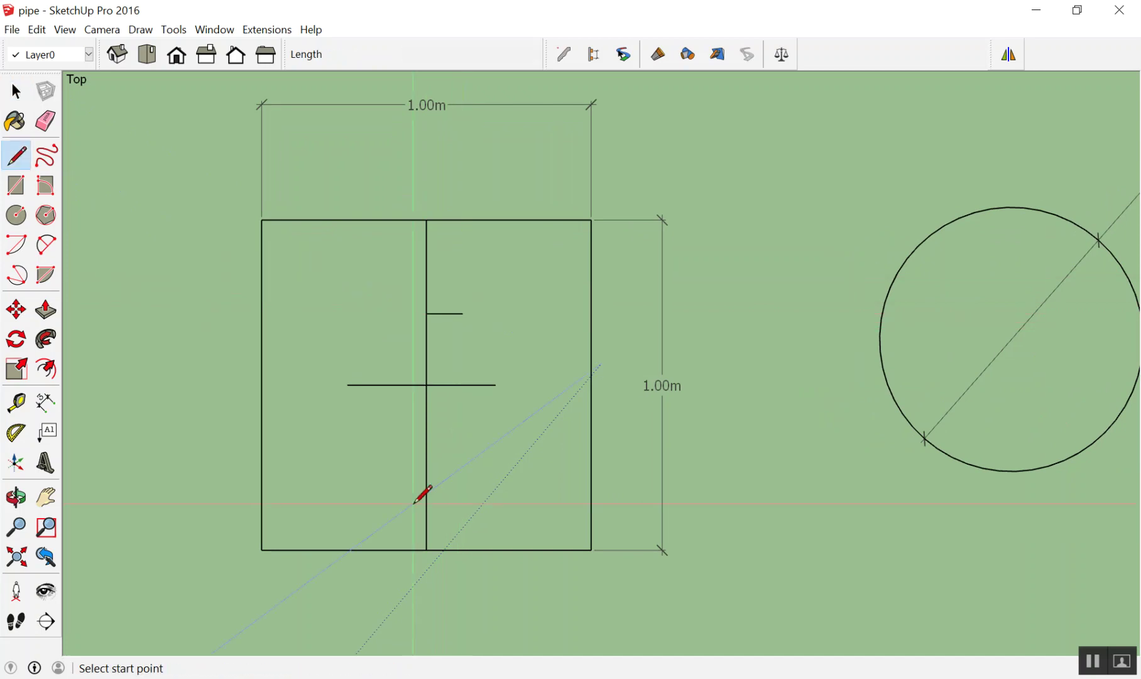
{"action": "left_click", "coordinate": [426, 460]}
{"action": "left_click", "coordinate": [462, 460]}
{"action": "key", "text": "space"}
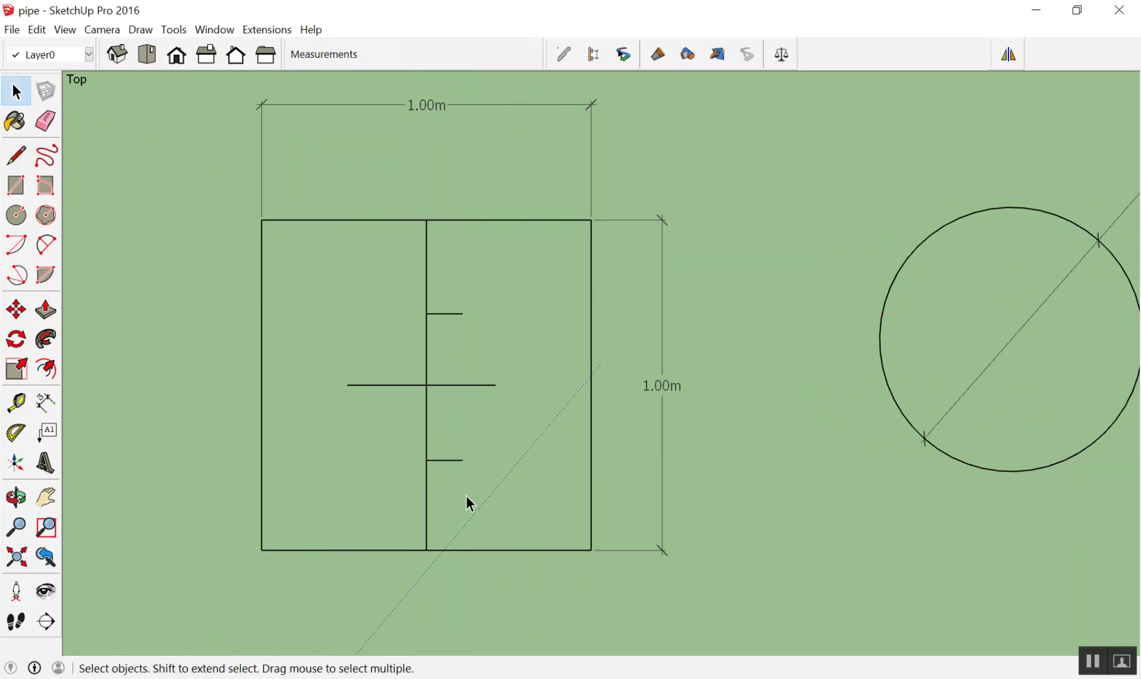
Erase the midline ends and bracket edges so only a centre cross remains in the square
{"action": "key", "text": "e"}
{"action": "left_click", "coordinate": [426, 497]}
{"action": "left_click", "coordinate": [426, 270]}
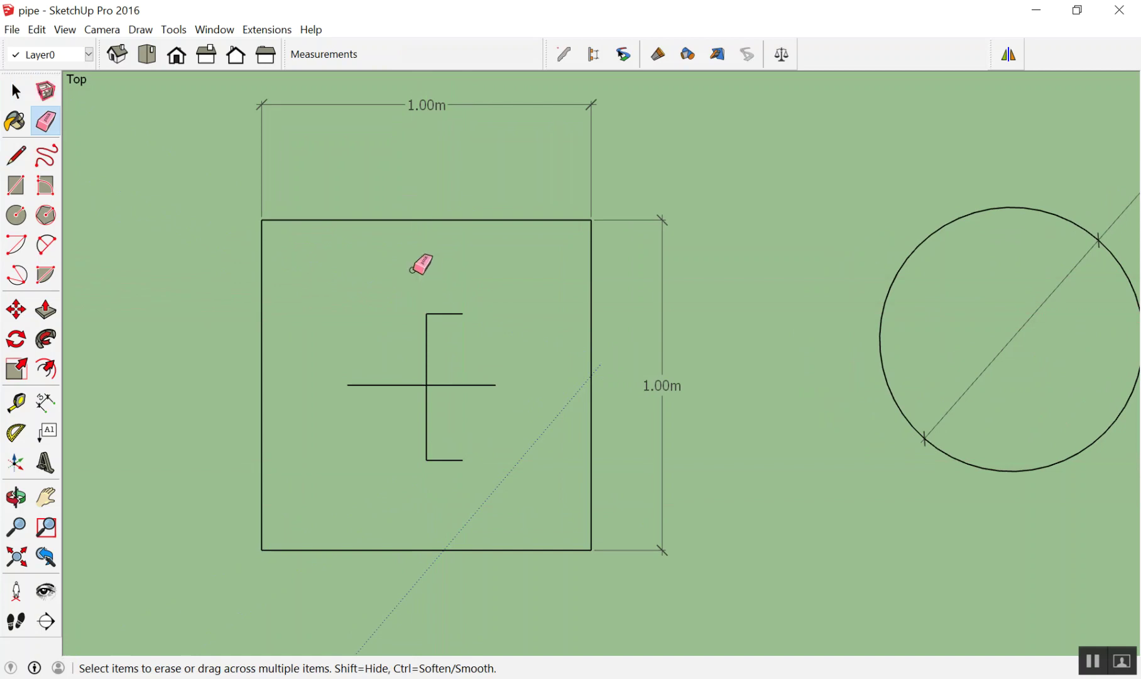
{"action": "left_click_drag", "start_coordinate": [457, 357], "coordinate": [458, 432]}
{"action": "left_click", "coordinate": [447, 460]}
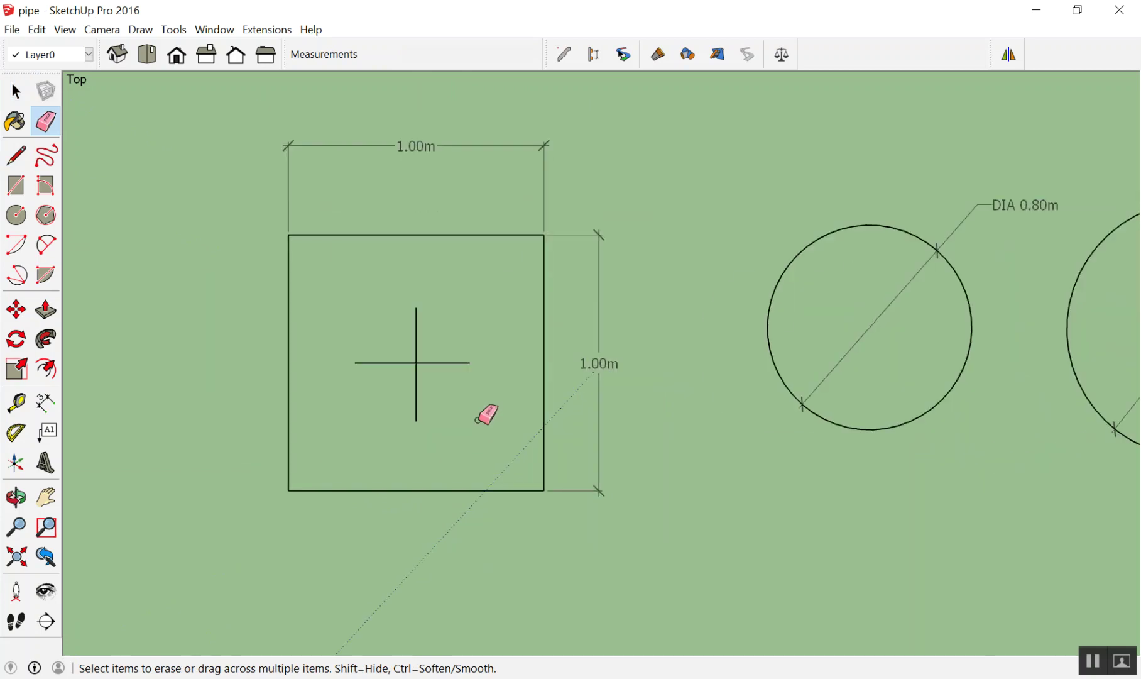
{"action": "scroll", "coordinate": [484, 412], "scroll_direction": "down", "scroll_amount": 1}
{"action": "scroll", "coordinate": [334, 280], "scroll_direction": "down", "scroll_amount": 2}
{"action": "scroll", "coordinate": [646, 255], "scroll_direction": "up", "scroll_amount": 1}
{"action": "key", "text": "space"}
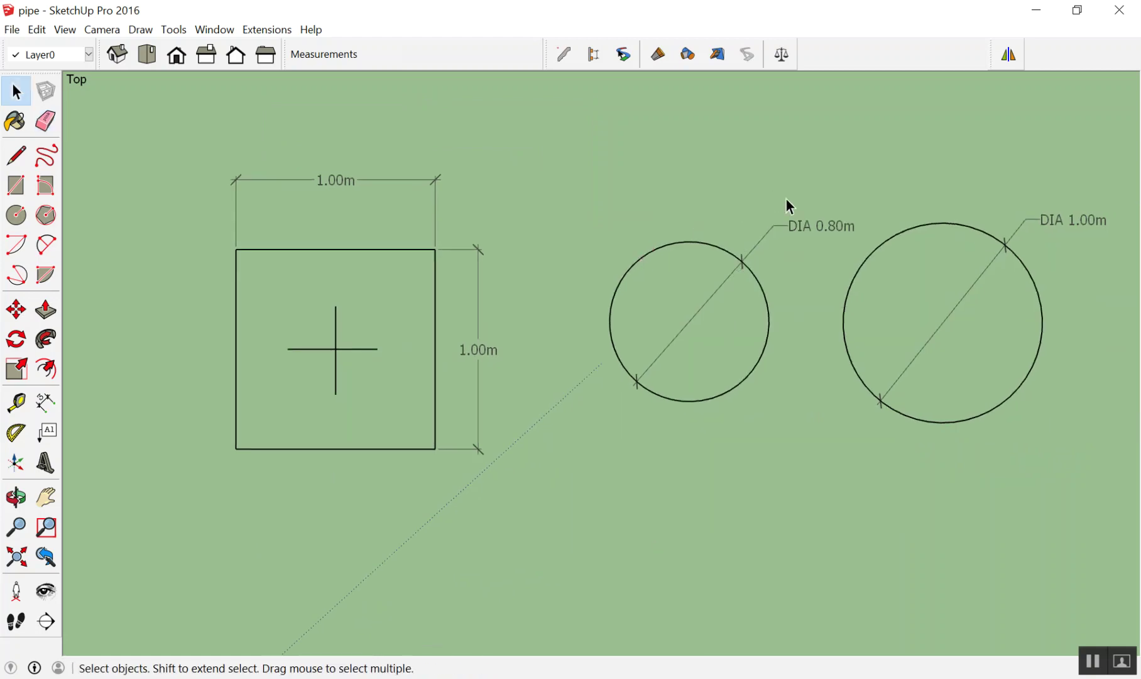
Cancel an accidental rectangle and delete the left circle's DIA 0.80m dimension
{"action": "key", "text": "r"}
{"action": "left_click", "coordinate": [794, 213]}
{"action": "key", "text": "Escape"}
{"action": "key", "text": "space"}
{"action": "left_click", "coordinate": [790, 245]}
{"action": "key", "text": "Delete"}
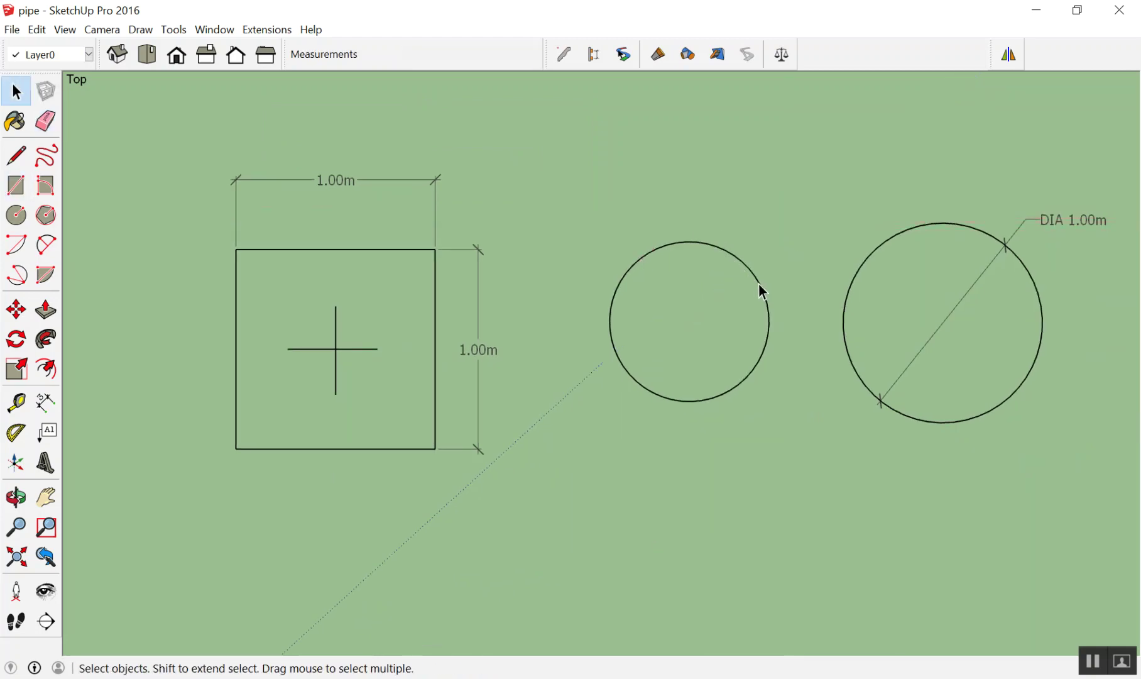
Draw a centre cross with vertical and horizontal arms in the left circle
{"action": "key", "text": "d"}
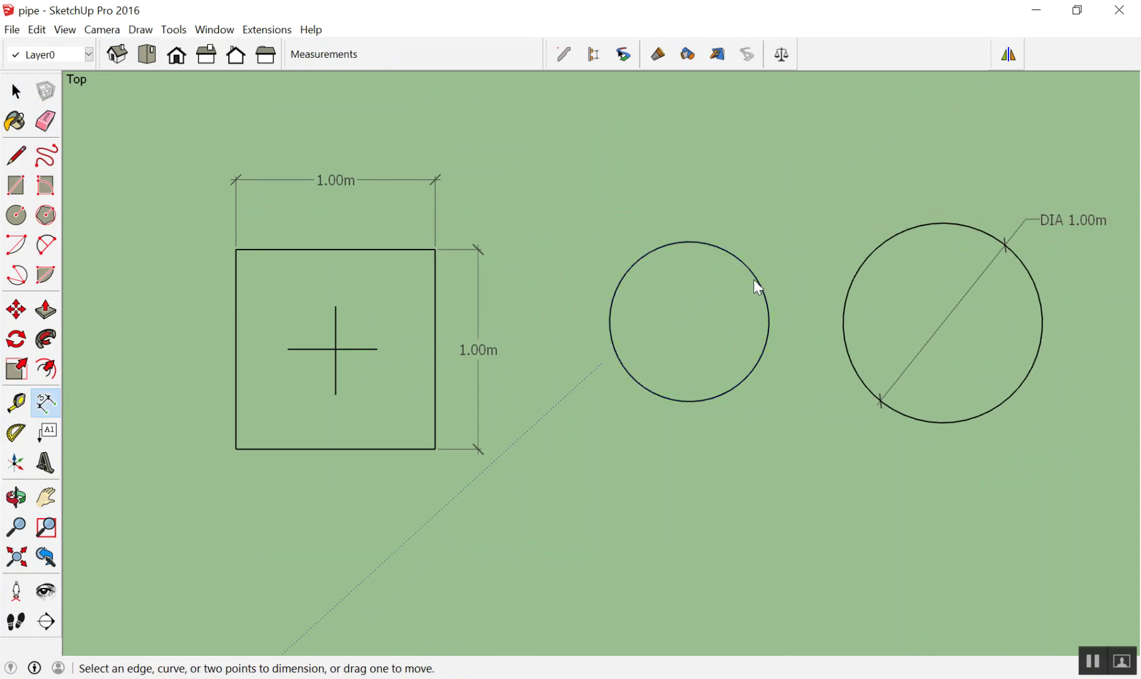
{"action": "key", "text": "l"}
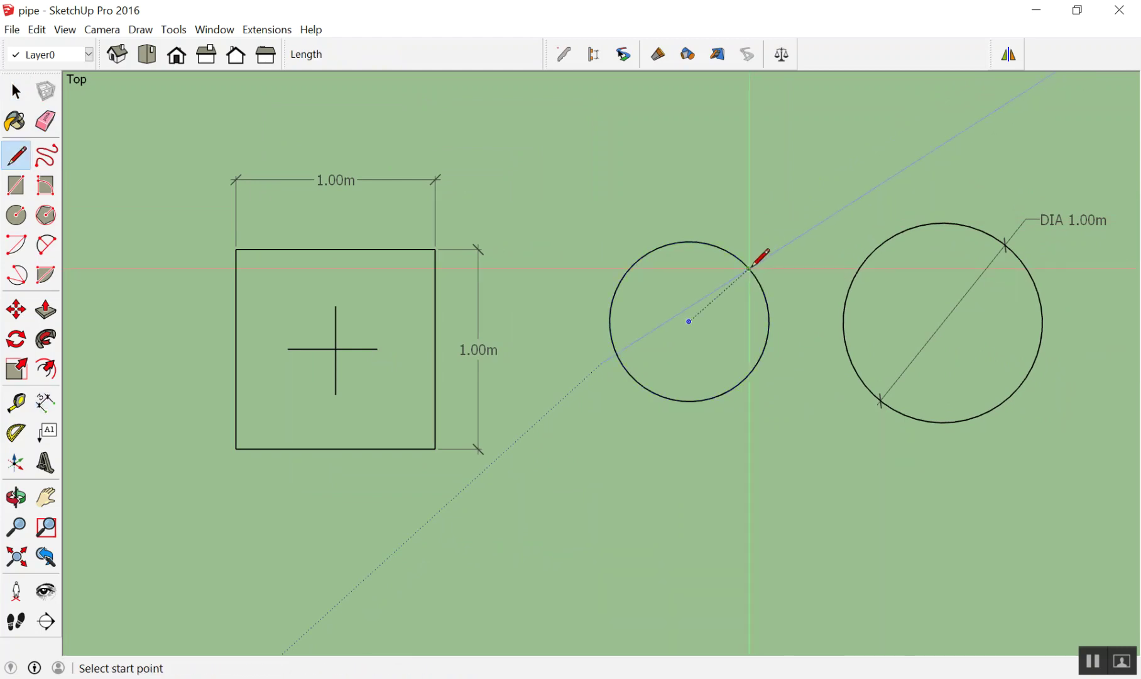
{"action": "scroll", "coordinate": [762, 275], "scroll_direction": "up", "scroll_amount": 2}
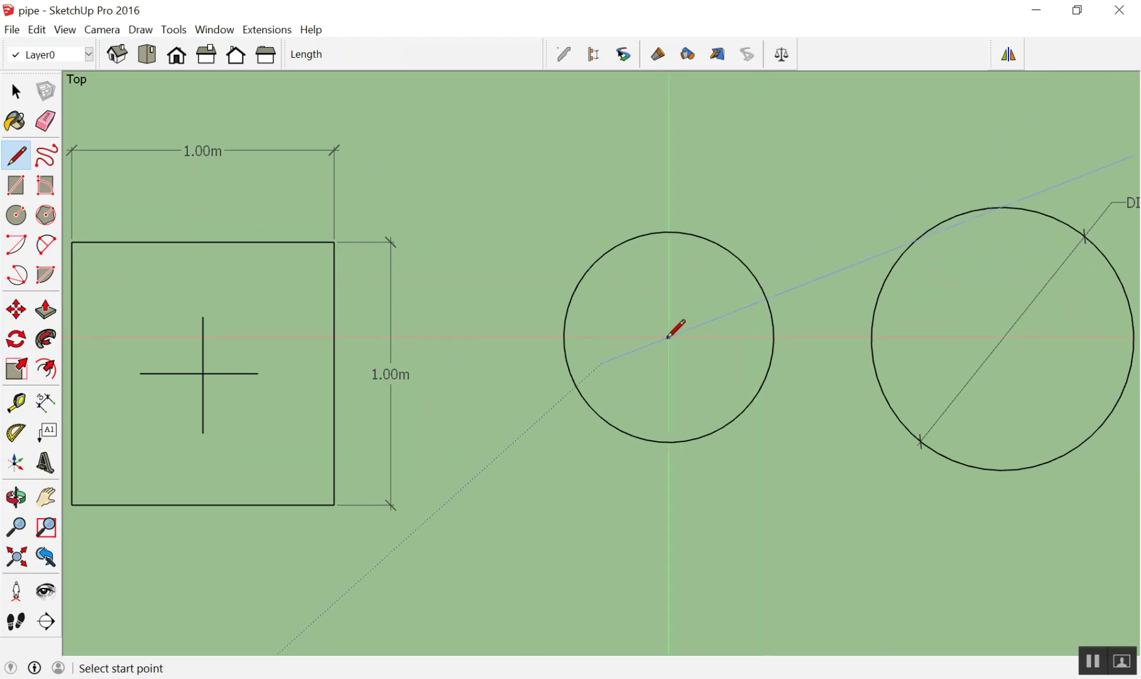
{"action": "left_click", "coordinate": [669, 338]}
{"action": "left_click", "coordinate": [668, 294]}
{"action": "left_click", "coordinate": [668, 383]}
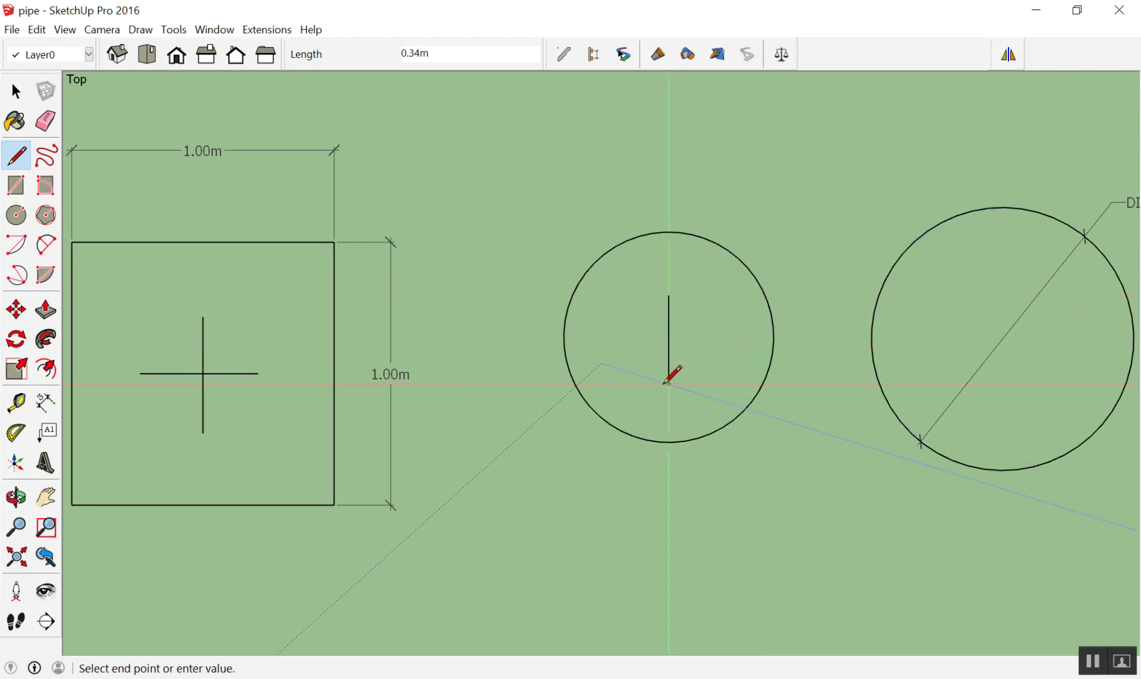
{"action": "key", "text": "space"}
{"action": "key", "text": "l"}
{"action": "left_click", "coordinate": [668, 338]}
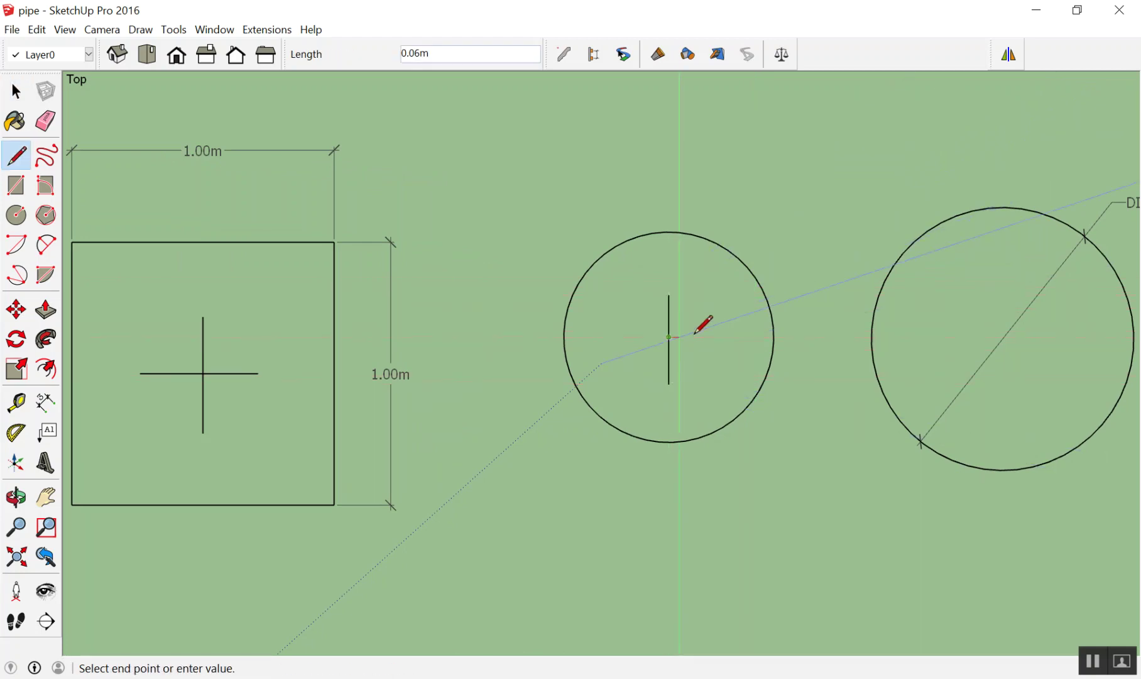
{"action": "left_click", "coordinate": [711, 338]}
{"action": "key", "text": "space"}
{"action": "scroll", "coordinate": [566, 308], "scroll_direction": "down", "scroll_amount": 2}
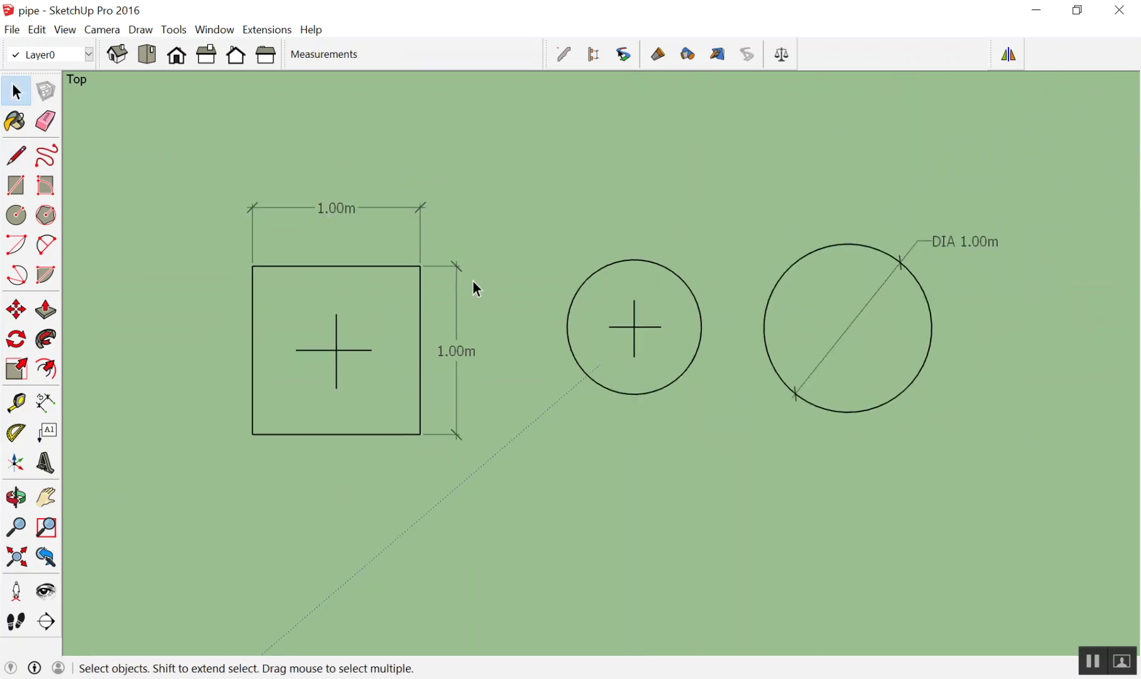
{"action": "scroll", "coordinate": [478, 289], "scroll_direction": "down", "scroll_amount": 1}
{"action": "scroll", "coordinate": [801, 295], "scroll_direction": "up", "scroll_amount": 3}
Erase the DIA 1.00m dimension
{"action": "key", "text": "e"}
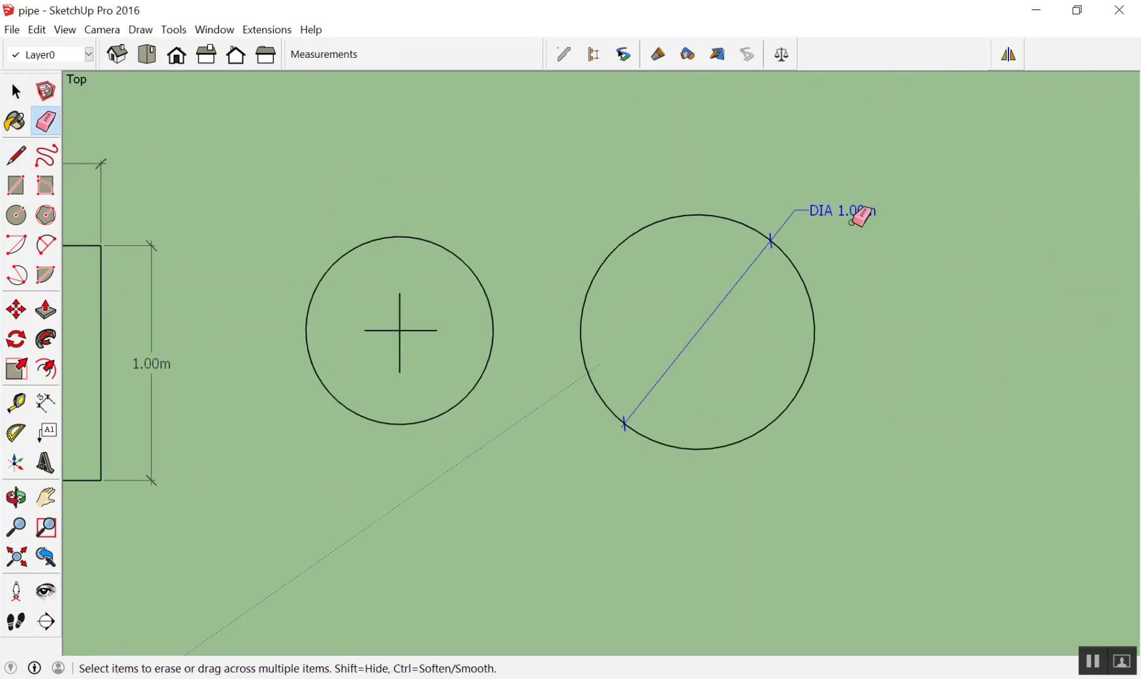
{"action": "left_click", "coordinate": [845, 216]}
{"action": "scroll", "coordinate": [816, 220], "scroll_direction": "down", "scroll_amount": 1}
{"action": "scroll", "coordinate": [807, 223], "scroll_direction": "down", "scroll_amount": 1}
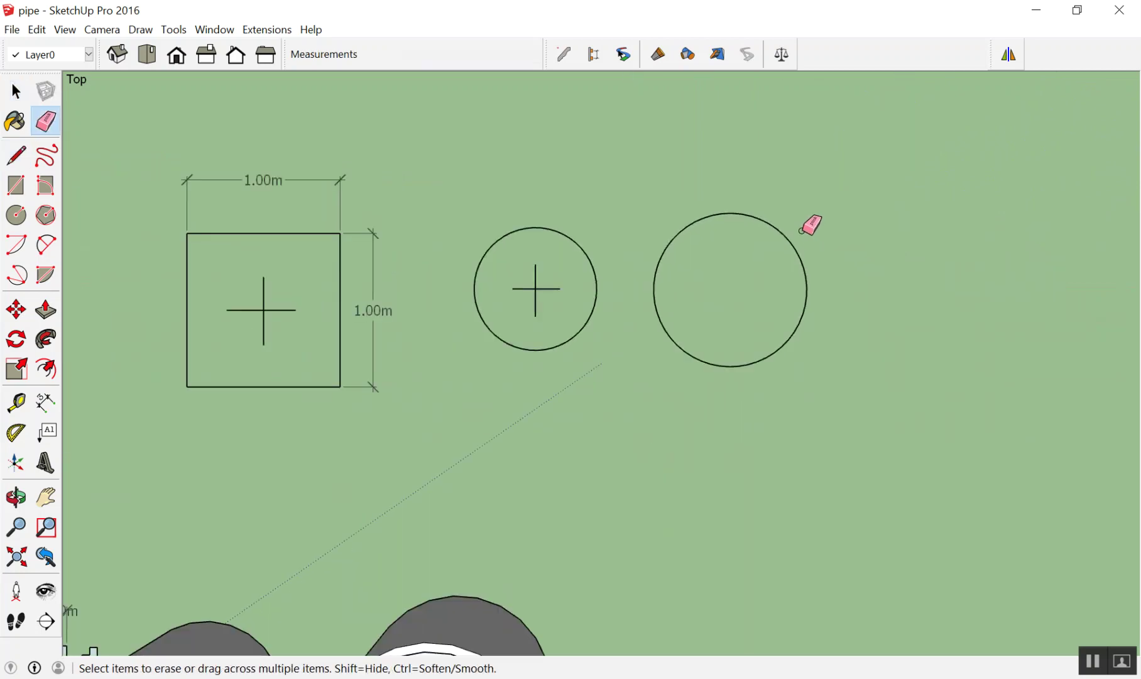
{"action": "scroll", "coordinate": [770, 236], "scroll_direction": "up", "scroll_amount": 1}
Draw vertical and horizontal centre lines crossing at the right circle's centre
{"action": "key", "text": "l"}
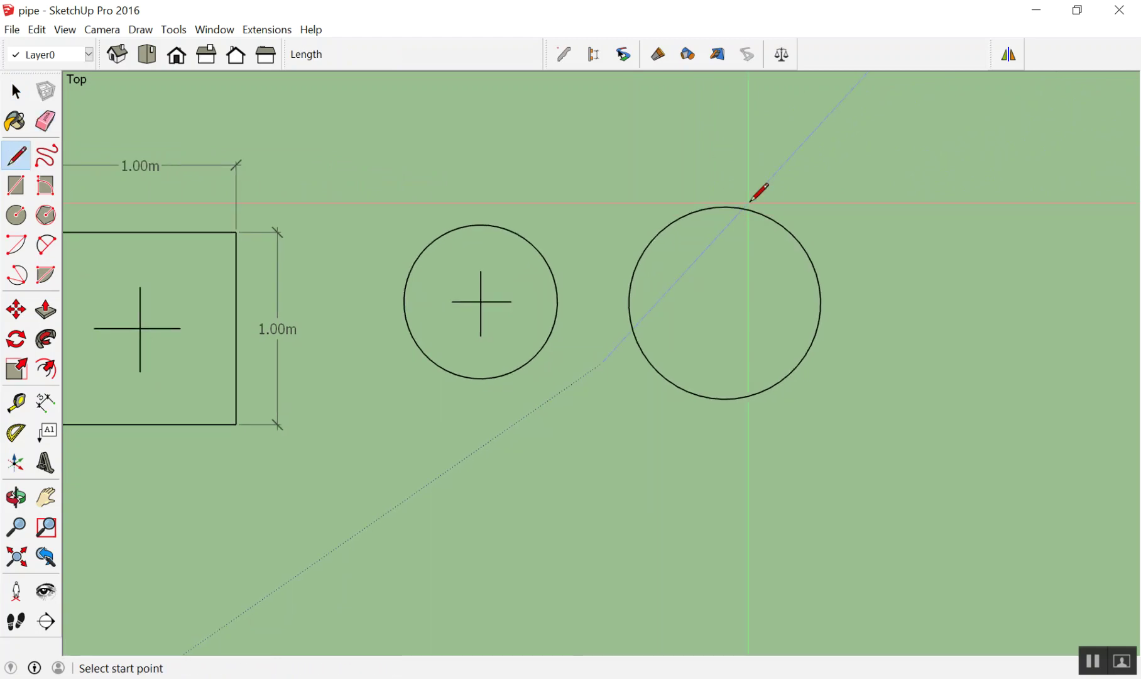
{"action": "left_click", "coordinate": [724, 303]}
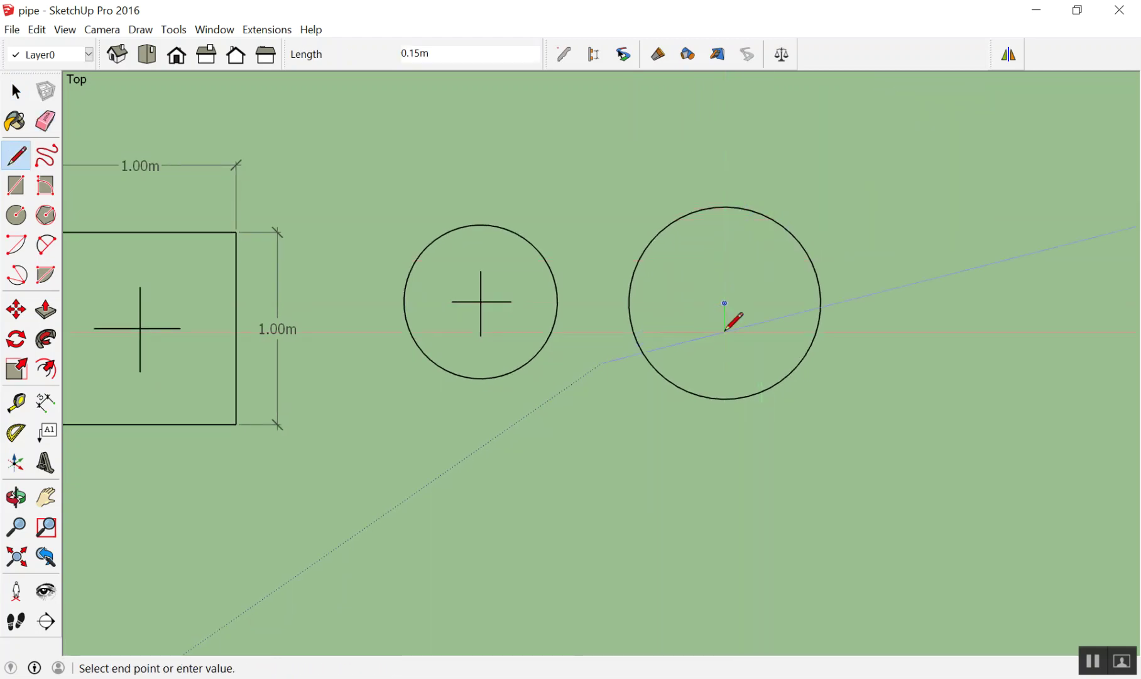
{"action": "left_click", "coordinate": [724, 337]}
{"action": "left_click", "coordinate": [724, 273]}
{"action": "key", "text": "space"}
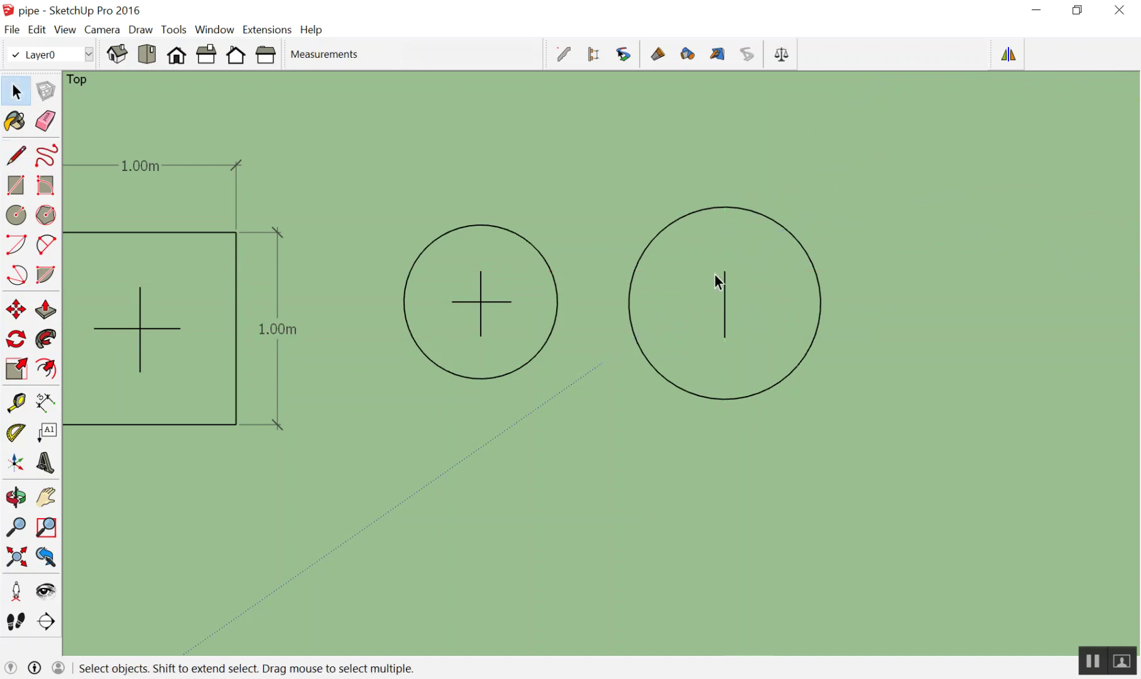
{"action": "key", "text": "l"}
{"action": "left_click", "coordinate": [725, 303]}
{"action": "left_click", "coordinate": [759, 302]}
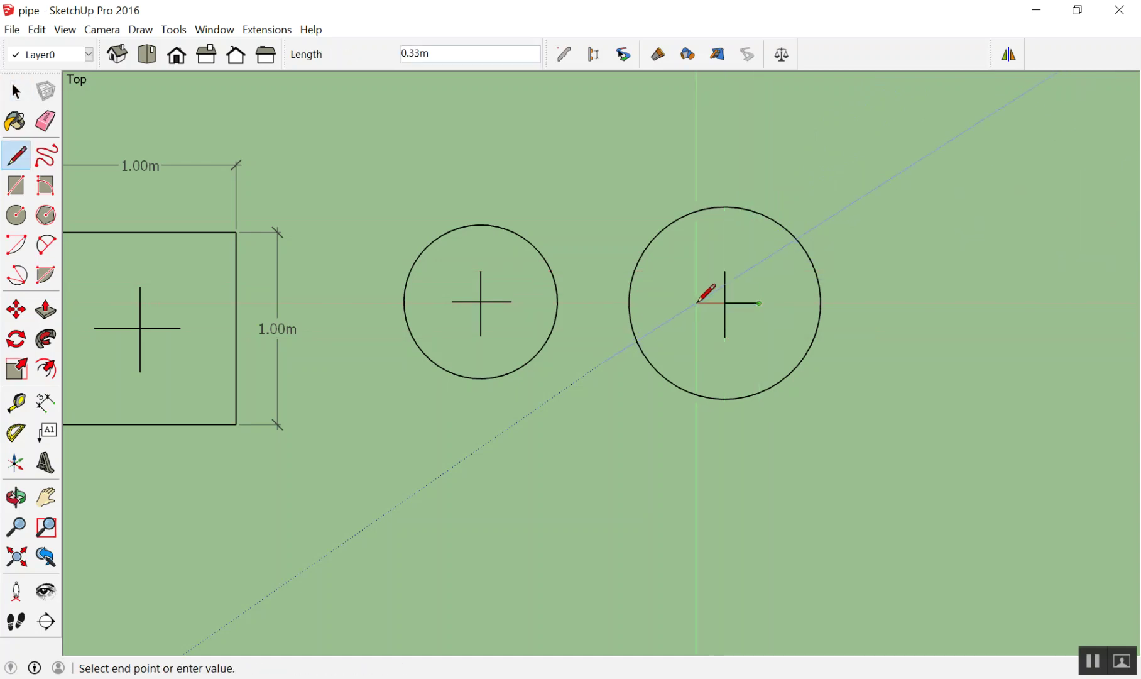
{"action": "left_click", "coordinate": [692, 303]}
{"action": "key", "text": "space"}
{"action": "scroll", "coordinate": [843, 306], "scroll_direction": "down", "scroll_amount": 1}
{"action": "scroll", "coordinate": [269, 280], "scroll_direction": "up", "scroll_amount": 2}
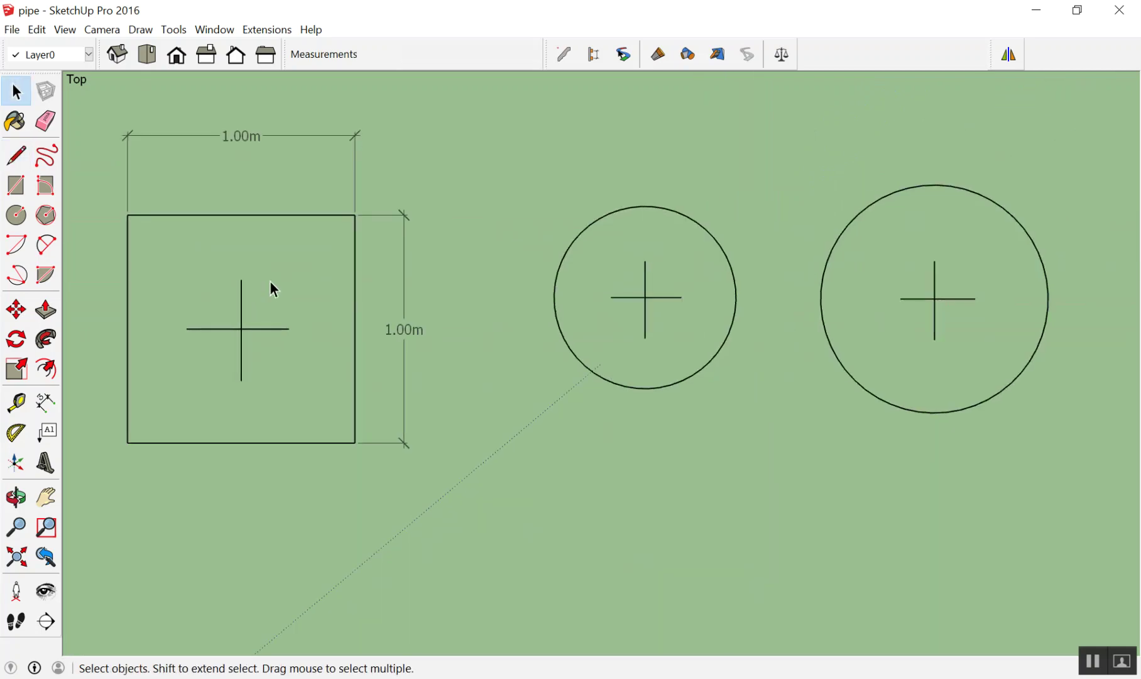
Delete the cross inside the square and redraw its top-to-bottom vertical divider
{"action": "left_click_drag", "start_coordinate": [269, 281], "coordinate": [205, 369]}
{"action": "key", "text": "Delete"}
{"action": "key", "text": "l"}
{"action": "left_click", "coordinate": [242, 215]}
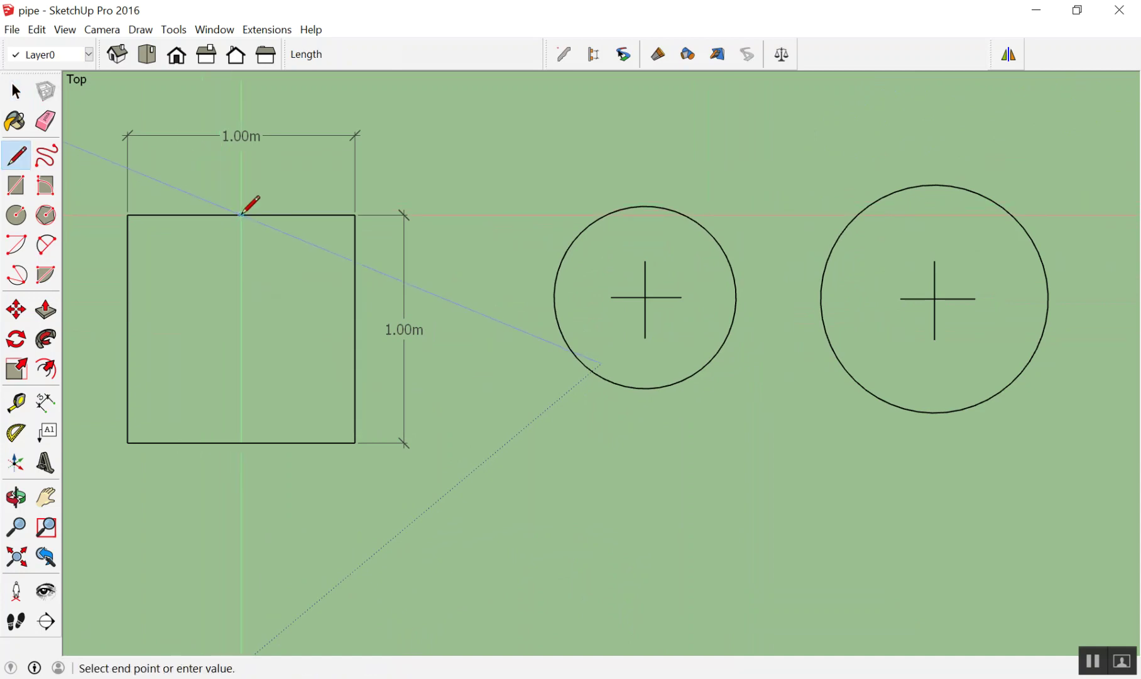
{"action": "left_click", "coordinate": [241, 443]}
{"action": "key", "text": "space"}
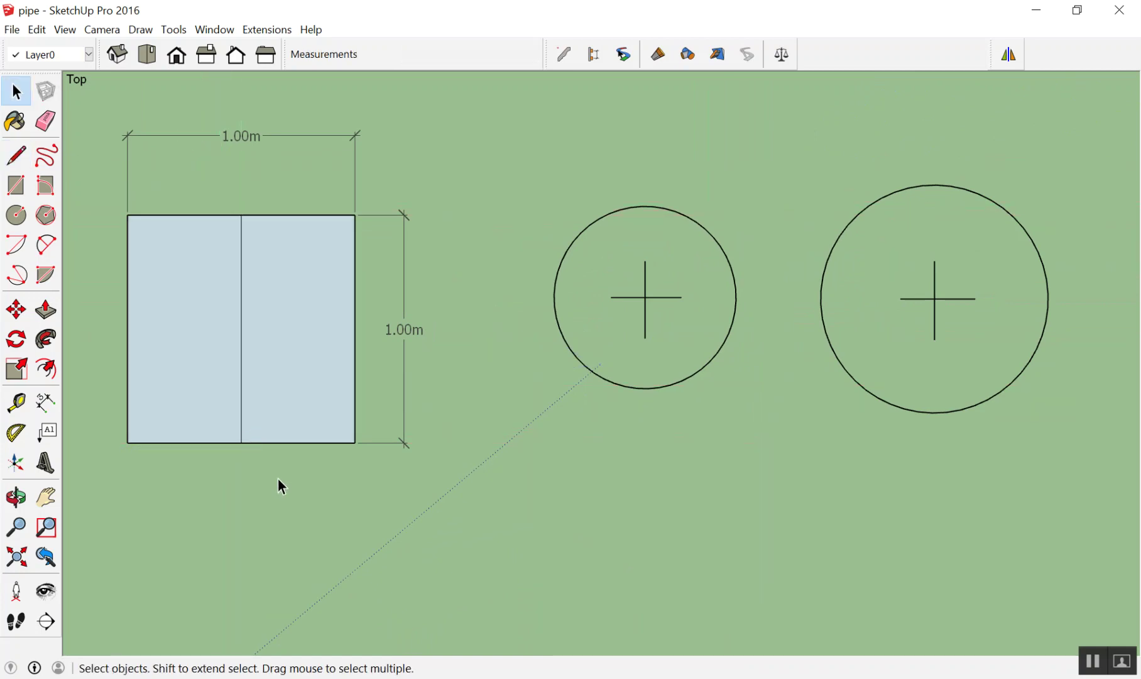
Add a horizontal centre line and short ticks above and below the square's centre
{"action": "key", "text": "l"}
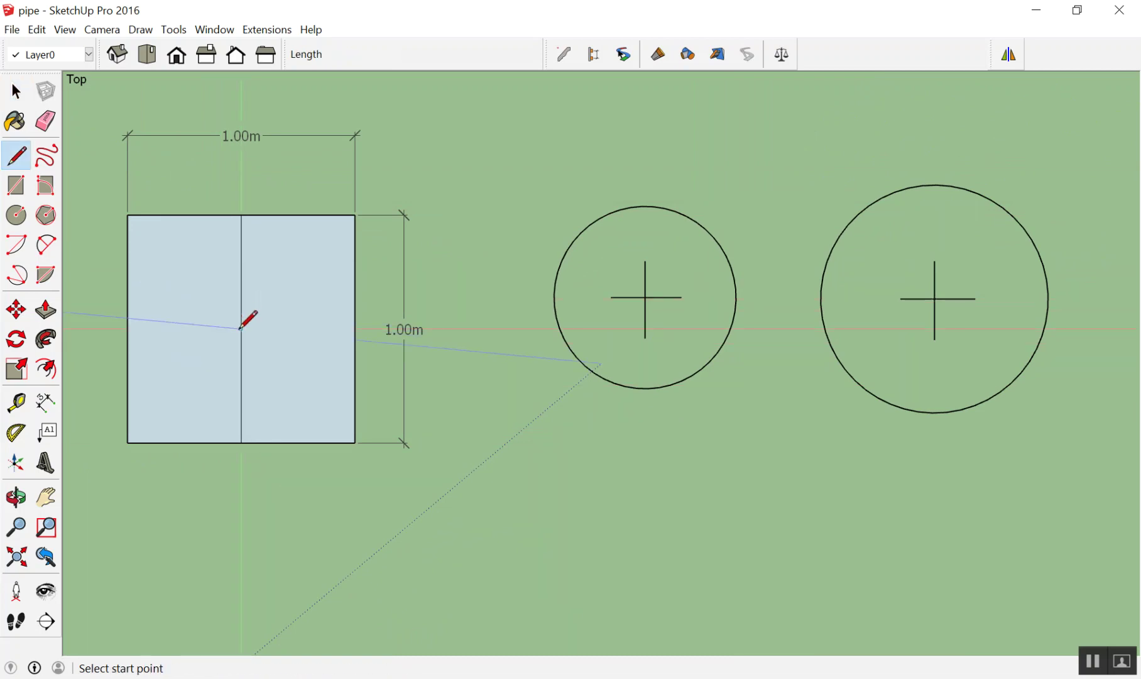
{"action": "left_click", "coordinate": [240, 328]}
{"action": "left_click", "coordinate": [289, 328]}
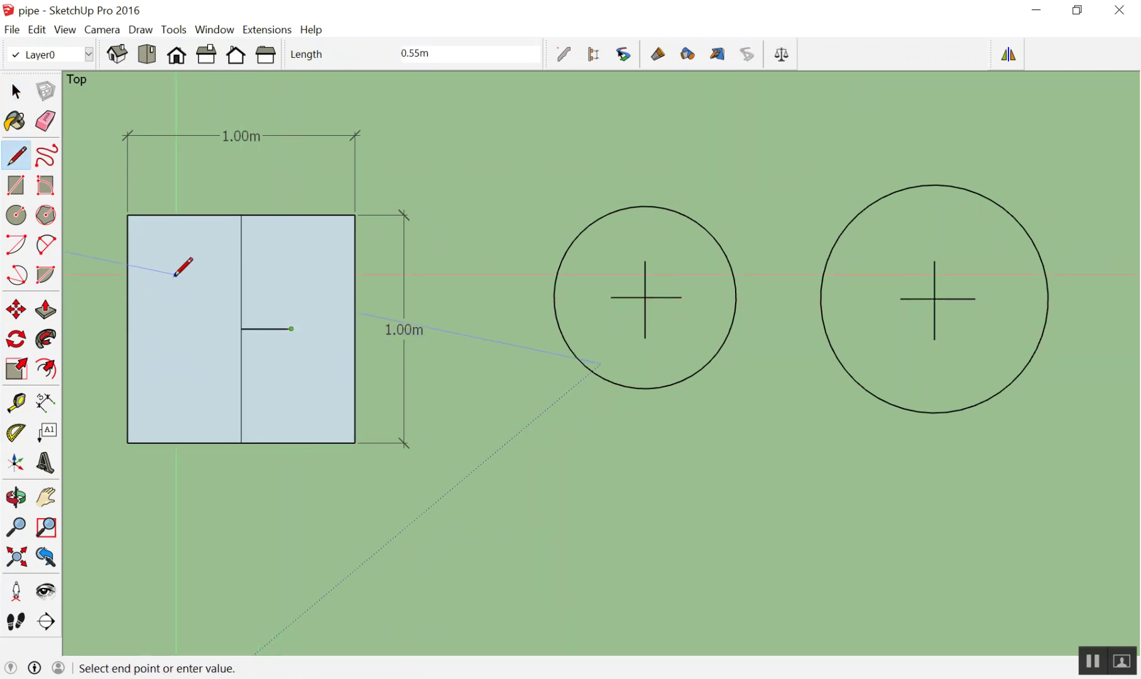
{"action": "left_click", "coordinate": [182, 328]}
{"action": "key", "text": "space"}
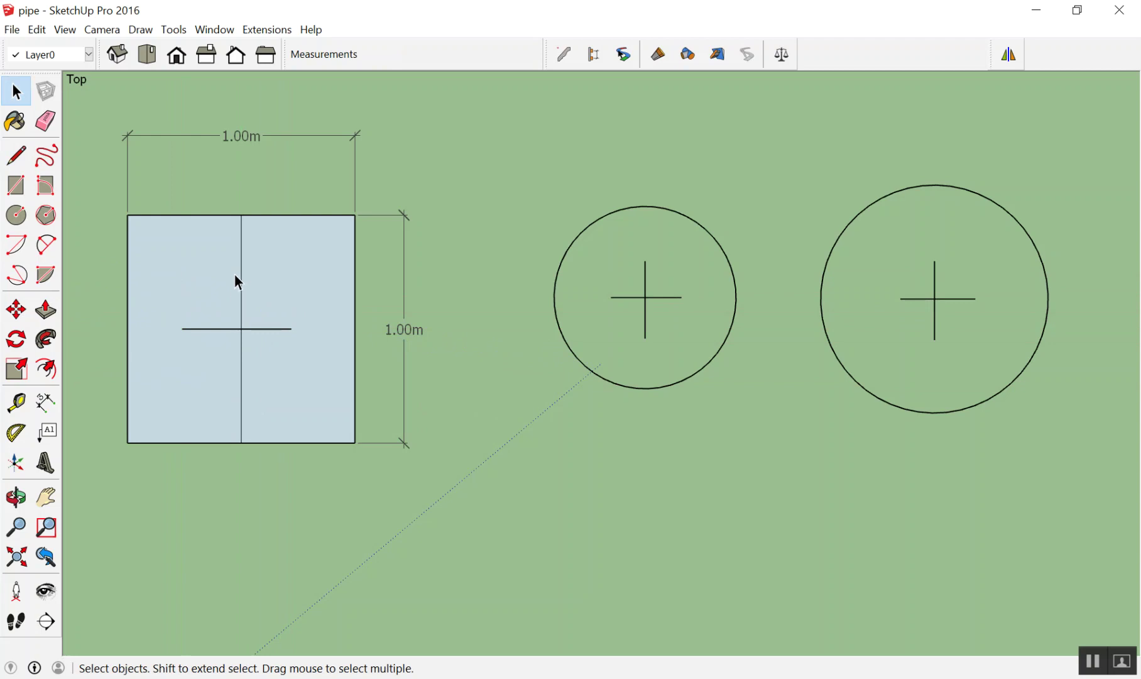
{"action": "key", "text": "l"}
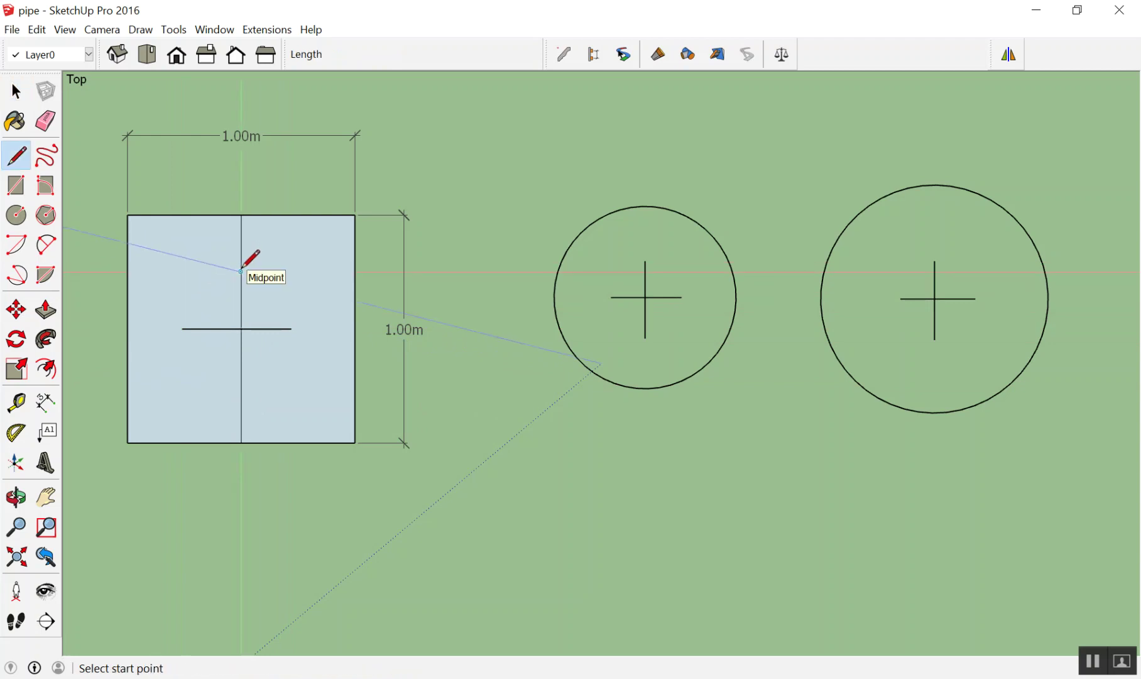
{"action": "left_click", "coordinate": [240, 272]}
{"action": "key", "text": "space"}
{"action": "key", "text": "l"}
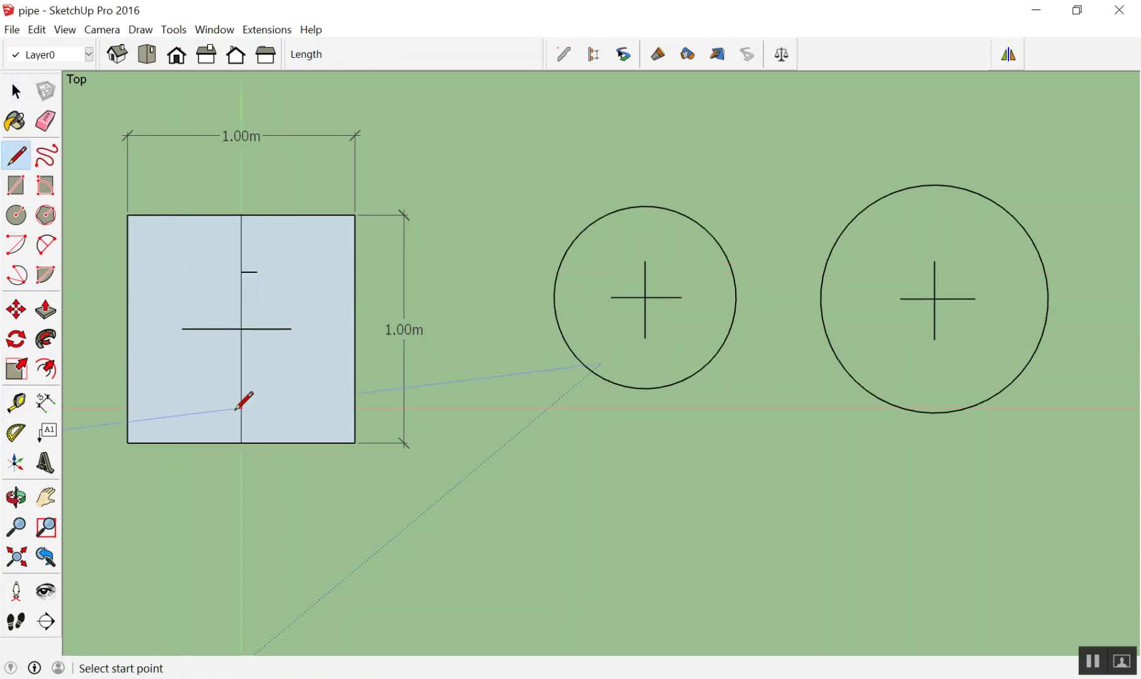
{"action": "left_click", "coordinate": [241, 385]}
{"action": "key", "text": "space"}
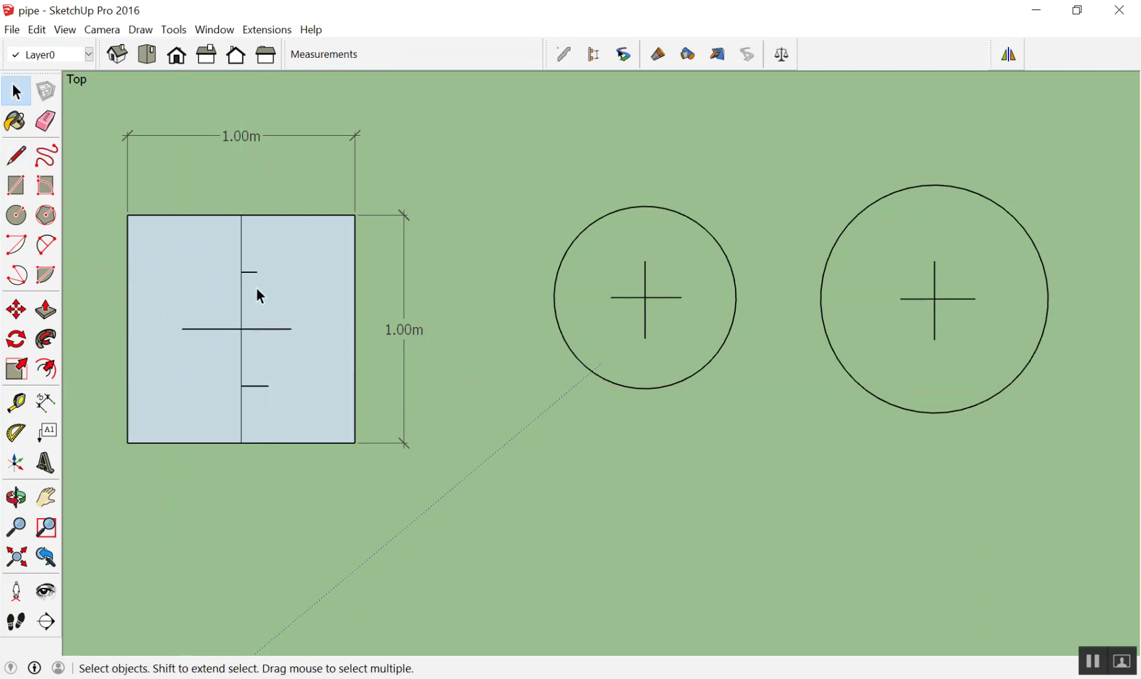
Delete the square's left and right half faces, leaving only the outline
{"action": "left_click", "coordinate": [265, 250]}
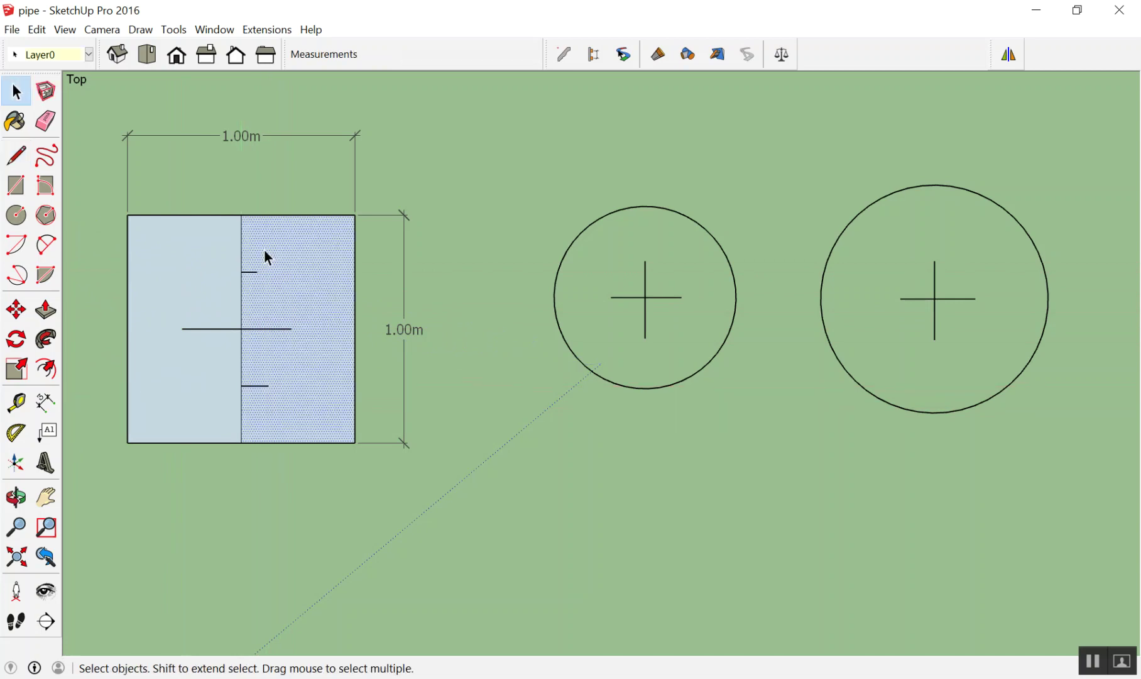
{"action": "key", "text": "Delete"}
{"action": "left_click", "coordinate": [167, 252]}
{"action": "key", "text": "Delete"}
Erase the square's vertical divider, both short ticks, and its two 1.00m dimensions
{"action": "key", "text": "e"}
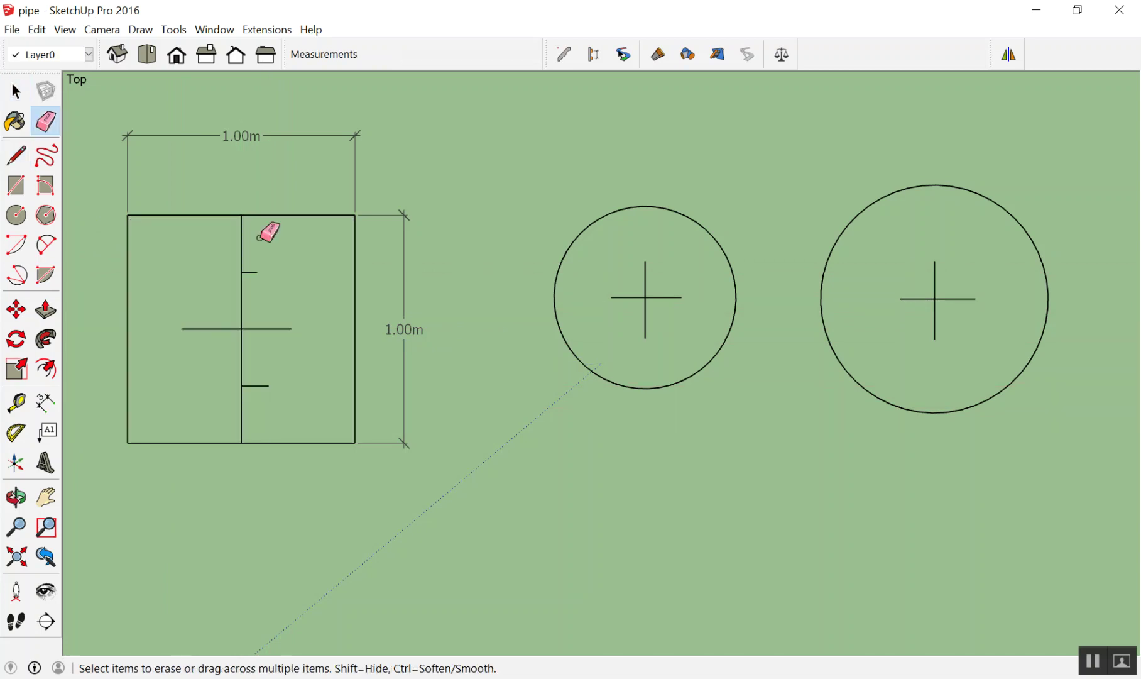
{"action": "left_click", "coordinate": [241, 233]}
{"action": "left_click", "coordinate": [254, 271]}
{"action": "left_click", "coordinate": [242, 408]}
{"action": "left_click", "coordinate": [258, 386]}
{"action": "left_click", "coordinate": [405, 216]}
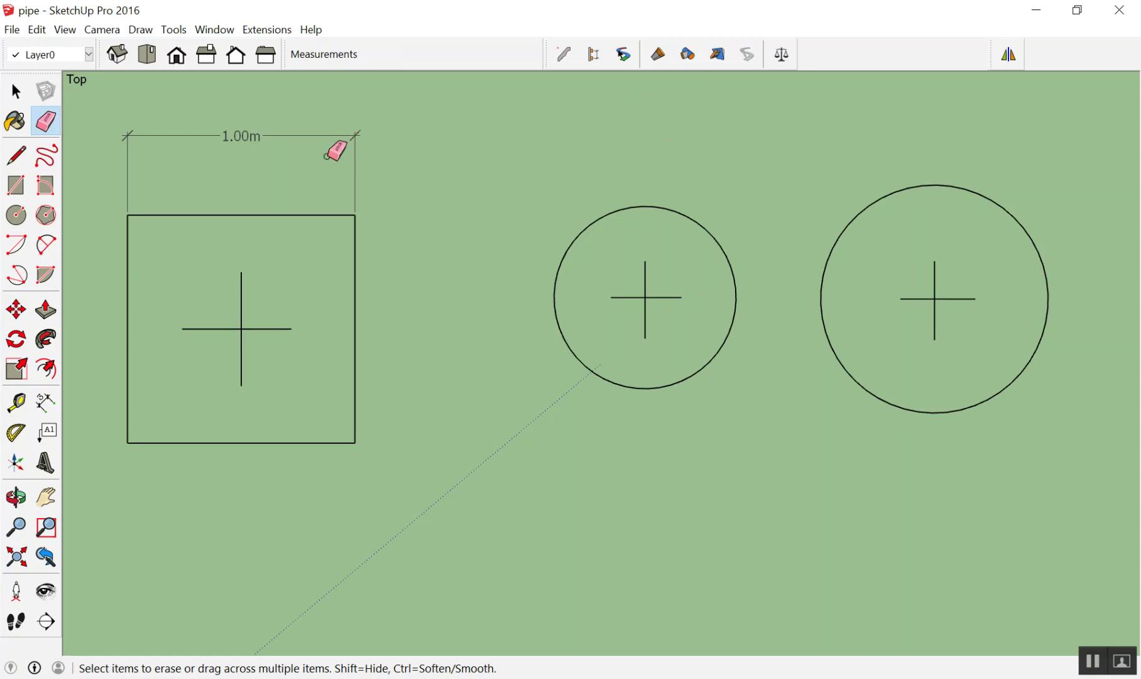
{"action": "left_click", "coordinate": [327, 136]}
Orbit into a 3D view and delete the flat white panel
{"action": "key", "text": "space"}
{"action": "middle_click_drag", "start_coordinate": [446, 293], "coordinate": [307, 7]}
{"action": "middle_click_drag", "start_coordinate": [402, 195], "coordinate": [413, 220]}
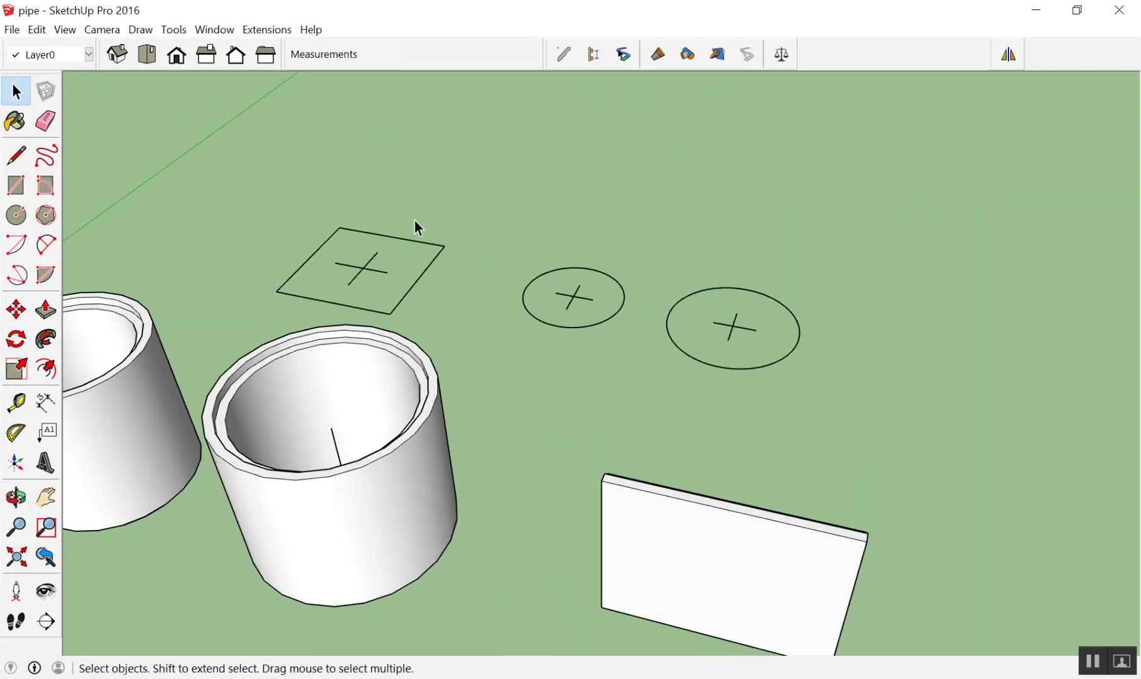
{"action": "scroll", "coordinate": [413, 219], "scroll_direction": "down", "scroll_amount": 3}
{"action": "middle_click_drag", "start_coordinate": [375, 164], "coordinate": [484, 400]}
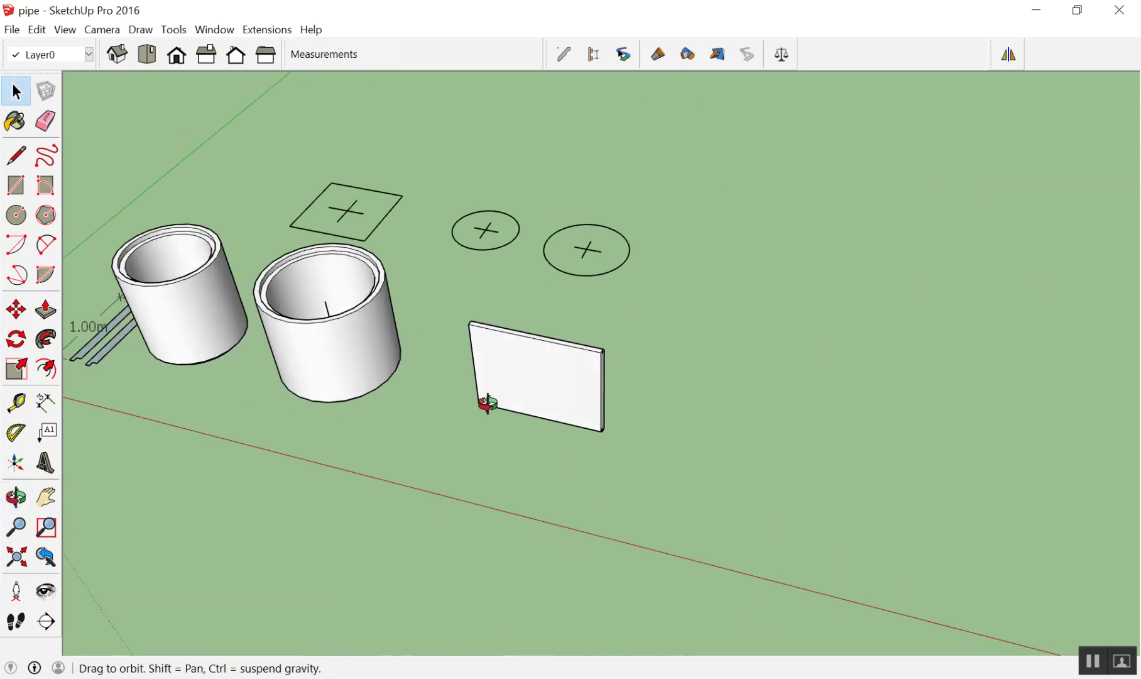
{"action": "left_click", "coordinate": [509, 436]}
{"action": "key", "text": "Delete"}
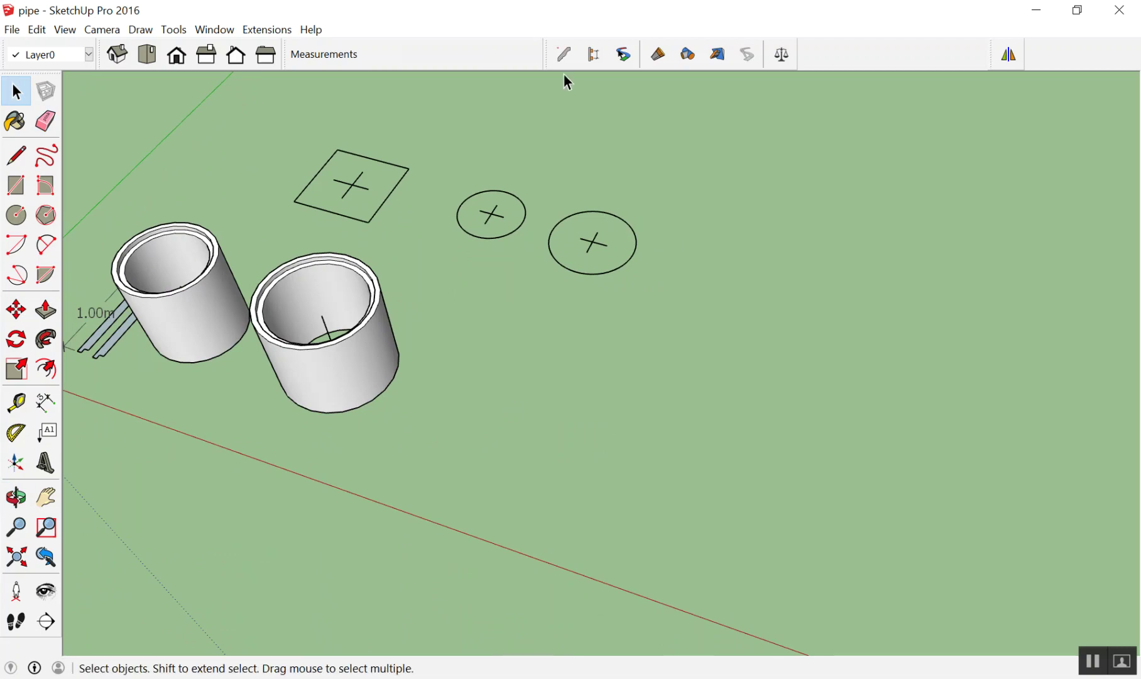
In Profile Builder 2, build the ท่อ คสล. profile along the square outline as a path
{"action": "left_click", "coordinate": [563, 55]}
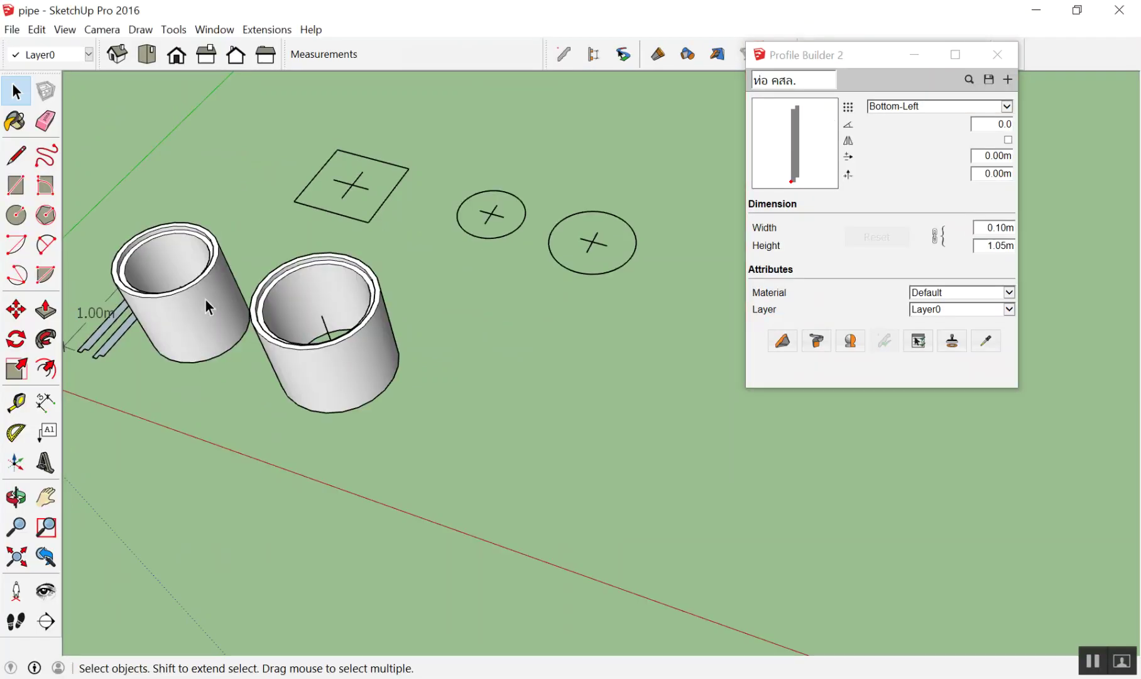
{"action": "scroll", "coordinate": [295, 227], "scroll_direction": "up", "scroll_amount": 2}
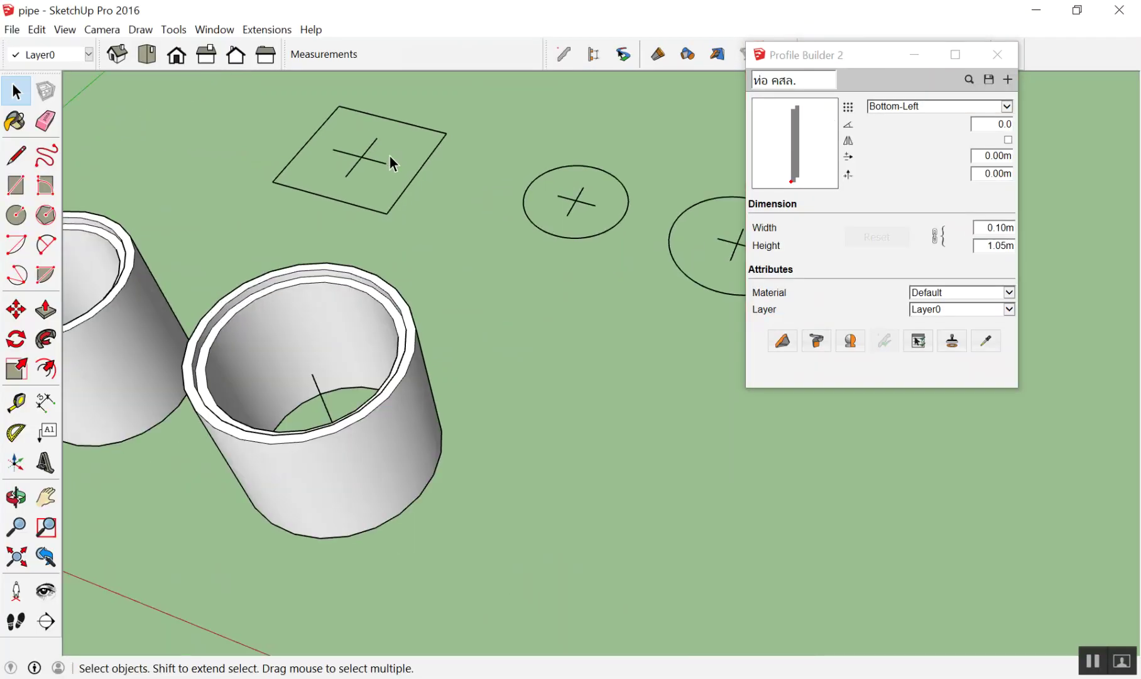
{"action": "scroll", "coordinate": [339, 160], "scroll_direction": "down", "scroll_amount": 1}
{"action": "scroll", "coordinate": [503, 113], "scroll_direction": "down", "scroll_amount": 1}
{"action": "scroll", "coordinate": [458, 119], "scroll_direction": "up", "scroll_amount": 3}
{"action": "left_click", "coordinate": [269, 165]}
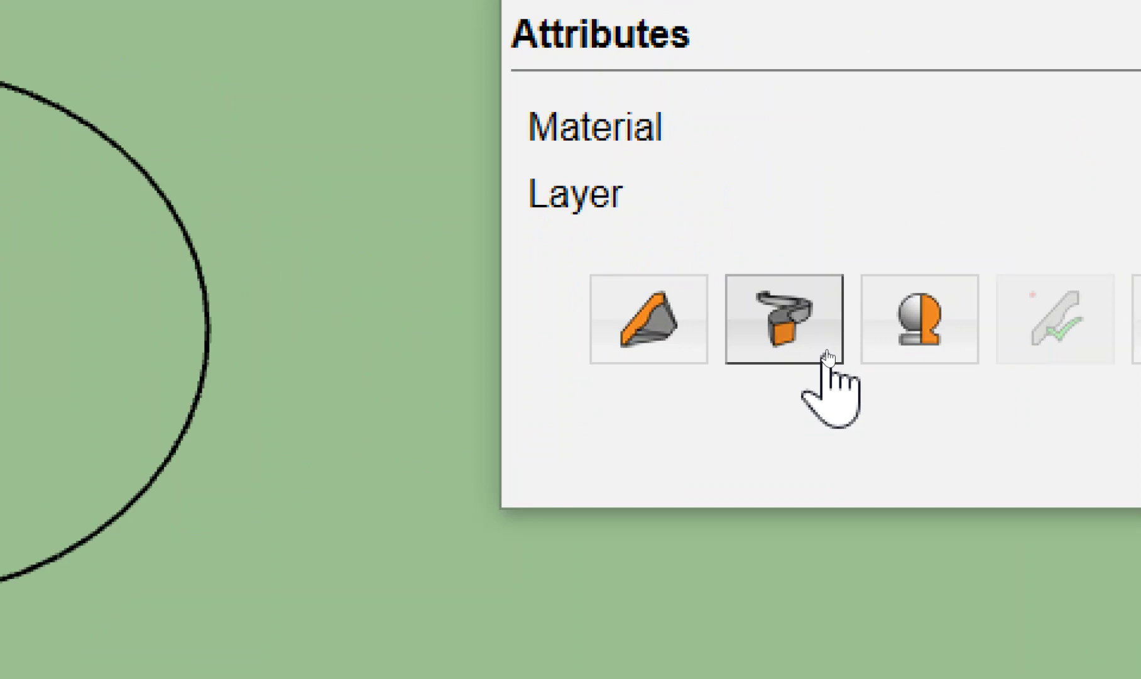
{"action": "left_click", "coordinate": [828, 356]}
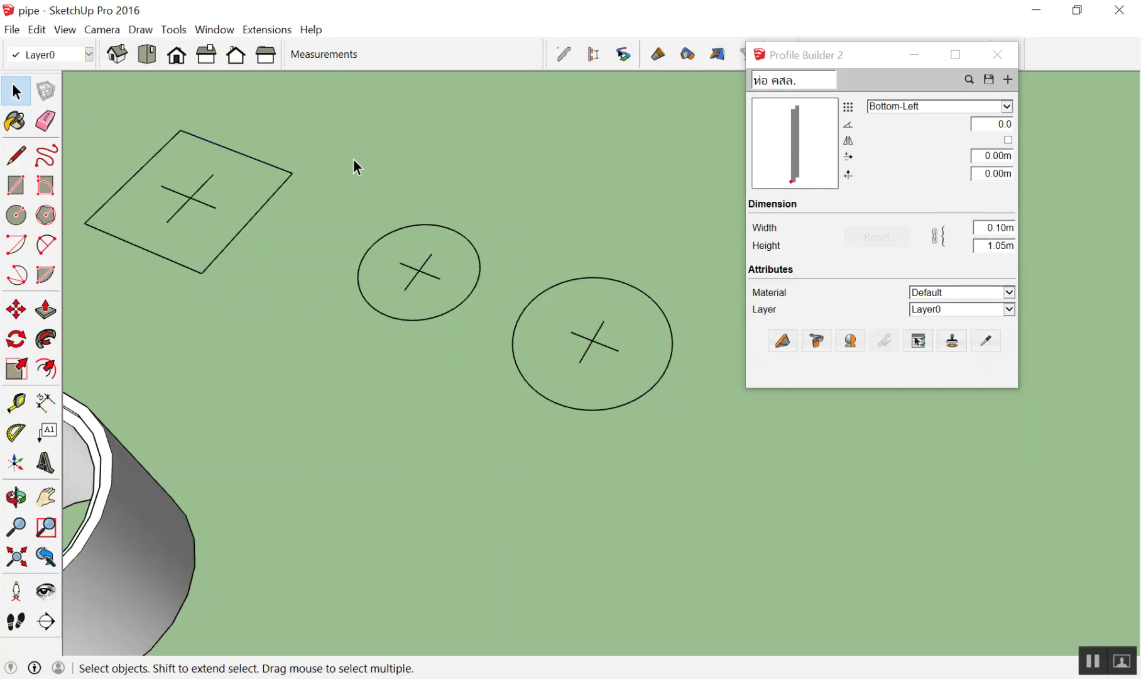
{"action": "left_click", "coordinate": [275, 195]}
{"action": "left_click", "coordinate": [257, 160]}
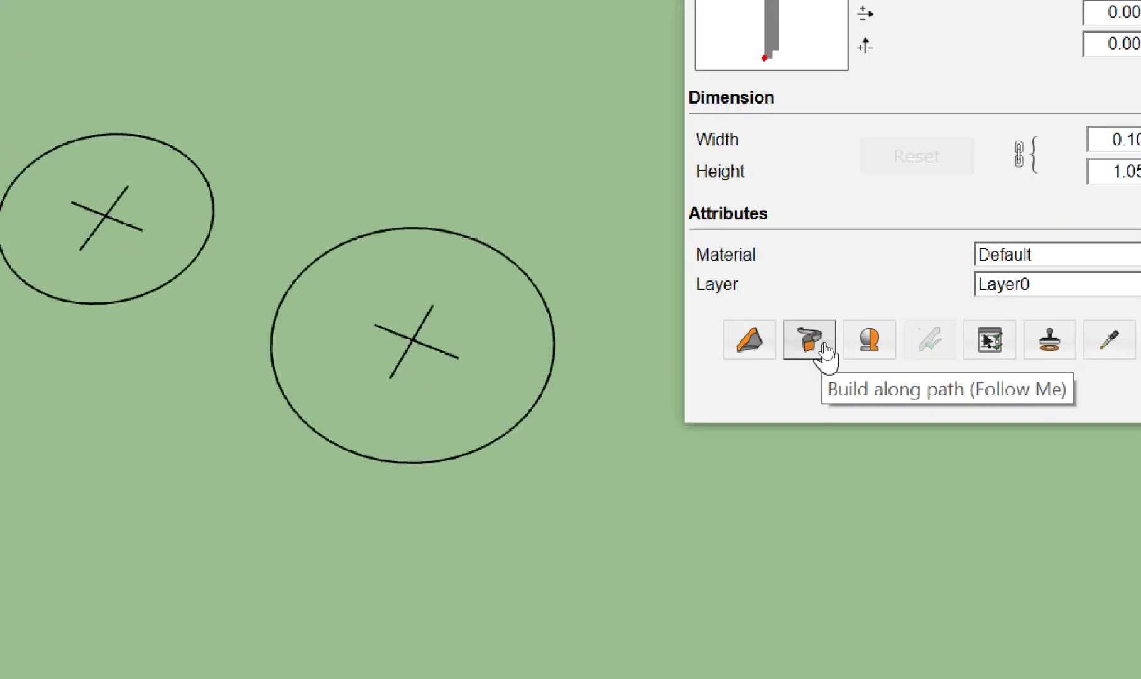
{"action": "left_click", "coordinate": [816, 340]}
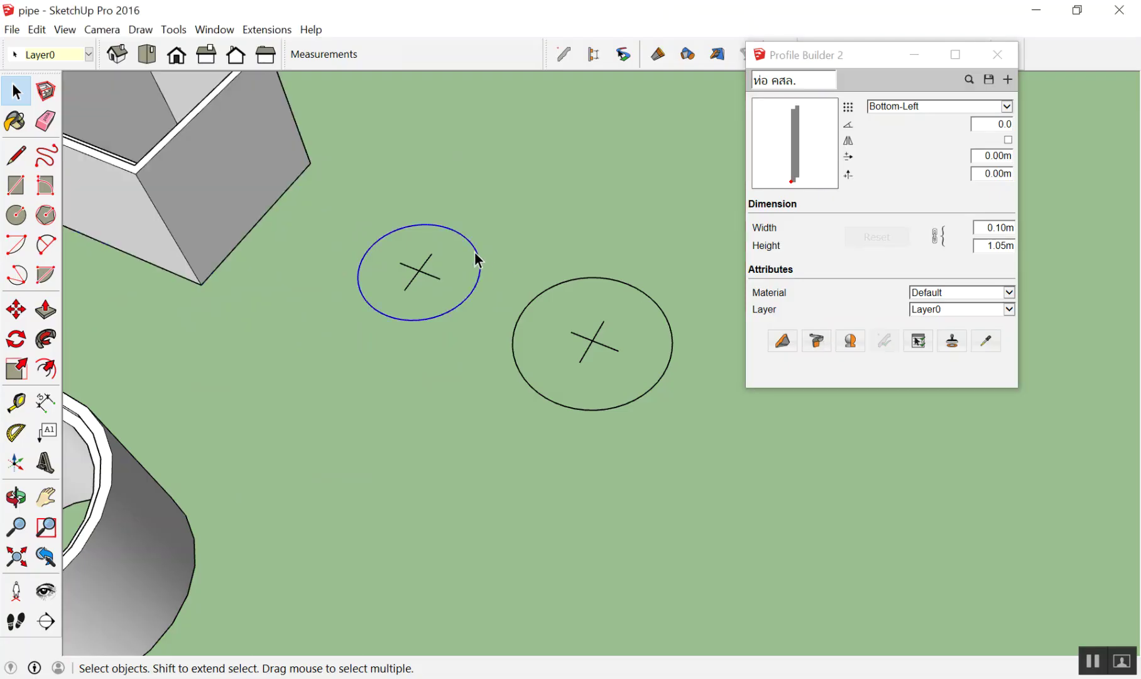
Build test pipes along the small and the larger circle, then orbit to inspect them
{"action": "left_click", "coordinate": [819, 341]}
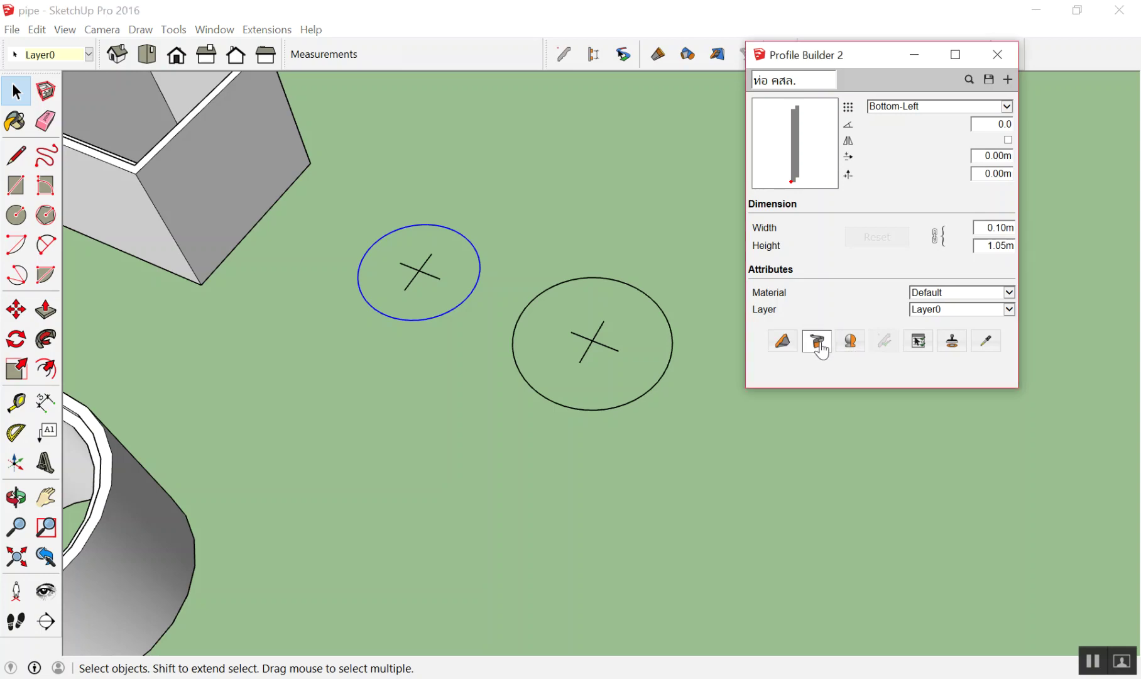
{"action": "left_click", "coordinate": [671, 328]}
{"action": "left_click", "coordinate": [820, 342]}
{"action": "mouse_move", "coordinate": [677, 306]}
{"action": "middle_mouse_down"}
{"action": "mouse_move", "coordinate": [632, 293]}
{"action": "mouse_move", "coordinate": [522, 383]}
{"action": "mouse_move", "coordinate": [590, 226]}
{"action": "mouse_move", "coordinate": [627, 191]}
{"action": "middle_mouse_up"}
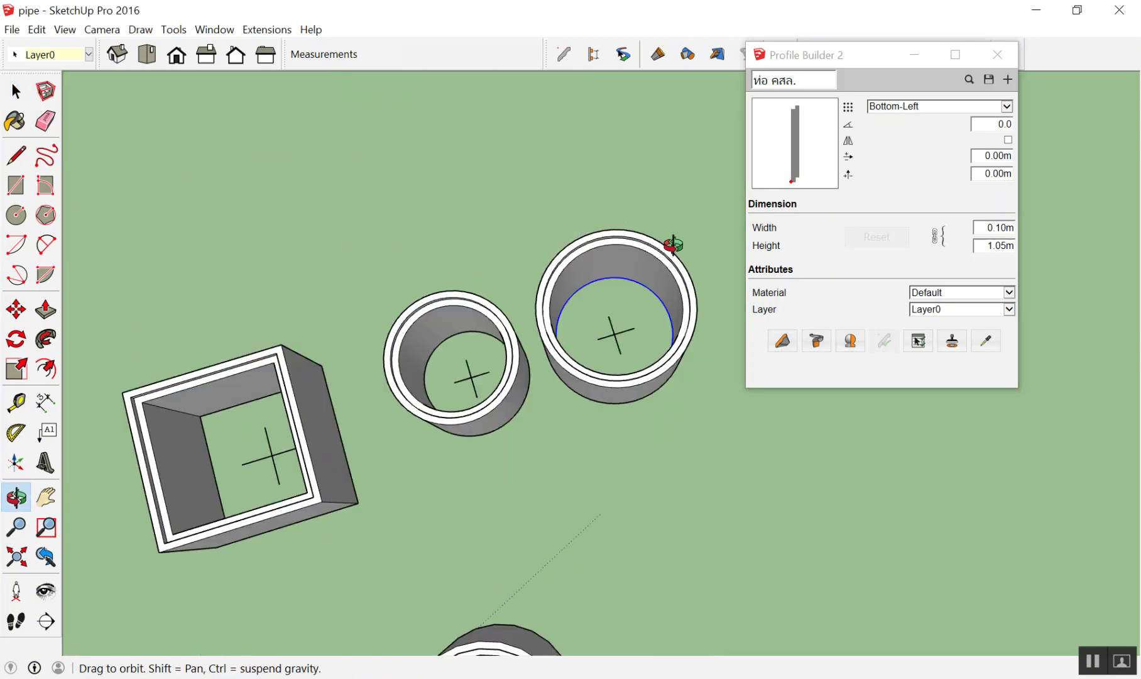
{"action": "mouse_move", "coordinate": [627, 191]}
{"action": "left_mouse_down"}
{"action": "mouse_move", "coordinate": [338, 308]}
{"action": "mouse_move", "coordinate": [334, 247]}
{"action": "mouse_move", "coordinate": [370, 270]}
{"action": "mouse_move", "coordinate": [416, 248]}
{"action": "left_mouse_up"}
Delete the test box and the three test pipes, leaving the bare outlines
{"action": "key", "text": "space"}
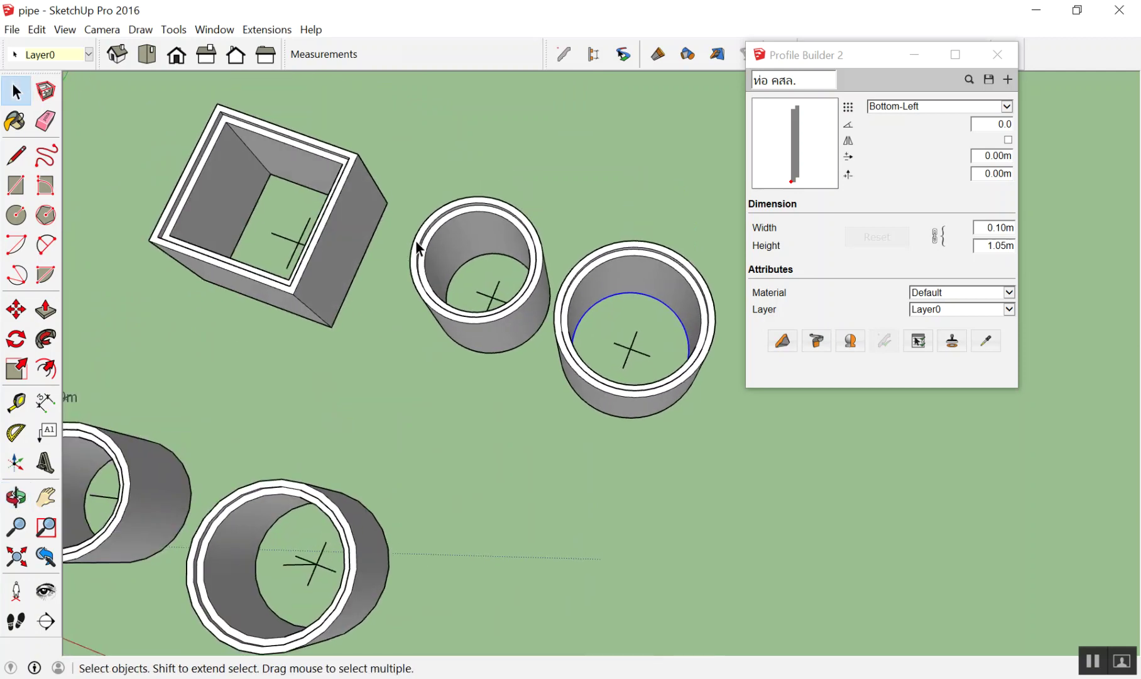
{"action": "left_click", "coordinate": [369, 225]}
{"action": "key", "text": "Delete"}
{"action": "left_click", "coordinate": [531, 274]}
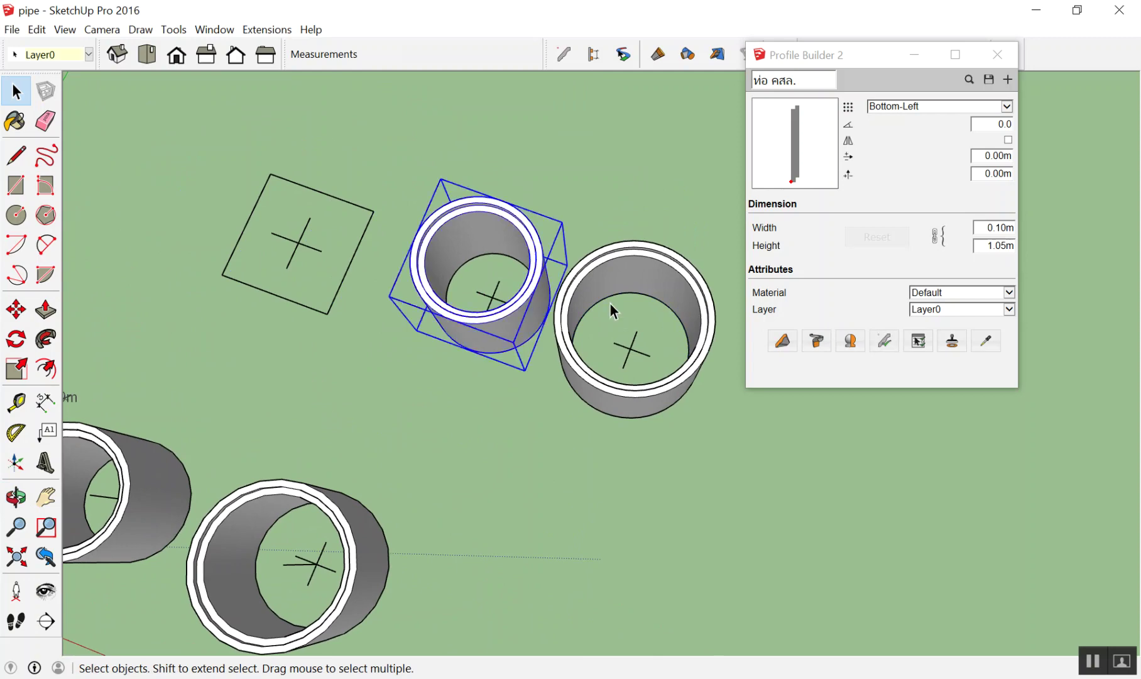
{"action": "key", "text": "Delete"}
{"action": "left_click", "coordinate": [685, 288]}
{"action": "key", "text": "Delete"}
{"action": "mouse_move", "coordinate": [509, 273]}
{"action": "middle_mouse_down"}
{"action": "mouse_move", "coordinate": [268, 287]}
{"action": "mouse_move", "coordinate": [292, 314]}
{"action": "middle_mouse_up"}
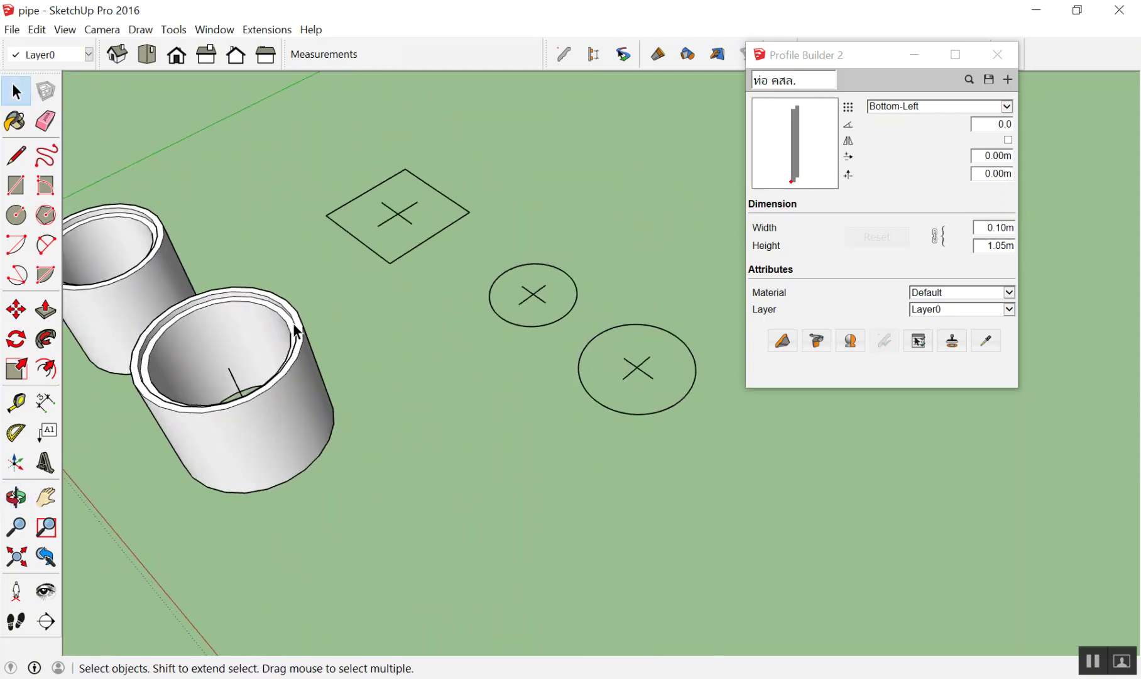
{"action": "left_click", "coordinate": [292, 314]}
{"action": "key", "text": "Delete"}
{"action": "scroll", "coordinate": [469, 347], "scroll_direction": "down", "scroll_amount": 3}
{"action": "mouse_move", "coordinate": [469, 347]}
{"action": "middle_mouse_down"}
{"action": "mouse_move", "coordinate": [286, 377]}
{"action": "mouse_move", "coordinate": [280, 135]}
{"action": "mouse_move", "coordinate": [350, 406]}
{"action": "mouse_move", "coordinate": [423, 71]}
{"action": "mouse_move", "coordinate": [372, 382]}
{"action": "mouse_move", "coordinate": [350, 394]}
{"action": "mouse_move", "coordinate": [367, 372]}
{"action": "middle_mouse_up"}
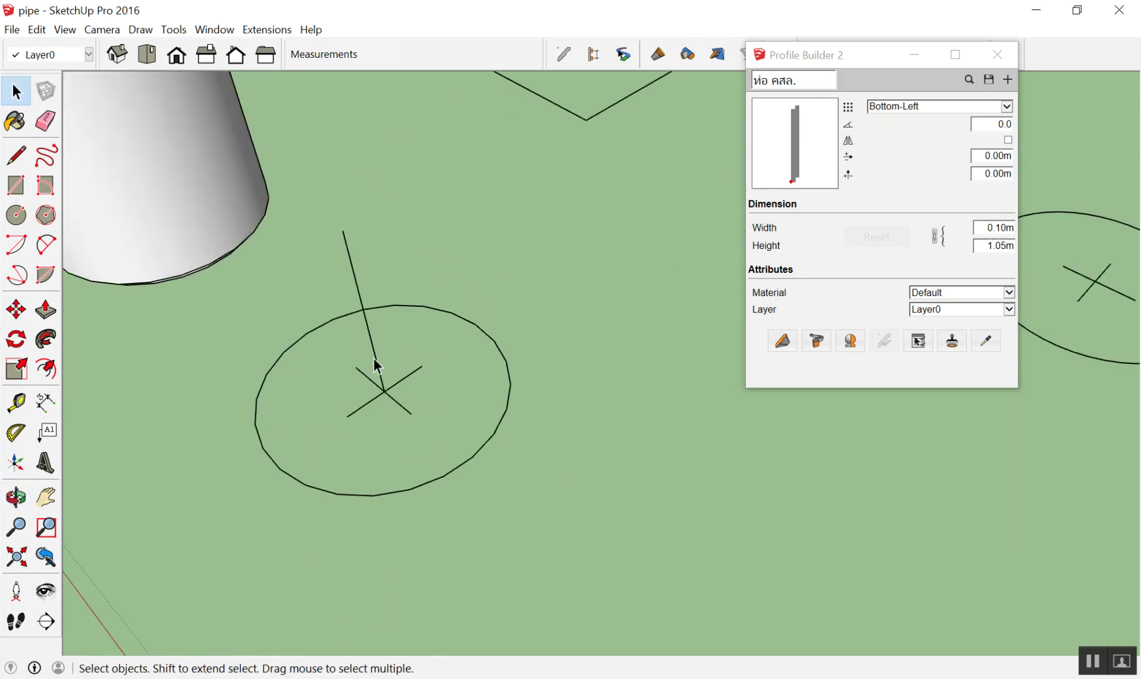
Draw a vertical line up the blue axis from the square's centre
{"action": "scroll", "coordinate": [391, 342], "scroll_direction": "down", "scroll_amount": 3}
{"action": "scroll", "coordinate": [326, 337], "scroll_direction": "down", "scroll_amount": 4}
{"action": "scroll", "coordinate": [433, 217], "scroll_direction": "up", "scroll_amount": 4}
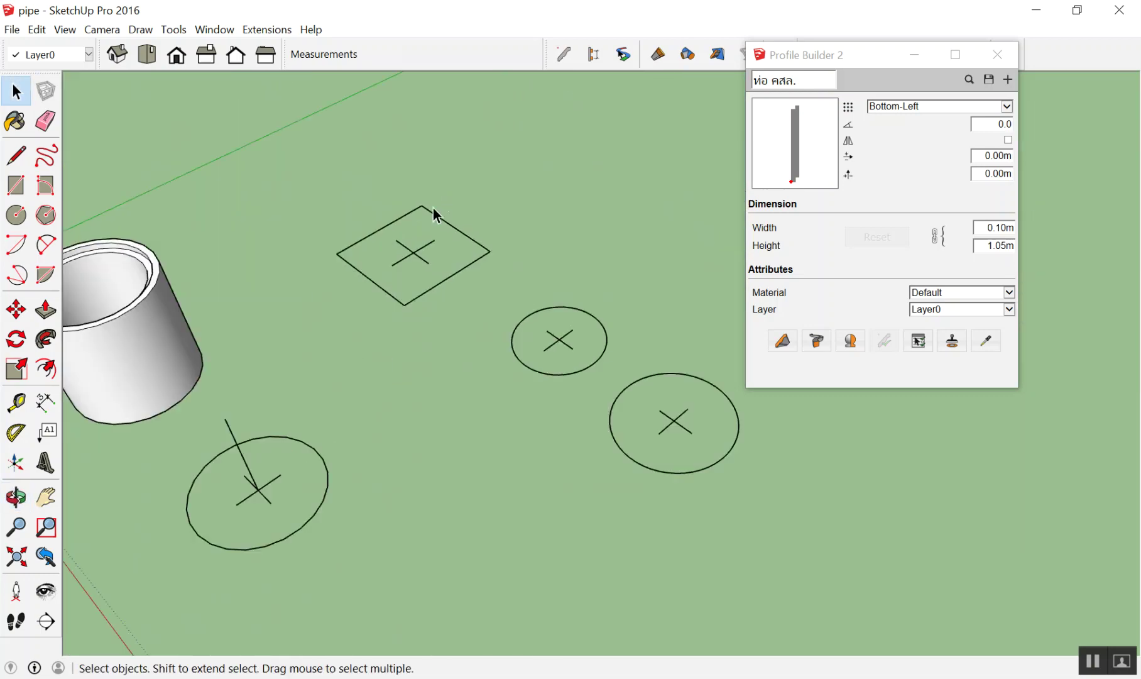
{"action": "scroll", "coordinate": [408, 237], "scroll_direction": "up", "scroll_amount": 2}
{"action": "key", "text": "l"}
{"action": "left_click", "coordinate": [407, 270]}
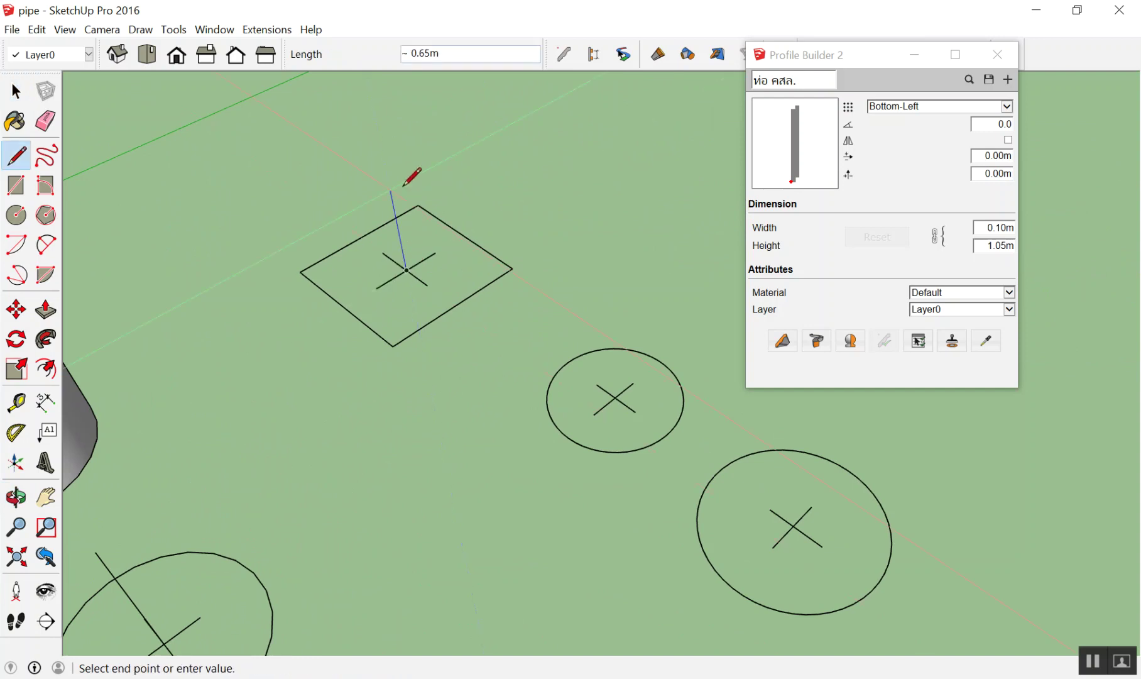
{"action": "left_click", "coordinate": [387, 179]}
{"action": "key", "text": "space"}
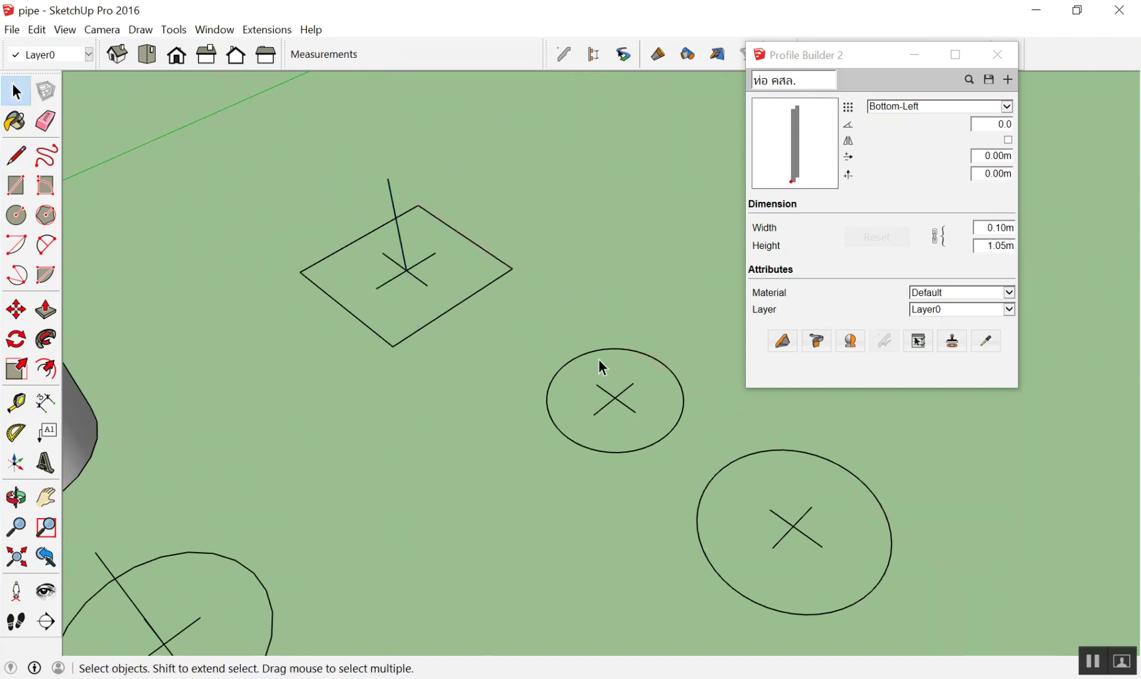
Draw vertical lines rising from the centres of the small and larger circles
{"action": "key", "text": "l"}
{"action": "left_click", "coordinate": [615, 397]}
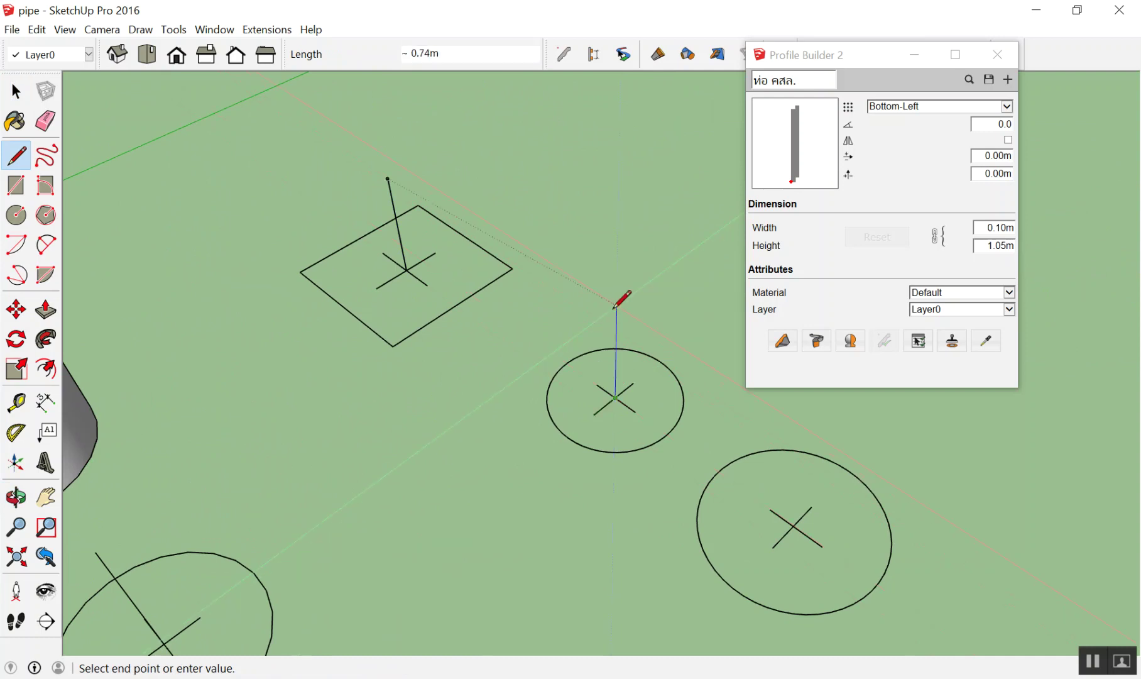
{"action": "left_click", "coordinate": [615, 308]}
{"action": "key", "text": "space"}
{"action": "scroll", "coordinate": [615, 308], "scroll_direction": "down", "scroll_amount": 4}
{"action": "scroll", "coordinate": [673, 400], "scroll_direction": "up", "scroll_amount": 2}
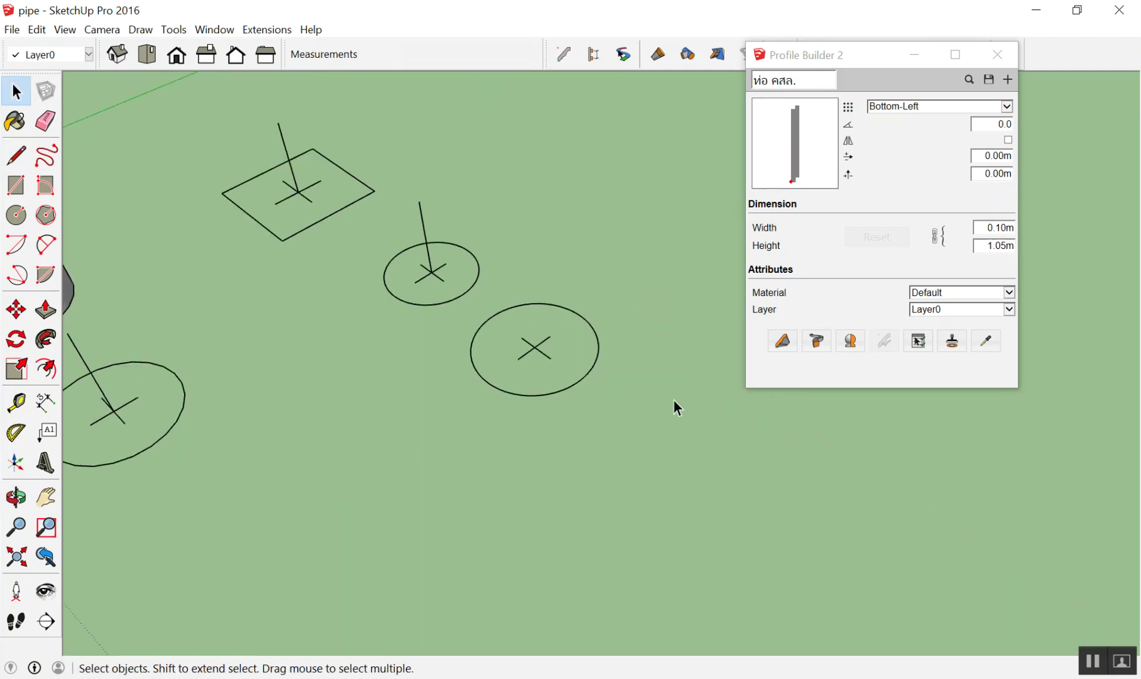
{"action": "key", "text": "l"}
{"action": "left_click", "coordinate": [526, 345]}
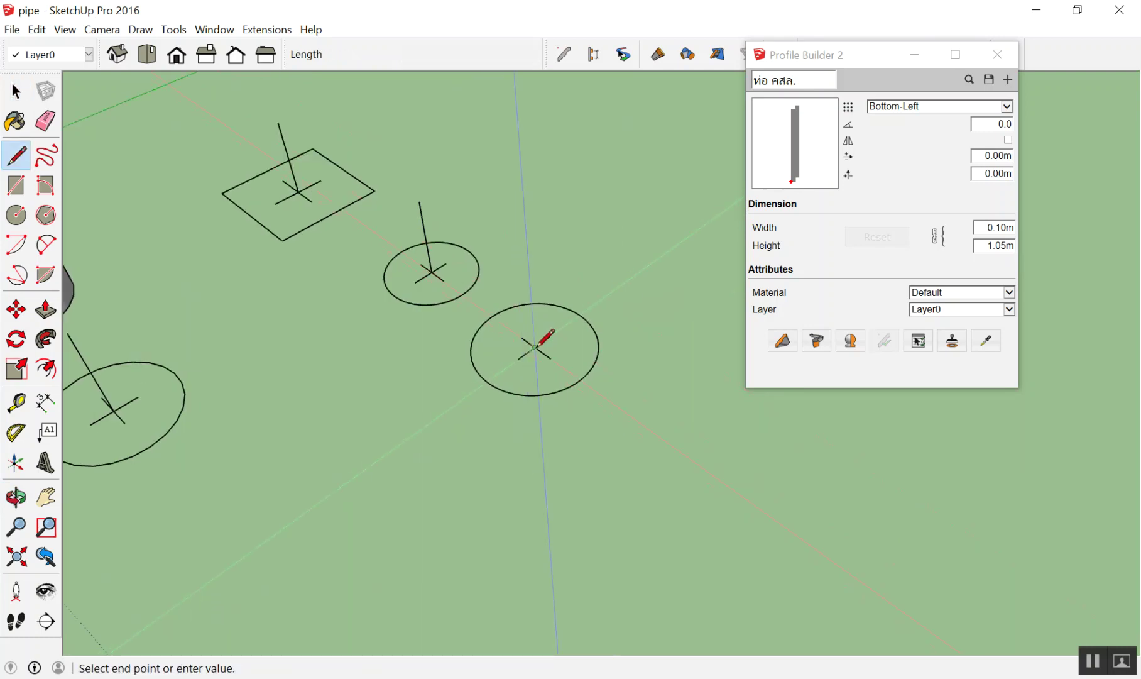
{"action": "left_click", "coordinate": [539, 255]}
{"action": "key", "text": "space"}
{"action": "mouse_move", "coordinate": [540, 255]}
{"action": "middle_mouse_down"}
{"action": "mouse_move", "coordinate": [534, 273]}
{"action": "mouse_move", "coordinate": [632, 144]}
{"action": "mouse_move", "coordinate": [585, 235]}
{"action": "middle_mouse_up"}
{"action": "scroll", "coordinate": [511, 228], "scroll_direction": "up", "scroll_amount": 3}
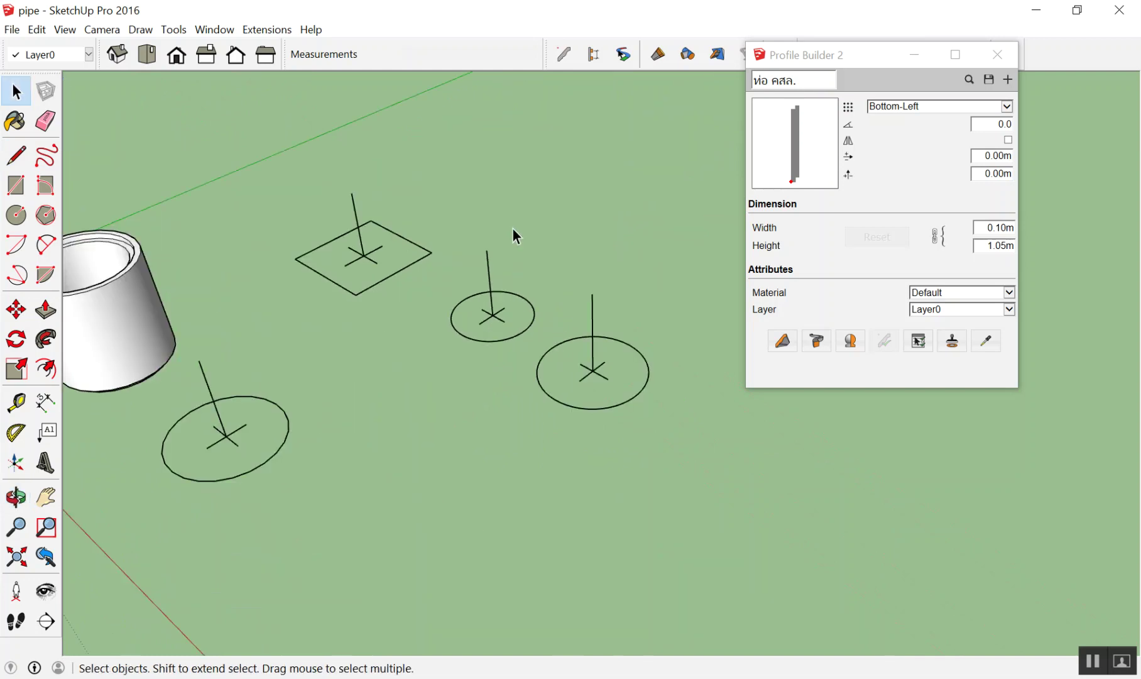
{"action": "scroll", "coordinate": [511, 227], "scroll_direction": "up", "scroll_amount": 2}
{"action": "mouse_move", "coordinate": [511, 227]}
{"action": "middle_mouse_down"}
{"action": "mouse_move", "coordinate": [374, 309]}
{"action": "mouse_move", "coordinate": [280, 307]}
{"action": "middle_mouse_up"}
{"action": "scroll", "coordinate": [281, 312], "scroll_direction": "up", "scroll_amount": 1}
Build the wall profile along the square, the small circle and the larger circle
{"action": "left_click", "coordinate": [285, 328]}
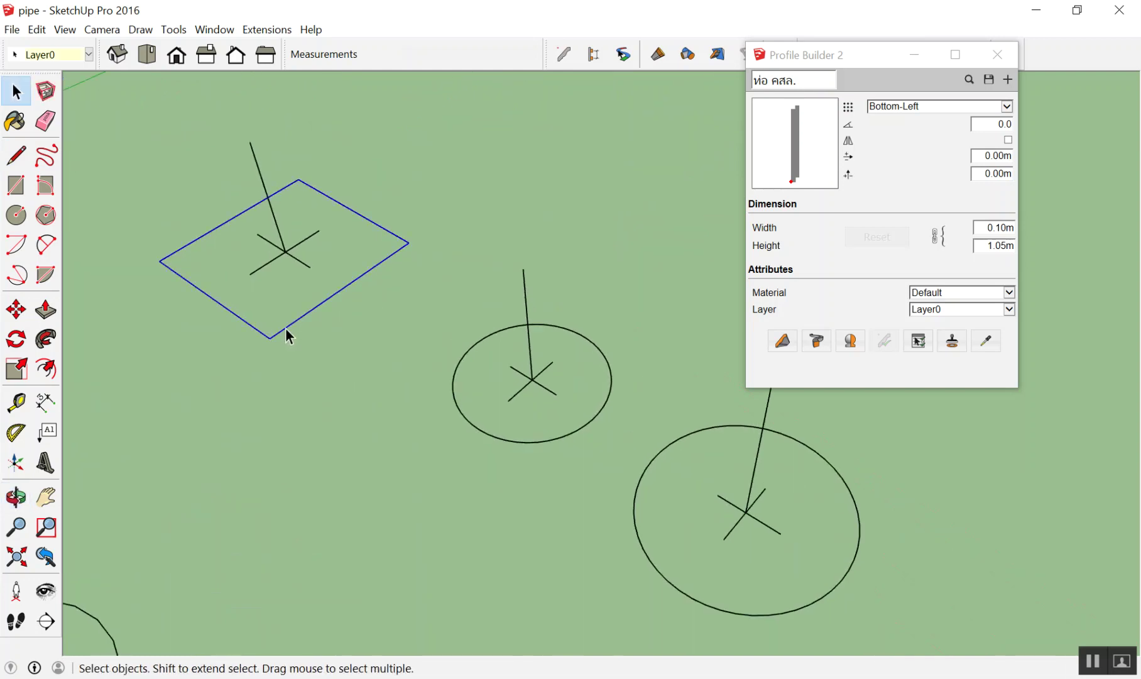
{"action": "left_click", "coordinate": [817, 341]}
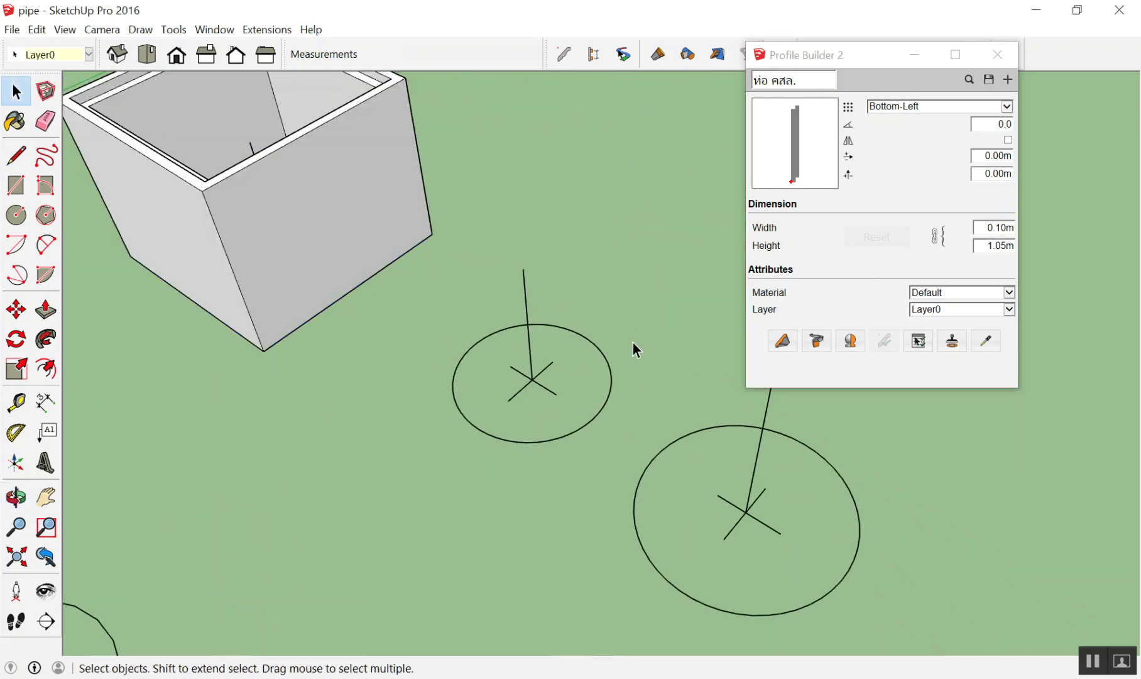
{"action": "left_click", "coordinate": [592, 350]}
{"action": "left_click", "coordinate": [816, 340]}
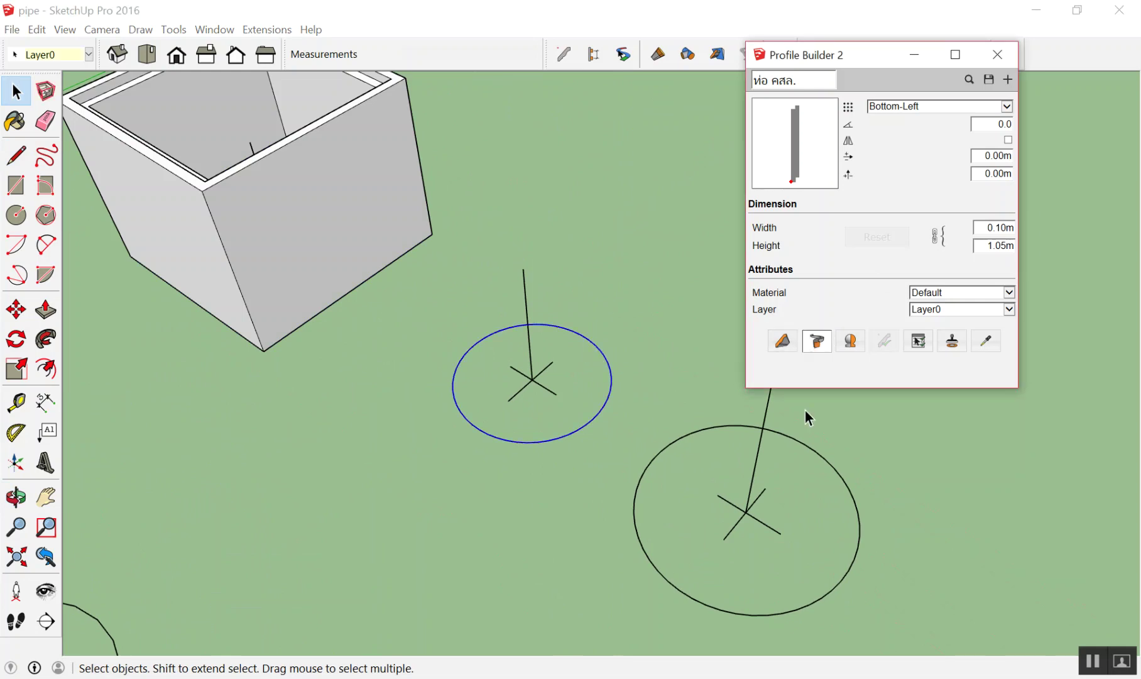
{"action": "left_click", "coordinate": [817, 448]}
{"action": "left_click", "coordinate": [817, 341]}
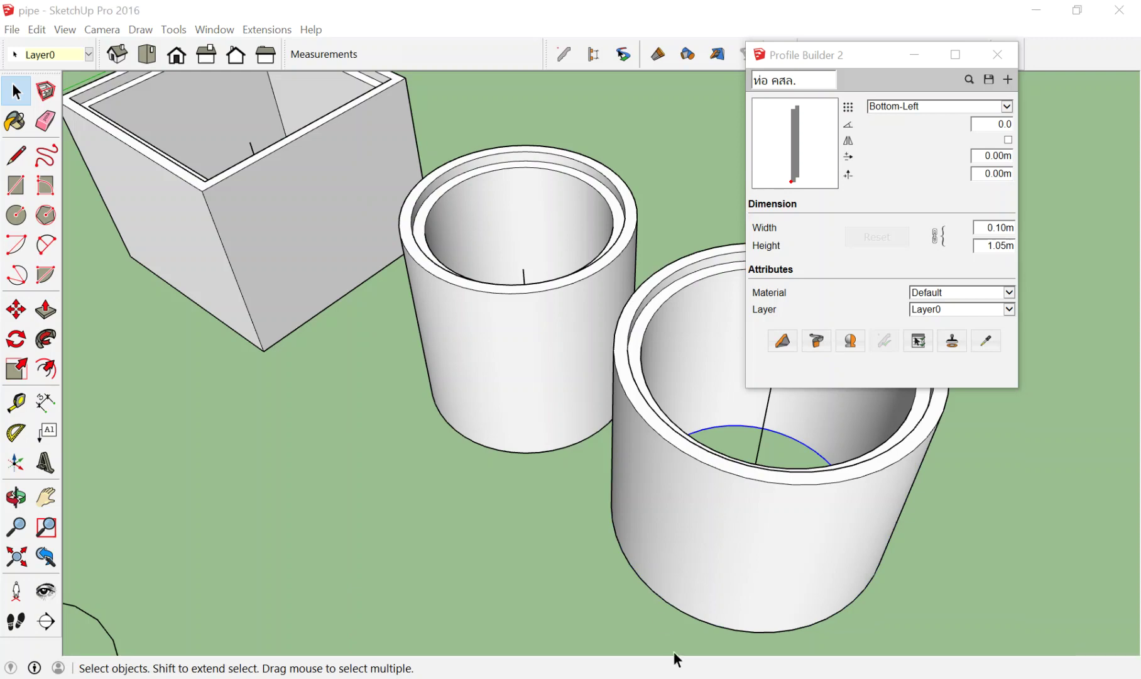
Crossing-select the hollow box and both new concrete pipes together
{"action": "scroll", "coordinate": [477, 394], "scroll_direction": "down", "scroll_amount": 5}
{"action": "left_click_drag", "start_coordinate": [630, 297], "coordinate": [373, 476]}
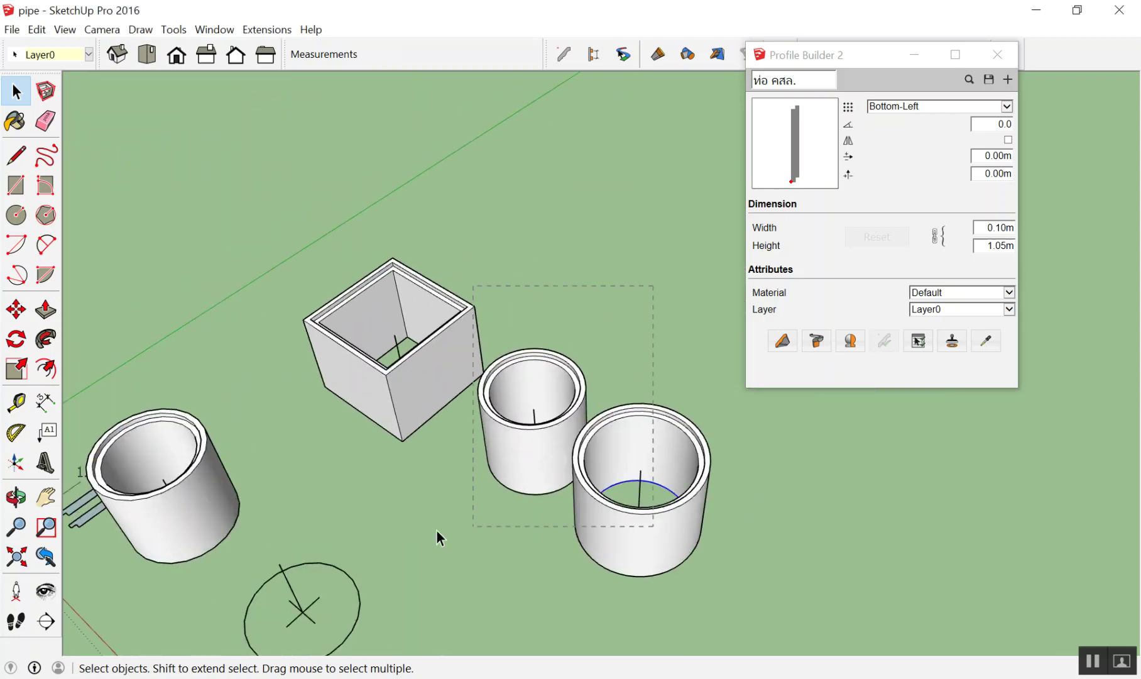
{"action": "scroll", "coordinate": [415, 496], "scroll_direction": "up", "scroll_amount": 3}
{"action": "left_click", "coordinate": [421, 503]}
{"action": "middle_click_drag", "start_coordinate": [421, 503], "coordinate": [360, 253]}
{"action": "scroll", "coordinate": [377, 254], "scroll_direction": "up", "scroll_amount": 3}
{"action": "scroll", "coordinate": [400, 257], "scroll_direction": "down", "scroll_amount": 2}
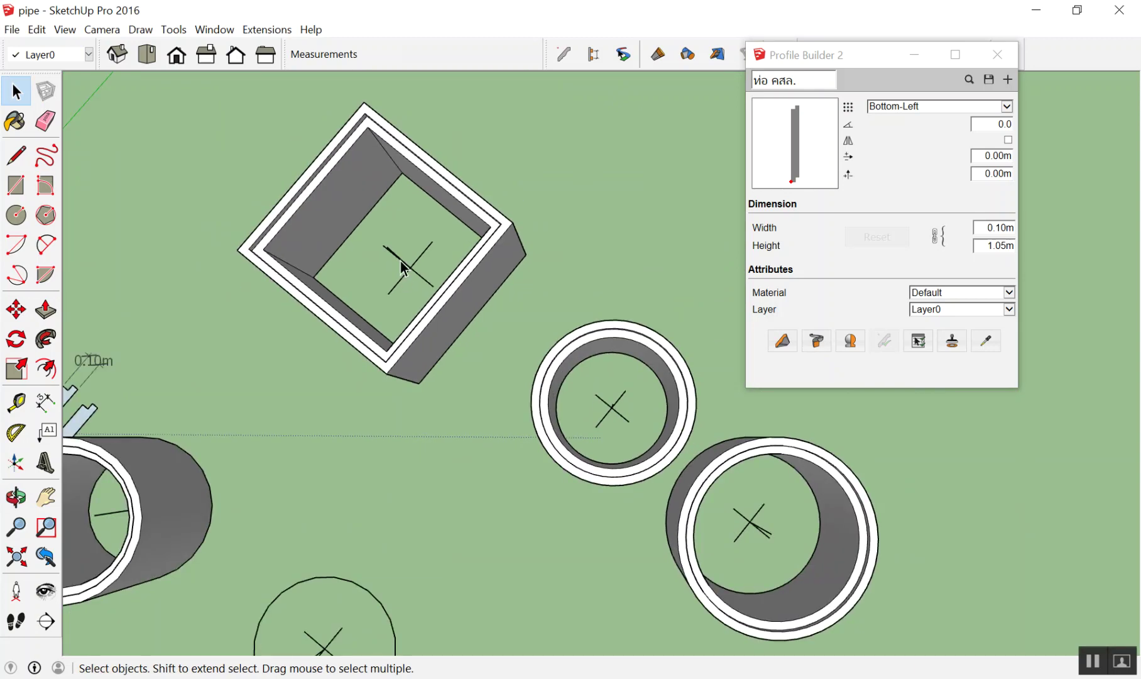
{"action": "scroll", "coordinate": [400, 274], "scroll_direction": "down", "scroll_amount": 3}
{"action": "middle_click_drag", "start_coordinate": [423, 232], "coordinate": [561, 163]}
{"action": "left_click_drag", "start_coordinate": [424, 349], "coordinate": [370, 345]}
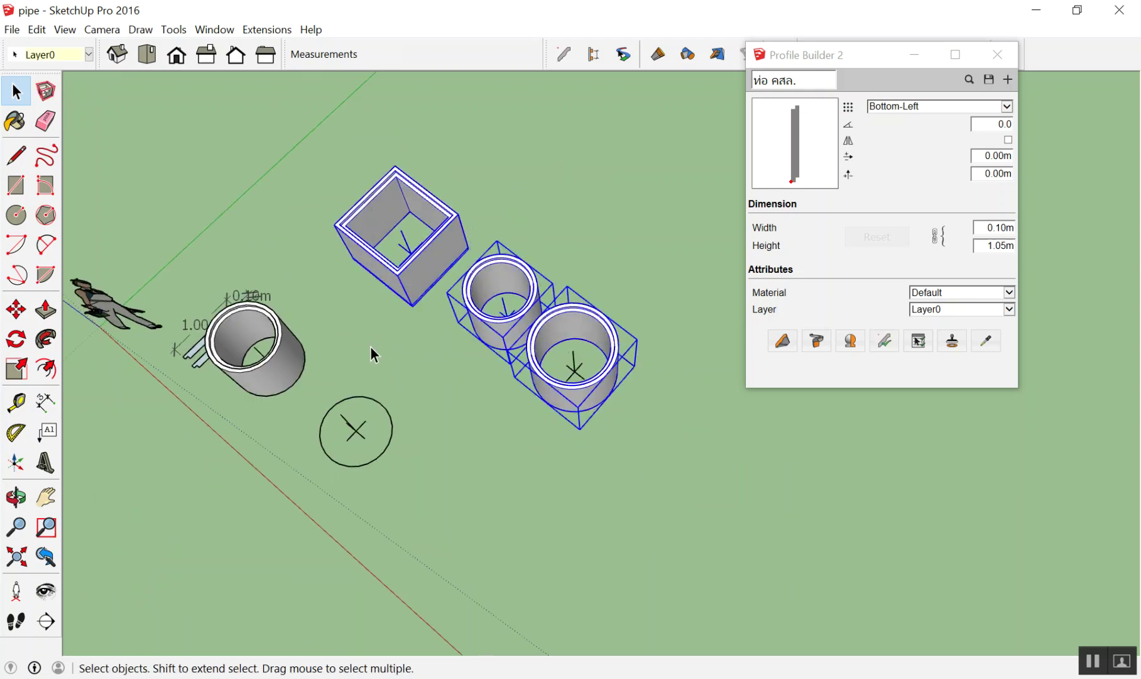
Delete the hollow box and the two concrete pipes
{"action": "key", "text": "Delete"}
{"action": "scroll", "coordinate": [371, 283], "scroll_direction": "up", "scroll_amount": 2}
{"action": "scroll", "coordinate": [377, 248], "scroll_direction": "up", "scroll_amount": 2}
{"action": "scroll", "coordinate": [402, 245], "scroll_direction": "down", "scroll_amount": 2}
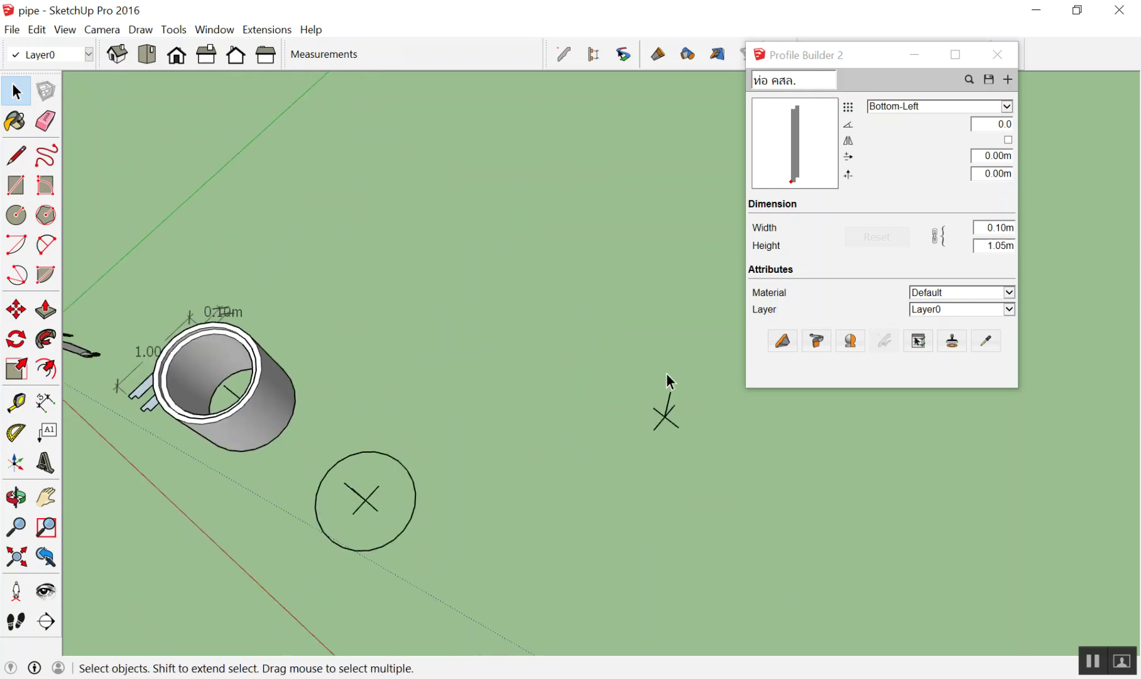
{"action": "mouse_move", "coordinate": [371, 343]}
{"action": "middle_mouse_down"}
{"action": "mouse_move", "coordinate": [453, 273]}
{"action": "mouse_move", "coordinate": [323, 317]}
{"action": "middle_mouse_up"}
Draw a 1,1 (1 m by 1 m) rectangle on the ground and delete its face
{"action": "key", "text": "r"}
{"action": "left_click_drag", "start_coordinate": [323, 319], "coordinate": [605, 269]}
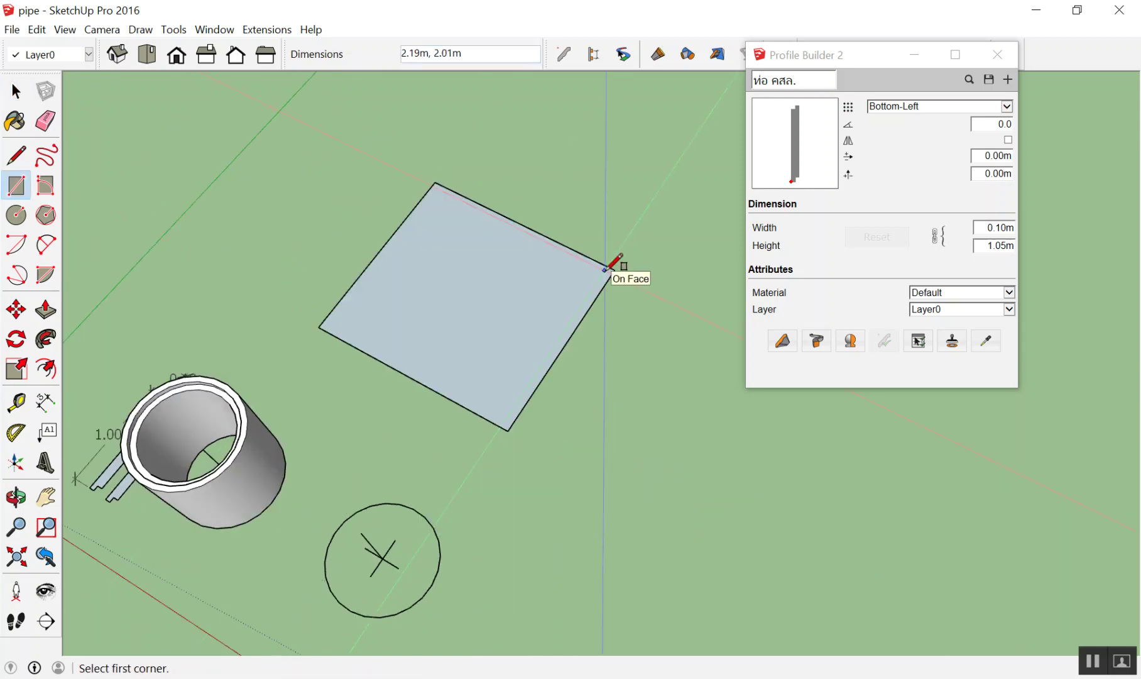
{"action": "type", "text": "1,1"}
{"action": "key", "text": "Return"}
{"action": "key", "text": "space"}
{"action": "scroll", "coordinate": [198, 296], "scroll_direction": "up", "scroll_amount": 1}
{"action": "left_click", "coordinate": [465, 296]}
{"action": "scroll", "coordinate": [464, 296], "scroll_direction": "up", "scroll_amount": 3}
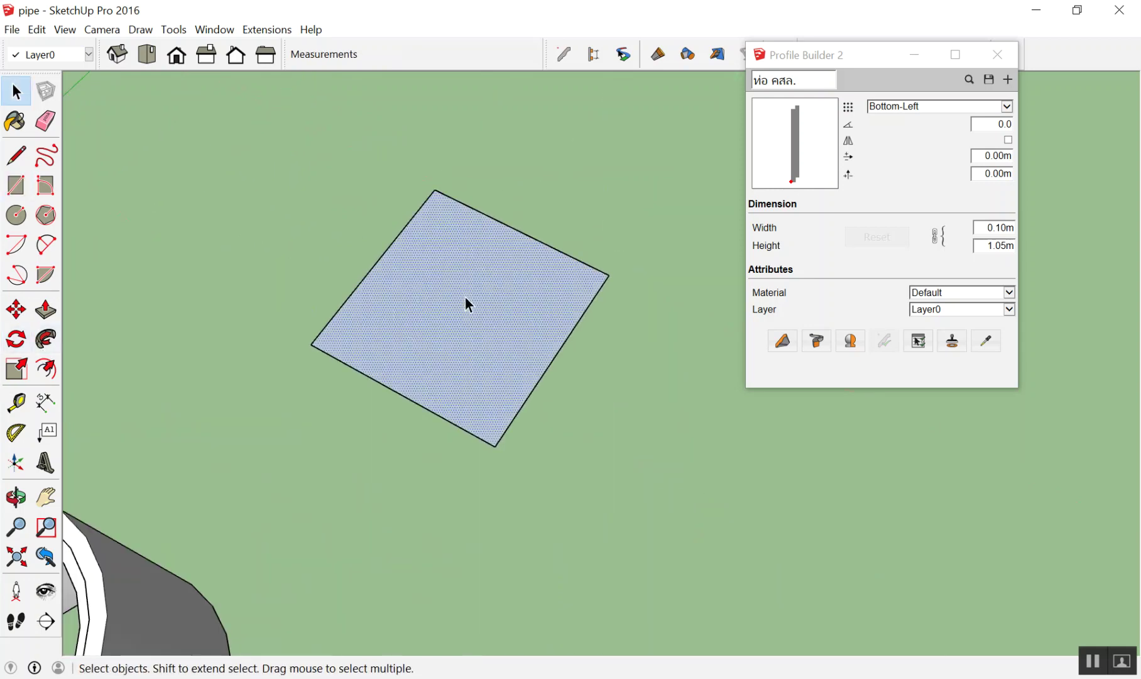
{"action": "key", "text": "Delete"}
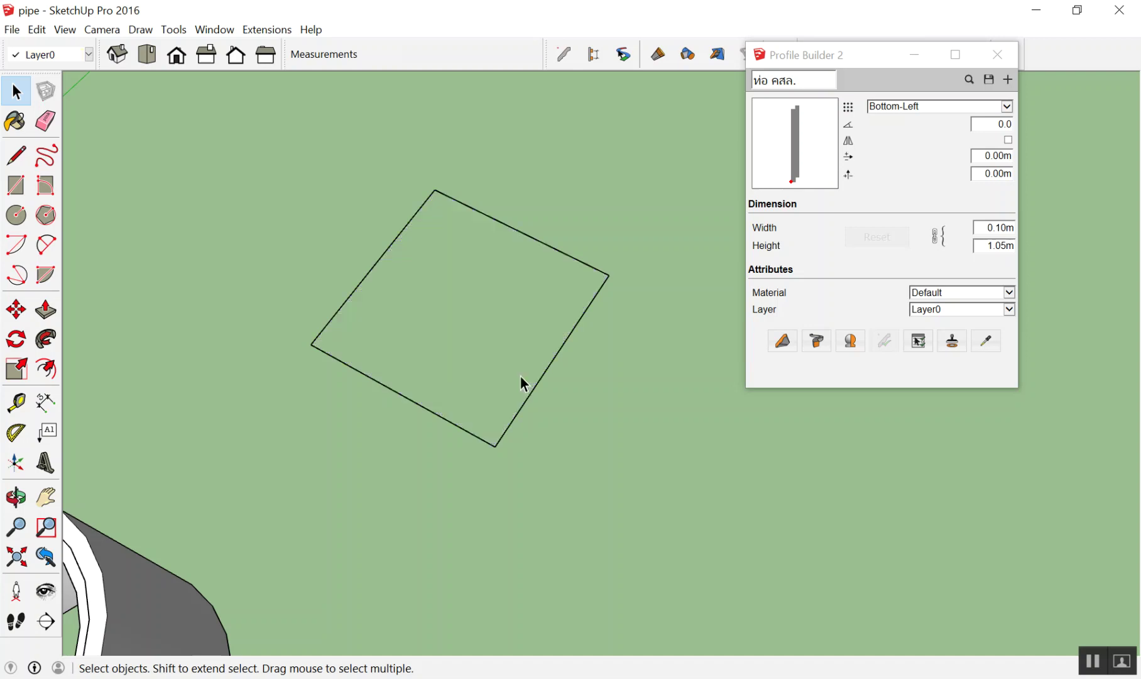
Test-build the pipe profile along the square, then undo it and remove the face again
{"action": "left_click", "coordinate": [540, 242]}
{"action": "left_click", "coordinate": [816, 340]}
{"action": "mouse_move", "coordinate": [514, 474]}
{"action": "middle_mouse_down"}
{"action": "mouse_move", "coordinate": [545, 427]}
{"action": "mouse_move", "coordinate": [532, 180]}
{"action": "mouse_move", "coordinate": [522, 269]}
{"action": "mouse_move", "coordinate": [481, 306]}
{"action": "middle_mouse_up"}
{"action": "scroll", "coordinate": [481, 306], "scroll_direction": "down", "scroll_amount": 3}
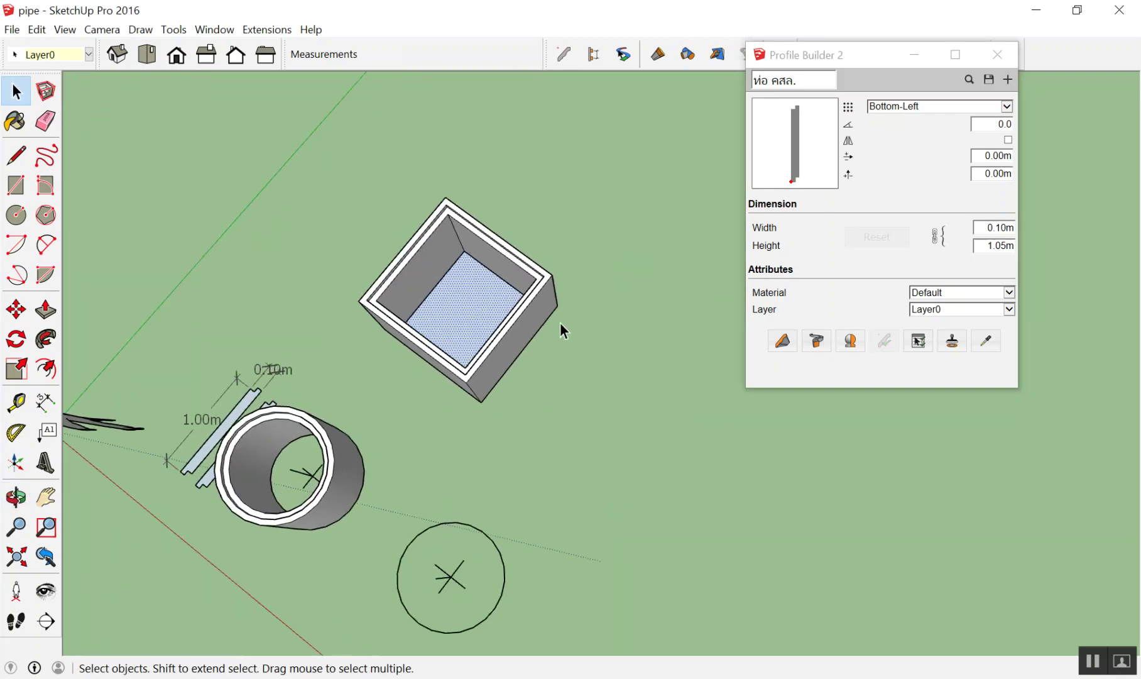
{"action": "left_click", "coordinate": [560, 323]}
{"action": "key", "text": "ctrl+z"}
{"action": "scroll", "coordinate": [480, 289], "scroll_direction": "up", "scroll_amount": 2}
{"action": "left_click", "coordinate": [479, 300]}
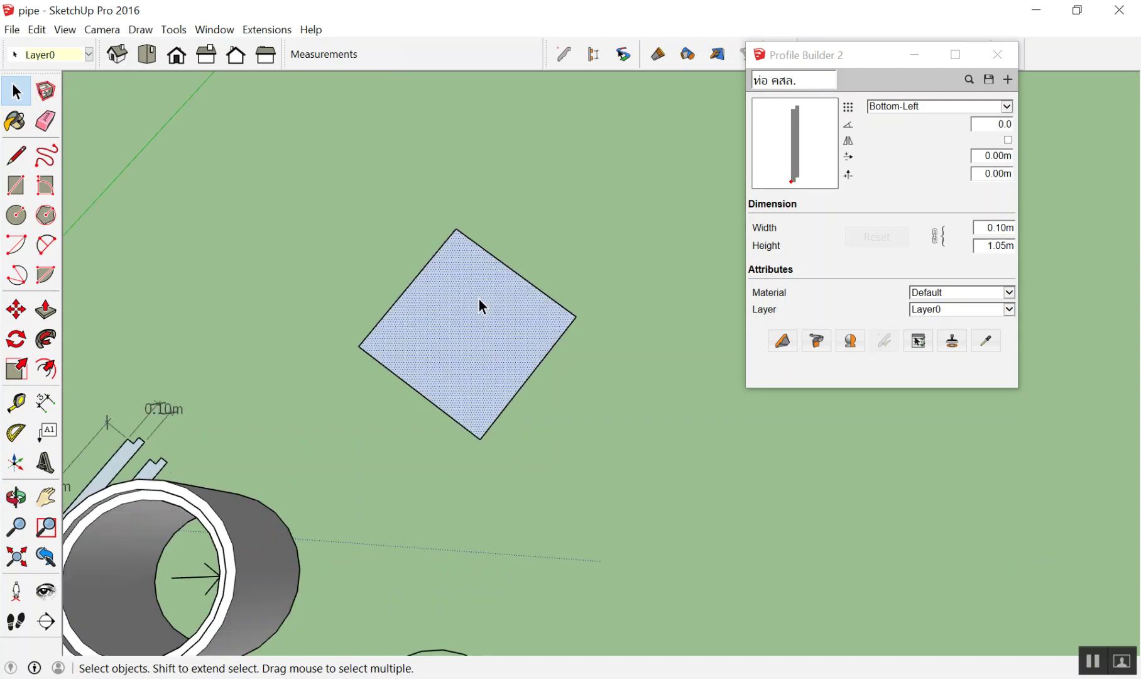
{"action": "key", "text": "Delete"}
{"action": "scroll", "coordinate": [906, 406], "scroll_direction": "up", "scroll_amount": 1}
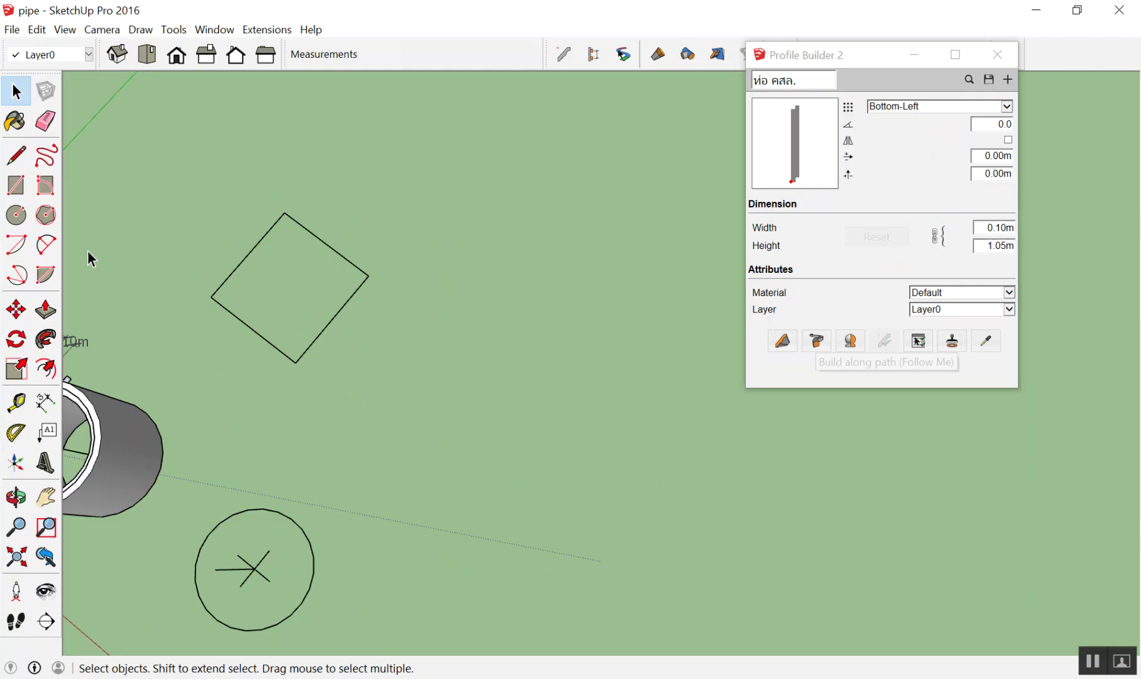
{"action": "scroll", "coordinate": [189, 295], "scroll_direction": "down", "scroll_amount": 1}
{"action": "middle_click_drag", "start_coordinate": [270, 332], "coordinate": [310, 364]}
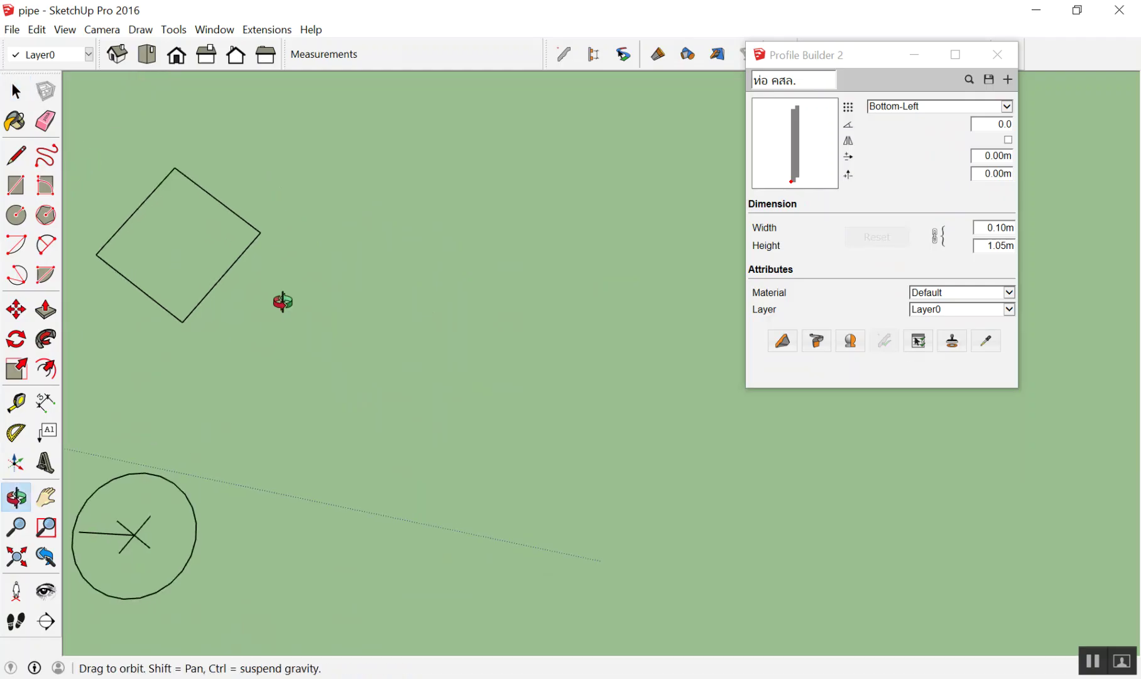
{"action": "key", "text": "l"}
{"action": "left_click", "coordinate": [309, 367]}
{"action": "left_click", "coordinate": [390, 388]}
{"action": "left_click", "coordinate": [437, 328]}
{"action": "left_click", "coordinate": [505, 333]}
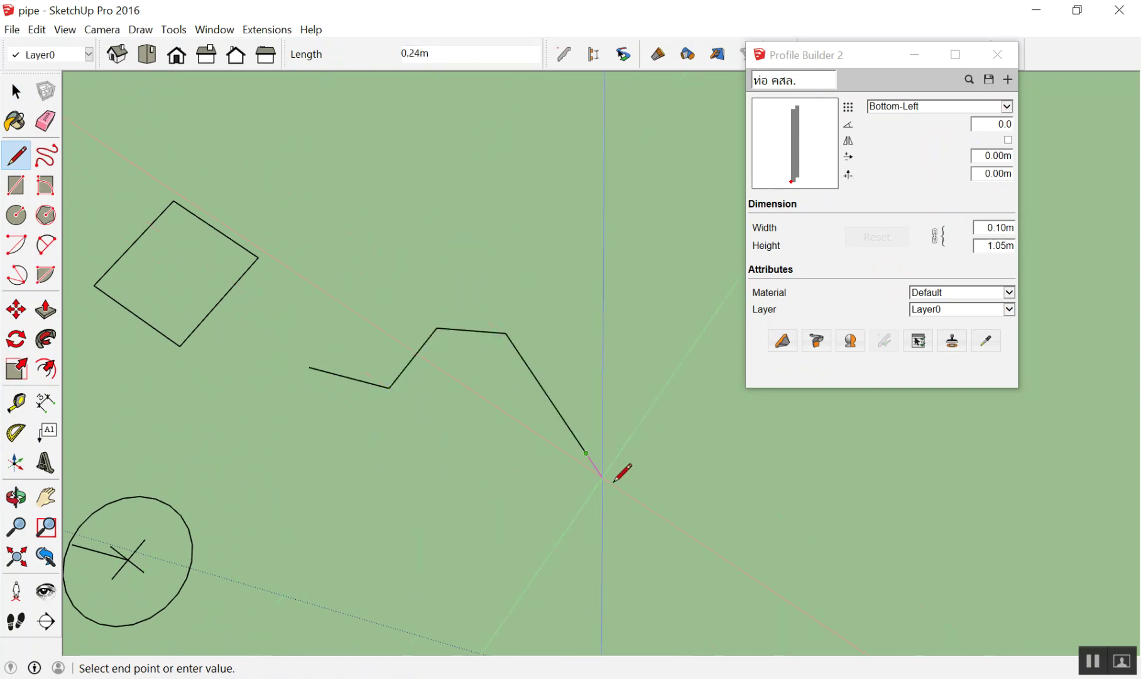
{"action": "left_click", "coordinate": [608, 486]}
{"action": "key", "text": "space"}
{"action": "left_click_drag", "start_coordinate": [421, 529], "coordinate": [351, 531]}
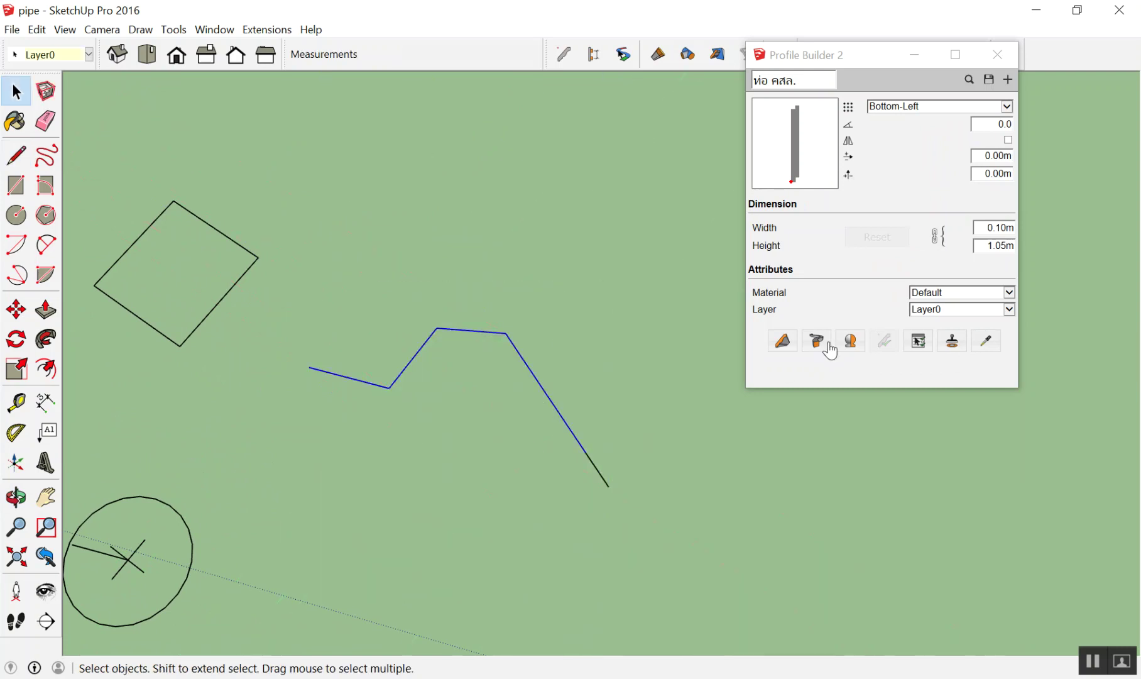
{"action": "left_click", "coordinate": [817, 341]}
{"action": "mouse_move", "coordinate": [648, 372]}
{"action": "middle_mouse_down"}
{"action": "mouse_move", "coordinate": [612, 316]}
{"action": "mouse_move", "coordinate": [614, 191]}
{"action": "mouse_move", "coordinate": [588, 287]}
{"action": "mouse_move", "coordinate": [502, 161]}
{"action": "mouse_move", "coordinate": [877, 295]}
{"action": "middle_mouse_up"}
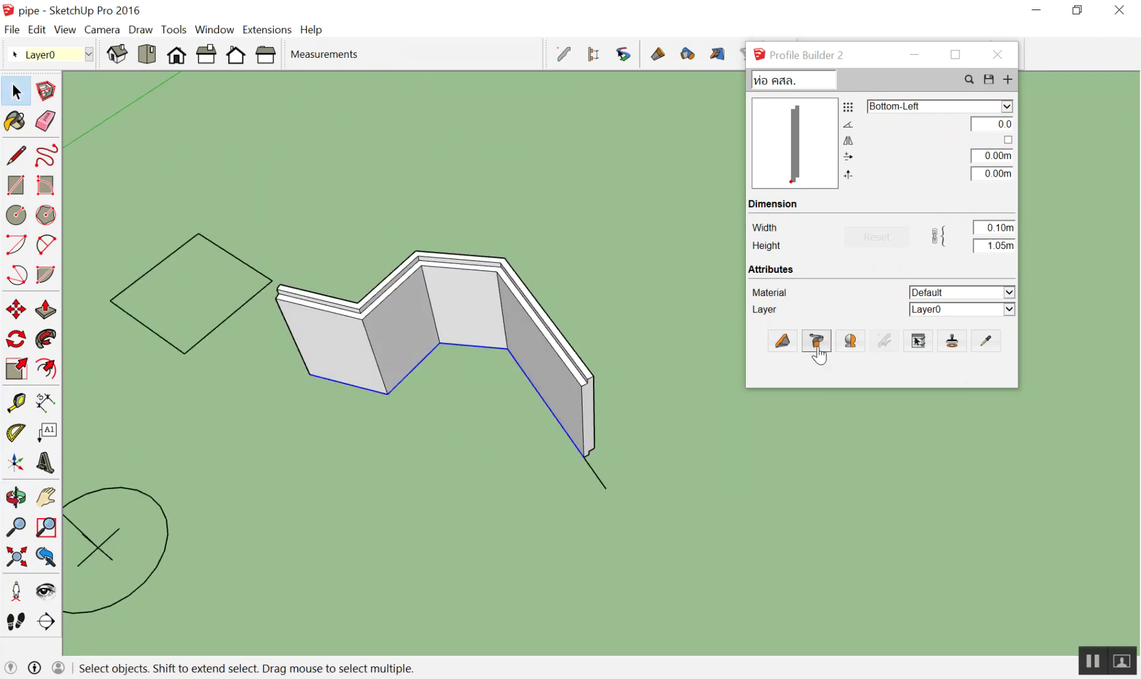
{"action": "scroll", "coordinate": [592, 321], "scroll_direction": "down", "scroll_amount": 2}
{"action": "left_click_drag", "start_coordinate": [355, 483], "coordinate": [355, 483]}
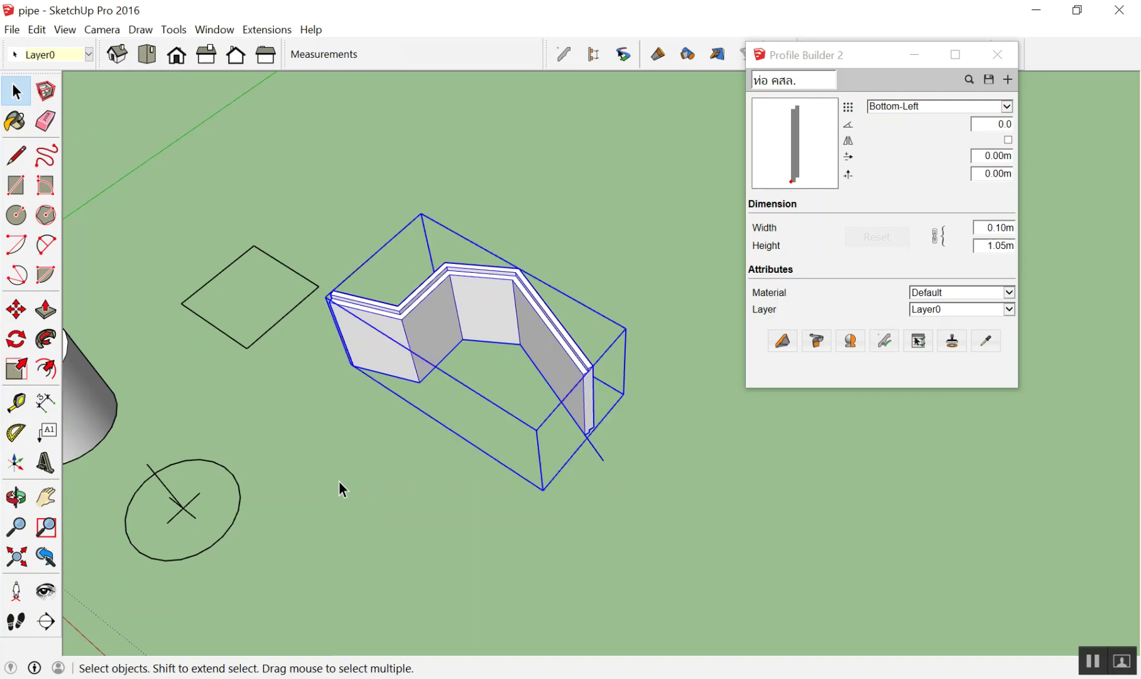
{"action": "key", "text": "Delete"}
{"action": "middle_click_drag", "start_coordinate": [340, 343], "coordinate": [291, 239]}
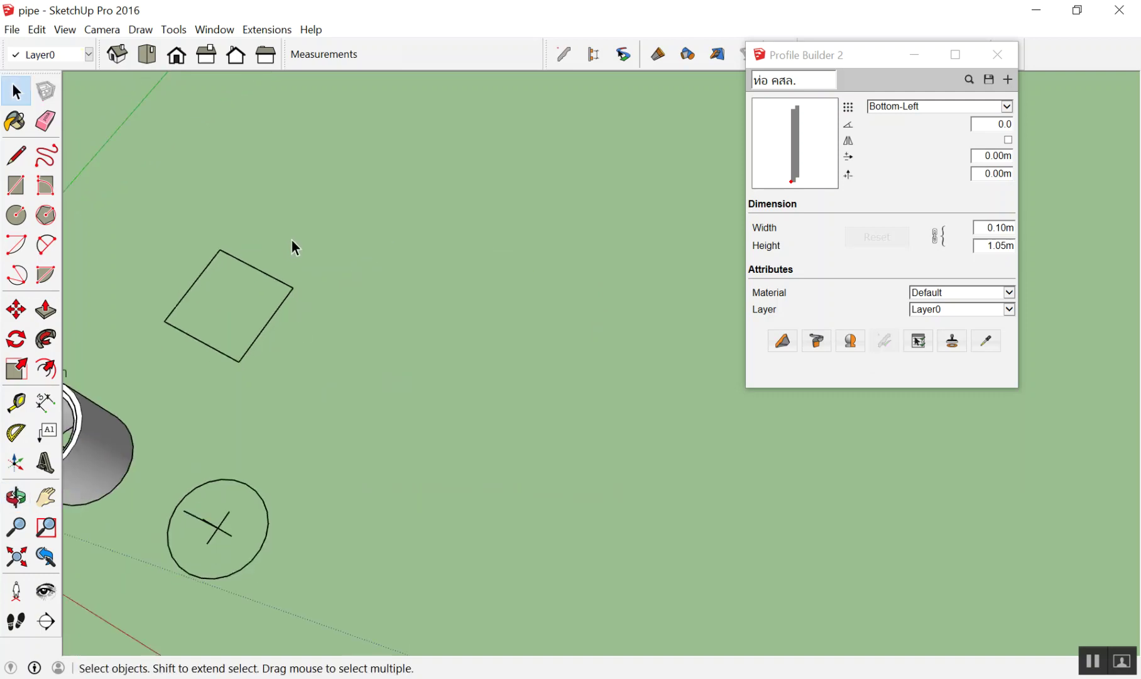
Sweep the pipe profile around the square and draw a 0.5 m-radius circle beside it
{"action": "left_click", "coordinate": [188, 333]}
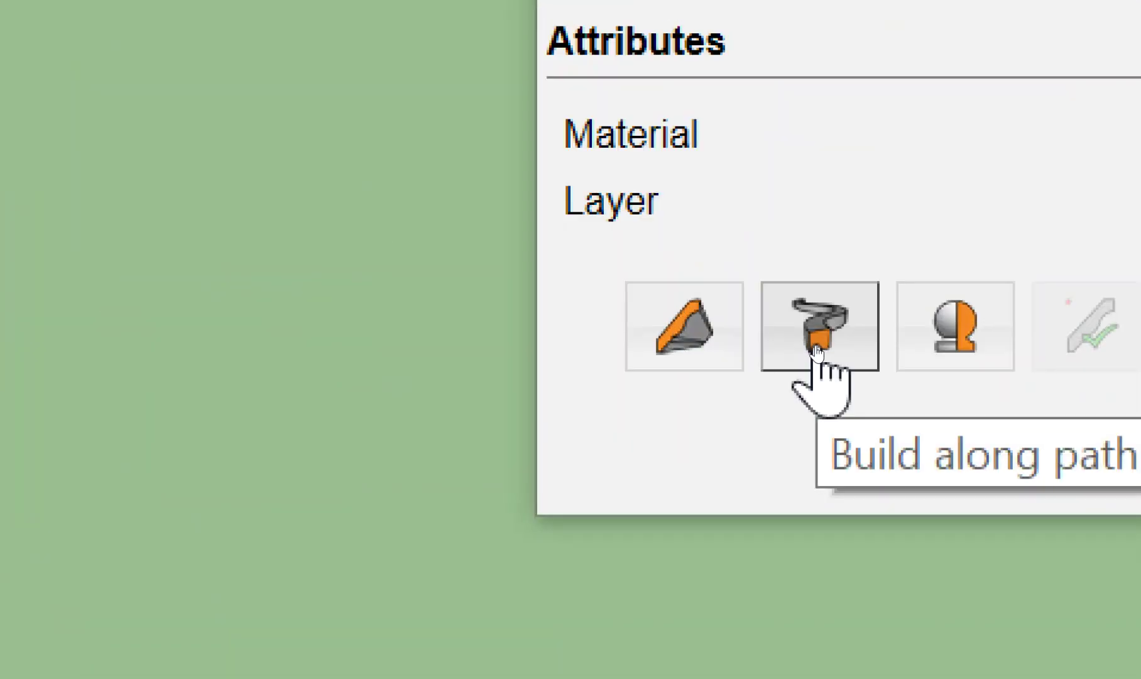
{"action": "left_click", "coordinate": [817, 342]}
{"action": "key", "text": "c"}
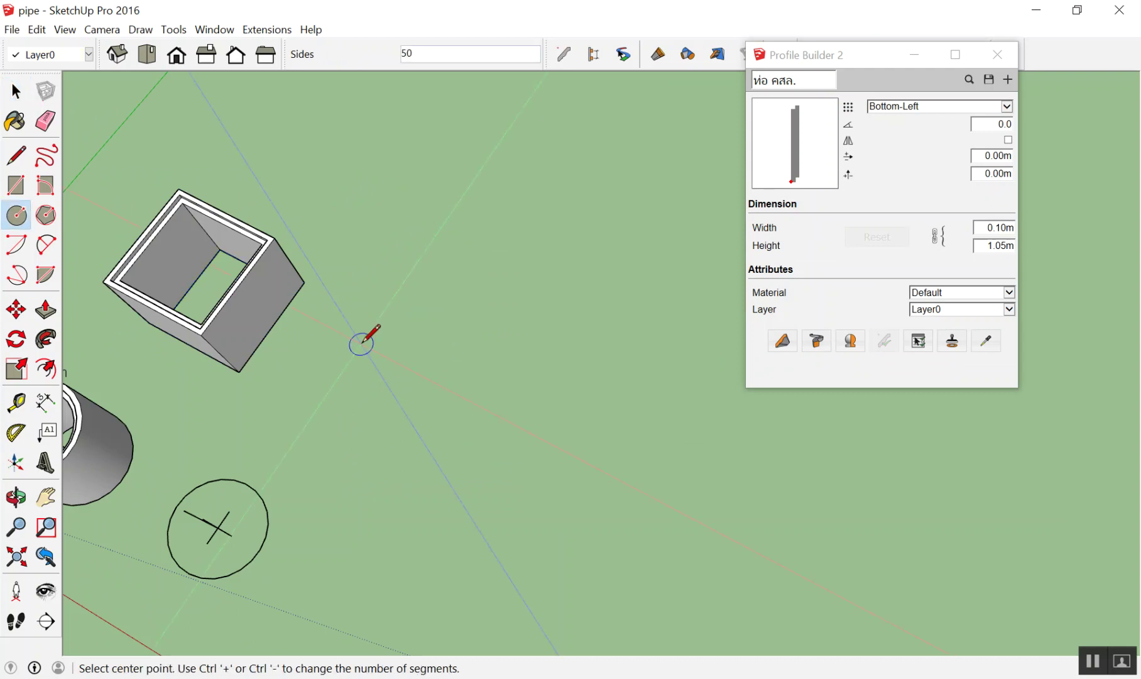
{"action": "left_click", "coordinate": [363, 343]}
{"action": "left_click", "coordinate": [521, 242]}
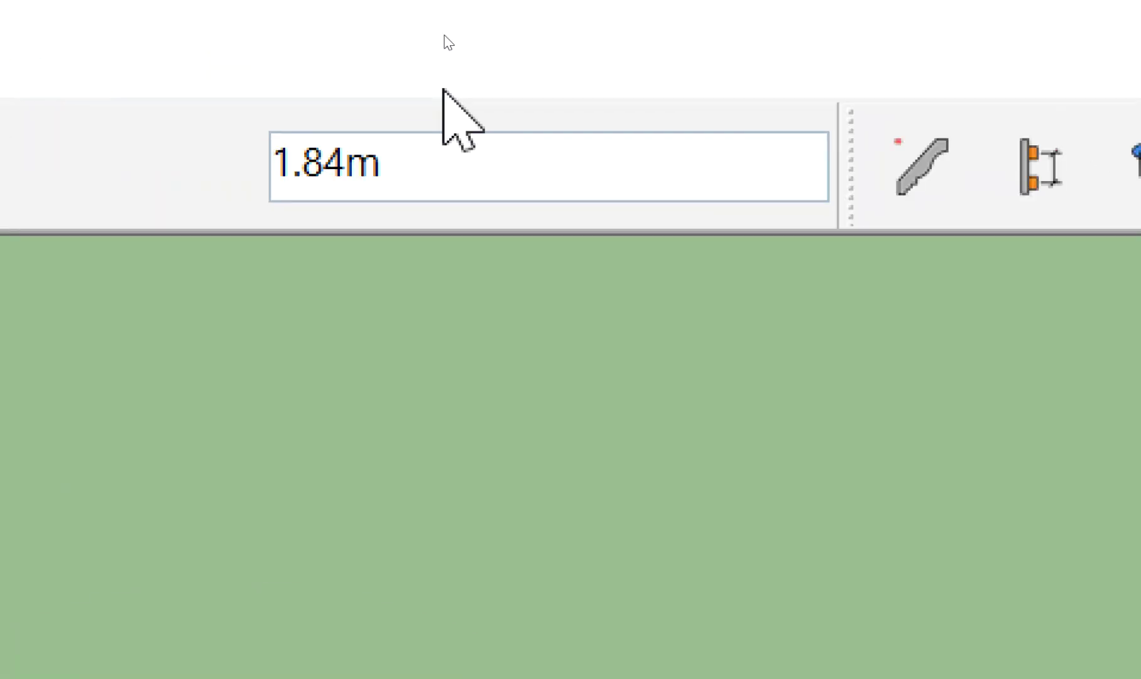
{"action": "type", "text": "."}
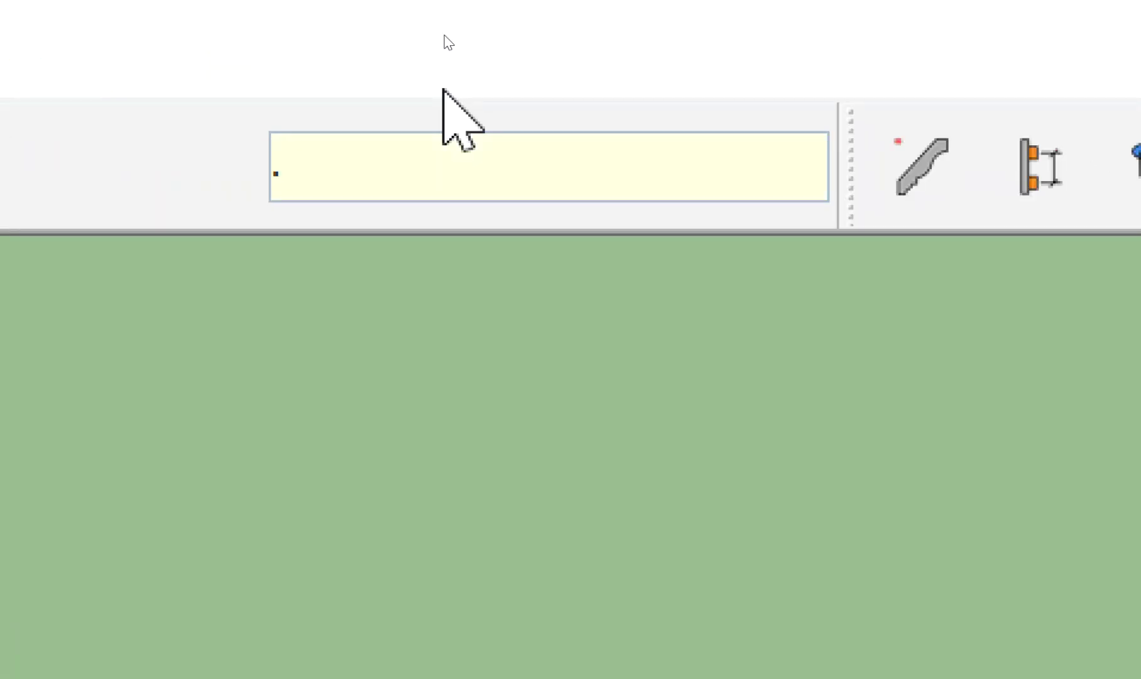
{"action": "type", "text": "5"}
{"action": "key", "text": "Return"}
Delete the circle's face and sweep the pipe profile around its outline
{"action": "key", "text": "space"}
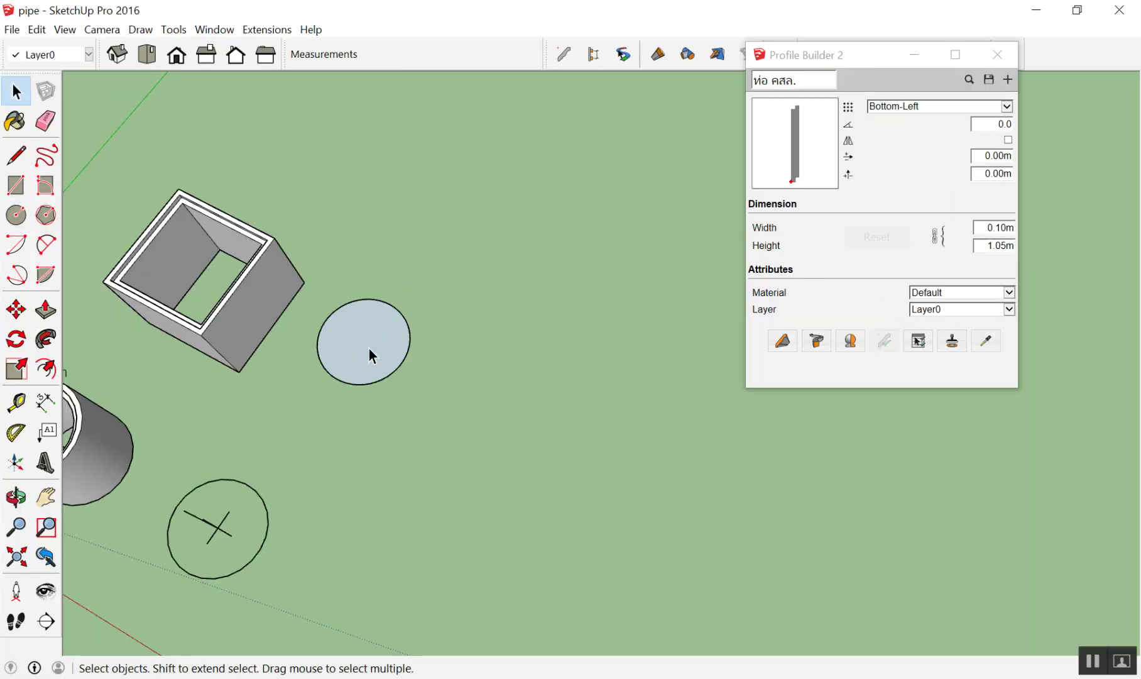
{"action": "scroll", "coordinate": [246, 352], "scroll_direction": "up", "scroll_amount": 3}
{"action": "key", "text": "Delete"}
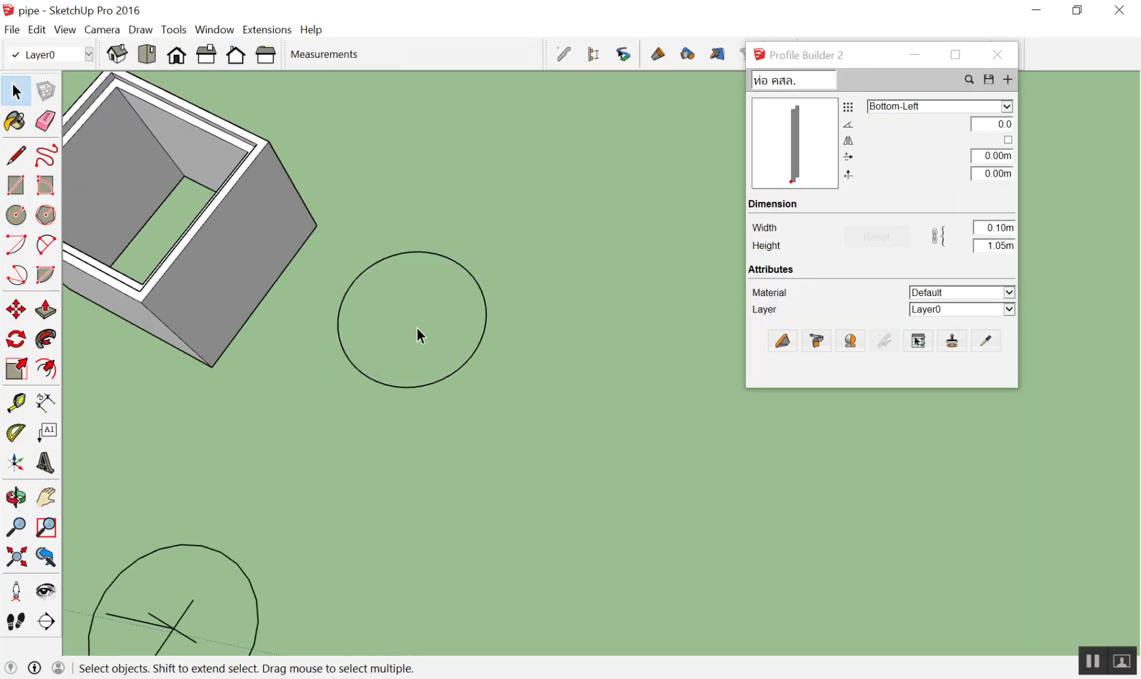
{"action": "left_click_drag", "start_coordinate": [362, 323], "coordinate": [363, 325]}
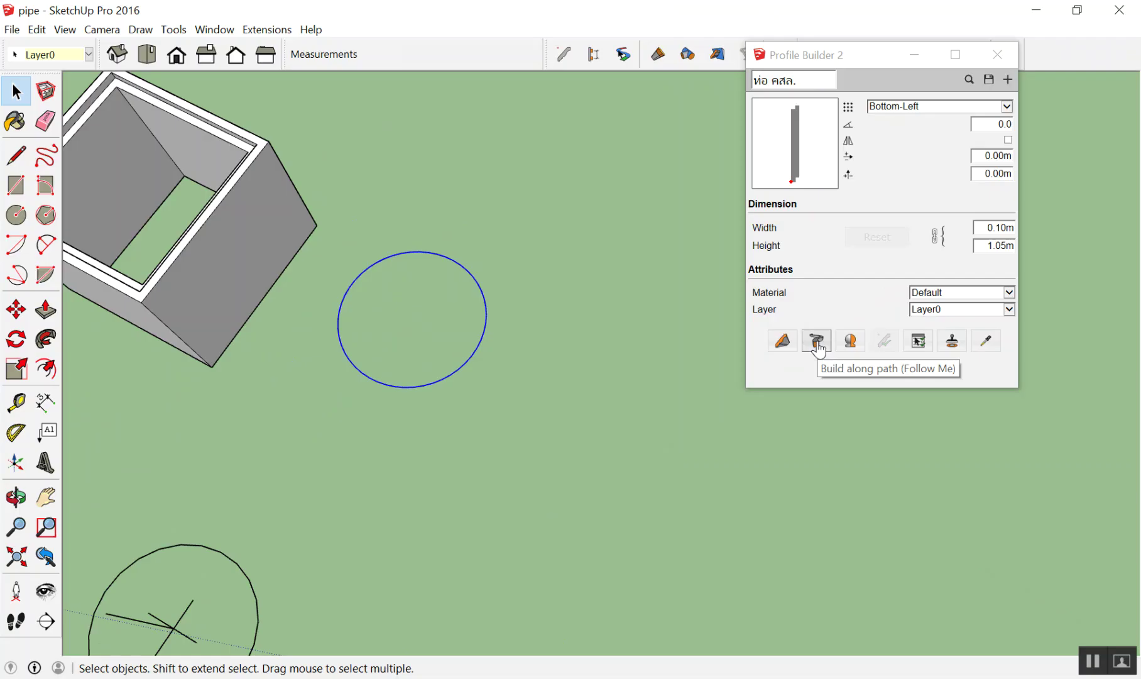
{"action": "left_click", "coordinate": [817, 342]}
{"action": "mouse_move", "coordinate": [506, 444]}
{"action": "middle_mouse_down"}
{"action": "mouse_move", "coordinate": [608, 85]}
{"action": "mouse_move", "coordinate": [680, 56]}
{"action": "mouse_move", "coordinate": [407, 339]}
{"action": "mouse_move", "coordinate": [249, 474]}
{"action": "middle_mouse_up"}
{"action": "mouse_move", "coordinate": [357, 308]}
{"action": "middle_mouse_down"}
{"action": "mouse_move", "coordinate": [596, 189]}
{"action": "mouse_move", "coordinate": [222, 352]}
{"action": "mouse_move", "coordinate": [305, 594]}
{"action": "mouse_move", "coordinate": [219, 607]}
{"action": "mouse_move", "coordinate": [257, 488]}
{"action": "middle_mouse_up"}
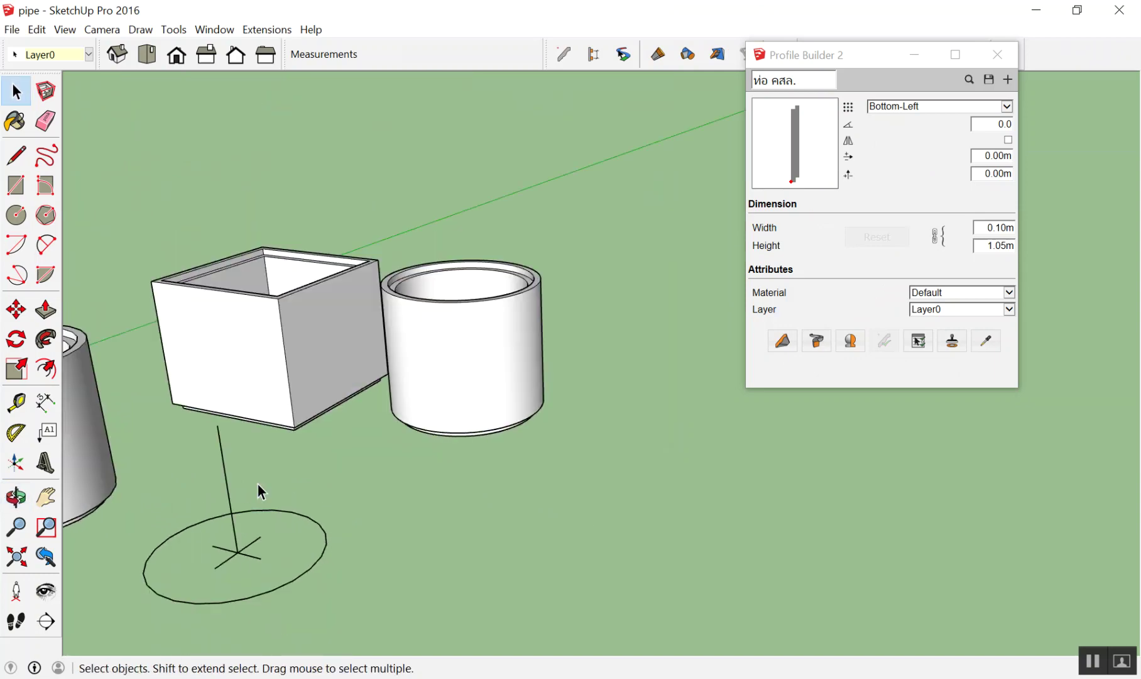
Delete the hollow box and the round pipe
{"action": "scroll", "coordinate": [203, 597], "scroll_direction": "up", "scroll_amount": 3}
{"action": "scroll", "coordinate": [202, 597], "scroll_direction": "down", "scroll_amount": 2}
{"action": "scroll", "coordinate": [216, 591], "scroll_direction": "down", "scroll_amount": 4}
{"action": "scroll", "coordinate": [223, 569], "scroll_direction": "down", "scroll_amount": 3}
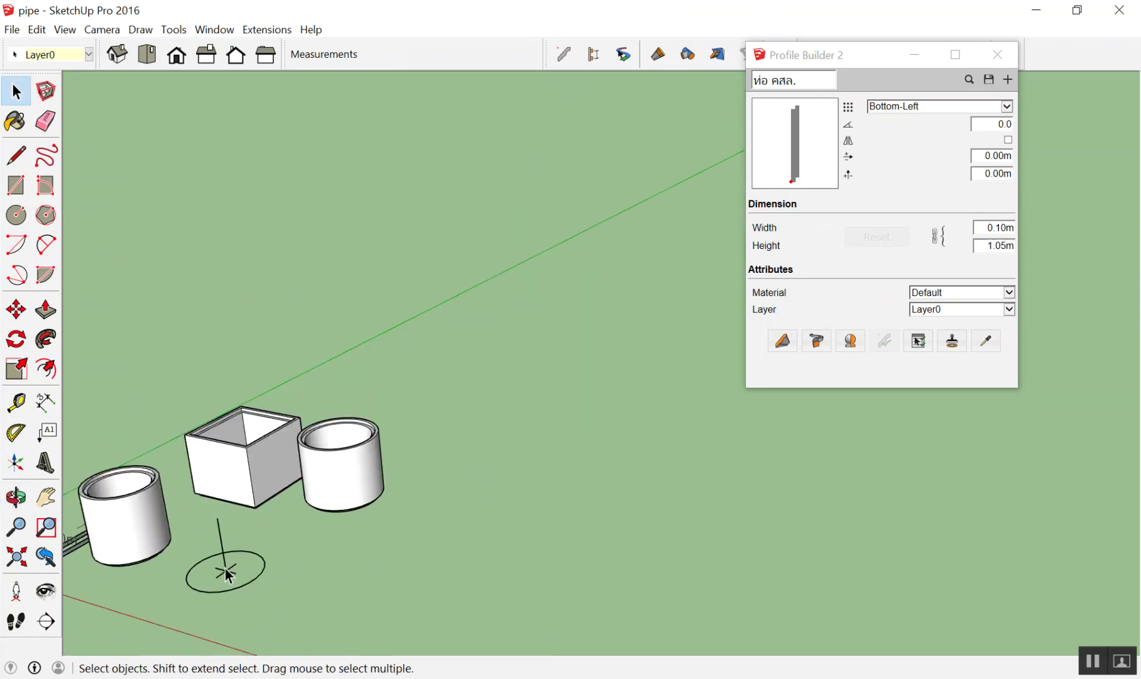
{"action": "scroll", "coordinate": [225, 544], "scroll_direction": "down", "scroll_amount": 2}
{"action": "scroll", "coordinate": [298, 471], "scroll_direction": "up", "scroll_amount": 3}
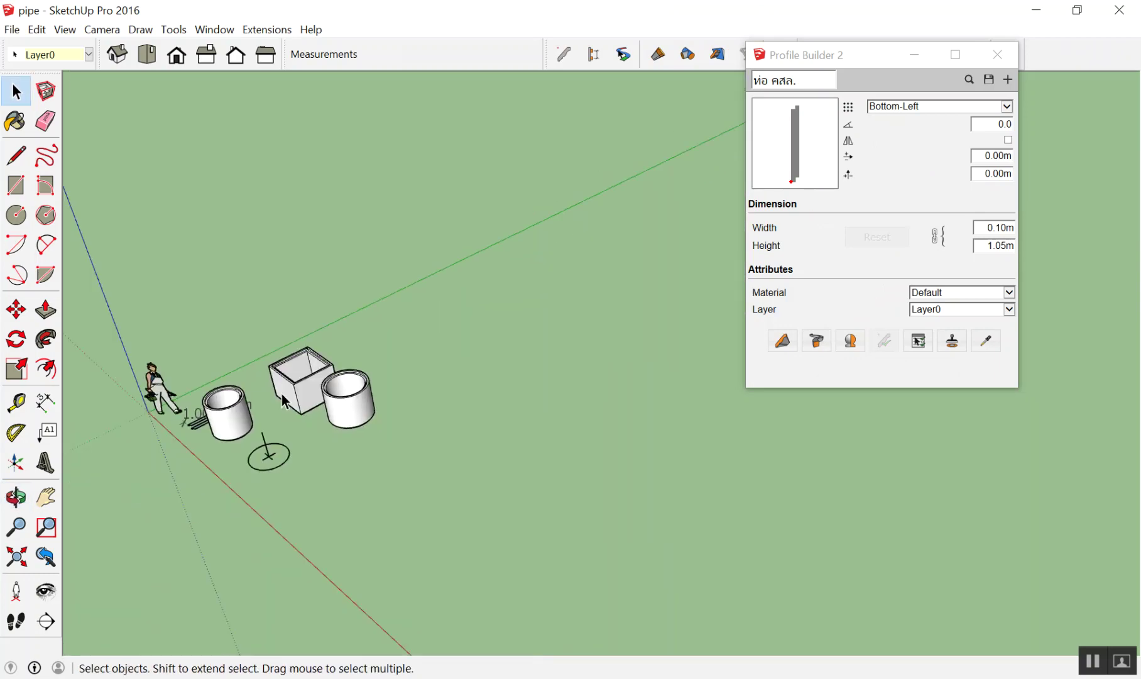
{"action": "scroll", "coordinate": [509, 333], "scroll_direction": "up", "scroll_amount": 3}
{"action": "left_click_drag", "start_coordinate": [244, 505], "coordinate": [244, 505]}
{"action": "scroll", "coordinate": [276, 447], "scroll_direction": "down", "scroll_amount": 3}
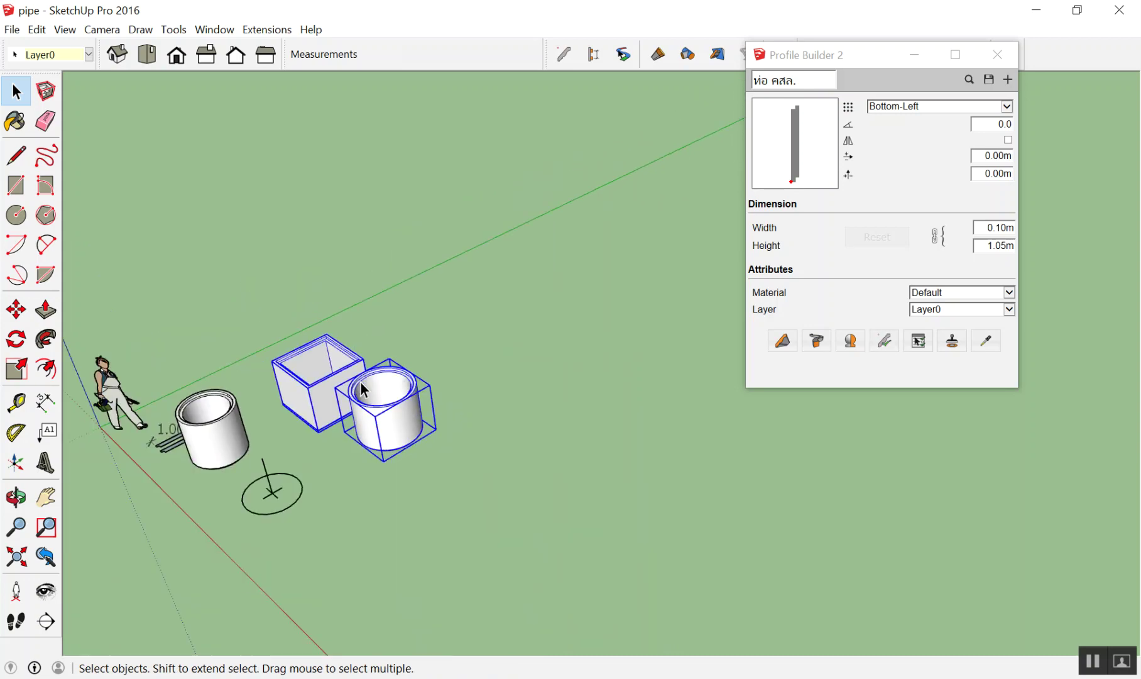
{"action": "key", "text": "Delete"}
Sweep the pipe profile around the remaining circle, then undo that second pipe
{"action": "scroll", "coordinate": [285, 493], "scroll_direction": "up", "scroll_amount": 3}
{"action": "scroll", "coordinate": [249, 513], "scroll_direction": "up", "scroll_amount": 2}
{"action": "mouse_move", "coordinate": [264, 478]}
{"action": "middle_mouse_down"}
{"action": "mouse_move", "coordinate": [305, 399]}
{"action": "mouse_move", "coordinate": [351, 377]}
{"action": "middle_mouse_up"}
{"action": "scroll", "coordinate": [300, 414], "scroll_direction": "up", "scroll_amount": 2}
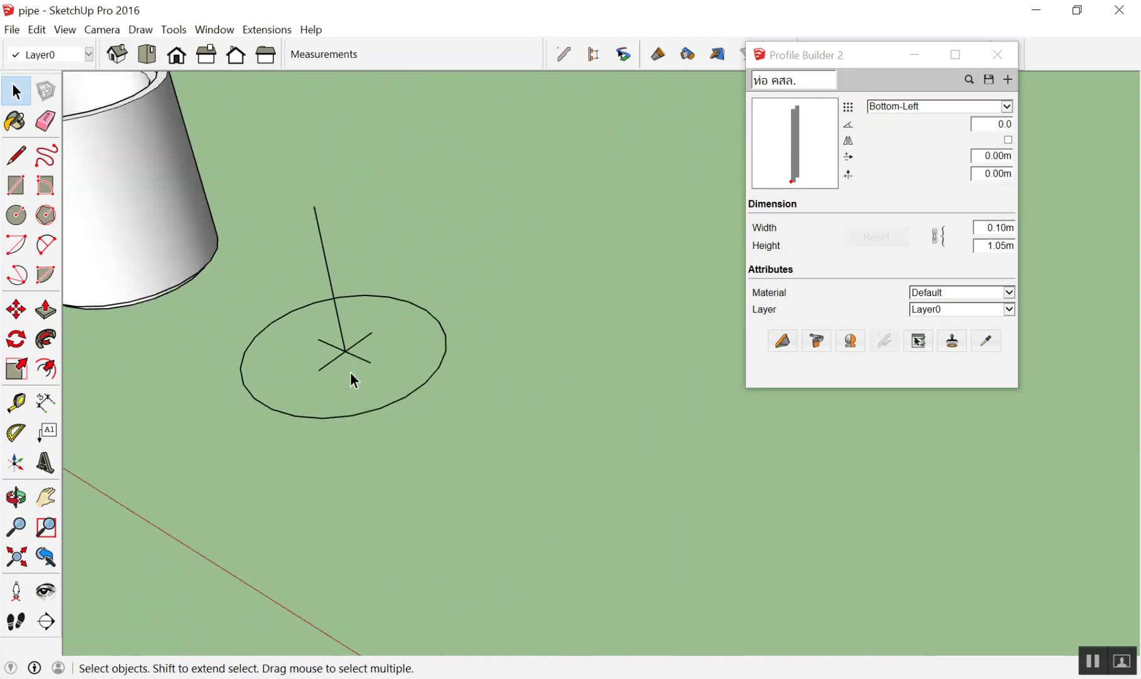
{"action": "scroll", "coordinate": [342, 408], "scroll_direction": "up", "scroll_amount": 2}
{"action": "left_click", "coordinate": [336, 443]}
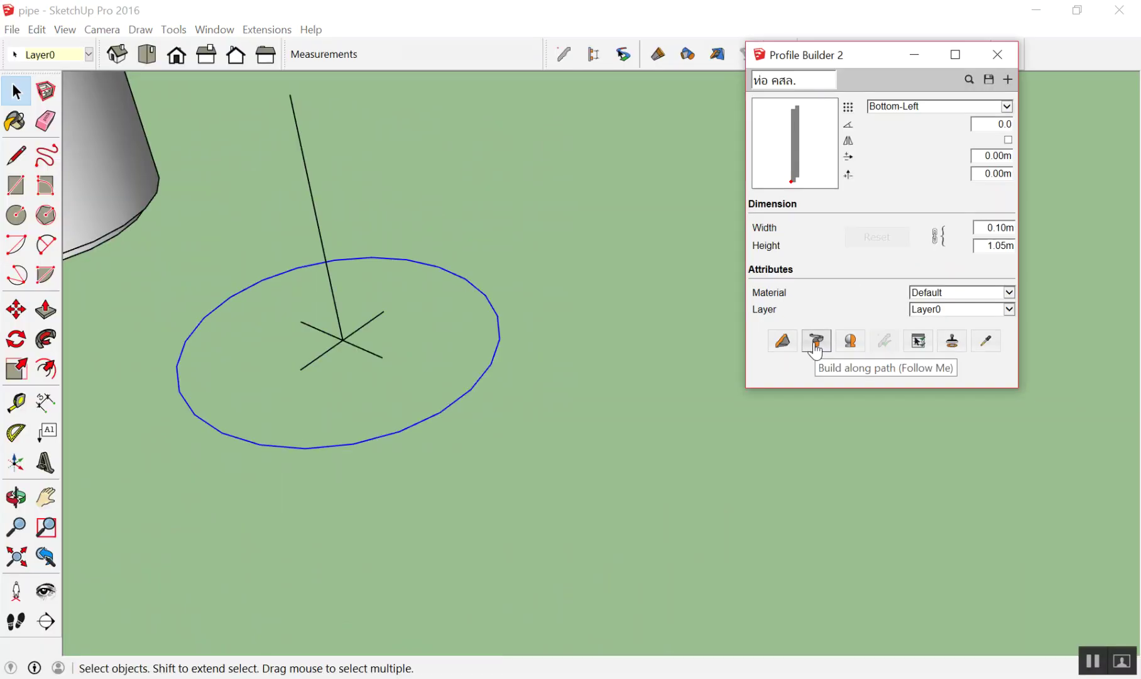
{"action": "left_click", "coordinate": [816, 343]}
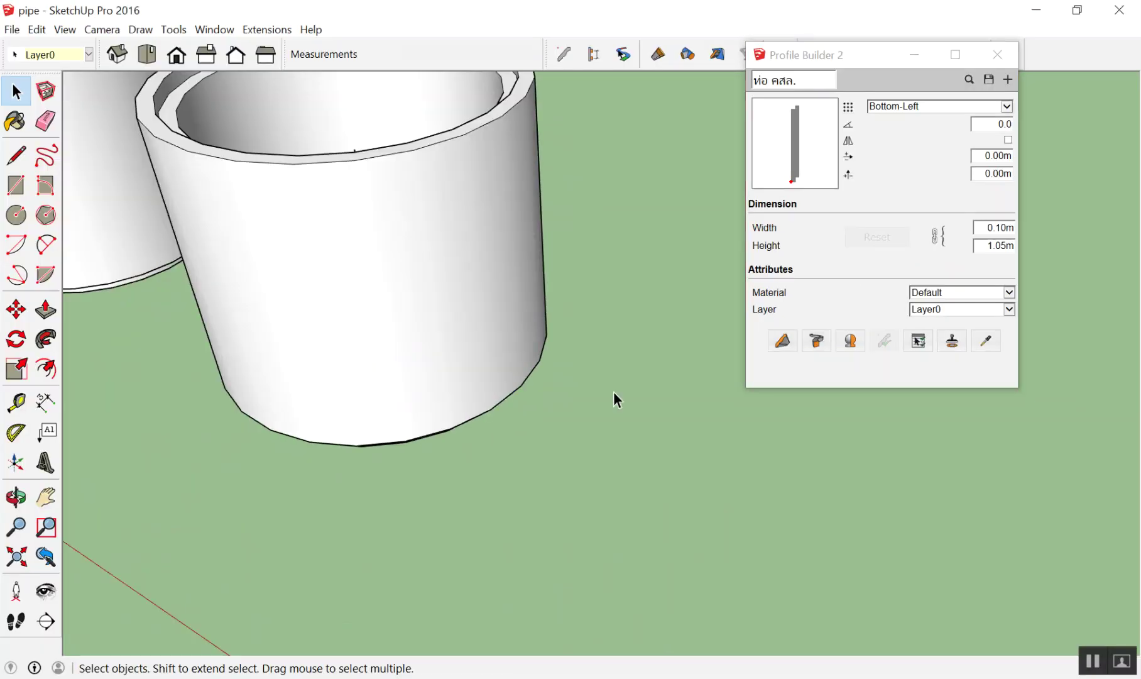
{"action": "scroll", "coordinate": [613, 397], "scroll_direction": "down", "scroll_amount": 3}
{"action": "middle_click_drag", "start_coordinate": [614, 397], "coordinate": [588, 545]}
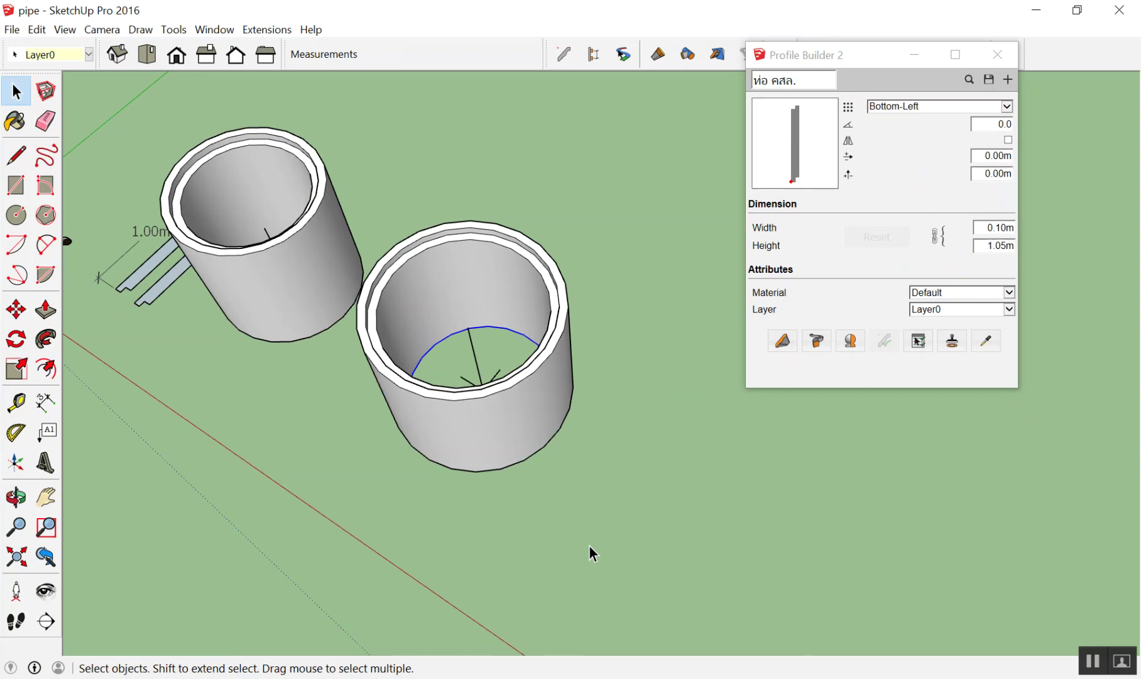
{"action": "key", "text": "ctrl+z"}
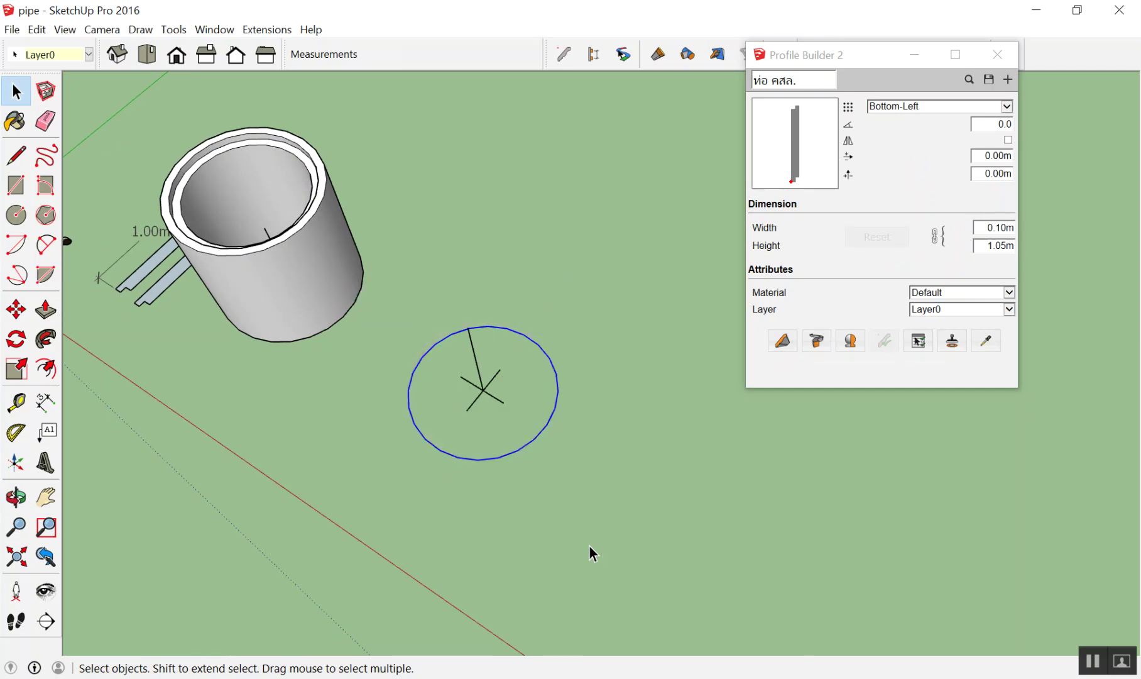
Reselect the circle outline and zoom in on the two flat profile strips beside the pipe
{"action": "left_click", "coordinate": [562, 442]}
{"action": "mouse_move", "coordinate": [562, 442]}
{"action": "middle_mouse_down"}
{"action": "mouse_move", "coordinate": [519, 526]}
{"action": "mouse_move", "coordinate": [558, 399]}
{"action": "middle_mouse_up"}
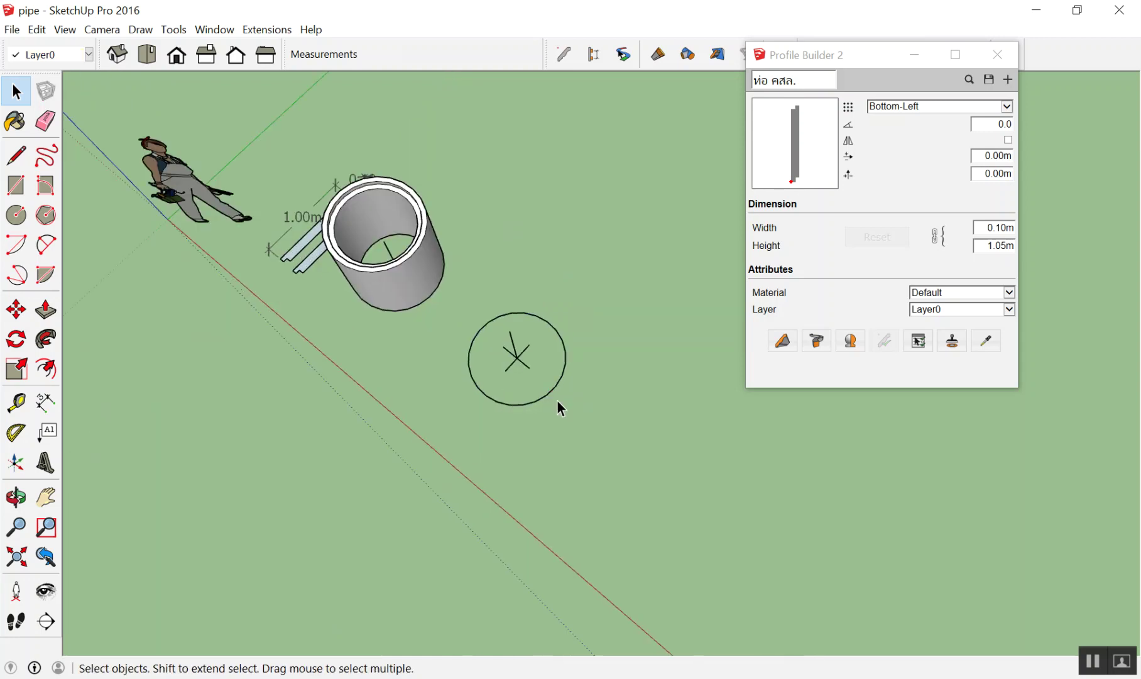
{"action": "scroll", "coordinate": [556, 400], "scroll_direction": "up", "scroll_amount": 3}
{"action": "middle_click_drag", "start_coordinate": [546, 391], "coordinate": [547, 247]}
{"action": "scroll", "coordinate": [546, 247], "scroll_direction": "up", "scroll_amount": 3}
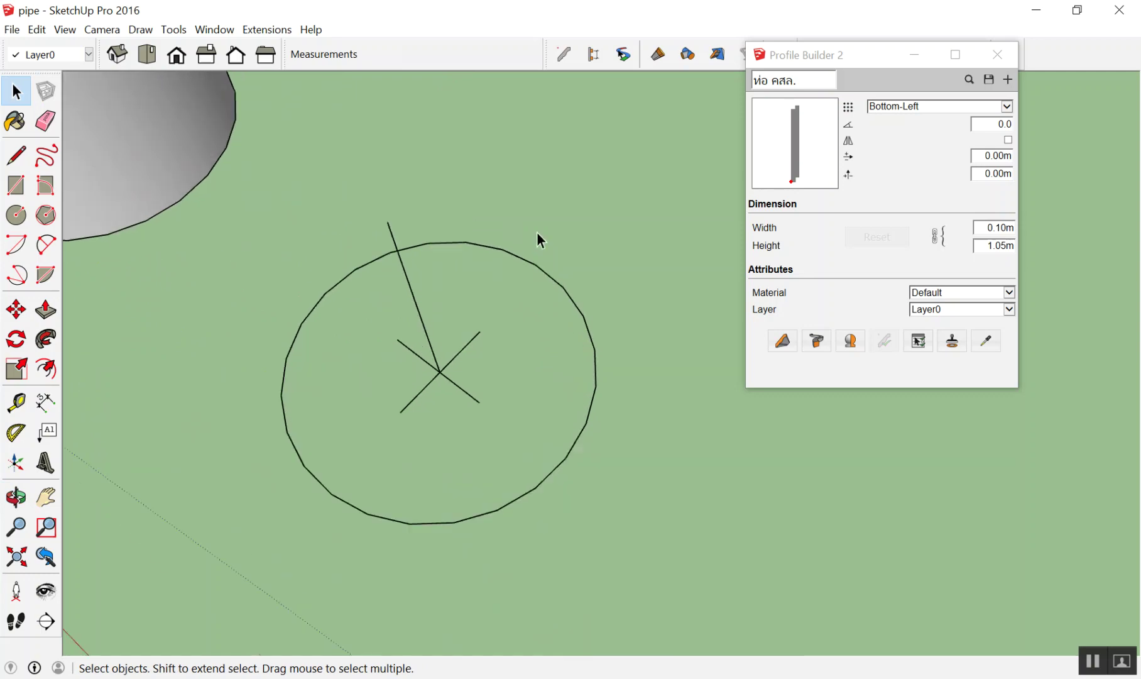
{"action": "left_click_drag", "start_coordinate": [565, 243], "coordinate": [531, 289]}
{"action": "left_click", "coordinate": [597, 242]}
{"action": "left_click", "coordinate": [590, 348]}
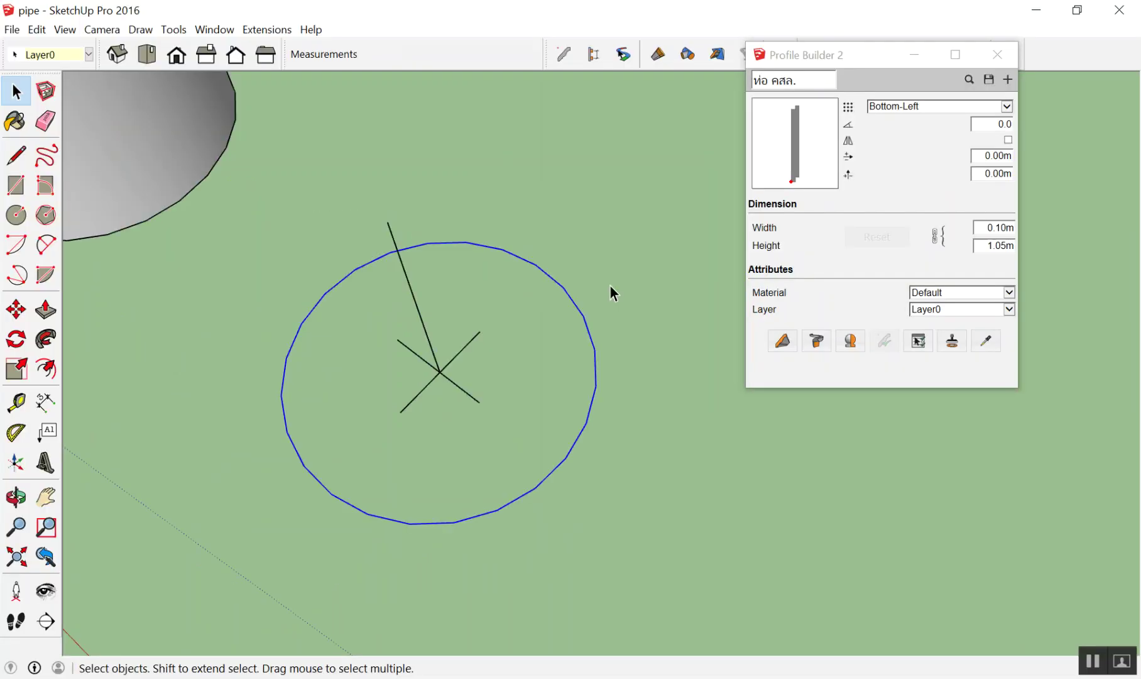
{"action": "scroll", "coordinate": [635, 321], "scroll_direction": "down", "scroll_amount": 4}
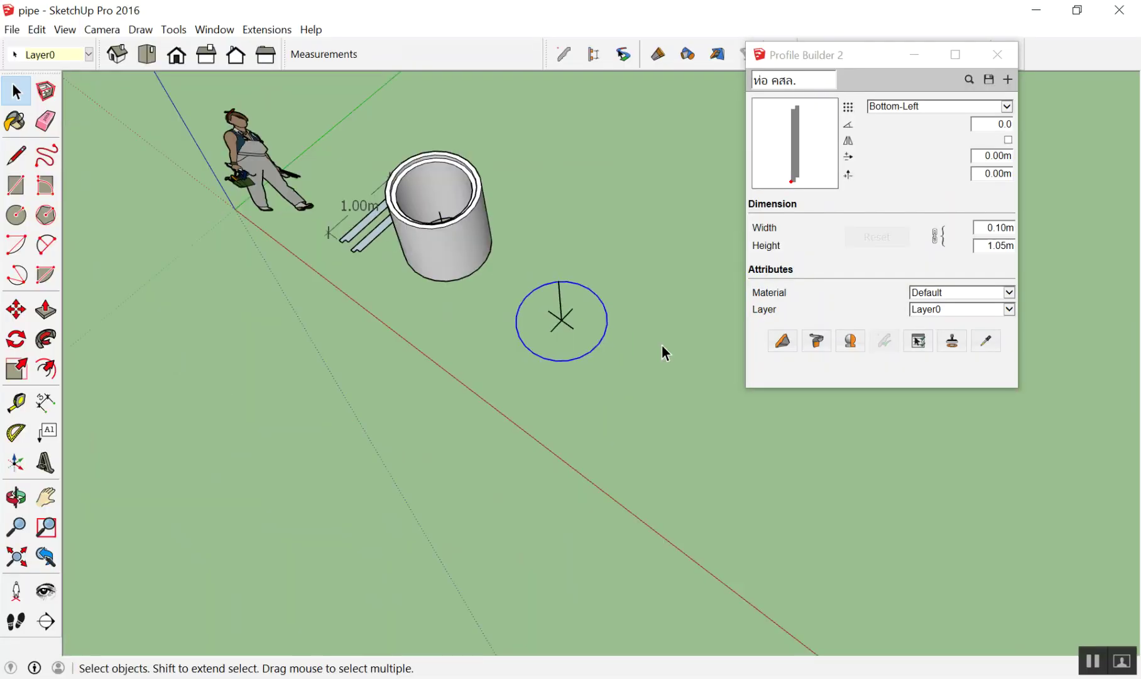
{"action": "mouse_move", "coordinate": [490, 256]}
{"action": "middle_mouse_down"}
{"action": "mouse_move", "coordinate": [449, 329]}
{"action": "mouse_move", "coordinate": [219, 377]}
{"action": "middle_mouse_up"}
{"action": "scroll", "coordinate": [324, 222], "scroll_direction": "up", "scroll_amount": 3}
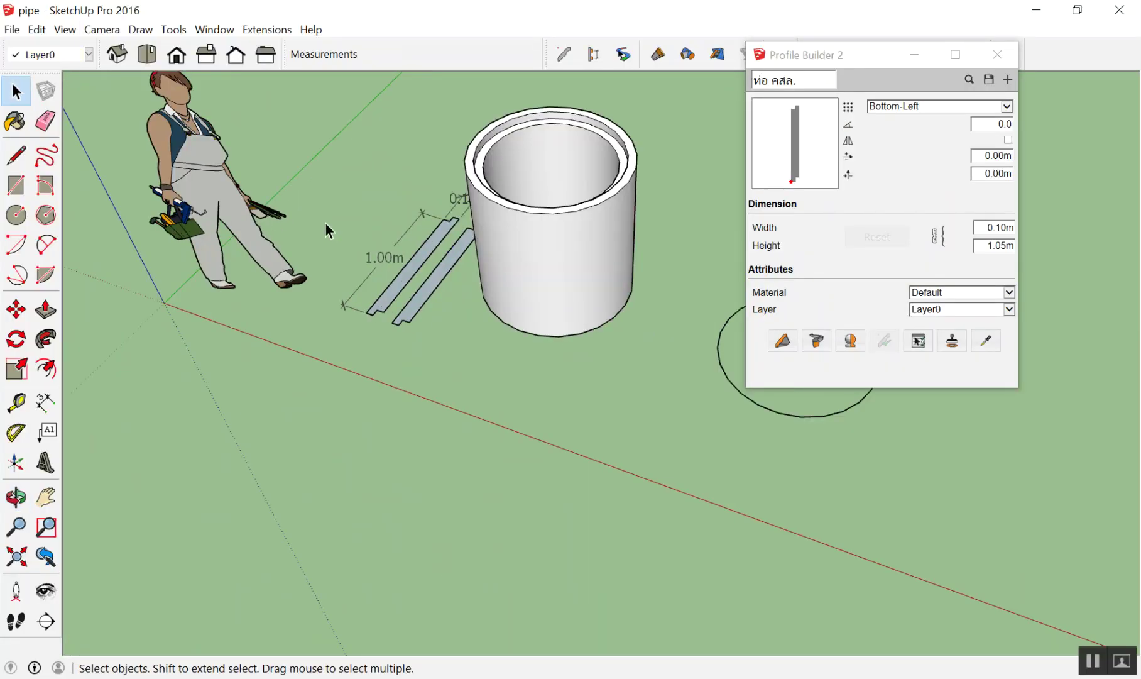
{"action": "scroll", "coordinate": [541, 258], "scroll_direction": "up", "scroll_amount": 3}
{"action": "scroll", "coordinate": [455, 232], "scroll_direction": "up", "scroll_amount": 3}
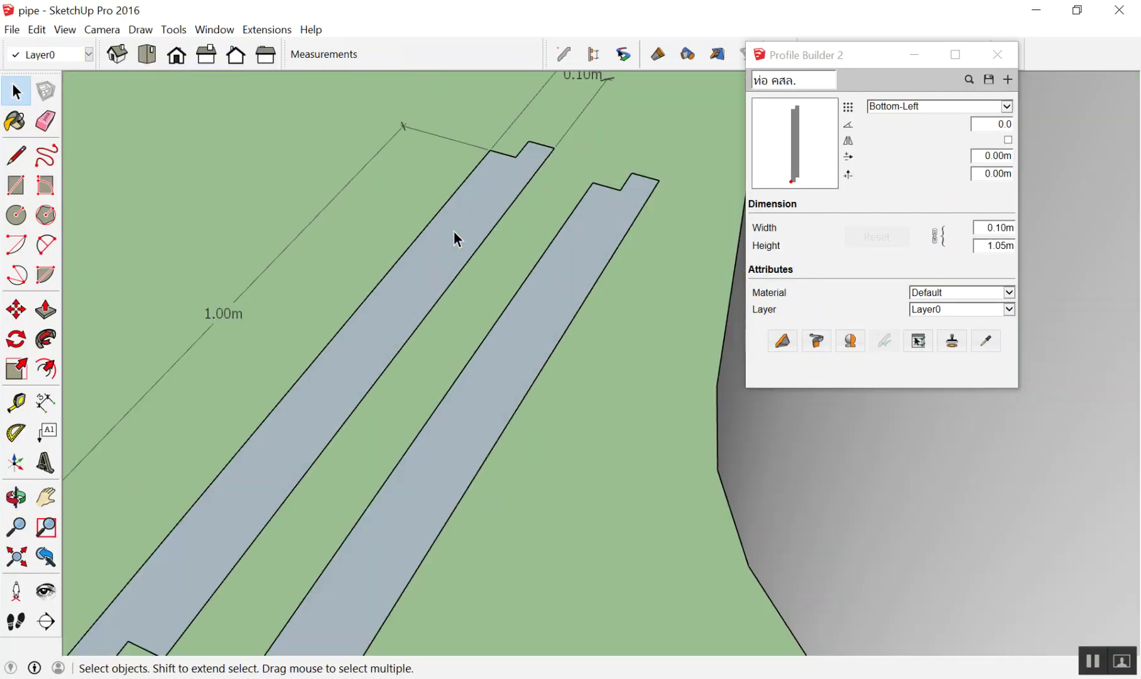
Create Profile Builder profile 'ท่อ' from the left strip's face, anchored at Bottom-Left
{"action": "left_click", "coordinate": [453, 230]}
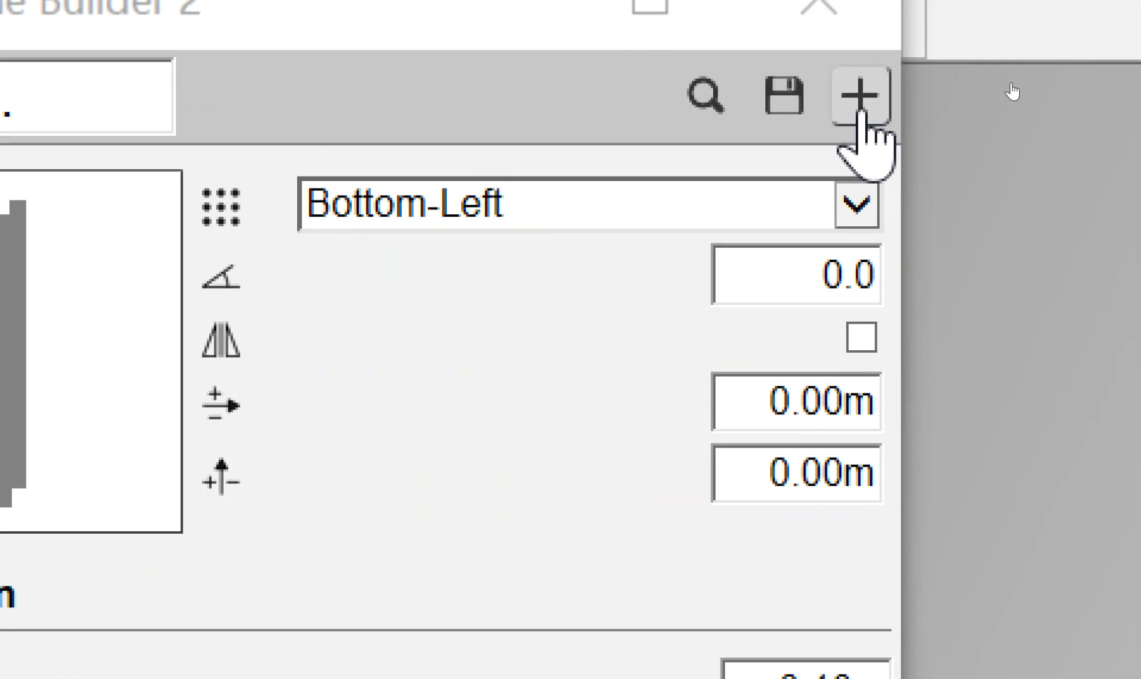
{"action": "left_click", "coordinate": [903, 132]}
{"action": "mouse_move", "coordinate": [903, 132]}
{"action": "left_mouse_down"}
{"action": "mouse_move", "coordinate": [306, 104]}
{"action": "mouse_move", "coordinate": [413, 107]}
{"action": "mouse_move", "coordinate": [349, 113]}
{"action": "mouse_move", "coordinate": [747, 156]}
{"action": "left_mouse_up"}
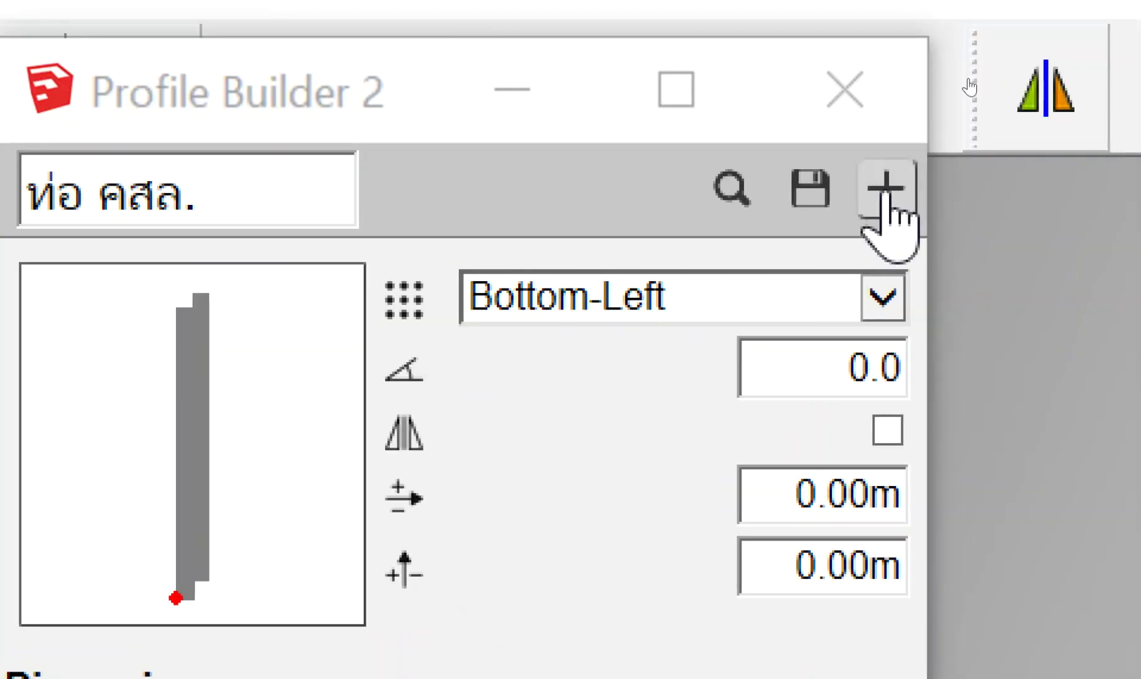
{"action": "left_click", "coordinate": [886, 192]}
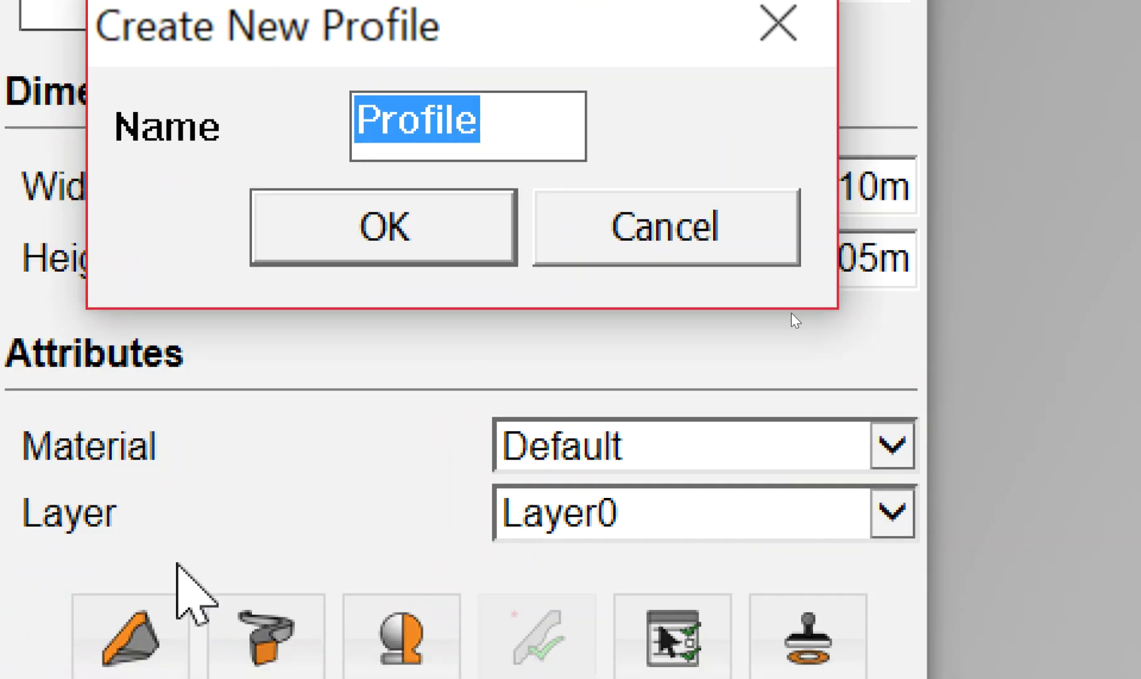
{"action": "type", "text": "mj"}
{"action": "key", "text": "BackSpace"}
{"action": "key", "text": "BackSpace"}
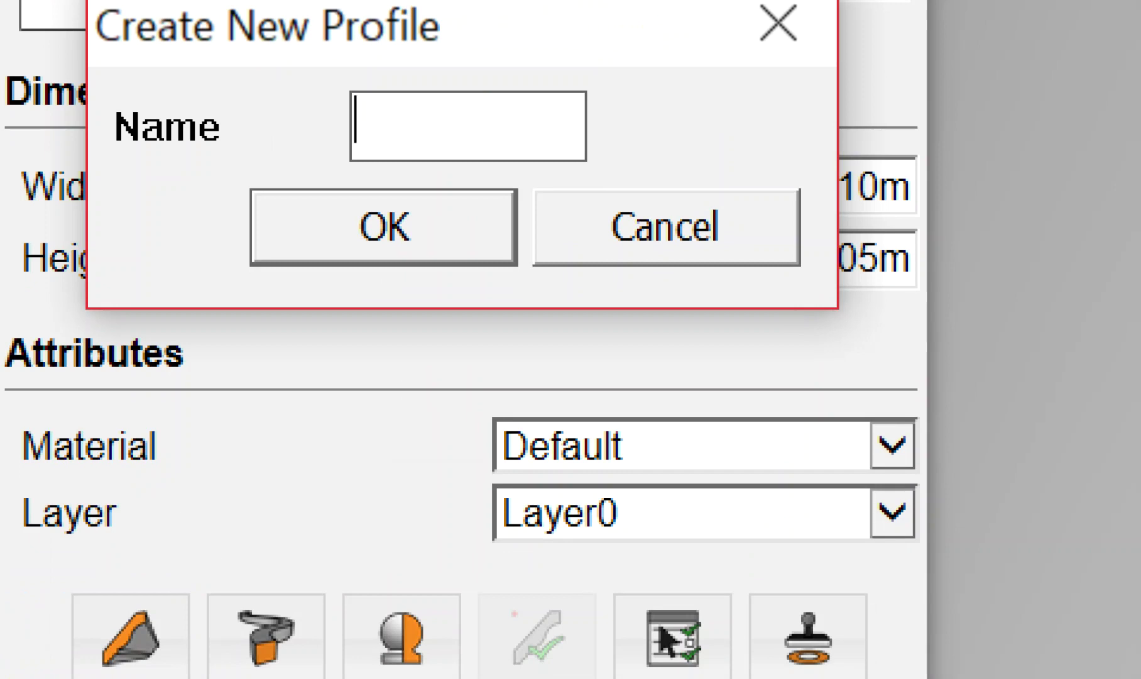
{"action": "type", "text": "ท่อ"}
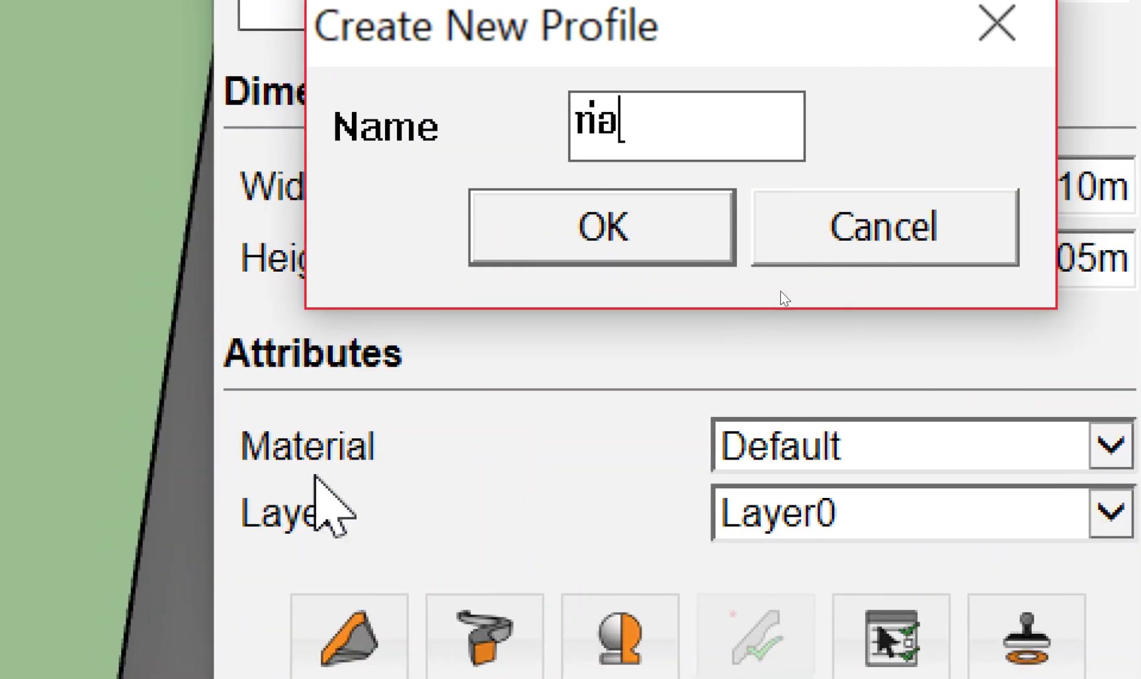
{"action": "left_click", "coordinate": [512, 214]}
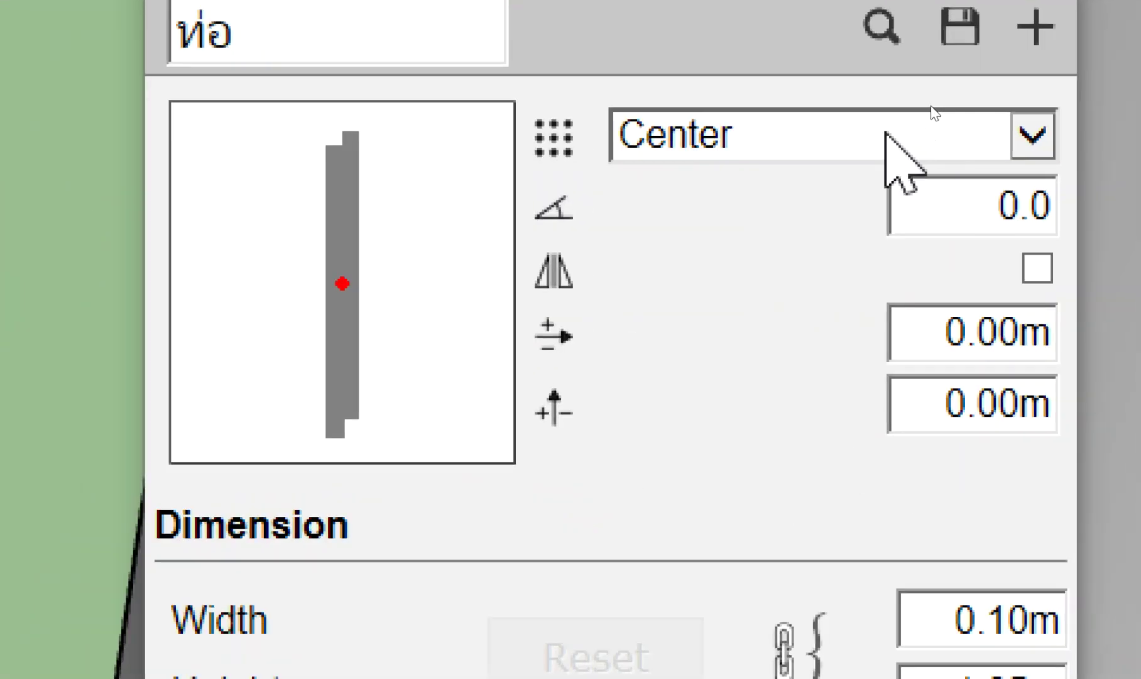
{"action": "left_click", "coordinate": [930, 107]}
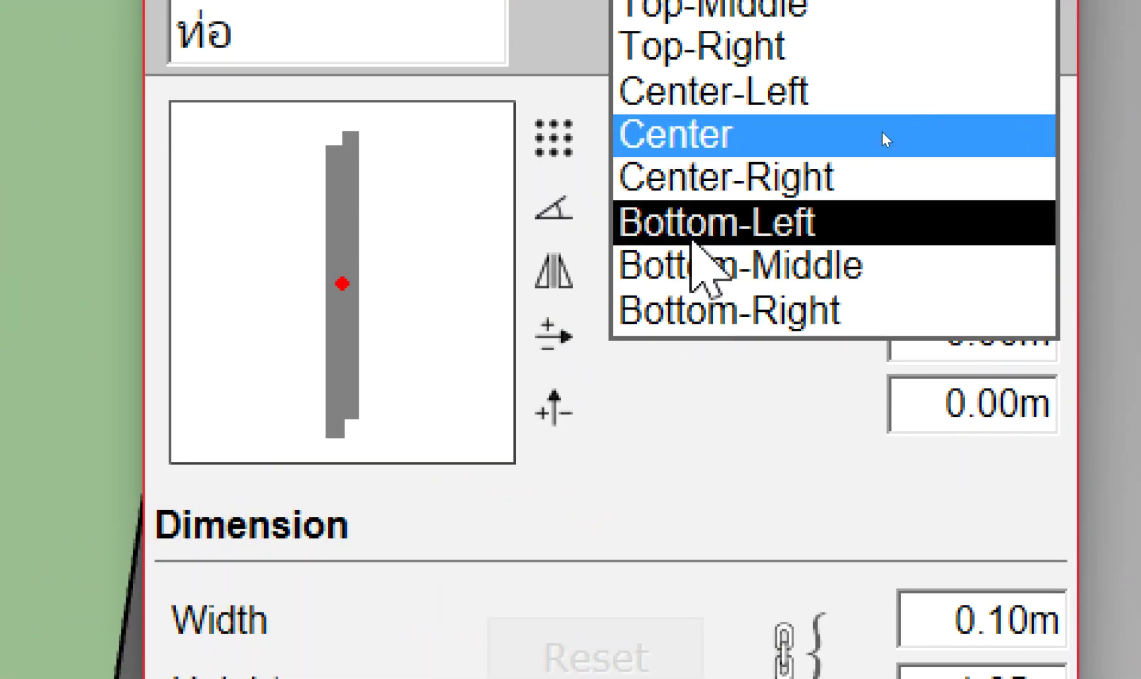
{"action": "left_click", "coordinate": [688, 226]}
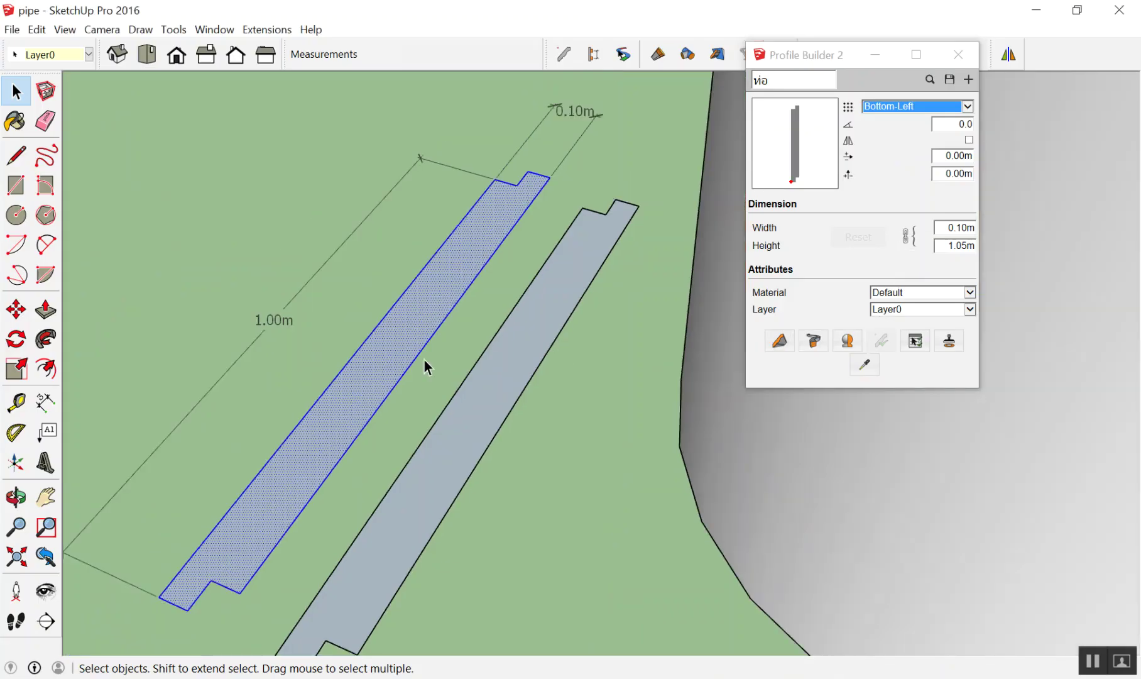
Build the ท่อ profile along the selected circle
{"action": "scroll", "coordinate": [377, 333], "scroll_direction": "down", "scroll_amount": 2}
{"action": "scroll", "coordinate": [404, 419], "scroll_direction": "down", "scroll_amount": 4}
{"action": "scroll", "coordinate": [264, 375], "scroll_direction": "down", "scroll_amount": 3}
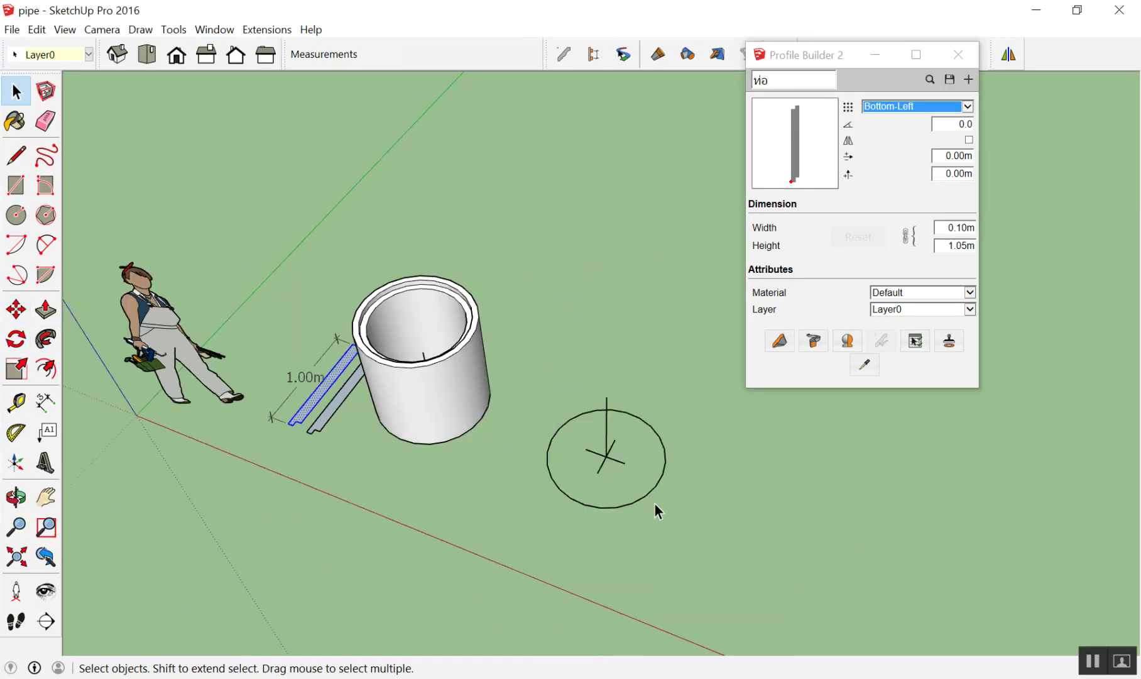
{"action": "scroll", "coordinate": [654, 502], "scroll_direction": "up", "scroll_amount": 4}
{"action": "left_click", "coordinate": [651, 404]}
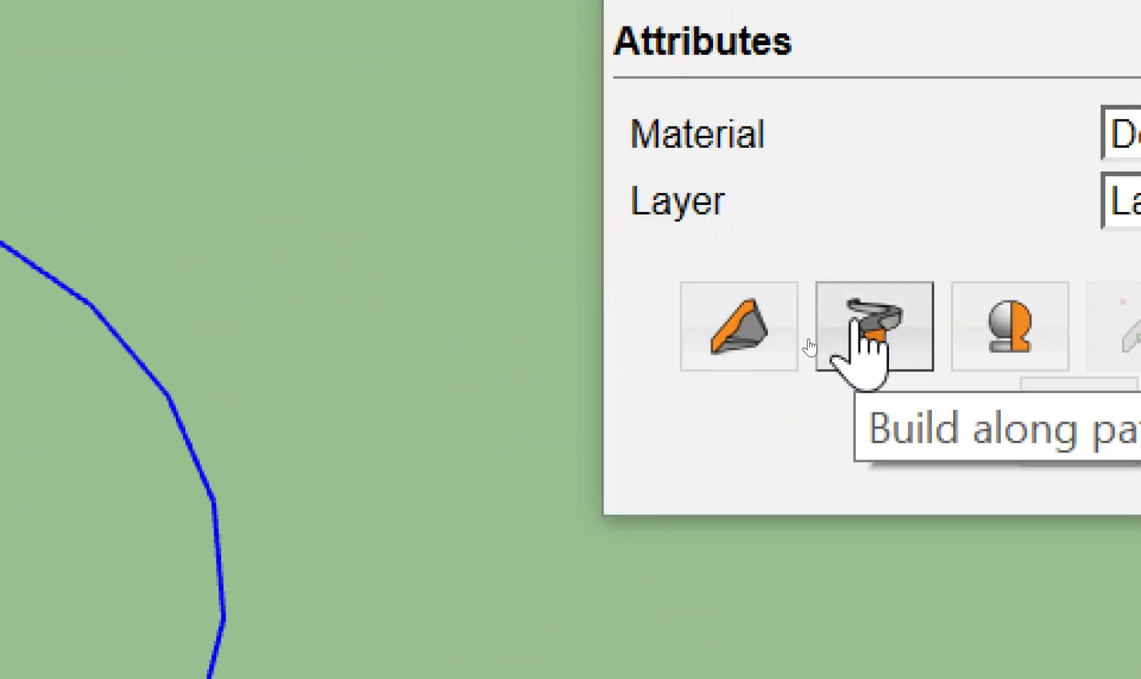
{"action": "left_click", "coordinate": [861, 326]}
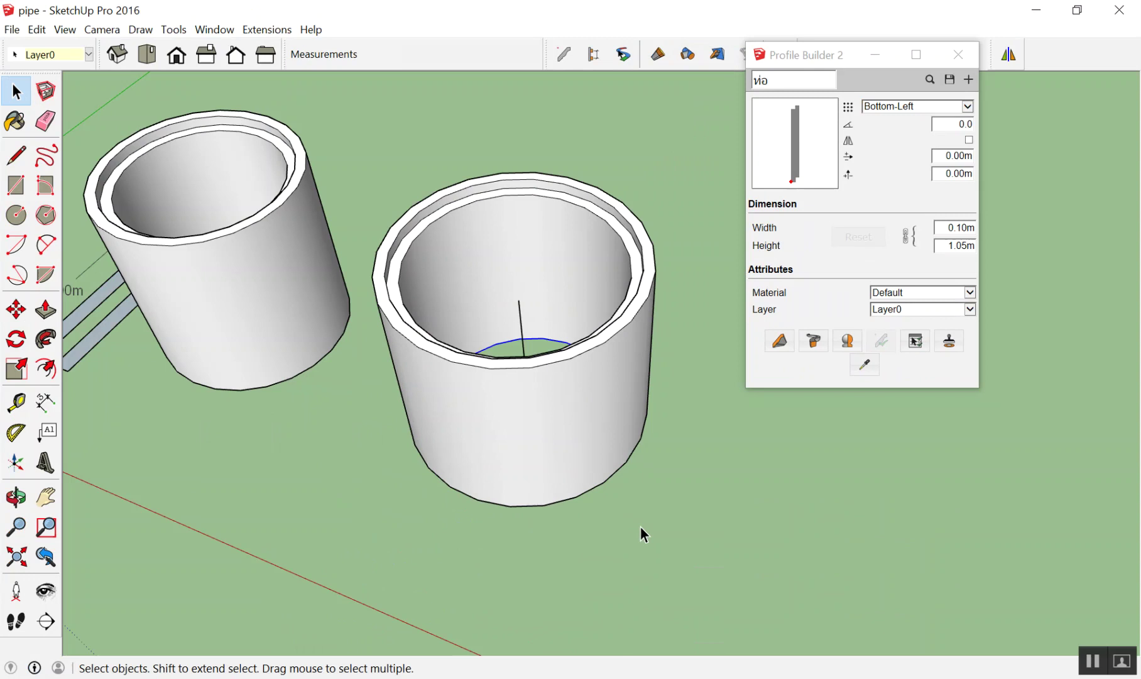
Inspect the new pipe from above and select it
{"action": "left_click", "coordinate": [640, 526]}
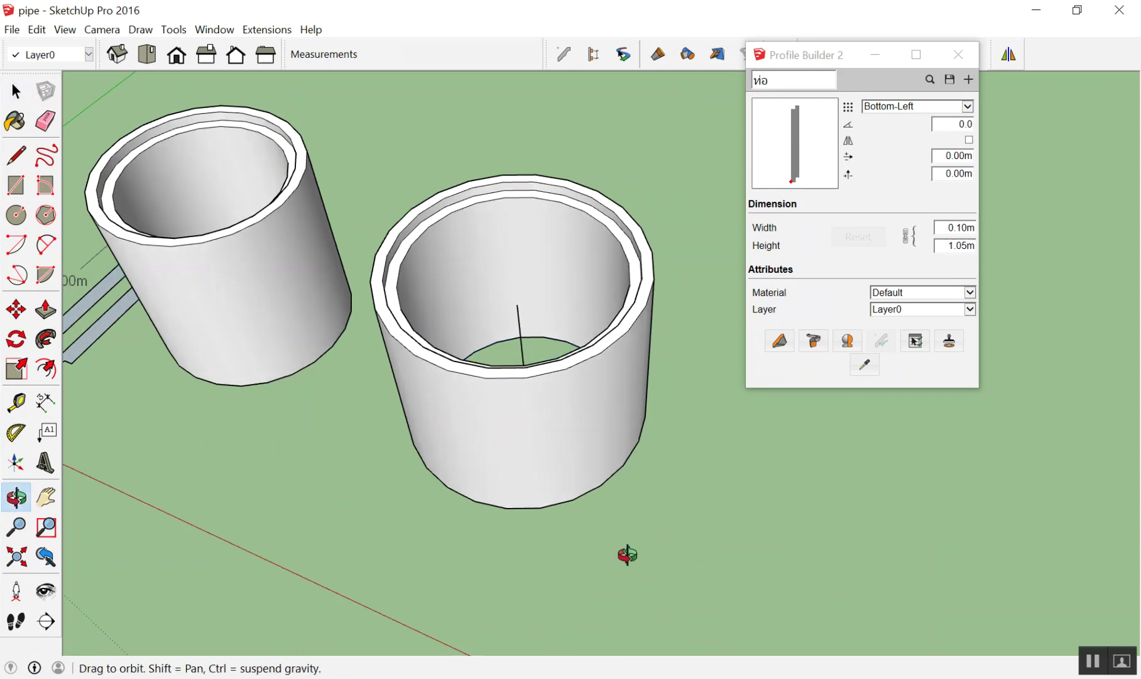
{"action": "middle_click_drag", "start_coordinate": [641, 525], "coordinate": [616, 588]}
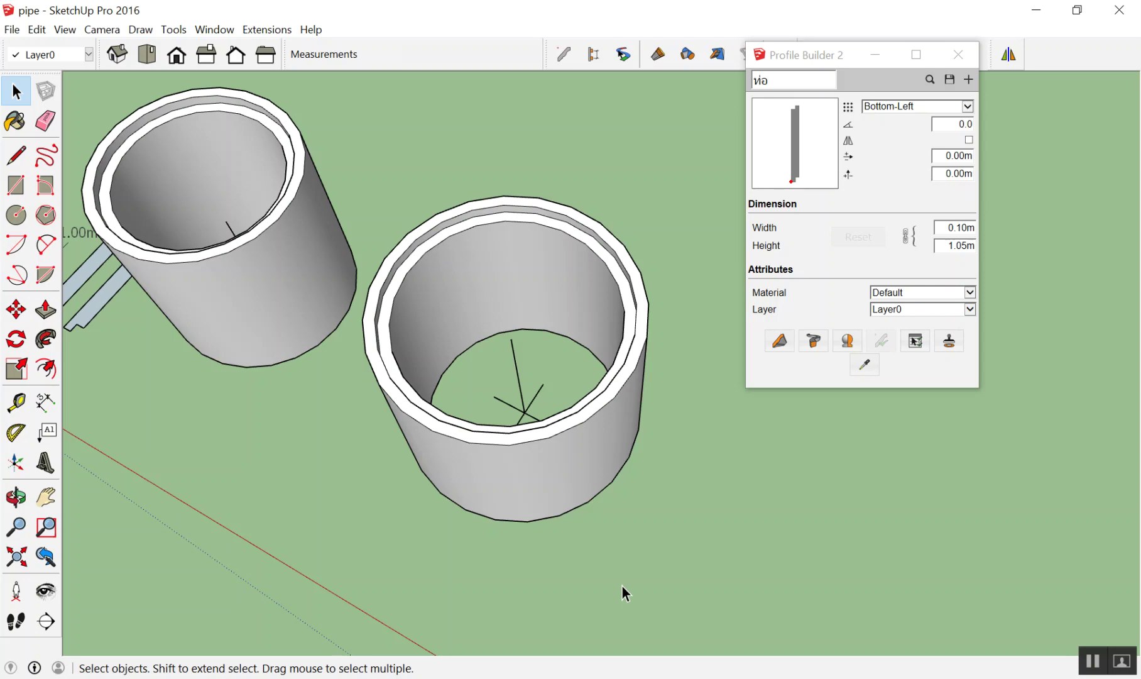
{"action": "scroll", "coordinate": [621, 591], "scroll_direction": "down", "scroll_amount": 5}
{"action": "mouse_move", "coordinate": [621, 591]}
{"action": "middle_mouse_down"}
{"action": "mouse_move", "coordinate": [448, 262]}
{"action": "mouse_move", "coordinate": [442, 357]}
{"action": "mouse_move", "coordinate": [515, 511]}
{"action": "middle_mouse_up"}
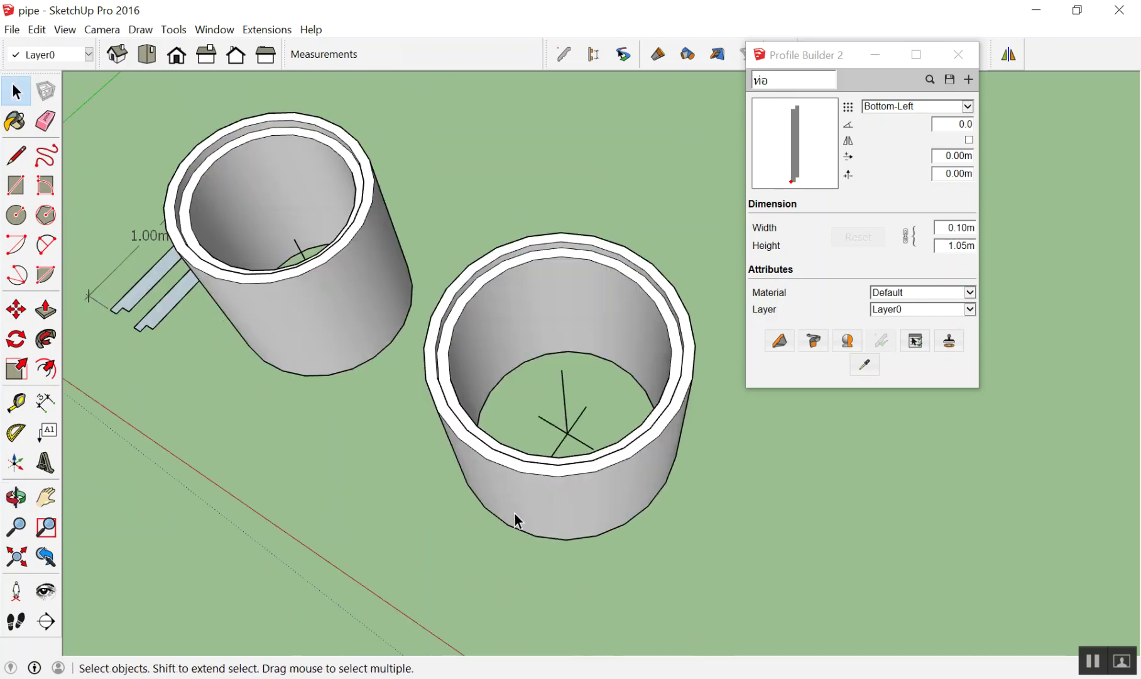
{"action": "scroll", "coordinate": [537, 372], "scroll_direction": "up", "scroll_amount": 1}
{"action": "left_click", "coordinate": [563, 316]}
{"action": "scroll", "coordinate": [631, 446], "scroll_direction": "down", "scroll_amount": 2}
{"action": "scroll", "coordinate": [553, 285], "scroll_direction": "up", "scroll_amount": 3}
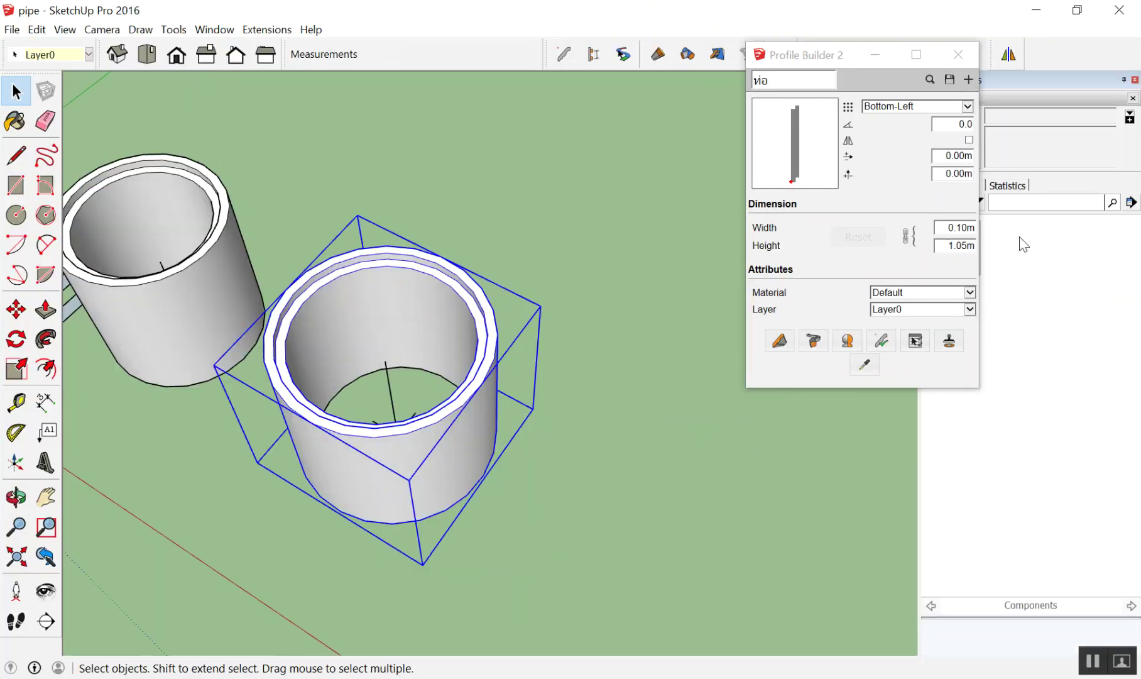
Show the In Model components list in the Components panel
{"action": "left_click", "coordinate": [959, 55]}
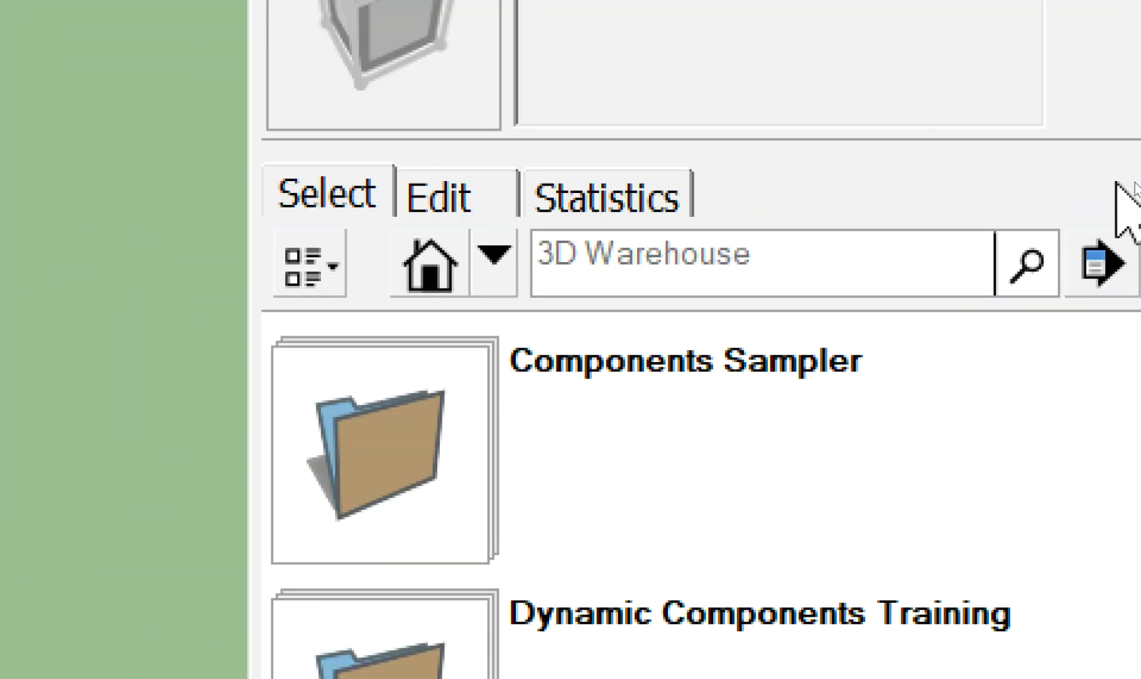
{"action": "left_click", "coordinate": [964, 202]}
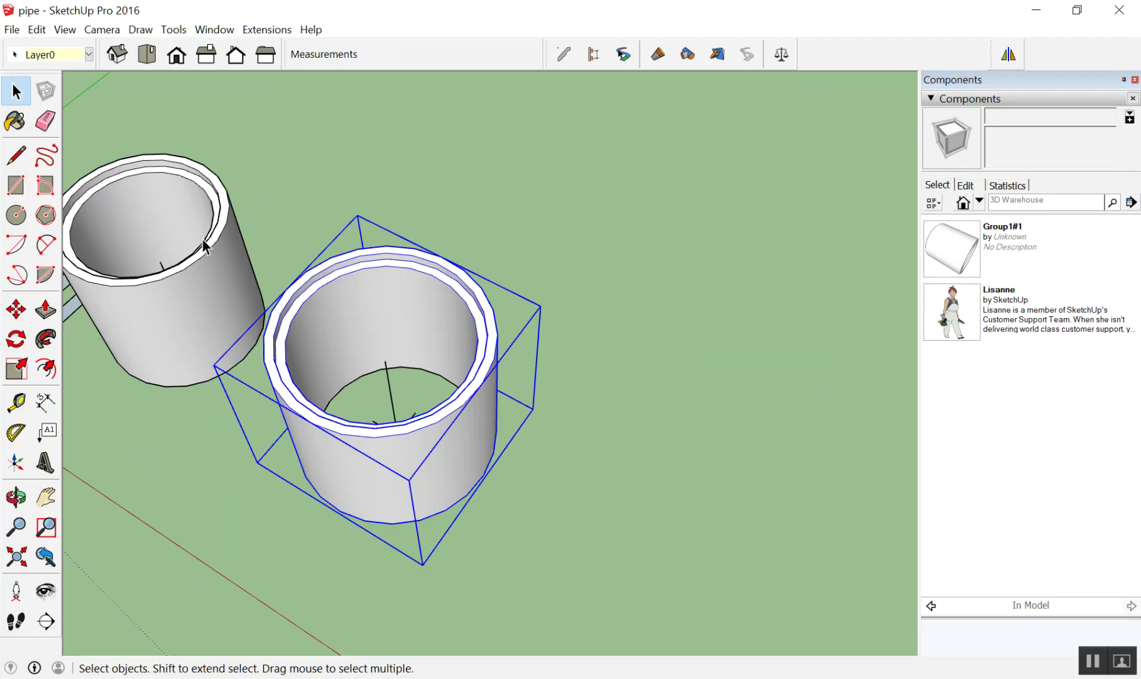
{"action": "left_click", "coordinate": [207, 245]}
{"action": "left_click", "coordinate": [636, 242]}
Place a test copy of Group1#1 in the scene, then delete it
{"action": "left_click", "coordinate": [950, 264]}
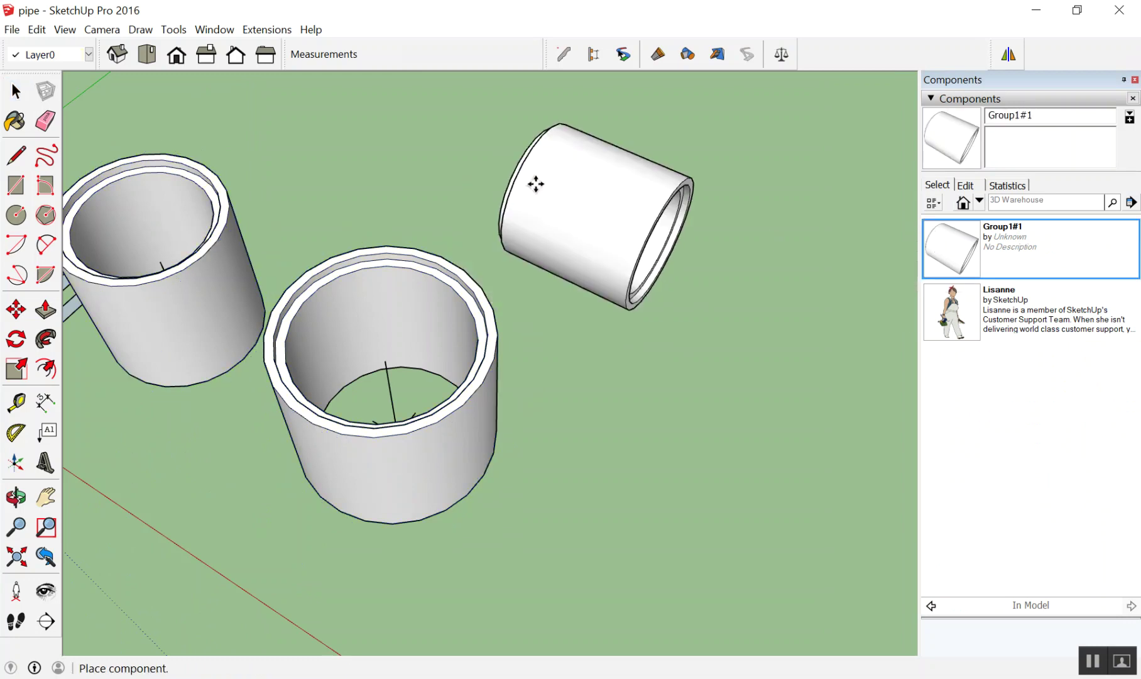
{"action": "left_click", "coordinate": [535, 183]}
{"action": "key", "text": "space"}
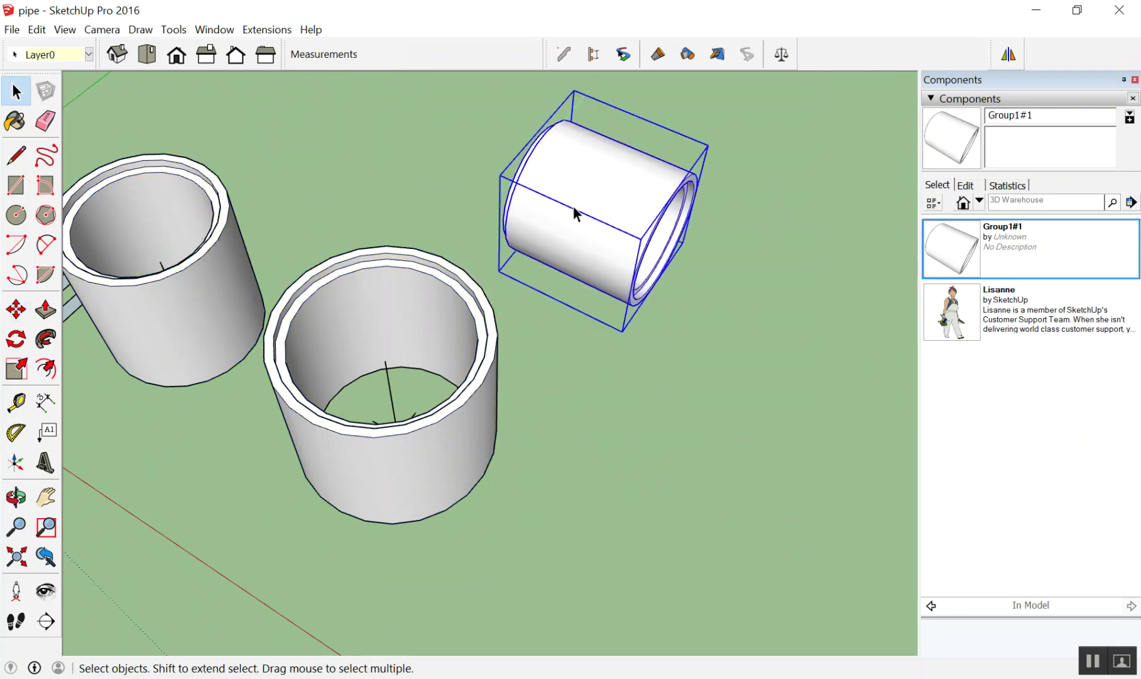
{"action": "left_click", "coordinate": [691, 205]}
{"action": "left_click", "coordinate": [621, 204]}
{"action": "key", "text": "Delete"}
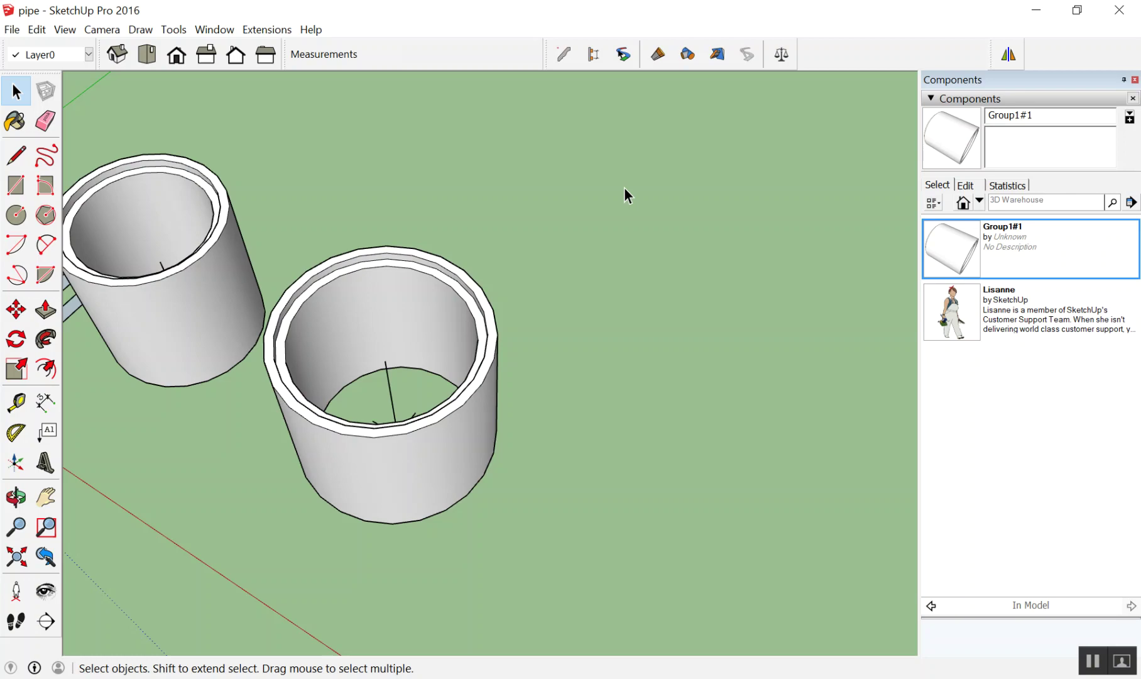
Check the two concrete pipes and select the right-hand pipe
{"action": "scroll", "coordinate": [729, 253], "scroll_direction": "down", "scroll_amount": 4}
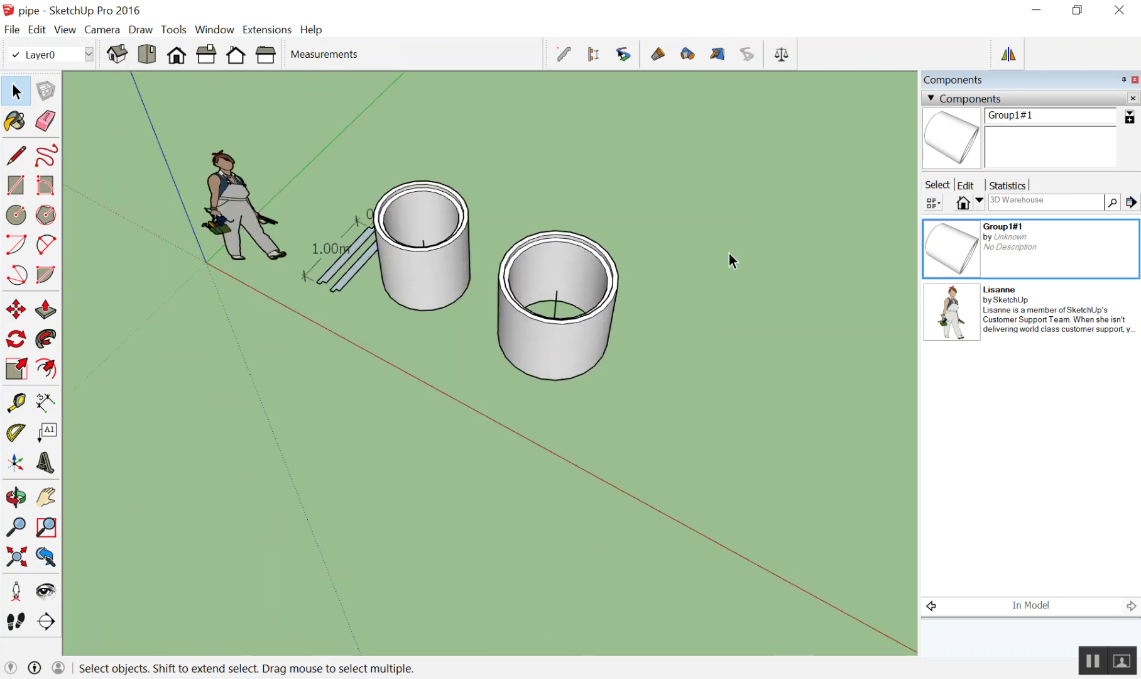
{"action": "scroll", "coordinate": [460, 234], "scroll_direction": "up", "scroll_amount": 2}
{"action": "scroll", "coordinate": [355, 214], "scroll_direction": "down", "scroll_amount": 1}
{"action": "scroll", "coordinate": [355, 213], "scroll_direction": "up", "scroll_amount": 3}
{"action": "left_click", "coordinate": [405, 218]}
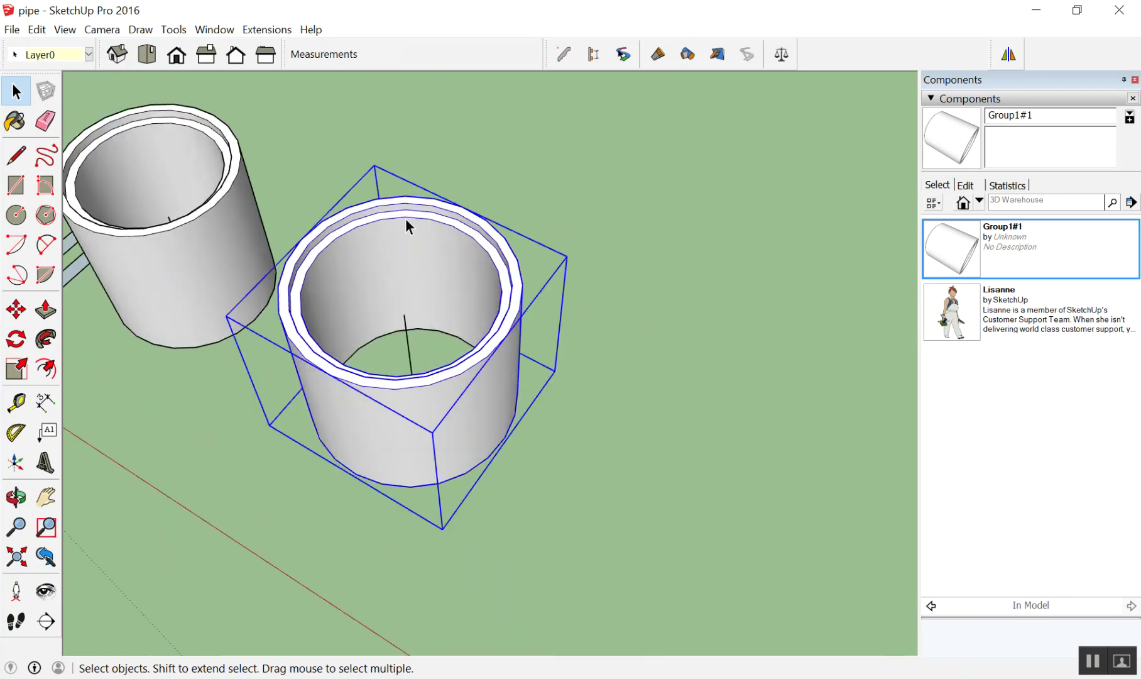
{"action": "left_click", "coordinate": [562, 189]}
{"action": "scroll", "coordinate": [561, 201], "scroll_direction": "down", "scroll_amount": 2}
{"action": "scroll", "coordinate": [338, 153], "scroll_direction": "up", "scroll_amount": 1}
{"action": "left_click", "coordinate": [342, 156]}
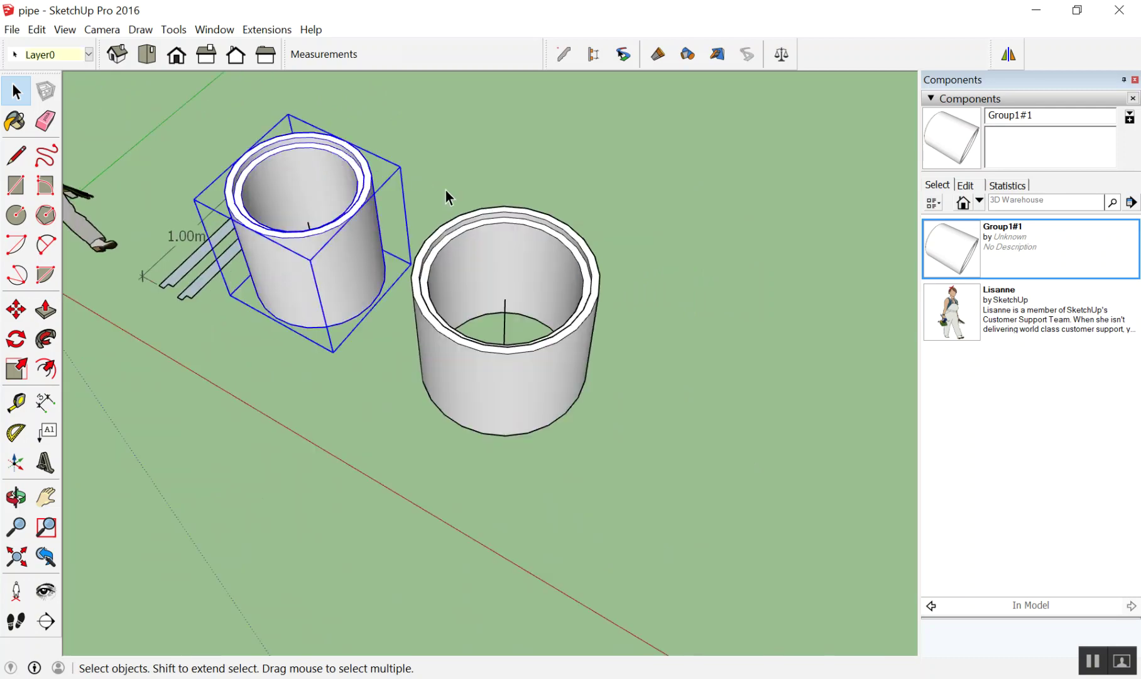
{"action": "left_click", "coordinate": [449, 196]}
{"action": "left_click", "coordinate": [504, 264]}
{"action": "scroll", "coordinate": [664, 257], "scroll_direction": "up", "scroll_amount": 2}
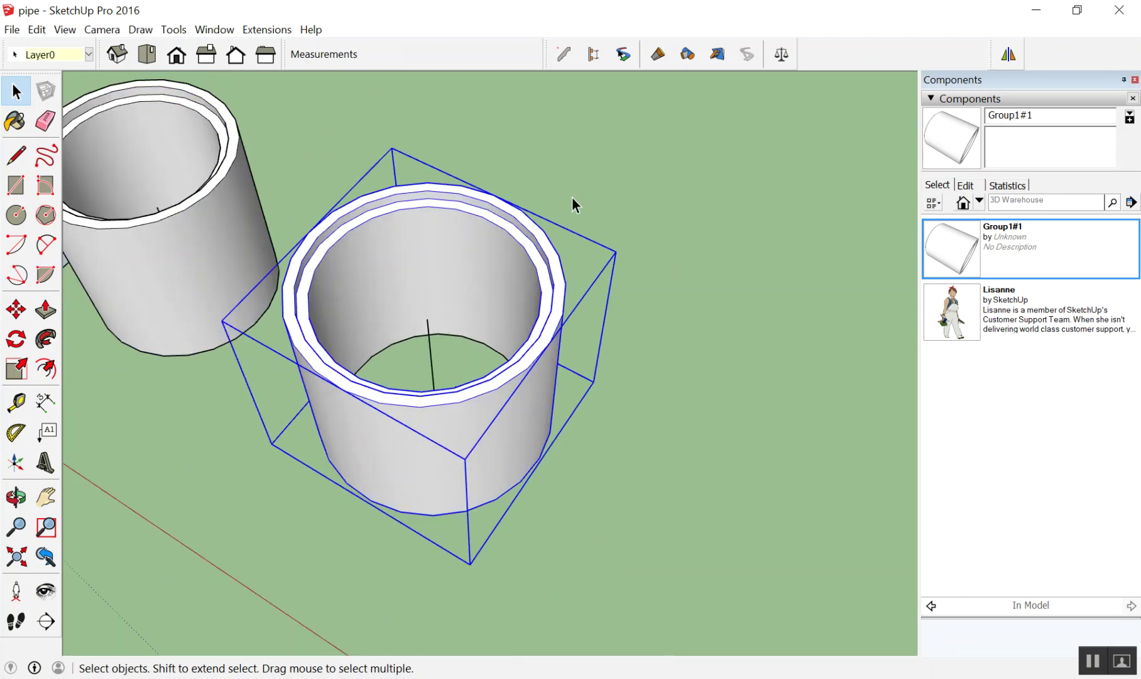
Make the right pipe group into a new component, Group2#1
{"action": "left_click", "coordinate": [447, 241]}
{"action": "right_click", "coordinate": [449, 237]}
{"action": "right_click", "coordinate": [445, 231]}
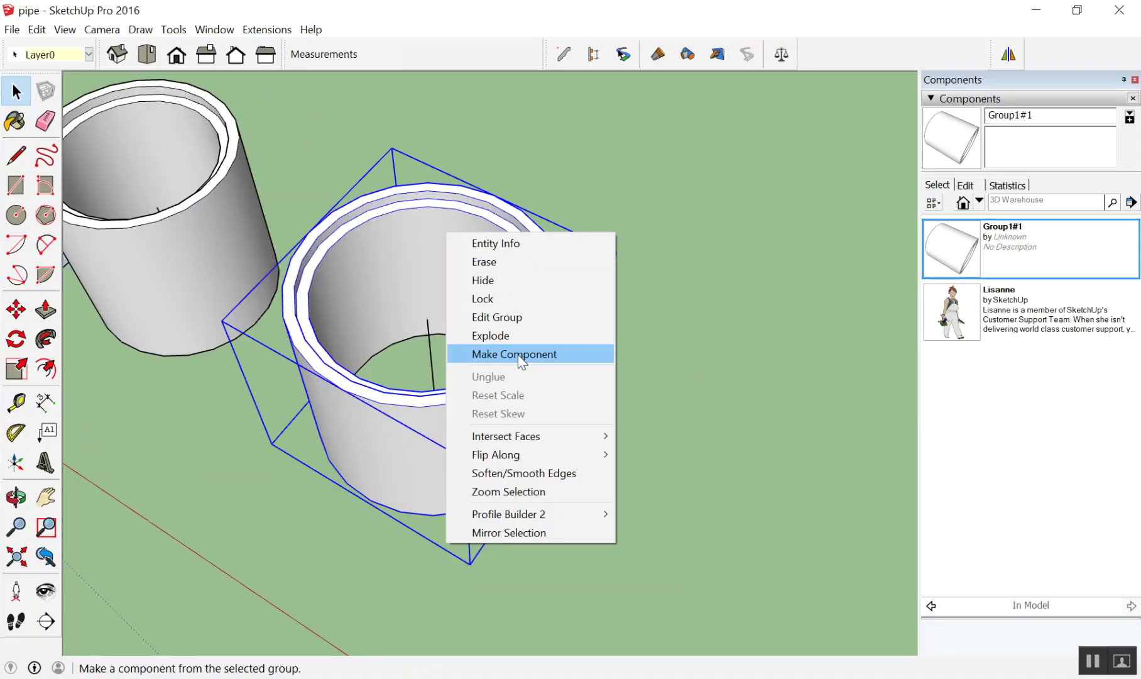
{"action": "left_click", "coordinate": [518, 355]}
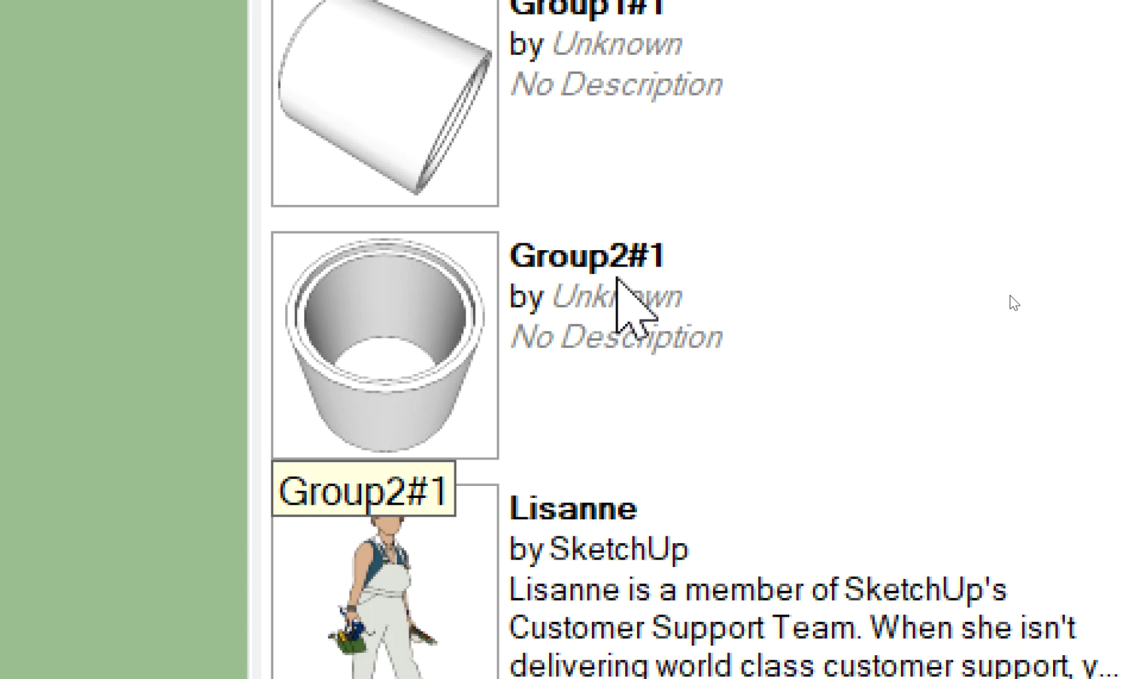
Change the Group2#1 component's name to ท่อ คสล. in the Edit tab
{"action": "left_click", "coordinate": [442, 286]}
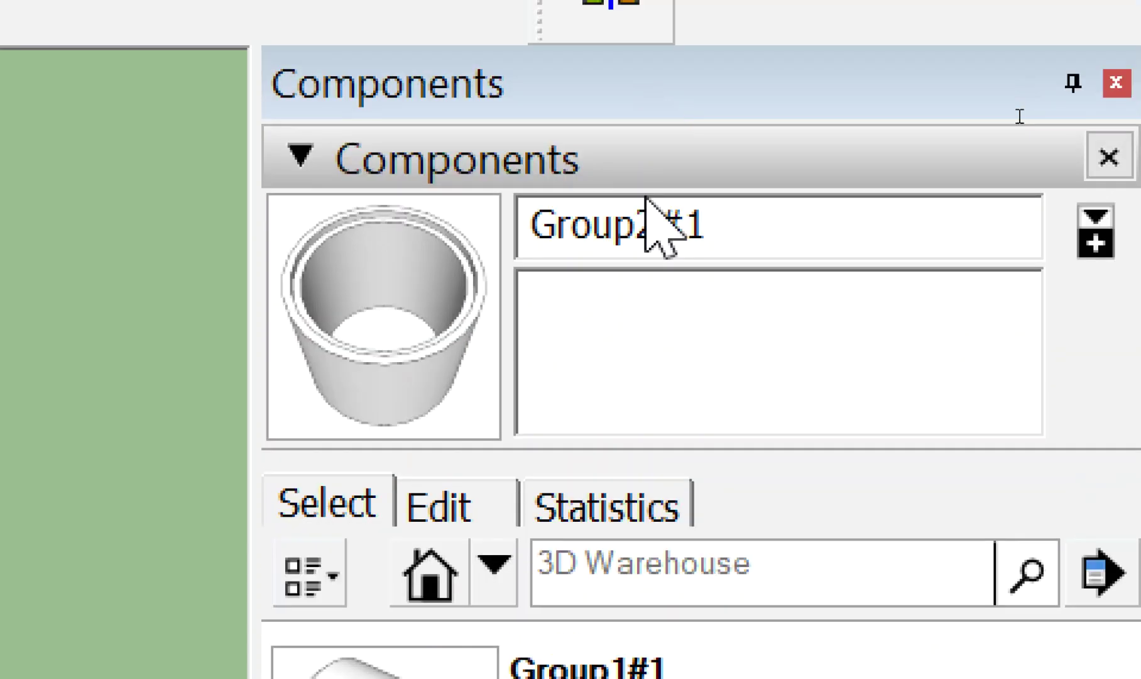
{"action": "left_click_drag", "start_coordinate": [733, 234], "coordinate": [490, 239]}
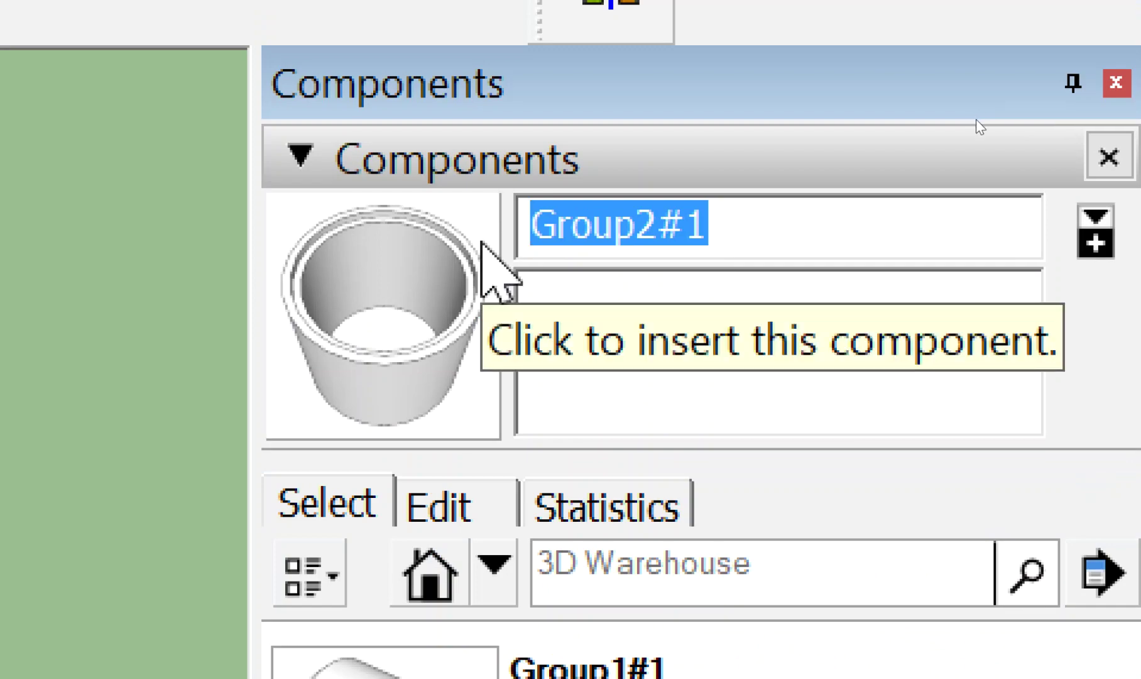
{"action": "type", "text": "ท"}
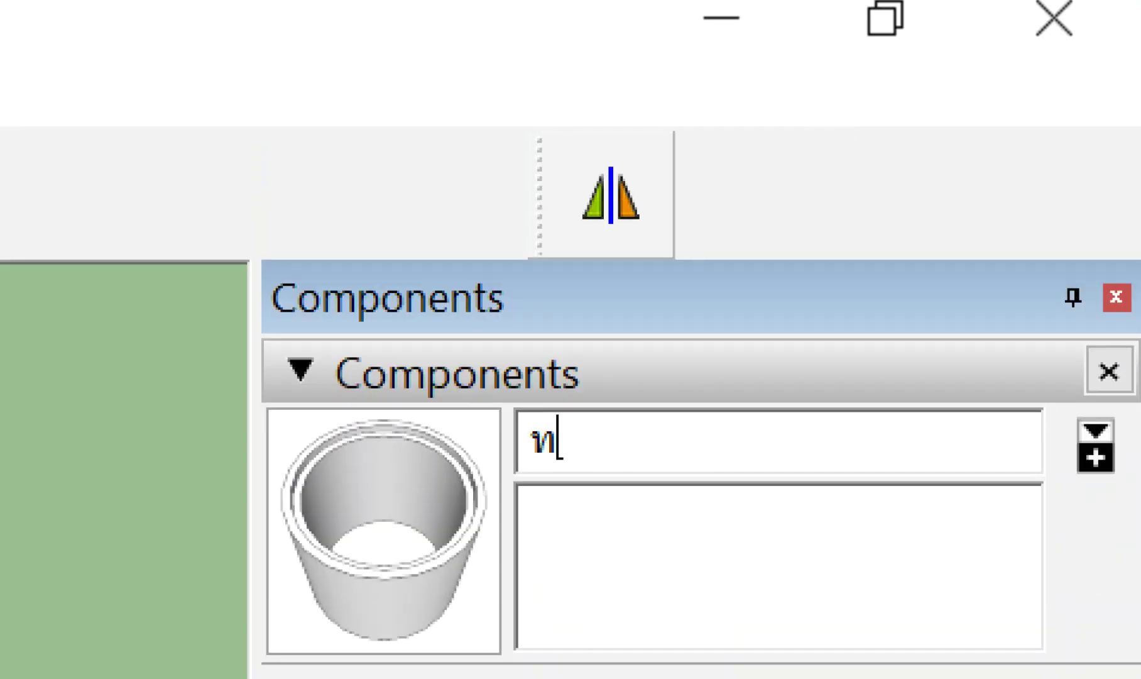
{"action": "type", "text": "่อ คสล."}
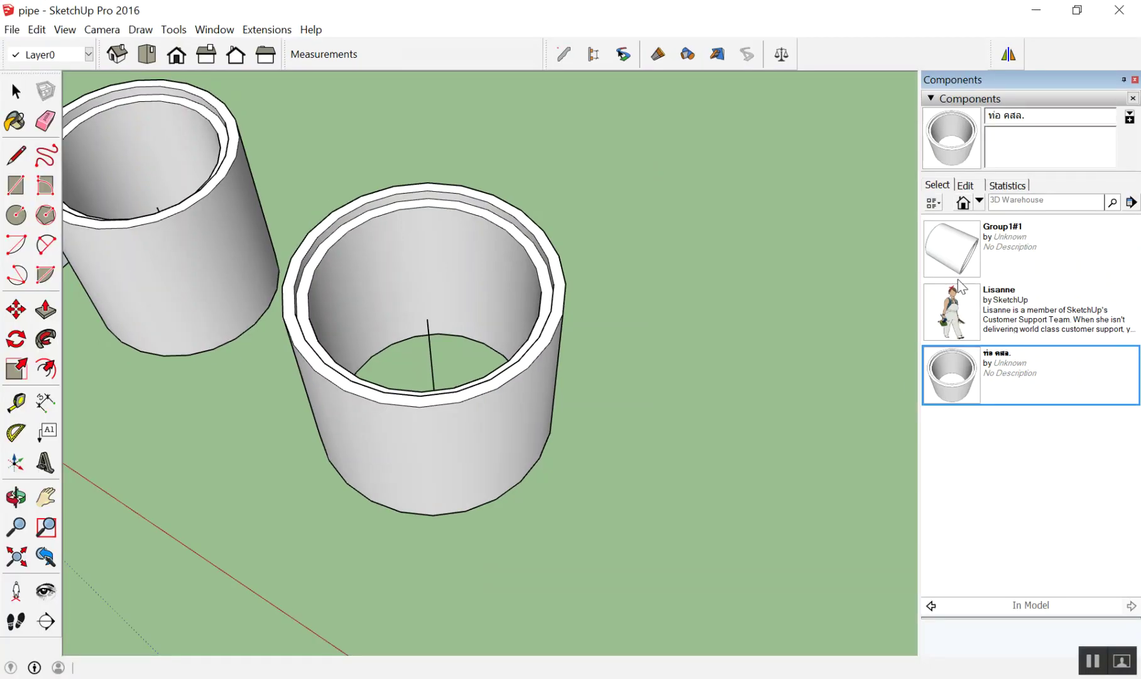
{"action": "type", "text": "m"}
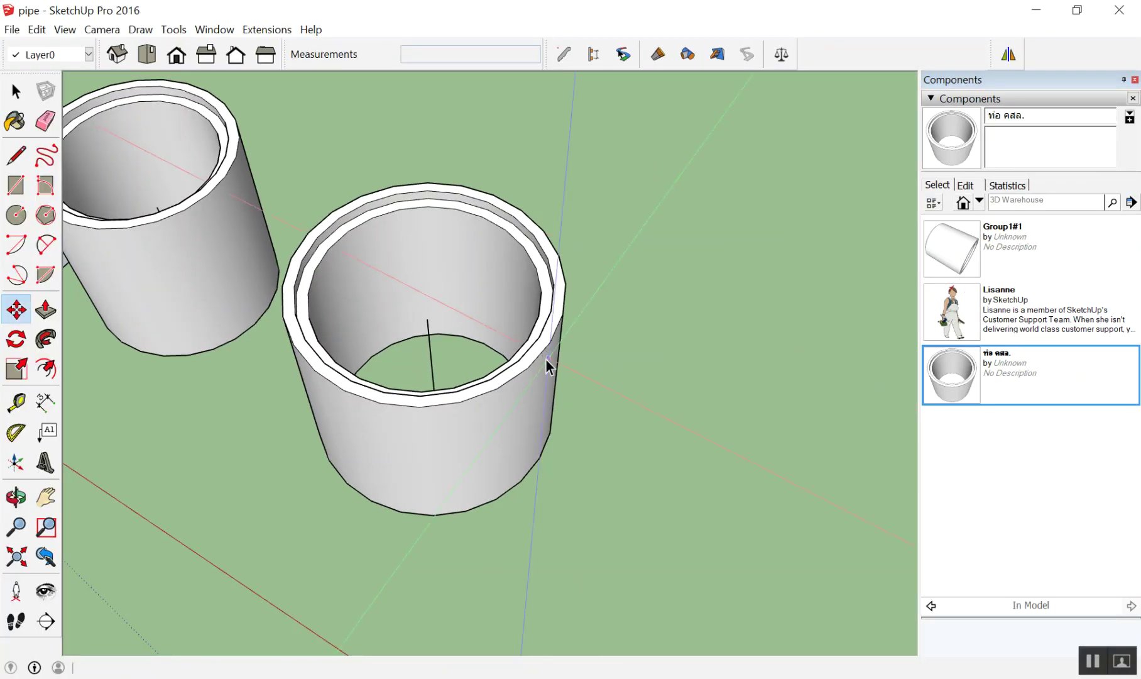
{"action": "key", "text": "space"}
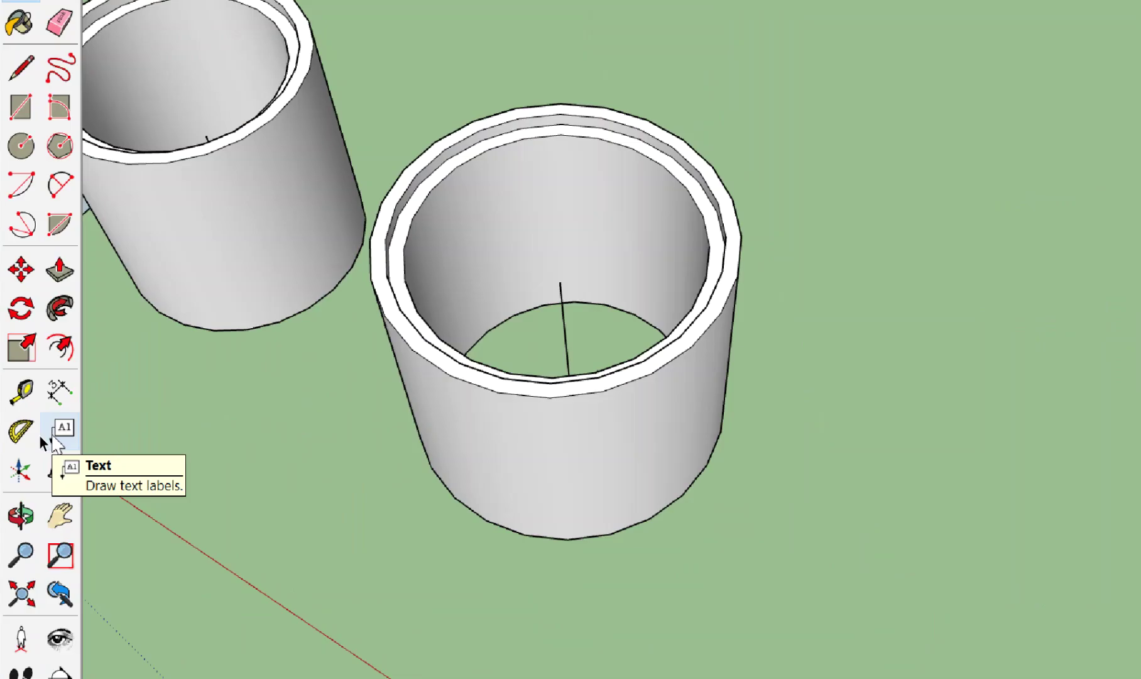
{"action": "left_click", "coordinate": [107, 440]}
{"action": "left_click", "coordinate": [572, 160]}
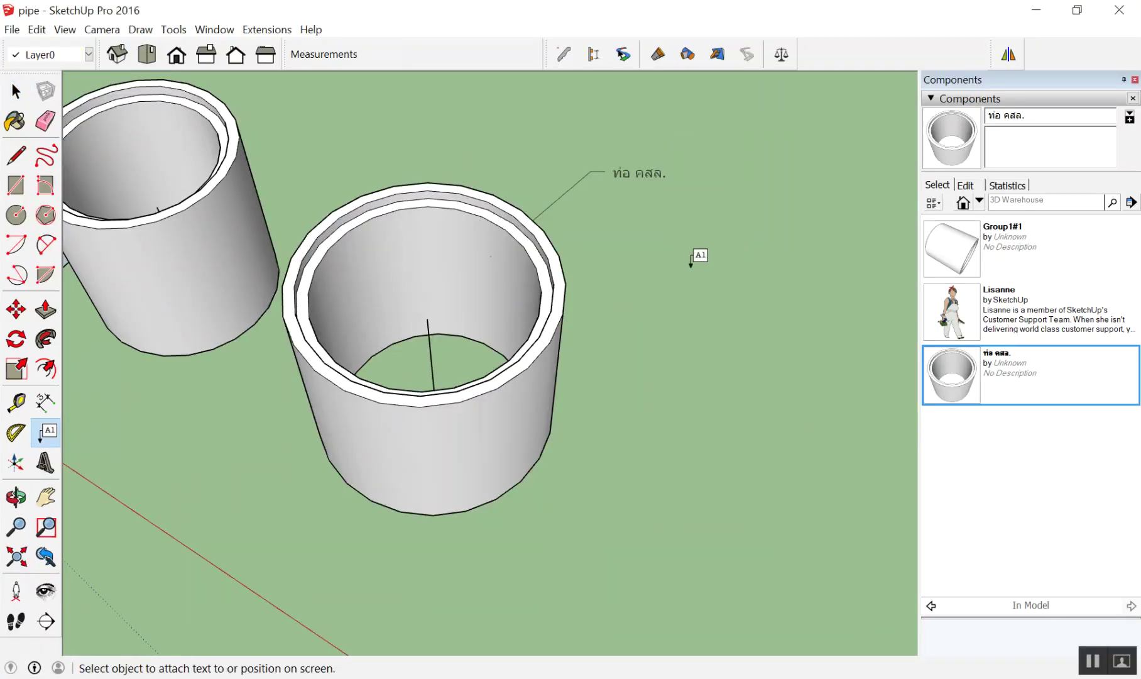
{"action": "key", "text": "space"}
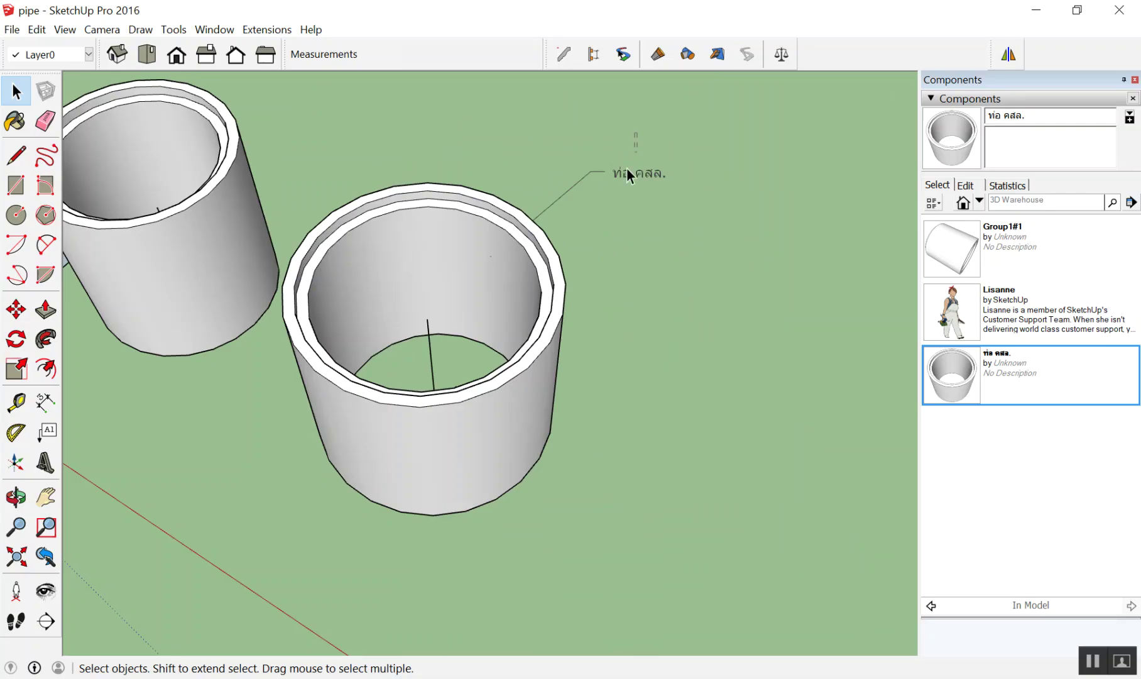
{"action": "left_click", "coordinate": [627, 167]}
{"action": "key", "text": "Delete"}
{"action": "scroll", "coordinate": [594, 207], "scroll_direction": "down", "scroll_amount": 3}
{"action": "left_click", "coordinate": [950, 374]}
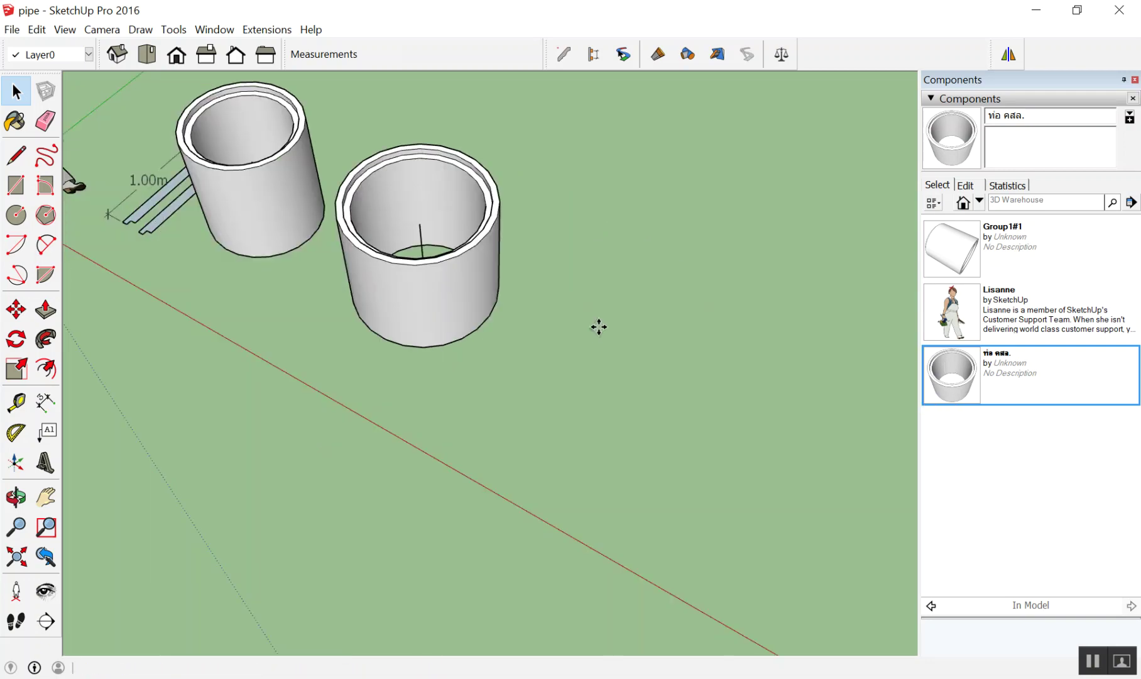
Window-select and delete the three stray pipes off to the right
{"action": "key", "text": "m"}
{"action": "left_click", "coordinate": [937, 389]}
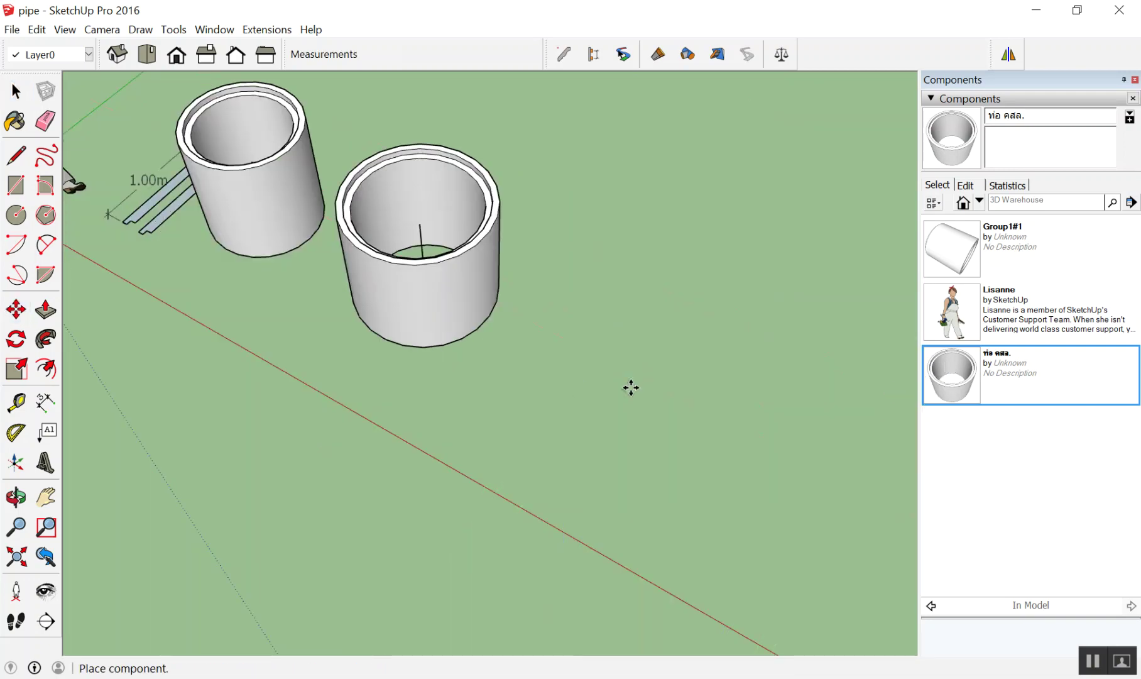
{"action": "scroll", "coordinate": [631, 387], "scroll_direction": "down", "scroll_amount": 2}
{"action": "scroll", "coordinate": [566, 341], "scroll_direction": "down", "scroll_amount": 3}
{"action": "scroll", "coordinate": [530, 331], "scroll_direction": "down", "scroll_amount": 3}
{"action": "key", "text": "space"}
{"action": "left_click_drag", "start_coordinate": [748, 300], "coordinate": [618, 398]}
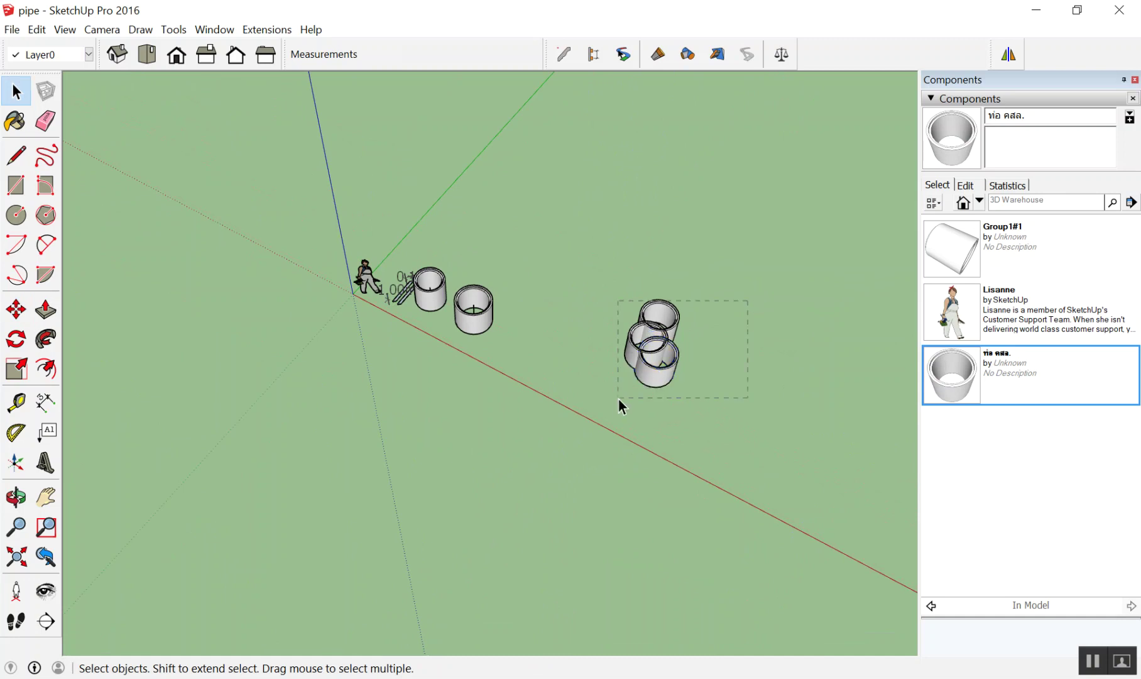
{"action": "key", "text": "Delete"}
Place a new ท่อ คสล. pipe and a horizontal Group1#1 piece beside it
{"action": "scroll", "coordinate": [474, 302], "scroll_direction": "up", "scroll_amount": 3}
{"action": "left_click", "coordinate": [950, 377]}
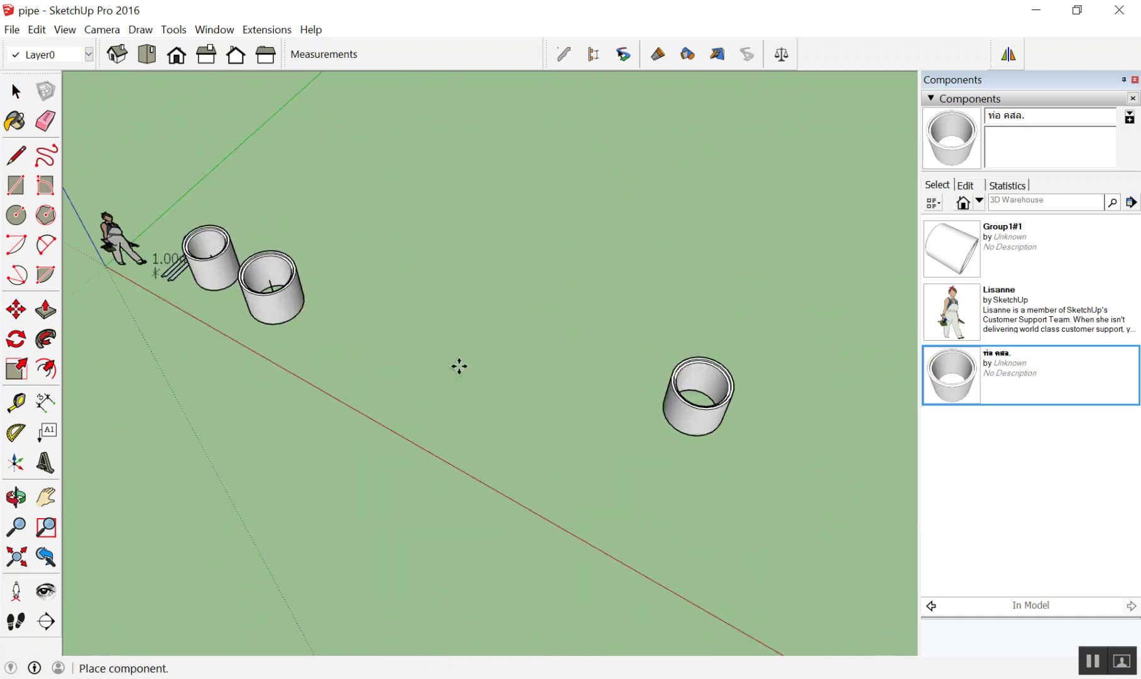
{"action": "left_click", "coordinate": [214, 338]}
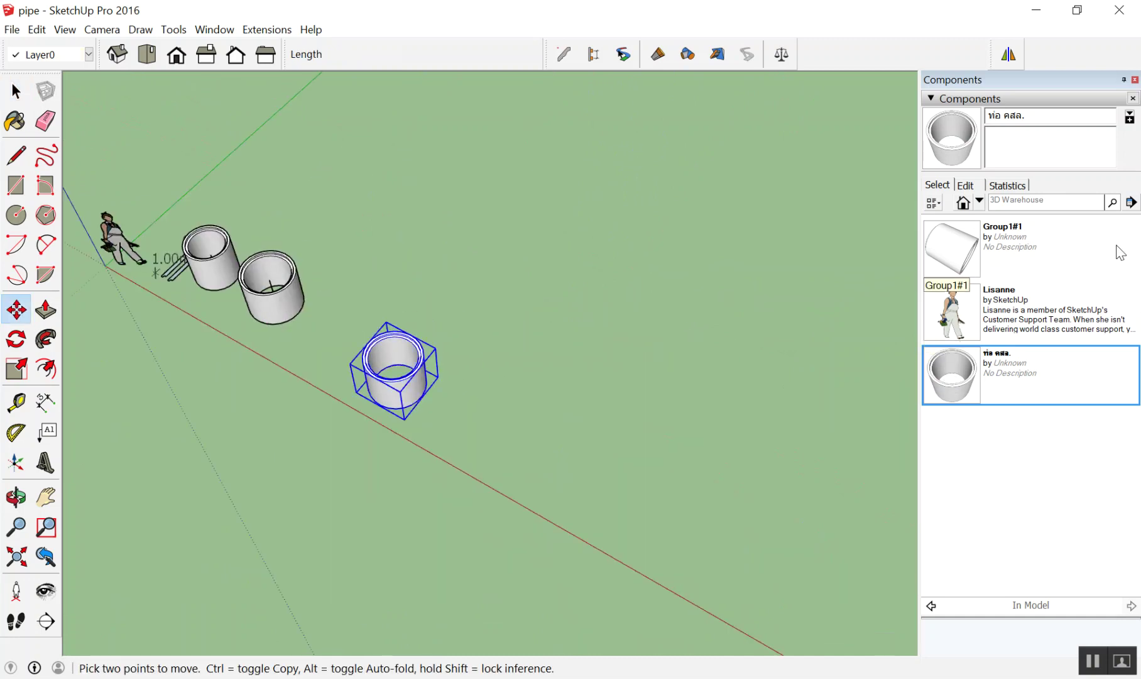
{"action": "left_click", "coordinate": [941, 254]}
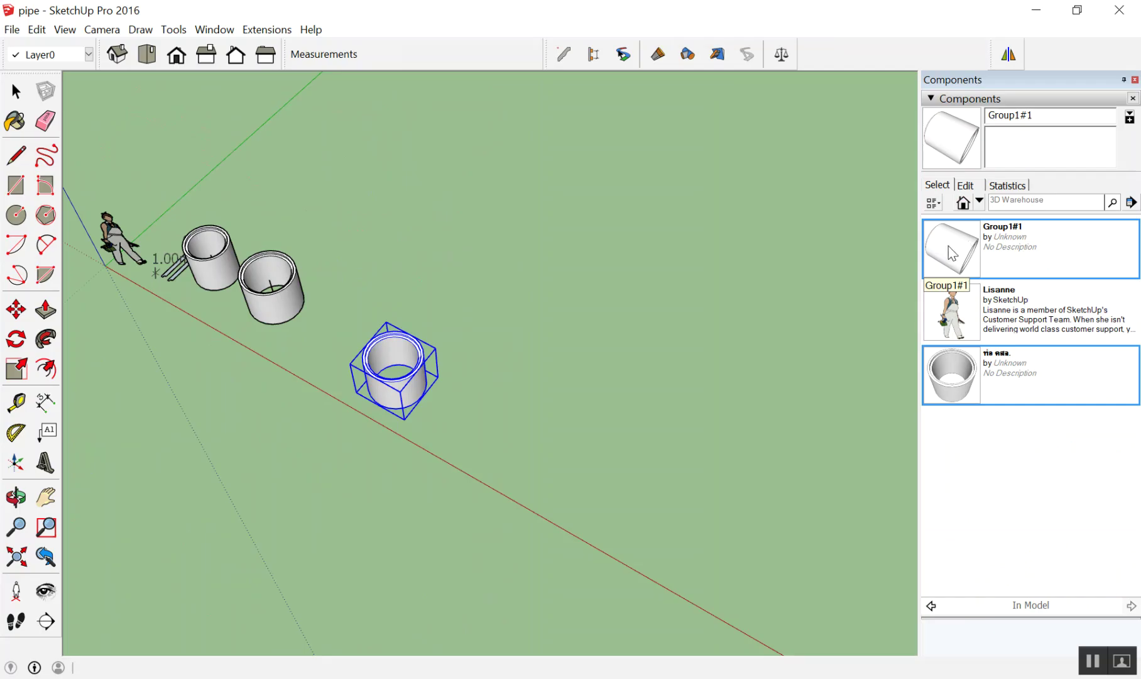
{"action": "left_click", "coordinate": [480, 330]}
{"action": "mouse_move", "coordinate": [481, 329]}
{"action": "middle_mouse_down"}
{"action": "mouse_move", "coordinate": [919, 151]}
{"action": "mouse_move", "coordinate": [943, 248]}
{"action": "middle_mouse_up"}
{"action": "scroll", "coordinate": [530, 306], "scroll_direction": "up", "scroll_amount": 2}
{"action": "scroll", "coordinate": [530, 306], "scroll_direction": "up", "scroll_amount": 2}
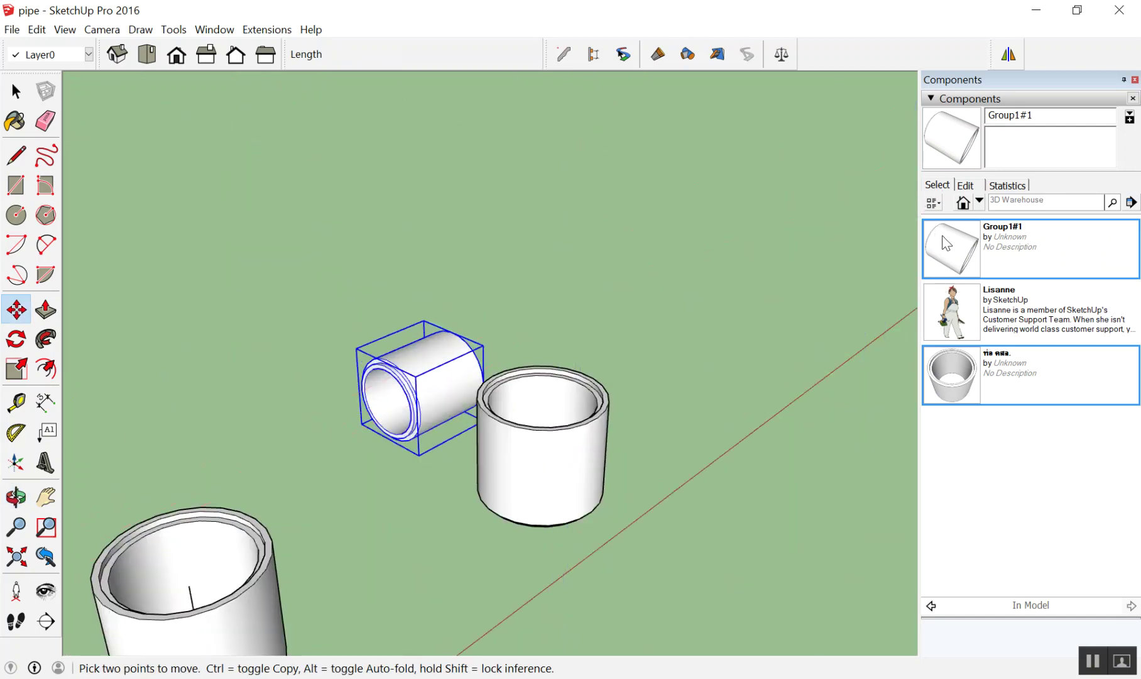
{"action": "left_click", "coordinate": [946, 243]}
{"action": "scroll", "coordinate": [565, 288], "scroll_direction": "up", "scroll_amount": 2}
{"action": "middle_click_drag", "start_coordinate": [566, 288], "coordinate": [866, 169]}
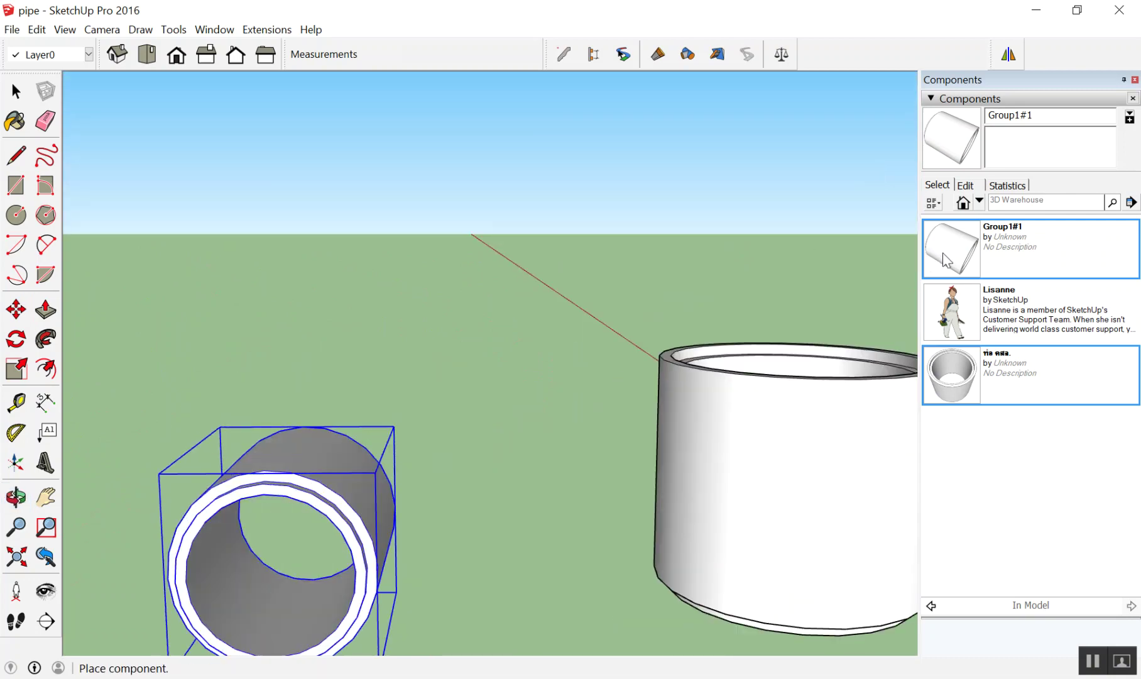
{"action": "scroll", "coordinate": [413, 444], "scroll_direction": "down", "scroll_amount": 1}
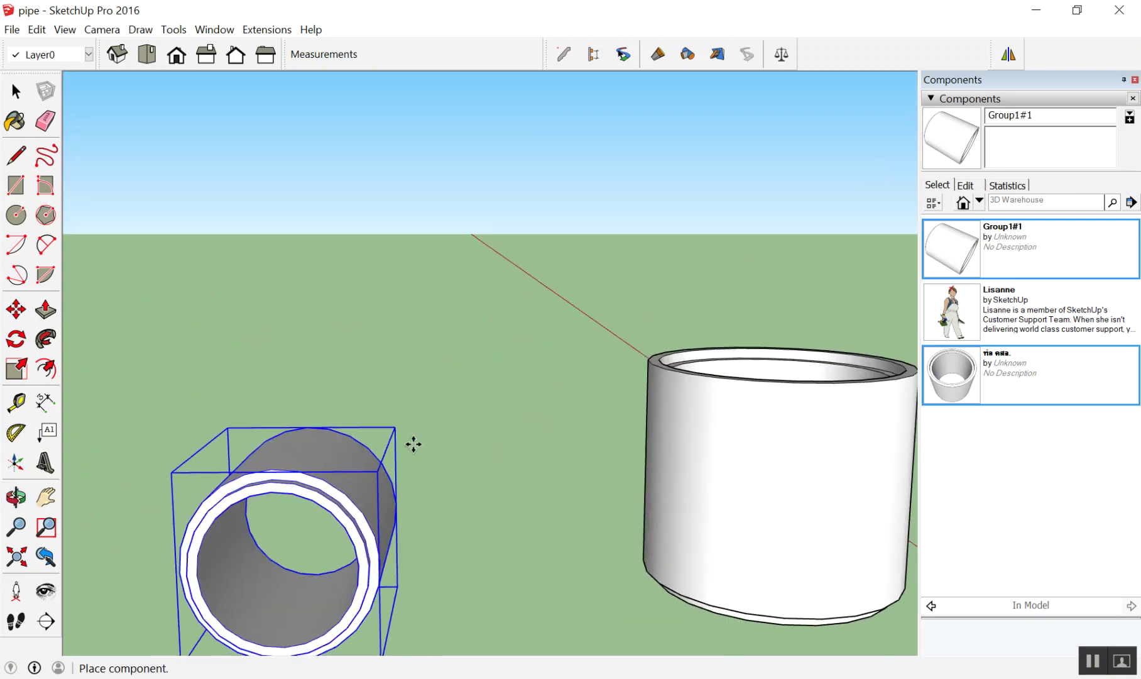
{"action": "left_click", "coordinate": [414, 445]}
Select and delete the two newly placed pipes
{"action": "mouse_move", "coordinate": [414, 444]}
{"action": "middle_mouse_down"}
{"action": "mouse_move", "coordinate": [203, 564]}
{"action": "mouse_move", "coordinate": [258, 505]}
{"action": "middle_mouse_up"}
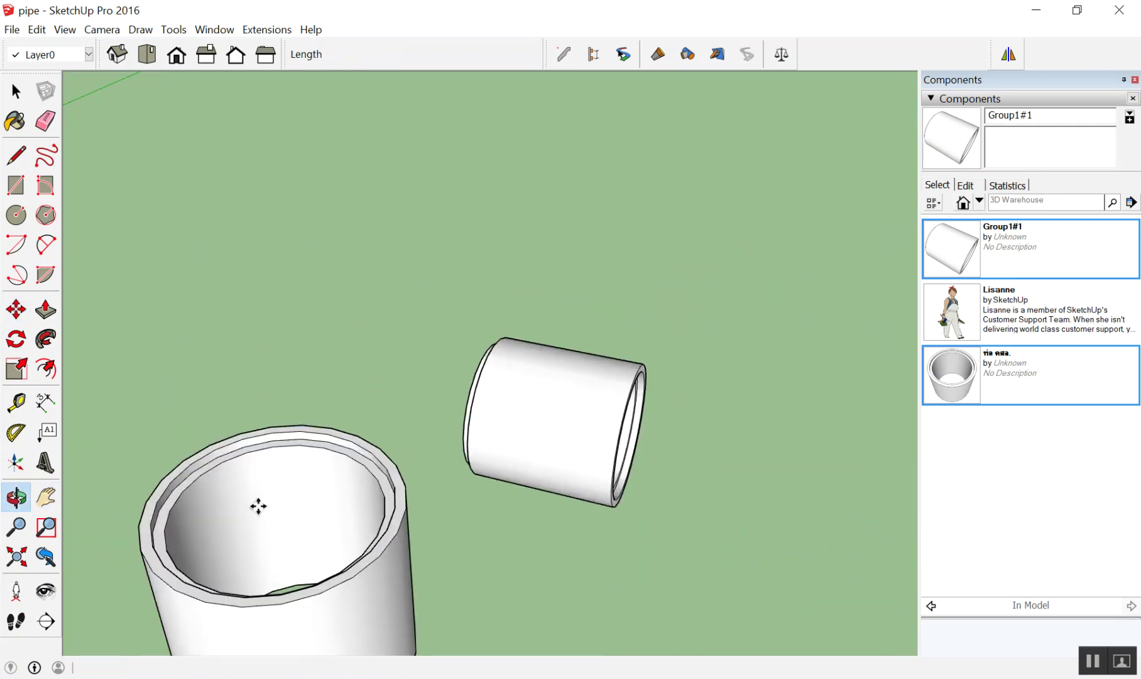
{"action": "scroll", "coordinate": [621, 496], "scroll_direction": "down", "scroll_amount": 3}
{"action": "key", "text": "space"}
{"action": "left_click_drag", "start_coordinate": [339, 672], "coordinate": [379, 603]}
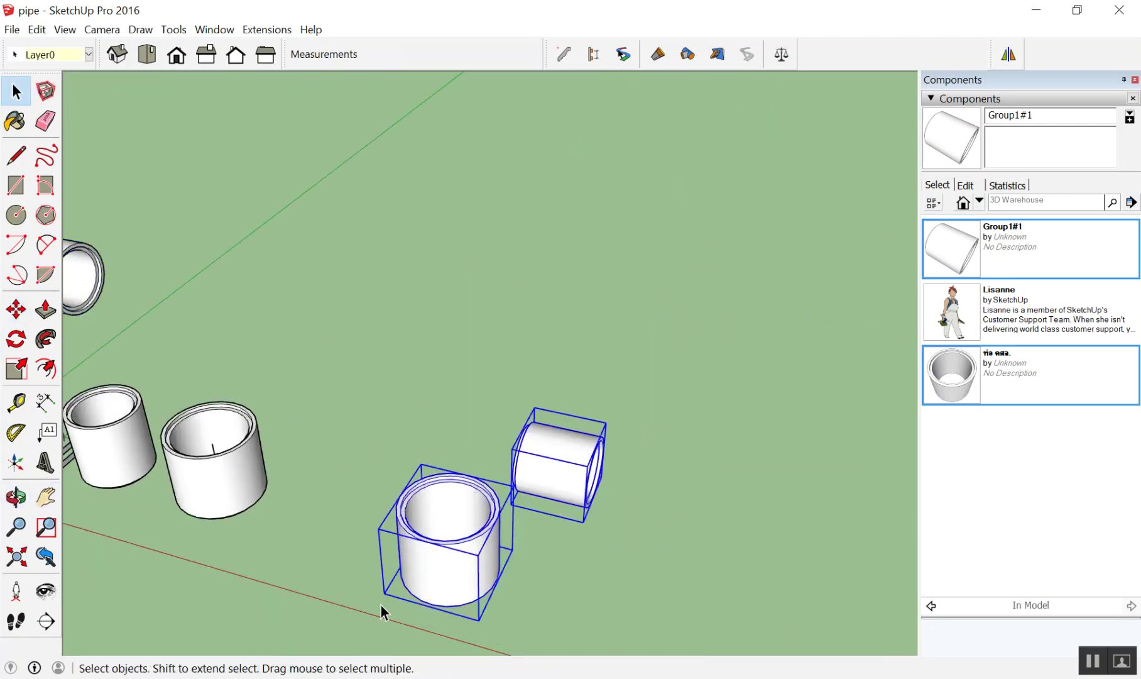
{"action": "key", "text": "Delete"}
Orbit around the two remaining upright pipes to inspect them from side and below
{"action": "mouse_move", "coordinate": [175, 519]}
{"action": "middle_mouse_down"}
{"action": "mouse_move", "coordinate": [112, 496]}
{"action": "mouse_move", "coordinate": [271, 486]}
{"action": "mouse_move", "coordinate": [292, 498]}
{"action": "middle_mouse_up"}
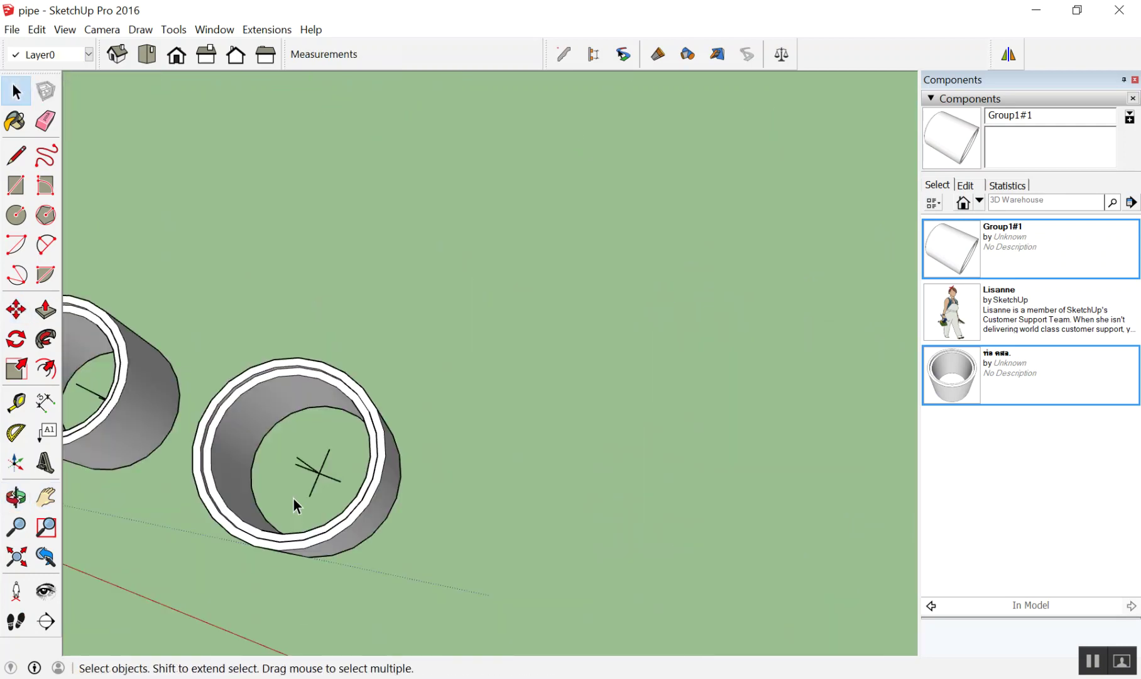
{"action": "scroll", "coordinate": [347, 441], "scroll_direction": "up", "scroll_amount": 3}
{"action": "scroll", "coordinate": [347, 544], "scroll_direction": "up", "scroll_amount": 3}
{"action": "scroll", "coordinate": [288, 471], "scroll_direction": "up", "scroll_amount": 2}
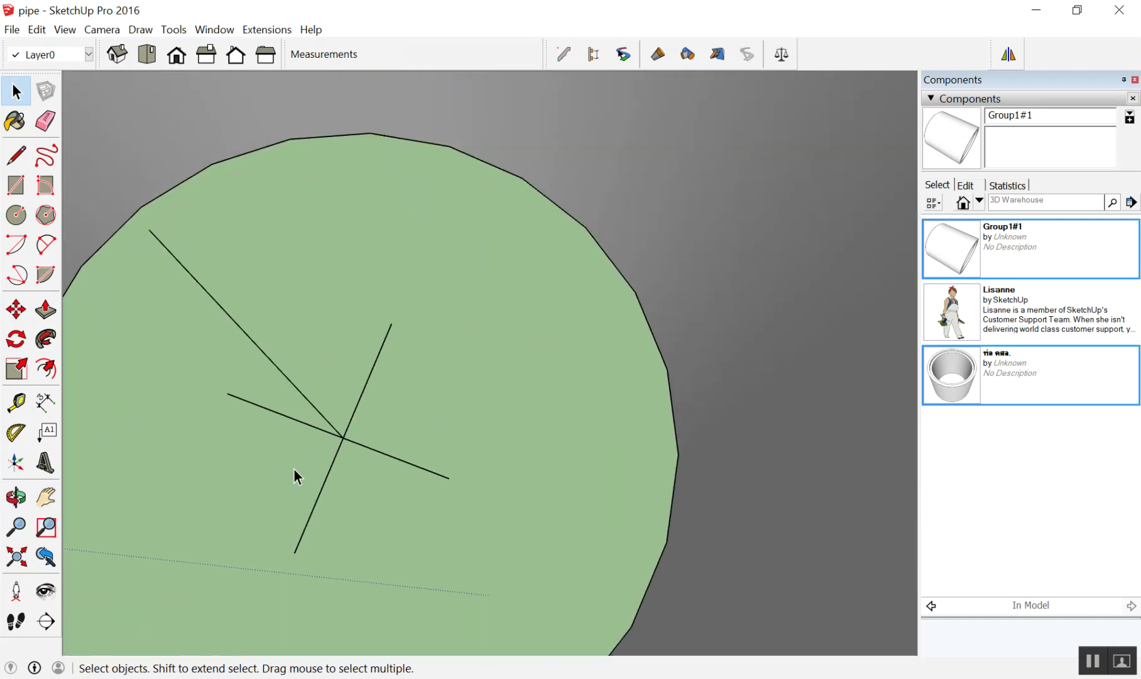
{"action": "scroll", "coordinate": [293, 469], "scroll_direction": "down", "scroll_amount": 3}
{"action": "scroll", "coordinate": [290, 479], "scroll_direction": "down", "scroll_amount": 3}
{"action": "scroll", "coordinate": [289, 480], "scroll_direction": "down", "scroll_amount": 2}
{"action": "mouse_move", "coordinate": [293, 570]}
{"action": "middle_mouse_down"}
{"action": "mouse_move", "coordinate": [254, 254]}
{"action": "mouse_move", "coordinate": [264, 241]}
{"action": "middle_mouse_up"}
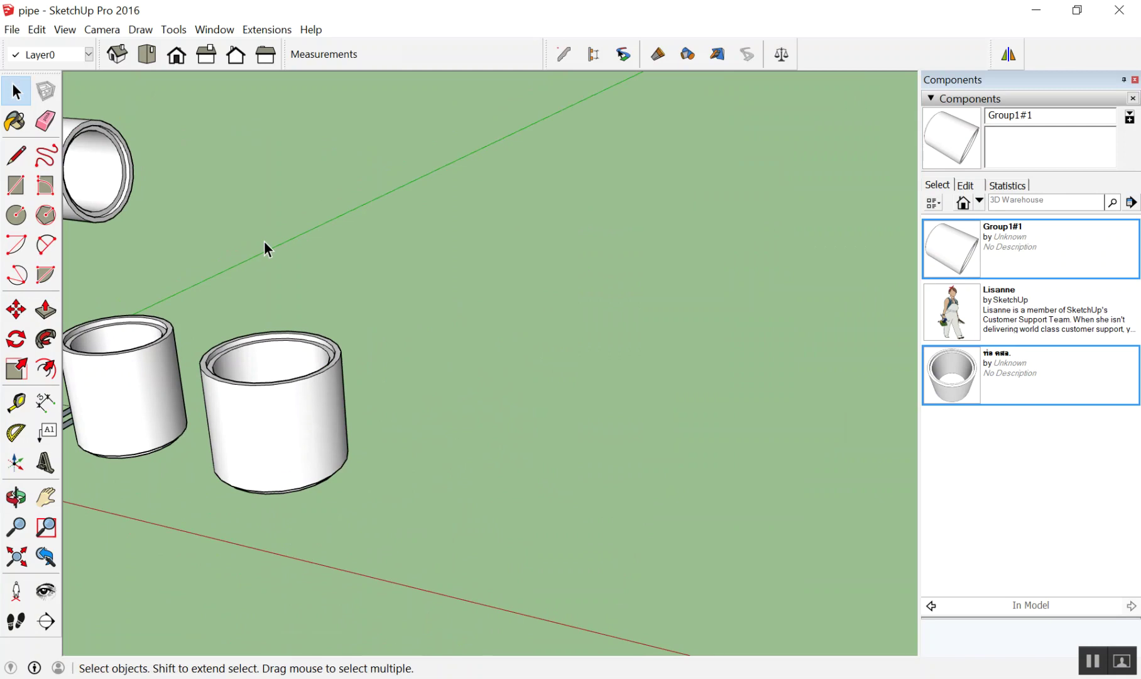
{"action": "scroll", "coordinate": [557, 366], "scroll_direction": "down", "scroll_amount": 5}
{"action": "mouse_move", "coordinate": [556, 366]}
{"action": "middle_mouse_down"}
{"action": "mouse_move", "coordinate": [326, 64]}
{"action": "mouse_move", "coordinate": [235, 383]}
{"action": "mouse_move", "coordinate": [810, 377]}
{"action": "middle_mouse_up"}
{"action": "scroll", "coordinate": [235, 384], "scroll_direction": "down", "scroll_amount": 5}
{"action": "scroll", "coordinate": [671, 348], "scroll_direction": "up", "scroll_amount": 3}
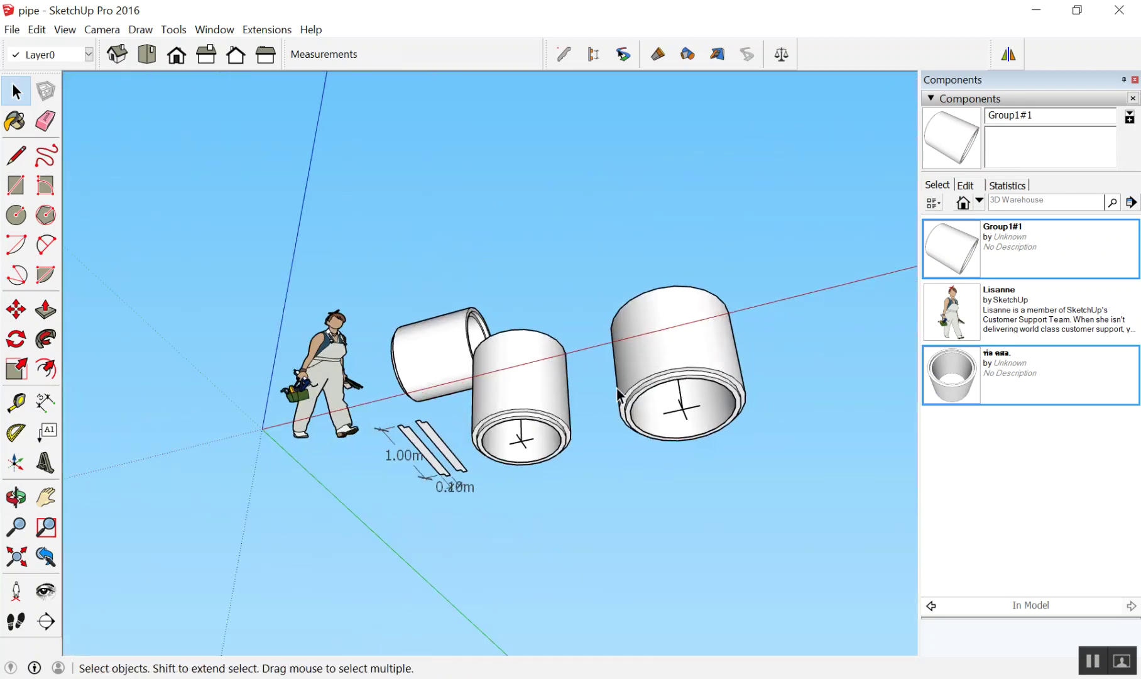
{"action": "middle_click_drag", "start_coordinate": [671, 347], "coordinate": [673, 299]}
Delete the floating horizontal pipe piece and bring up the right pipe's context menu
{"action": "right_click", "coordinate": [671, 297]}
{"action": "key", "text": "Escape"}
{"action": "scroll", "coordinate": [655, 225], "scroll_direction": "down", "scroll_amount": 3}
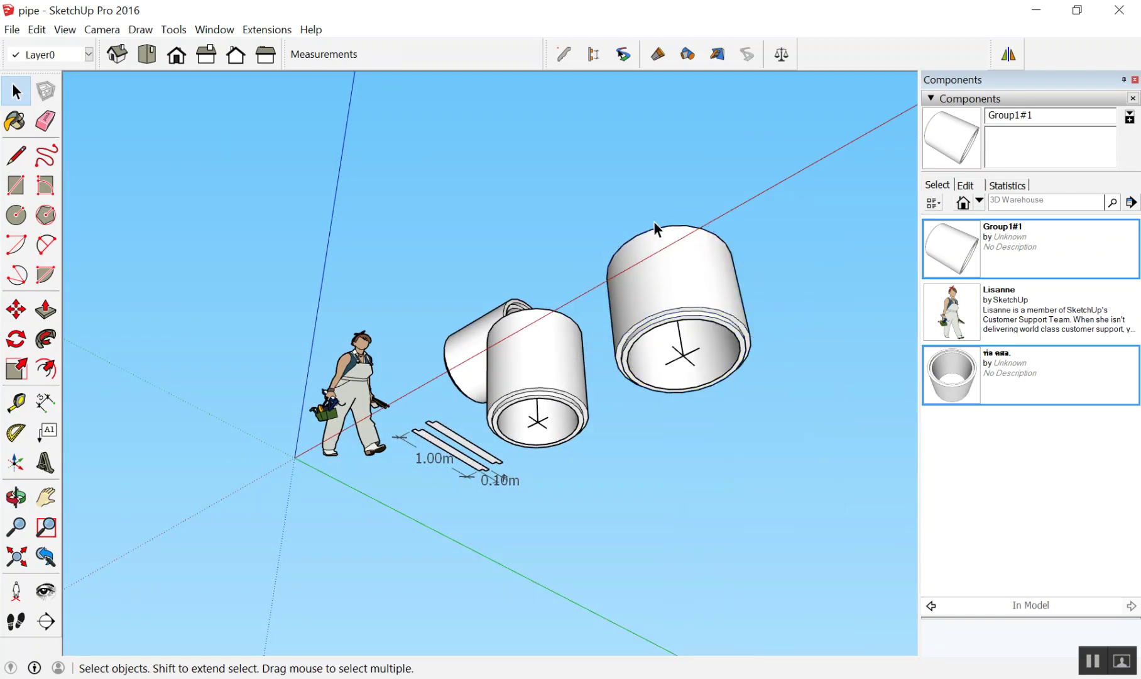
{"action": "middle_click_drag", "start_coordinate": [654, 225], "coordinate": [483, 247]}
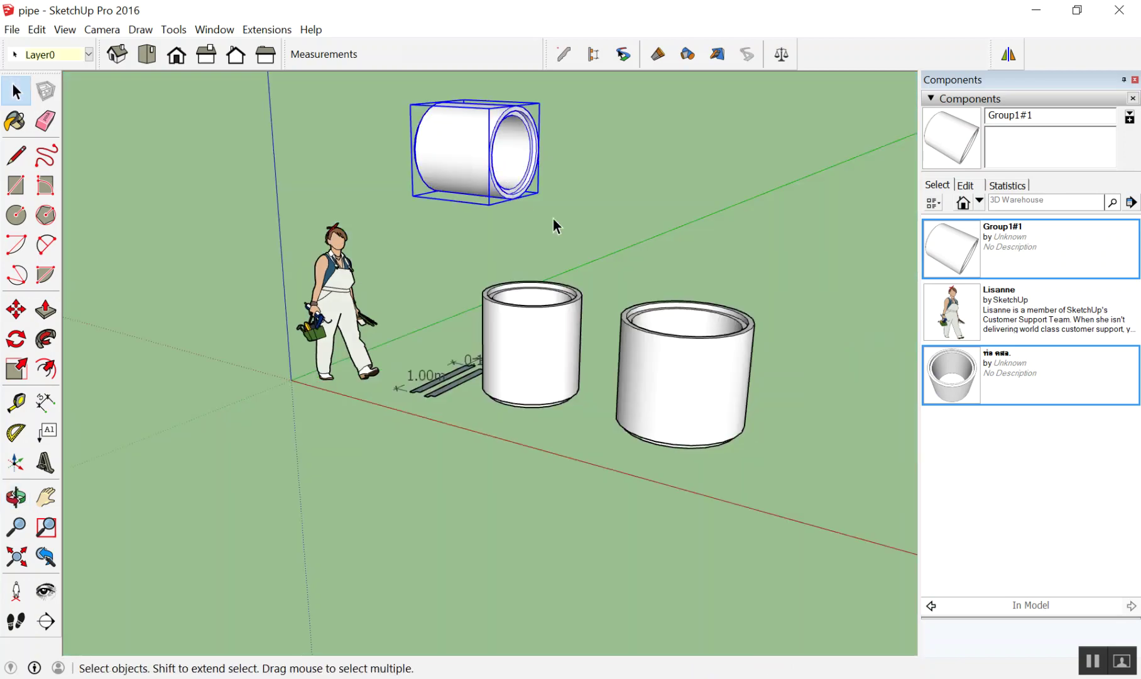
{"action": "key", "text": "Delete"}
{"action": "scroll", "coordinate": [734, 396], "scroll_direction": "down", "scroll_amount": 2}
{"action": "scroll", "coordinate": [769, 428], "scroll_direction": "up", "scroll_amount": 2}
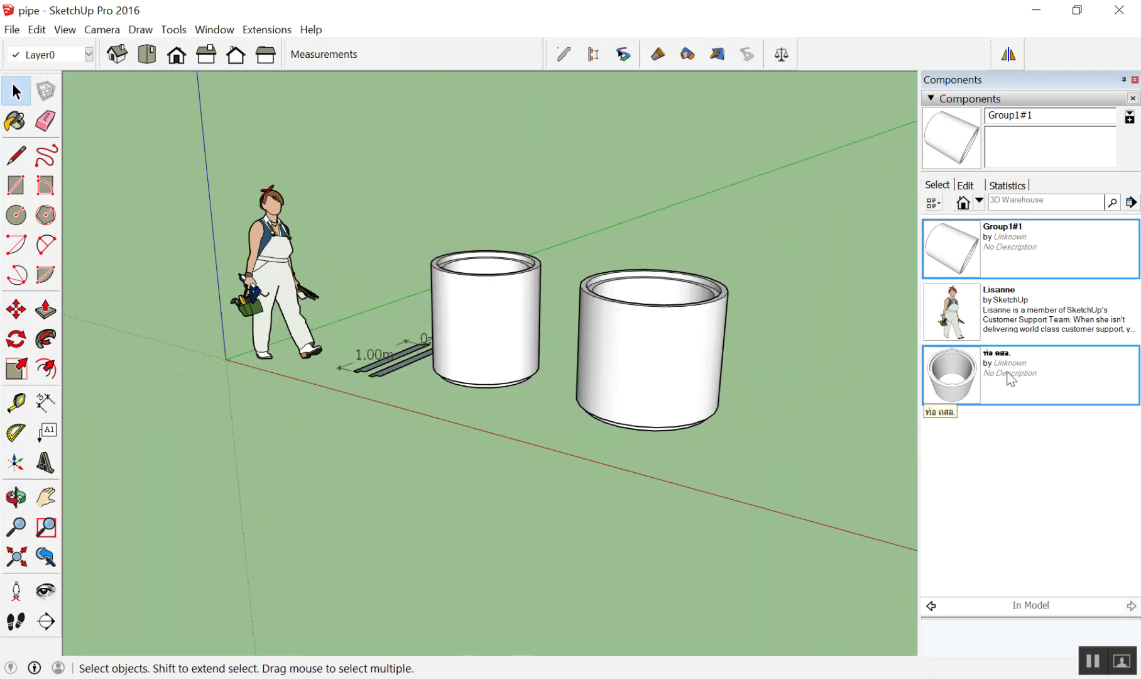
{"action": "right_click", "coordinate": [646, 332]}
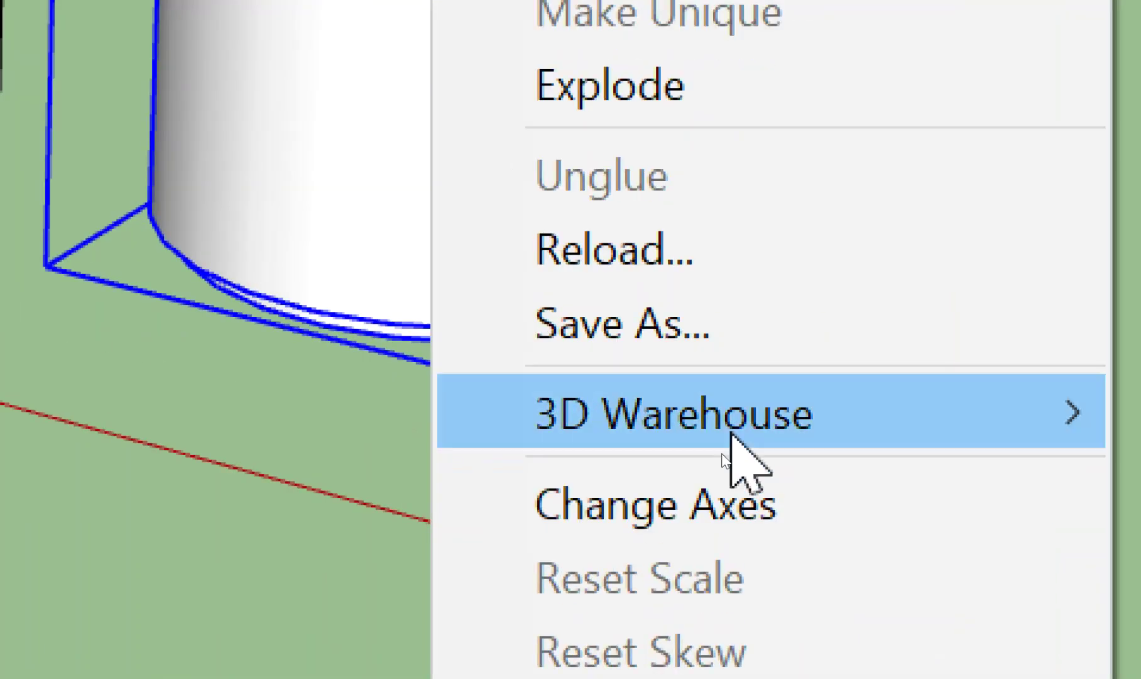
Start changing the right pipe's axes and orbit to see into the pipe ends
{"action": "left_click", "coordinate": [723, 468]}
{"action": "mouse_move", "coordinate": [595, 516]}
{"action": "middle_mouse_down"}
{"action": "mouse_move", "coordinate": [573, 611]}
{"action": "mouse_move", "coordinate": [280, 502]}
{"action": "mouse_move", "coordinate": [647, 35]}
{"action": "mouse_move", "coordinate": [283, 503]}
{"action": "middle_mouse_up"}
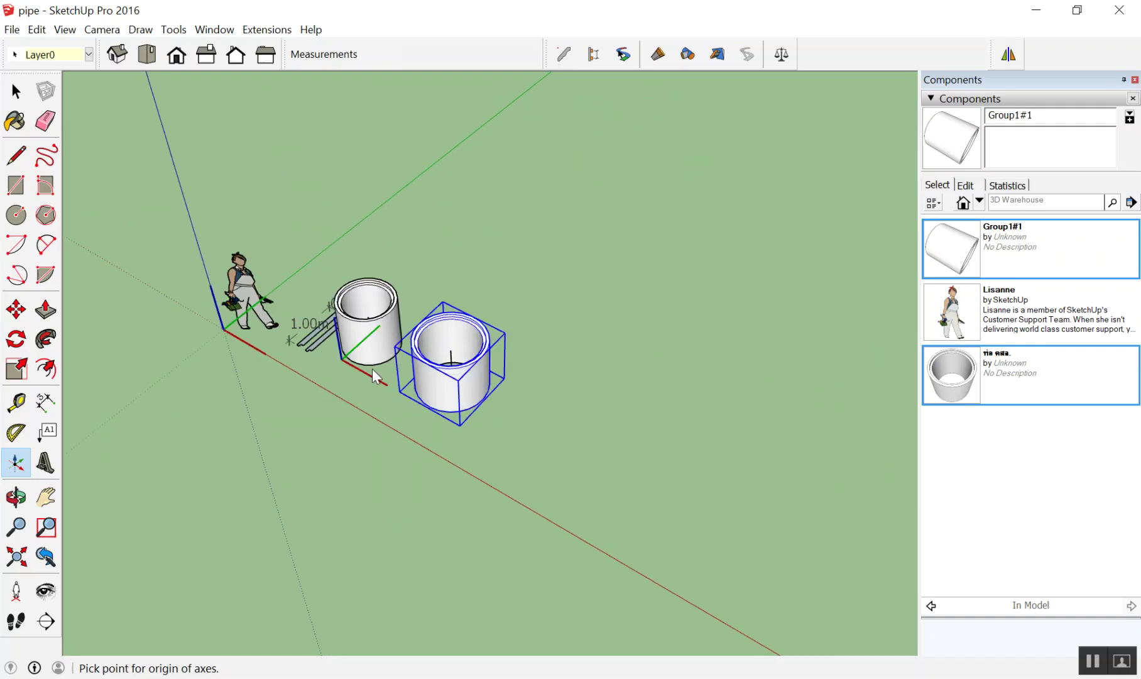
{"action": "mouse_move", "coordinate": [372, 368]}
{"action": "middle_mouse_down"}
{"action": "mouse_move", "coordinate": [425, 473]}
{"action": "mouse_move", "coordinate": [301, 532]}
{"action": "mouse_move", "coordinate": [444, 653]}
{"action": "middle_mouse_up"}
{"action": "scroll", "coordinate": [459, 461], "scroll_direction": "up", "scroll_amount": 3}
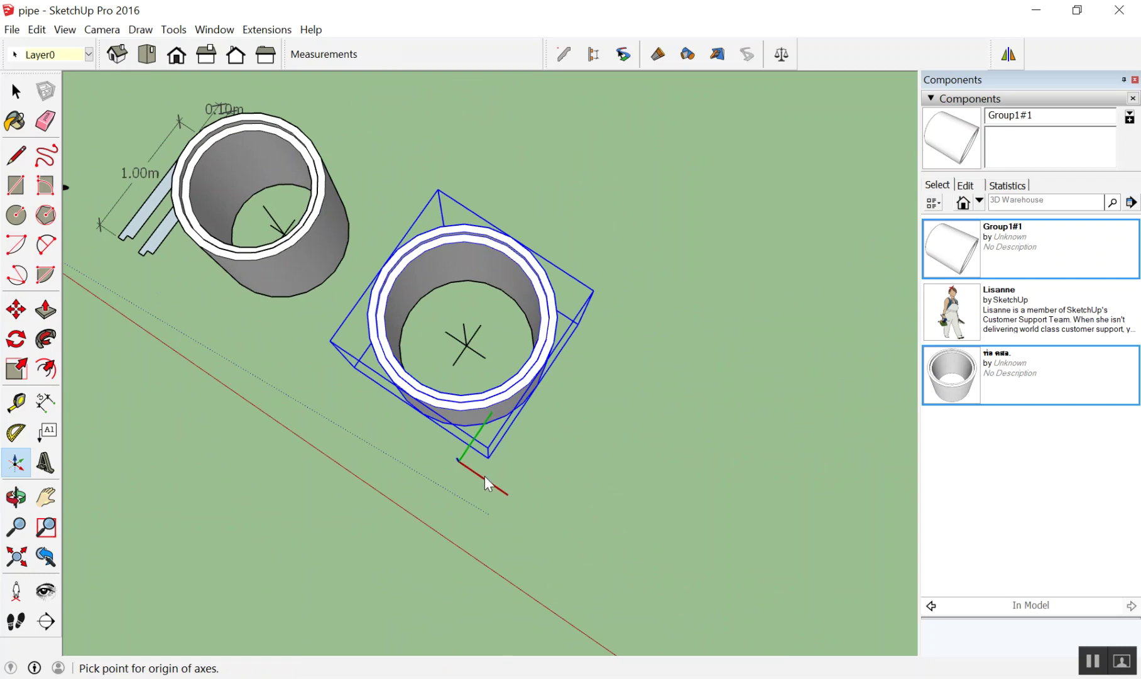
{"action": "scroll", "coordinate": [484, 477], "scroll_direction": "up", "scroll_amount": 2}
{"action": "scroll", "coordinate": [377, 302], "scroll_direction": "up", "scroll_amount": 2}
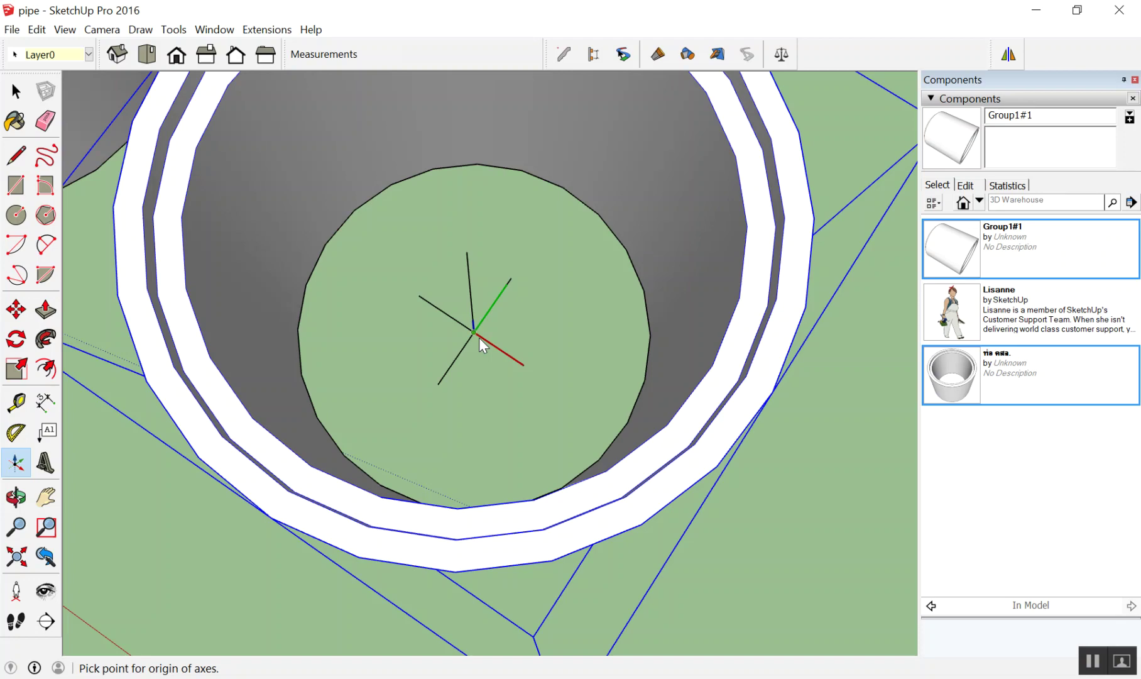
{"action": "scroll", "coordinate": [478, 338], "scroll_direction": "down", "scroll_amount": 5}
{"action": "mouse_move", "coordinate": [479, 338]}
{"action": "middle_mouse_down"}
{"action": "mouse_move", "coordinate": [448, 255]}
{"action": "mouse_move", "coordinate": [509, 306]}
{"action": "middle_mouse_up"}
{"action": "scroll", "coordinate": [510, 306], "scroll_direction": "up", "scroll_amount": 5}
{"action": "scroll", "coordinate": [501, 393], "scroll_direction": "down", "scroll_amount": 3}
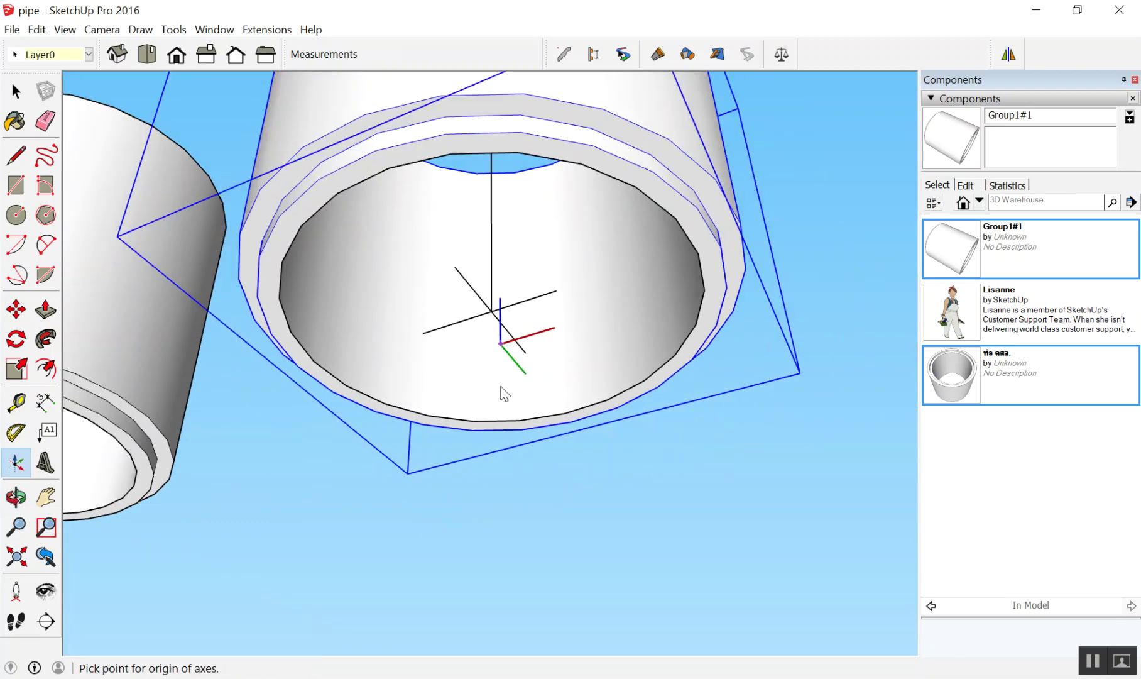
{"action": "scroll", "coordinate": [502, 393], "scroll_direction": "down", "scroll_amount": 2}
{"action": "mouse_move", "coordinate": [502, 393]}
{"action": "middle_mouse_down"}
{"action": "mouse_move", "coordinate": [486, 372]}
{"action": "mouse_move", "coordinate": [459, 619]}
{"action": "mouse_move", "coordinate": [489, 102]}
{"action": "mouse_move", "coordinate": [483, 340]}
{"action": "middle_mouse_up"}
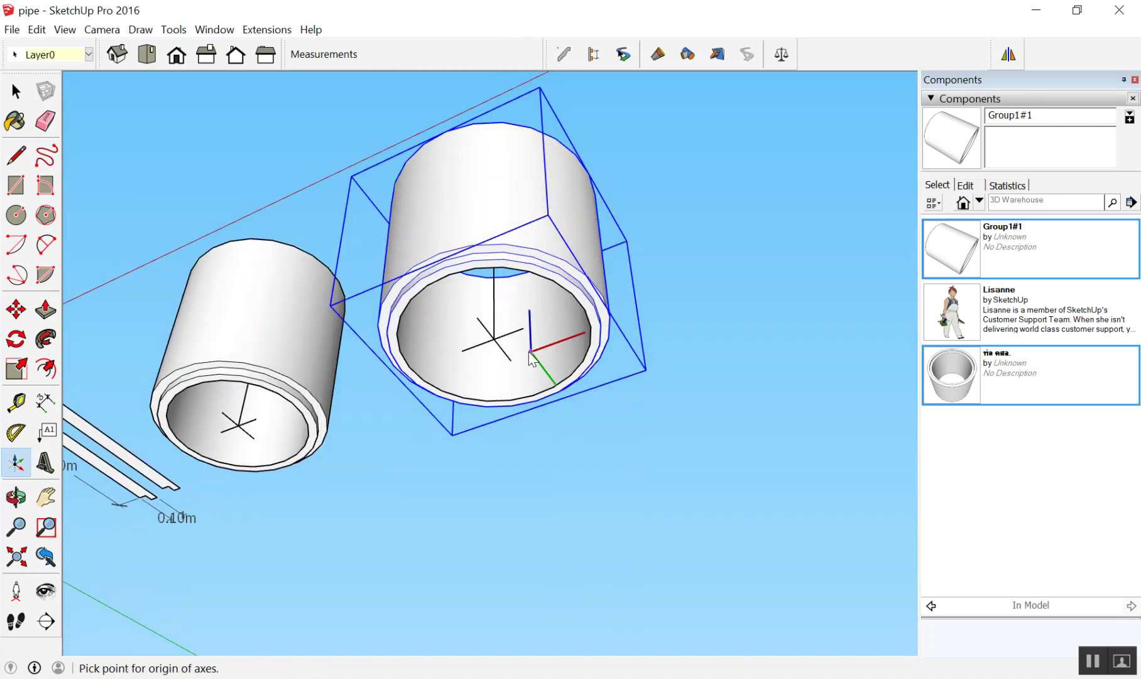
{"action": "scroll", "coordinate": [484, 348], "scroll_direction": "up", "scroll_amount": 5}
{"action": "scroll", "coordinate": [483, 347], "scroll_direction": "up", "scroll_amount": 3}
Set the axes origin at the pipe's centre, red axis up the pipe, then green
{"action": "left_click", "coordinate": [379, 291]}
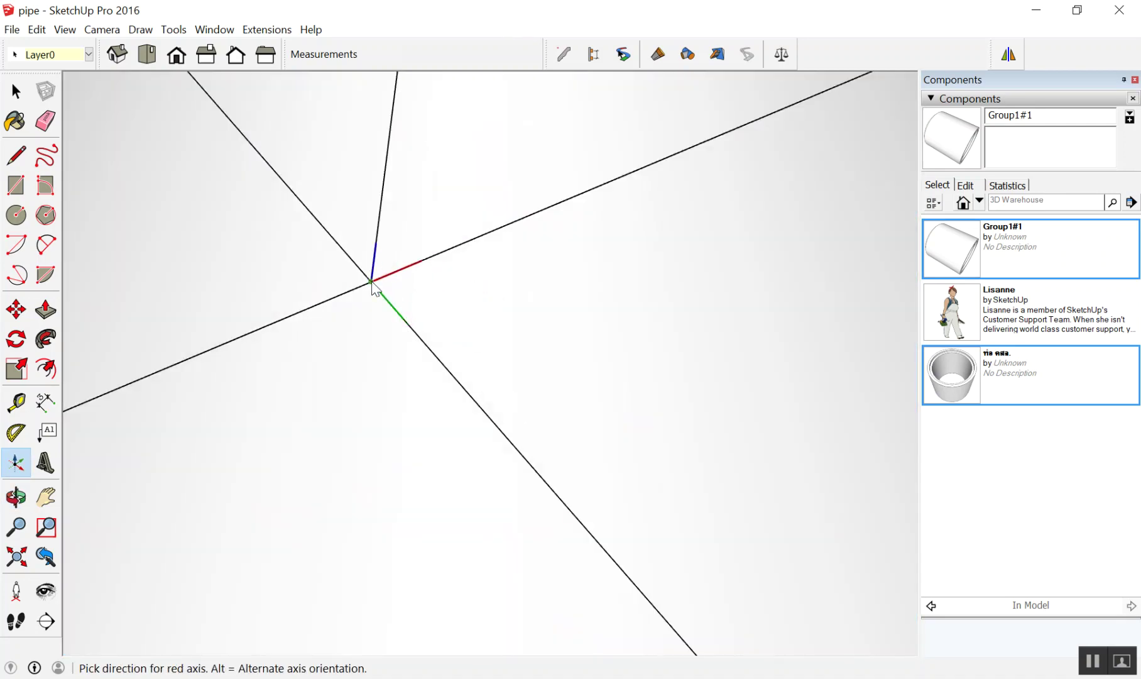
{"action": "scroll", "coordinate": [385, 305], "scroll_direction": "down", "scroll_amount": 3}
{"action": "scroll", "coordinate": [400, 343], "scroll_direction": "down", "scroll_amount": 2}
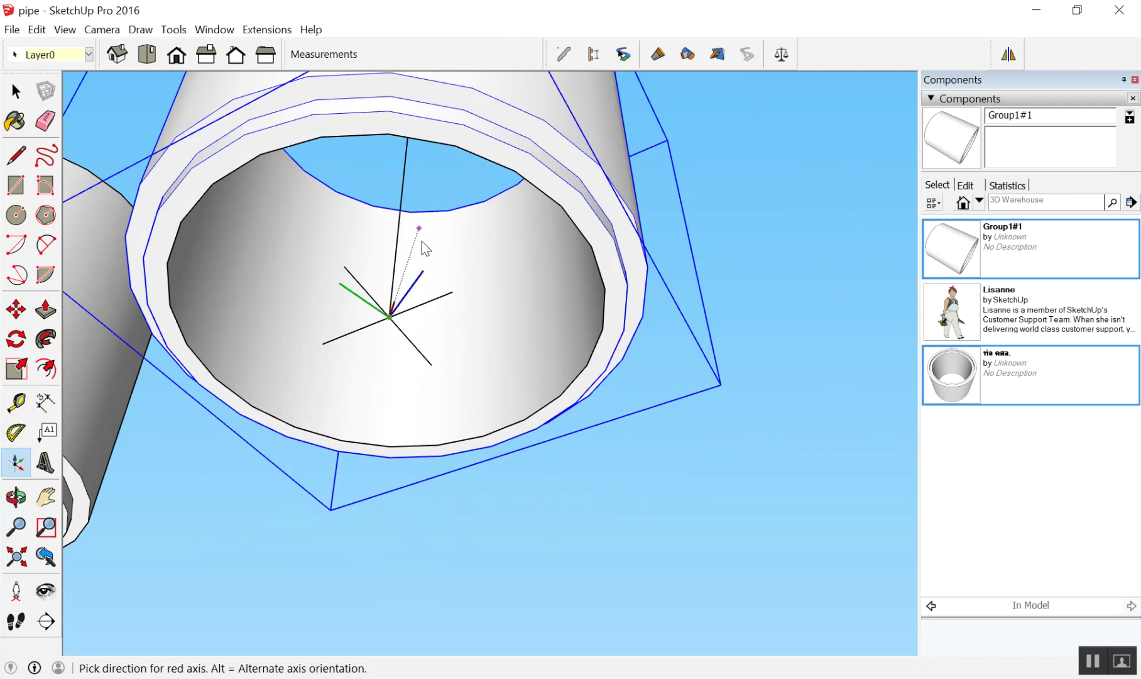
{"action": "scroll", "coordinate": [401, 289], "scroll_direction": "up", "scroll_amount": 2}
{"action": "scroll", "coordinate": [397, 334], "scroll_direction": "up", "scroll_amount": 3}
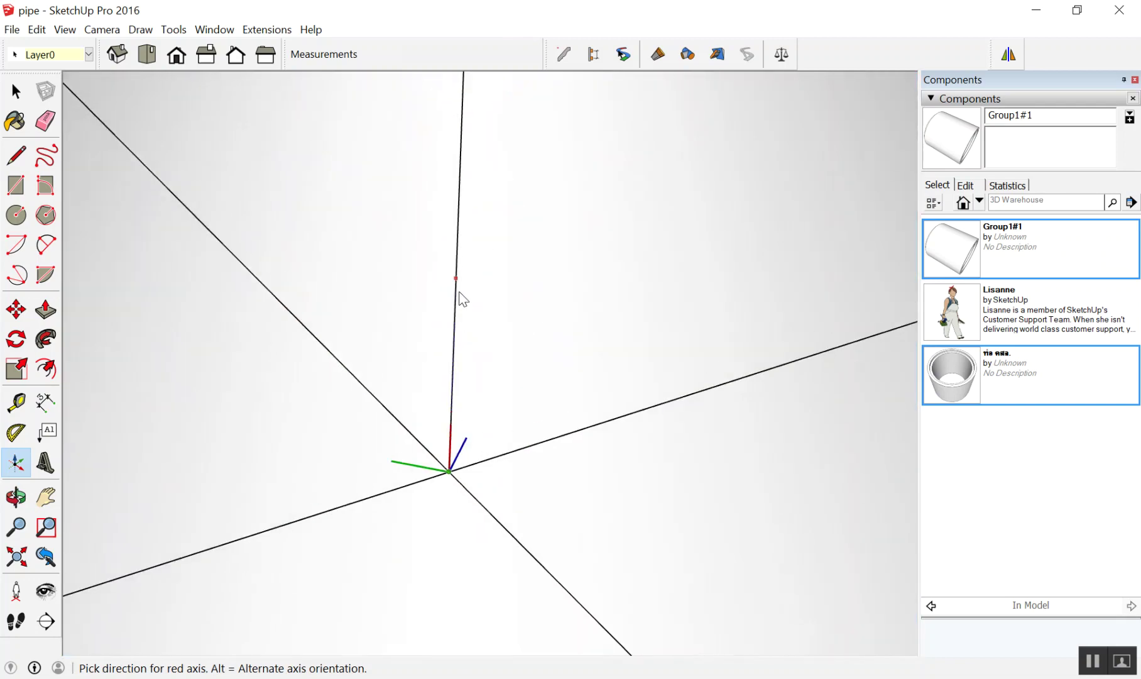
{"action": "scroll", "coordinate": [458, 292], "scroll_direction": "up", "scroll_amount": 2}
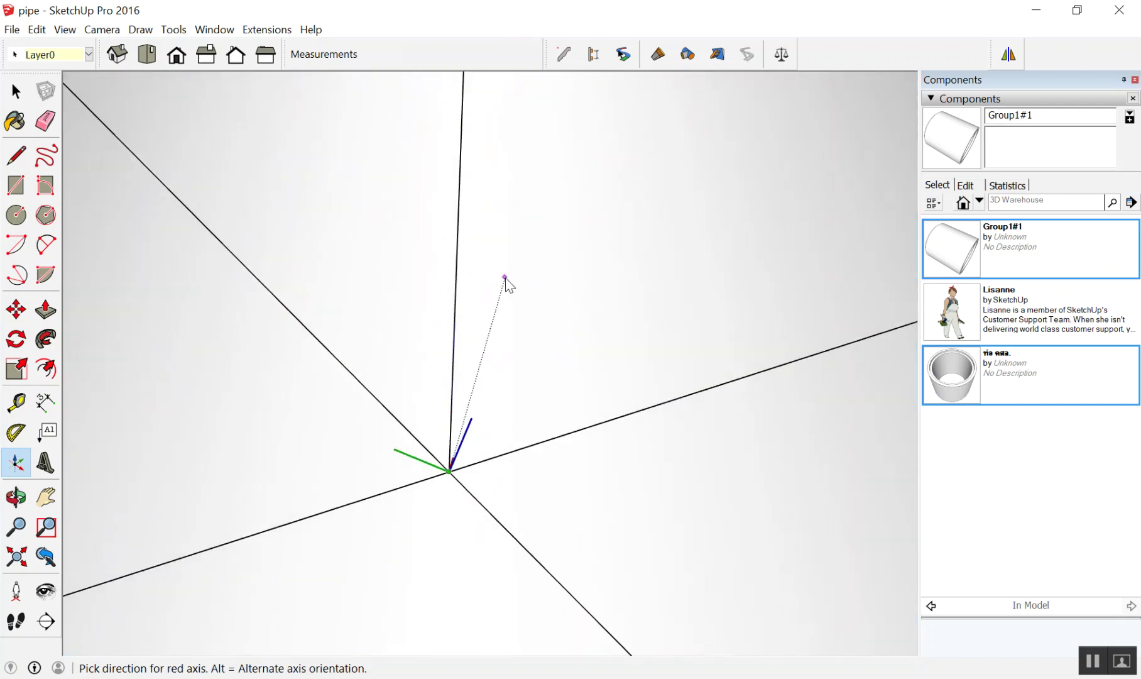
{"action": "left_click", "coordinate": [456, 270]}
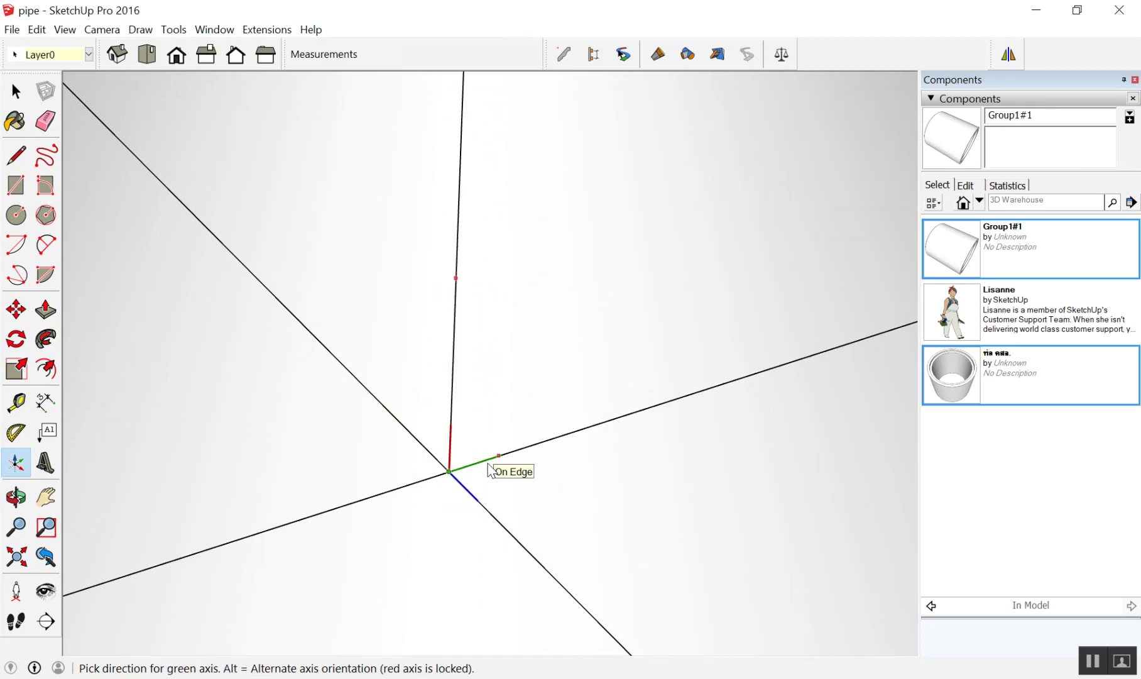
{"action": "scroll", "coordinate": [487, 483], "scroll_direction": "down", "scroll_amount": 2}
{"action": "scroll", "coordinate": [465, 421], "scroll_direction": "down", "scroll_amount": 4}
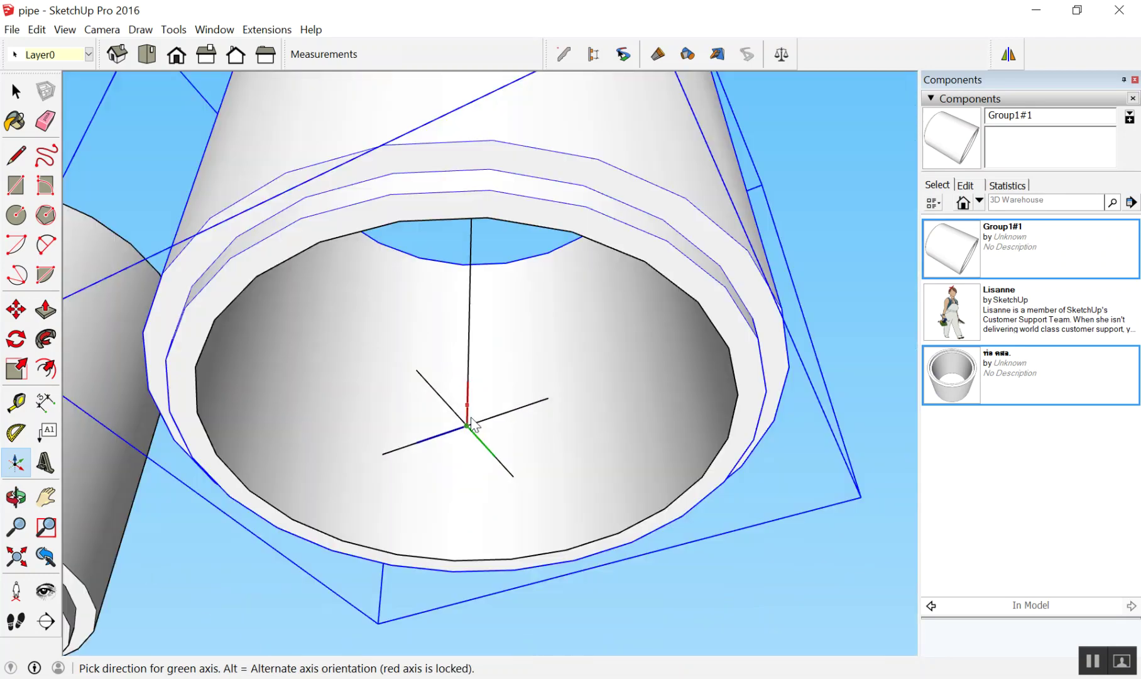
{"action": "scroll", "coordinate": [469, 424], "scroll_direction": "up", "scroll_amount": 3}
{"action": "scroll", "coordinate": [489, 433], "scroll_direction": "down", "scroll_amount": 2}
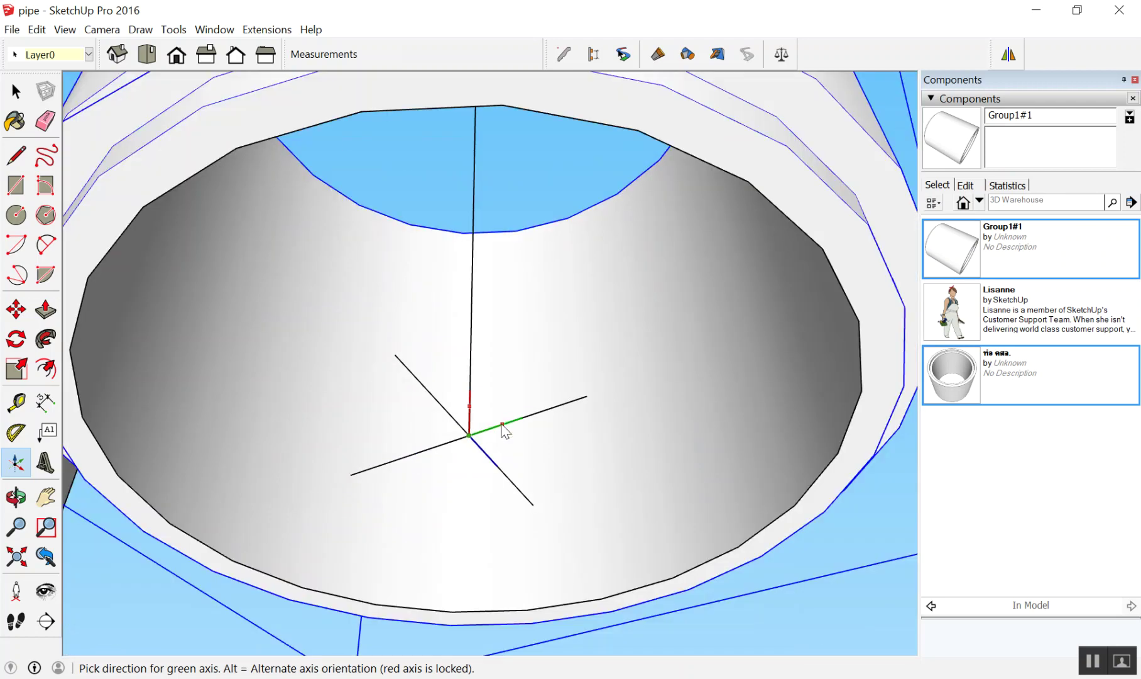
{"action": "left_click", "coordinate": [502, 428]}
Orbit out to view both pipes and clear the selection
{"action": "scroll", "coordinate": [686, 409], "scroll_direction": "down", "scroll_amount": 2}
{"action": "scroll", "coordinate": [671, 393], "scroll_direction": "down", "scroll_amount": 5}
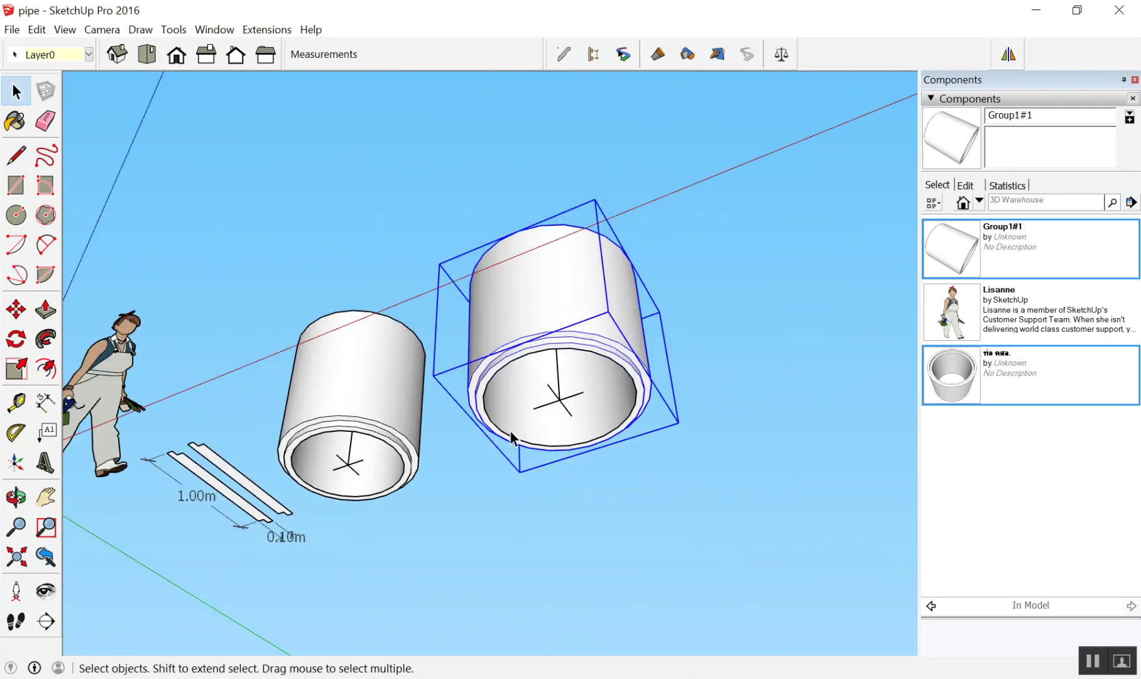
{"action": "mouse_move", "coordinate": [509, 432]}
{"action": "middle_mouse_down"}
{"action": "mouse_move", "coordinate": [575, 396]}
{"action": "mouse_move", "coordinate": [617, 463]}
{"action": "middle_mouse_up"}
{"action": "scroll", "coordinate": [613, 402], "scroll_direction": "down", "scroll_amount": 1}
{"action": "middle_click_drag", "start_coordinate": [607, 341], "coordinate": [740, 416]}
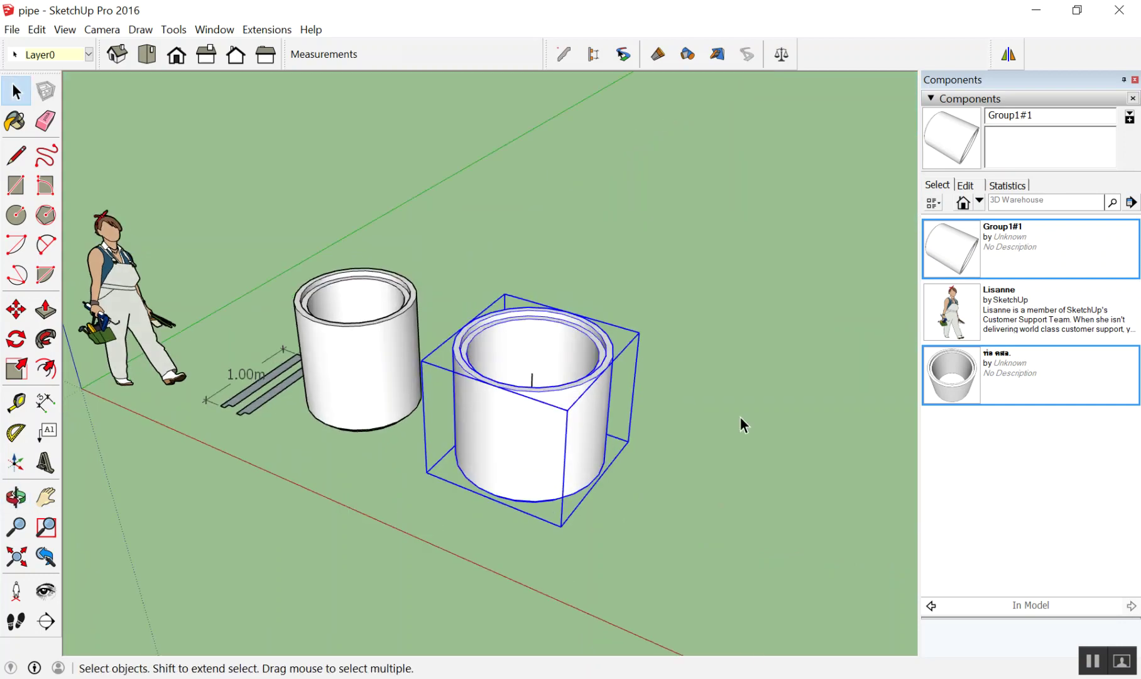
{"action": "left_click", "coordinate": [741, 417]}
{"action": "left_click", "coordinate": [952, 376]}
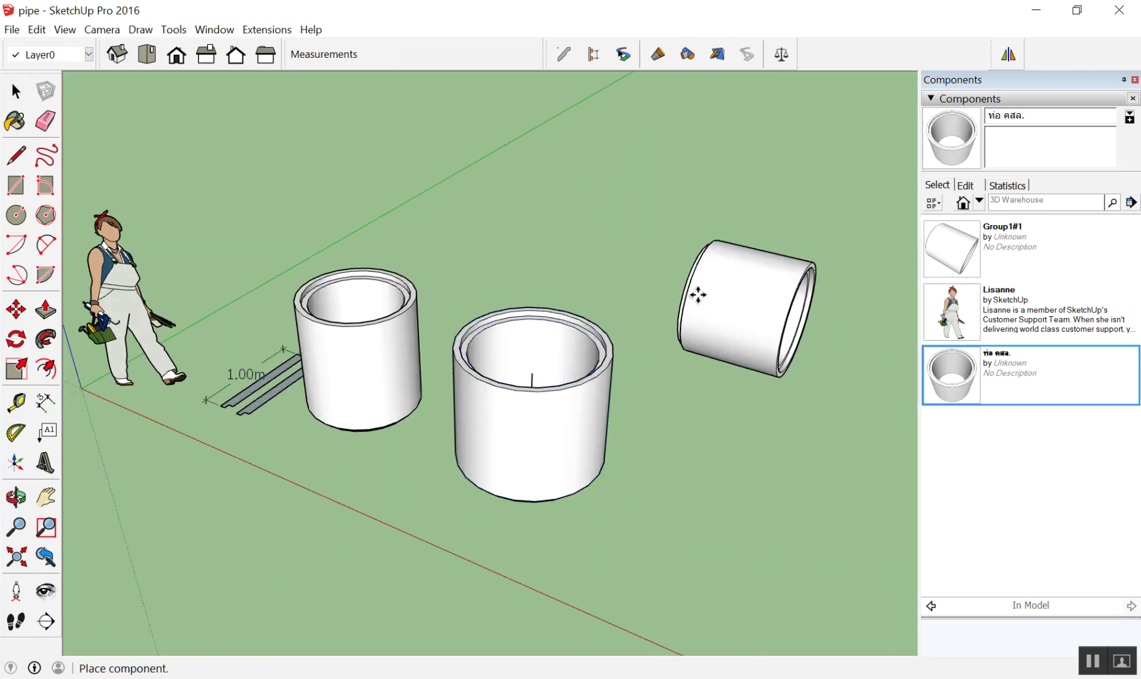
{"action": "left_click", "coordinate": [693, 295]}
{"action": "middle_click_drag", "start_coordinate": [583, 331], "coordinate": [806, 322]}
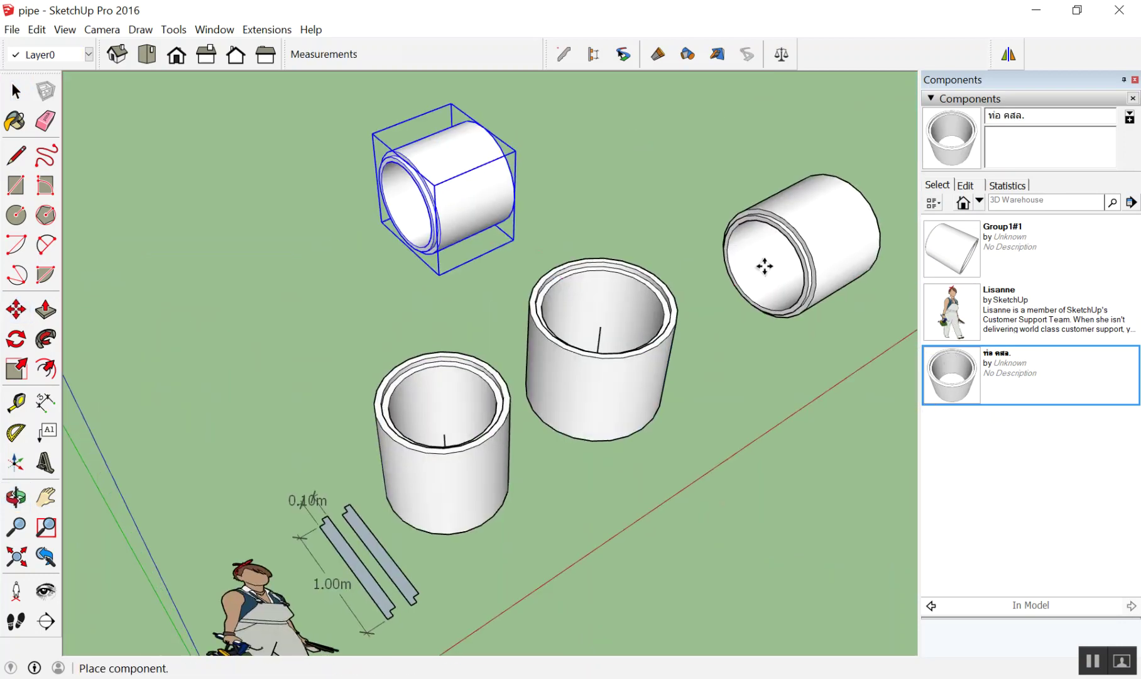
{"action": "mouse_move", "coordinate": [764, 267]}
{"action": "middle_mouse_down"}
{"action": "mouse_move", "coordinate": [878, 156]}
{"action": "mouse_move", "coordinate": [725, 242]}
{"action": "middle_mouse_up"}
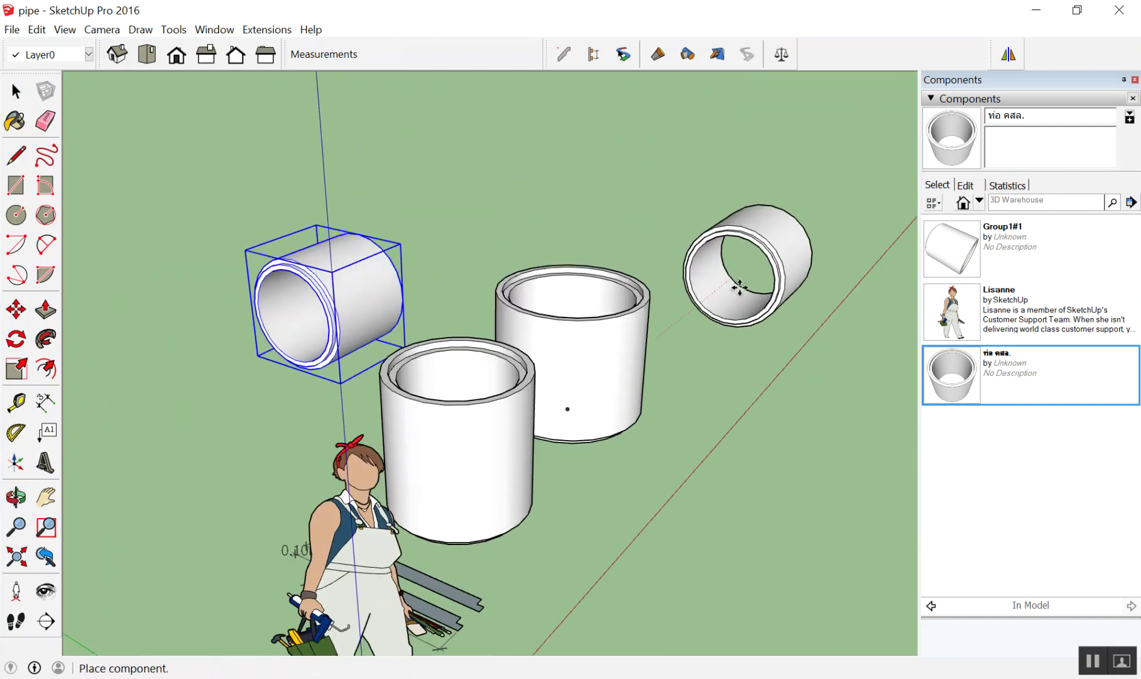
{"action": "left_click", "coordinate": [752, 254]}
{"action": "scroll", "coordinate": [784, 264], "scroll_direction": "up", "scroll_amount": 4}
{"action": "scroll", "coordinate": [784, 263], "scroll_direction": "up", "scroll_amount": 2}
{"action": "key", "text": "space"}
{"action": "right_click", "coordinate": [780, 207]}
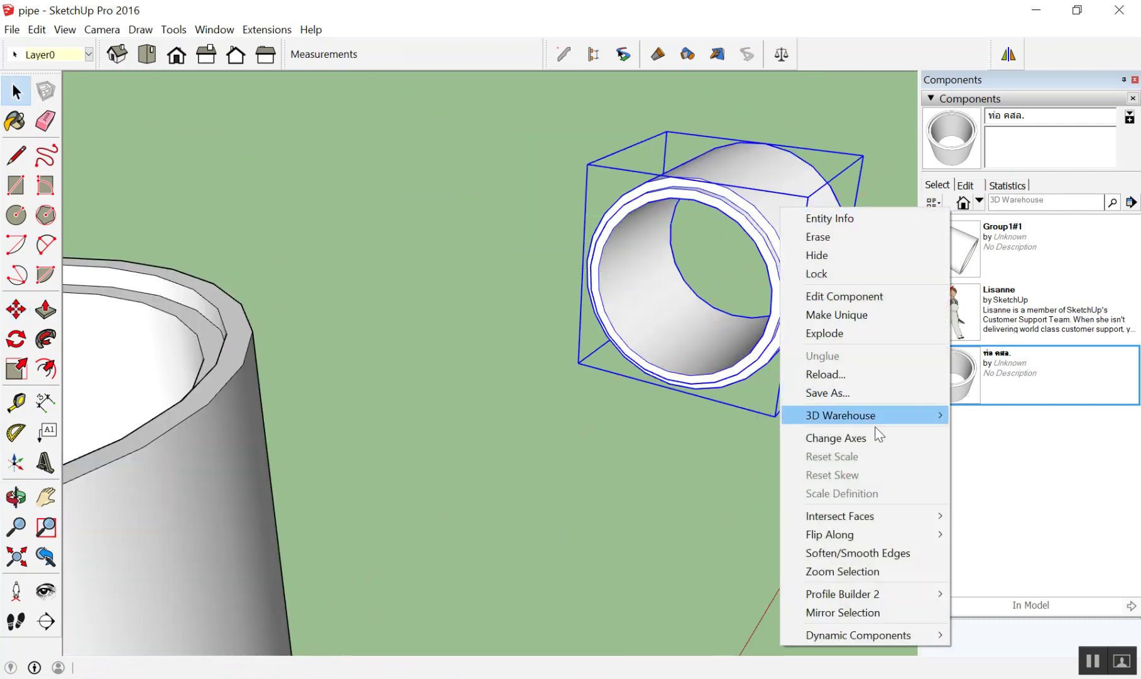
{"action": "left_click", "coordinate": [861, 443]}
{"action": "mouse_move", "coordinate": [846, 395]}
{"action": "middle_mouse_down"}
{"action": "mouse_move", "coordinate": [752, 489]}
{"action": "mouse_move", "coordinate": [864, 219]}
{"action": "mouse_move", "coordinate": [699, 461]}
{"action": "mouse_move", "coordinate": [722, 408]}
{"action": "middle_mouse_up"}
{"action": "scroll", "coordinate": [649, 263], "scroll_direction": "up", "scroll_amount": 2}
{"action": "middle_click_drag", "start_coordinate": [650, 263], "coordinate": [782, 245]}
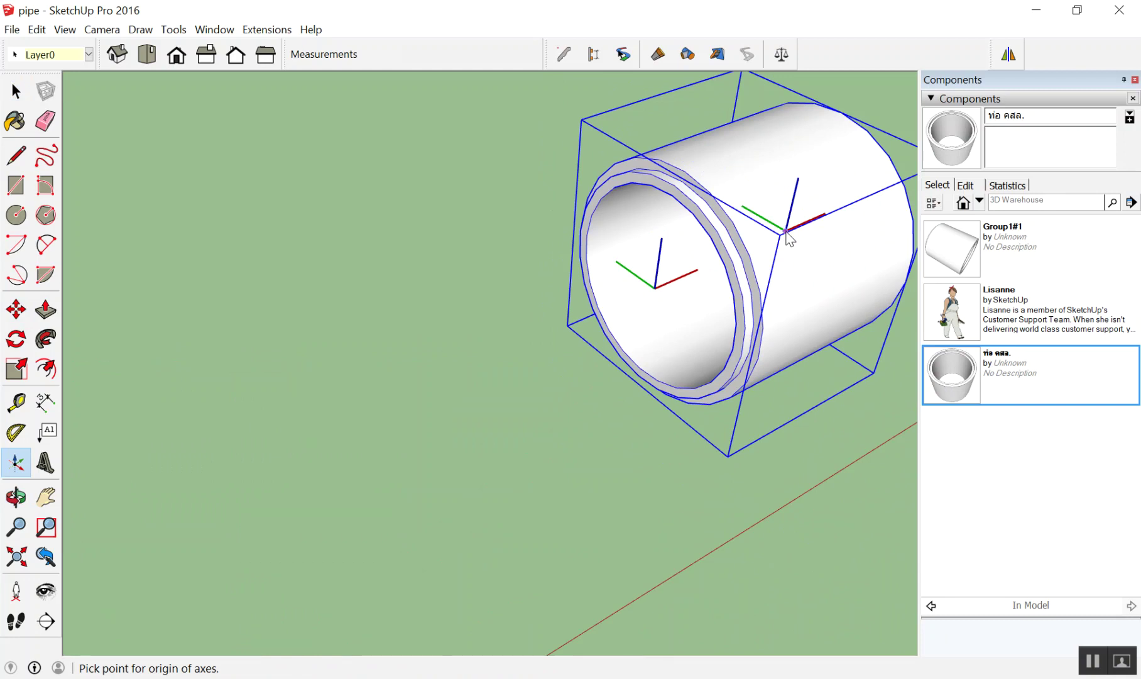
{"action": "scroll", "coordinate": [575, 294], "scroll_direction": "down", "scroll_amount": 5}
{"action": "key", "text": "space"}
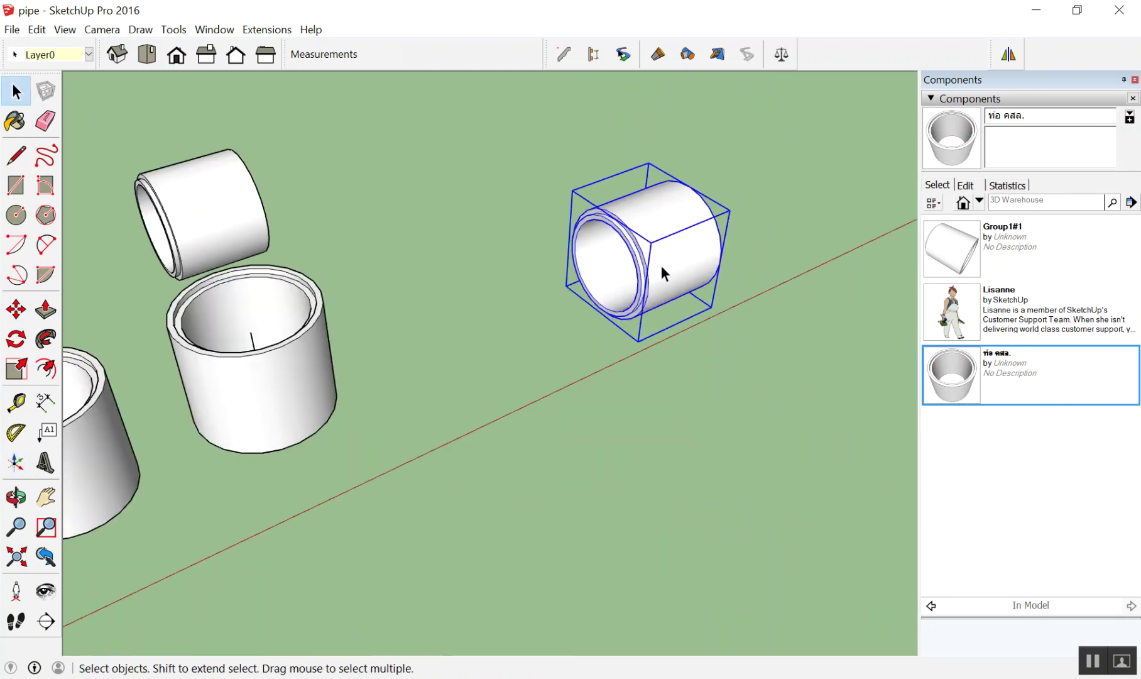
{"action": "key", "text": "ctrl+z"}
{"action": "key", "text": "ctrl+z"}
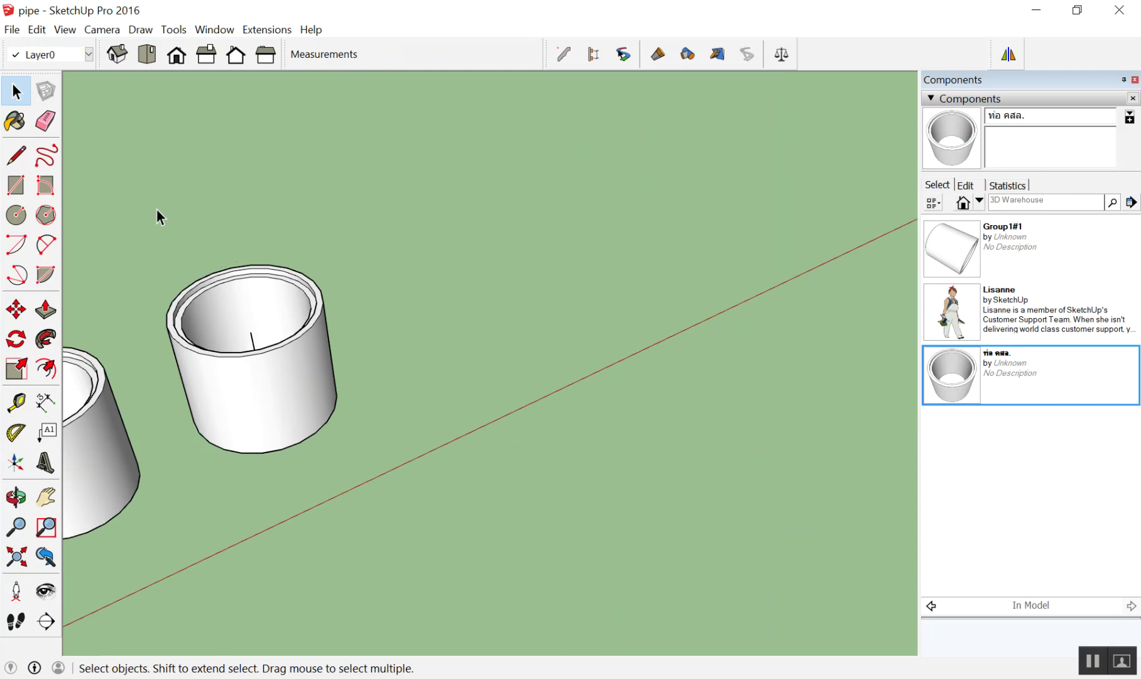
Place a lying ท่อ คสล. pipe beside the upright pipes and pick up Group1#1
{"action": "mouse_move", "coordinate": [157, 208]}
{"action": "middle_mouse_down"}
{"action": "mouse_move", "coordinate": [593, 463]}
{"action": "mouse_move", "coordinate": [312, 391]}
{"action": "mouse_move", "coordinate": [386, 358]}
{"action": "middle_mouse_up"}
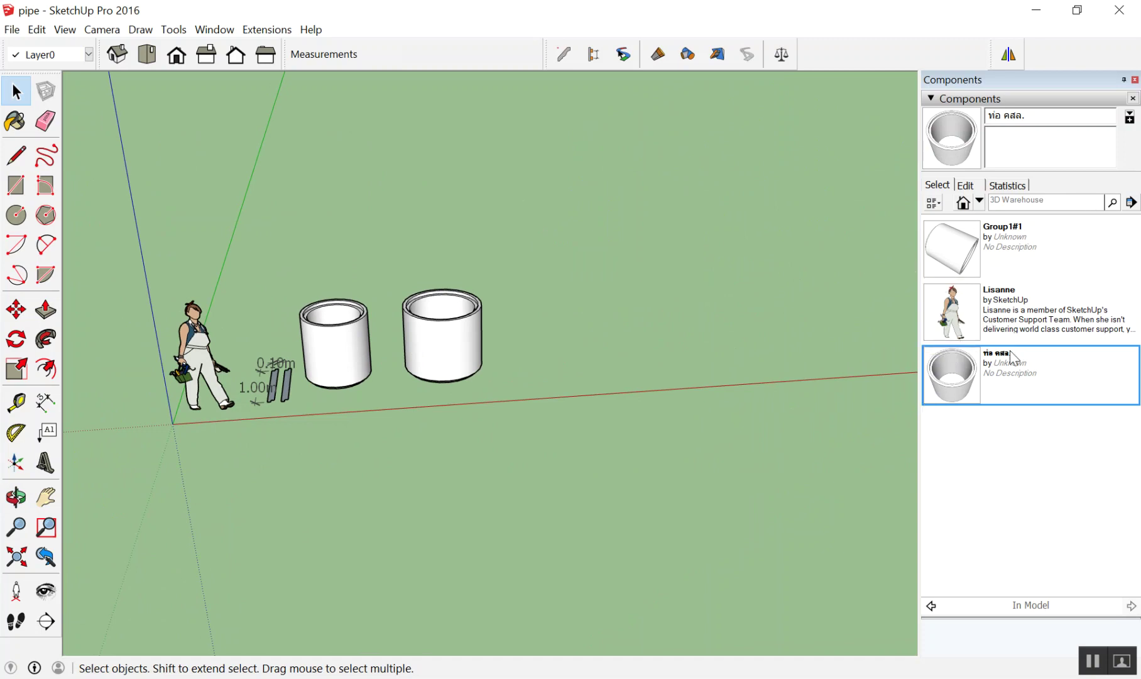
{"action": "left_click", "coordinate": [955, 367]}
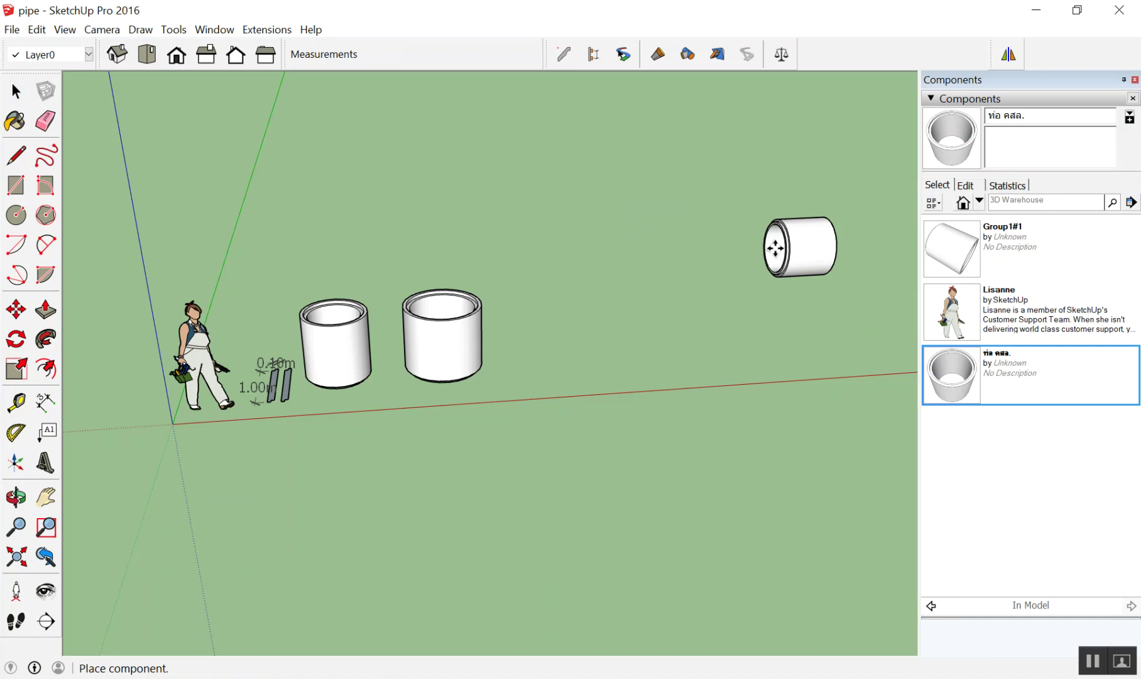
{"action": "key", "text": "Escape"}
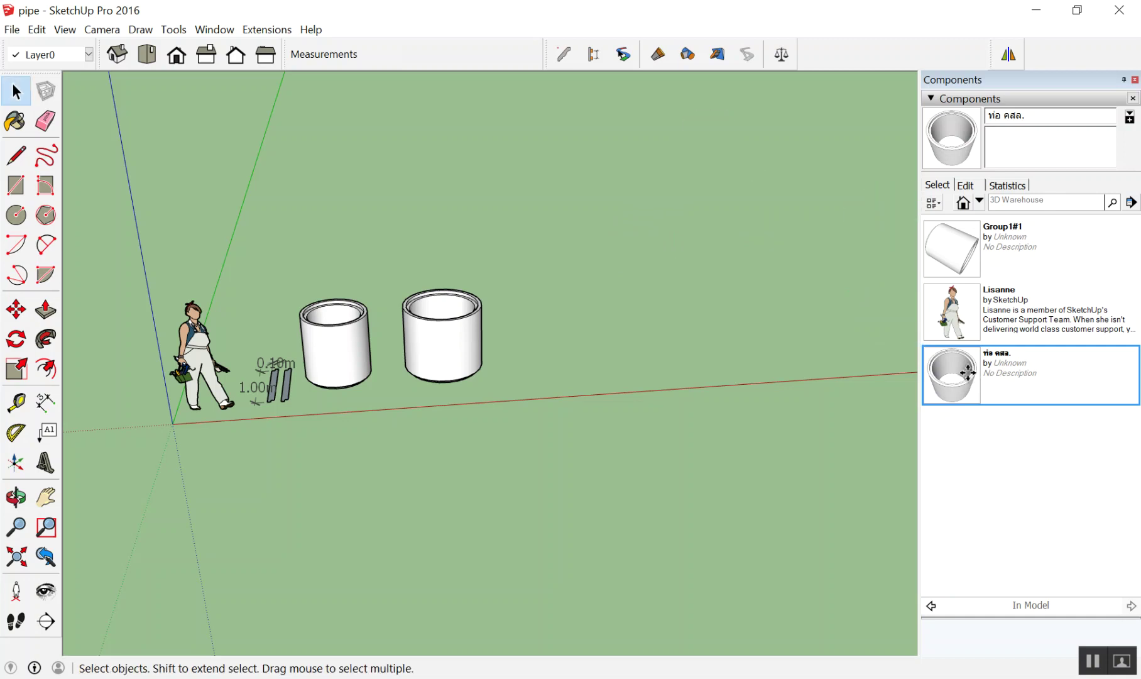
{"action": "left_click", "coordinate": [967, 372]}
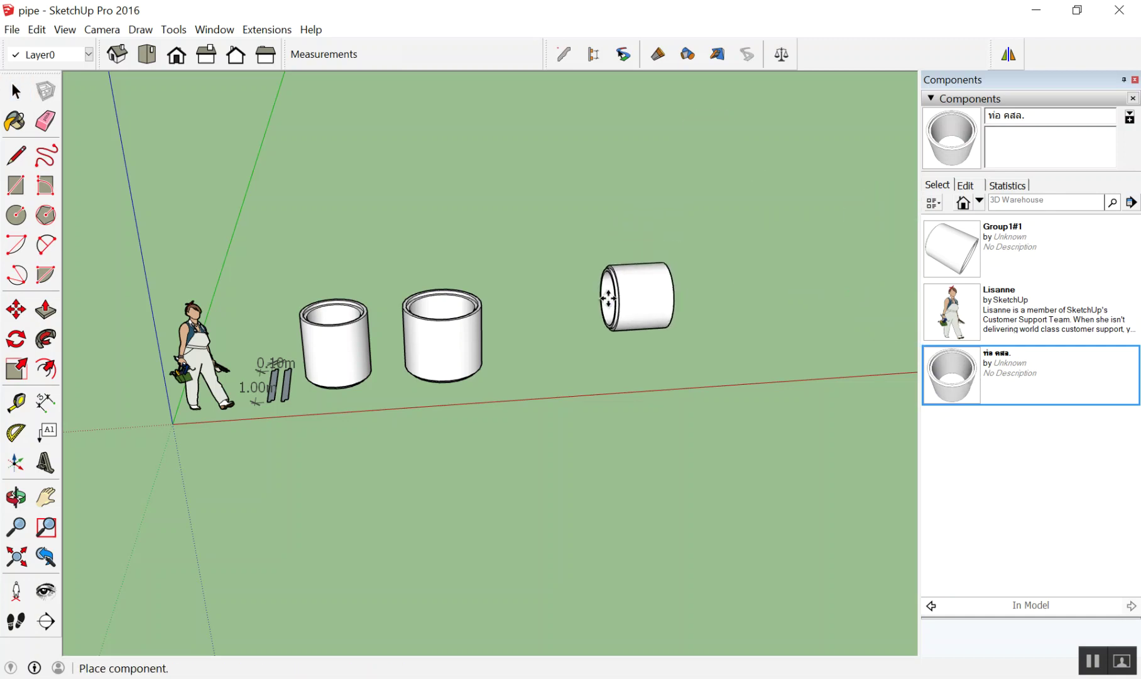
{"action": "left_click", "coordinate": [608, 299]}
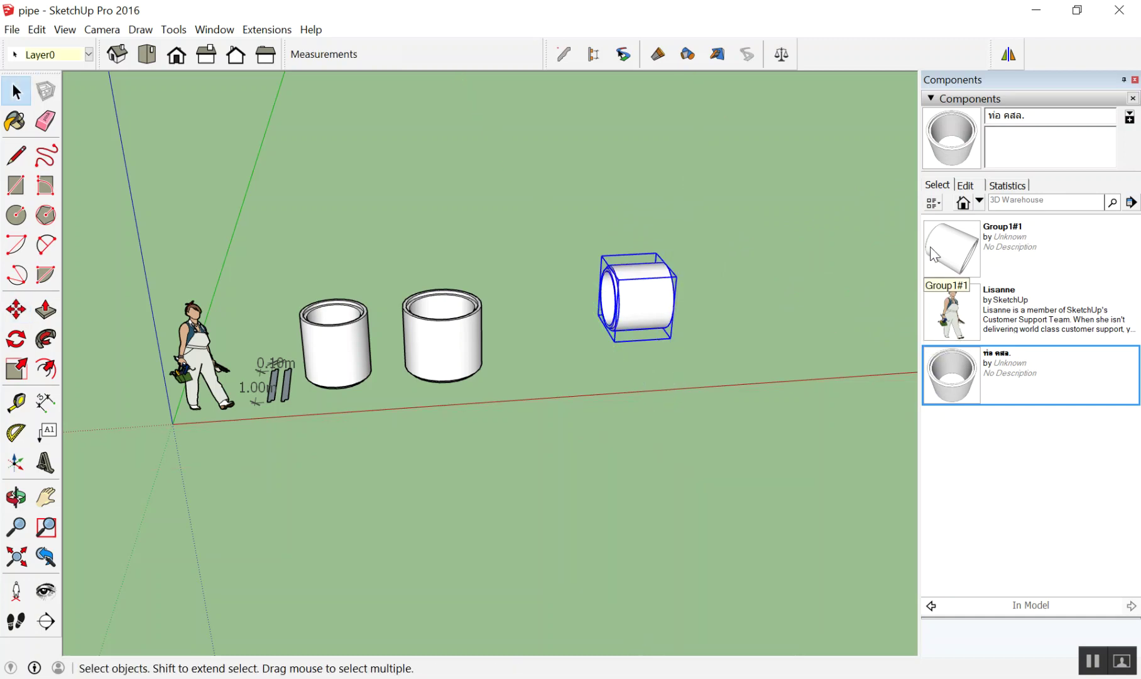
{"action": "left_click", "coordinate": [952, 248]}
Set down the Group1#1 copy, delete both lying pipes, and zoom to extents
{"action": "left_click", "coordinate": [527, 254]}
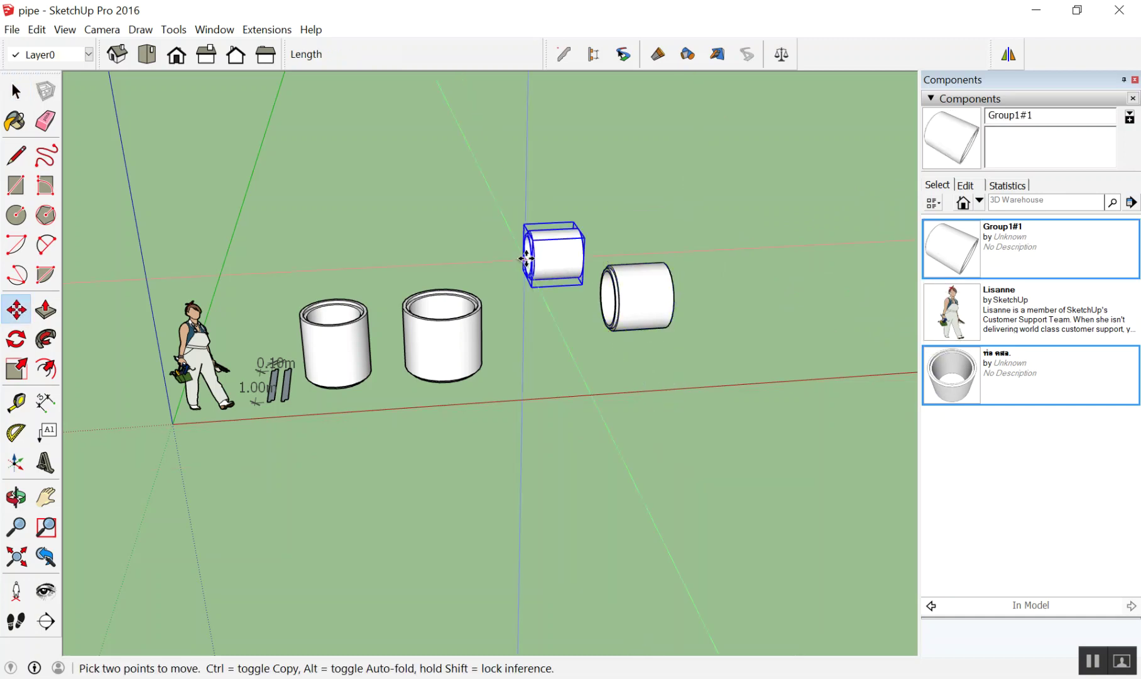
{"action": "left_click_drag", "start_coordinate": [644, 188], "coordinate": [521, 372]}
{"action": "key", "text": "Delete"}
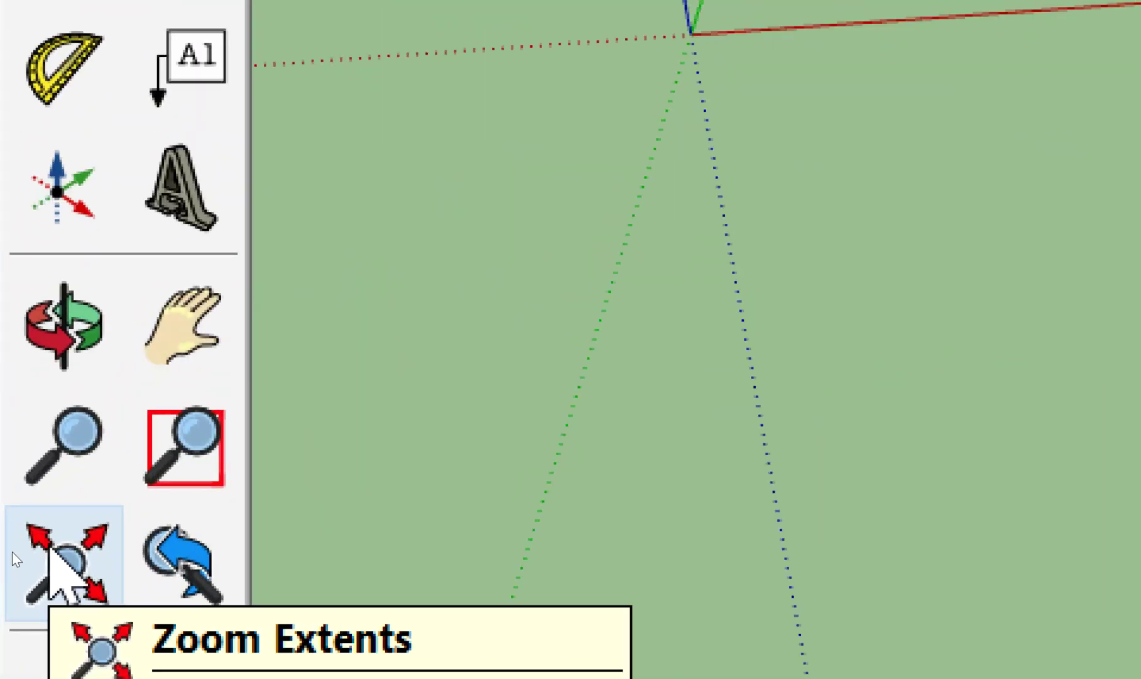
{"action": "left_click", "coordinate": [12, 551]}
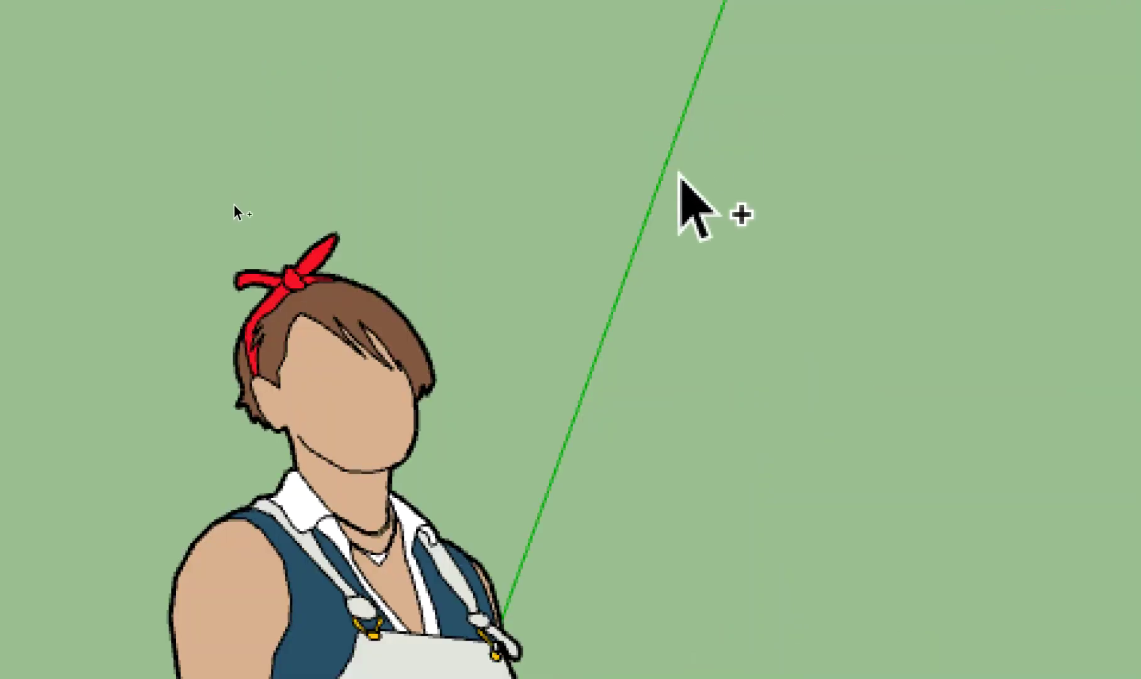
{"action": "scroll", "coordinate": [241, 438], "scroll_direction": "up", "scroll_amount": 3}
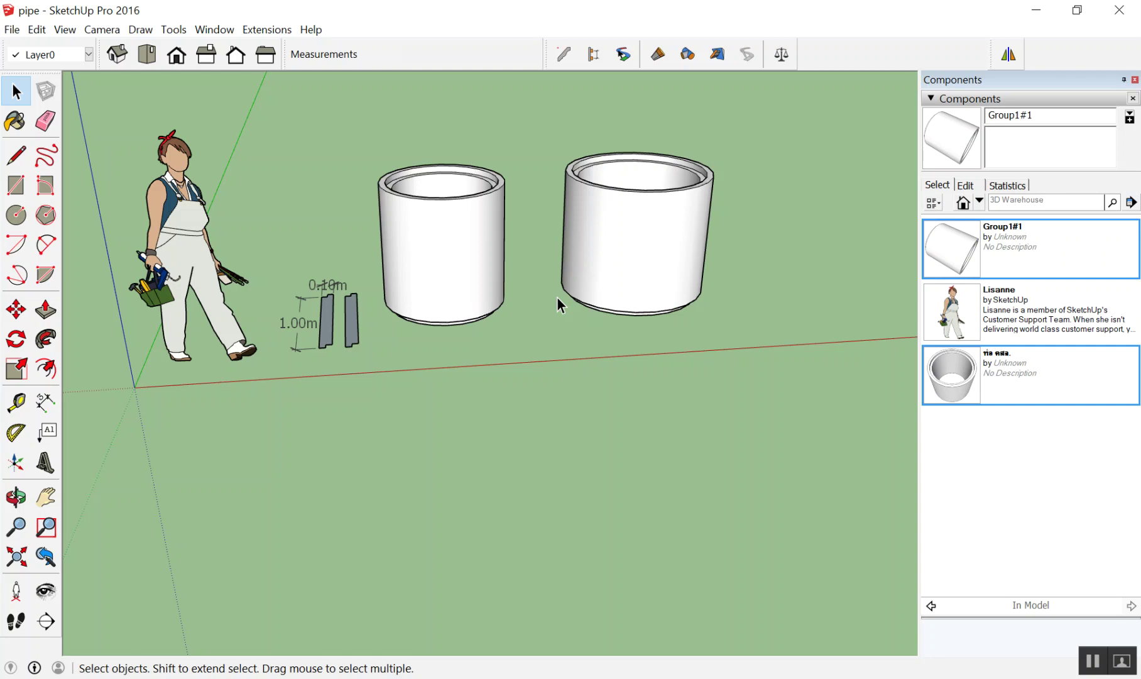
Orbit below the pipes and start Change Axes on the right-hand pipe
{"action": "middle_click_drag", "start_coordinate": [724, 326], "coordinate": [515, 208]}
{"action": "scroll", "coordinate": [773, 341], "scroll_direction": "up", "scroll_amount": 3}
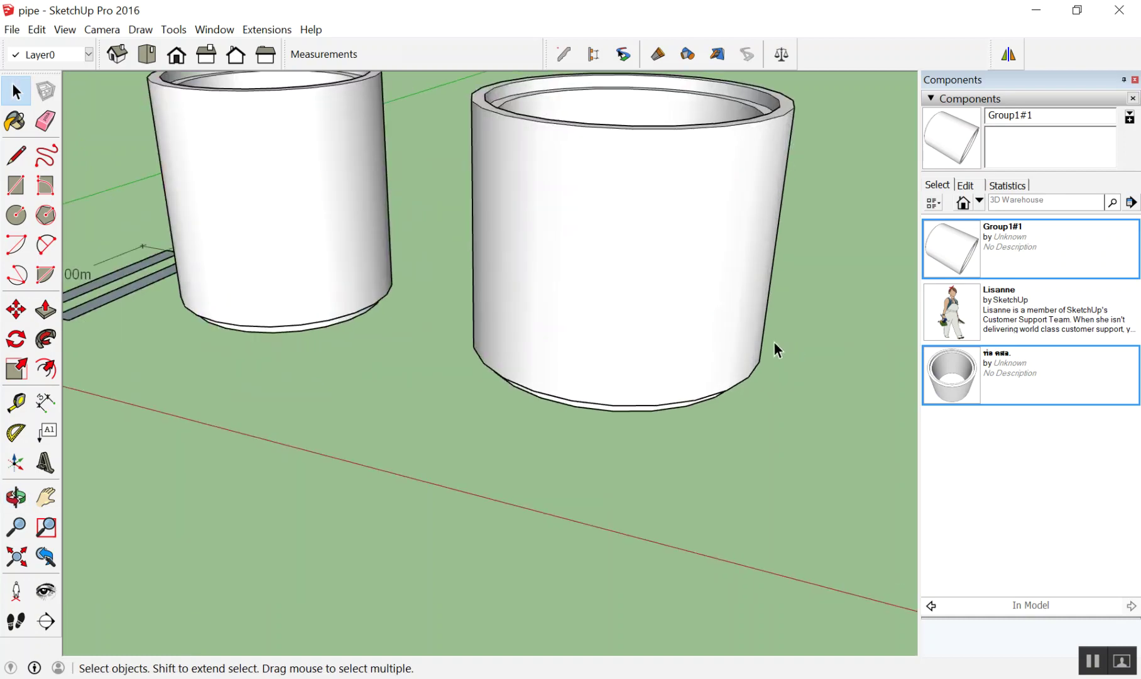
{"action": "scroll", "coordinate": [774, 342], "scroll_direction": "up", "scroll_amount": 3}
{"action": "scroll", "coordinate": [547, 393], "scroll_direction": "down", "scroll_amount": 5}
{"action": "mouse_move", "coordinate": [547, 392]}
{"action": "middle_mouse_down"}
{"action": "mouse_move", "coordinate": [567, 183]}
{"action": "mouse_move", "coordinate": [602, 109]}
{"action": "middle_mouse_up"}
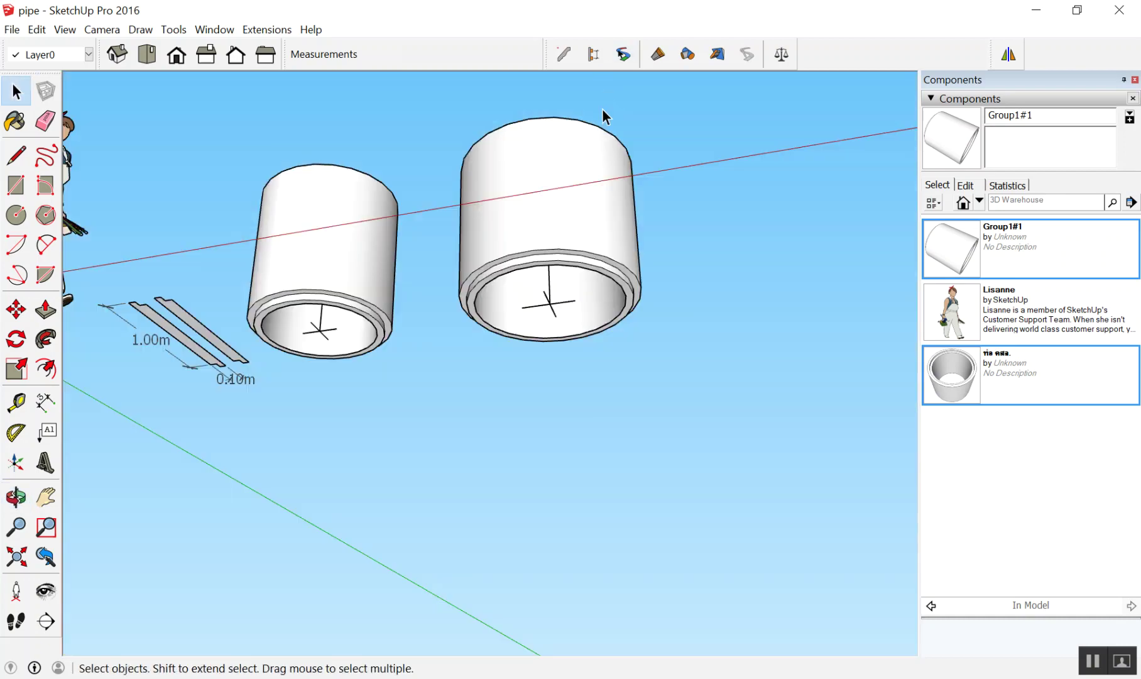
{"action": "scroll", "coordinate": [599, 113], "scroll_direction": "up", "scroll_amount": 3}
{"action": "right_click", "coordinate": [472, 373]}
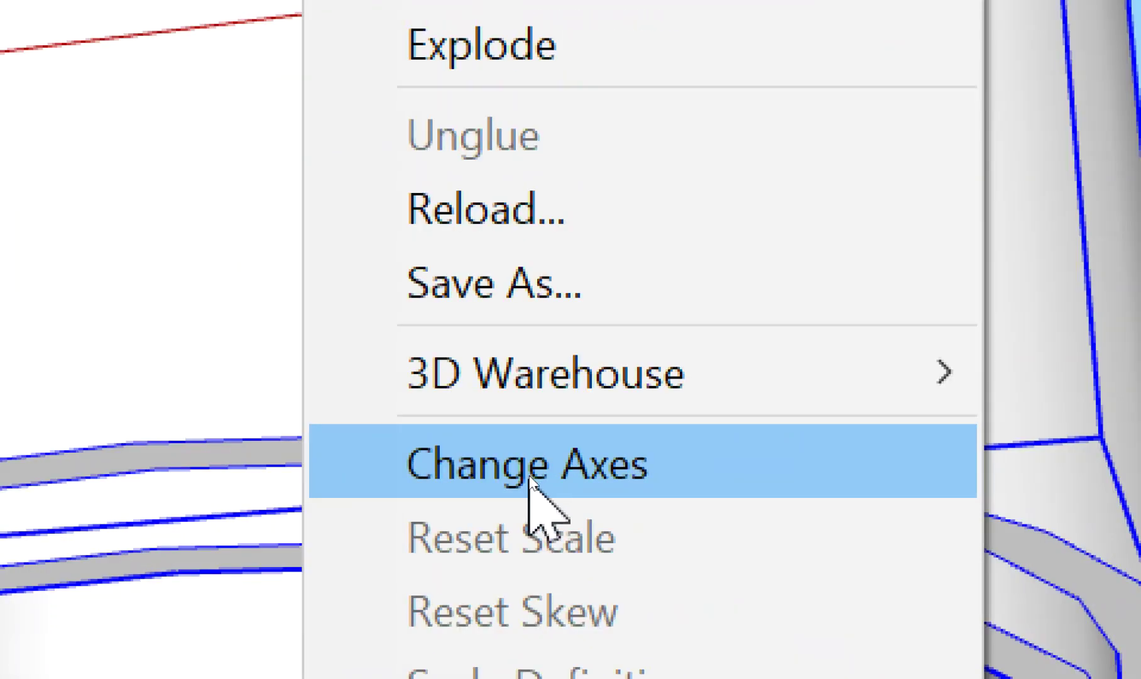
{"action": "left_click", "coordinate": [528, 477]}
Set the origin at the pipe's centre, red axis along its length, then green
{"action": "scroll", "coordinate": [403, 321], "scroll_direction": "up", "scroll_amount": 3}
{"action": "scroll", "coordinate": [468, 424], "scroll_direction": "up", "scroll_amount": 4}
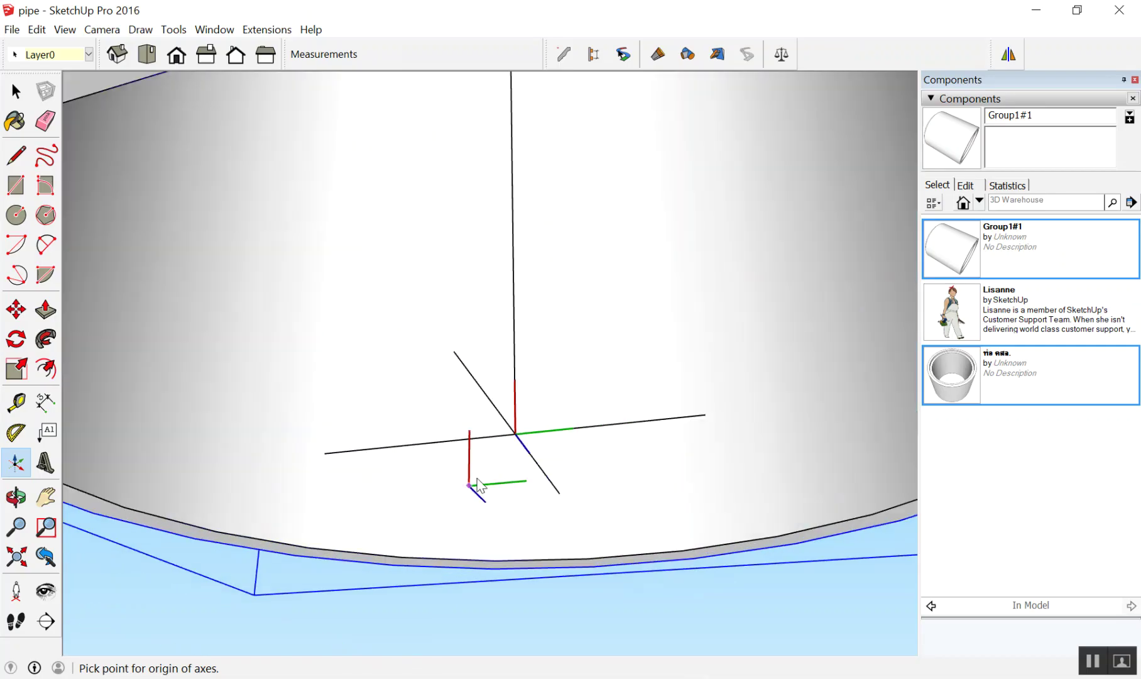
{"action": "left_click", "coordinate": [515, 437]}
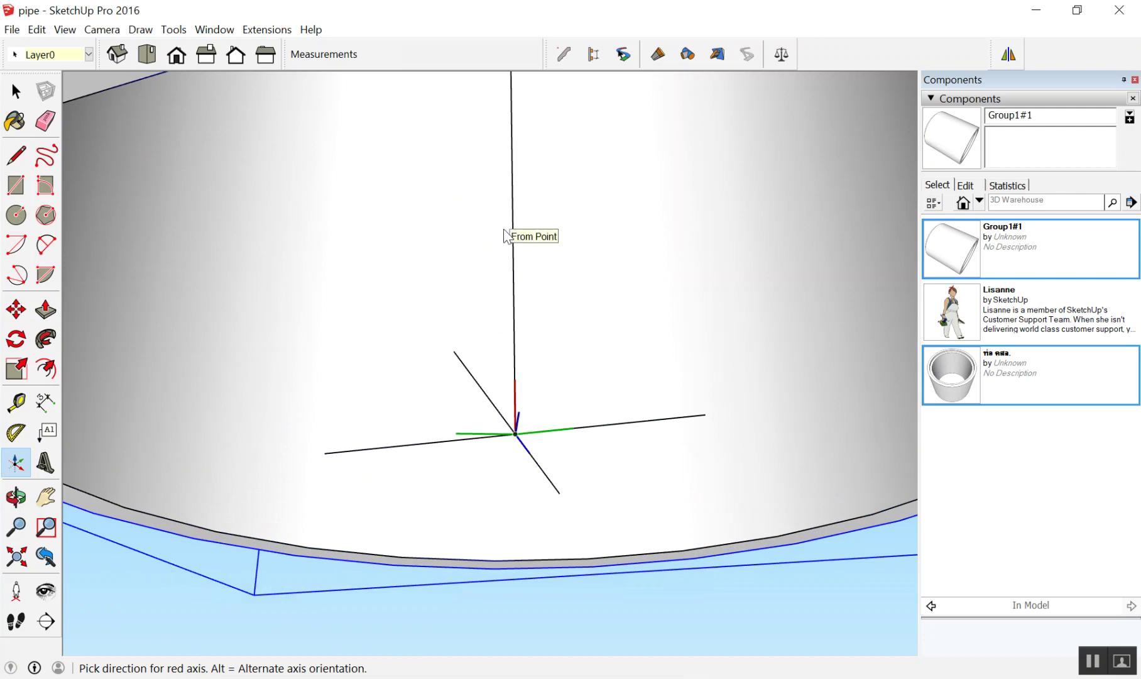
{"action": "left_click", "coordinate": [505, 230]}
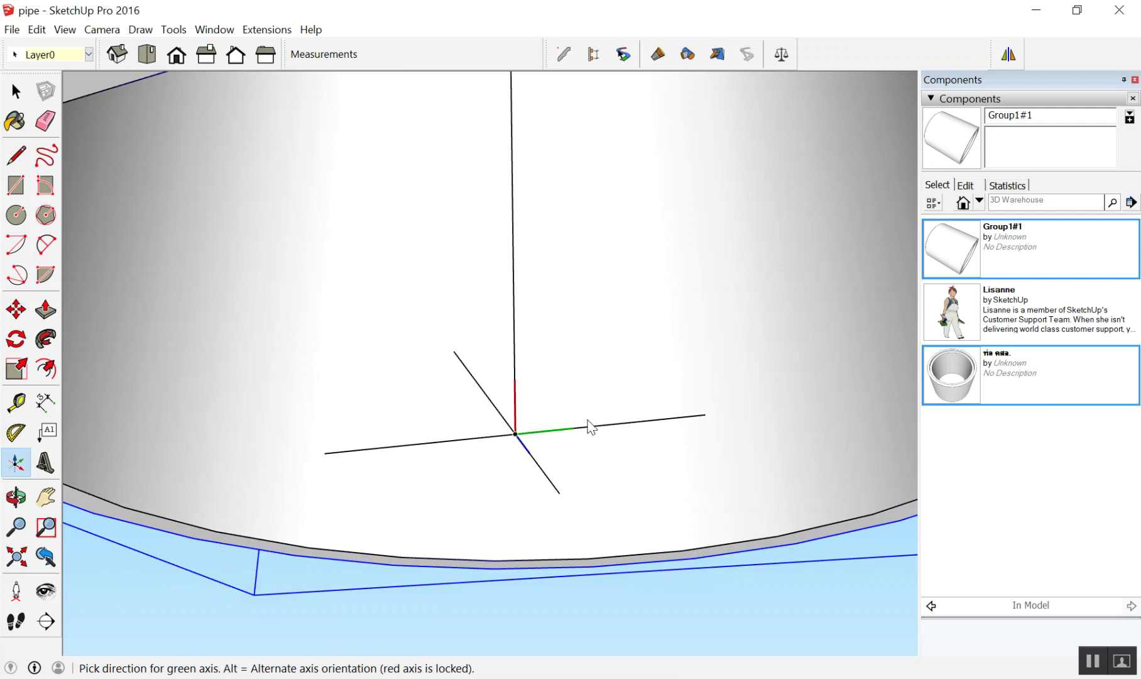
{"action": "left_click", "coordinate": [590, 426]}
{"action": "scroll", "coordinate": [503, 267], "scroll_direction": "down", "scroll_amount": 5}
{"action": "middle_click_drag", "start_coordinate": [550, 269], "coordinate": [849, 452]}
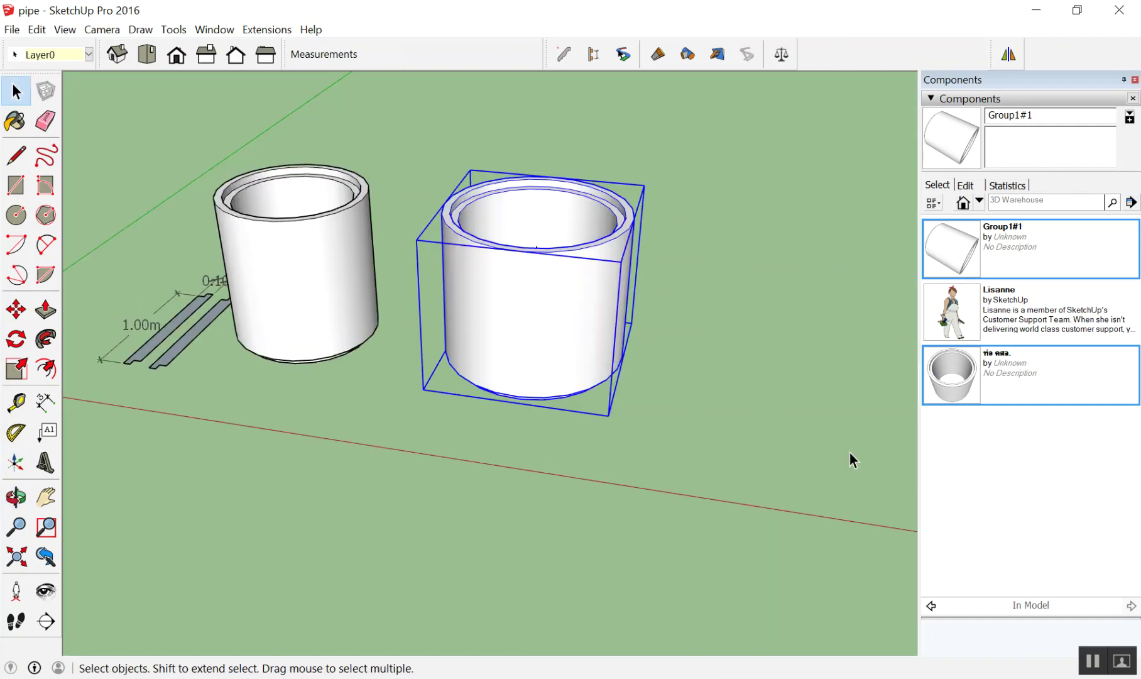
{"action": "left_click", "coordinate": [945, 363]}
{"action": "scroll", "coordinate": [647, 316], "scroll_direction": "down", "scroll_amount": 3}
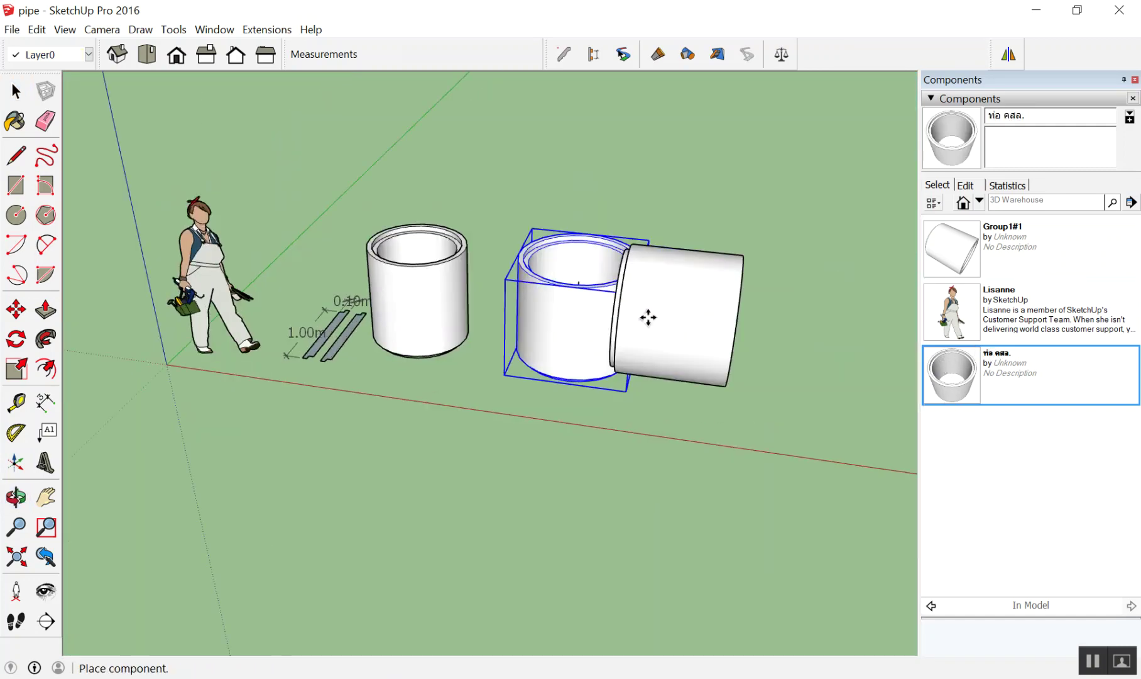
{"action": "middle_click_drag", "start_coordinate": [647, 316], "coordinate": [748, 285]}
{"action": "left_click", "coordinate": [748, 285]}
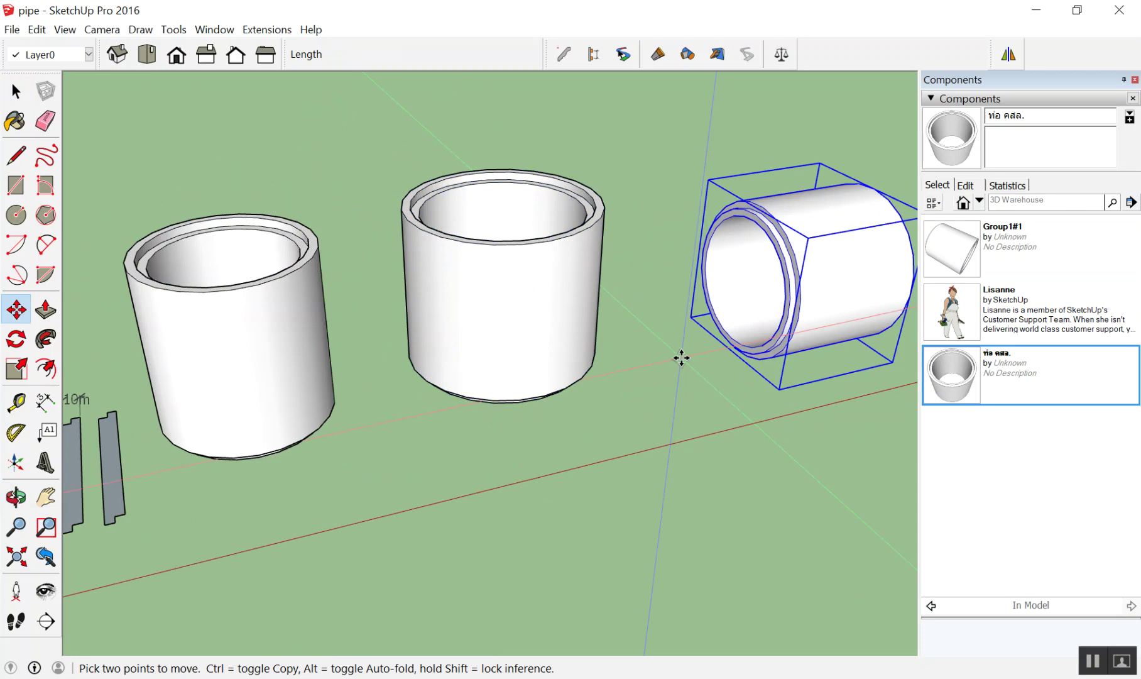
{"action": "scroll", "coordinate": [681, 358], "scroll_direction": "down", "scroll_amount": 3}
{"action": "scroll", "coordinate": [565, 283], "scroll_direction": "down", "scroll_amount": 2}
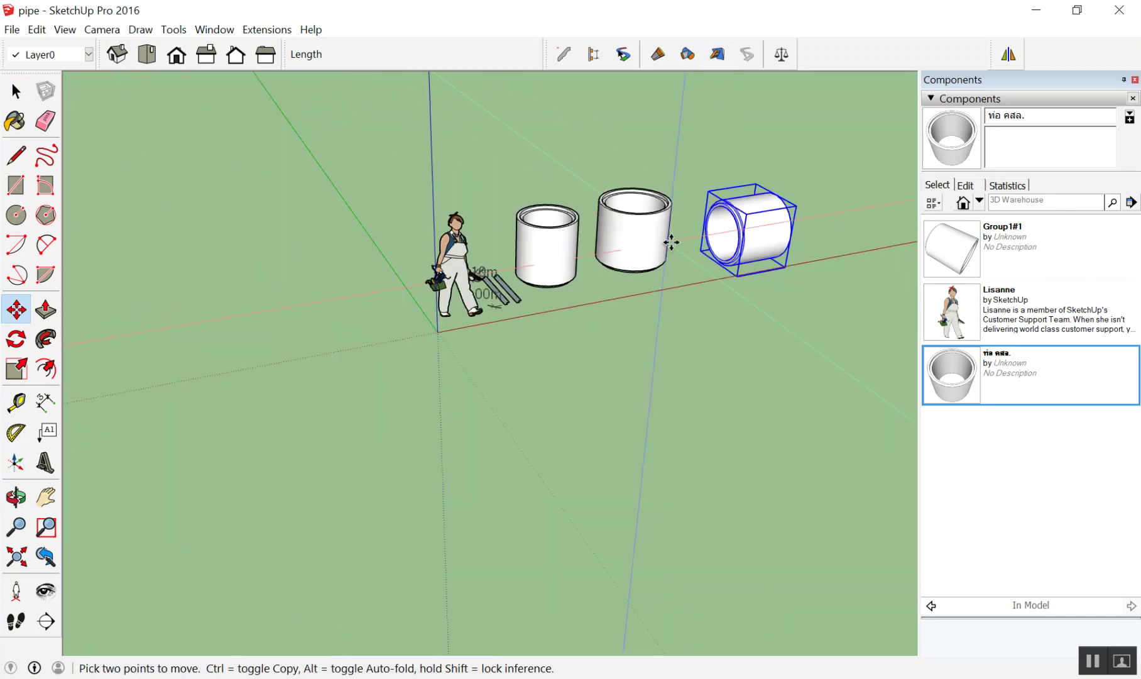
{"action": "scroll", "coordinate": [423, 255], "scroll_direction": "up", "scroll_amount": 2}
{"action": "scroll", "coordinate": [720, 225], "scroll_direction": "down", "scroll_amount": 1}
{"action": "scroll", "coordinate": [703, 204], "scroll_direction": "up", "scroll_amount": 2}
{"action": "key", "text": "space"}
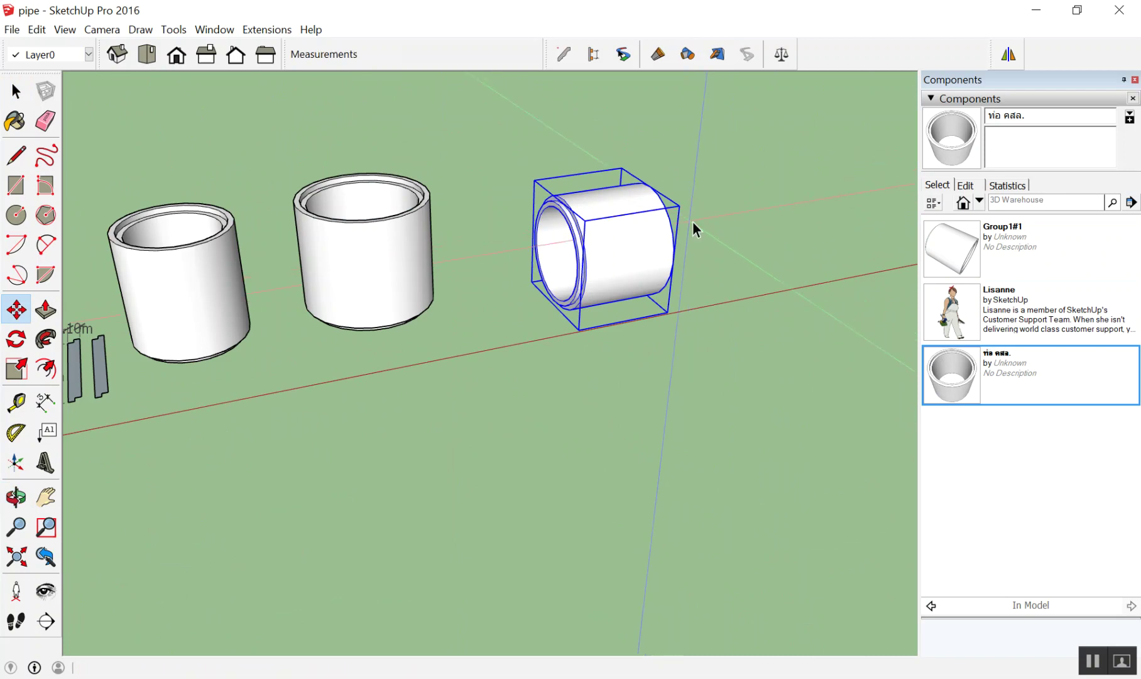
{"action": "scroll", "coordinate": [625, 220], "scroll_direction": "down", "scroll_amount": 1}
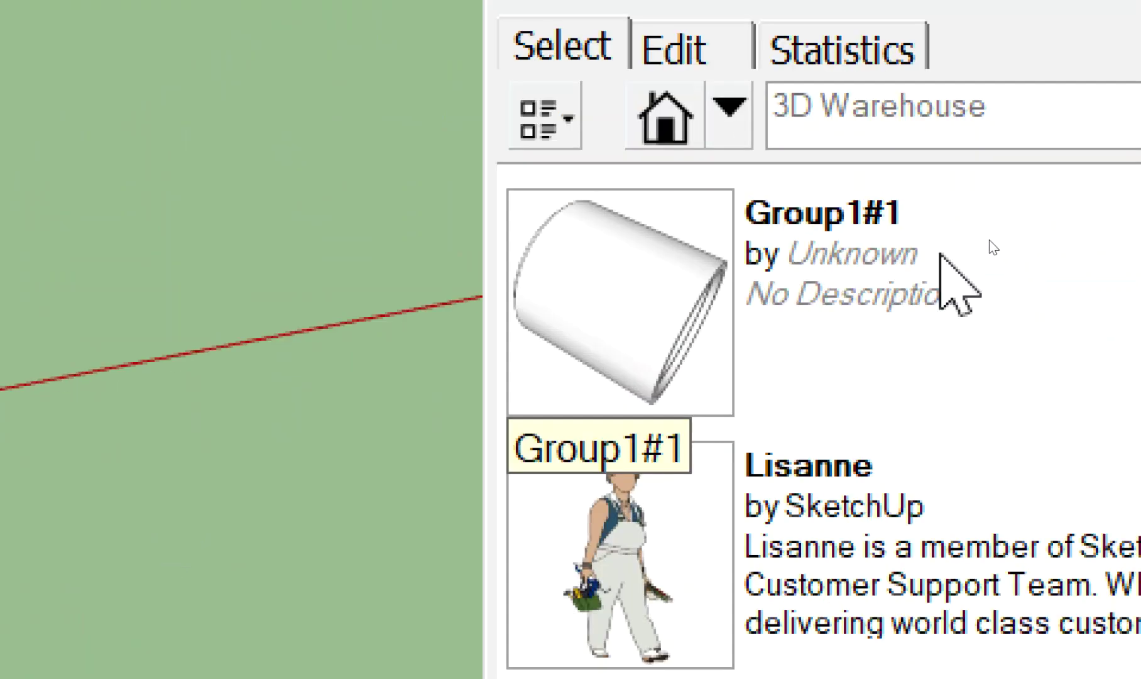
Rename the In Model component Group1#1 to ท่อ 0.80 and pick it up to place a copy
{"action": "left_click", "coordinate": [954, 243]}
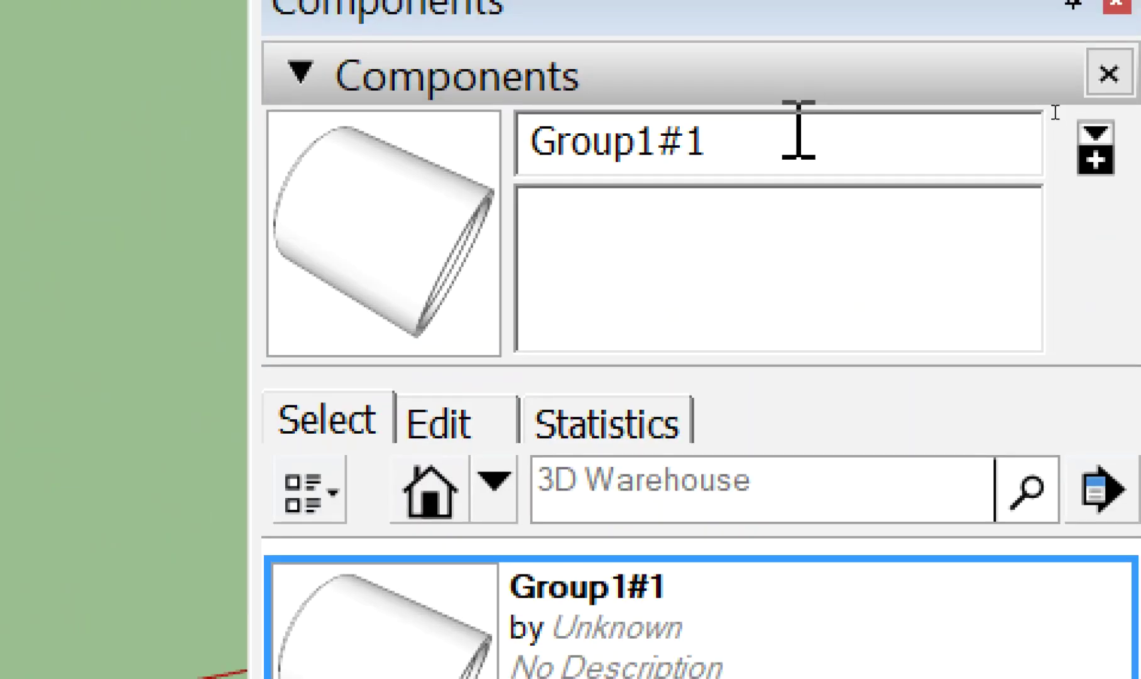
{"action": "double_click", "coordinate": [723, 140]}
{"action": "type", "text": "ท"}
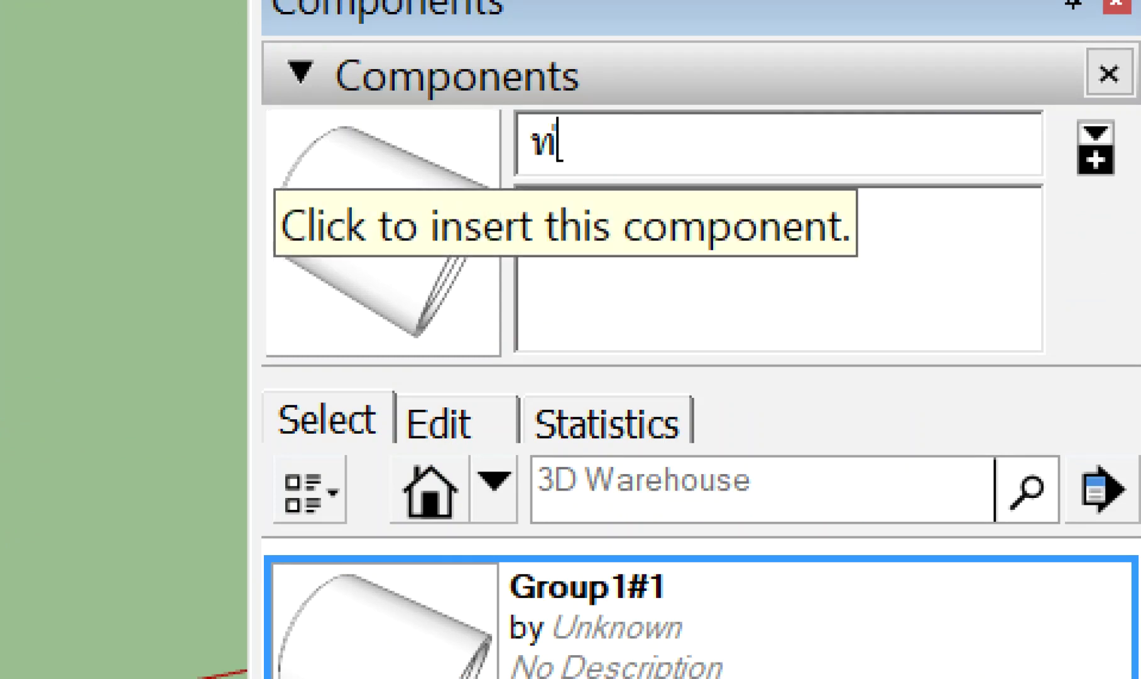
{"action": "type", "text": "่อ 0."}
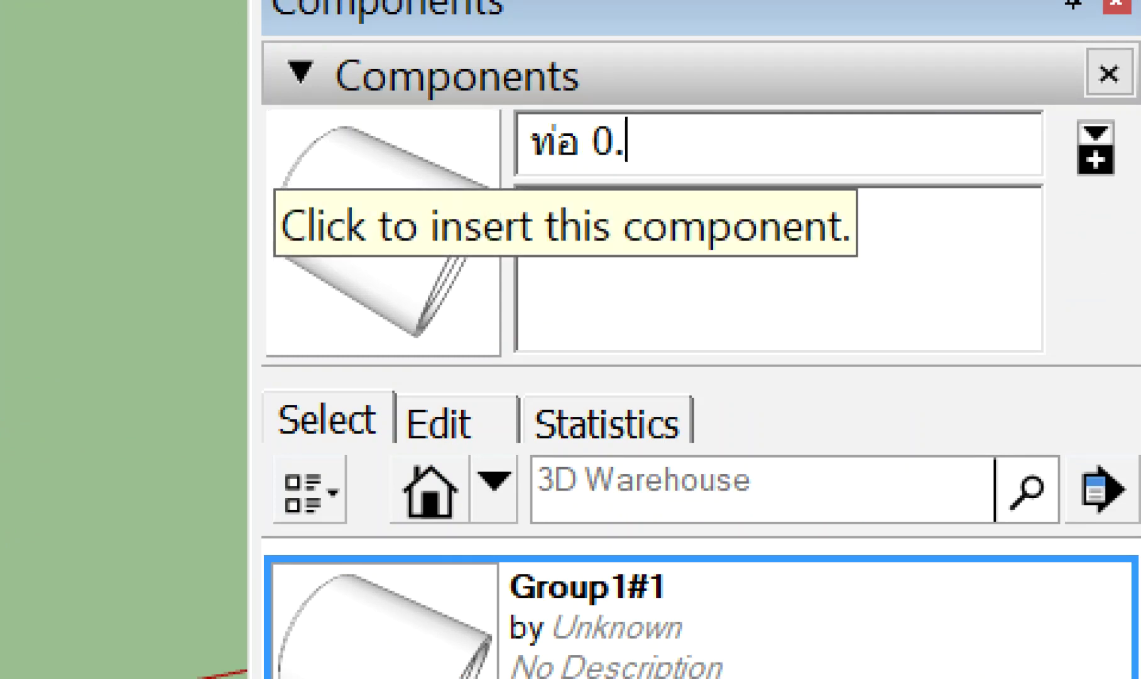
{"action": "type", "text": "80"}
{"action": "key", "text": "Return"}
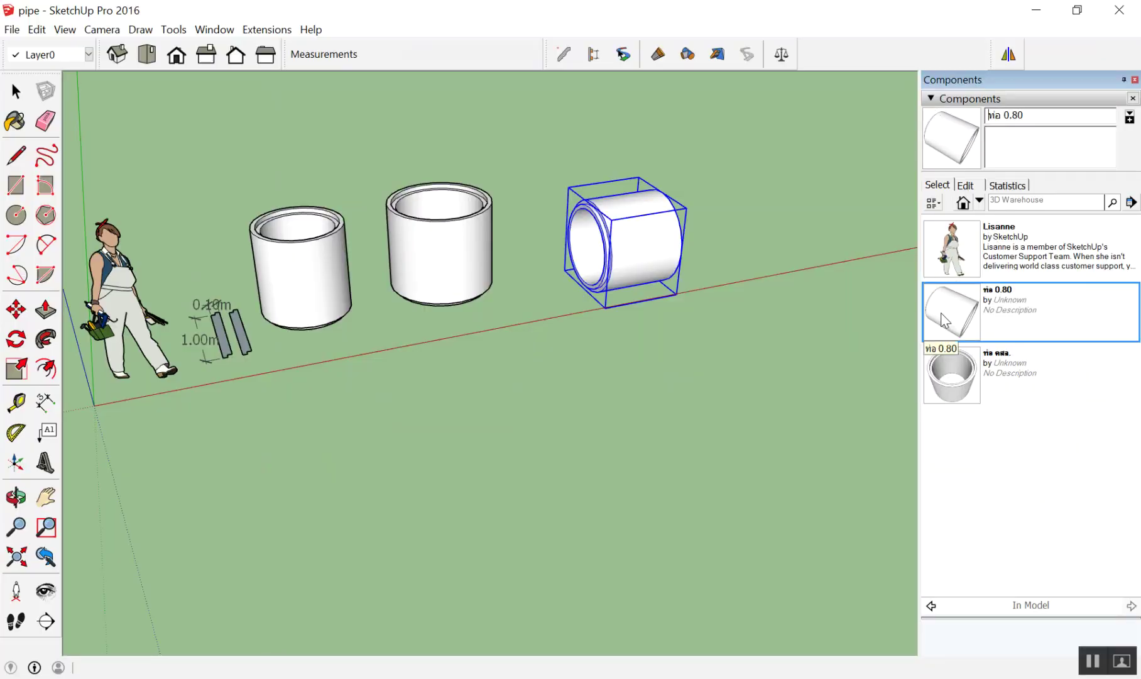
{"action": "left_click", "coordinate": [948, 318]}
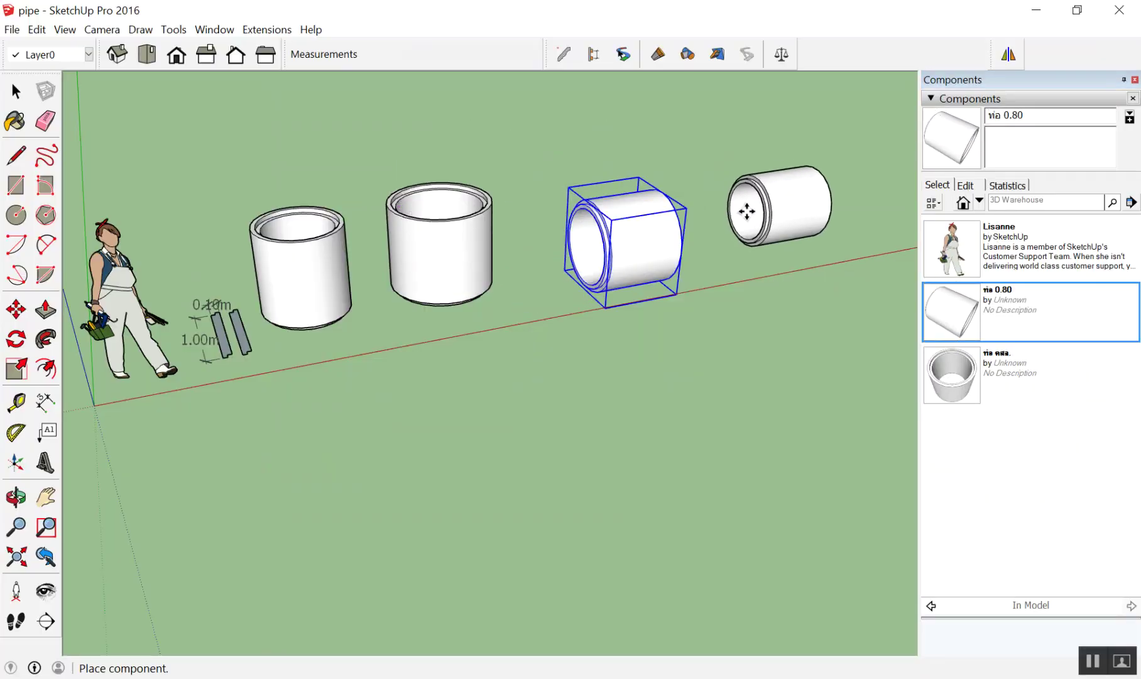
Drop the ท่อ 0.80 copy right of the row of pipes and view it at eye level
{"action": "left_click", "coordinate": [746, 212]}
{"action": "middle_click_drag", "start_coordinate": [745, 213], "coordinate": [414, 270]}
{"action": "scroll", "coordinate": [248, 258], "scroll_direction": "down", "scroll_amount": 3}
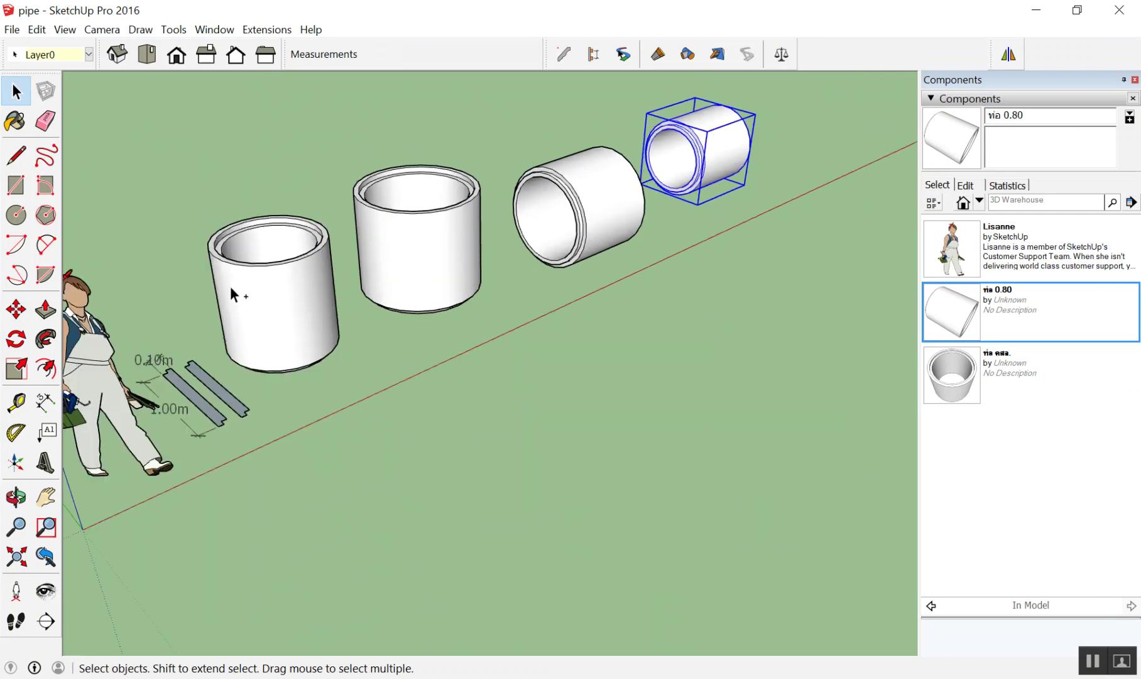
{"action": "mouse_move", "coordinate": [301, 202]}
{"action": "left_mouse_down"}
{"action": "mouse_move", "coordinate": [213, 360]}
{"action": "mouse_move", "coordinate": [375, 242]}
{"action": "mouse_move", "coordinate": [133, 276]}
{"action": "mouse_move", "coordinate": [220, 338]}
{"action": "left_mouse_up"}
{"action": "mouse_move", "coordinate": [472, 162]}
{"action": "left_mouse_down"}
{"action": "mouse_move", "coordinate": [349, 300]}
{"action": "mouse_move", "coordinate": [481, 180]}
{"action": "left_mouse_up"}
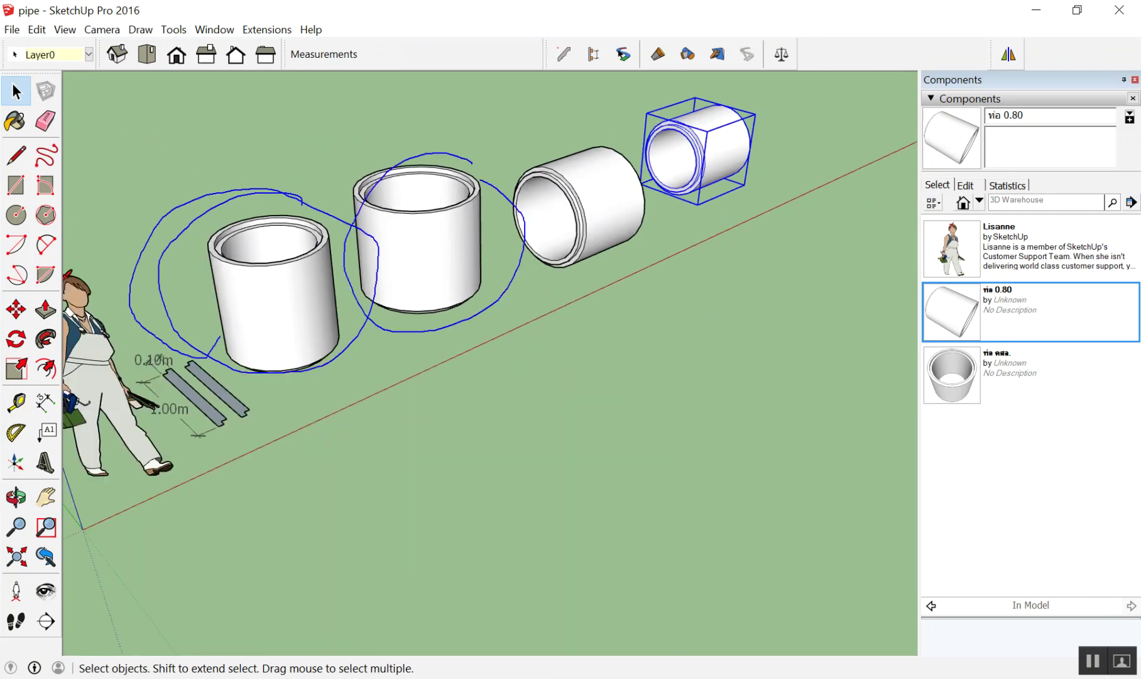
{"action": "left_click_drag", "start_coordinate": [313, 391], "coordinate": [387, 505]}
{"action": "left_click_drag", "start_coordinate": [293, 412], "coordinate": [286, 432]}
{"action": "mouse_move", "coordinate": [226, 236]}
{"action": "middle_mouse_down"}
{"action": "mouse_move", "coordinate": [276, 331]}
{"action": "mouse_move", "coordinate": [263, 158]}
{"action": "middle_mouse_up"}
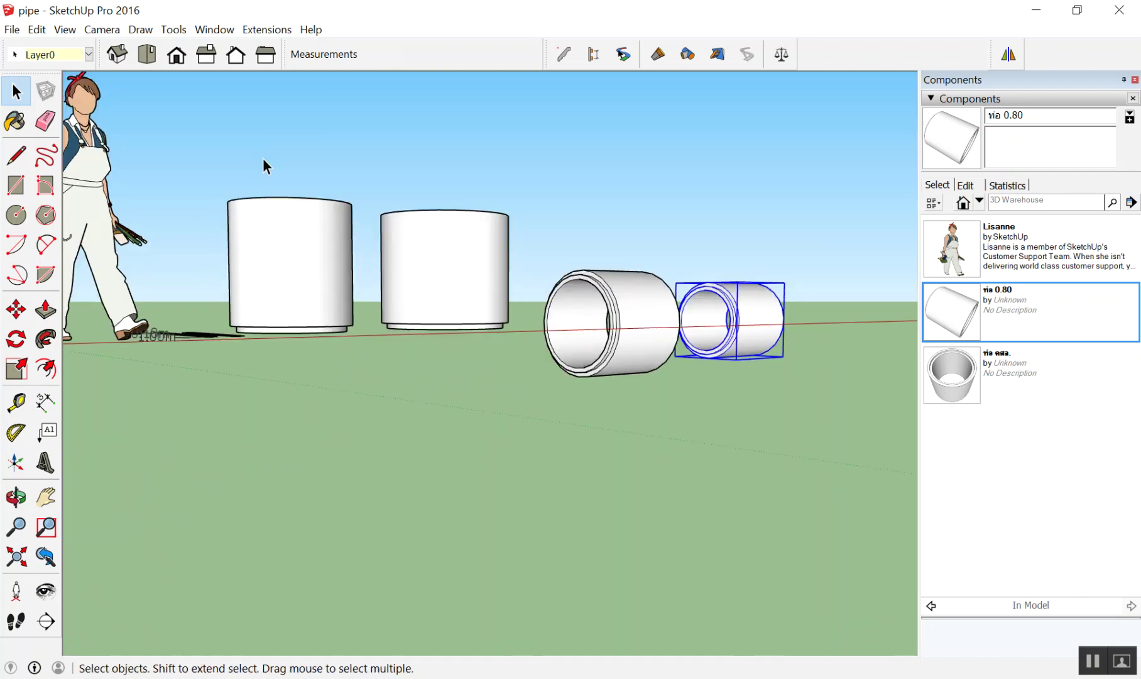
Use Change Axes to move the left upright pipe's axis origin to its base corner
{"action": "right_click", "coordinate": [277, 242]}
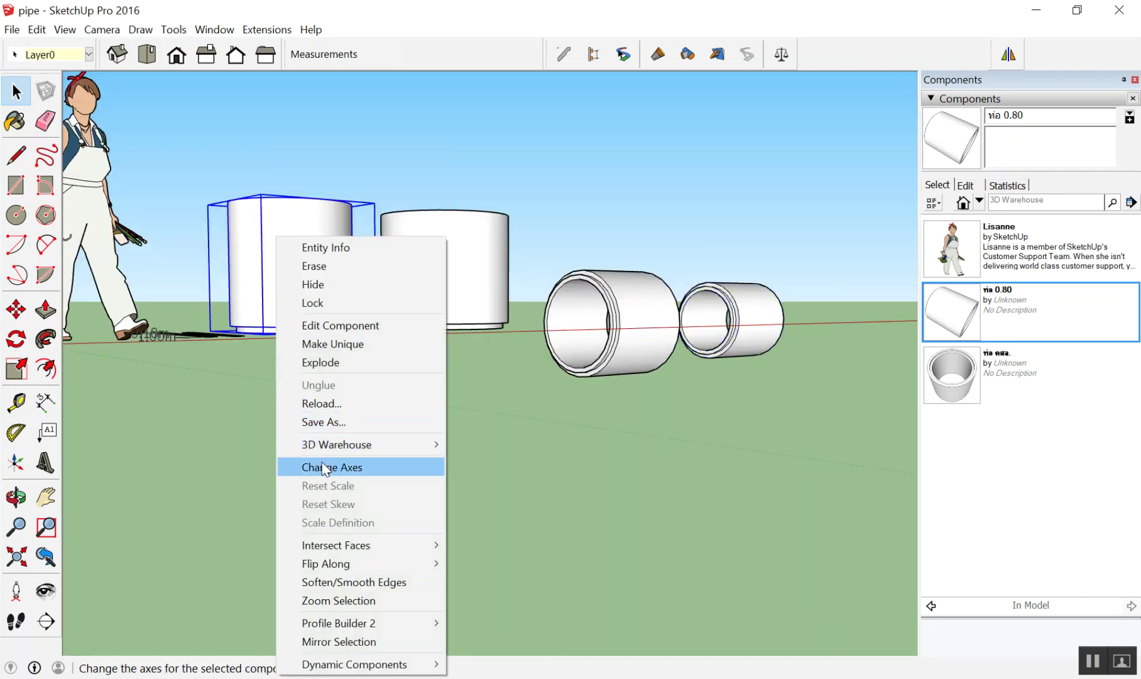
{"action": "left_click", "coordinate": [323, 467]}
{"action": "middle_click_drag", "start_coordinate": [323, 467], "coordinate": [285, 177]}
{"action": "scroll", "coordinate": [289, 327], "scroll_direction": "up", "scroll_amount": 3}
{"action": "scroll", "coordinate": [292, 324], "scroll_direction": "up", "scroll_amount": 2}
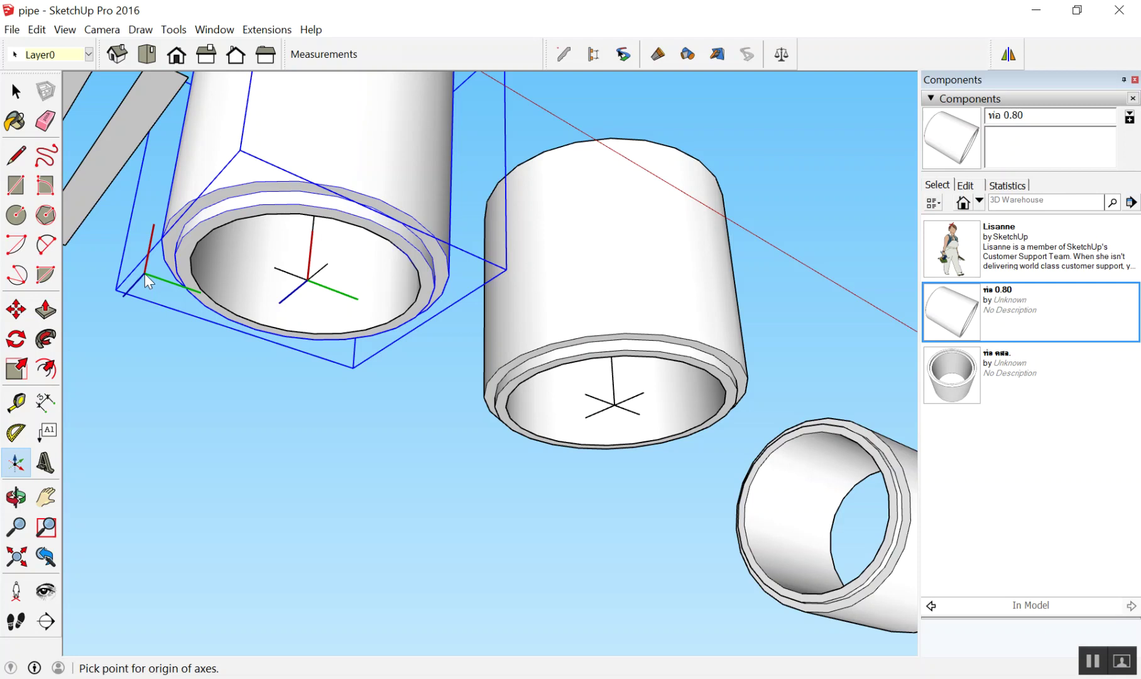
{"action": "key", "text": "space"}
Box-select and delete the two horizontal pipes, leaving the two upright ones
{"action": "scroll", "coordinate": [466, 347], "scroll_direction": "down", "scroll_amount": 5}
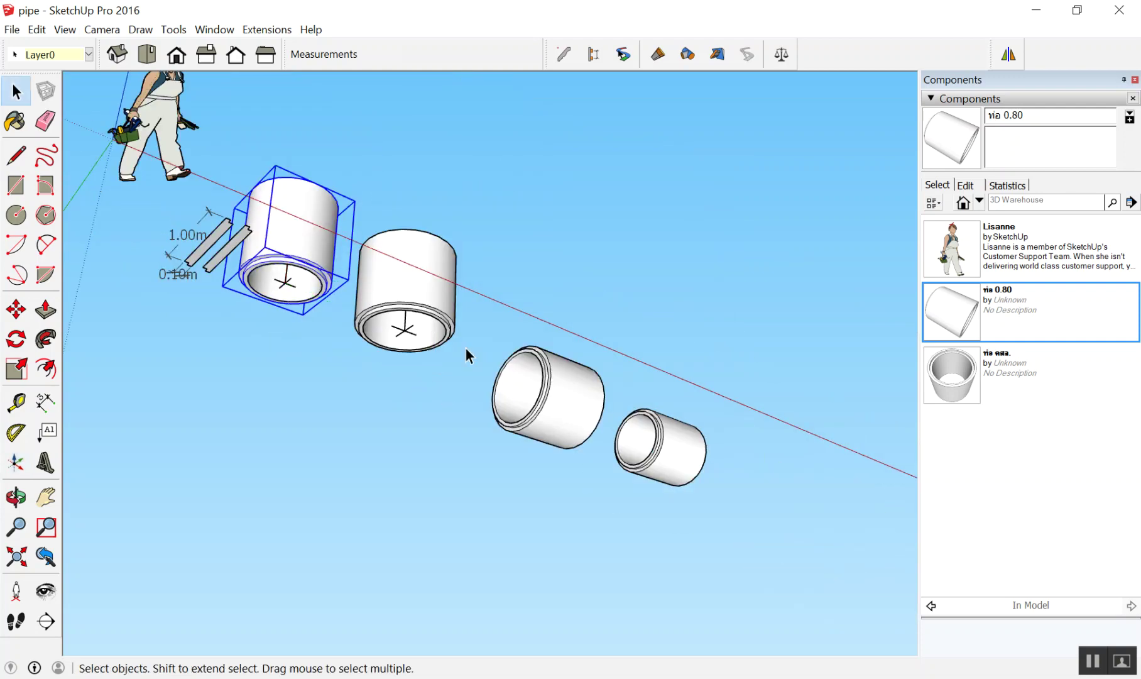
{"action": "mouse_move", "coordinate": [466, 347]}
{"action": "middle_mouse_down"}
{"action": "mouse_move", "coordinate": [414, 395]}
{"action": "mouse_move", "coordinate": [640, 175]}
{"action": "middle_mouse_up"}
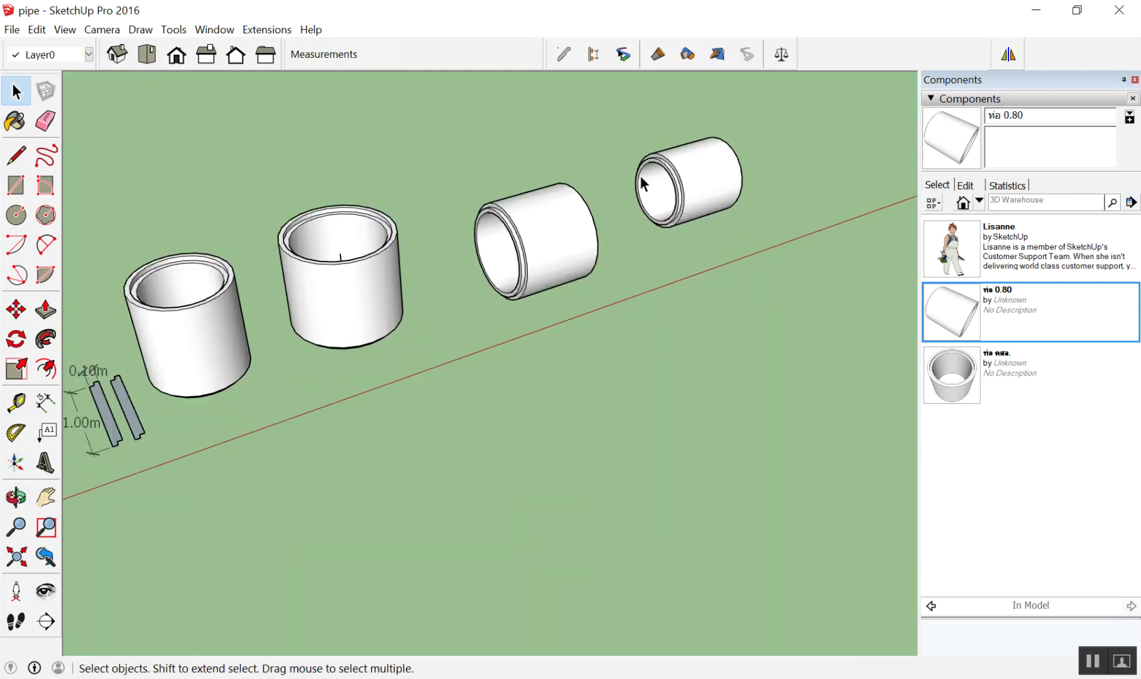
{"action": "left_click_drag", "start_coordinate": [462, 340], "coordinate": [463, 340]}
{"action": "key", "text": "Delete"}
{"action": "scroll", "coordinate": [545, 316], "scroll_direction": "down", "scroll_amount": 2}
{"action": "scroll", "coordinate": [433, 327], "scroll_direction": "up", "scroll_amount": 3}
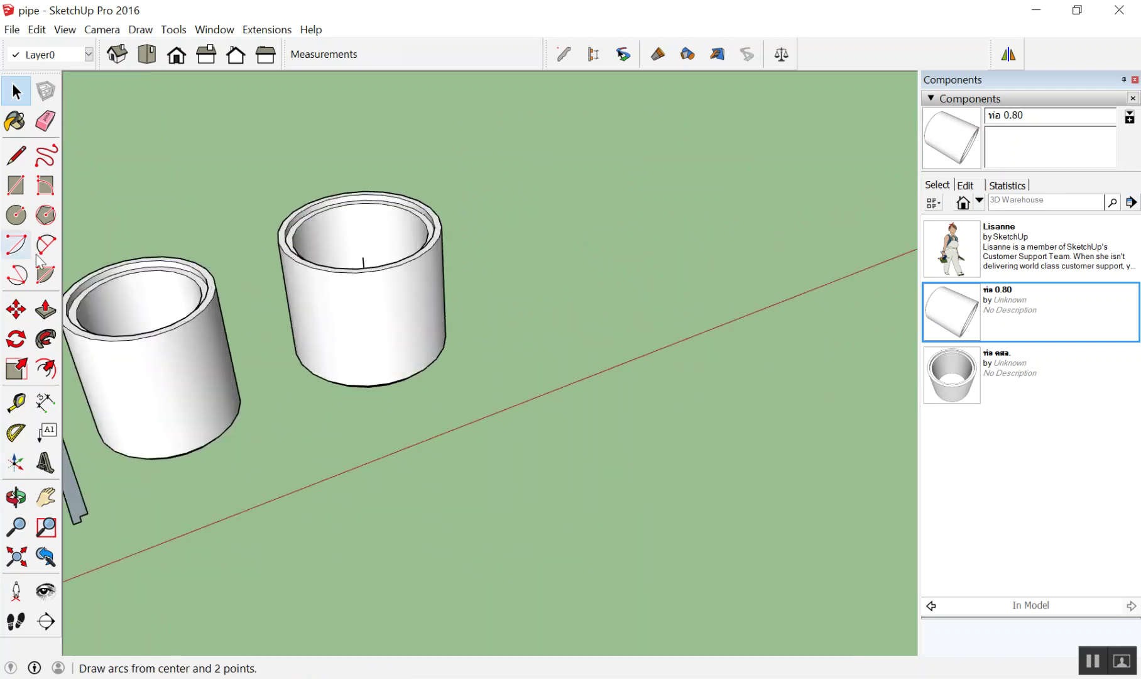
{"action": "scroll", "coordinate": [698, 303], "scroll_direction": "down", "scroll_amount": 2}
{"action": "scroll", "coordinate": [407, 254], "scroll_direction": "up", "scroll_amount": 2}
{"action": "scroll", "coordinate": [490, 333], "scroll_direction": "up", "scroll_amount": 1}
{"action": "scroll", "coordinate": [572, 411], "scroll_direction": "up", "scroll_amount": 1}
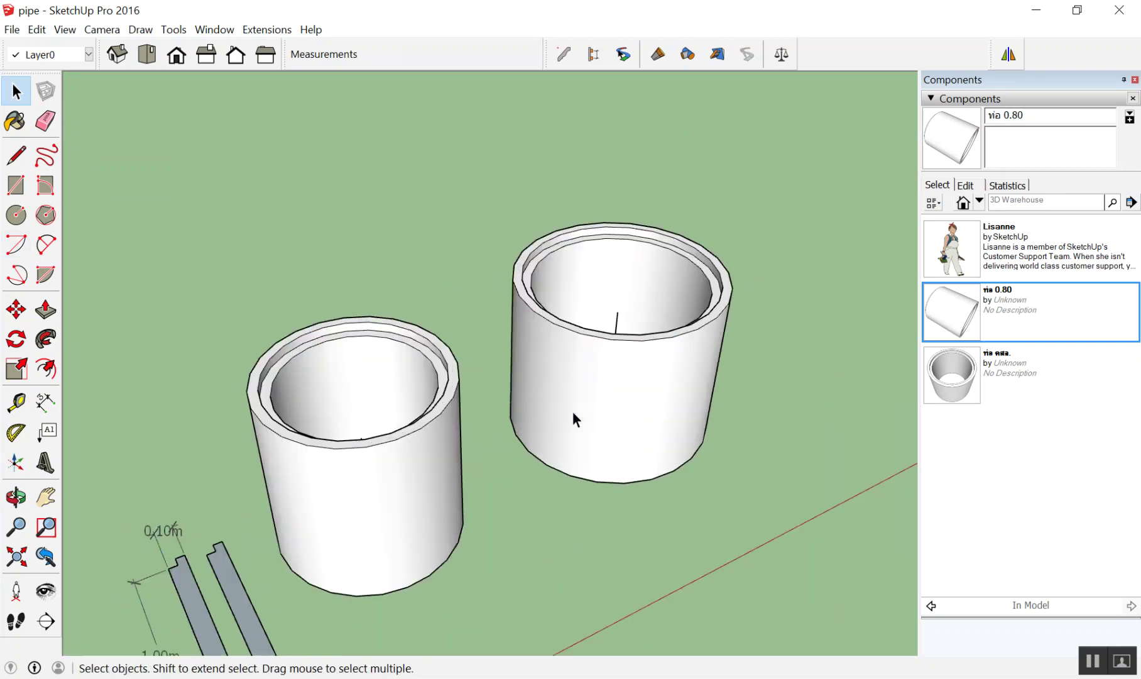
{"action": "scroll", "coordinate": [284, 329], "scroll_direction": "up", "scroll_amount": 3}
{"action": "scroll", "coordinate": [284, 328], "scroll_direction": "down", "scroll_amount": 2}
{"action": "scroll", "coordinate": [611, 430], "scroll_direction": "down", "scroll_amount": 2}
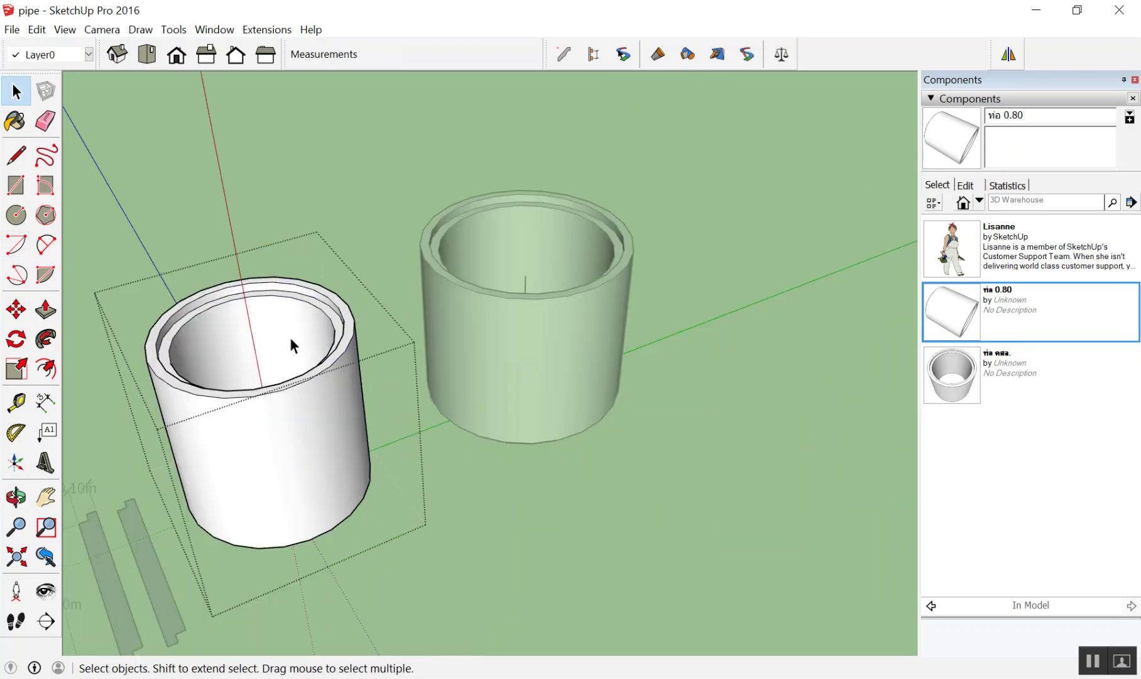
{"action": "scroll", "coordinate": [290, 339], "scroll_direction": "up", "scroll_amount": 1}
{"action": "scroll", "coordinate": [440, 503], "scroll_direction": "down", "scroll_amount": 3}
{"action": "left_click", "coordinate": [415, 420]}
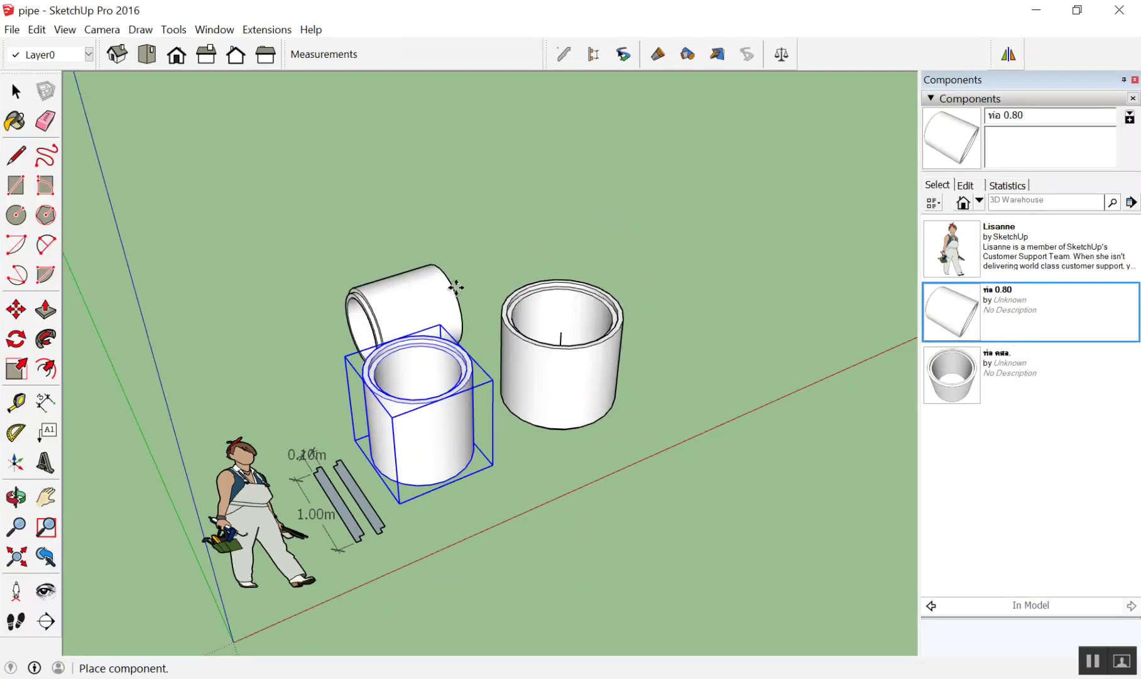
{"action": "key", "text": "Escape"}
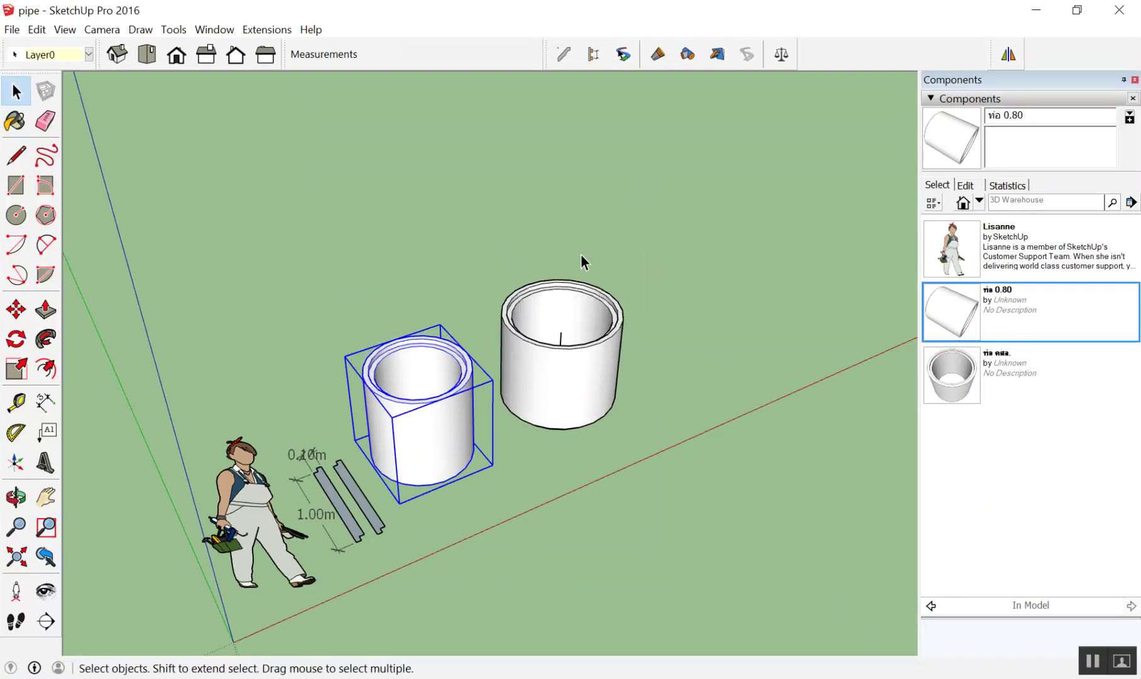
{"action": "left_click", "coordinate": [519, 538]}
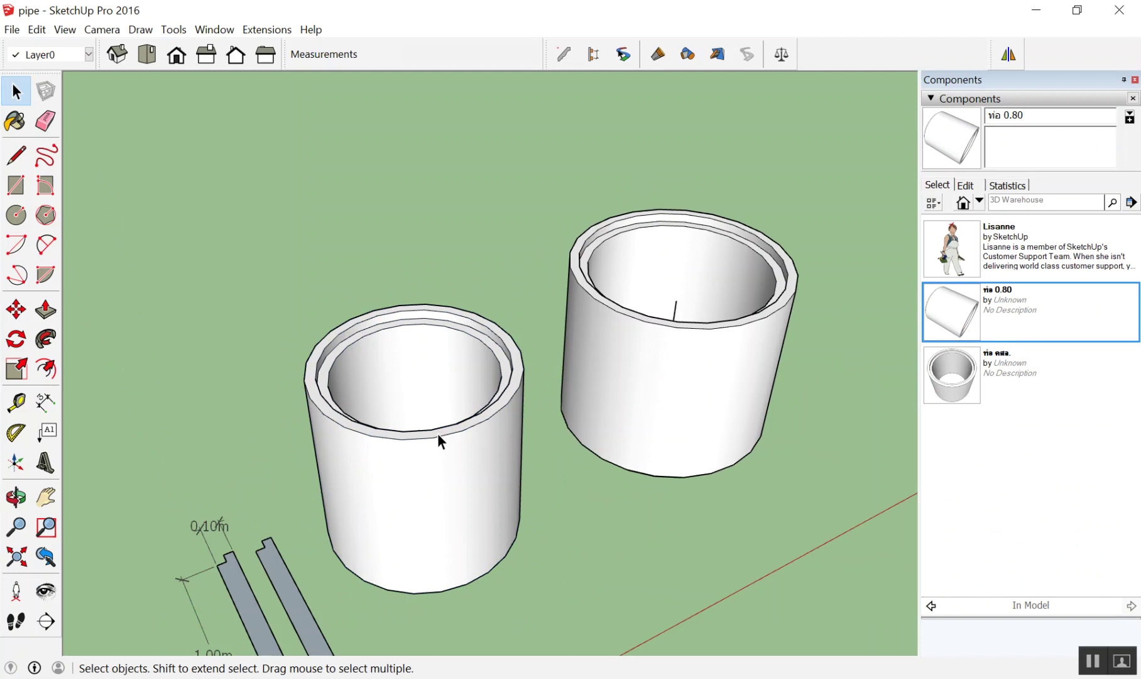
{"action": "scroll", "coordinate": [304, 181], "scroll_direction": "down", "scroll_amount": 5}
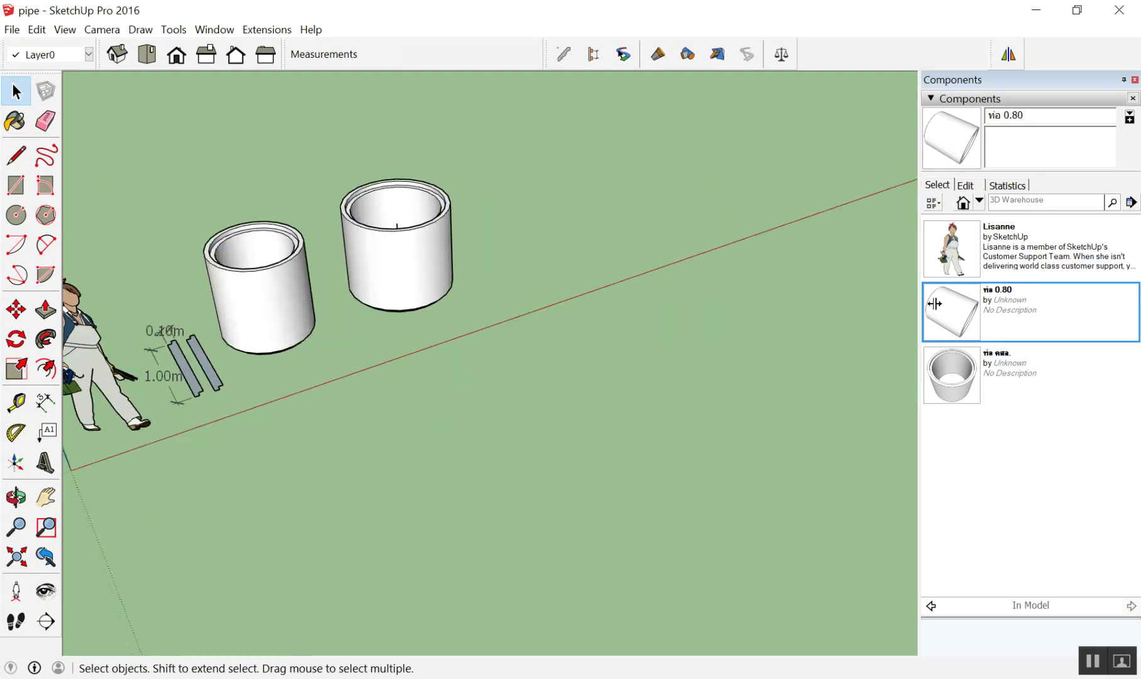
{"action": "scroll", "coordinate": [816, 264], "scroll_direction": "up", "scroll_amount": 1}
Place two ท่อ 0.80 pipe copies to the right of the upright pipes
{"action": "left_click", "coordinate": [952, 311]}
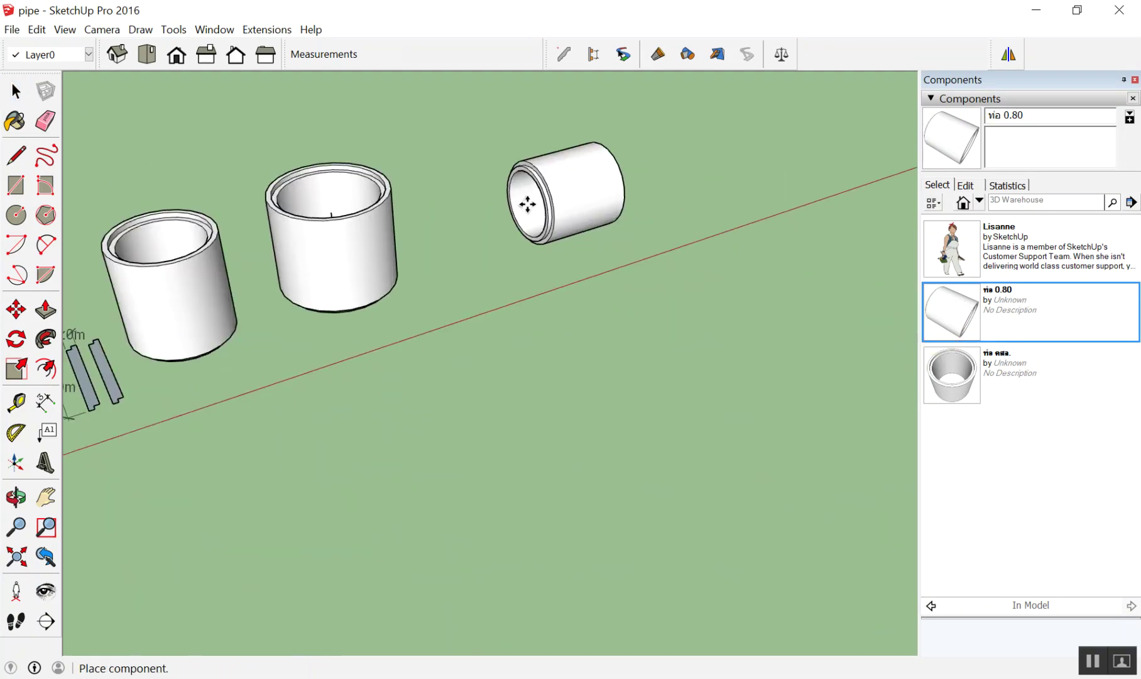
{"action": "left_click", "coordinate": [527, 204]}
{"action": "left_click", "coordinate": [952, 311]}
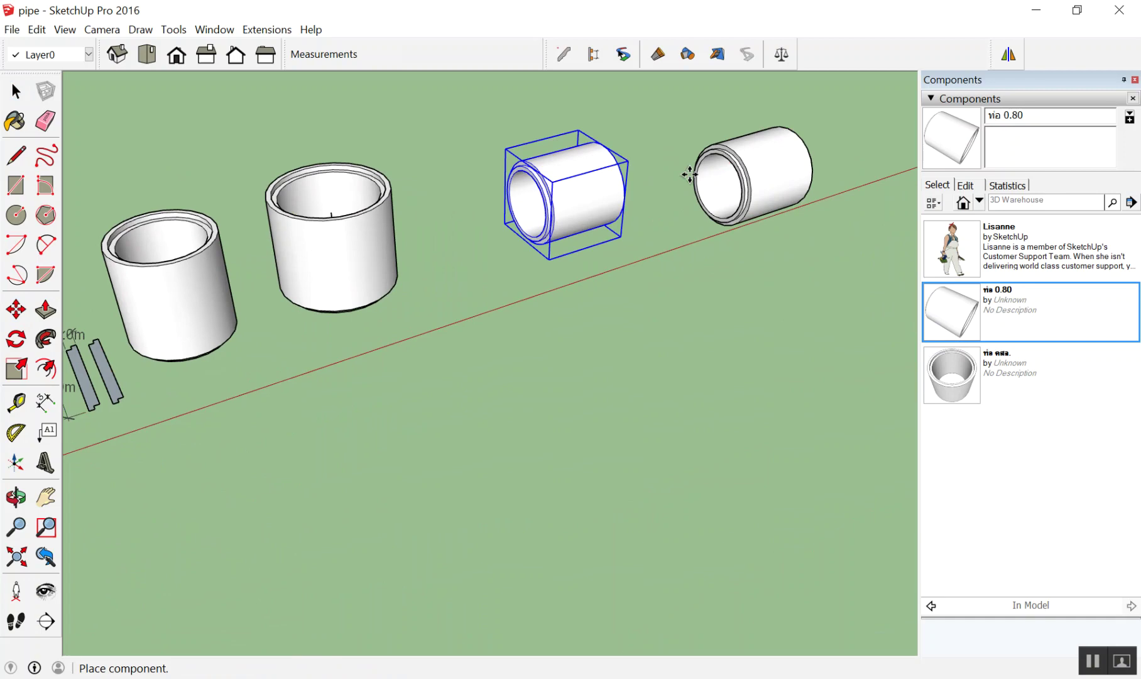
{"action": "scroll", "coordinate": [598, 186], "scroll_direction": "up", "scroll_amount": 2}
{"action": "scroll", "coordinate": [624, 166], "scroll_direction": "up", "scroll_amount": 2}
{"action": "scroll", "coordinate": [650, 204], "scroll_direction": "up", "scroll_amount": 2}
{"action": "middle_click_drag", "start_coordinate": [650, 204], "coordinate": [453, 250]}
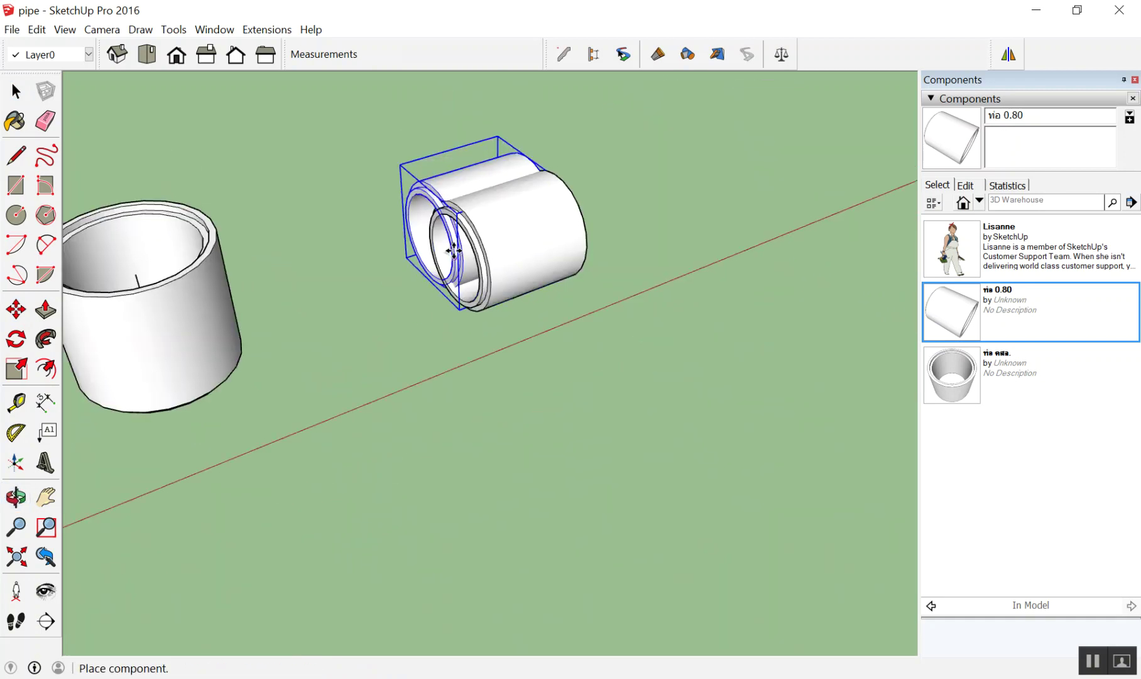
{"action": "key", "text": "Escape"}
{"action": "middle_click_drag", "start_coordinate": [635, 286], "coordinate": [705, 252]}
{"action": "scroll", "coordinate": [705, 253], "scroll_direction": "down", "scroll_amount": 5}
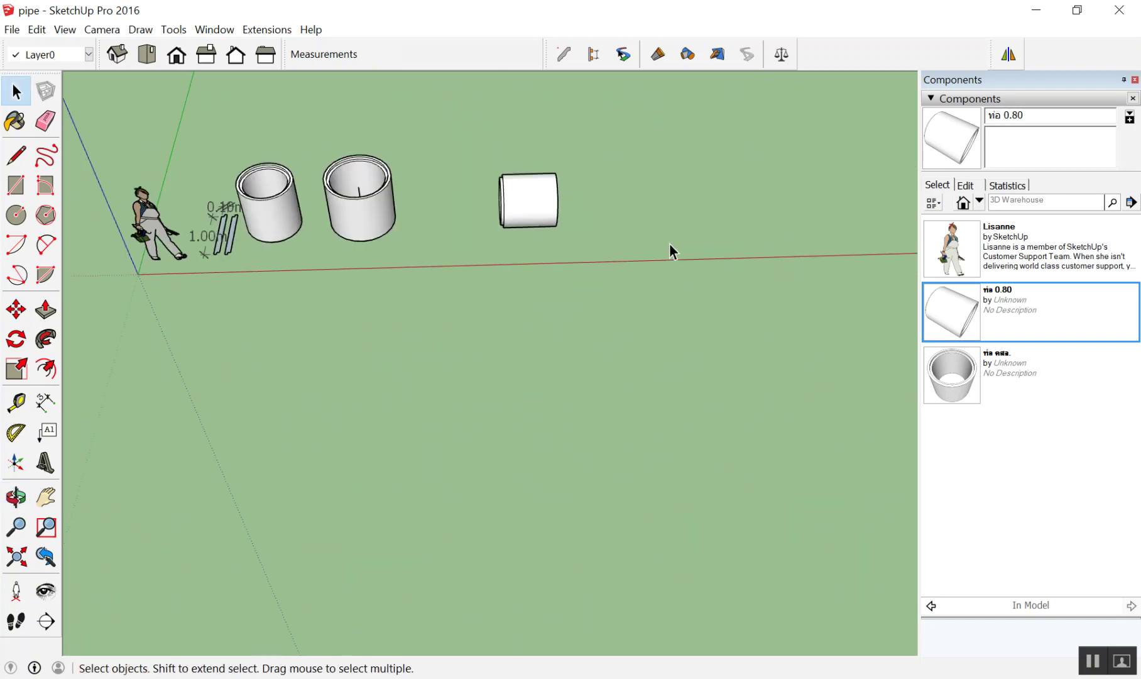
Draw a straight line to the right of the placed pipe
{"action": "key", "text": "l"}
{"action": "left_click", "coordinate": [646, 222]}
{"action": "left_click", "coordinate": [831, 218]}
{"action": "key", "text": "space"}
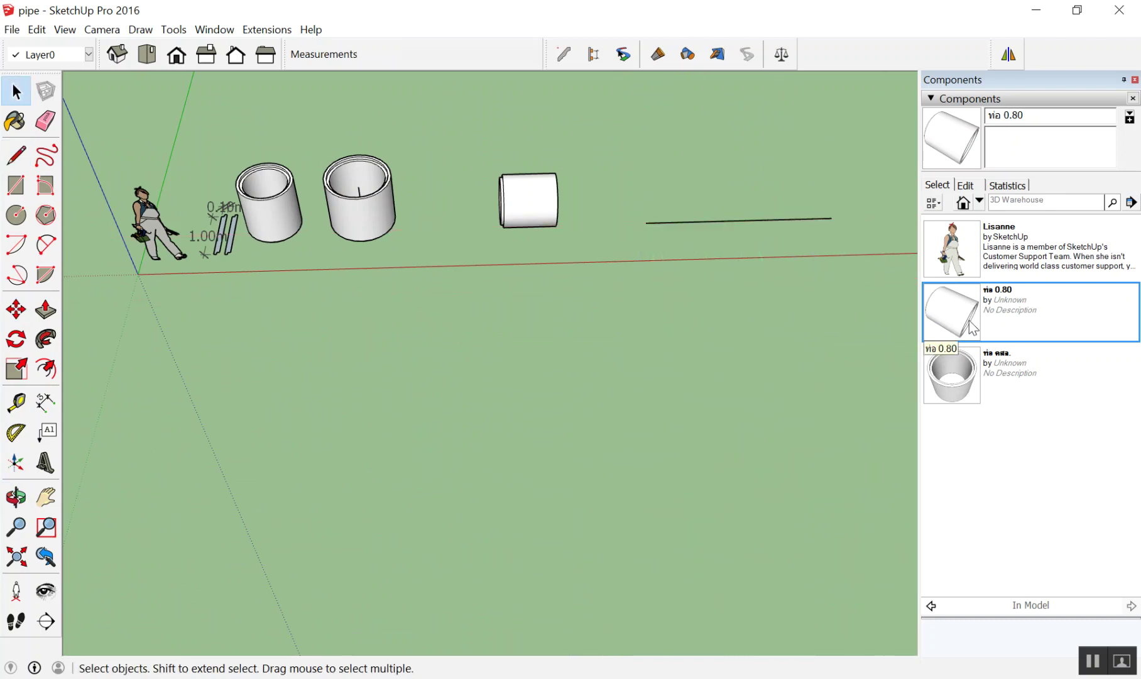
Place another ท่อ 0.80 pipe at the start of the new line
{"action": "left_click", "coordinate": [972, 327]}
{"action": "scroll", "coordinate": [708, 230], "scroll_direction": "up", "scroll_amount": 3}
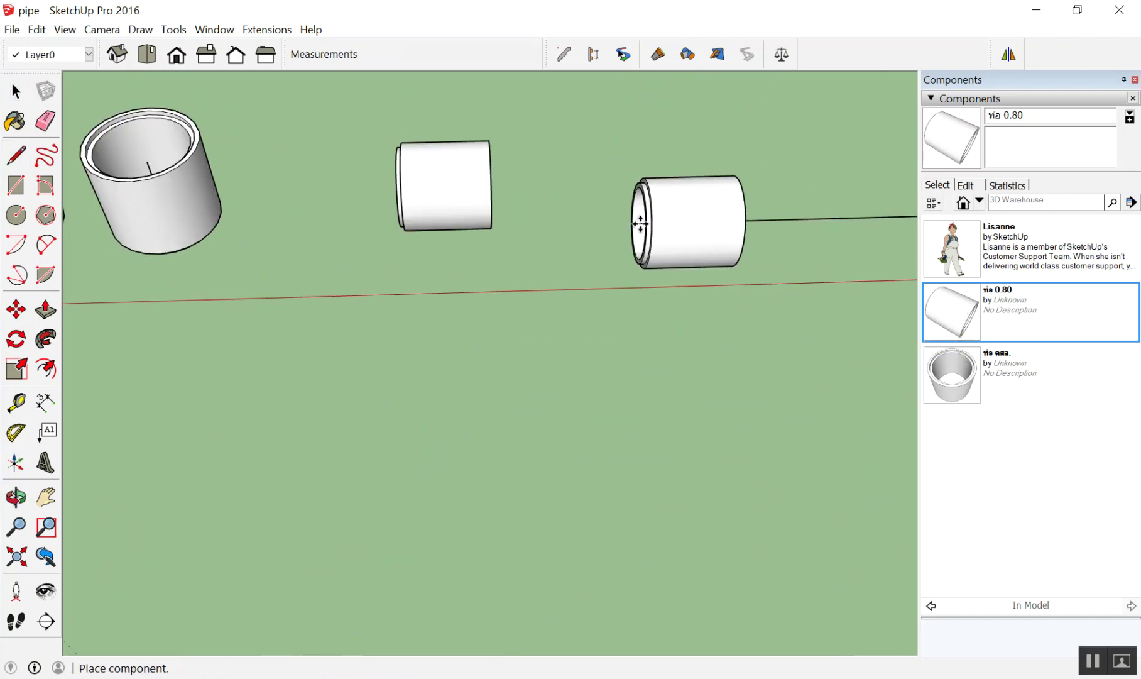
{"action": "left_click", "coordinate": [640, 223]}
{"action": "middle_click_drag", "start_coordinate": [640, 223], "coordinate": [782, 132]}
{"action": "mouse_move", "coordinate": [611, 217]}
{"action": "middle_mouse_down"}
{"action": "mouse_move", "coordinate": [809, 85]}
{"action": "mouse_move", "coordinate": [578, 196]}
{"action": "middle_mouse_up"}
{"action": "key", "text": "m"}
{"action": "scroll", "coordinate": [718, 191], "scroll_direction": "up", "scroll_amount": 3}
{"action": "scroll", "coordinate": [719, 191], "scroll_direction": "up", "scroll_amount": 2}
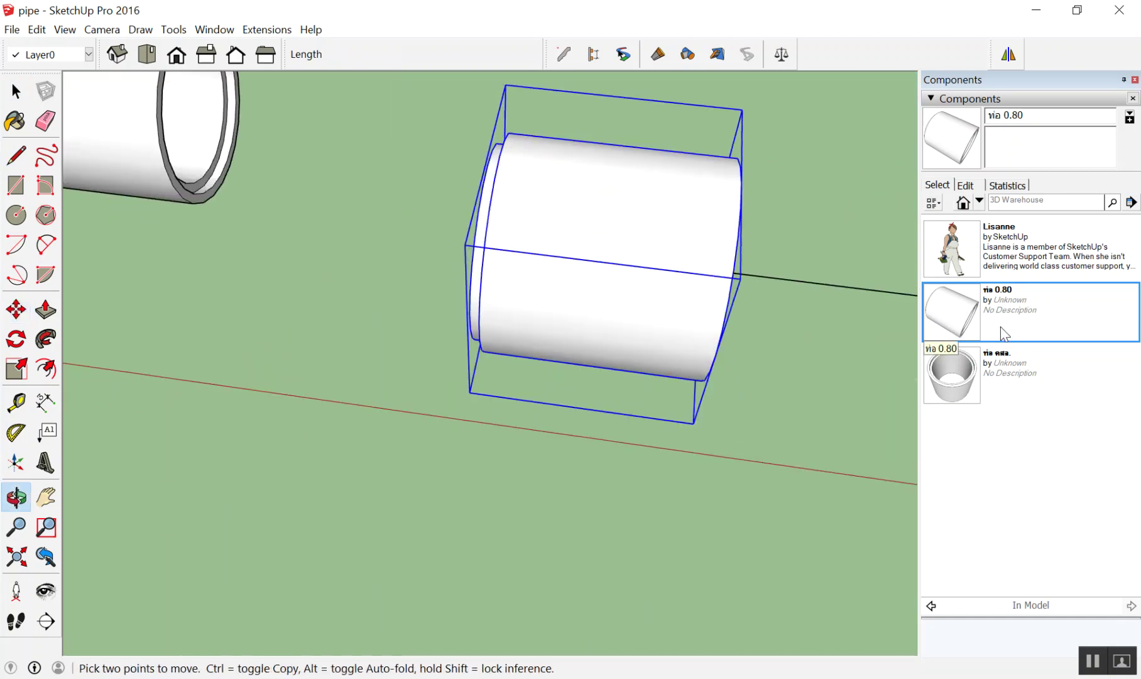
{"action": "left_click", "coordinate": [928, 311]}
{"action": "key", "text": "space"}
{"action": "middle_click_drag", "start_coordinate": [776, 273], "coordinate": [582, 205]}
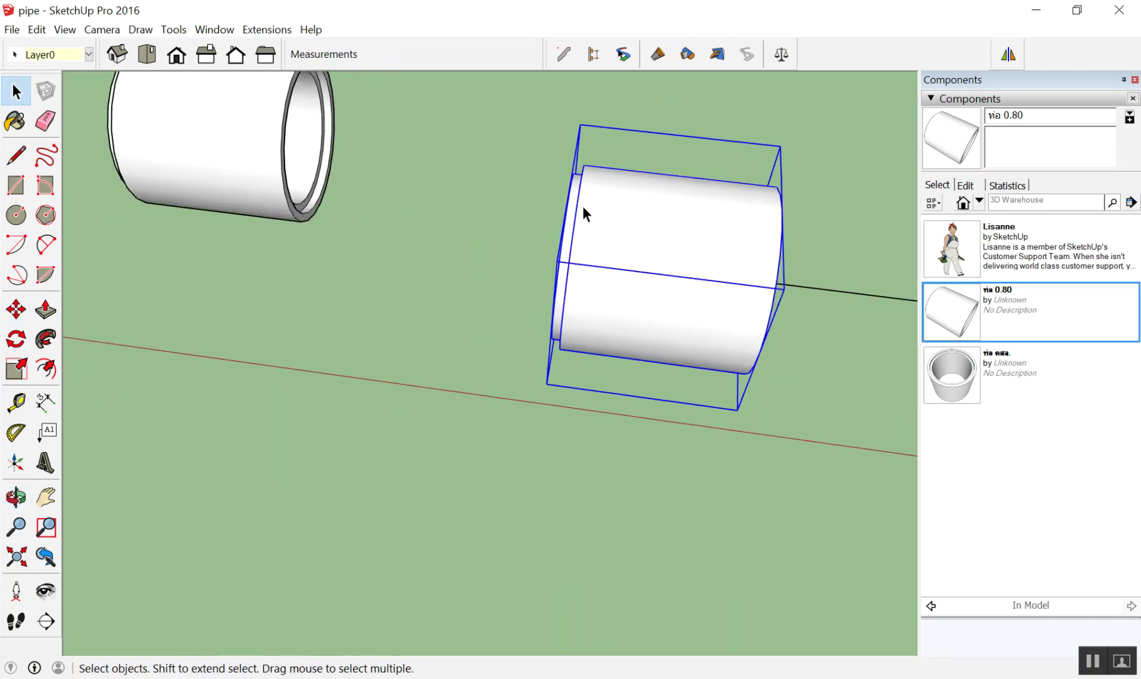
{"action": "scroll", "coordinate": [428, 206], "scroll_direction": "down", "scroll_amount": 3}
Clear the selection and select the short pipe at the line's start
{"action": "left_click", "coordinate": [696, 183]}
{"action": "scroll", "coordinate": [493, 214], "scroll_direction": "down", "scroll_amount": 2}
{"action": "scroll", "coordinate": [349, 194], "scroll_direction": "up", "scroll_amount": 4}
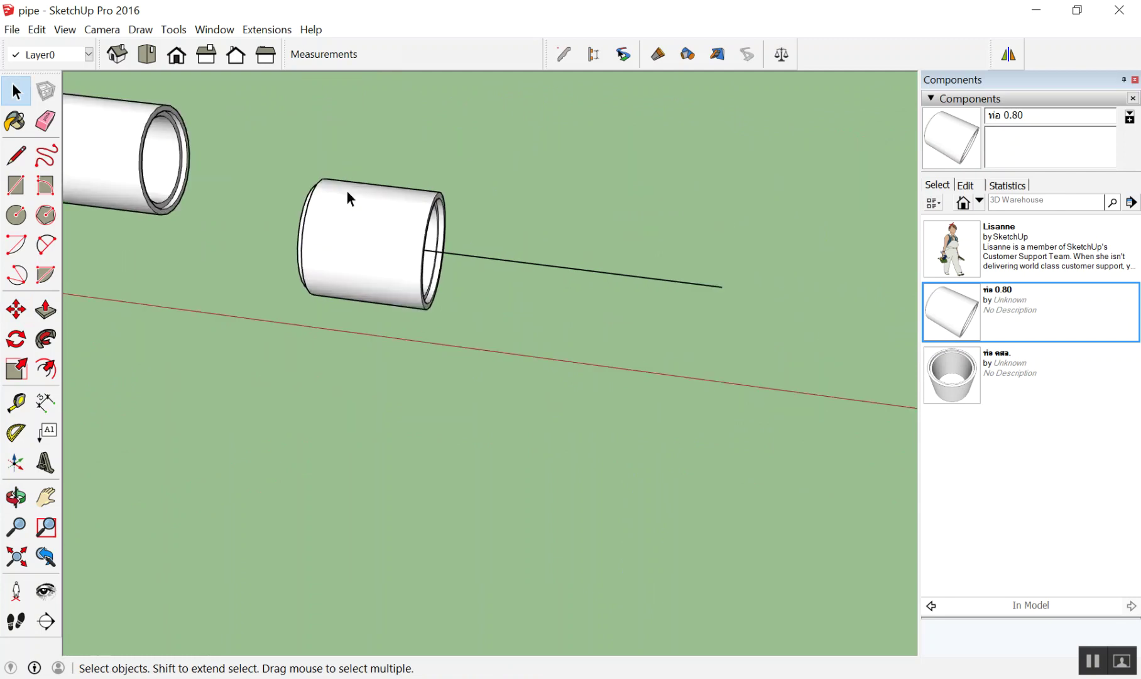
{"action": "left_click", "coordinate": [386, 222]}
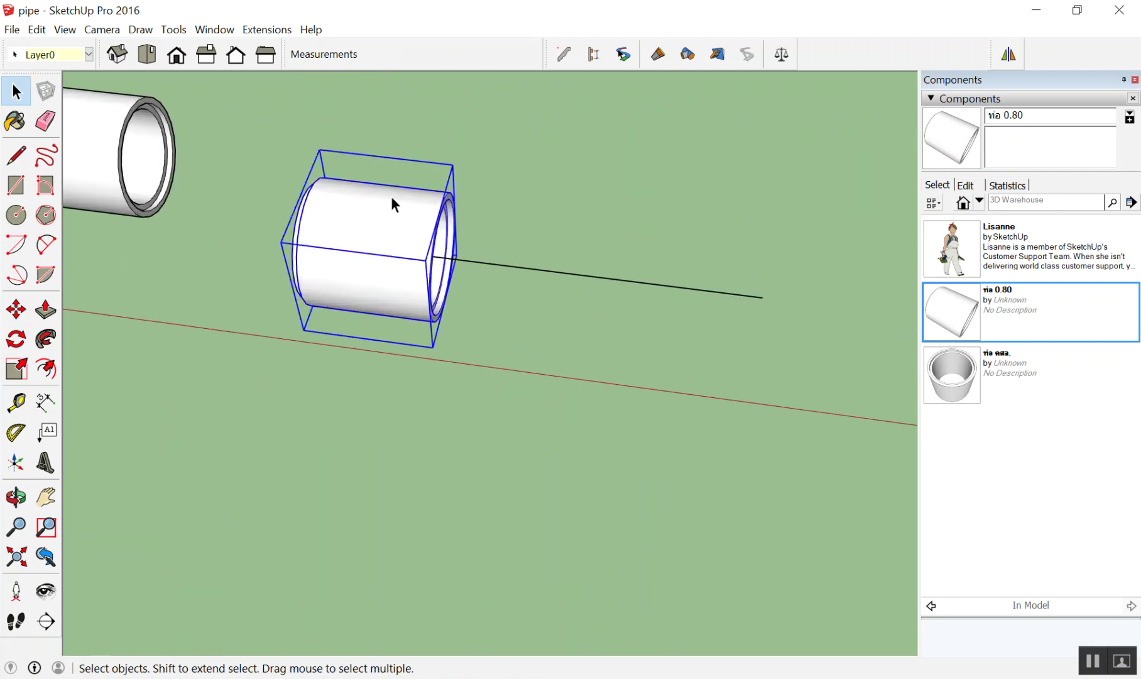
{"action": "scroll", "coordinate": [464, 369], "scroll_direction": "down", "scroll_amount": 2}
Draw a two-segment path line with one corner beside the pipes
{"action": "scroll", "coordinate": [502, 327], "scroll_direction": "down", "scroll_amount": 2}
{"action": "left_click", "coordinate": [553, 280]}
{"action": "key", "text": "l"}
{"action": "left_click", "coordinate": [468, 221]}
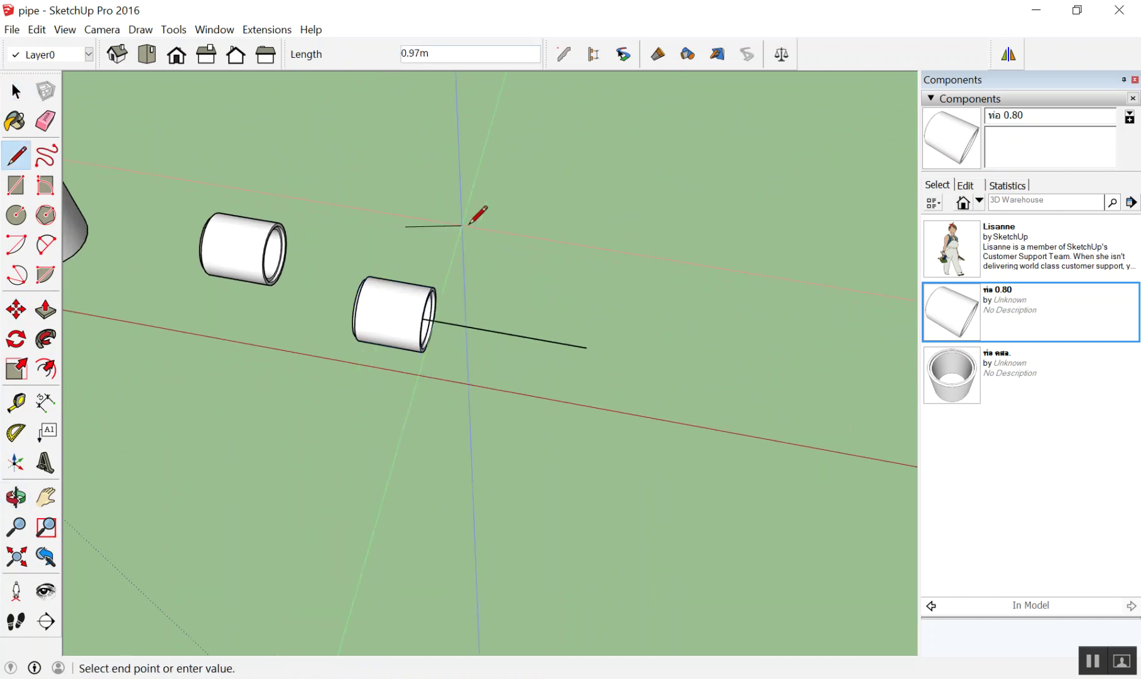
{"action": "scroll", "coordinate": [352, 179], "scroll_direction": "down", "scroll_amount": 3}
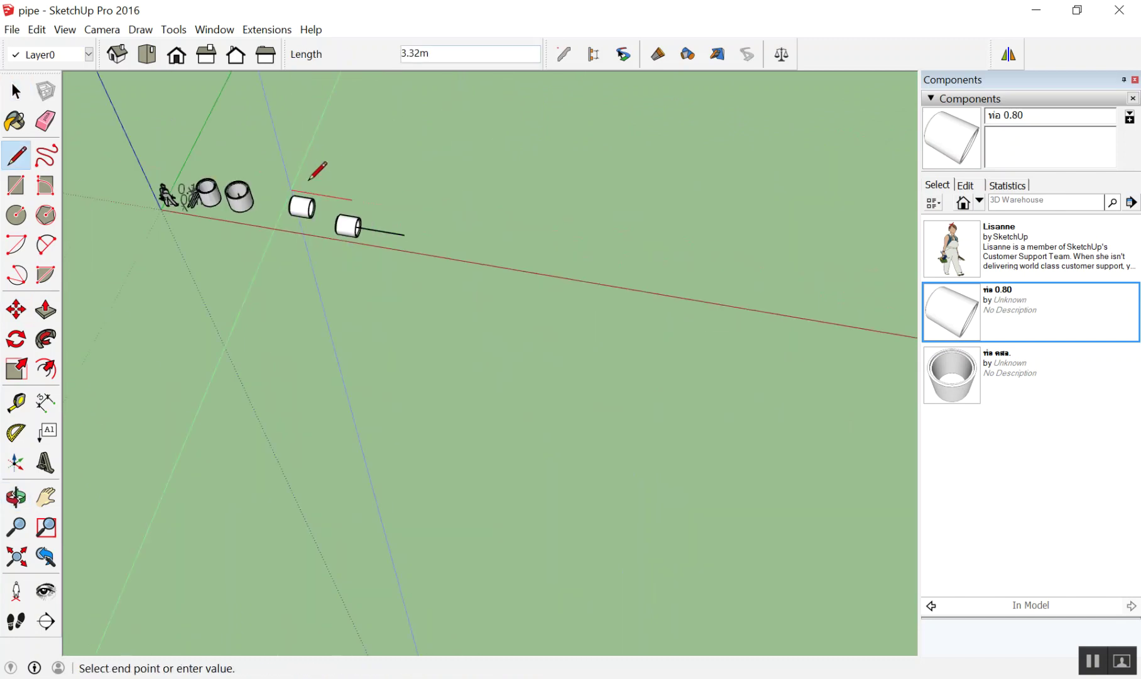
{"action": "left_click", "coordinate": [571, 236]}
{"action": "left_click", "coordinate": [790, 226]}
{"action": "key", "text": "space"}
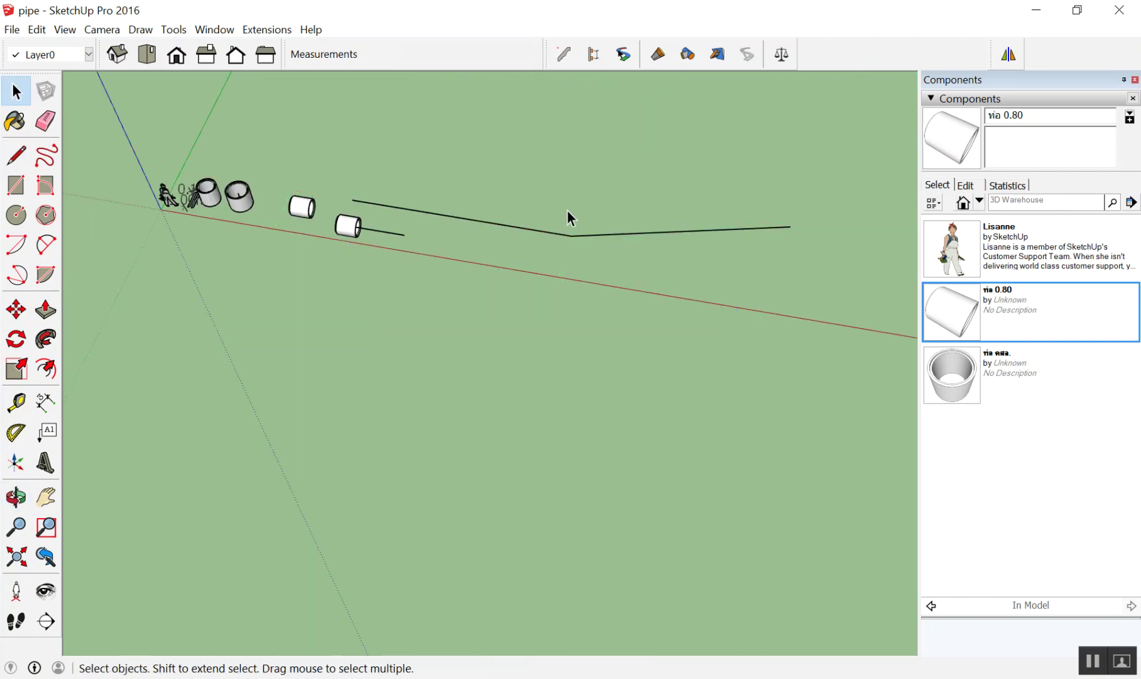
{"action": "scroll", "coordinate": [553, 210], "scroll_direction": "up", "scroll_amount": 1}
Round the path's corner into a smooth curve with the 2 Point Arc tool
{"action": "key", "text": "a"}
{"action": "left_click", "coordinate": [462, 220]}
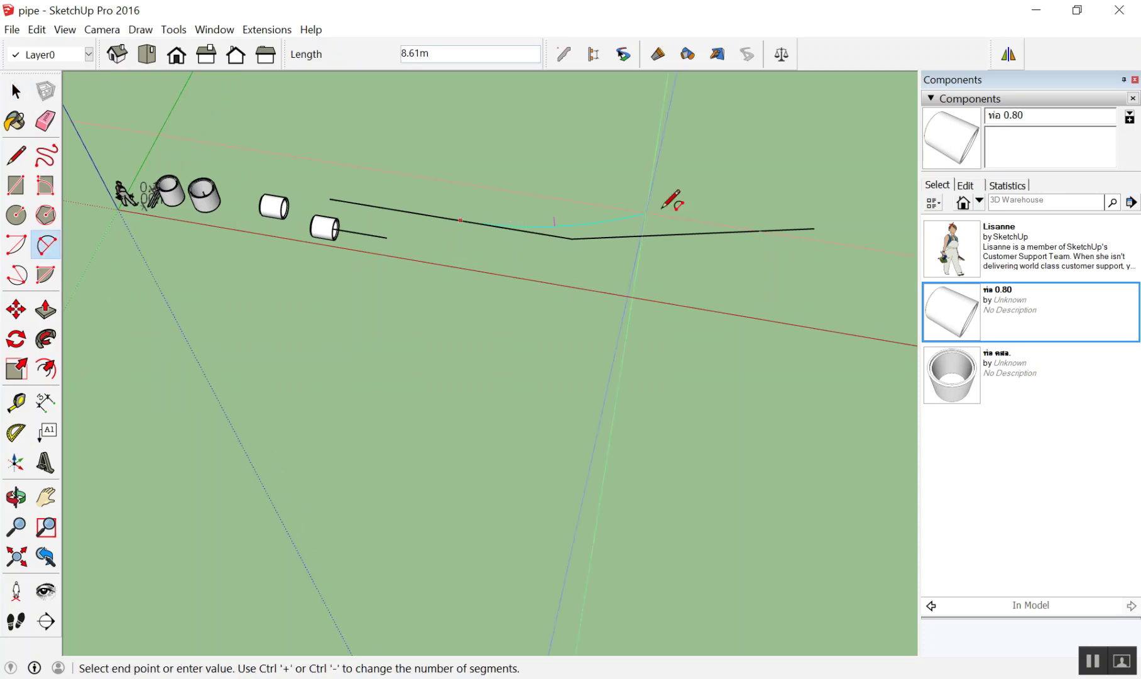
{"action": "double_click", "coordinate": [684, 234]}
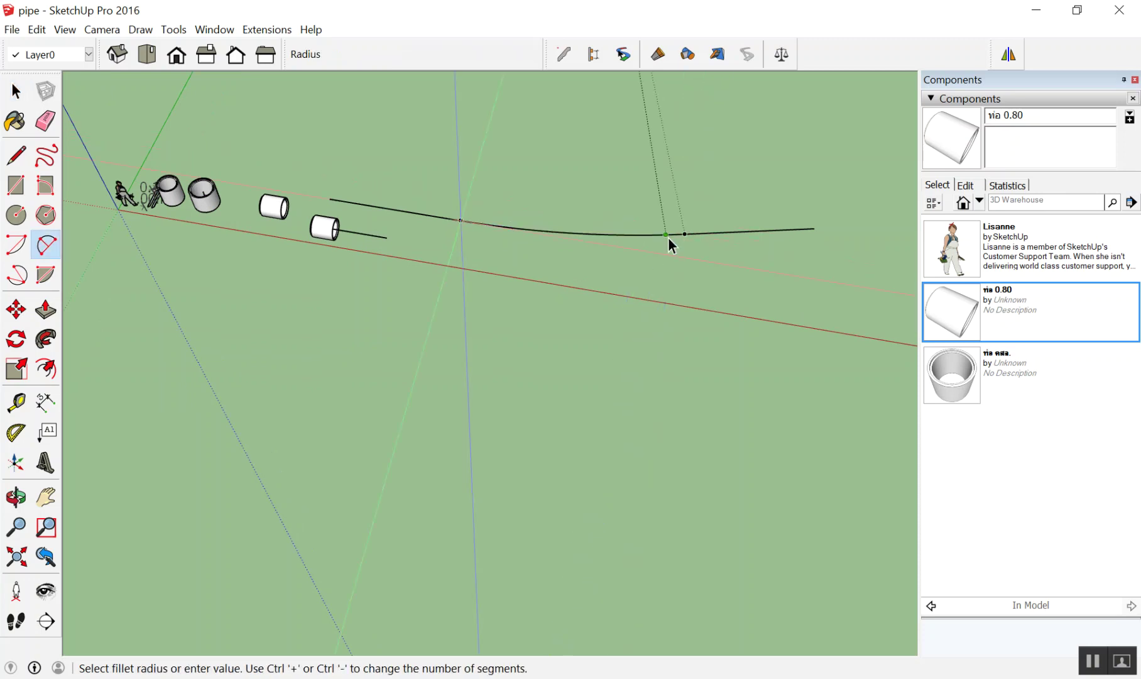
{"action": "key", "text": "space"}
{"action": "middle_click_drag", "start_coordinate": [670, 242], "coordinate": [718, 108]}
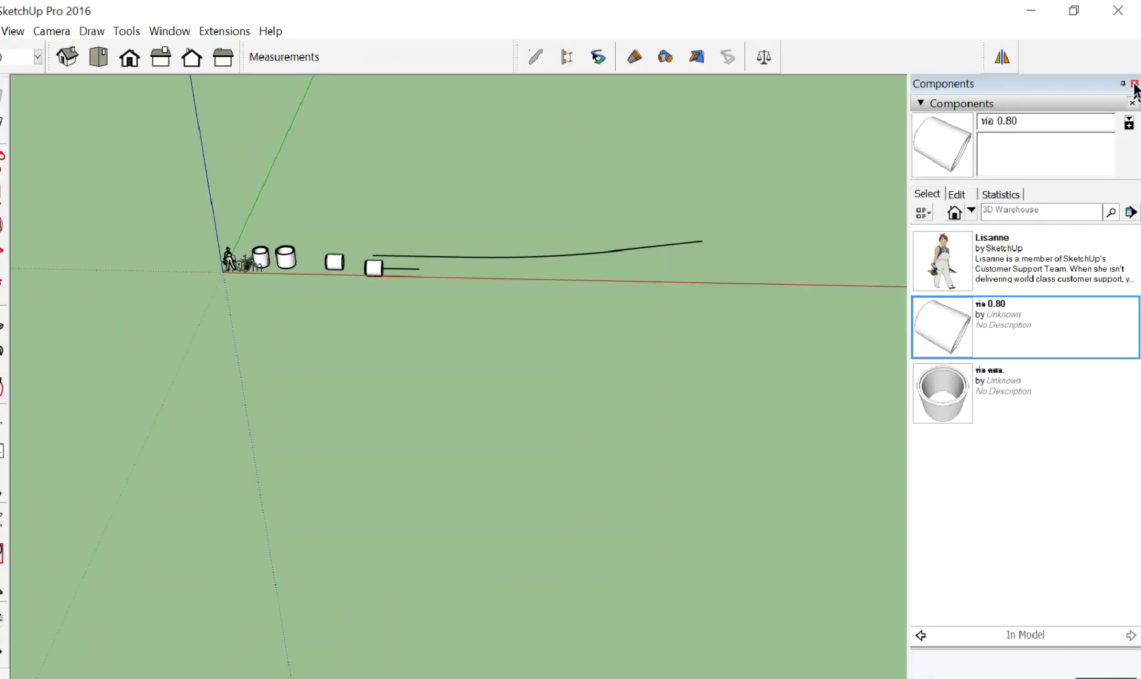
Close the Components tray and window-select the test pipes and straight line
{"action": "left_click", "coordinate": [1135, 79]}
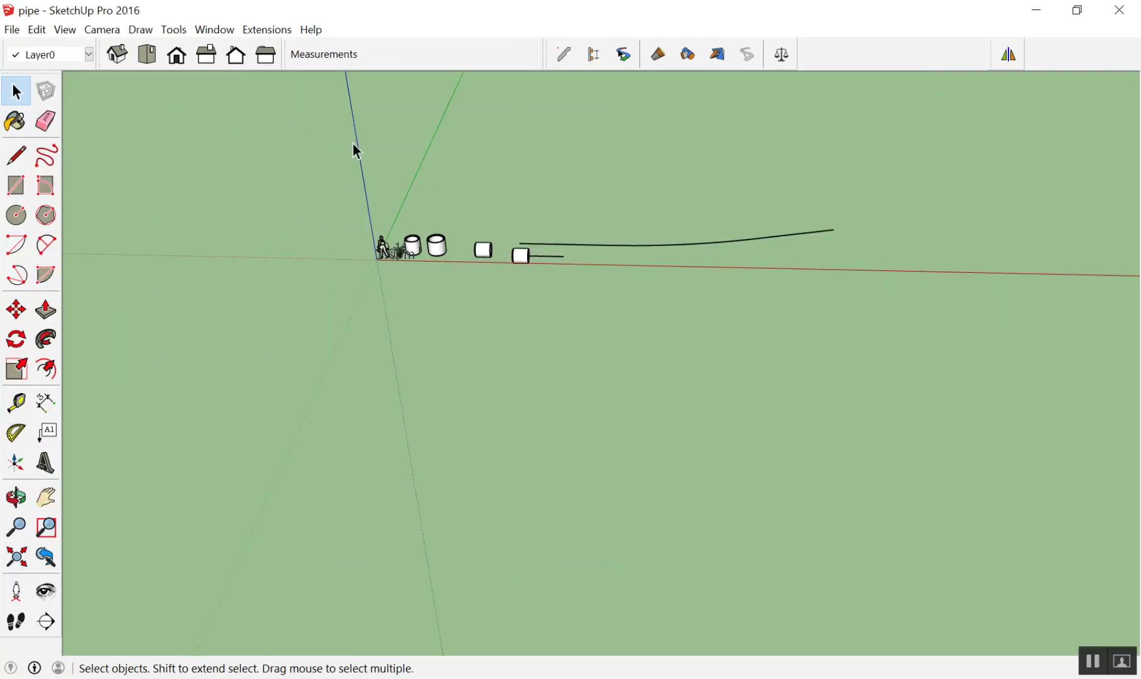
{"action": "scroll", "coordinate": [491, 220], "scroll_direction": "up", "scroll_amount": 3}
{"action": "scroll", "coordinate": [382, 247], "scroll_direction": "up", "scroll_amount": 2}
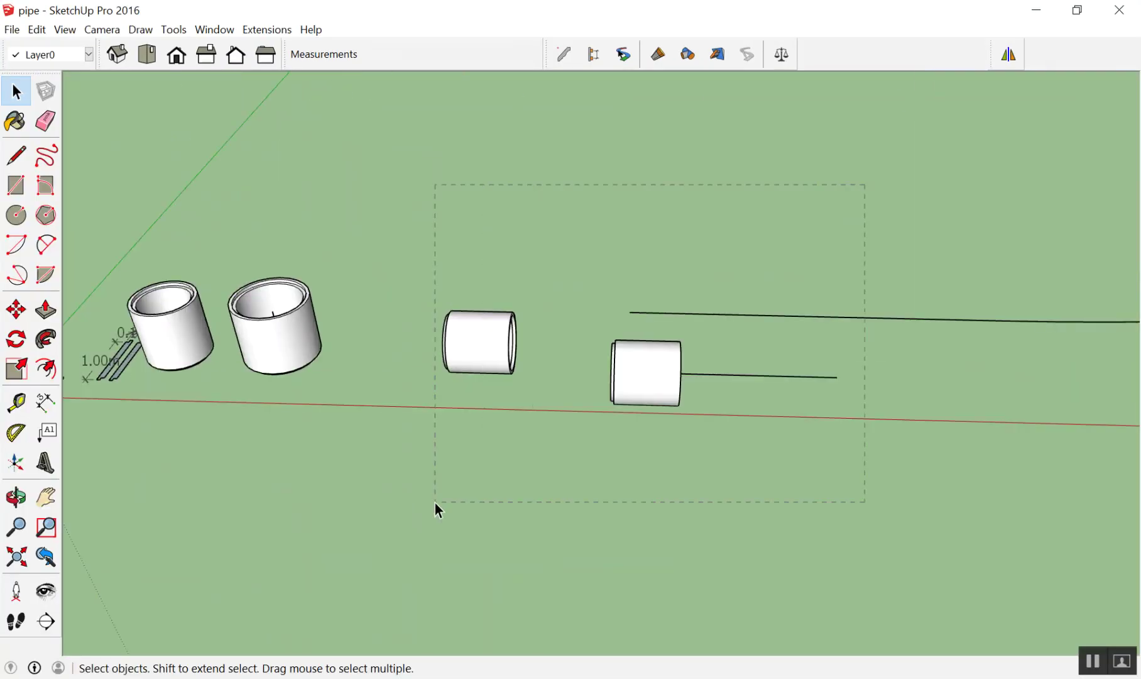
{"action": "left_click_drag", "start_coordinate": [435, 500], "coordinate": [434, 501]}
{"action": "scroll", "coordinate": [487, 393], "scroll_direction": "down", "scroll_amount": 5}
{"action": "scroll", "coordinate": [543, 282], "scroll_direction": "down", "scroll_amount": 2}
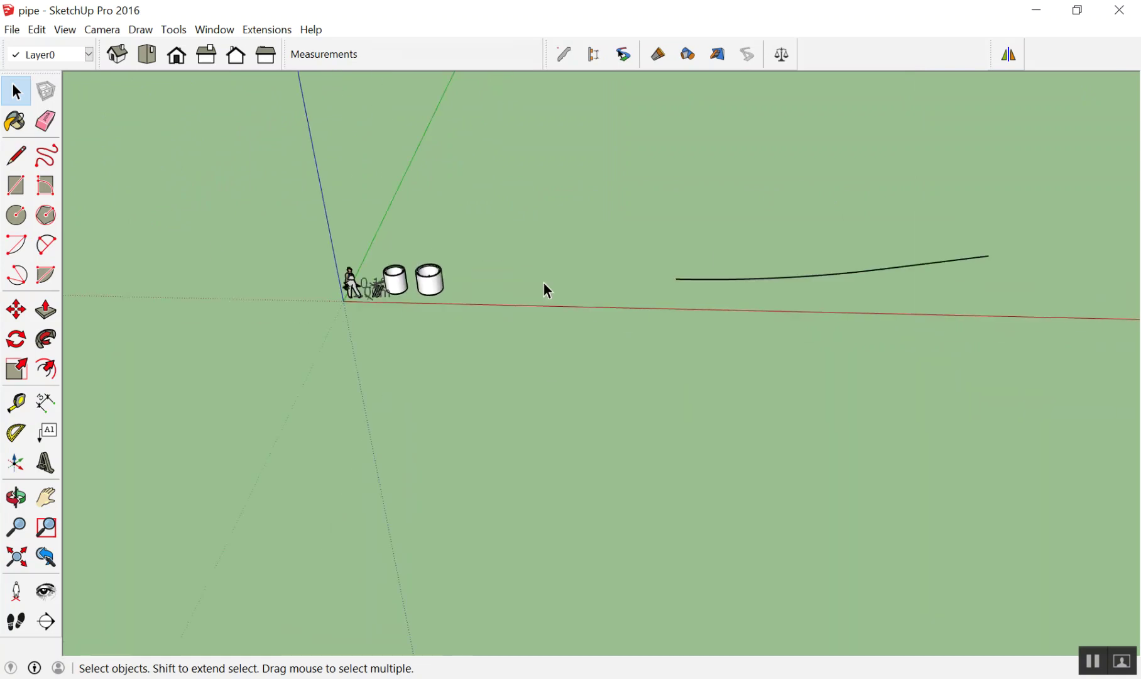
Select and delete the curved path line, then select the first large pipe
{"action": "left_click", "coordinate": [928, 271]}
{"action": "key", "text": "Delete"}
{"action": "scroll", "coordinate": [366, 292], "scroll_direction": "up", "scroll_amount": 1}
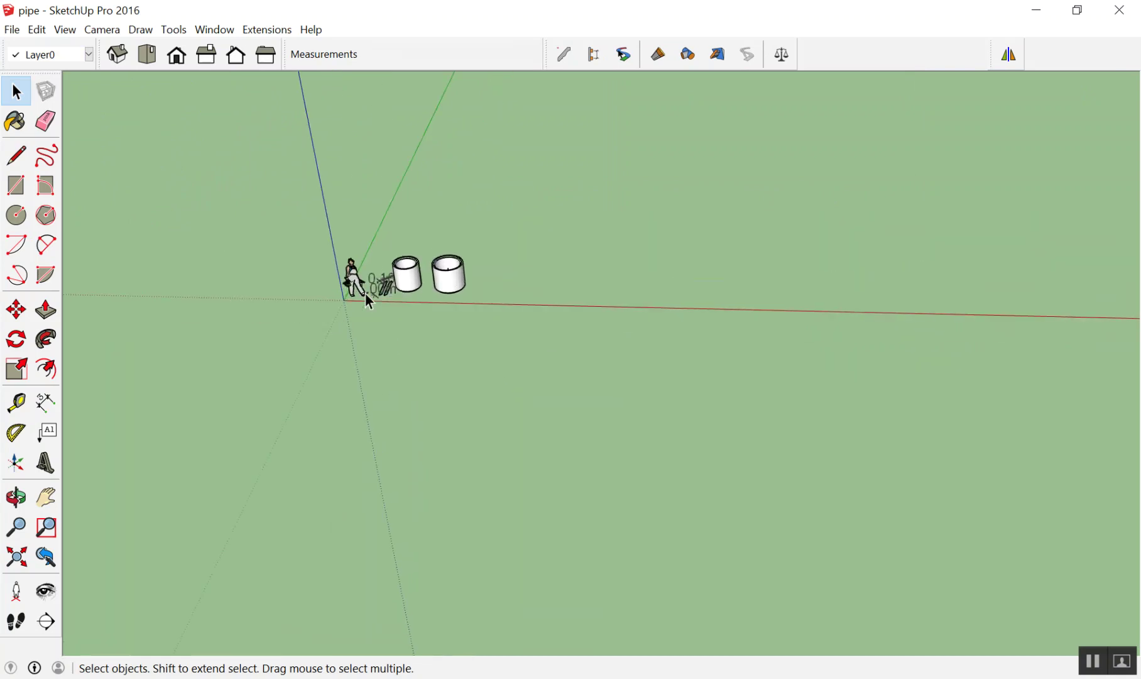
{"action": "scroll", "coordinate": [421, 240], "scroll_direction": "up", "scroll_amount": 4}
{"action": "scroll", "coordinate": [422, 247], "scroll_direction": "up", "scroll_amount": 3}
{"action": "left_click", "coordinate": [442, 248]}
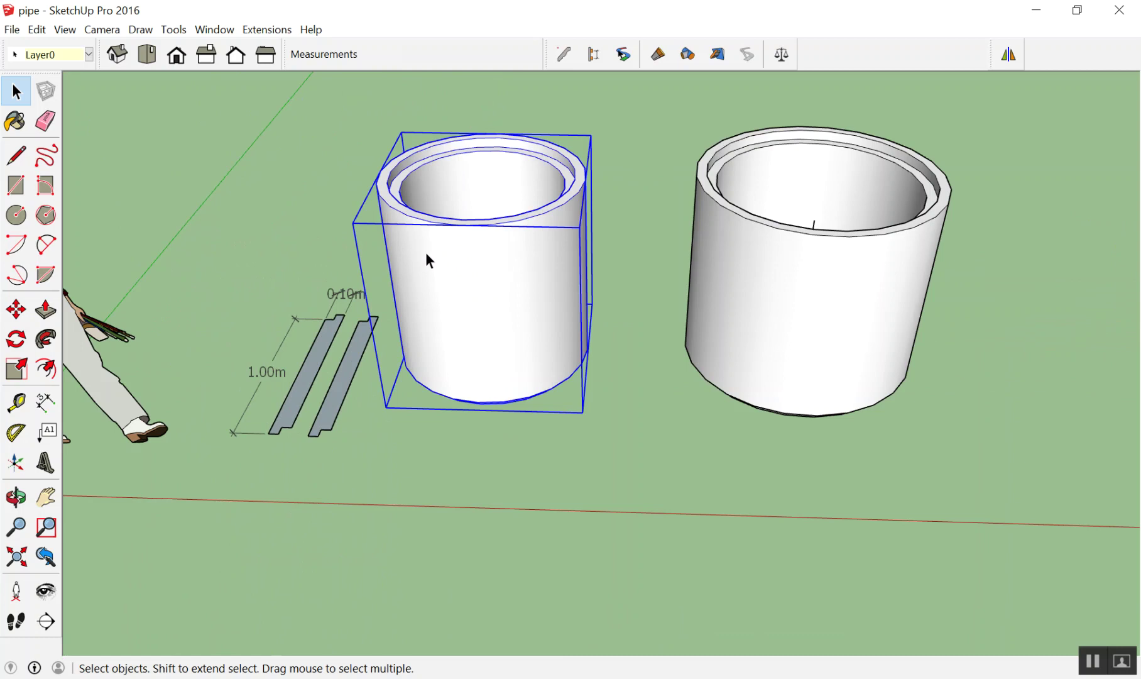
{"action": "scroll", "coordinate": [449, 289], "scroll_direction": "down", "scroll_amount": 3}
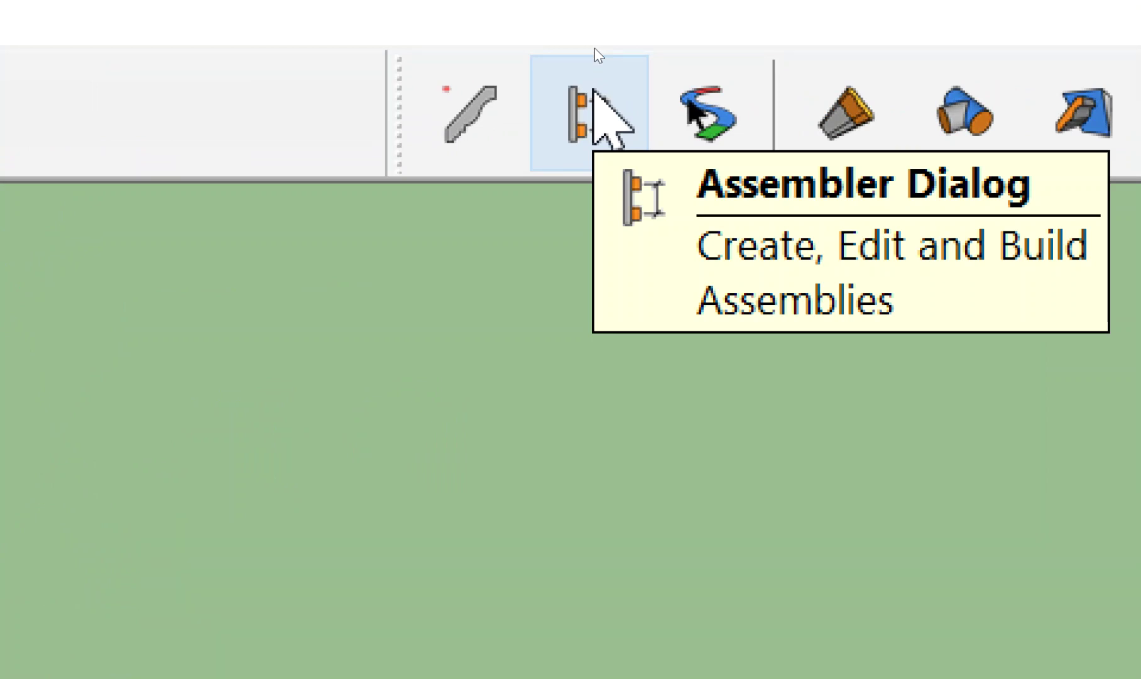
Open the PB Assembler and name the new assembly ท่อ 0.80
{"action": "left_click", "coordinate": [593, 89]}
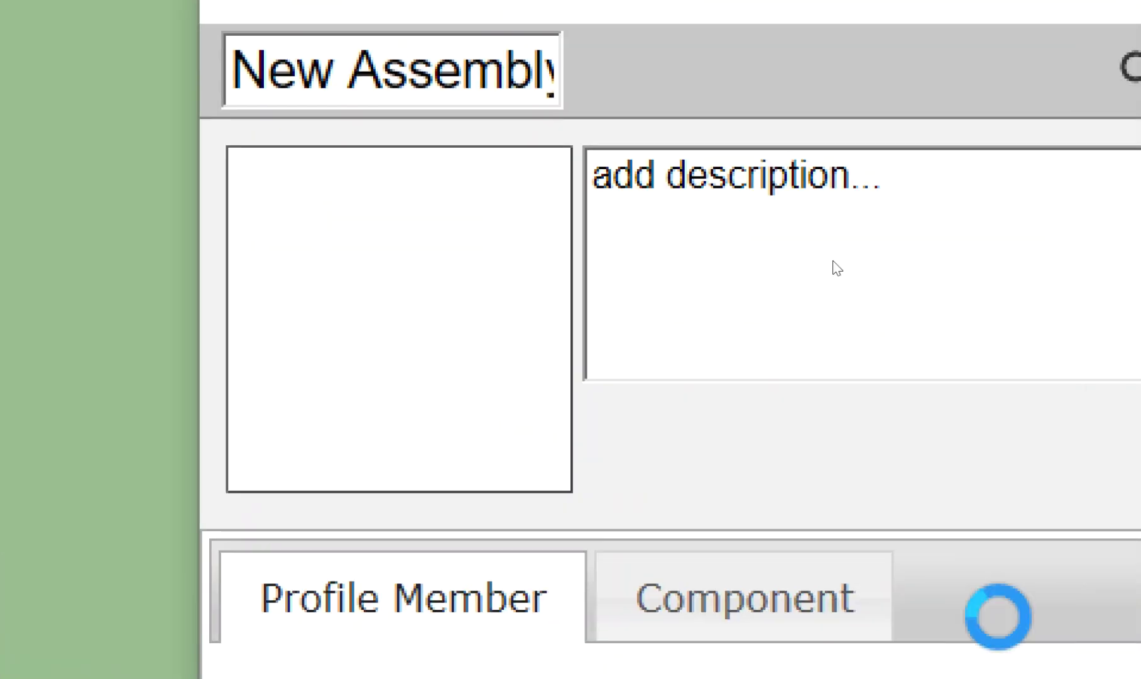
{"action": "left_click", "coordinate": [641, 116]}
{"action": "left_click", "coordinate": [523, 70]}
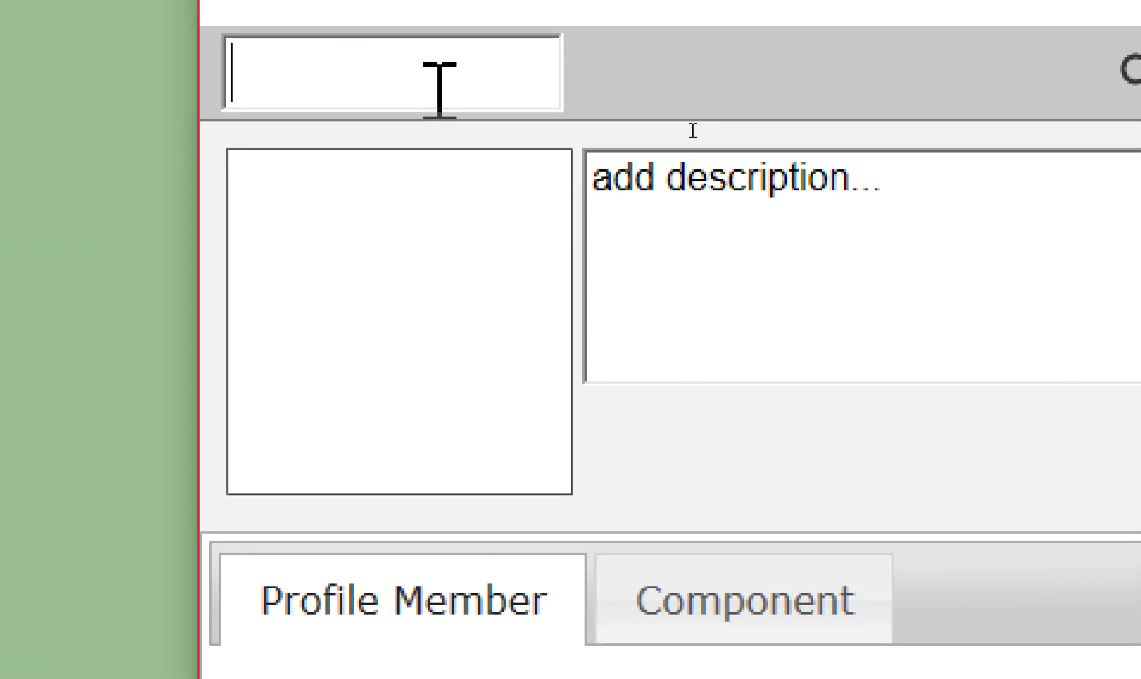
{"action": "type", "text": "mj"}
{"action": "key", "text": "BackSpace"}
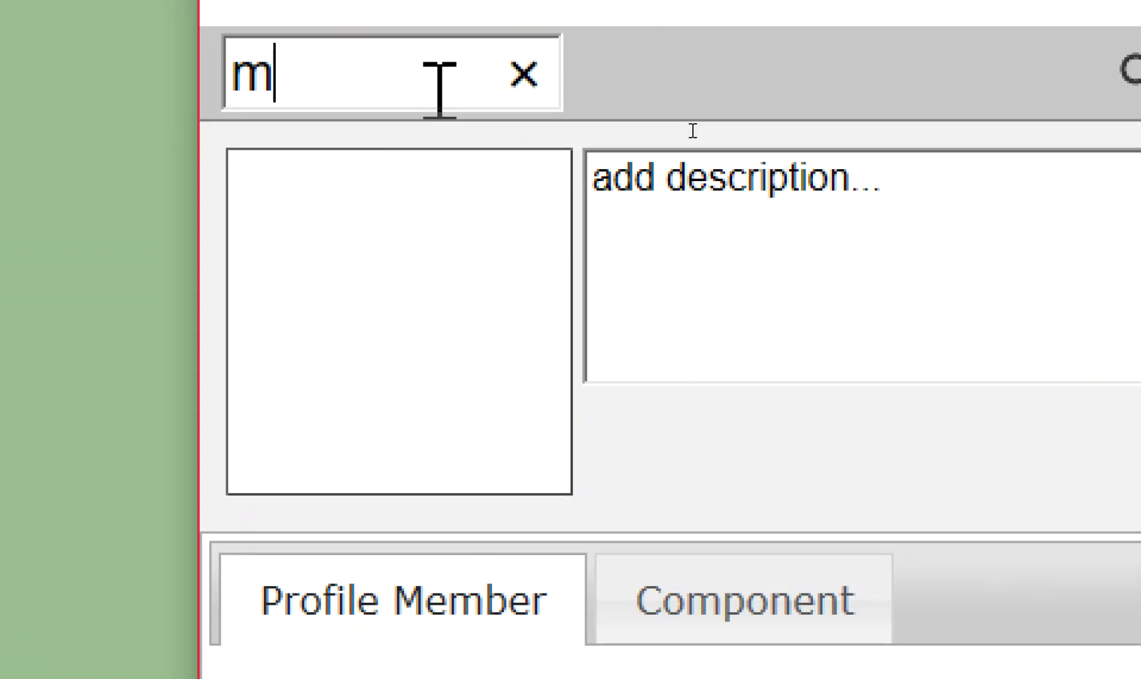
{"action": "key", "text": "BackSpace"}
{"action": "type", "text": "иอ "}
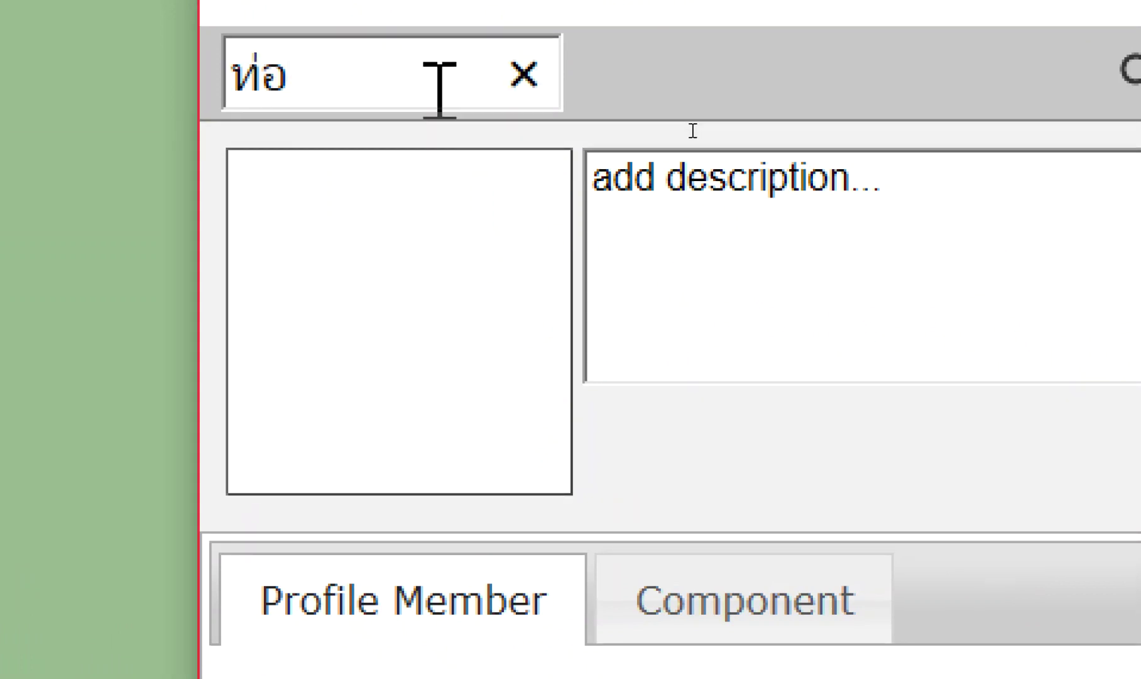
{"action": "type", "text": "0."}
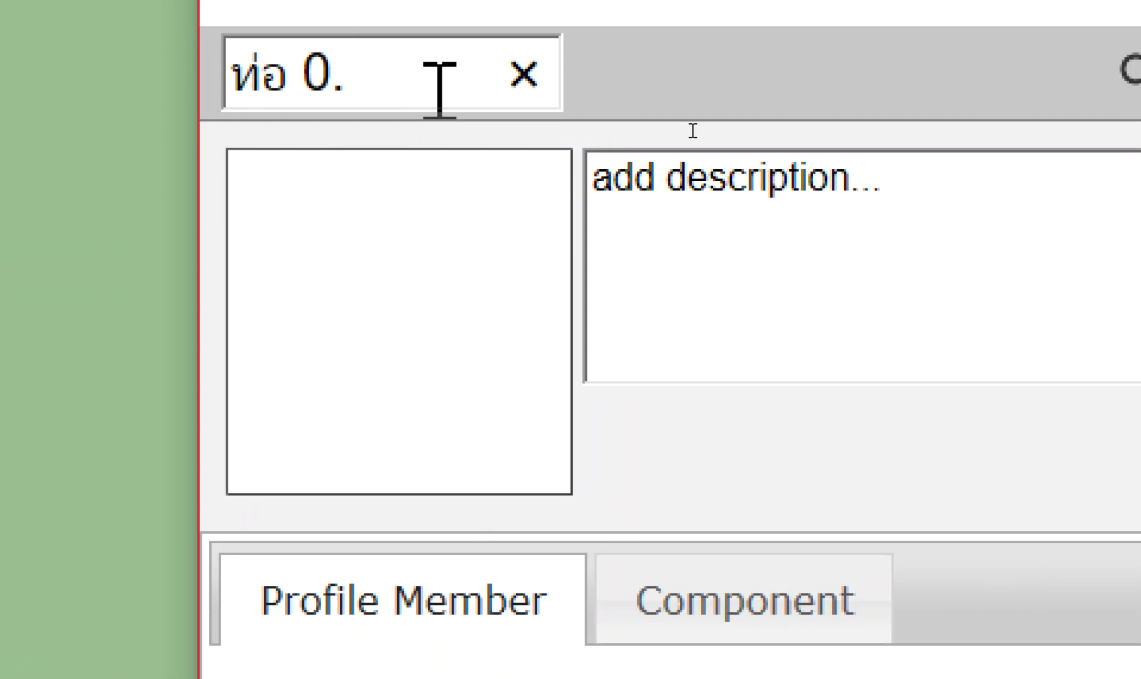
{"action": "type", "text": "80"}
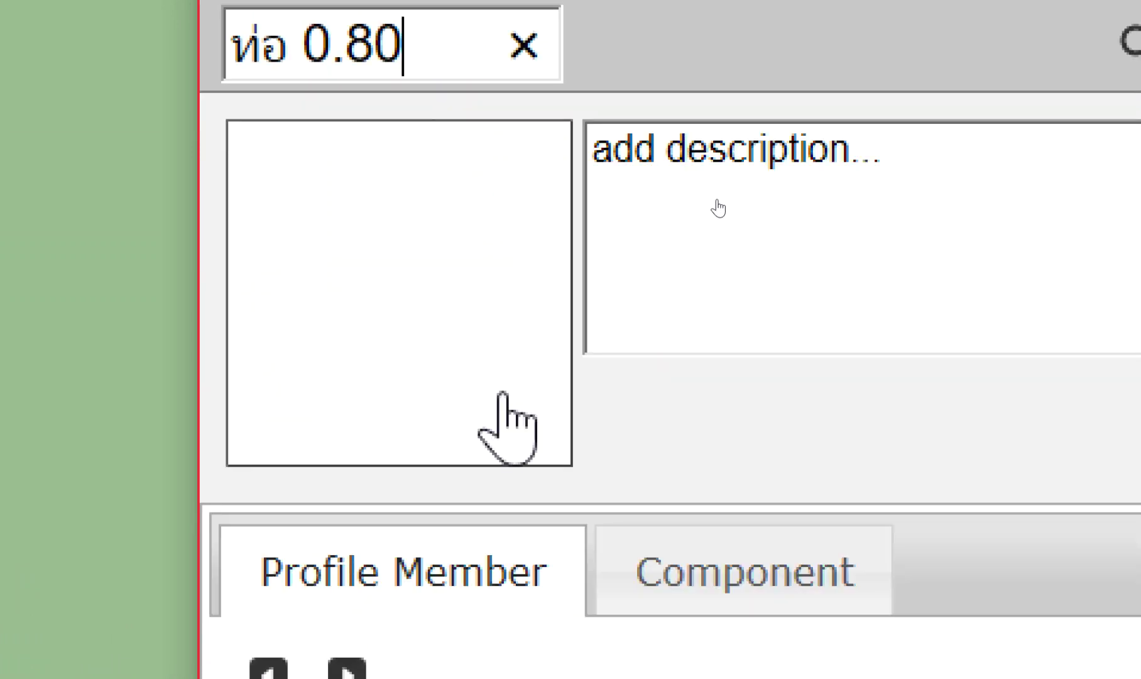
{"action": "left_click", "coordinate": [500, 394]}
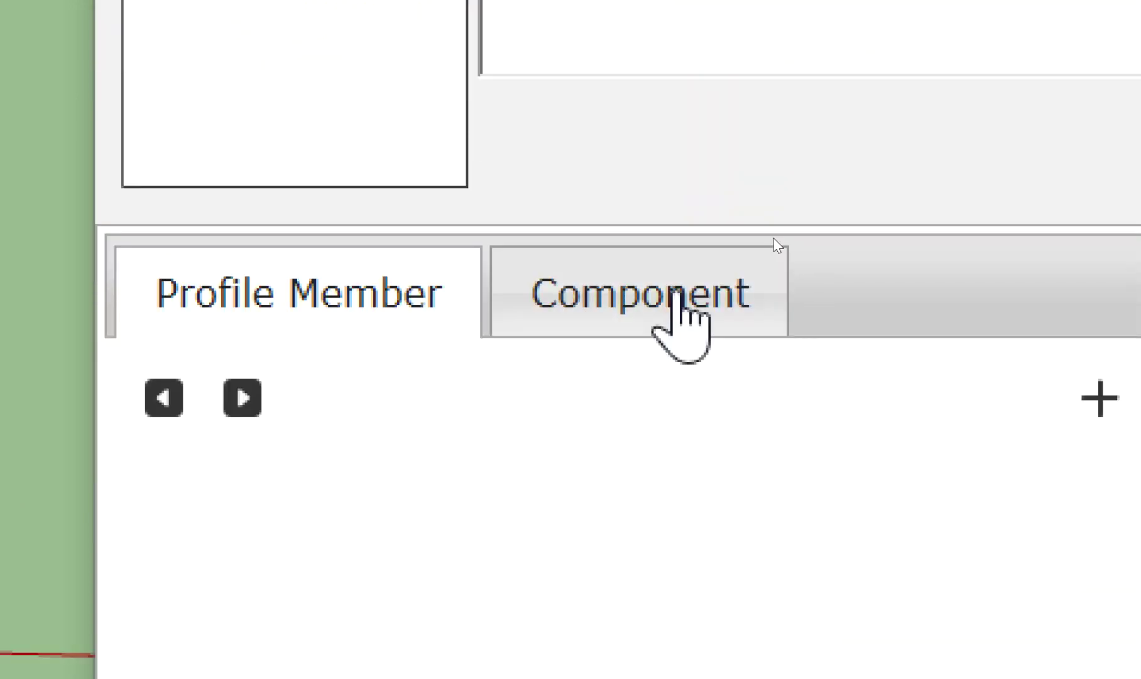
Review the assembly's component settings, then right-click the left upright pipe
{"action": "left_click", "coordinate": [506, 295]}
{"action": "left_click", "coordinate": [343, 324]}
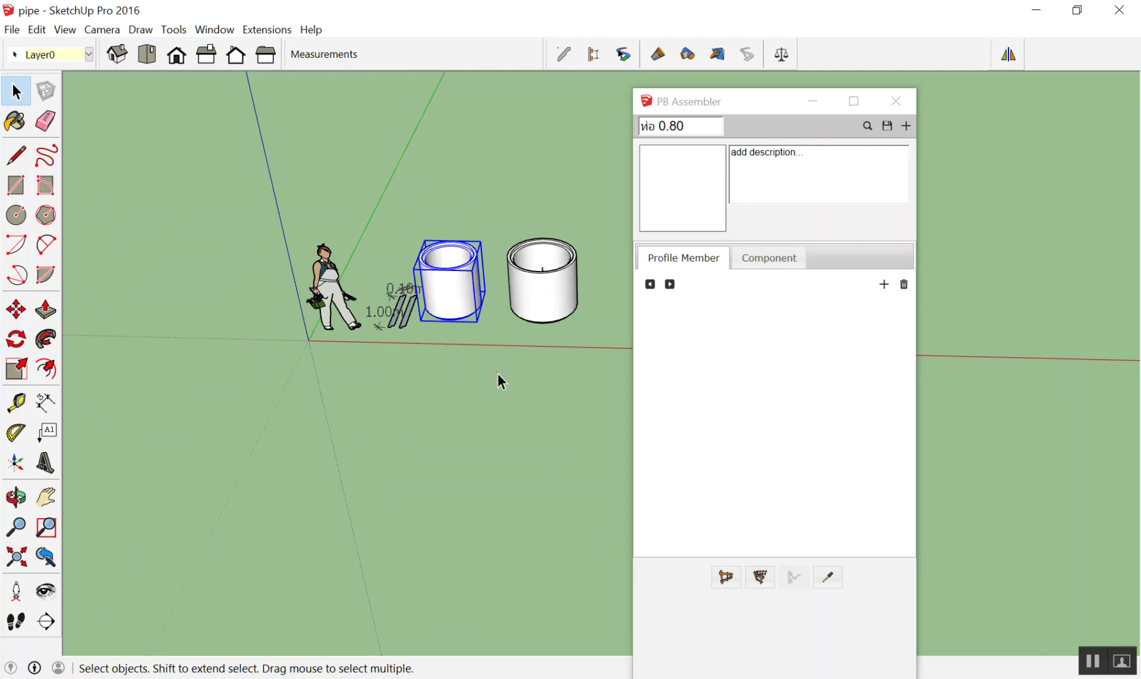
{"action": "left_click", "coordinate": [497, 373]}
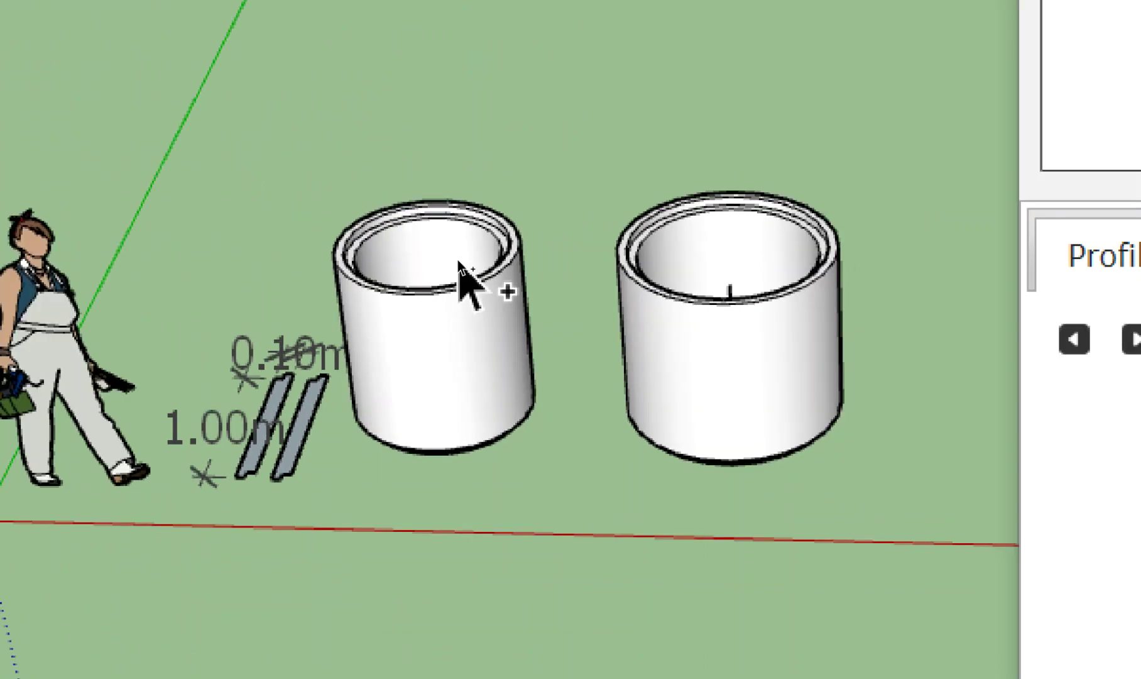
{"action": "right_click", "coordinate": [457, 258]}
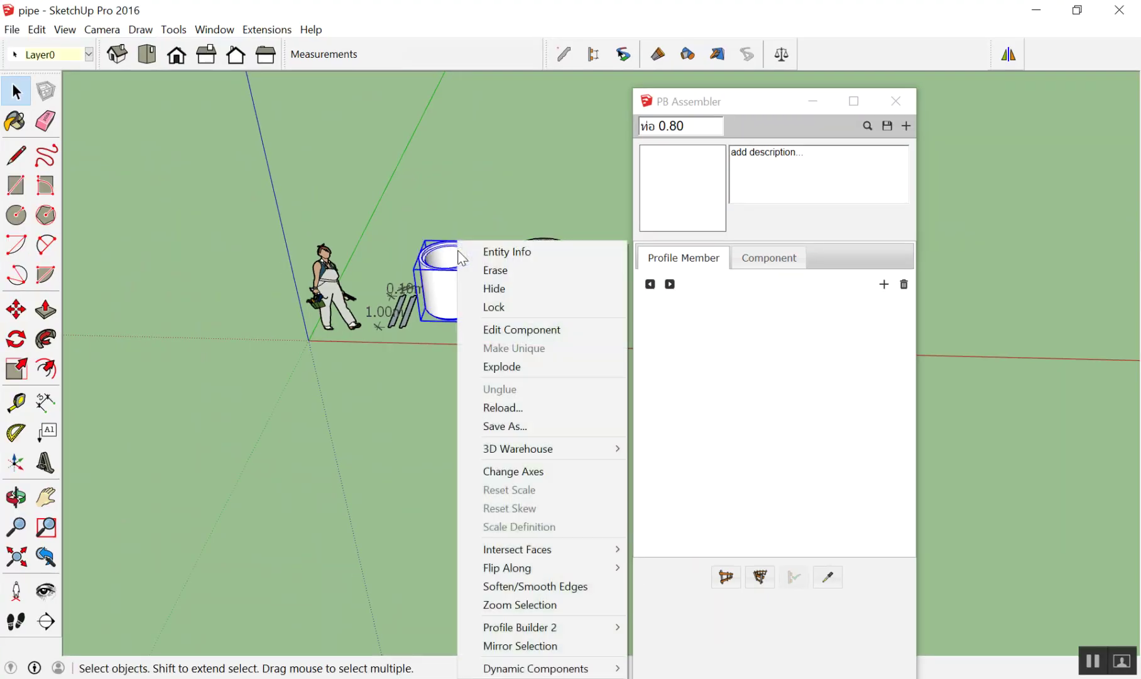
Check the left pipe's Entity Info definition, shift PB Assembler left, and close the tray
{"action": "left_click", "coordinate": [508, 252]}
{"action": "left_click_drag", "start_coordinate": [772, 106], "coordinate": [651, 163]}
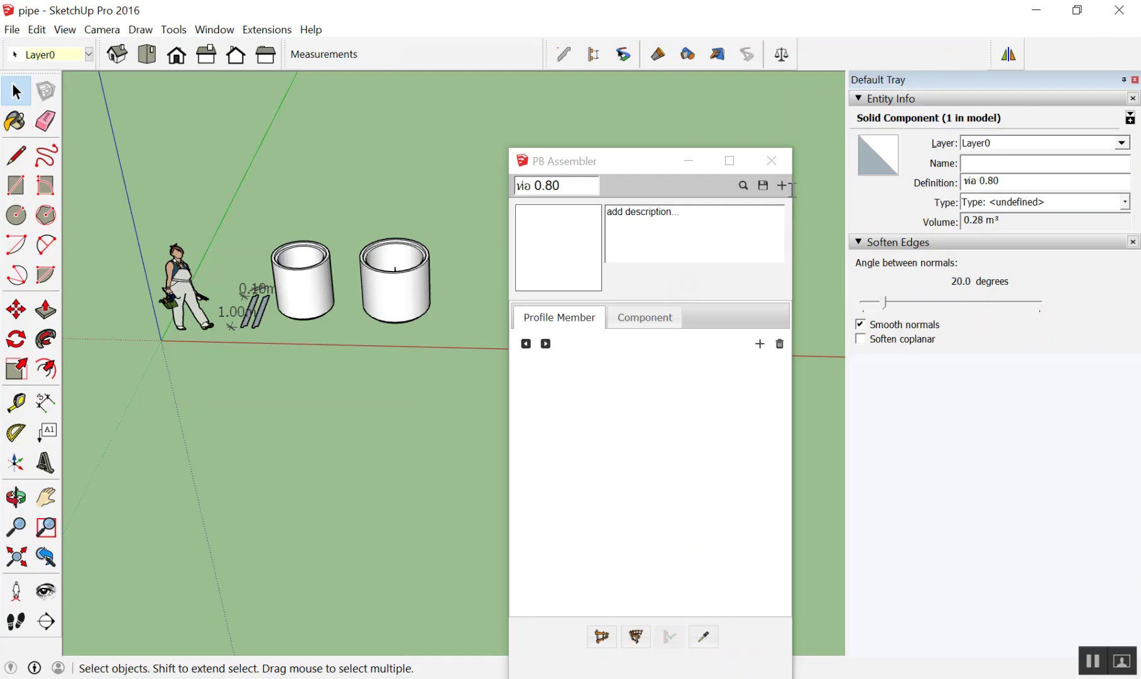
{"action": "left_click", "coordinate": [1135, 79]}
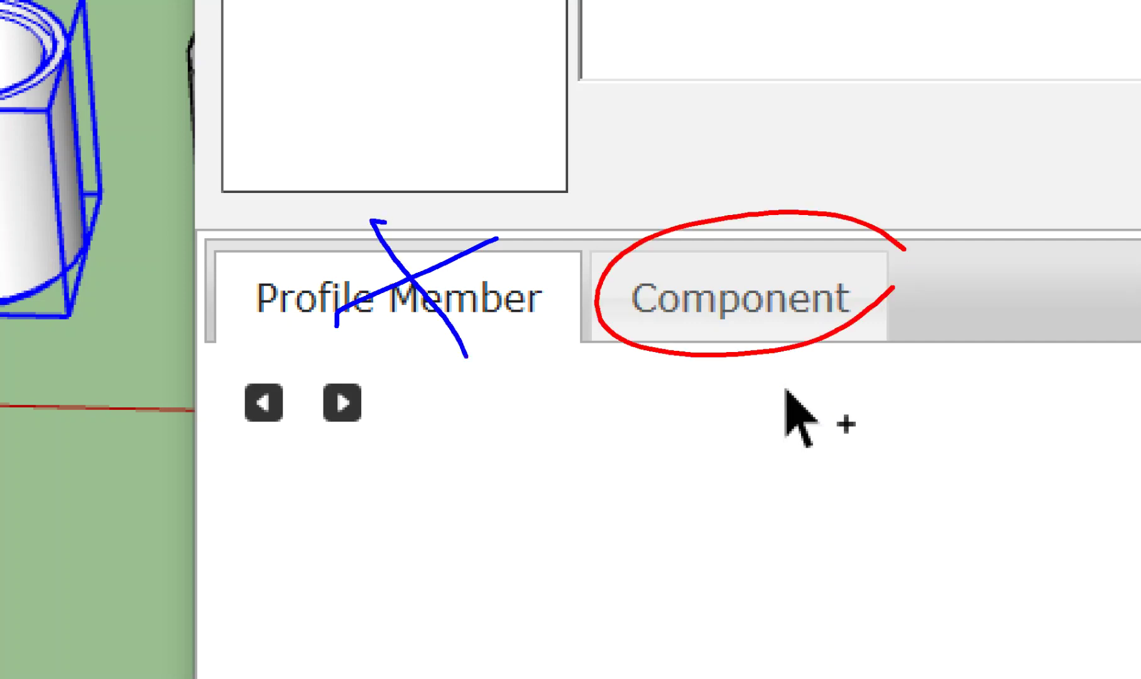
In PB Assembler's Component tab, add a Component#1 entry and rename it ท่อ
{"action": "left_click", "coordinate": [635, 318]}
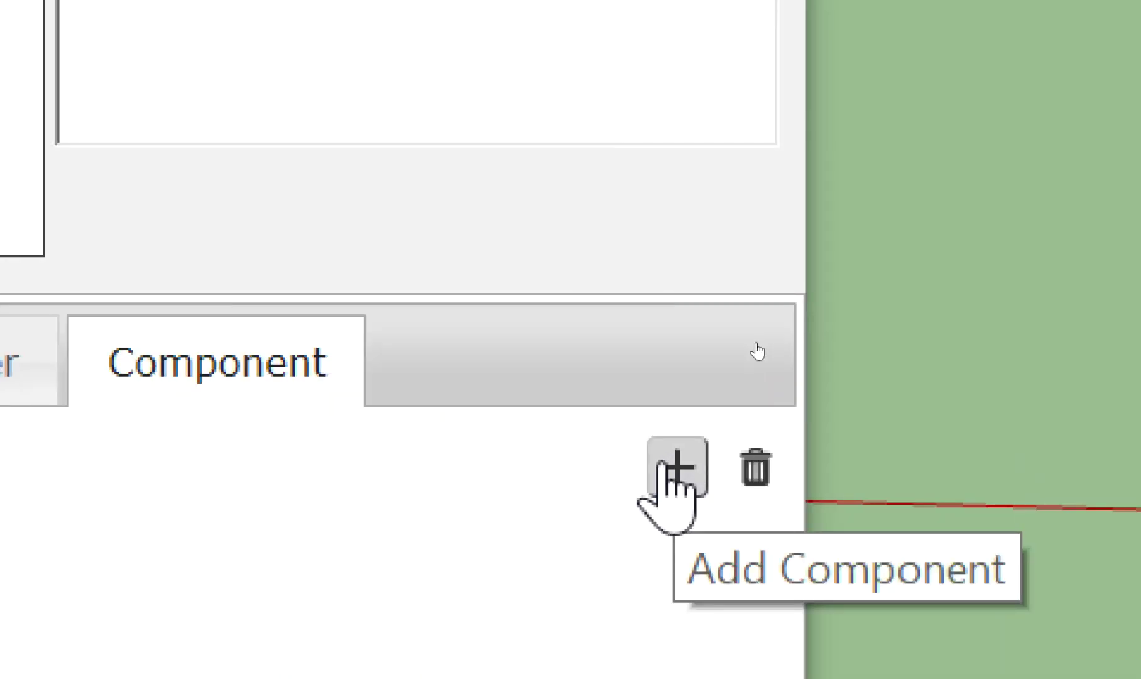
{"action": "left_click", "coordinate": [664, 465]}
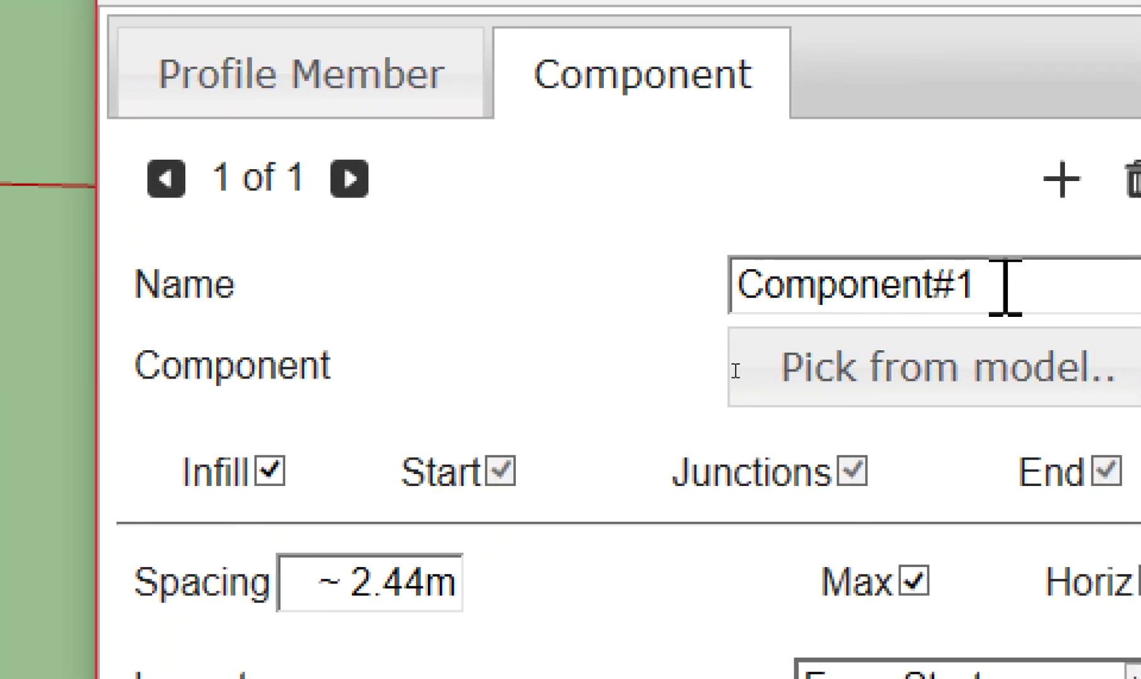
{"action": "left_click_drag", "start_coordinate": [1067, 285], "coordinate": [719, 306]}
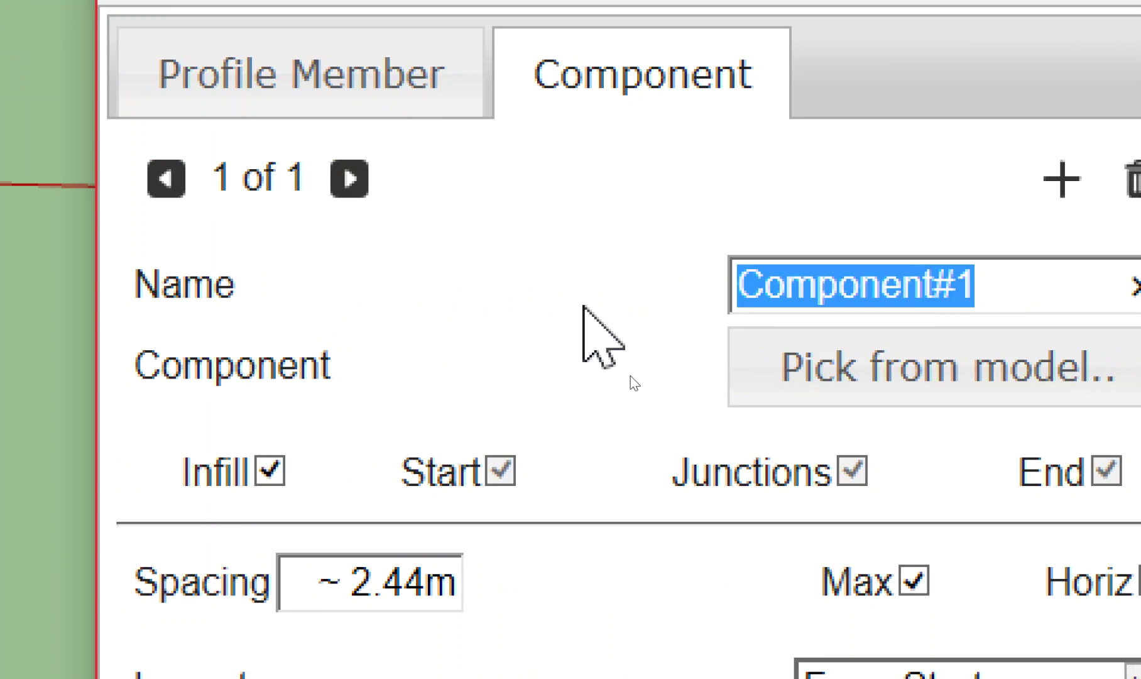
{"action": "type", "text": "mjv"}
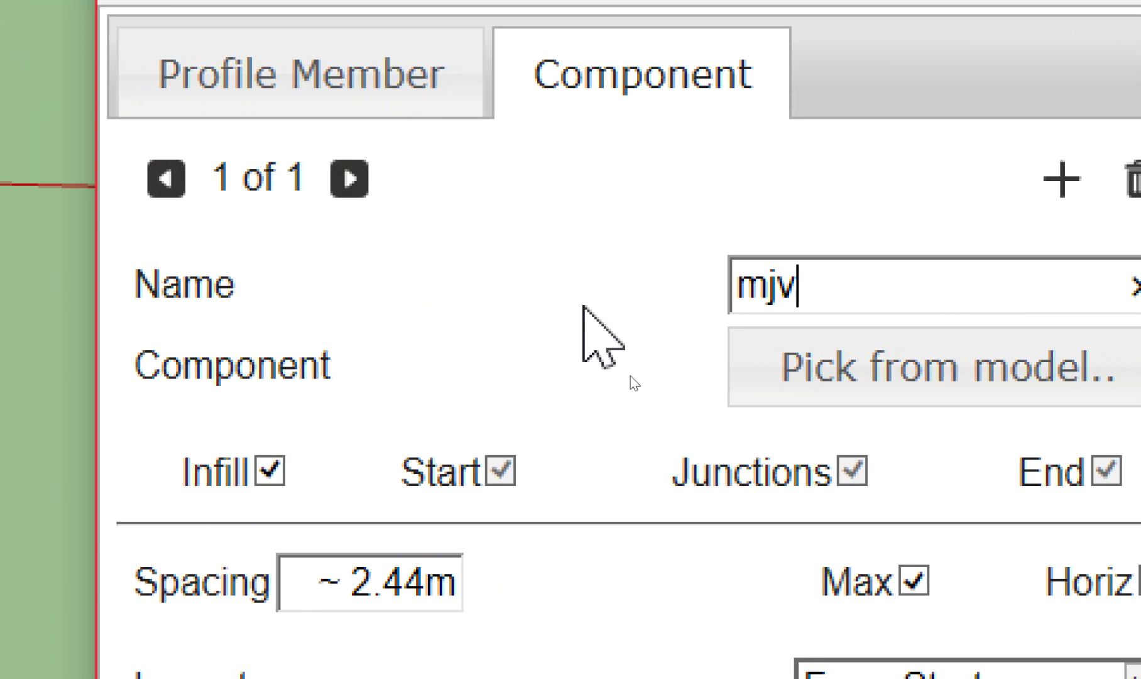
{"action": "key", "text": "BackSpace"}
{"action": "key", "text": "BackSpace"}
{"action": "key", "text": "BackSpace"}
{"action": "type", "text": "ท่อ"}
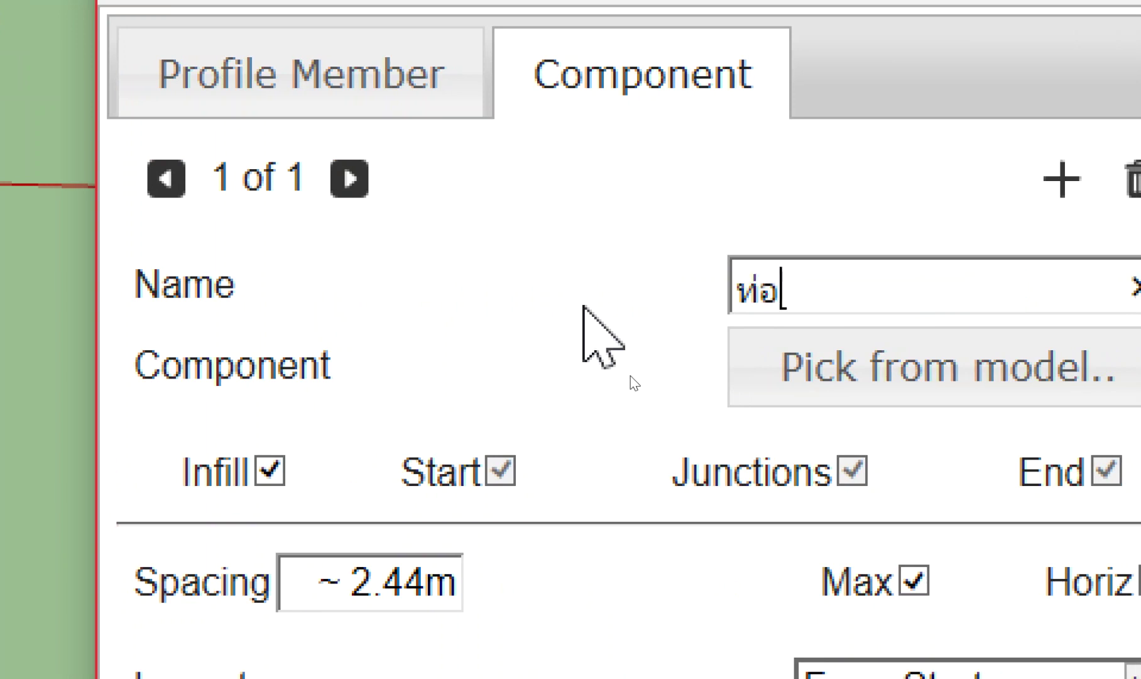
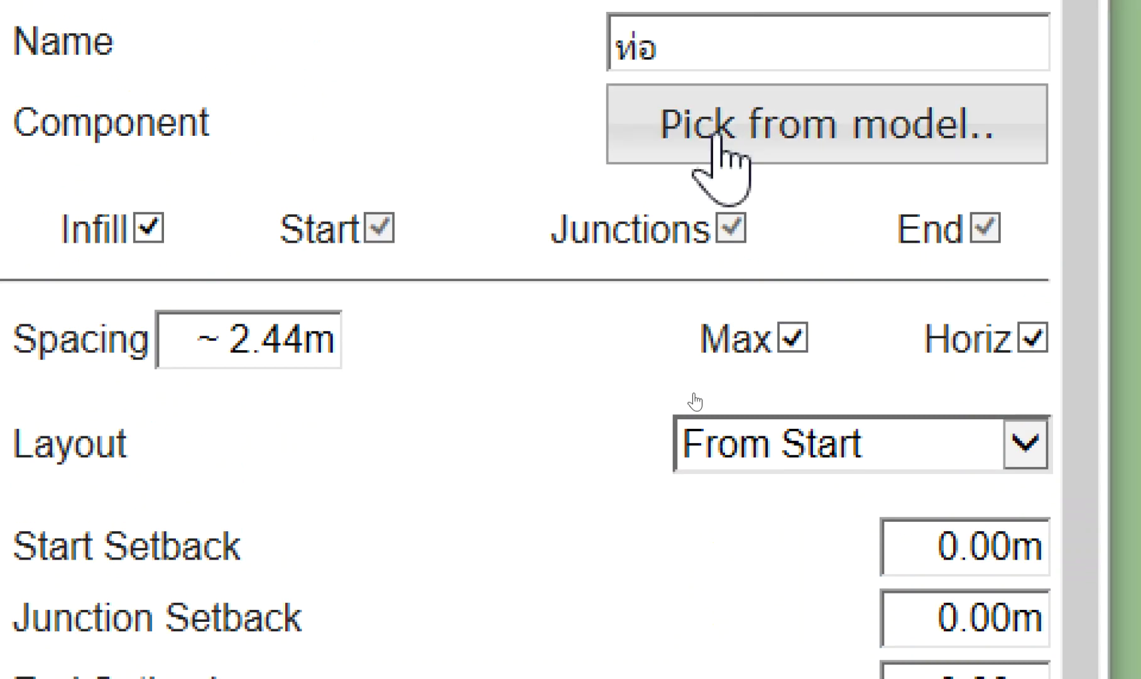
Pick the left ท่อ 0.80 pipe in the model as the PB Assembler component
{"action": "left_click", "coordinate": [716, 137]}
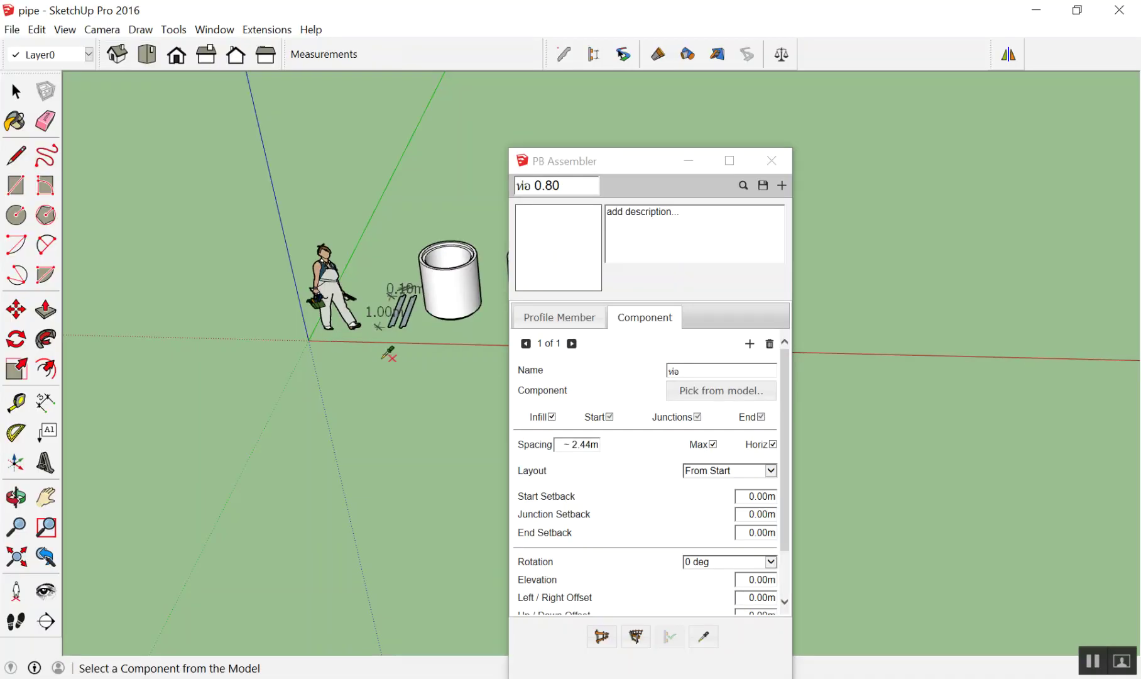
{"action": "scroll", "coordinate": [389, 352], "scroll_direction": "down", "scroll_amount": 3}
{"action": "scroll", "coordinate": [171, 228], "scroll_direction": "down", "scroll_amount": 1}
{"action": "scroll", "coordinate": [343, 258], "scroll_direction": "up", "scroll_amount": 2}
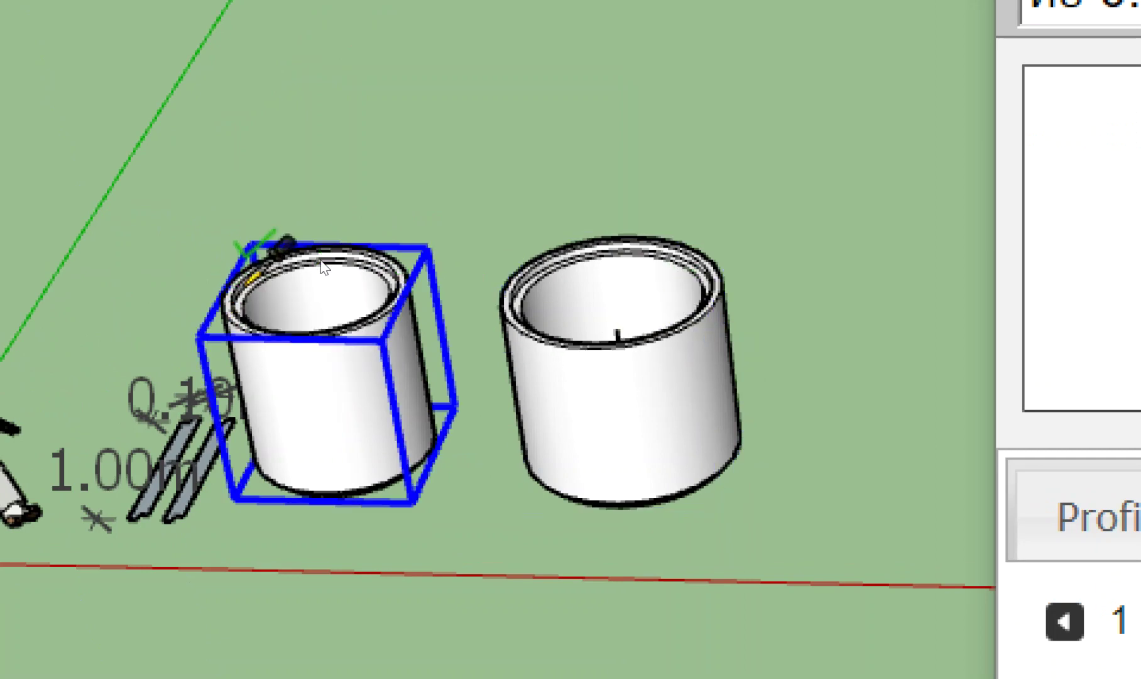
{"action": "left_click", "coordinate": [232, 286]}
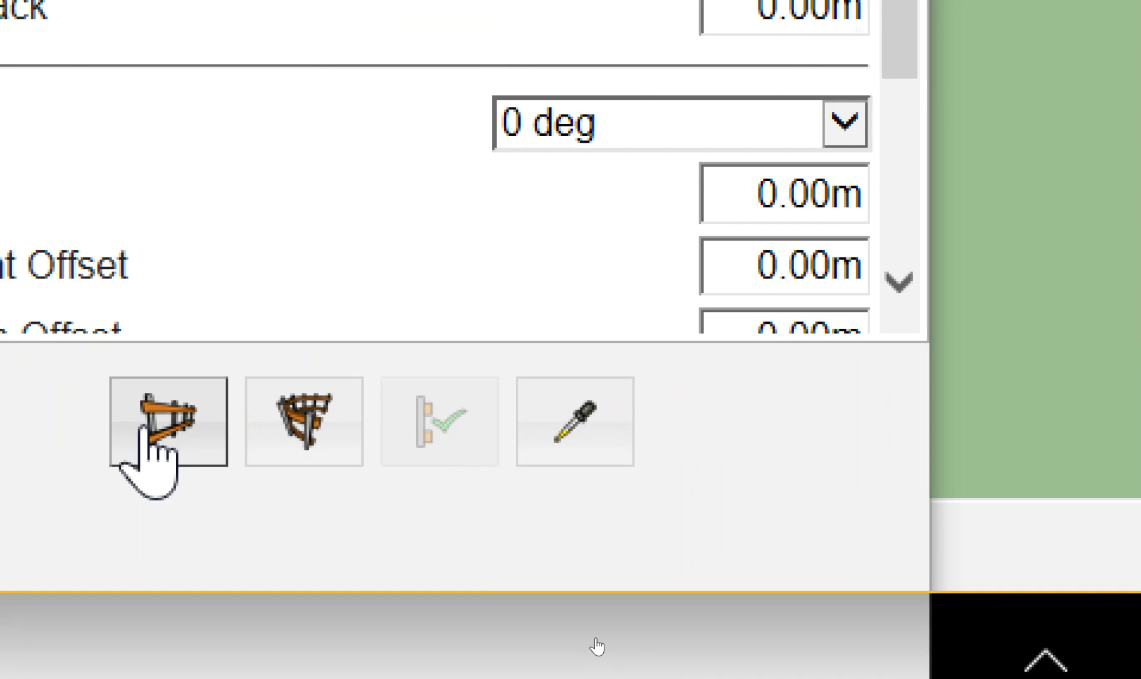
Build a straight row of ท่อ 0.80 pipes spaced about 2.44 m apart between two points
{"action": "left_click", "coordinate": [148, 428]}
{"action": "scroll", "coordinate": [188, 349], "scroll_direction": "down", "scroll_amount": 2}
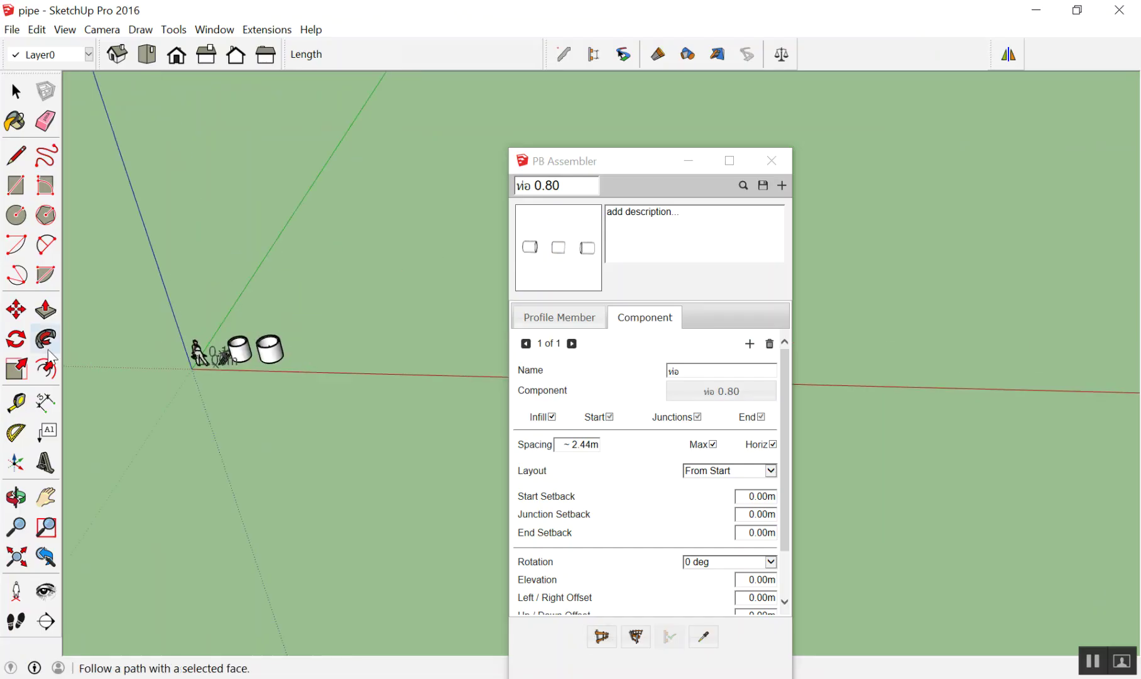
{"action": "scroll", "coordinate": [154, 295], "scroll_direction": "down", "scroll_amount": 2}
{"action": "left_click", "coordinate": [218, 306]}
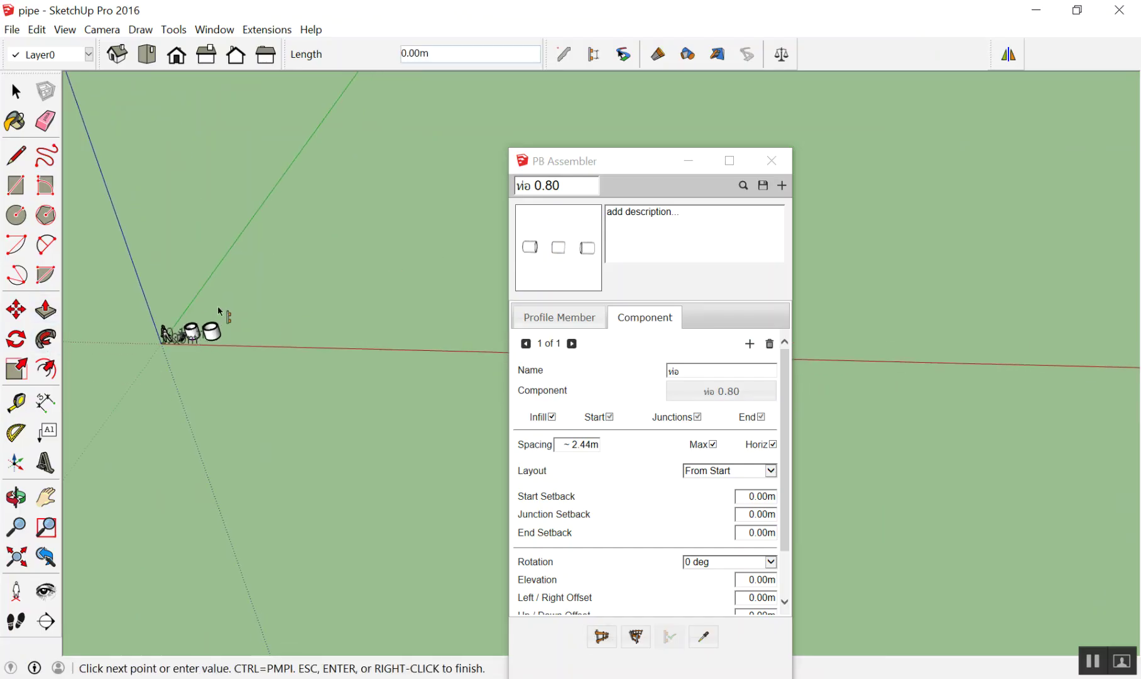
{"action": "left_click", "coordinate": [462, 318]}
{"action": "key", "text": "Return"}
Move the assembly settings window aside and orbit to inspect the pipe row
{"action": "scroll", "coordinate": [327, 334], "scroll_direction": "up", "scroll_amount": 2}
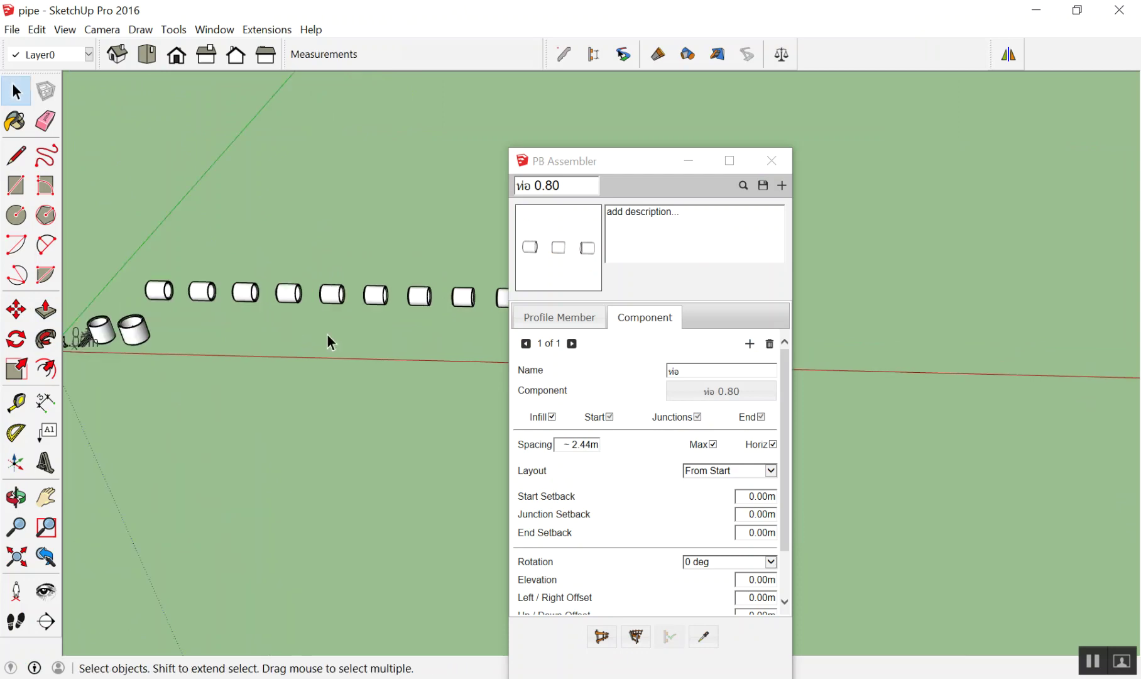
{"action": "left_click_drag", "start_coordinate": [632, 171], "coordinate": [915, 180]}
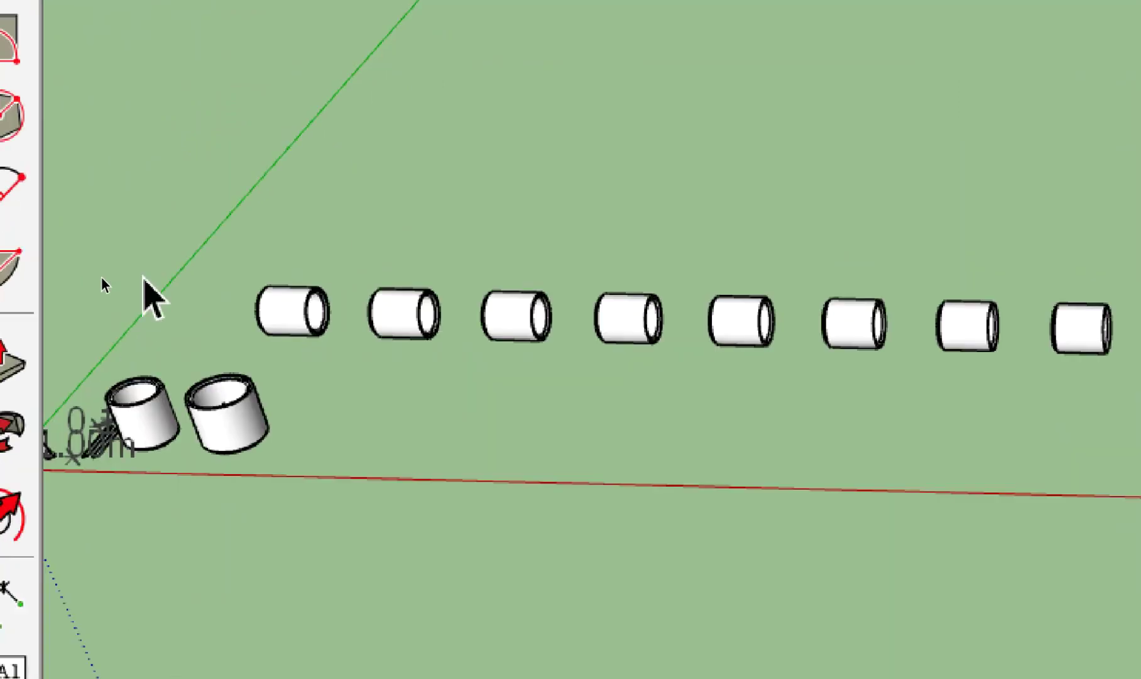
{"action": "mouse_move", "coordinate": [71, 268]}
{"action": "middle_mouse_down"}
{"action": "mouse_move", "coordinate": [316, 379]}
{"action": "mouse_move", "coordinate": [547, 234]}
{"action": "middle_mouse_up"}
{"action": "key", "text": "space"}
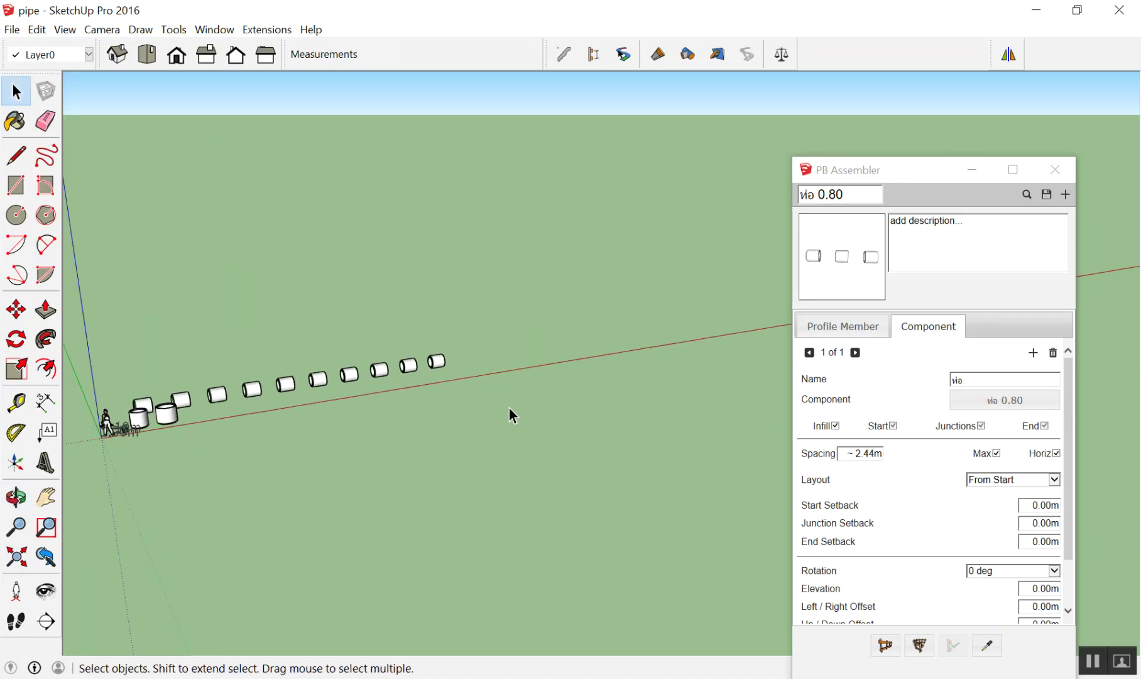
{"action": "mouse_move", "coordinate": [509, 413]}
{"action": "middle_mouse_down"}
{"action": "mouse_move", "coordinate": [252, 497]}
{"action": "mouse_move", "coordinate": [287, 308]}
{"action": "mouse_move", "coordinate": [601, 224]}
{"action": "mouse_move", "coordinate": [719, 89]}
{"action": "mouse_move", "coordinate": [499, 168]}
{"action": "mouse_move", "coordinate": [619, 267]}
{"action": "mouse_move", "coordinate": [814, 107]}
{"action": "mouse_move", "coordinate": [530, 211]}
{"action": "mouse_move", "coordinate": [413, 391]}
{"action": "middle_mouse_up"}
{"action": "scroll", "coordinate": [252, 497], "scroll_direction": "up", "scroll_amount": 3}
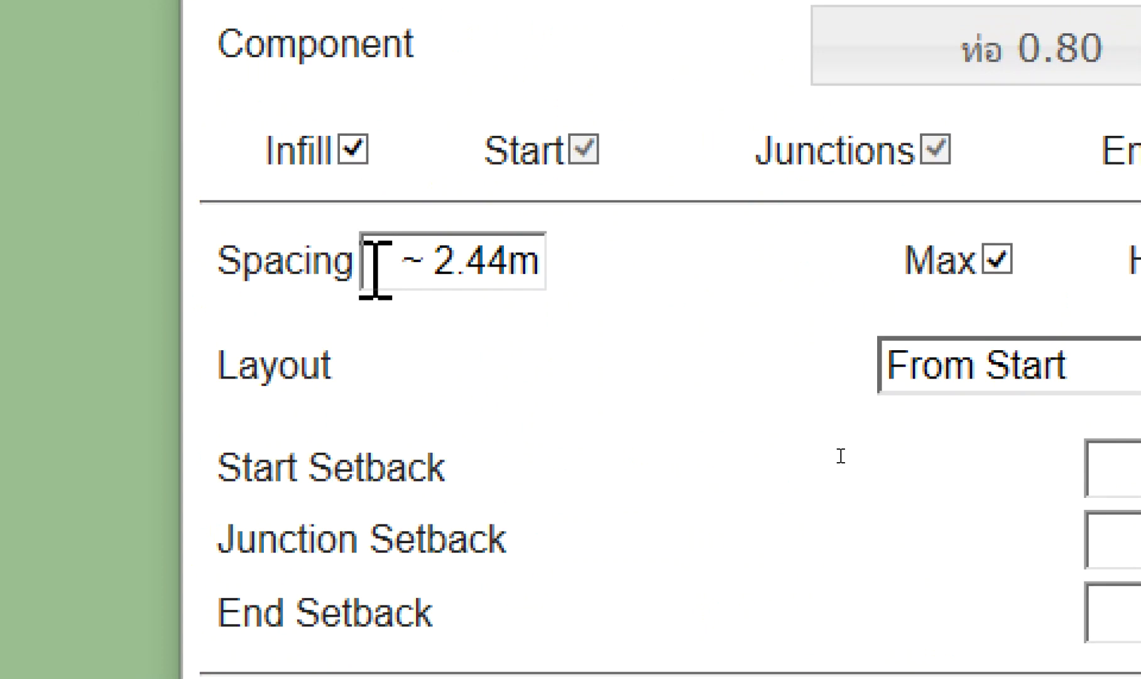
Change the assembly Spacing value to 1
{"action": "left_click_drag", "start_coordinate": [375, 270], "coordinate": [514, 236]}
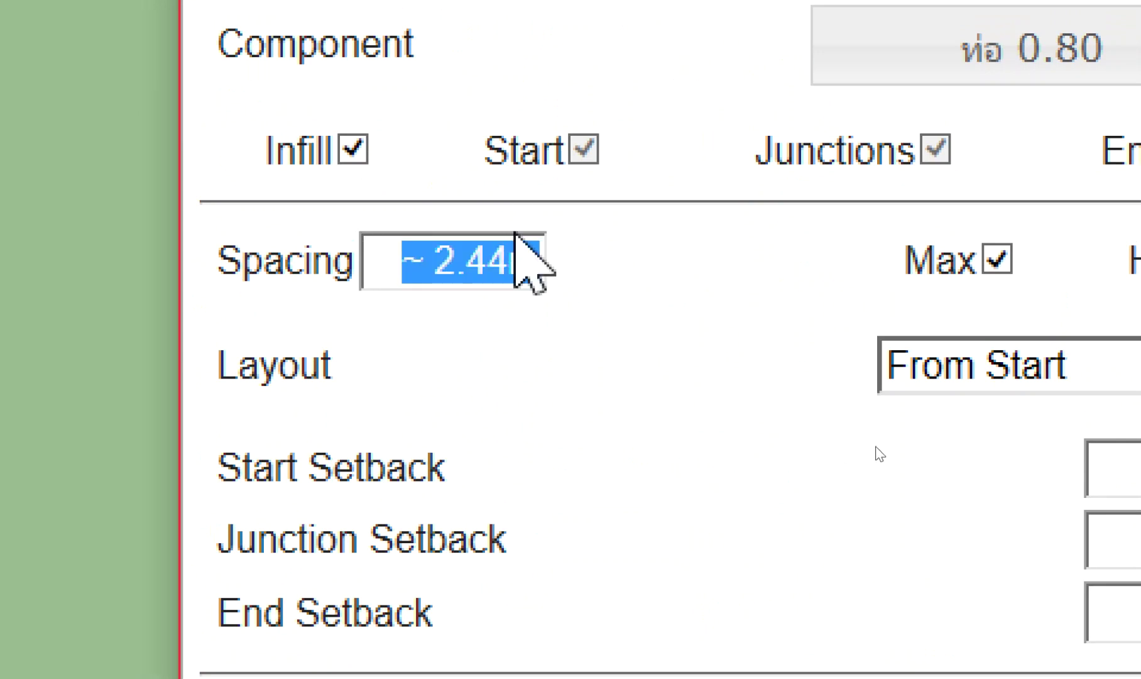
{"action": "type", "text": "า"}
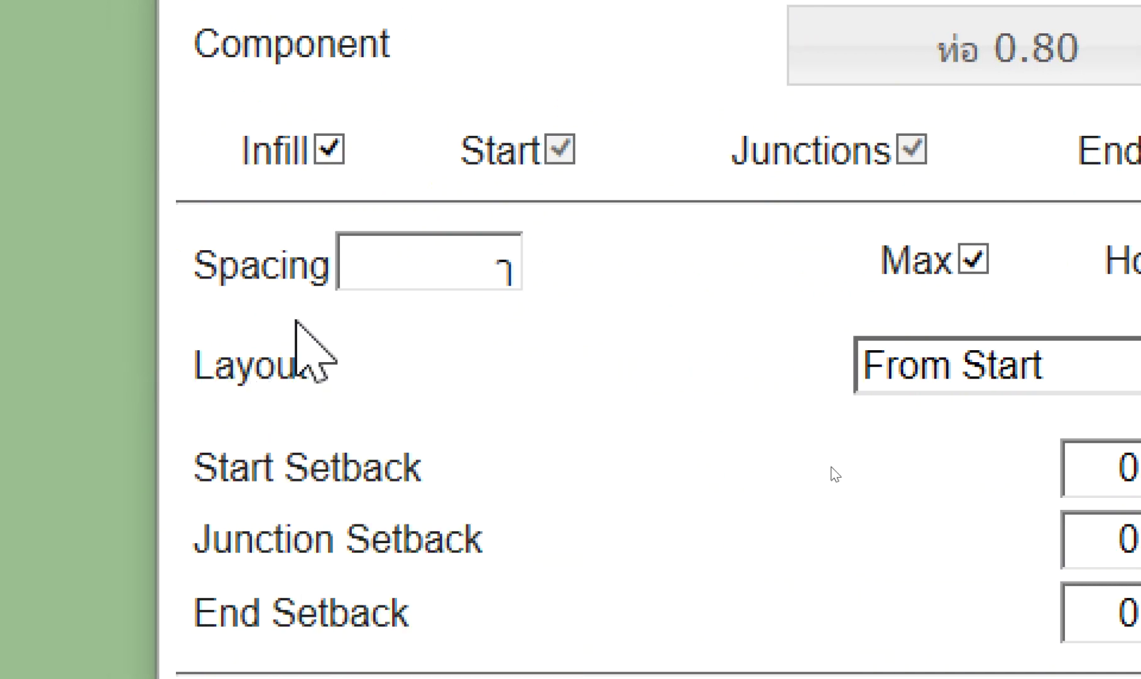
{"action": "left_click_drag", "start_coordinate": [389, 275], "coordinate": [540, 262]}
{"action": "key", "text": "BackSpace"}
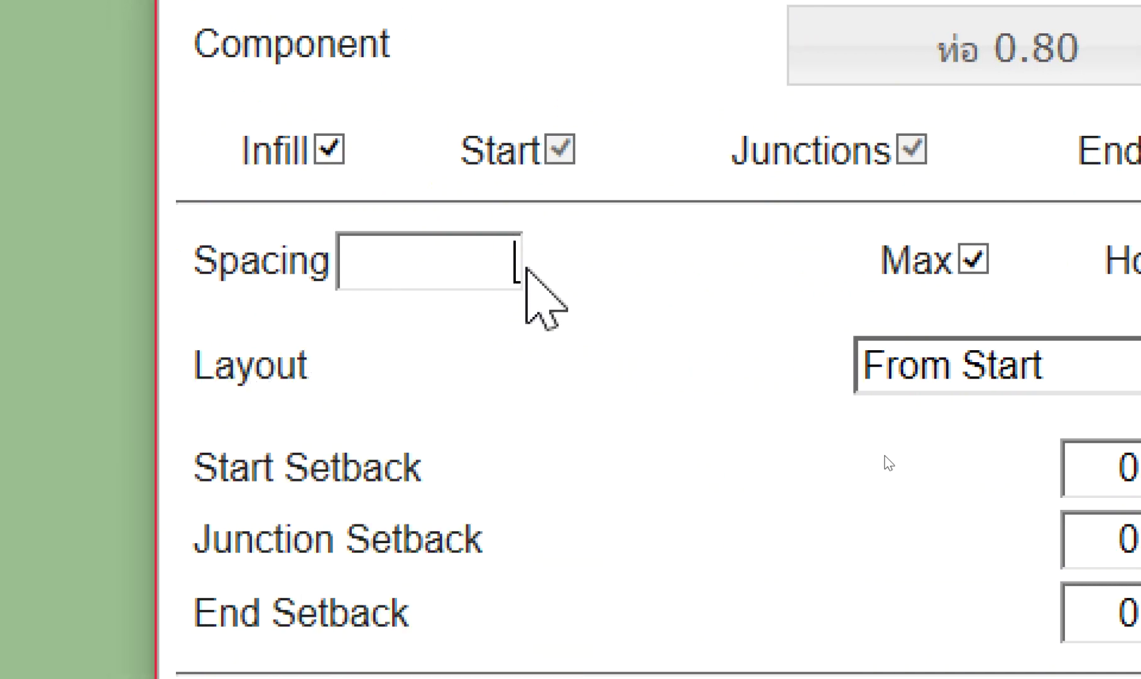
{"action": "type", "text": "1"}
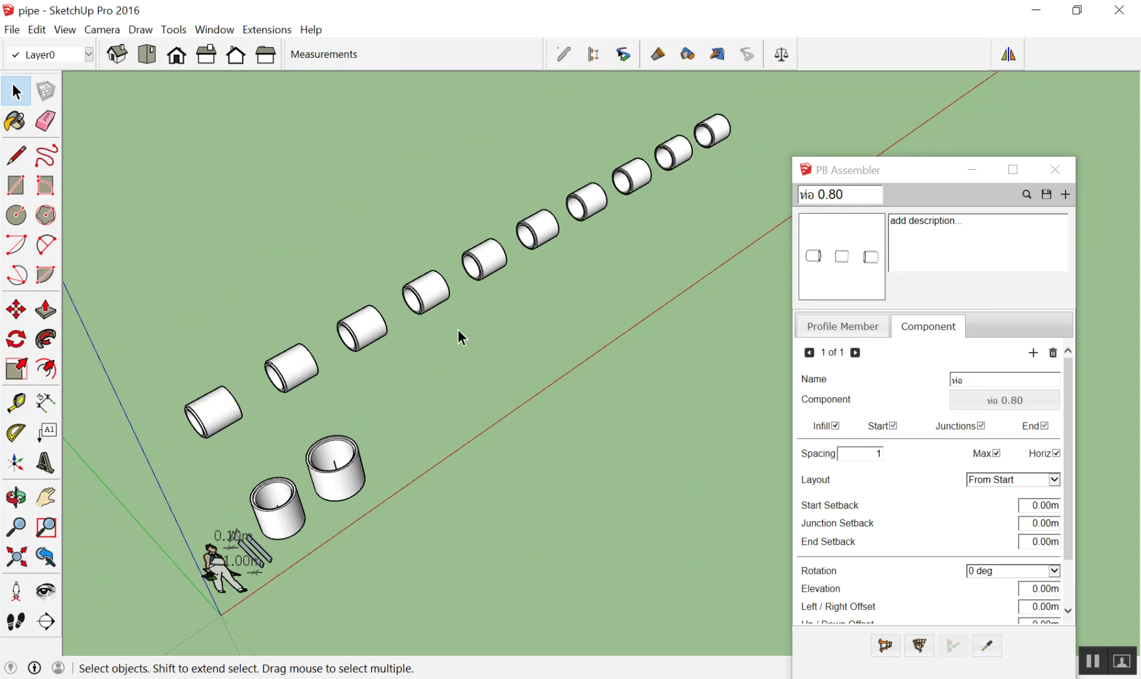
Build a second, roughly 12.74 m run of end-to-end pipes between two points
{"action": "scroll", "coordinate": [458, 329], "scroll_direction": "down", "scroll_amount": 2}
{"action": "scroll", "coordinate": [460, 313], "scroll_direction": "down", "scroll_amount": 1}
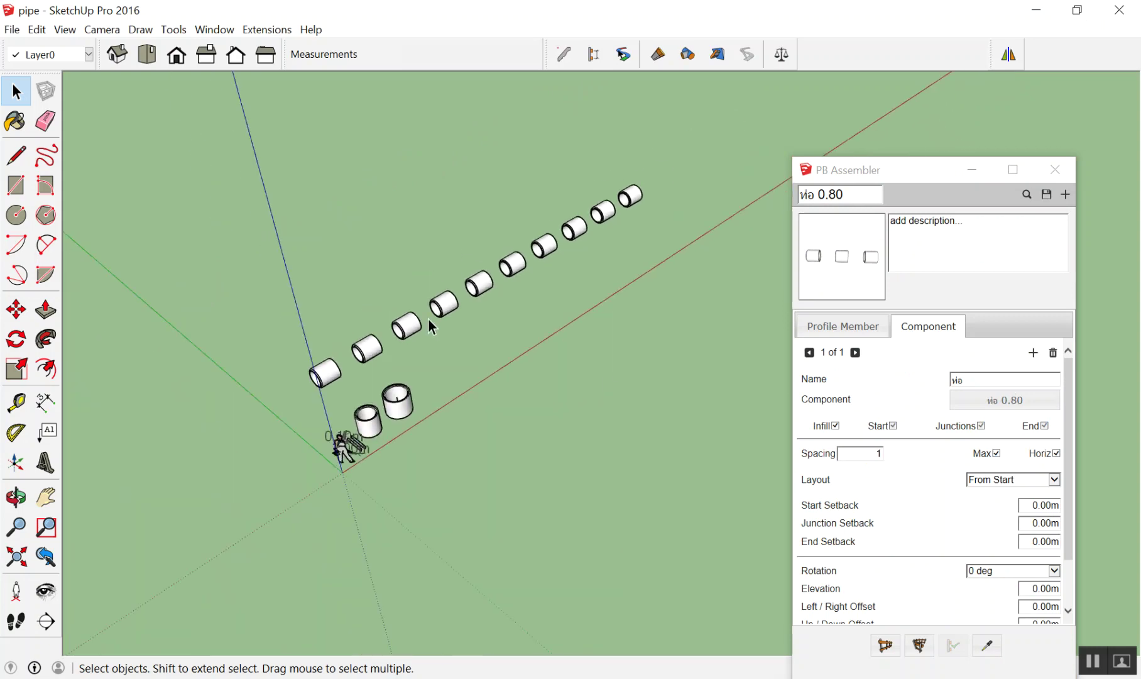
{"action": "left_click", "coordinate": [882, 644]}
{"action": "left_click", "coordinate": [464, 362]}
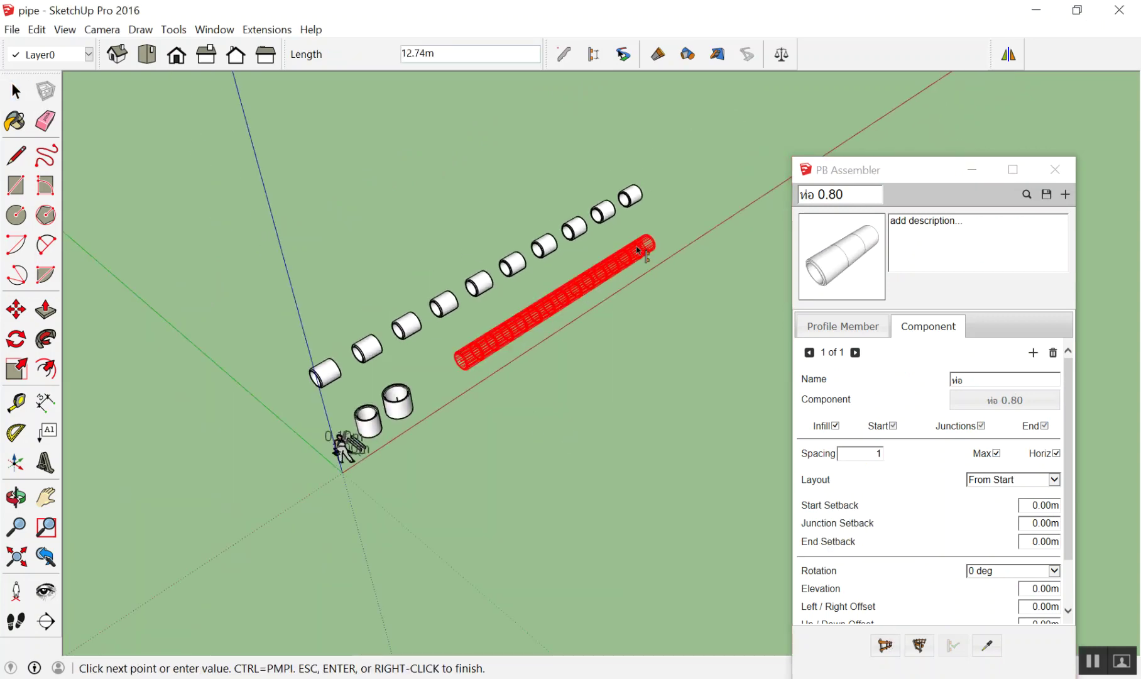
{"action": "left_click", "coordinate": [636, 246]}
Zoom in and out to check the joints of the new pipe run
{"action": "scroll", "coordinate": [431, 344], "scroll_direction": "up", "scroll_amount": 3}
{"action": "scroll", "coordinate": [428, 410], "scroll_direction": "up", "scroll_amount": 2}
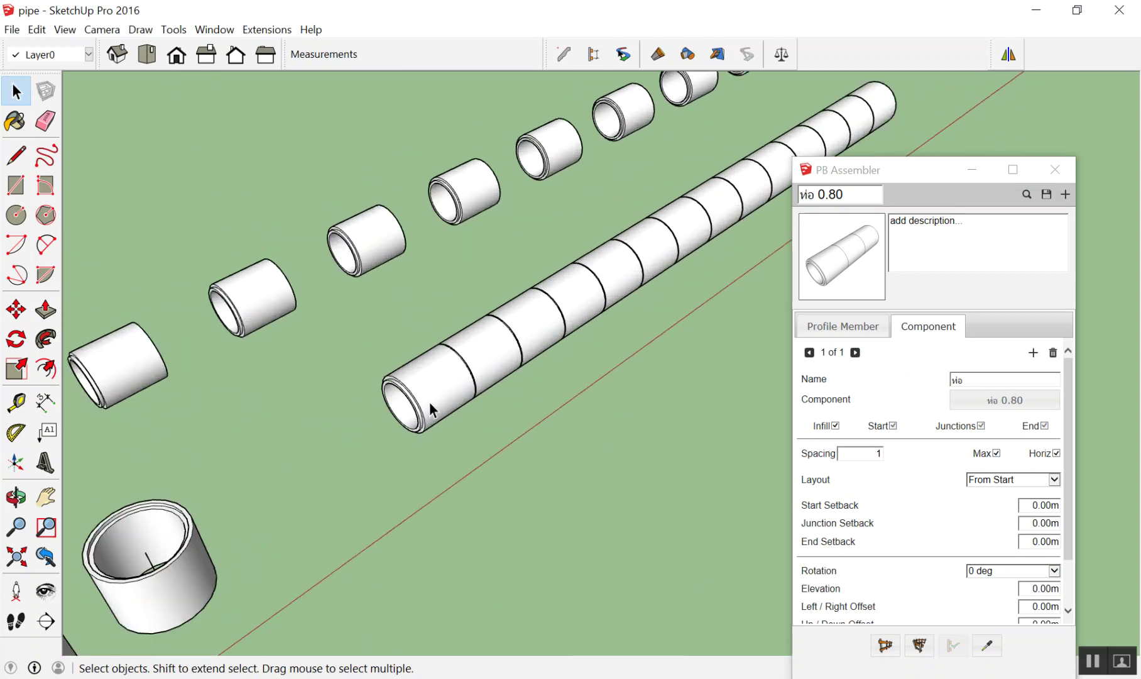
{"action": "scroll", "coordinate": [430, 402], "scroll_direction": "up", "scroll_amount": 1}
{"action": "scroll", "coordinate": [455, 370], "scroll_direction": "up", "scroll_amount": 2}
{"action": "scroll", "coordinate": [475, 333], "scroll_direction": "up", "scroll_amount": 3}
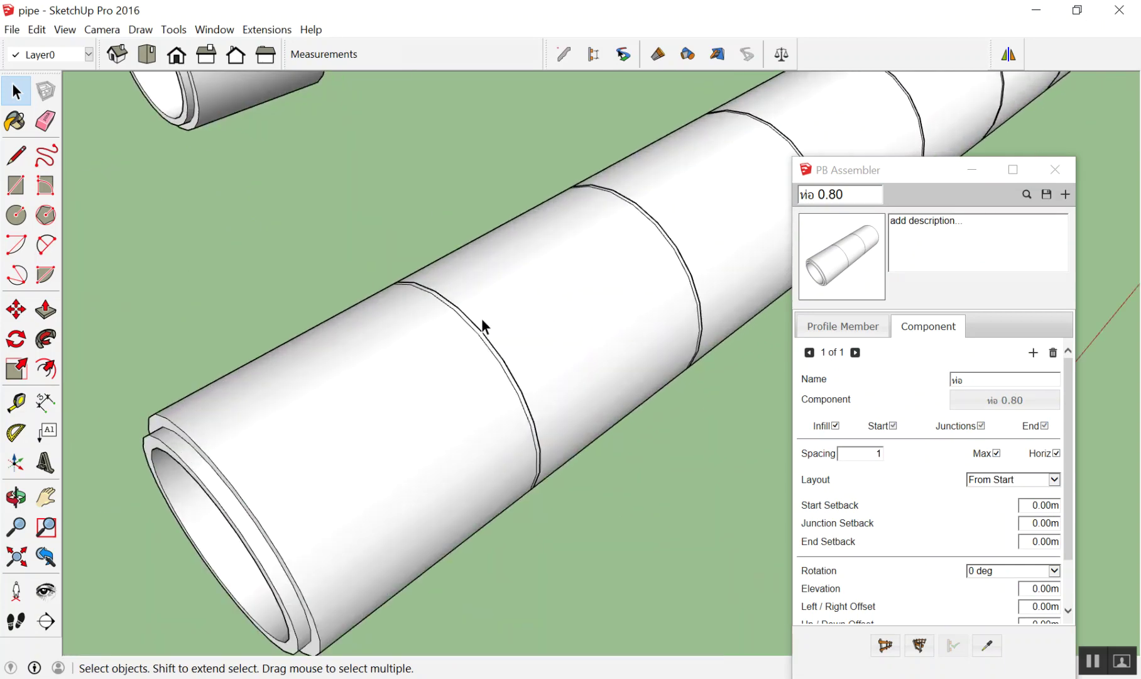
{"action": "scroll", "coordinate": [477, 321], "scroll_direction": "up", "scroll_amount": 2}
{"action": "scroll", "coordinate": [473, 325], "scroll_direction": "up", "scroll_amount": 2}
{"action": "scroll", "coordinate": [473, 326], "scroll_direction": "up", "scroll_amount": 2}
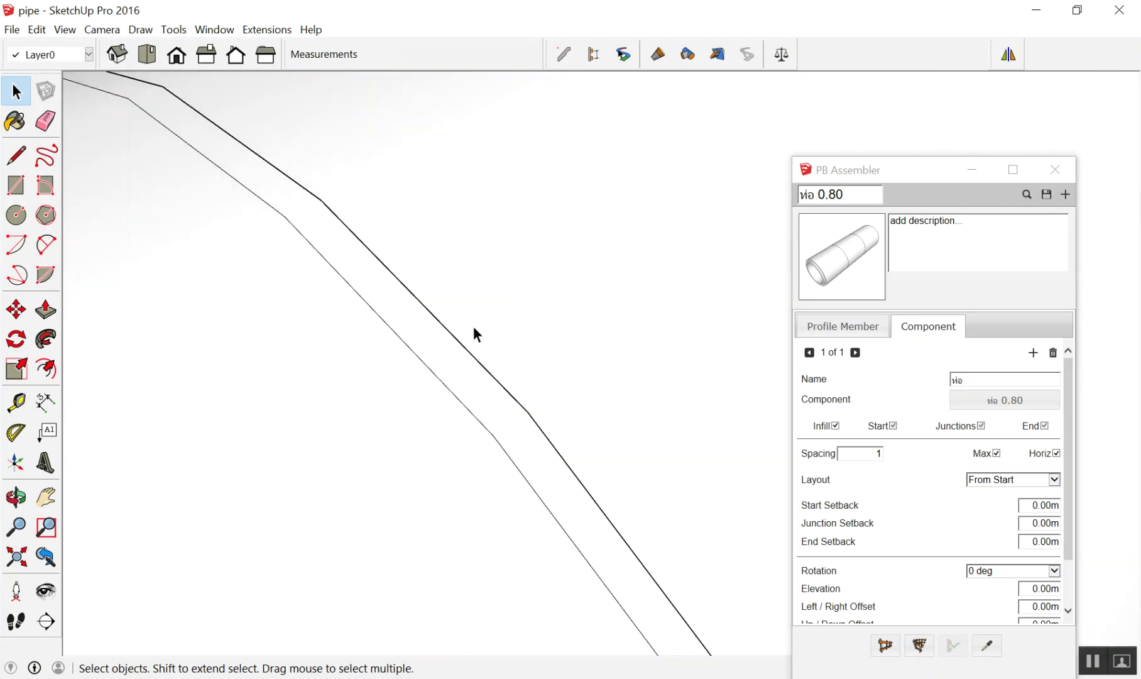
{"action": "scroll", "coordinate": [472, 326], "scroll_direction": "down", "scroll_amount": 3}
{"action": "scroll", "coordinate": [394, 279], "scroll_direction": "down", "scroll_amount": 2}
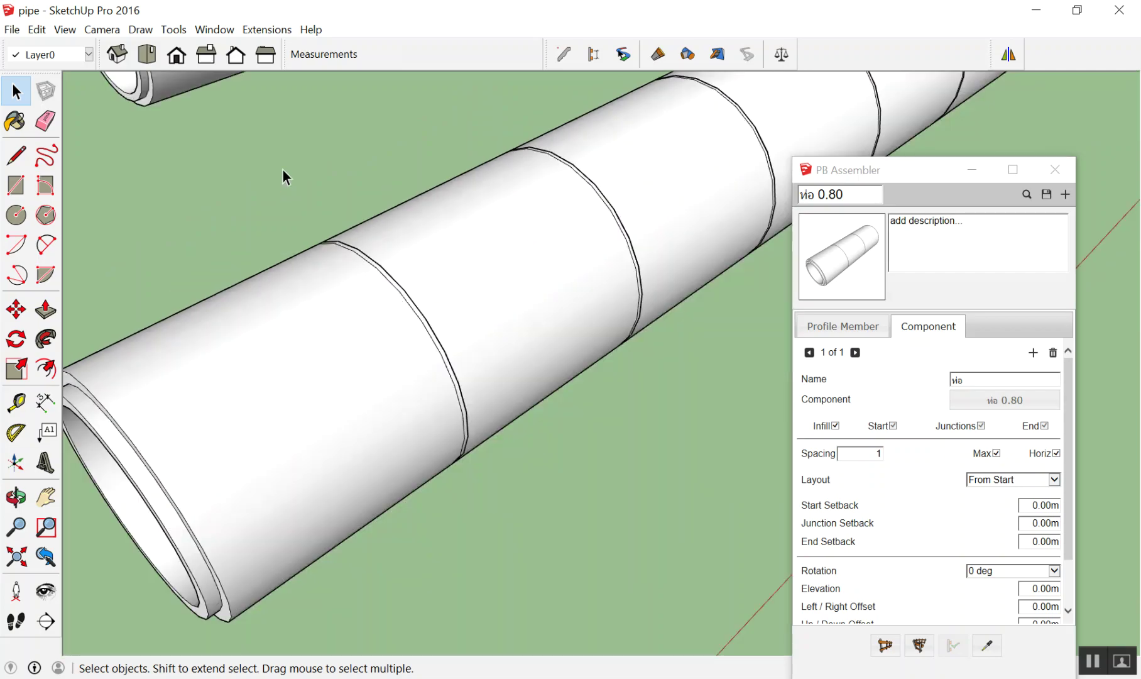
{"action": "scroll", "coordinate": [281, 169], "scroll_direction": "down", "scroll_amount": 2}
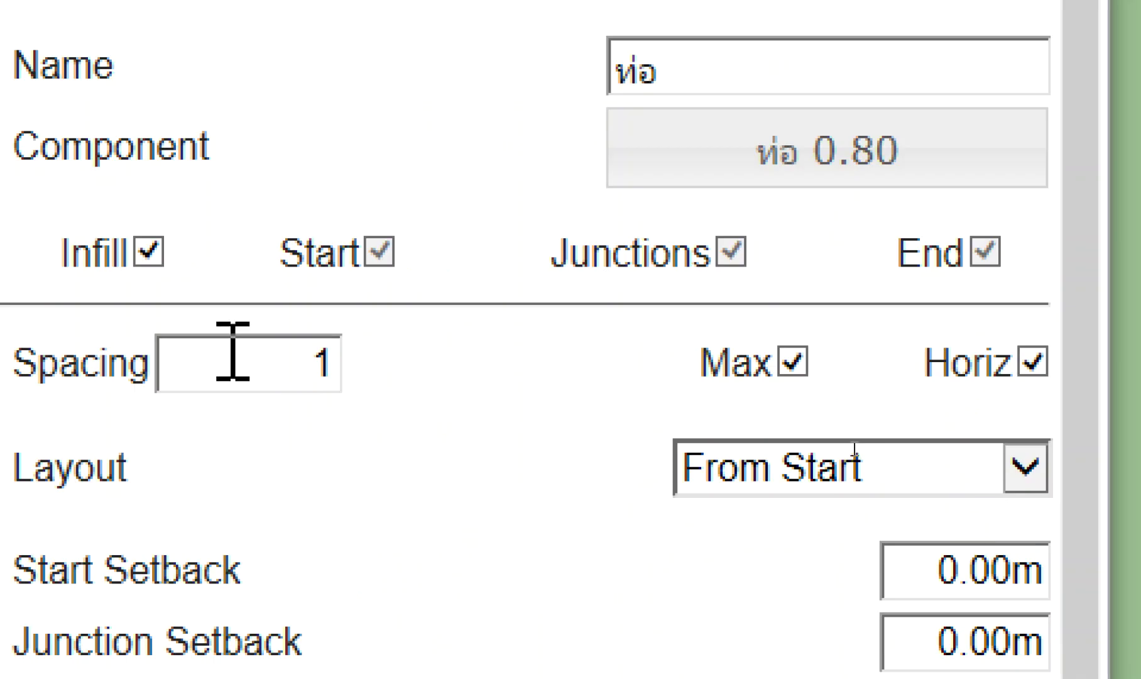
Turn off Max spacing and build a short third pipe run of about 3.11 m
{"action": "left_click_drag", "start_coordinate": [242, 369], "coordinate": [351, 370]}
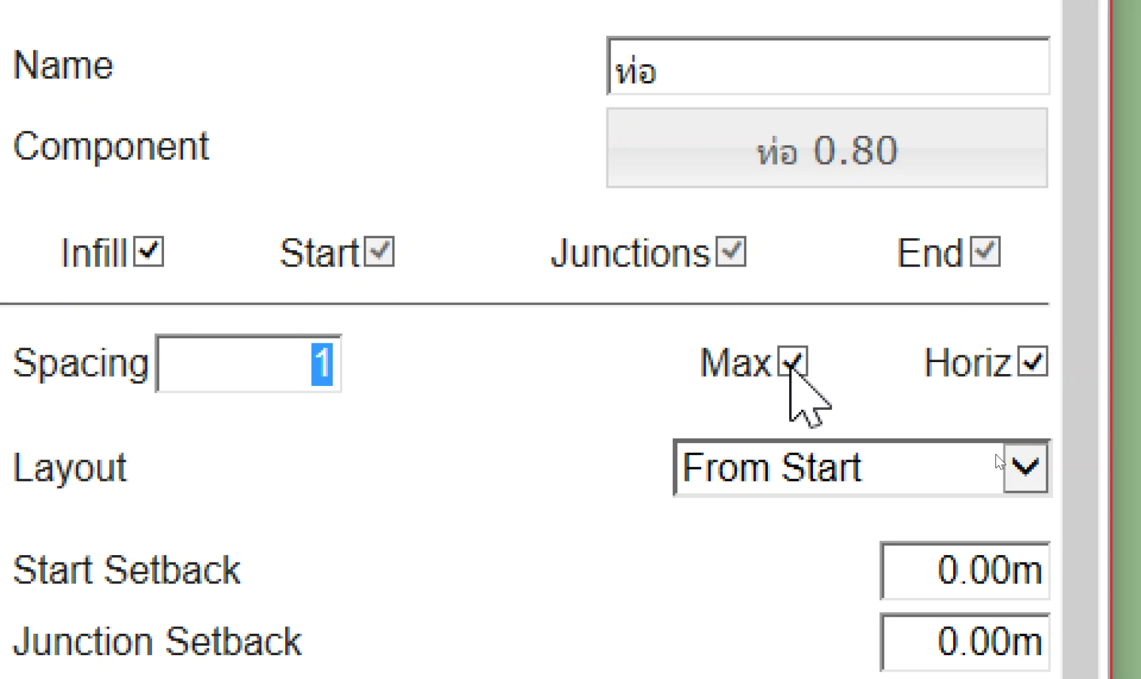
{"action": "left_click", "coordinate": [791, 371]}
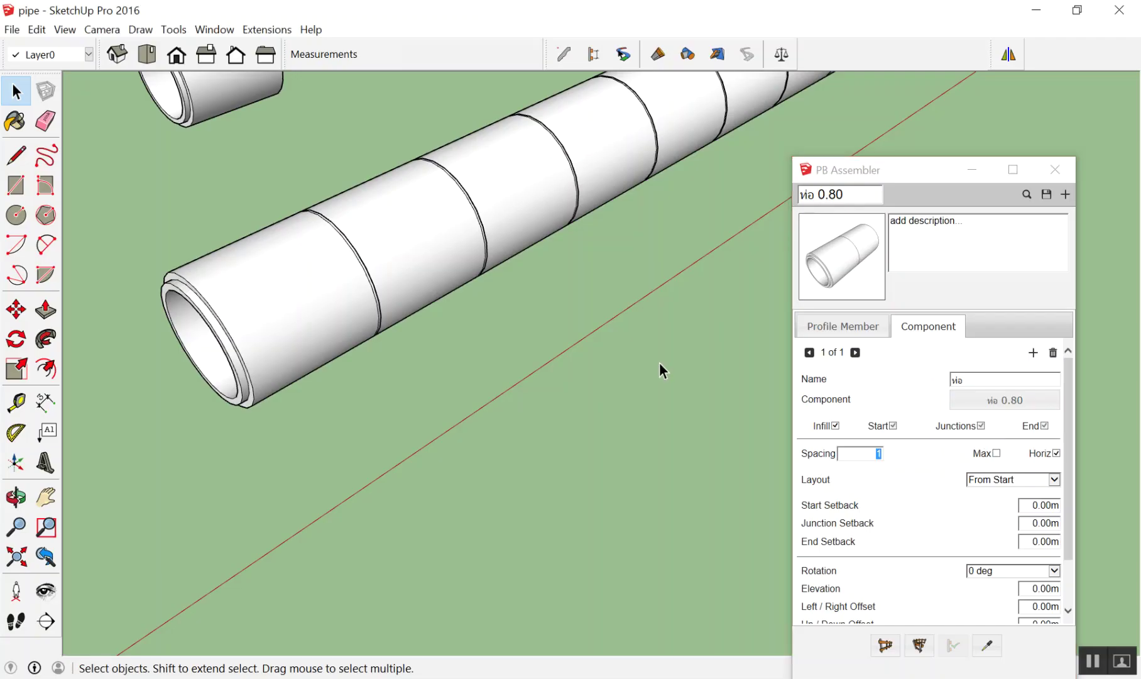
{"action": "scroll", "coordinate": [949, 555], "scroll_direction": "down", "scroll_amount": 2}
{"action": "left_click", "coordinate": [885, 645]}
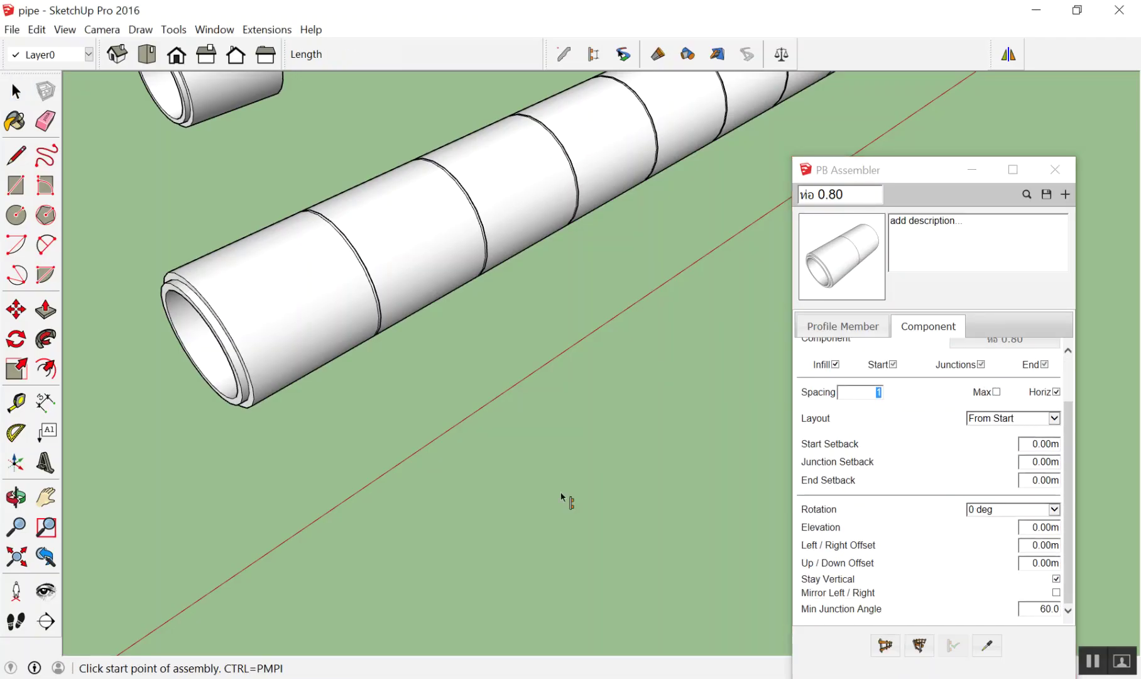
{"action": "scroll", "coordinate": [561, 497], "scroll_direction": "down", "scroll_amount": 3}
{"action": "left_click", "coordinate": [310, 514]}
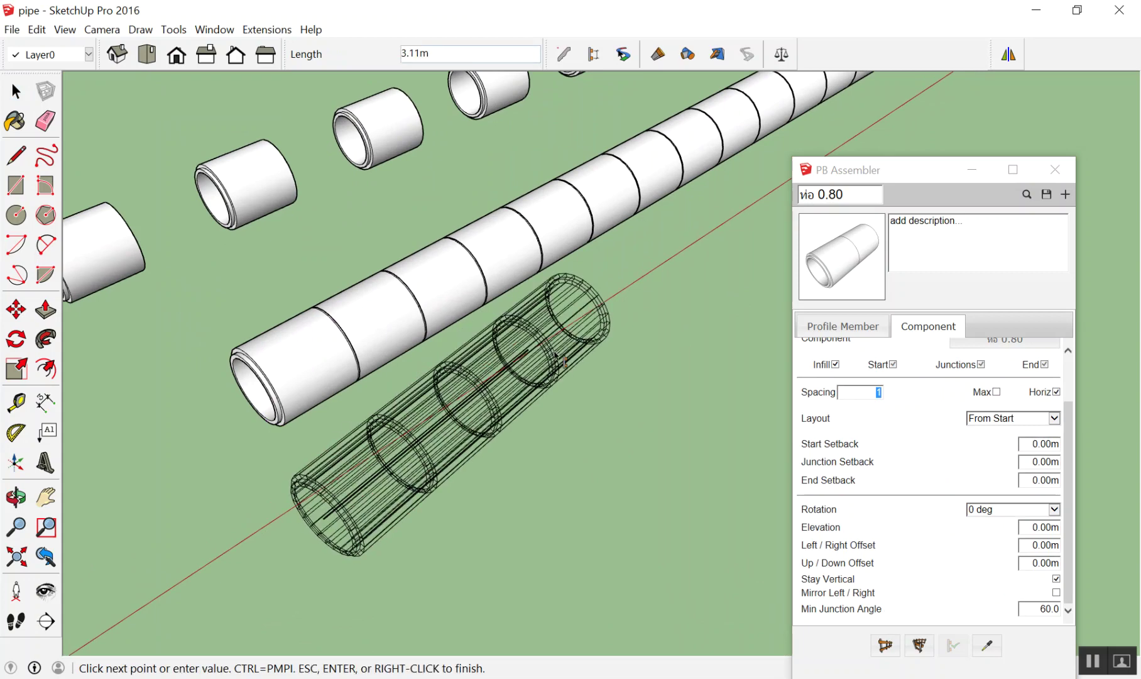
{"action": "left_click", "coordinate": [634, 323]}
{"action": "key", "text": "space"}
Orbit and zoom to a level view showing all three pipe runs
{"action": "scroll", "coordinate": [451, 481], "scroll_direction": "up", "scroll_amount": 5}
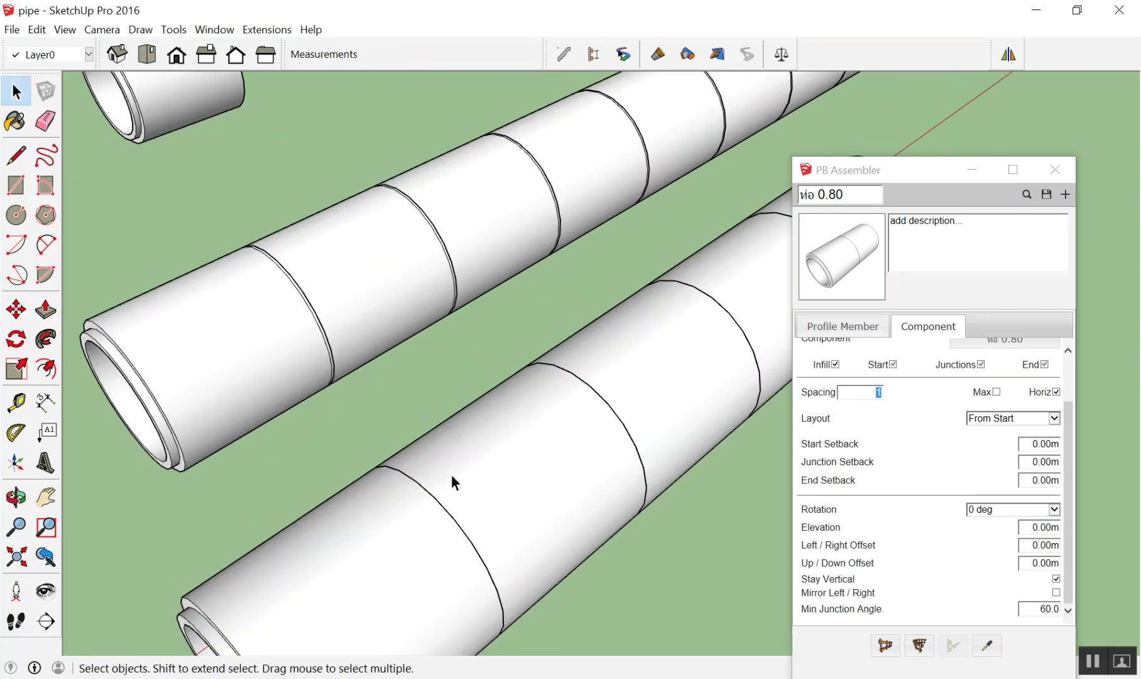
{"action": "scroll", "coordinate": [451, 478], "scroll_direction": "down", "scroll_amount": 2}
{"action": "scroll", "coordinate": [447, 469], "scroll_direction": "down", "scroll_amount": 2}
{"action": "scroll", "coordinate": [447, 468], "scroll_direction": "down", "scroll_amount": 2}
{"action": "mouse_move", "coordinate": [408, 433]}
{"action": "middle_mouse_down"}
{"action": "mouse_move", "coordinate": [414, 265]}
{"action": "mouse_move", "coordinate": [374, 390]}
{"action": "middle_mouse_up"}
{"action": "scroll", "coordinate": [375, 384], "scroll_direction": "down", "scroll_amount": 2}
{"action": "scroll", "coordinate": [351, 476], "scroll_direction": "down", "scroll_amount": 2}
{"action": "scroll", "coordinate": [375, 395], "scroll_direction": "up", "scroll_amount": 3}
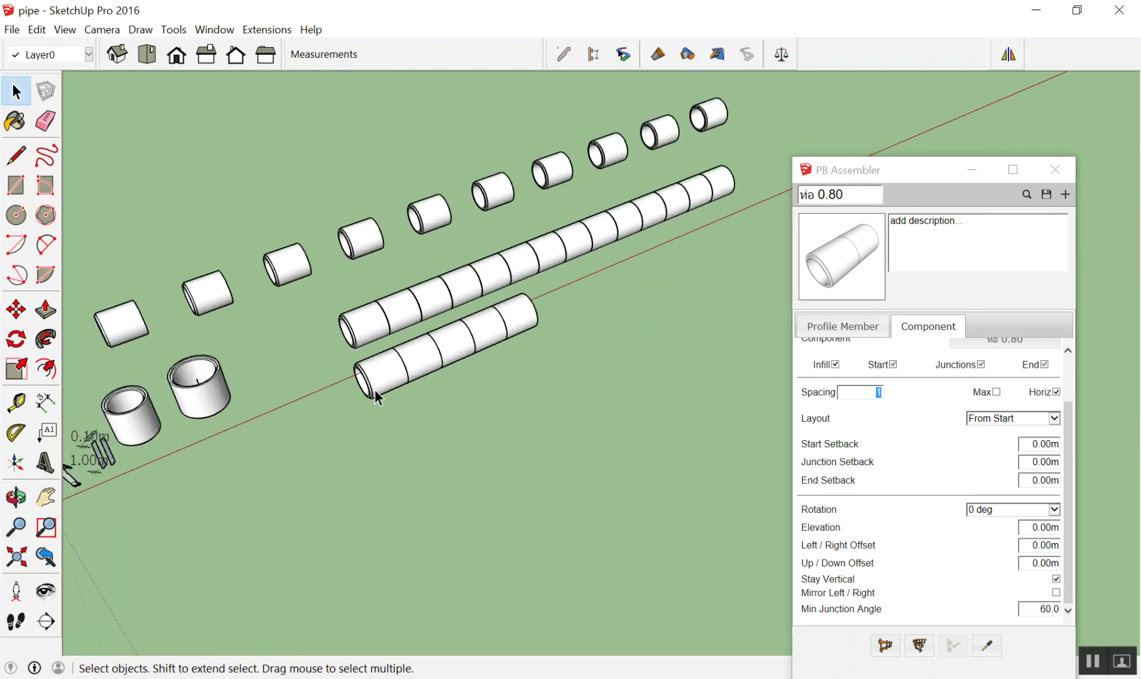
{"action": "scroll", "coordinate": [396, 403], "scroll_direction": "down", "scroll_amount": 1}
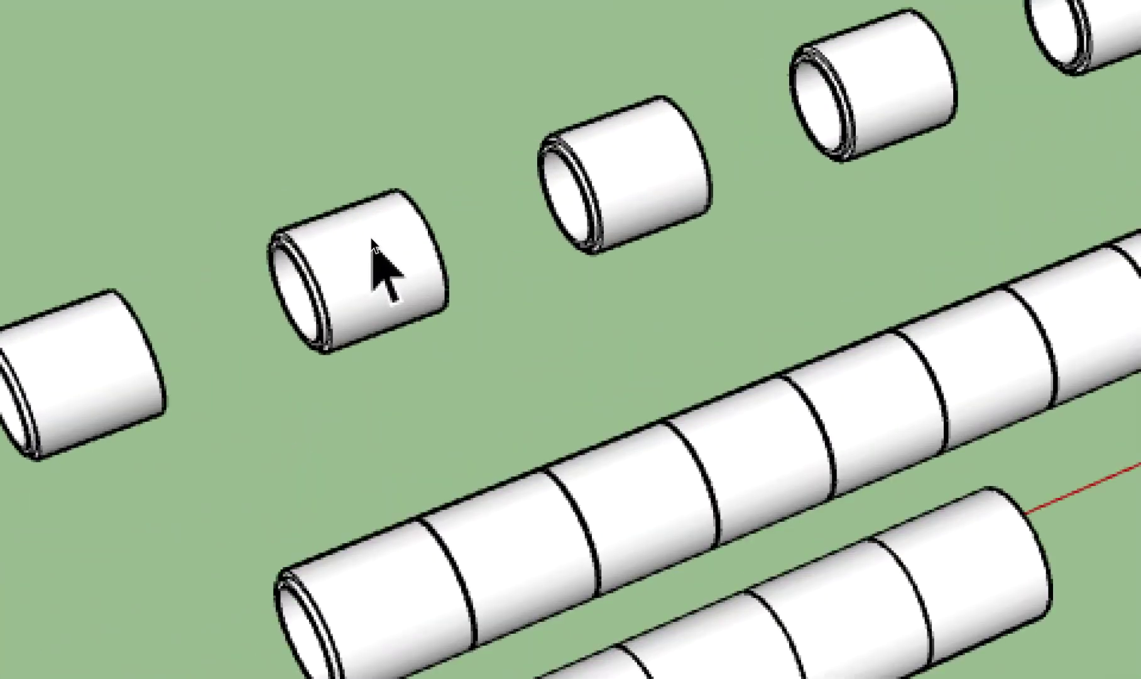
Apply the current assembly attributes to the first pipe row and the middle run
{"action": "left_click", "coordinate": [372, 240]}
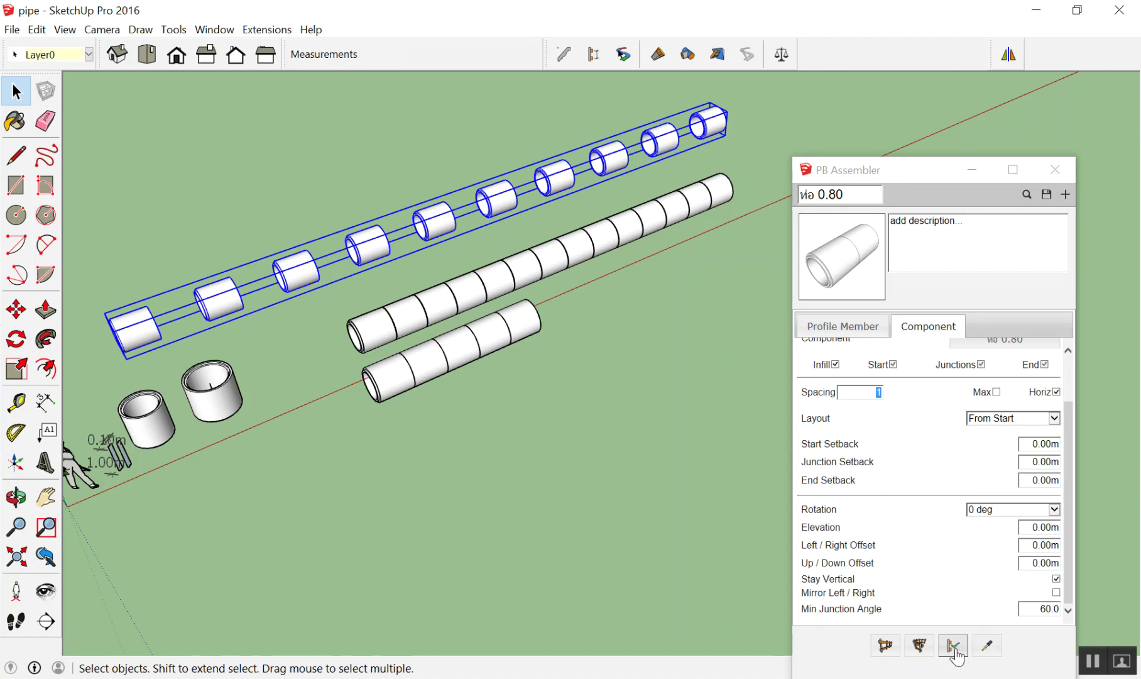
{"action": "left_click", "coordinate": [956, 656]}
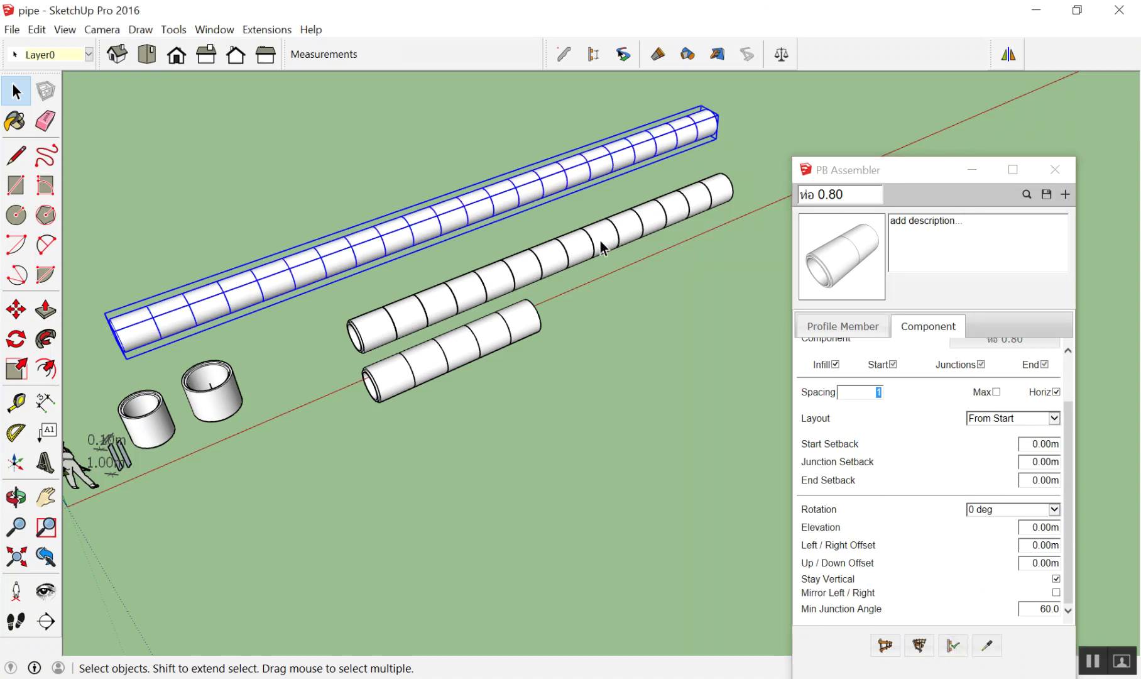
{"action": "left_click", "coordinate": [928, 647]}
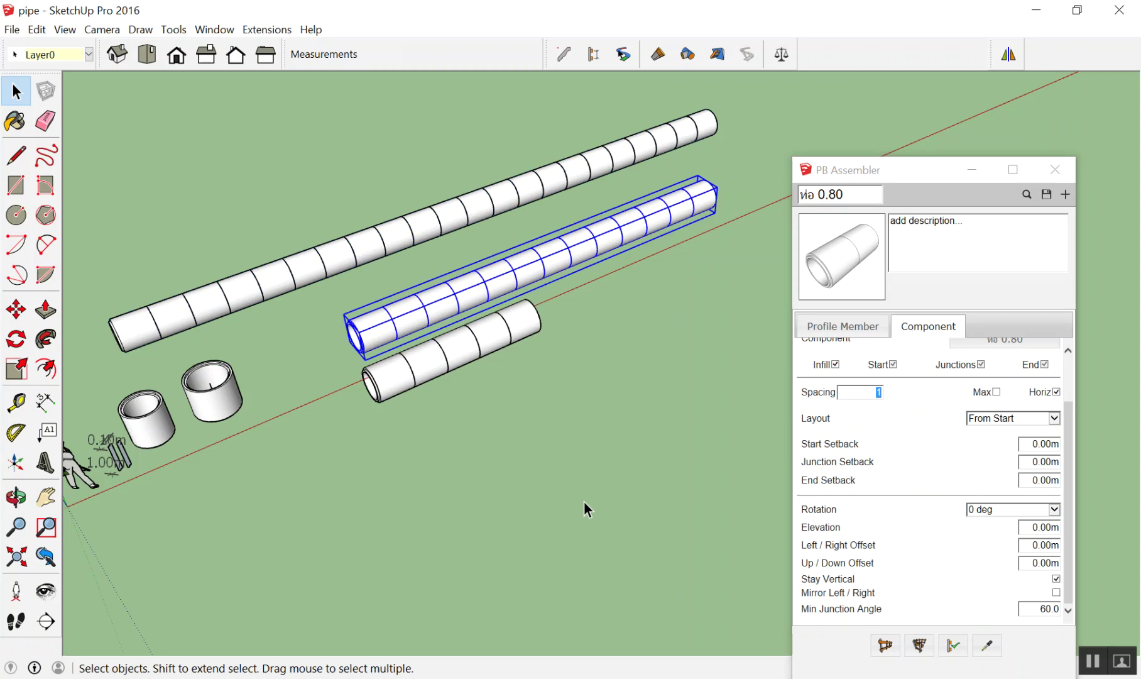
Select all three pipe runs and delete them
{"action": "scroll", "coordinate": [583, 500], "scroll_direction": "down", "scroll_amount": 3}
{"action": "scroll", "coordinate": [574, 378], "scroll_direction": "down", "scroll_amount": 1}
{"action": "middle_click_drag", "start_coordinate": [556, 439], "coordinate": [611, 369]}
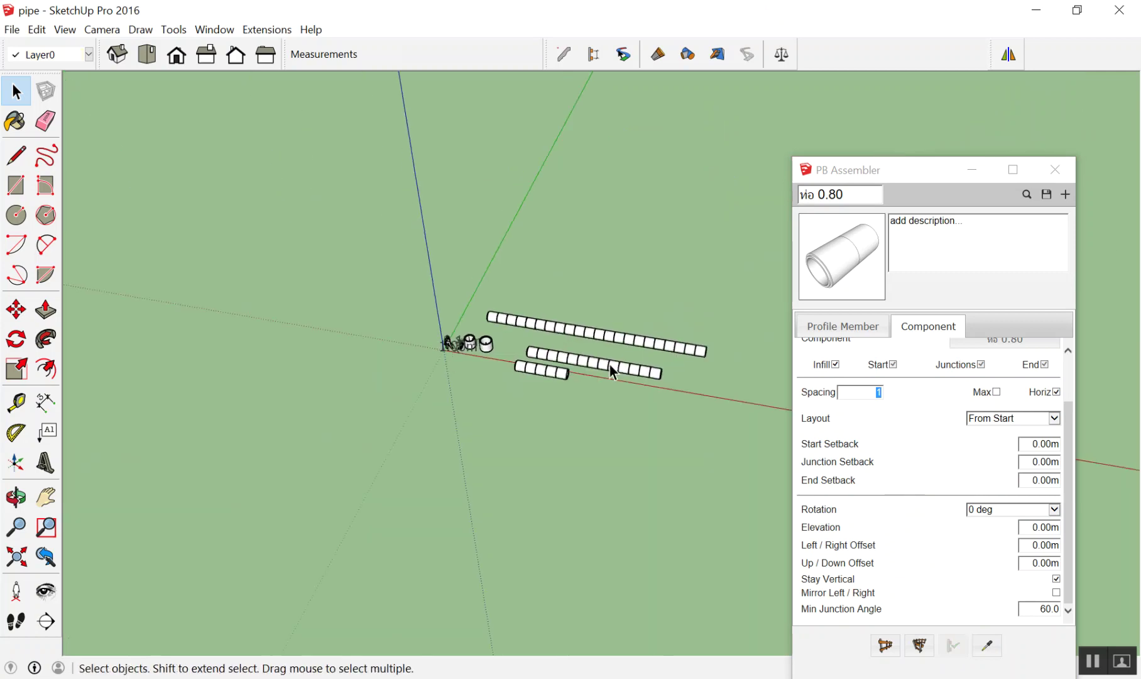
{"action": "scroll", "coordinate": [674, 343], "scroll_direction": "up", "scroll_amount": 2}
{"action": "left_click_drag", "start_coordinate": [466, 449], "coordinate": [442, 451]}
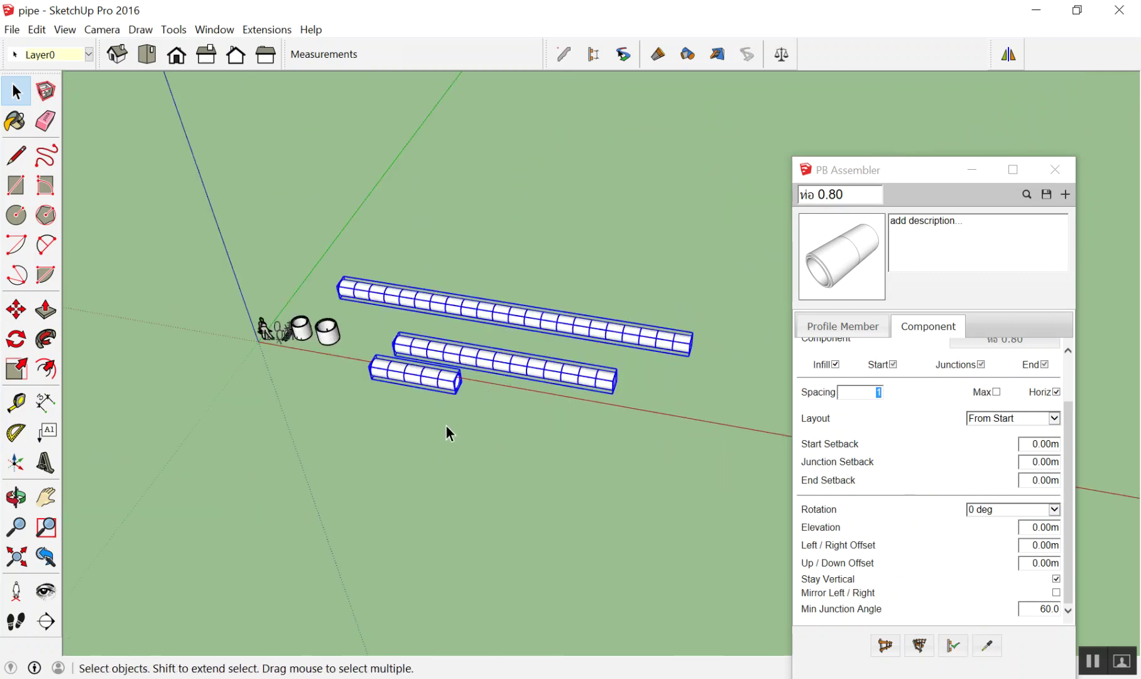
{"action": "key", "text": "Delete"}
{"action": "mouse_move", "coordinate": [446, 396]}
{"action": "middle_mouse_down"}
{"action": "mouse_move", "coordinate": [508, 422]}
{"action": "mouse_move", "coordinate": [341, 287]}
{"action": "middle_mouse_up"}
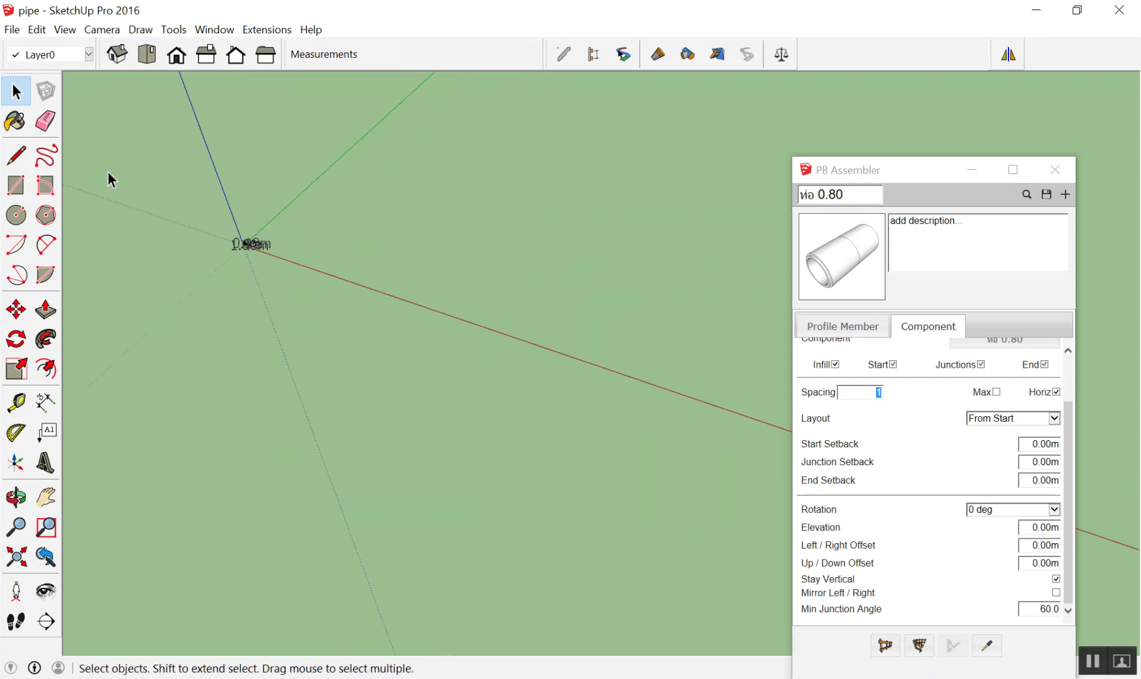
Draw a two-segment line from the origin: a straight run bending into an angled run
{"action": "key", "text": "l"}
{"action": "left_click", "coordinate": [315, 261]}
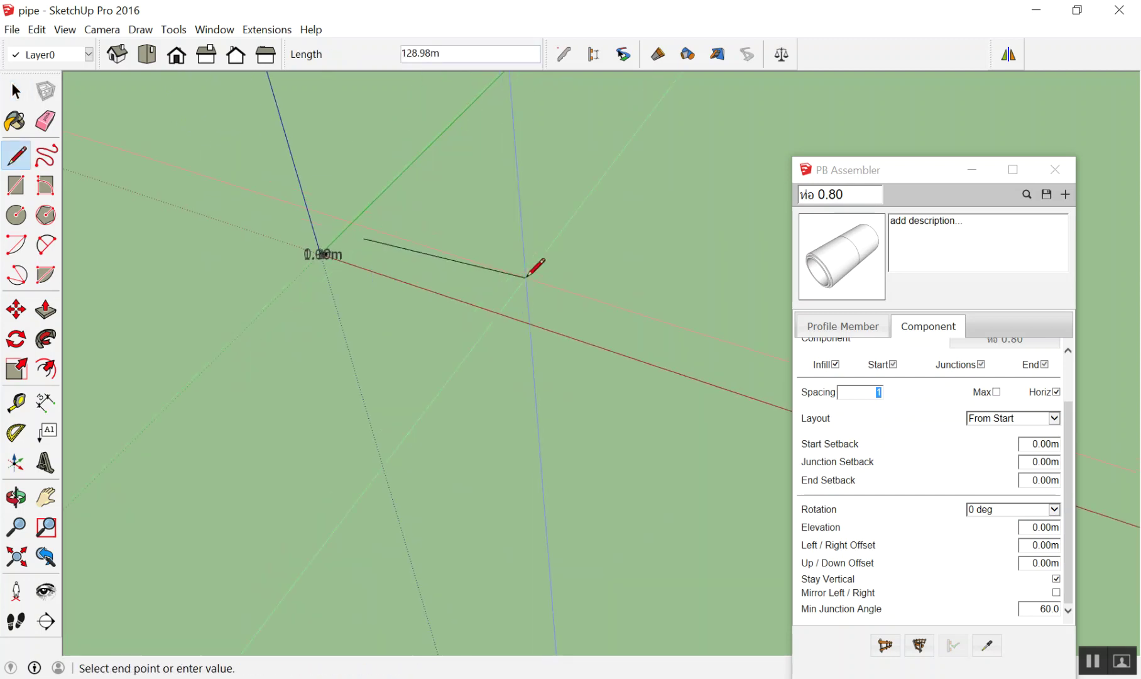
{"action": "scroll", "coordinate": [535, 264], "scroll_direction": "down", "scroll_amount": 1}
{"action": "scroll", "coordinate": [510, 273], "scroll_direction": "down", "scroll_amount": 2}
{"action": "left_click", "coordinate": [541, 309]}
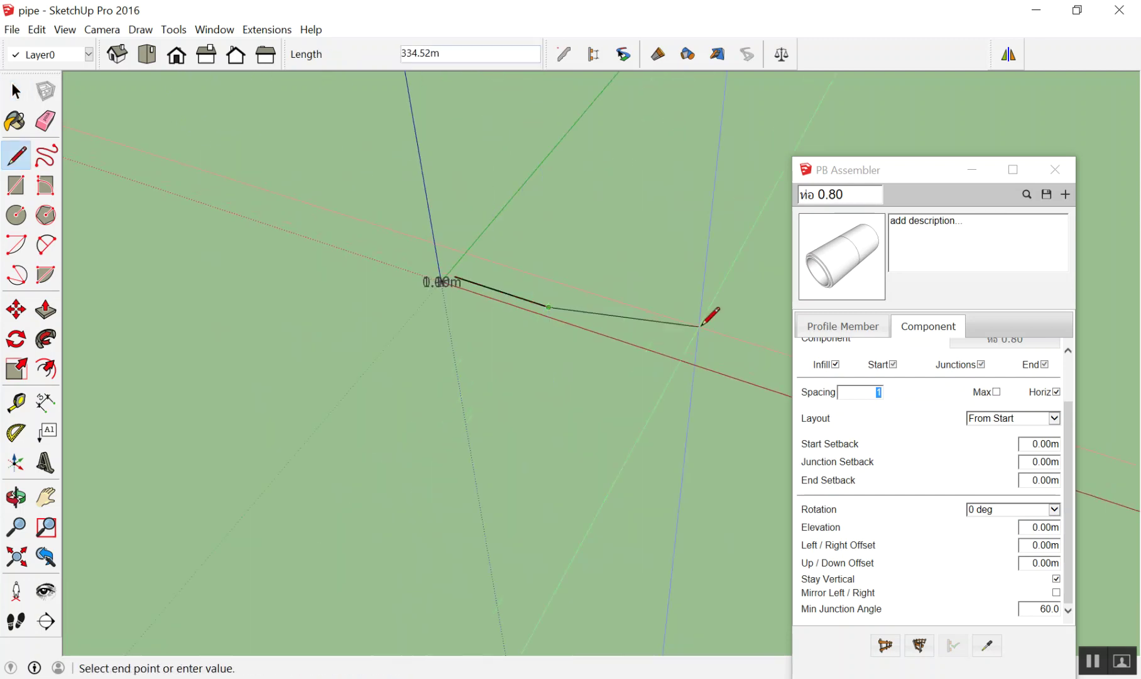
{"action": "left_click", "coordinate": [715, 322]}
{"action": "key", "text": "space"}
{"action": "scroll", "coordinate": [672, 322], "scroll_direction": "up", "scroll_amount": 3}
{"action": "mouse_move", "coordinate": [566, 282]}
{"action": "middle_mouse_down"}
{"action": "mouse_move", "coordinate": [474, 311]}
{"action": "mouse_move", "coordinate": [408, 300]}
{"action": "middle_mouse_up"}
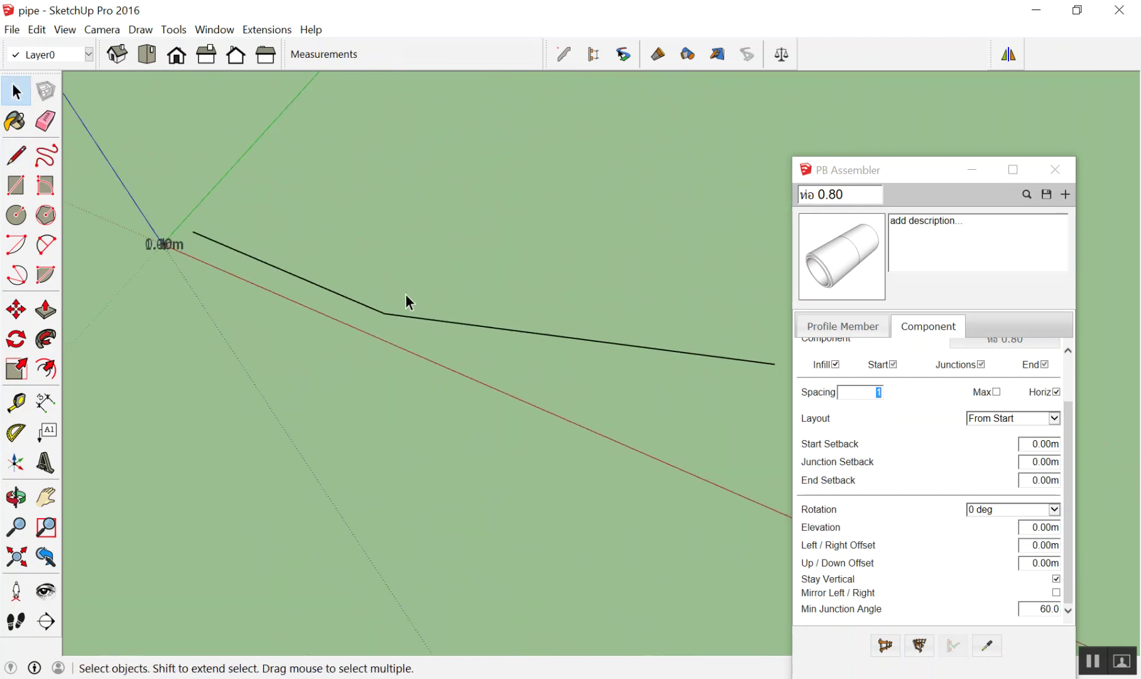
{"action": "scroll", "coordinate": [408, 301], "scroll_direction": "up", "scroll_amount": 3}
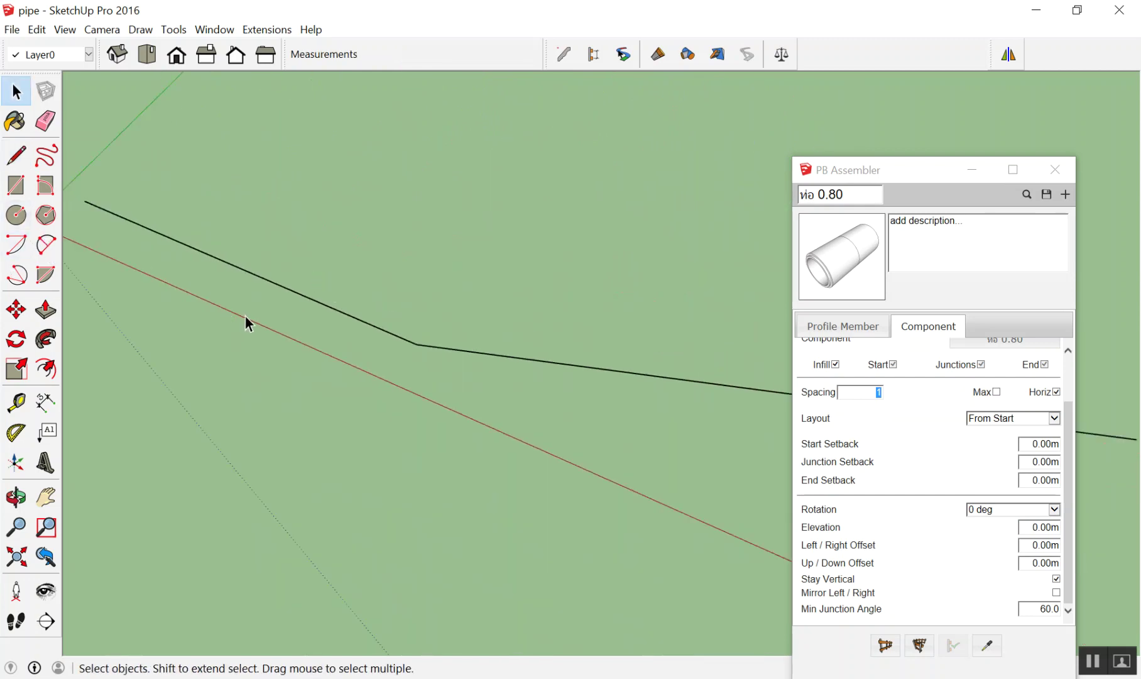
Round the bend with a 2 Point Arc, switch to Top view and select the path
{"action": "key", "text": "a"}
{"action": "left_click", "coordinate": [243, 268]}
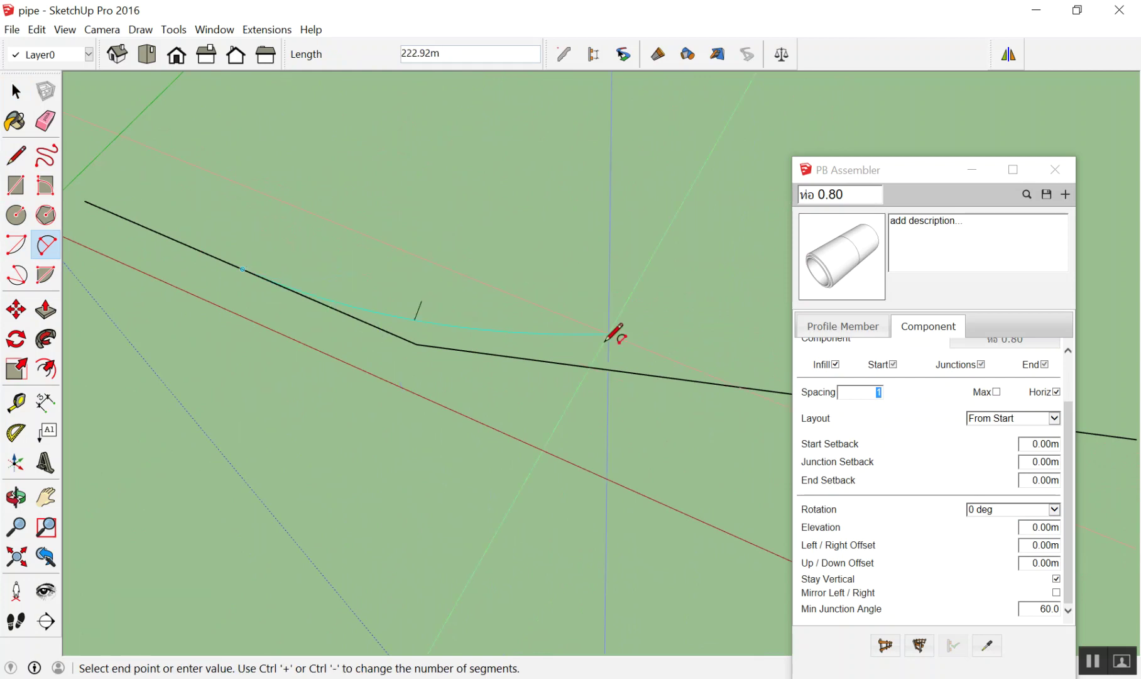
{"action": "left_click", "coordinate": [616, 370]}
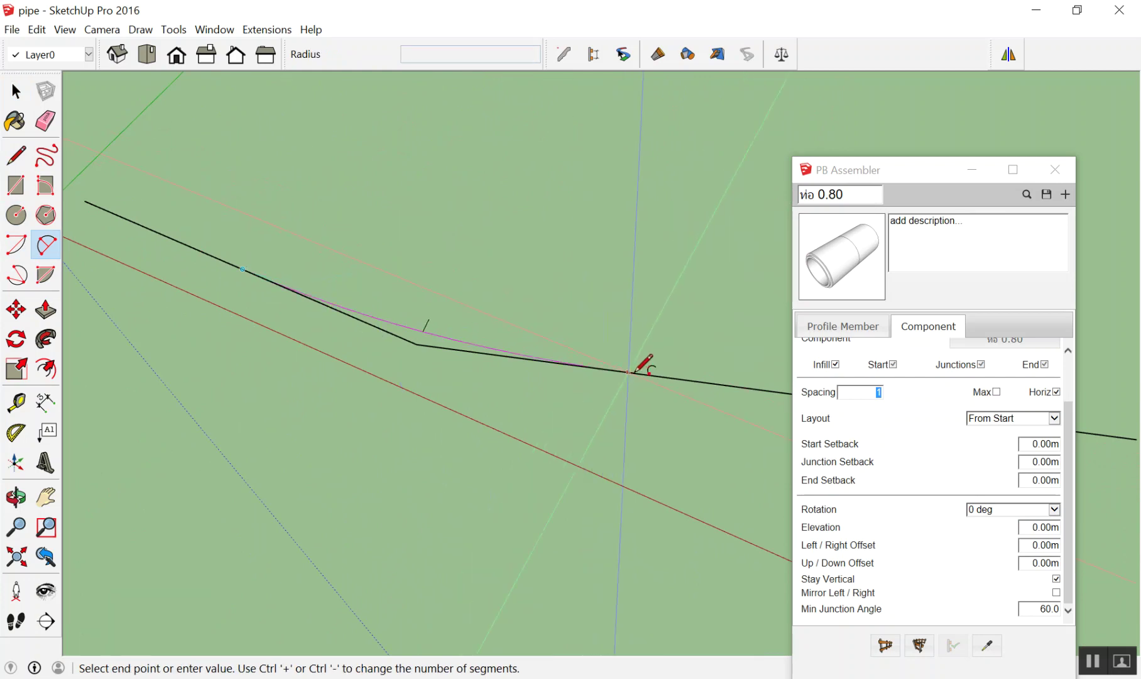
{"action": "left_click", "coordinate": [472, 334]}
{"action": "key", "text": "space"}
{"action": "mouse_move", "coordinate": [472, 335]}
{"action": "middle_mouse_down"}
{"action": "mouse_move", "coordinate": [268, 224]}
{"action": "mouse_move", "coordinate": [292, 301]}
{"action": "mouse_move", "coordinate": [647, 429]}
{"action": "middle_mouse_up"}
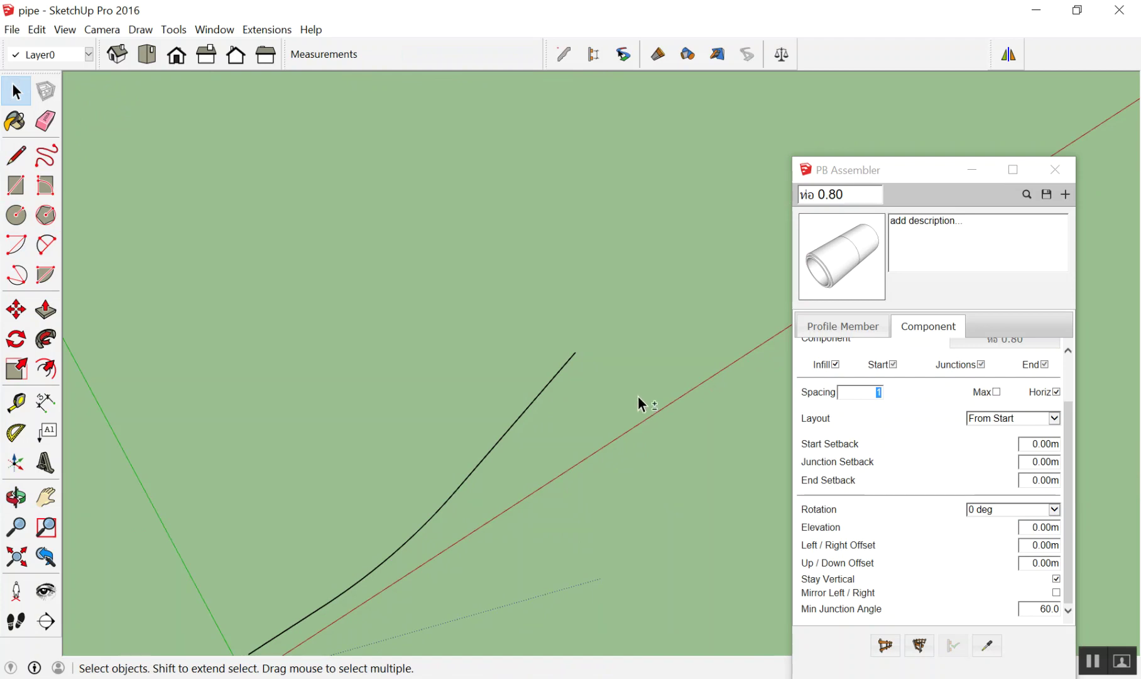
{"action": "key", "text": "F2"}
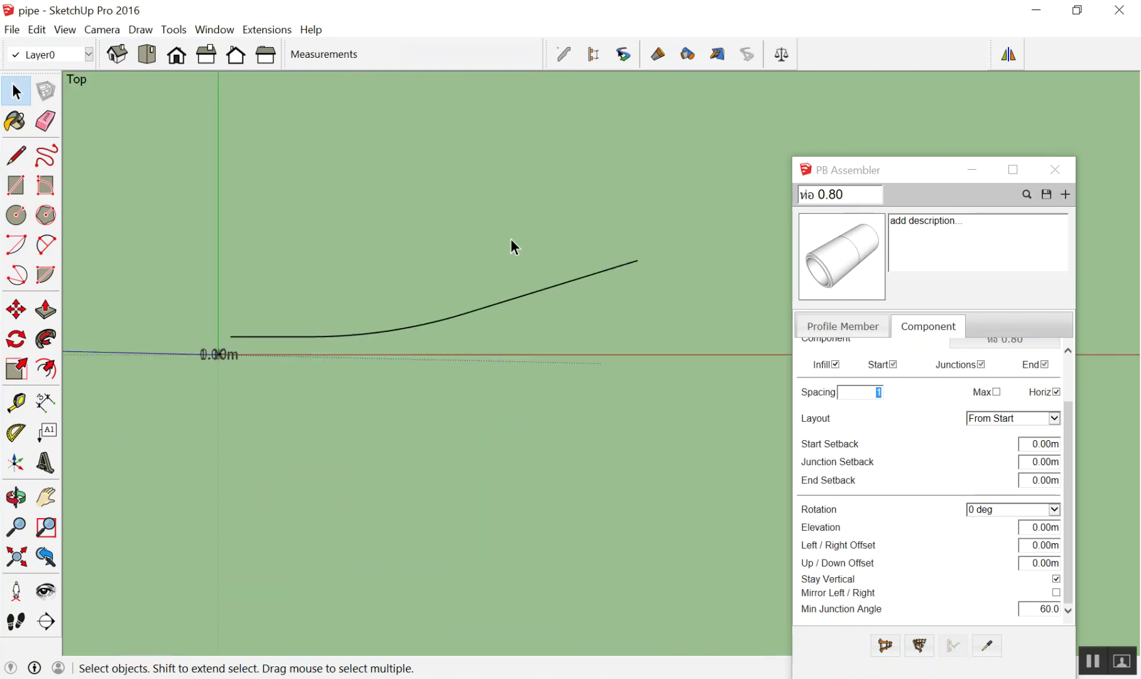
{"action": "left_click_drag", "start_coordinate": [511, 237], "coordinate": [328, 373]}
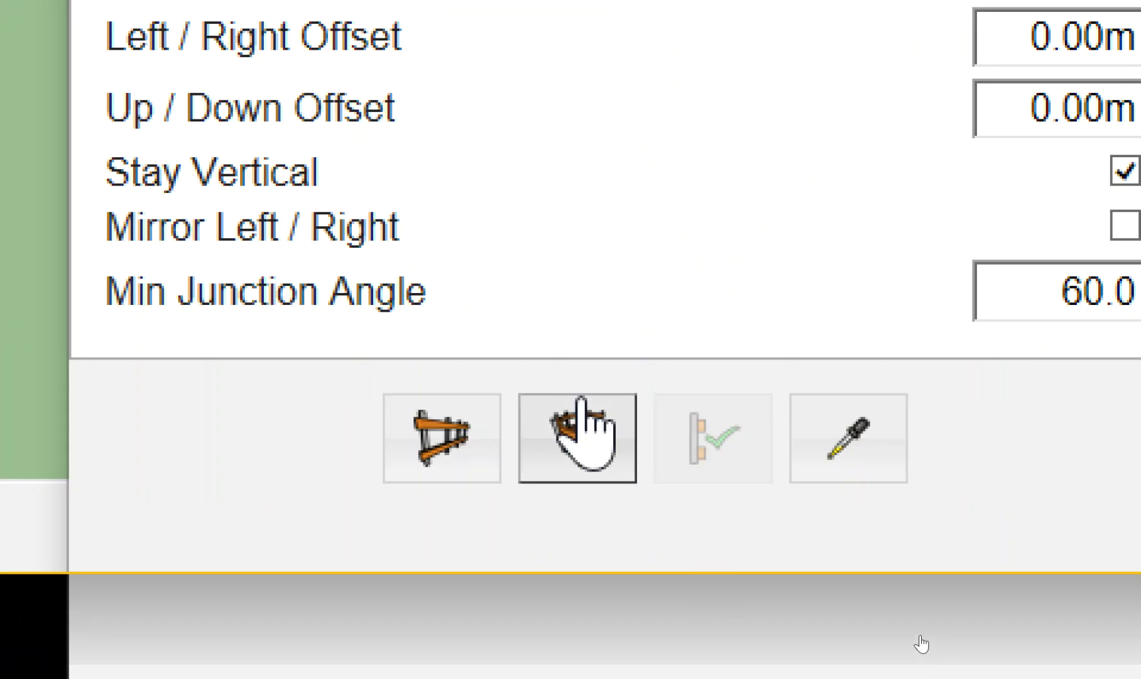
Build the ท่อ 0.80 assembly along the curved path, reselecting the curve and applying it
{"action": "left_click", "coordinate": [579, 402]}
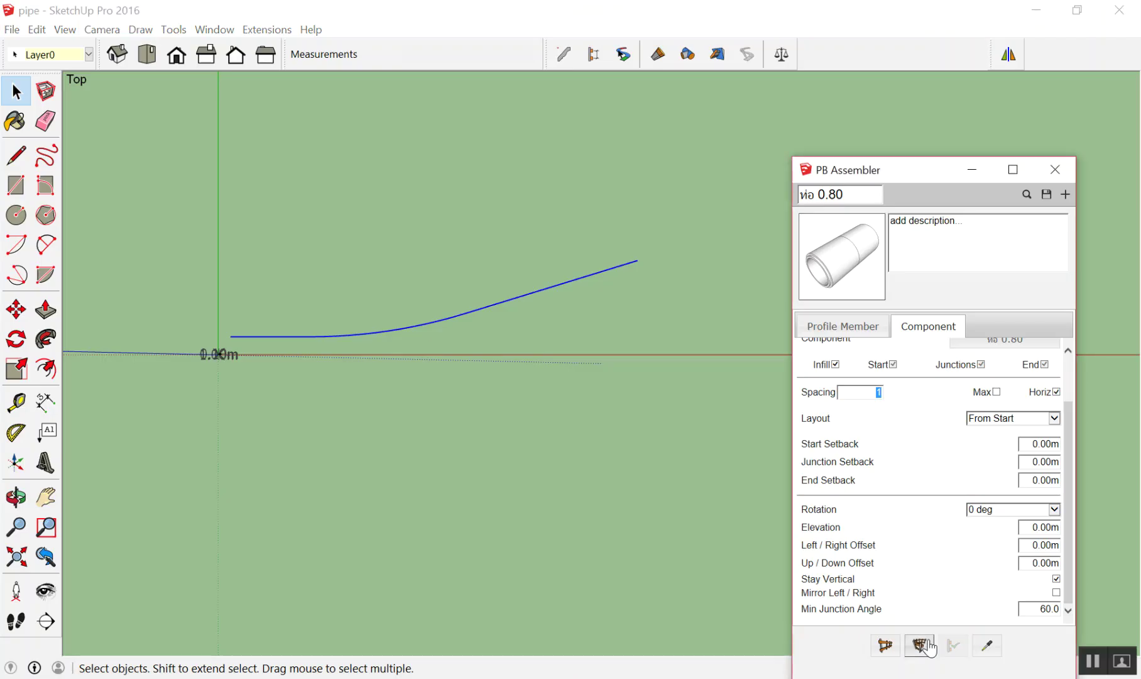
{"action": "left_click", "coordinate": [920, 645]}
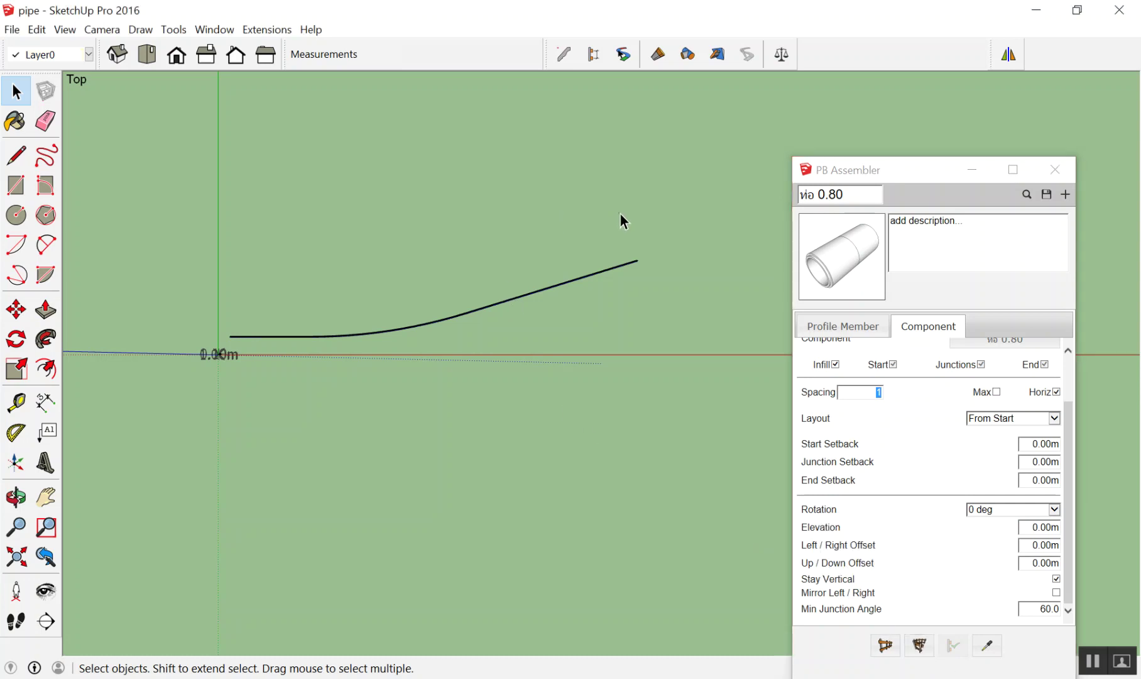
{"action": "left_click_drag", "start_coordinate": [619, 213], "coordinate": [303, 397]}
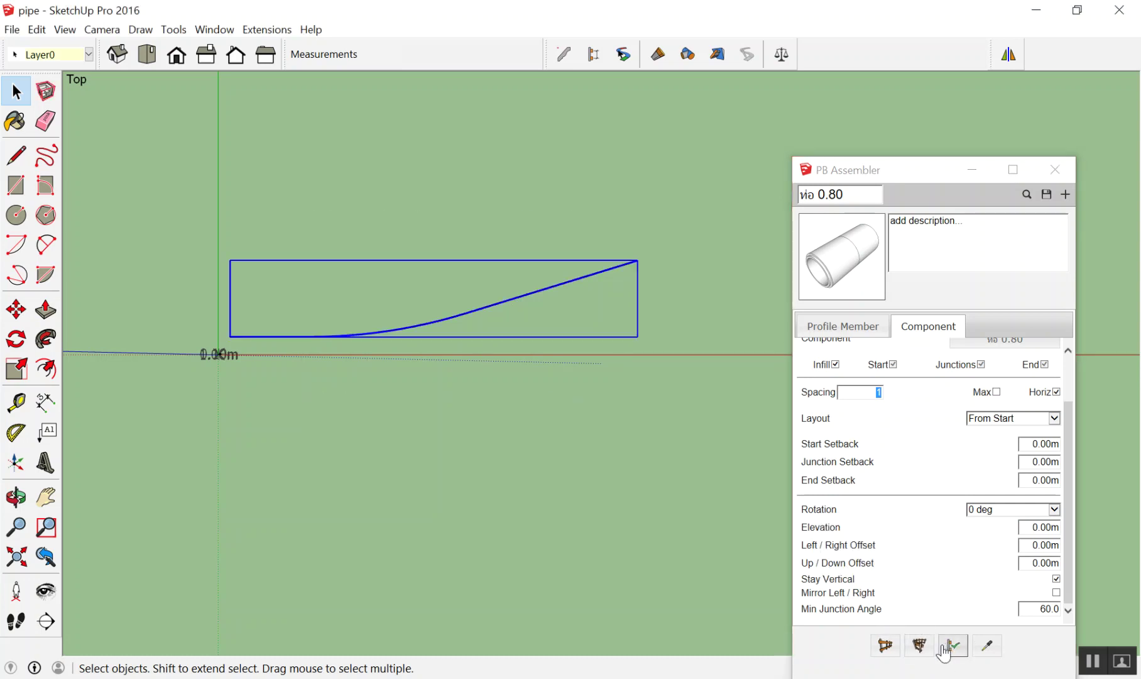
{"action": "left_click", "coordinate": [944, 646]}
Explode the curve group into loose edges
{"action": "left_click_drag", "start_coordinate": [592, 259], "coordinate": [385, 375]}
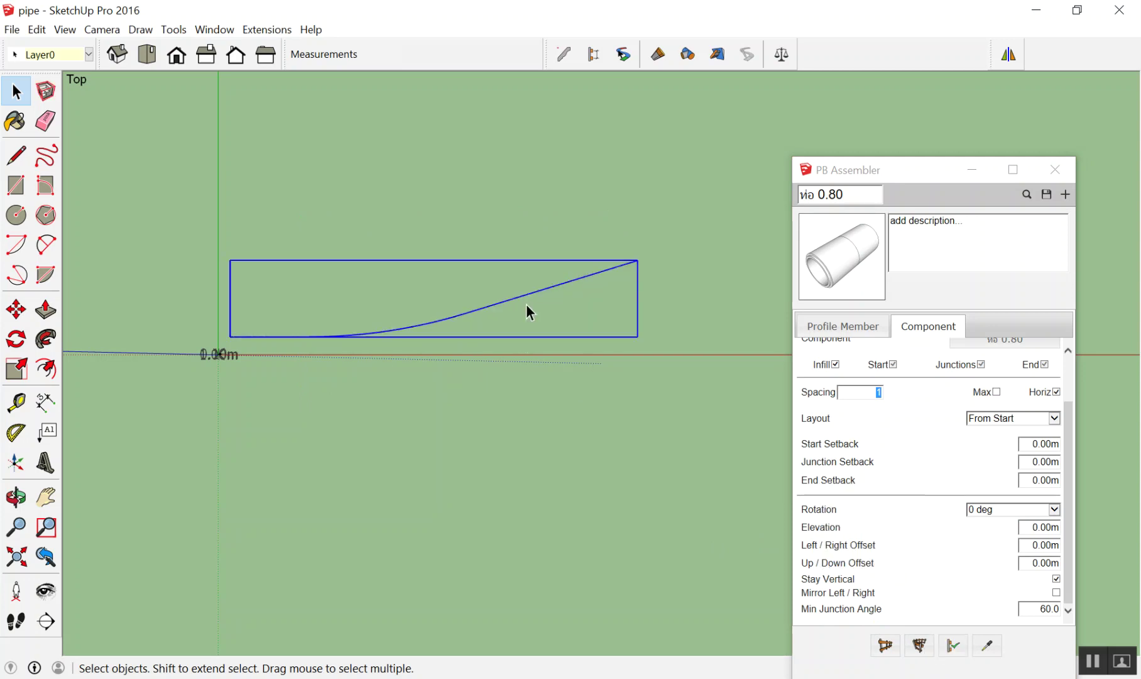
{"action": "left_click", "coordinate": [529, 296]}
{"action": "left_click", "coordinate": [494, 306]}
{"action": "right_click", "coordinate": [493, 304]}
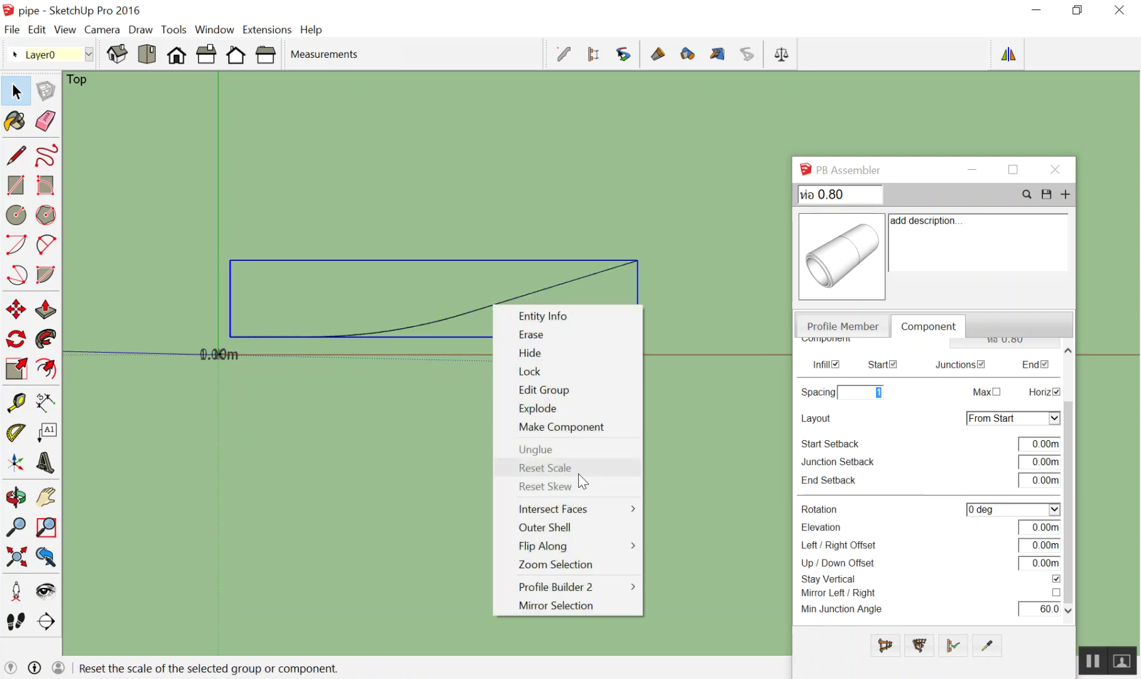
{"action": "left_click", "coordinate": [570, 410]}
Delete the leftover curve segments and exit group editing
{"action": "left_click", "coordinate": [620, 198]}
{"action": "key", "text": "Escape"}
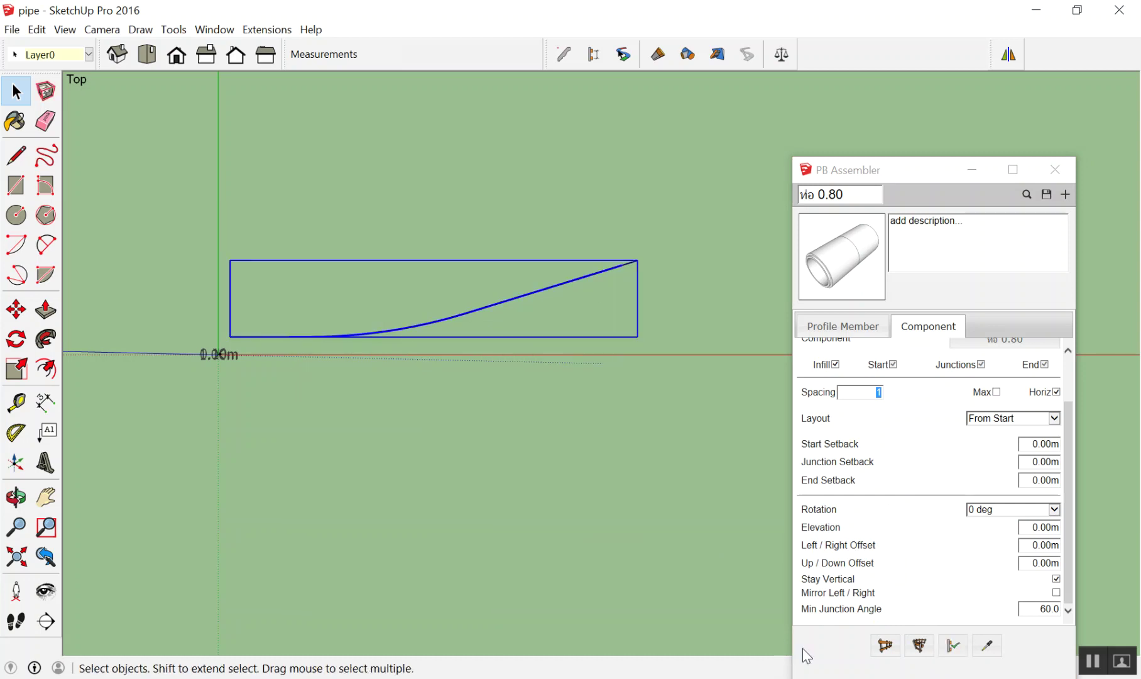
{"action": "left_click", "coordinate": [681, 470]}
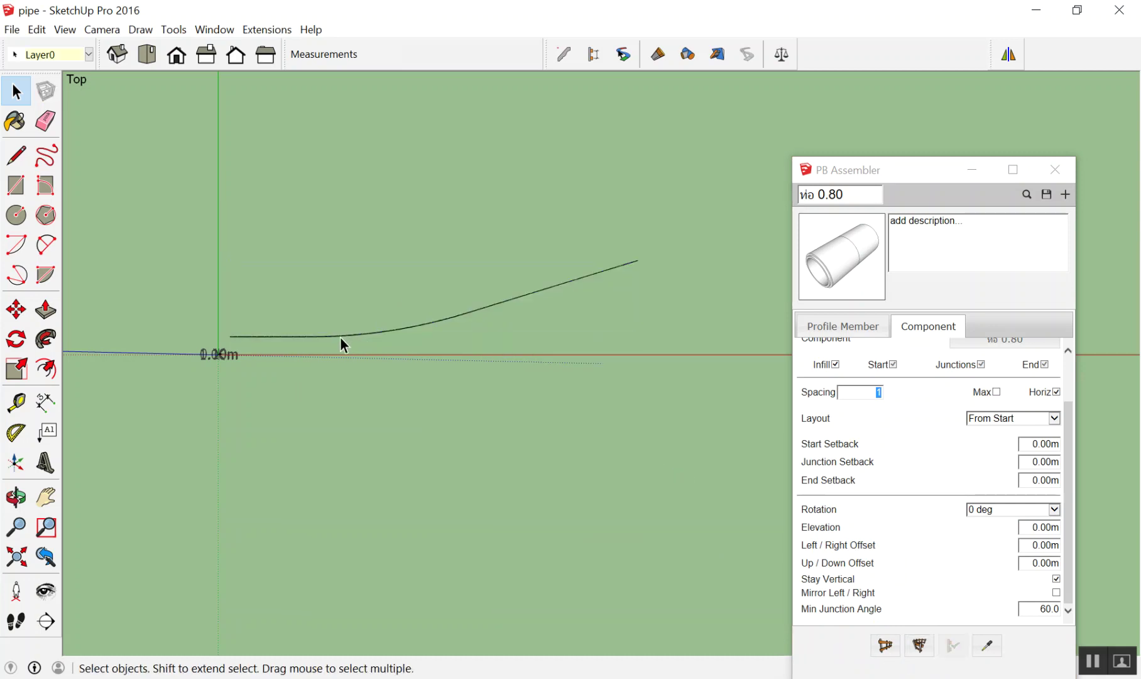
{"action": "key", "text": "Escape"}
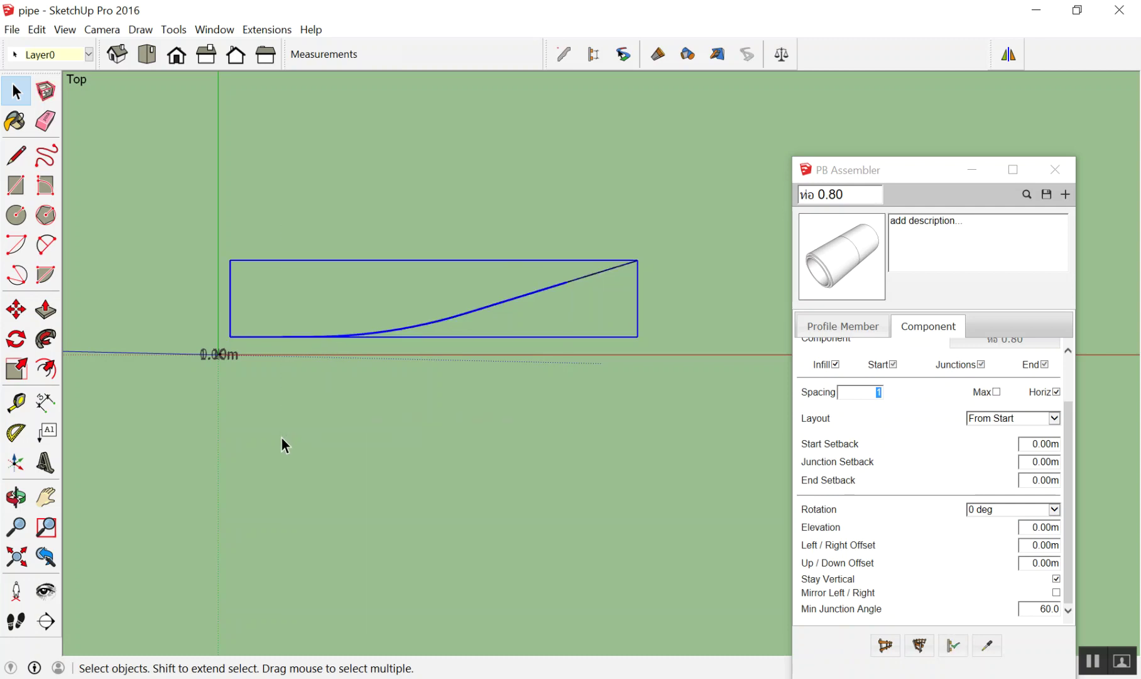
{"action": "key", "text": "Delete"}
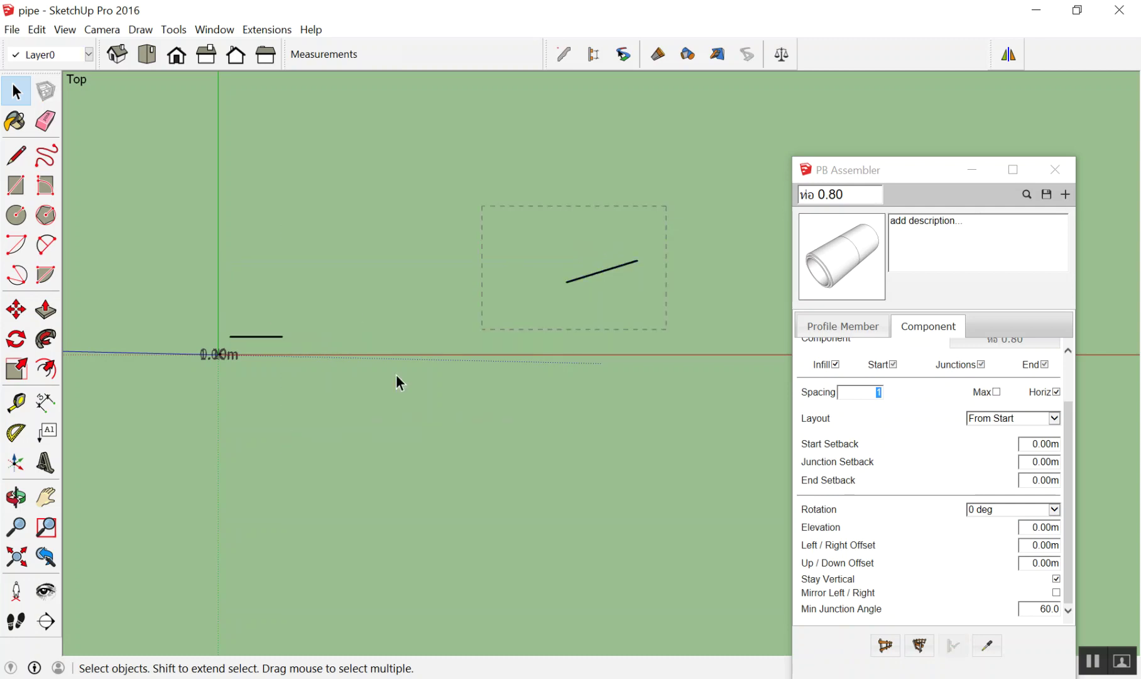
{"action": "key", "text": "ctrl+a"}
{"action": "key", "text": "Delete"}
{"action": "left_click", "coordinate": [207, 354]}
Draw a new path above the origin: a horizontal line turning into a sloped line
{"action": "middle_click_drag", "start_coordinate": [208, 344], "coordinate": [208, 362], "text": "shift"}
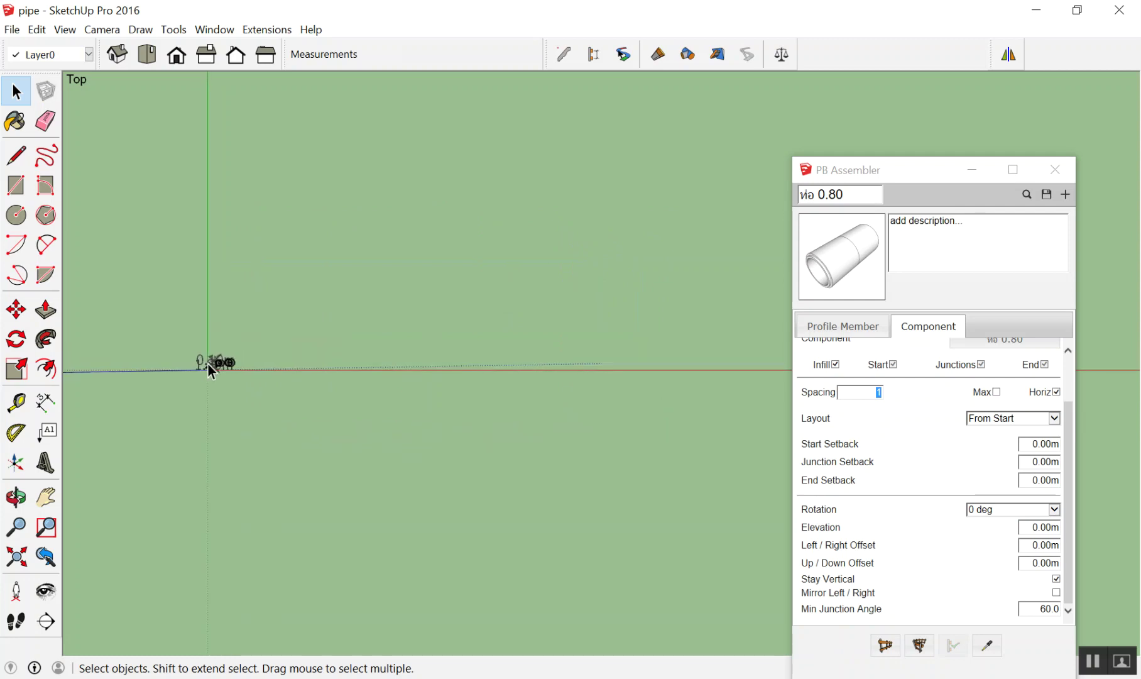
{"action": "scroll", "coordinate": [211, 371], "scroll_direction": "up", "scroll_amount": 2}
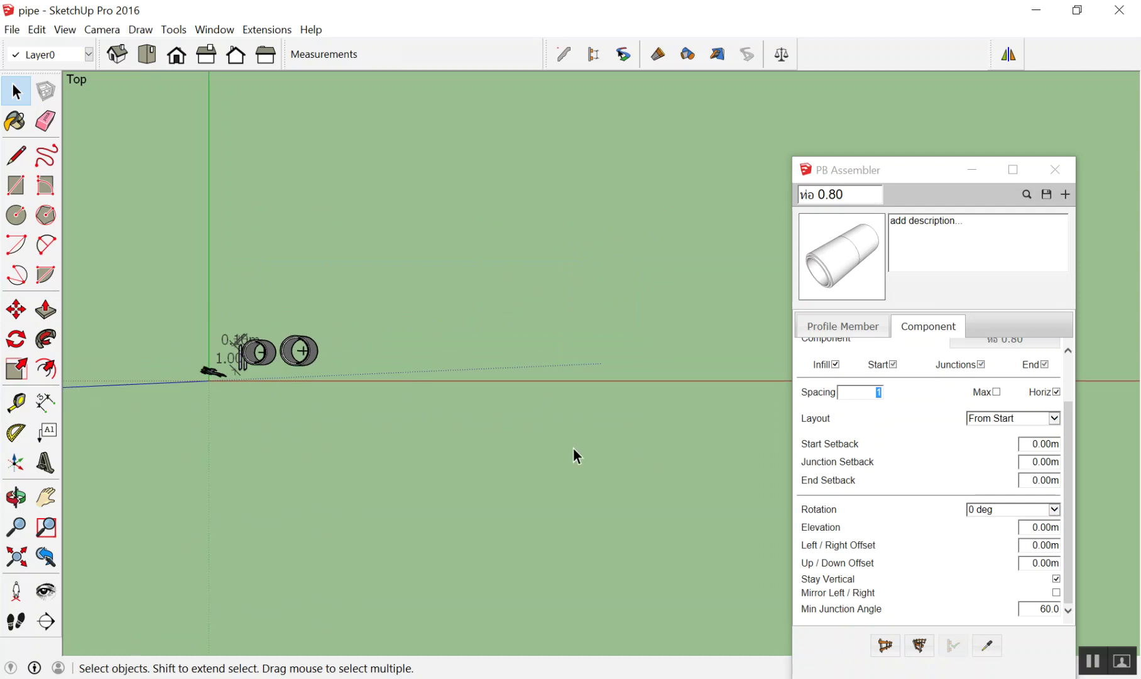
{"action": "key", "text": "l"}
{"action": "scroll", "coordinate": [345, 290], "scroll_direction": "down", "scroll_amount": 2}
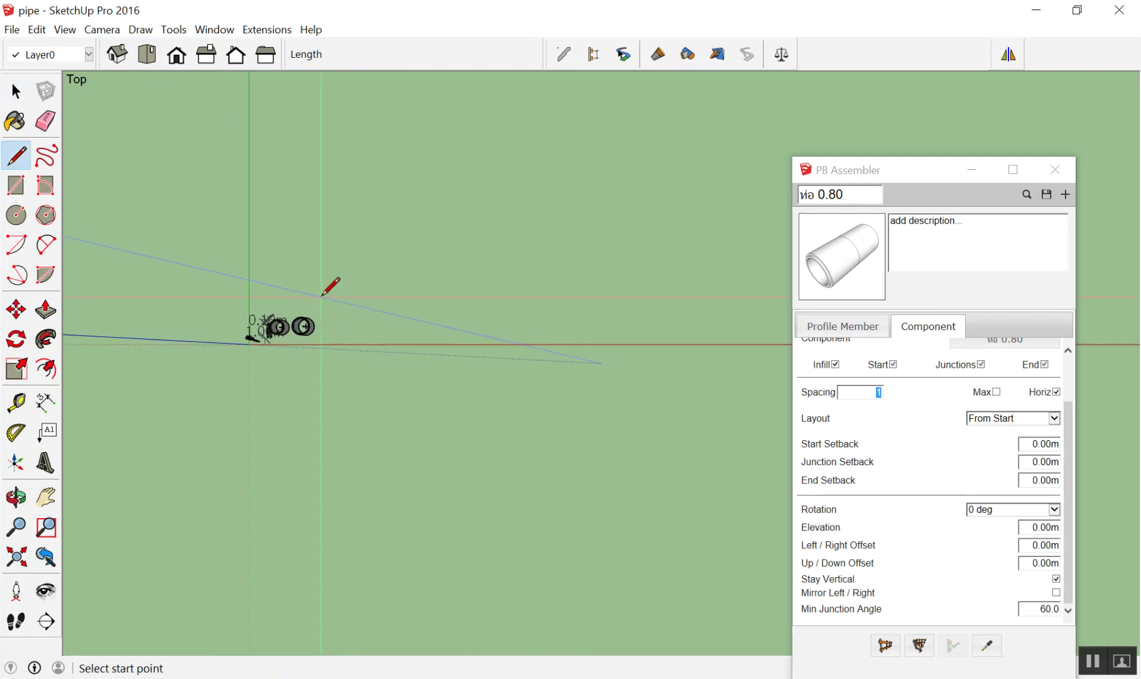
{"action": "scroll", "coordinate": [264, 183], "scroll_direction": "down", "scroll_amount": 1}
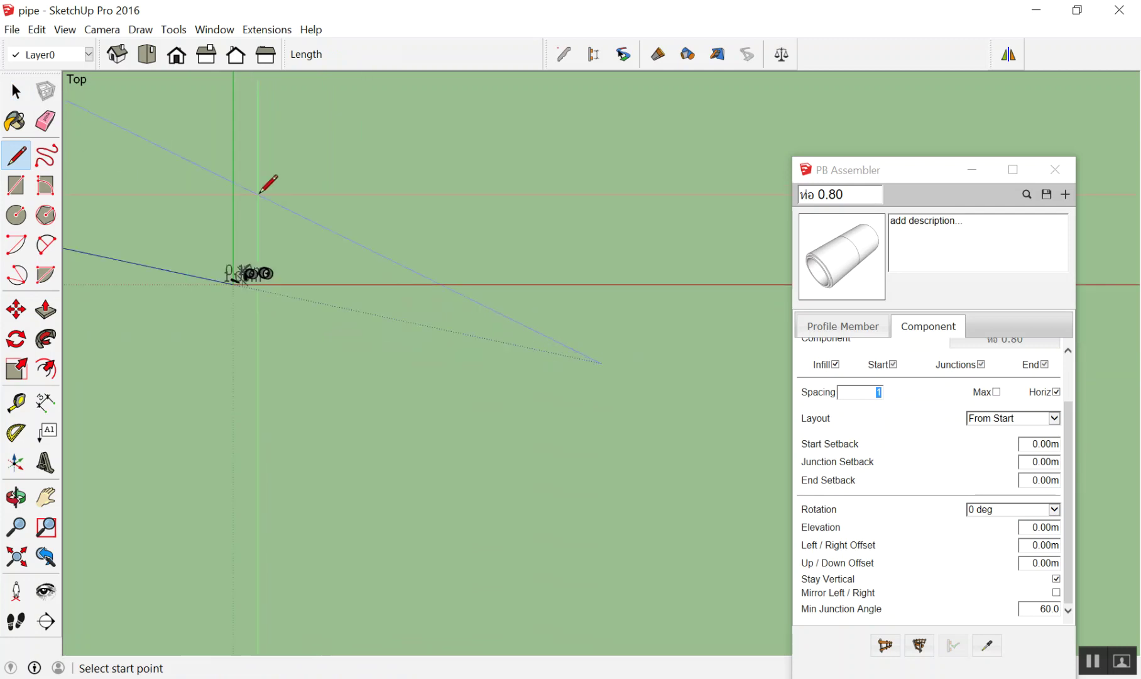
{"action": "left_click", "coordinate": [232, 254]}
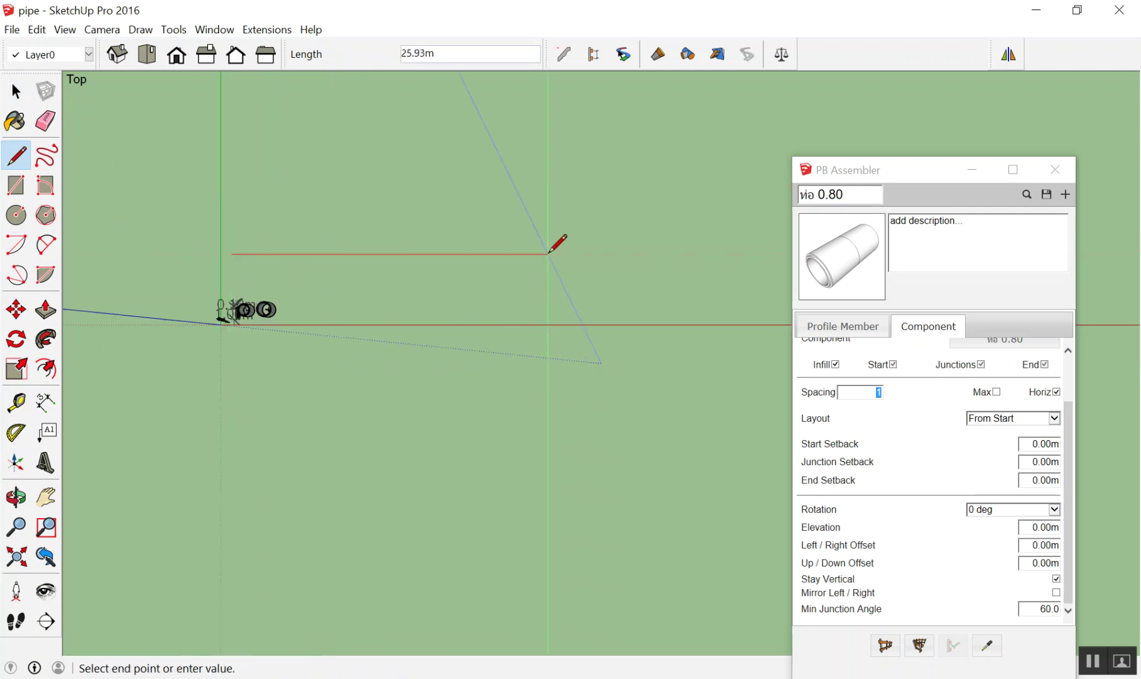
{"action": "left_click", "coordinate": [547, 254]}
{"action": "left_click", "coordinate": [774, 145]}
{"action": "key", "text": "space"}
{"action": "scroll", "coordinate": [629, 238], "scroll_direction": "up", "scroll_amount": 2}
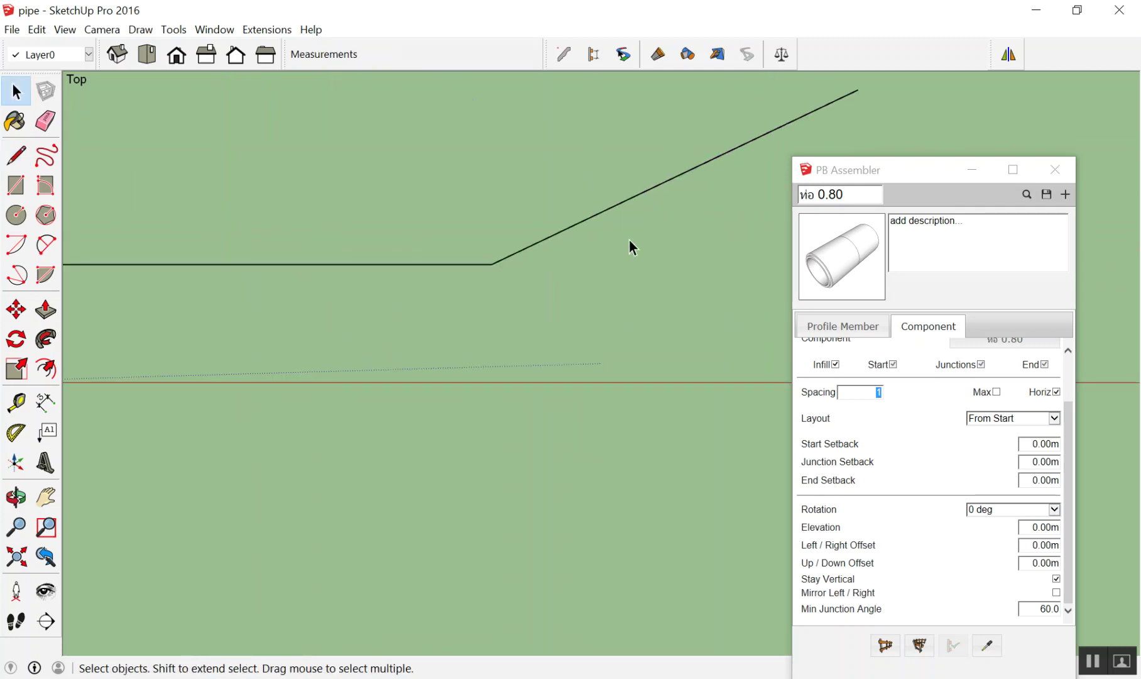
Fillet the corner with a 2 Point Arc and select the whole path
{"action": "key", "text": "a"}
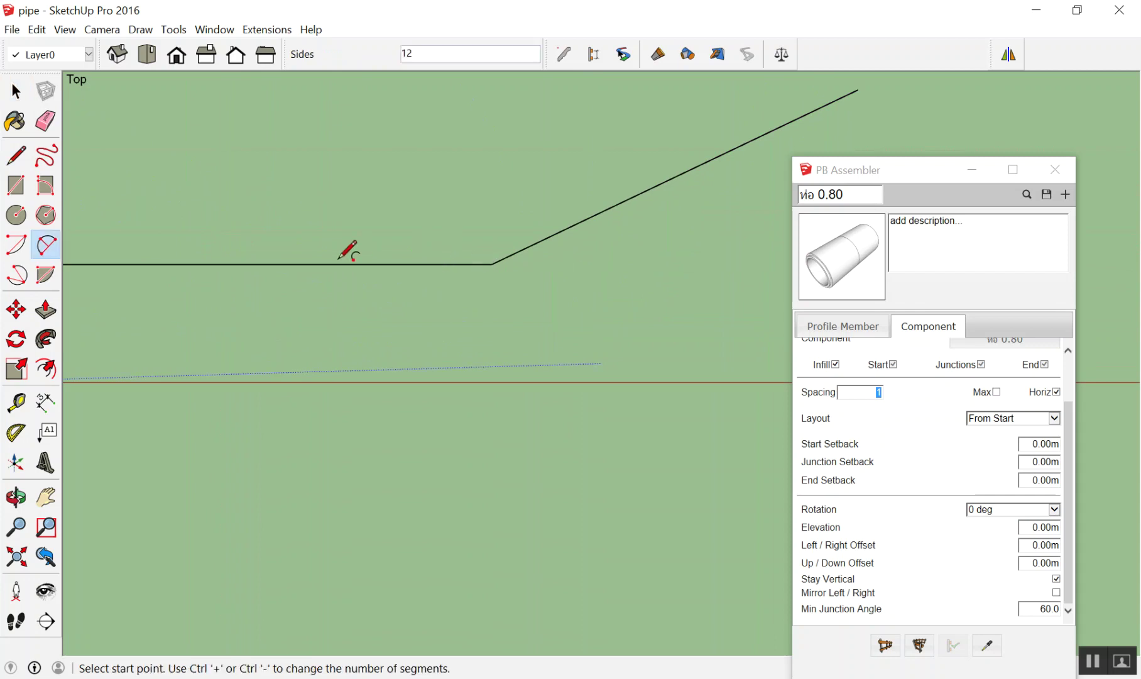
{"action": "left_click", "coordinate": [323, 264]}
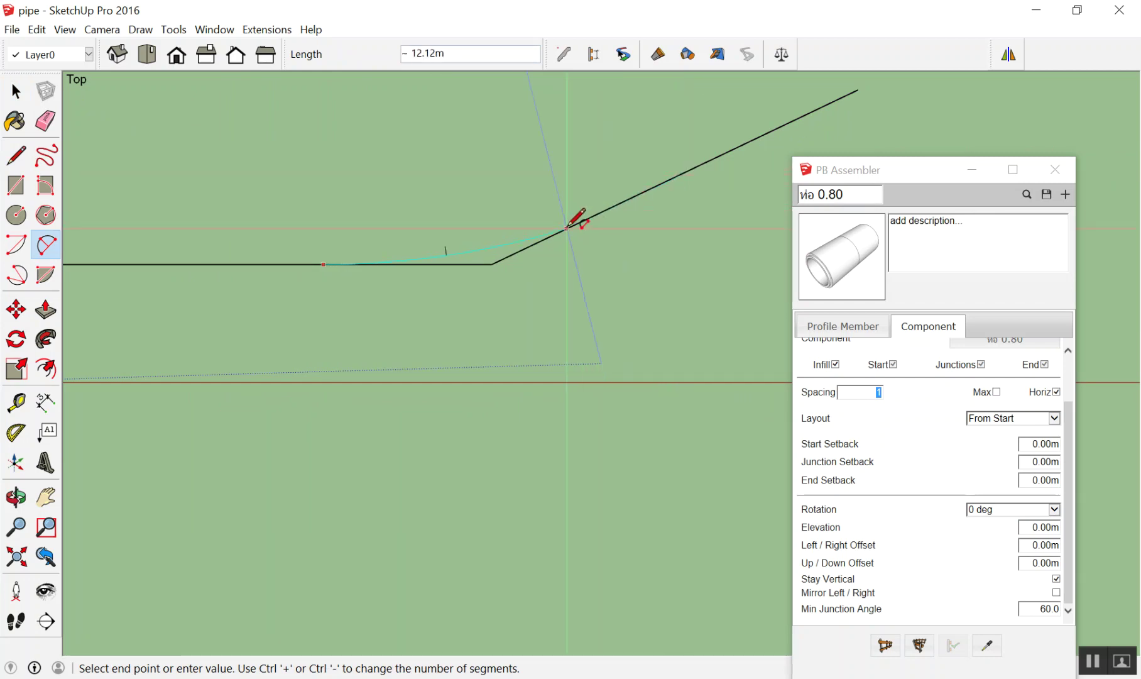
{"action": "key", "text": "space"}
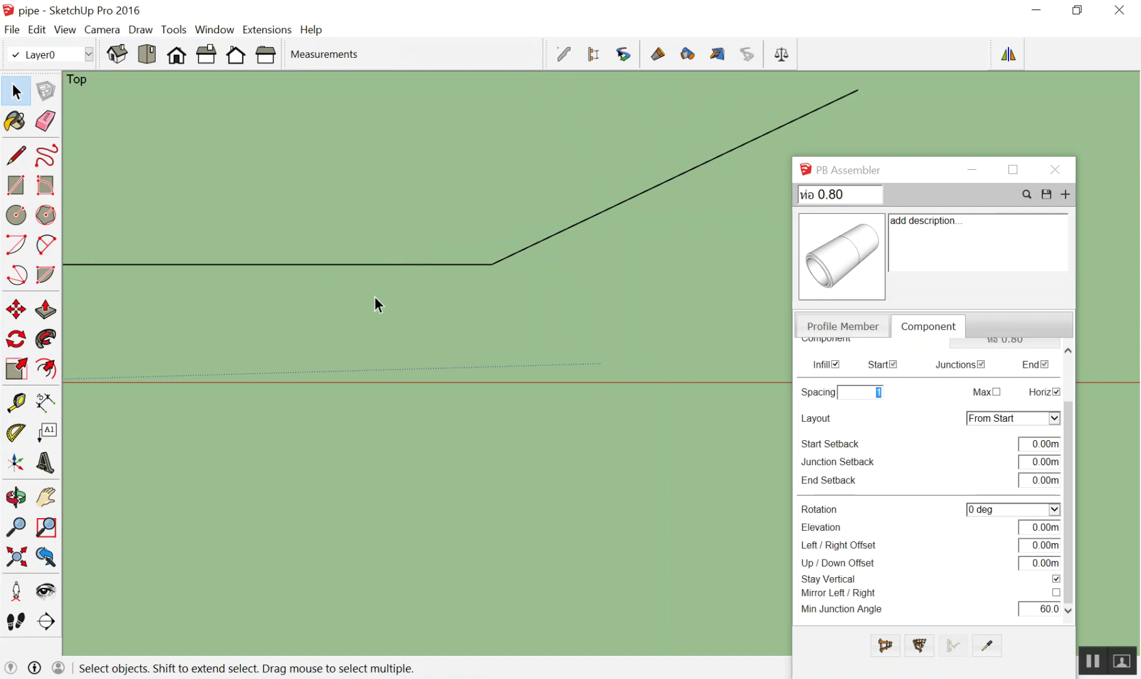
{"action": "key", "text": "a"}
{"action": "left_click", "coordinate": [341, 264]}
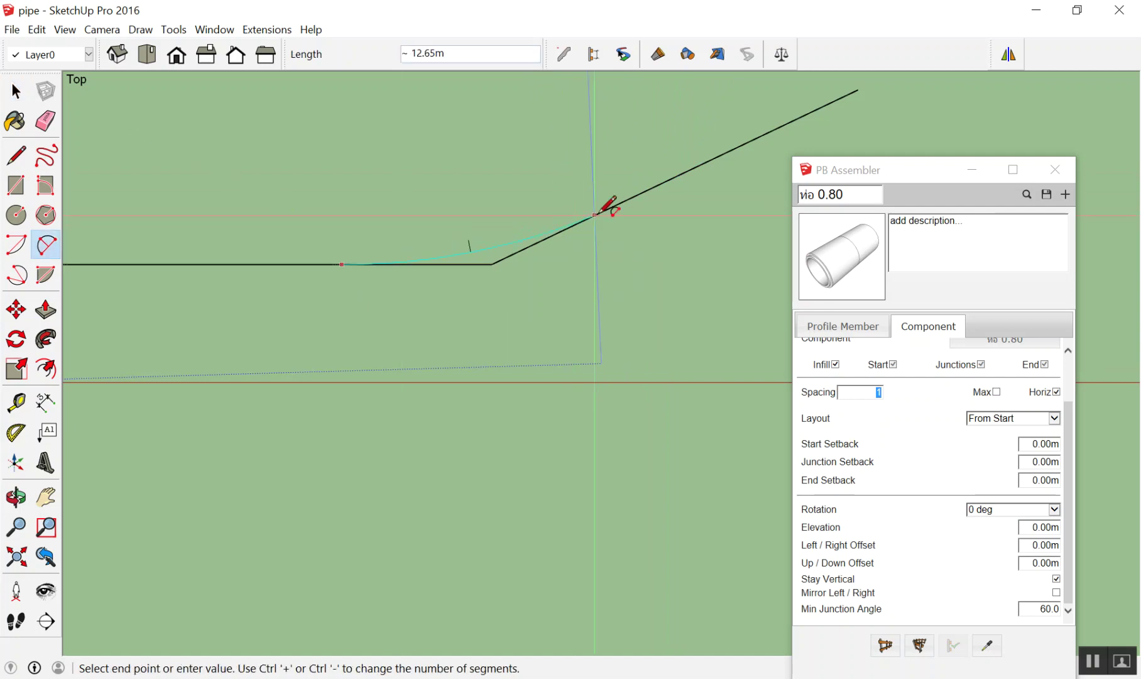
{"action": "left_click", "coordinate": [642, 190]}
{"action": "key", "text": "space"}
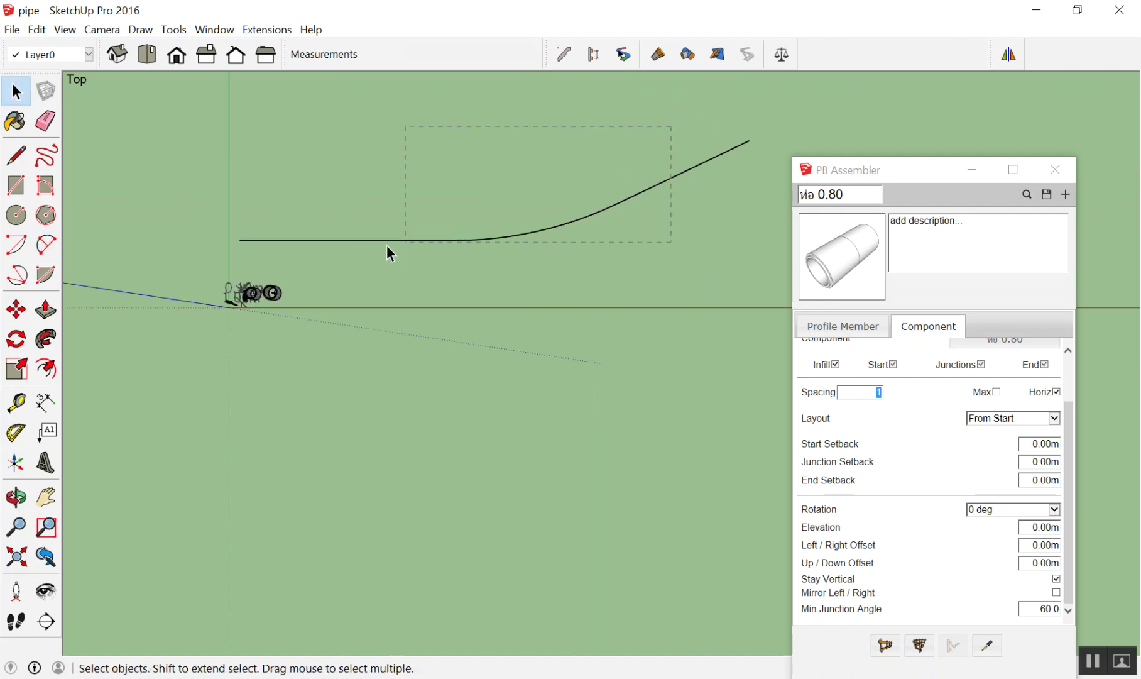
{"action": "left_click_drag", "start_coordinate": [386, 246], "coordinate": [389, 248]}
{"action": "left_click", "coordinate": [919, 646]}
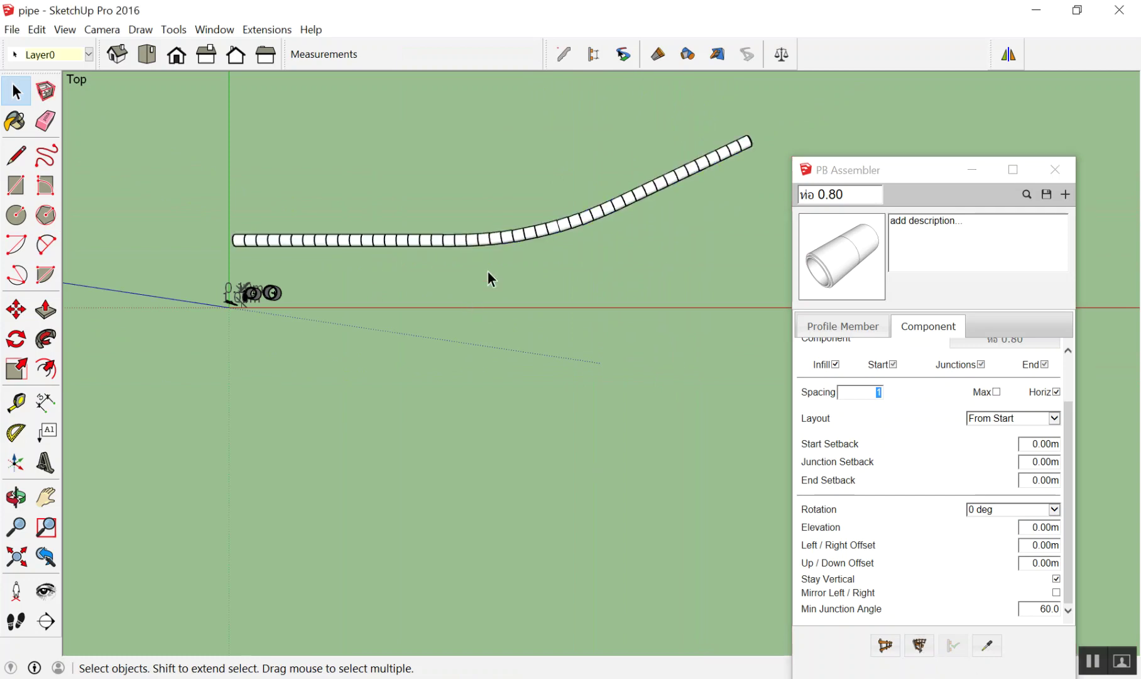
{"action": "scroll", "coordinate": [593, 211], "scroll_direction": "up", "scroll_amount": 3}
{"action": "scroll", "coordinate": [374, 238], "scroll_direction": "up", "scroll_amount": 4}
{"action": "scroll", "coordinate": [562, 285], "scroll_direction": "up", "scroll_amount": 2}
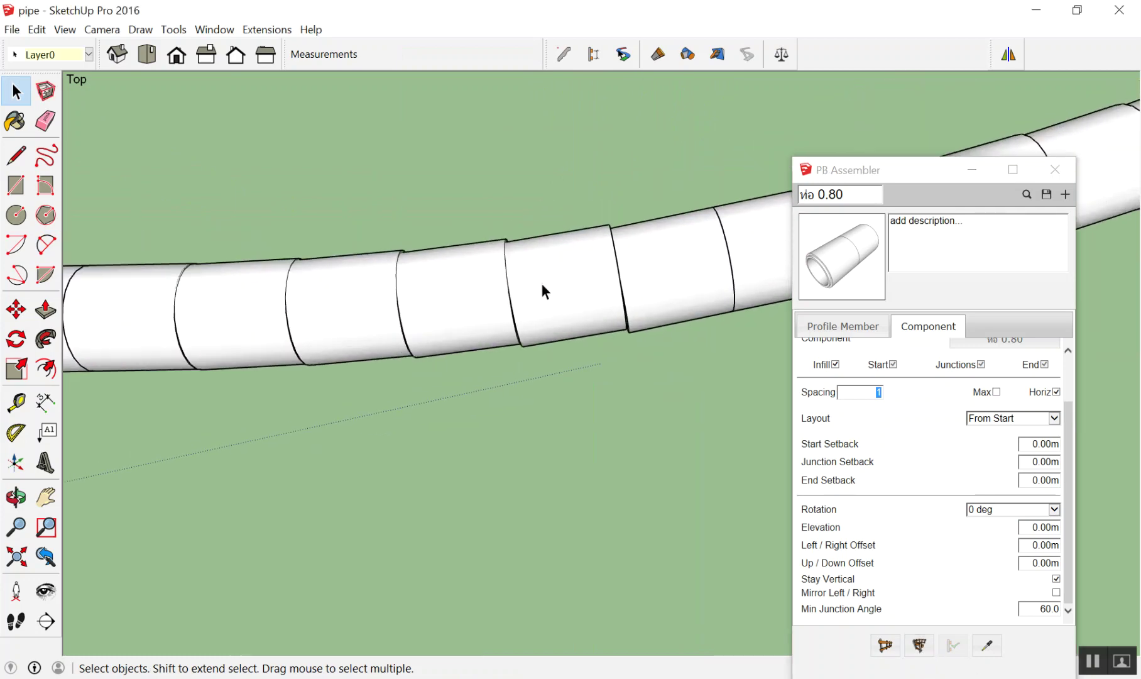
{"action": "scroll", "coordinate": [541, 283], "scroll_direction": "up", "scroll_amount": 2}
{"action": "scroll", "coordinate": [533, 281], "scroll_direction": "down", "scroll_amount": 5}
{"action": "scroll", "coordinate": [336, 251], "scroll_direction": "up", "scroll_amount": 1}
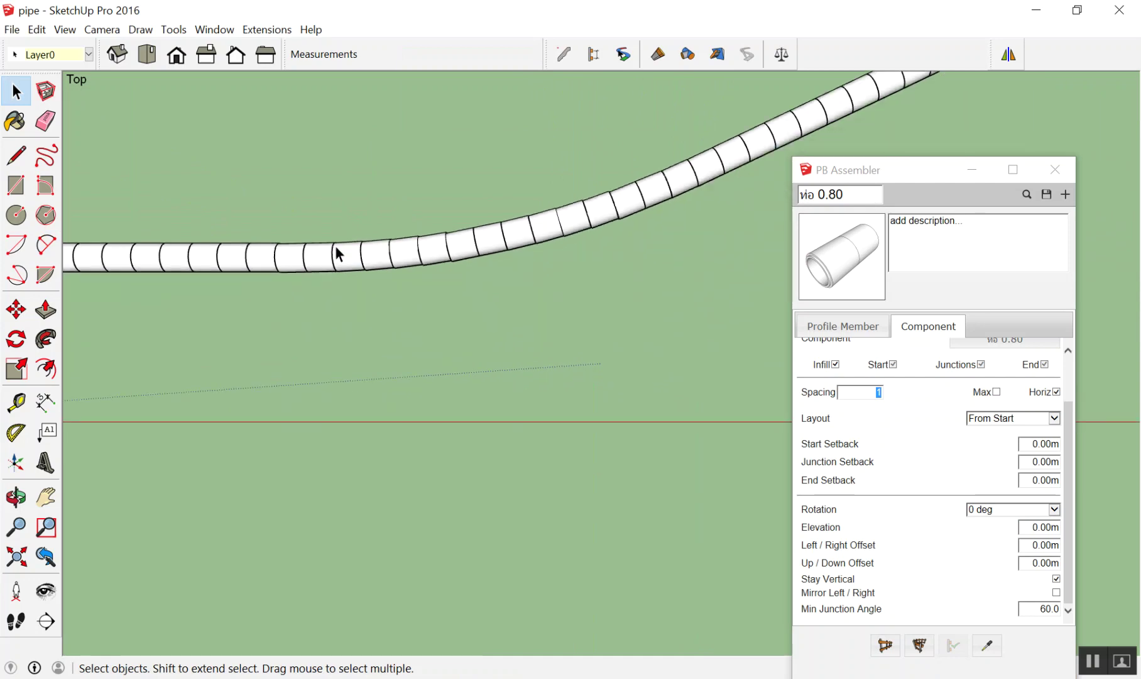
{"action": "scroll", "coordinate": [564, 207], "scroll_direction": "down", "scroll_amount": 2}
{"action": "scroll", "coordinate": [500, 267], "scroll_direction": "up", "scroll_amount": 1}
{"action": "scroll", "coordinate": [411, 339], "scroll_direction": "up", "scroll_amount": 2}
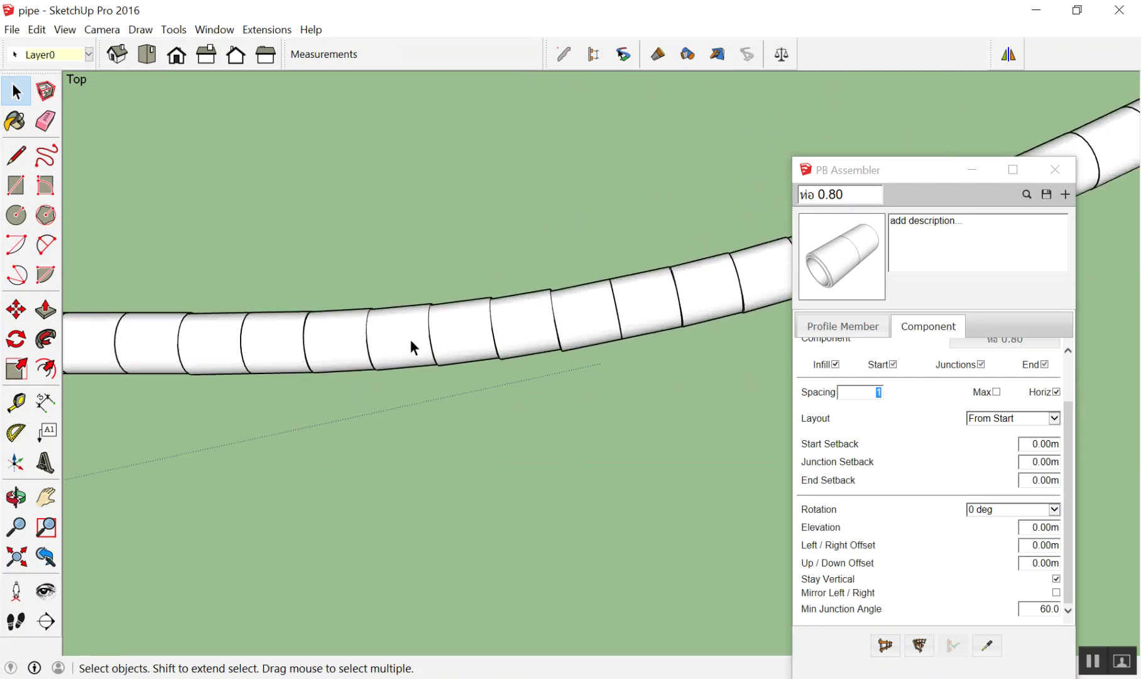
{"action": "scroll", "coordinate": [396, 339], "scroll_direction": "up", "scroll_amount": 2}
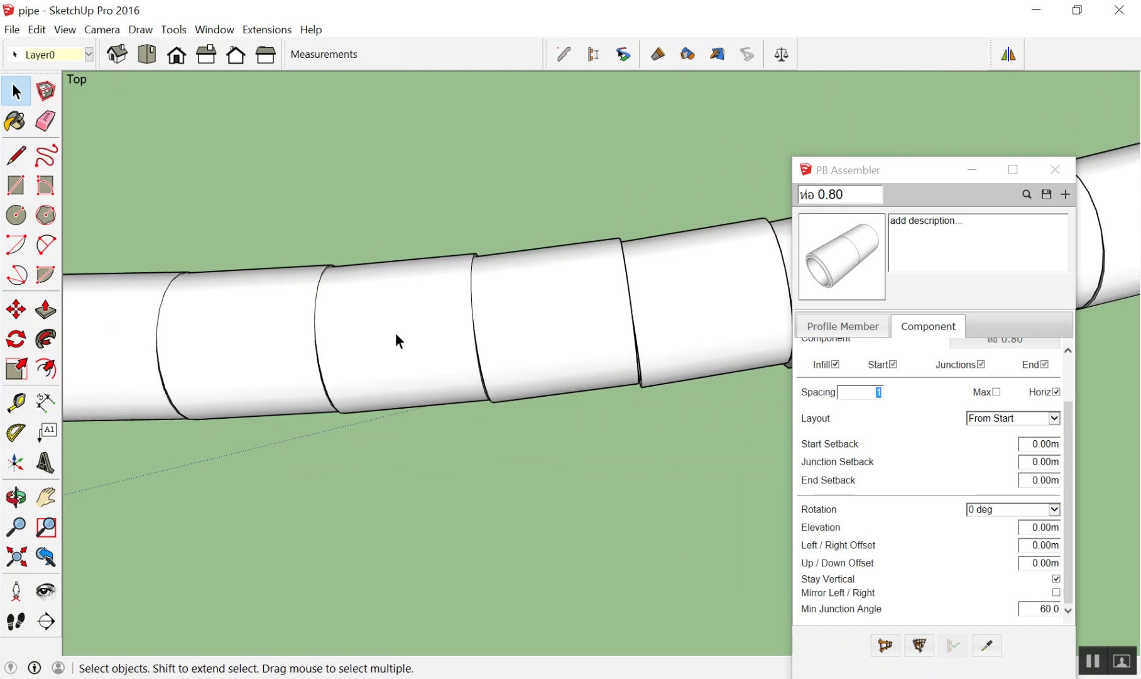
{"action": "scroll", "coordinate": [456, 207], "scroll_direction": "down", "scroll_amount": 2}
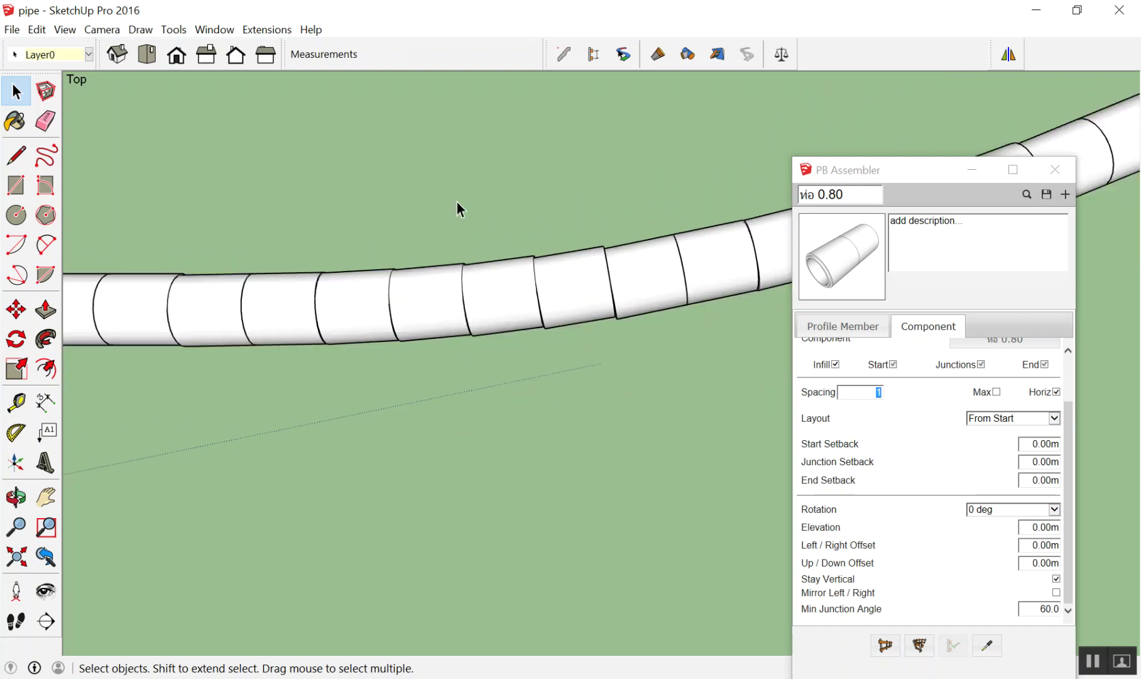
{"action": "scroll", "coordinate": [469, 252], "scroll_direction": "down", "scroll_amount": 2}
{"action": "scroll", "coordinate": [466, 307], "scroll_direction": "down", "scroll_amount": 1}
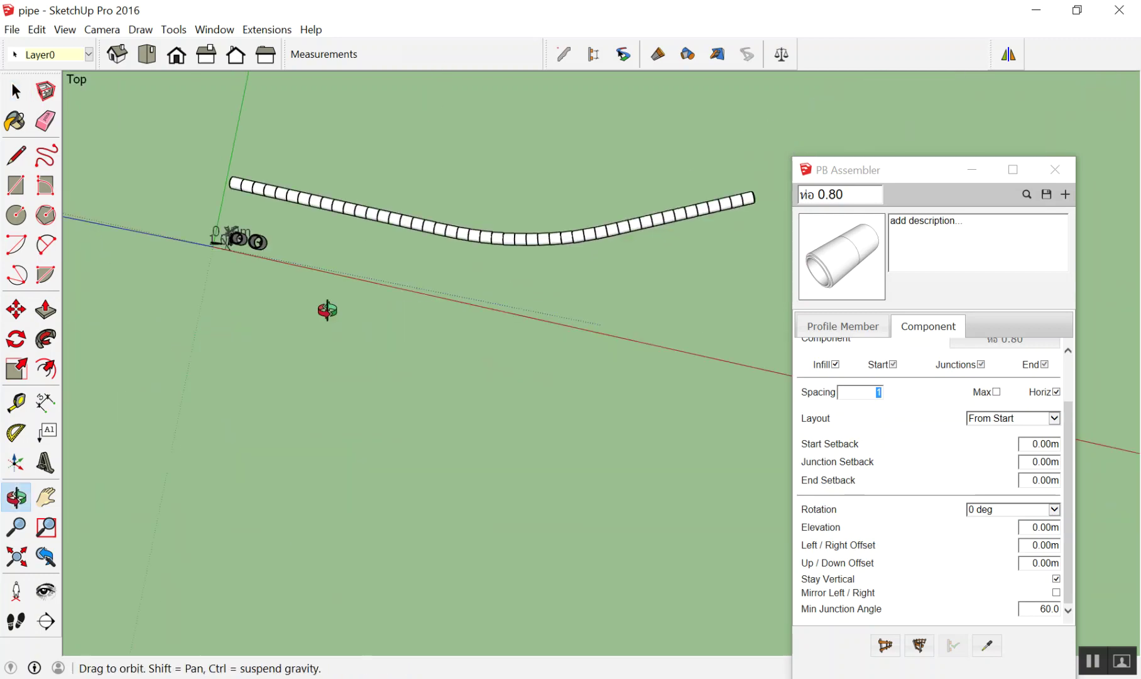
{"action": "middle_click_drag", "start_coordinate": [465, 307], "coordinate": [326, 142]}
{"action": "scroll", "coordinate": [632, 251], "scroll_direction": "up", "scroll_amount": 2}
{"action": "mouse_move", "coordinate": [632, 252]}
{"action": "middle_mouse_down"}
{"action": "mouse_move", "coordinate": [449, 235]}
{"action": "mouse_move", "coordinate": [489, 234]}
{"action": "mouse_move", "coordinate": [344, 158]}
{"action": "middle_mouse_up"}
{"action": "scroll", "coordinate": [448, 236], "scroll_direction": "up", "scroll_amount": 2}
{"action": "scroll", "coordinate": [275, 138], "scroll_direction": "up", "scroll_amount": 3}
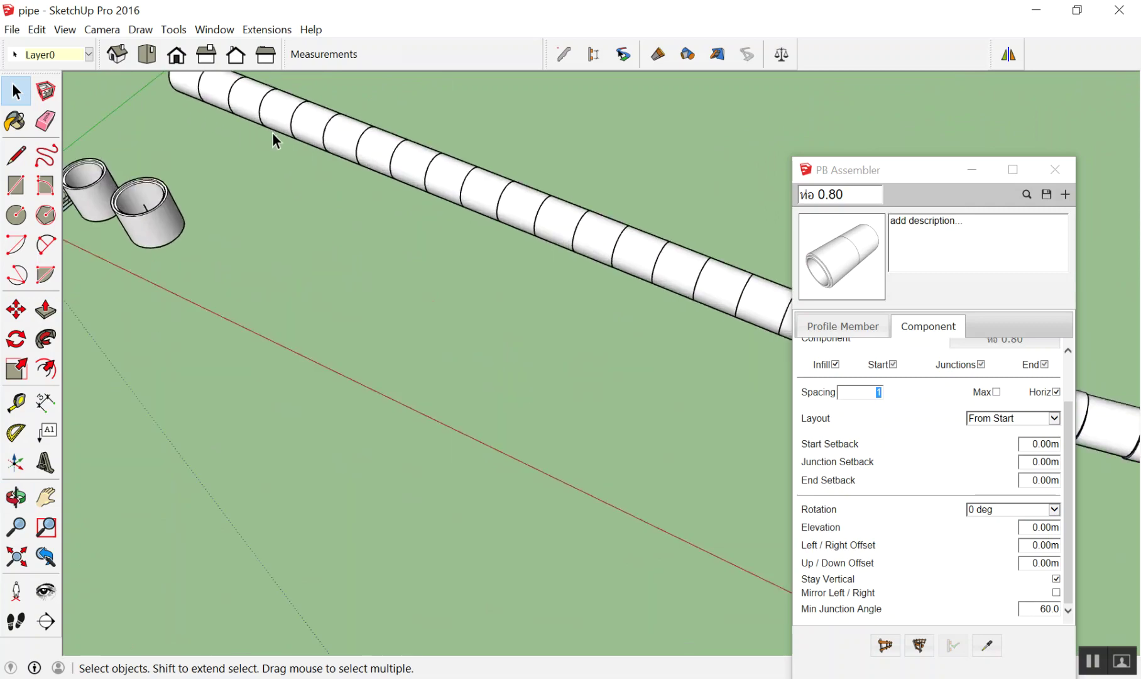
{"action": "scroll", "coordinate": [280, 185], "scroll_direction": "down", "scroll_amount": 2}
{"action": "scroll", "coordinate": [280, 185], "scroll_direction": "up", "scroll_amount": 1}
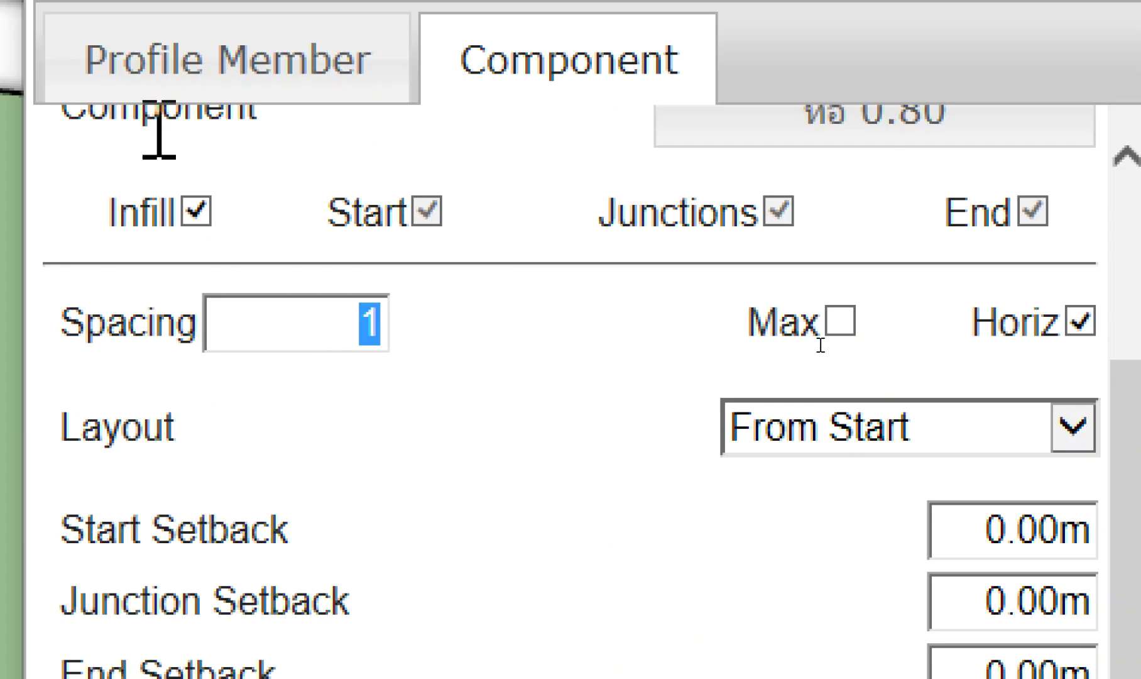
Start placing a new ท่อ 0.80 assembly with Spacing 1 and Max off
{"action": "left_click", "coordinate": [344, 323]}
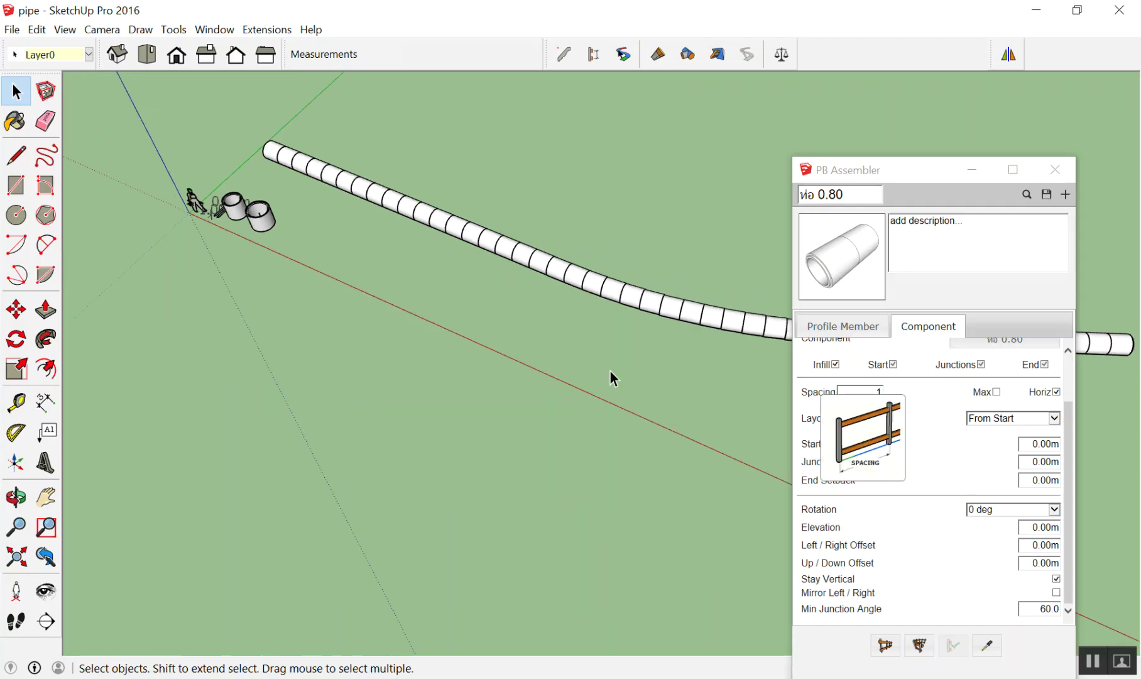
{"action": "scroll", "coordinate": [445, 343], "scroll_direction": "down", "scroll_amount": 3}
{"action": "scroll", "coordinate": [510, 319], "scroll_direction": "up", "scroll_amount": 2}
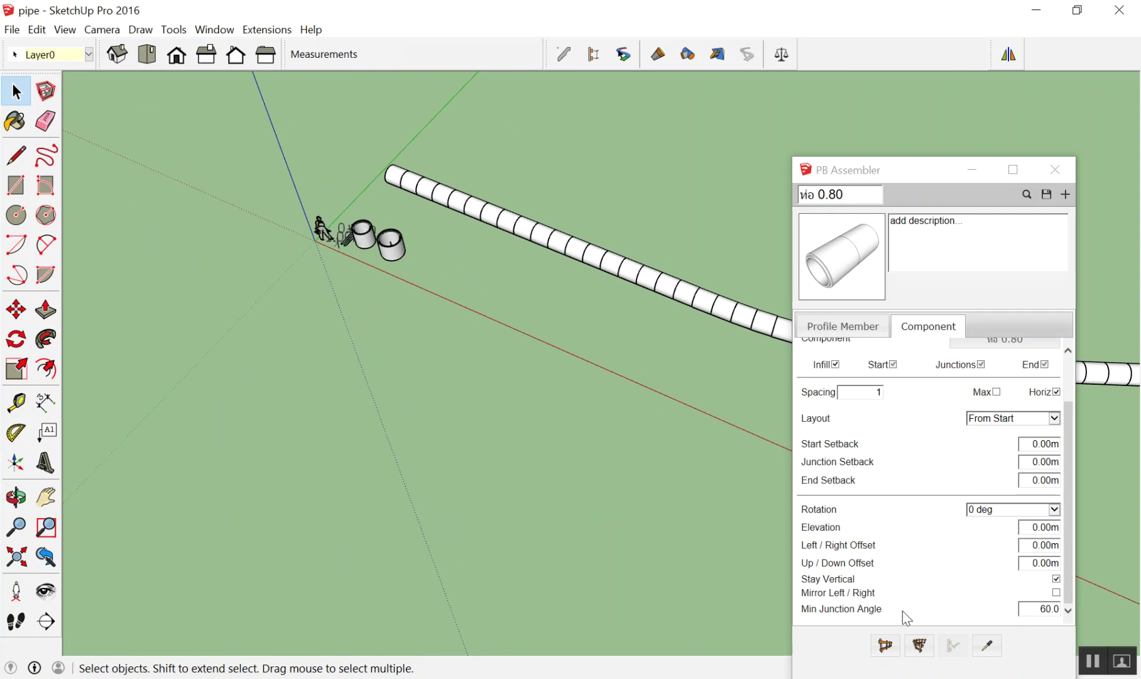
{"action": "left_click", "coordinate": [885, 645]}
{"action": "mouse_move", "coordinate": [433, 220]}
{"action": "middle_mouse_down"}
{"action": "mouse_move", "coordinate": [445, 267]}
{"action": "mouse_move", "coordinate": [349, 275]}
{"action": "middle_mouse_up"}
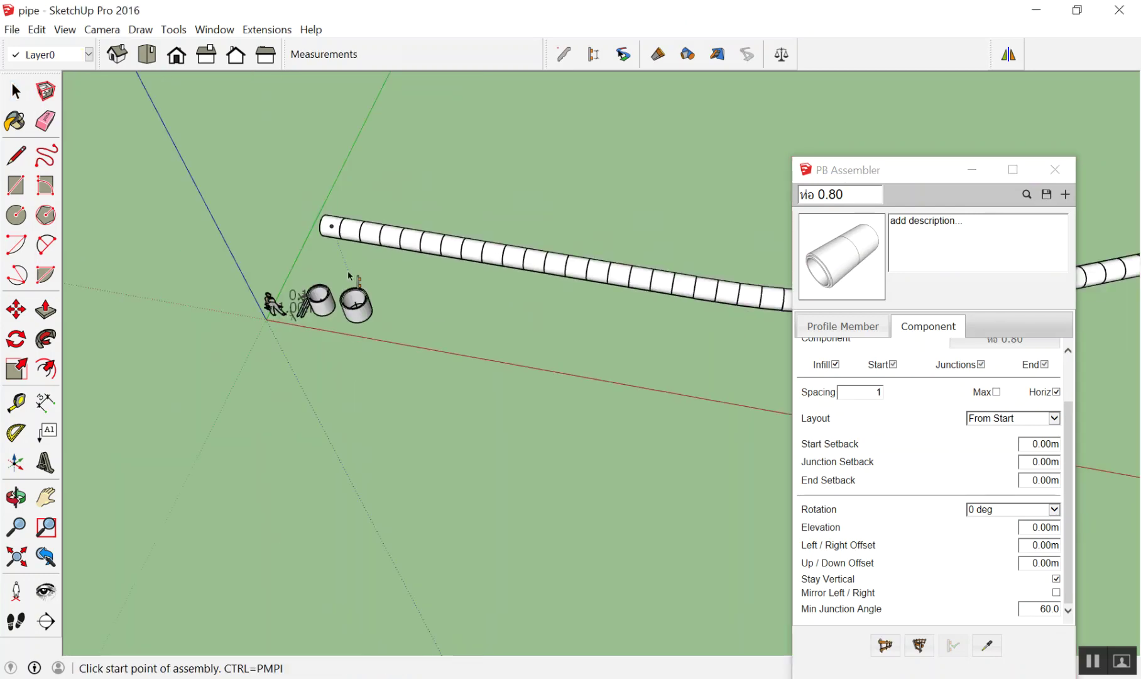
Place the first straight 10 m run of 0.80 pipe segments beside the model
{"action": "scroll", "coordinate": [426, 307], "scroll_direction": "up", "scroll_amount": 2}
{"action": "left_click", "coordinate": [427, 307]}
{"action": "type", "text": "10"}
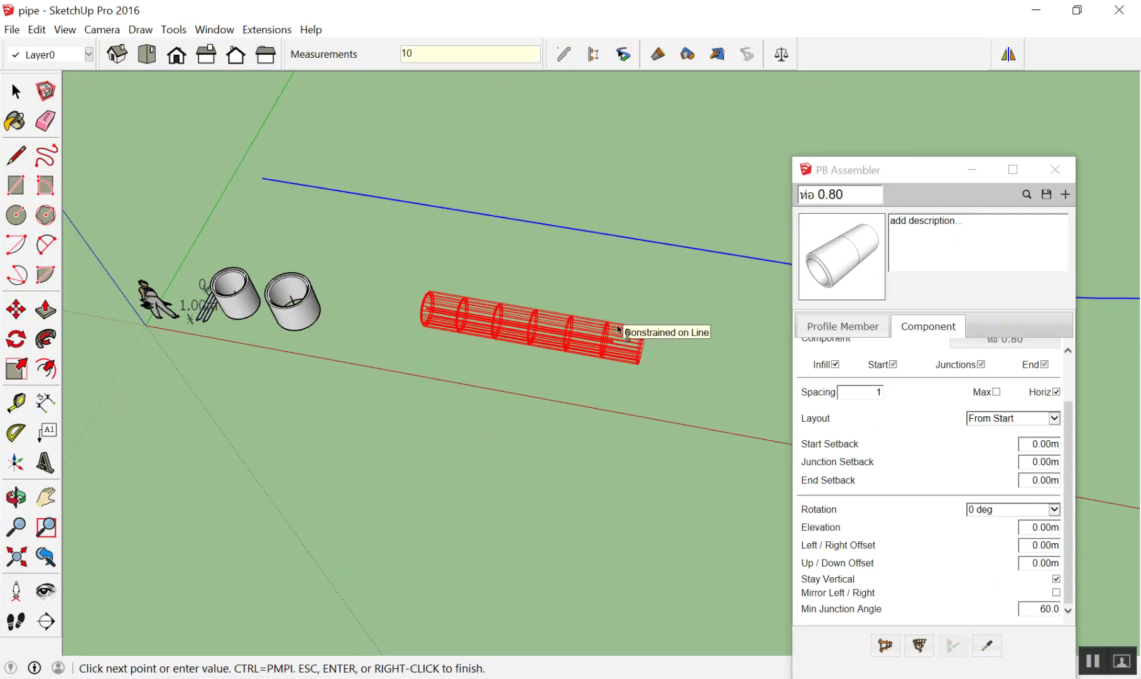
{"action": "key", "text": "Return"}
{"action": "scroll", "coordinate": [420, 267], "scroll_direction": "down", "scroll_amount": 3}
{"action": "left_click", "coordinate": [618, 288]}
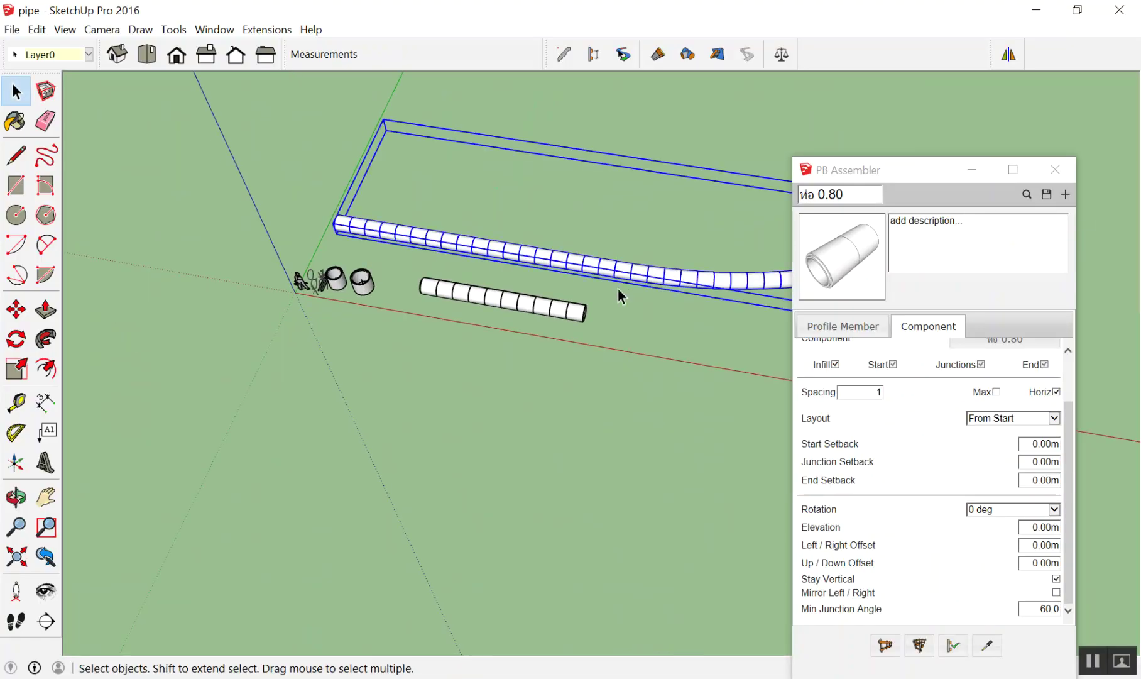
{"action": "left_click", "coordinate": [615, 306]}
Add a second 10 m pipe run lower down along the red axis
{"action": "scroll", "coordinate": [398, 307], "scroll_direction": "up", "scroll_amount": 3}
{"action": "scroll", "coordinate": [262, 257], "scroll_direction": "up", "scroll_amount": 2}
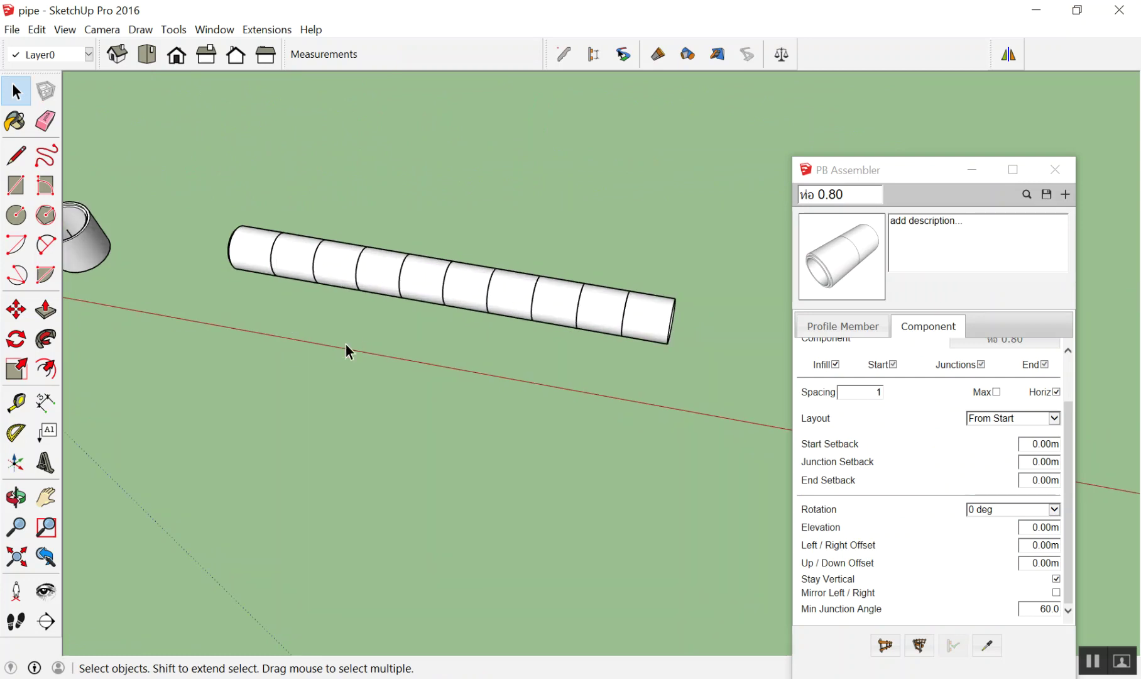
{"action": "scroll", "coordinate": [348, 339], "scroll_direction": "down", "scroll_amount": 2}
{"action": "middle_click_drag", "start_coordinate": [542, 294], "coordinate": [726, 498]}
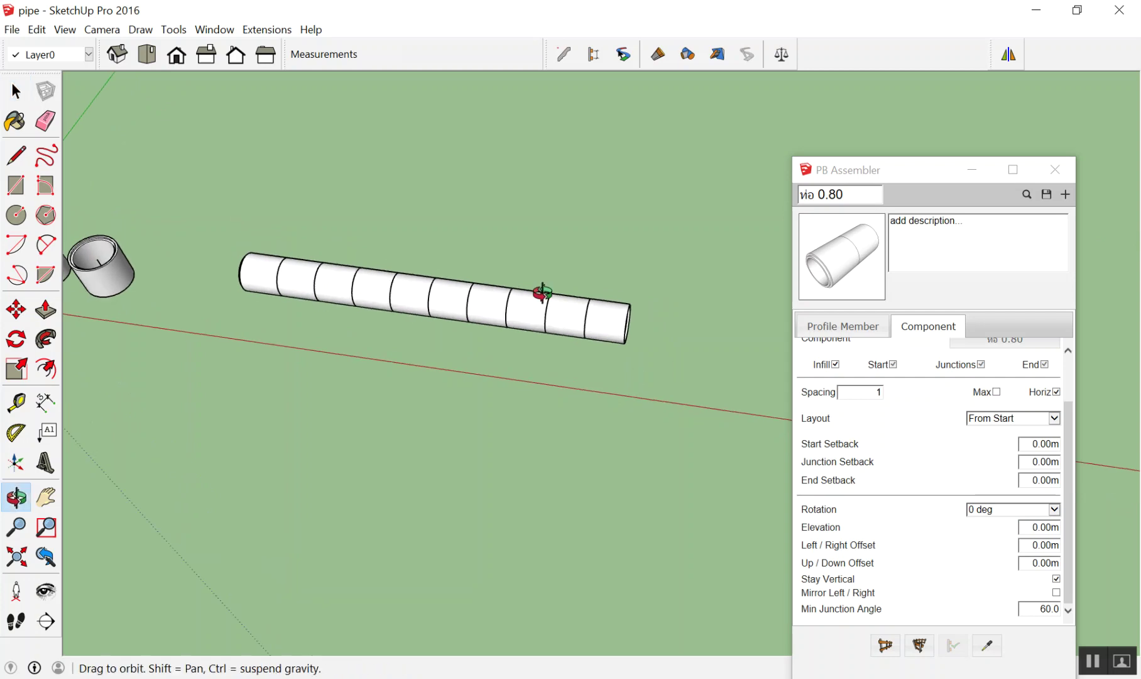
{"action": "left_click", "coordinate": [900, 645]}
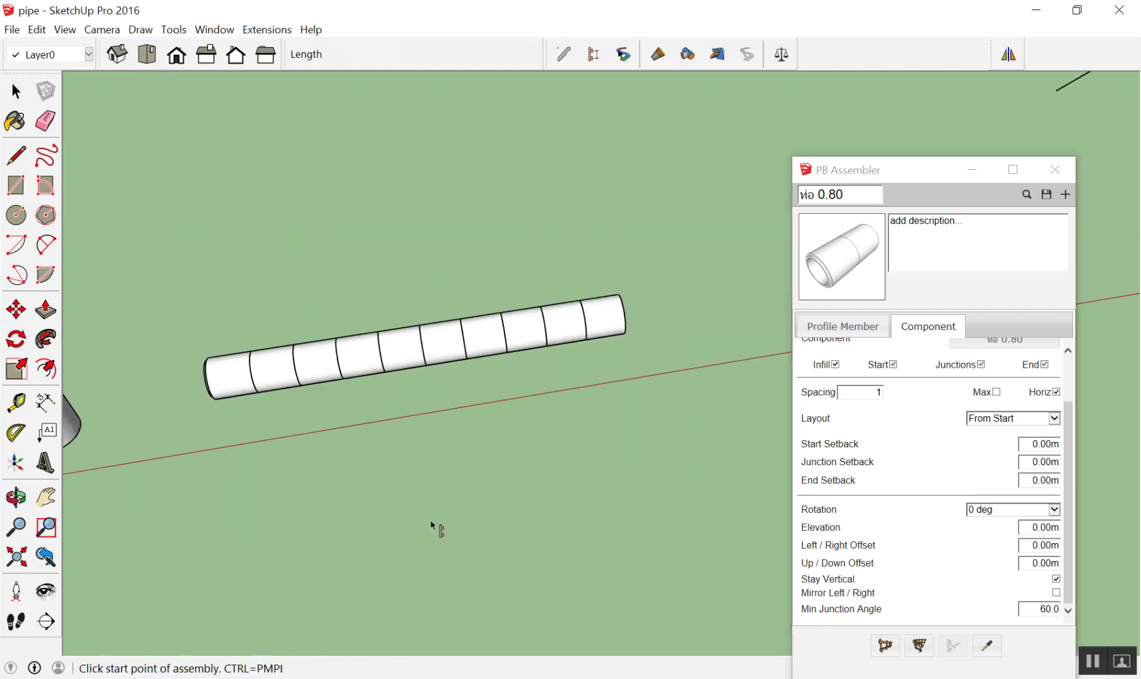
{"action": "left_click", "coordinate": [243, 486]}
{"action": "type", "text": "10"}
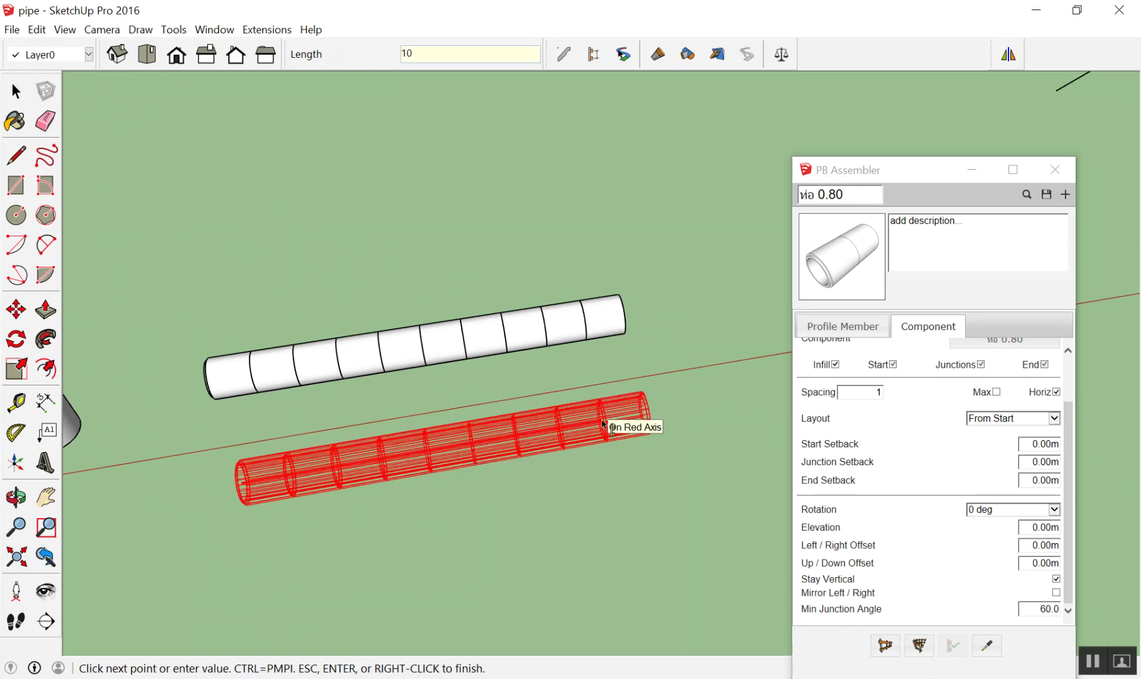
{"action": "key", "text": "Return"}
{"action": "key", "text": "space"}
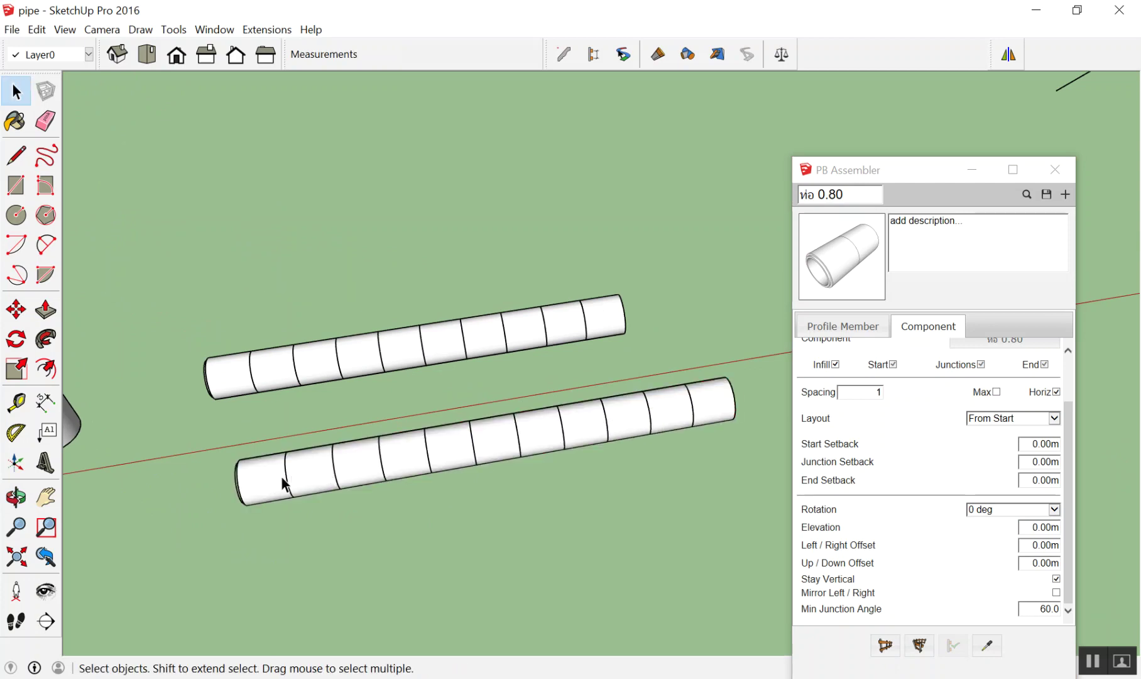
{"action": "left_click", "coordinate": [283, 484]}
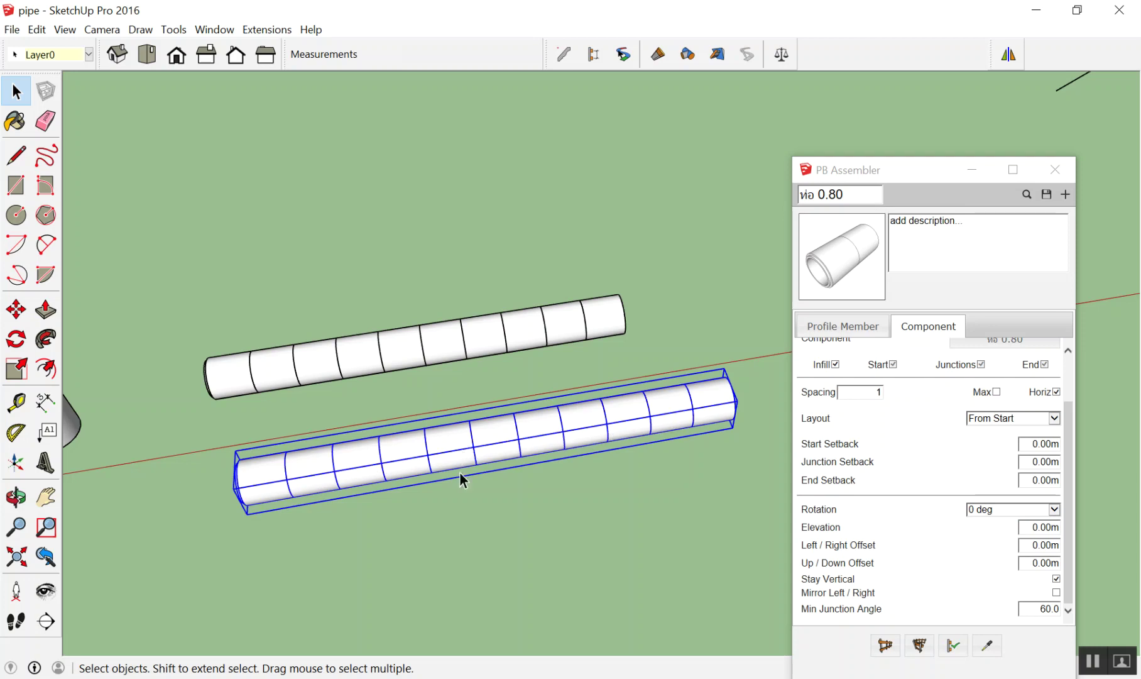
Delete the end segment inside the lower straight pipe group, then exit the group
{"action": "left_click", "coordinate": [674, 528]}
{"action": "scroll", "coordinate": [630, 516], "scroll_direction": "up", "scroll_amount": 2}
{"action": "scroll", "coordinate": [630, 515], "scroll_direction": "up", "scroll_amount": 2}
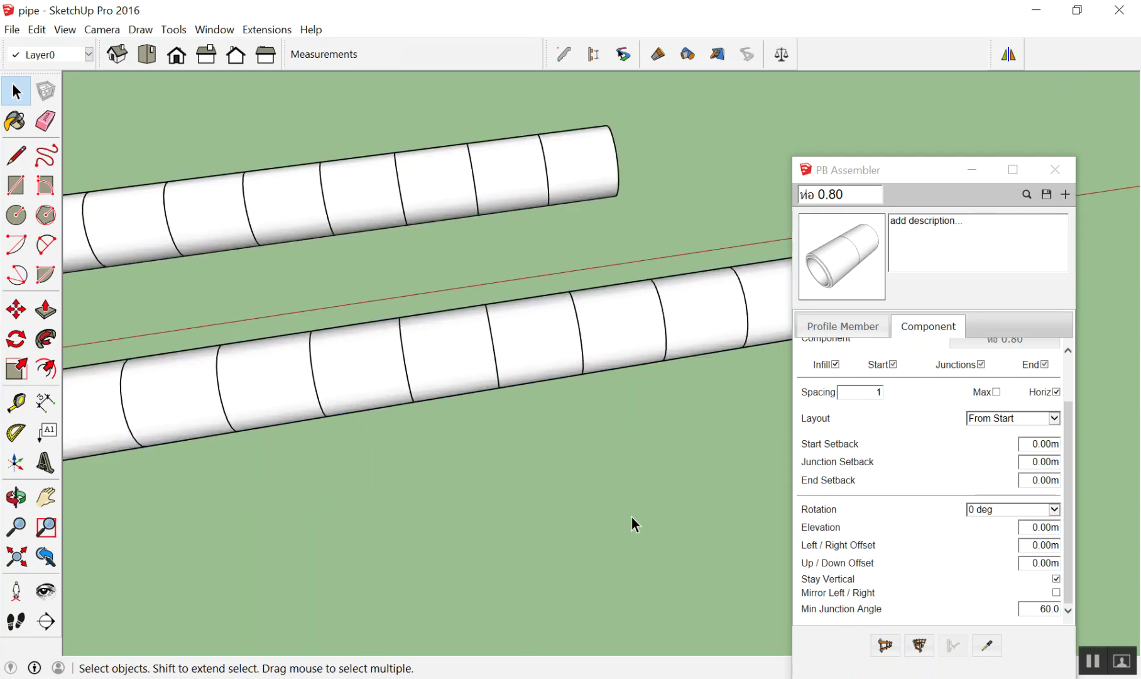
{"action": "scroll", "coordinate": [365, 428], "scroll_direction": "down", "scroll_amount": 2}
{"action": "middle_click_drag", "start_coordinate": [366, 429], "coordinate": [339, 433]}
{"action": "scroll", "coordinate": [664, 345], "scroll_direction": "up", "scroll_amount": 3}
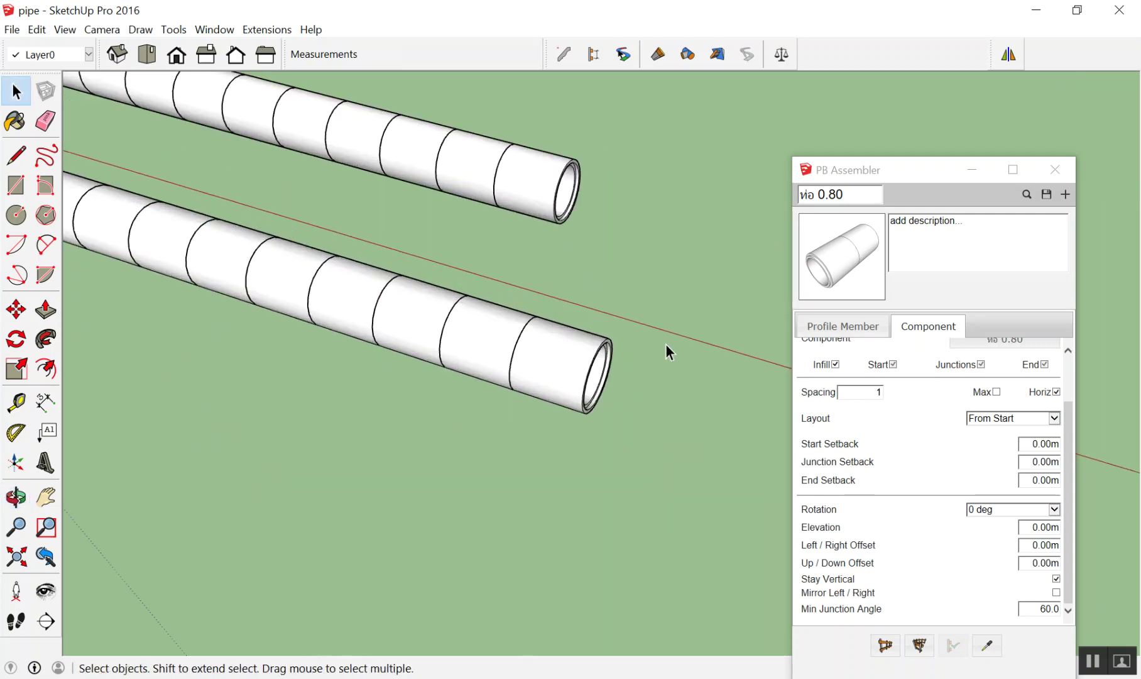
{"action": "scroll", "coordinate": [673, 361], "scroll_direction": "up", "scroll_amount": 2}
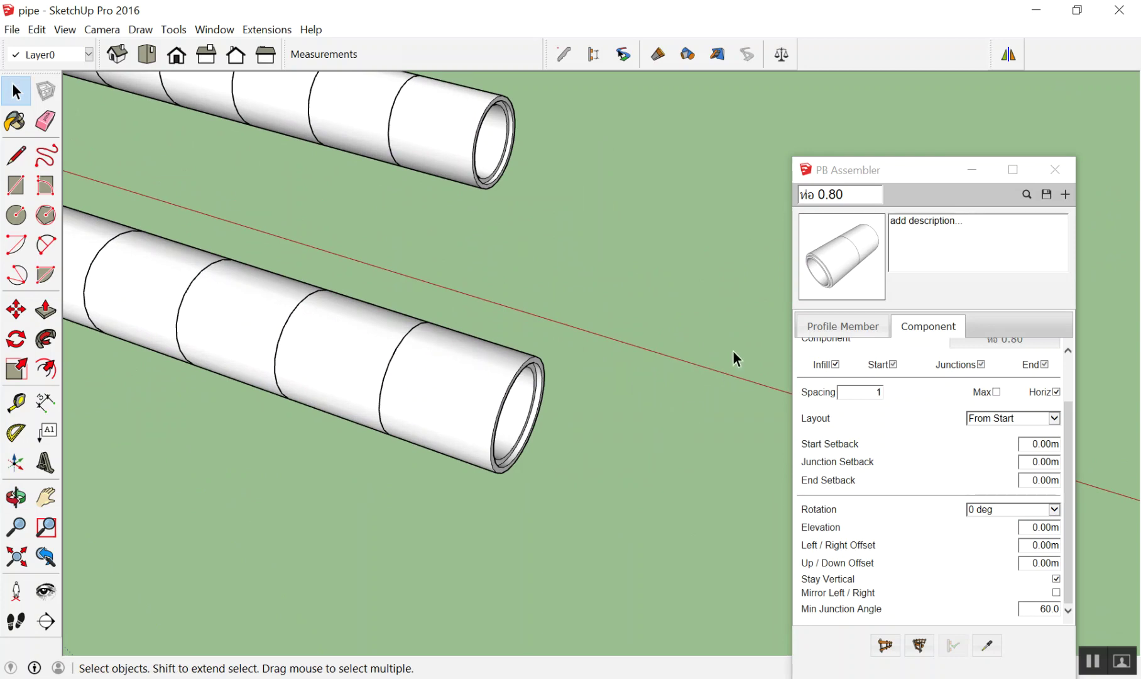
{"action": "double_click", "coordinate": [497, 393]}
{"action": "left_click", "coordinate": [516, 397]}
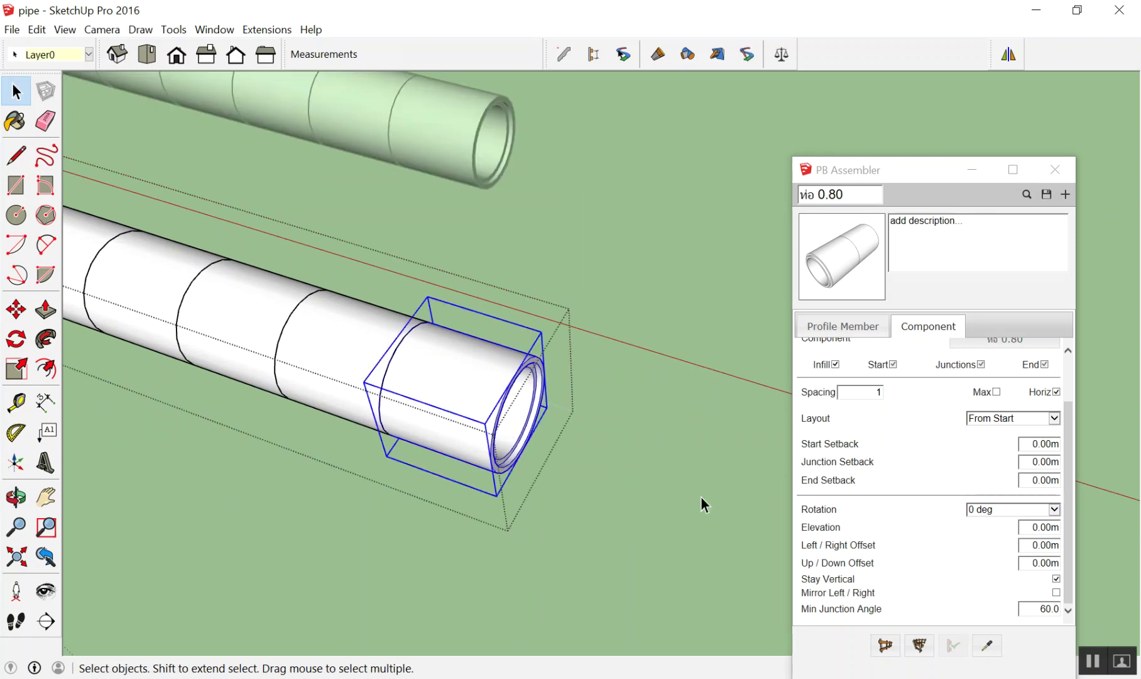
{"action": "key", "text": "Delete"}
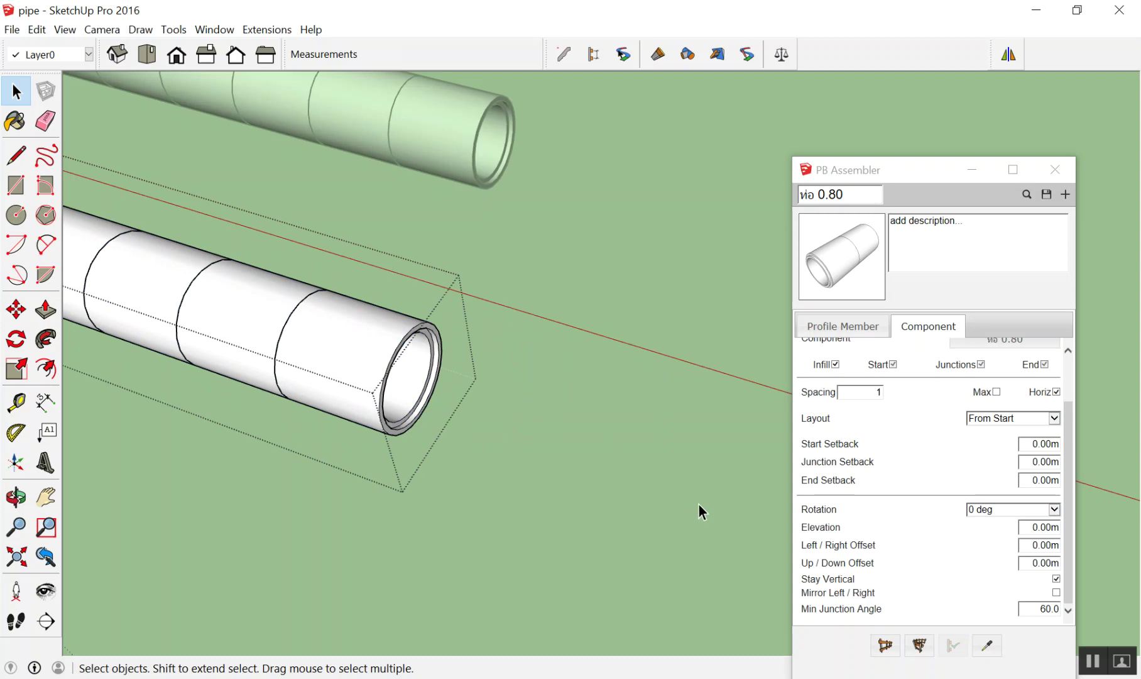
{"action": "left_click", "coordinate": [720, 517]}
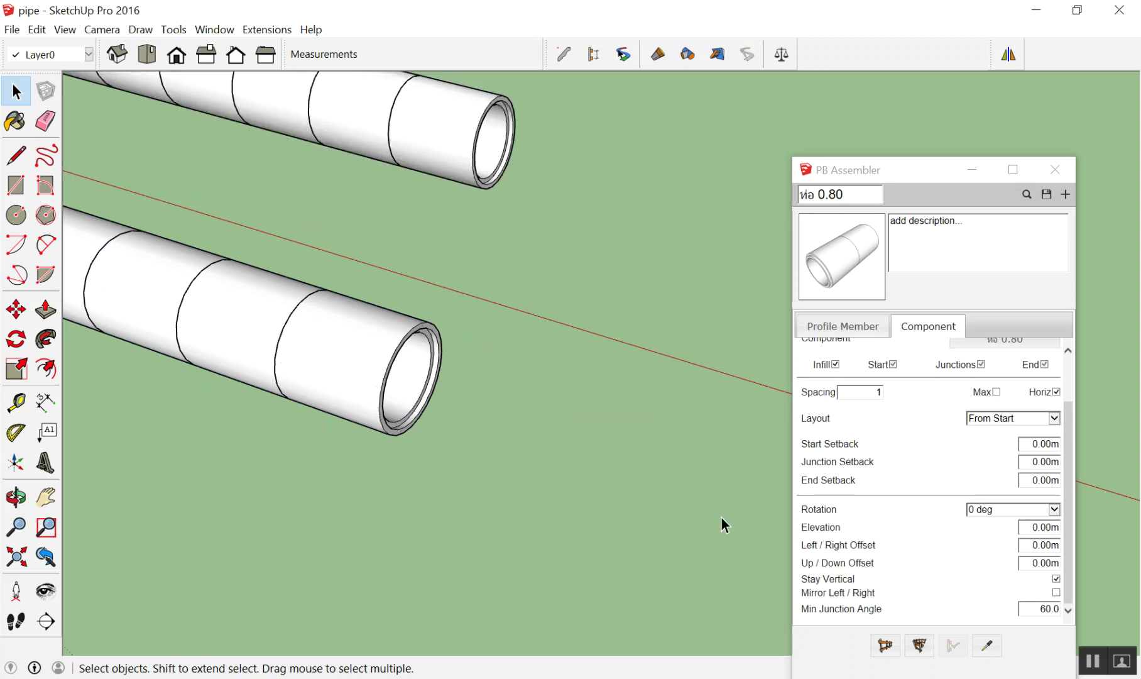
{"action": "scroll", "coordinate": [660, 404], "scroll_direction": "down", "scroll_amount": 3}
{"action": "scroll", "coordinate": [651, 400], "scroll_direction": "up", "scroll_amount": 1}
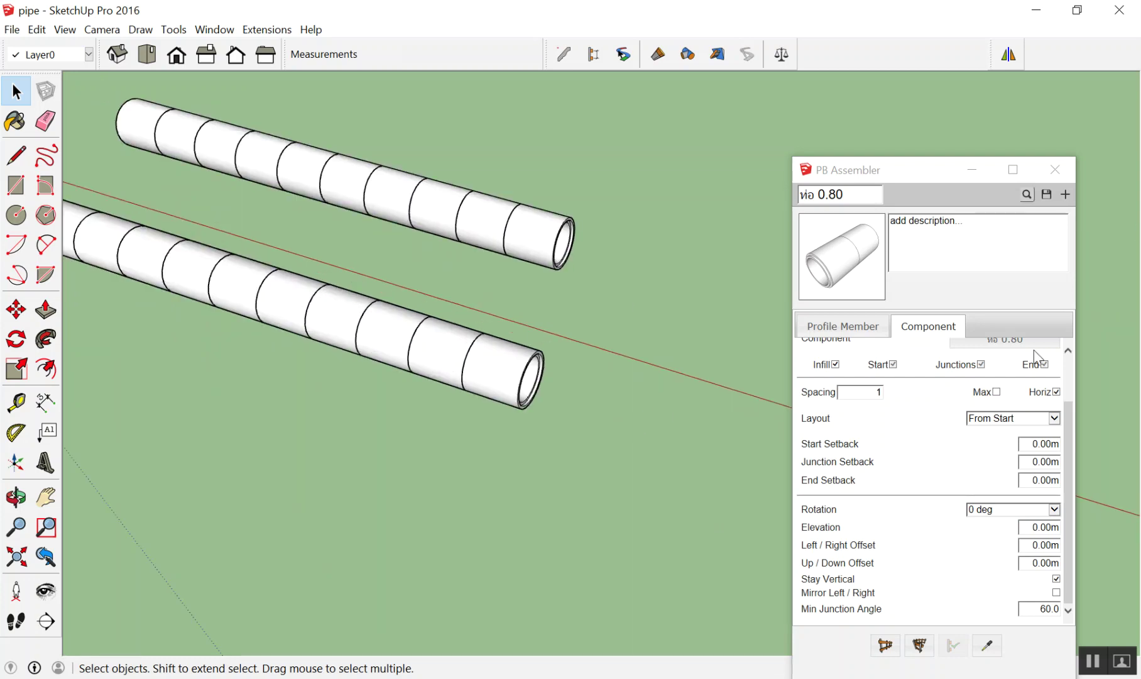
Turn off Infill, enable Start and End pieces, and draw a two-point test run
{"action": "scroll", "coordinate": [948, 458], "scroll_direction": "up", "scroll_amount": 2}
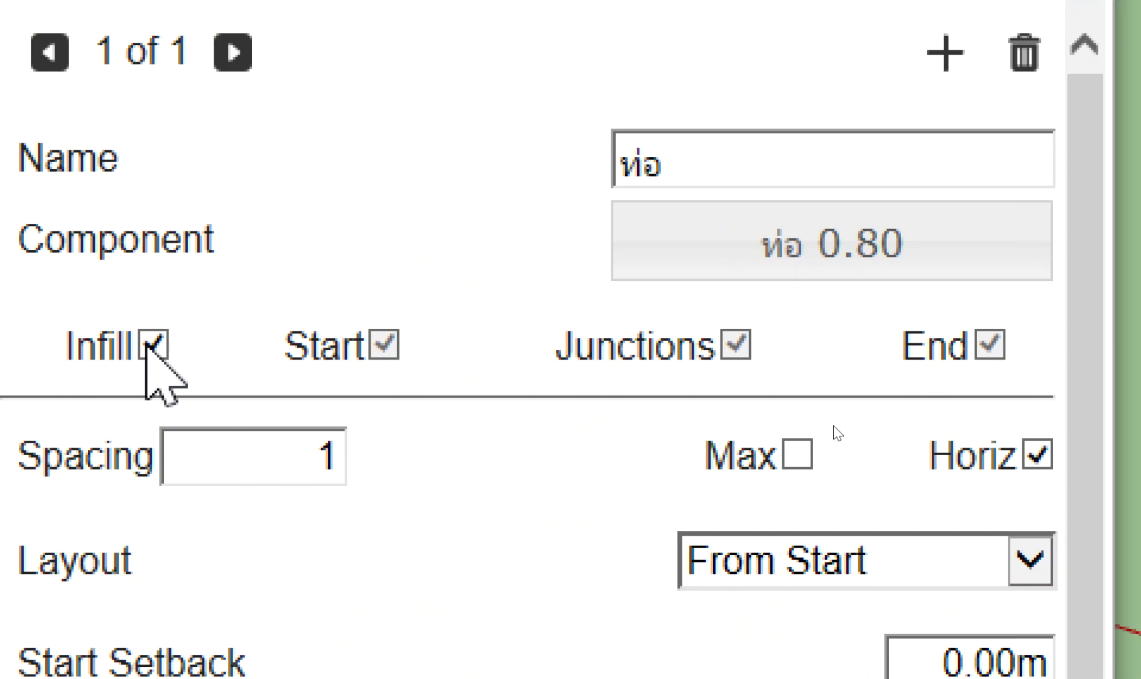
{"action": "left_click", "coordinate": [153, 346]}
{"action": "left_click", "coordinate": [153, 346]}
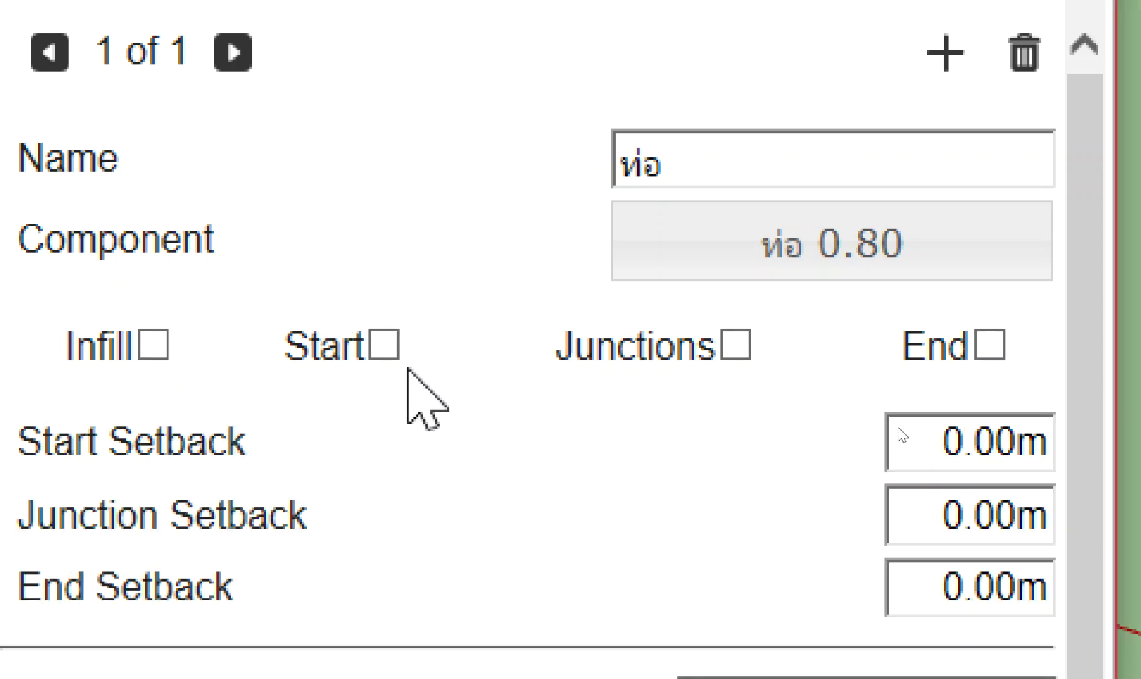
{"action": "left_click", "coordinate": [384, 344]}
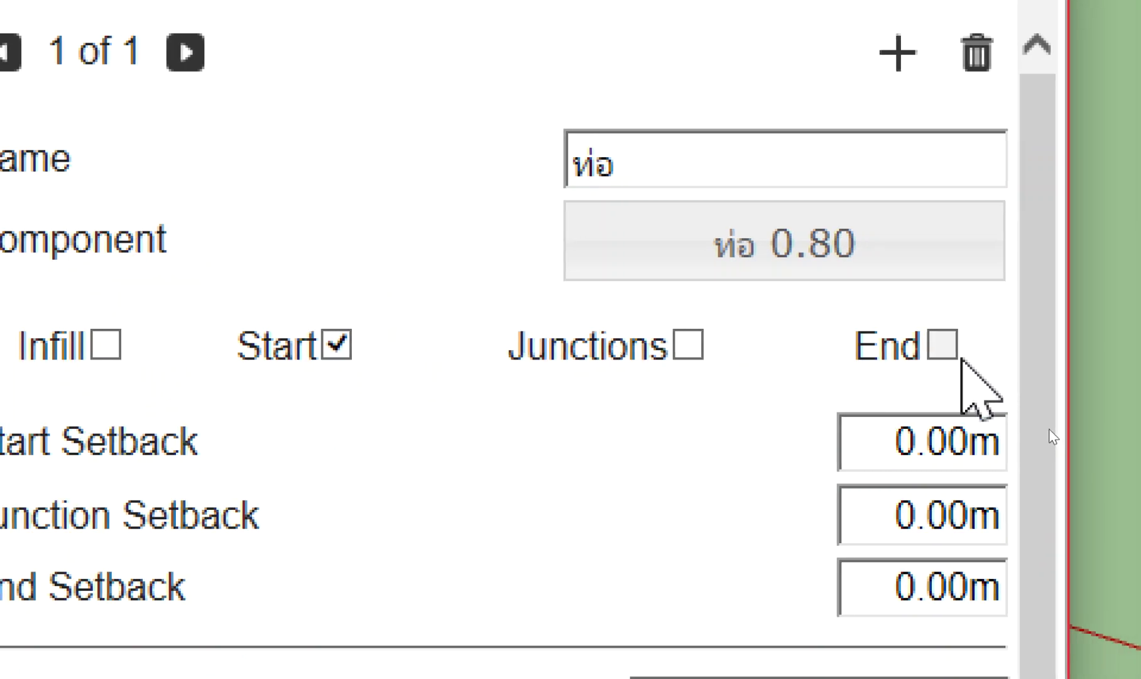
{"action": "left_click", "coordinate": [943, 344]}
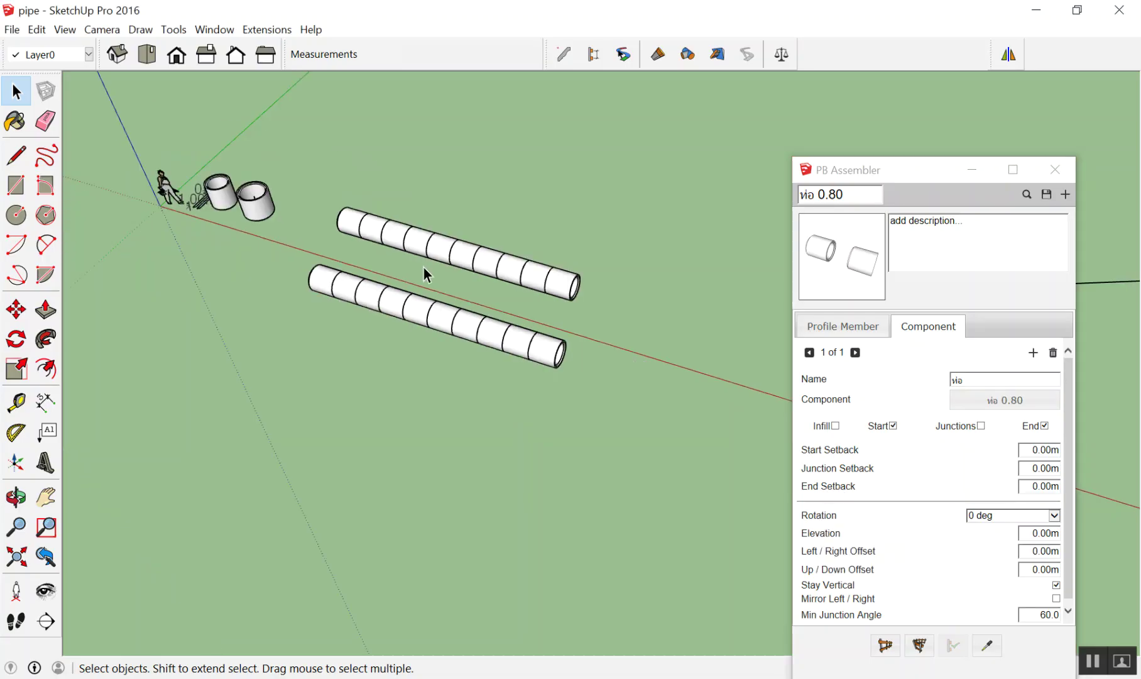
{"action": "scroll", "coordinate": [424, 274], "scroll_direction": "down", "scroll_amount": 3}
{"action": "left_click", "coordinate": [886, 645]}
{"action": "left_click", "coordinate": [432, 356]}
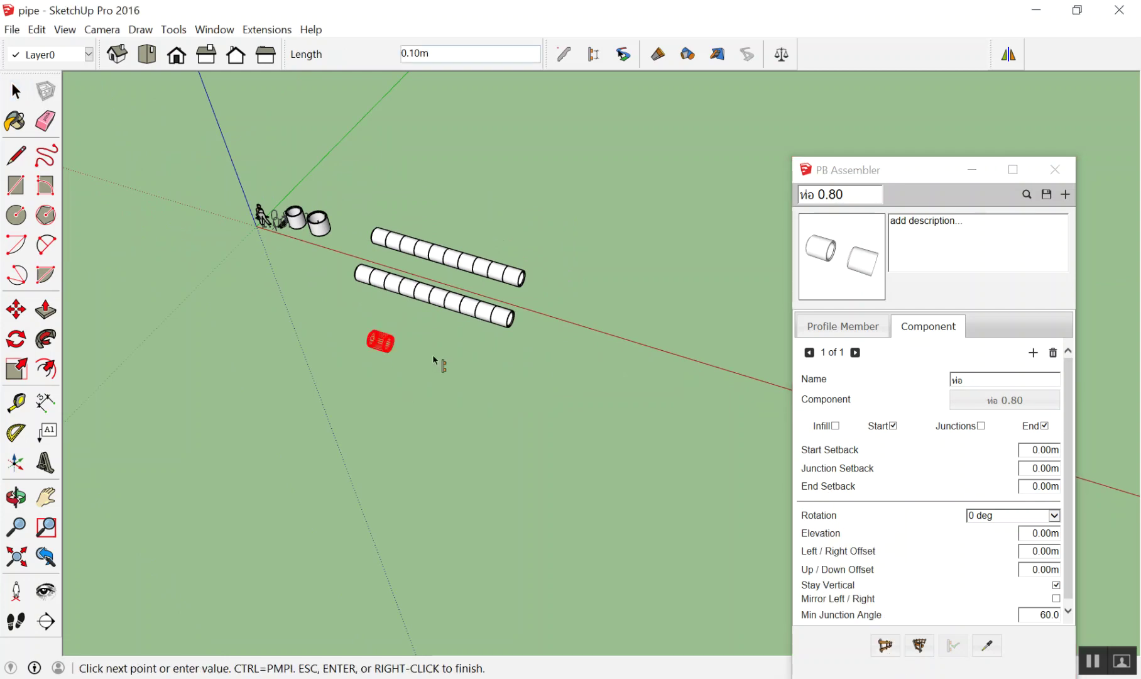
{"action": "left_click", "coordinate": [507, 383]}
{"action": "key", "text": "space"}
Disable the End piece option and draw another test pipe run
{"action": "scroll", "coordinate": [400, 340], "scroll_direction": "up", "scroll_amount": 3}
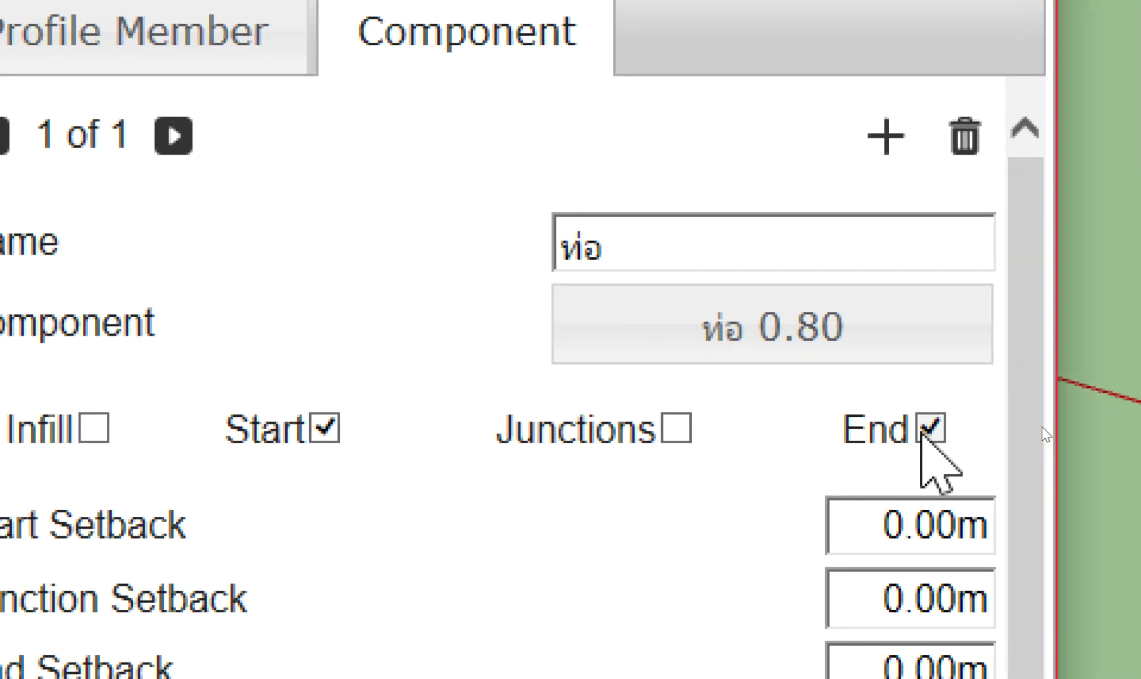
{"action": "left_click", "coordinate": [1045, 426]}
{"action": "left_click", "coordinate": [886, 645]}
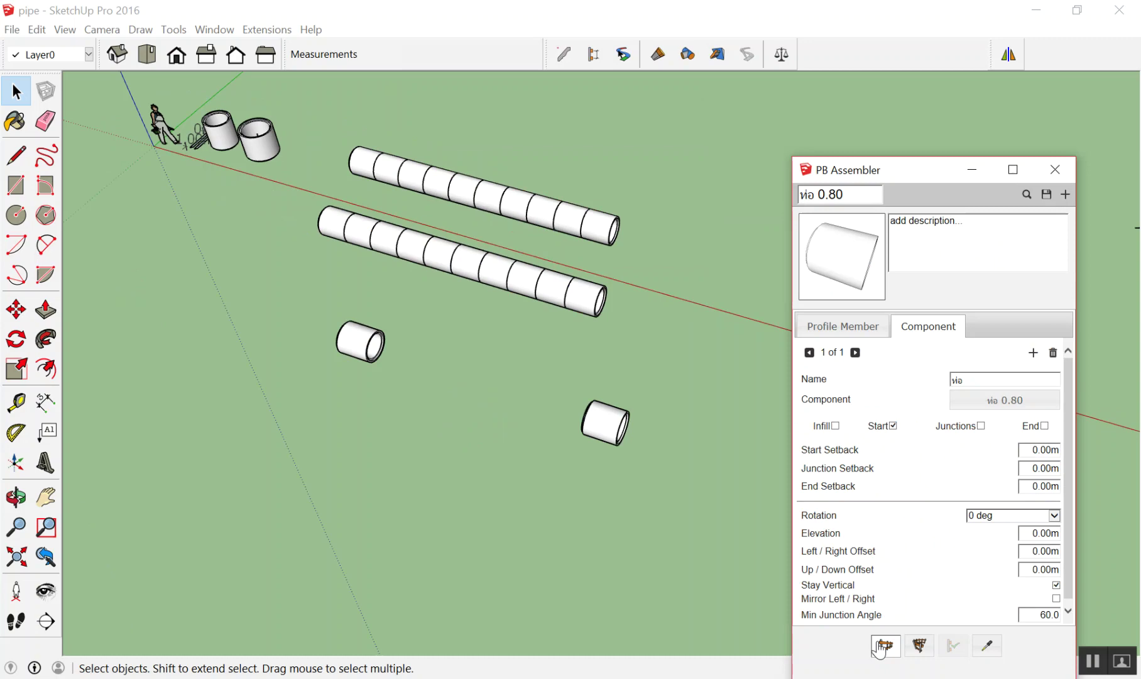
{"action": "left_click", "coordinate": [303, 434]}
{"action": "double_click", "coordinate": [446, 483]}
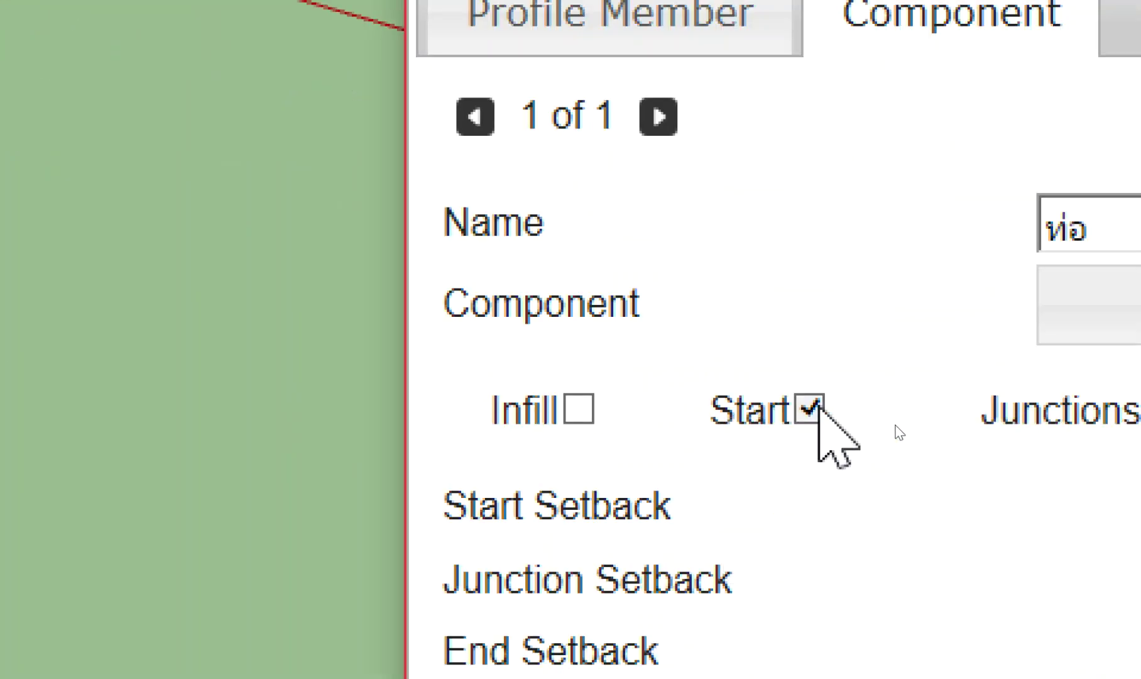
Switch to End-only placement and draw a two-point test assembly
{"action": "left_click", "coordinate": [840, 428]}
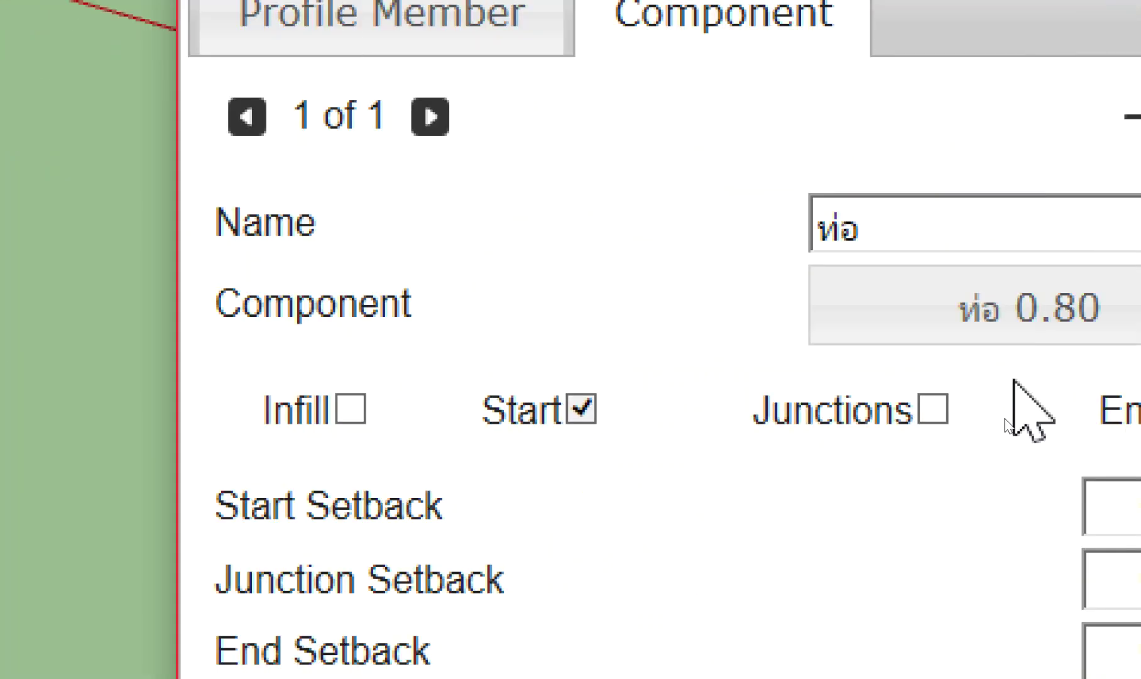
{"action": "left_click", "coordinate": [1044, 425]}
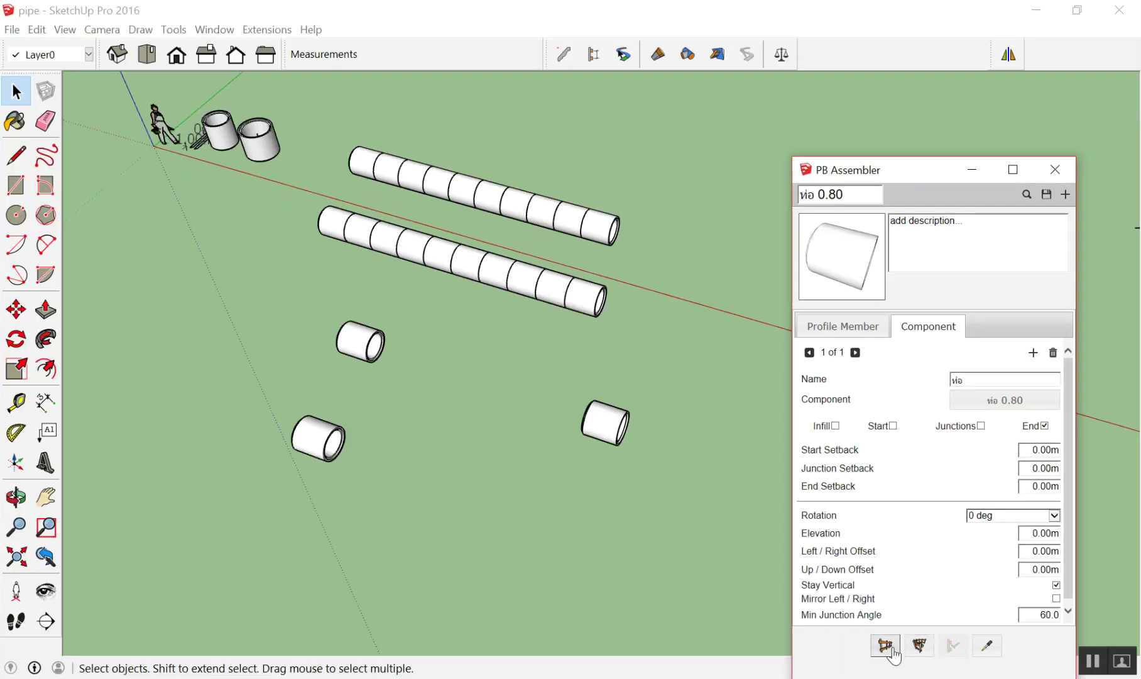
{"action": "left_click", "coordinate": [885, 645]}
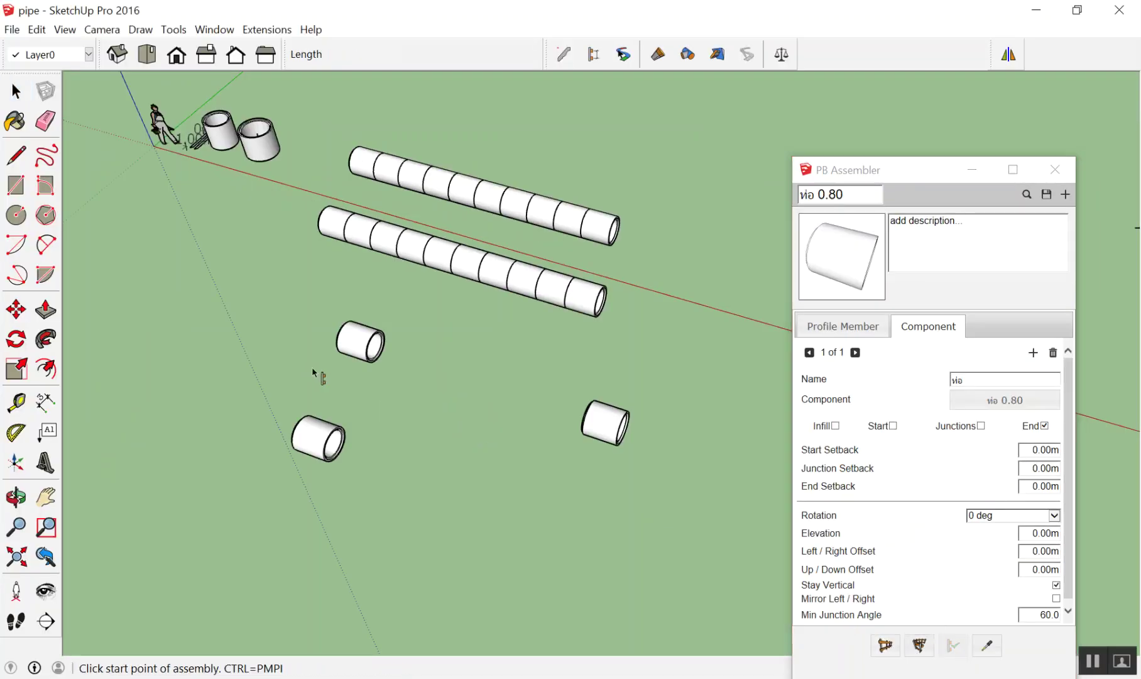
{"action": "left_click", "coordinate": [345, 391]}
{"action": "left_click", "coordinate": [510, 434]}
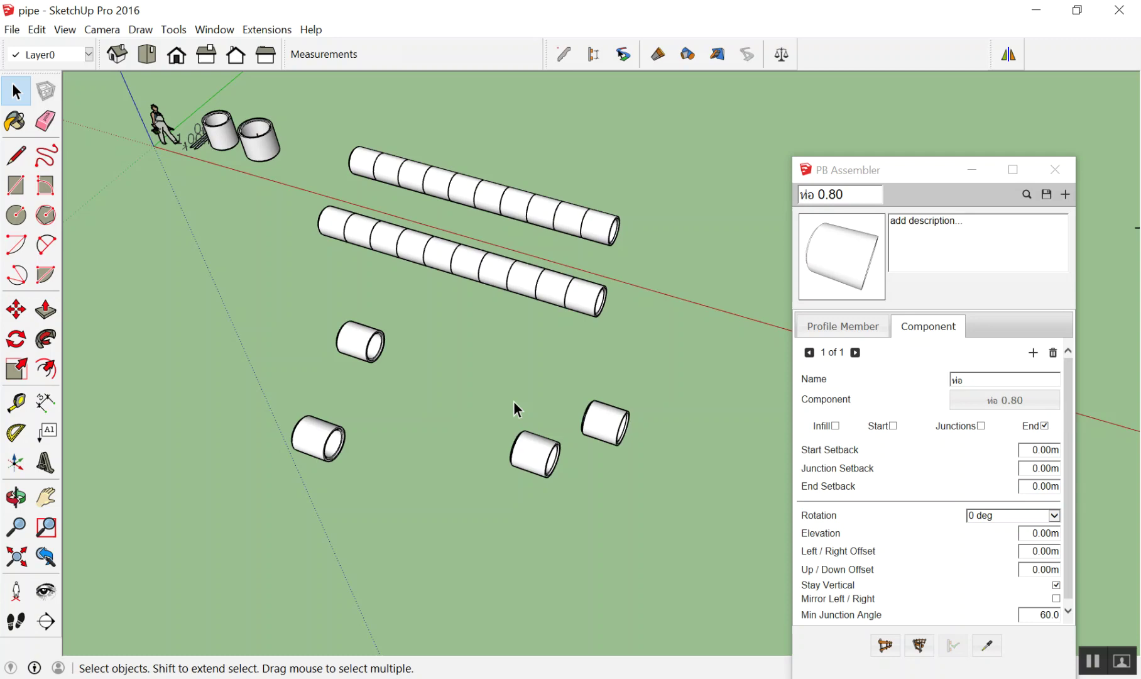
Enable Infill so the pipe repeats every 1.00m from the start, with Start, Junctions and End
{"action": "scroll", "coordinate": [520, 338], "scroll_direction": "down", "scroll_amount": 1}
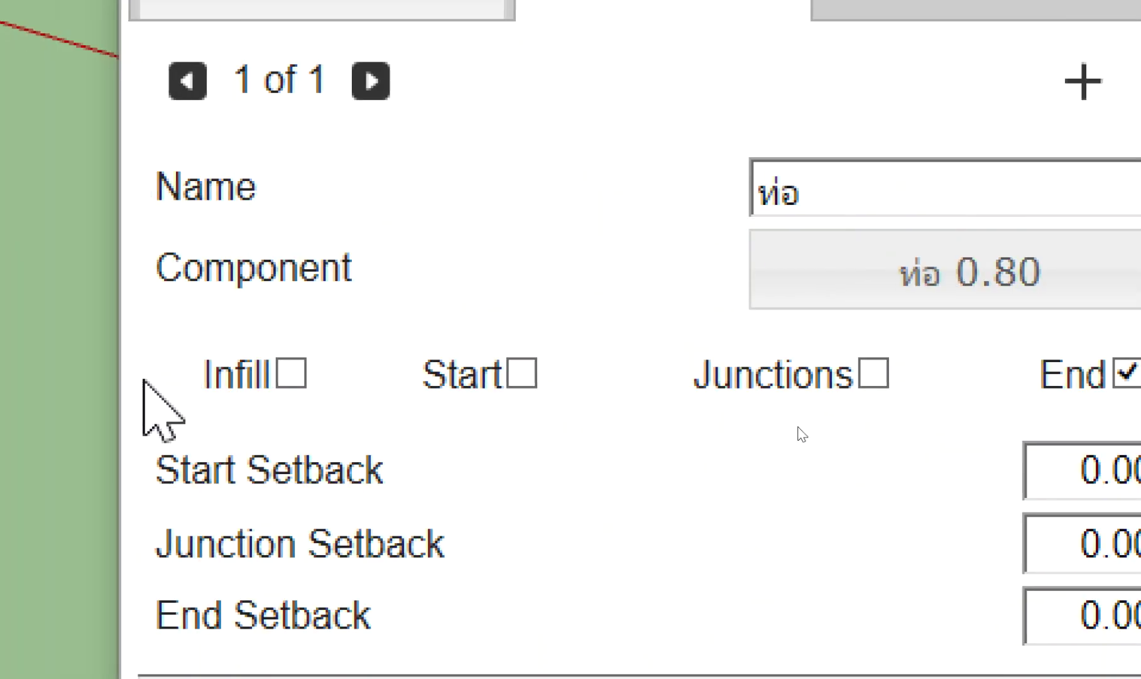
{"action": "left_click", "coordinate": [295, 373]}
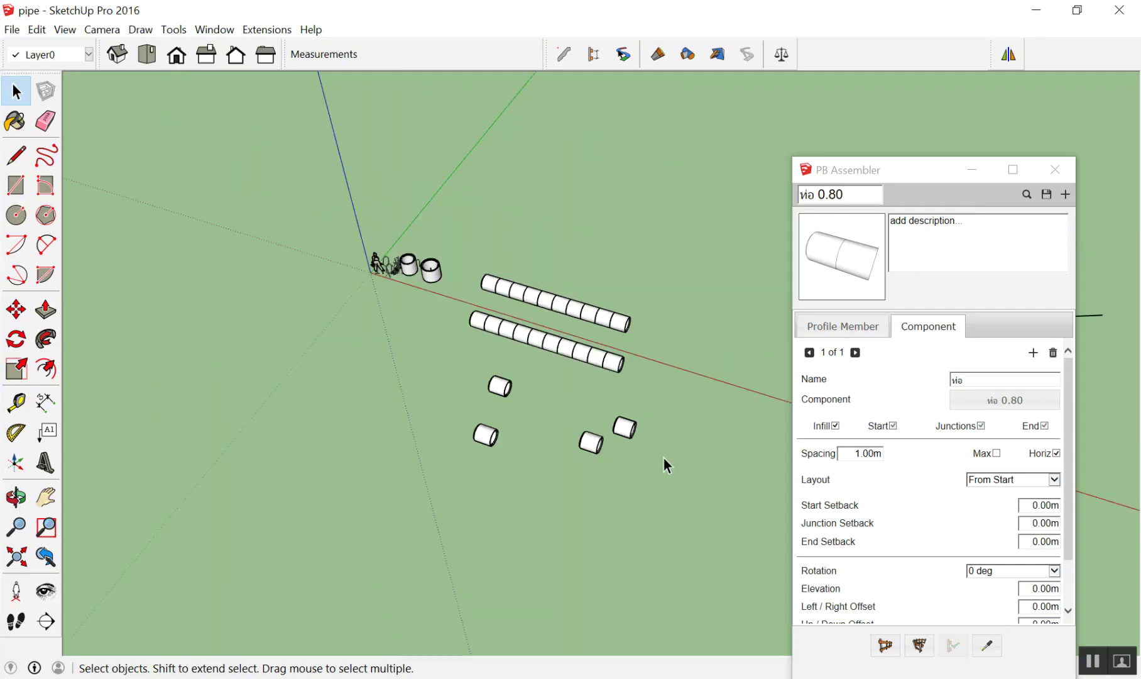
Box-select all the test pipes and delete them
{"action": "mouse_move", "coordinate": [663, 458]}
{"action": "middle_mouse_down"}
{"action": "mouse_move", "coordinate": [649, 387]}
{"action": "mouse_move", "coordinate": [634, 375]}
{"action": "middle_mouse_up"}
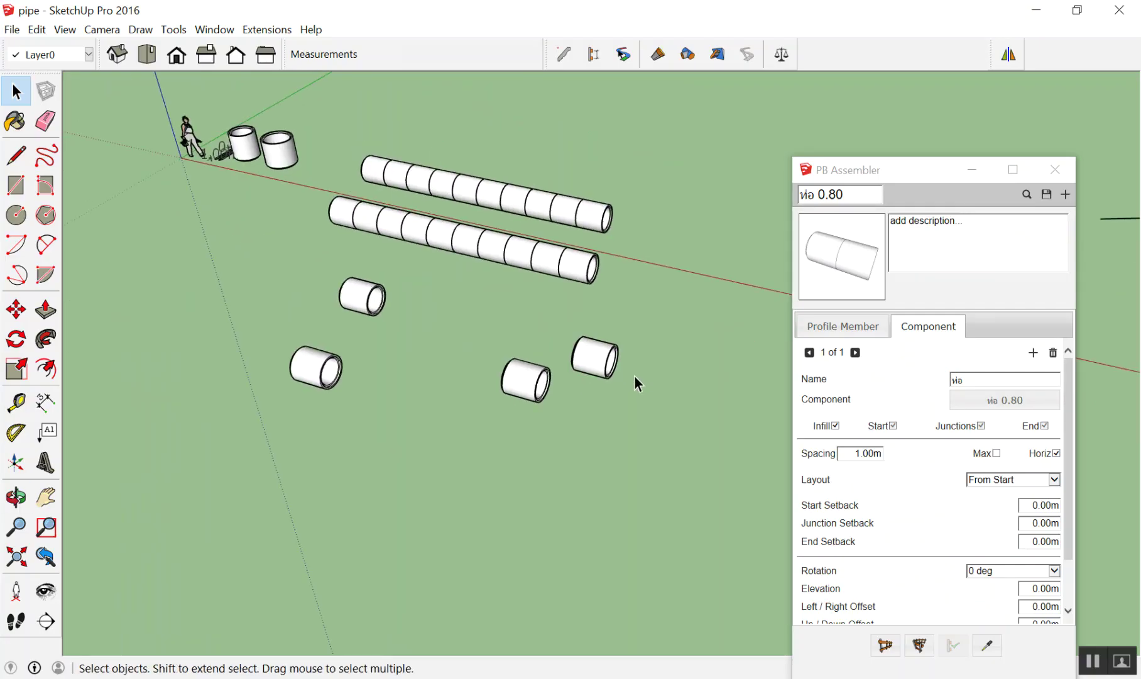
{"action": "scroll", "coordinate": [634, 375], "scroll_direction": "up", "scroll_amount": 5}
{"action": "scroll", "coordinate": [685, 238], "scroll_direction": "down", "scroll_amount": 2}
{"action": "left_click_drag", "start_coordinate": [673, 154], "coordinate": [297, 478]}
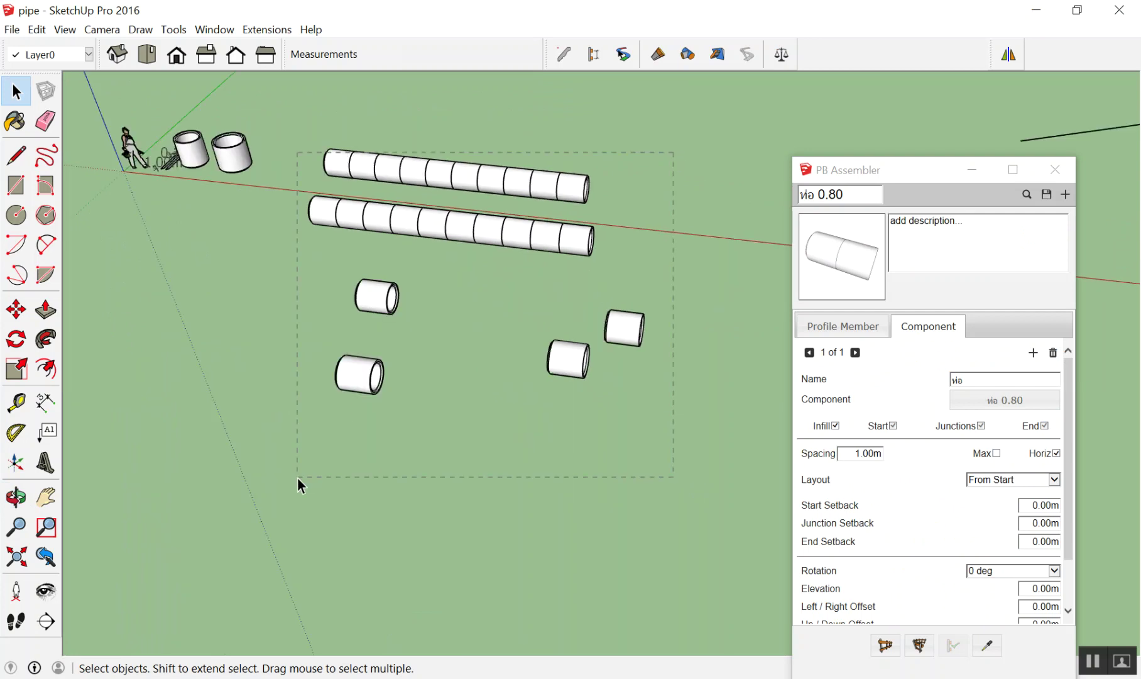
{"action": "key", "text": "Delete"}
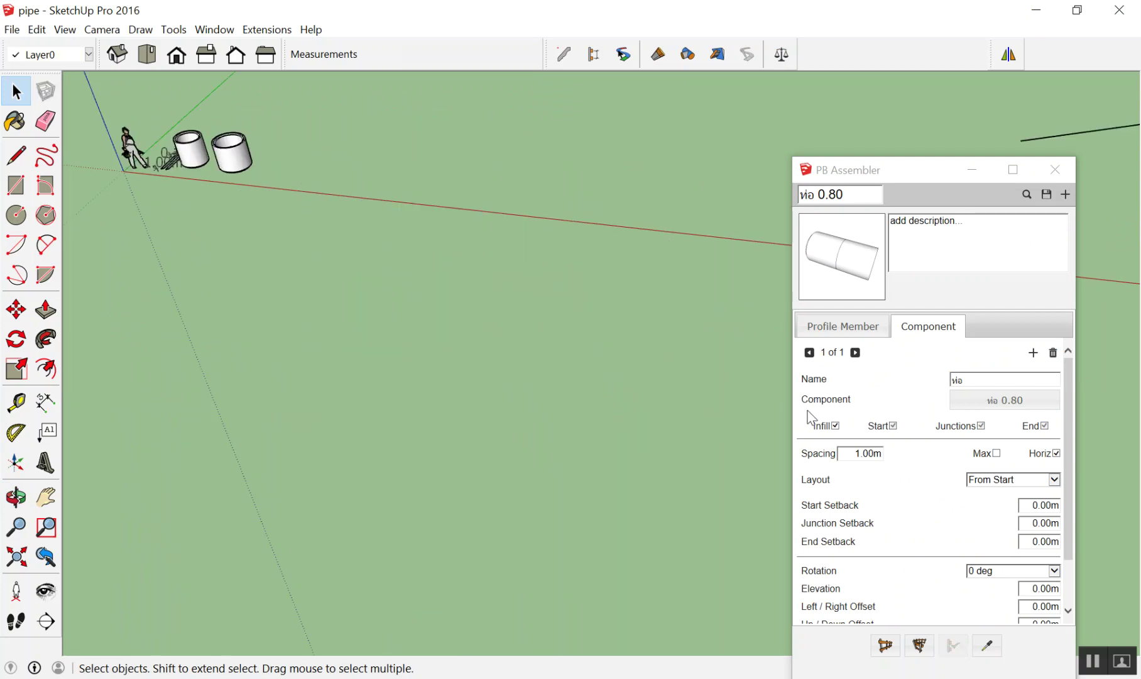
Draw a new straight pipe row along the red axis, entering length 1
{"action": "scroll", "coordinate": [905, 453], "scroll_direction": "down", "scroll_amount": 2}
{"action": "scroll", "coordinate": [909, 454], "scroll_direction": "down", "scroll_amount": 1}
{"action": "left_click", "coordinate": [885, 644]}
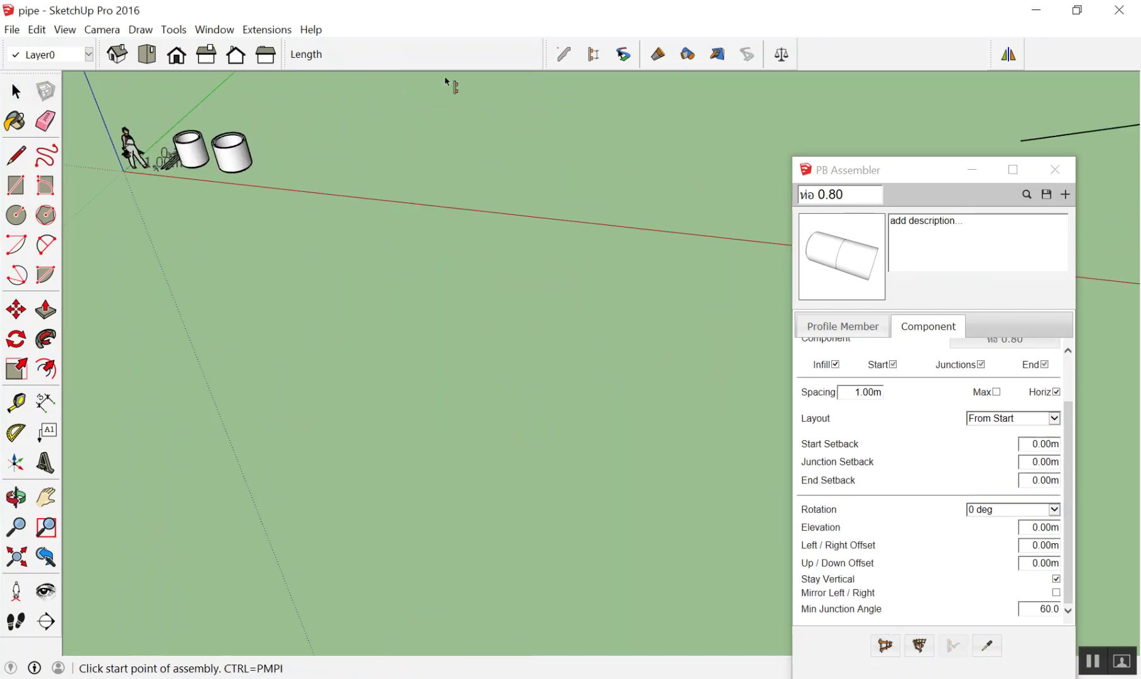
{"action": "left_click", "coordinate": [379, 145]}
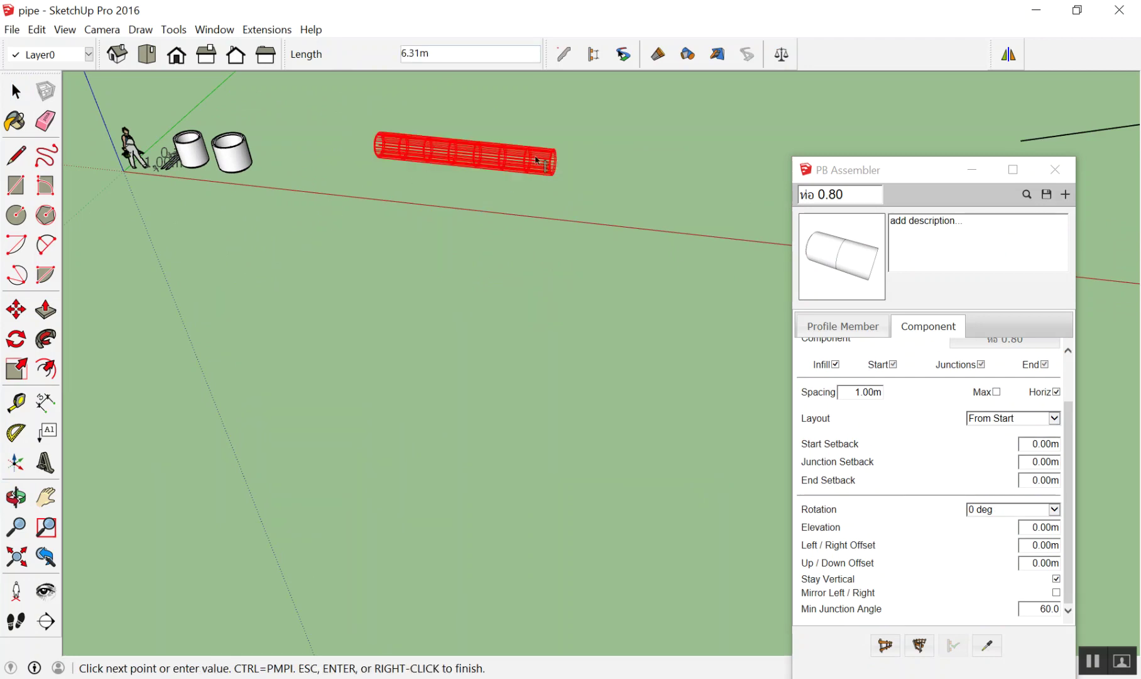
{"action": "type", "text": "1"}
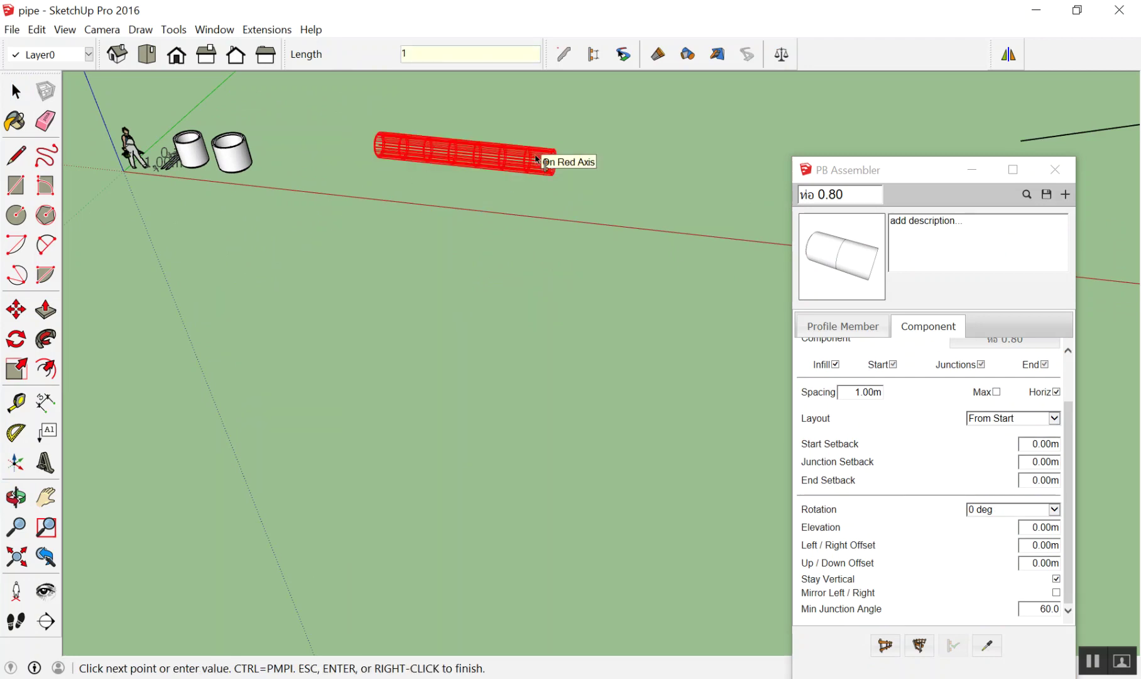
{"action": "key", "text": "Return"}
{"action": "scroll", "coordinate": [471, 158], "scroll_direction": "up", "scroll_amount": 2}
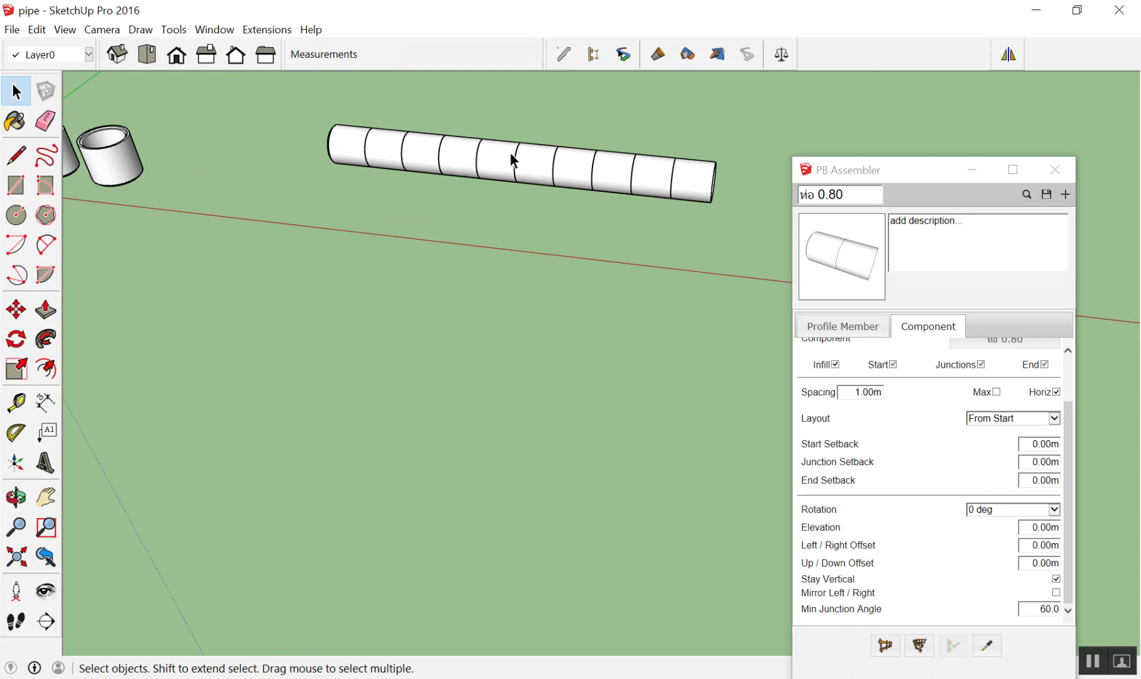
{"action": "mouse_move", "coordinate": [513, 159]}
{"action": "middle_mouse_down"}
{"action": "mouse_move", "coordinate": [523, 201]}
{"action": "mouse_move", "coordinate": [382, 153]}
{"action": "middle_mouse_up"}
{"action": "middle_click_drag", "start_coordinate": [535, 173], "coordinate": [535, 175]}
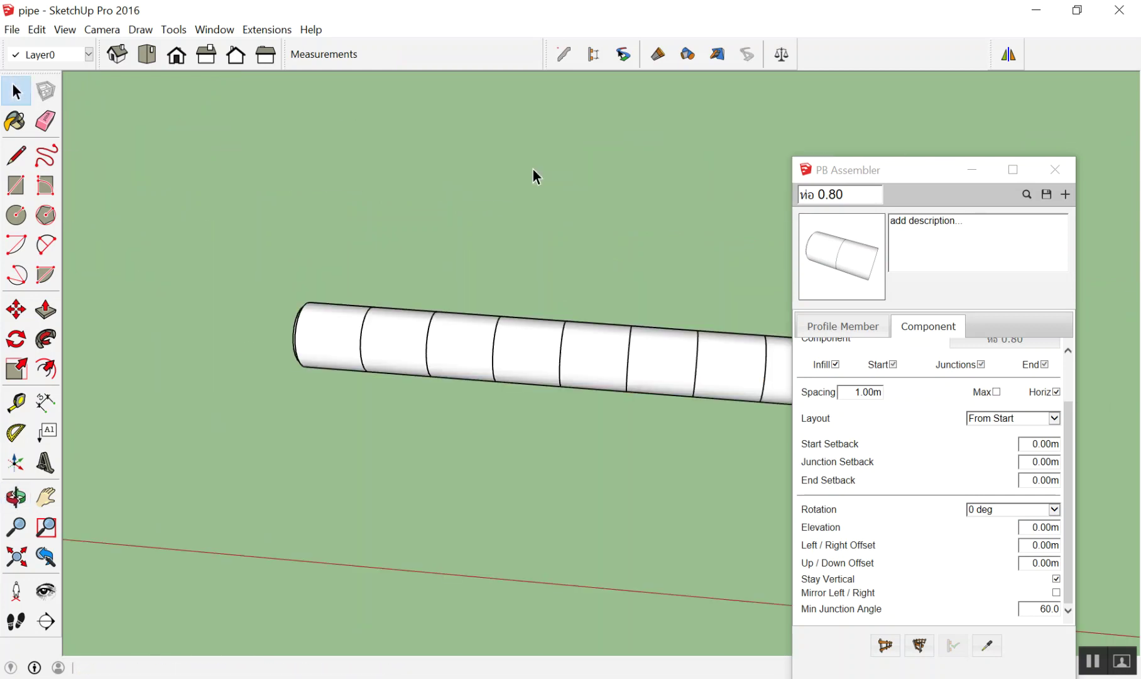
{"action": "scroll", "coordinate": [380, 153], "scroll_direction": "down", "scroll_amount": 2}
{"action": "scroll", "coordinate": [356, 273], "scroll_direction": "up", "scroll_amount": 2}
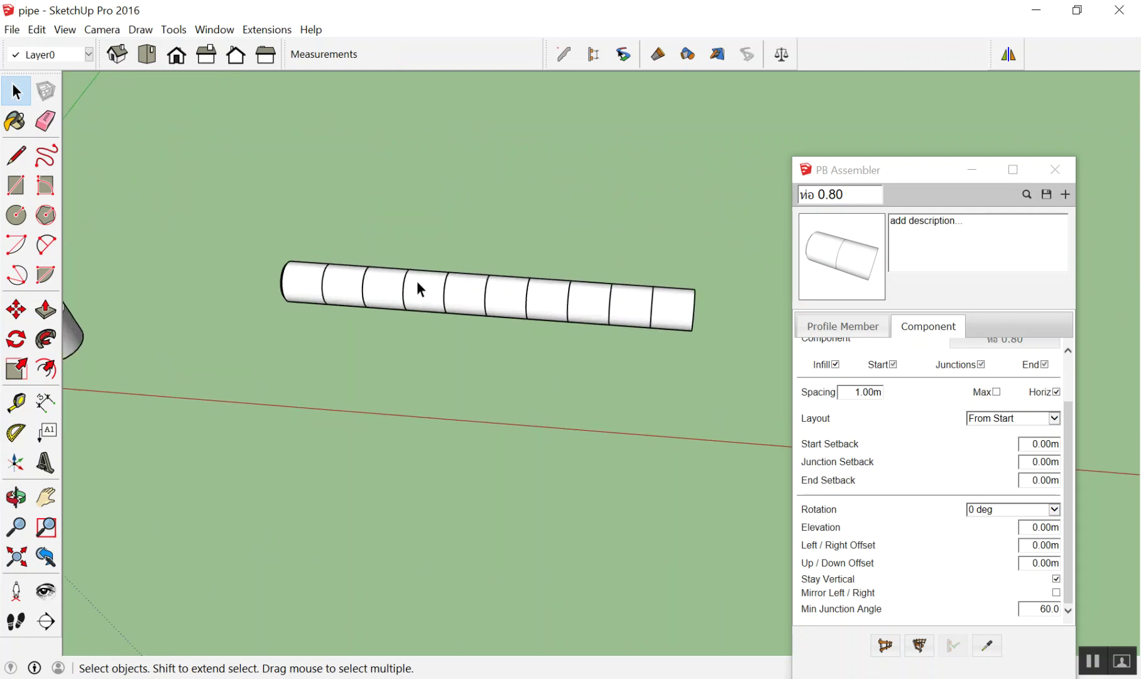
{"action": "middle_click_drag", "start_coordinate": [565, 352], "coordinate": [532, 377]}
{"action": "scroll", "coordinate": [503, 370], "scroll_direction": "up", "scroll_amount": 3}
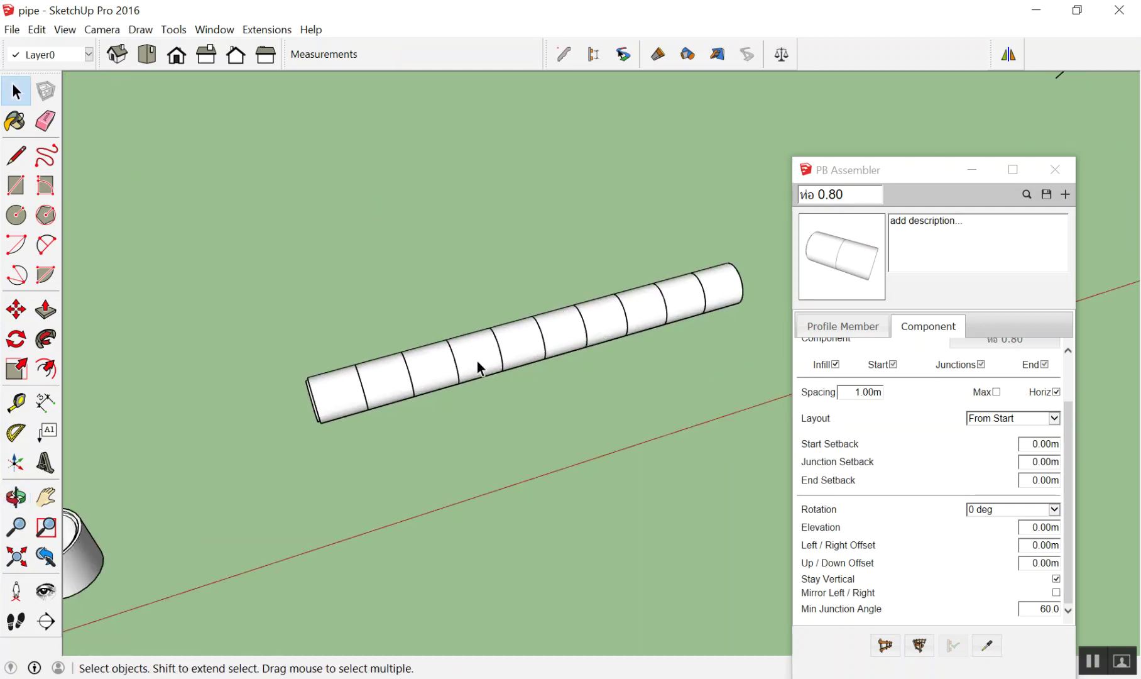
Show the pipe row's Entity Info, then close PB Assembler without saving the assembly
{"action": "left_click", "coordinate": [537, 351]}
{"action": "right_click", "coordinate": [537, 351]}
{"action": "left_click", "coordinate": [569, 351]}
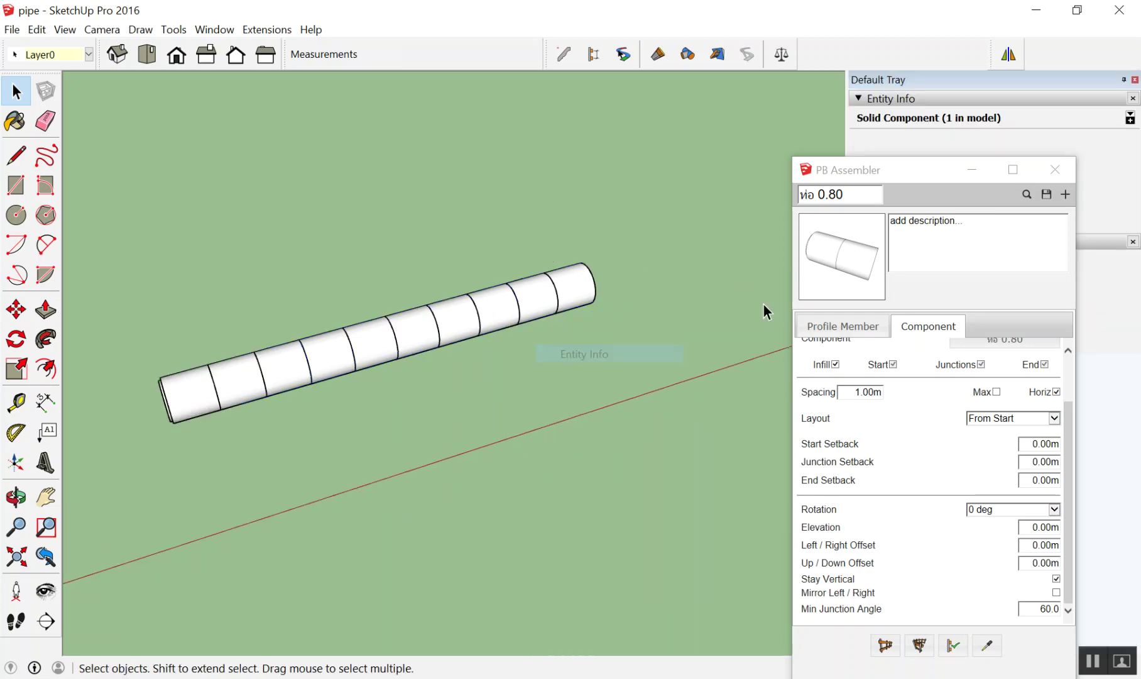
{"action": "left_click", "coordinate": [1064, 179]}
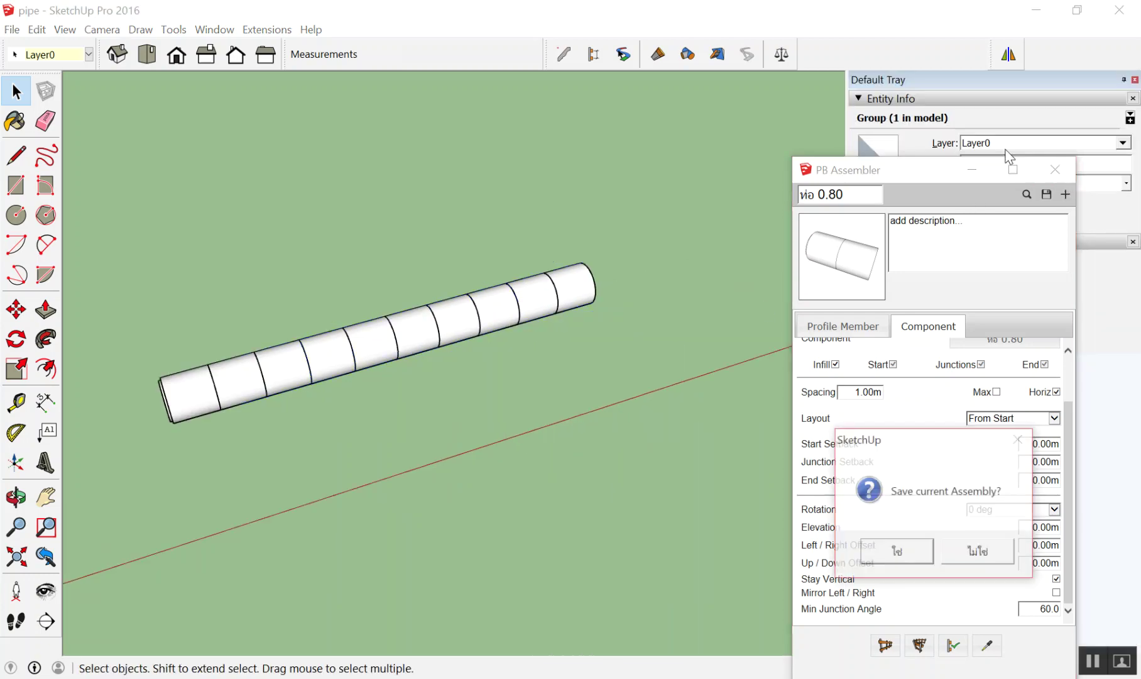
{"action": "left_click", "coordinate": [978, 551]}
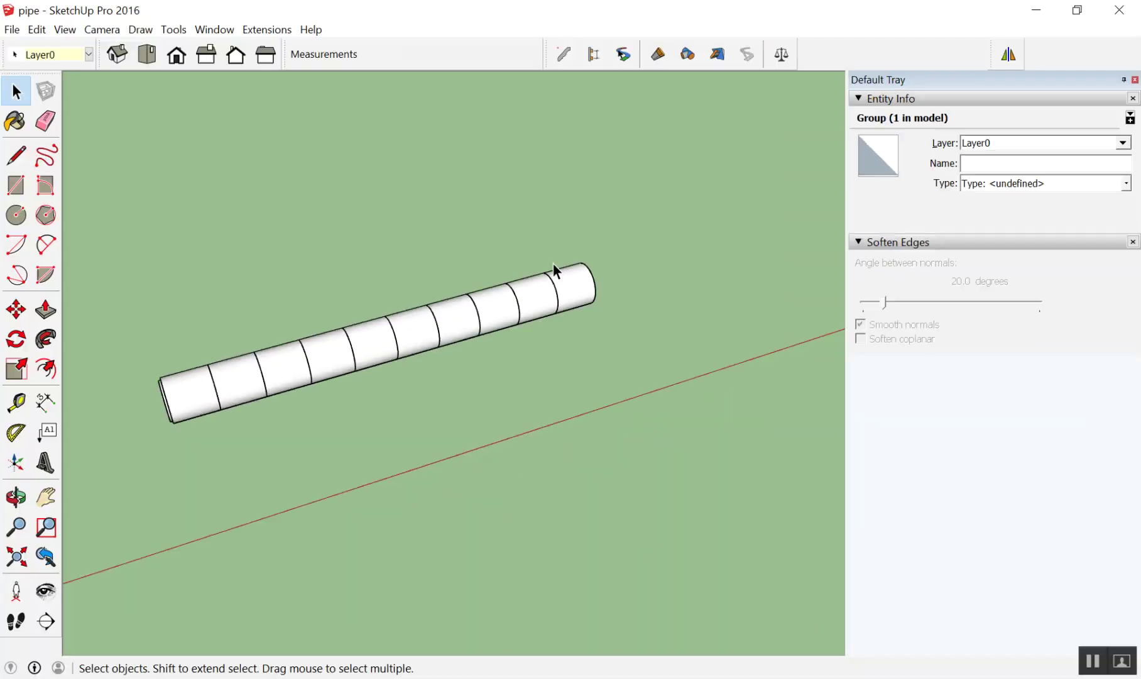
Check the pipe group's Entity Info and delete the stray edge beside the row
{"action": "right_click", "coordinate": [516, 294]}
{"action": "right_click", "coordinate": [436, 314]}
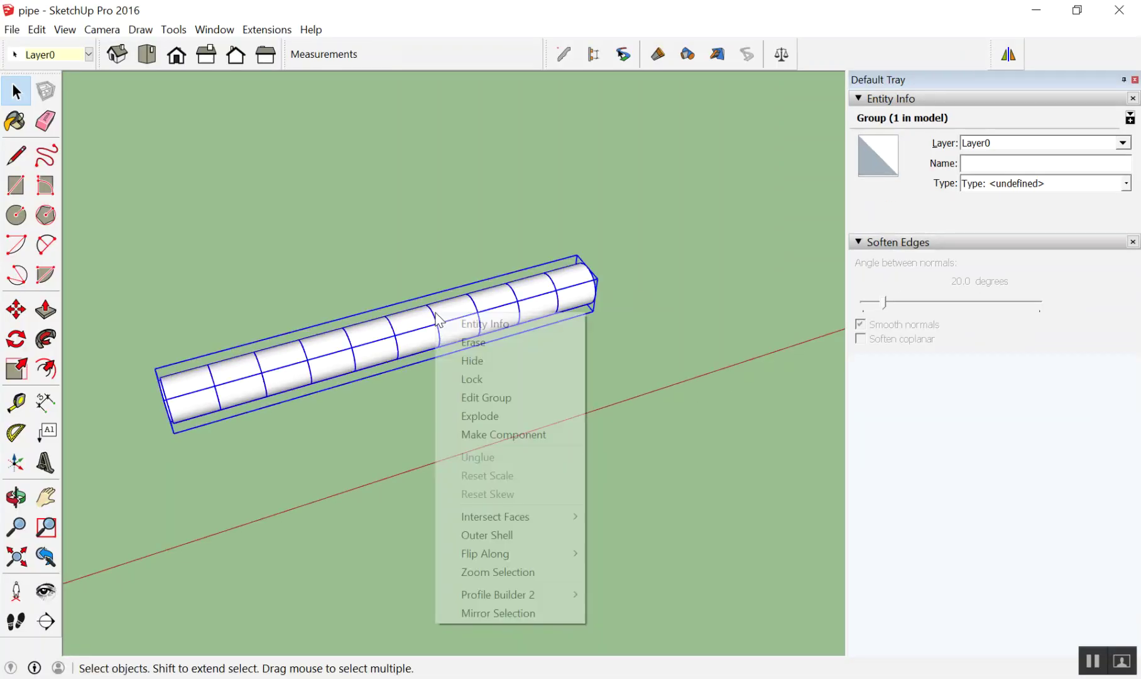
{"action": "left_click", "coordinate": [477, 323]}
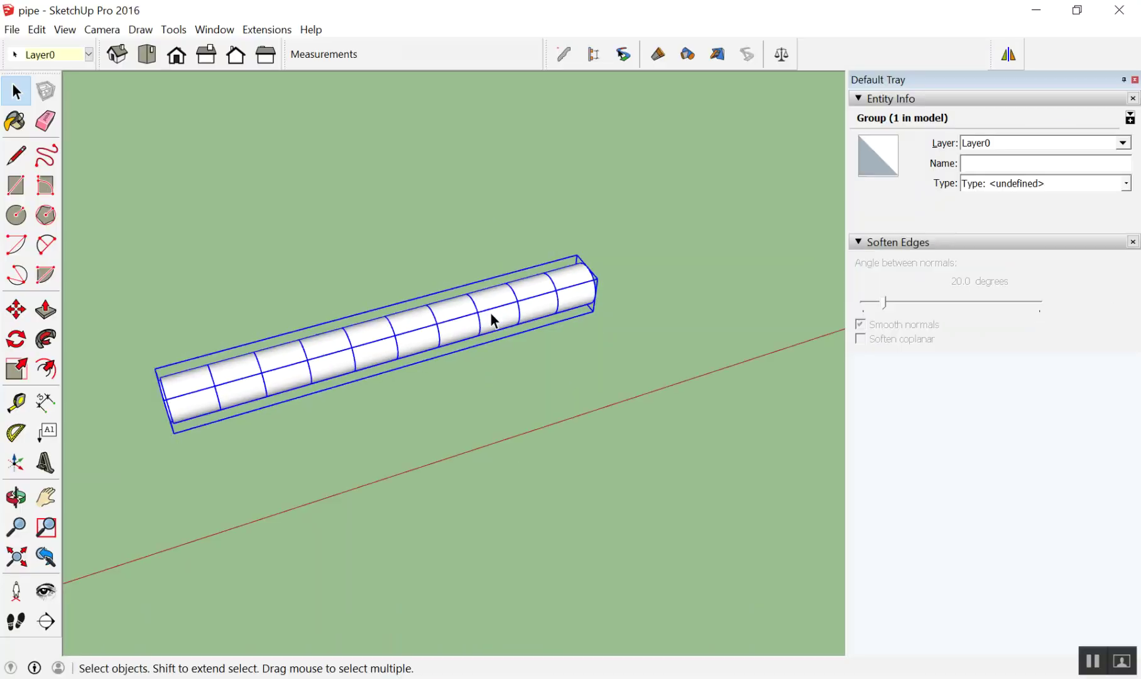
{"action": "scroll", "coordinate": [493, 310], "scroll_direction": "down", "scroll_amount": 3}
{"action": "left_click", "coordinate": [570, 245]}
{"action": "scroll", "coordinate": [631, 153], "scroll_direction": "down", "scroll_amount": 2}
{"action": "scroll", "coordinate": [634, 172], "scroll_direction": "down", "scroll_amount": 2}
{"action": "scroll", "coordinate": [666, 188], "scroll_direction": "down", "scroll_amount": 2}
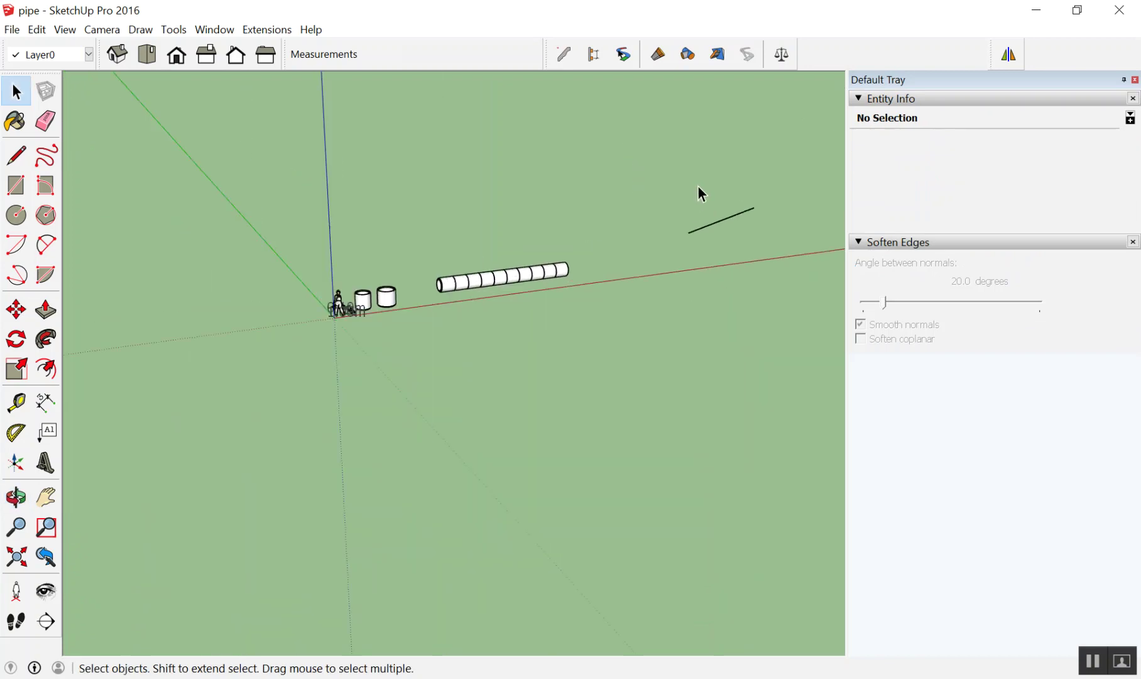
{"action": "scroll", "coordinate": [697, 202], "scroll_direction": "up", "scroll_amount": 1}
{"action": "key", "text": "Delete"}
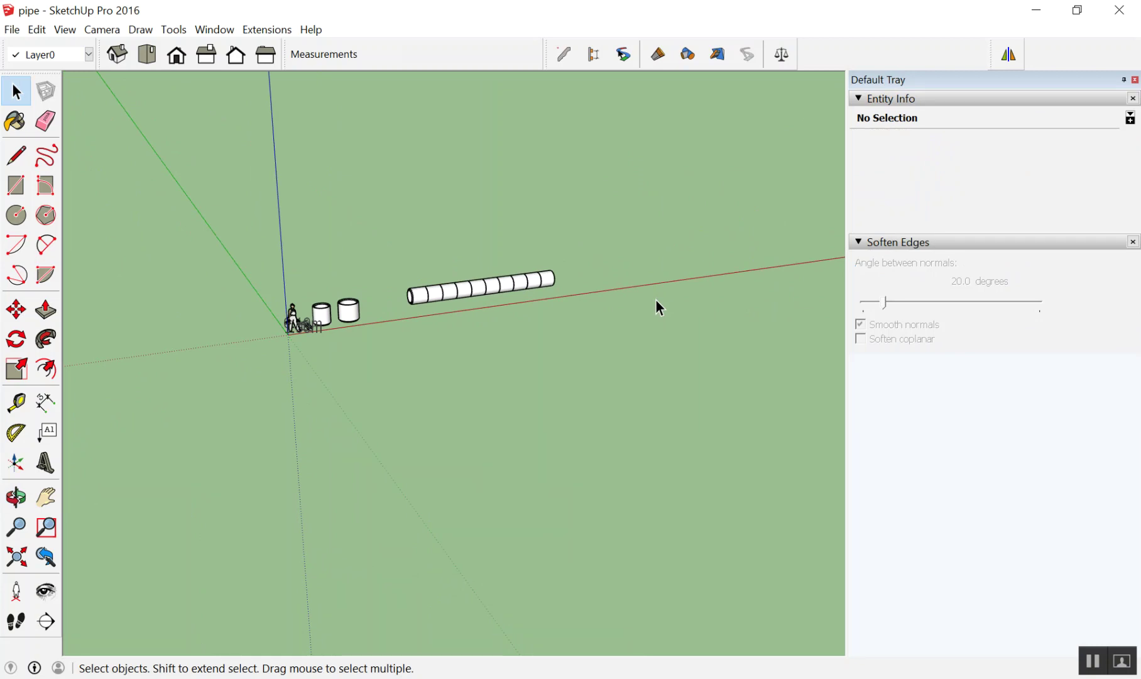
Add a new layer named ท่อ in the Layers tray
{"action": "left_click", "coordinate": [1135, 80]}
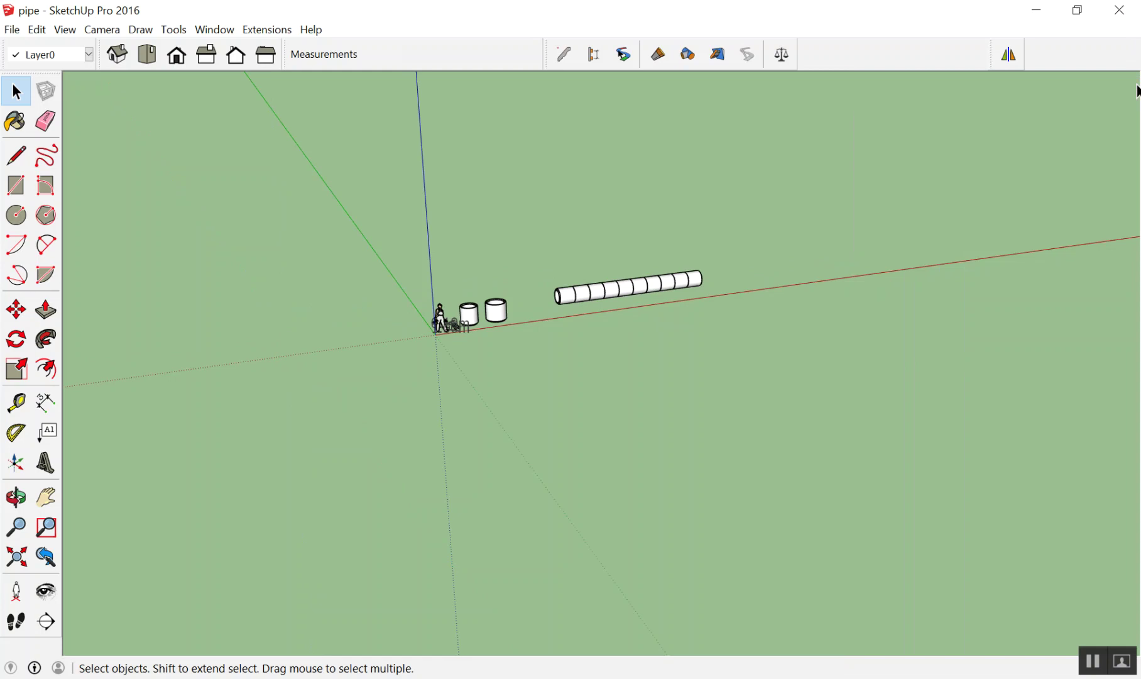
{"action": "left_click", "coordinate": [1125, 79]}
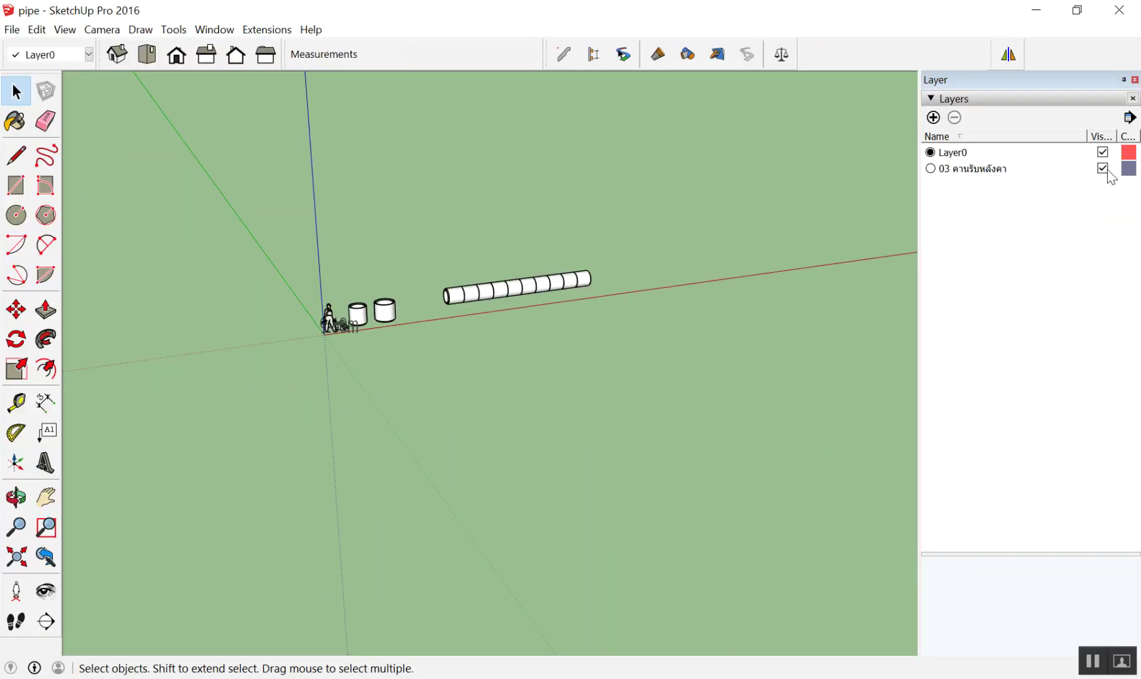
{"action": "left_click", "coordinate": [1108, 172]}
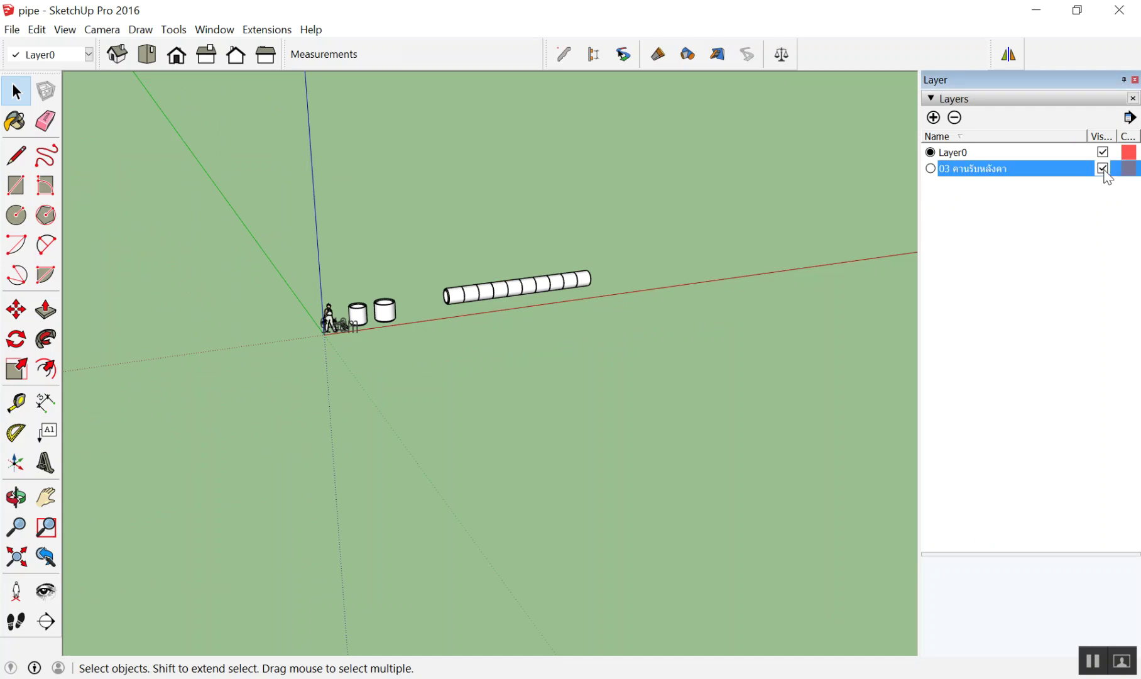
{"action": "left_click", "coordinate": [1050, 223]}
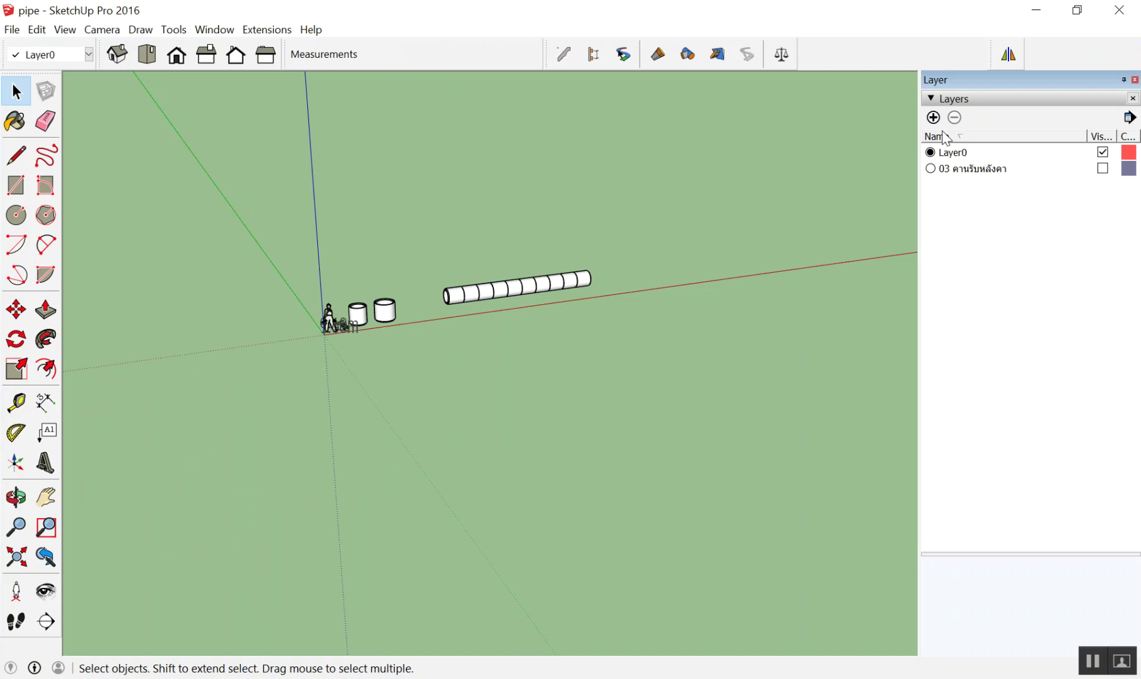
{"action": "left_click", "coordinate": [933, 117]}
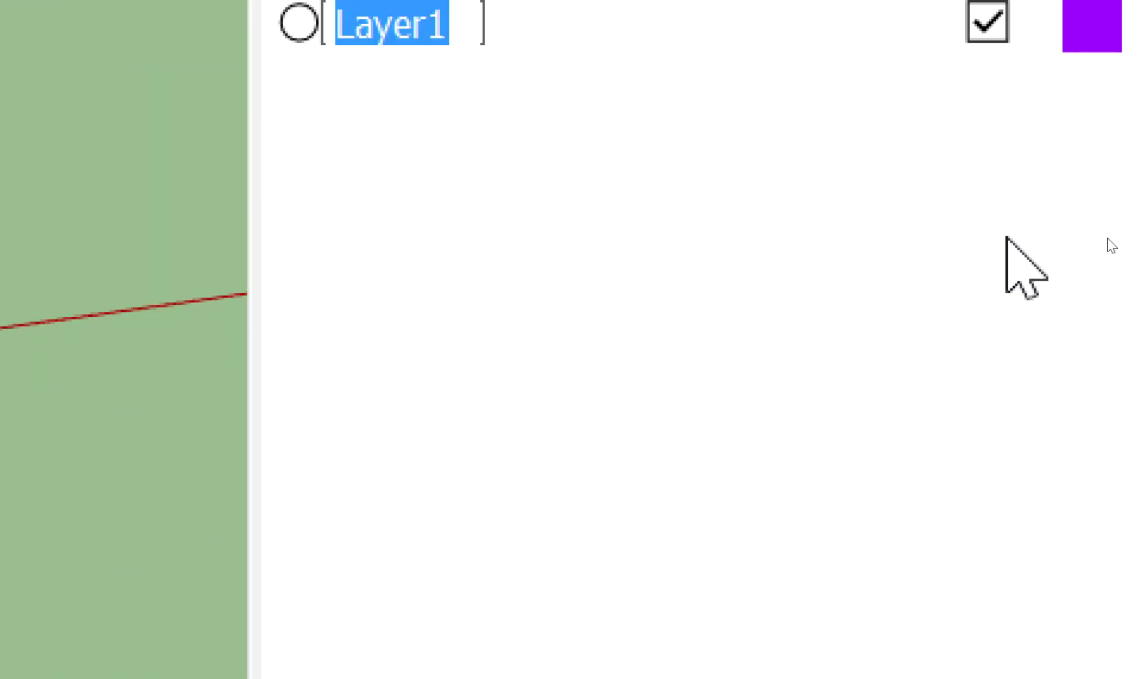
{"action": "type", "text": "mjv"}
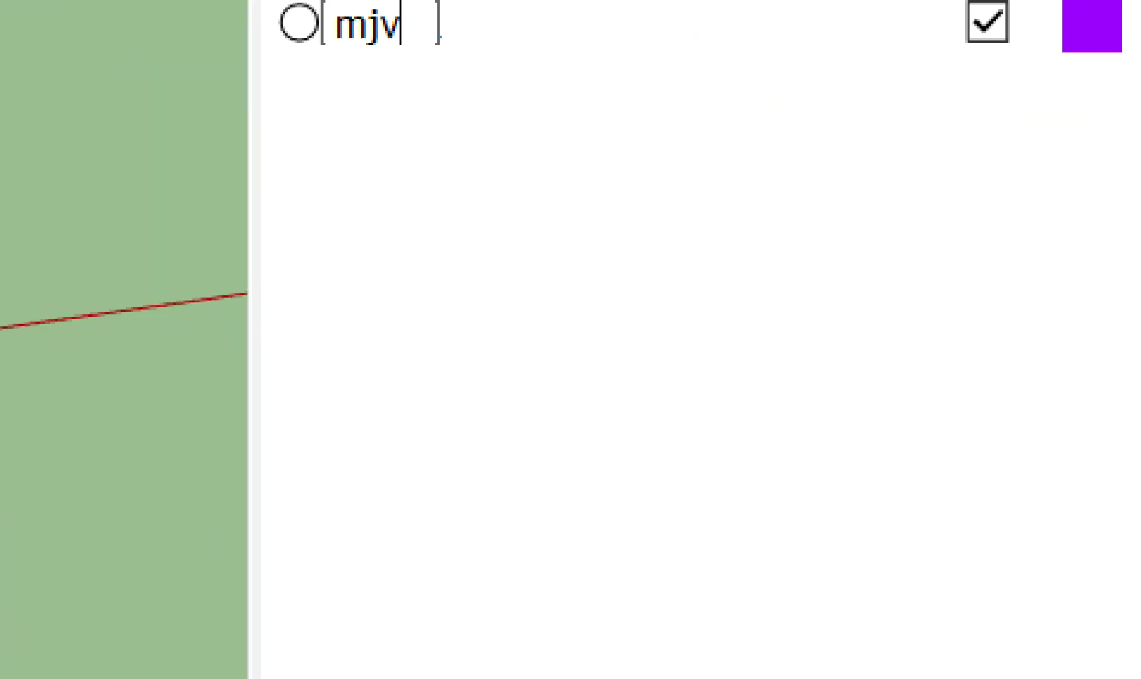
{"action": "key", "text": "BackSpace"}
{"action": "key", "text": "BackSpace"}
{"action": "key", "text": "BackSpace"}
{"action": "type", "text": "ท่อ"}
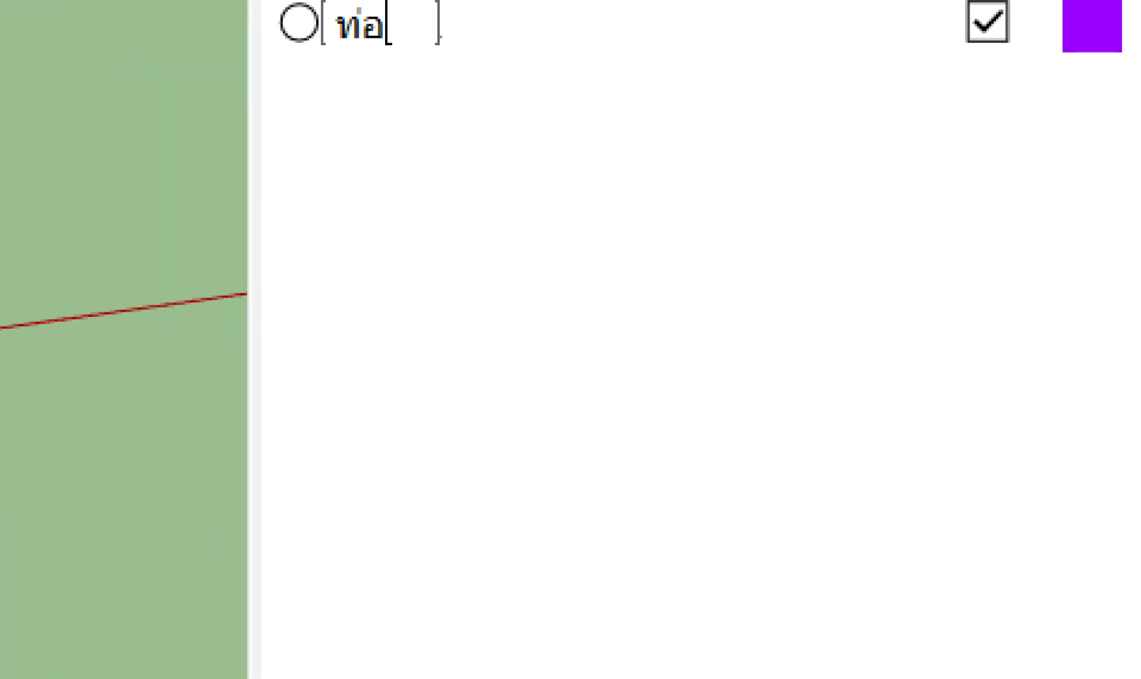
{"action": "key", "text": "Return"}
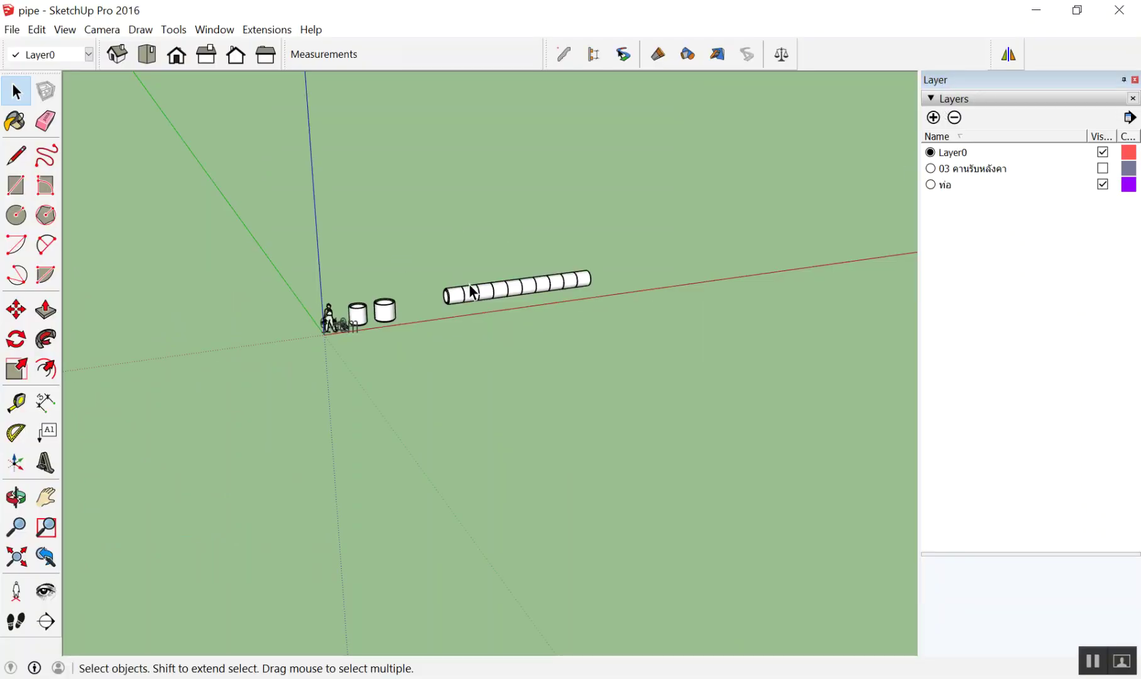
{"action": "left_click", "coordinate": [1103, 168]}
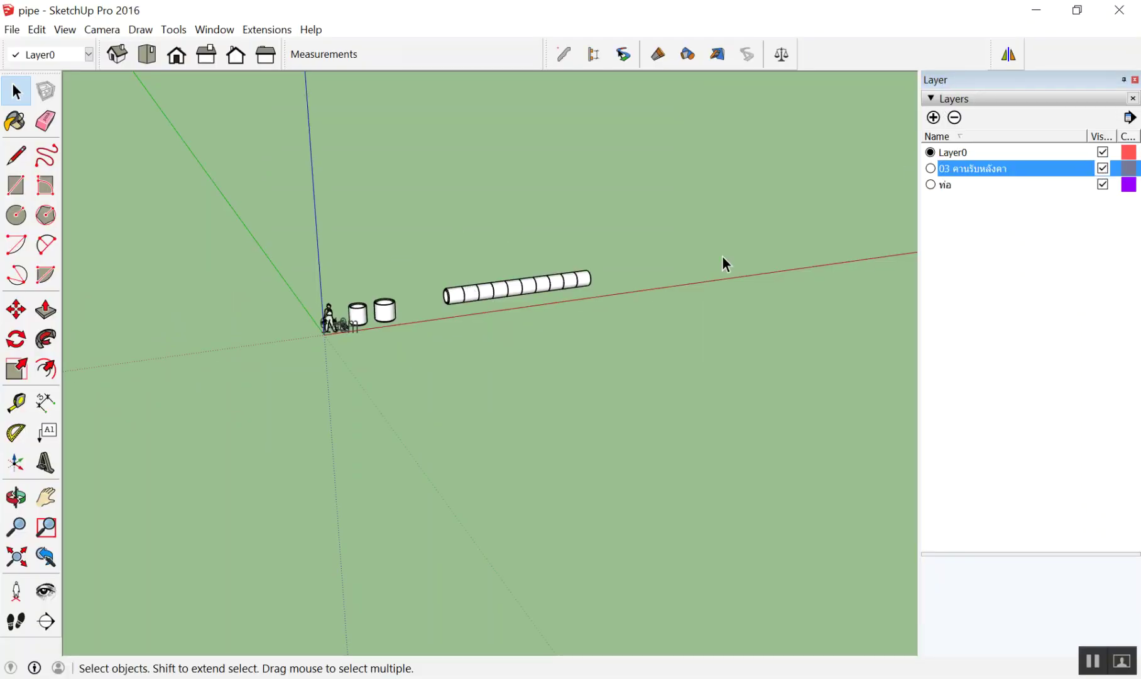
Inspect the 03 คานรับหลังคา layer and its layer options without making changes
{"action": "left_click", "coordinate": [536, 290]}
{"action": "left_click", "coordinate": [898, 302]}
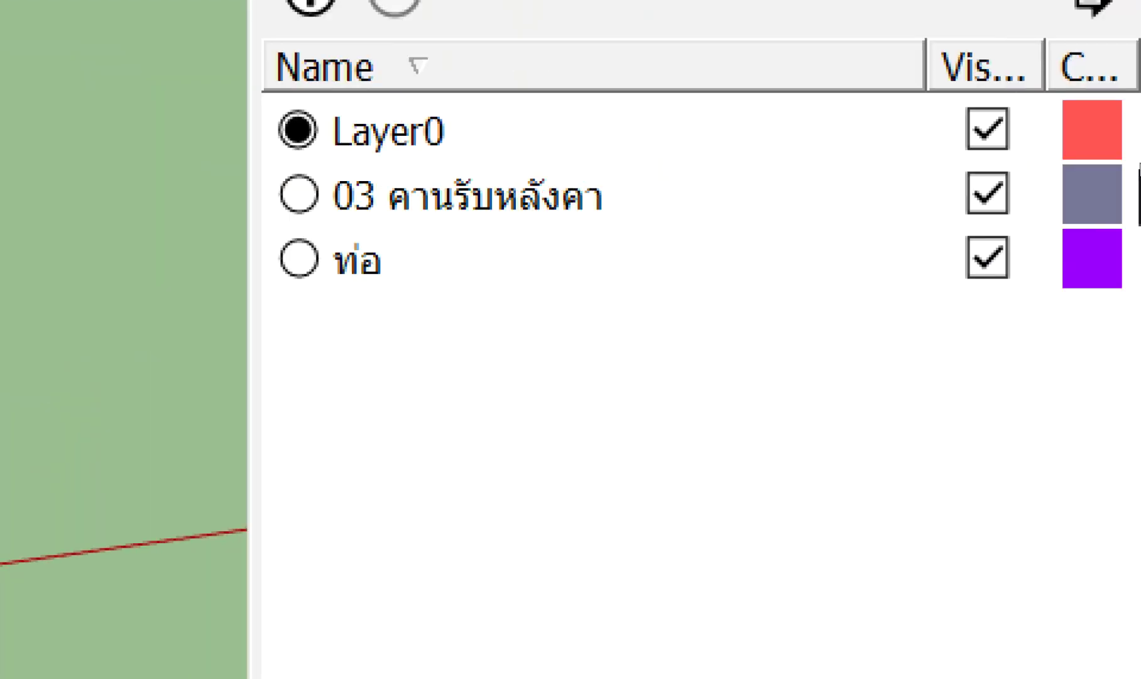
{"action": "left_click", "coordinate": [523, 197]}
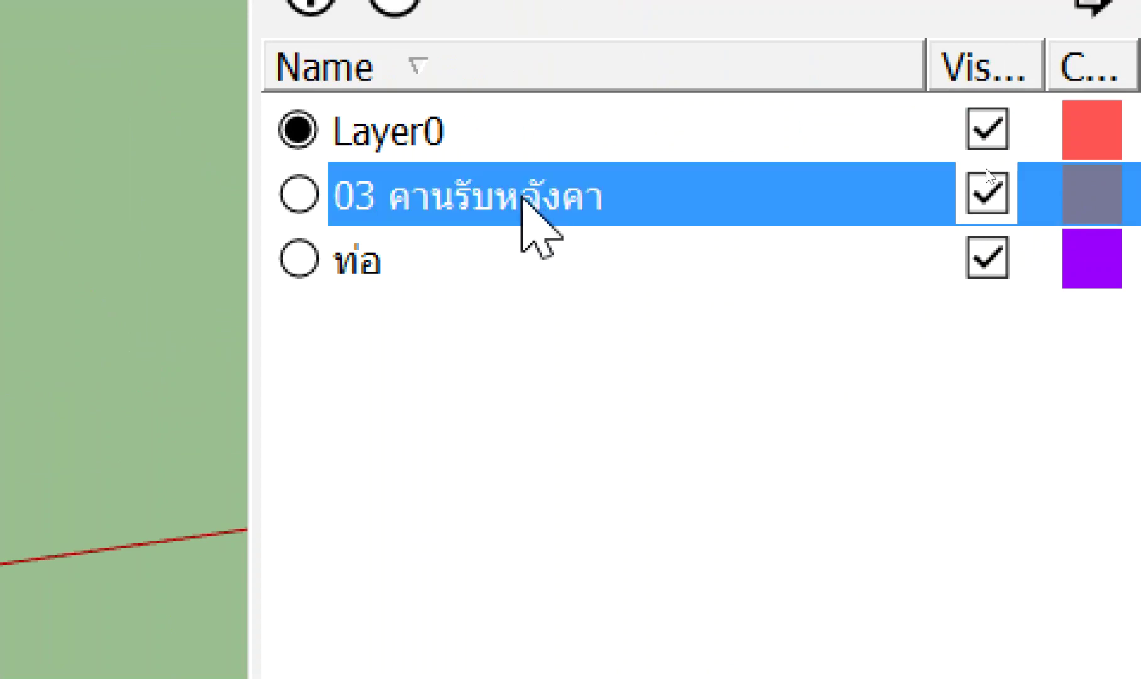
{"action": "left_click", "coordinate": [502, 365]}
{"action": "left_click", "coordinate": [566, 211]}
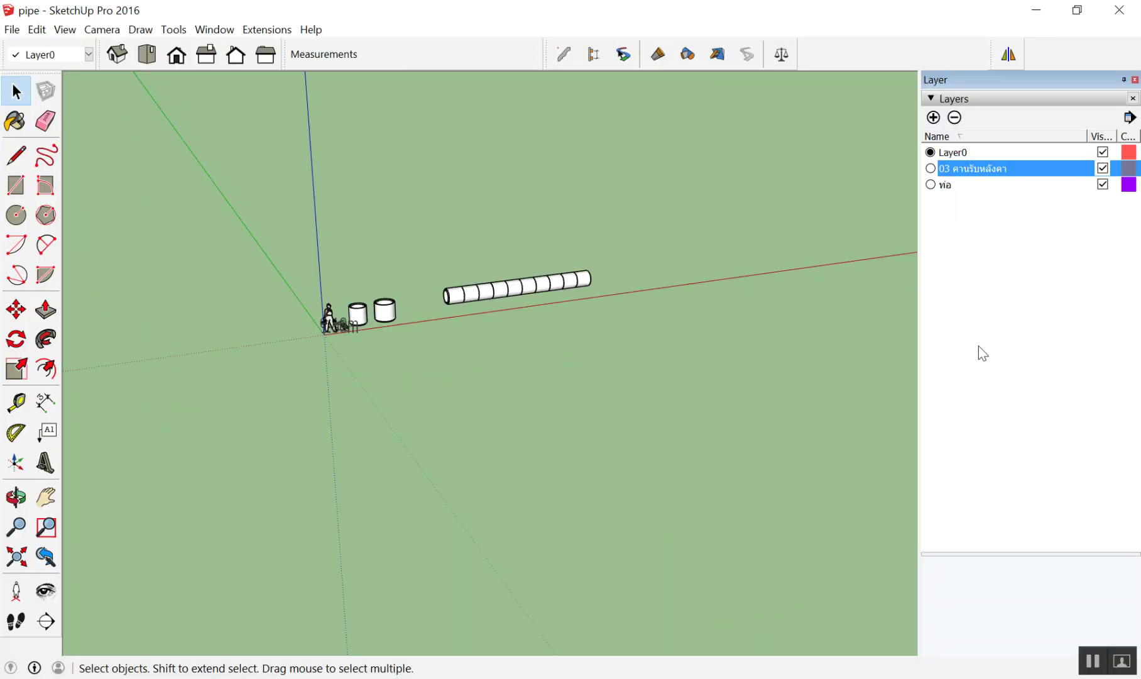
{"action": "left_click", "coordinate": [980, 349]}
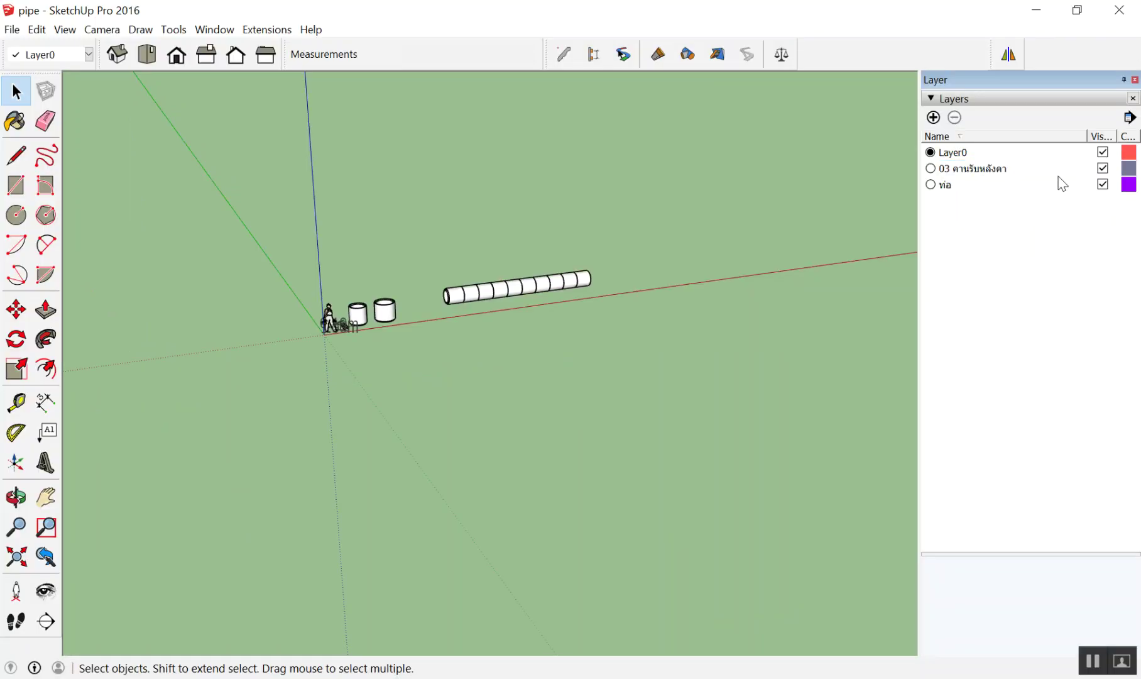
{"action": "left_click", "coordinate": [1058, 171]}
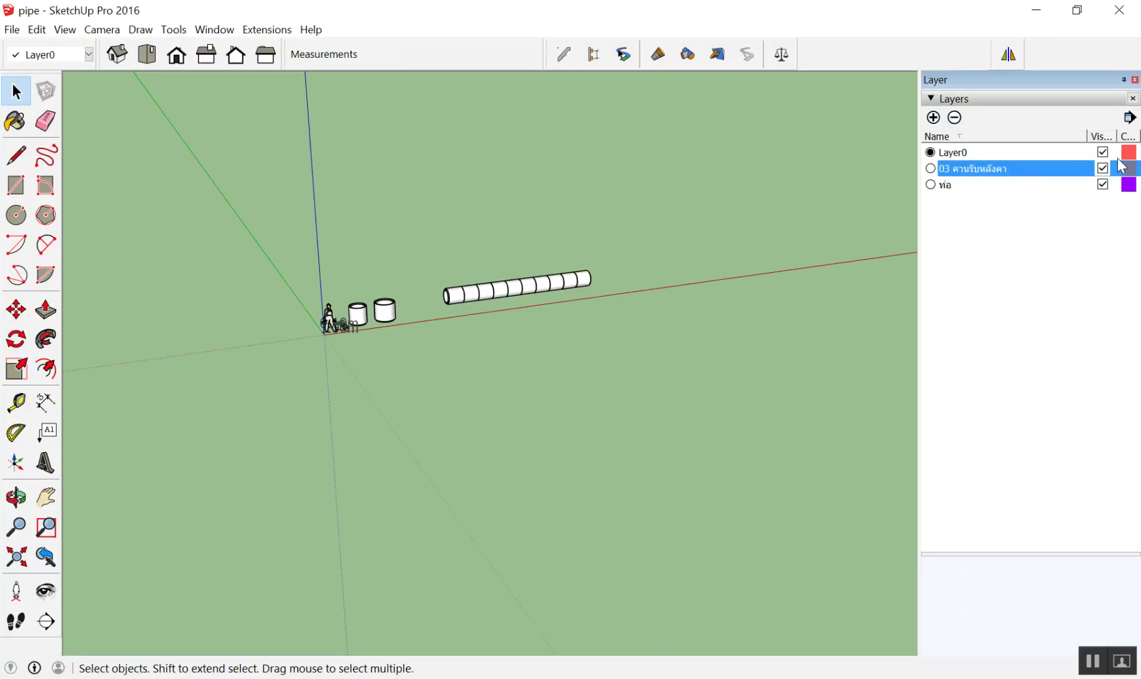
{"action": "left_click", "coordinate": [1131, 119]}
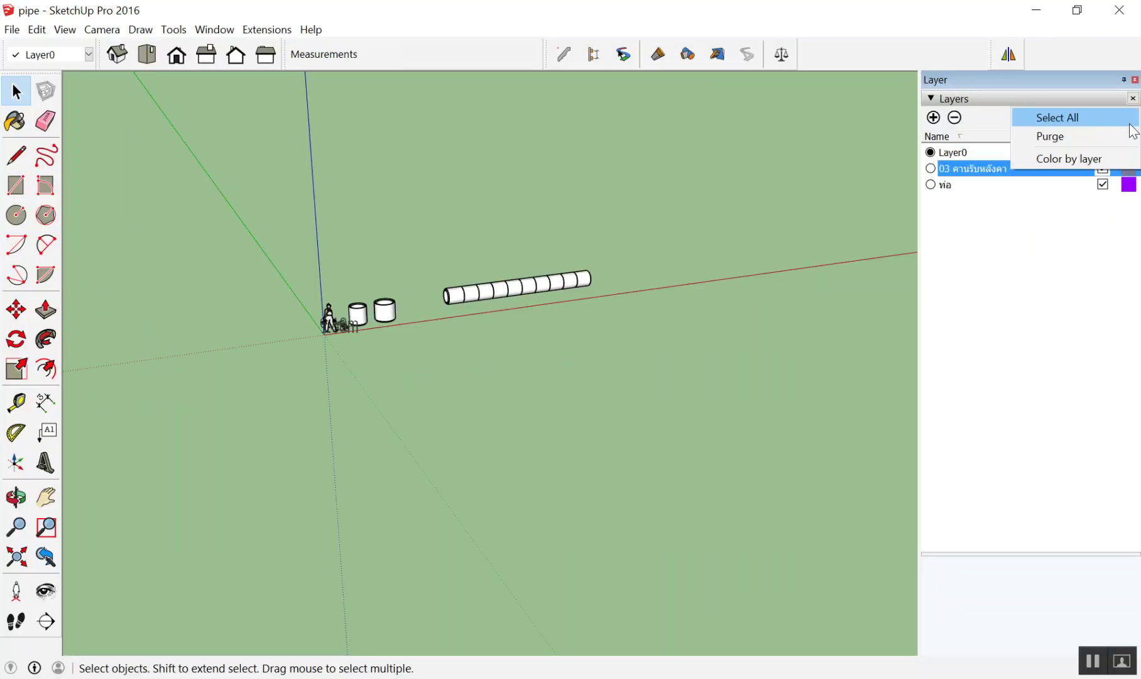
{"action": "left_click", "coordinate": [1098, 230]}
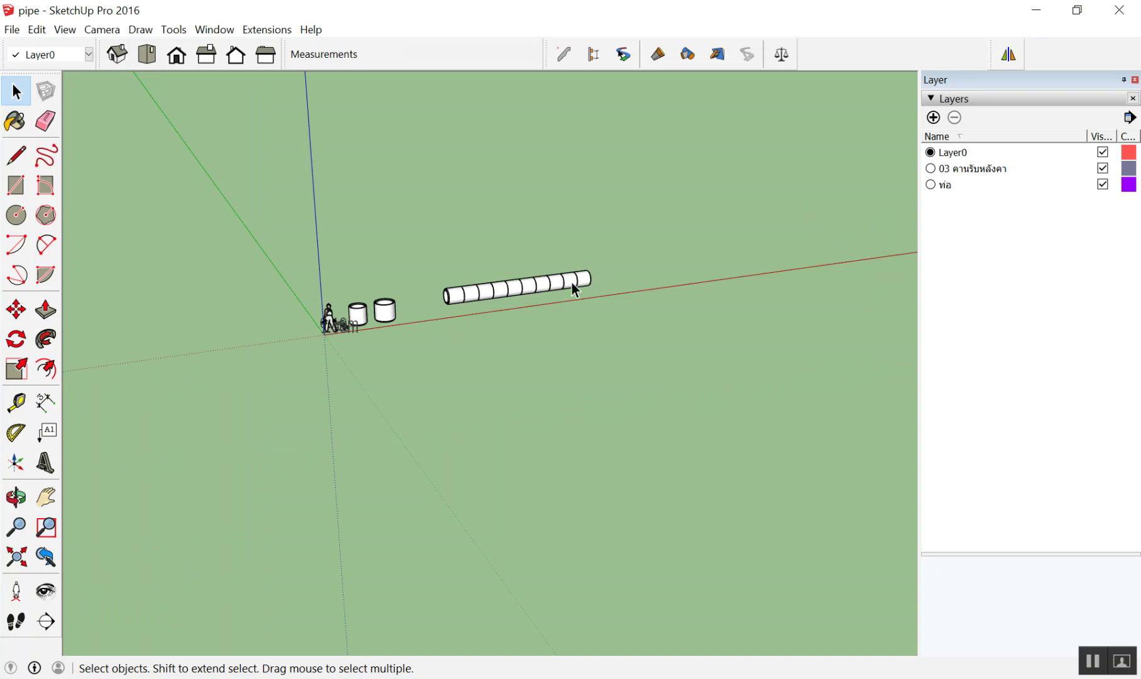
Move the pipe row onto the ท่อ layer and toggle its visibility to verify
{"action": "left_click", "coordinate": [572, 290]}
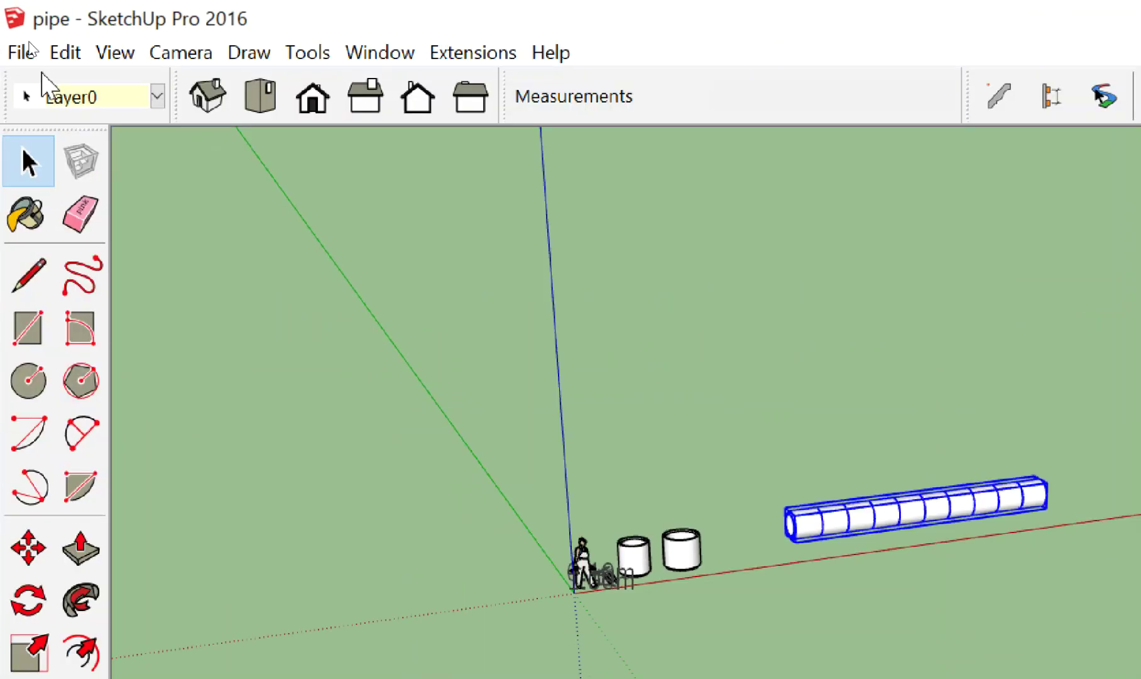
{"action": "left_click", "coordinate": [49, 55]}
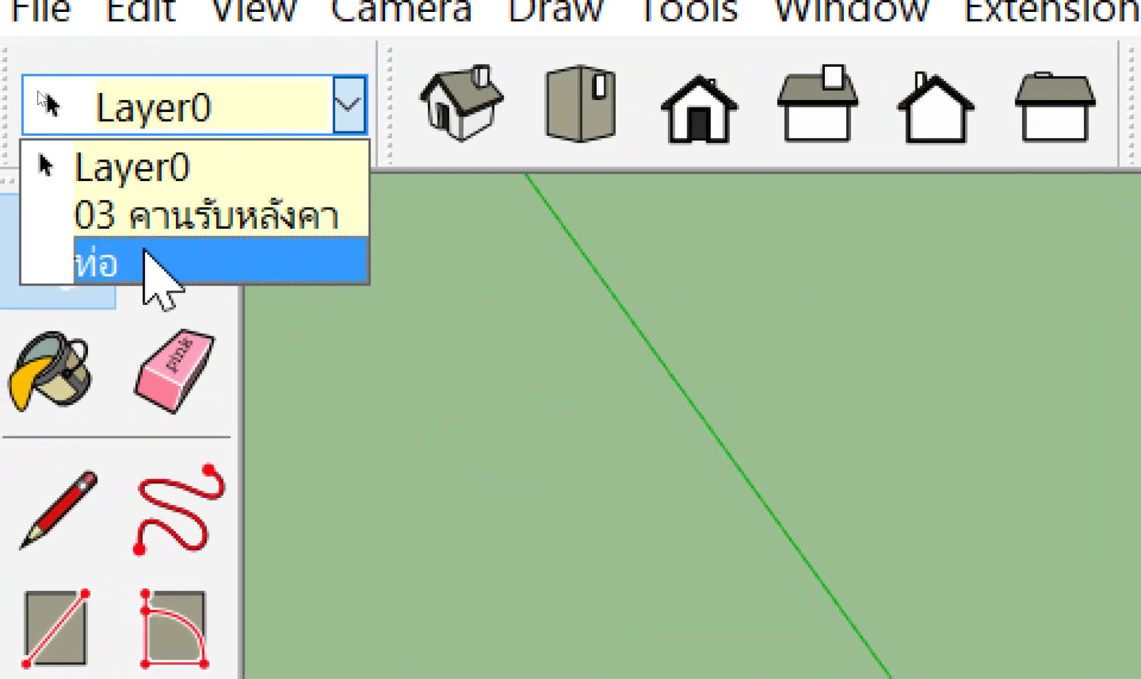
{"action": "left_click", "coordinate": [144, 255]}
{"action": "left_click", "coordinate": [484, 188]}
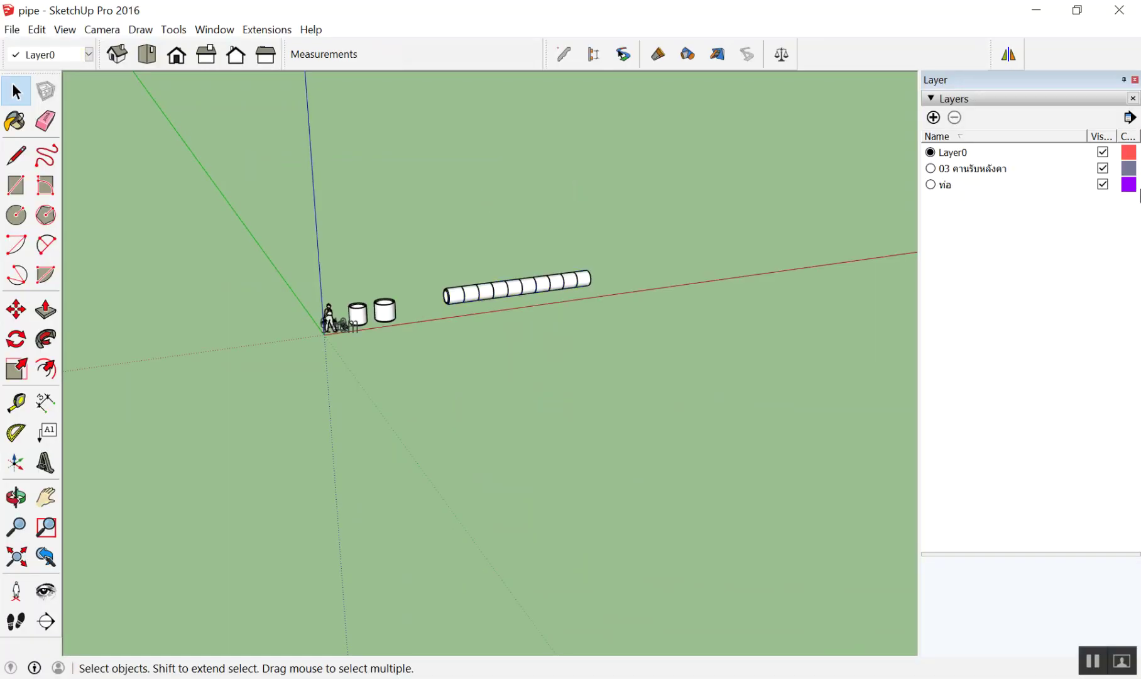
{"action": "left_click", "coordinate": [1097, 186]}
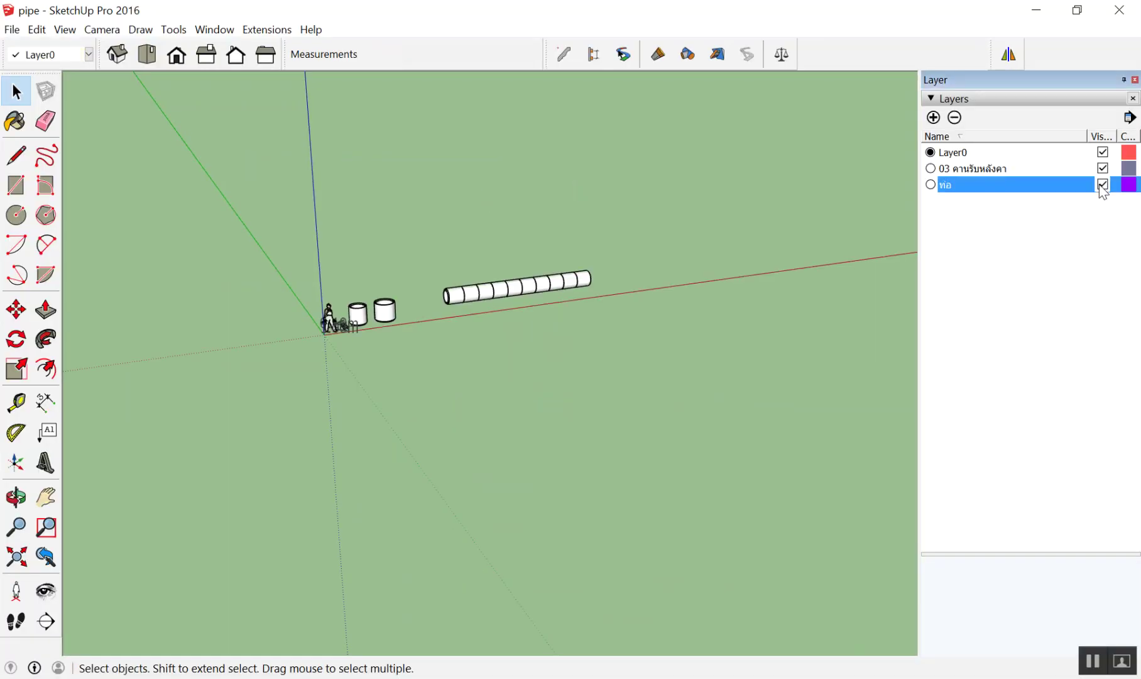
{"action": "left_click", "coordinate": [1102, 184]}
{"action": "left_click", "coordinate": [1102, 185]}
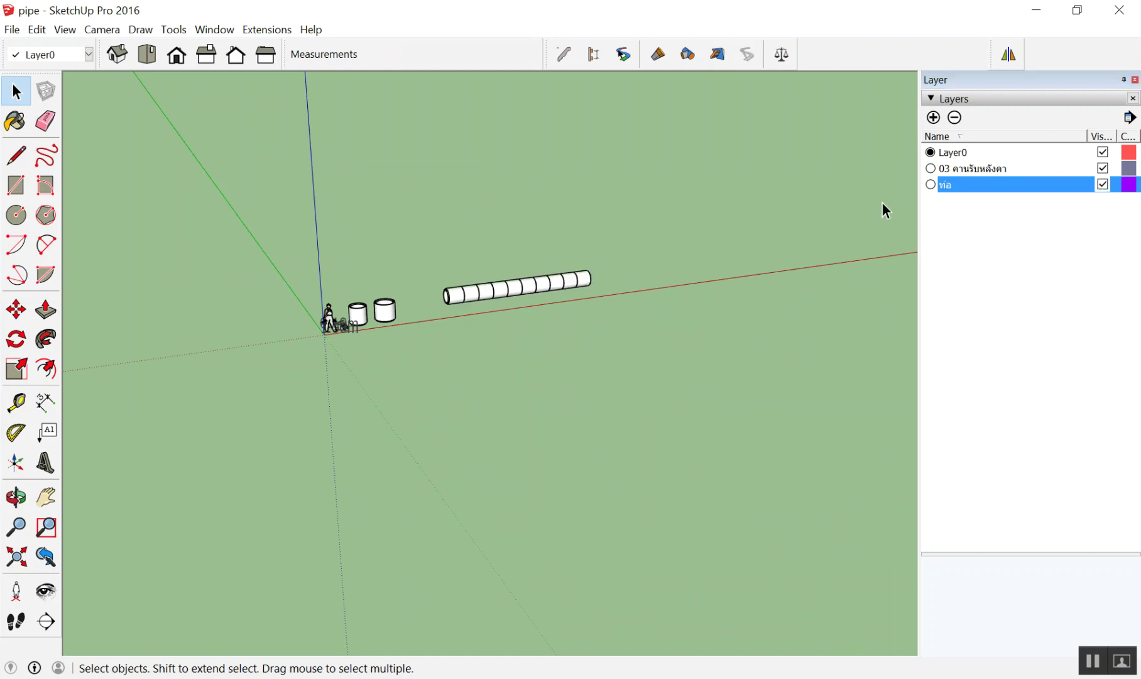
{"action": "left_click", "coordinate": [1101, 168]}
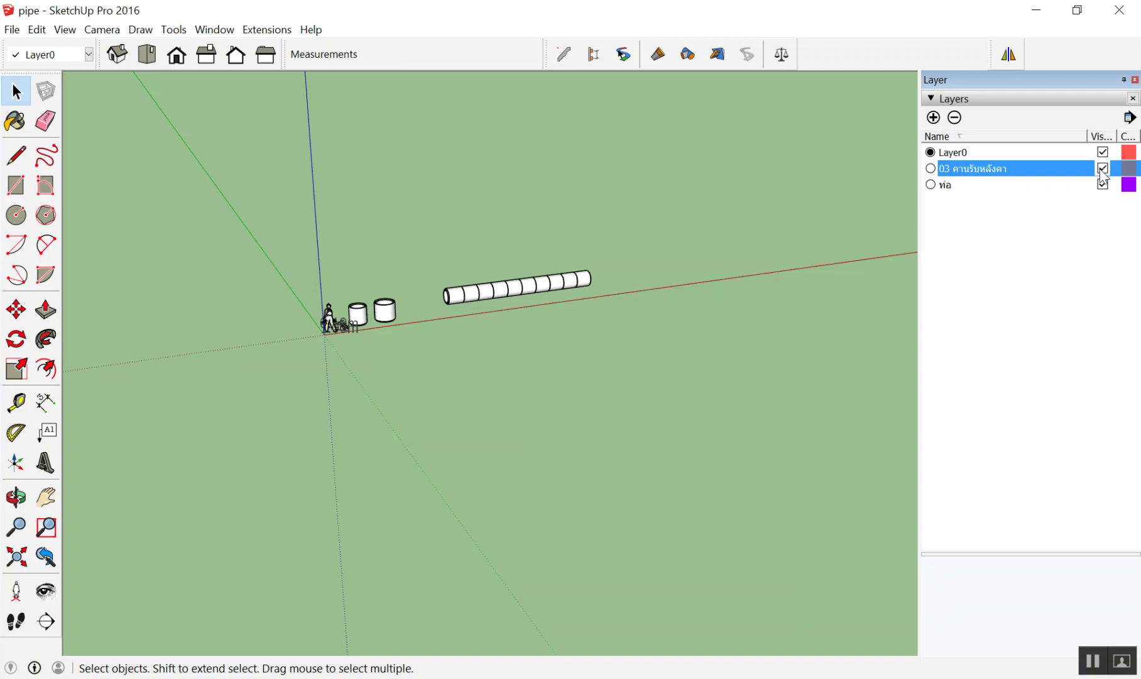
{"action": "left_click", "coordinate": [1096, 212]}
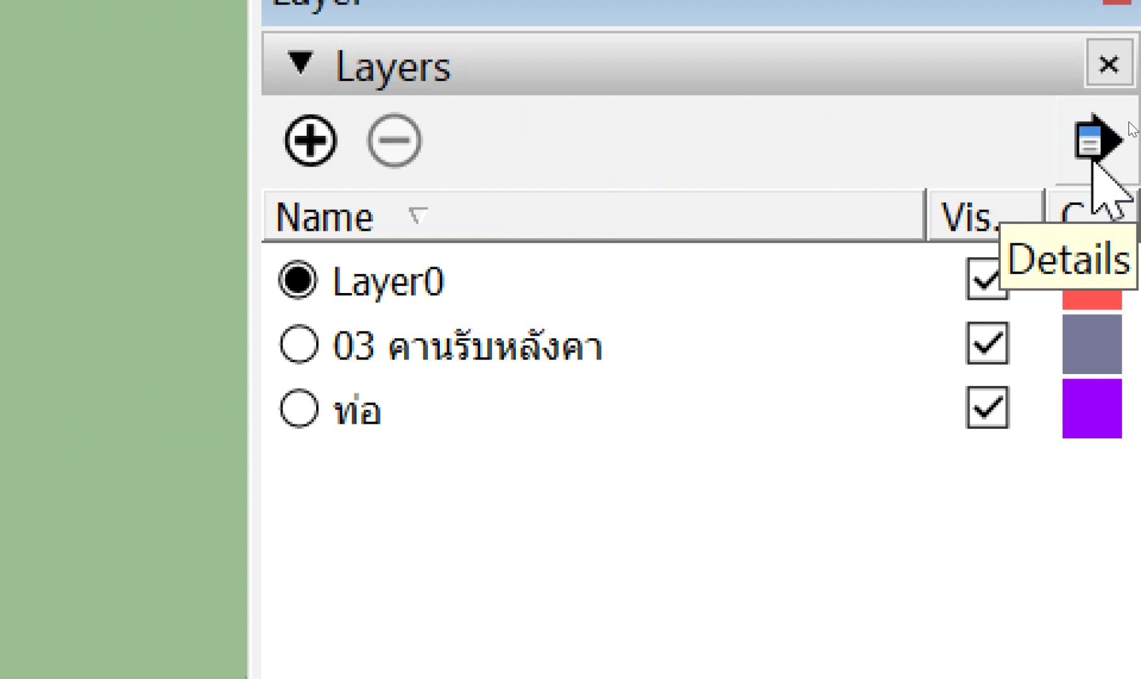
Purge unused layers to remove 03 คานรับหลังคา
{"action": "left_click", "coordinate": [1094, 157]}
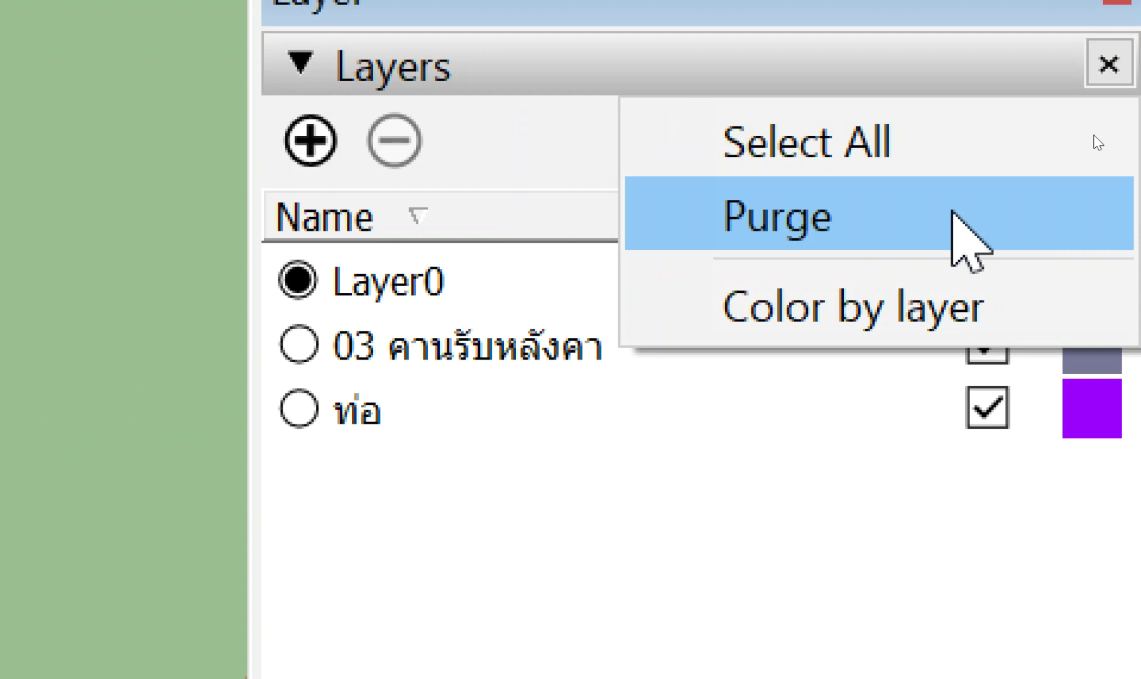
{"action": "left_click", "coordinate": [942, 217]}
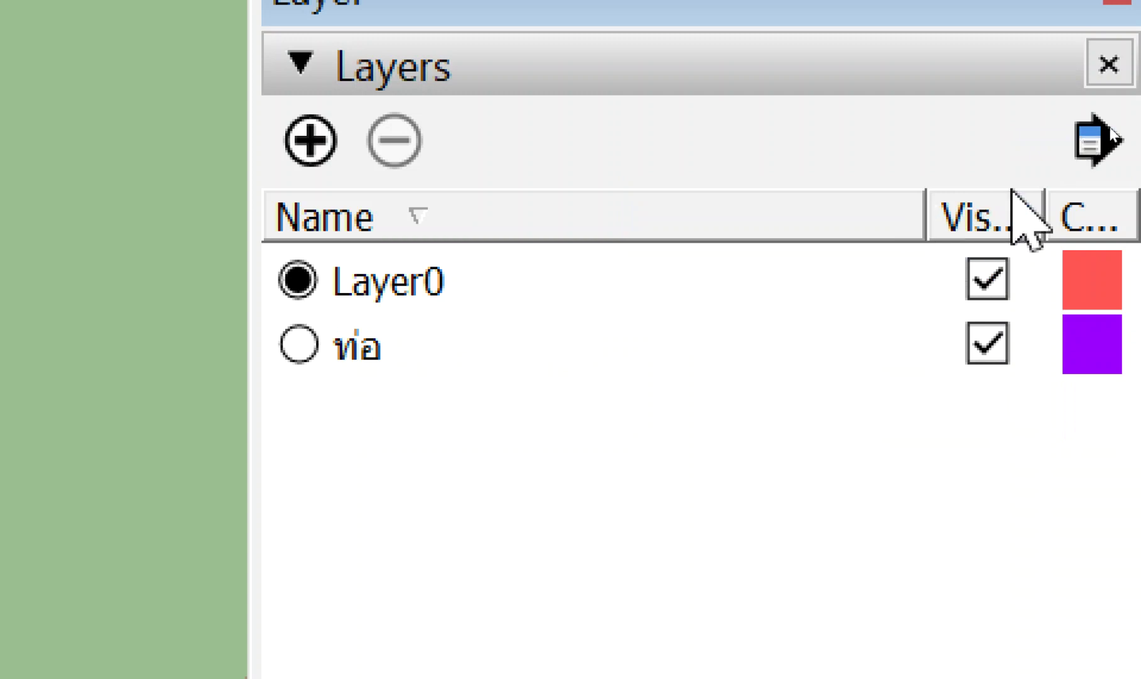
{"action": "left_click", "coordinate": [1089, 141]}
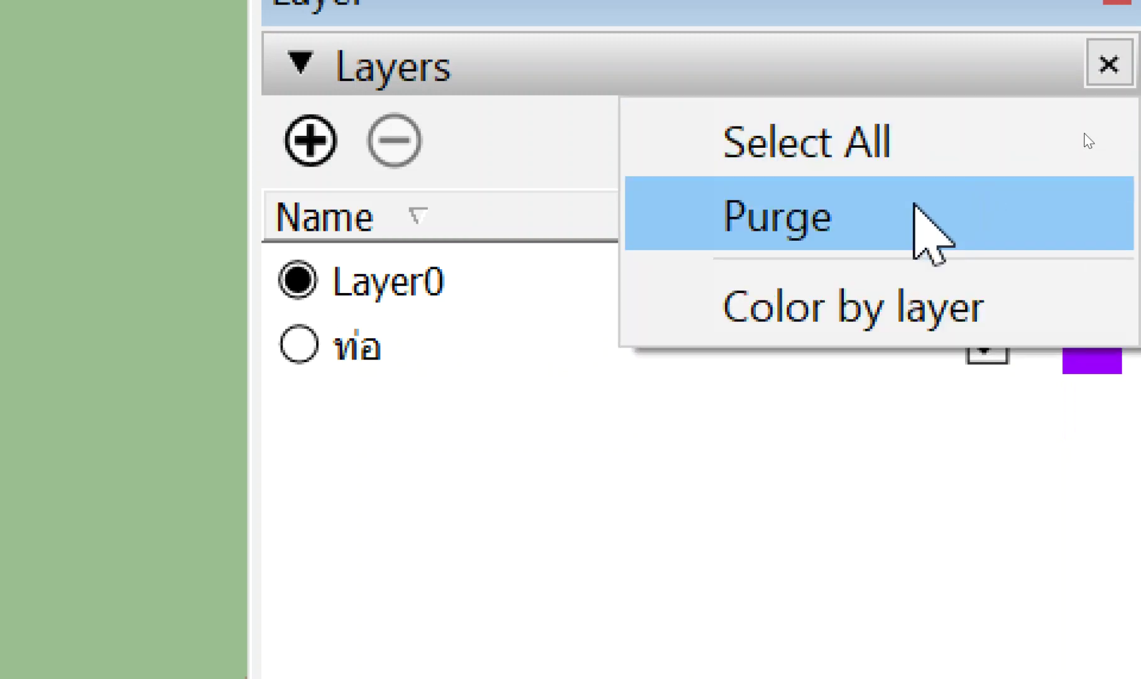
{"action": "left_click", "coordinate": [652, 496]}
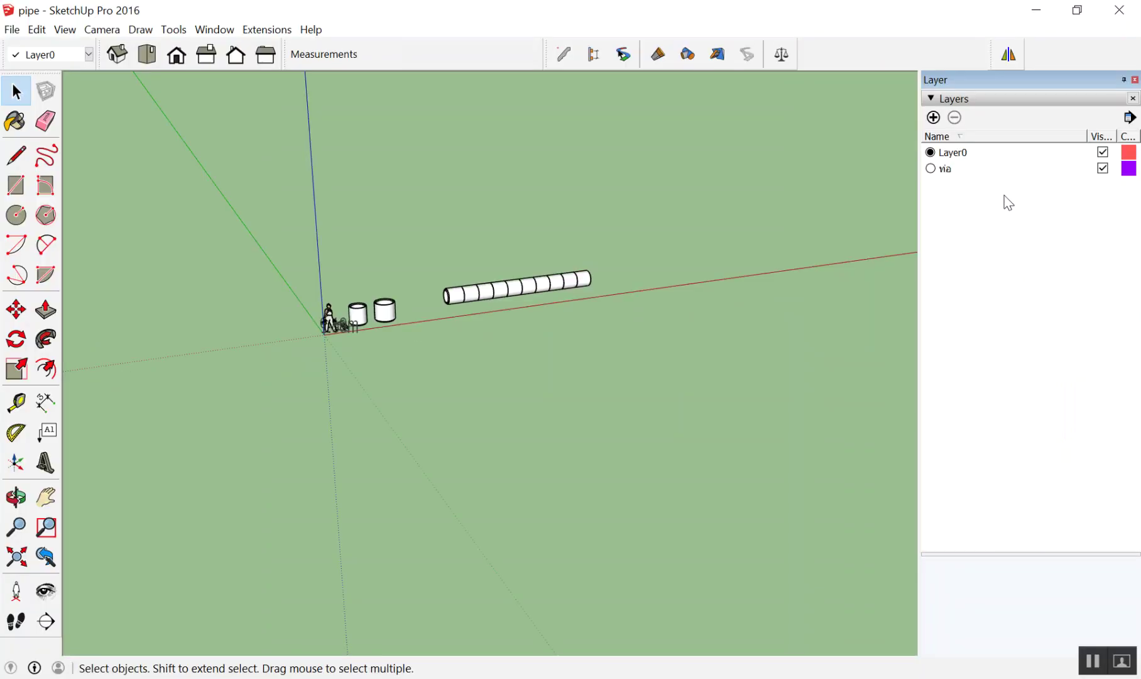
Reassign the selected pipe row to the ท่อ layer
{"action": "left_click", "coordinate": [979, 168]}
{"action": "scroll", "coordinate": [690, 246], "scroll_direction": "up", "scroll_amount": 3}
{"action": "scroll", "coordinate": [416, 334], "scroll_direction": "up", "scroll_amount": 3}
{"action": "left_click", "coordinate": [407, 316]}
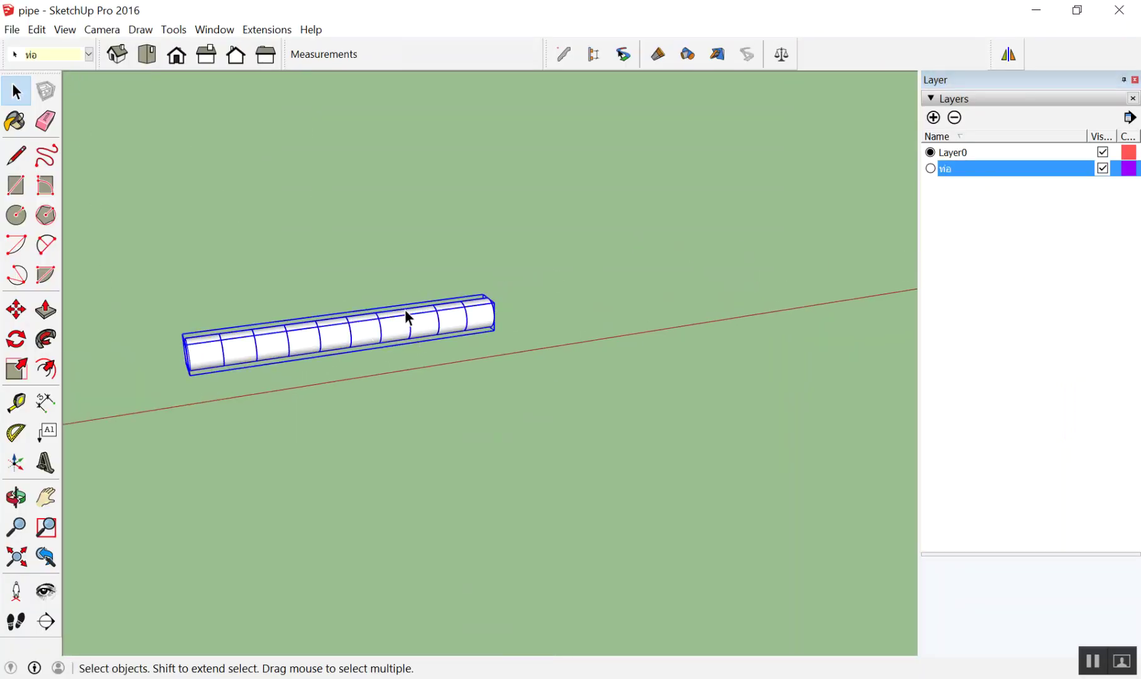
{"action": "scroll", "coordinate": [630, 321], "scroll_direction": "down", "scroll_amount": 3}
{"action": "middle_click_drag", "start_coordinate": [631, 324], "coordinate": [606, 371]}
{"action": "left_click", "coordinate": [1067, 197]}
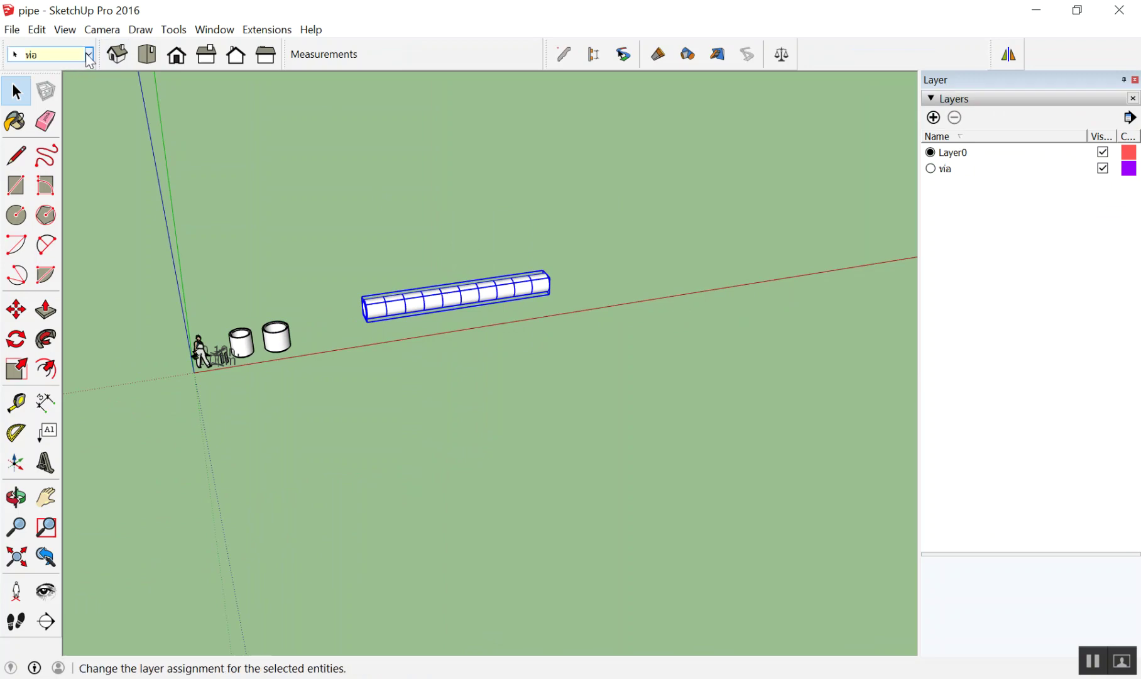
{"action": "left_click", "coordinate": [85, 55]}
{"action": "left_click", "coordinate": [110, 114]}
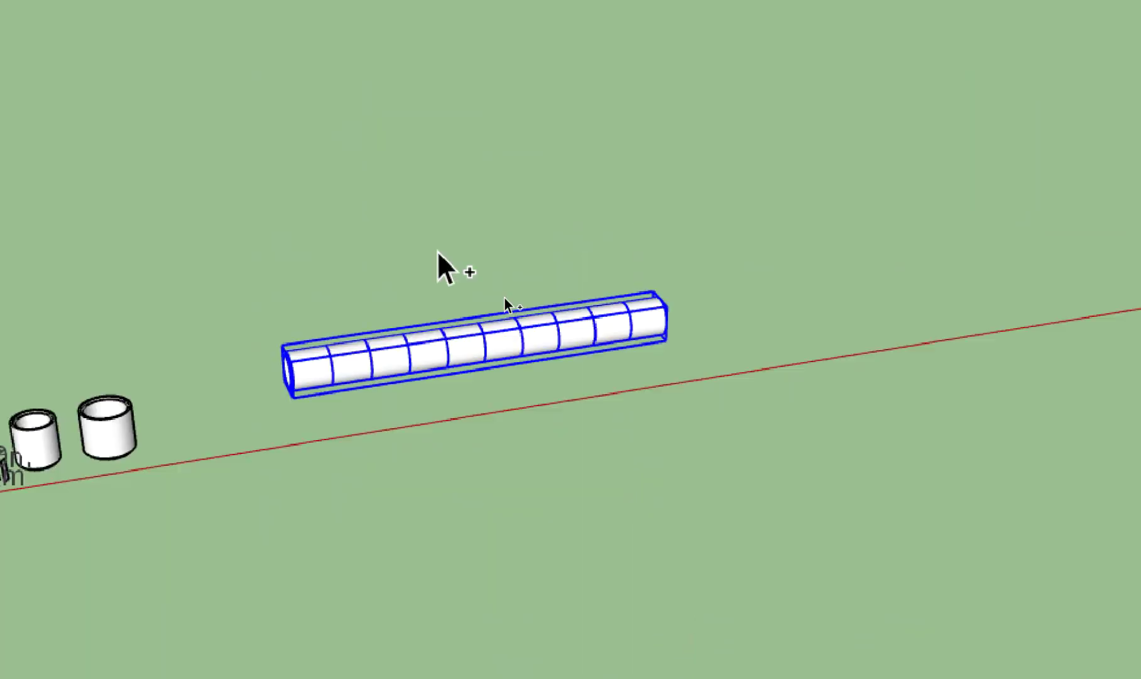
{"action": "left_click", "coordinate": [617, 219]}
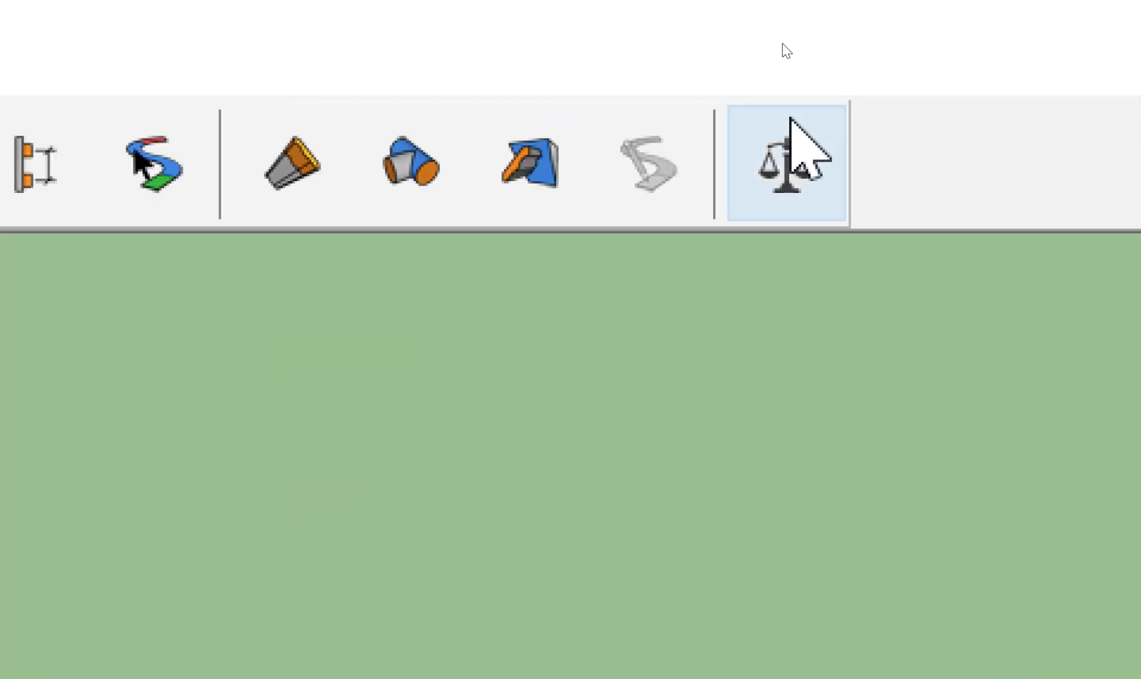
Open PB Quantifier's Object$ cost data and select one ท่อ 0.80 segment inside the pipe group
{"action": "left_click", "coordinate": [789, 126]}
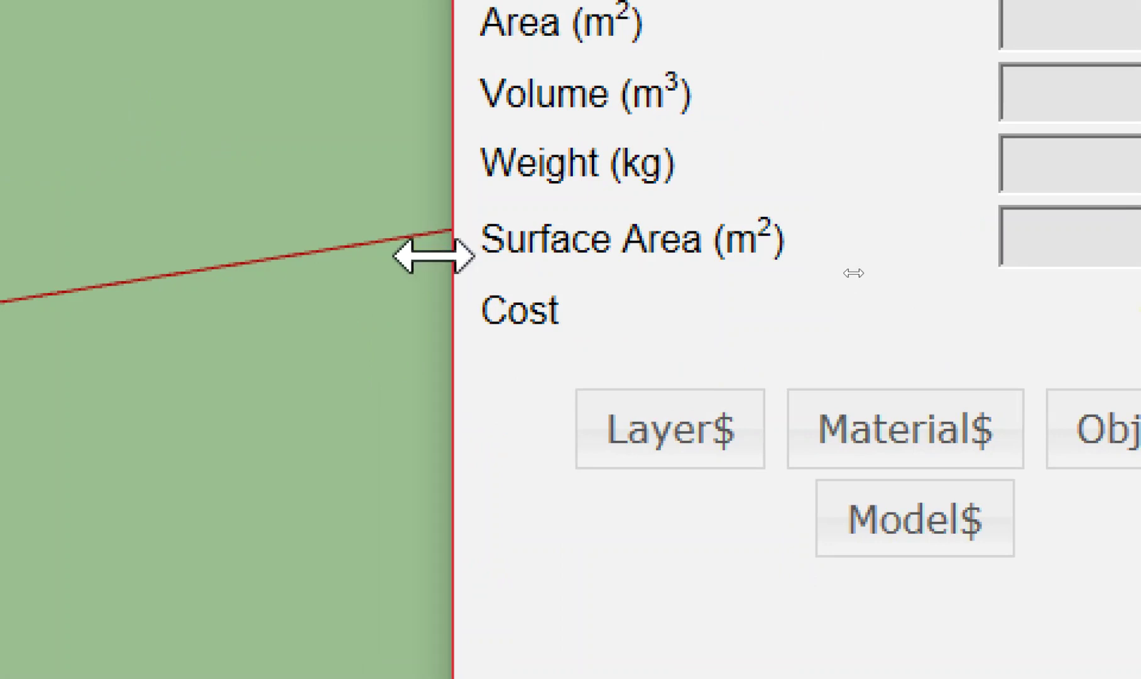
{"action": "left_click_drag", "start_coordinate": [434, 256], "coordinate": [205, 268]}
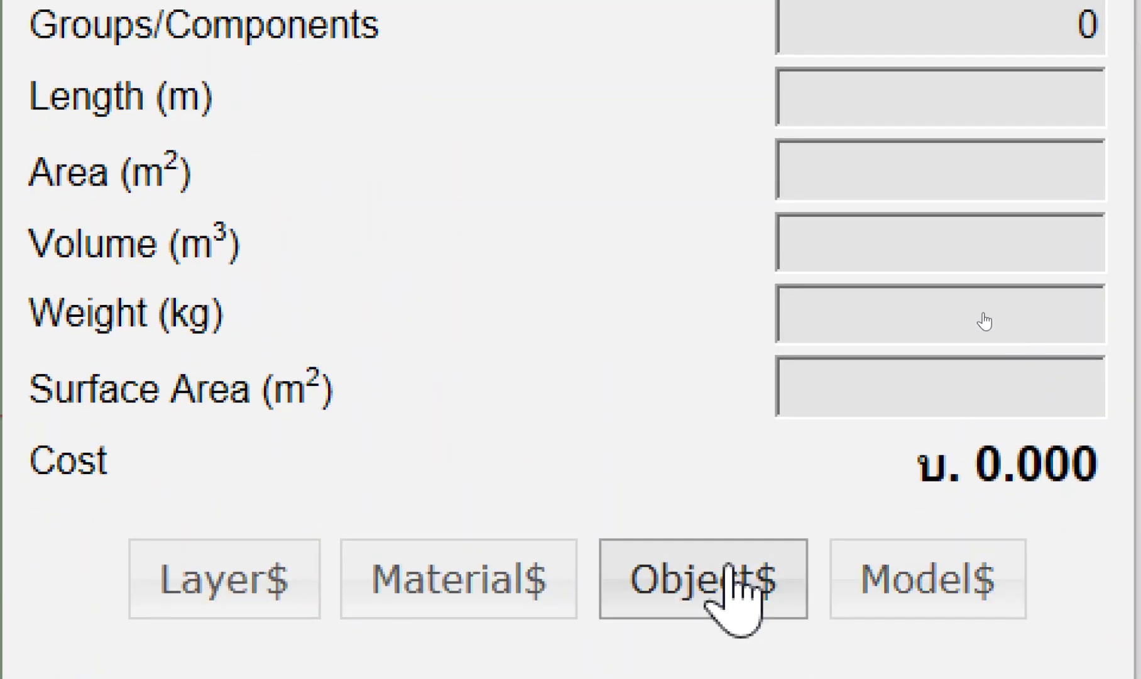
{"action": "left_click", "coordinate": [710, 572]}
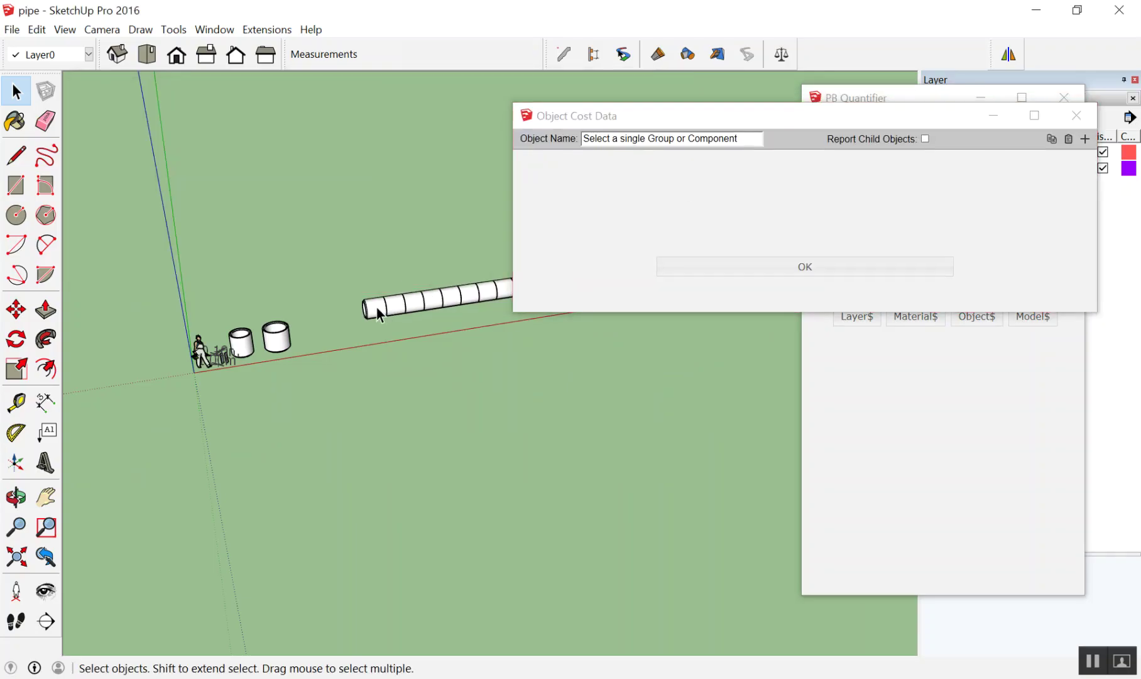
{"action": "scroll", "coordinate": [379, 312], "scroll_direction": "up", "scroll_amount": 1}
{"action": "scroll", "coordinate": [381, 314], "scroll_direction": "up", "scroll_amount": 1}
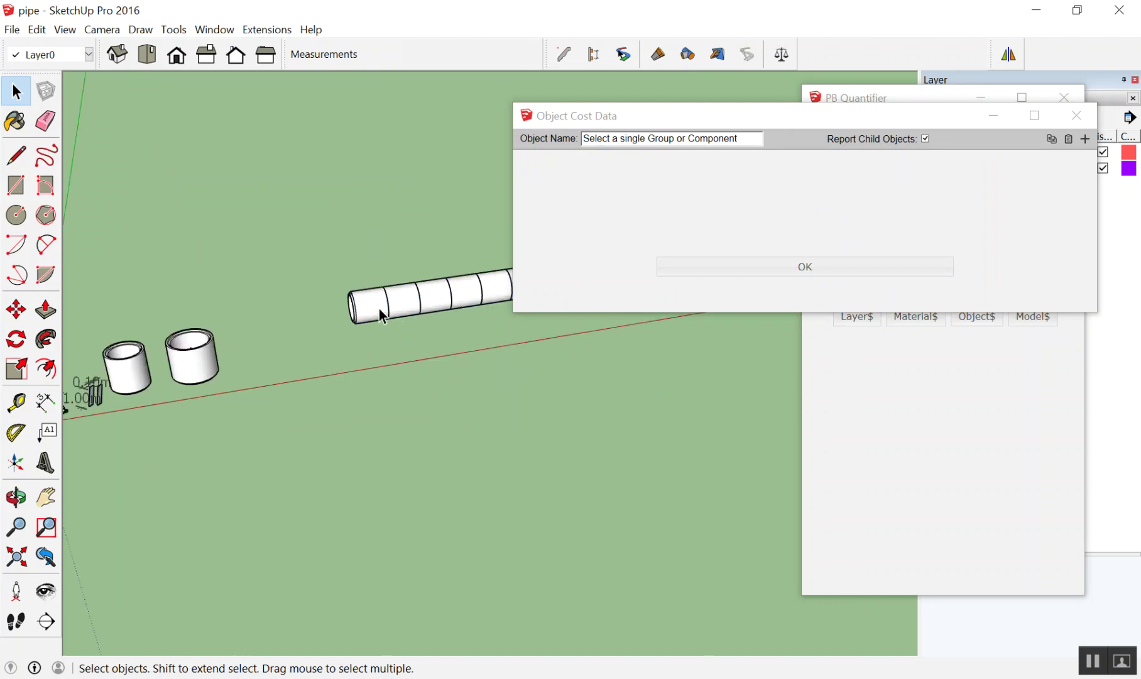
{"action": "double_click", "coordinate": [380, 314]}
{"action": "scroll", "coordinate": [365, 393], "scroll_direction": "up", "scroll_amount": 2}
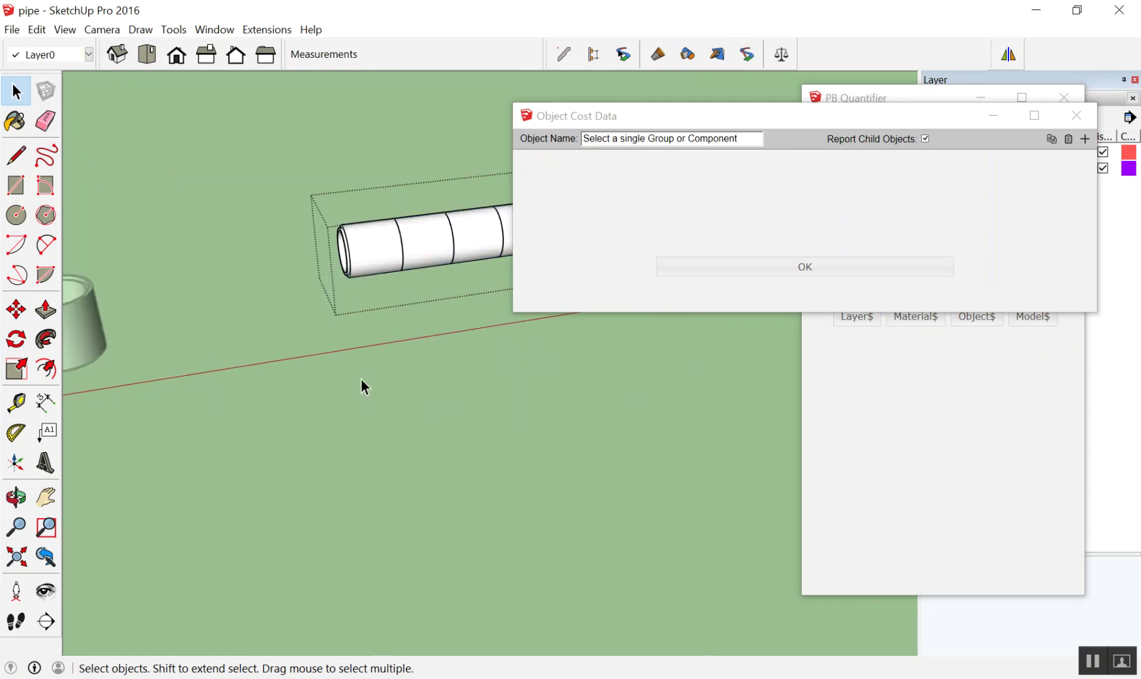
{"action": "left_click", "coordinate": [371, 259]}
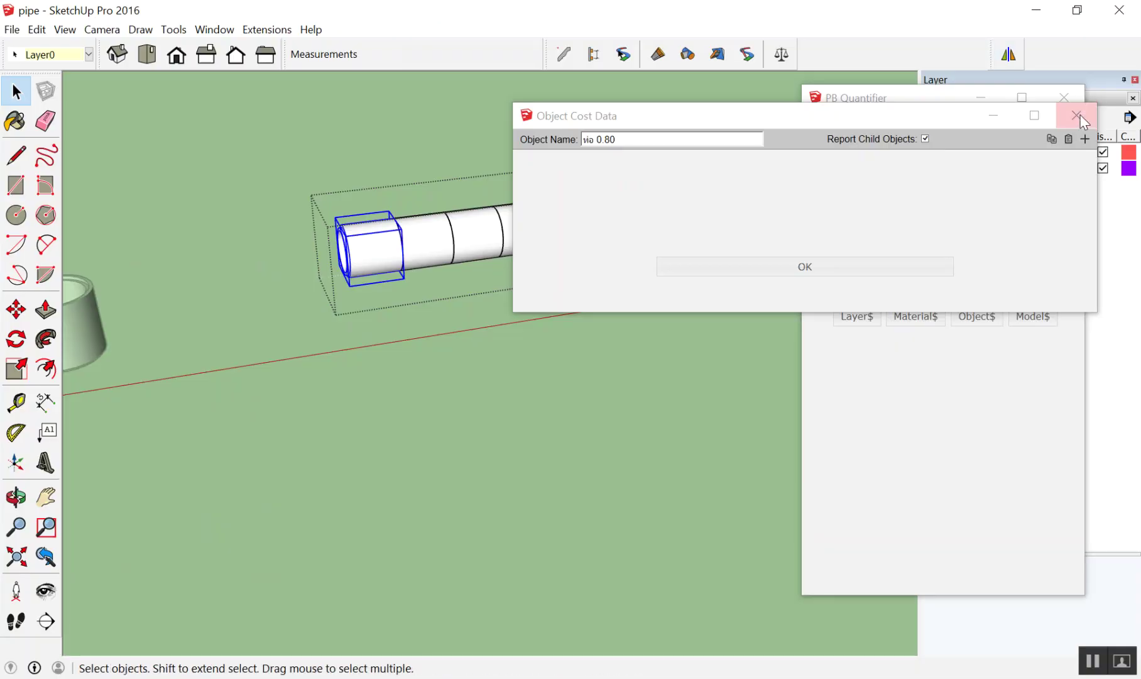
Select the whole pipe row and put it on the ท่อ layer
{"action": "left_click", "coordinate": [1080, 113]}
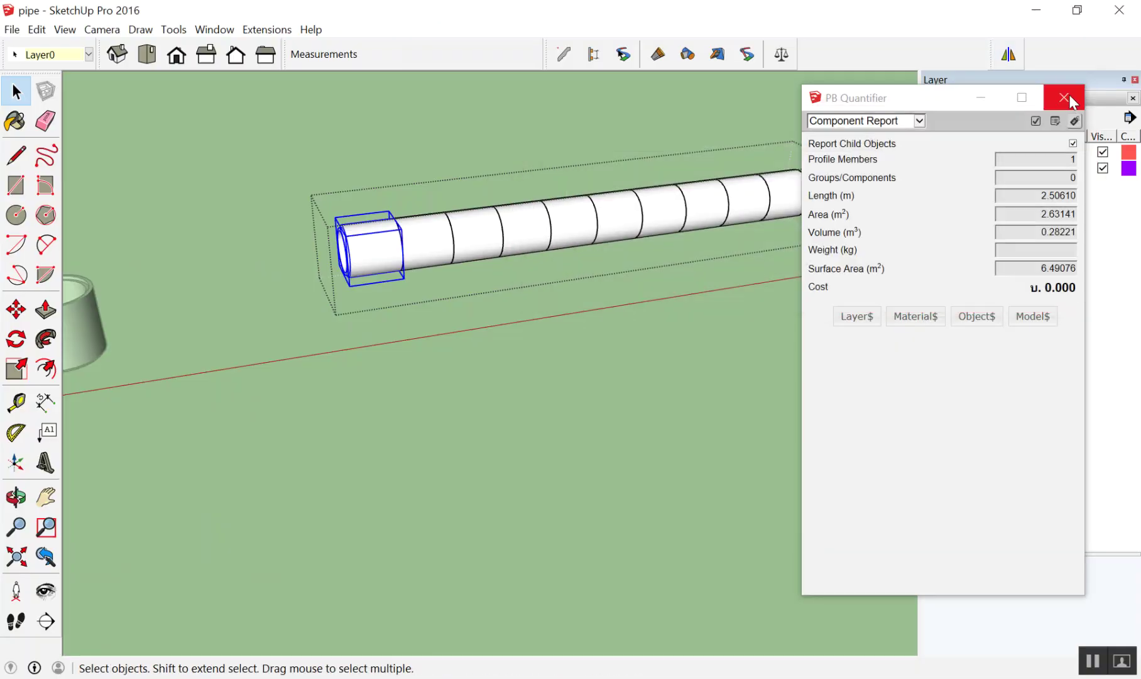
{"action": "left_click", "coordinate": [711, 360]}
{"action": "middle_click_drag", "start_coordinate": [547, 214], "coordinate": [383, 292]}
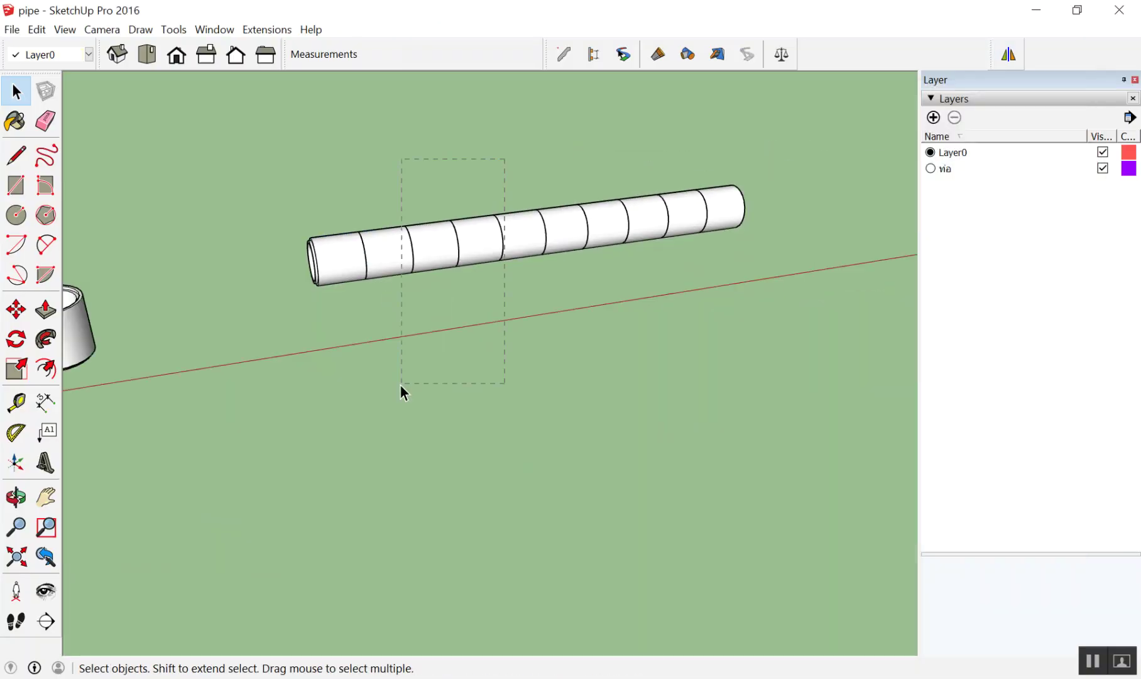
{"action": "left_click_drag", "start_coordinate": [399, 384], "coordinate": [399, 383]}
{"action": "left_click", "coordinate": [89, 54]}
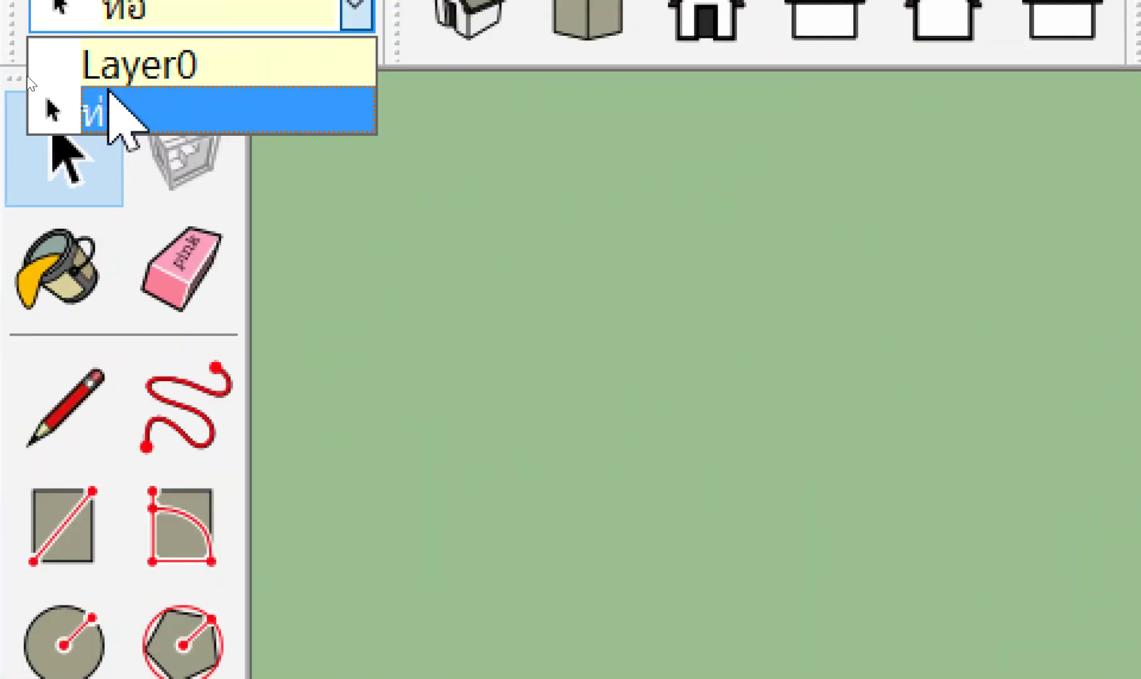
{"action": "left_click", "coordinate": [28, 77]}
Toggle the ท่อ layer off and on to confirm the pipe row, then show PB Quantifier
{"action": "left_click", "coordinate": [468, 264]}
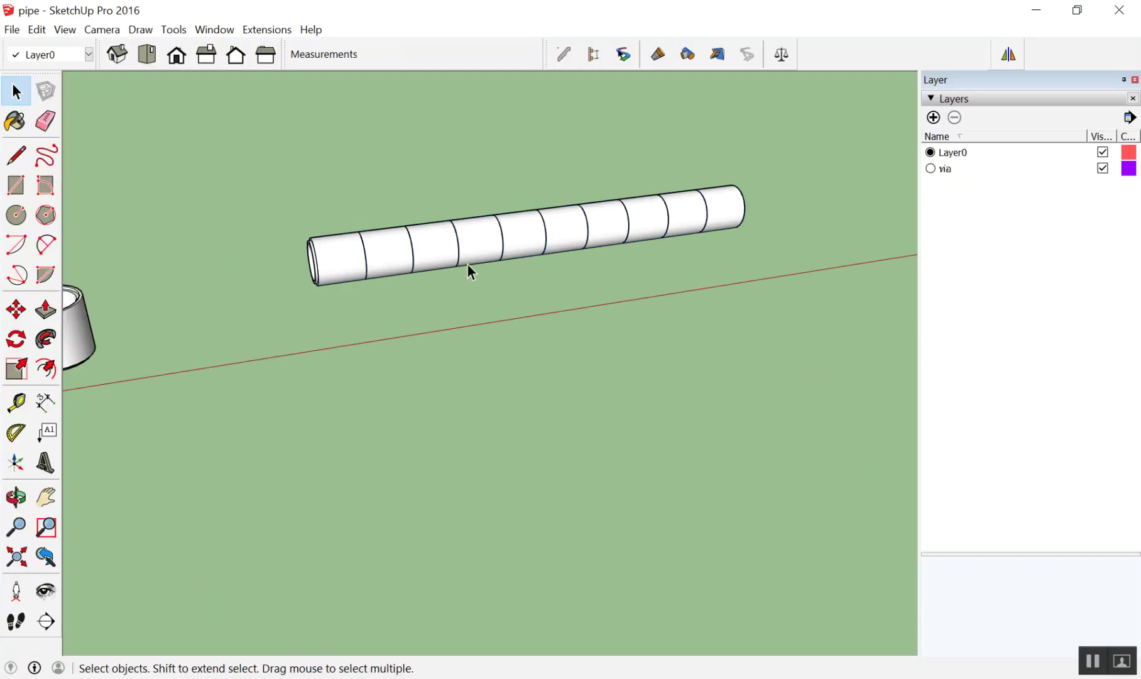
{"action": "left_click", "coordinate": [489, 232]}
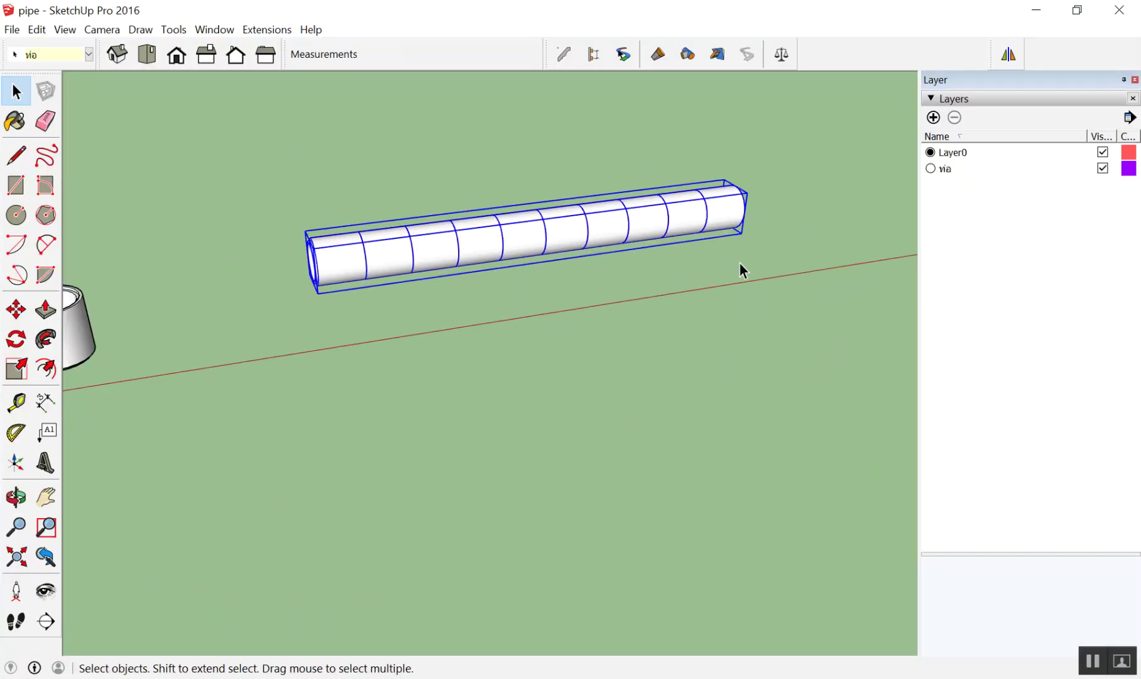
{"action": "middle_click_drag", "start_coordinate": [740, 263], "coordinate": [817, 229]}
{"action": "left_click", "coordinate": [1102, 168]}
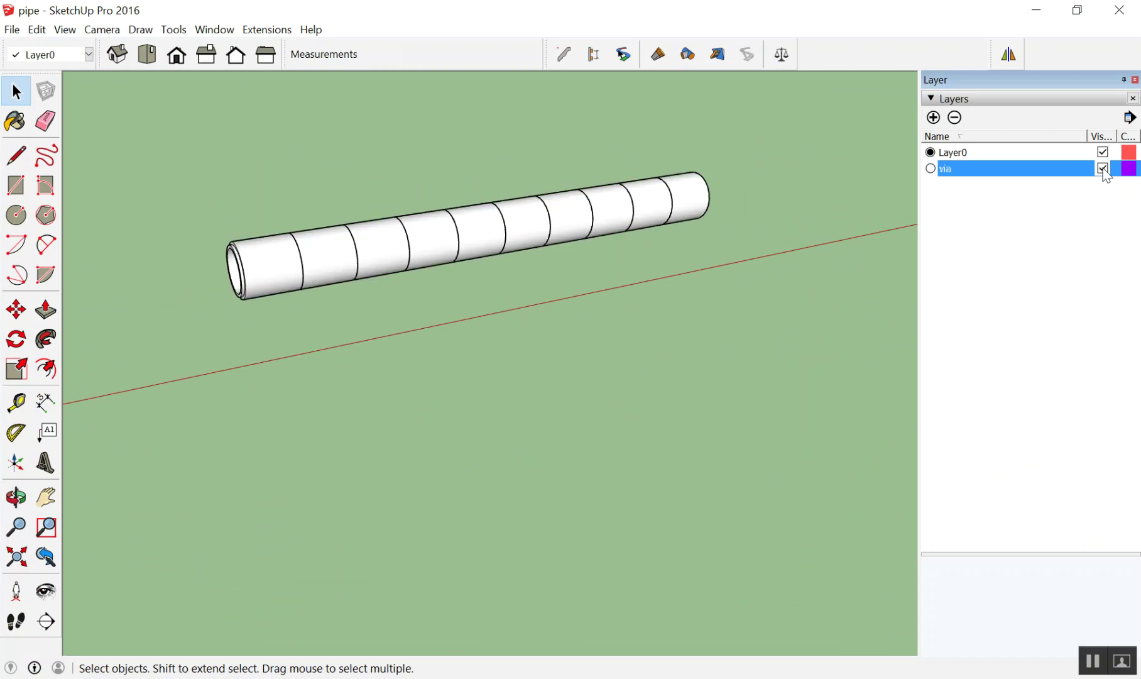
{"action": "left_click", "coordinate": [1102, 168]}
{"action": "left_click", "coordinate": [1099, 169]}
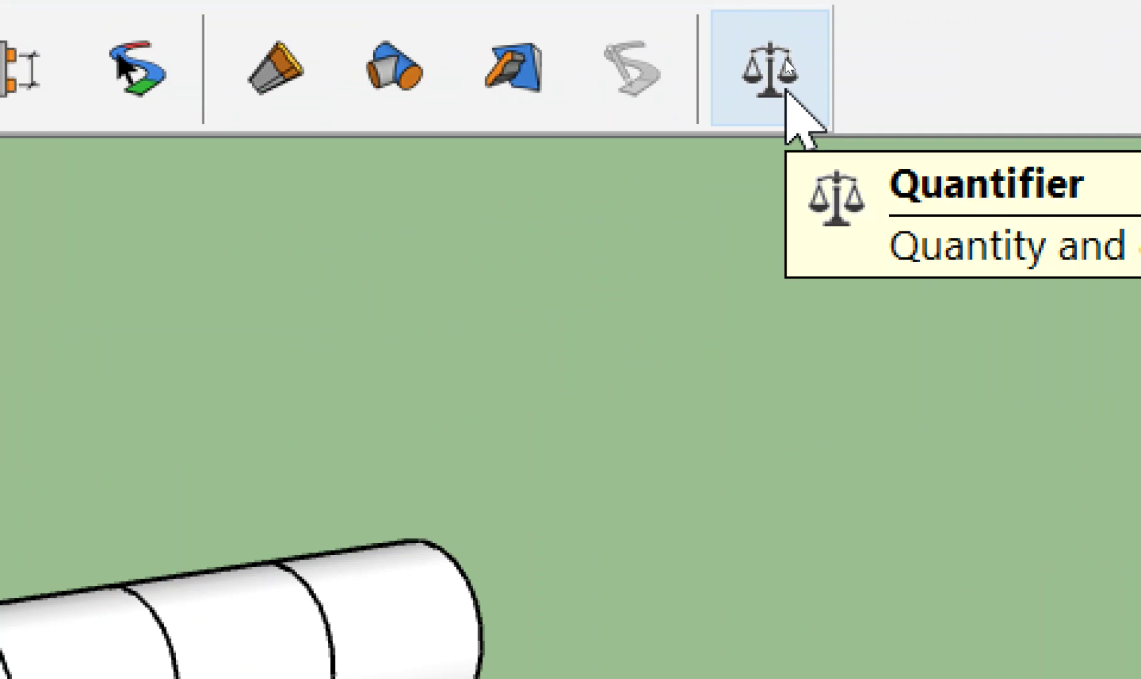
{"action": "left_click", "coordinate": [784, 58]}
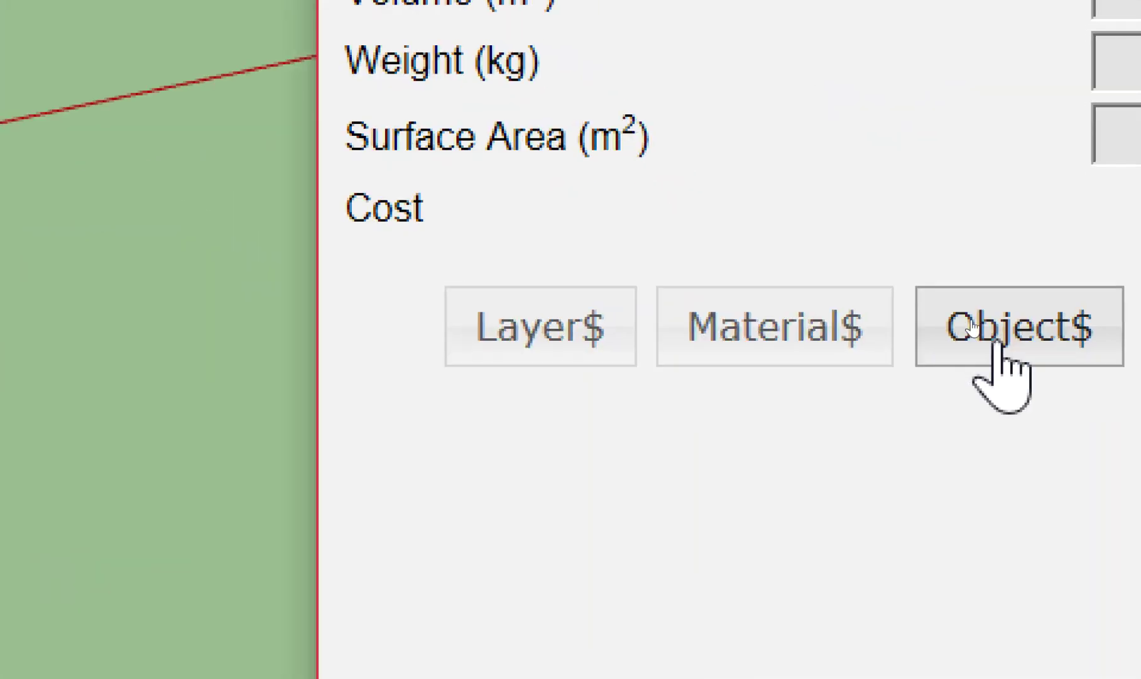
Show Object Cost Data for one ท่อ 0.80 section inside the pipe row group
{"action": "left_click", "coordinate": [997, 342]}
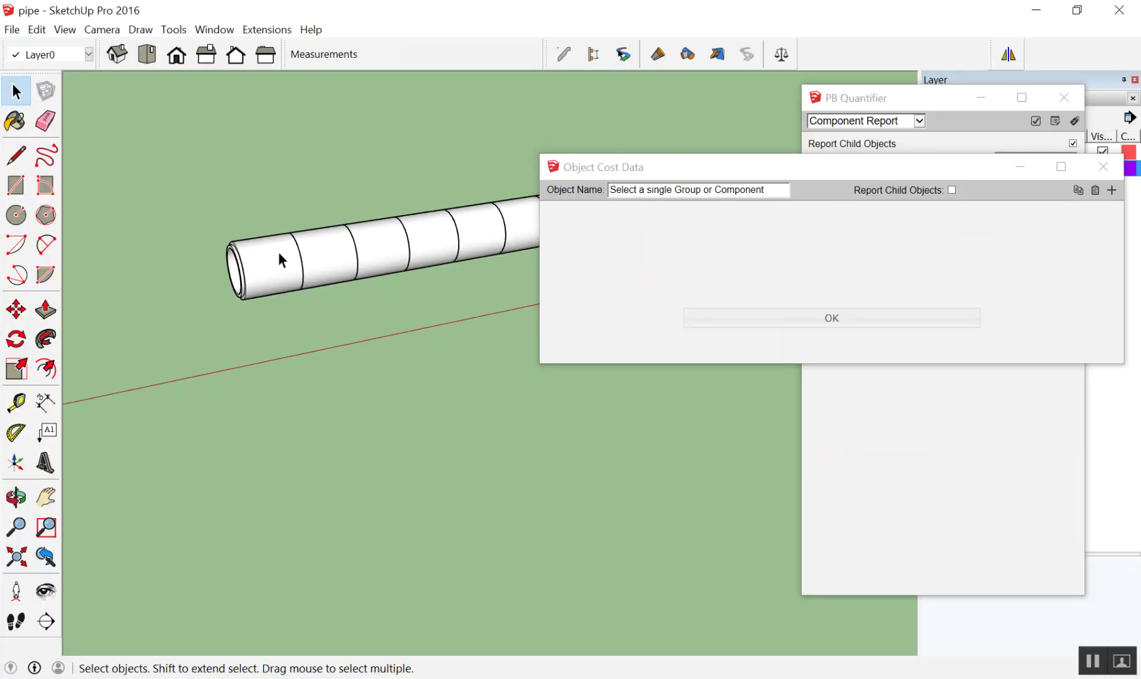
{"action": "scroll", "coordinate": [260, 253], "scroll_direction": "up", "scroll_amount": 2}
{"action": "left_click", "coordinate": [259, 257]}
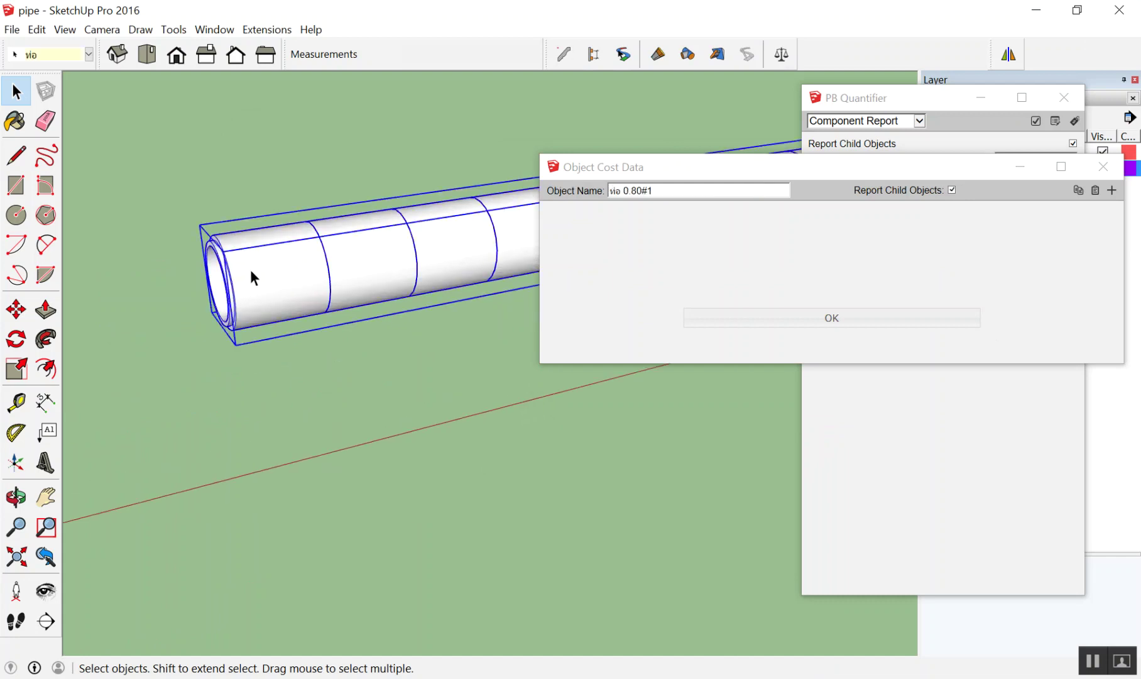
{"action": "double_click", "coordinate": [245, 262]}
{"action": "scroll", "coordinate": [162, 206], "scroll_direction": "up", "scroll_amount": 2}
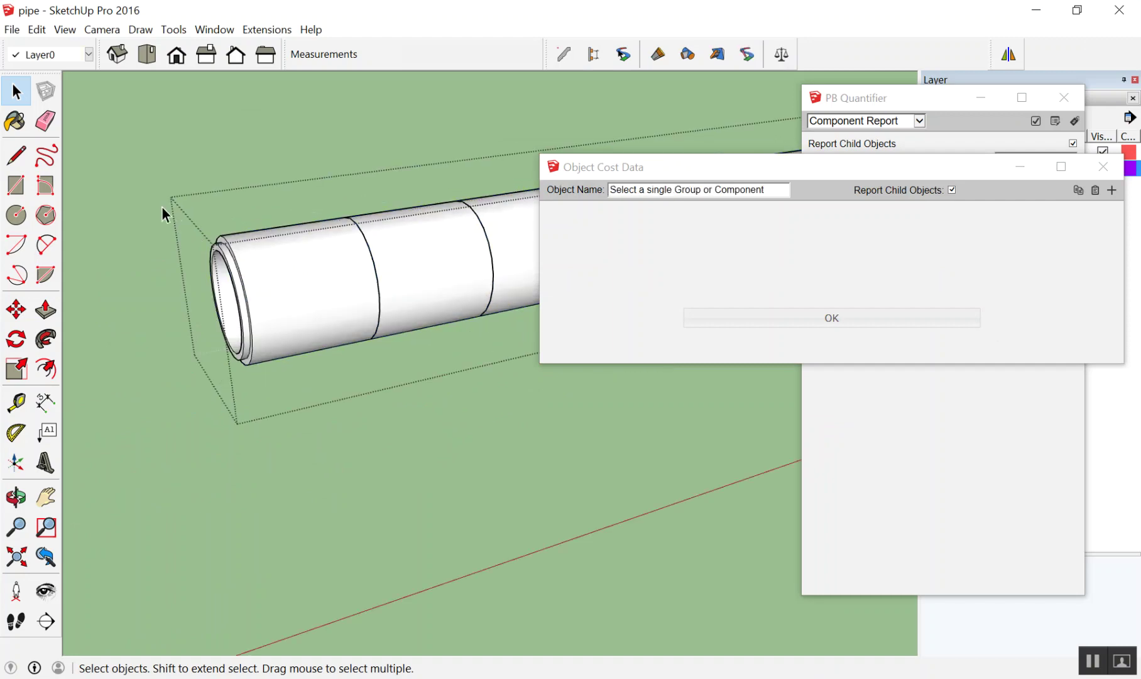
{"action": "scroll", "coordinate": [161, 198], "scroll_direction": "up", "scroll_amount": 2}
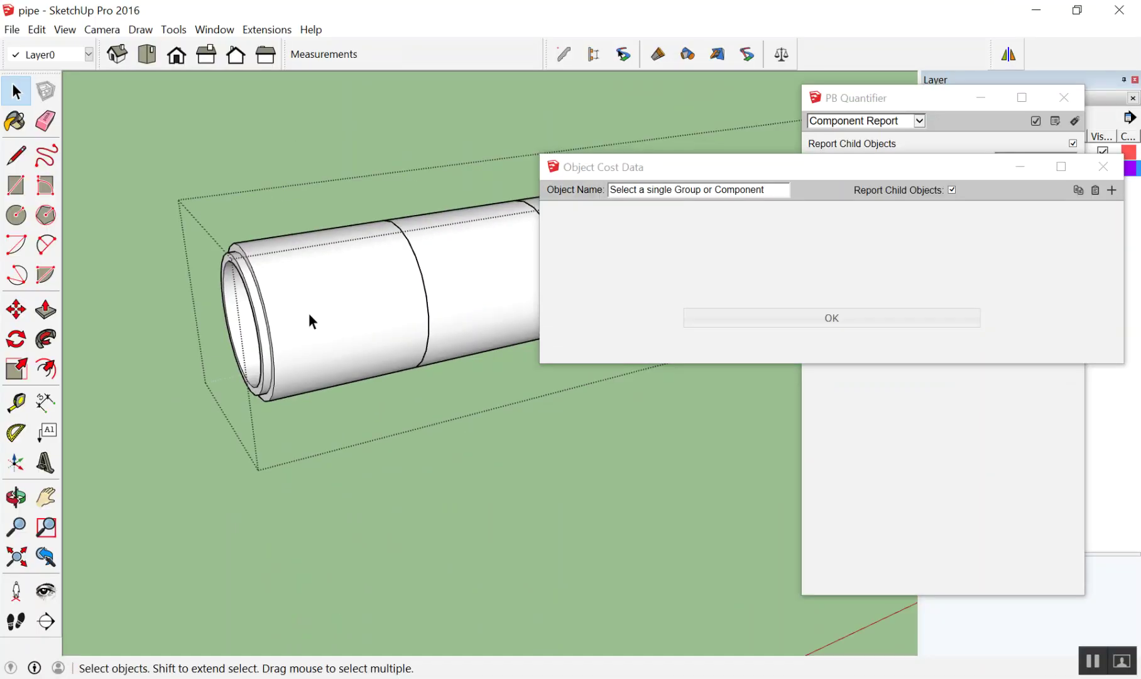
{"action": "left_click", "coordinate": [308, 313]}
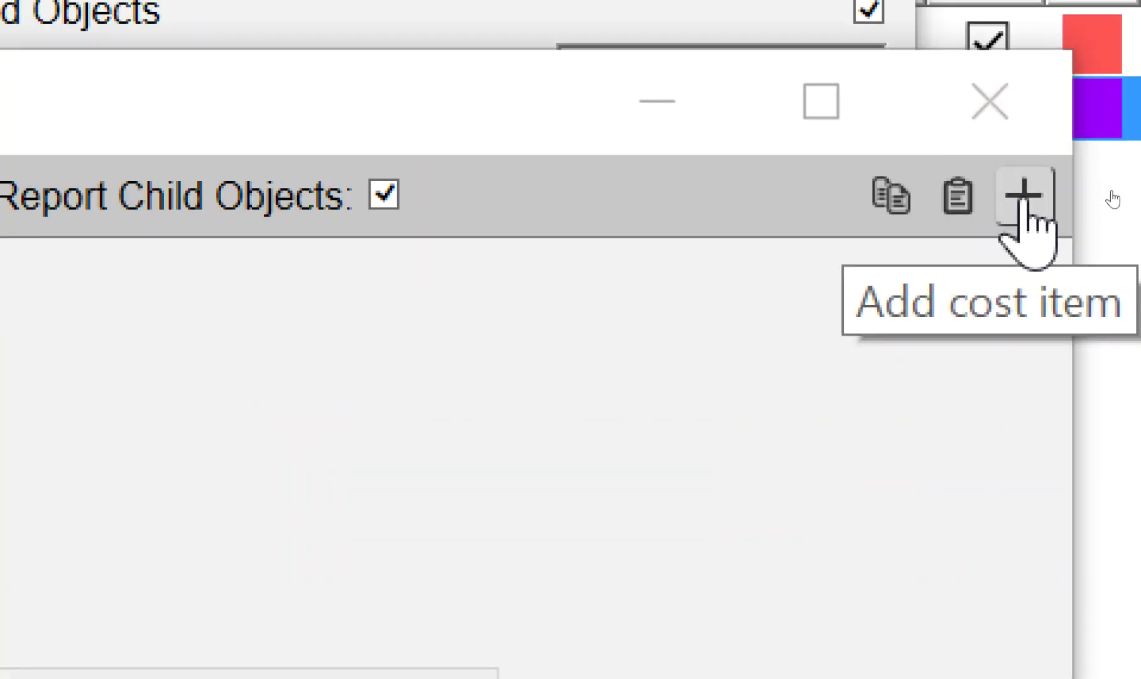
Add a cost item of 1500 per ท่อน to the ท่อ 0.80 section, then leave the group
{"action": "left_click", "coordinate": [1025, 204]}
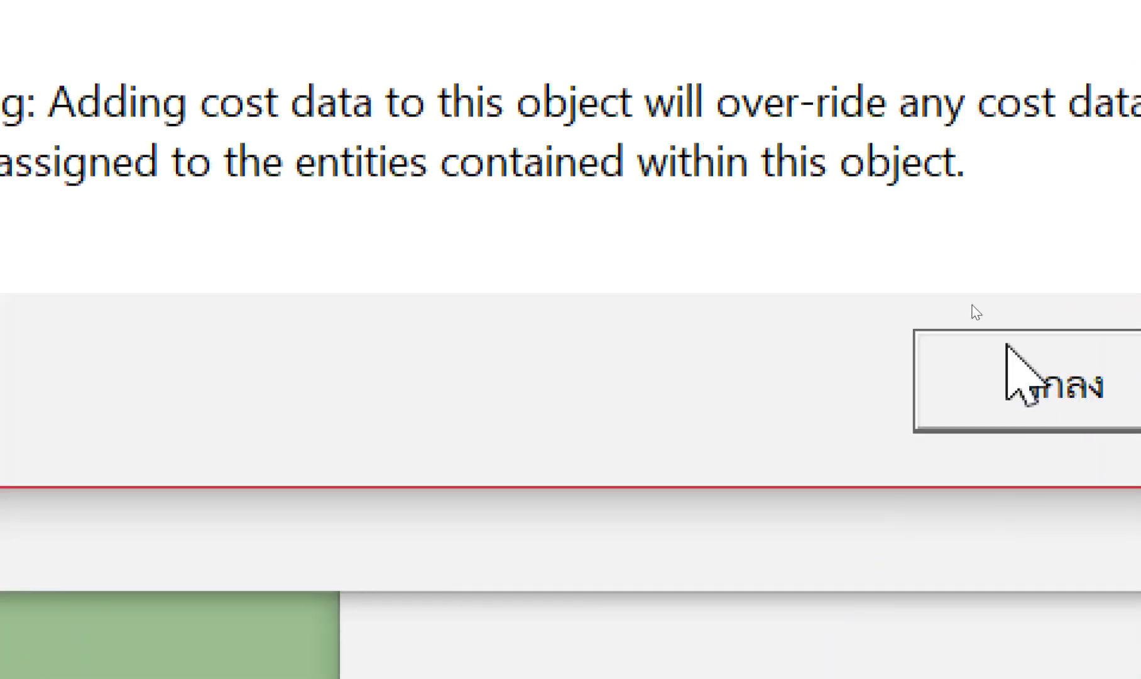
{"action": "left_click", "coordinate": [1001, 372]}
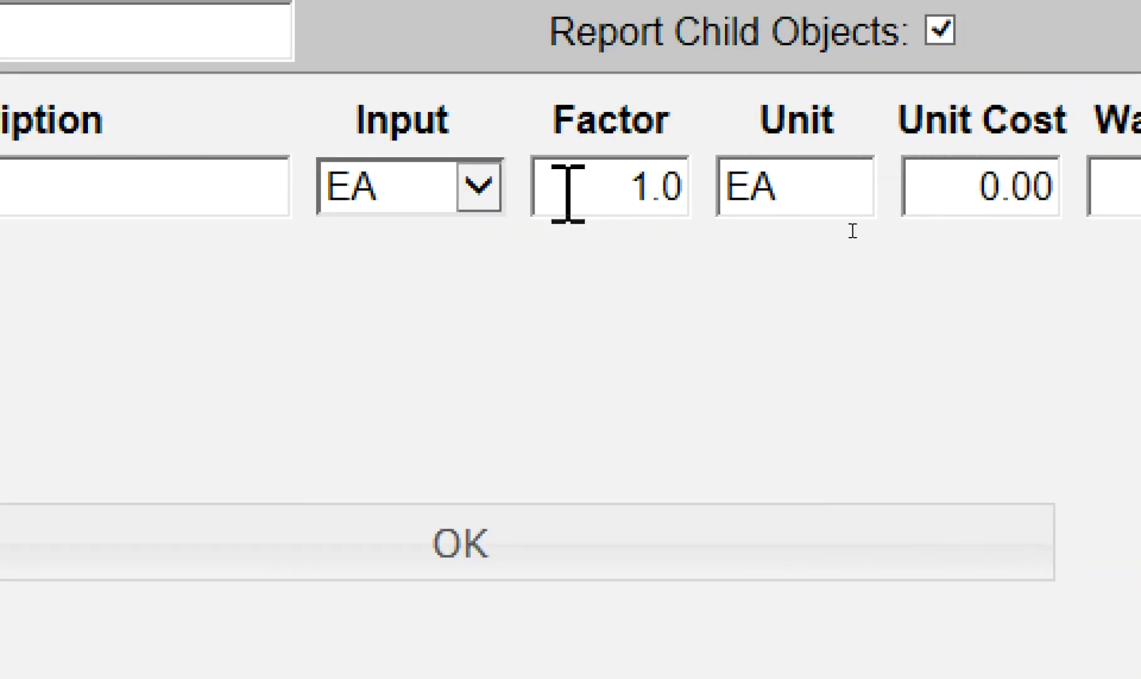
{"action": "left_click", "coordinate": [470, 196]}
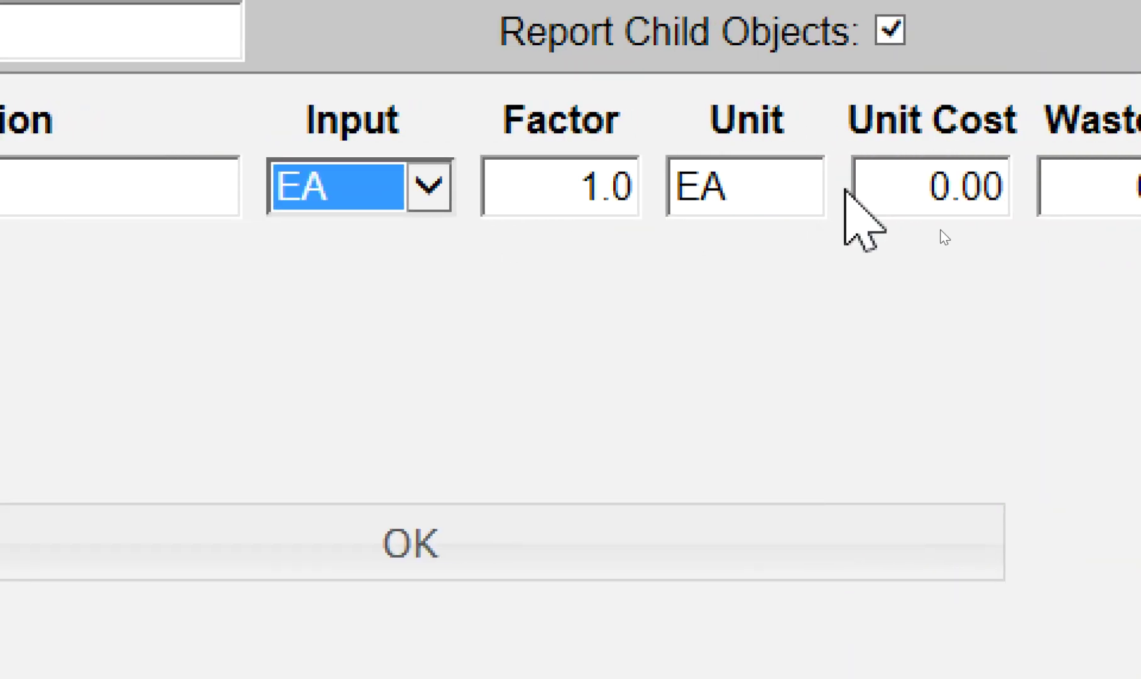
{"action": "key", "text": "Tab"}
{"action": "type", "text": "ห่อ"}
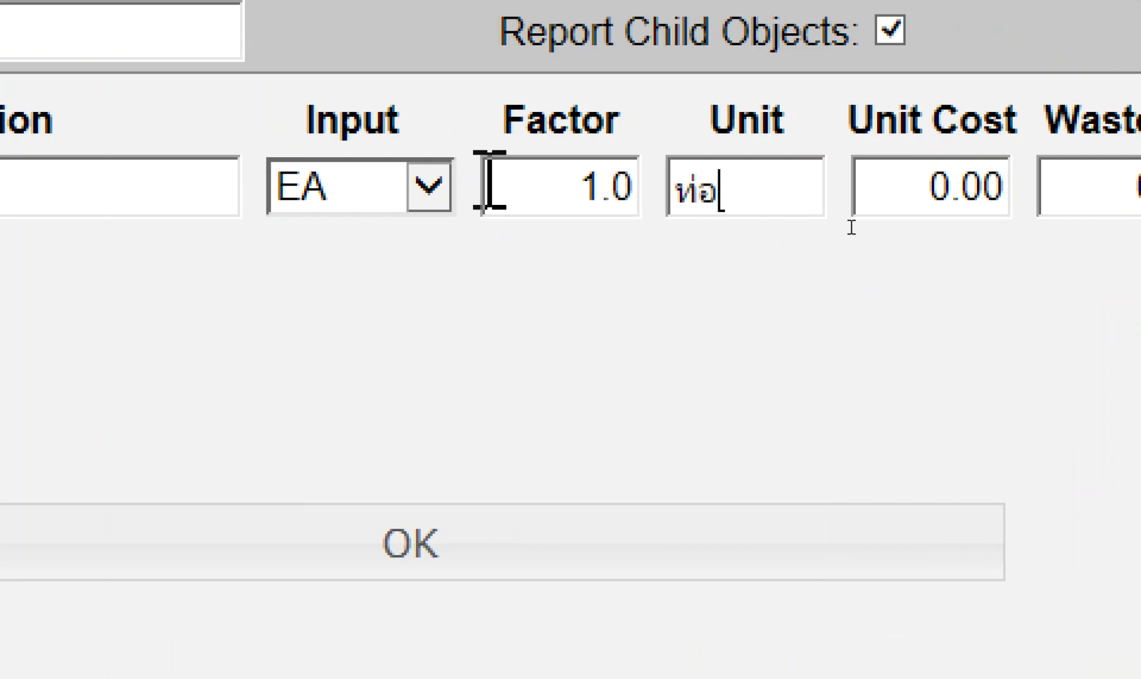
{"action": "type", "text": "น"}
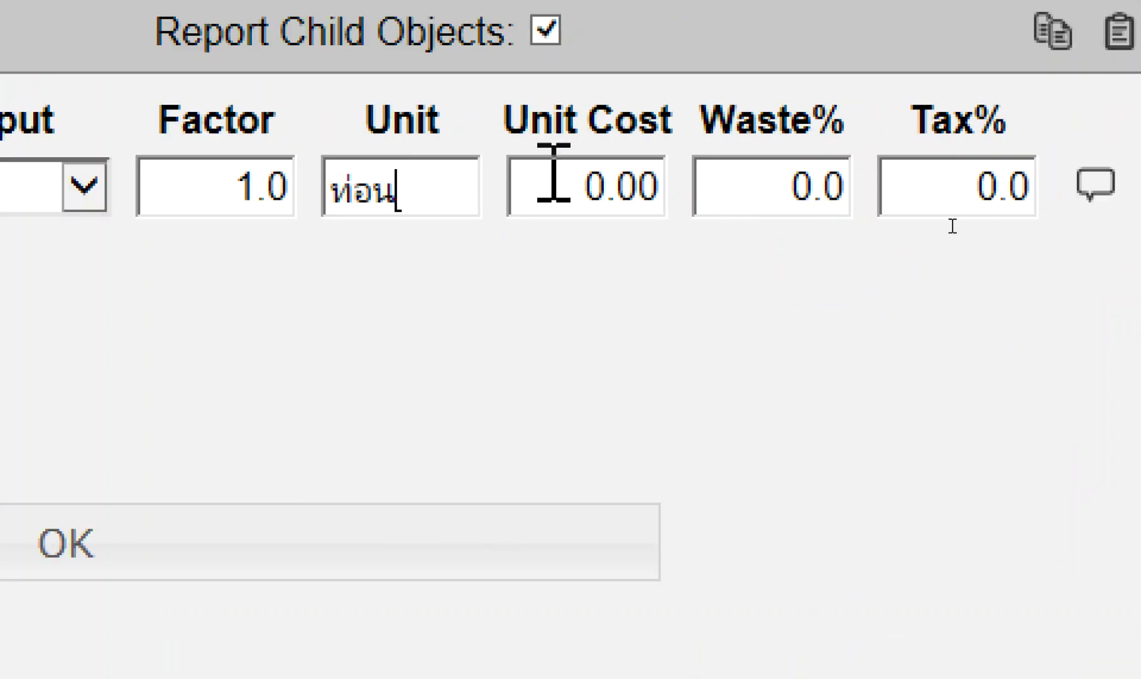
{"action": "key", "text": "Tab"}
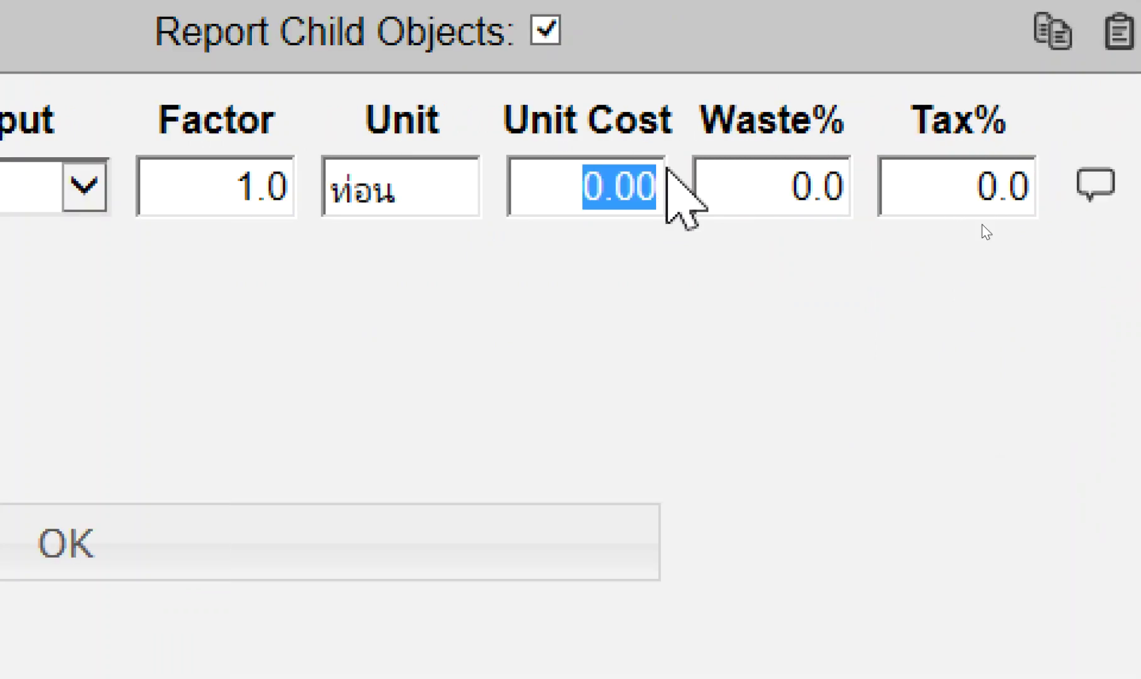
{"action": "type", "text": "1500"}
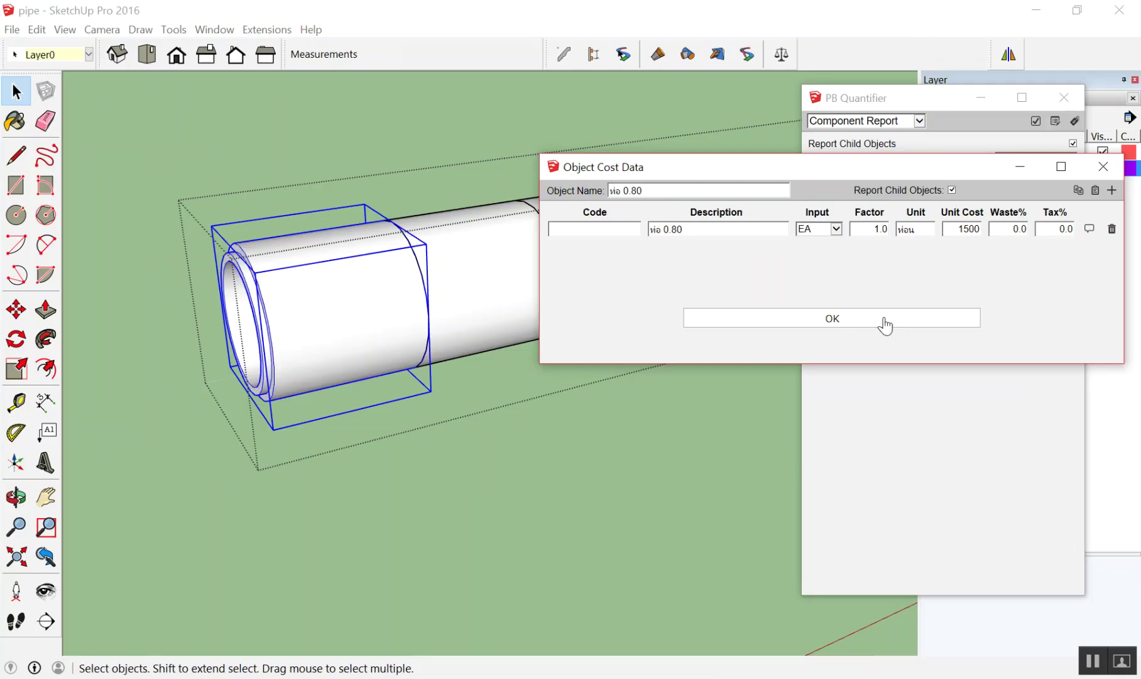
{"action": "left_click", "coordinate": [884, 324]}
{"action": "left_click", "coordinate": [605, 473]}
{"action": "scroll", "coordinate": [343, 358], "scroll_direction": "down", "scroll_amount": 3}
{"action": "scroll", "coordinate": [318, 187], "scroll_direction": "down", "scroll_amount": 3}
Check that the selected pipe row totals 15,000 baht, then reopen Object Cost Data
{"action": "left_click", "coordinate": [320, 179]}
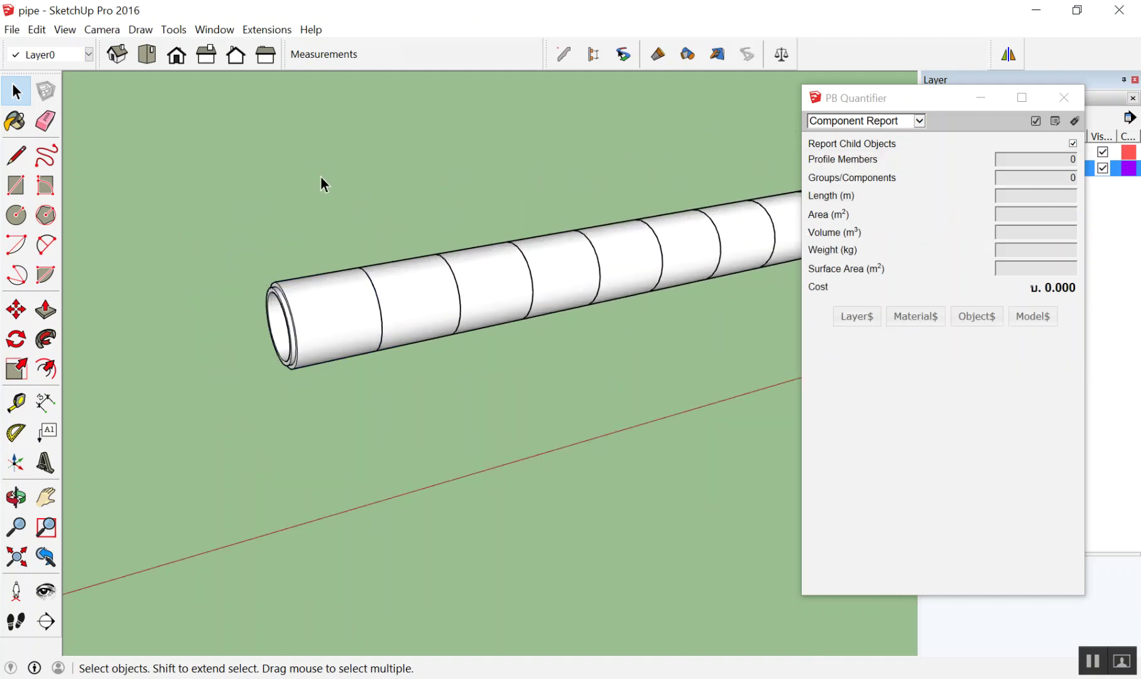
{"action": "scroll", "coordinate": [314, 499], "scroll_direction": "down", "scroll_amount": 3}
{"action": "scroll", "coordinate": [361, 454], "scroll_direction": "up", "scroll_amount": 2}
{"action": "left_click", "coordinate": [357, 386]}
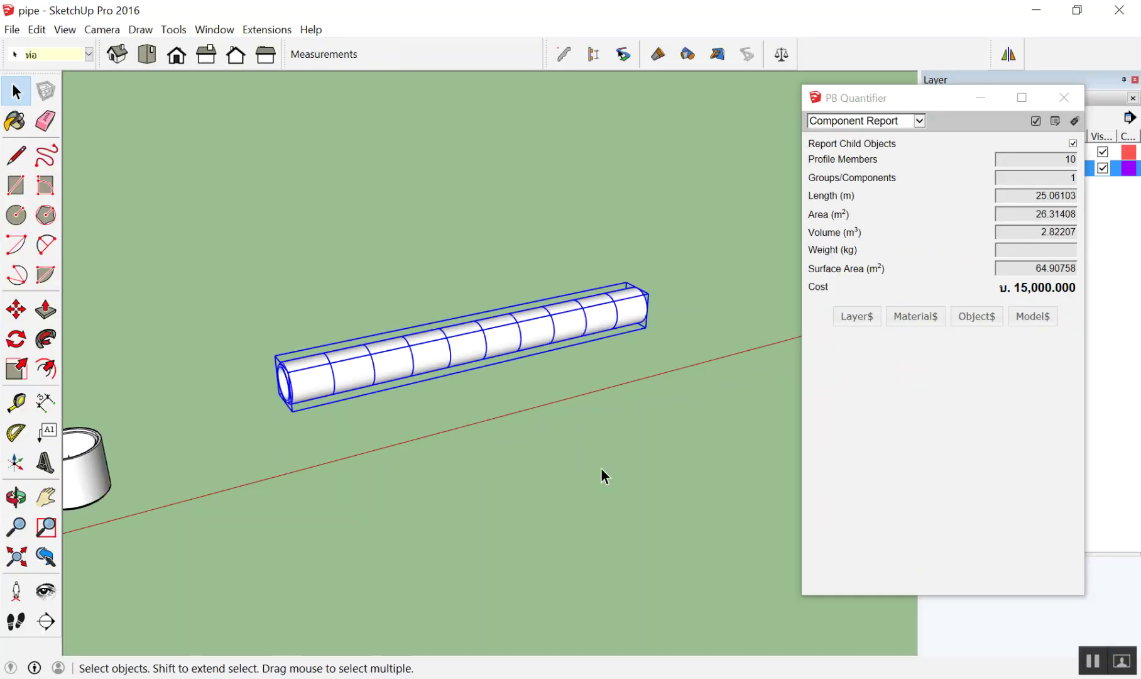
{"action": "left_click", "coordinate": [600, 467]}
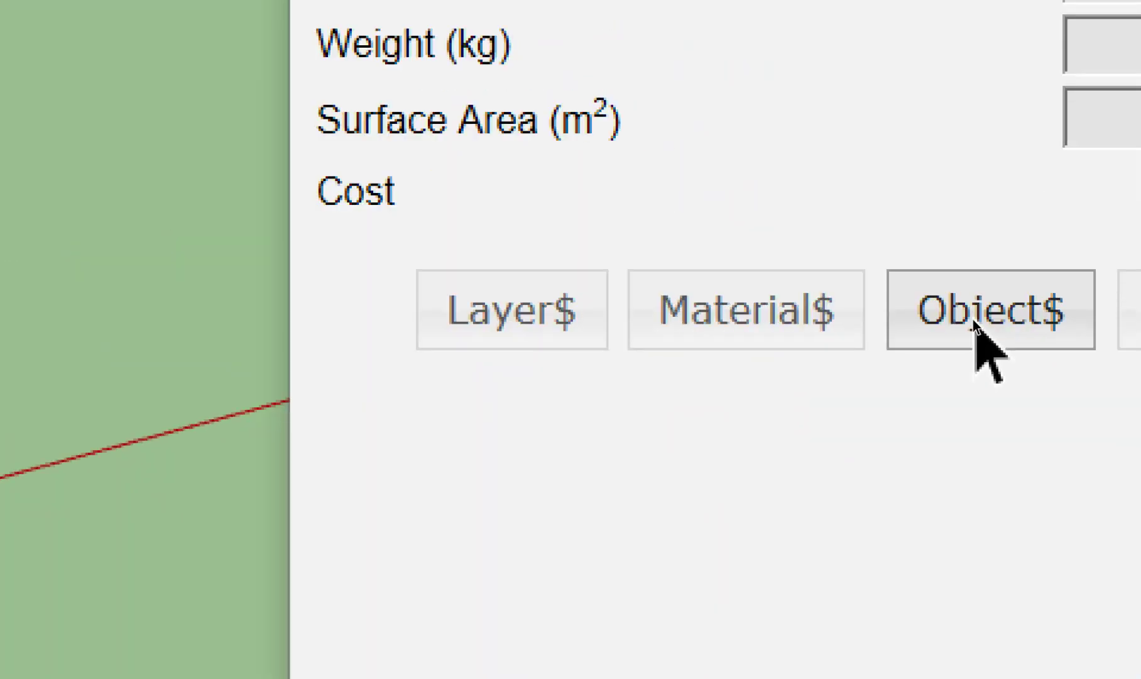
{"action": "left_click", "coordinate": [972, 327]}
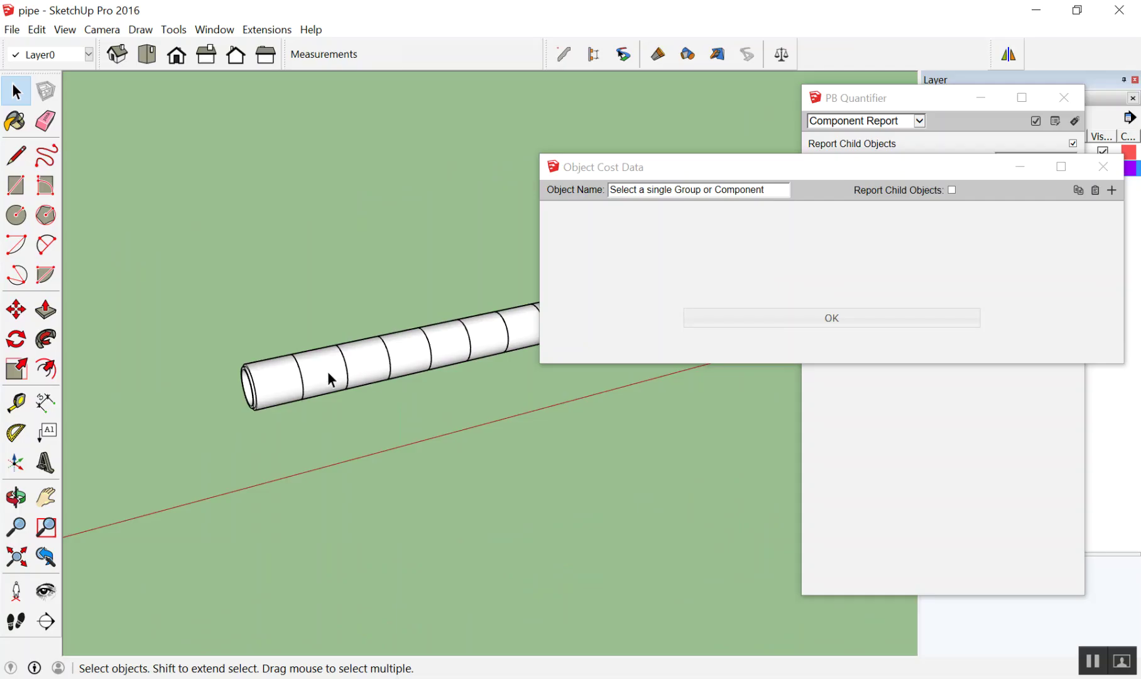
Select a pipe section inside the group and review its cost item: unit ท่อน, 1500
{"action": "left_click", "coordinate": [256, 381]}
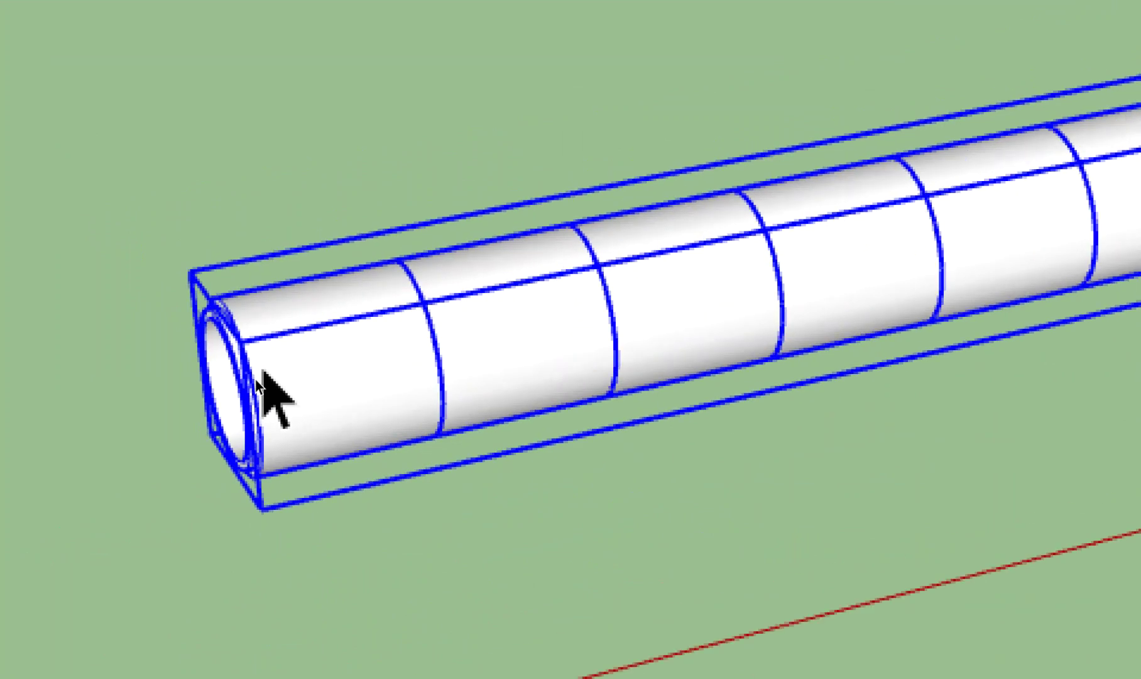
{"action": "scroll", "coordinate": [257, 382], "scroll_direction": "down", "scroll_amount": 3}
{"action": "scroll", "coordinate": [257, 383], "scroll_direction": "down", "scroll_amount": 2}
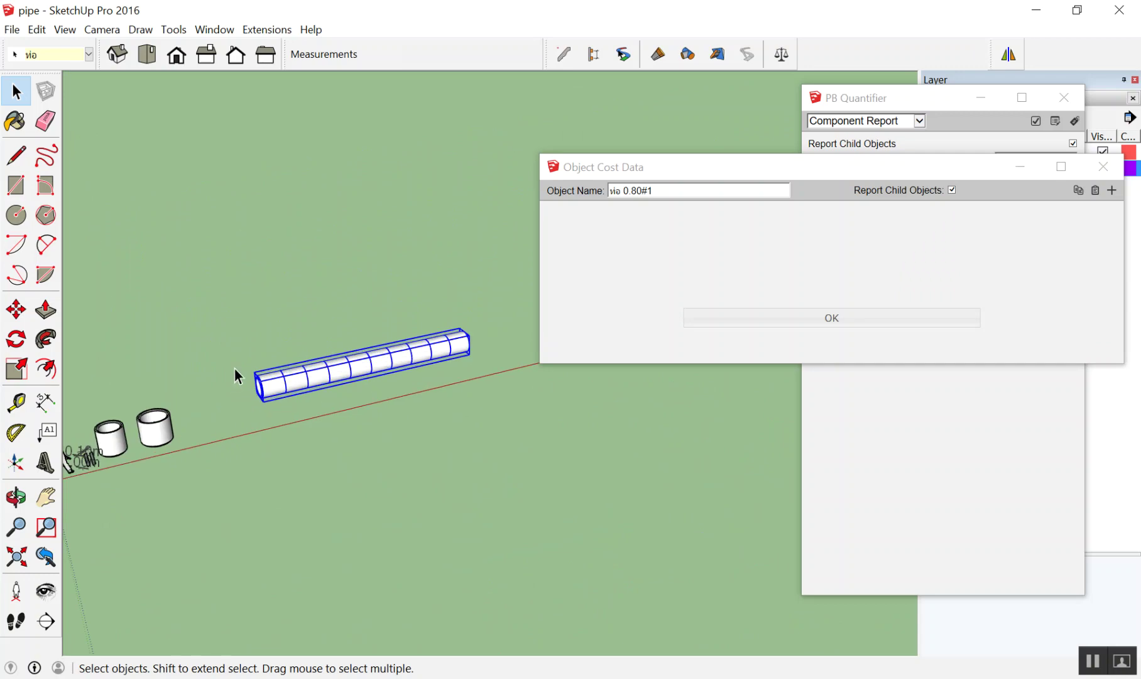
{"action": "scroll", "coordinate": [229, 396], "scroll_direction": "up", "scroll_amount": 3}
{"action": "scroll", "coordinate": [219, 423], "scroll_direction": "up", "scroll_amount": 3}
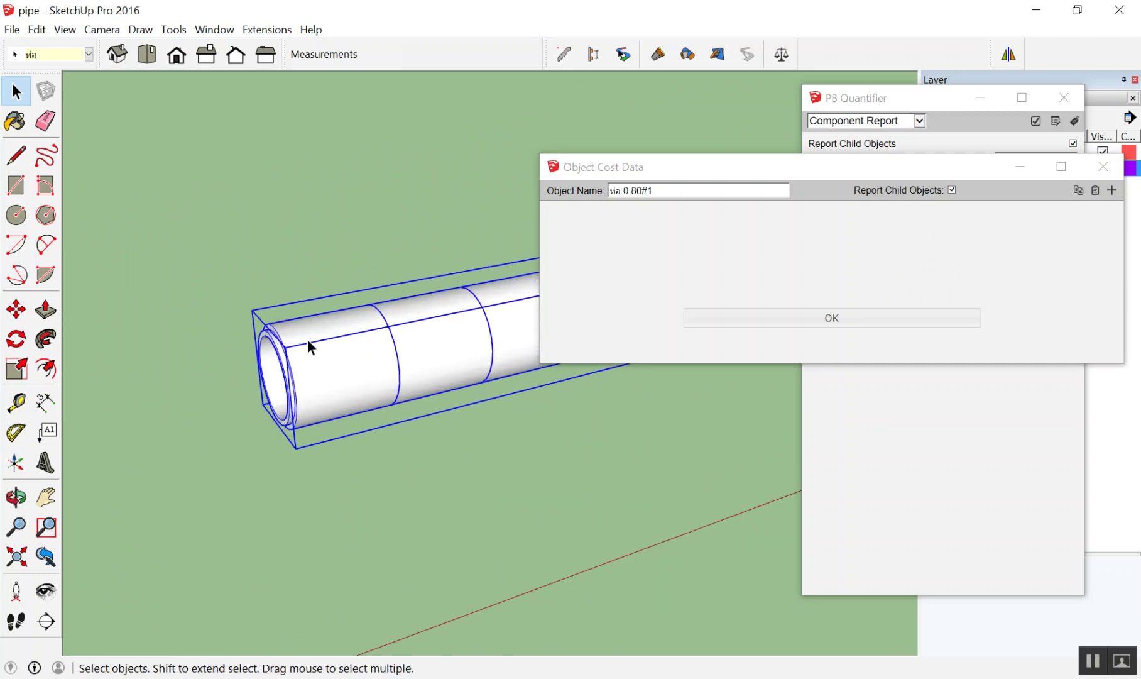
{"action": "scroll", "coordinate": [306, 358], "scroll_direction": "up", "scroll_amount": 1}
{"action": "double_click", "coordinate": [304, 379]}
{"action": "scroll", "coordinate": [301, 379], "scroll_direction": "up", "scroll_amount": 2}
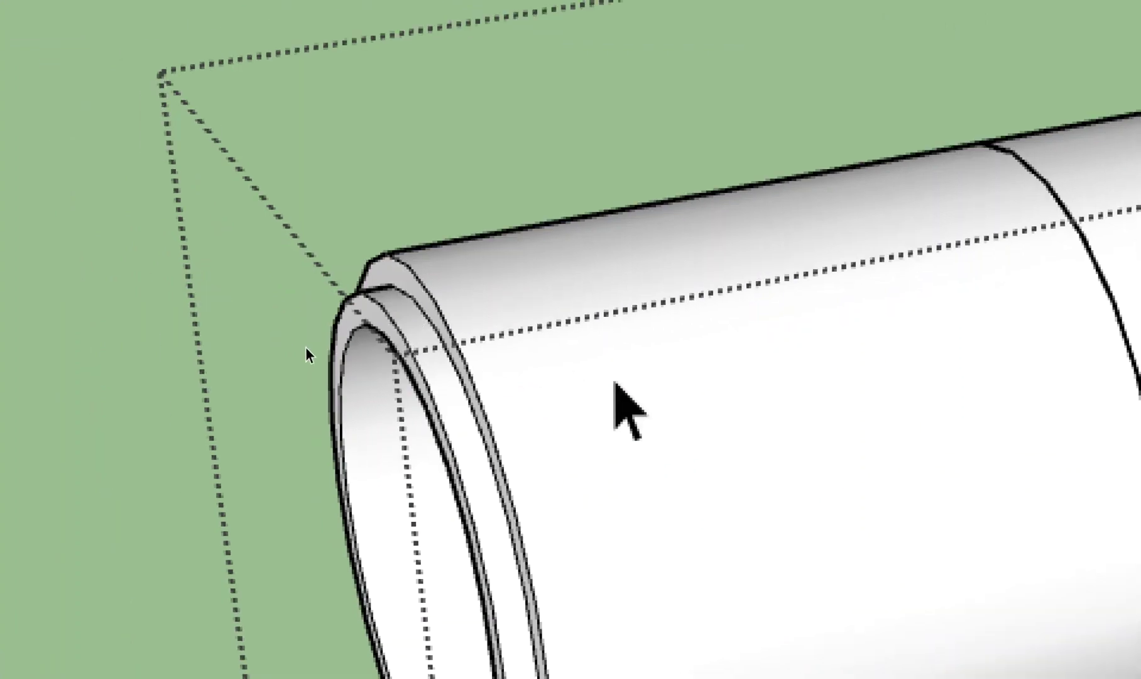
{"action": "left_click", "coordinate": [615, 382]}
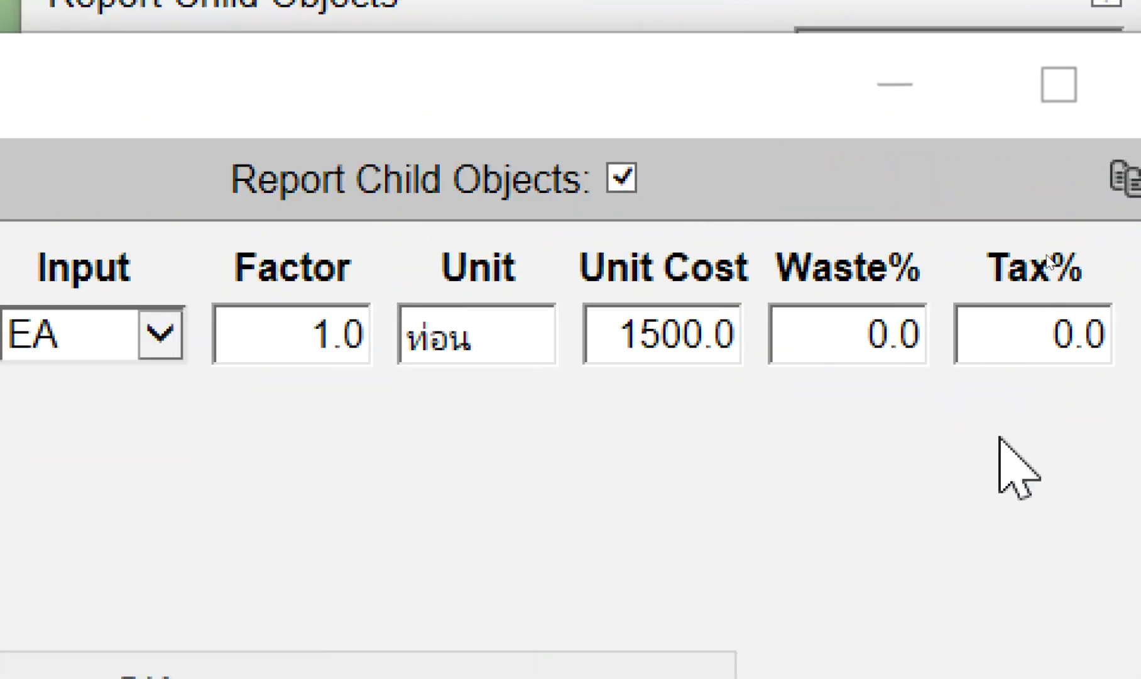
{"action": "left_click", "coordinate": [146, 351]}
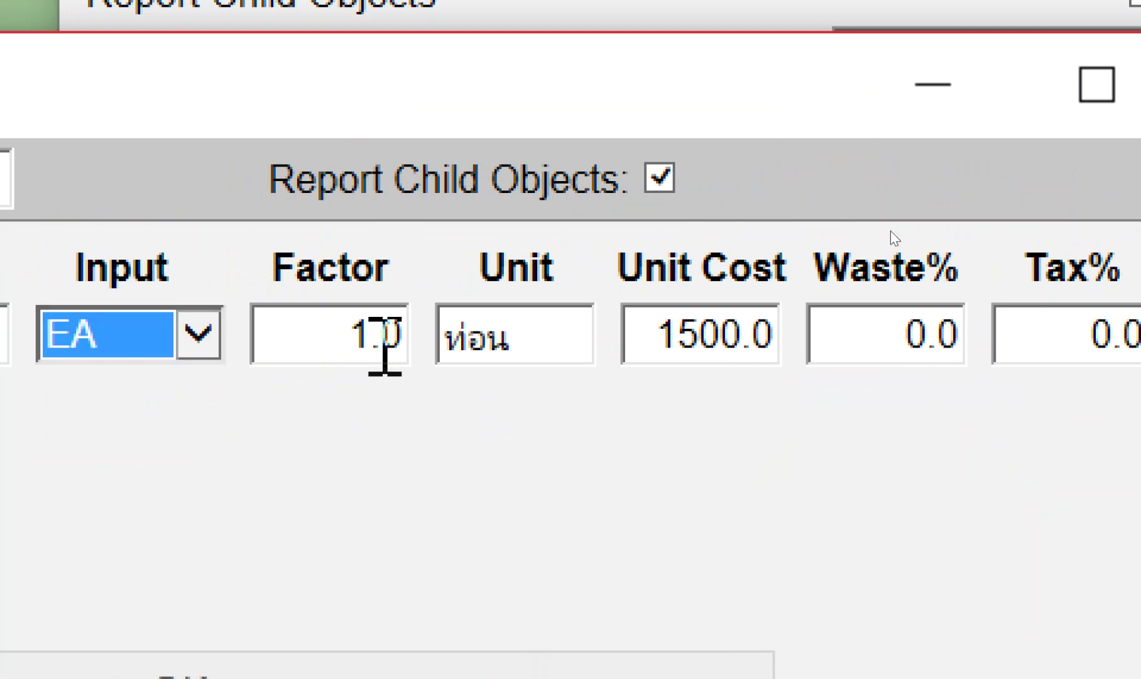
{"action": "left_click", "coordinate": [530, 344]}
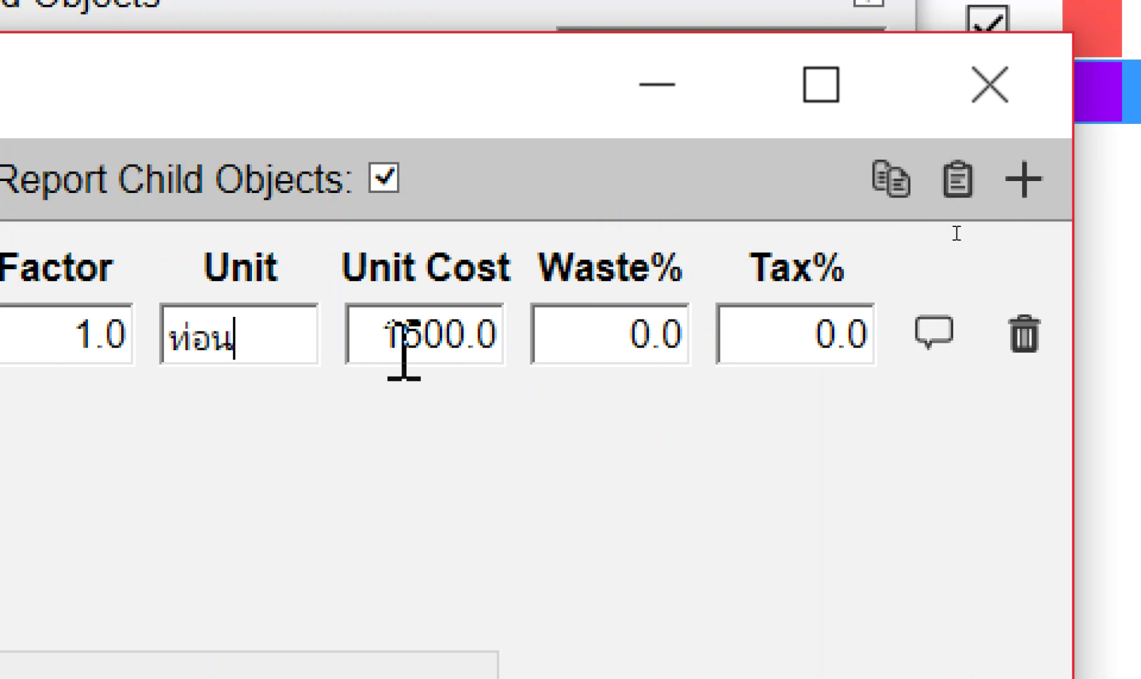
{"action": "left_click", "coordinate": [934, 331]}
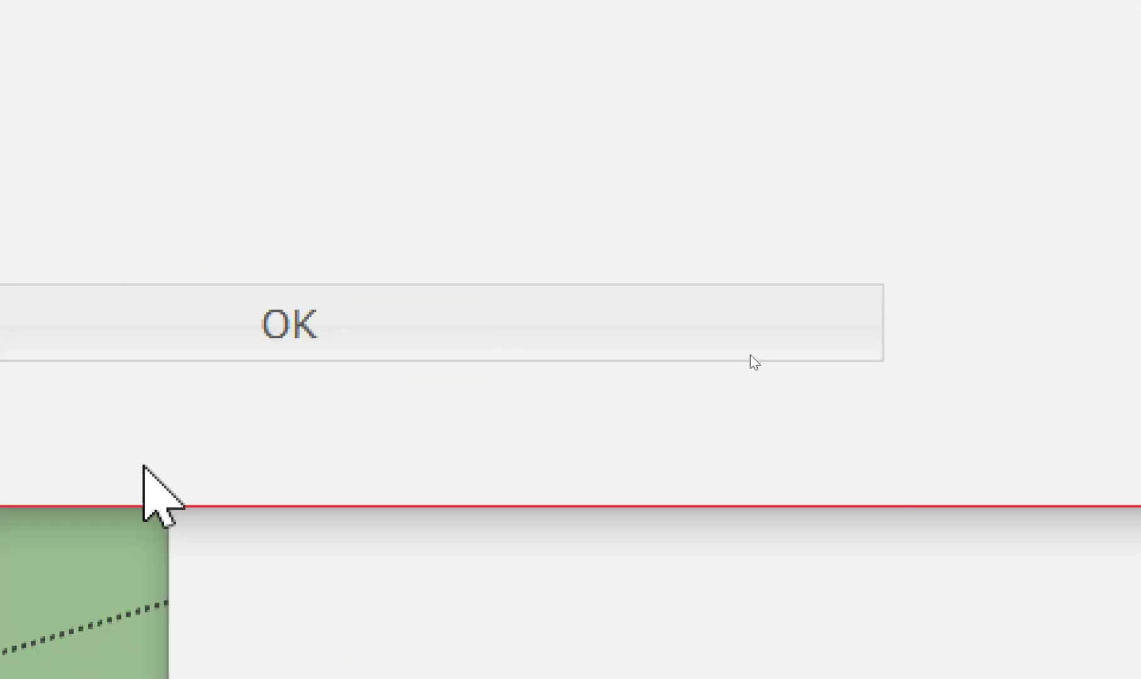
Close the cost data window, exit the group, and check then clear the pipe row's totals
{"action": "left_click", "coordinate": [766, 320]}
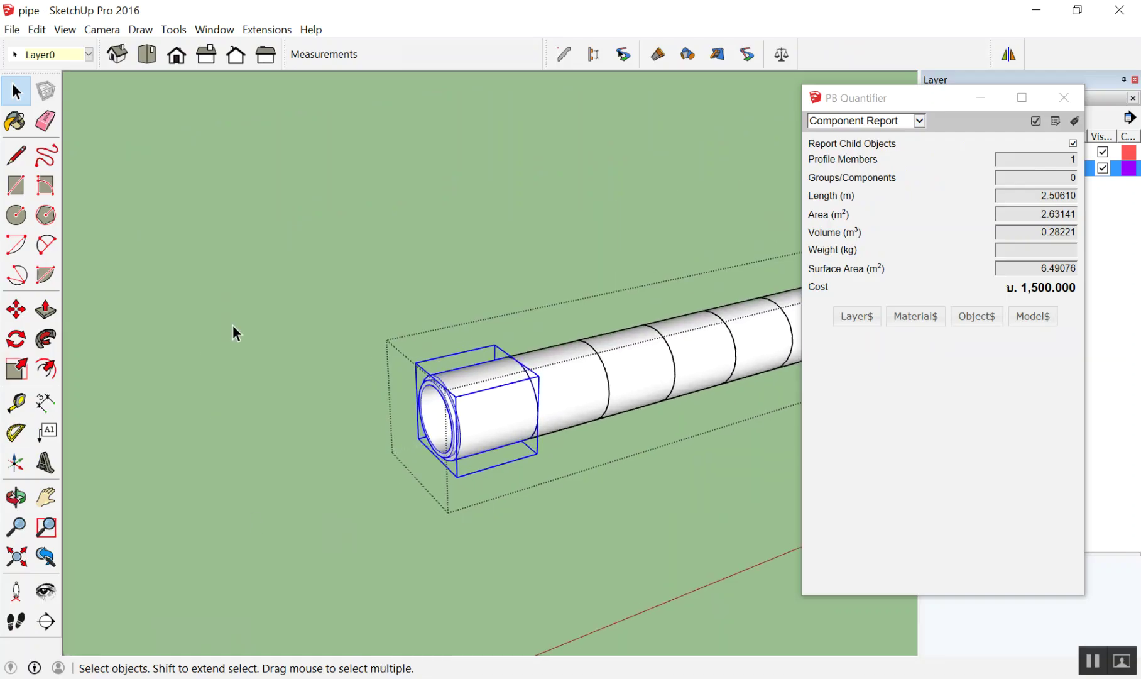
{"action": "left_click", "coordinate": [219, 312]}
{"action": "scroll", "coordinate": [121, 270], "scroll_direction": "down", "scroll_amount": 3}
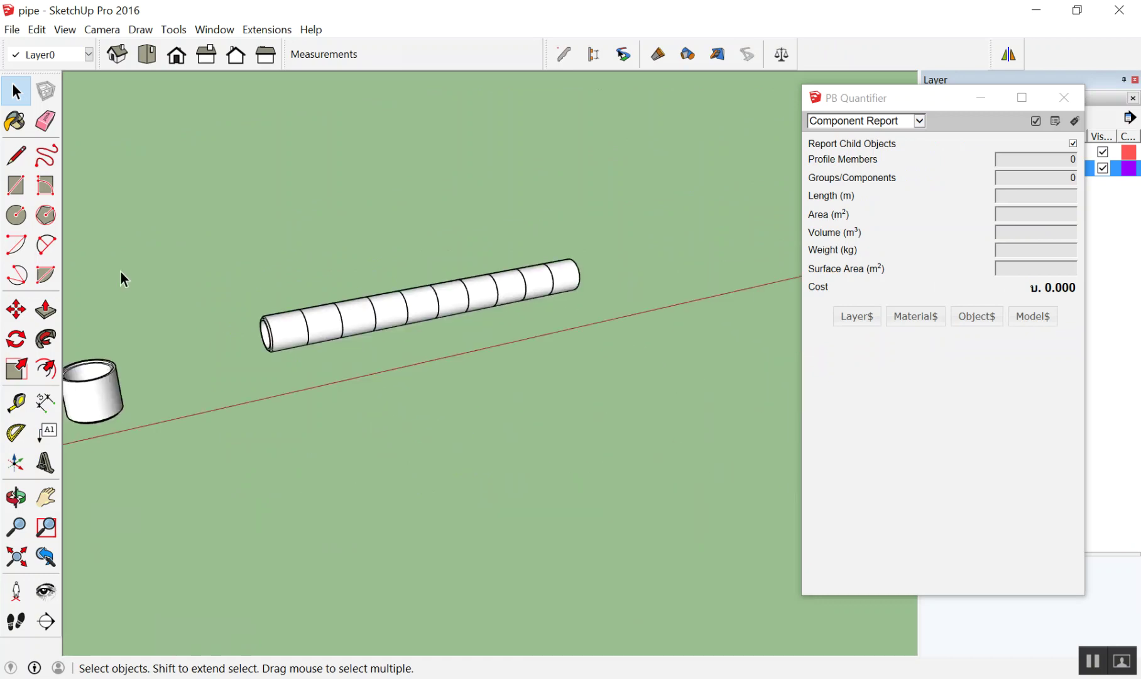
{"action": "mouse_move", "coordinate": [120, 270]}
{"action": "middle_mouse_down"}
{"action": "mouse_move", "coordinate": [364, 433]}
{"action": "mouse_move", "coordinate": [355, 301]}
{"action": "middle_mouse_up"}
{"action": "left_click", "coordinate": [347, 305]}
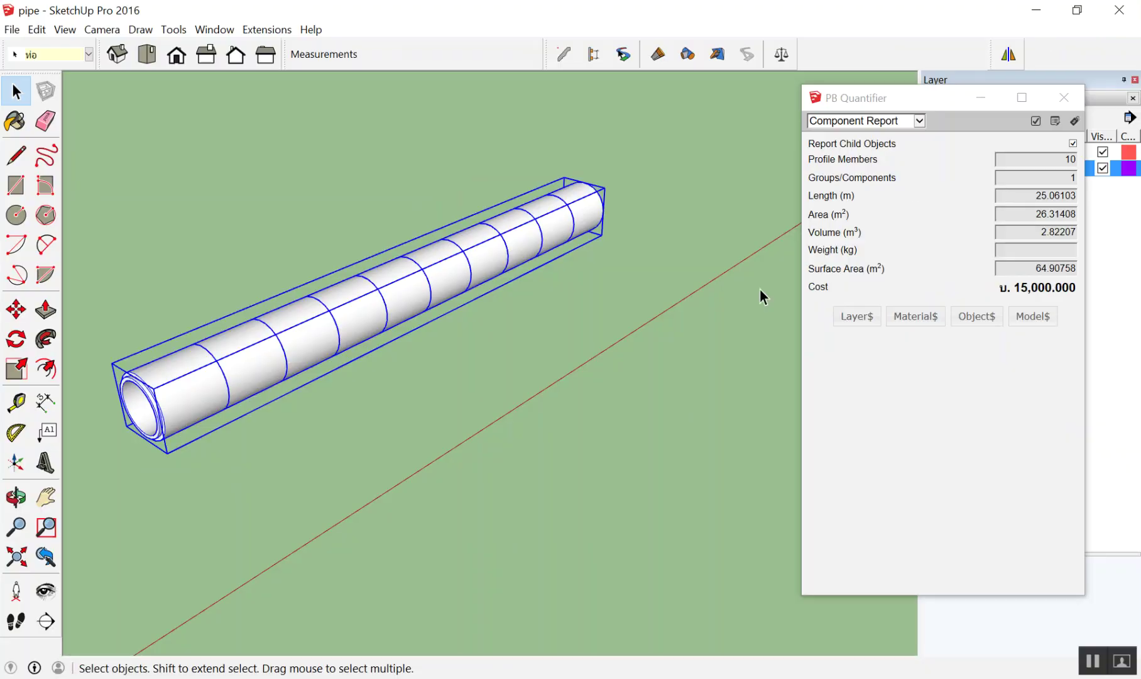
{"action": "left_click", "coordinate": [556, 373]}
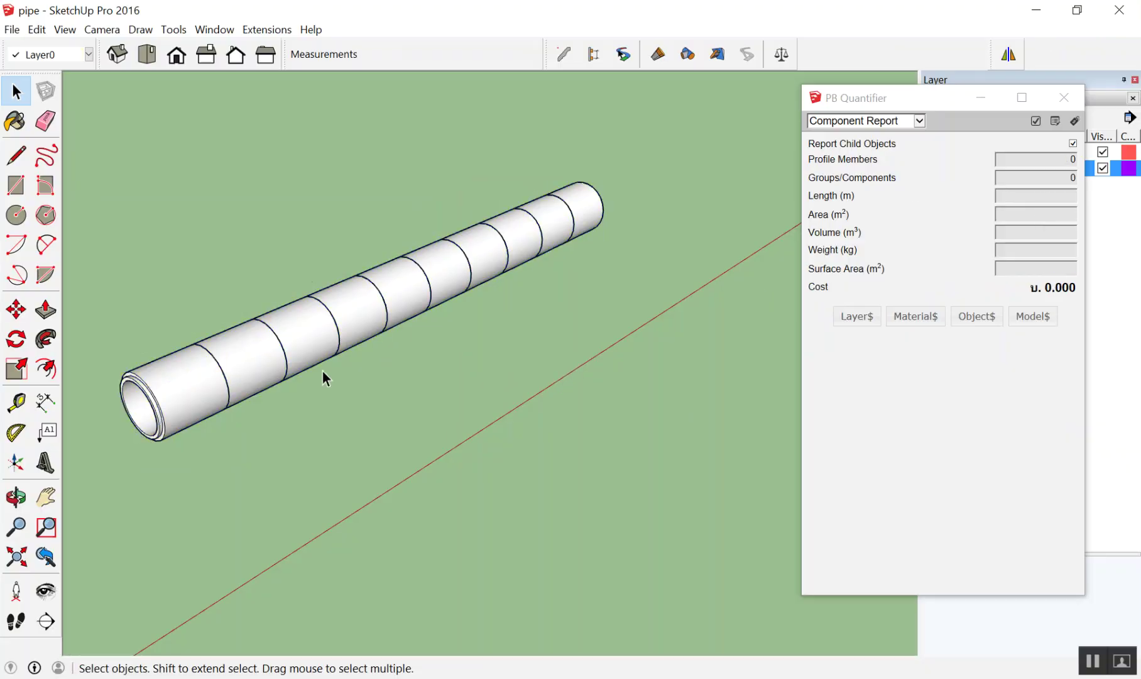
Zoom and orbit the model to look along the pipe row
{"action": "scroll", "coordinate": [247, 371], "scroll_direction": "up", "scroll_amount": 1}
{"action": "scroll", "coordinate": [288, 332], "scroll_direction": "up", "scroll_amount": 3}
{"action": "scroll", "coordinate": [292, 267], "scroll_direction": "up", "scroll_amount": 2}
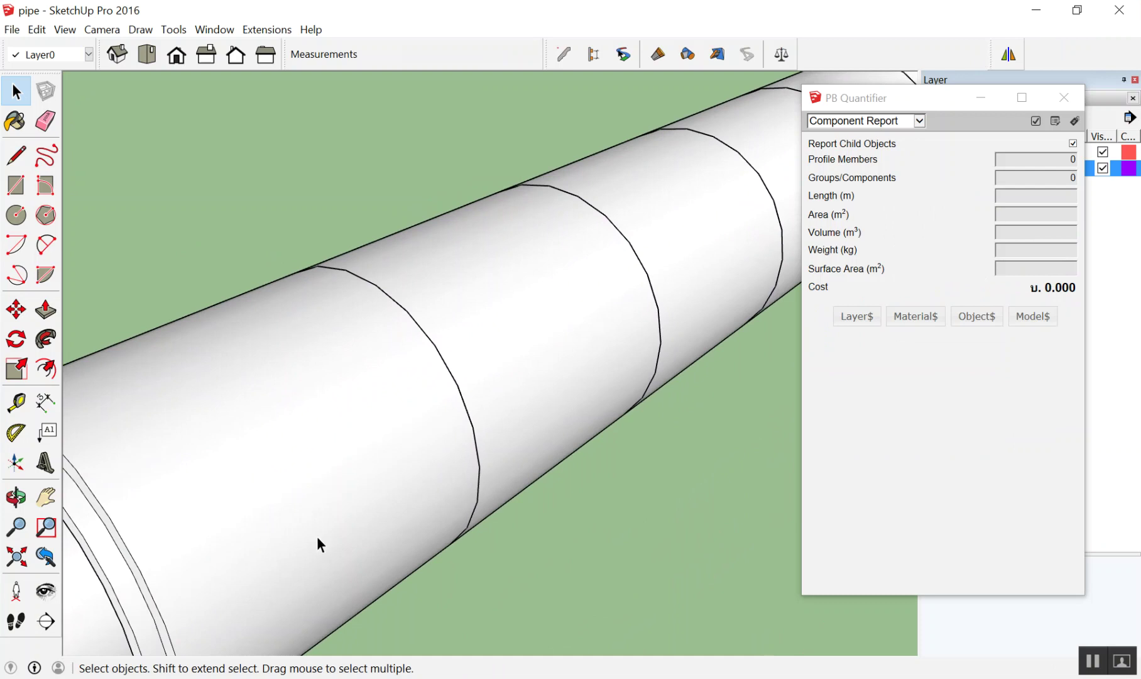
{"action": "scroll", "coordinate": [316, 536], "scroll_direction": "down", "scroll_amount": 3}
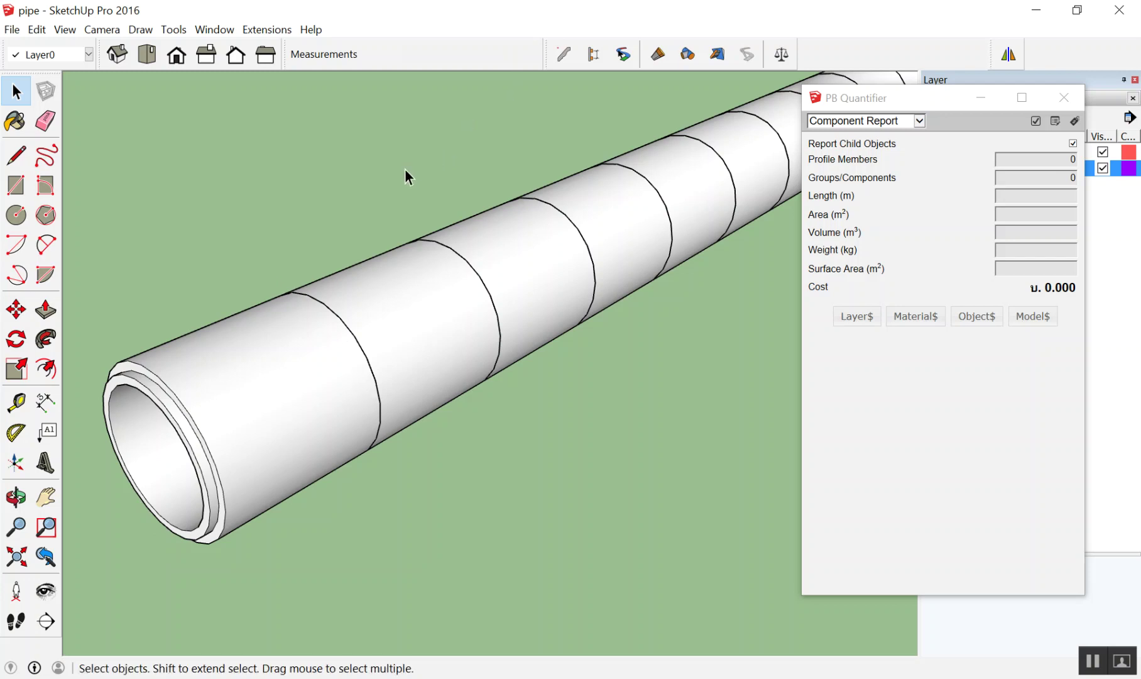
{"action": "scroll", "coordinate": [406, 166], "scroll_direction": "down", "scroll_amount": 3}
{"action": "middle_click_drag", "start_coordinate": [513, 232], "coordinate": [482, 195]}
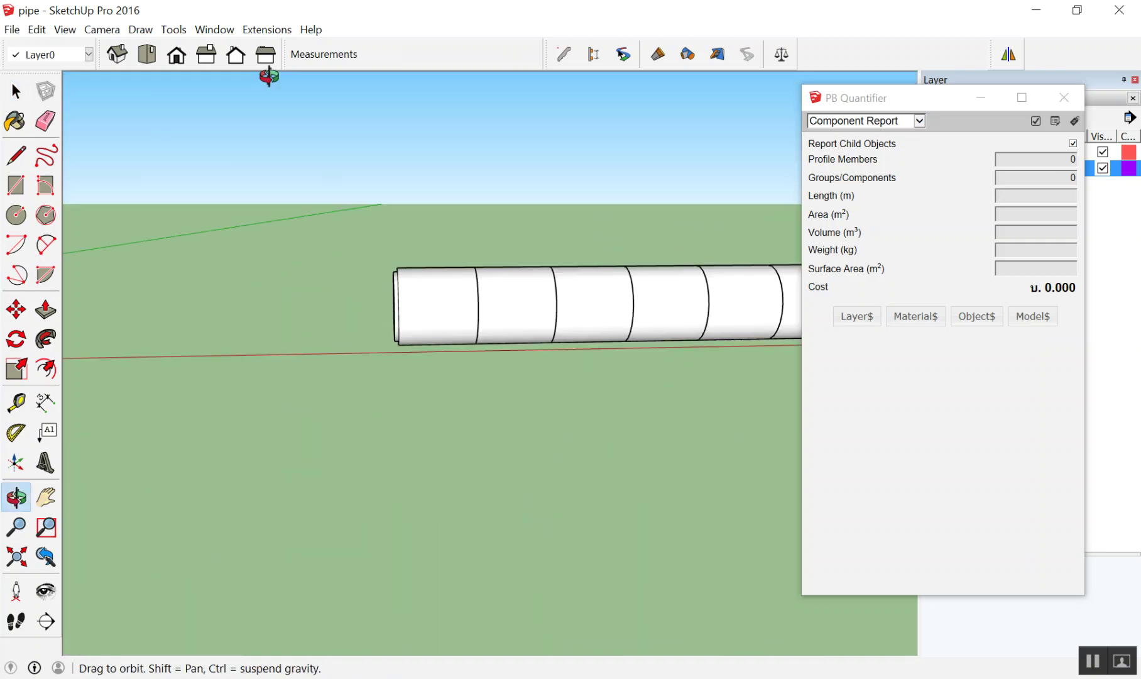
{"action": "scroll", "coordinate": [471, 264], "scroll_direction": "down", "scroll_amount": 3}
{"action": "scroll", "coordinate": [457, 312], "scroll_direction": "down", "scroll_amount": 3}
{"action": "scroll", "coordinate": [449, 291], "scroll_direction": "up", "scroll_amount": 3}
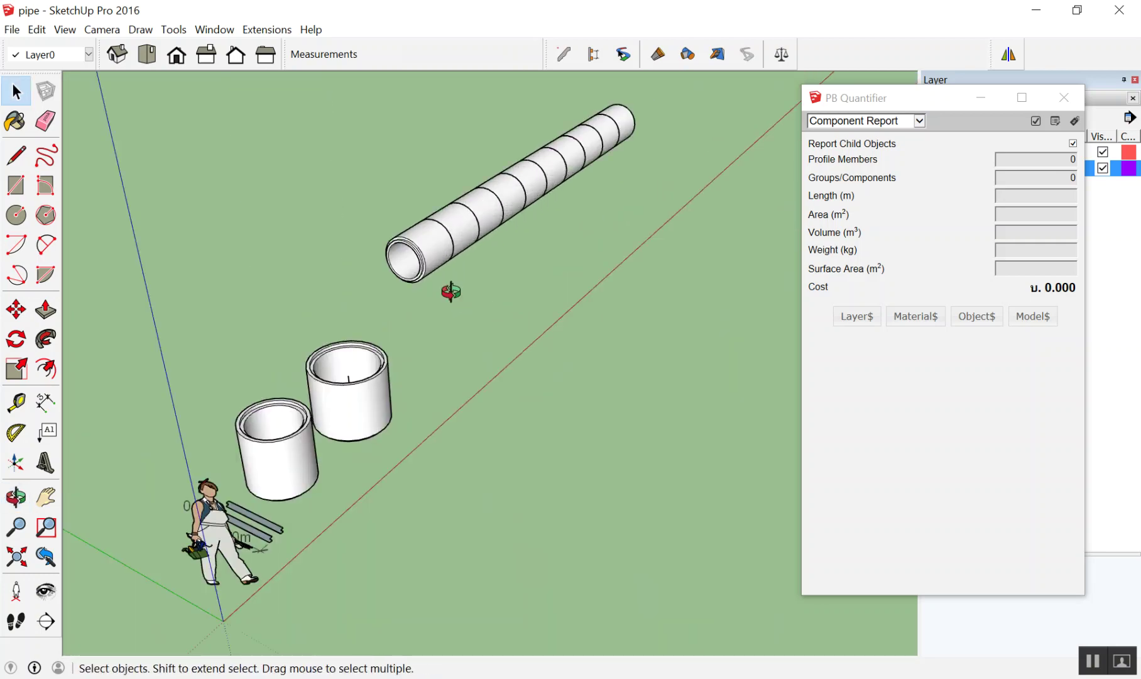
{"action": "scroll", "coordinate": [449, 291], "scroll_direction": "up", "scroll_amount": 2}
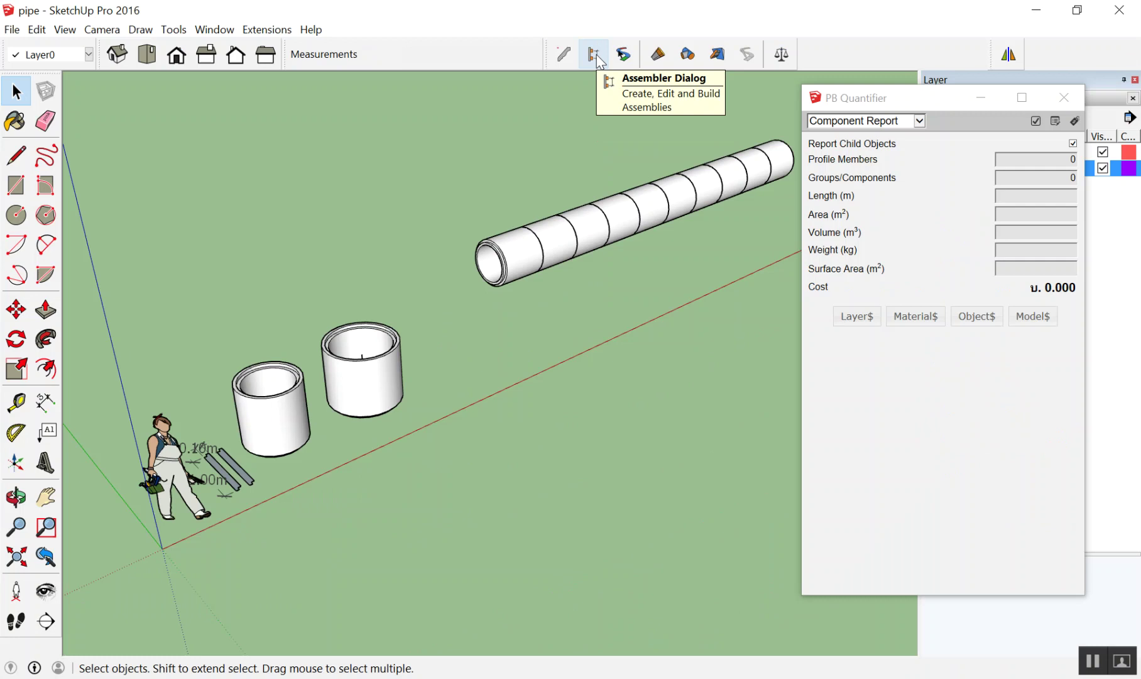
Close the PB Quantifier report and restore the Layers panel to the right-side tray
{"action": "left_click", "coordinate": [597, 56]}
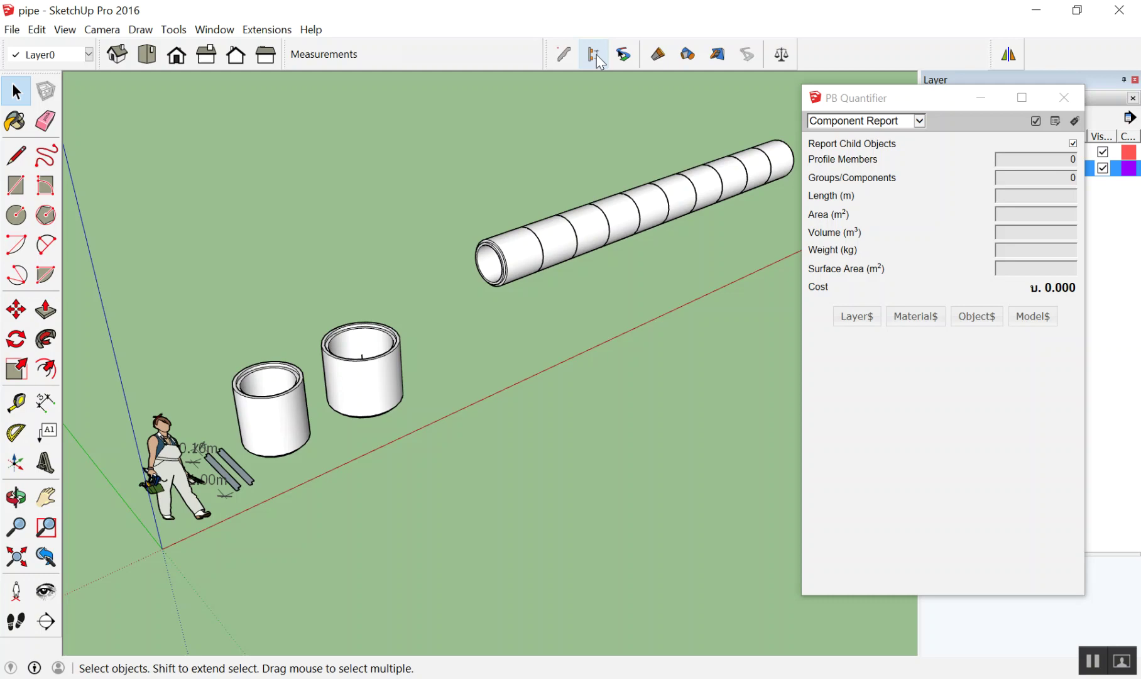
{"action": "left_click", "coordinate": [596, 55]}
{"action": "scroll", "coordinate": [640, 209], "scroll_direction": "up", "scroll_amount": 3}
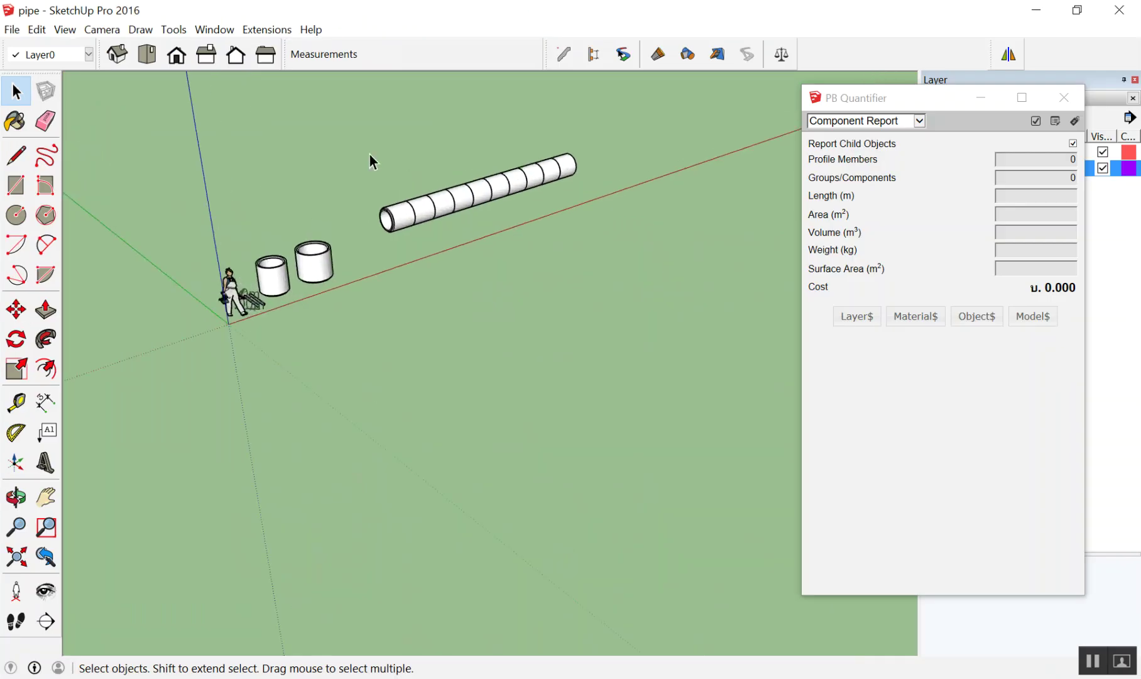
{"action": "scroll", "coordinate": [340, 148], "scroll_direction": "up", "scroll_amount": 3}
{"action": "left_click", "coordinate": [1060, 94]}
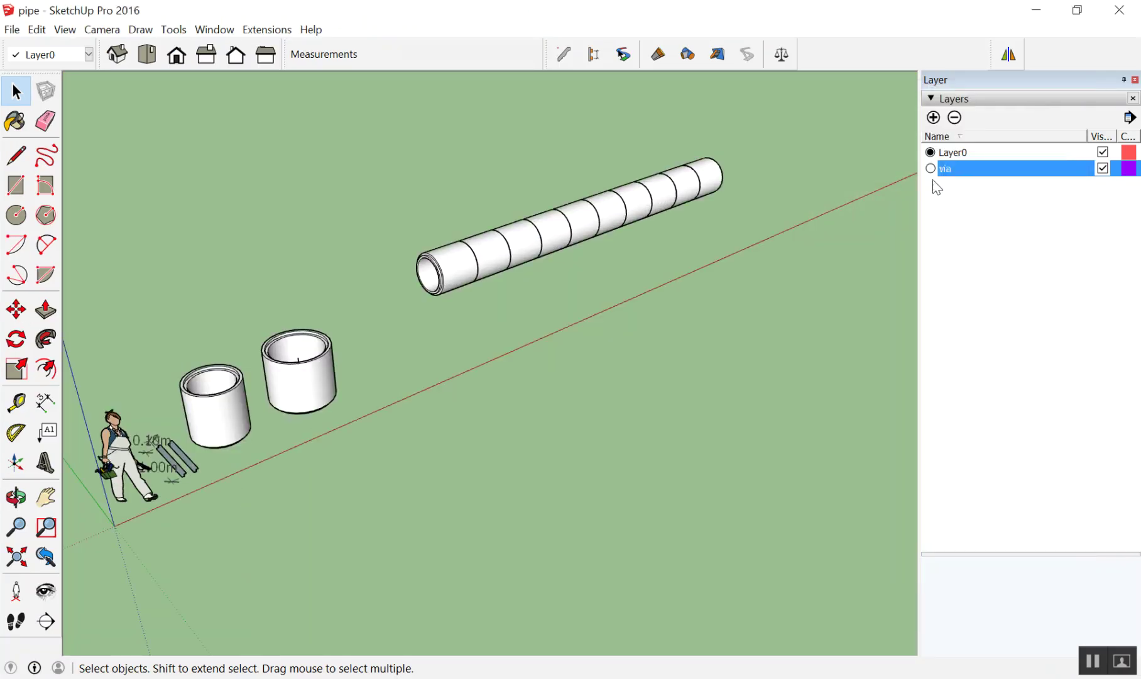
{"action": "left_click", "coordinate": [1123, 80]}
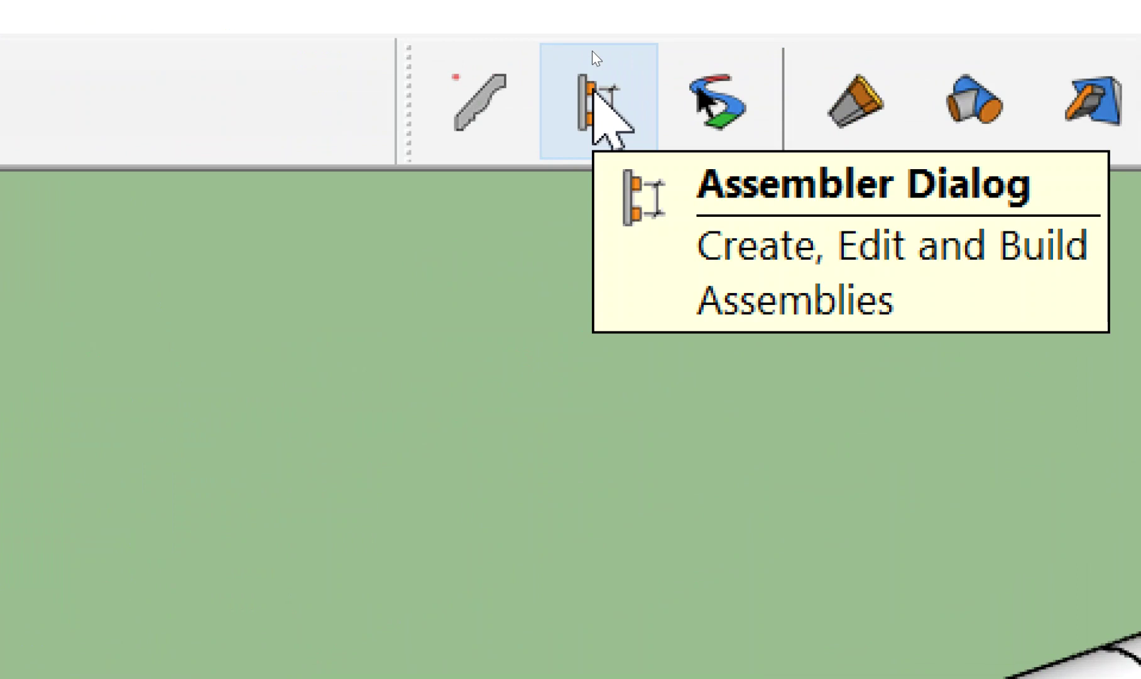
Start saving the assembly from PB Assembler into Desktop > Work Shop > Profile Assembler
{"action": "left_click", "coordinate": [593, 91]}
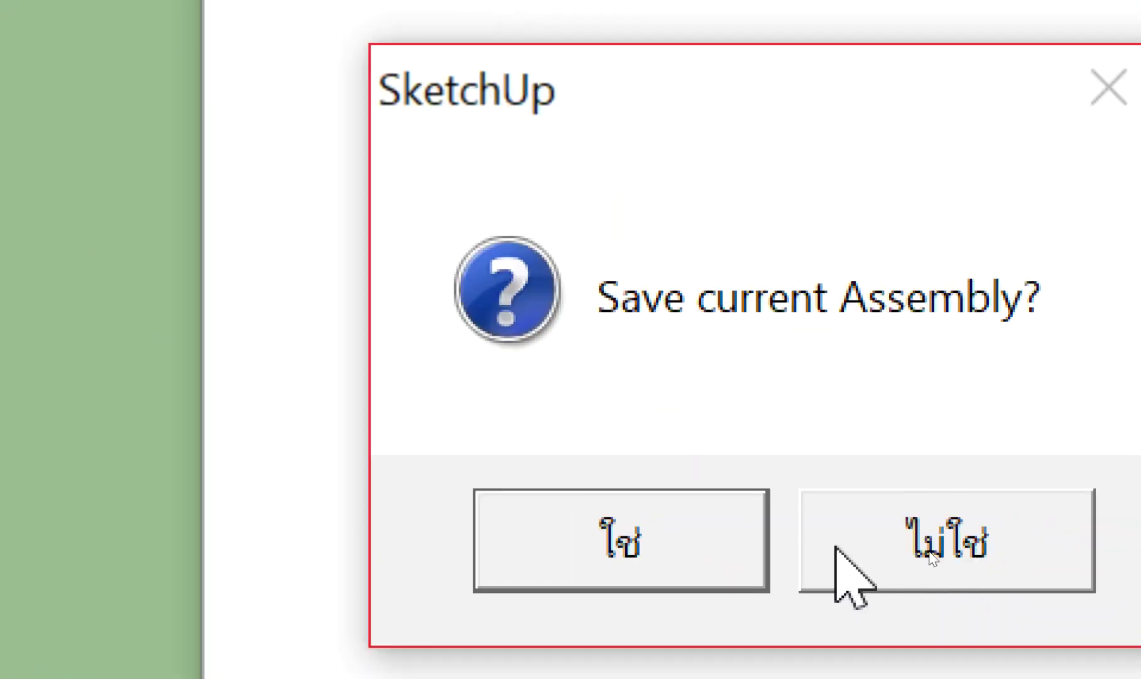
{"action": "left_click", "coordinate": [730, 534]}
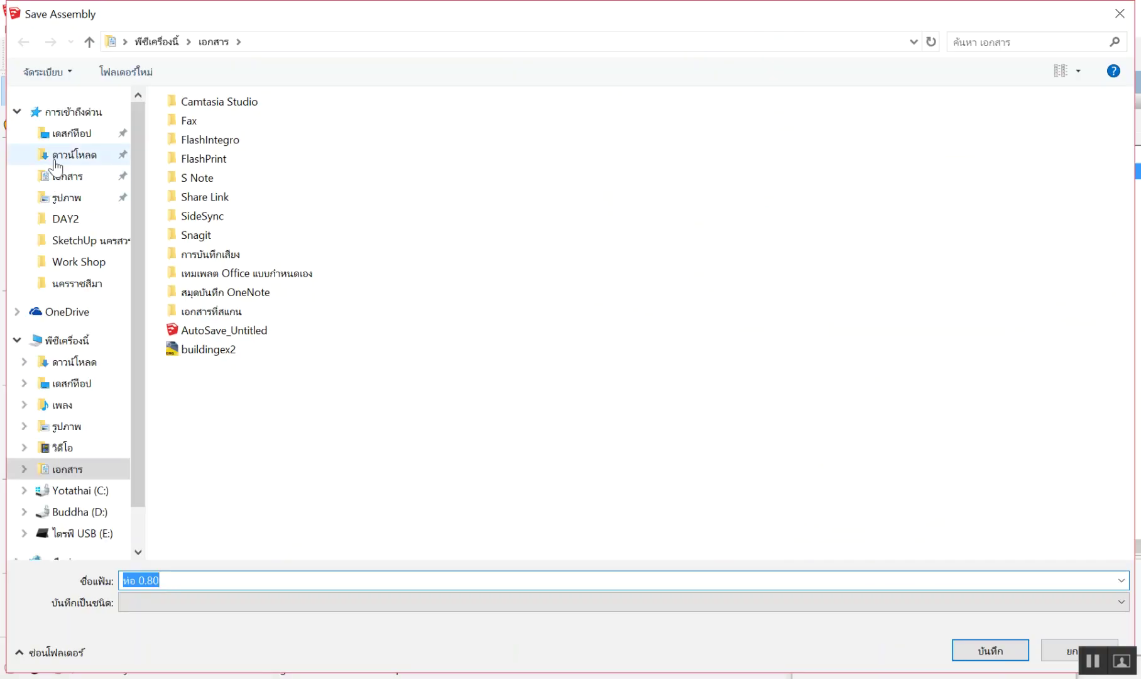
{"action": "left_click", "coordinate": [72, 133]}
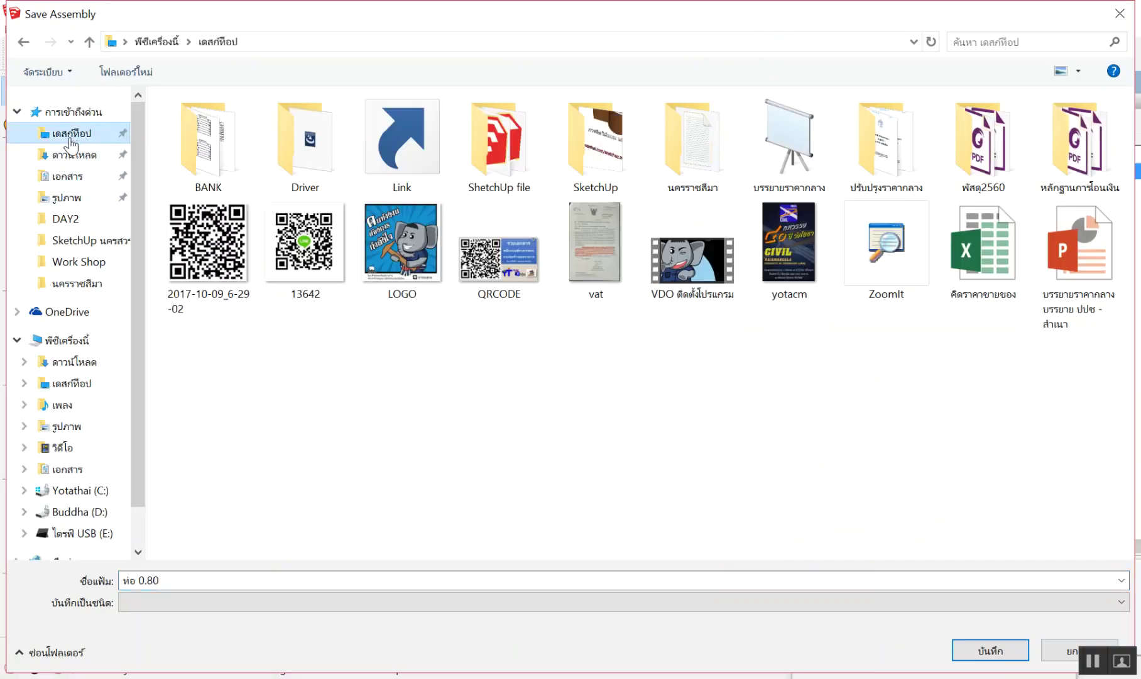
{"action": "left_click", "coordinate": [47, 263]}
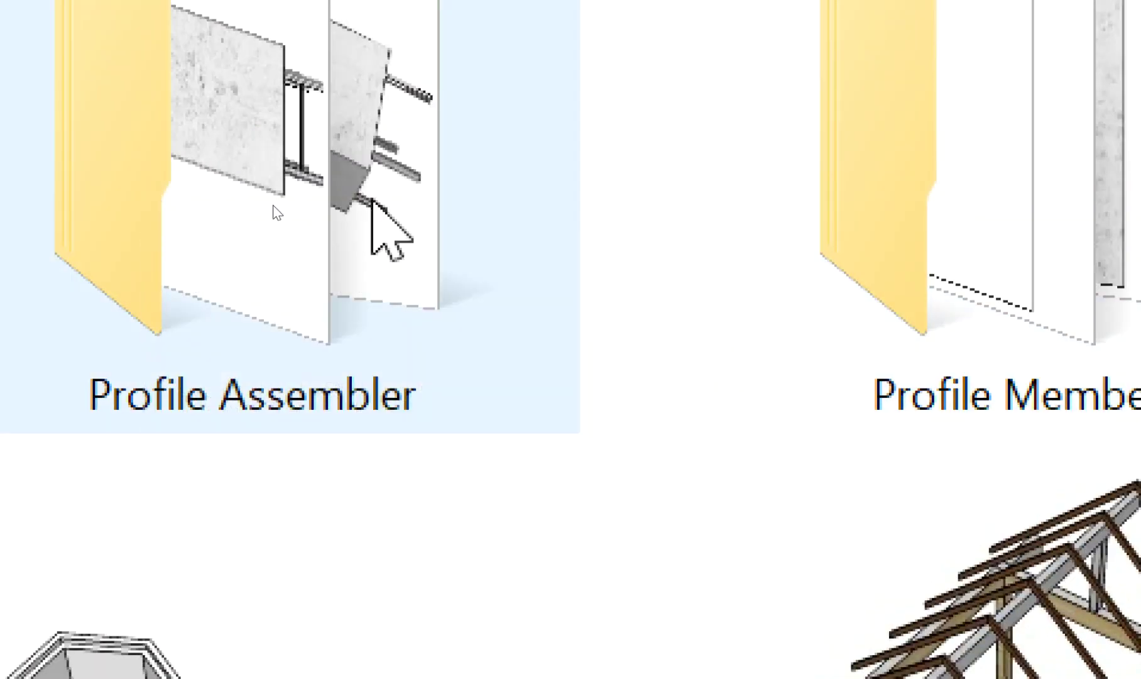
{"action": "double_click", "coordinate": [365, 206]}
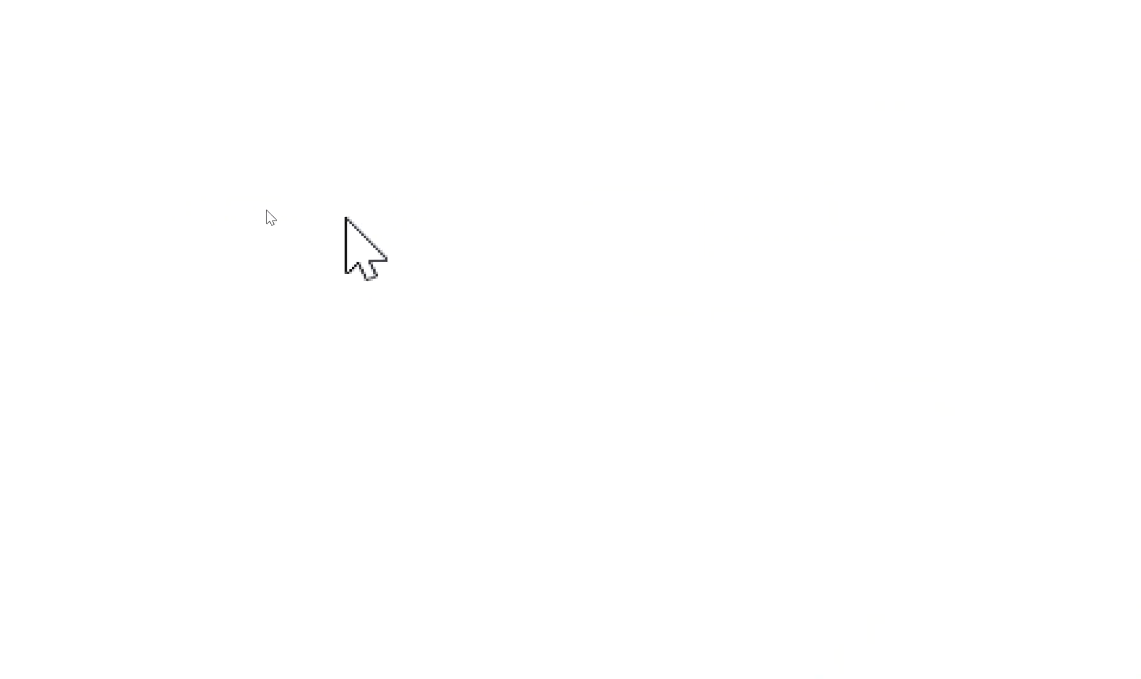
Name the assembly AS-PIPE and save it, dismissing the confirmation
{"action": "left_click_drag", "start_coordinate": [123, 581], "coordinate": [179, 580]}
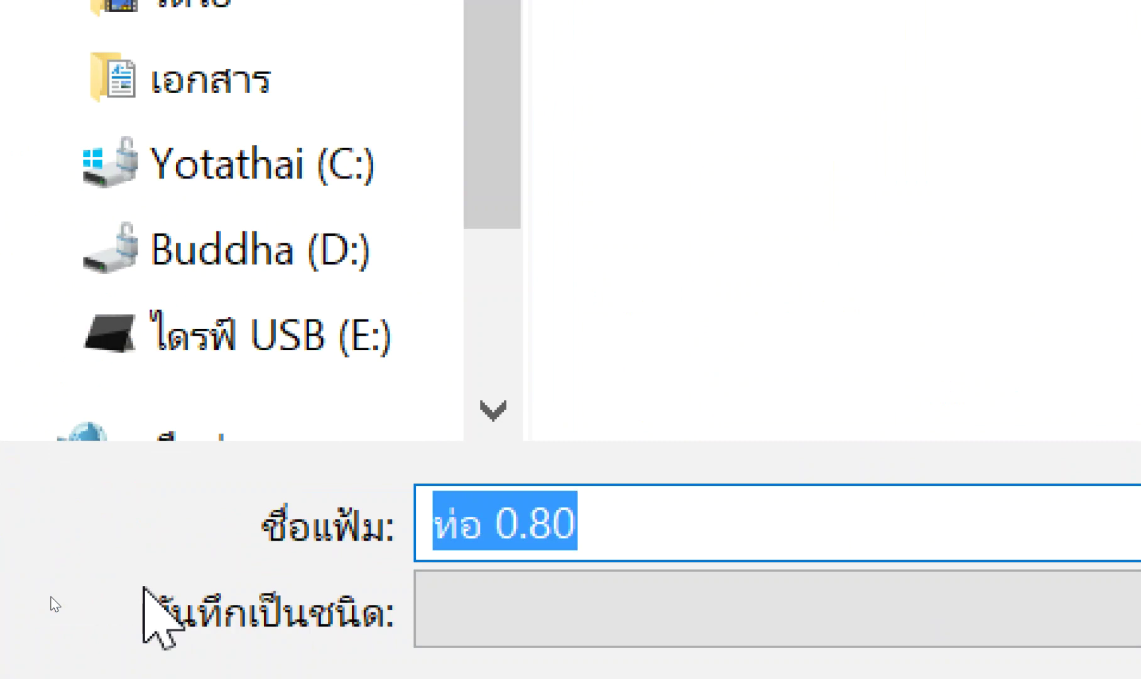
{"action": "type", "text": "S"}
{"action": "key", "text": "BackSpace"}
{"action": "type", "text": "A"}
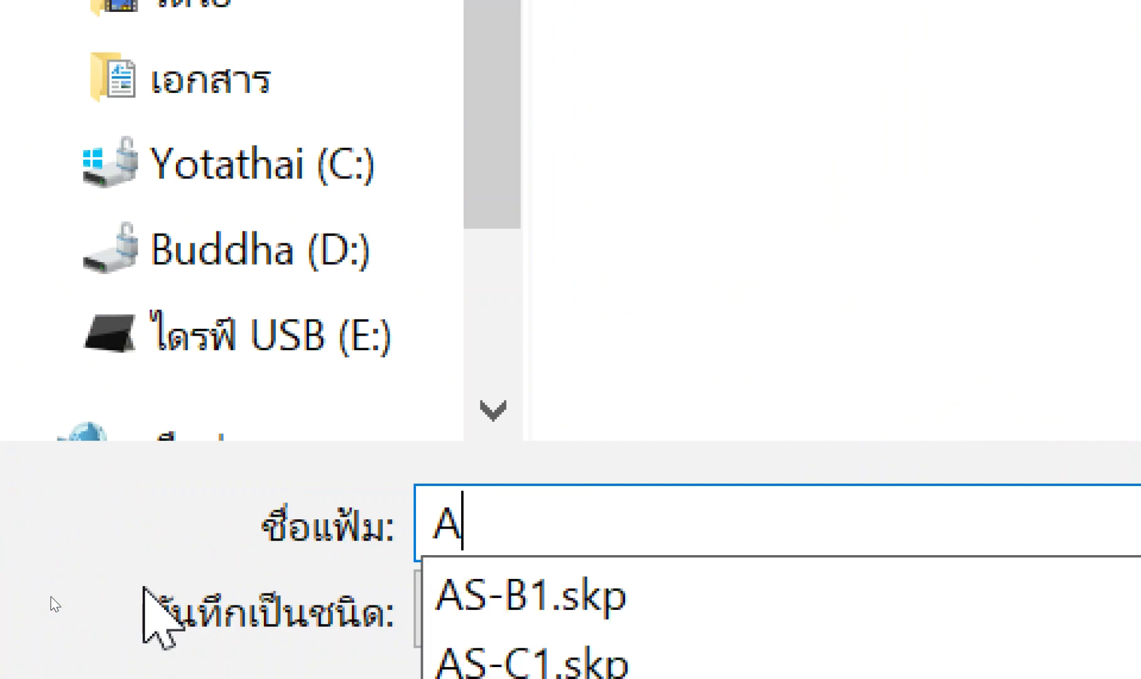
{"action": "type", "text": "S-"}
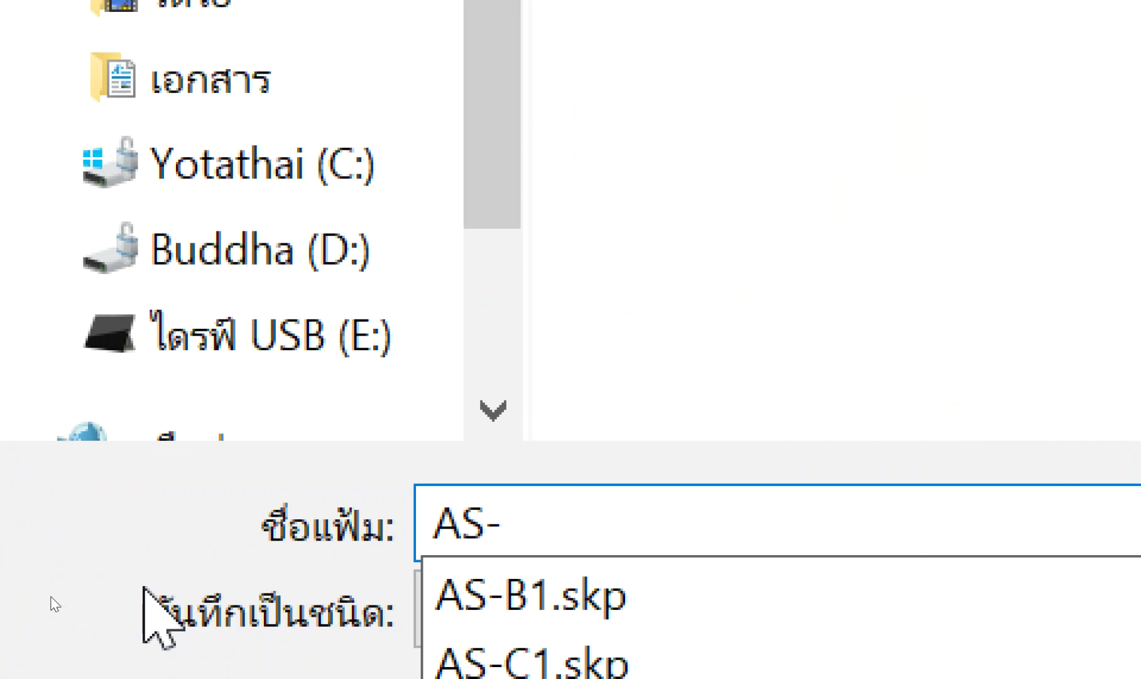
{"action": "type", "text": "P"}
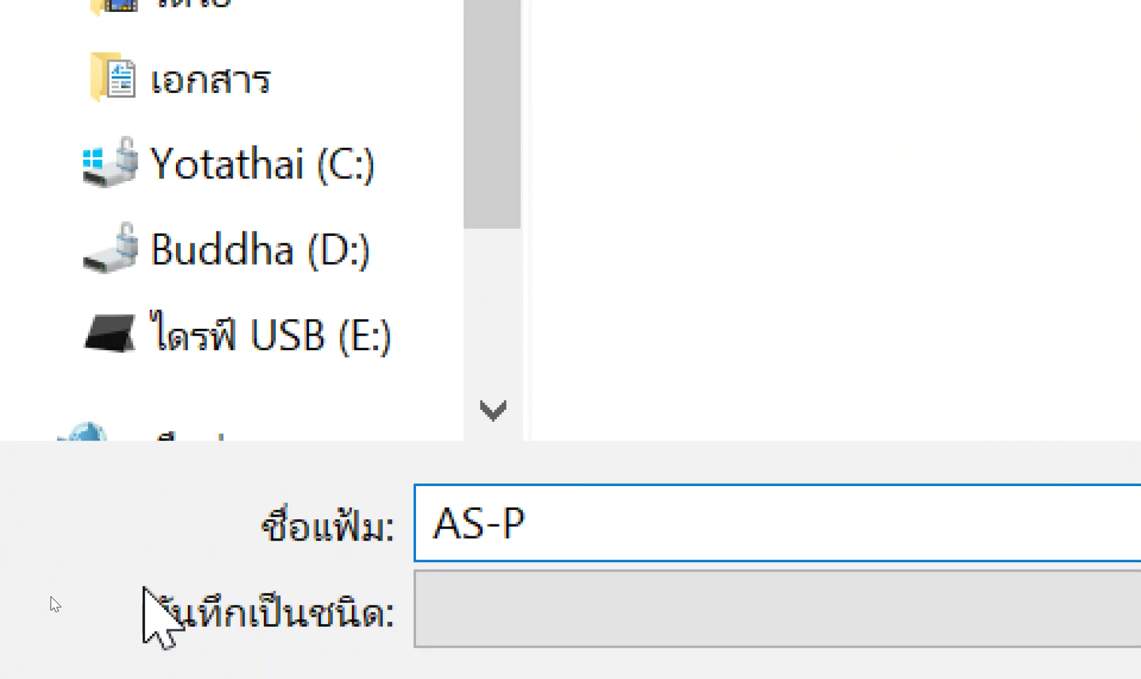
{"action": "type", "text": "IP"}
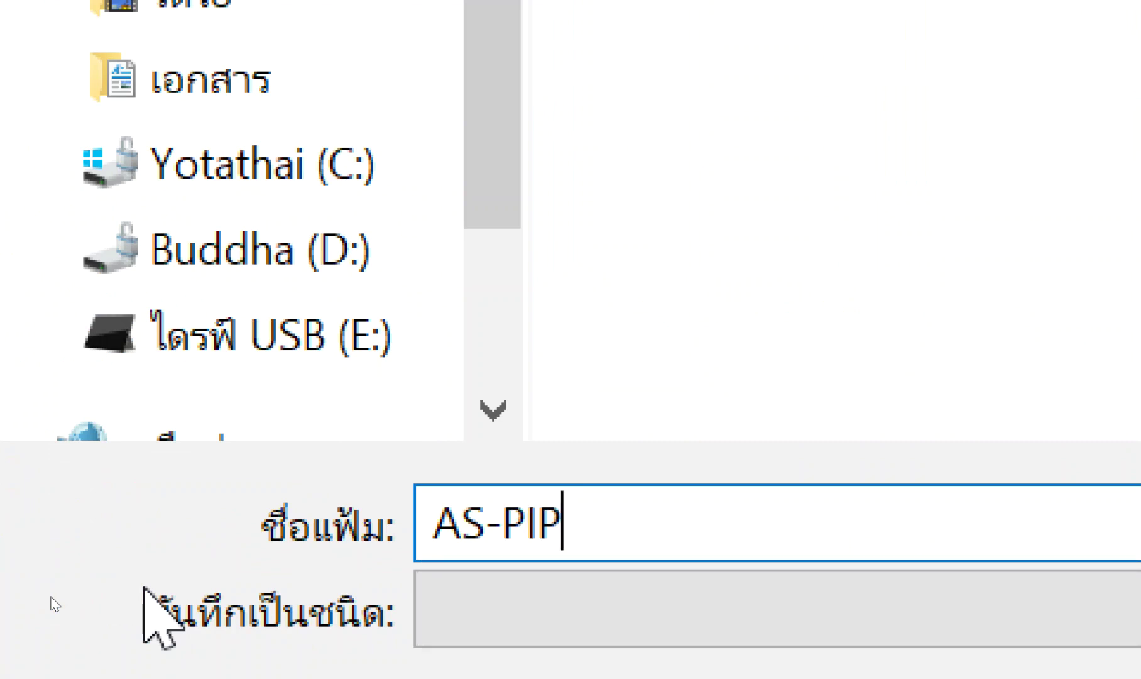
{"action": "type", "text": "E"}
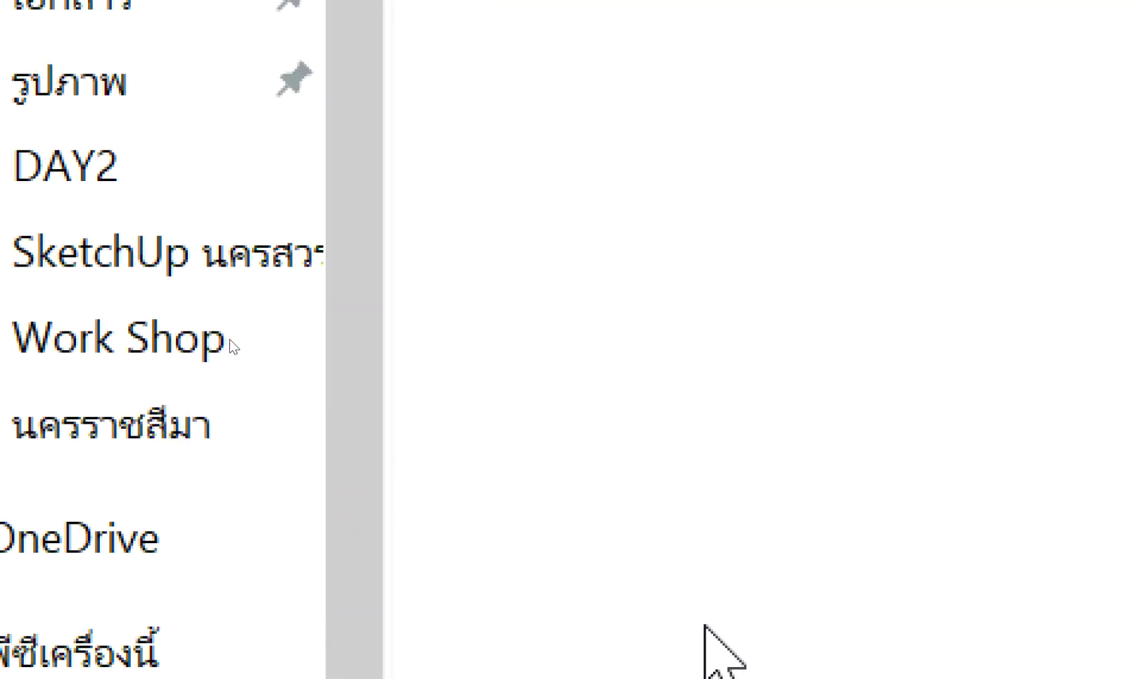
{"action": "scroll", "coordinate": [234, 345], "scroll_direction": "down", "scroll_amount": 2}
{"action": "scroll", "coordinate": [295, 402], "scroll_direction": "down", "scroll_amount": 2}
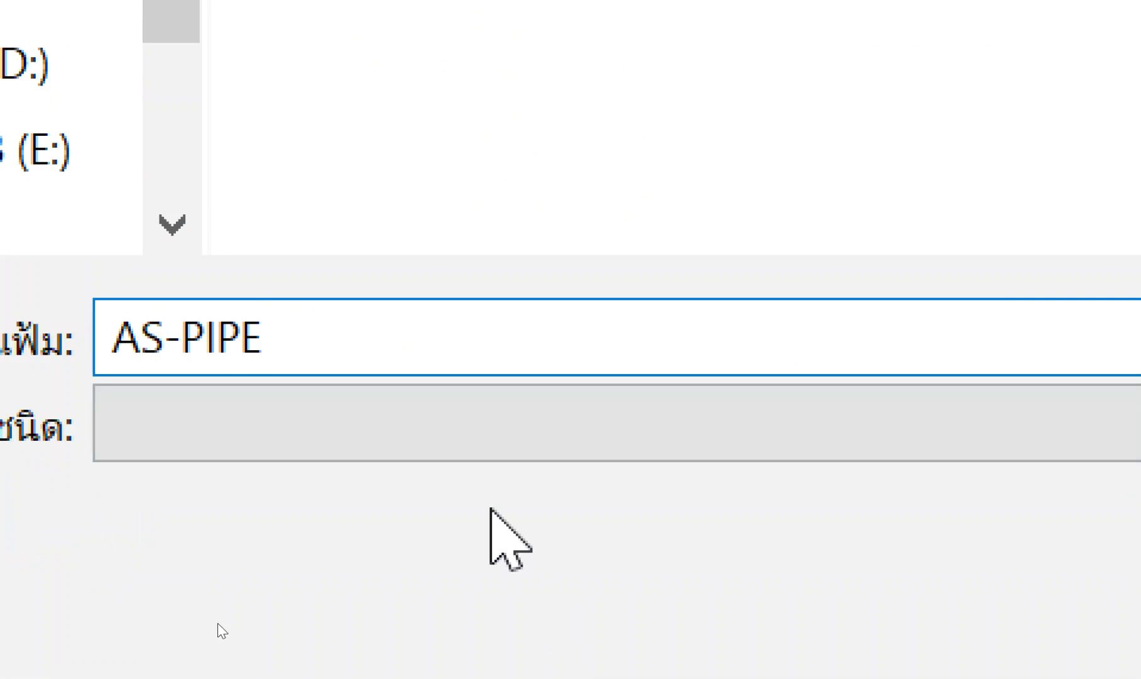
{"action": "key", "text": "Return"}
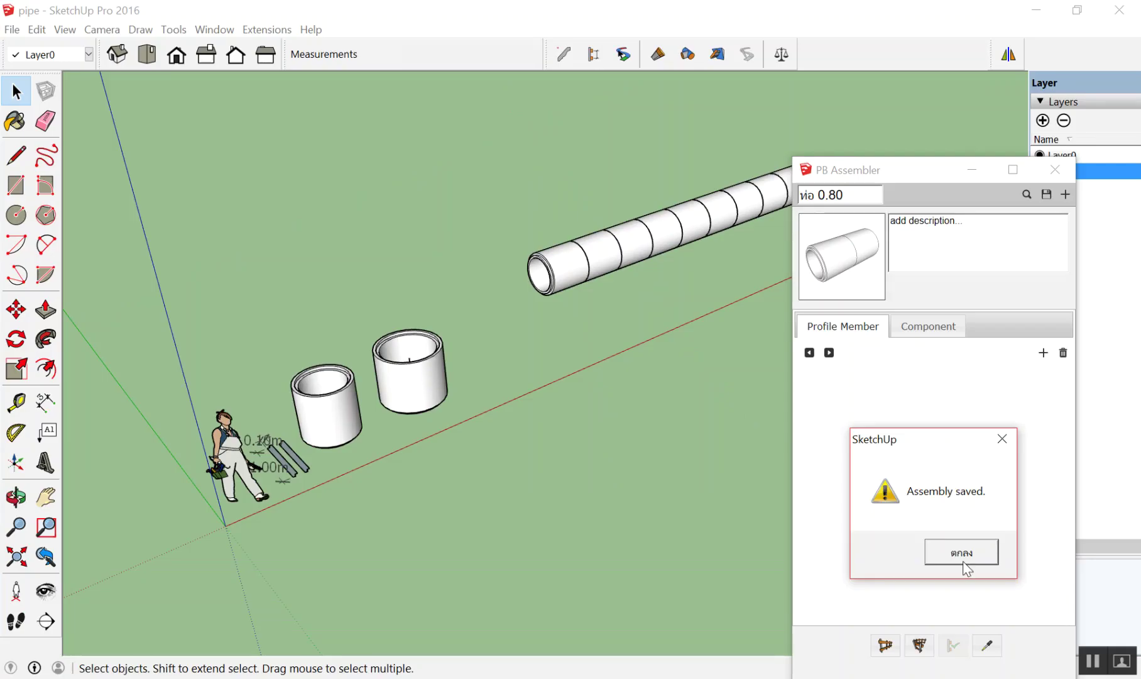
{"action": "left_click", "coordinate": [962, 552]}
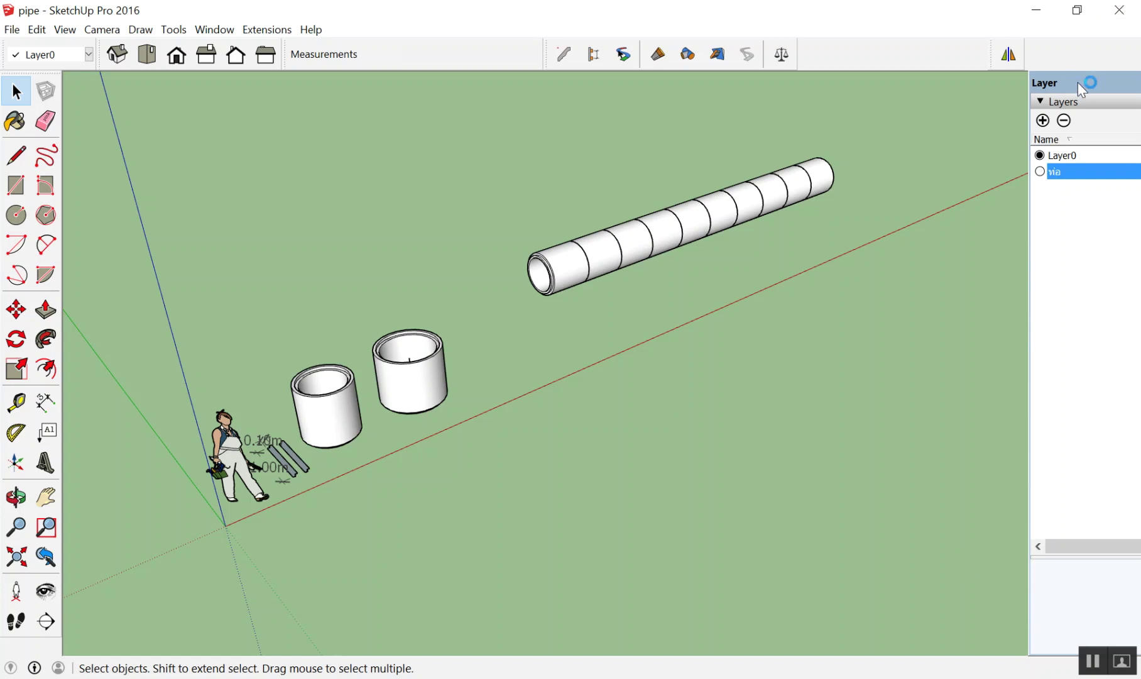
Close the Layers panel and browse the assembly library showing AS-PIPE, AS-B1 and AS-C1
{"action": "left_click_drag", "start_coordinate": [1077, 83], "coordinate": [1110, 86]}
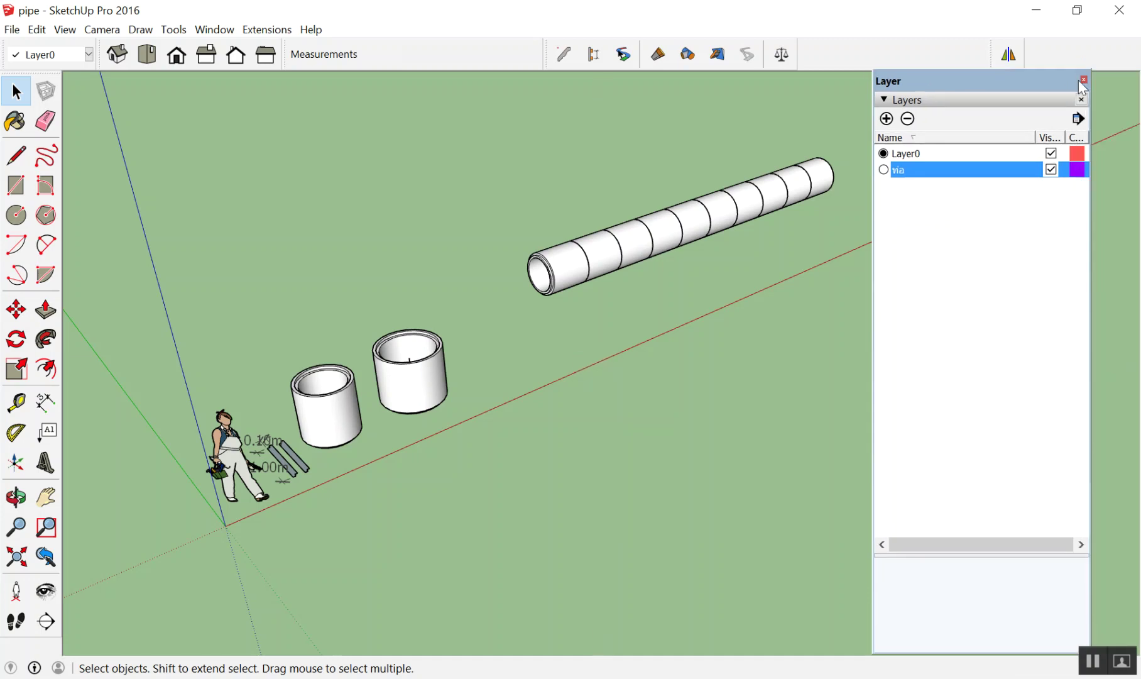
{"action": "left_click", "coordinate": [1082, 83]}
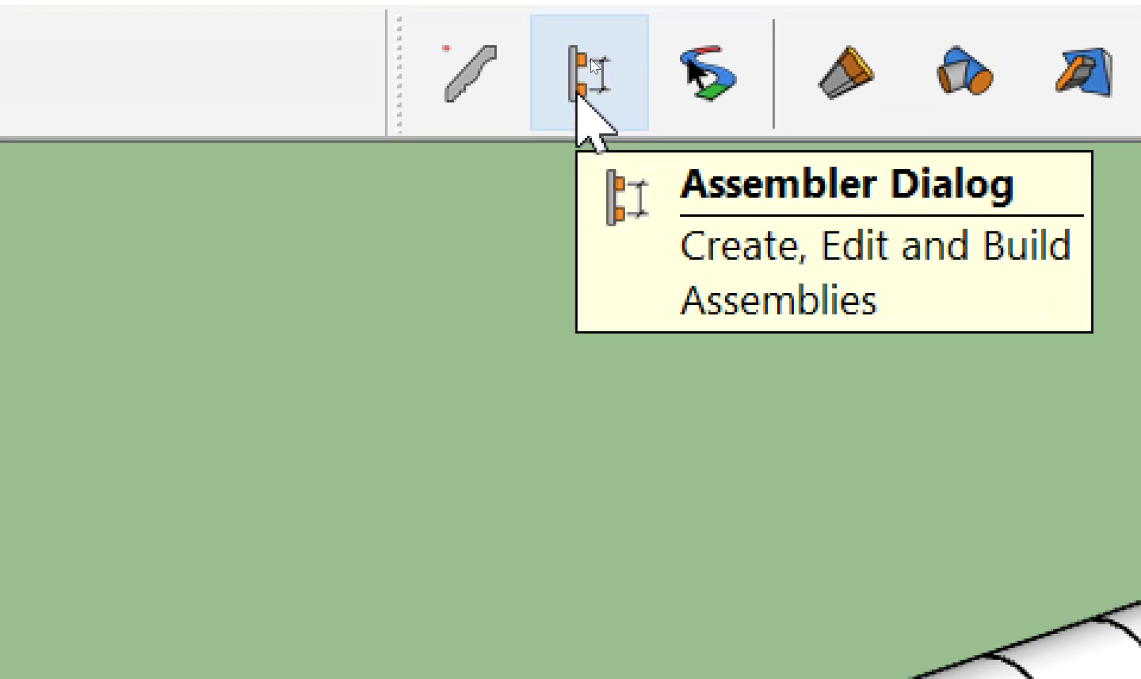
{"action": "left_click", "coordinate": [578, 95]}
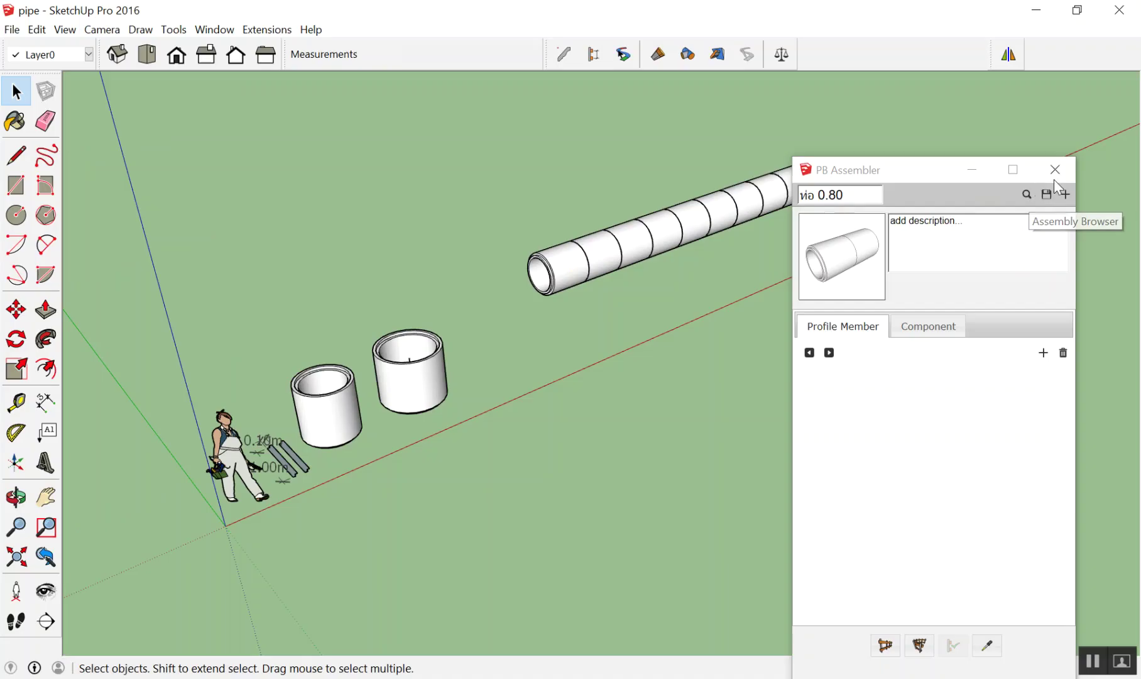
{"action": "left_click", "coordinate": [902, 95]}
{"action": "left_click", "coordinate": [584, 61]}
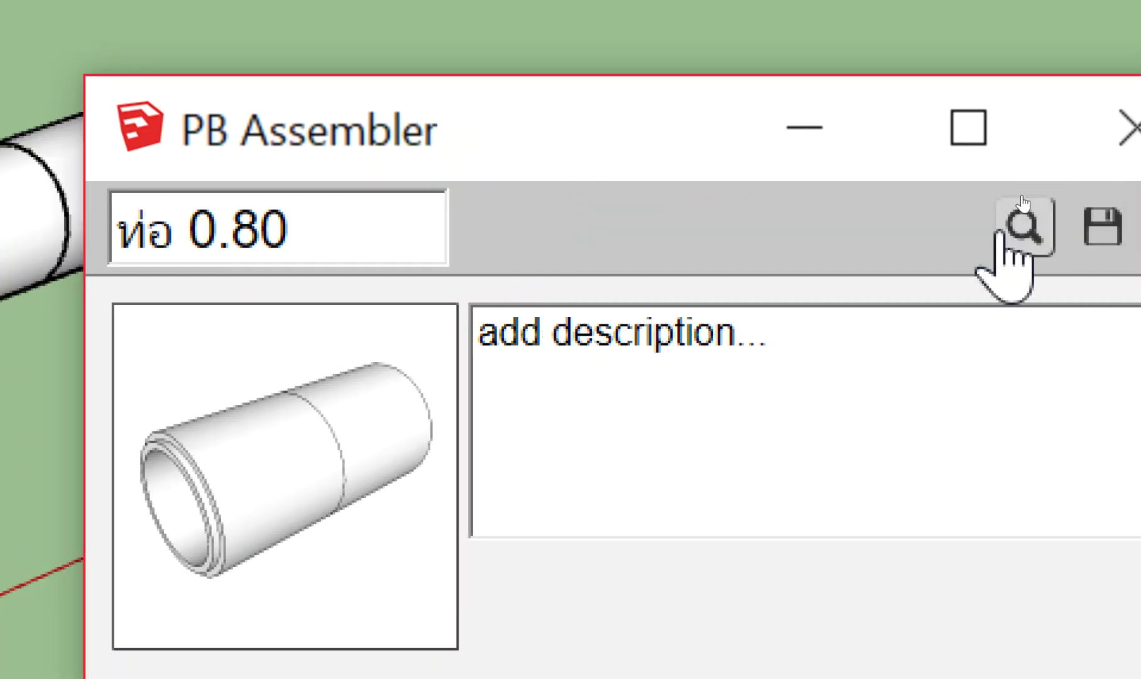
{"action": "left_click", "coordinate": [1027, 194]}
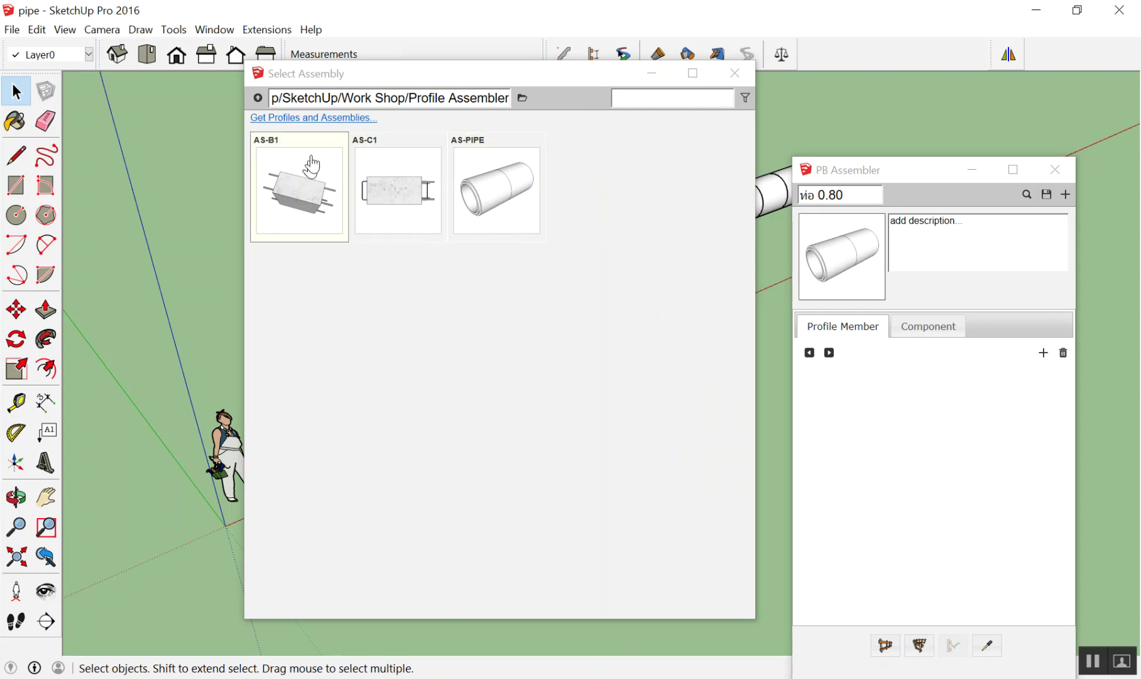
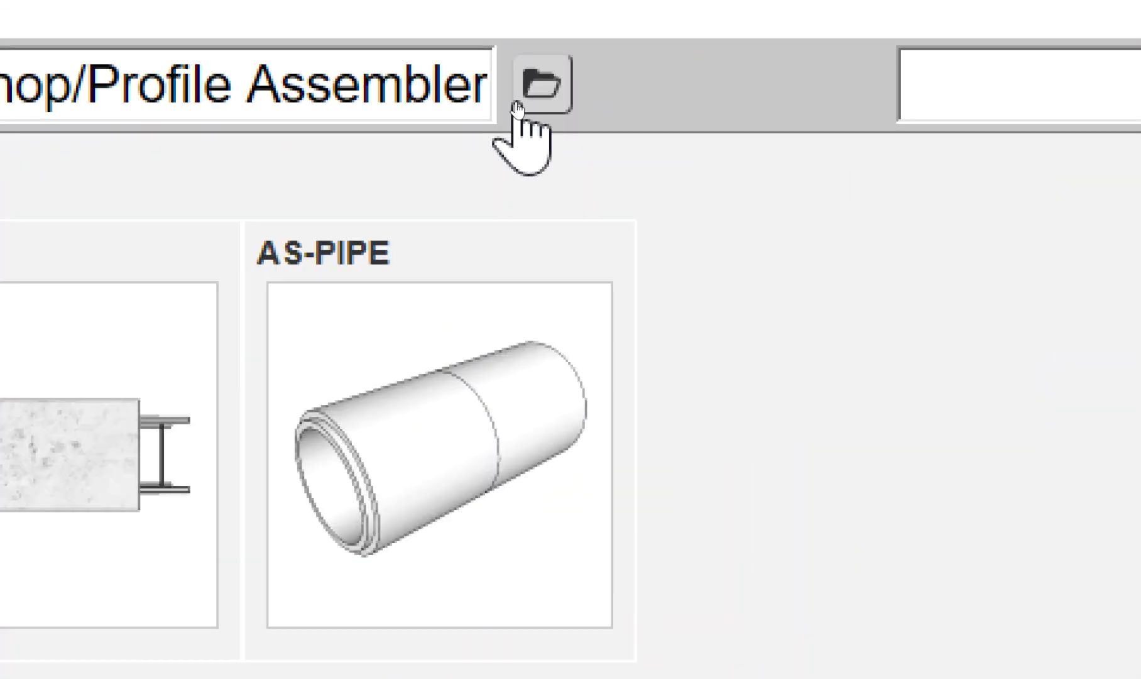
Try SketchUp > Examples > Assembler-Examples as the assembly library and dismiss the path-not-found warning
{"action": "left_click", "coordinate": [517, 100]}
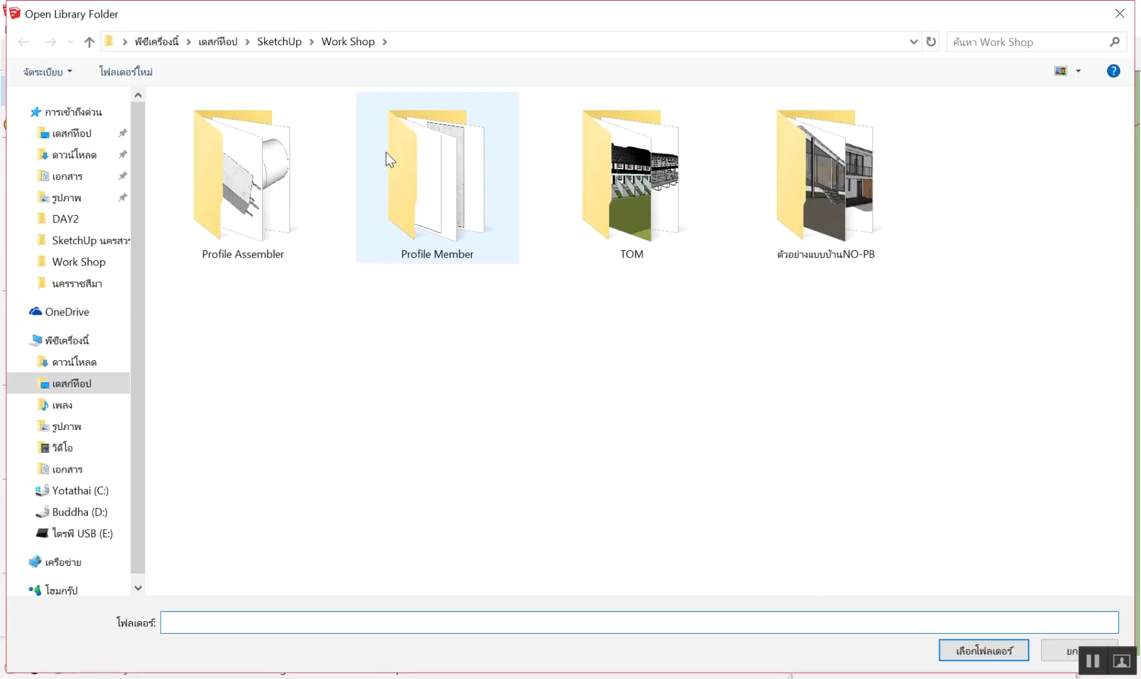
{"action": "left_click", "coordinate": [71, 156]}
{"action": "left_click", "coordinate": [72, 136]}
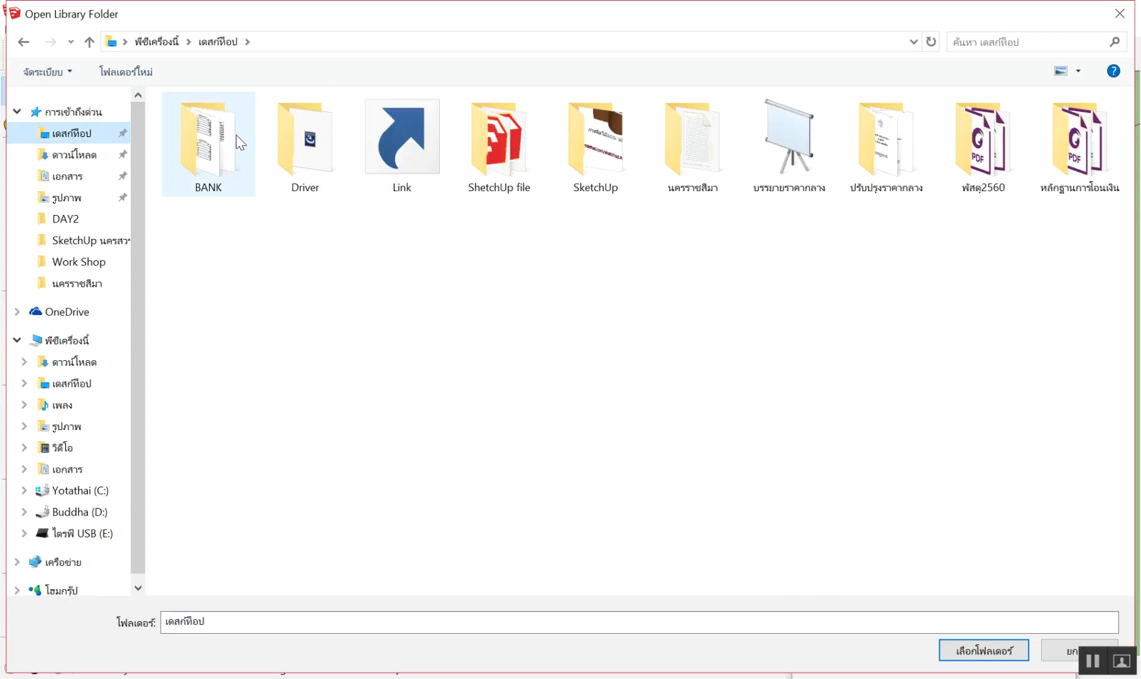
{"action": "double_click", "coordinate": [596, 143]}
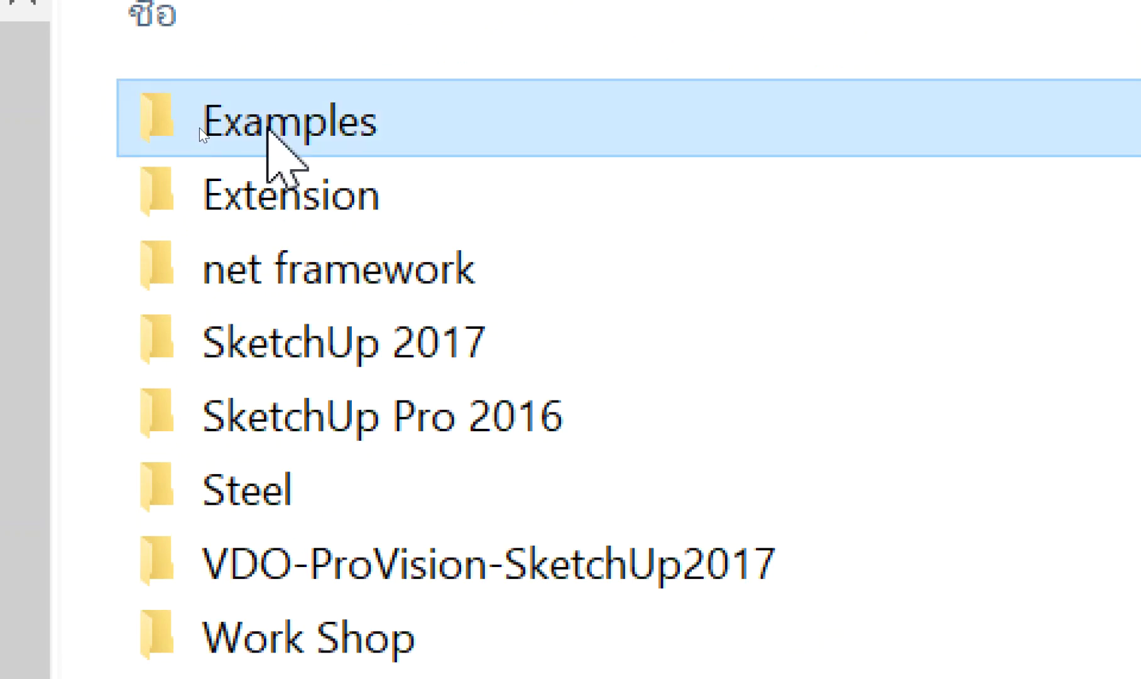
{"action": "double_click", "coordinate": [267, 129]}
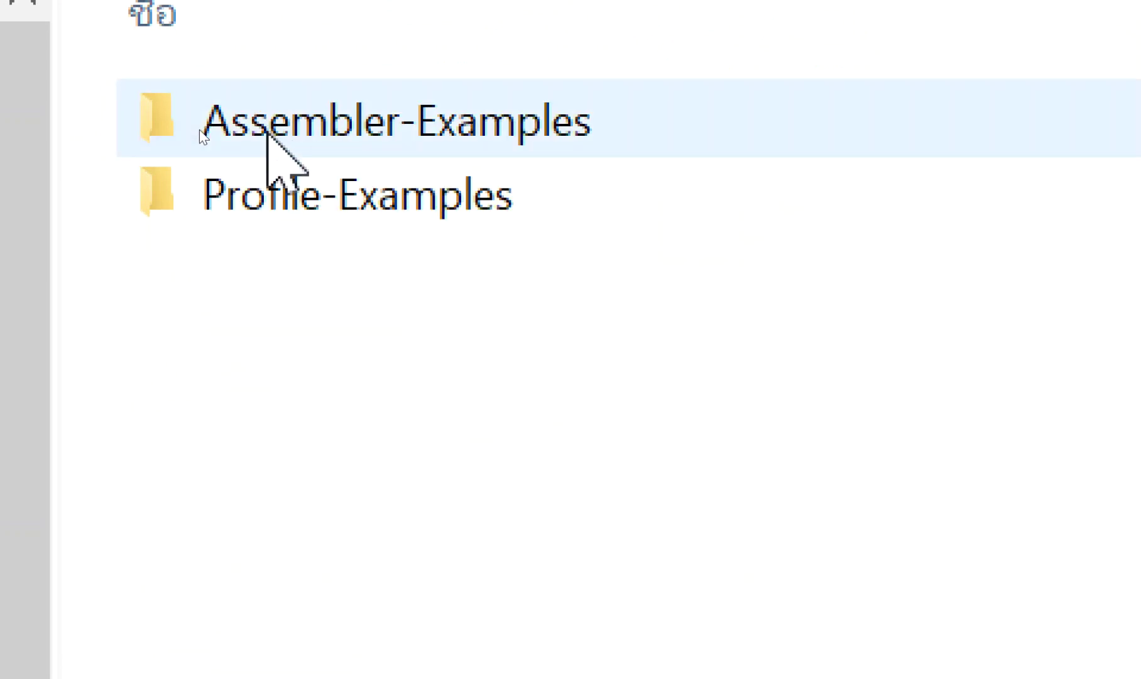
{"action": "double_click", "coordinate": [267, 135]}
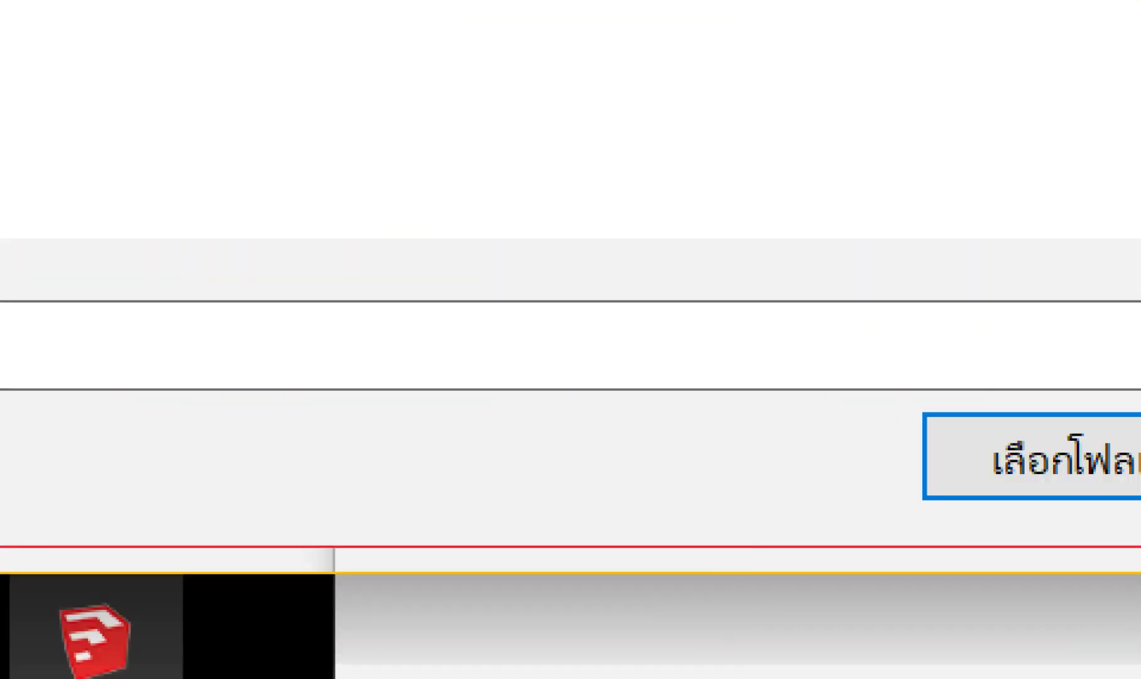
{"action": "left_click", "coordinate": [770, 448]}
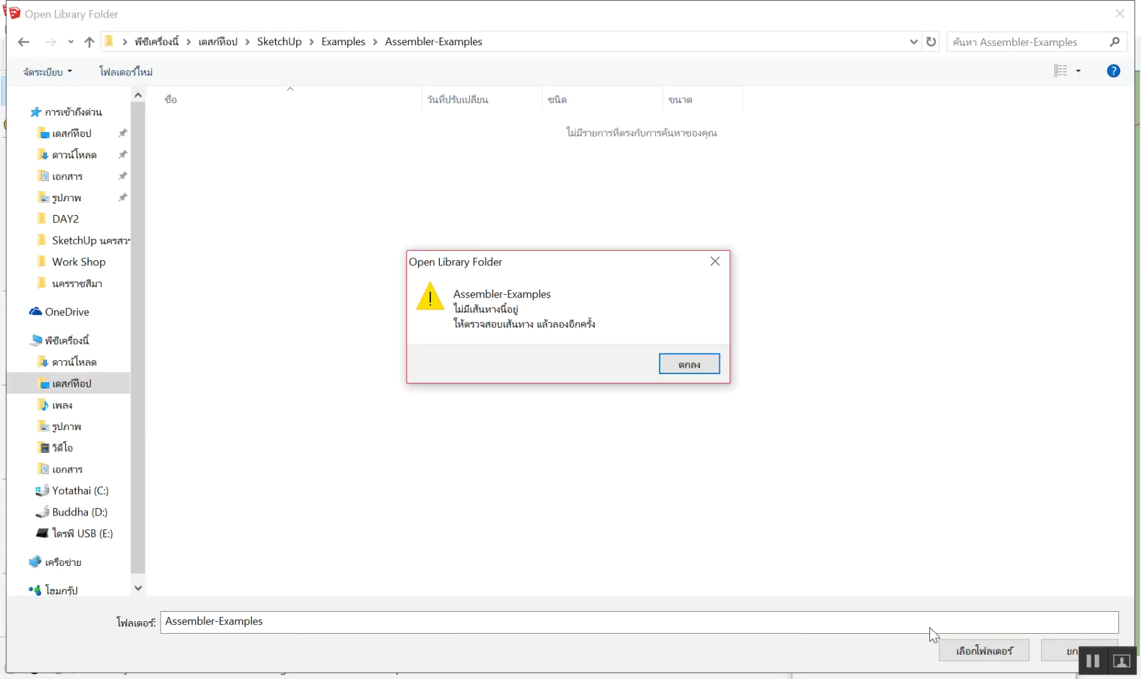
{"action": "left_click", "coordinate": [691, 368]}
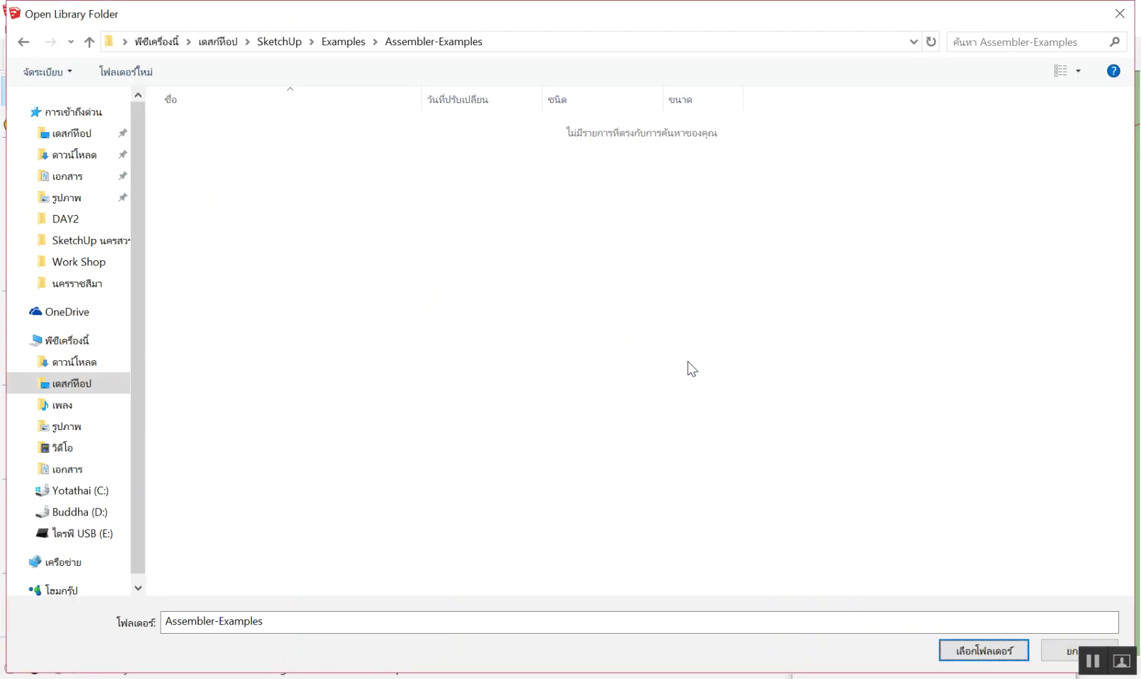
{"action": "left_click", "coordinate": [965, 658]}
{"action": "left_click", "coordinate": [697, 366]}
Set the assembly library folder to SketchUp > Work Shop > Profile Assembler
{"action": "left_click", "coordinate": [293, 45]}
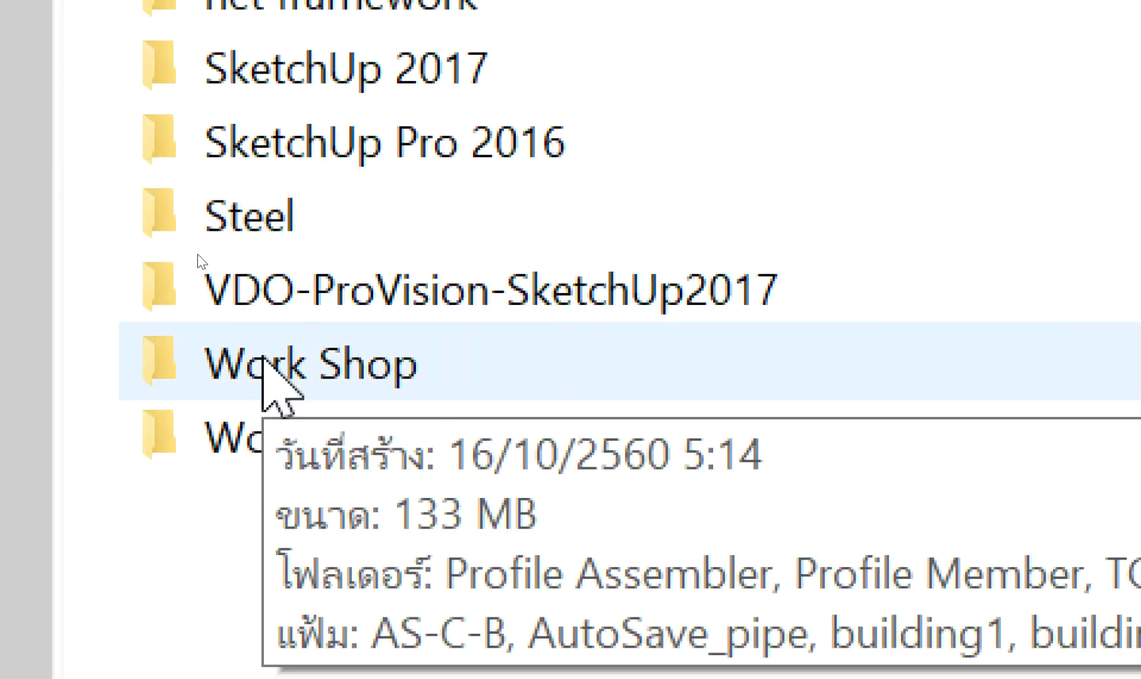
{"action": "double_click", "coordinate": [263, 380]}
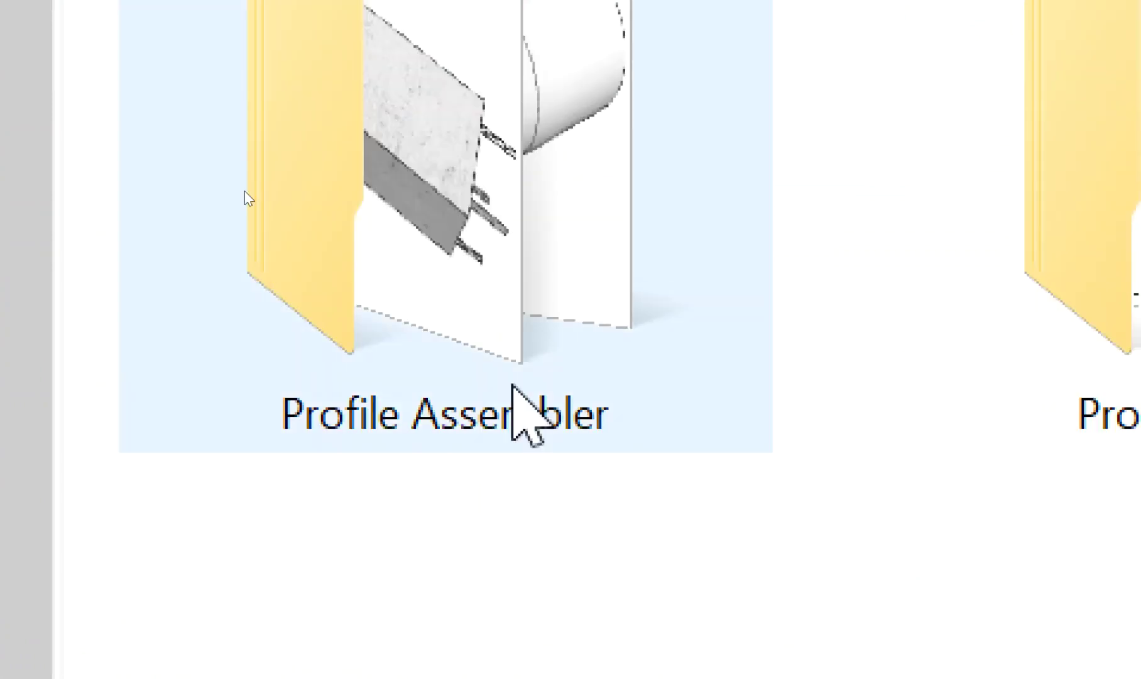
{"action": "double_click", "coordinate": [438, 126]}
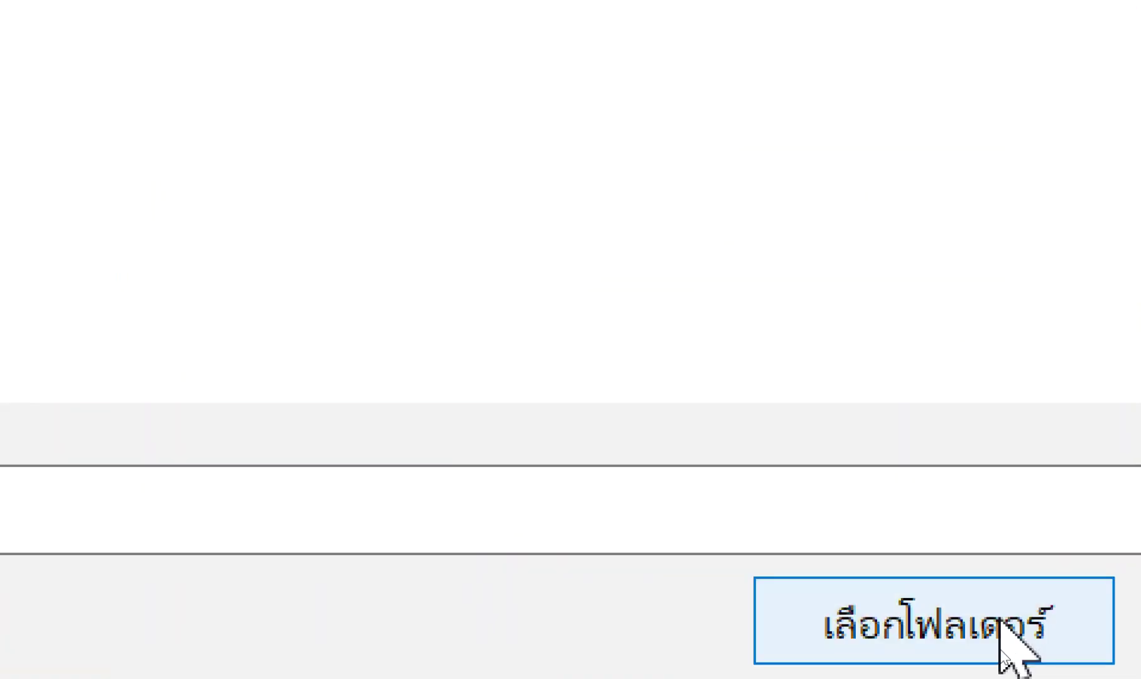
{"action": "left_click", "coordinate": [993, 650]}
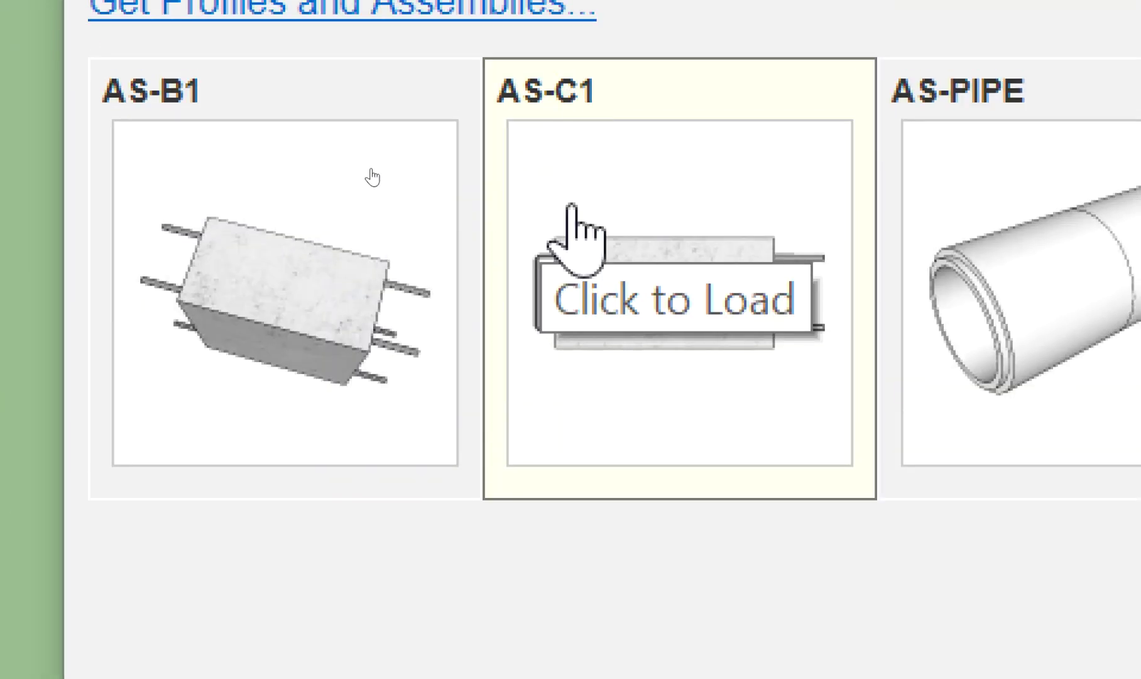
Load the AS-C1 assembly and reopen the assembly browser
{"action": "left_click", "coordinate": [559, 215]}
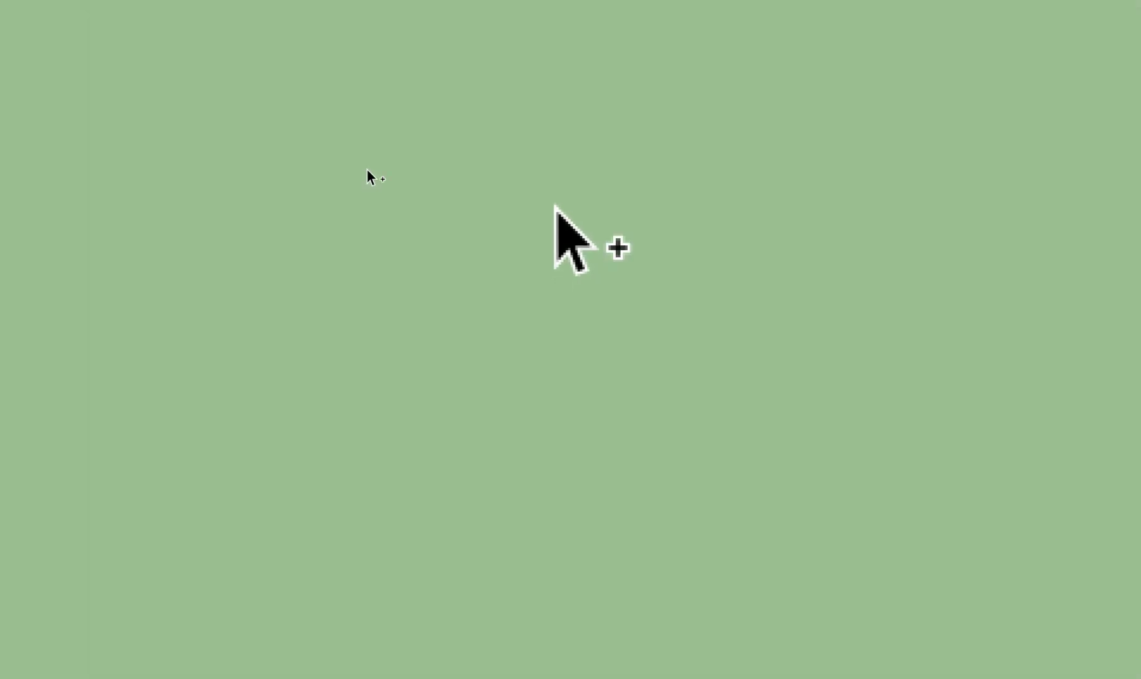
{"action": "left_click", "coordinate": [433, 375]}
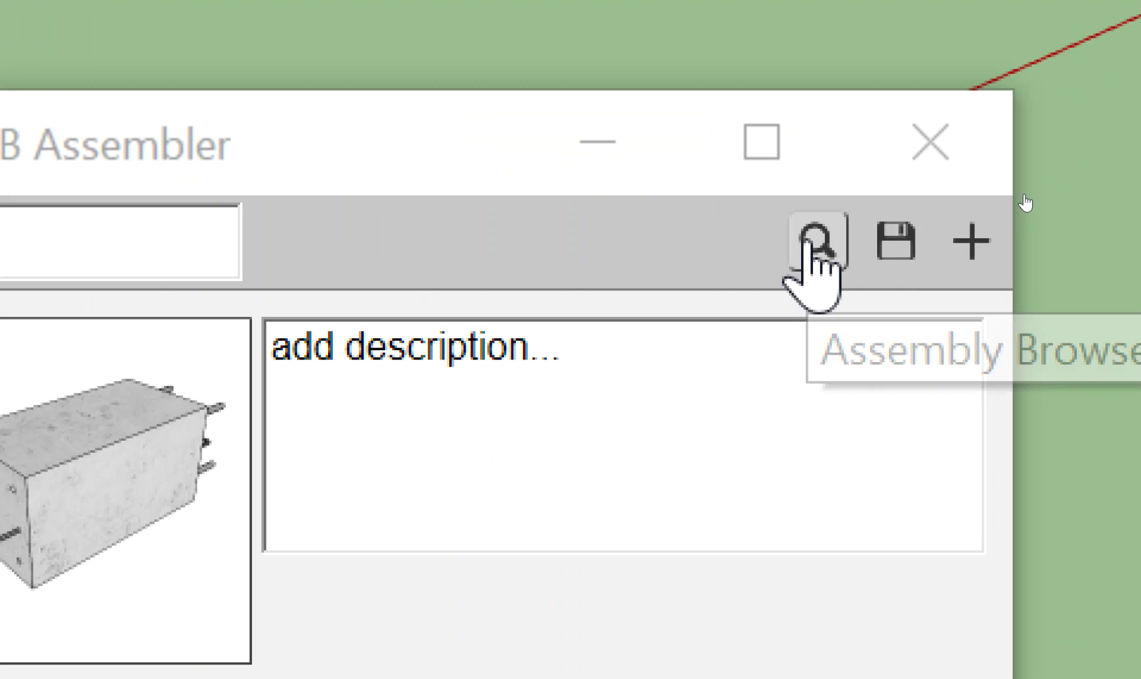
{"action": "left_click", "coordinate": [813, 245]}
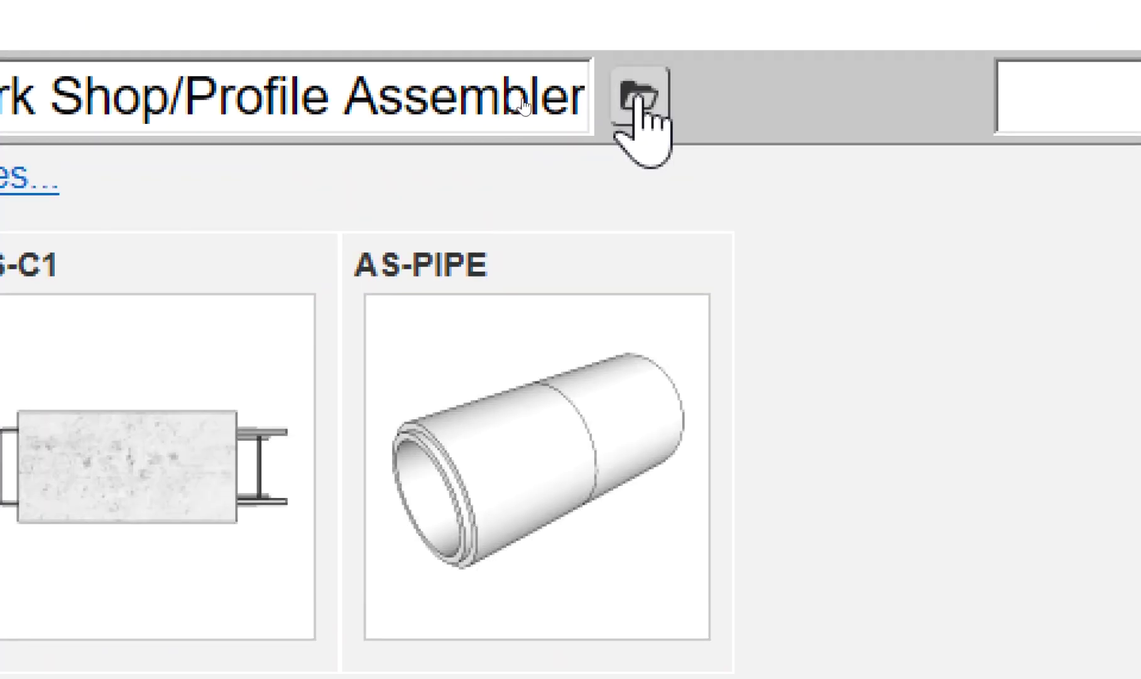
{"action": "left_click", "coordinate": [522, 98]}
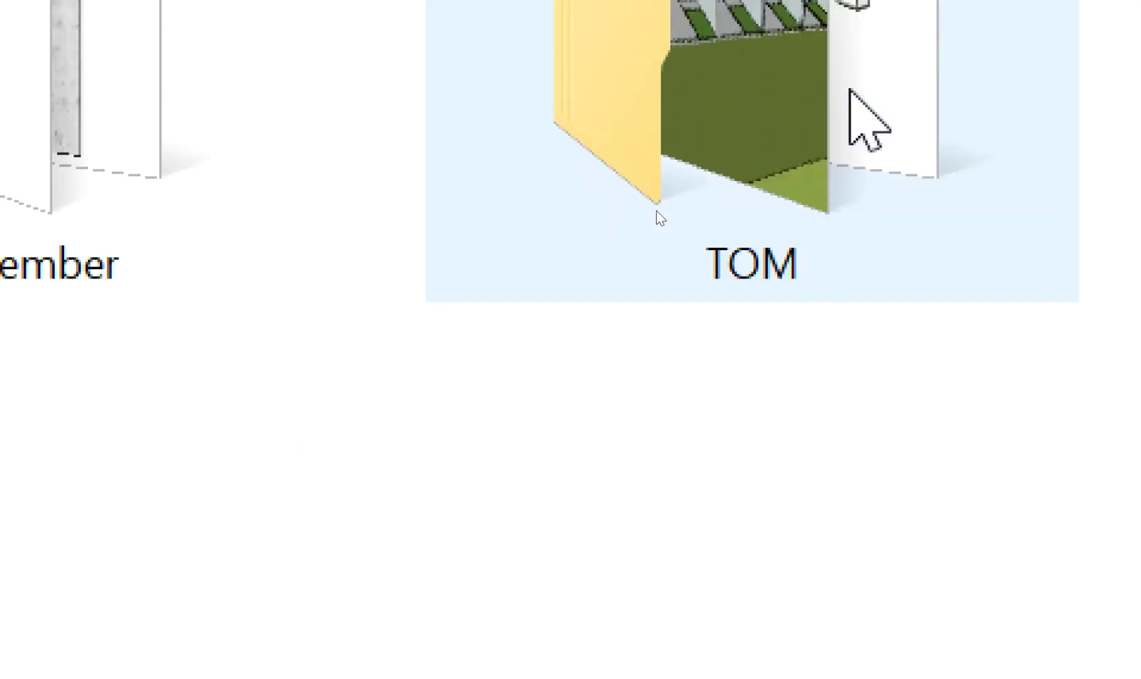
{"action": "double_click", "coordinate": [848, 89]}
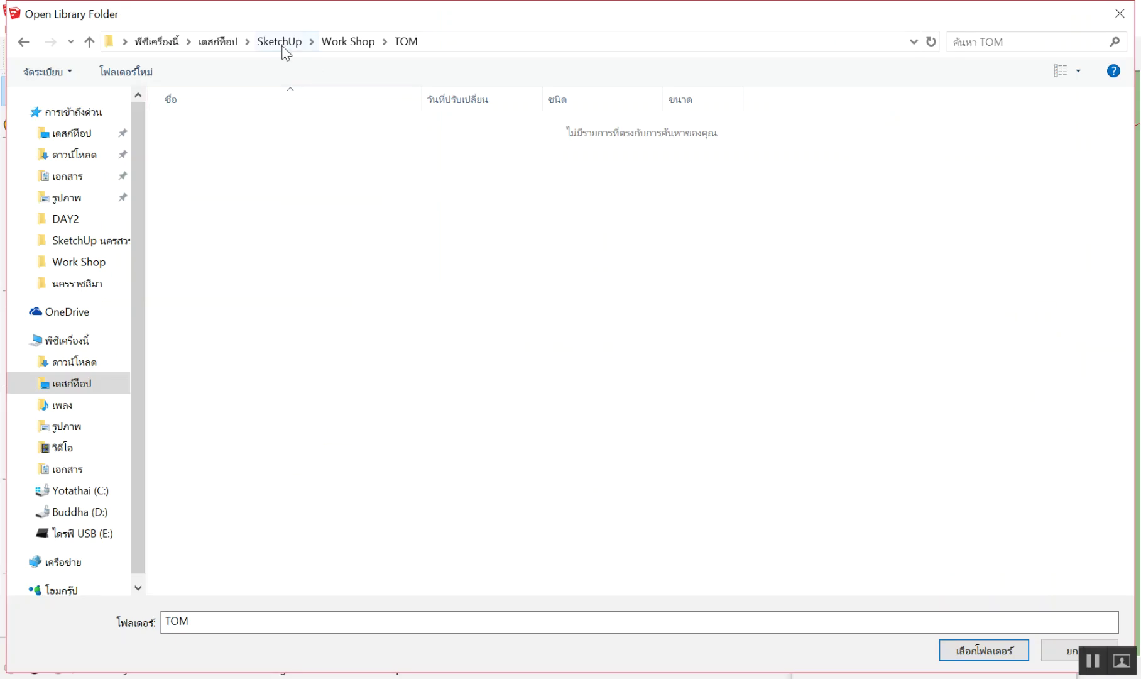
{"action": "left_click", "coordinate": [282, 44]}
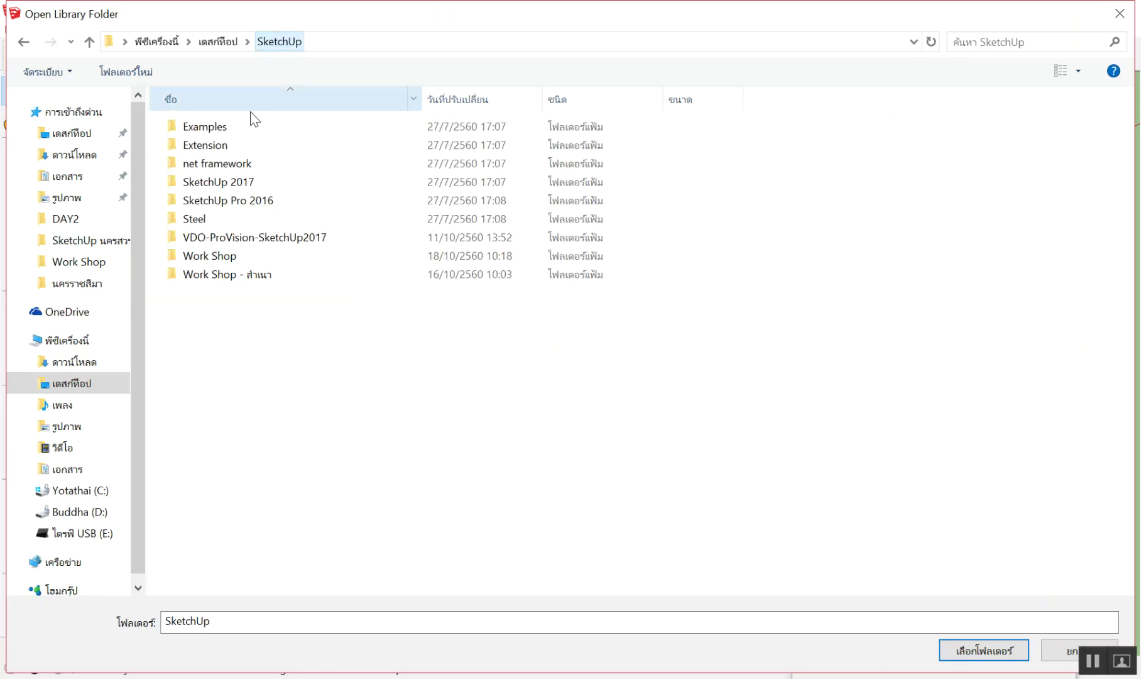
{"action": "double_click", "coordinate": [194, 251]}
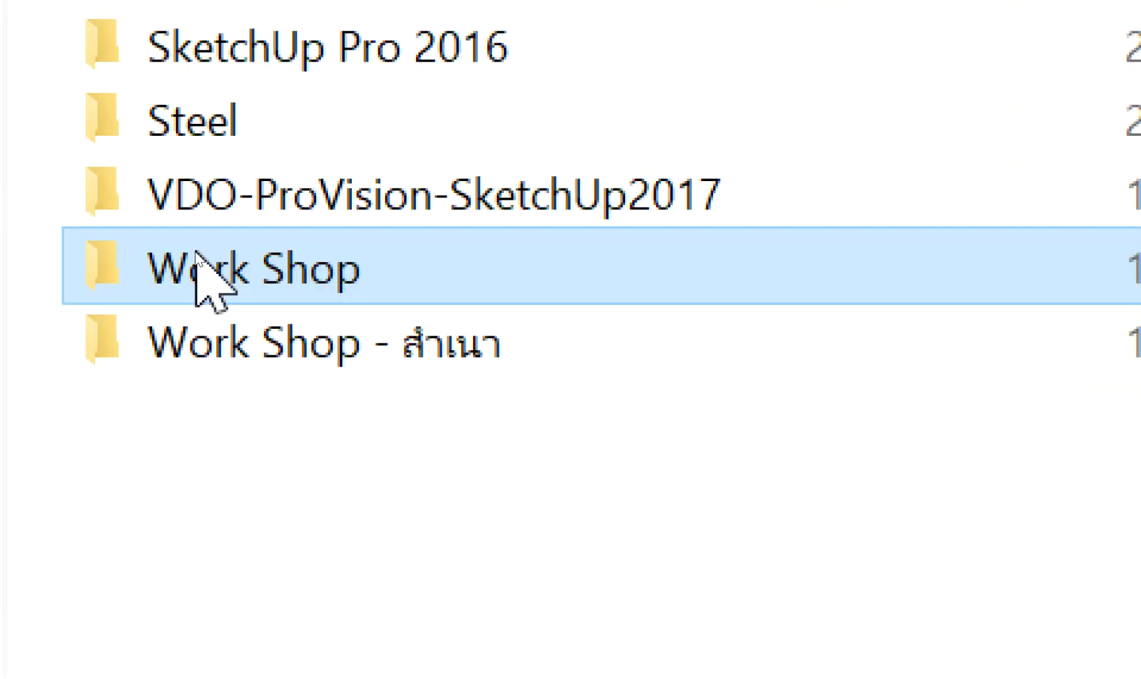
{"action": "double_click", "coordinate": [403, 466]}
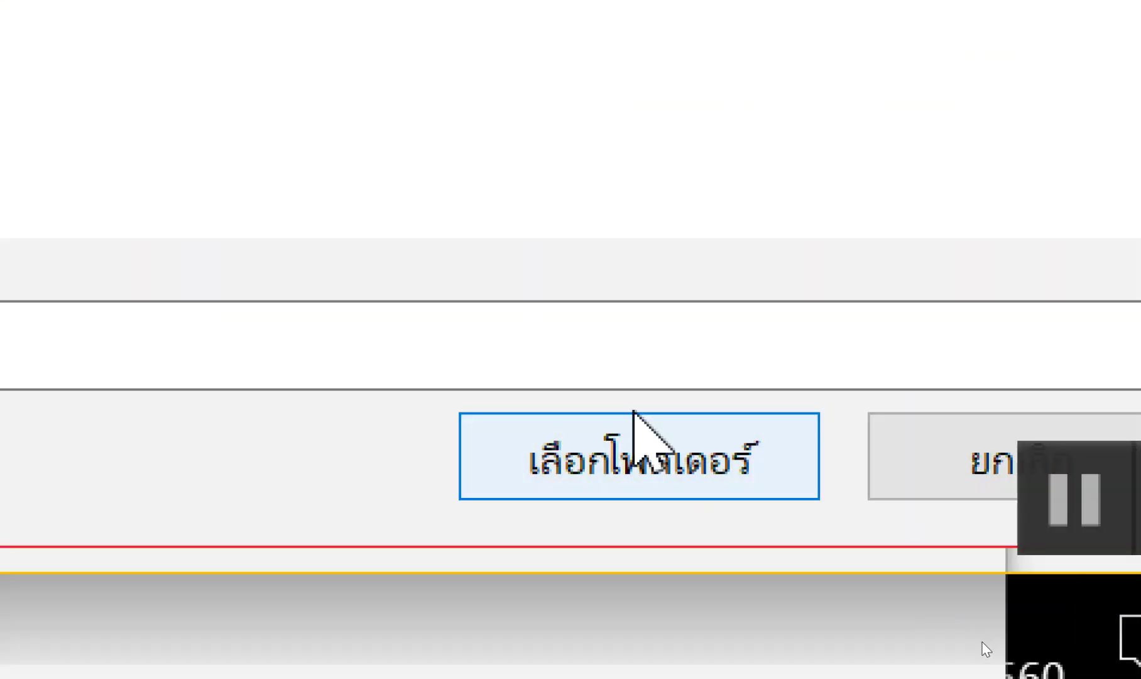
{"action": "left_click", "coordinate": [631, 438]}
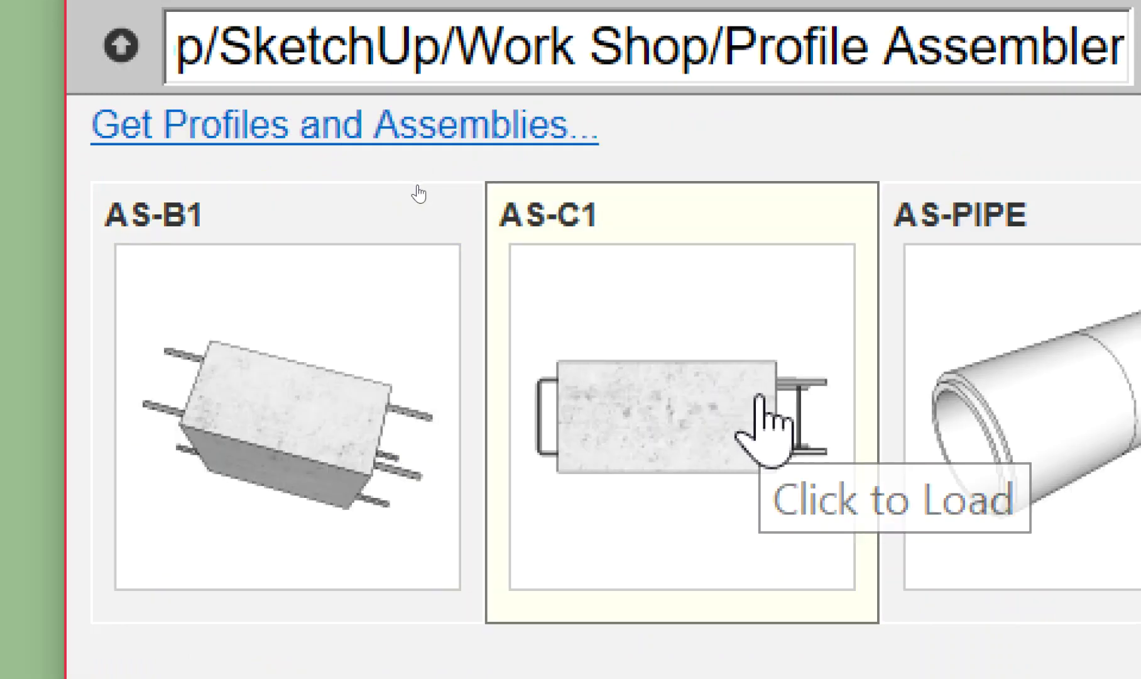
Load AS-C1 and build a column between a start point and an end point
{"action": "left_click", "coordinate": [760, 397]}
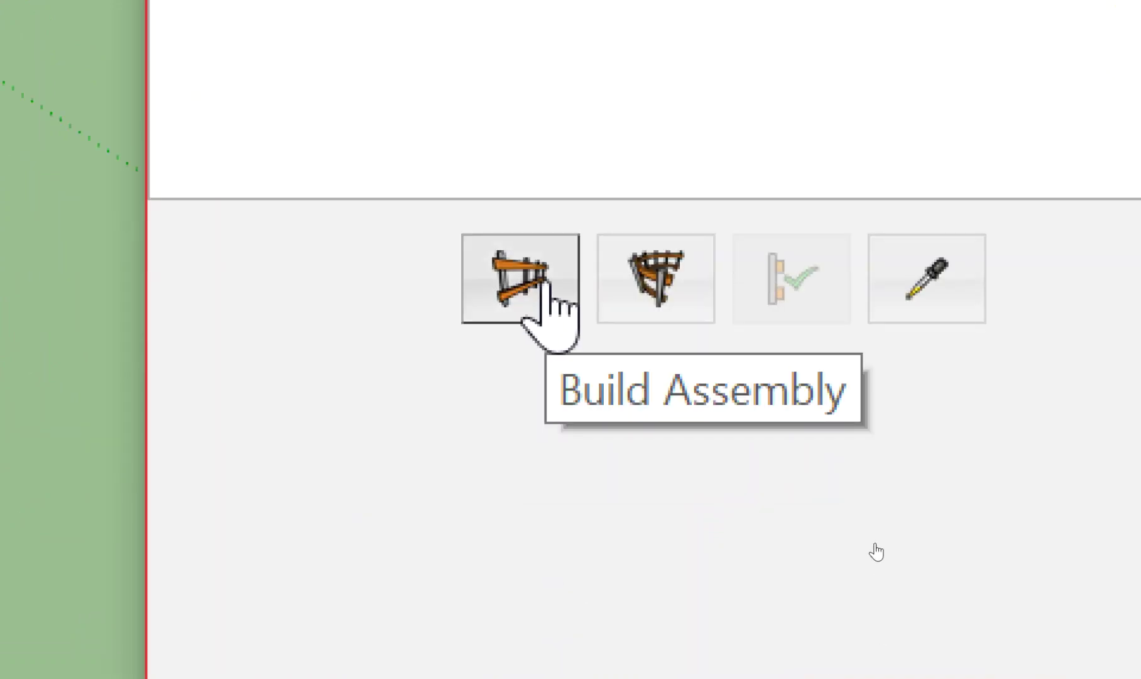
{"action": "left_click", "coordinate": [543, 286]}
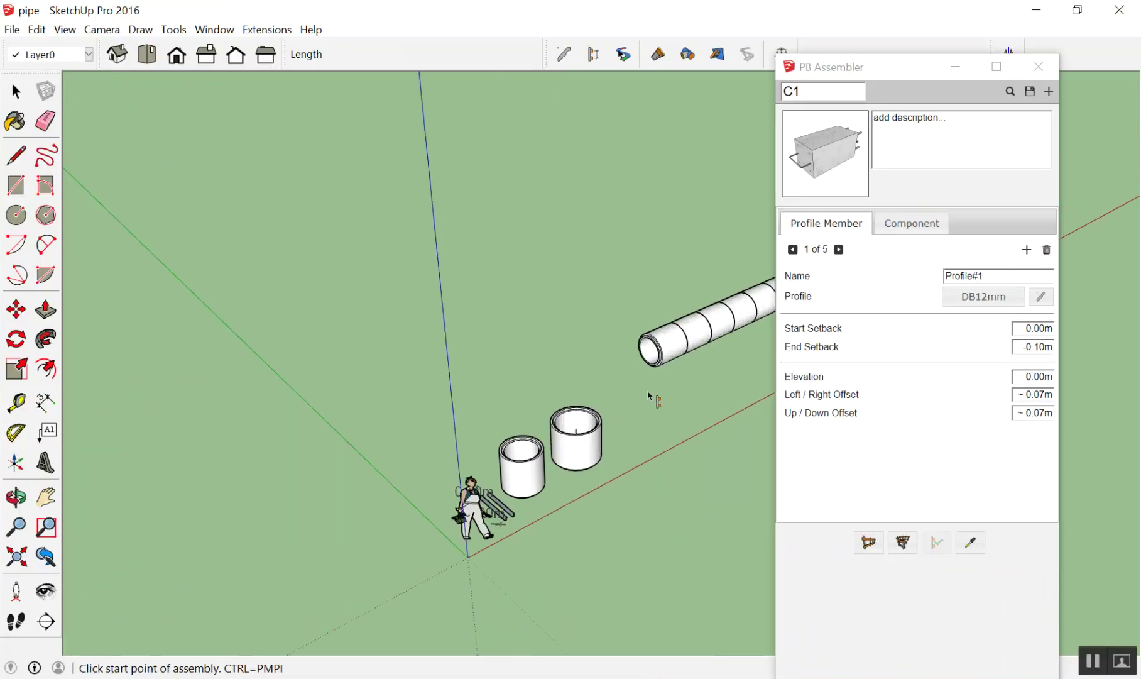
{"action": "scroll", "coordinate": [648, 395], "scroll_direction": "up", "scroll_amount": 2}
{"action": "left_click", "coordinate": [572, 377]}
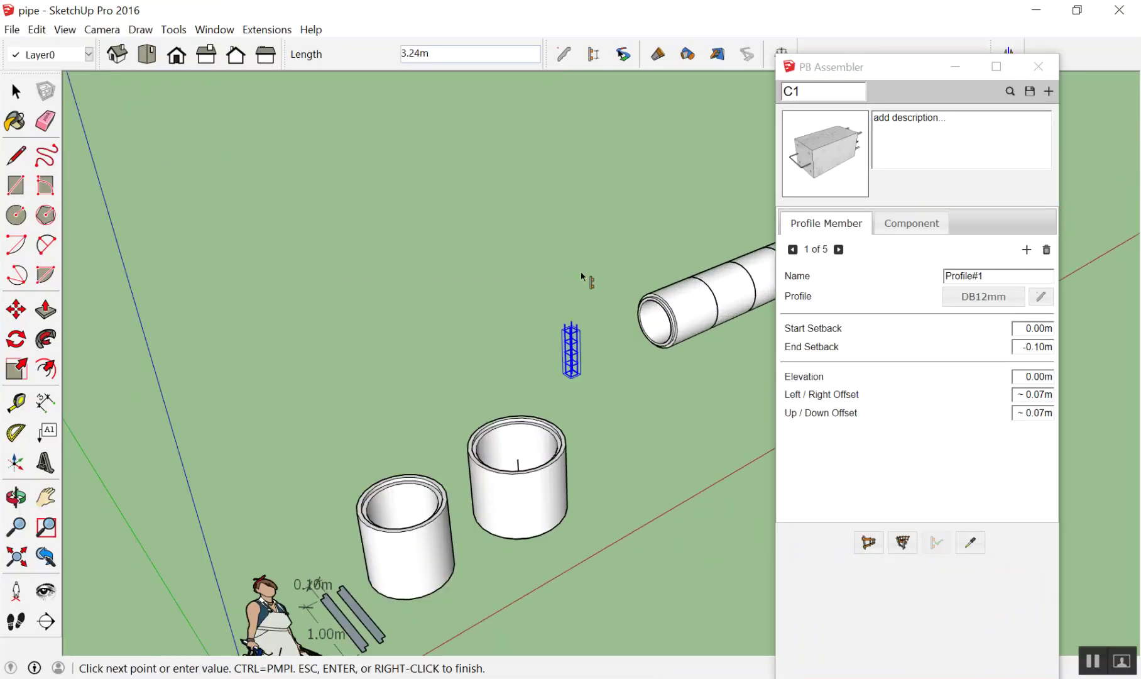
{"action": "left_click", "coordinate": [569, 267]}
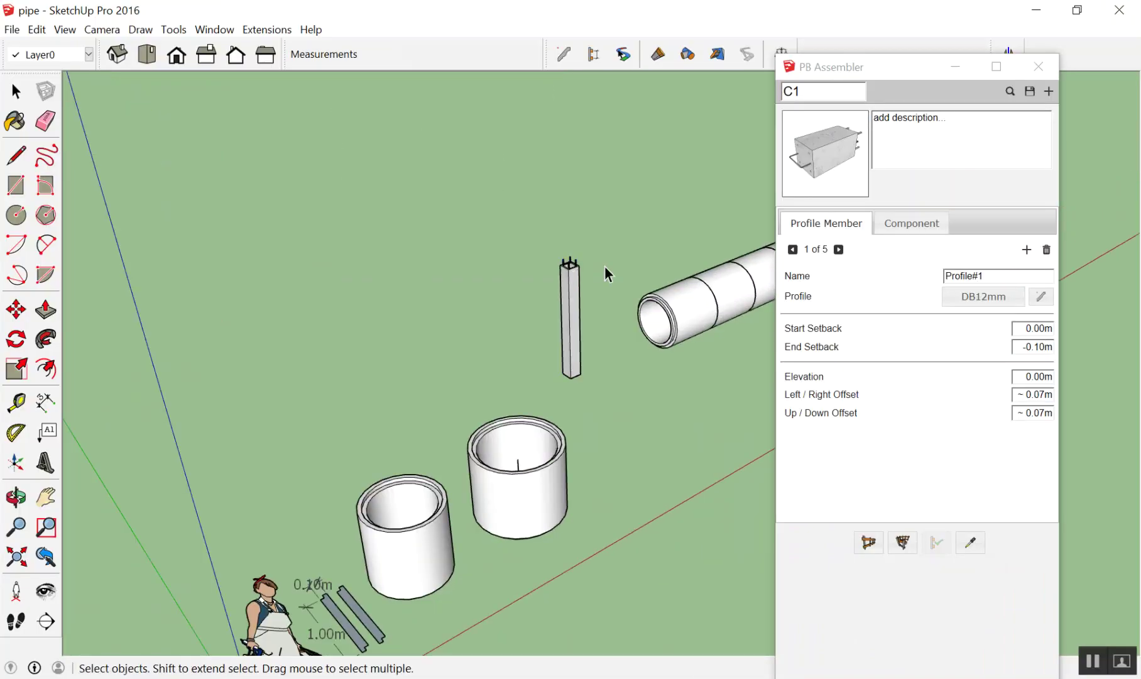
{"action": "scroll", "coordinate": [521, 355], "scroll_direction": "up", "scroll_amount": 5}
{"action": "scroll", "coordinate": [549, 338], "scroll_direction": "up", "scroll_amount": 3}
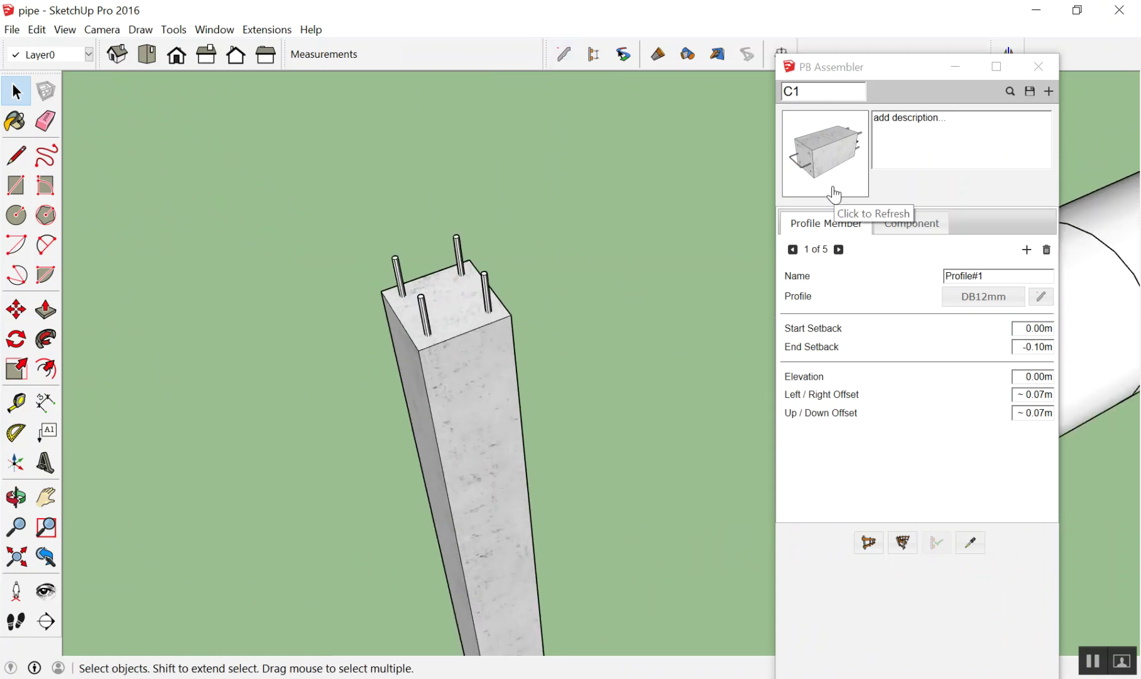
Drag the panel aside to uncover the pipe and reopen the Assembly Browser
{"action": "left_click_drag", "start_coordinate": [904, 72], "coordinate": [763, 66]}
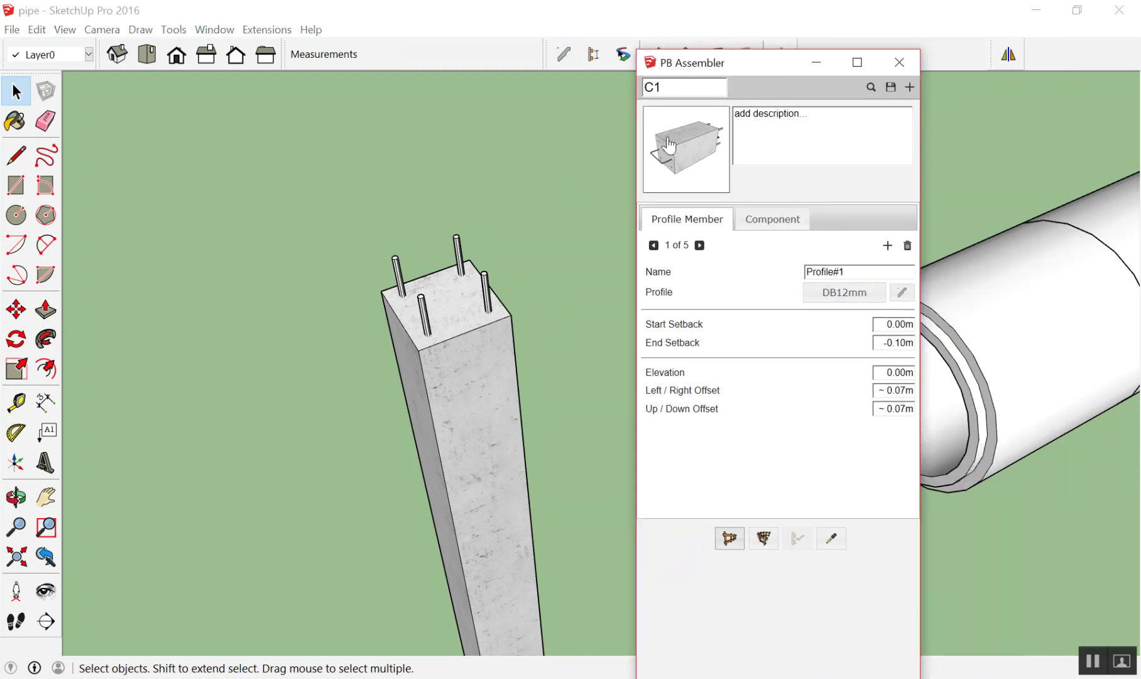
{"action": "left_click", "coordinate": [616, 191]}
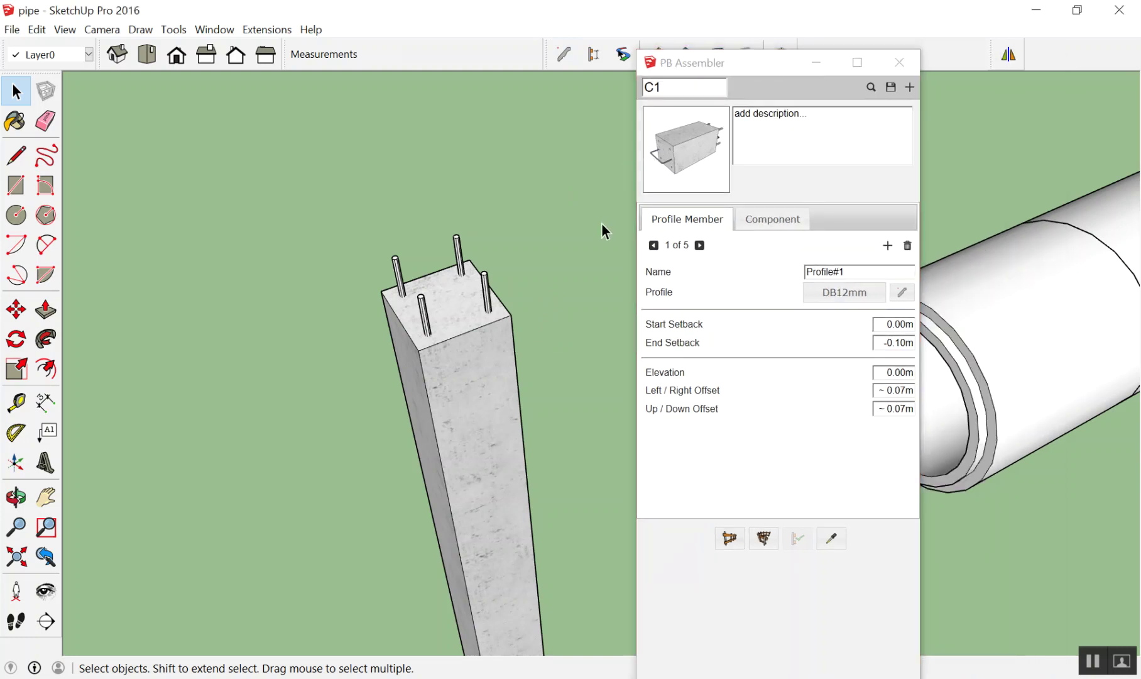
{"action": "left_click", "coordinate": [871, 90]}
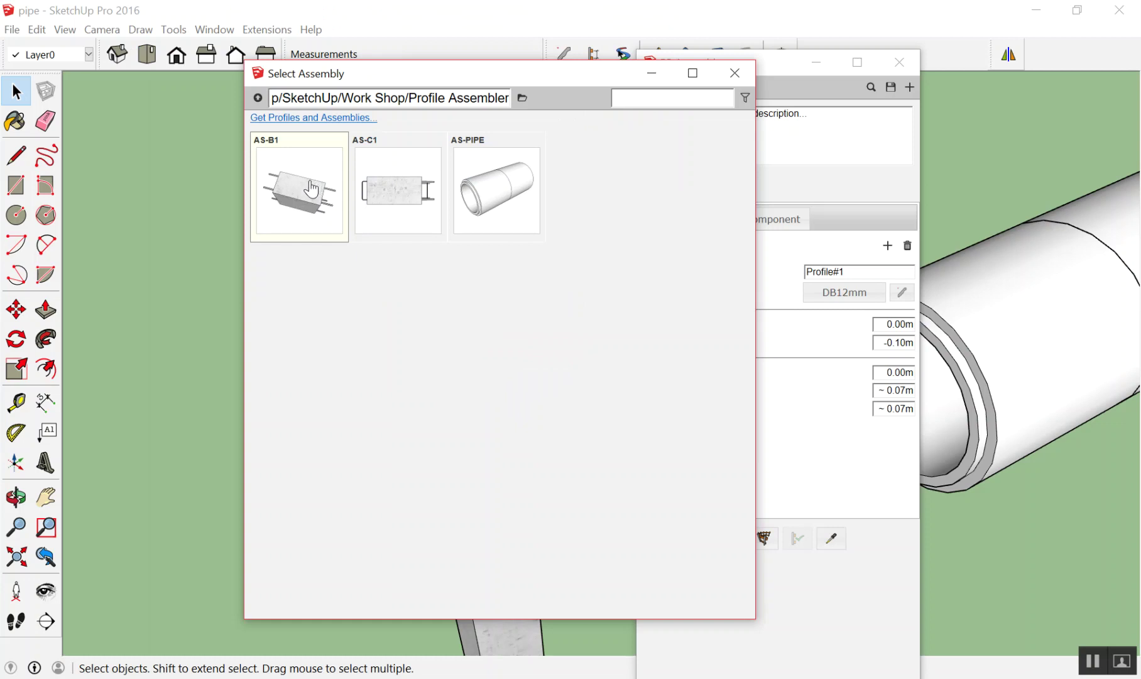
Load the B1 beam, place it between two points, and show the Layers list
{"action": "left_click", "coordinate": [311, 189]}
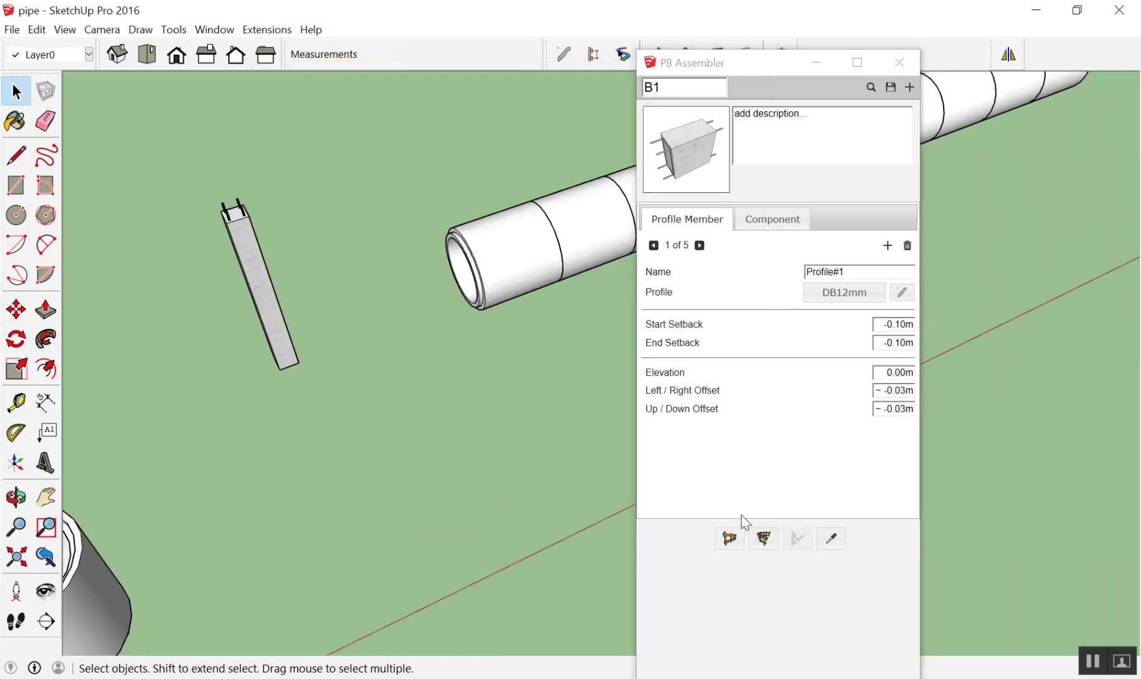
{"action": "left_click", "coordinate": [729, 538]}
{"action": "left_click", "coordinate": [290, 499]}
{"action": "left_click", "coordinate": [469, 409]}
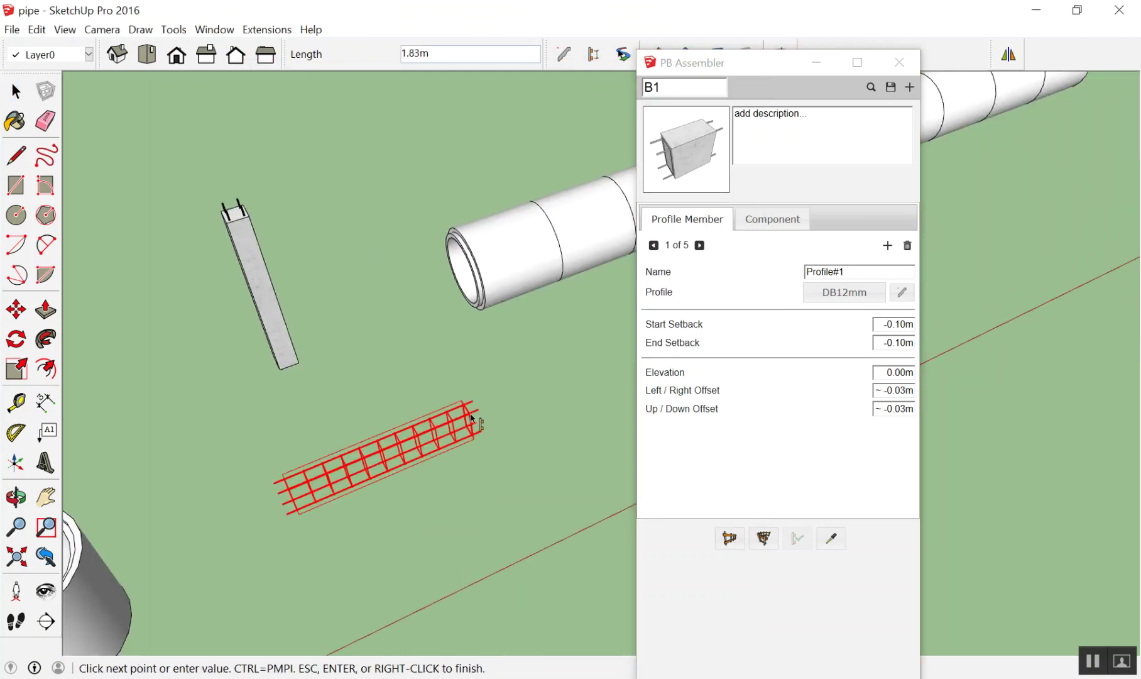
{"action": "scroll", "coordinate": [430, 404], "scroll_direction": "up", "scroll_amount": 3}
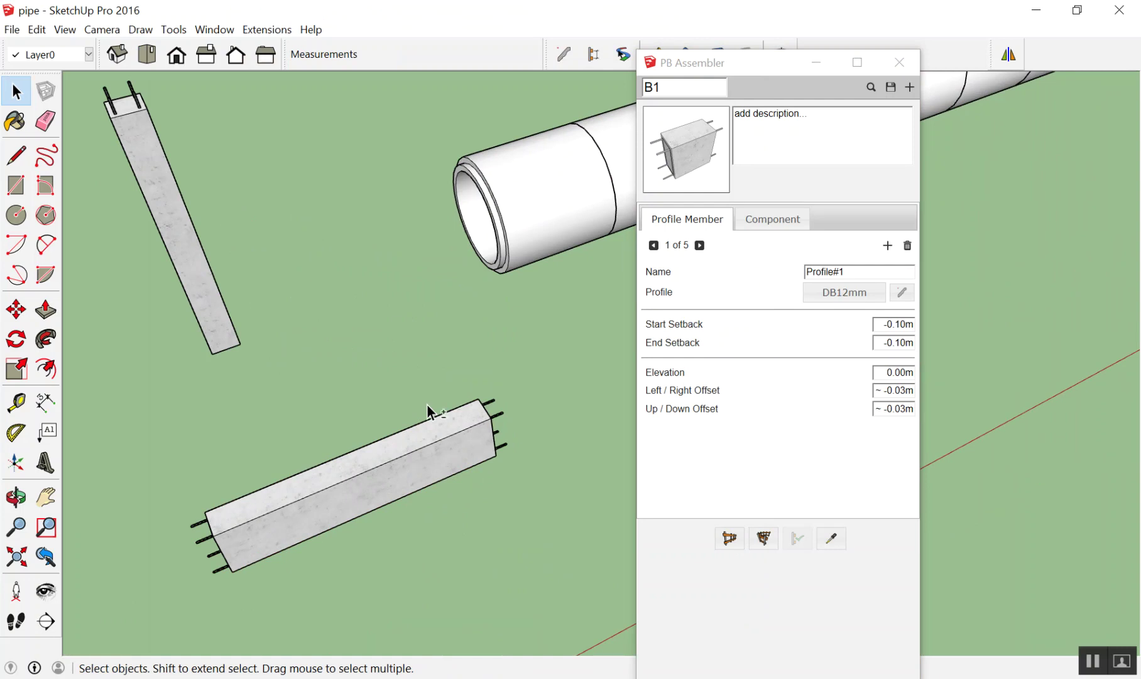
{"action": "key", "text": "ctrl+shift+l"}
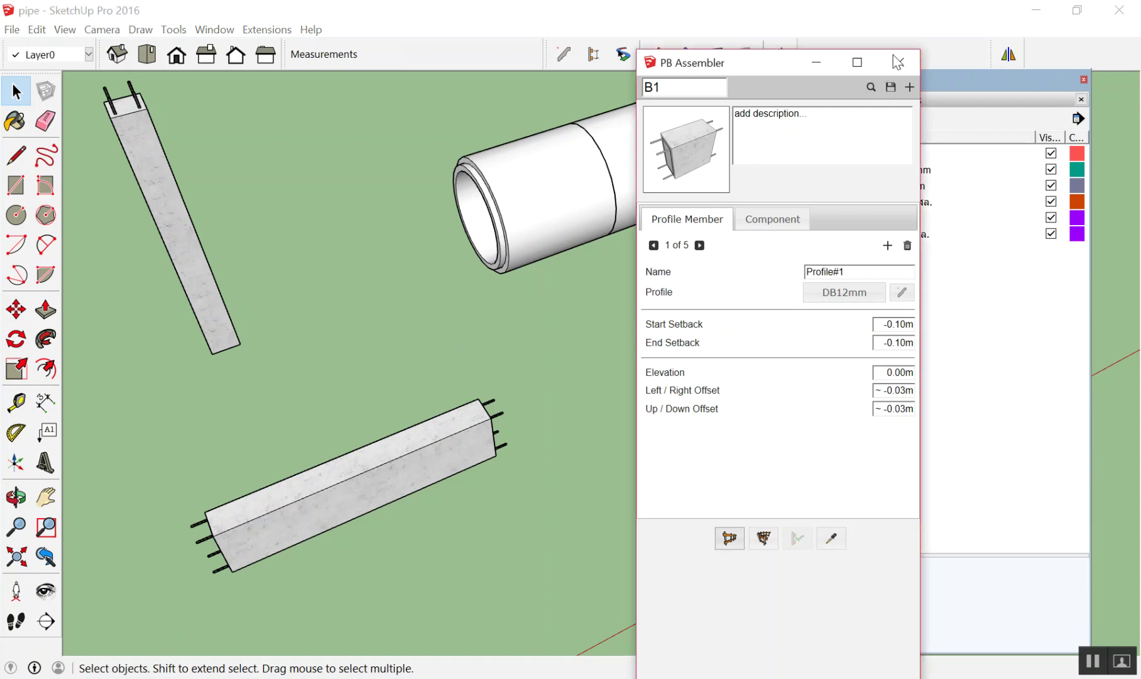
Close PB Assembler and select the DB12mm, RB6mm, คาน คสล. and เสา คสล. layers in turn
{"action": "left_click", "coordinate": [899, 62]}
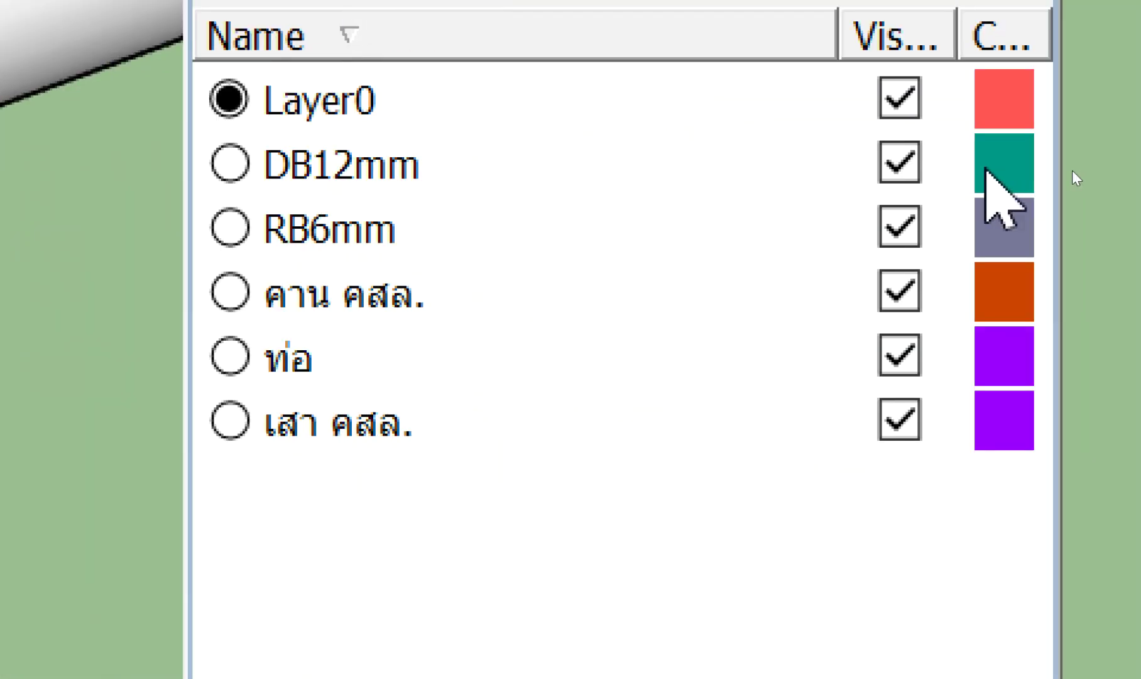
{"action": "left_click", "coordinate": [314, 162]}
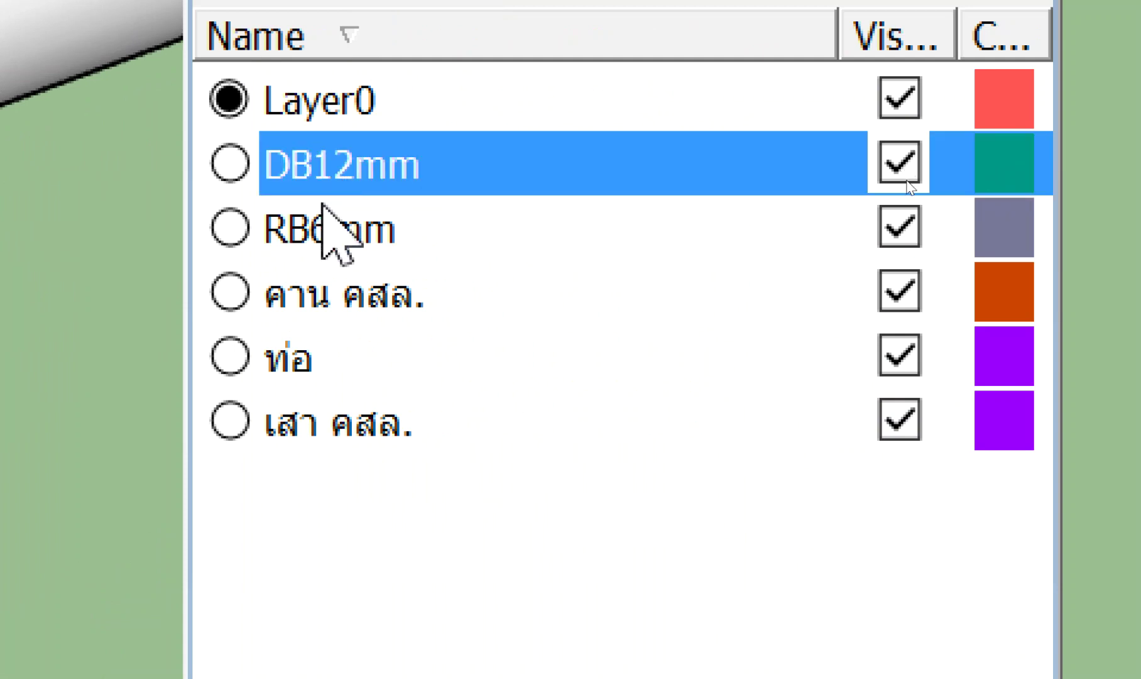
{"action": "left_click", "coordinate": [319, 235]}
{"action": "left_click", "coordinate": [365, 290]}
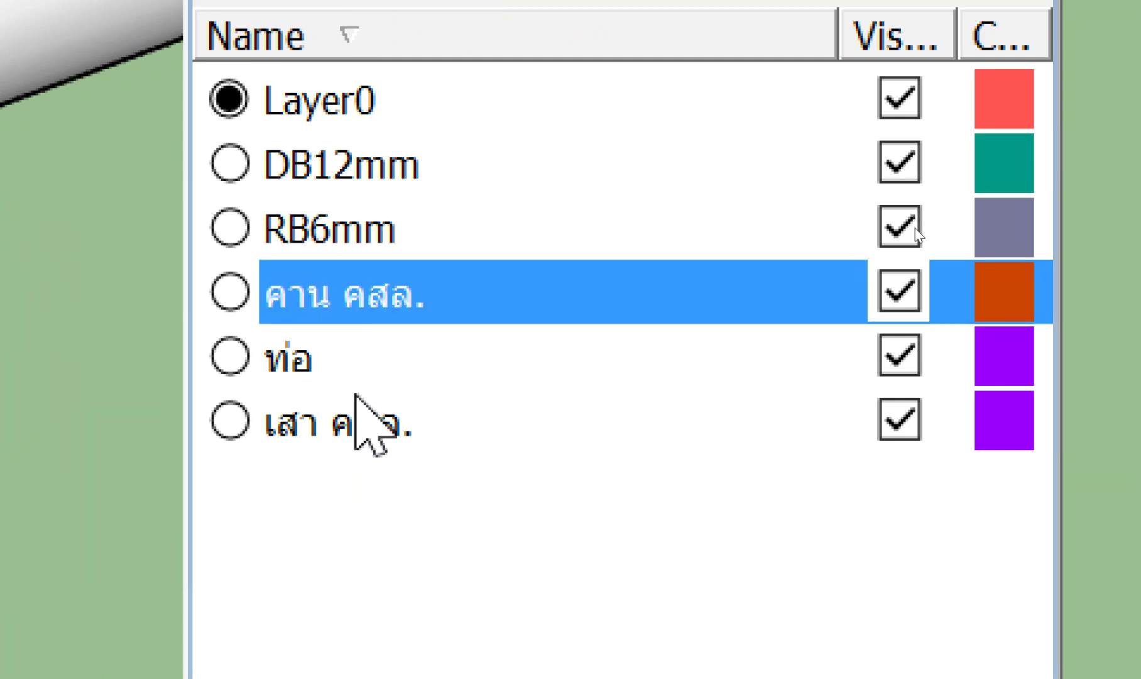
{"action": "left_click", "coordinate": [351, 429]}
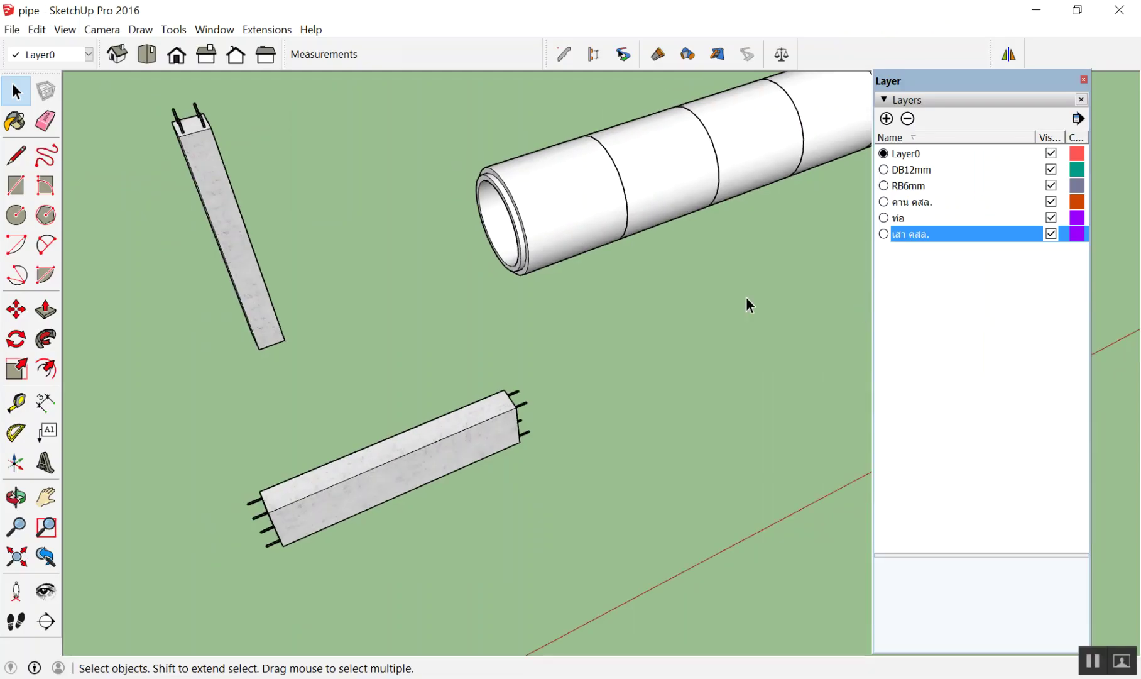
{"action": "scroll", "coordinate": [746, 299], "scroll_direction": "down", "scroll_amount": 3}
Read the beam's PB Quantifier report (20.77959 m, 0.14750 m³), then close it
{"action": "left_click", "coordinate": [785, 54]}
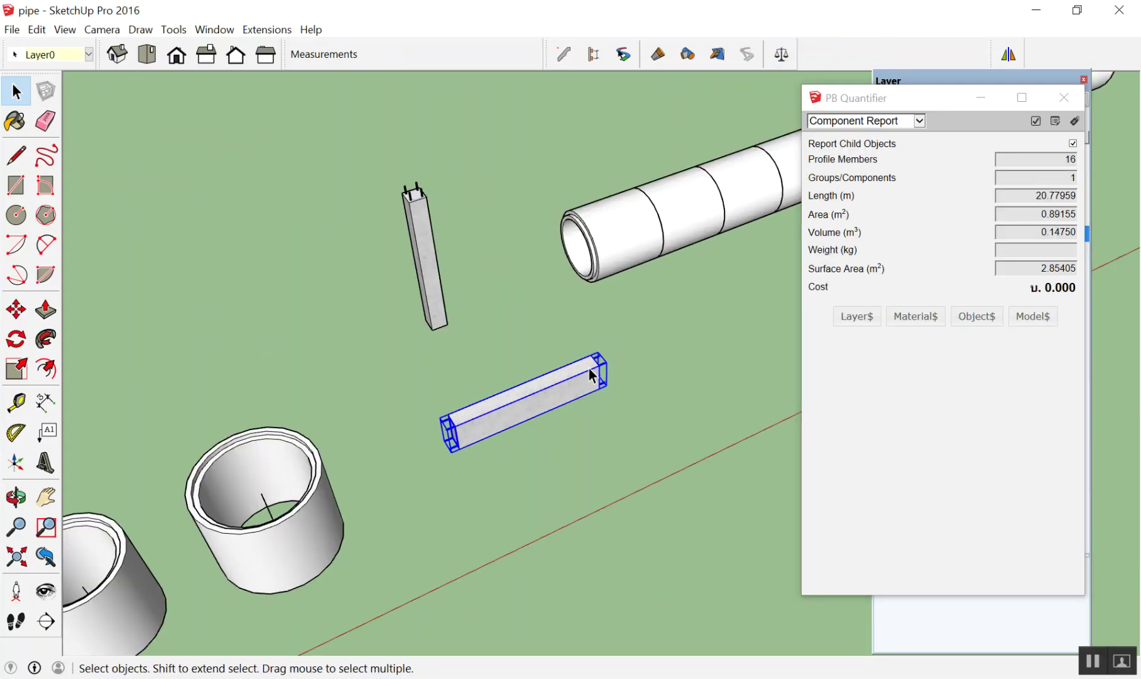
{"action": "left_click", "coordinate": [697, 381]}
{"action": "left_click", "coordinate": [553, 415]}
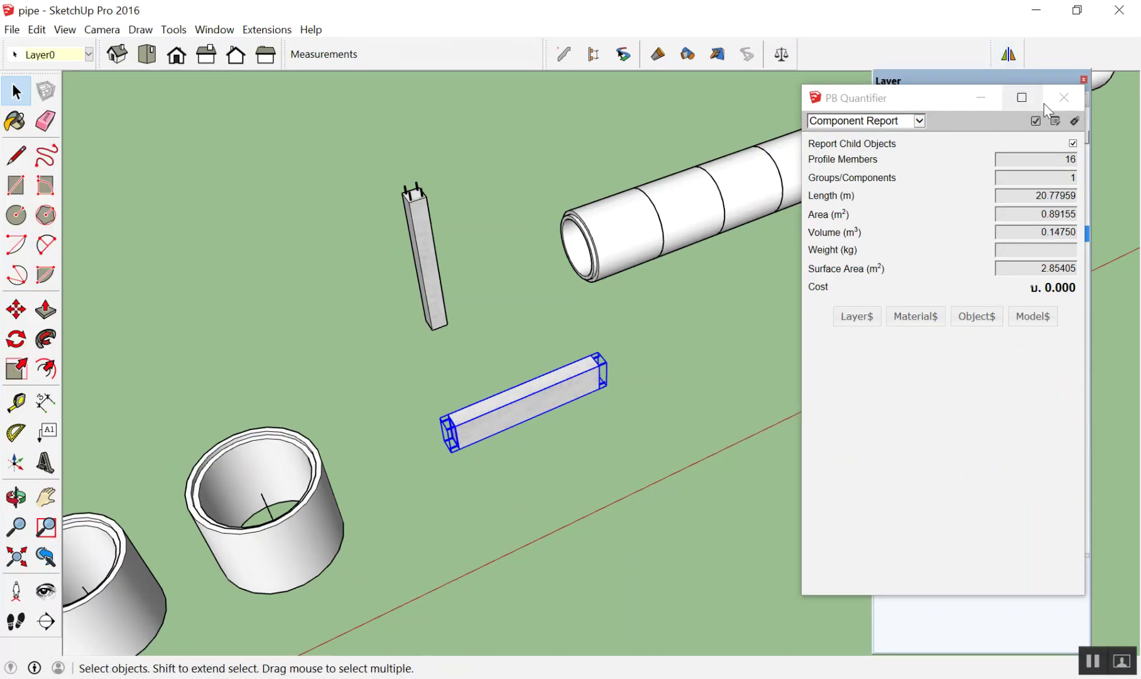
{"action": "left_click", "coordinate": [1046, 101]}
{"action": "scroll", "coordinate": [616, 317], "scroll_direction": "up", "scroll_amount": 1}
{"action": "scroll", "coordinate": [586, 314], "scroll_direction": "up", "scroll_amount": 2}
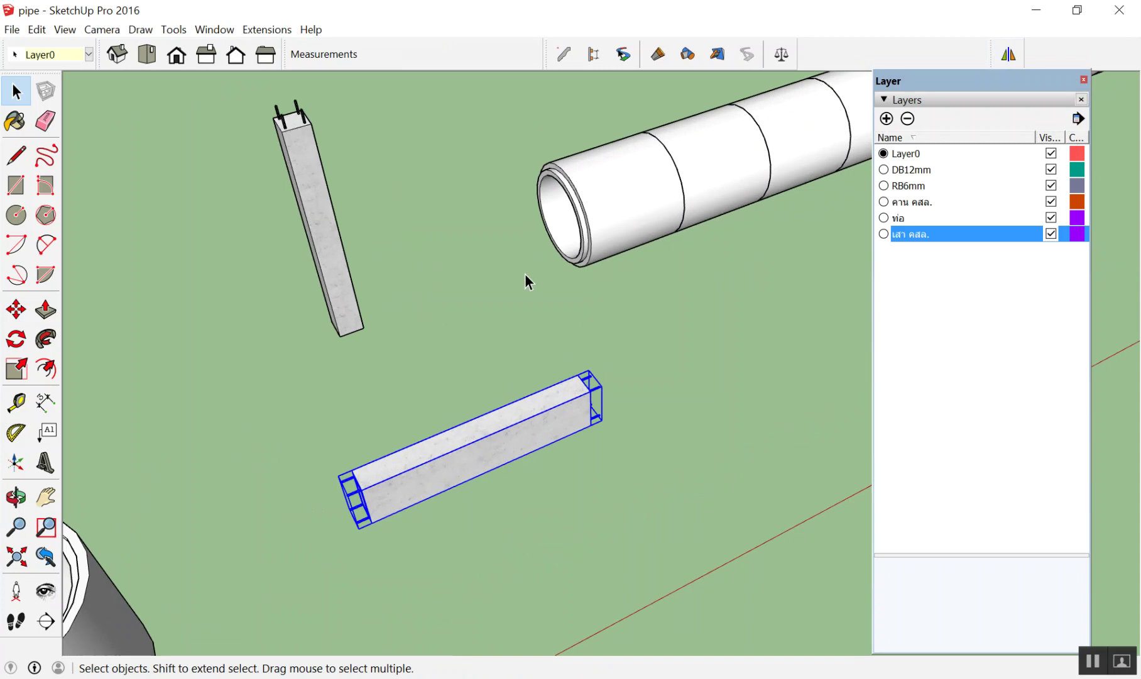
Close the Layers tray, reopen PB Assembler and select the pipe
{"action": "left_click", "coordinate": [1083, 79]}
{"action": "left_click", "coordinate": [597, 57]}
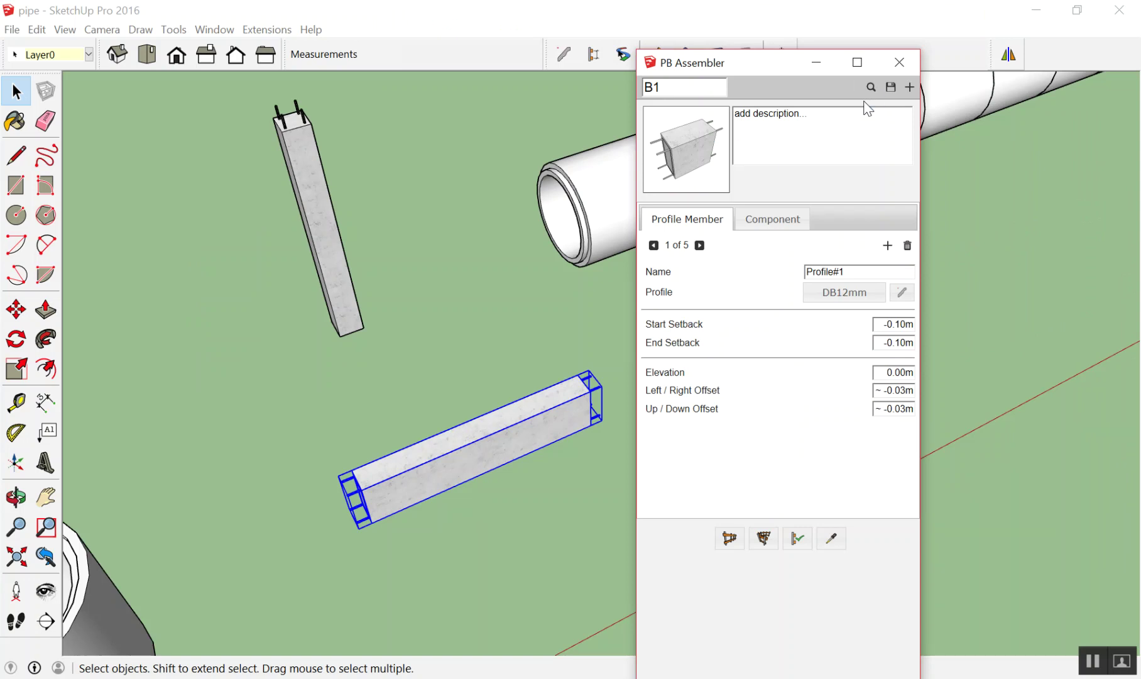
{"action": "left_click", "coordinate": [603, 207]}
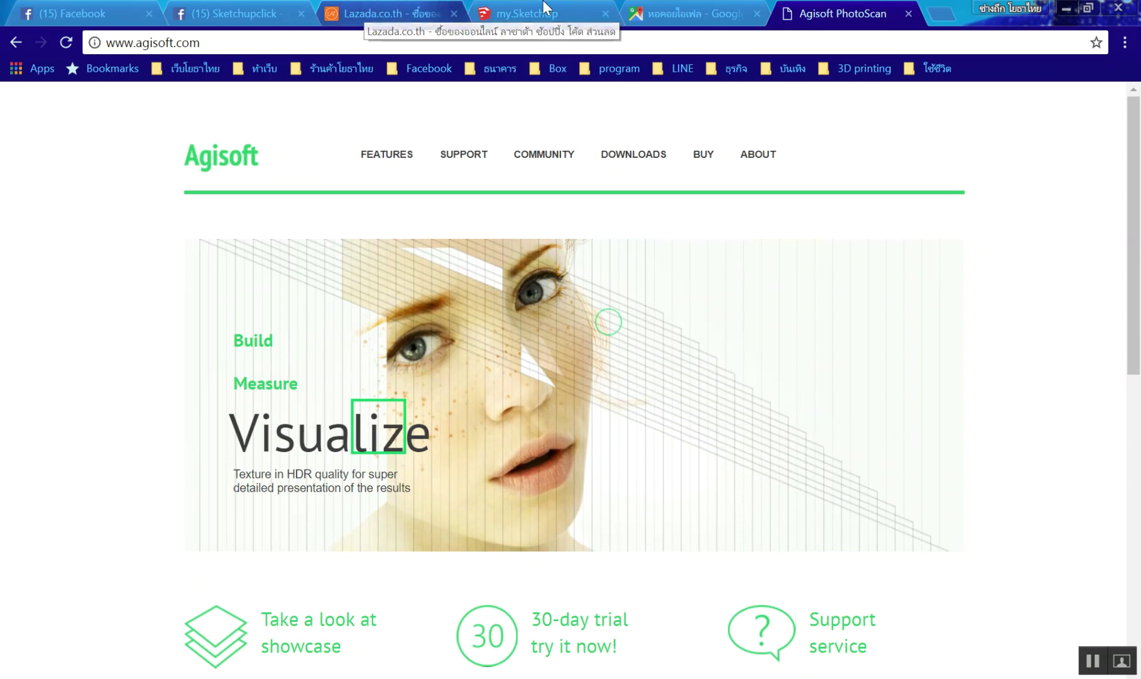
Open the yotathai assembler beam page from the Sketchupclick Facebook tab
{"action": "left_click", "coordinate": [666, 7]}
{"action": "left_click", "coordinate": [552, 8]}
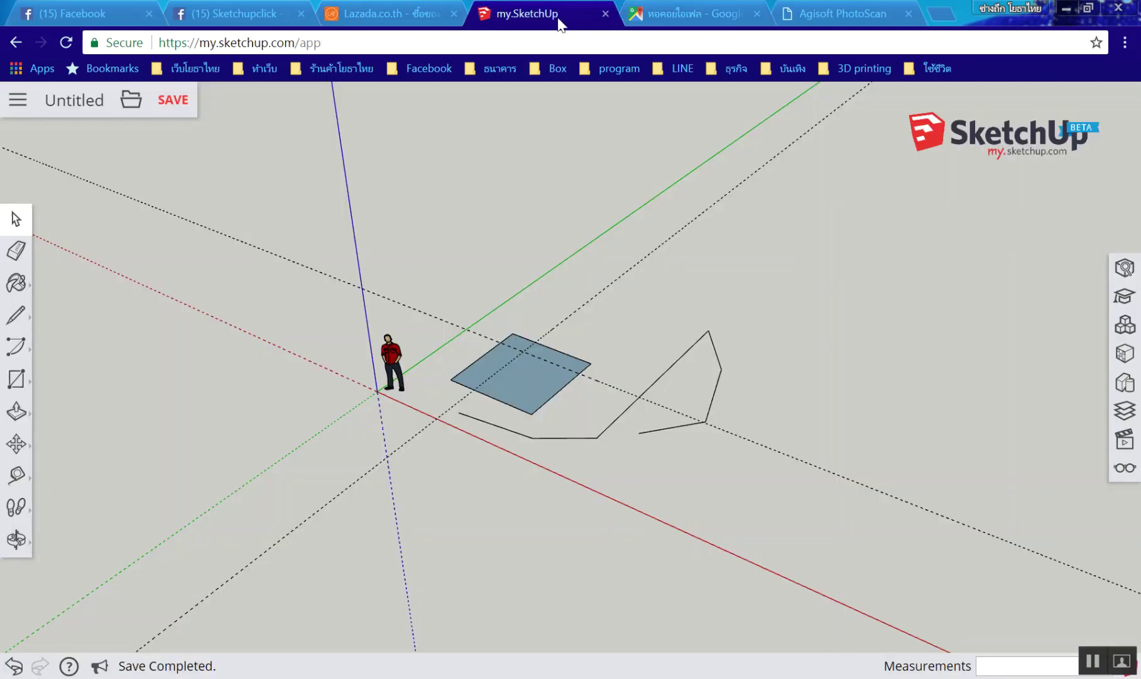
{"action": "left_click", "coordinate": [245, 5]}
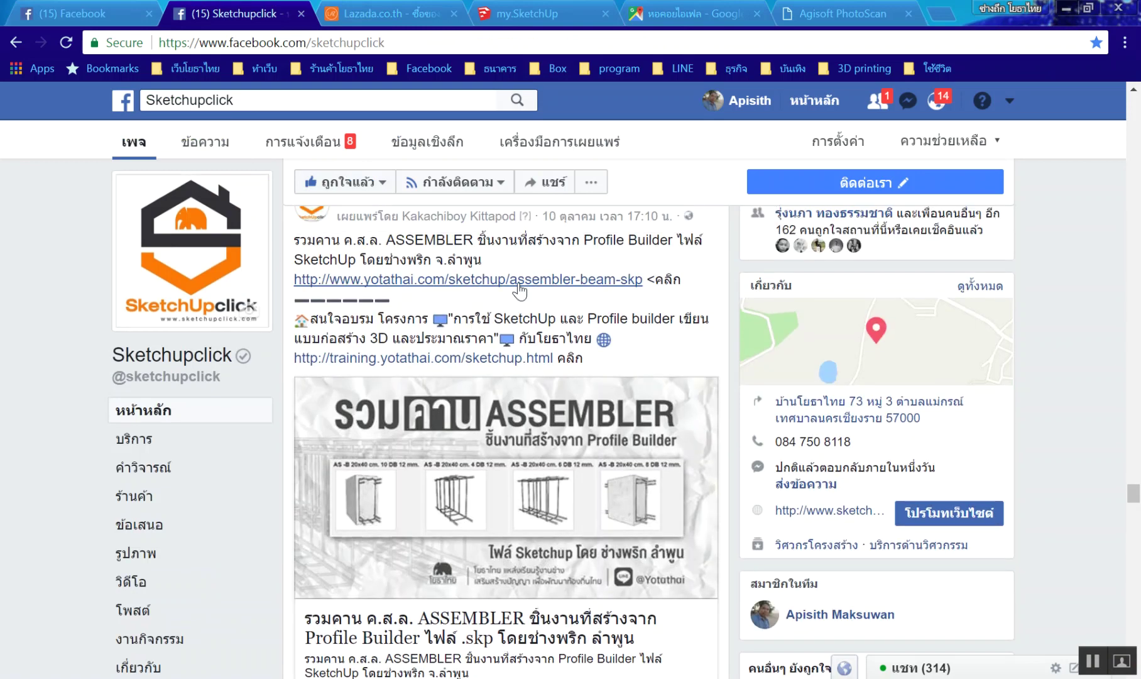
{"action": "left_click", "coordinate": [524, 281]}
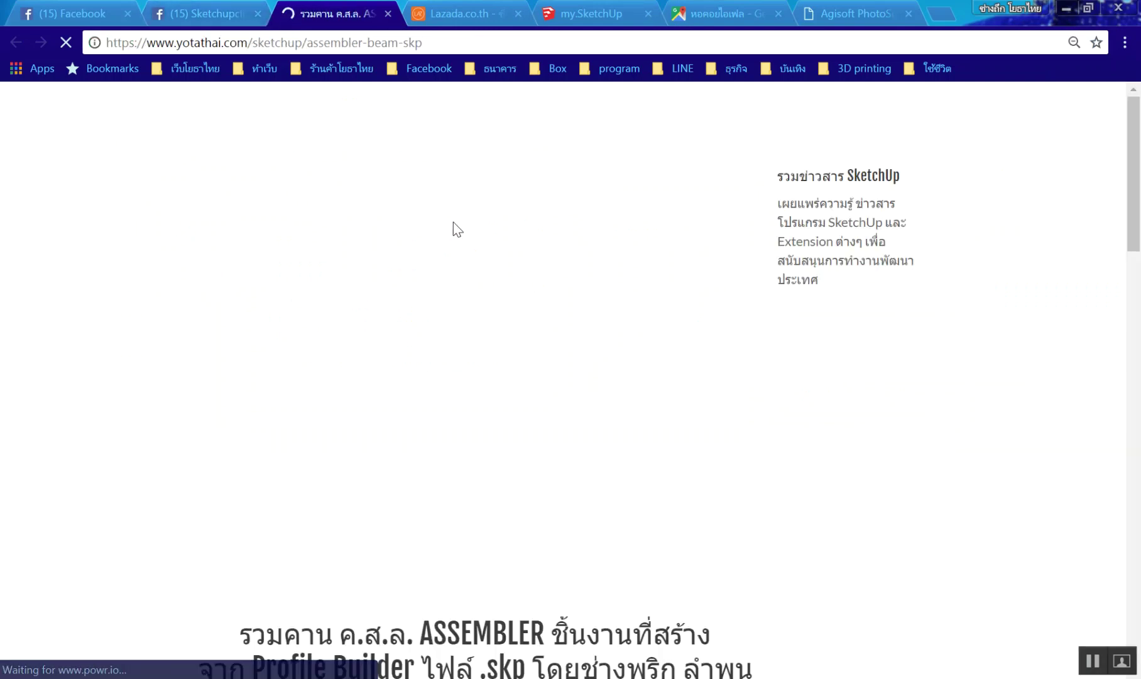
Follow the page's DOWNLOAD link to the shared Google Drive folder of beam Assembler zips
{"action": "scroll", "coordinate": [477, 233], "scroll_direction": "down", "scroll_amount": 5}
{"action": "scroll", "coordinate": [553, 261], "scroll_direction": "down", "scroll_amount": 4}
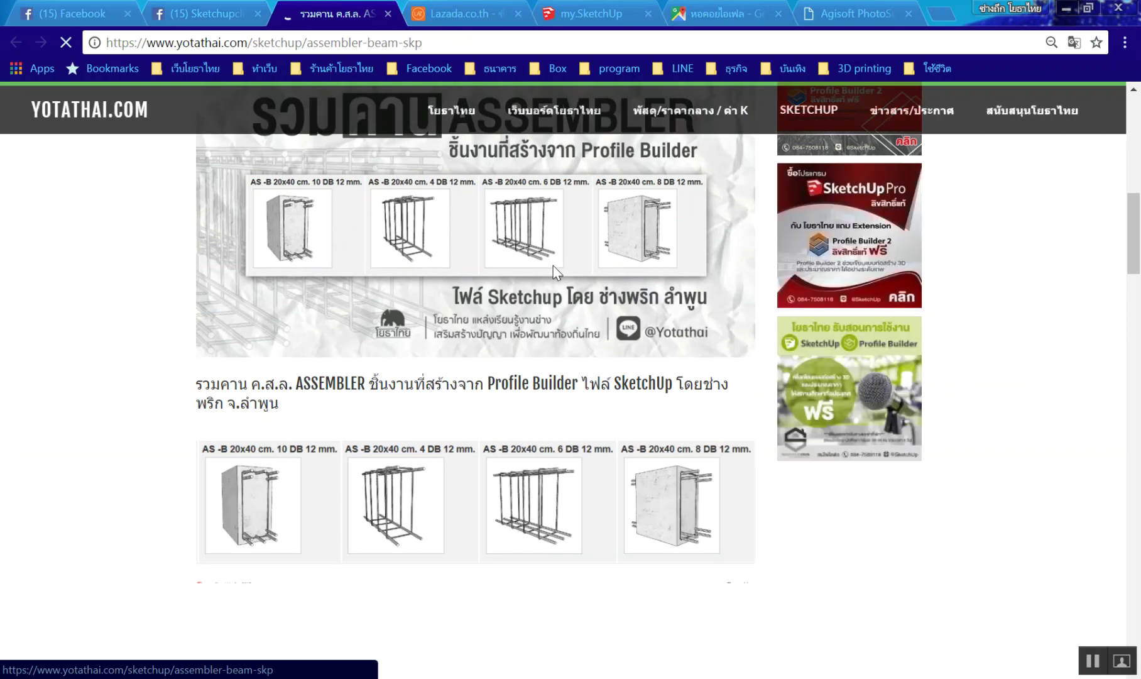
{"action": "scroll", "coordinate": [553, 267], "scroll_direction": "down", "scroll_amount": 2}
{"action": "scroll", "coordinate": [553, 268], "scroll_direction": "down", "scroll_amount": 3}
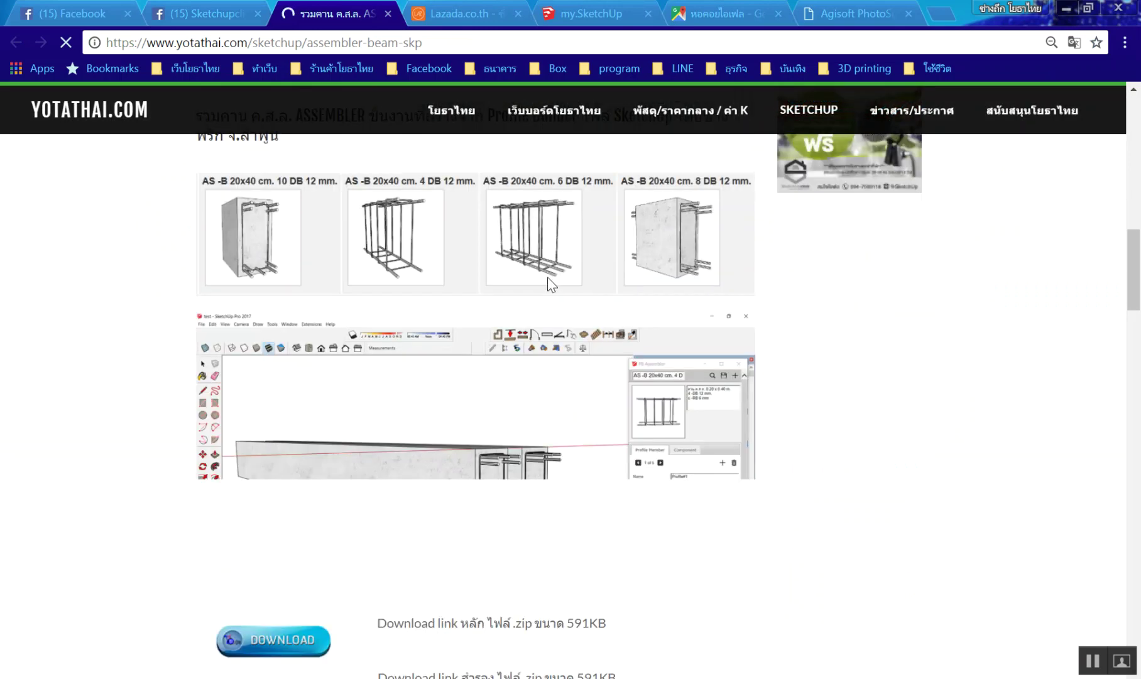
{"action": "scroll", "coordinate": [550, 283], "scroll_direction": "down", "scroll_amount": 4}
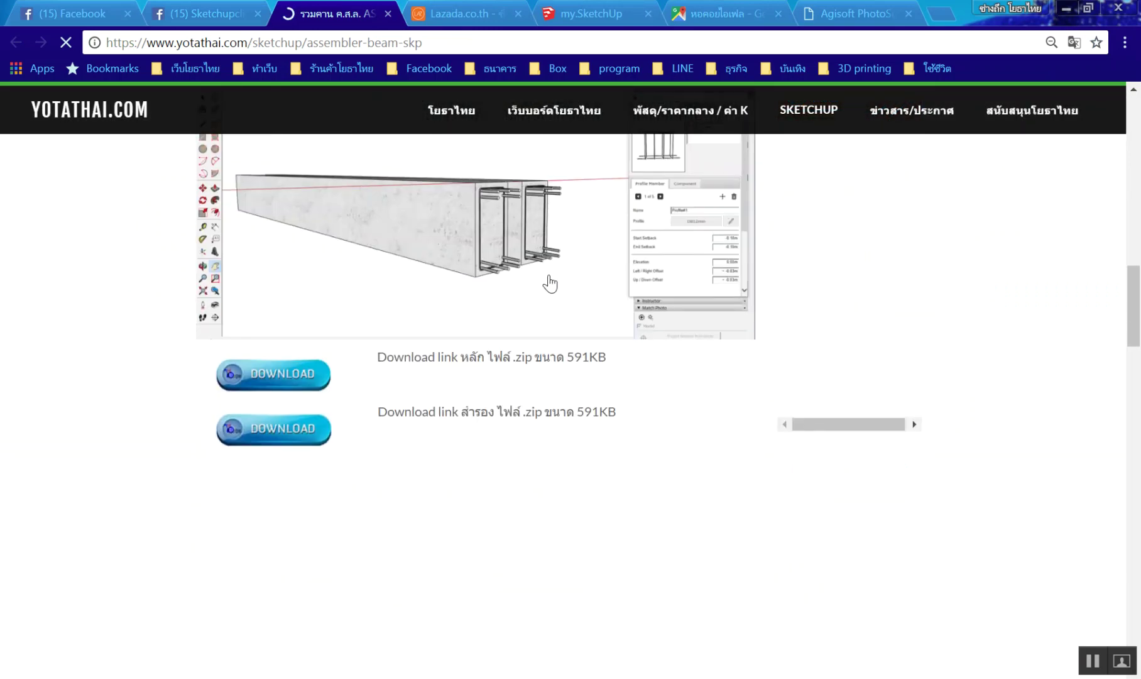
{"action": "left_click", "coordinate": [296, 380]}
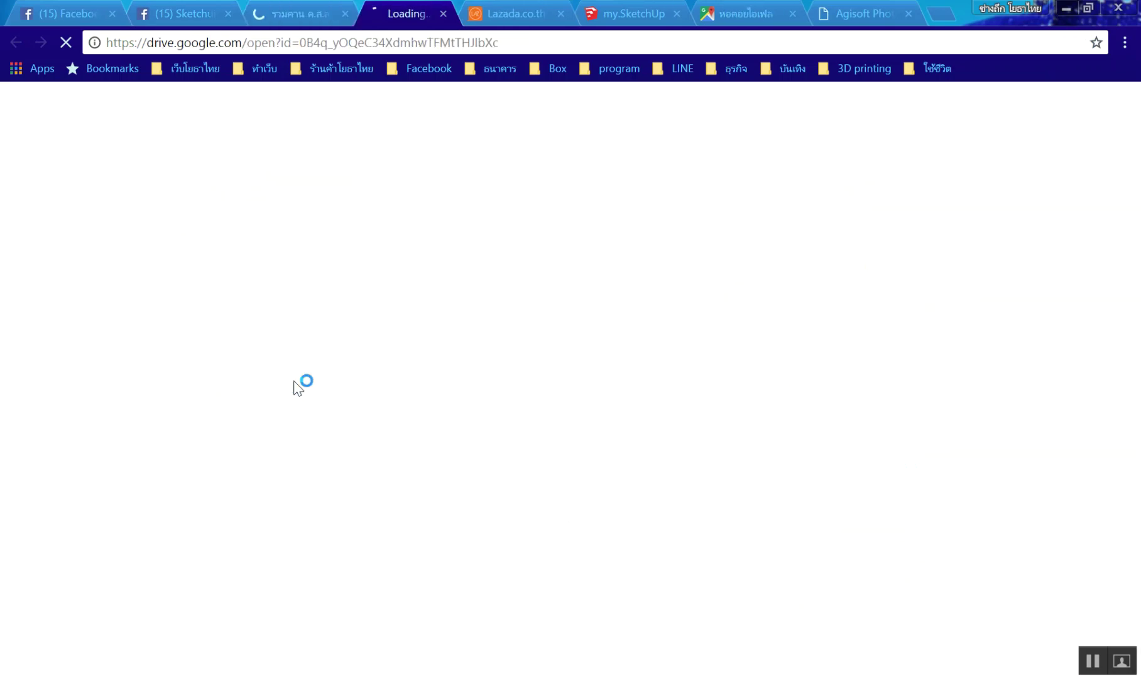
{"action": "left_click", "coordinate": [314, 22]}
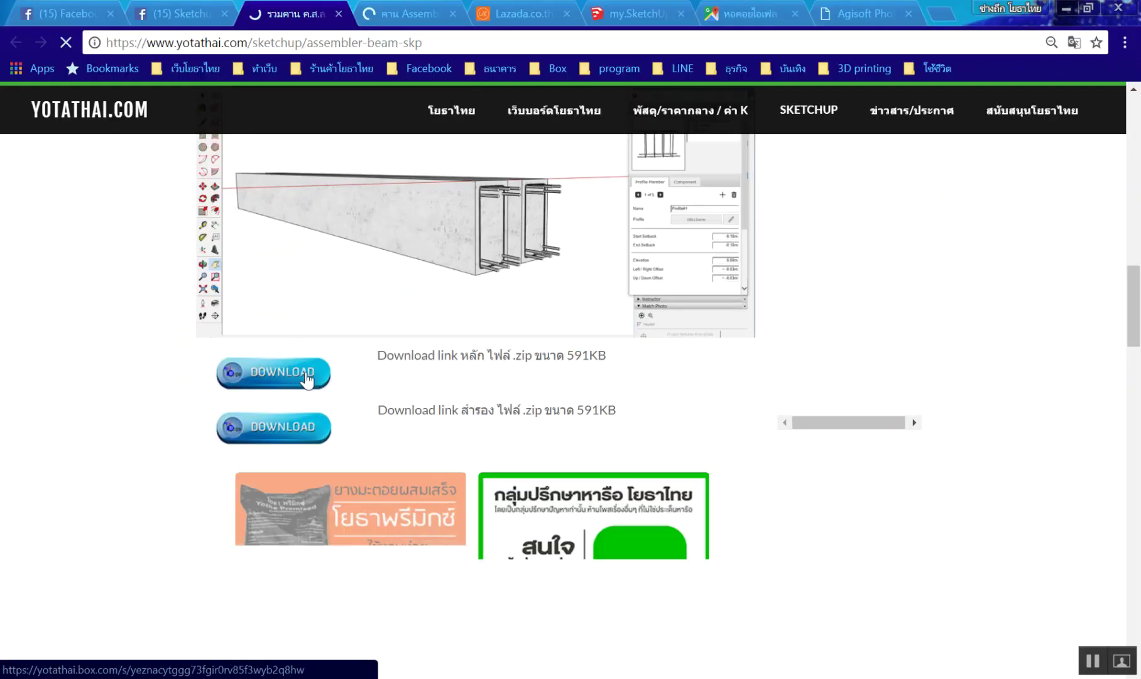
{"action": "left_click", "coordinate": [396, 15]}
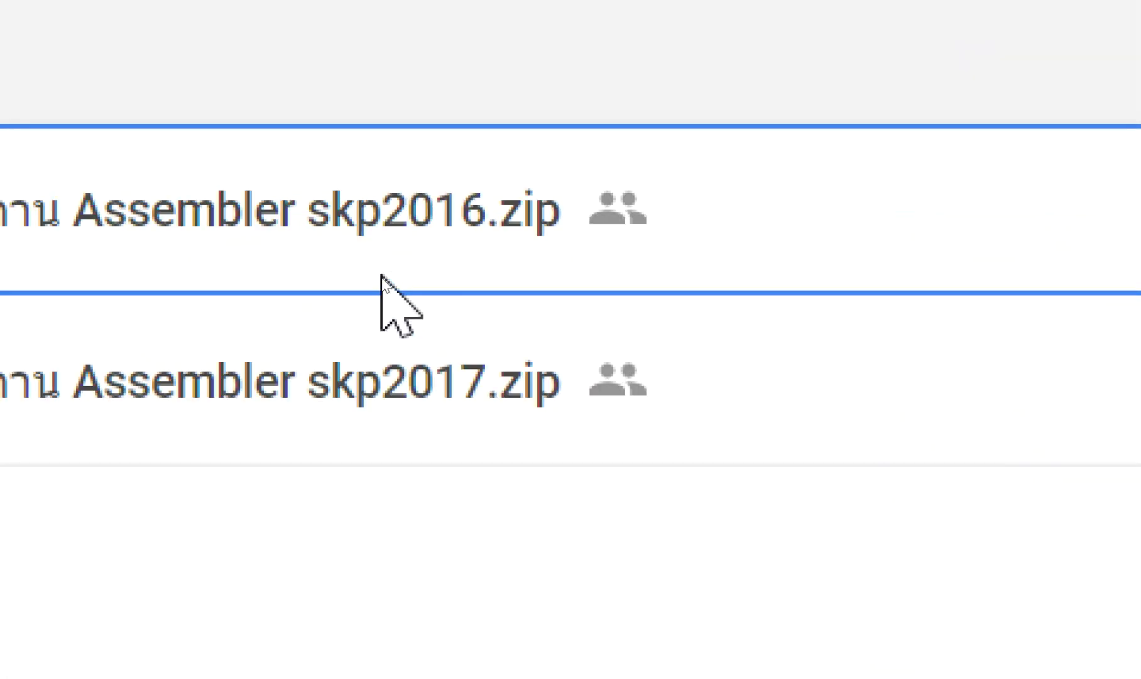
Preview คาน Assembler skp2016.zip and download it (539 KB)
{"action": "left_click", "coordinate": [381, 275]}
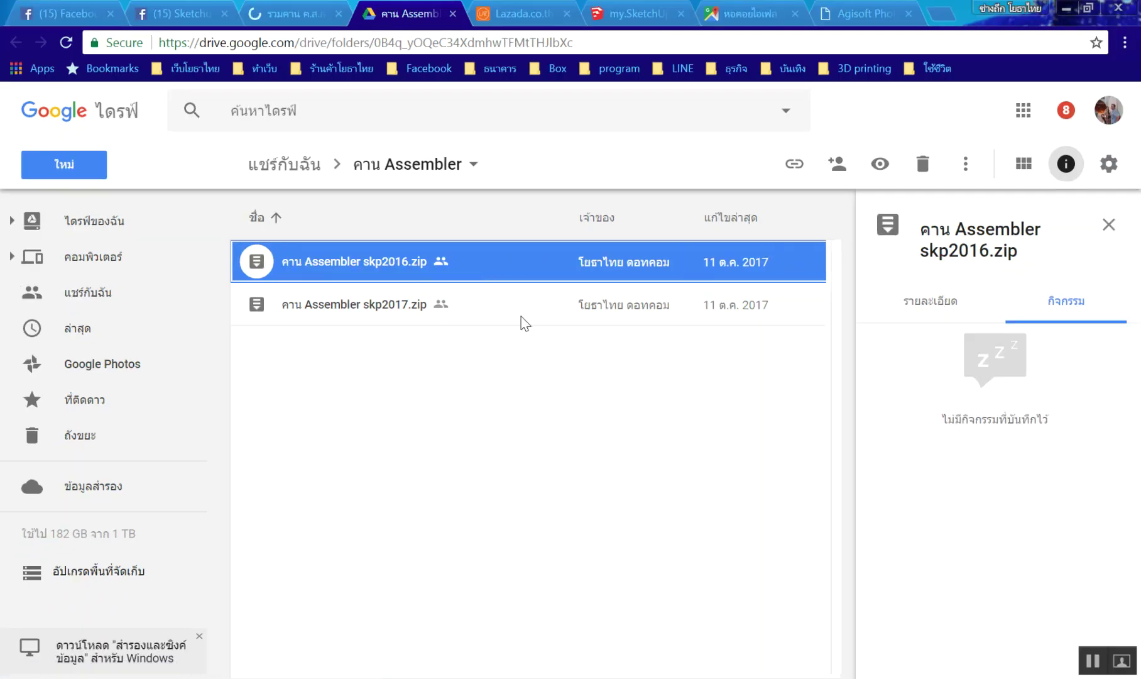
{"action": "left_click", "coordinate": [415, 321]}
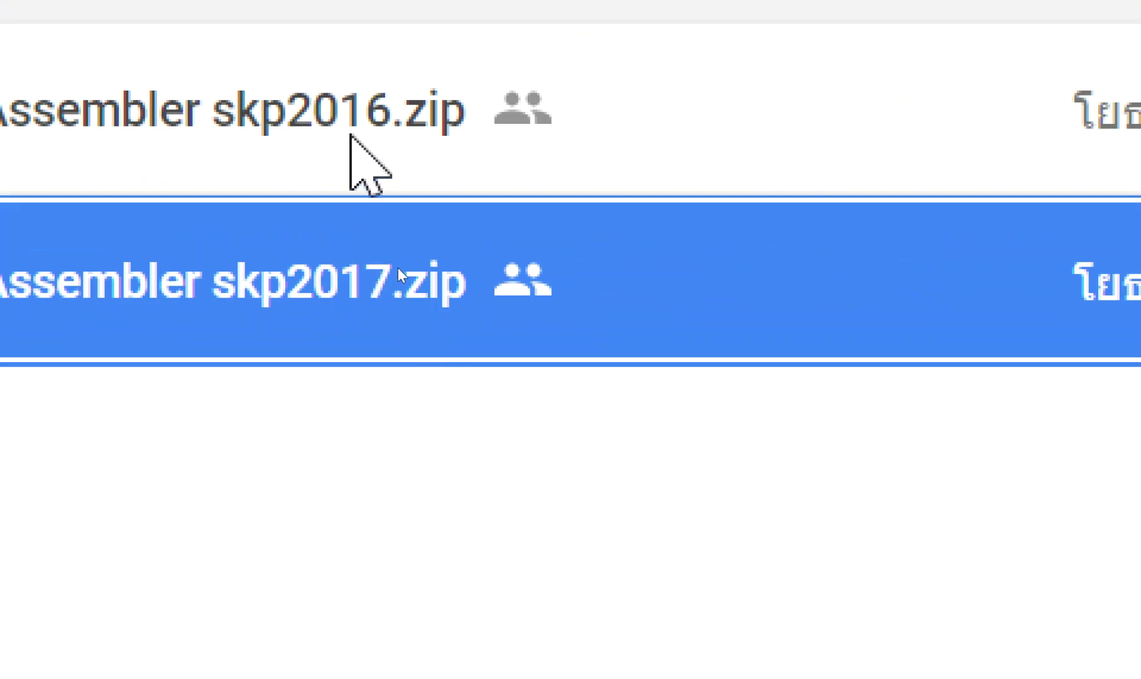
{"action": "left_click", "coordinate": [320, 114]}
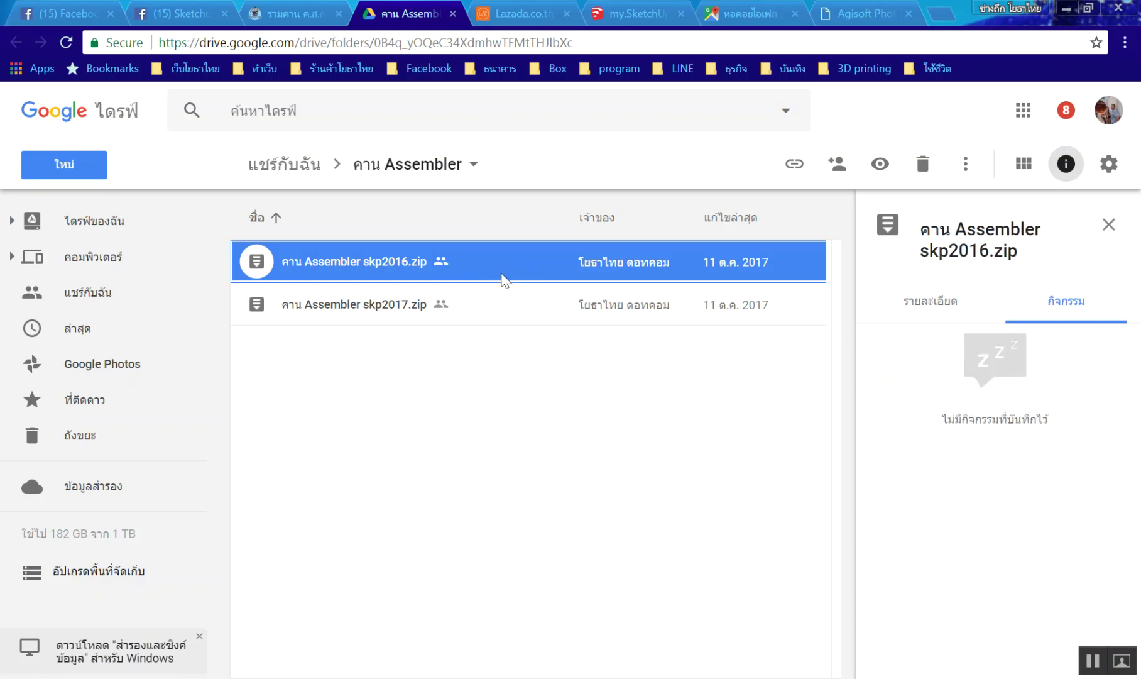
{"action": "double_click", "coordinate": [502, 276]}
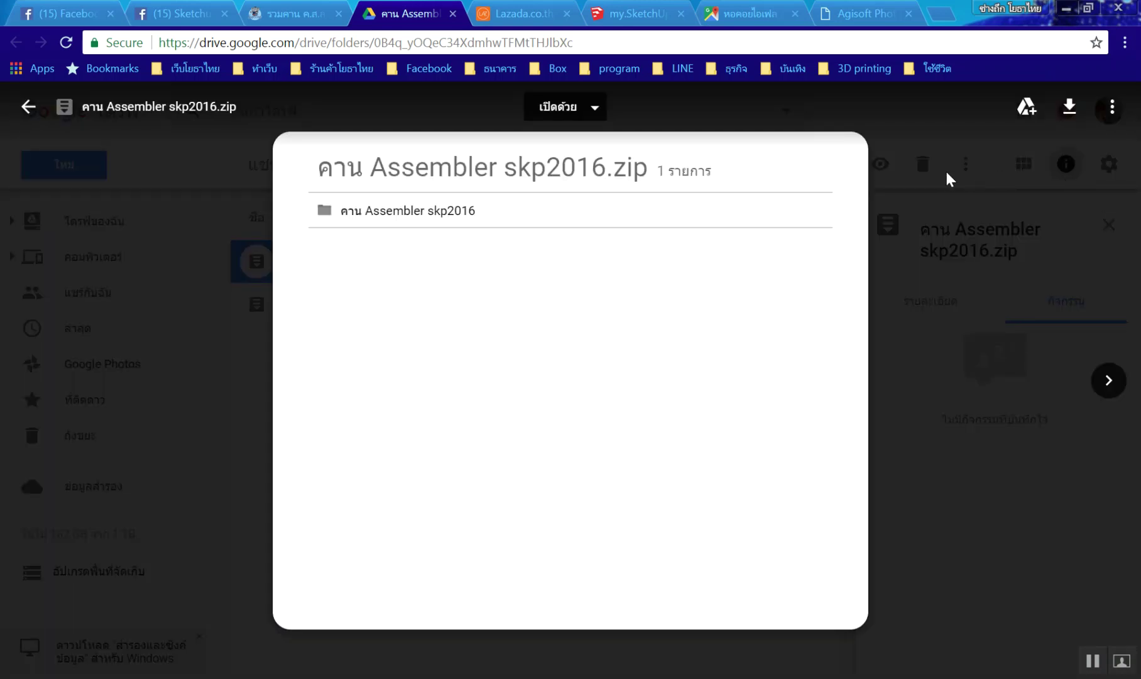
{"action": "left_click", "coordinate": [1070, 108]}
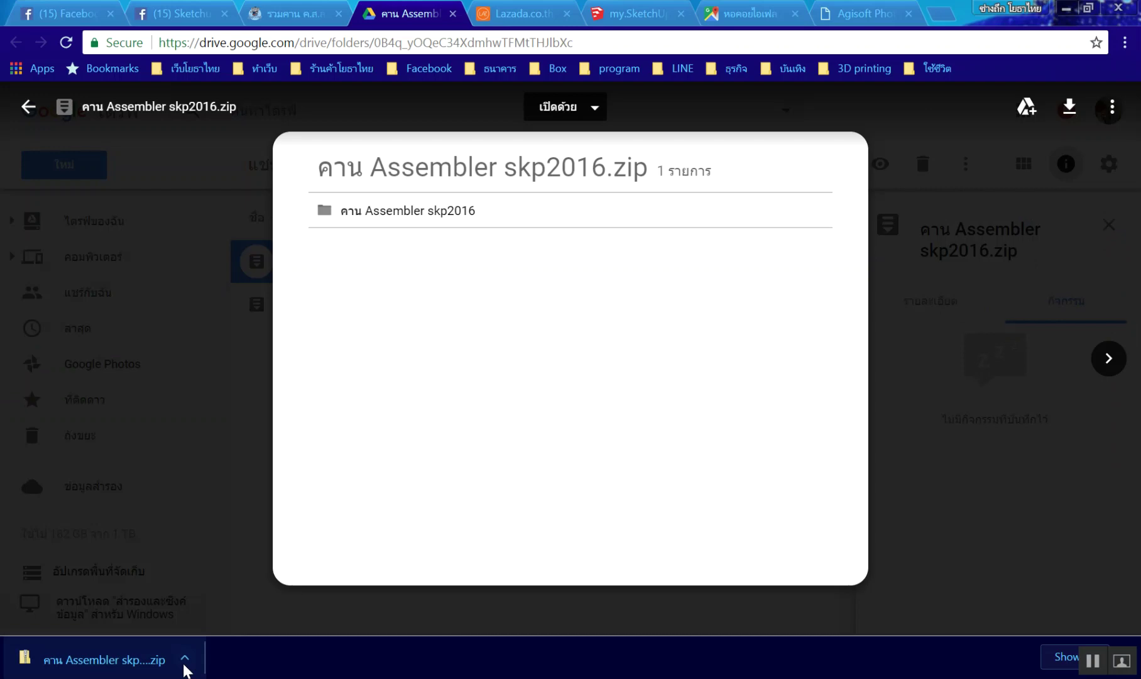
{"action": "left_click", "coordinate": [185, 661]}
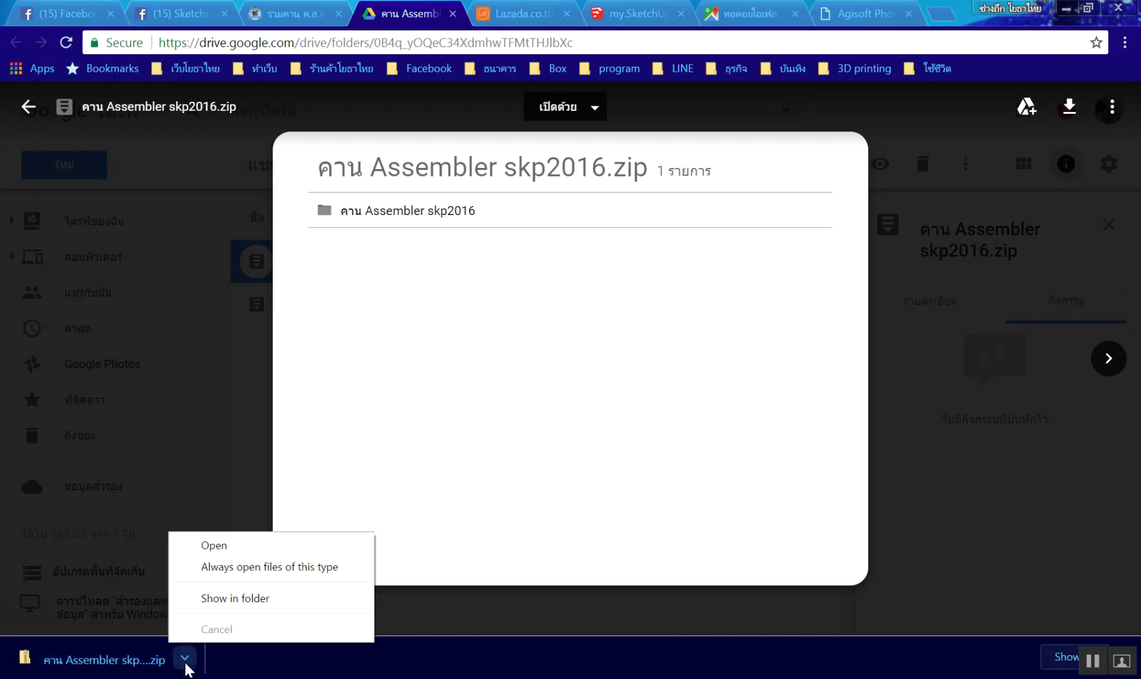
Cut the downloaded zip and open the SketchUp folder on the desktop
{"action": "left_click", "coordinate": [240, 600]}
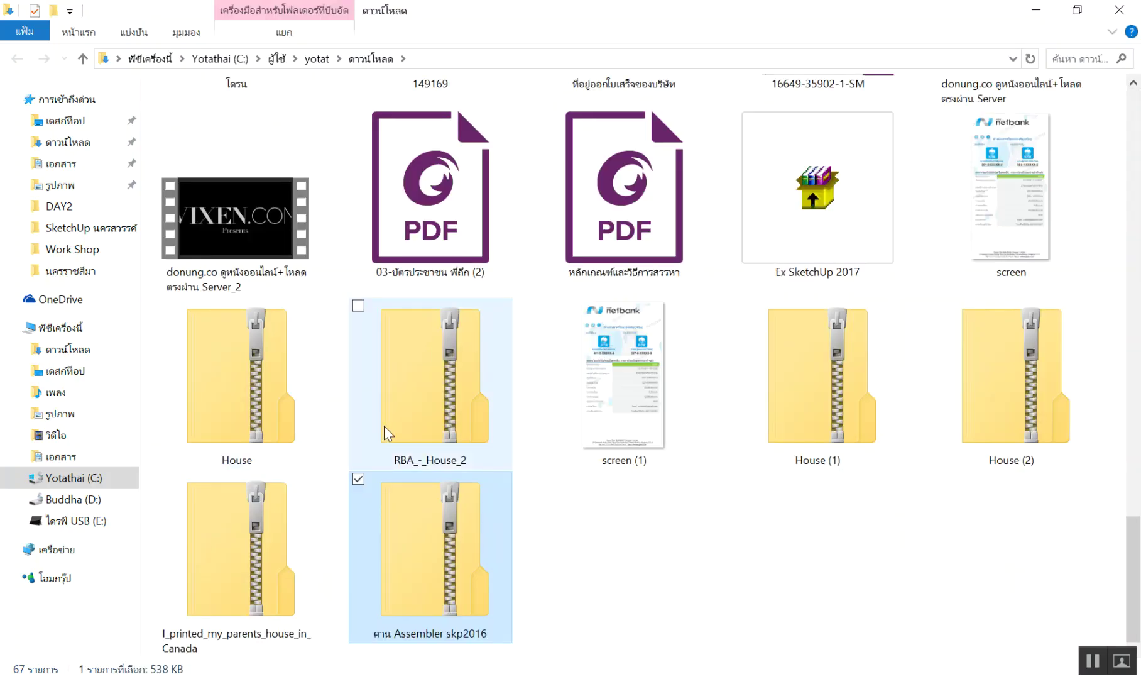
{"action": "right_click", "coordinate": [443, 546]}
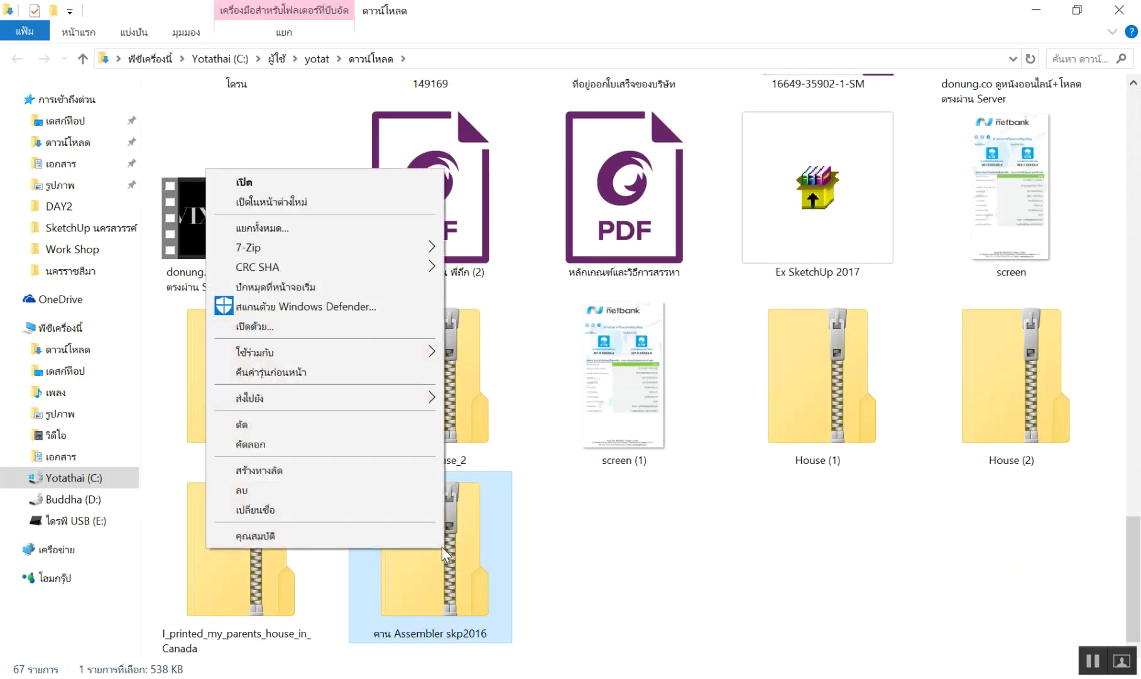
{"action": "left_click", "coordinate": [295, 433]}
{"action": "double_click", "coordinate": [848, 6]}
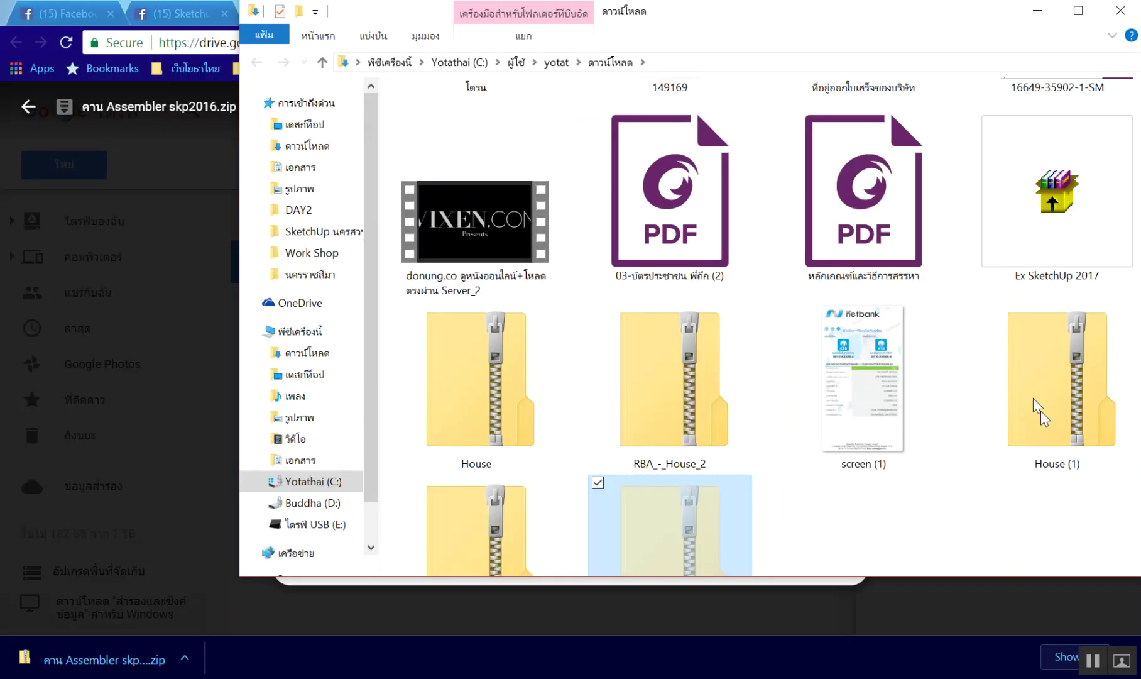
{"action": "left_click", "coordinate": [1075, 8]}
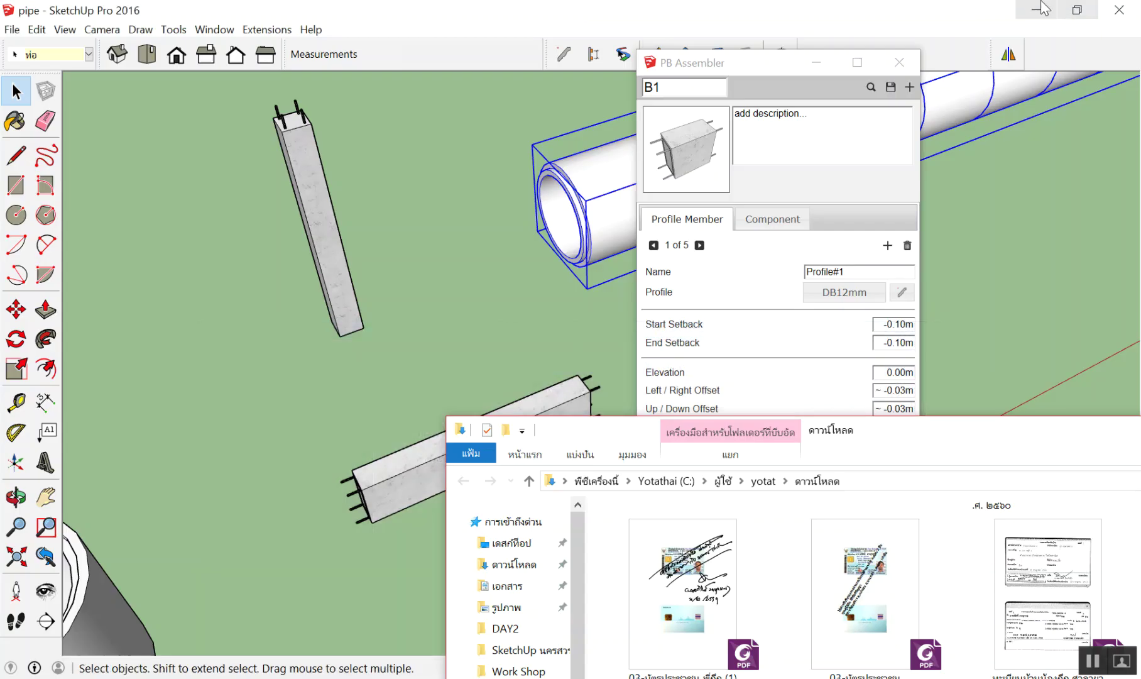
{"action": "left_click", "coordinate": [1037, 8]}
{"action": "left_click", "coordinate": [1036, 10]}
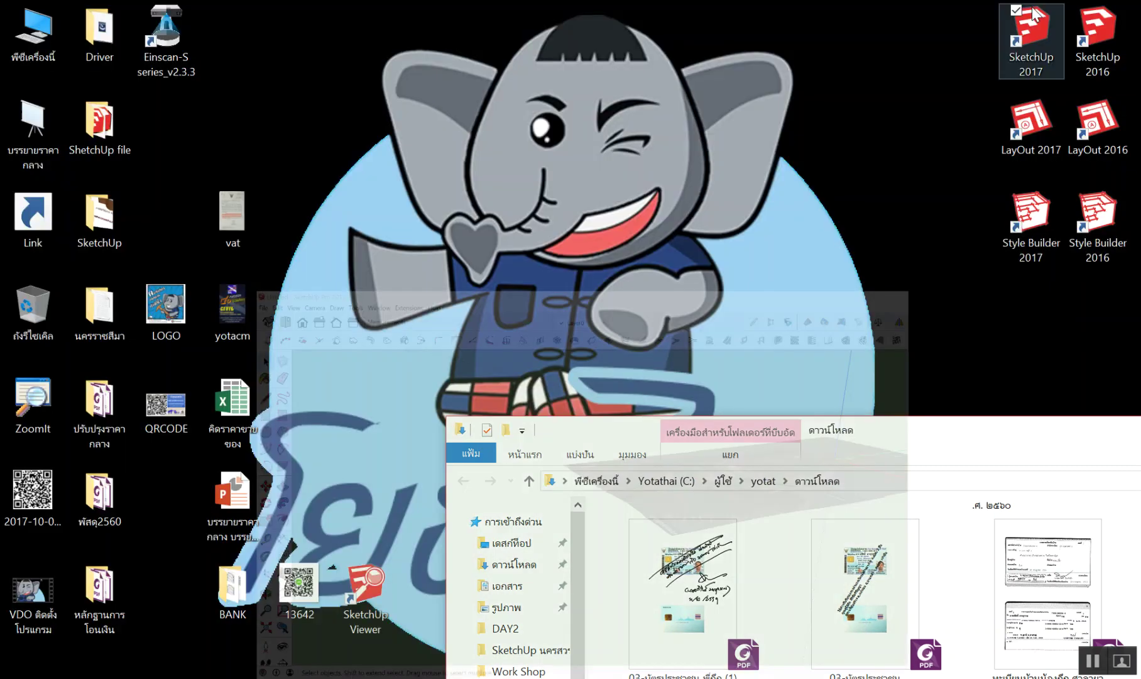
{"action": "double_click", "coordinate": [95, 216]}
Paste the zip there and extract it with 7-Zip into a คาน Assembler skp2016 folder
{"action": "right_click", "coordinate": [202, 344]}
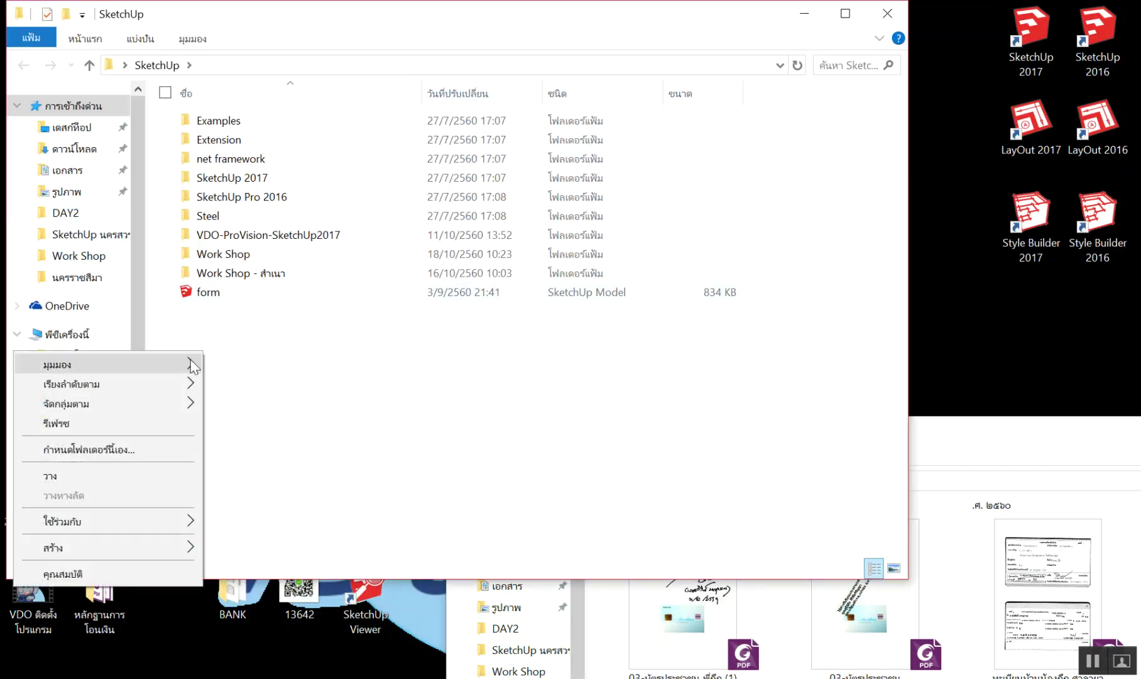
{"action": "left_click", "coordinate": [85, 473]}
{"action": "right_click", "coordinate": [240, 304]}
{"action": "mouse_move", "coordinate": [178, 166]}
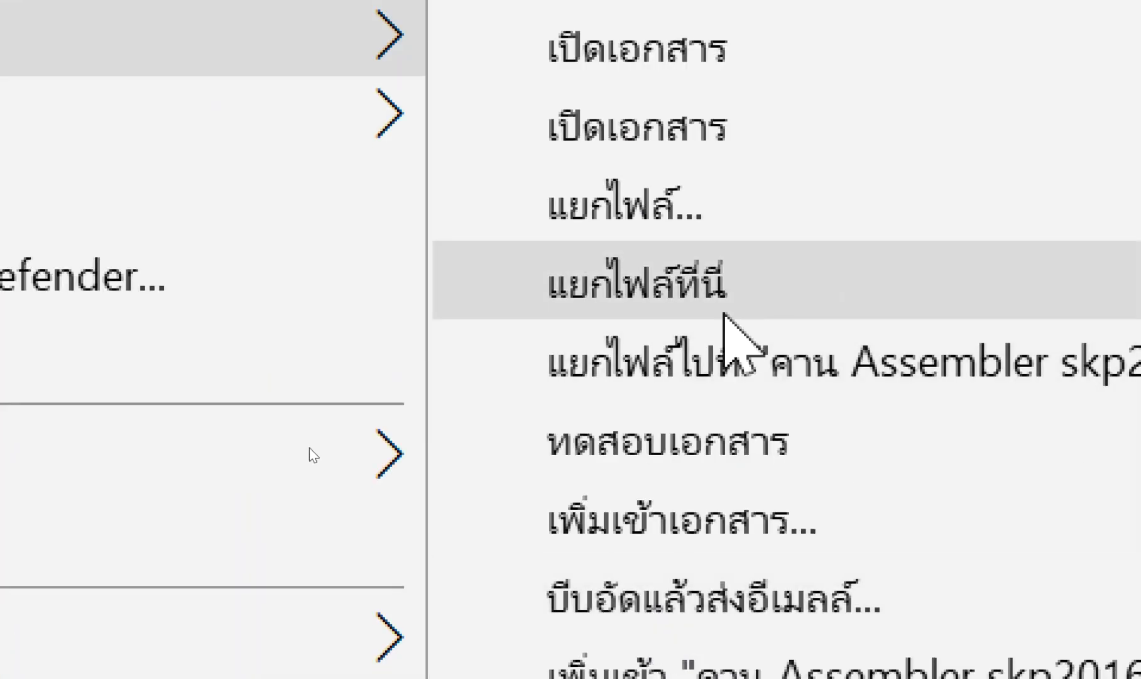
{"action": "left_click", "coordinate": [691, 352]}
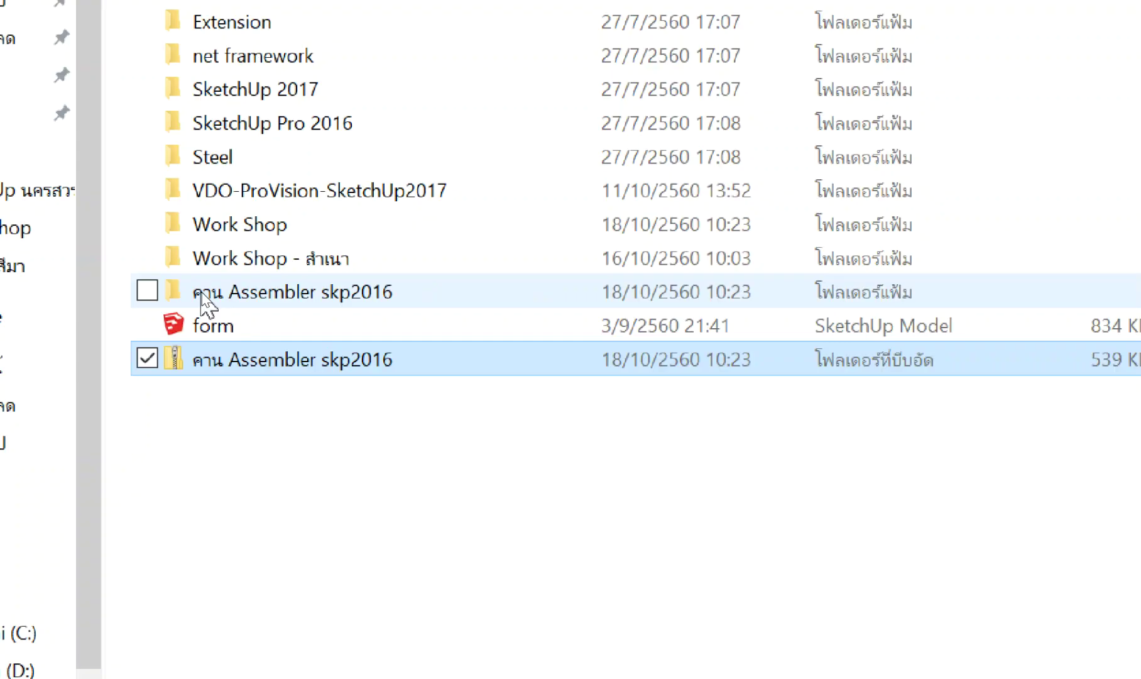
{"action": "mouse_move", "coordinate": [292, 359]}
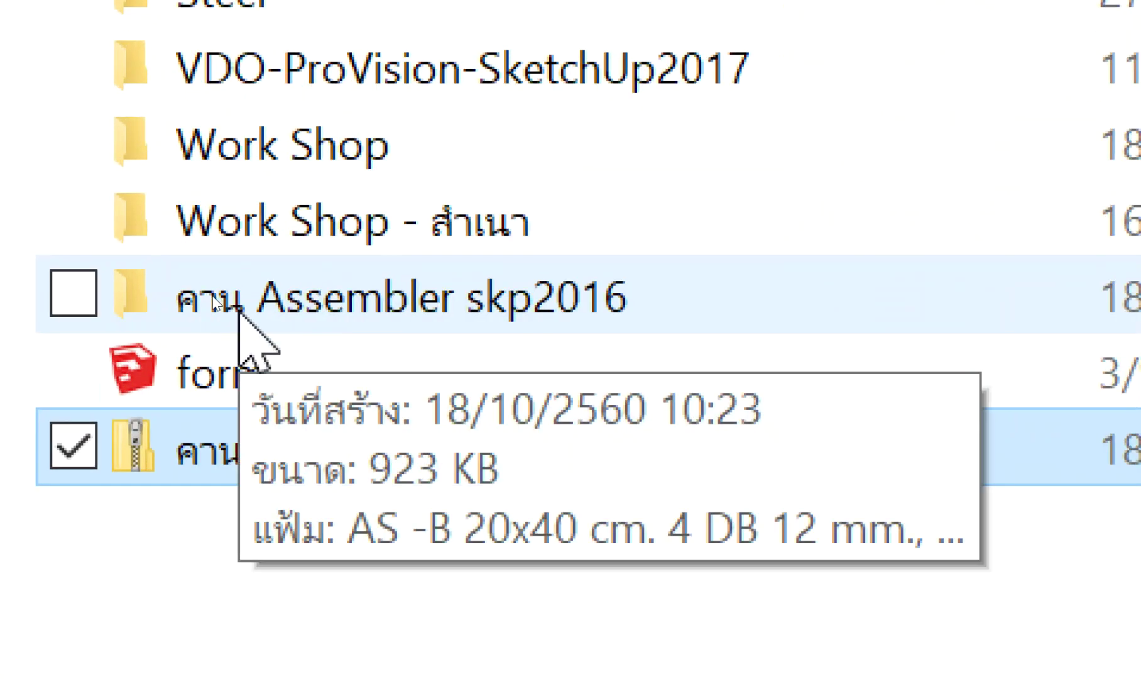
{"action": "left_click", "coordinate": [238, 308]}
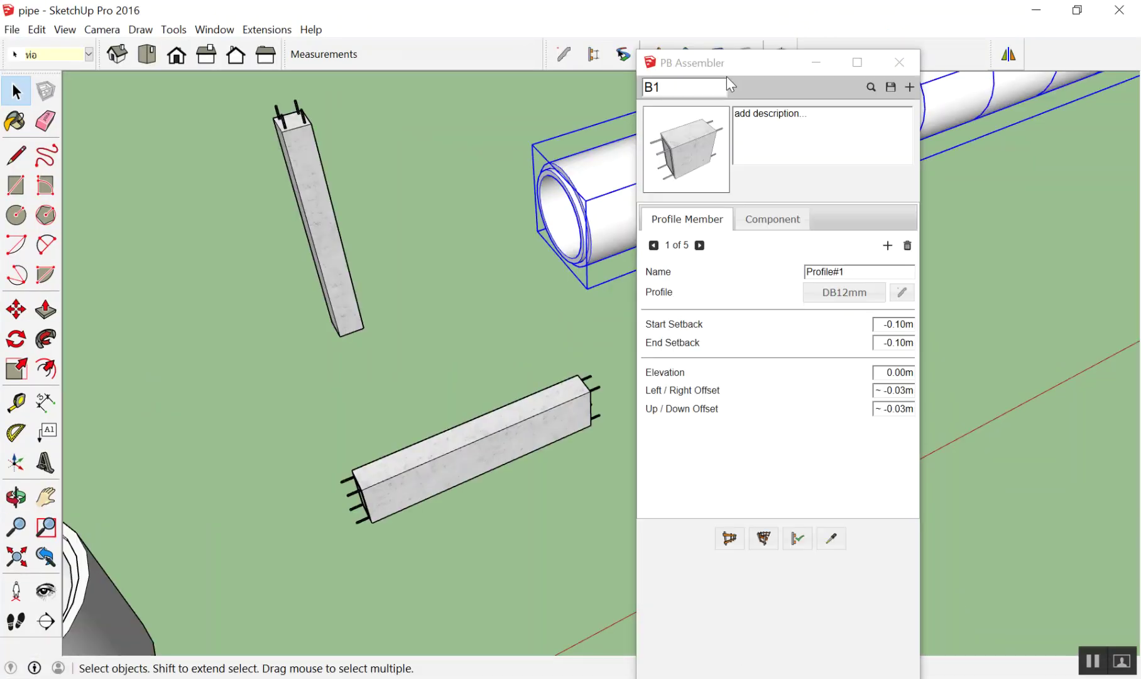
Set SketchUp > คาน Assembler skp2016 as the library and load AS -B 20x40 cm. 8 DB 12 mm
{"action": "left_click", "coordinate": [870, 88]}
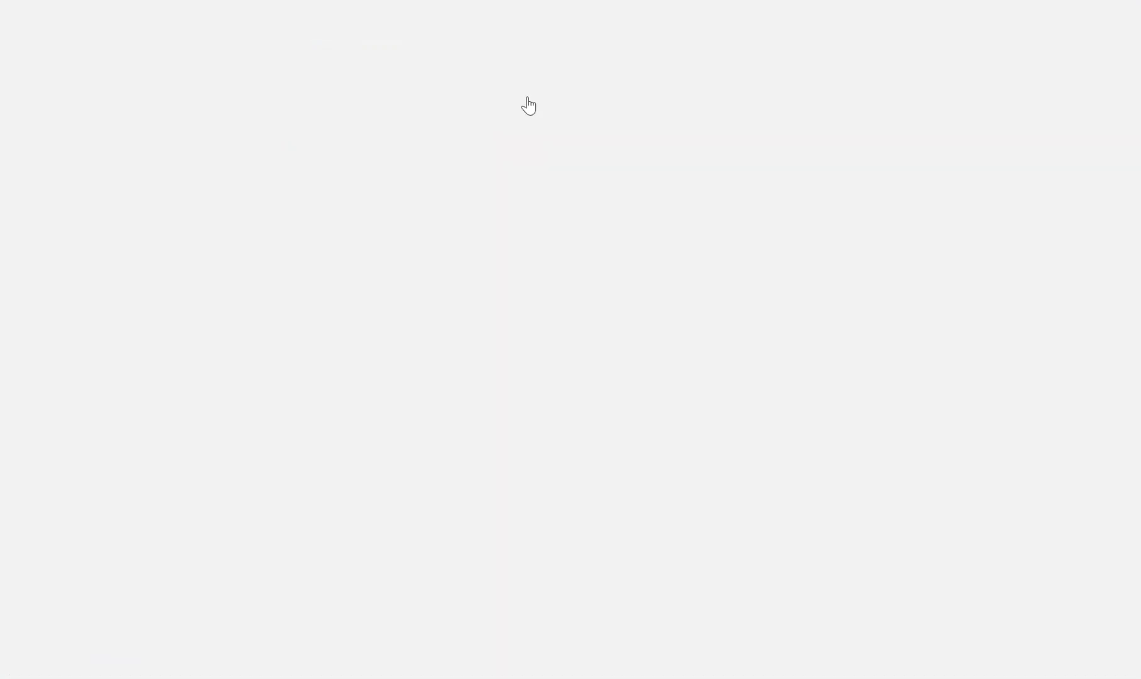
{"action": "left_click", "coordinate": [527, 101]}
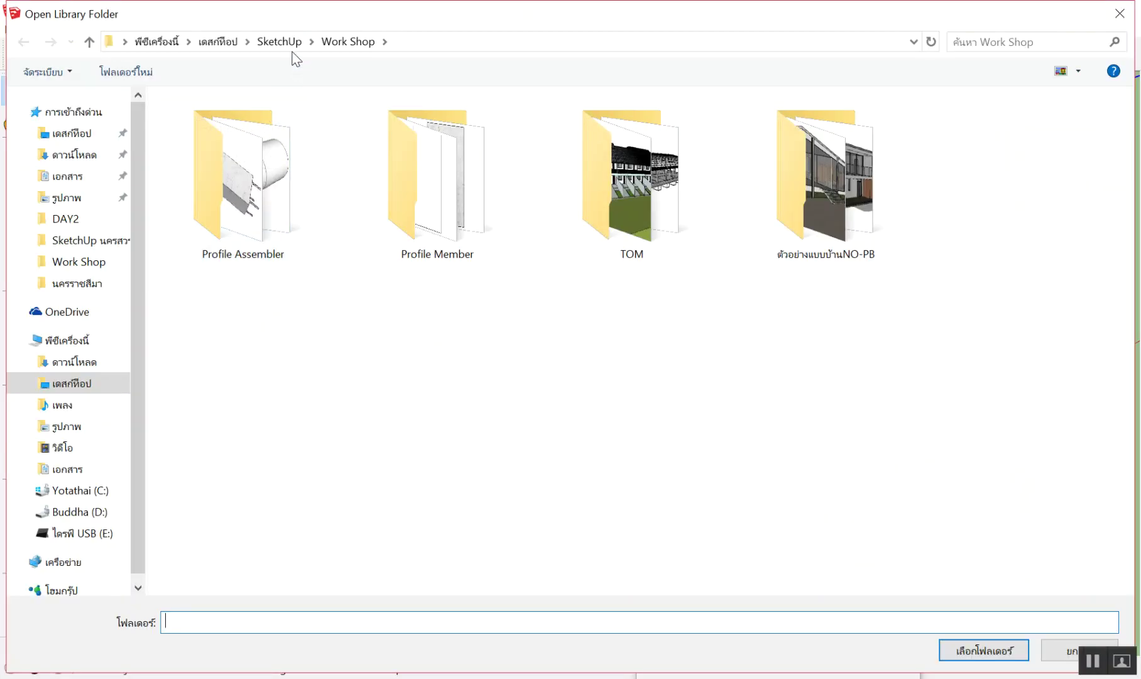
{"action": "left_click", "coordinate": [279, 42]}
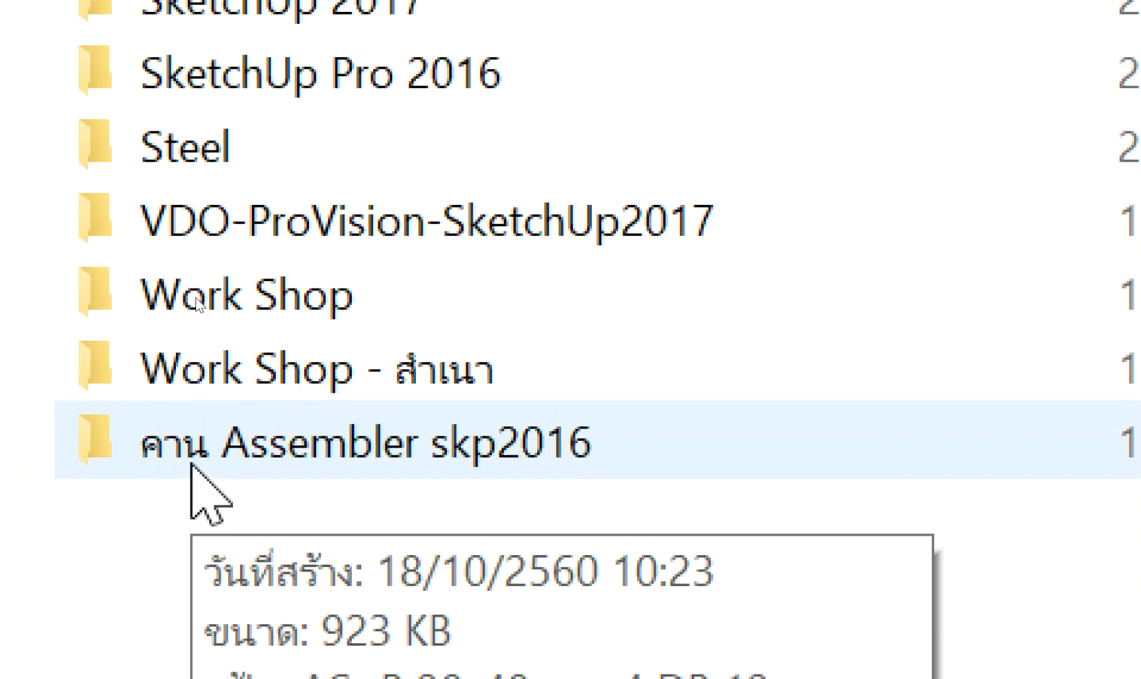
{"action": "double_click", "coordinate": [191, 466]}
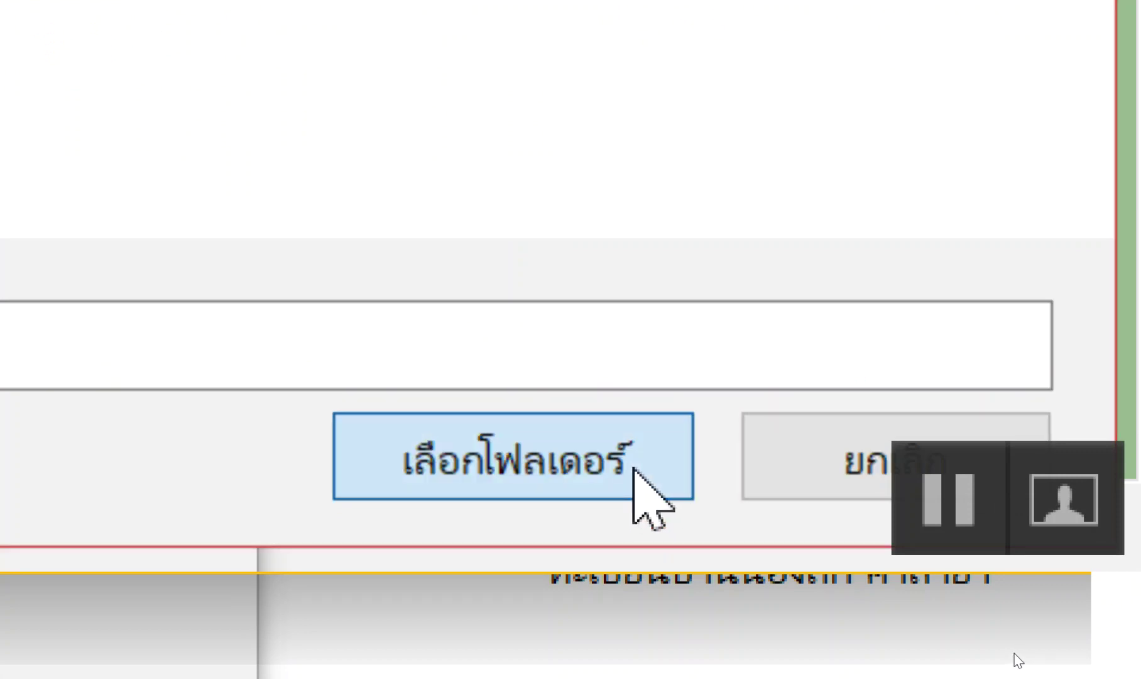
{"action": "left_click", "coordinate": [633, 469]}
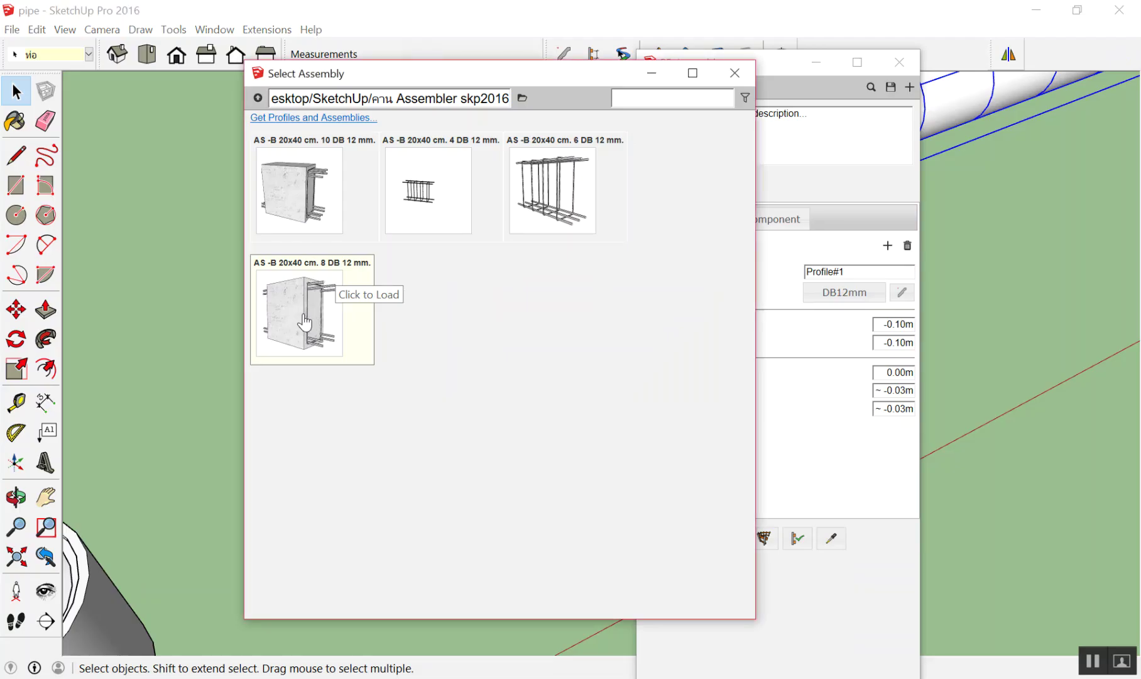
{"action": "left_click", "coordinate": [304, 322]}
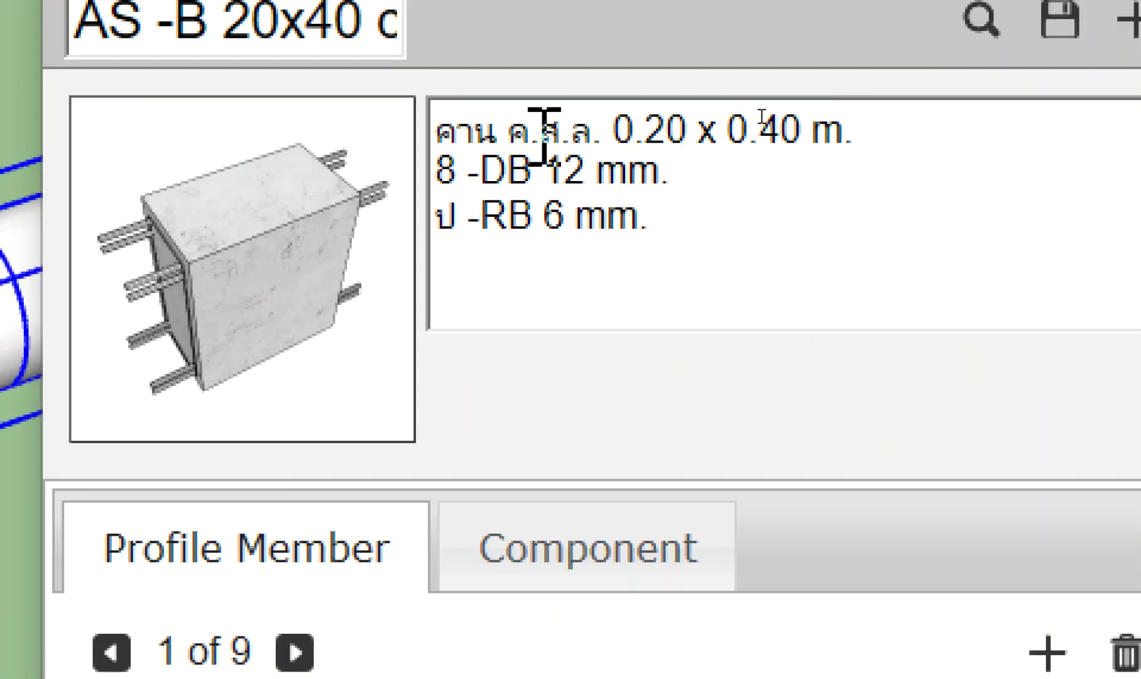
Draw the 20x40 cm beam assembly in the model
{"action": "scroll", "coordinate": [406, 181], "scroll_direction": "down", "scroll_amount": 1}
{"action": "scroll", "coordinate": [405, 180], "scroll_direction": "down", "scroll_amount": 2}
{"action": "left_click", "coordinate": [729, 538]}
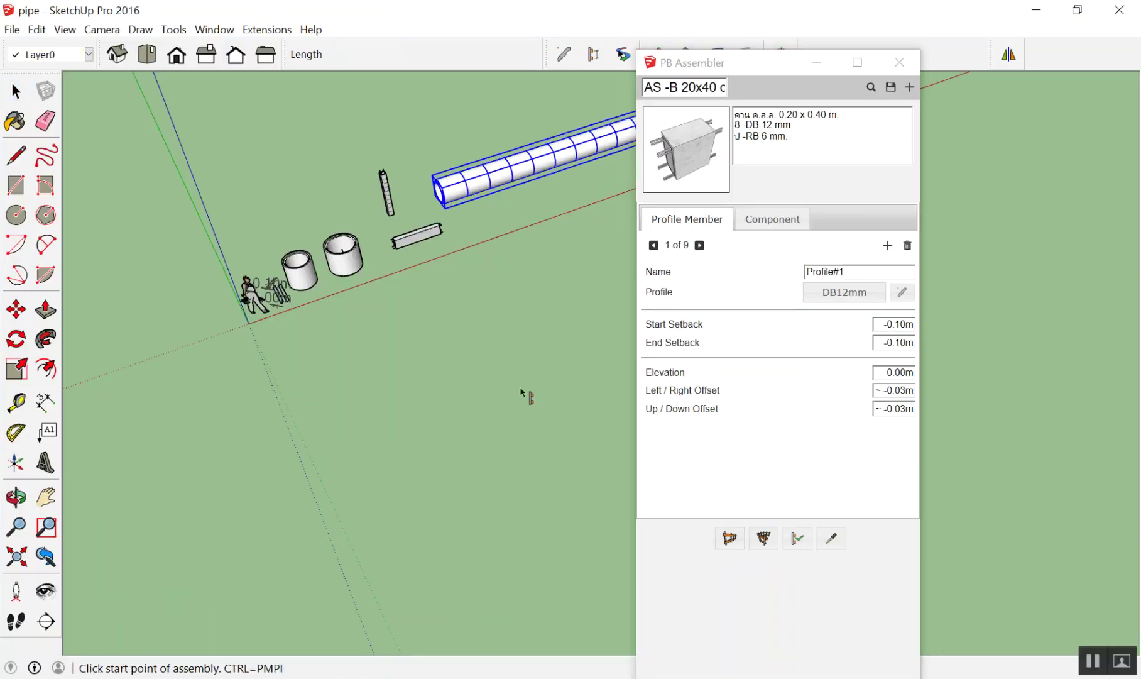
{"action": "scroll", "coordinate": [461, 239], "scroll_direction": "up", "scroll_amount": 3}
{"action": "scroll", "coordinate": [456, 245], "scroll_direction": "up", "scroll_amount": 2}
{"action": "left_click", "coordinate": [450, 244]}
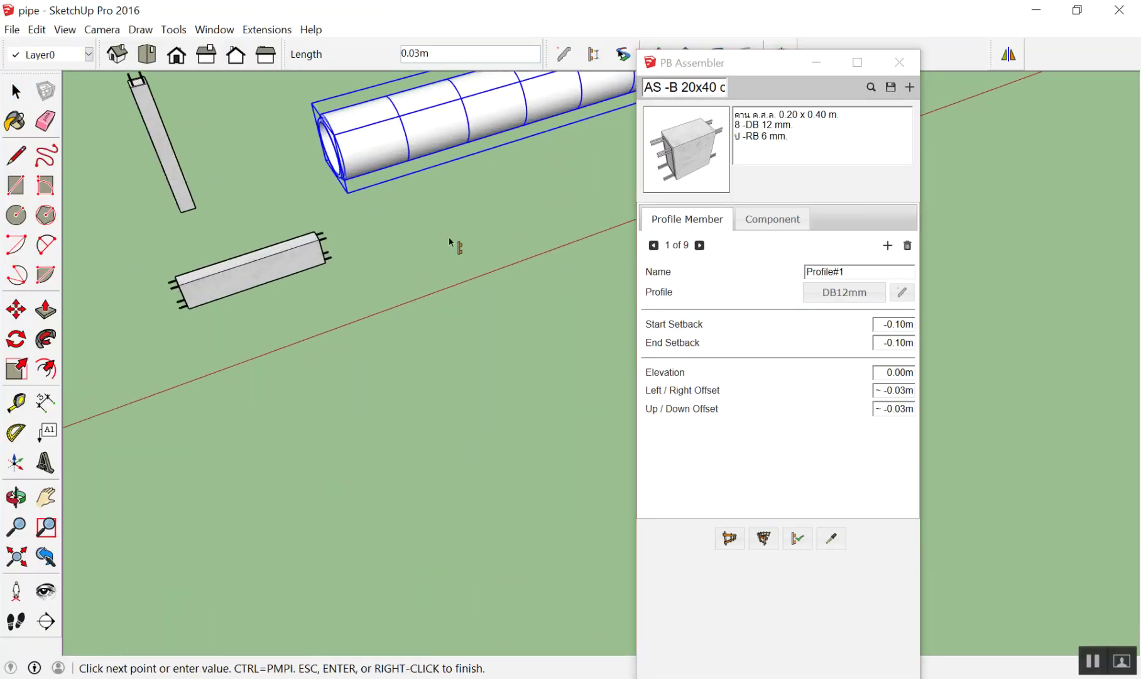
{"action": "key", "text": "Return"}
{"action": "scroll", "coordinate": [590, 197], "scroll_direction": "up", "scroll_amount": 3}
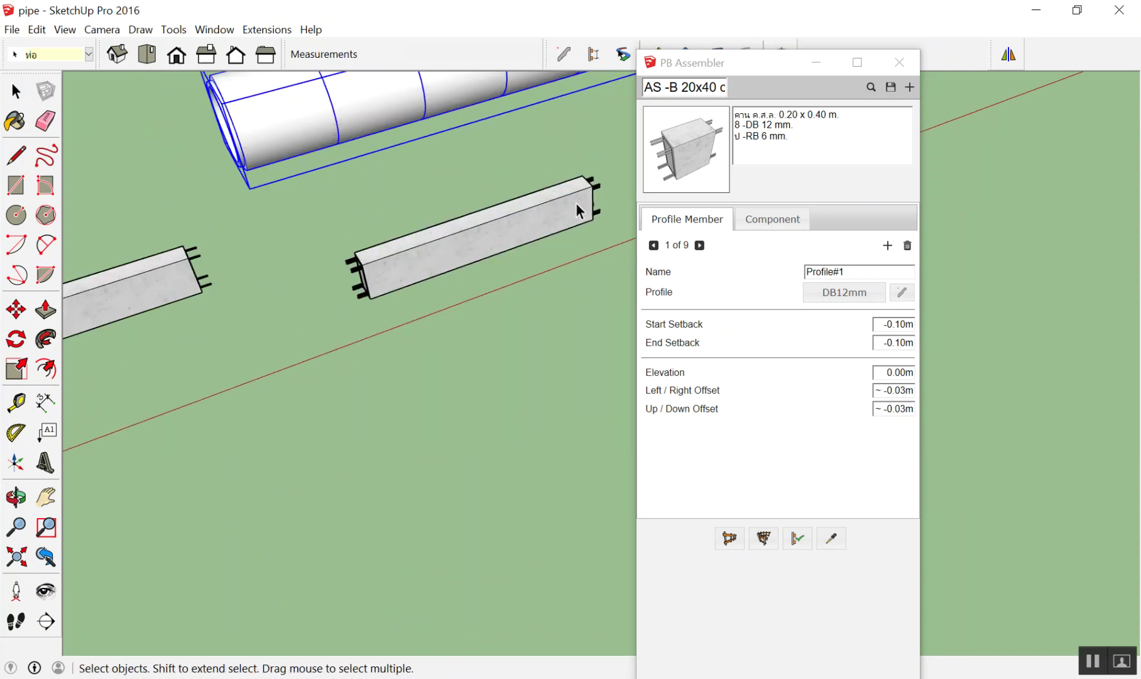
{"action": "scroll", "coordinate": [524, 209], "scroll_direction": "up", "scroll_amount": 3}
{"action": "middle_click_drag", "start_coordinate": [524, 209], "coordinate": [446, 214]}
{"action": "scroll", "coordinate": [545, 201], "scroll_direction": "down", "scroll_amount": 3}
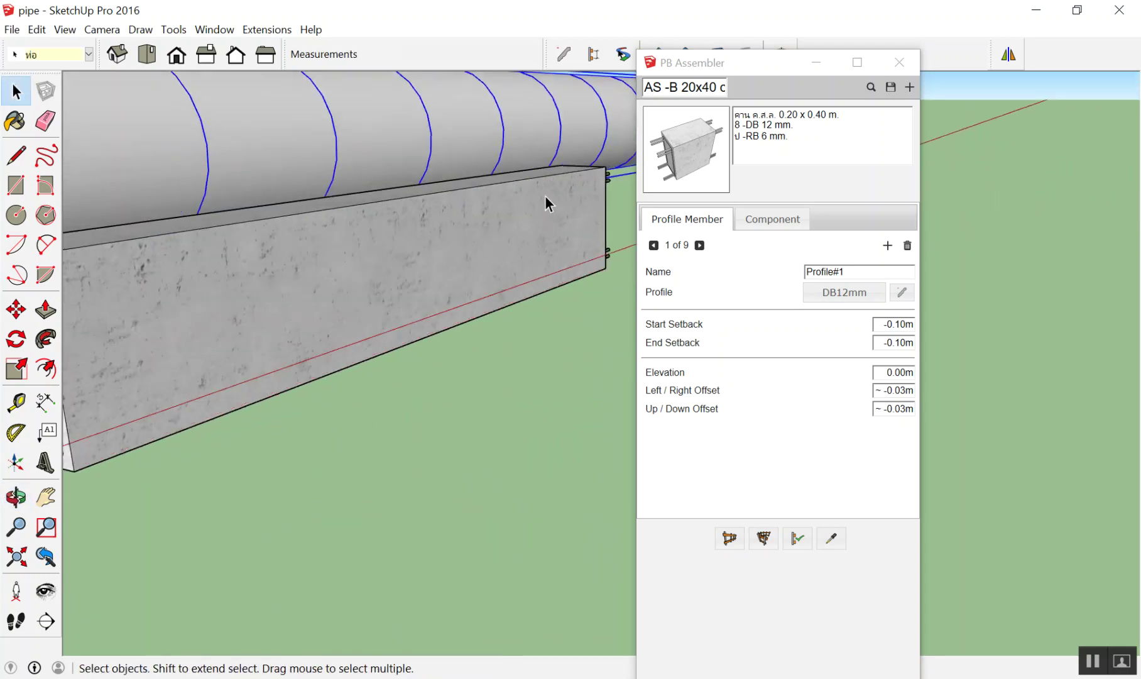
{"action": "scroll", "coordinate": [460, 246], "scroll_direction": "down", "scroll_amount": 3}
Select the new beam, show its PB Quantifier report, and enter its group for editing
{"action": "left_click", "coordinate": [460, 247]}
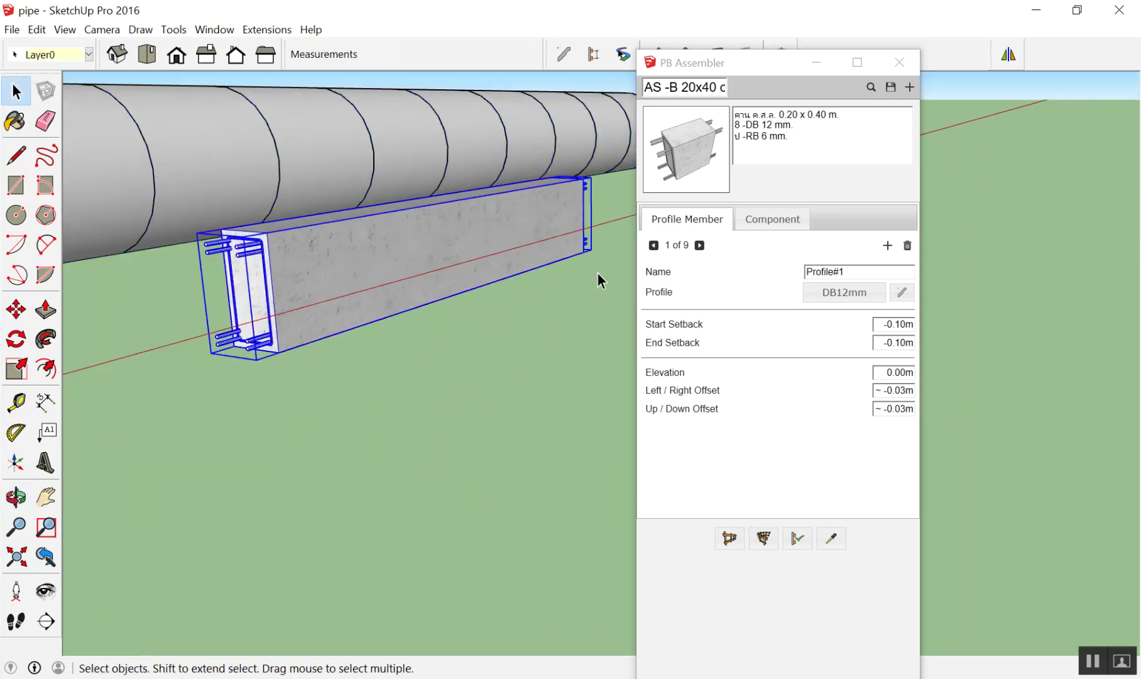
{"action": "left_click_drag", "start_coordinate": [770, 64], "coordinate": [787, 143]}
{"action": "left_click", "coordinate": [781, 54]}
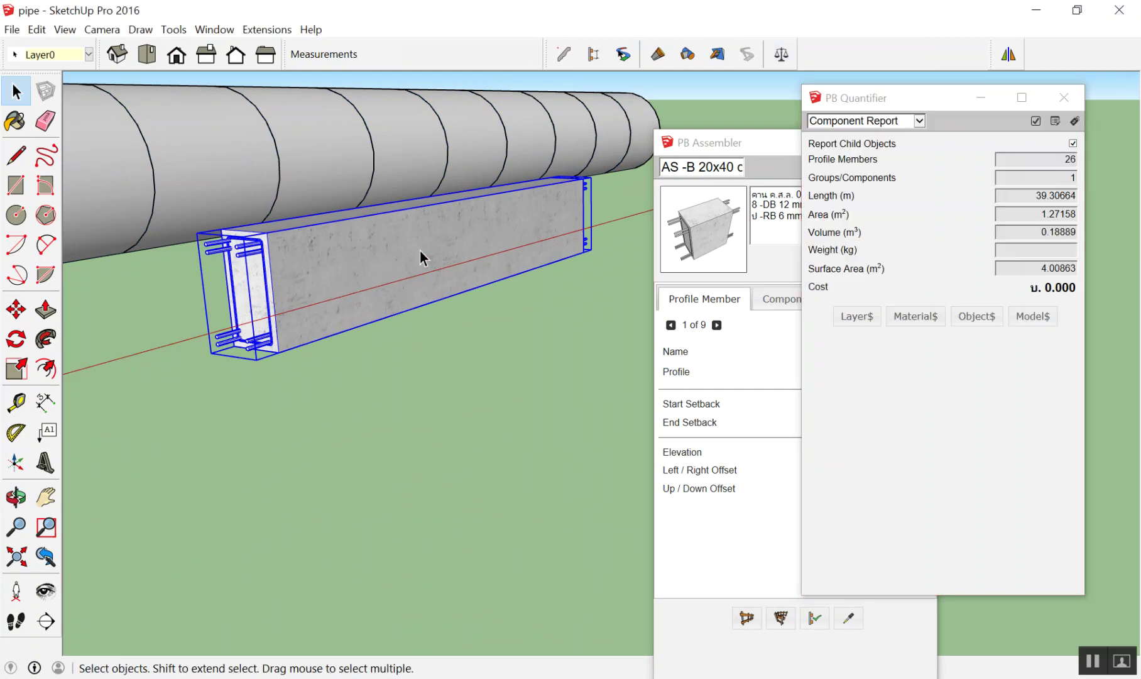
{"action": "right_click", "coordinate": [372, 306]}
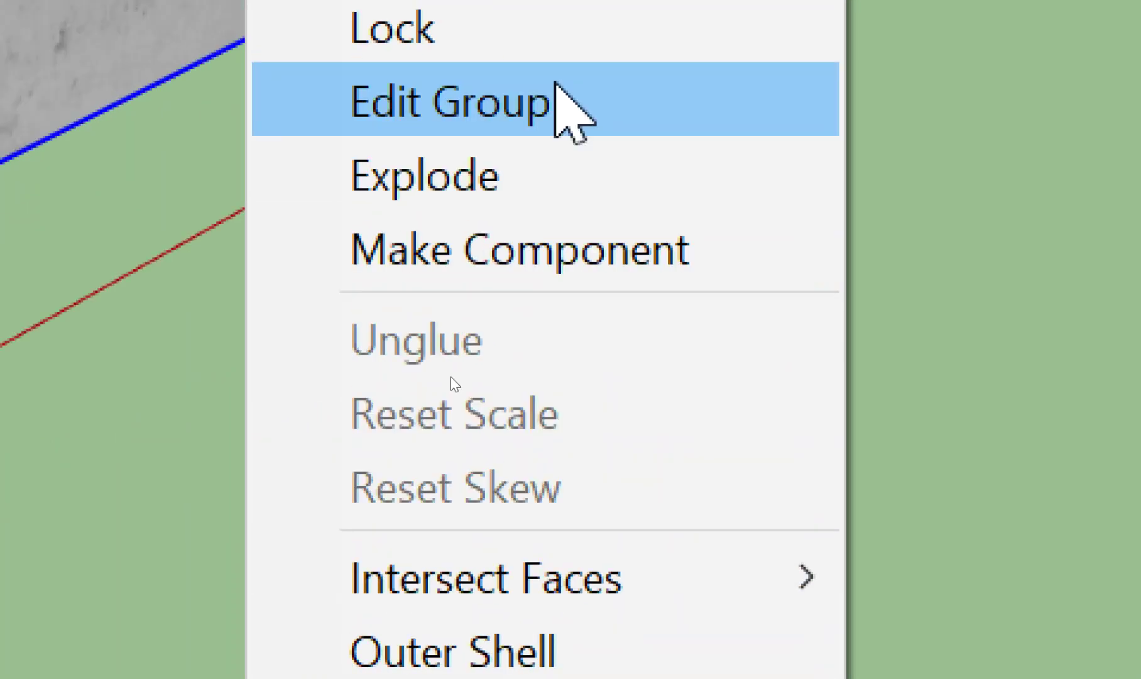
{"action": "left_click", "coordinate": [484, 281]}
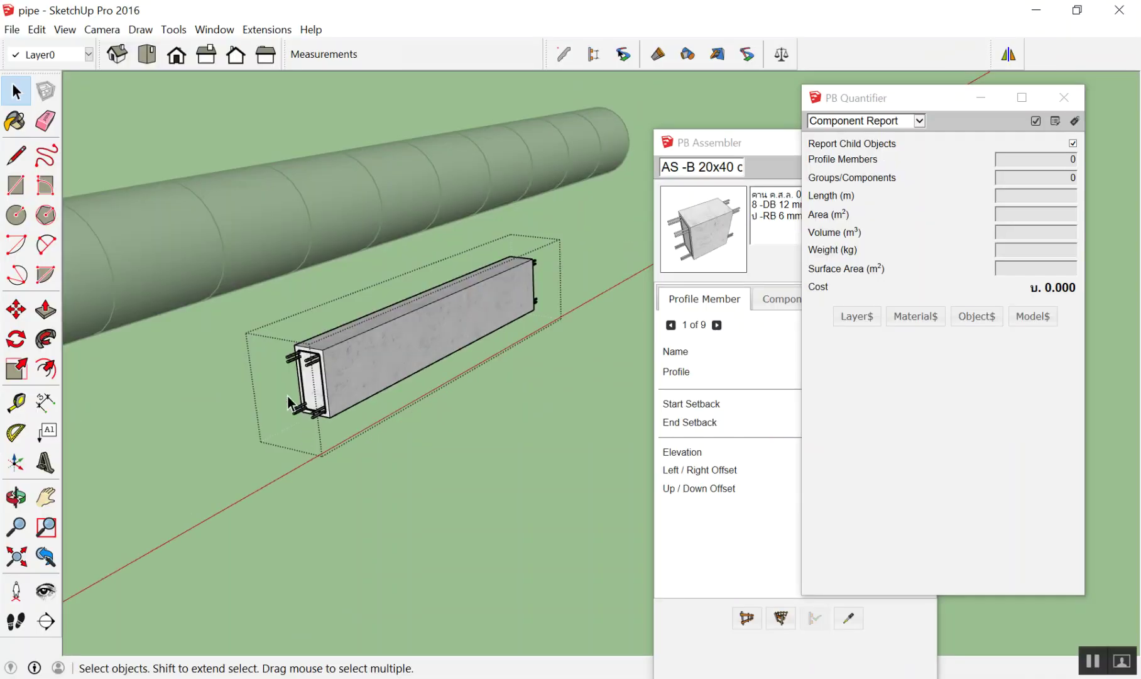
{"action": "scroll", "coordinate": [314, 389], "scroll_direction": "up", "scroll_amount": 2}
{"action": "scroll", "coordinate": [379, 369], "scroll_direction": "up", "scroll_amount": 2}
Move the concrete body beside the rebar cage, then close the quantity report
{"action": "left_click", "coordinate": [379, 370]}
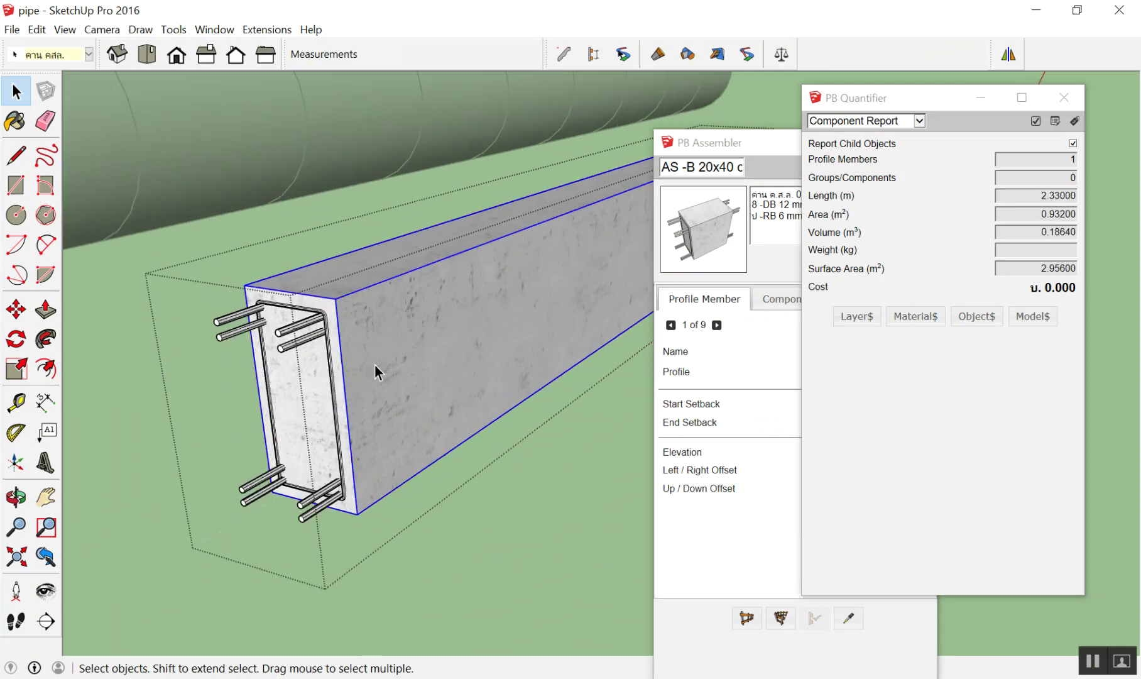
{"action": "scroll", "coordinate": [402, 464], "scroll_direction": "up", "scroll_amount": 2}
{"action": "left_click", "coordinate": [407, 475]}
{"action": "left_click", "coordinate": [389, 378]}
{"action": "key", "text": "m"}
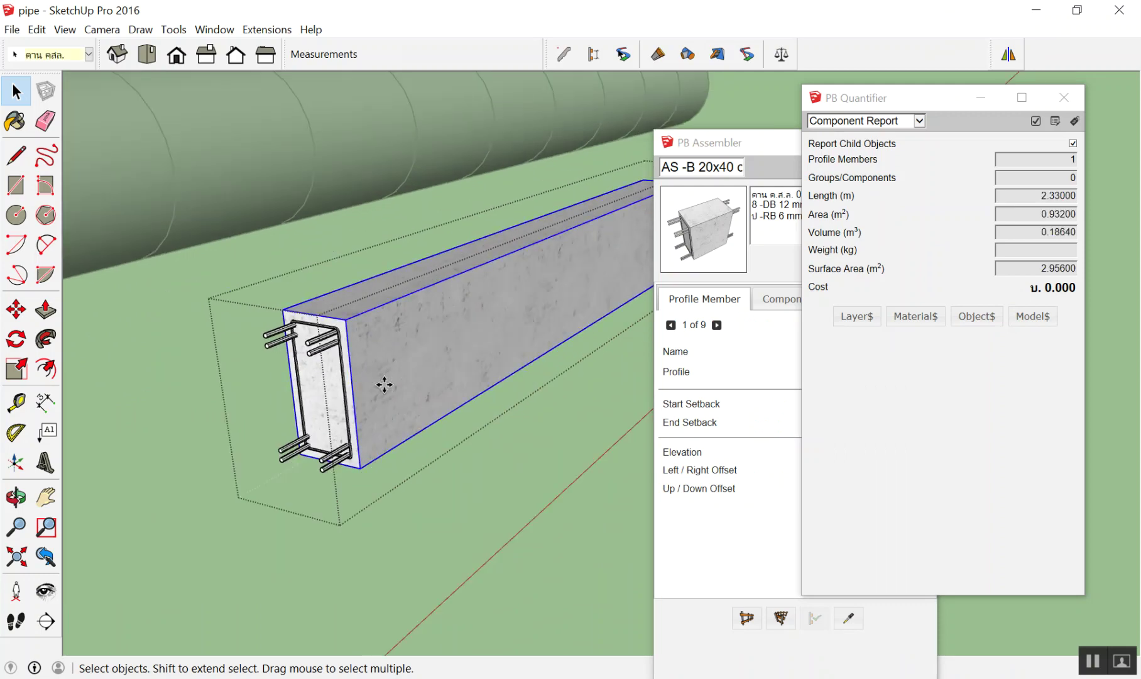
{"action": "left_click", "coordinate": [383, 385]}
{"action": "left_click", "coordinate": [463, 438]}
{"action": "mouse_move", "coordinate": [463, 438]}
{"action": "middle_mouse_down"}
{"action": "mouse_move", "coordinate": [326, 389]}
{"action": "mouse_move", "coordinate": [153, 298]}
{"action": "mouse_move", "coordinate": [456, 423]}
{"action": "mouse_move", "coordinate": [462, 408]}
{"action": "middle_mouse_up"}
{"action": "key", "text": "space"}
{"action": "scroll", "coordinate": [377, 400], "scroll_direction": "up", "scroll_amount": 3}
{"action": "scroll", "coordinate": [372, 393], "scroll_direction": "up", "scroll_amount": 2}
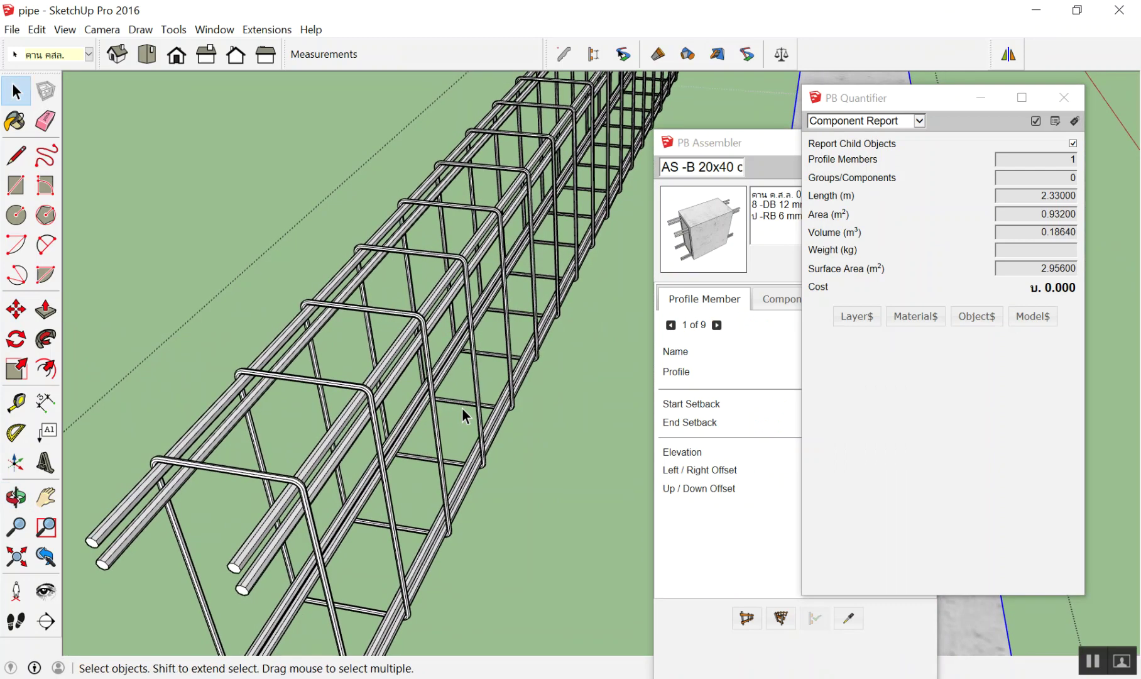
{"action": "scroll", "coordinate": [462, 407], "scroll_direction": "down", "scroll_amount": 3}
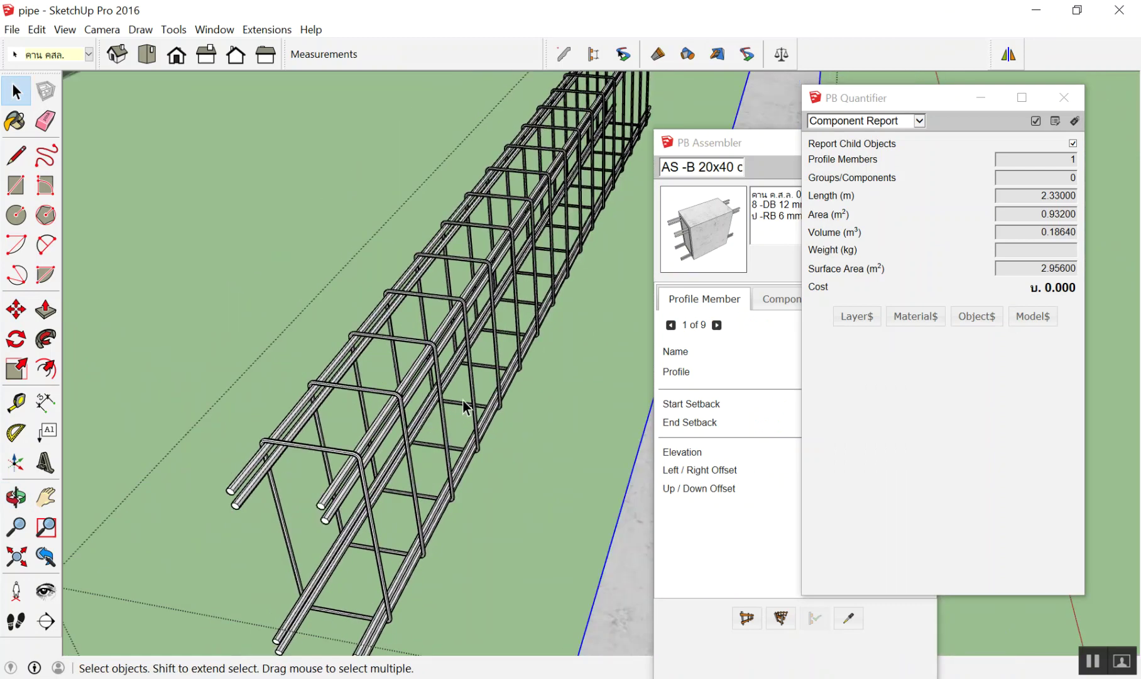
{"action": "left_click", "coordinate": [1065, 97]}
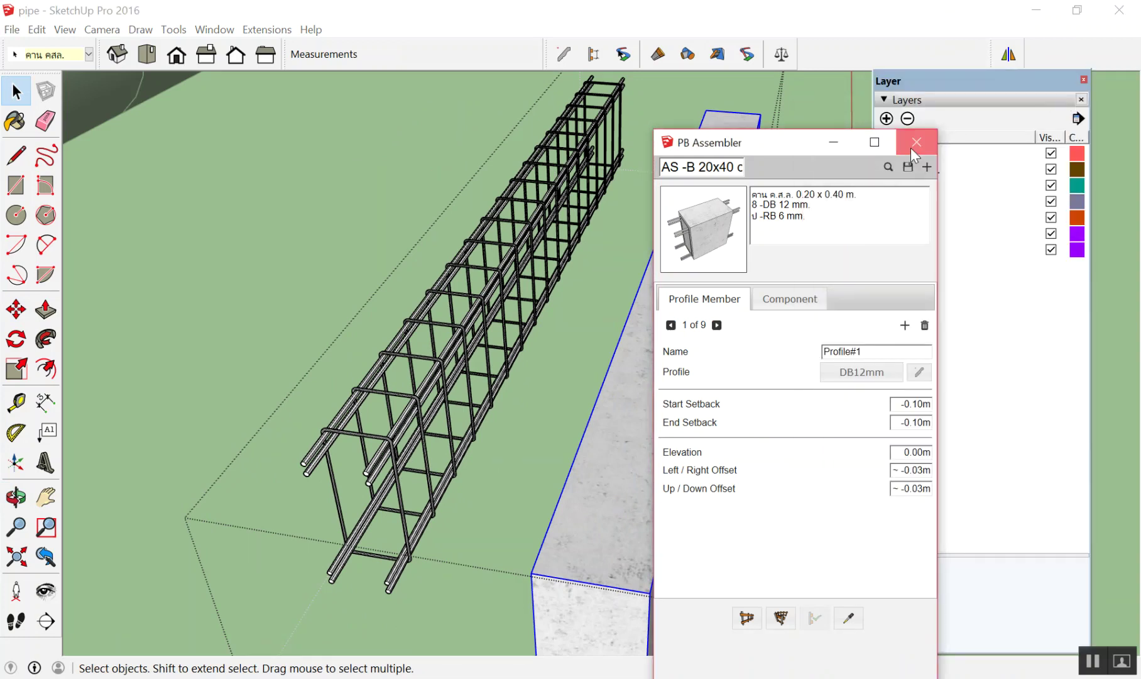
Close the assembler window and select both DB 12 mm. and DB12mm rebar layers
{"action": "left_click", "coordinate": [917, 142]}
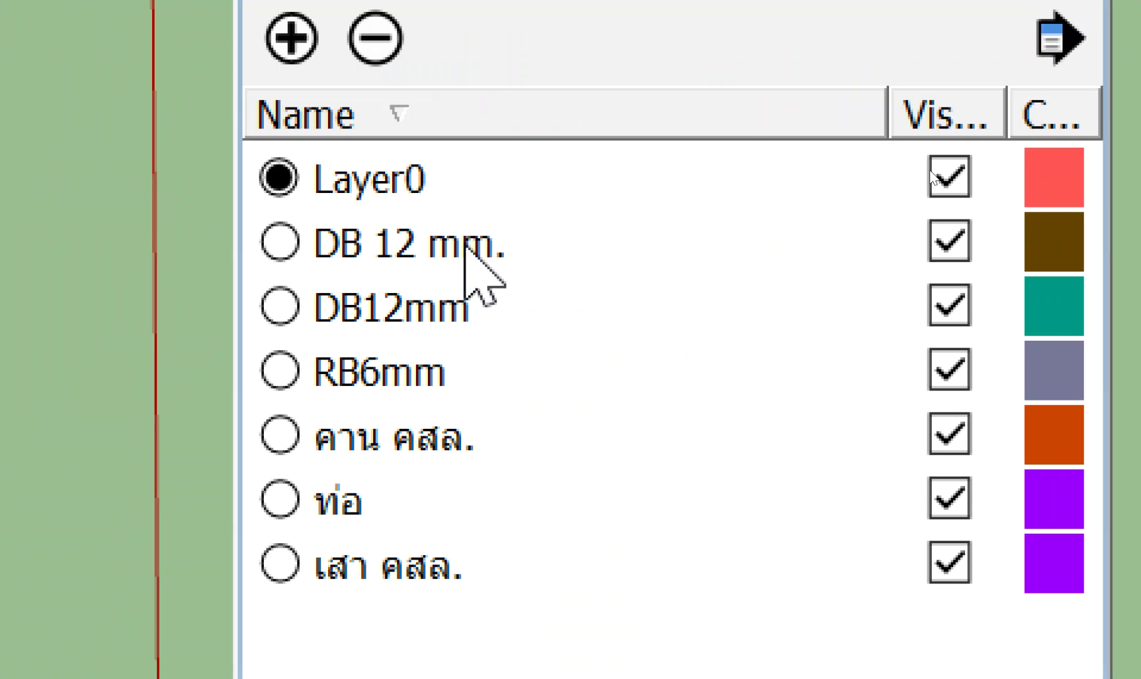
{"action": "left_click", "coordinate": [470, 245]}
{"action": "left_click", "coordinate": [472, 311]}
{"action": "left_click", "coordinate": [484, 242]}
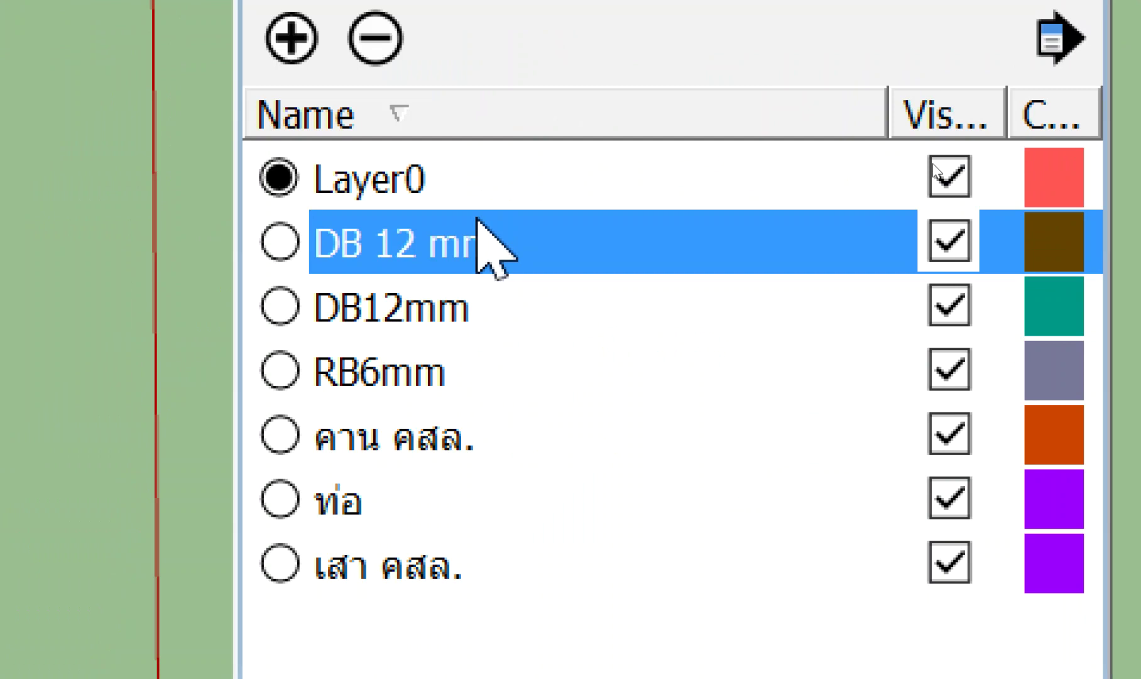
{"action": "left_click", "coordinate": [568, 328], "text": "shift"}
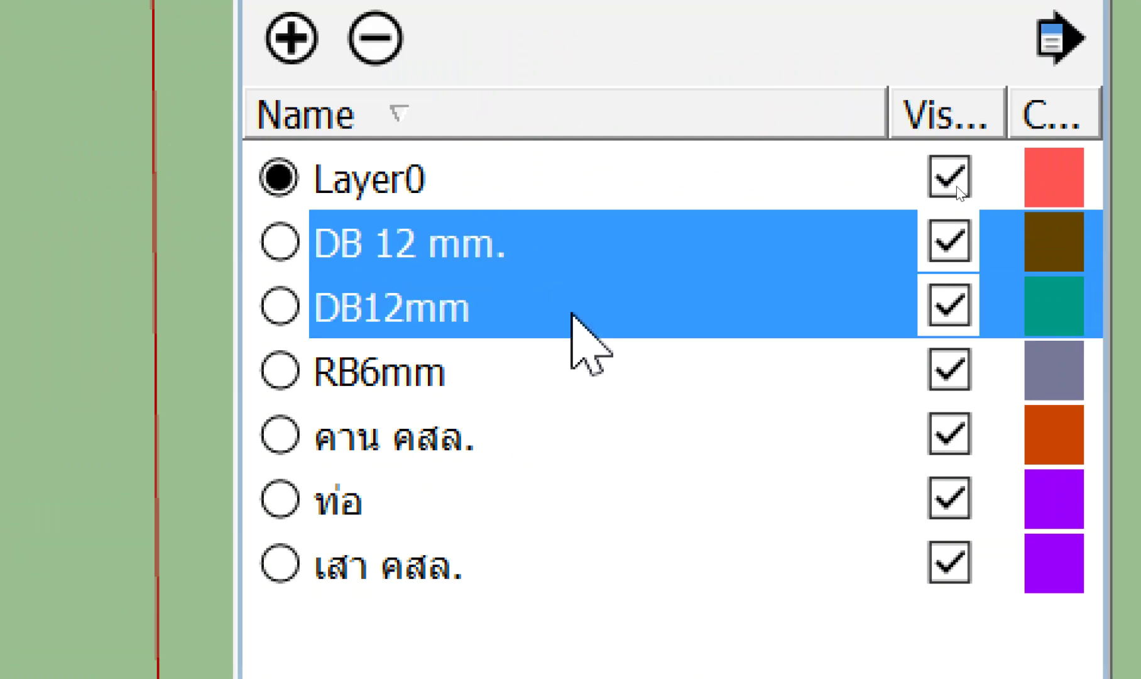
{"action": "left_click", "coordinate": [664, 204]}
{"action": "left_click", "coordinate": [593, 255]}
{"action": "left_click", "coordinate": [537, 302], "text": "shift"}
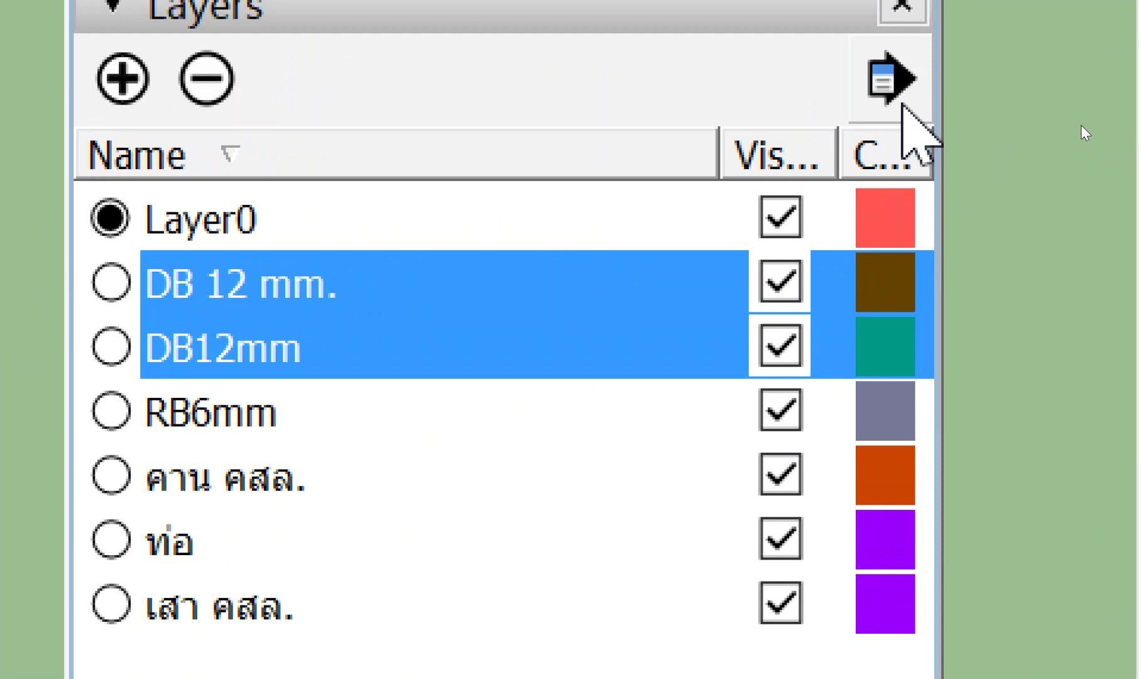
Make DB 12 mm. the current layer briefly, then restore Layer0 as the active layer
{"action": "left_click", "coordinate": [922, 69]}
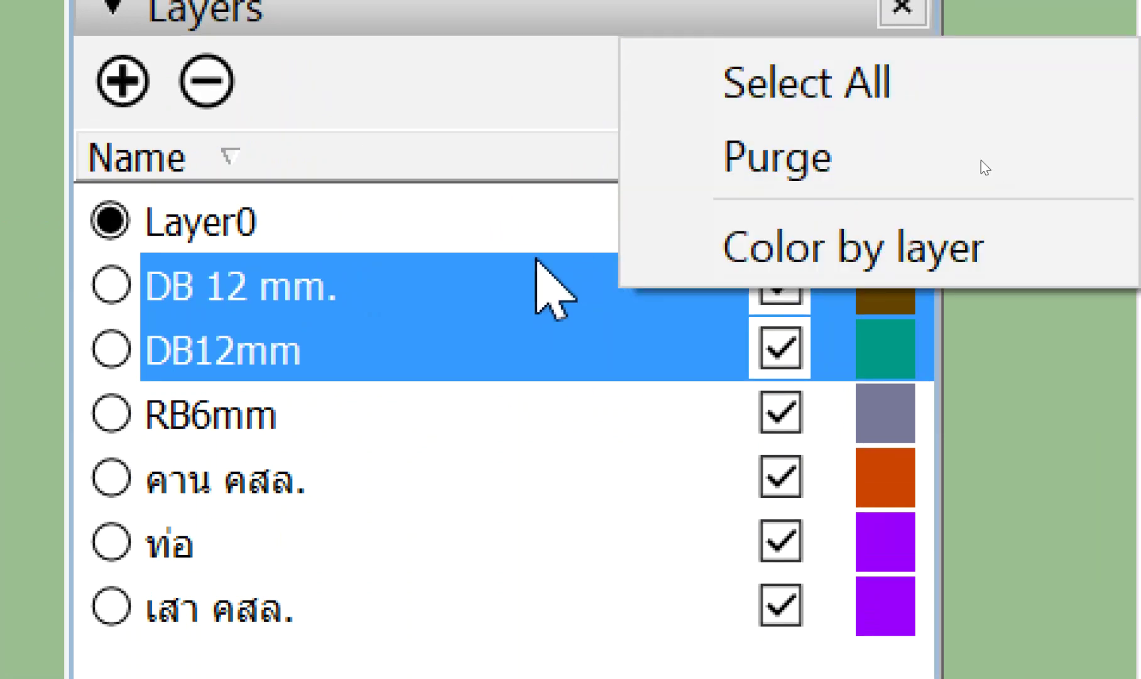
{"action": "left_click", "coordinate": [296, 242]}
{"action": "left_click", "coordinate": [169, 286]}
{"action": "left_click", "coordinate": [108, 283]}
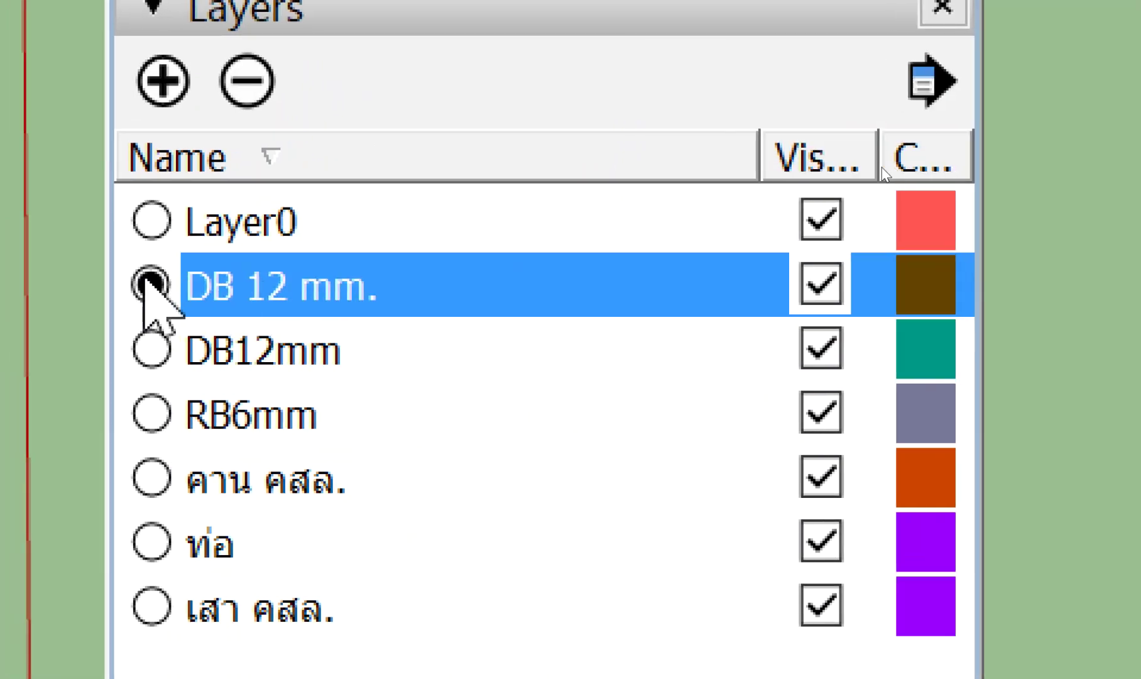
{"action": "left_click", "coordinate": [152, 225]}
{"action": "left_click", "coordinate": [254, 286]}
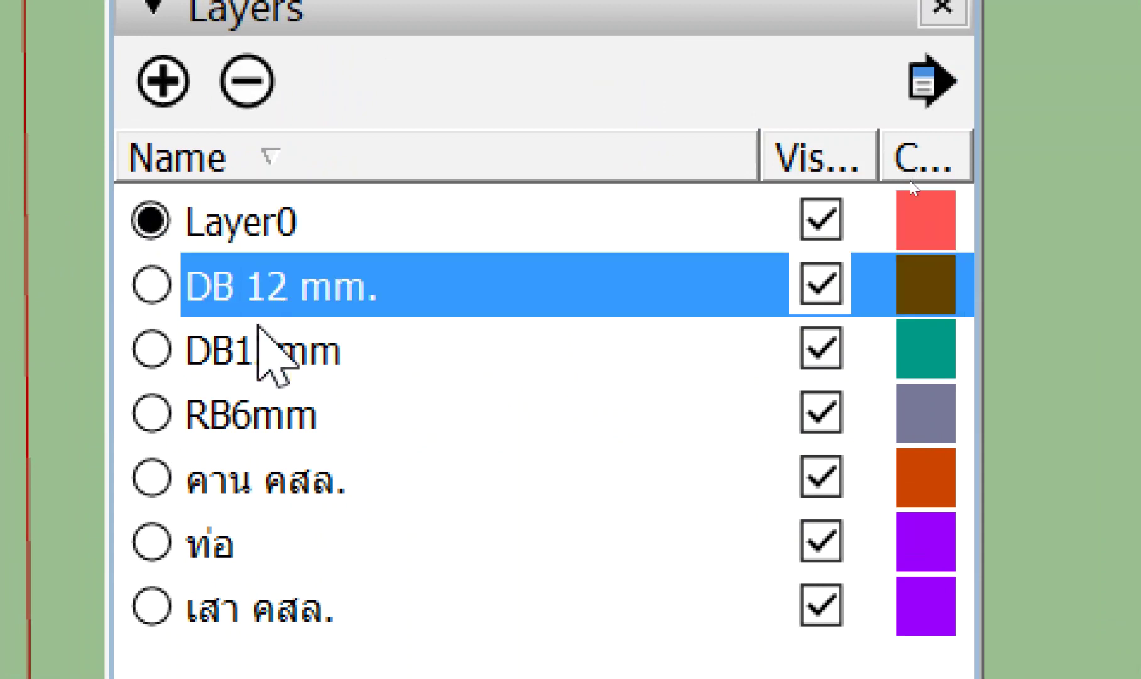
{"action": "left_click", "coordinate": [154, 284]}
{"action": "left_click", "coordinate": [151, 220]}
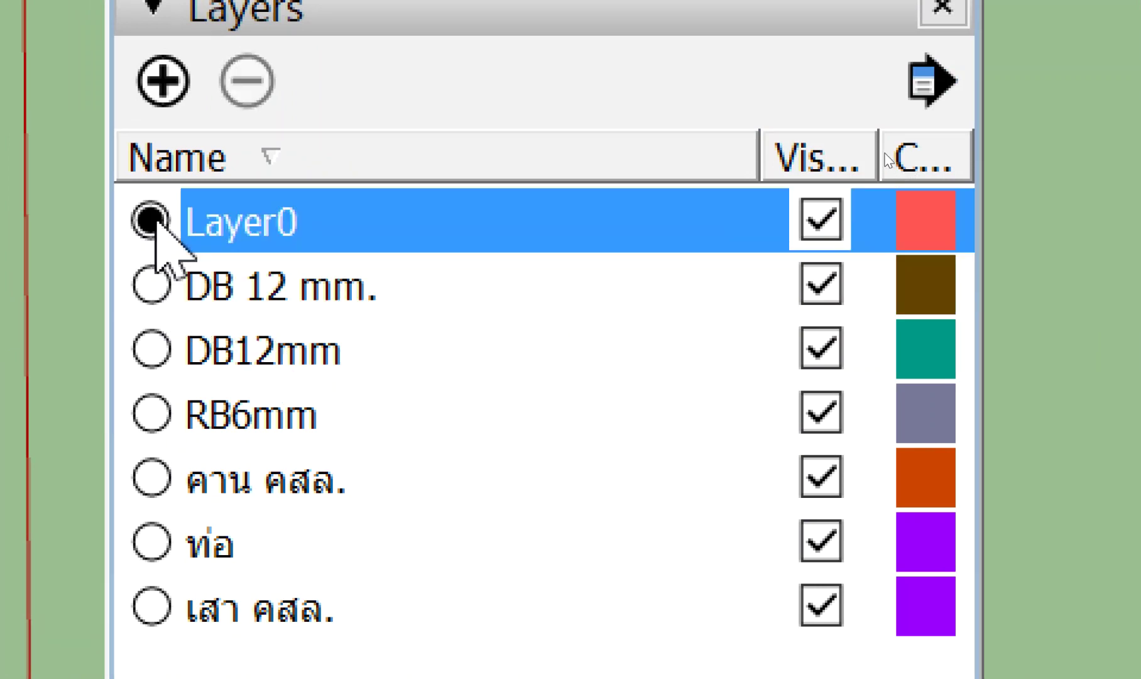
Sort the layer list by colour and widen the Layers tray slightly
{"action": "left_click", "coordinate": [206, 284]}
{"action": "left_click", "coordinate": [229, 339], "text": "shift"}
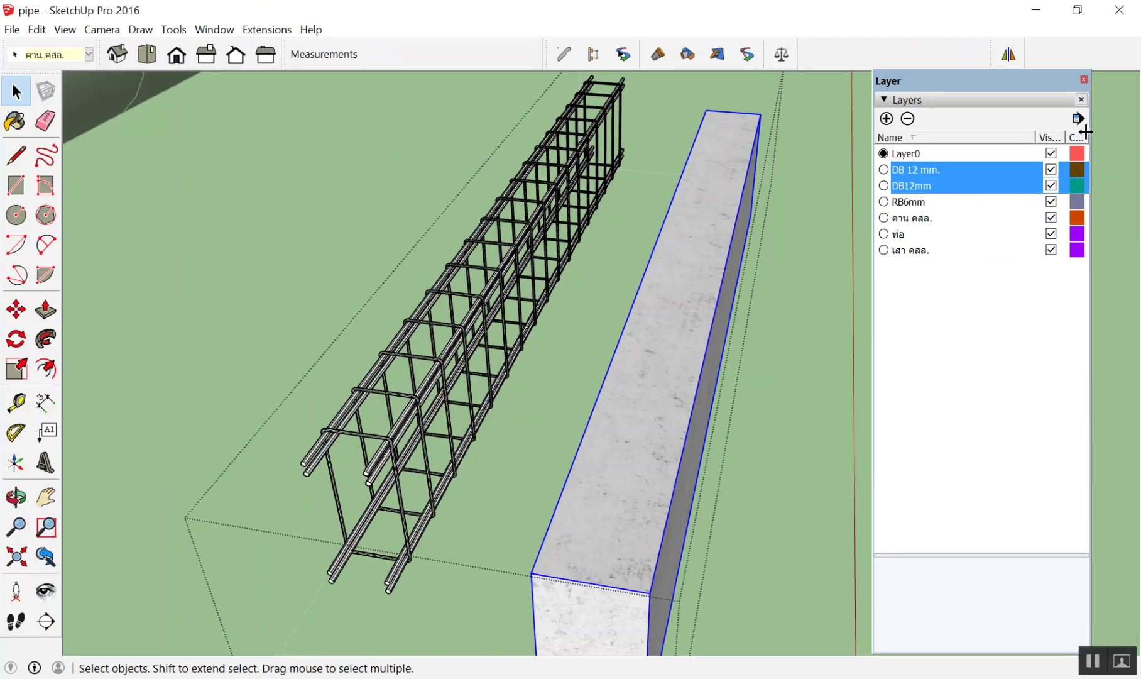
{"action": "left_click", "coordinate": [1084, 121]}
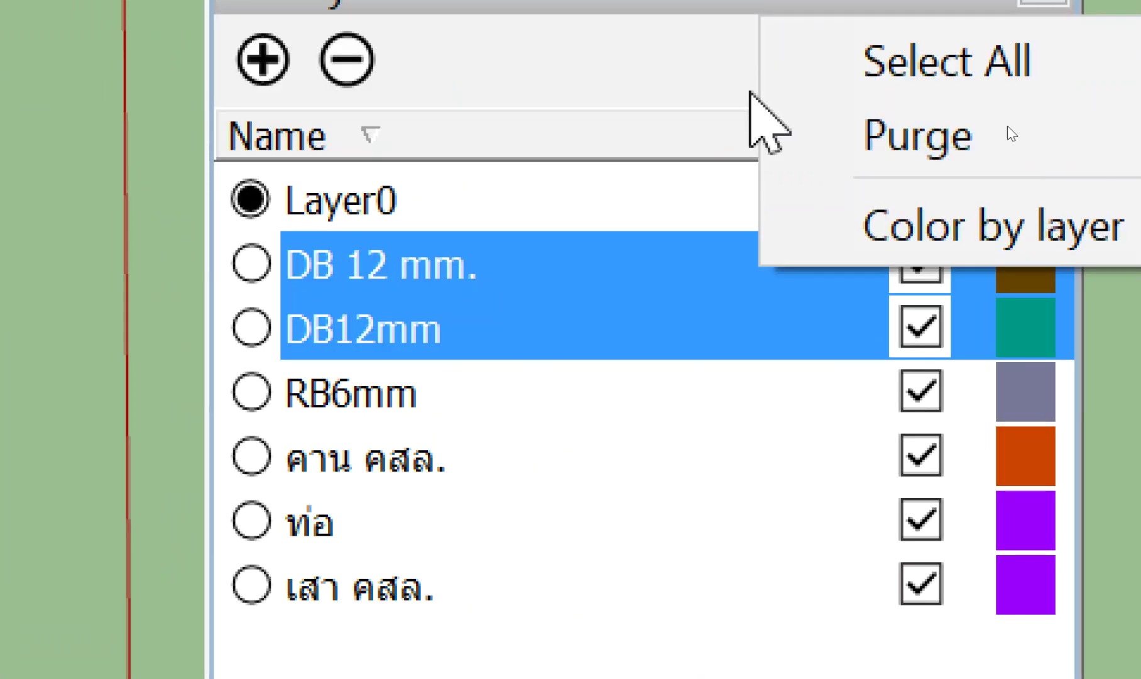
{"action": "left_click", "coordinate": [1136, 144]}
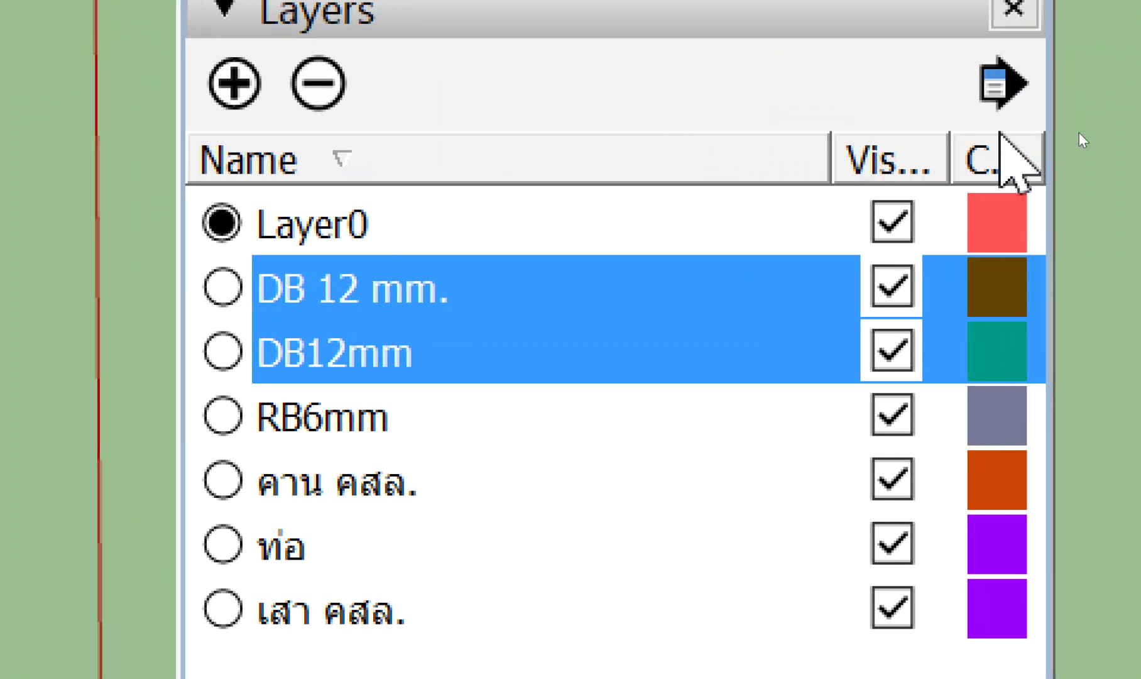
{"action": "left_click", "coordinate": [1000, 159]}
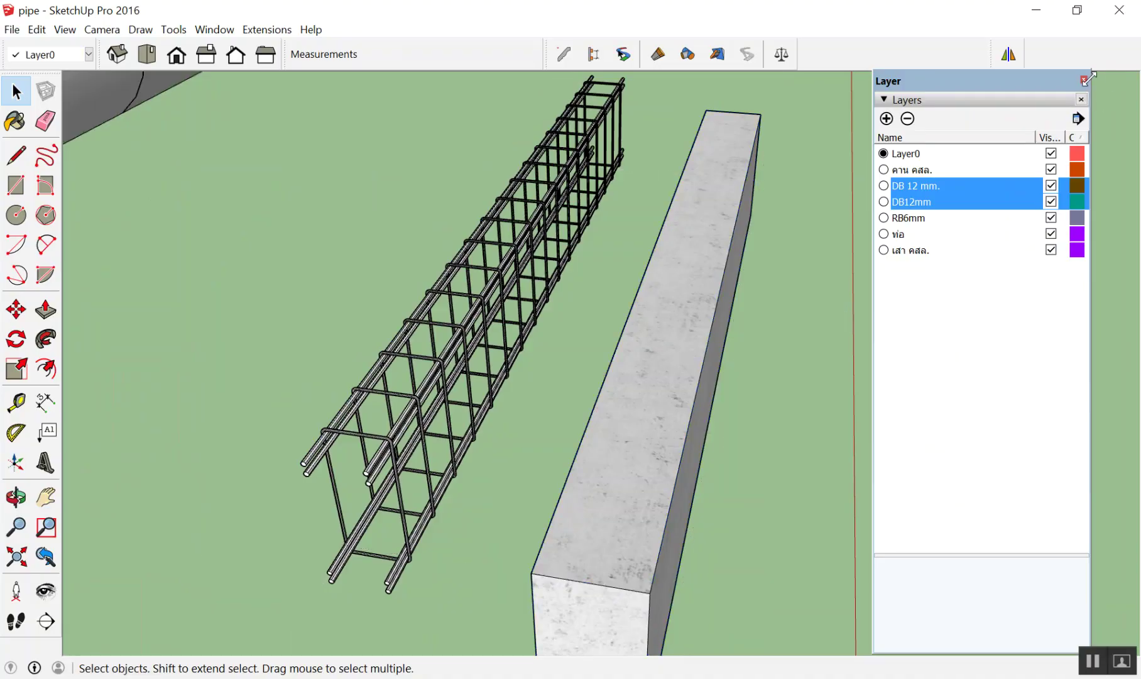
{"action": "left_click_drag", "start_coordinate": [1090, 75], "coordinate": [1094, 75]}
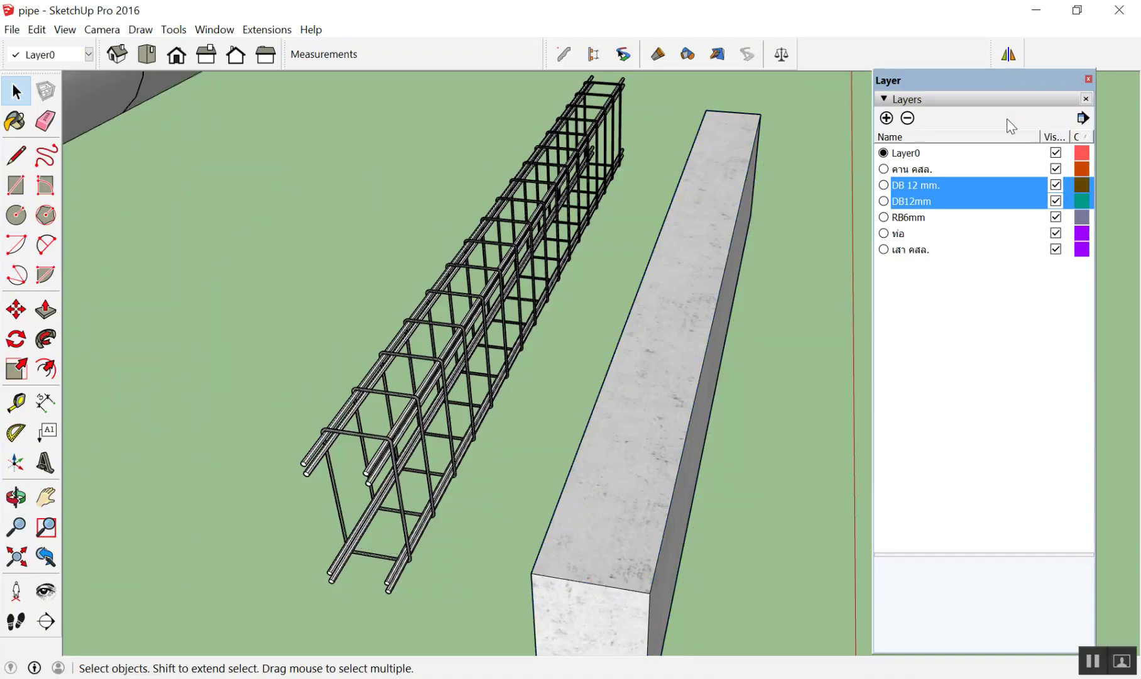
Close the Layers tray and open the คูระบายน้ำ model without saving pipe
{"action": "left_click", "coordinate": [1090, 78]}
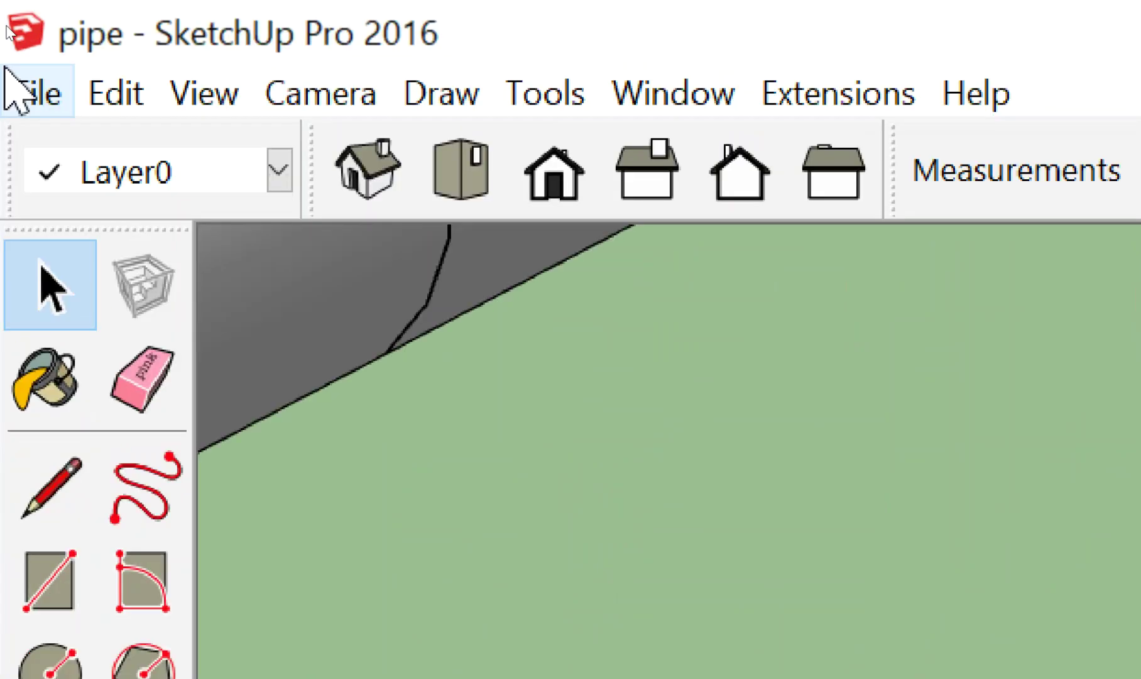
{"action": "left_click", "coordinate": [11, 28]}
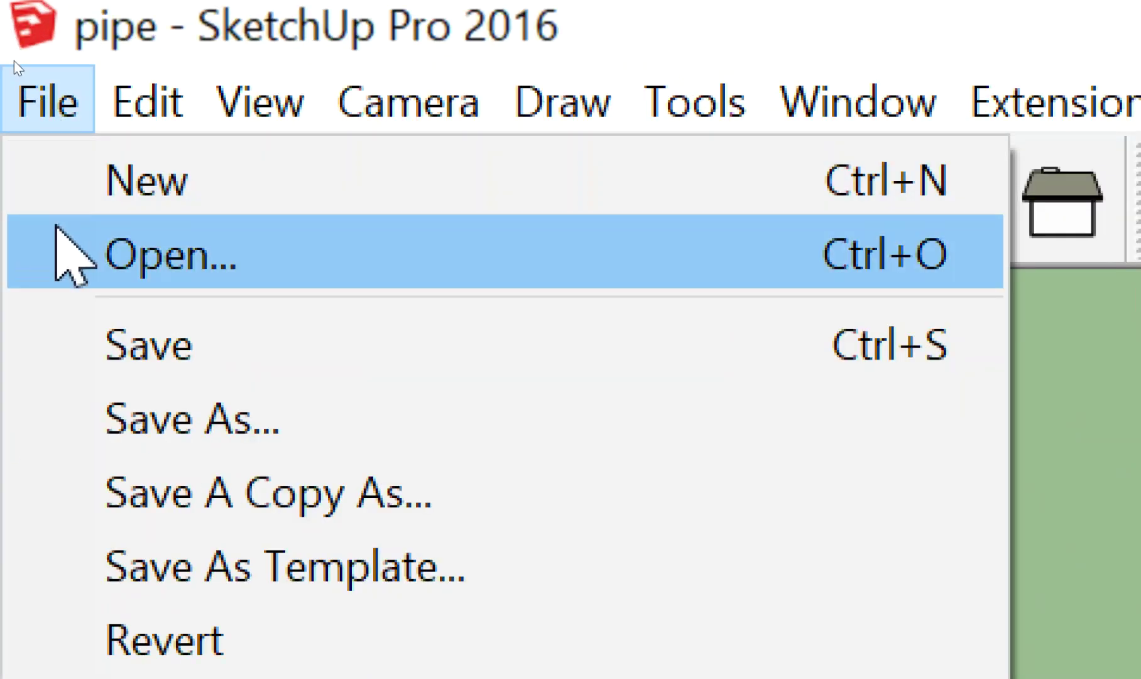
{"action": "left_click", "coordinate": [56, 242]}
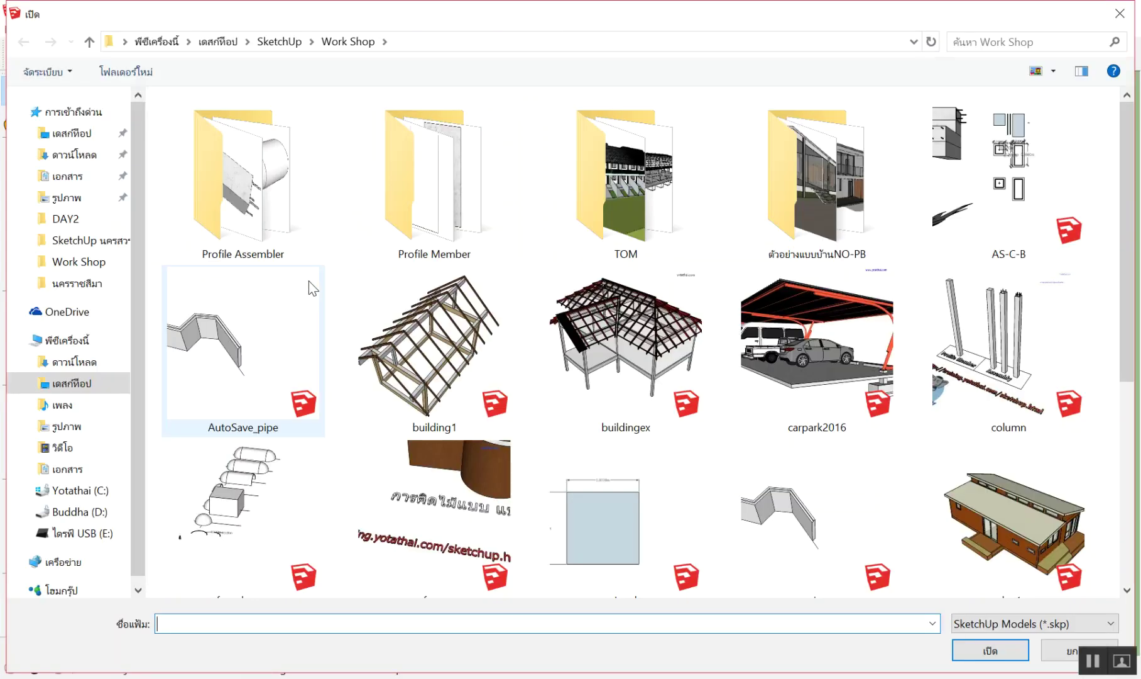
{"action": "scroll", "coordinate": [651, 295], "scroll_direction": "down", "scroll_amount": 3}
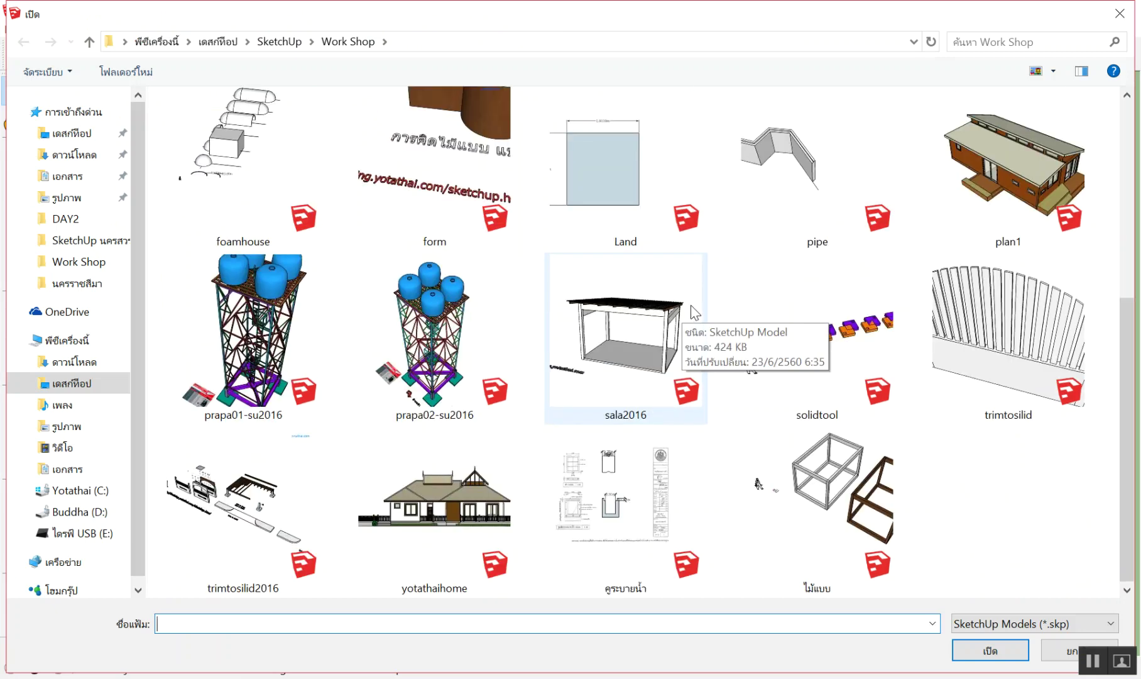
{"action": "scroll", "coordinate": [402, 227], "scroll_direction": "up", "scroll_amount": 1}
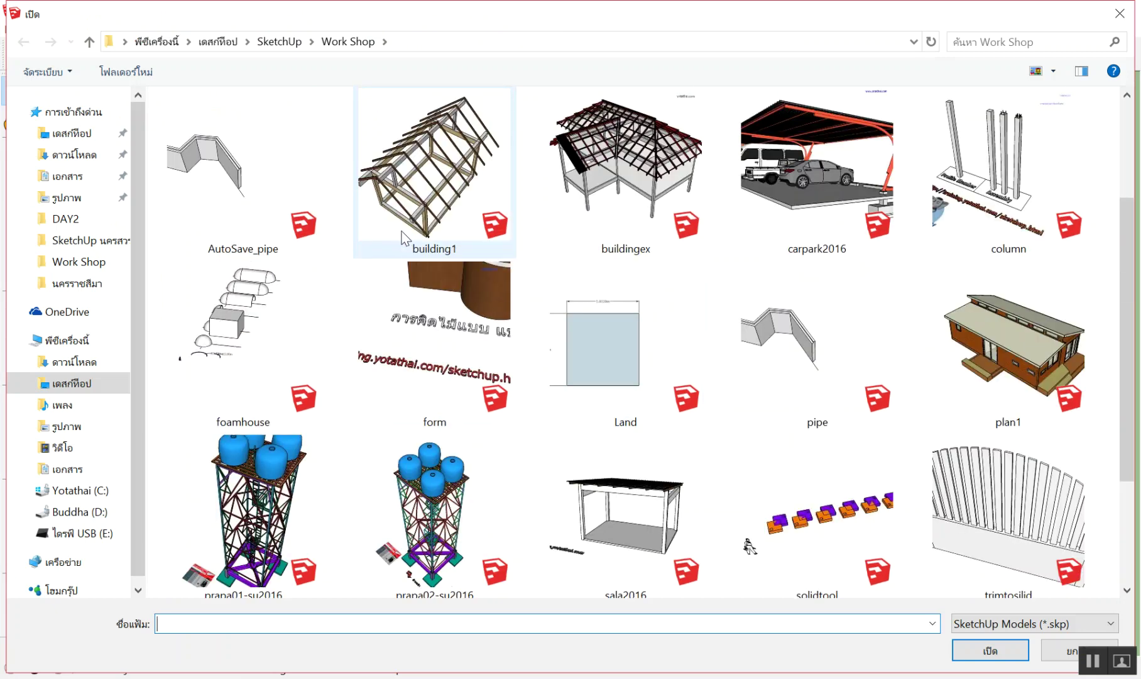
{"action": "scroll", "coordinate": [392, 234], "scroll_direction": "up", "scroll_amount": 1}
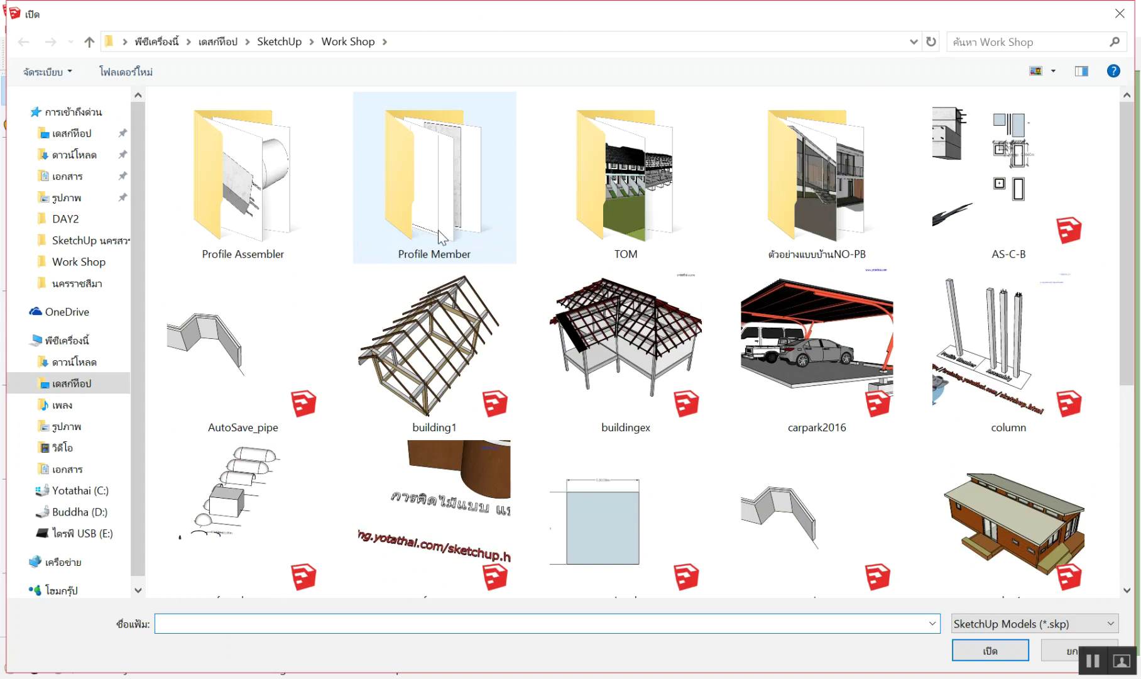
{"action": "scroll", "coordinate": [437, 230], "scroll_direction": "down", "scroll_amount": 3}
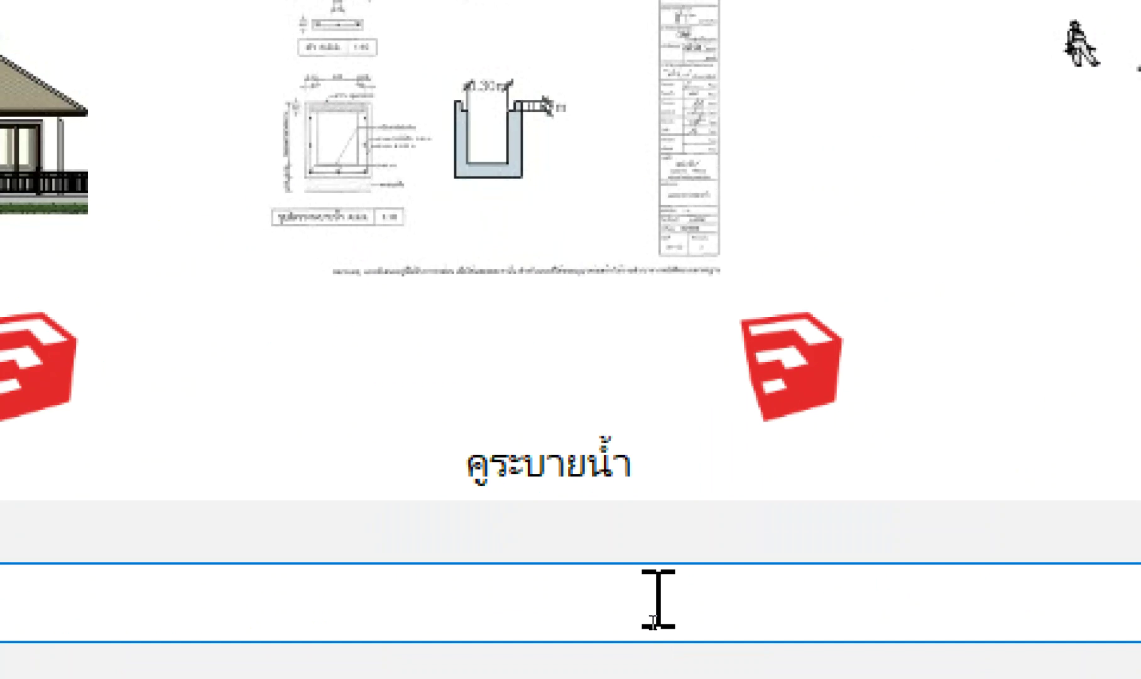
{"action": "scroll", "coordinate": [700, 475], "scroll_direction": "down", "scroll_amount": 3}
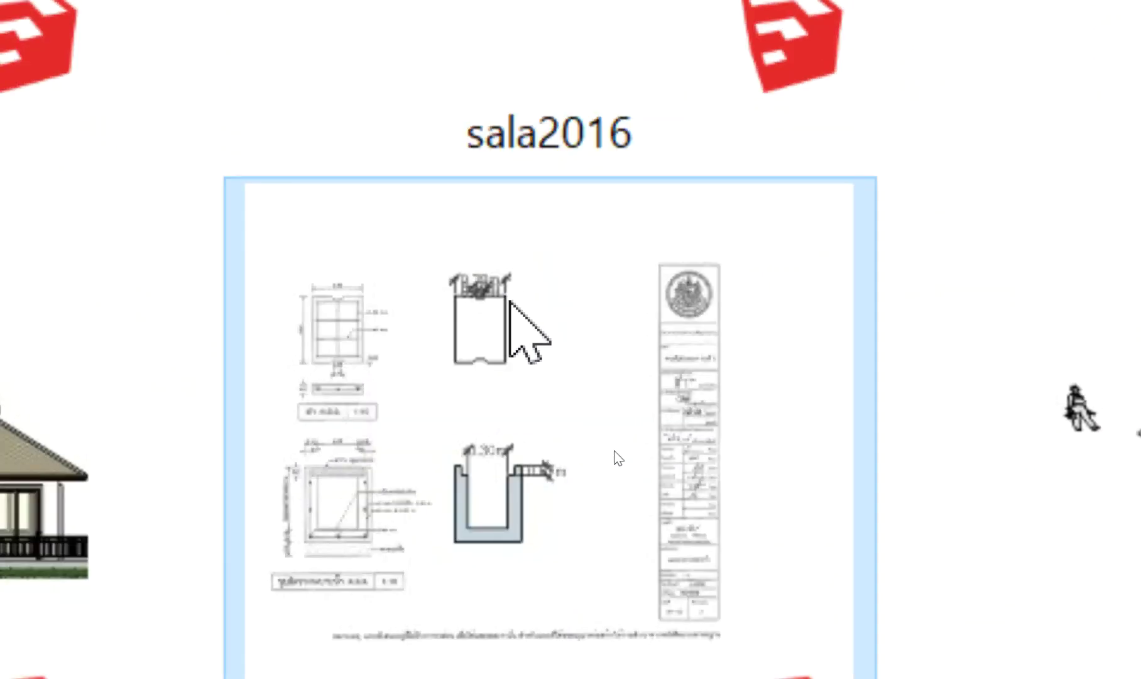
{"action": "double_click", "coordinate": [619, 457]}
{"action": "left_click", "coordinate": [589, 391]}
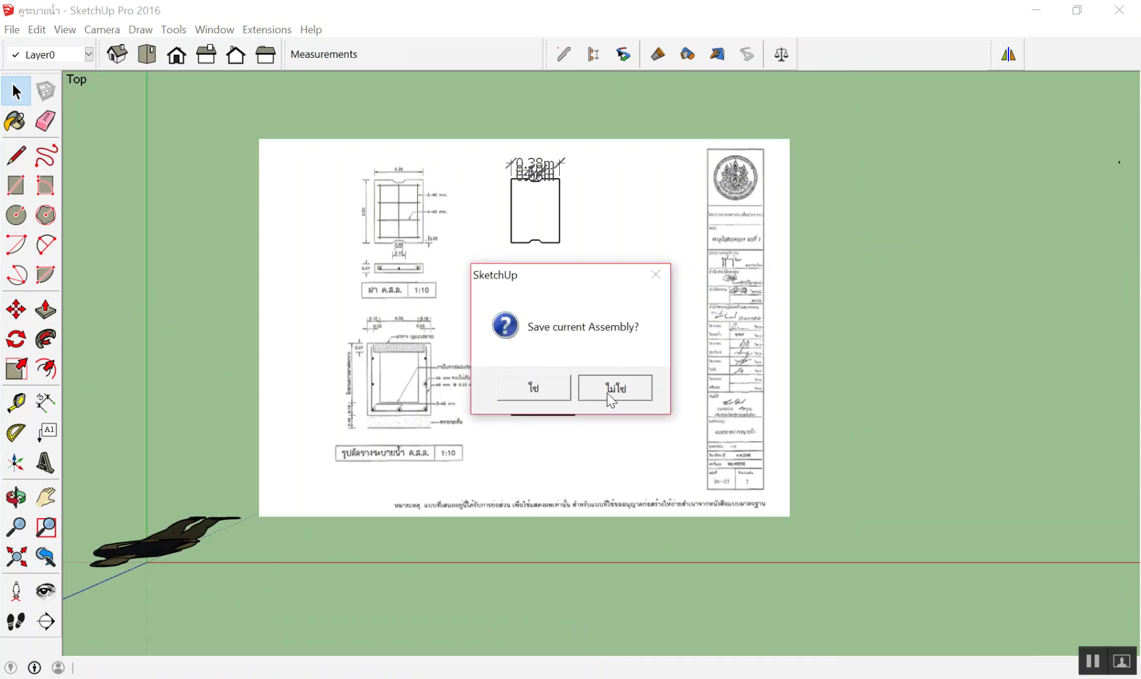
Skip saving the assembly and zoom extents to show the dimensioned drain profiles beside the sheet
{"action": "left_click", "coordinate": [607, 393]}
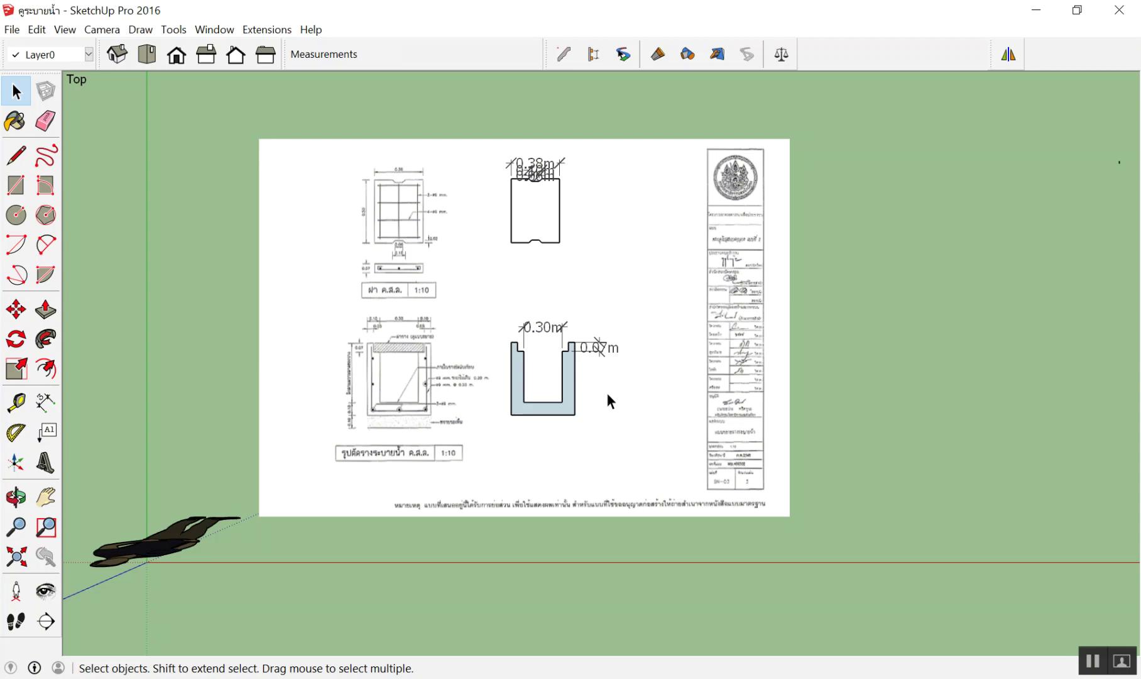
{"action": "scroll", "coordinate": [565, 377], "scroll_direction": "up", "scroll_amount": 1}
{"action": "scroll", "coordinate": [628, 327], "scroll_direction": "up", "scroll_amount": 2}
{"action": "scroll", "coordinate": [722, 424], "scroll_direction": "down", "scroll_amount": 1}
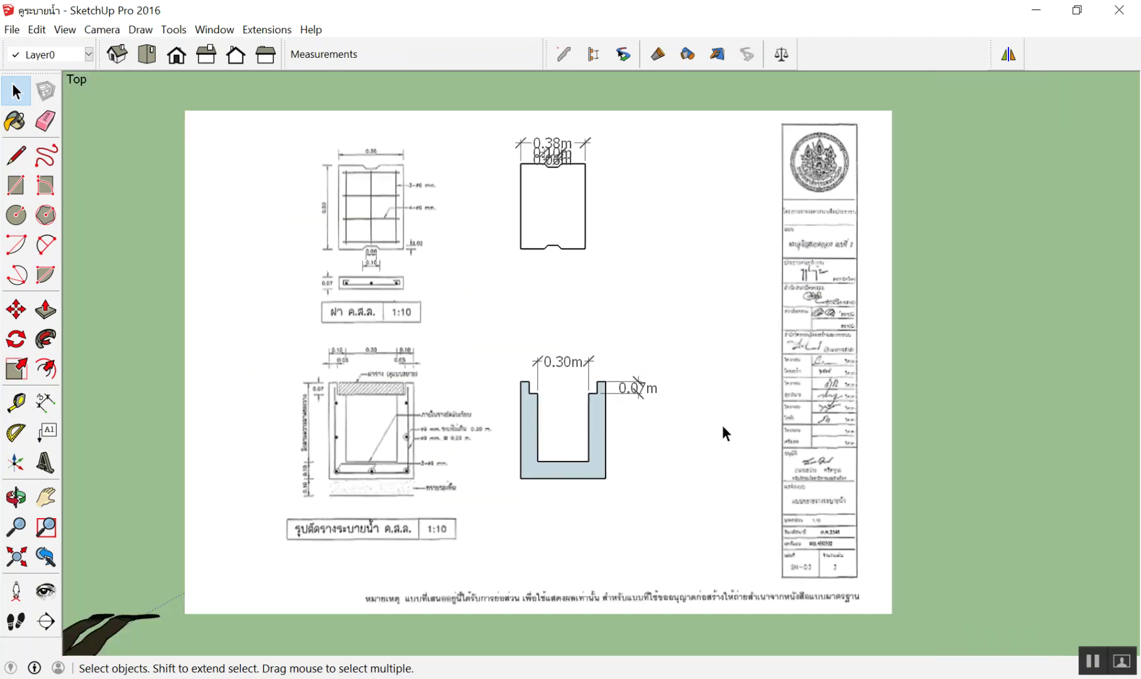
{"action": "scroll", "coordinate": [722, 424], "scroll_direction": "up", "scroll_amount": 1}
{"action": "scroll", "coordinate": [536, 526], "scroll_direction": "up", "scroll_amount": 2}
{"action": "scroll", "coordinate": [562, 509], "scroll_direction": "down", "scroll_amount": 2}
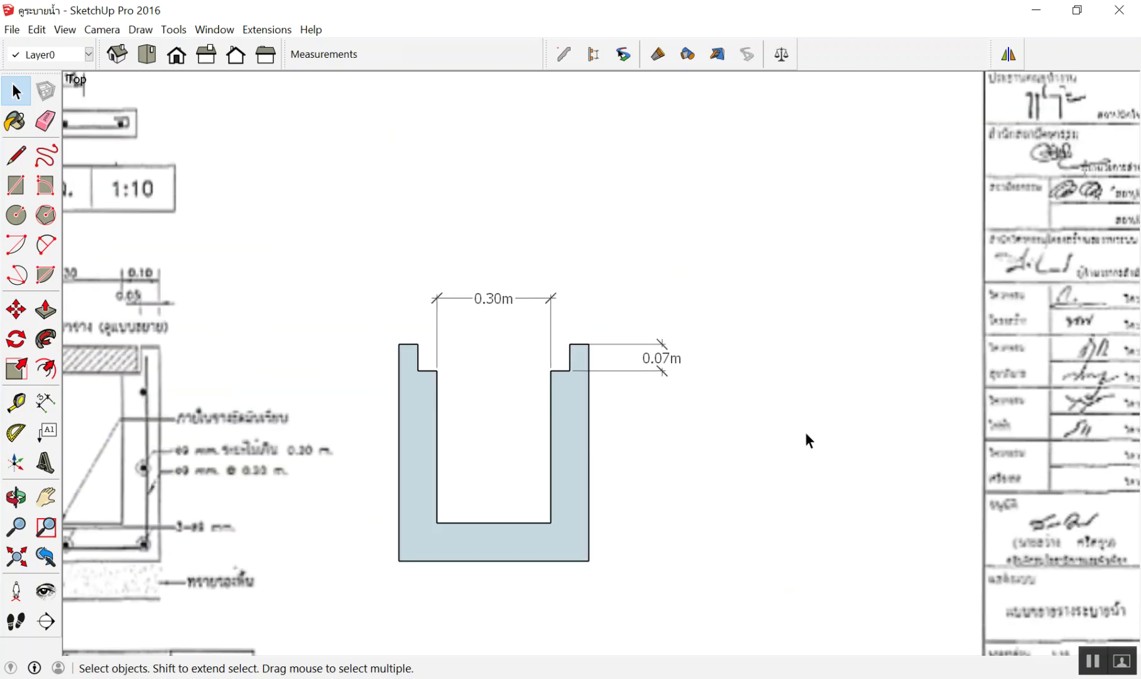
{"action": "key", "text": "shift+z"}
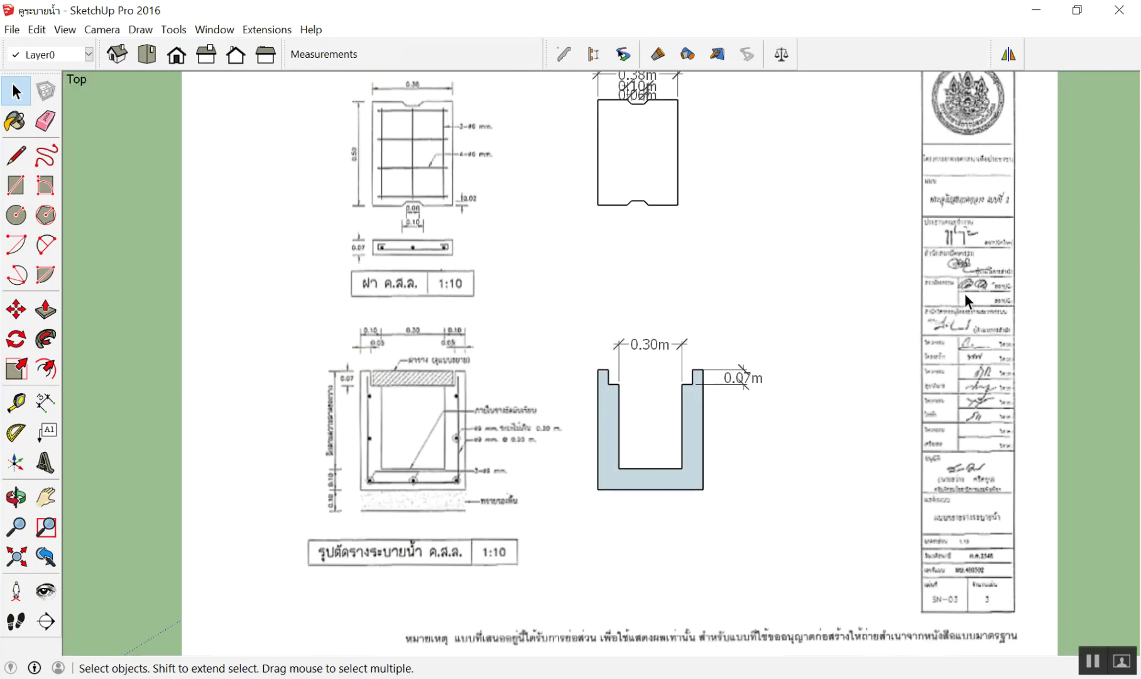
{"action": "scroll", "coordinate": [504, 340], "scroll_direction": "down", "scroll_amount": 2}
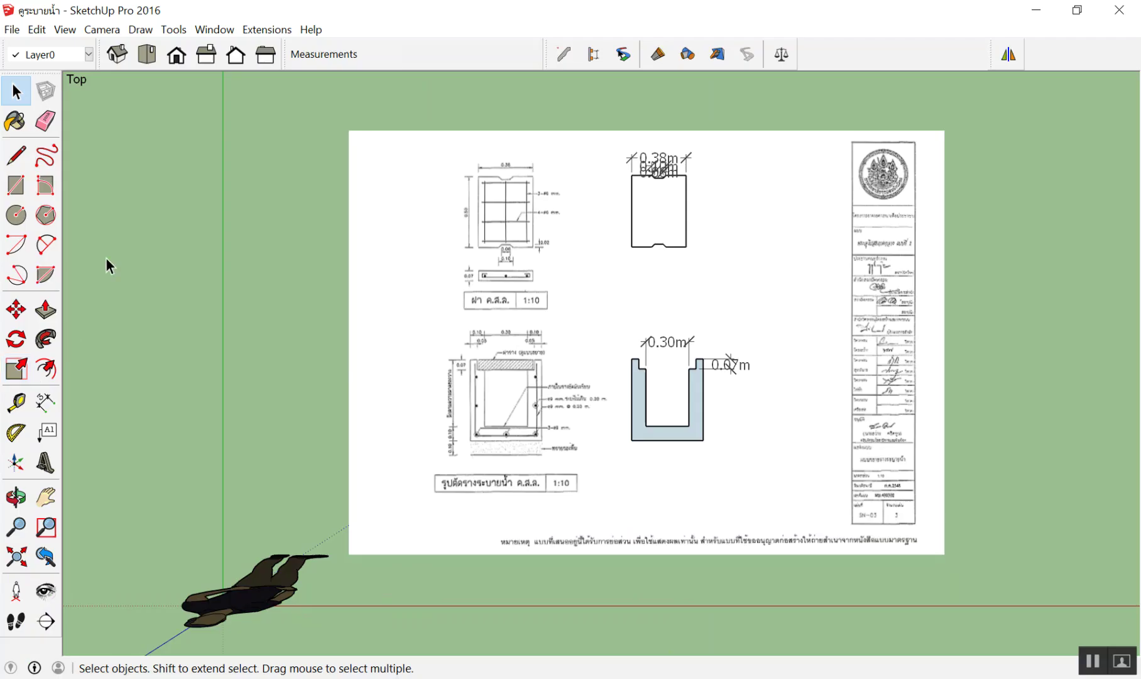
{"action": "scroll", "coordinate": [849, 309], "scroll_direction": "up", "scroll_amount": 2}
{"action": "scroll", "coordinate": [485, 278], "scroll_direction": "up", "scroll_amount": 1}
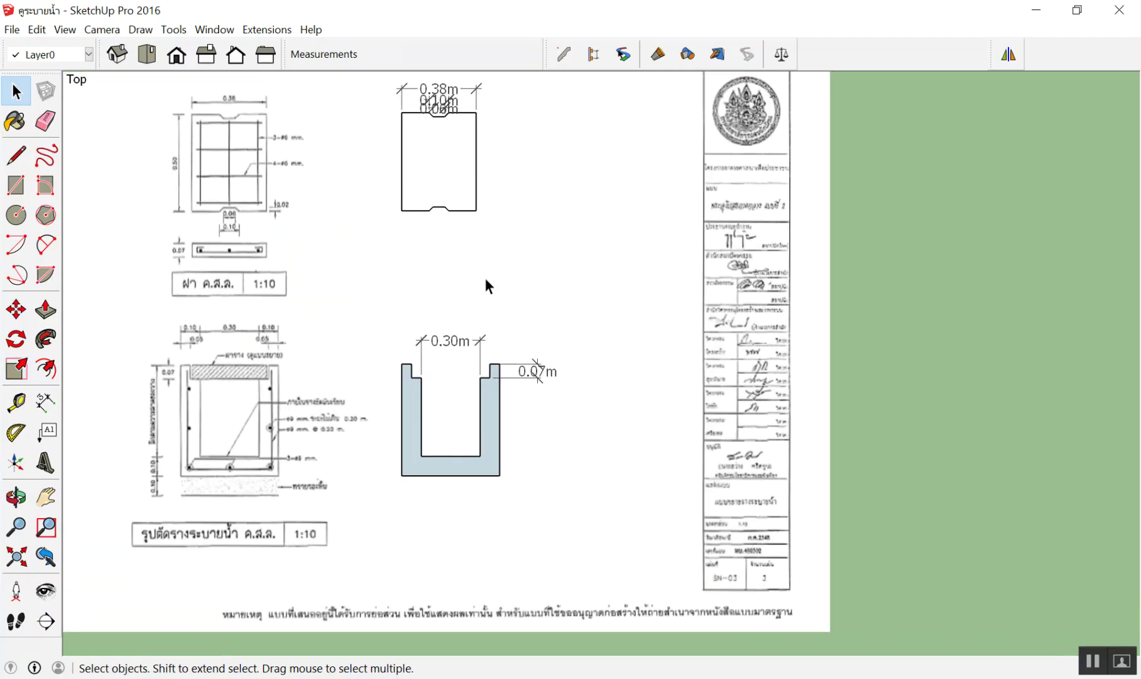
Window-select the notched cover and U-channel profiles on the drawing sheet
{"action": "scroll", "coordinate": [462, 262], "scroll_direction": "down", "scroll_amount": 3}
{"action": "left_click_drag", "start_coordinate": [374, 128], "coordinate": [539, 431]}
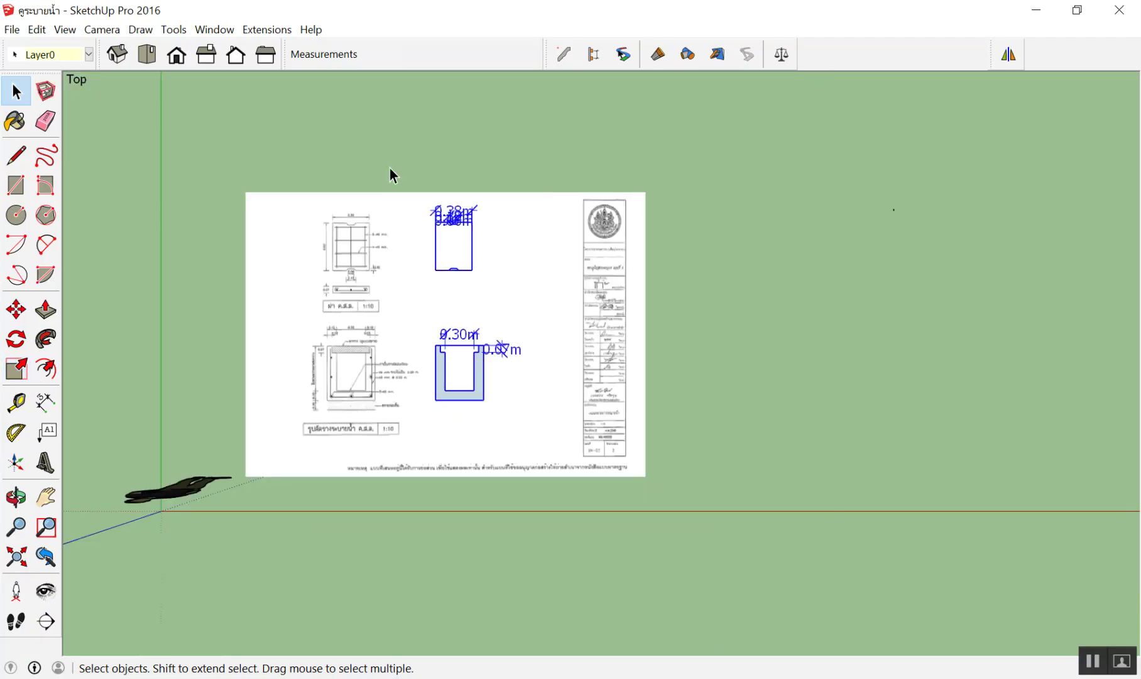
{"action": "left_click", "coordinate": [556, 146]}
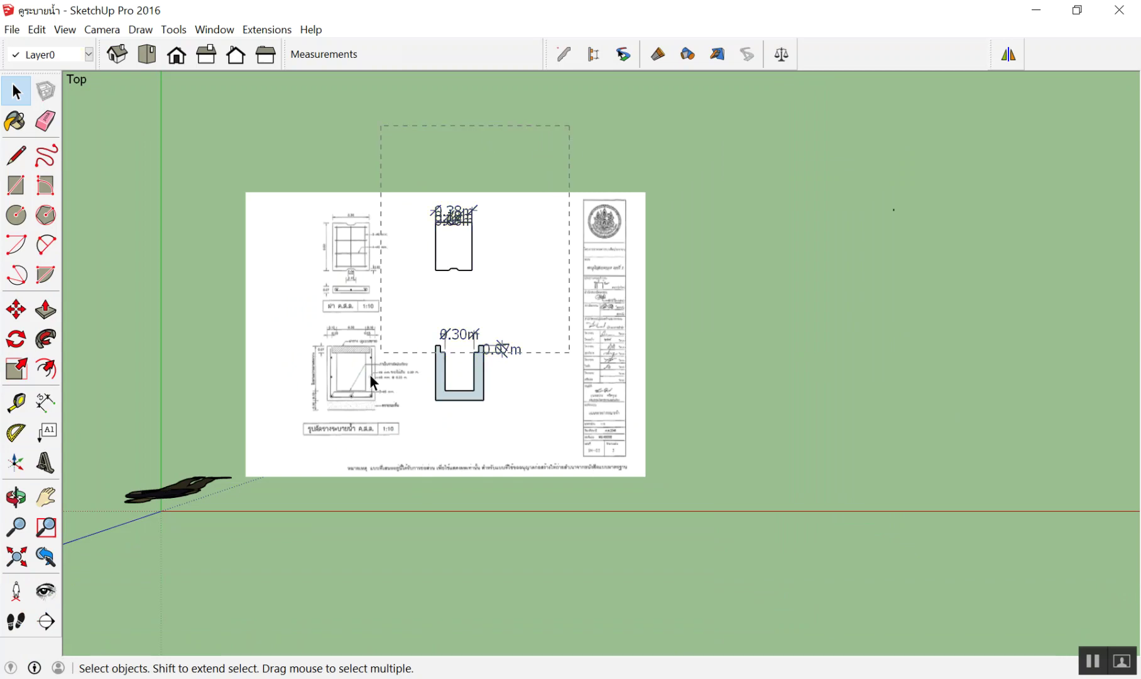
{"action": "left_click_drag", "start_coordinate": [371, 380], "coordinate": [372, 378]}
{"action": "left_click", "coordinate": [547, 150]}
{"action": "left_click_drag", "start_coordinate": [370, 455], "coordinate": [371, 453]}
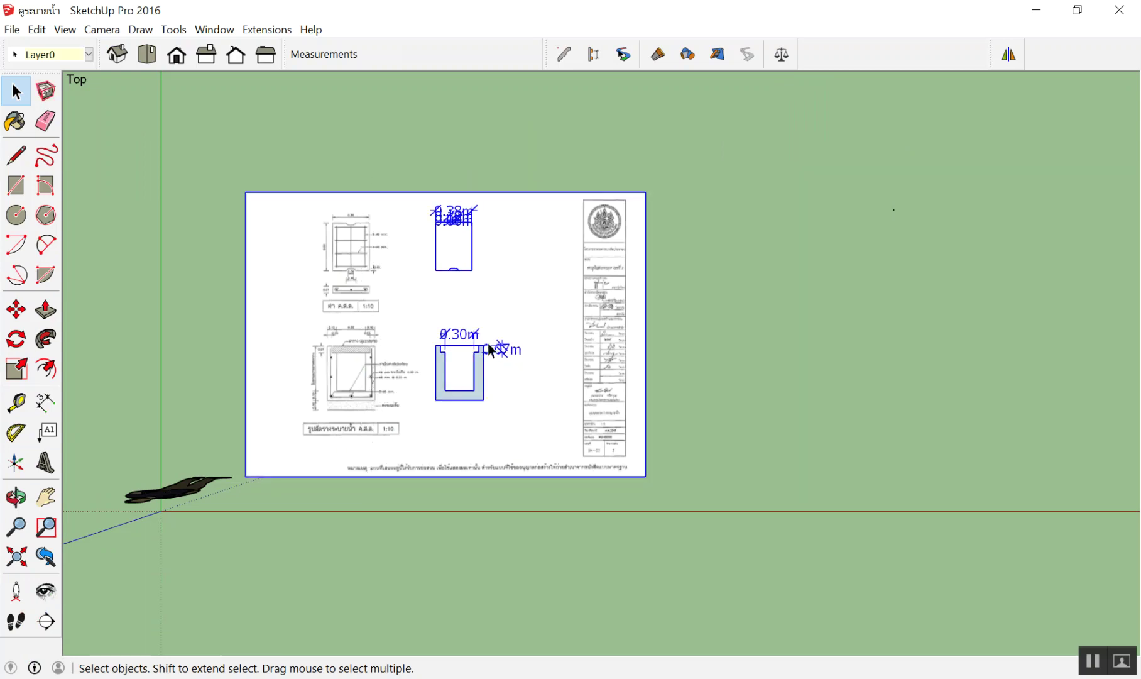
{"action": "left_click", "coordinate": [416, 171]}
{"action": "left_click_drag", "start_coordinate": [385, 153], "coordinate": [560, 516]}
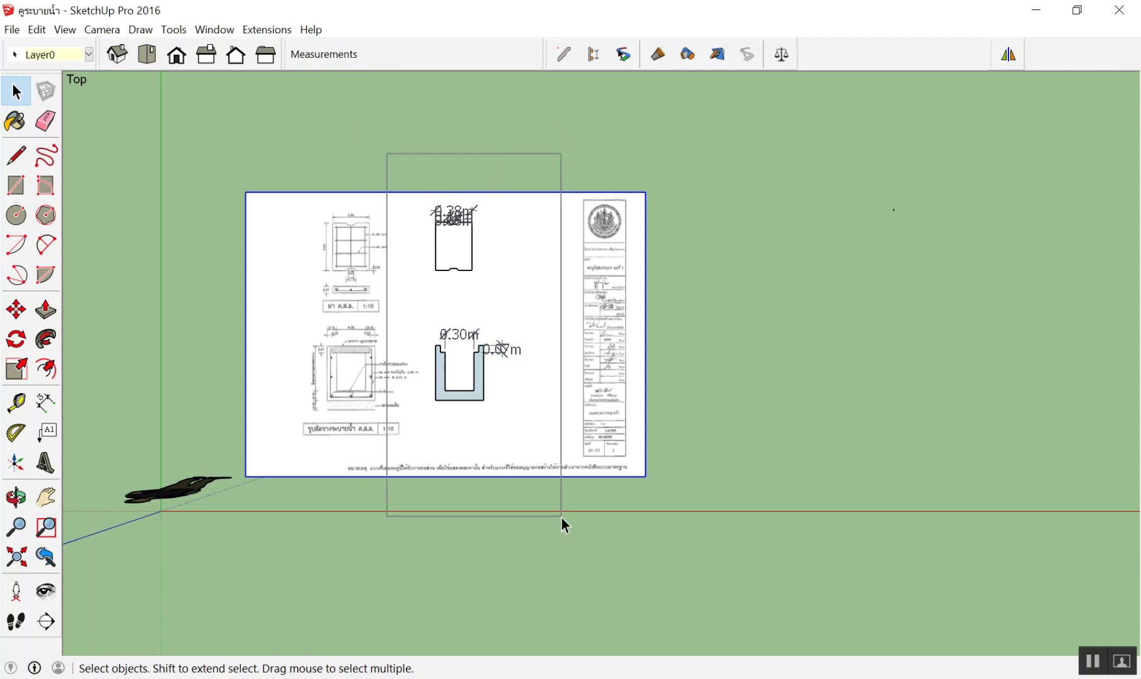
{"action": "left_click_drag", "start_coordinate": [387, 159], "coordinate": [507, 424]}
{"action": "left_click_drag", "start_coordinate": [339, 140], "coordinate": [559, 439]}
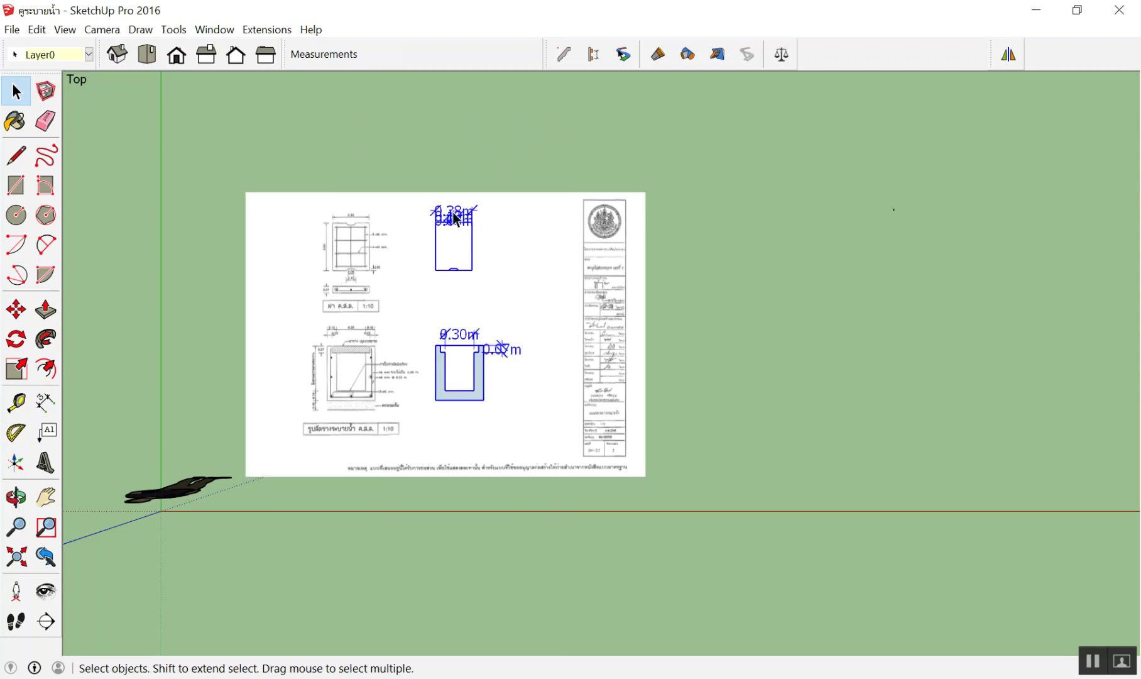
Paste the copied profiles to the right of the drawing sheet
{"action": "key", "text": "ctrl+v"}
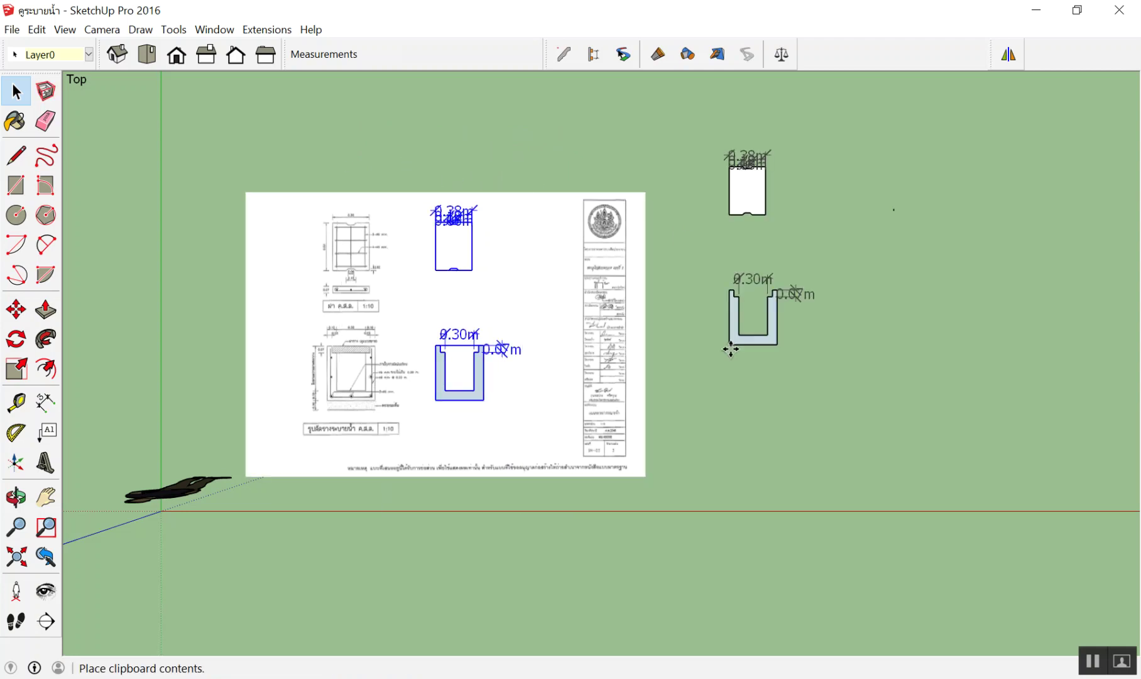
{"action": "left_click", "coordinate": [726, 420]}
{"action": "scroll", "coordinate": [926, 257], "scroll_direction": "up", "scroll_amount": 2}
{"action": "scroll", "coordinate": [818, 320], "scroll_direction": "up", "scroll_amount": 2}
Erase the 0.30 m and 0.07 m dimensions from the pasted profiles
{"action": "key", "text": "e"}
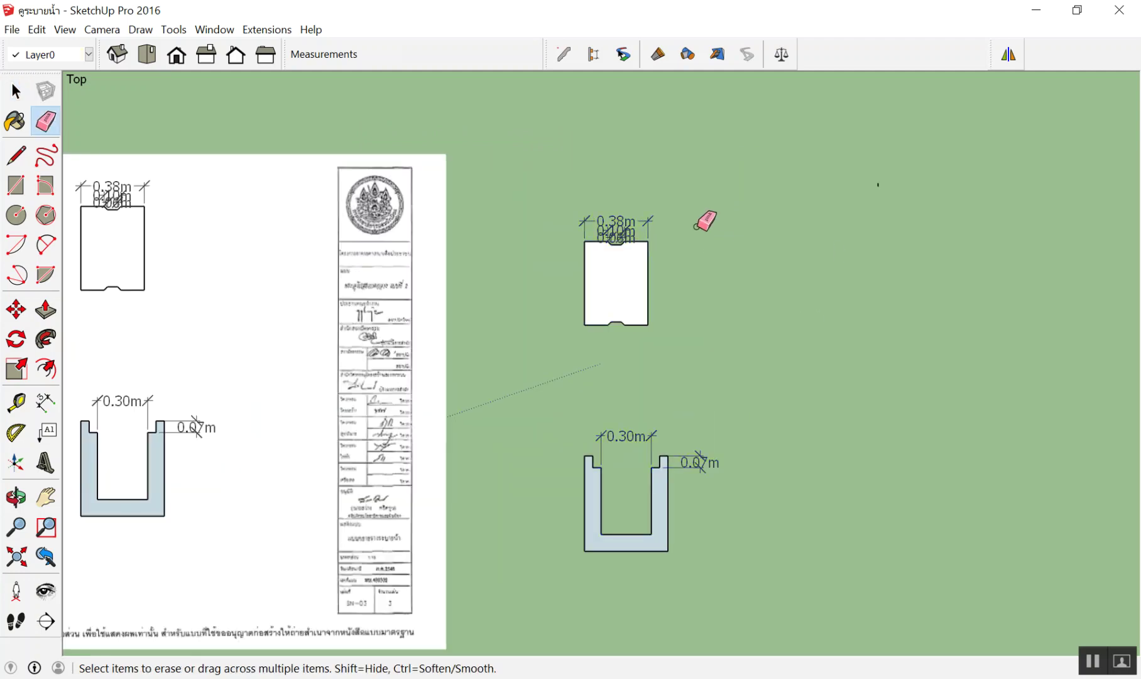
{"action": "left_click_drag", "start_coordinate": [621, 219], "coordinate": [625, 234]}
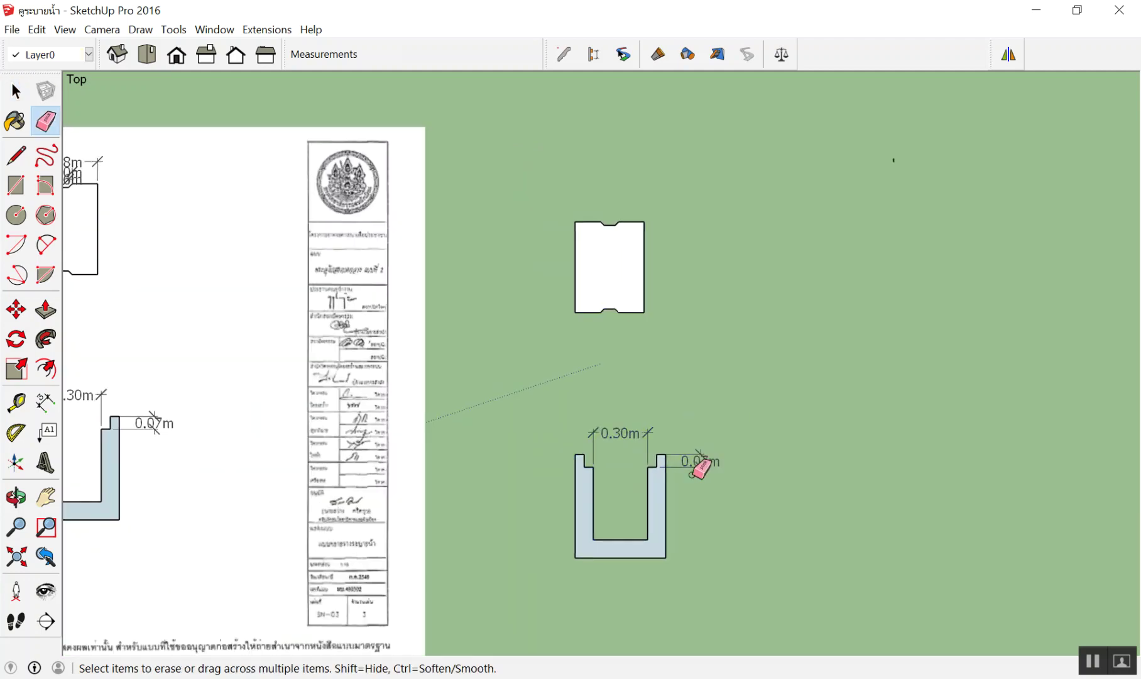
{"action": "scroll", "coordinate": [700, 466], "scroll_direction": "up", "scroll_amount": 2}
{"action": "left_click_drag", "start_coordinate": [708, 451], "coordinate": [522, 399]}
{"action": "key", "text": "space"}
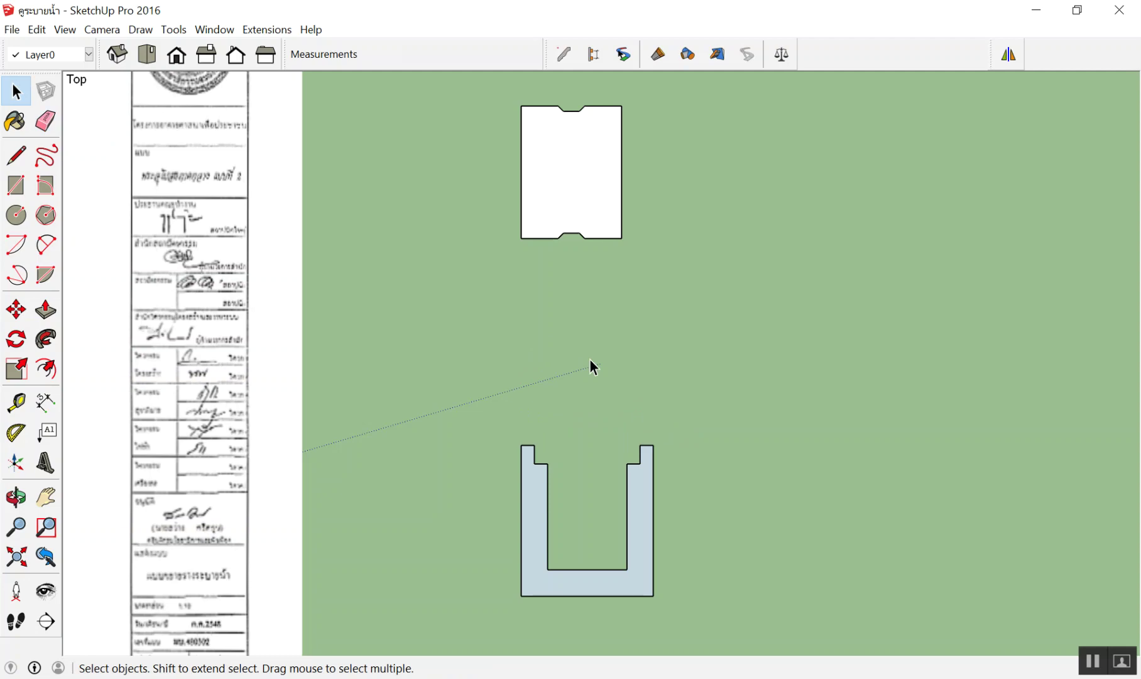
Reopen the คูระบายน้ำ model, keeping the current version without reverting
{"action": "scroll", "coordinate": [674, 335], "scroll_direction": "down", "scroll_amount": 2}
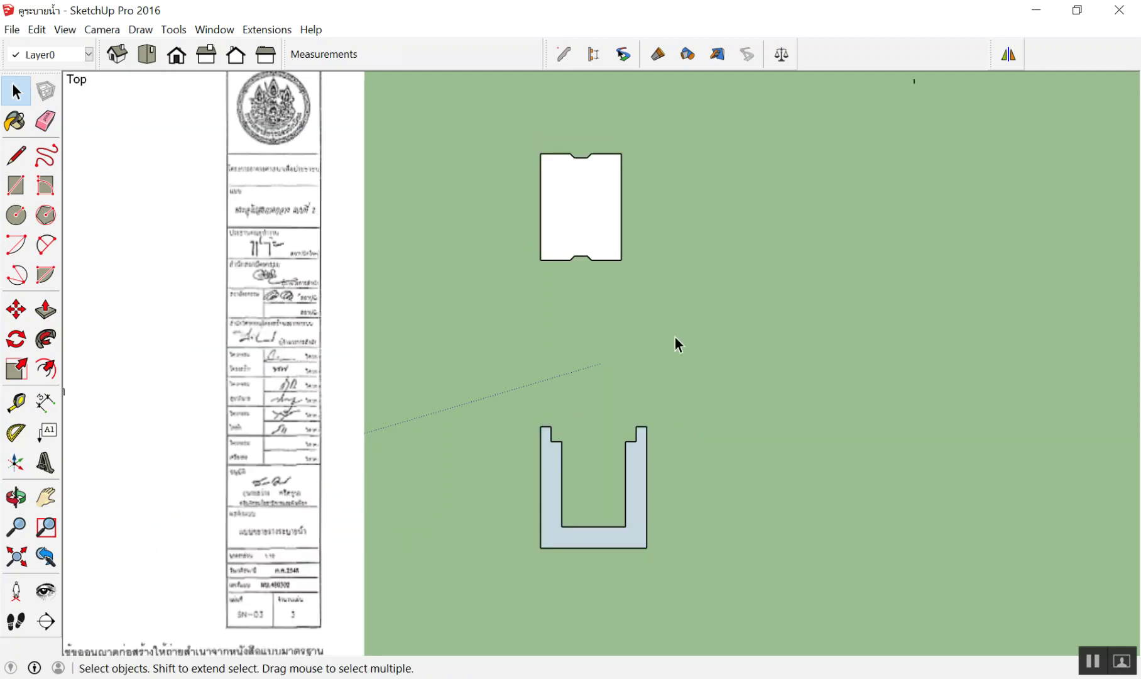
{"action": "scroll", "coordinate": [674, 335], "scroll_direction": "down", "scroll_amount": 4}
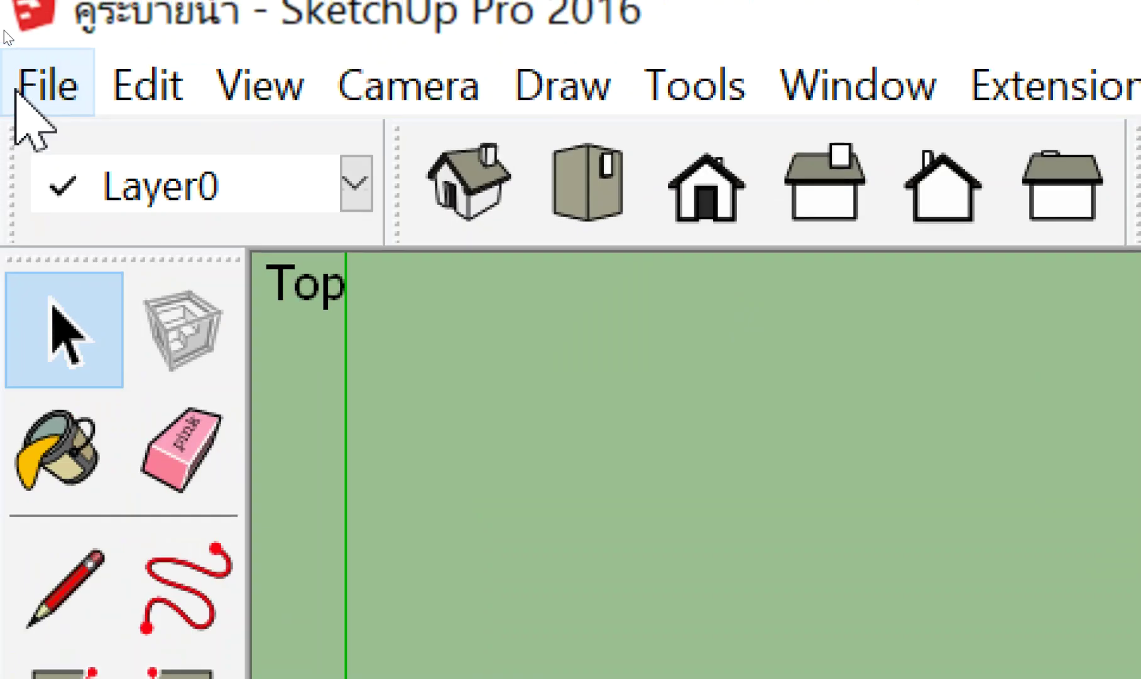
{"action": "left_click", "coordinate": [5, 18]}
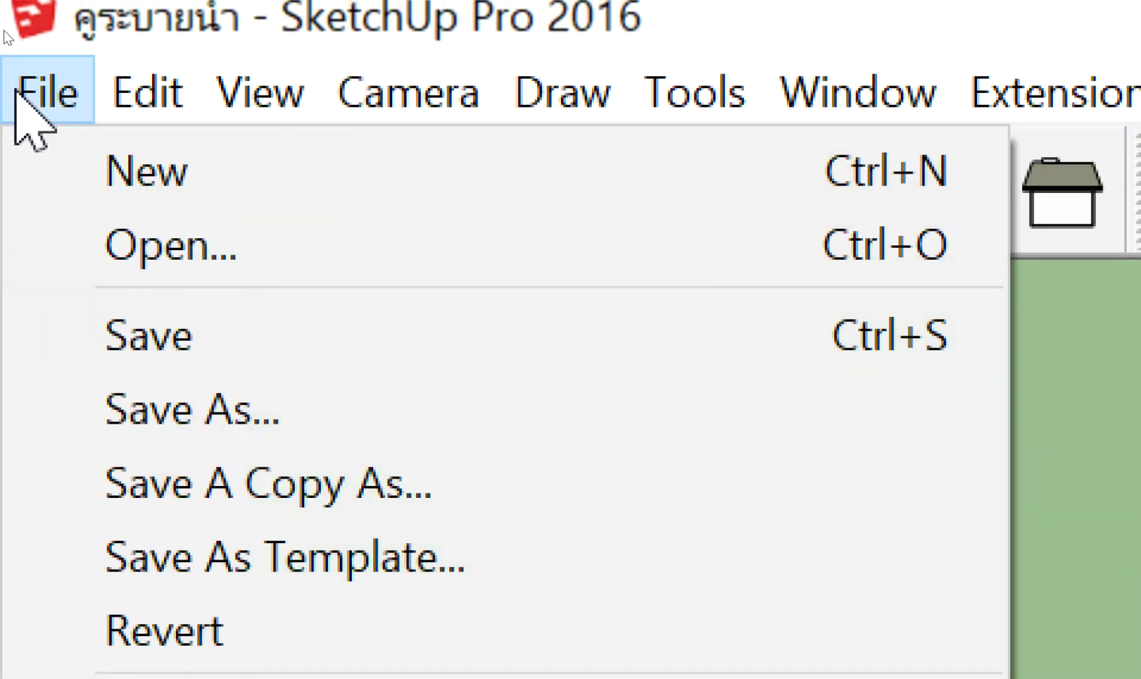
{"action": "left_click", "coordinate": [34, 60]}
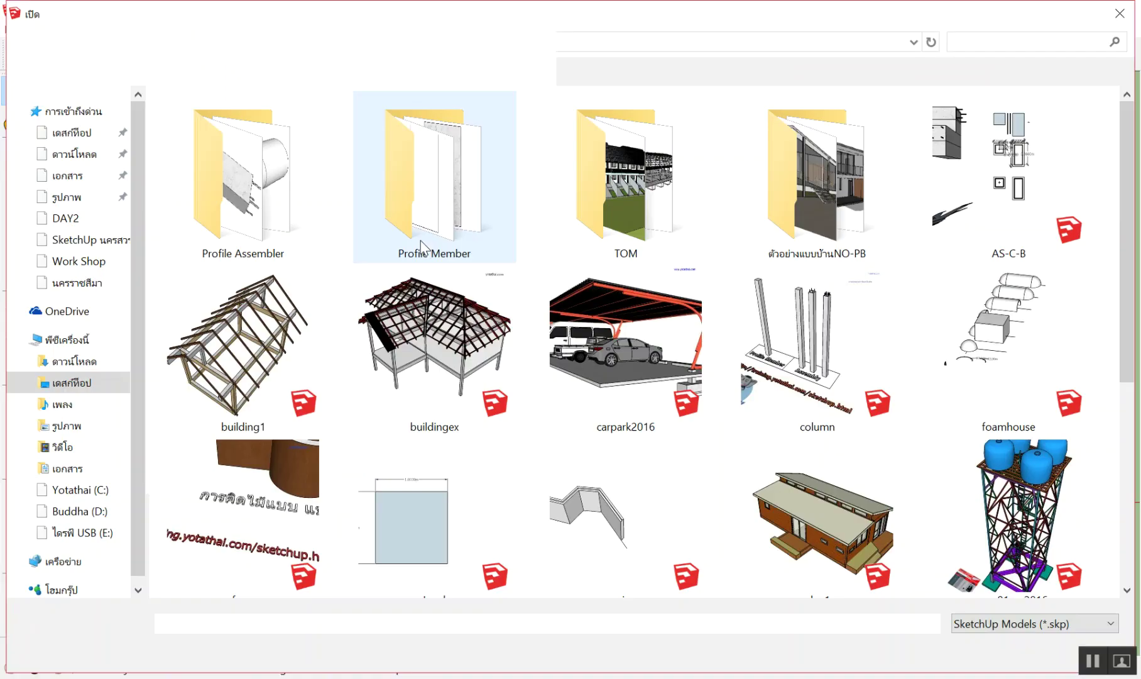
{"action": "scroll", "coordinate": [707, 563], "scroll_direction": "down", "scroll_amount": 5}
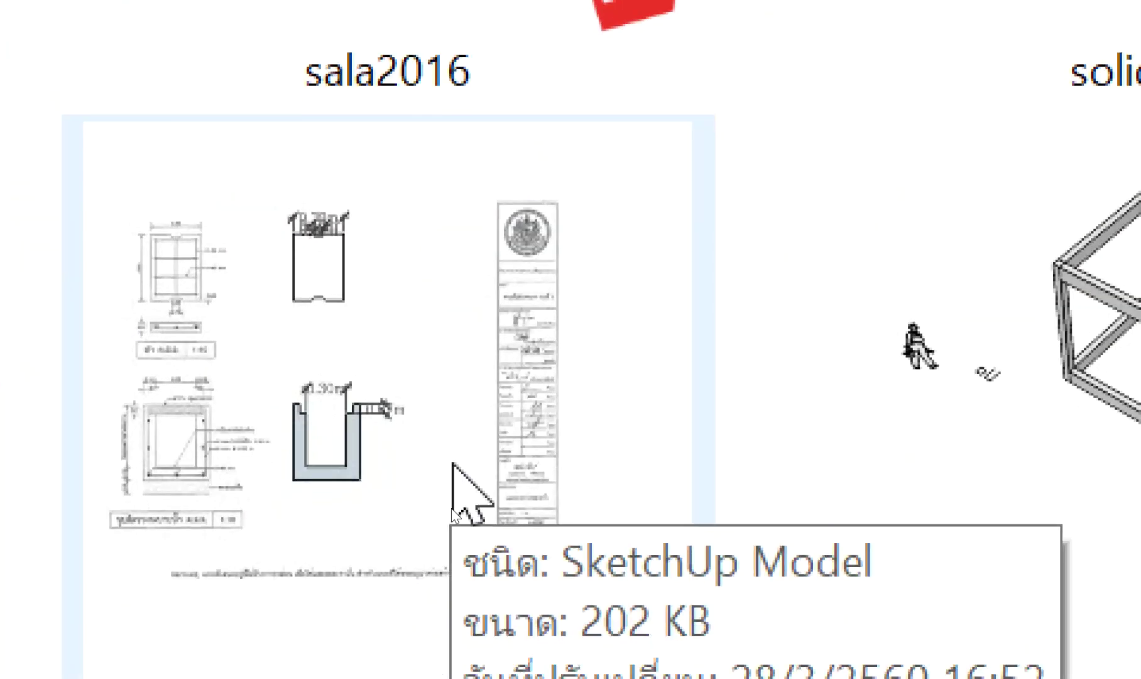
{"action": "double_click", "coordinate": [453, 518]}
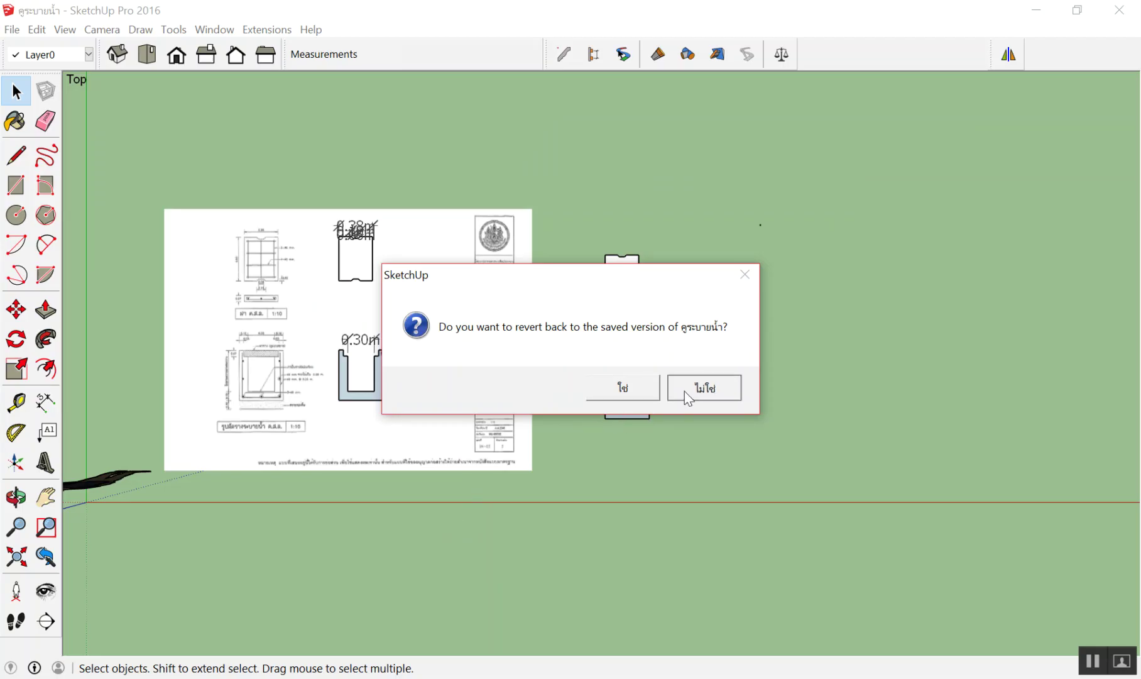
{"action": "left_click", "coordinate": [685, 390]}
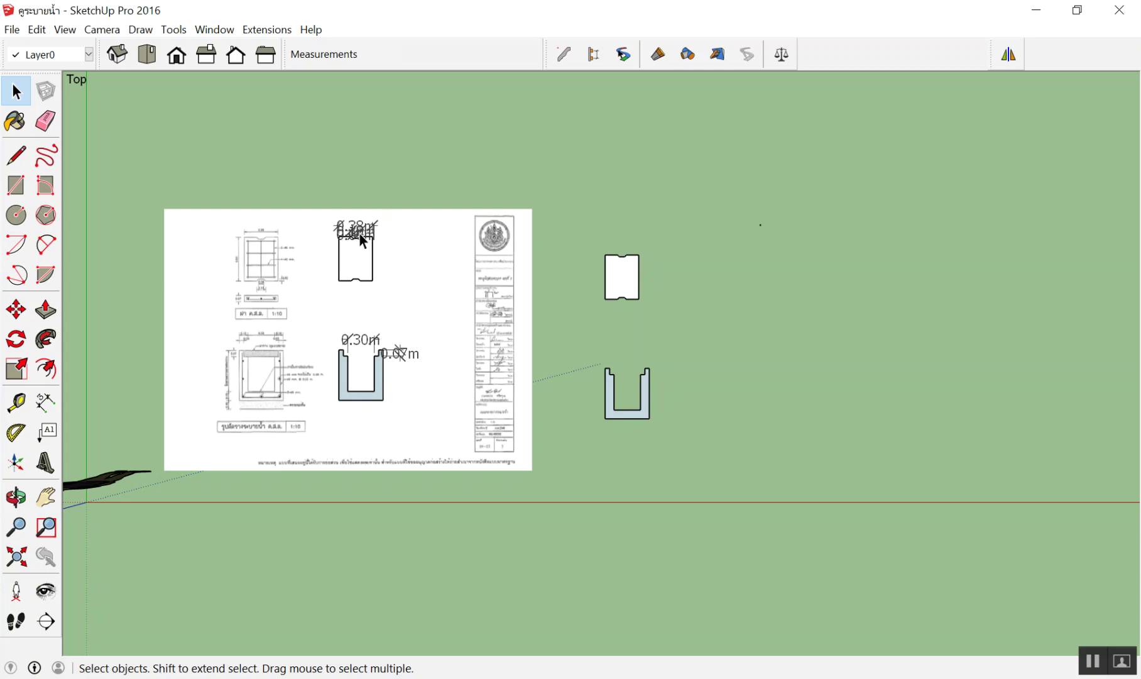
Window-select part of the reference drawing, then clear the selection while zooming around
{"action": "scroll", "coordinate": [355, 237], "scroll_direction": "up", "scroll_amount": 2}
{"action": "scroll", "coordinate": [340, 236], "scroll_direction": "up", "scroll_amount": 2}
{"action": "mouse_move", "coordinate": [173, 131]}
{"action": "left_mouse_down"}
{"action": "mouse_move", "coordinate": [487, 588]}
{"action": "mouse_move", "coordinate": [478, 569]}
{"action": "left_mouse_up"}
{"action": "scroll", "coordinate": [1055, 402], "scroll_direction": "down", "scroll_amount": 1}
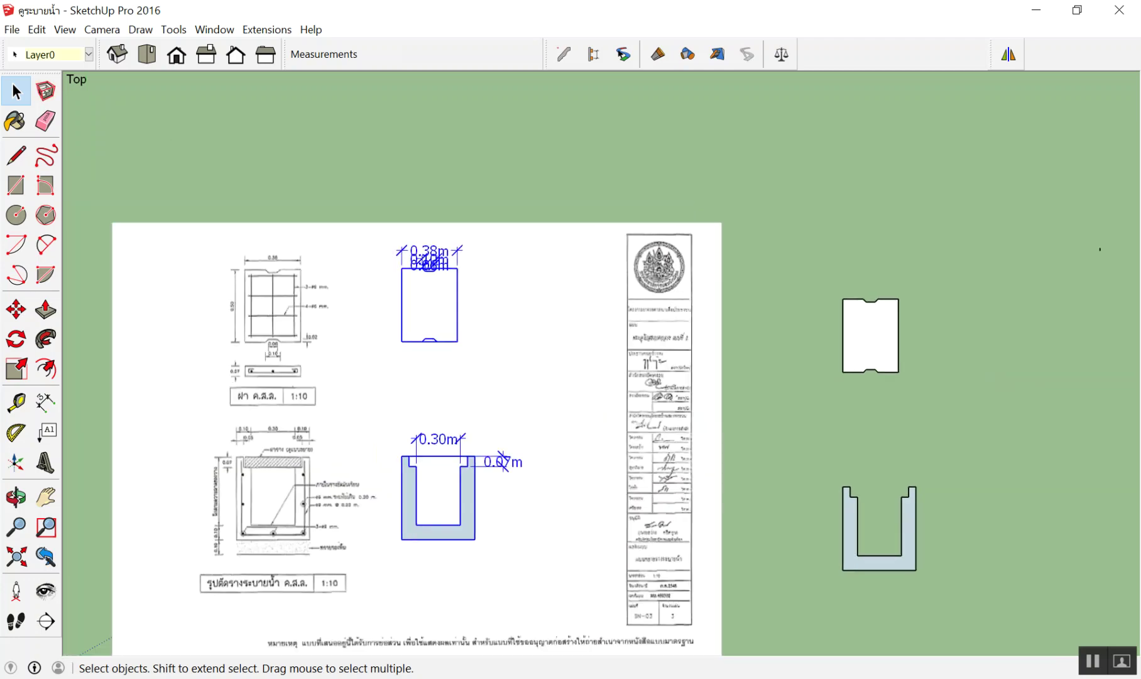
{"action": "scroll", "coordinate": [1097, 540], "scroll_direction": "up", "scroll_amount": 2}
{"action": "left_click", "coordinate": [794, 182]}
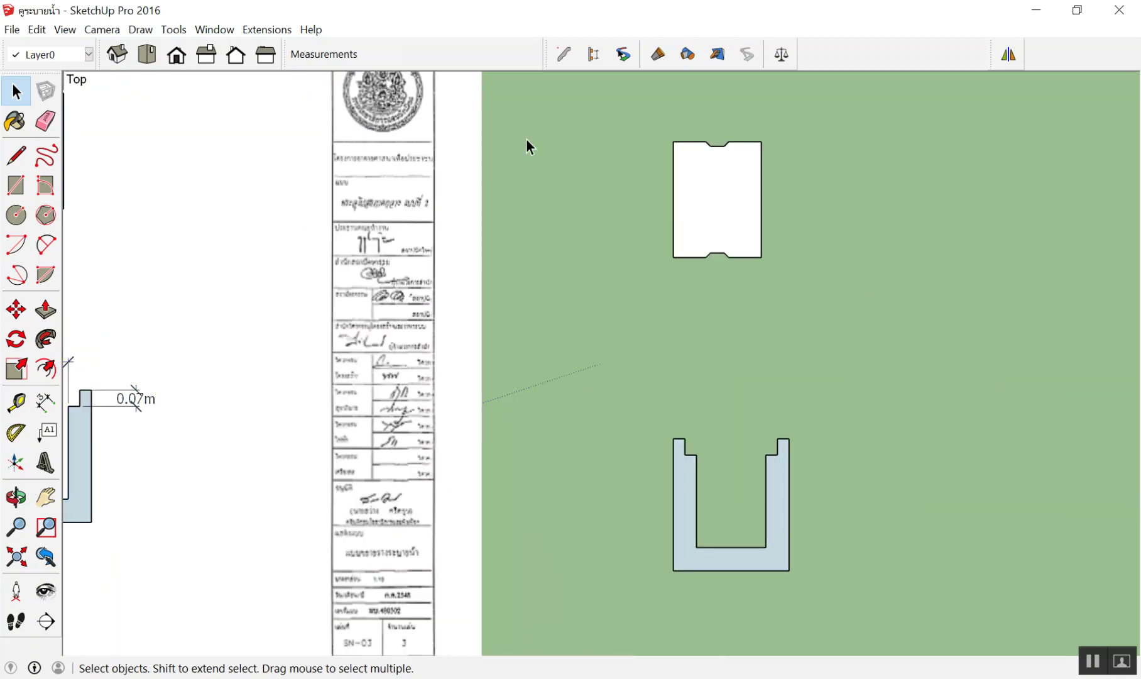
{"action": "scroll", "coordinate": [301, 214], "scroll_direction": "down", "scroll_amount": 2}
{"action": "scroll", "coordinate": [560, 190], "scroll_direction": "up", "scroll_amount": 1}
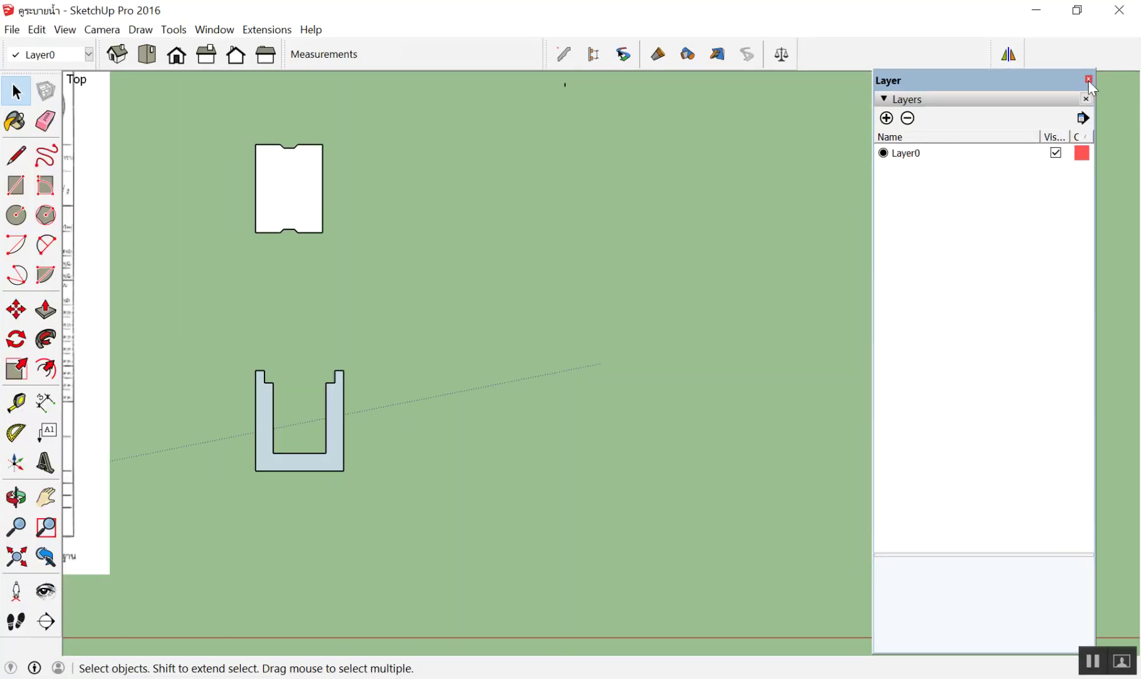
Open the Layers tray and add a new layer named คูระบายน้ำ
{"action": "left_click", "coordinate": [1089, 80]}
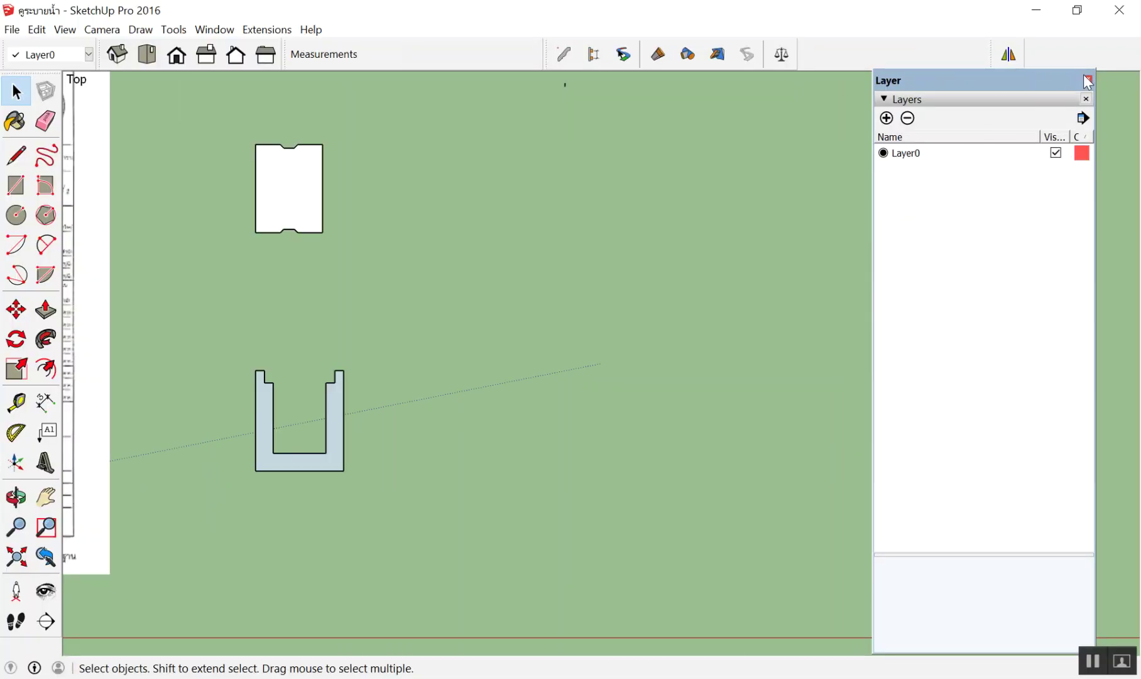
{"action": "left_click", "coordinate": [1088, 78]}
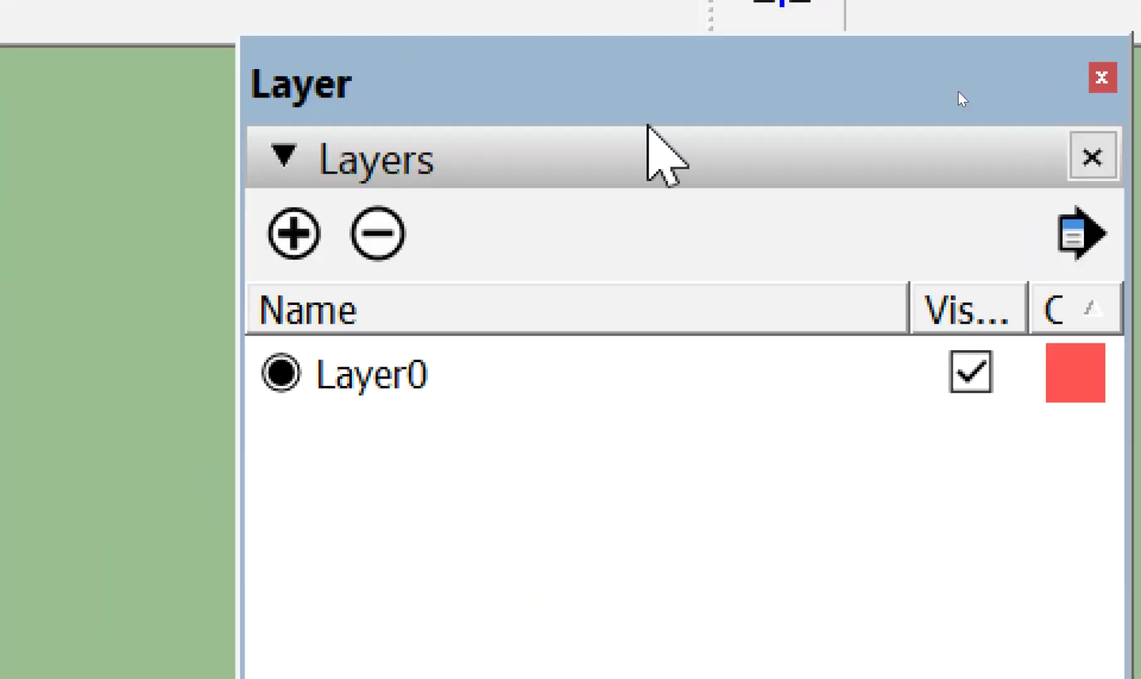
{"action": "left_click", "coordinate": [301, 226]}
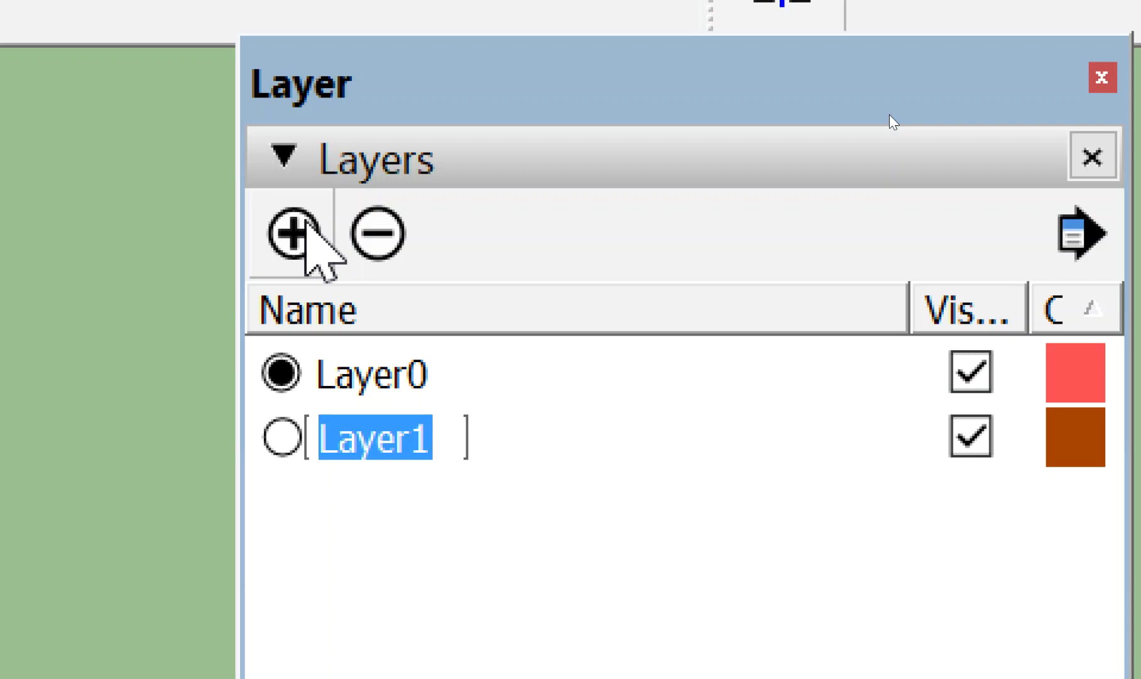
{"action": "type", "text": "8^"}
{"action": "key", "text": "BackSpace"}
{"action": "key", "text": "BackSpace"}
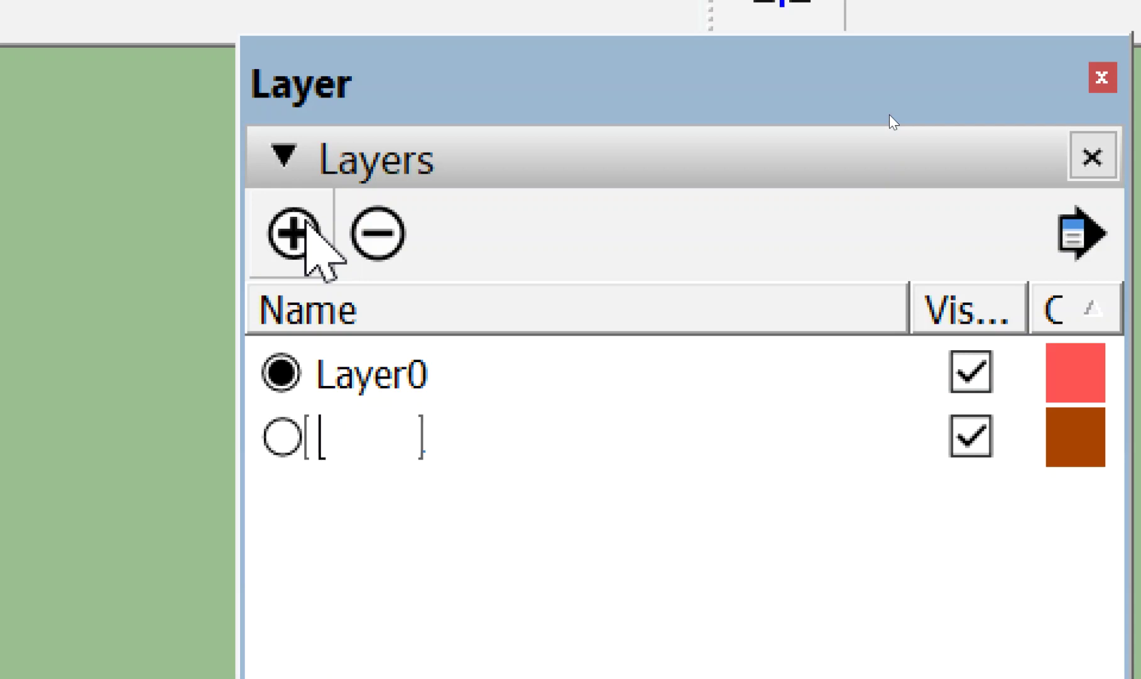
{"action": "type", "text": "คูระ"}
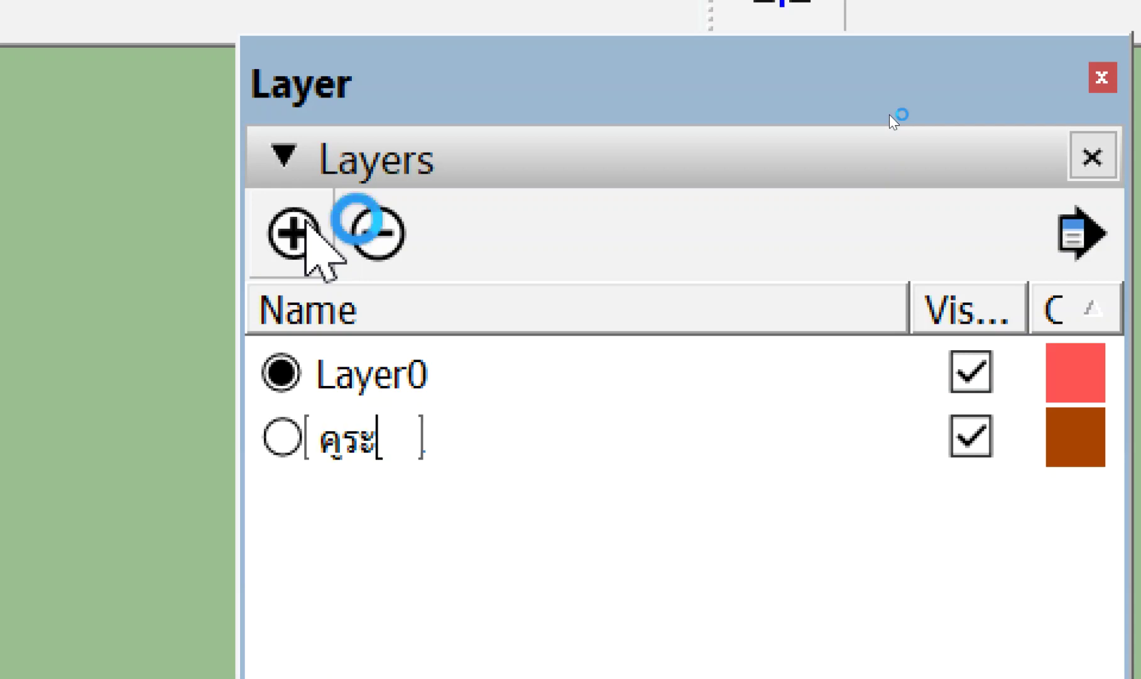
{"action": "type", "text": "บายน"}
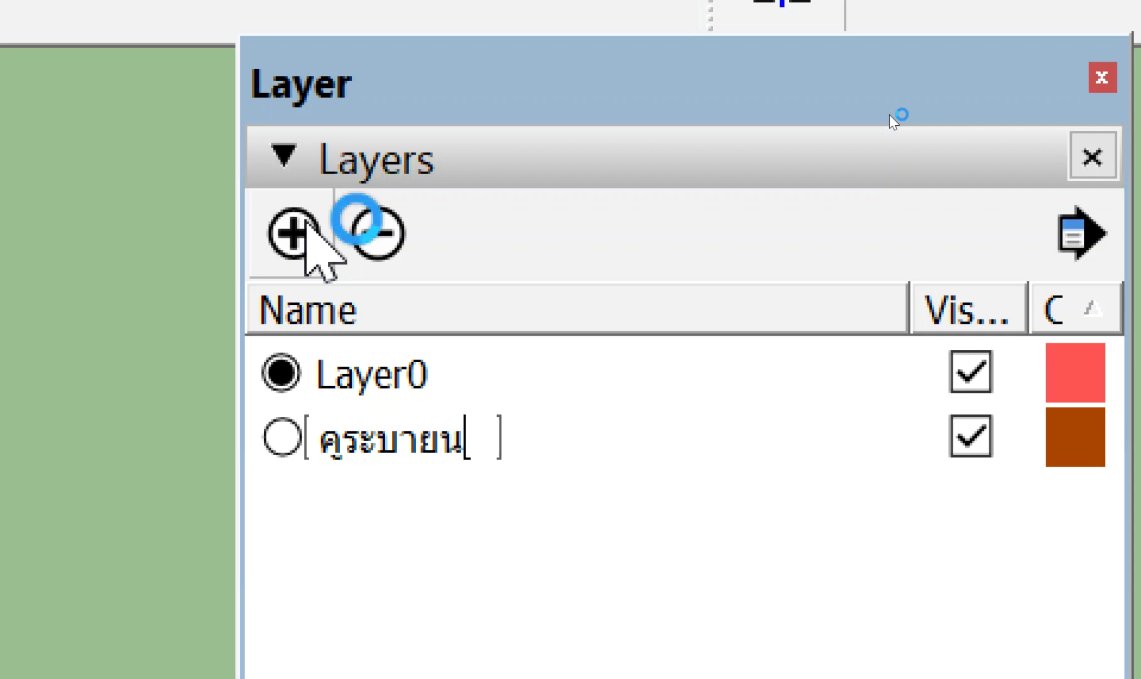
{"action": "type", "text": "้ำ"}
{"action": "key", "text": "Return"}
Add a second layer named ฝาคูระบายน้ำ
{"action": "left_click", "coordinate": [254, 228]}
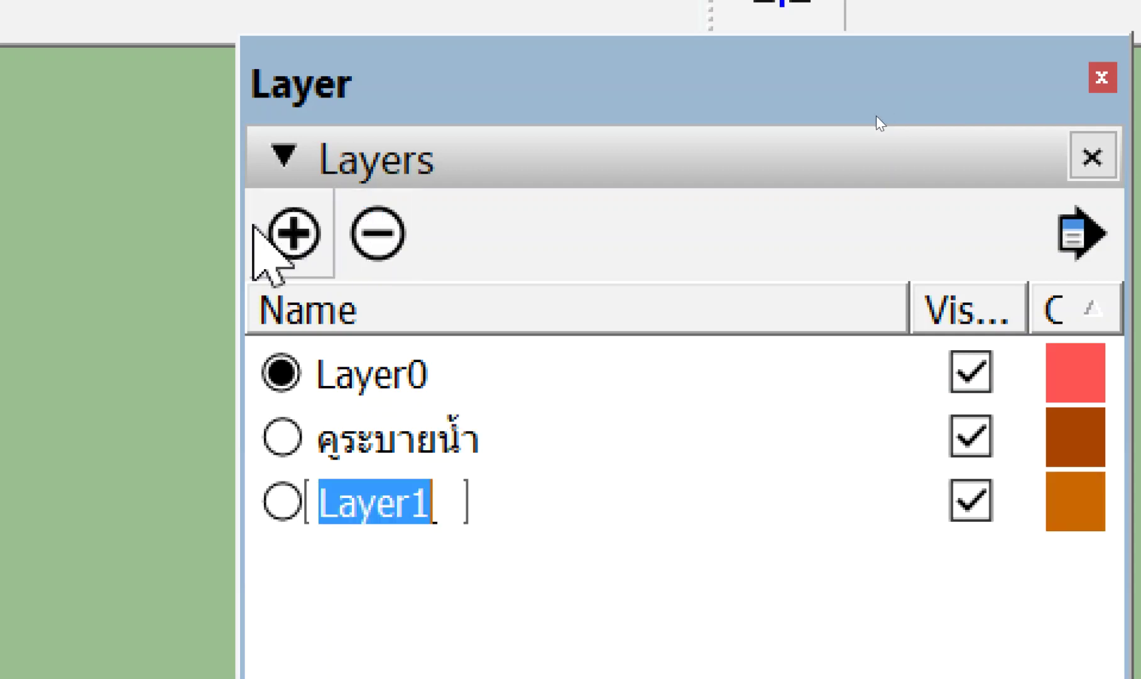
{"action": "type", "text": "ฝาค"}
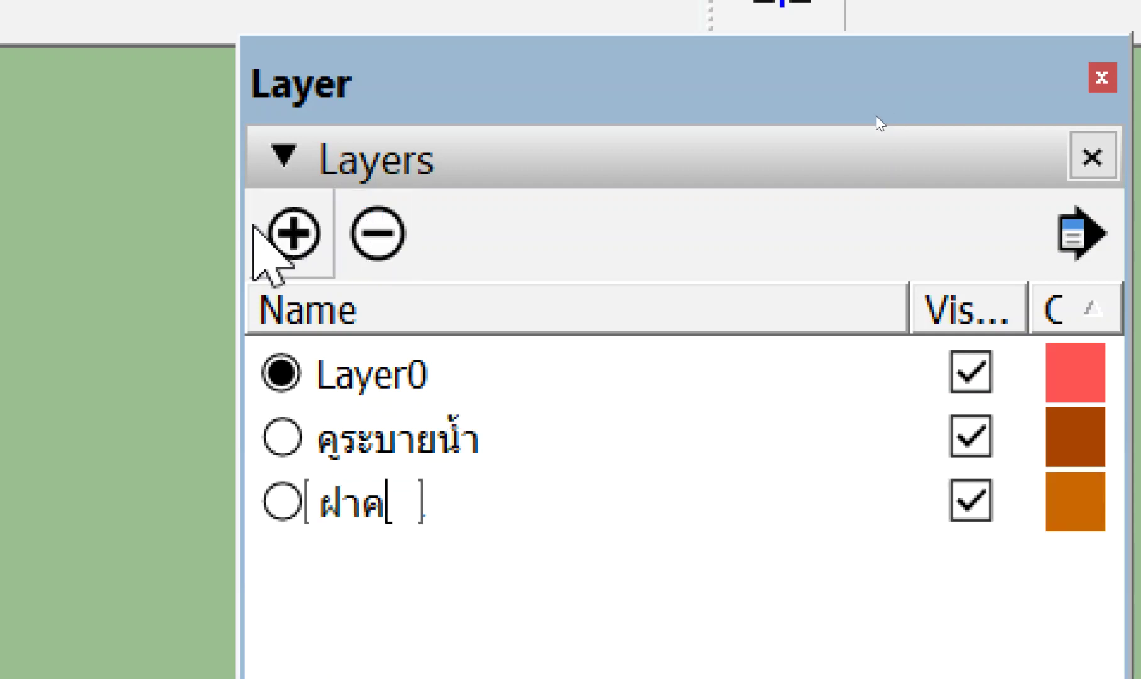
{"action": "type", "text": "ูระบายน"}
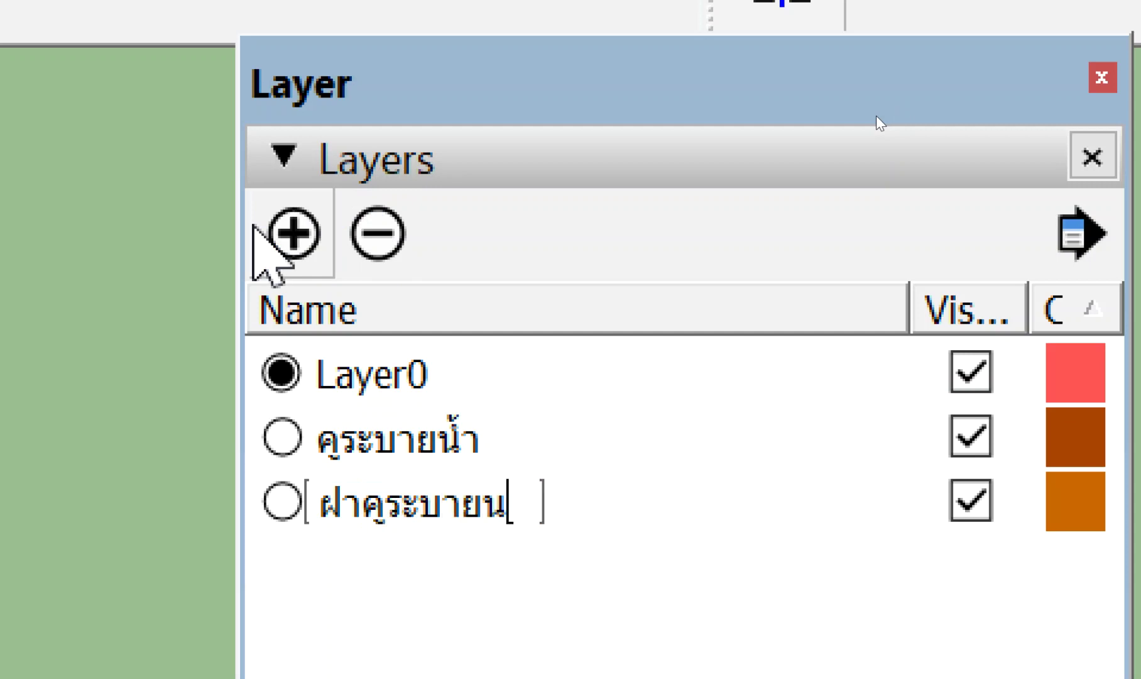
{"action": "type", "text": "้ำ"}
{"action": "key", "text": "BackSpace"}
{"action": "key", "text": "BackSpace"}
{"action": "type", "text": "้ำ"}
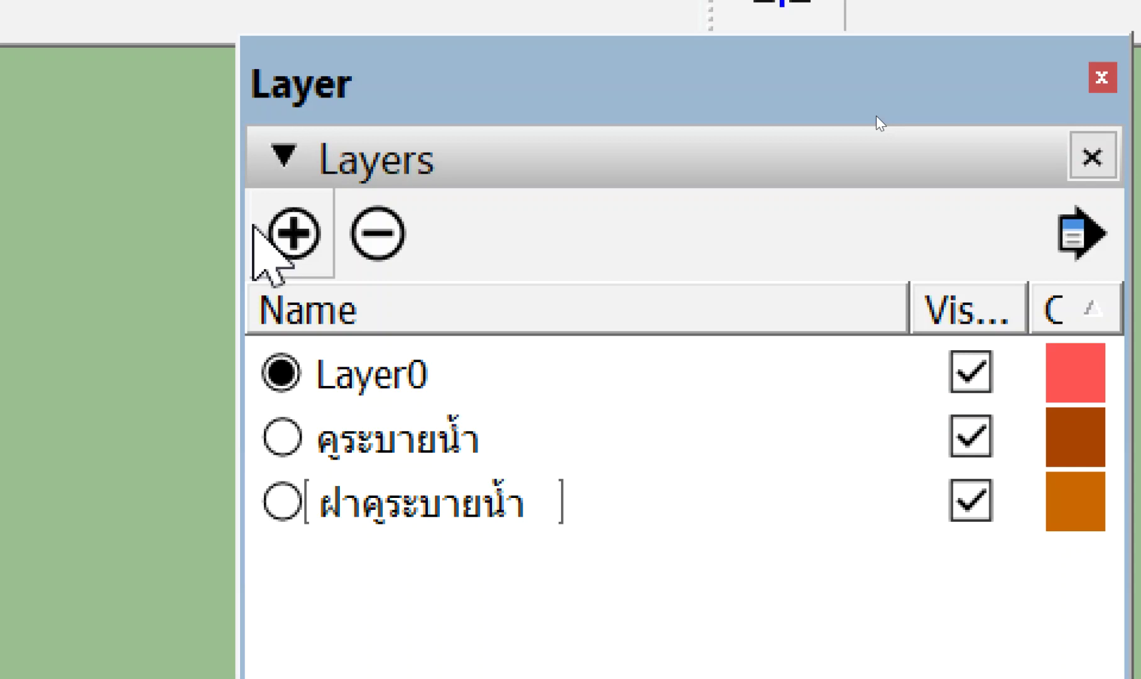
Add a third layer named ไม้แบบ and close the Layers tray
{"action": "left_click", "coordinate": [290, 233]}
{"action": "type", "text": "ไ"}
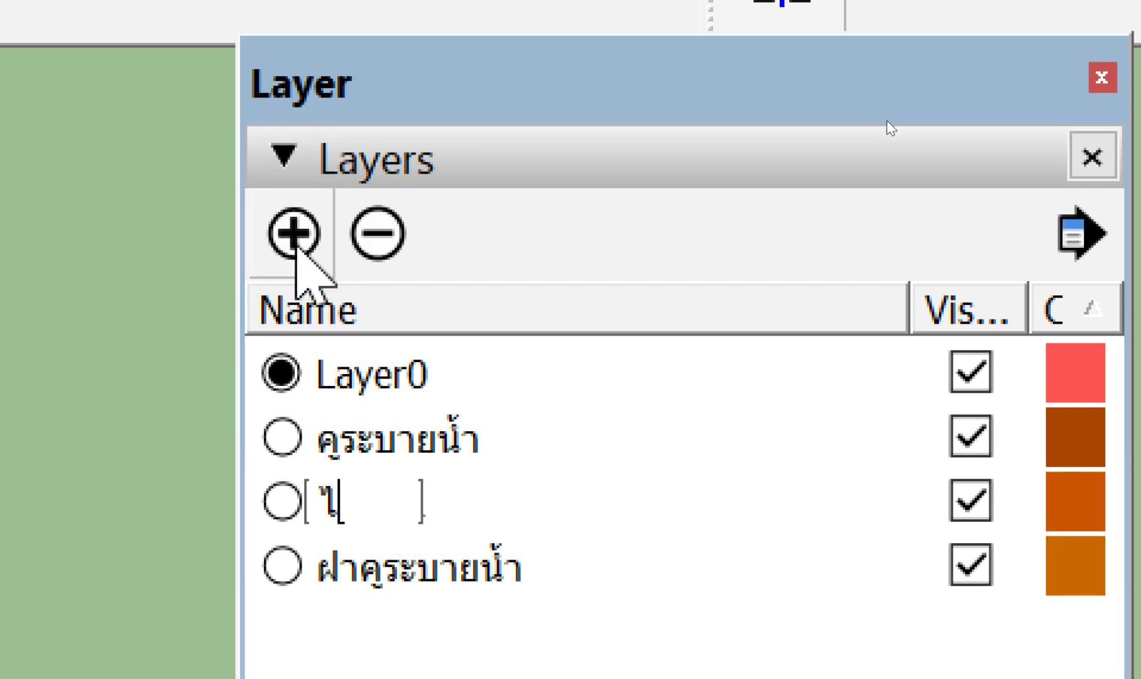
{"action": "type", "text": "ใ่แ"}
{"action": "key", "text": "BackSpace"}
{"action": "key", "text": "BackSpace"}
{"action": "key", "text": "BackSpace"}
{"action": "type", "text": "ม่"}
{"action": "key", "text": "BackSpace"}
{"action": "type", "text": "้แ"}
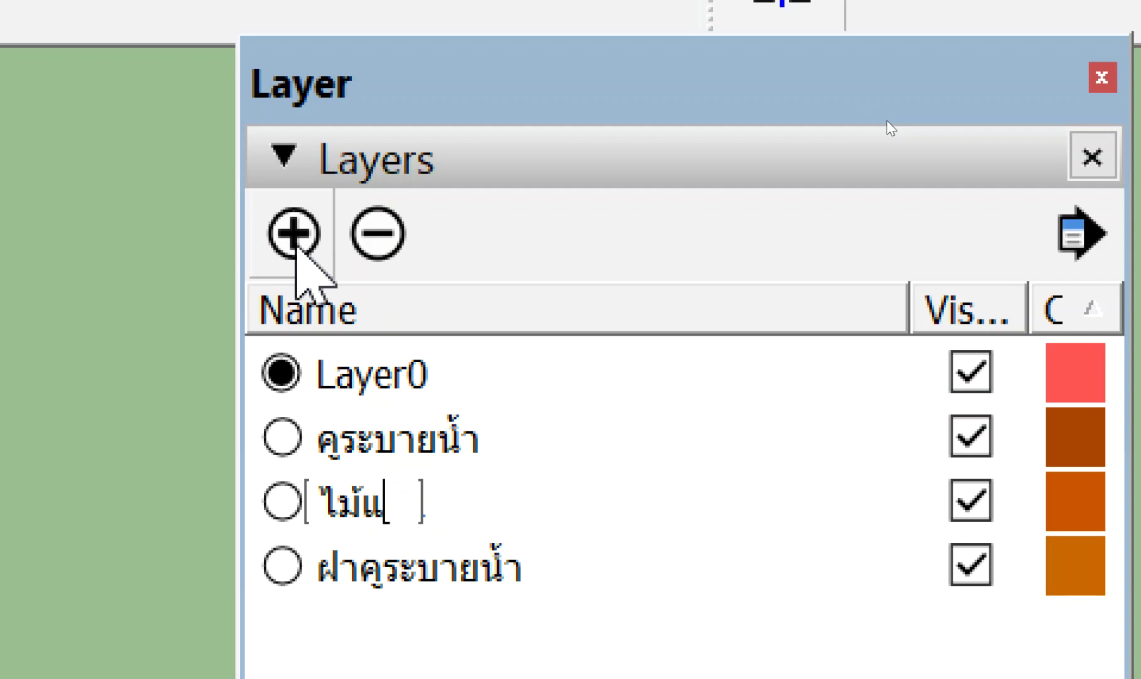
{"action": "type", "text": "บบ"}
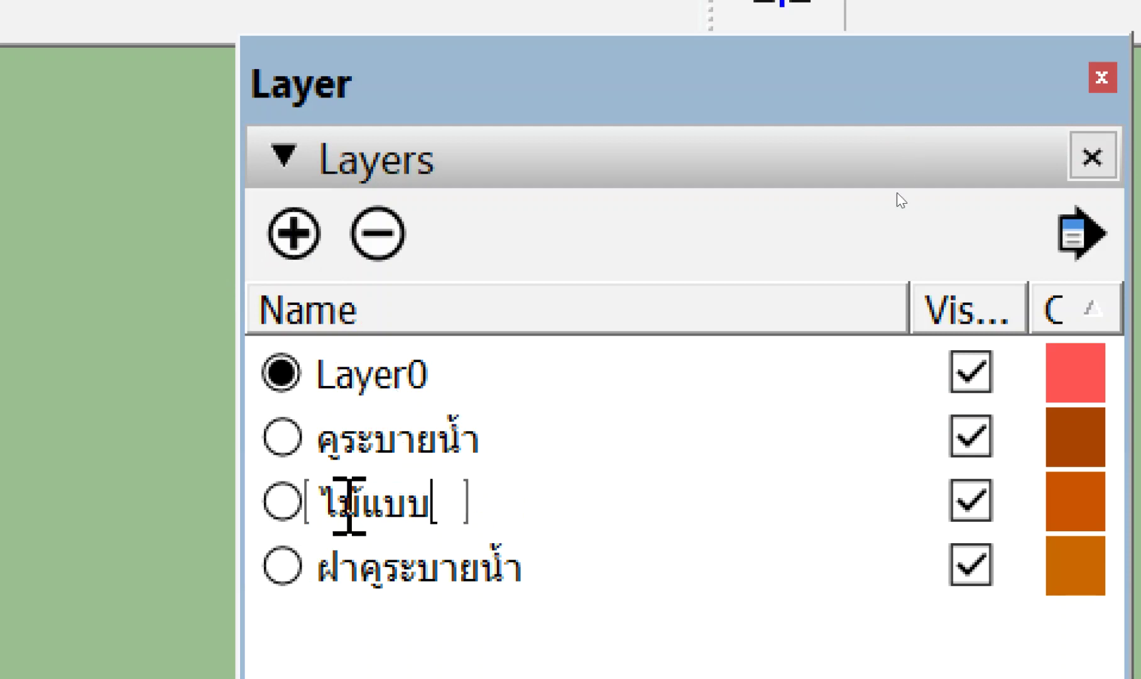
{"action": "left_click", "coordinate": [322, 619]}
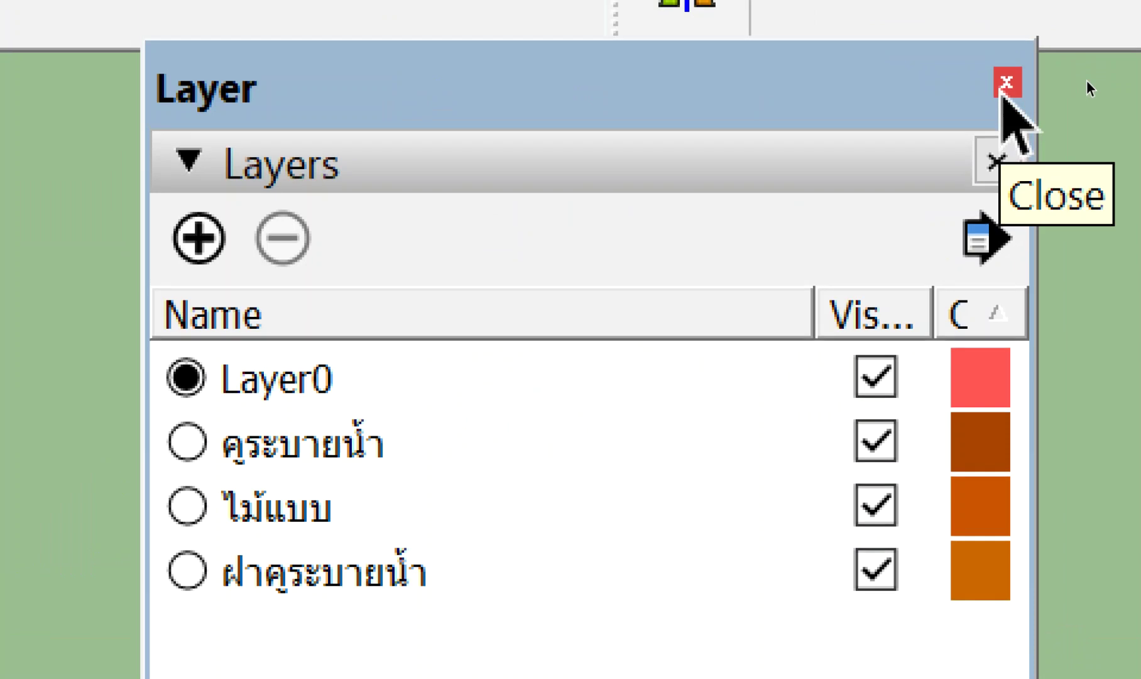
{"action": "left_click", "coordinate": [1089, 80]}
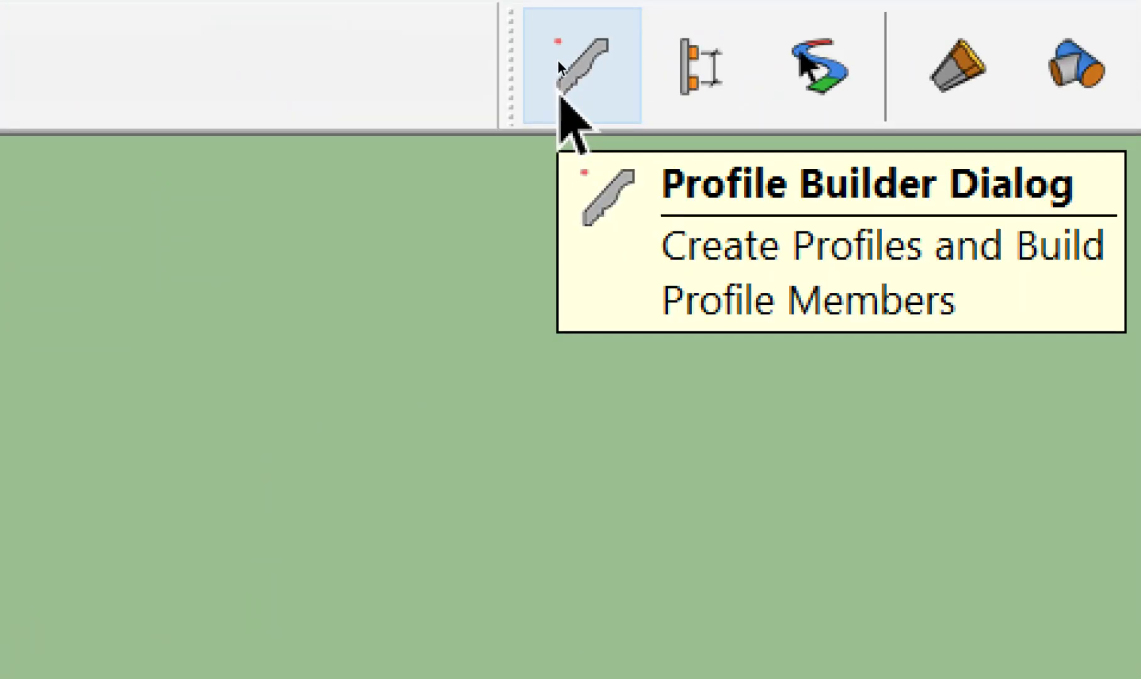
Open Profile Builder 2, select the U group, and dismiss the select-a-face warning
{"action": "left_click", "coordinate": [558, 93]}
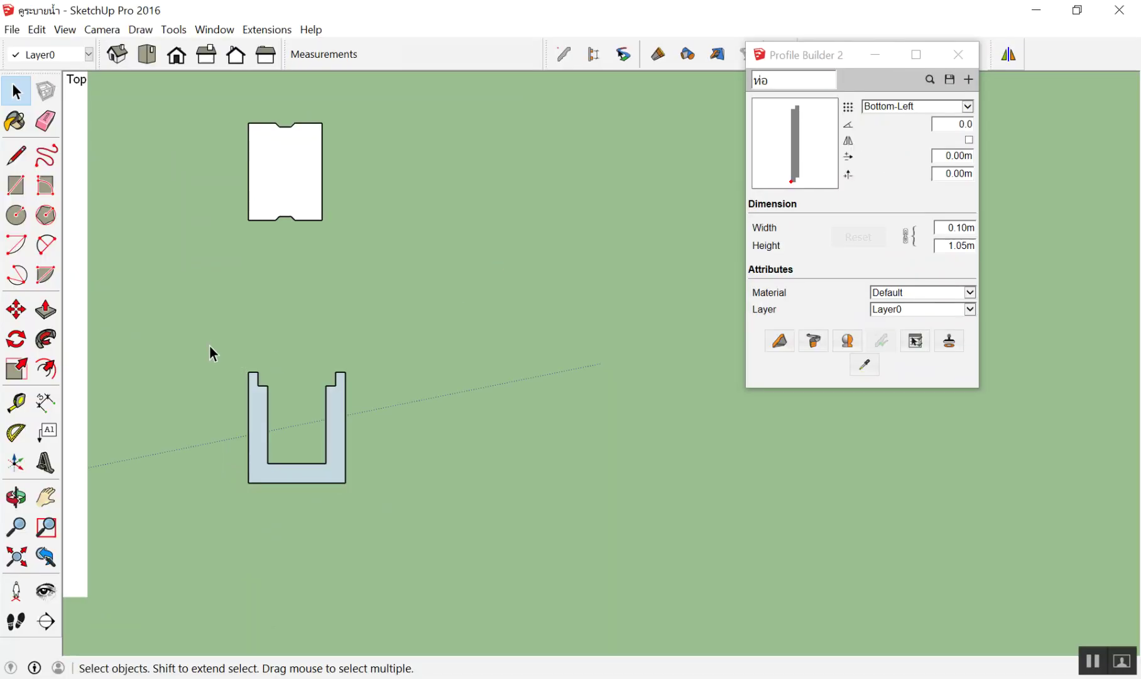
{"action": "left_click", "coordinate": [267, 410]}
{"action": "scroll", "coordinate": [225, 468], "scroll_direction": "up", "scroll_amount": 1}
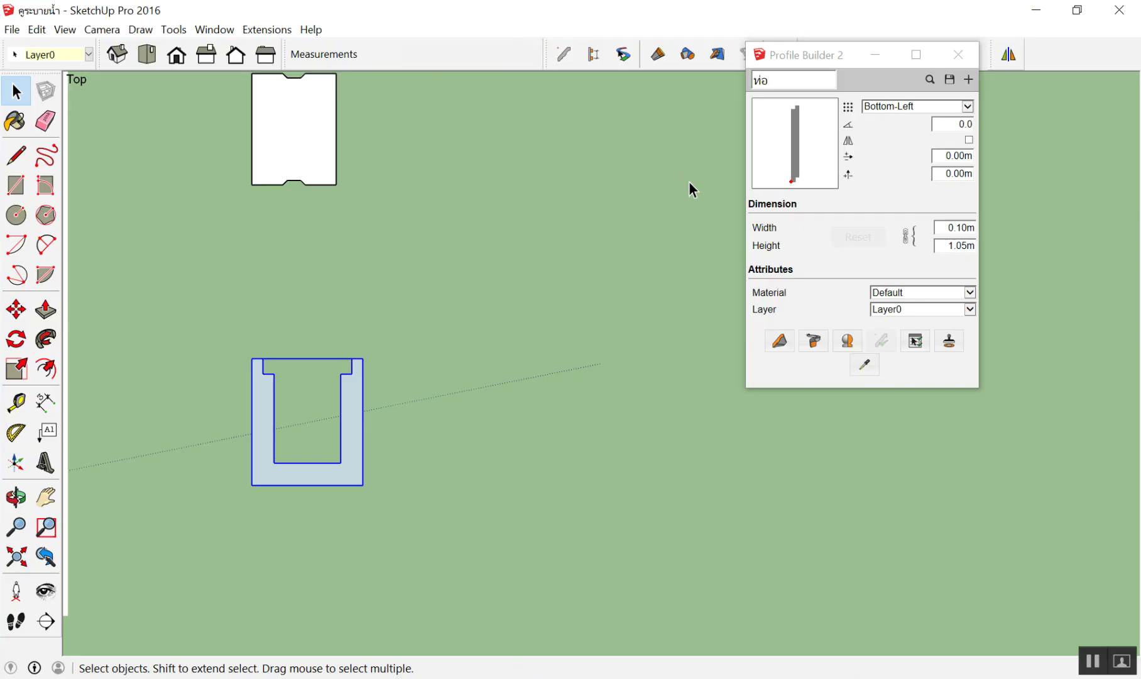
{"action": "left_click_drag", "start_coordinate": [382, 332], "coordinate": [286, 483]}
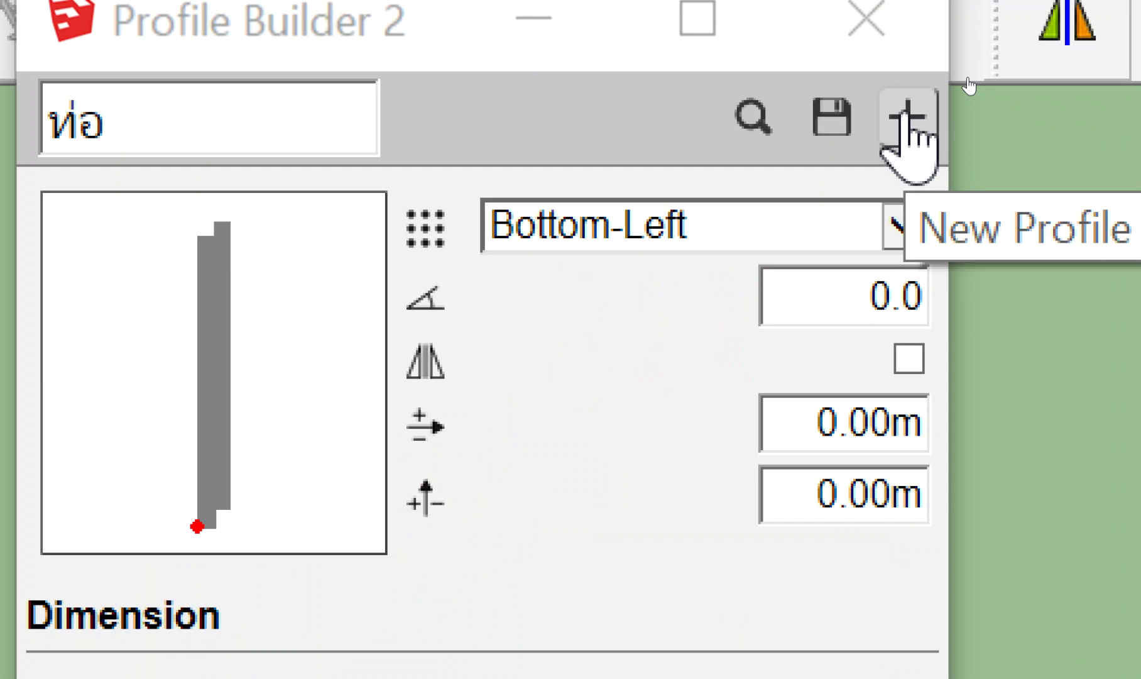
{"action": "left_click", "coordinate": [917, 120]}
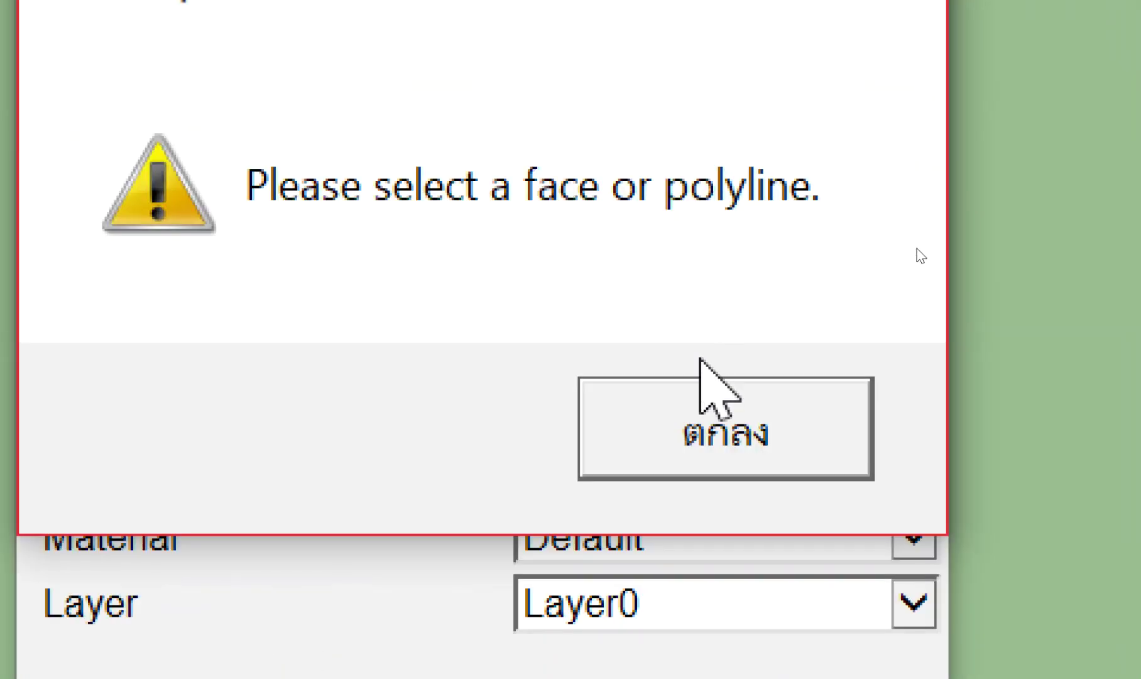
{"action": "left_click", "coordinate": [701, 410]}
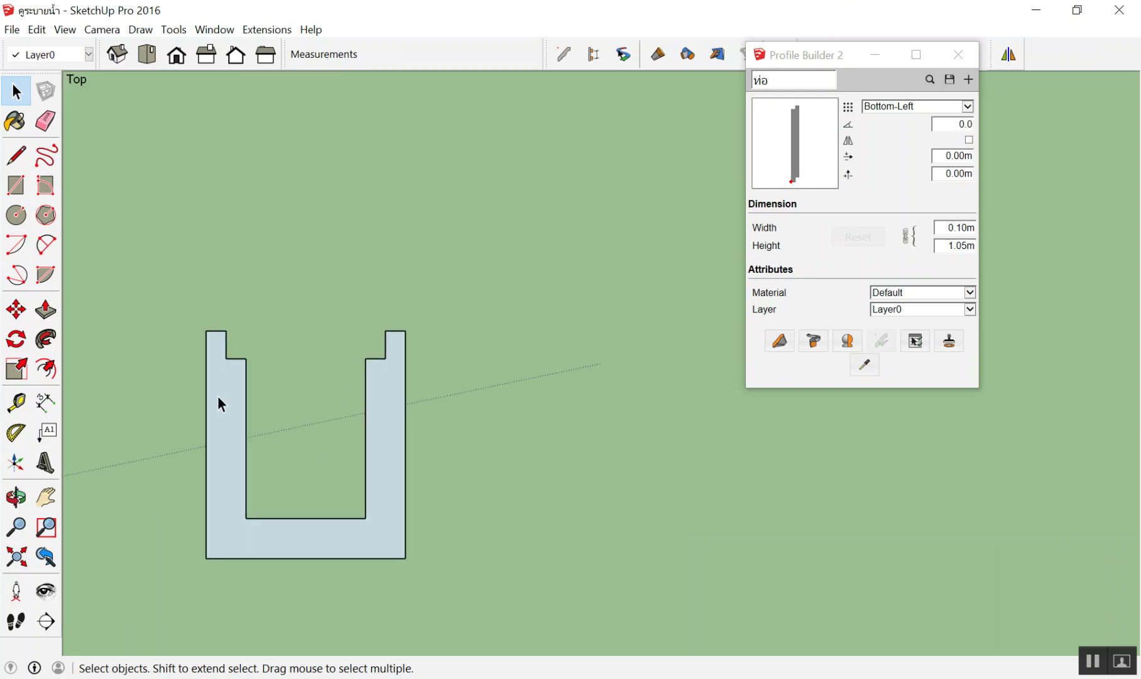
Explode the U-shaped channel group and box-select its whole outline
{"action": "scroll", "coordinate": [218, 397], "scroll_direction": "up", "scroll_amount": 3}
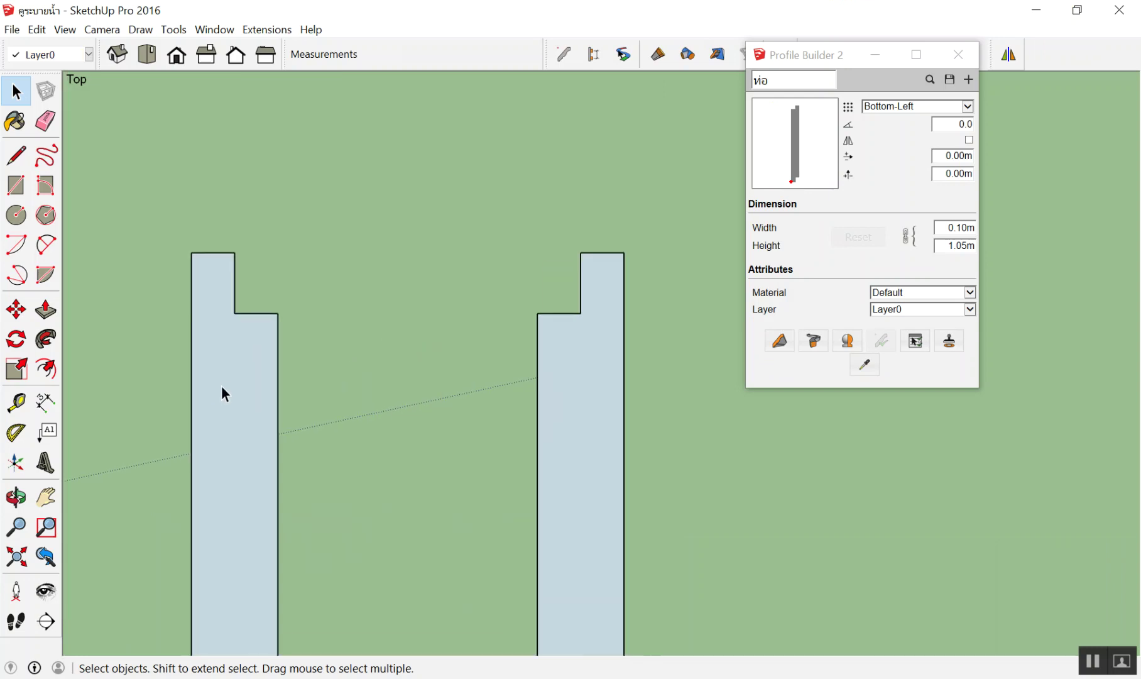
{"action": "right_click", "coordinate": [223, 385]}
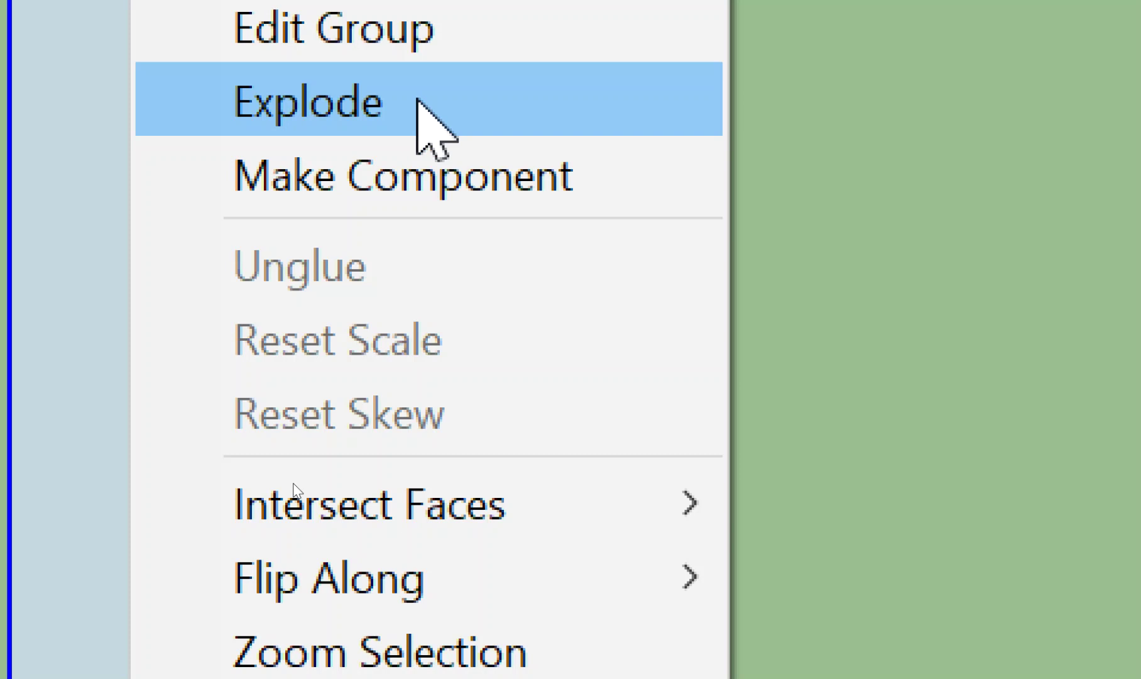
{"action": "left_click", "coordinate": [417, 100]}
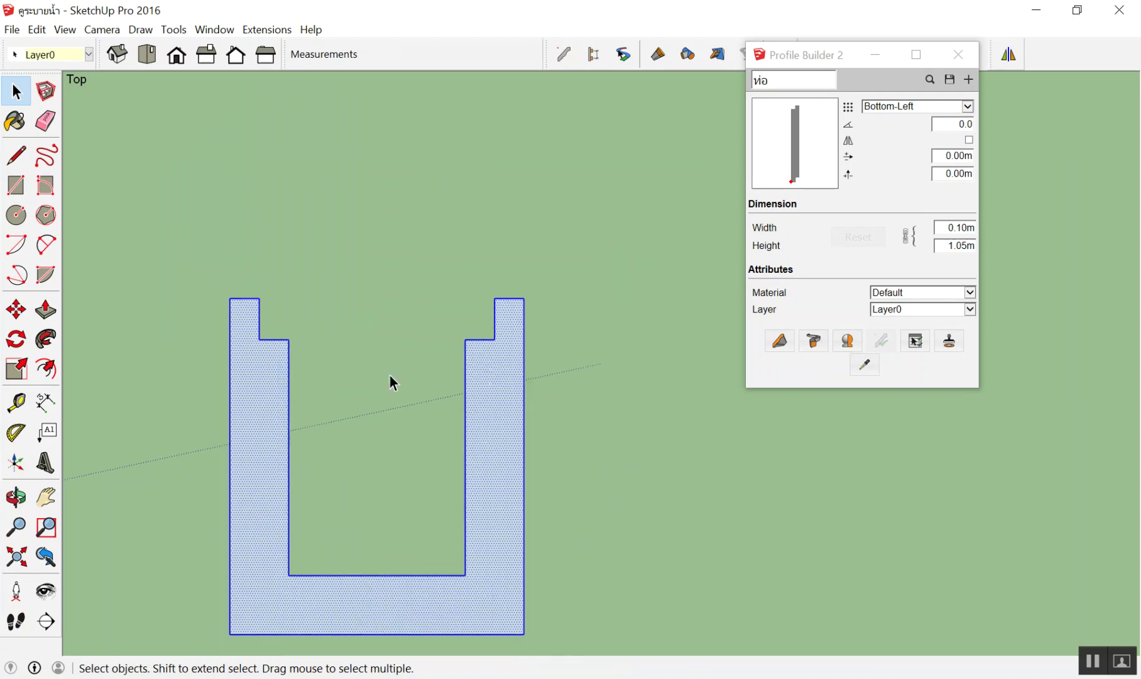
{"action": "scroll", "coordinate": [497, 351], "scroll_direction": "up", "scroll_amount": 1}
{"action": "left_click", "coordinate": [577, 333]}
{"action": "scroll", "coordinate": [578, 334], "scroll_direction": "down", "scroll_amount": 1}
{"action": "scroll", "coordinate": [271, 227], "scroll_direction": "down", "scroll_amount": 2}
{"action": "left_click_drag", "start_coordinate": [179, 215], "coordinate": [540, 589]}
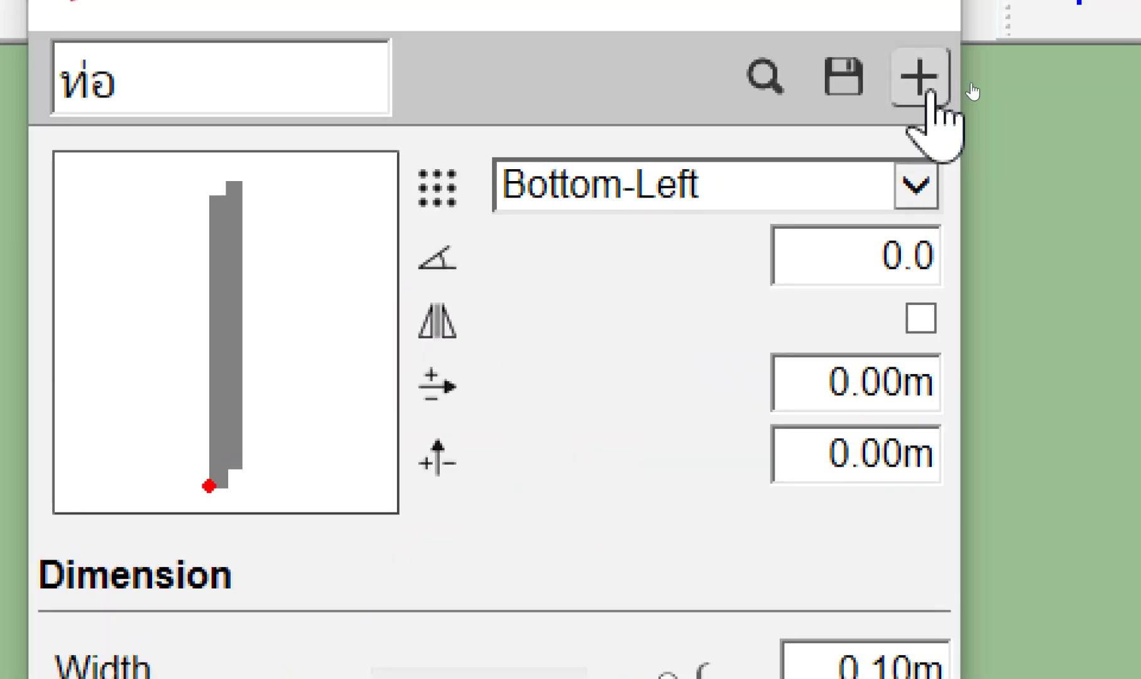
Create a Profile Builder profile named คูระบายน้ำ from the selected U-channel face
{"action": "left_click", "coordinate": [924, 95]}
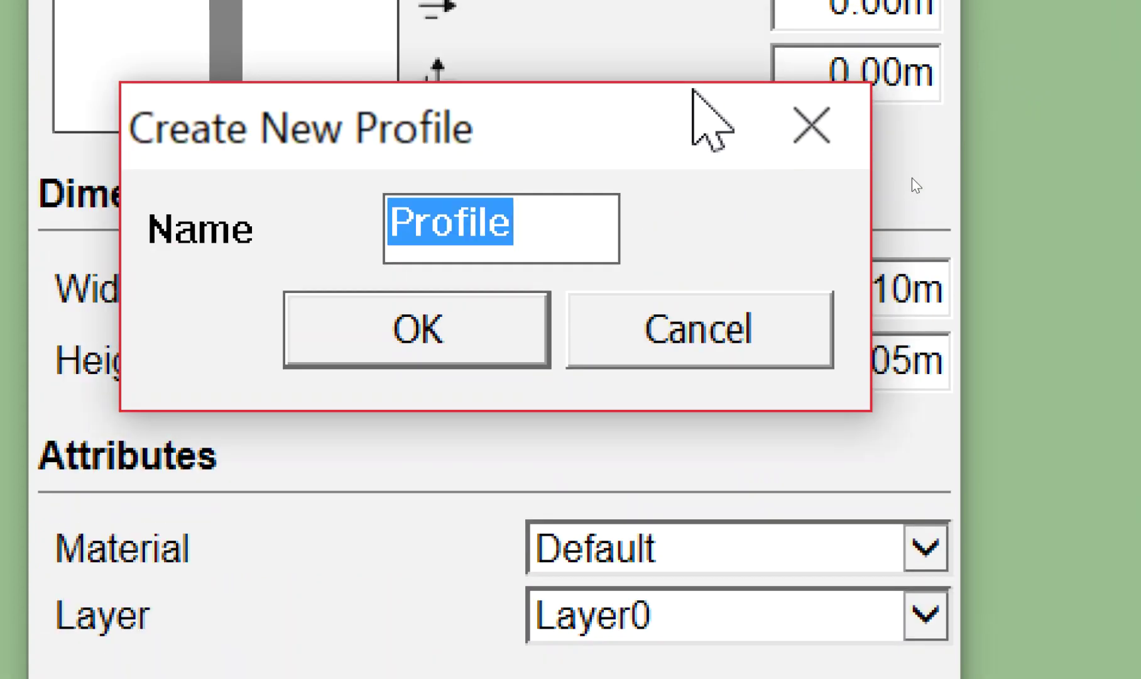
{"action": "type", "text": "ค"}
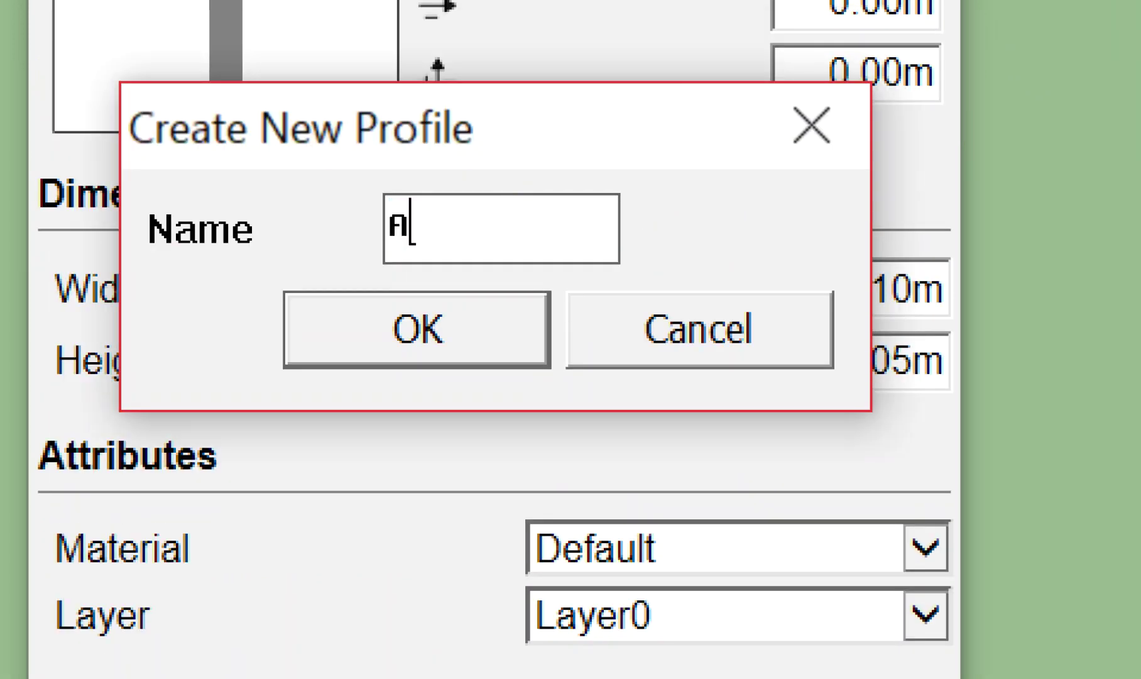
{"action": "type", "text": "ูระบาย"}
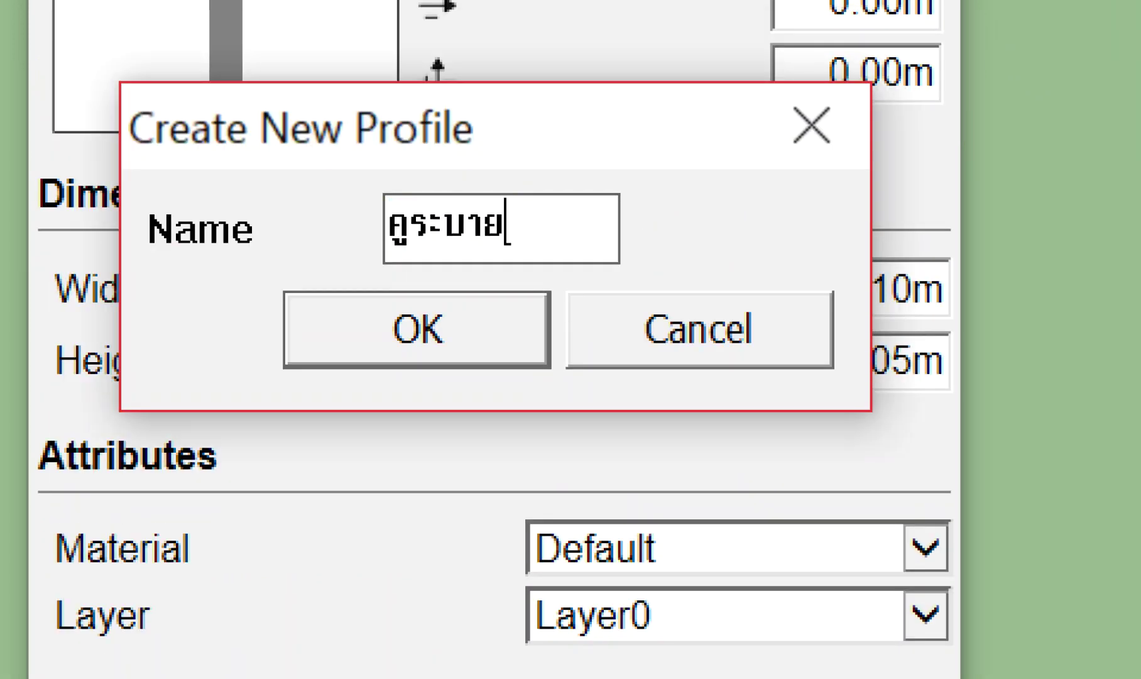
{"action": "type", "text": "น้ำ"}
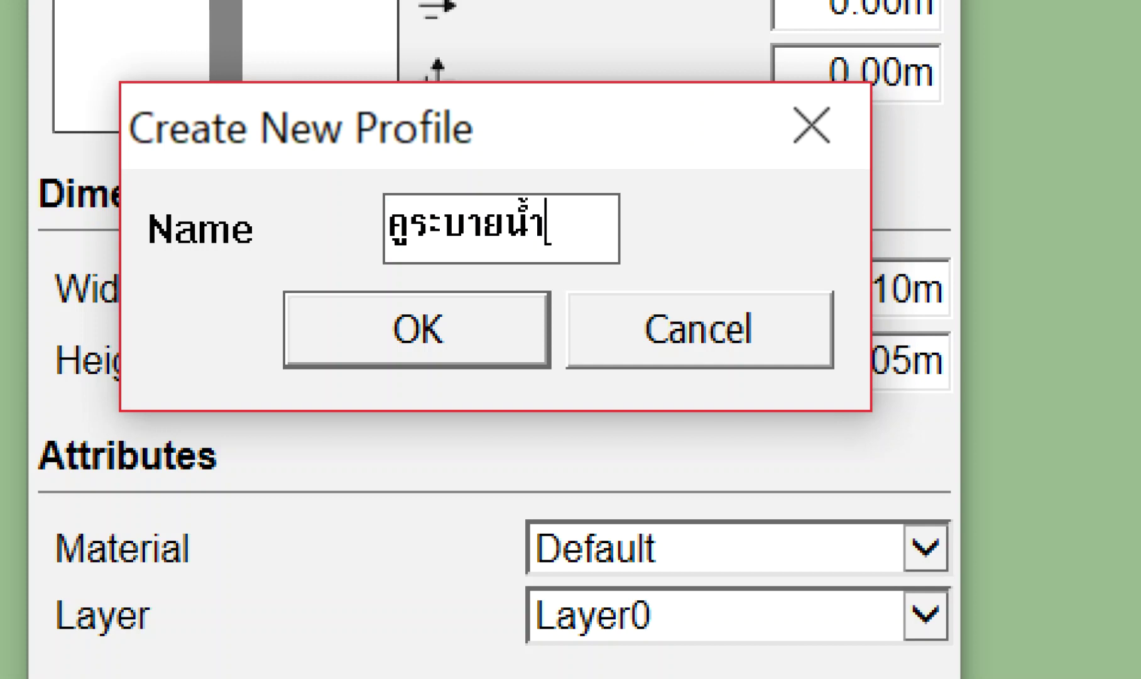
{"action": "left_click", "coordinate": [434, 345]}
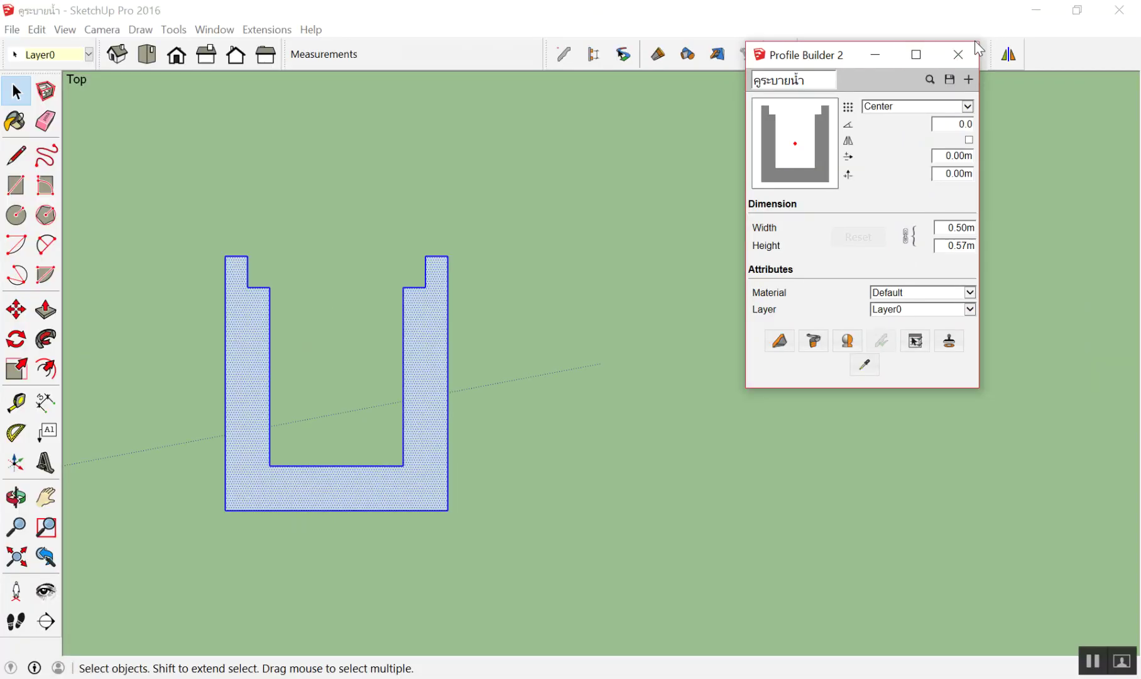
Close the Profile Builder panel, reopening it once to check the new profile
{"action": "left_click", "coordinate": [966, 52]}
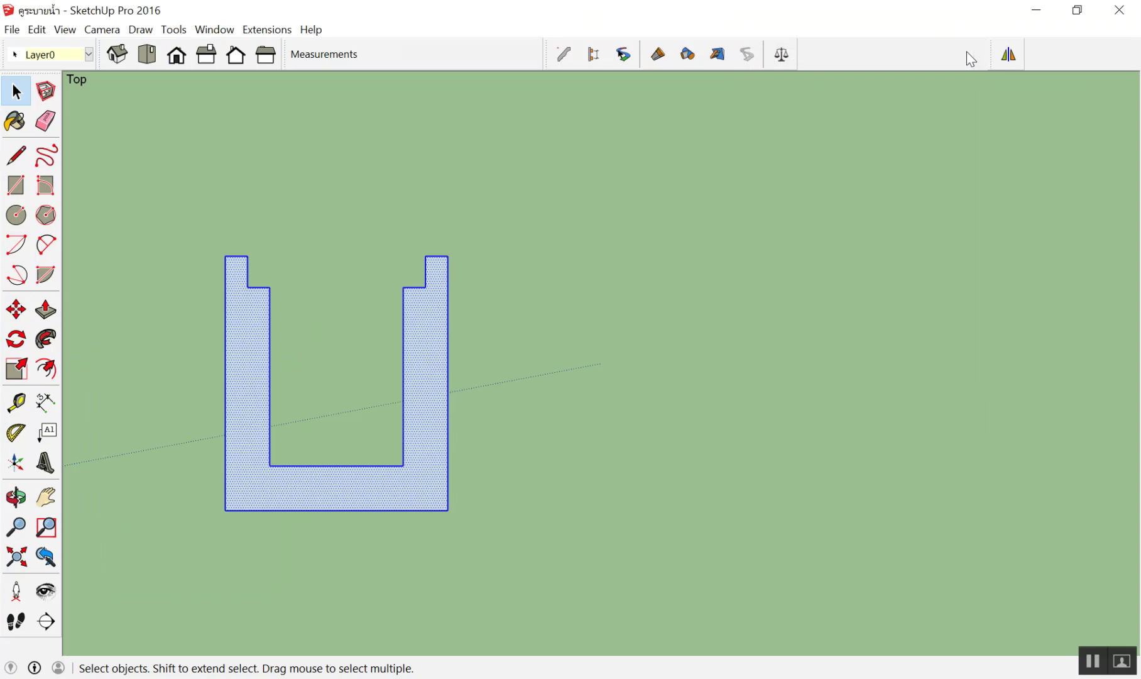
{"action": "left_click", "coordinate": [563, 55]}
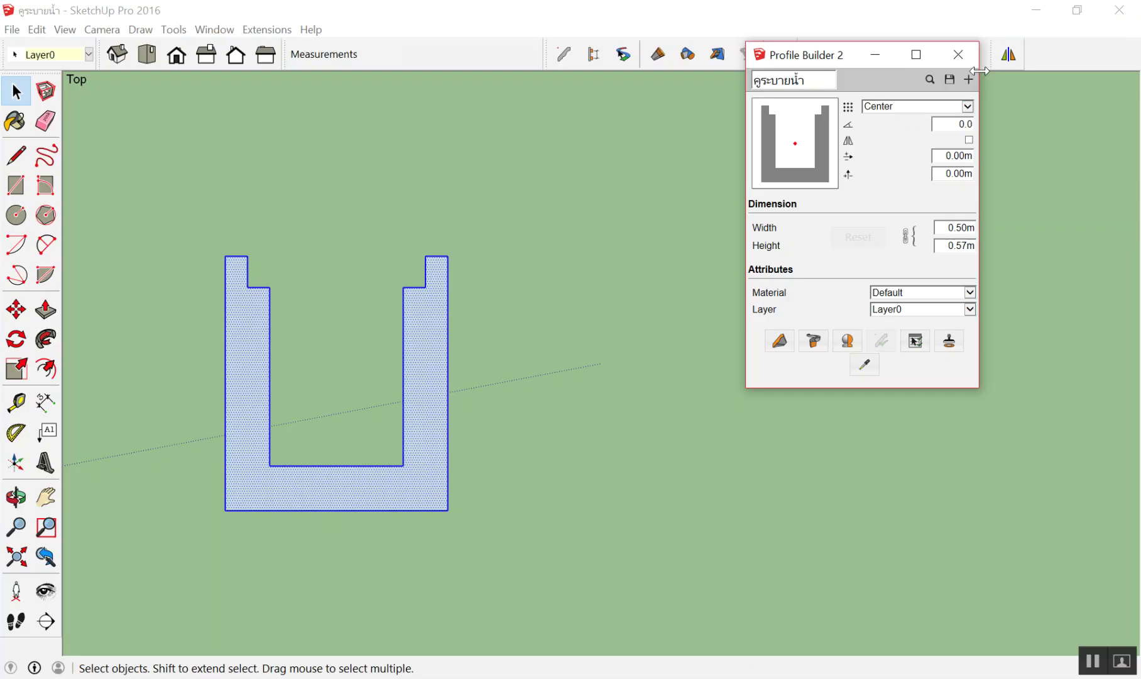
{"action": "left_click", "coordinate": [967, 54]}
{"action": "scroll", "coordinate": [395, 383], "scroll_direction": "down", "scroll_amount": 3}
{"action": "scroll", "coordinate": [375, 451], "scroll_direction": "down", "scroll_amount": 1}
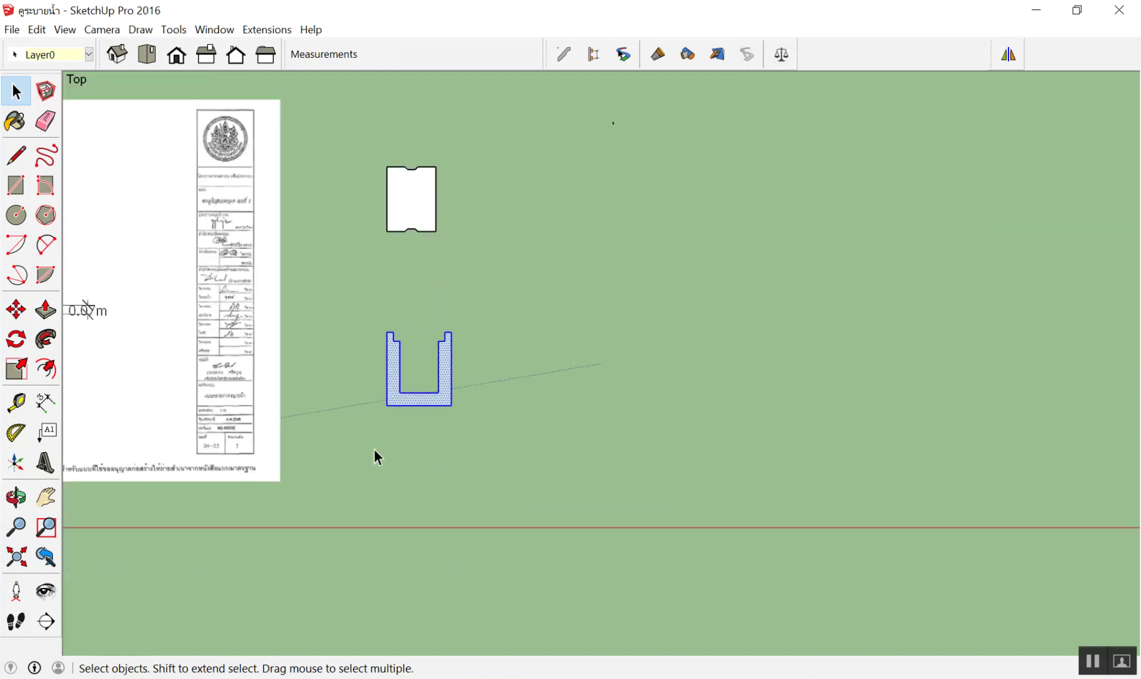
{"action": "scroll", "coordinate": [404, 498], "scroll_direction": "down", "scroll_amount": 3}
{"action": "scroll", "coordinate": [409, 509], "scroll_direction": "up", "scroll_amount": 1}
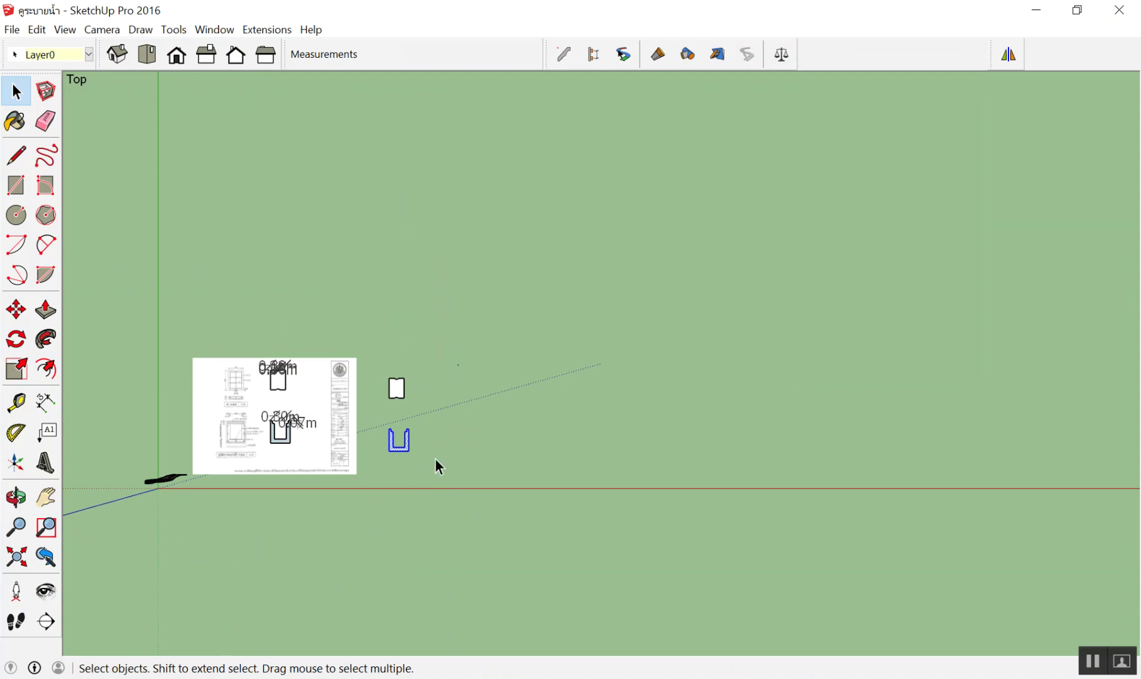
Draw a first rectangle beside the drawing, entering 50,5 as its dimensions
{"action": "scroll", "coordinate": [434, 434], "scroll_direction": "down", "scroll_amount": 2}
{"action": "scroll", "coordinate": [430, 394], "scroll_direction": "up", "scroll_amount": 3}
{"action": "scroll", "coordinate": [446, 401], "scroll_direction": "down", "scroll_amount": 2}
{"action": "key", "text": "r"}
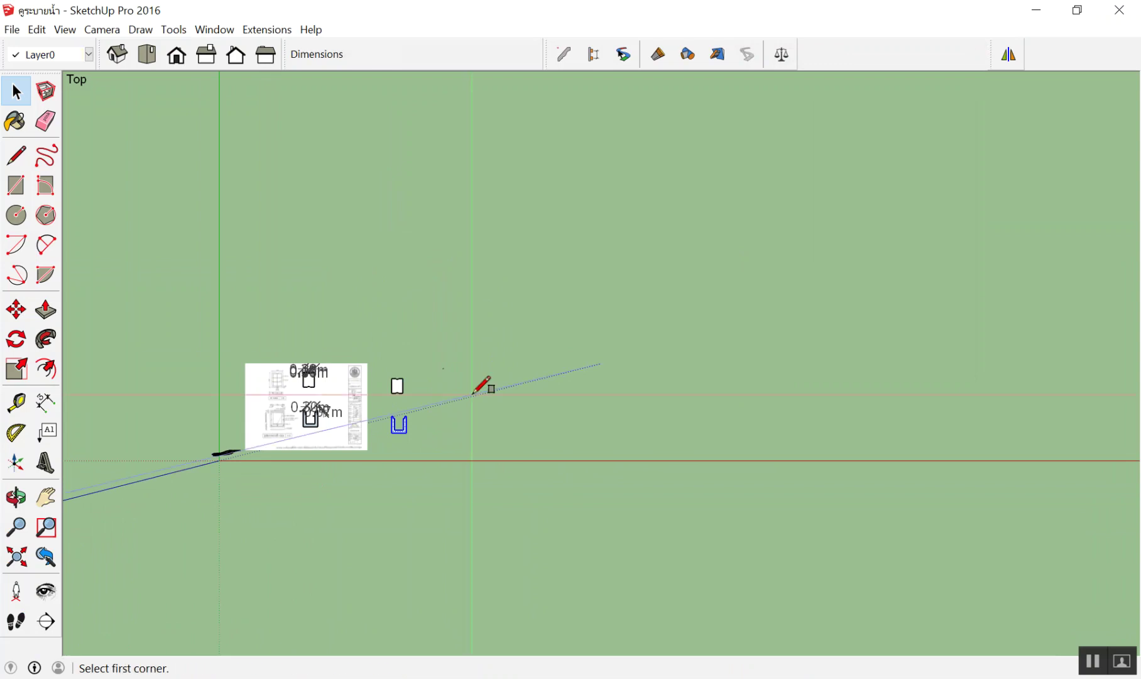
{"action": "left_click", "coordinate": [460, 433]}
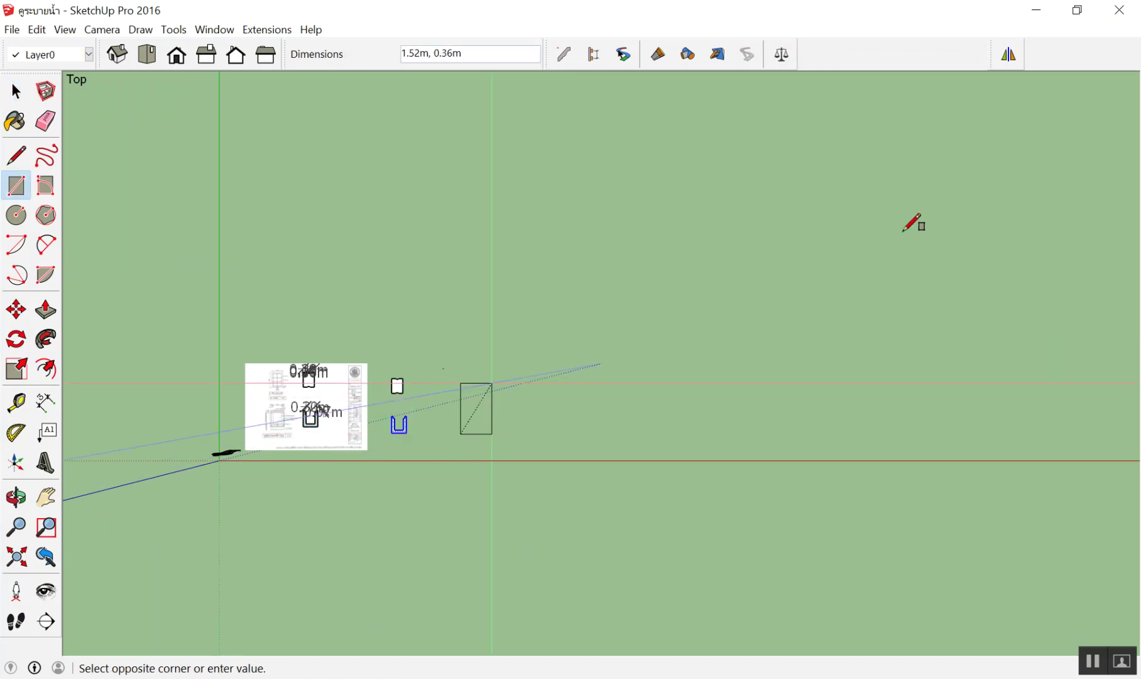
{"action": "left_click", "coordinate": [862, 227]}
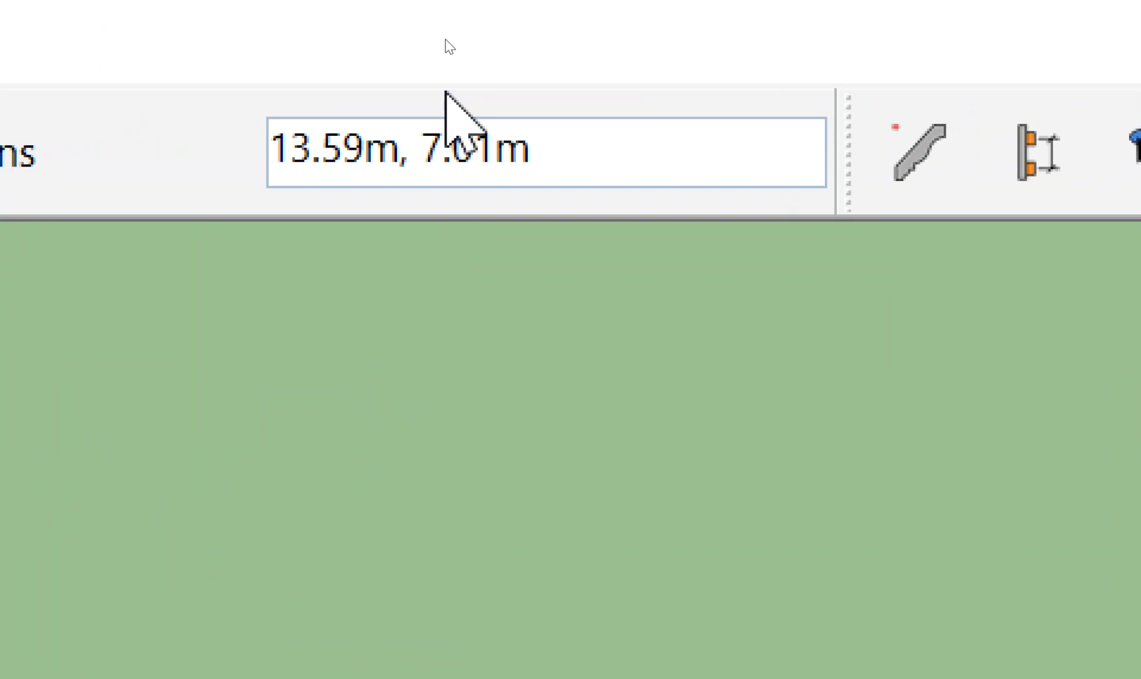
{"action": "type", "text": "ถจ"}
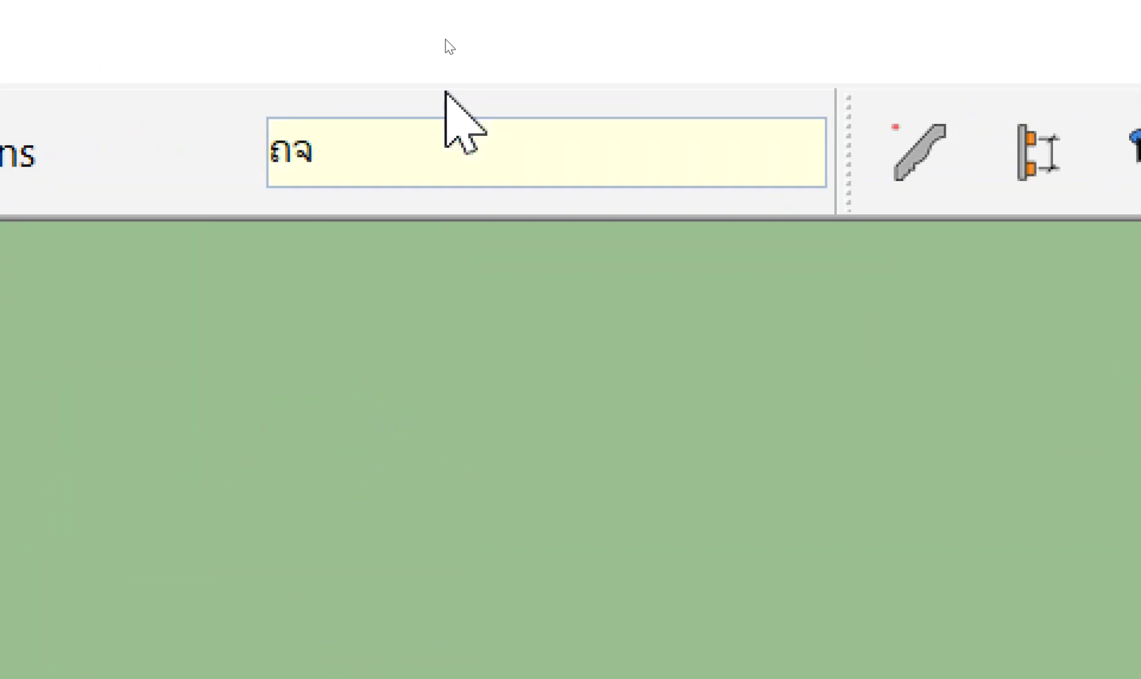
{"action": "type", "text": "ใถ"}
{"action": "key", "text": "BackSpace"}
{"action": "key", "text": "BackSpace"}
{"action": "key", "text": "BackSpace"}
{"action": "key", "text": "BackSpace"}
{"action": "type", "text": "50"}
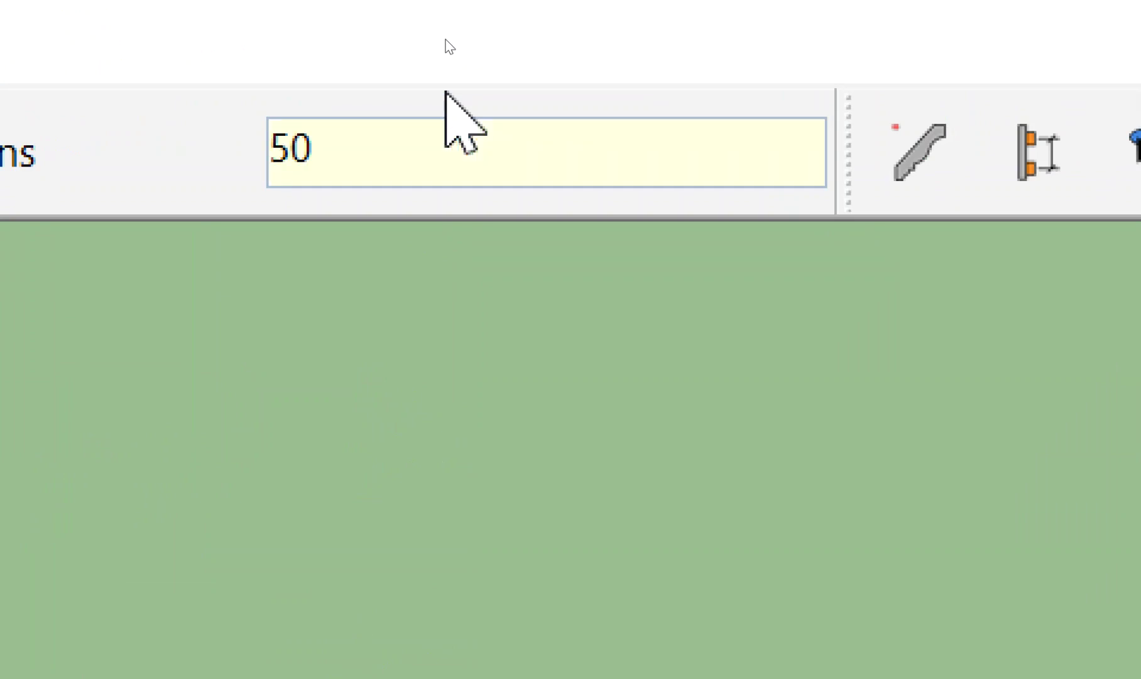
{"action": "type", "text": ",5"}
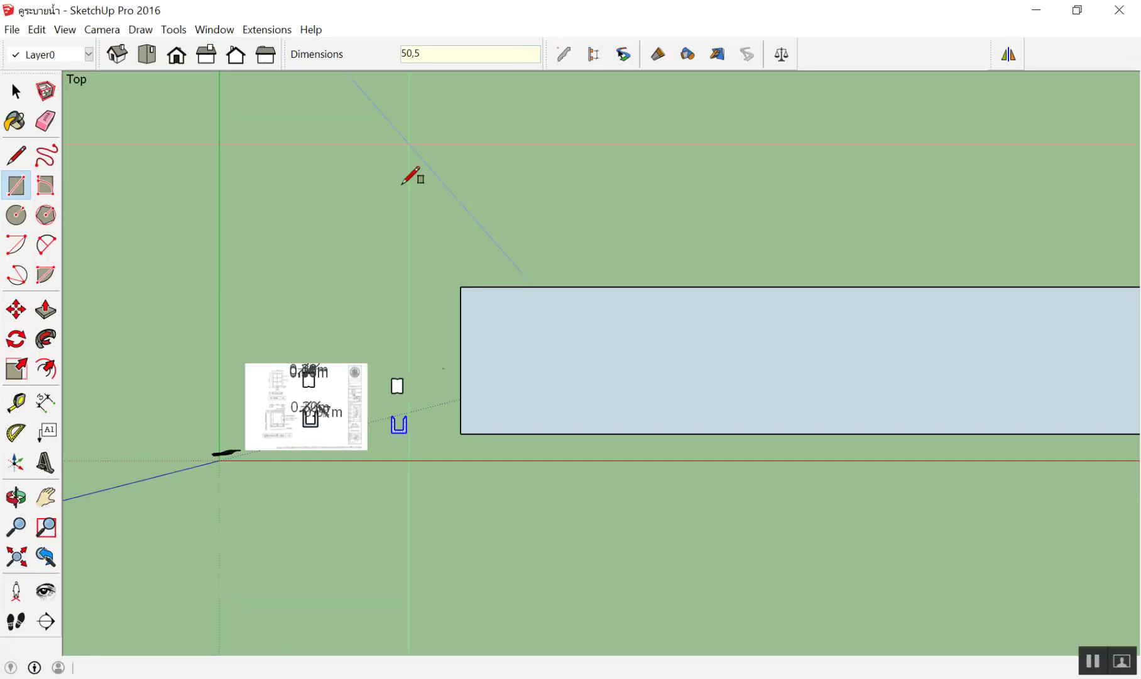
{"action": "scroll", "coordinate": [377, 207], "scroll_direction": "down", "scroll_amount": 2}
Delete the wrongly sized rectangle
{"action": "key", "text": "space"}
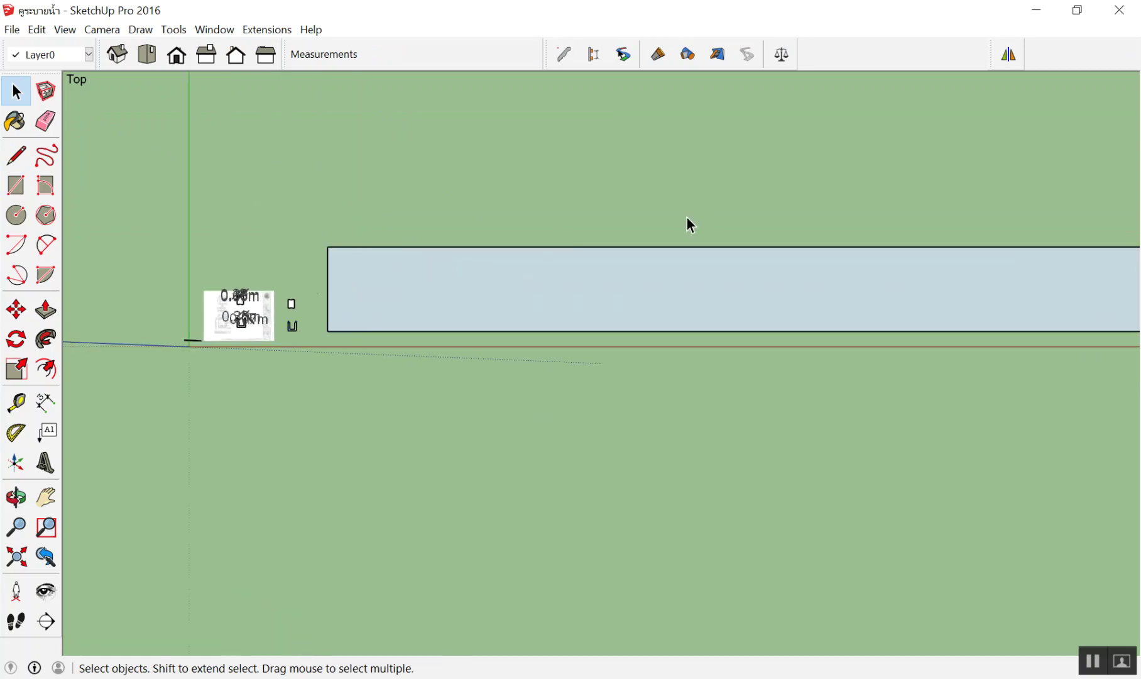
{"action": "left_click", "coordinate": [525, 299]}
{"action": "key", "text": "Delete"}
{"action": "scroll", "coordinate": [243, 218], "scroll_direction": "up", "scroll_amount": 2}
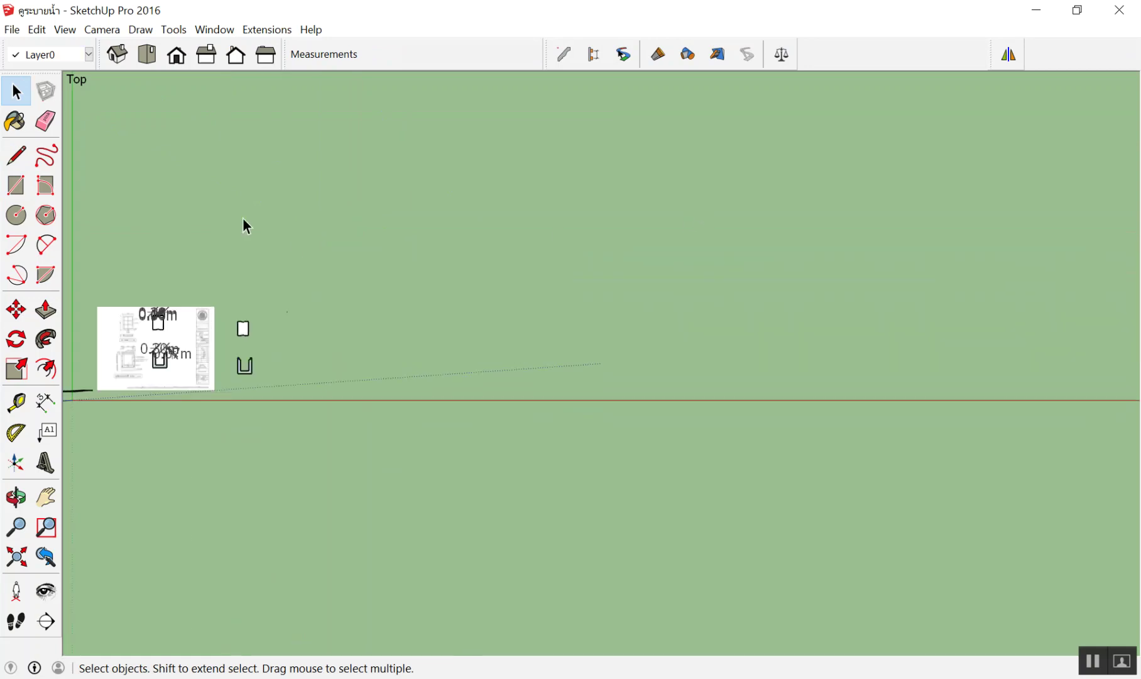
{"action": "scroll", "coordinate": [410, 231], "scroll_direction": "down", "scroll_amount": 1}
{"action": "scroll", "coordinate": [368, 294], "scroll_direction": "up", "scroll_amount": 2}
{"action": "scroll", "coordinate": [731, 373], "scroll_direction": "down", "scroll_amount": 2}
{"action": "scroll", "coordinate": [731, 373], "scroll_direction": "up", "scroll_amount": 2}
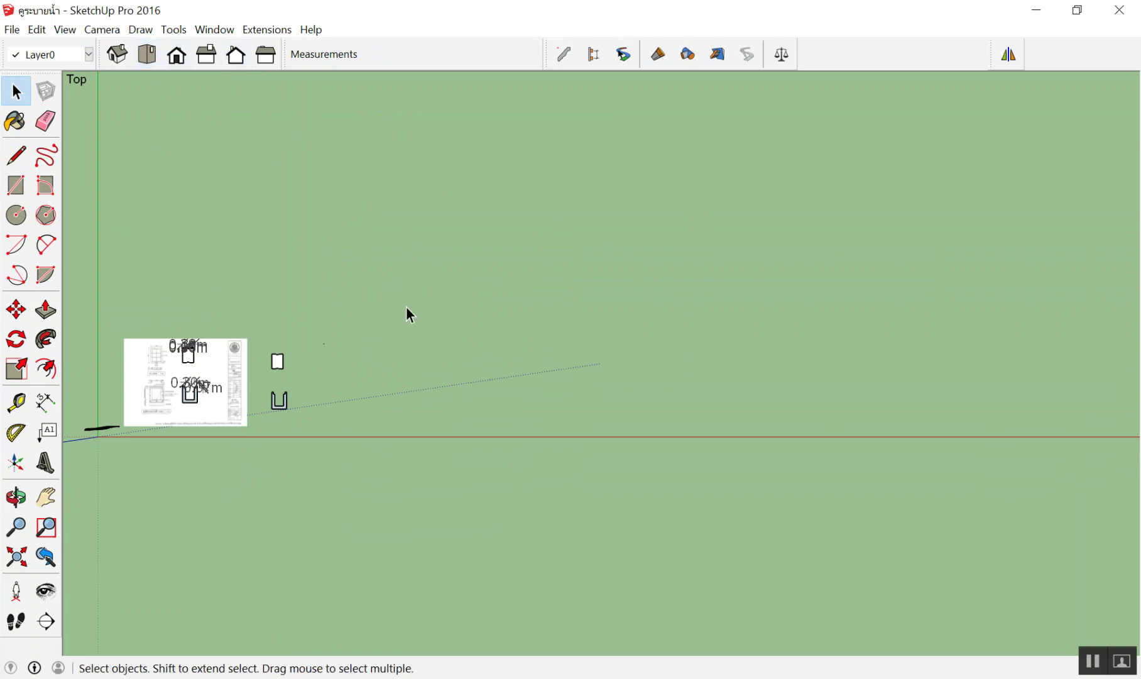
Redraw the rectangle beside the drawing at 50 by 5
{"action": "key", "text": "r"}
{"action": "left_click", "coordinate": [373, 404]}
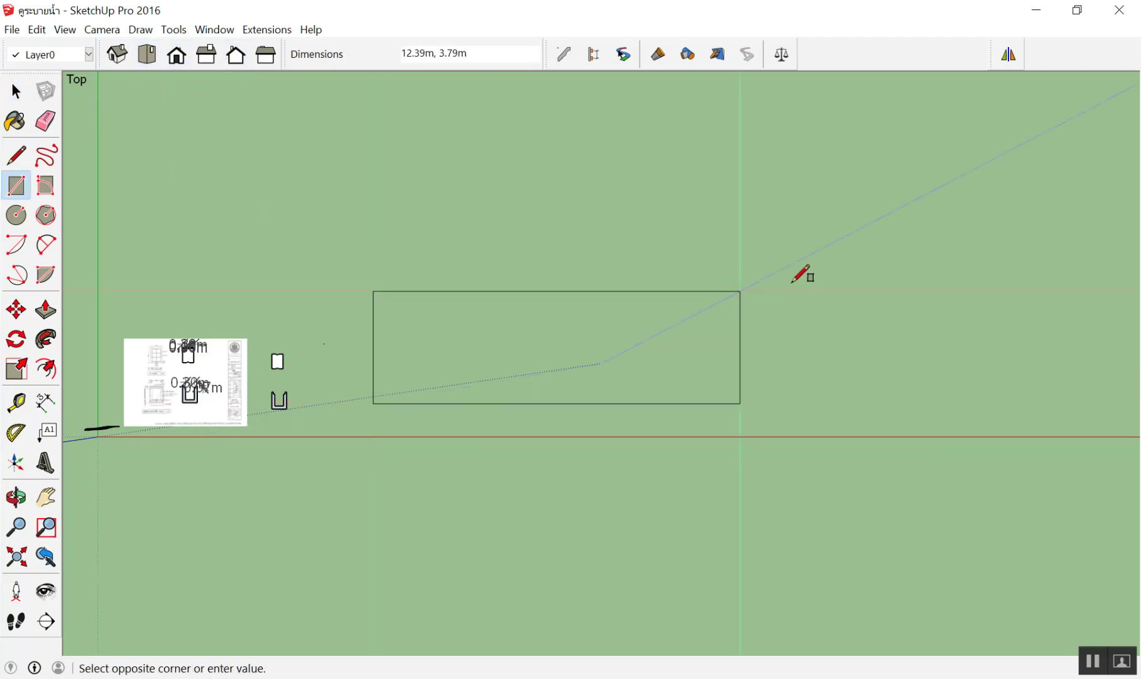
{"action": "left_click", "coordinate": [806, 165]}
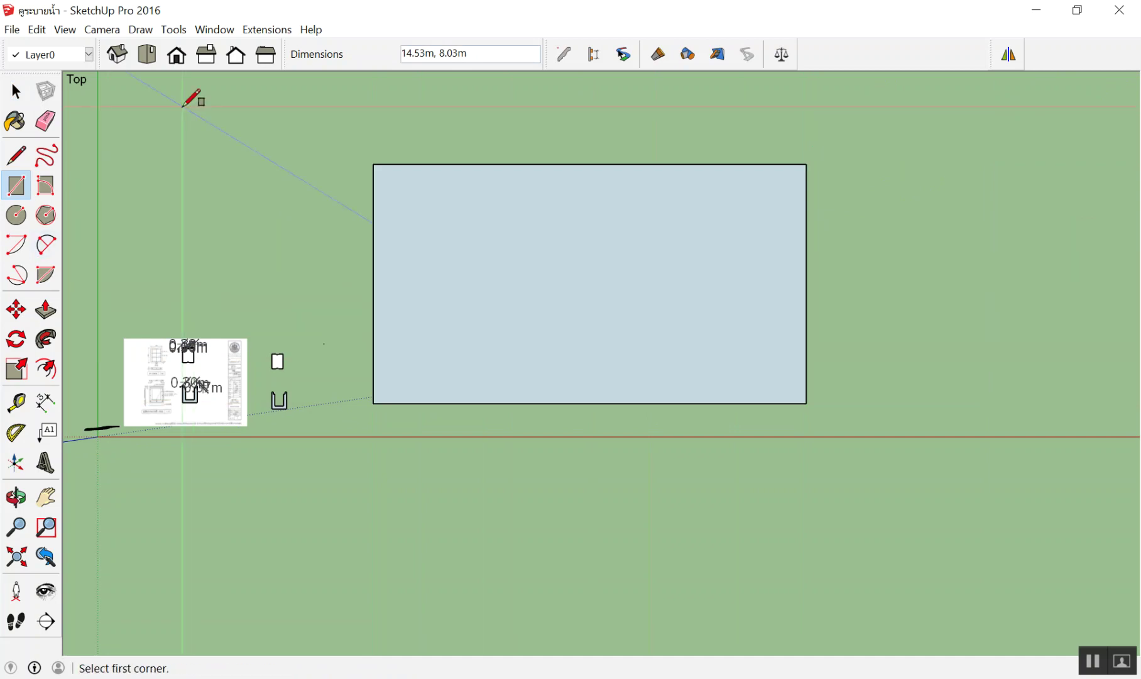
{"action": "type", "text": "50,5"}
{"action": "key", "text": "Return"}
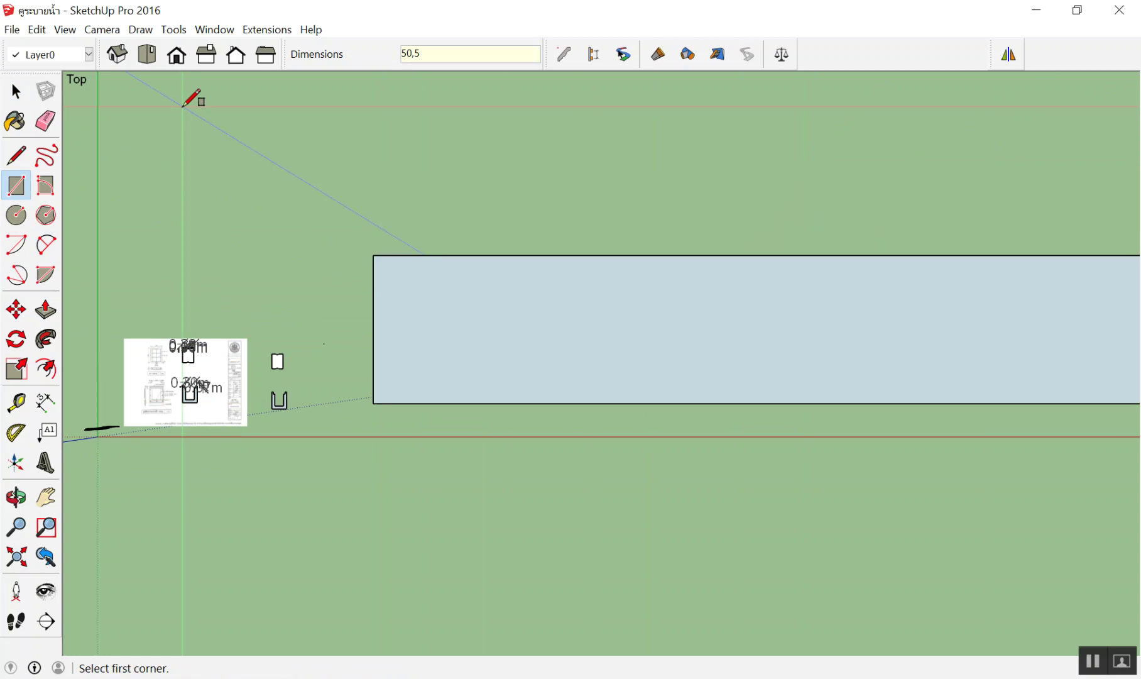
{"action": "scroll", "coordinate": [312, 112], "scroll_direction": "down", "scroll_amount": 2}
{"action": "key", "text": "o"}
{"action": "mouse_move", "coordinate": [410, 307]}
{"action": "middle_mouse_down"}
{"action": "mouse_move", "coordinate": [289, 404]}
{"action": "mouse_move", "coordinate": [508, 353]}
{"action": "middle_mouse_up"}
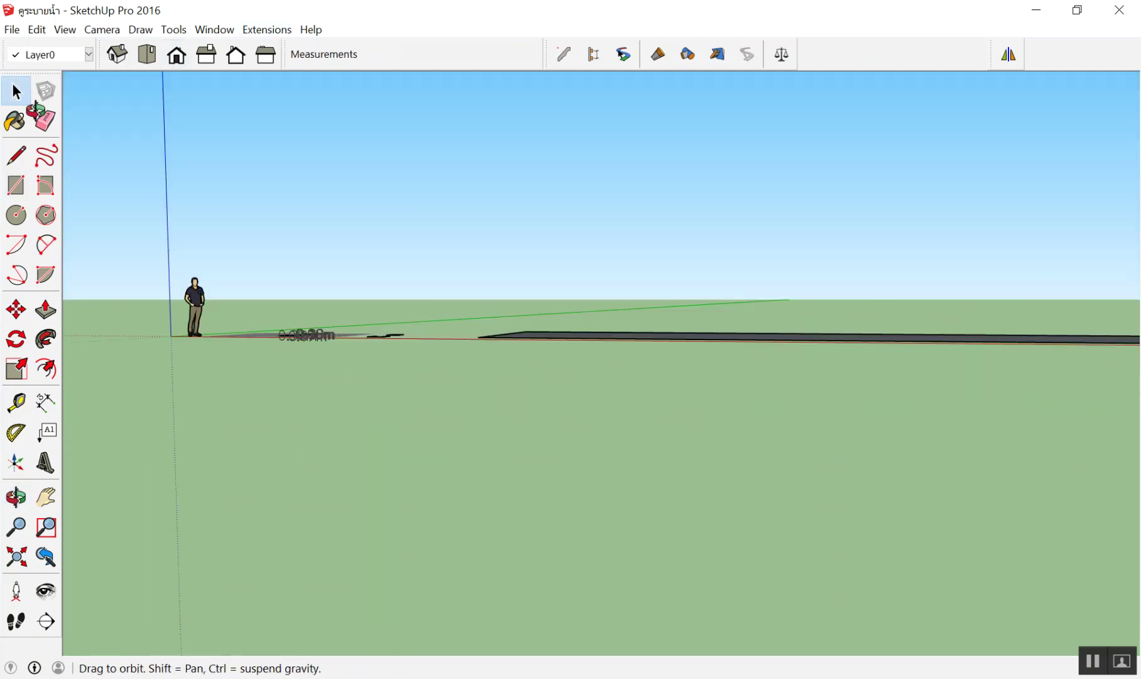
{"action": "scroll", "coordinate": [508, 354], "scroll_direction": "up", "scroll_amount": 2}
{"action": "key", "text": "p"}
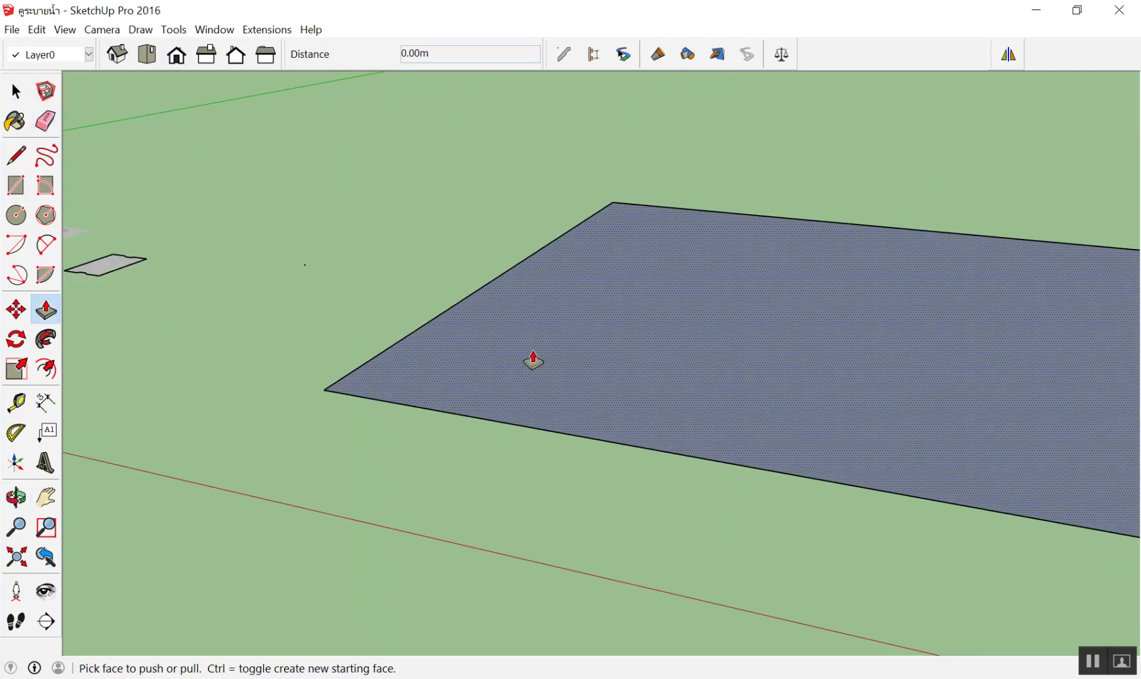
{"action": "left_click_drag", "start_coordinate": [532, 357], "coordinate": [528, 286]}
{"action": "type", "text": ".15"}
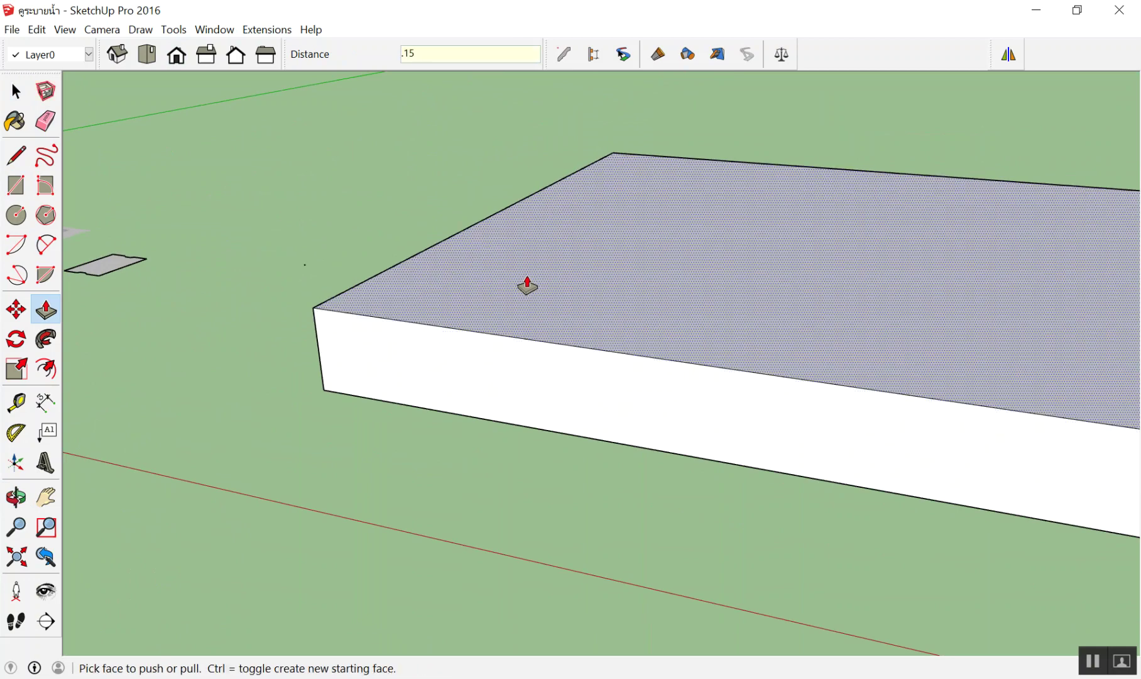
{"action": "key", "text": "Return"}
{"action": "key", "text": "space"}
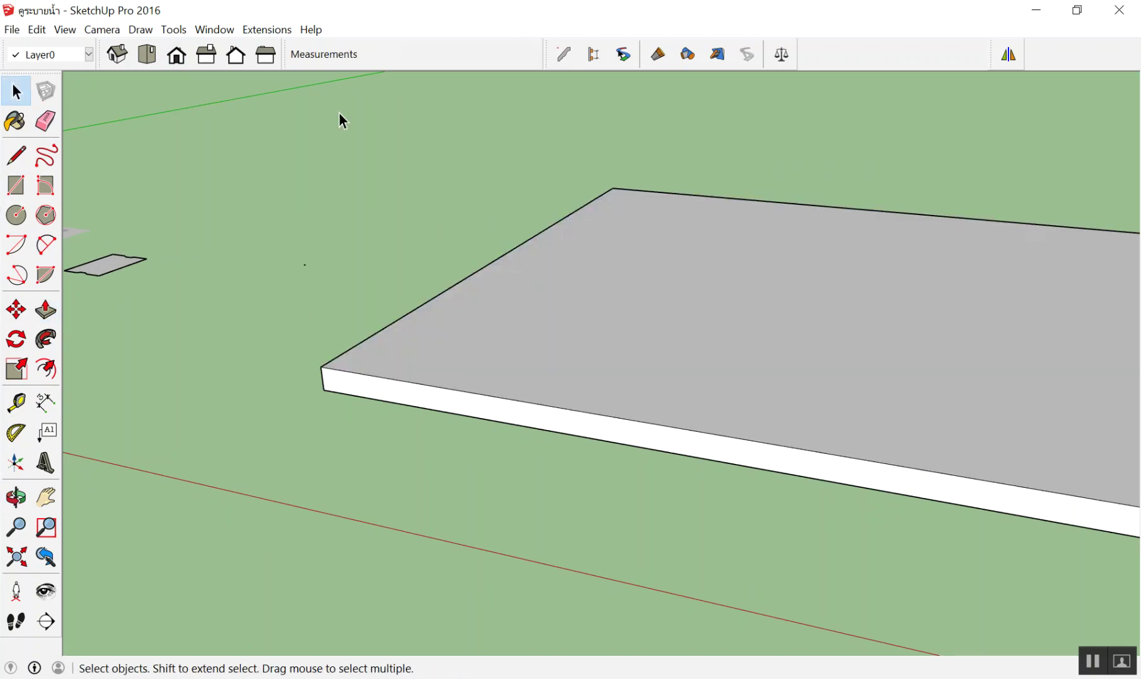
{"action": "scroll", "coordinate": [546, 168], "scroll_direction": "down", "scroll_amount": 3}
{"action": "mouse_move", "coordinate": [584, 319]}
{"action": "middle_mouse_down"}
{"action": "mouse_move", "coordinate": [445, 343]}
{"action": "mouse_move", "coordinate": [794, 375]}
{"action": "mouse_move", "coordinate": [678, 415]}
{"action": "mouse_move", "coordinate": [926, 389]}
{"action": "middle_mouse_up"}
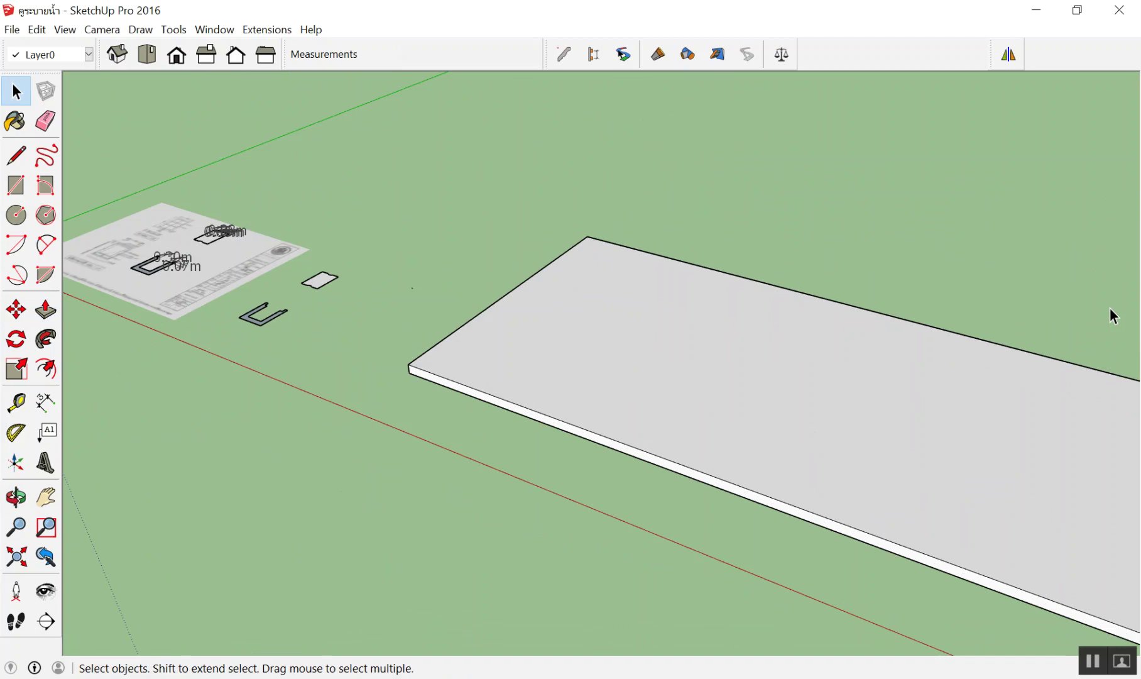
{"action": "scroll", "coordinate": [568, 376], "scroll_direction": "up", "scroll_amount": 2}
{"action": "scroll", "coordinate": [468, 357], "scroll_direction": "down", "scroll_amount": 2}
{"action": "scroll", "coordinate": [461, 359], "scroll_direction": "up", "scroll_amount": 1}
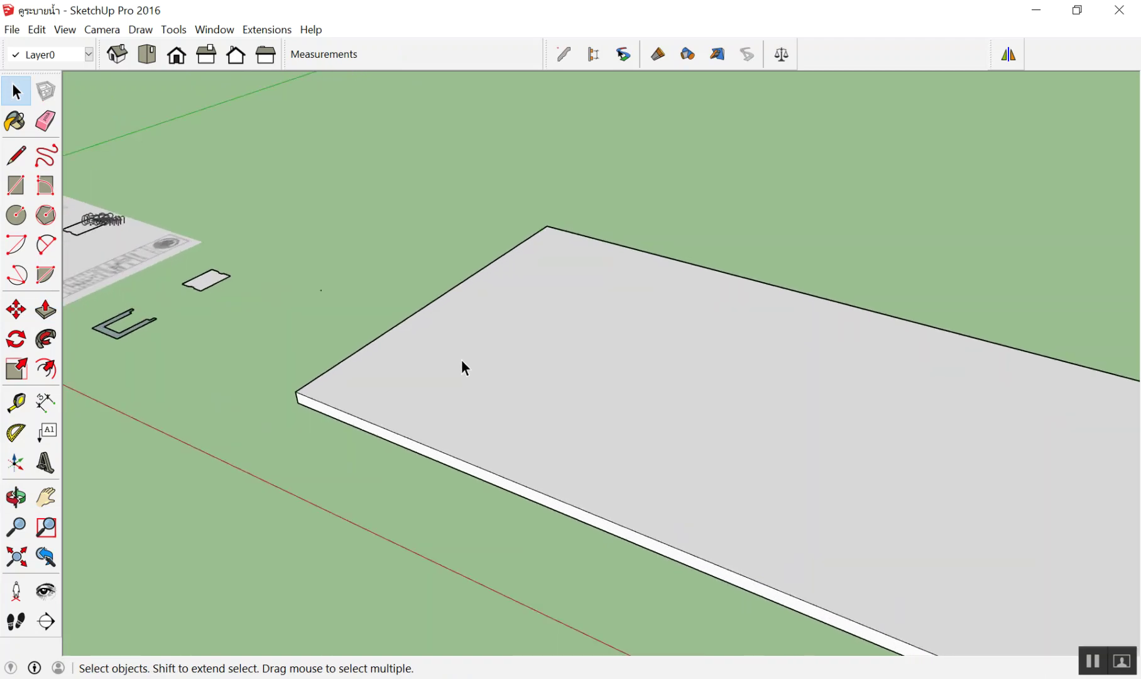
{"action": "scroll", "coordinate": [377, 355], "scroll_direction": "down", "scroll_amount": 1}
{"action": "scroll", "coordinate": [378, 358], "scroll_direction": "up", "scroll_amount": 2}
{"action": "left_click", "coordinate": [377, 361]}
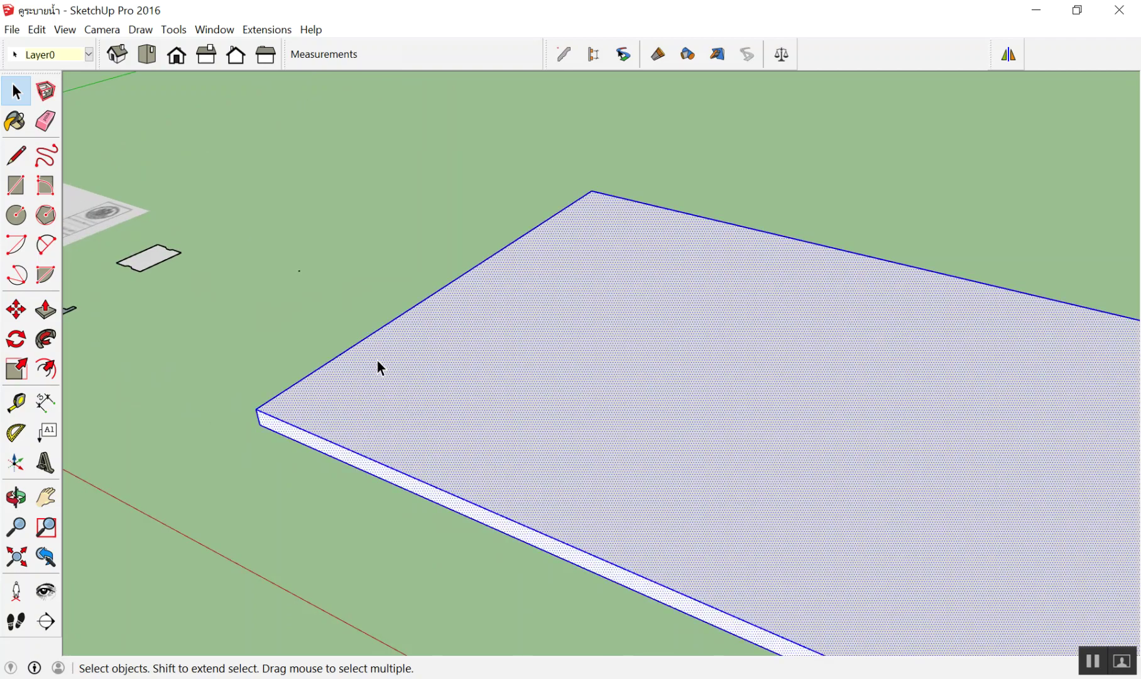
{"action": "right_click", "coordinate": [377, 364]}
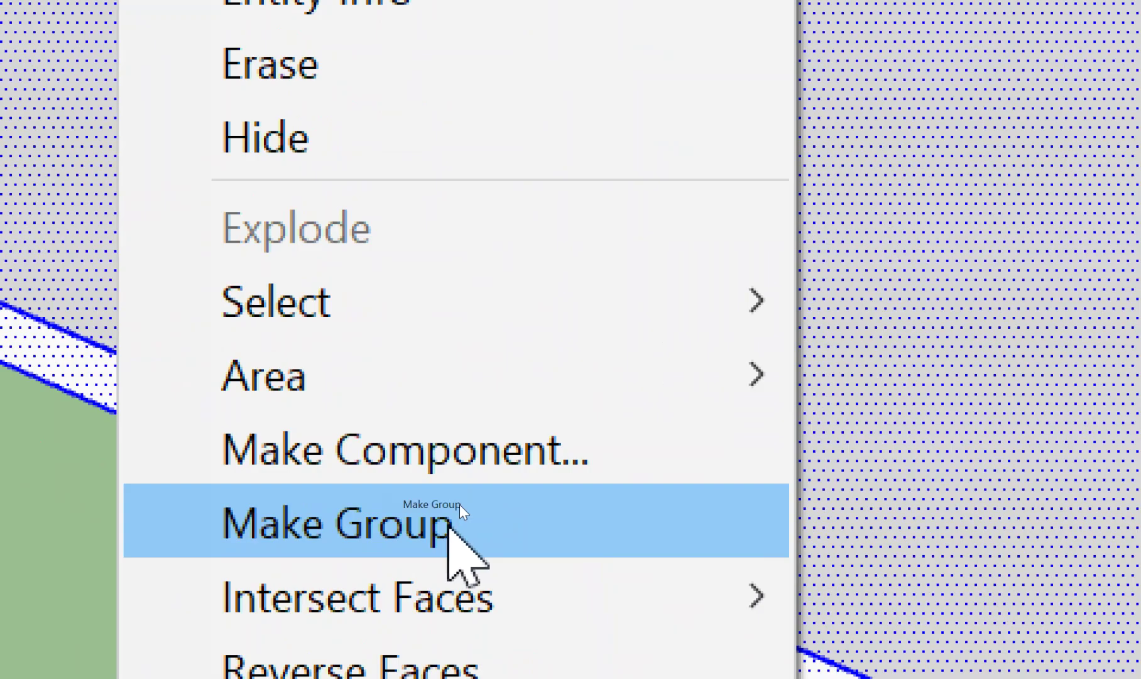
{"action": "left_click", "coordinate": [460, 504]}
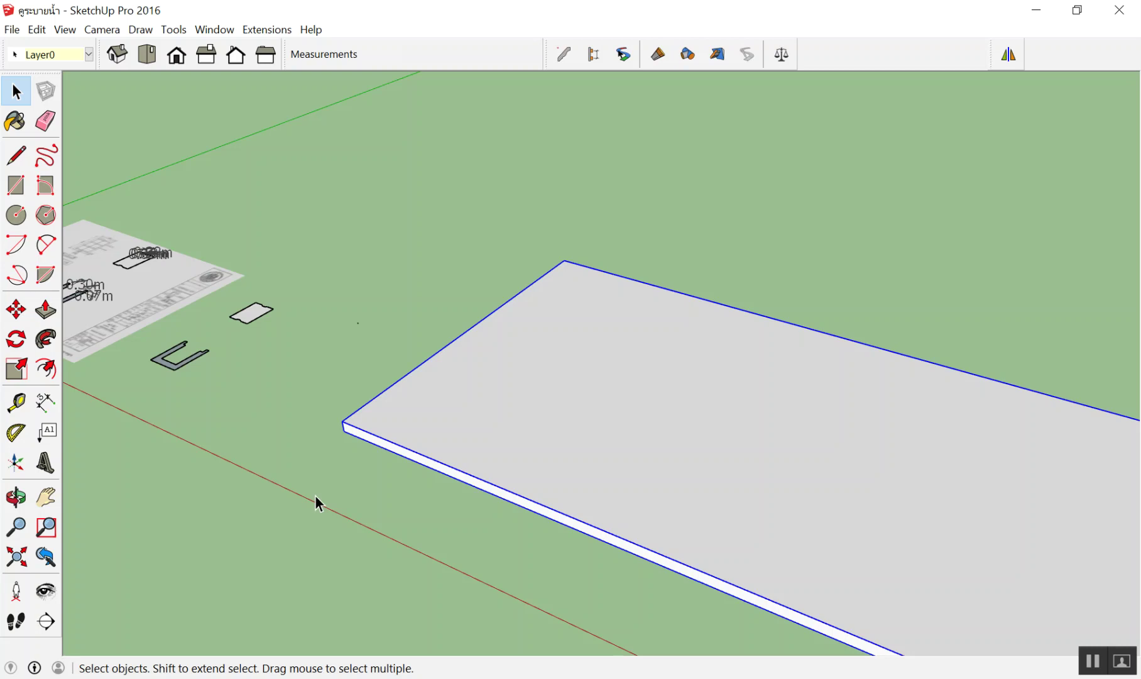
{"action": "left_click", "coordinate": [666, 250]}
{"action": "mouse_move", "coordinate": [623, 270]}
{"action": "middle_mouse_down"}
{"action": "mouse_move", "coordinate": [662, 380]}
{"action": "mouse_move", "coordinate": [885, 416]}
{"action": "mouse_move", "coordinate": [476, 311]}
{"action": "middle_mouse_up"}
{"action": "scroll", "coordinate": [643, 313], "scroll_direction": "down", "scroll_amount": 3}
{"action": "scroll", "coordinate": [536, 220], "scroll_direction": "down", "scroll_amount": 3}
{"action": "scroll", "coordinate": [540, 225], "scroll_direction": "down", "scroll_amount": 2}
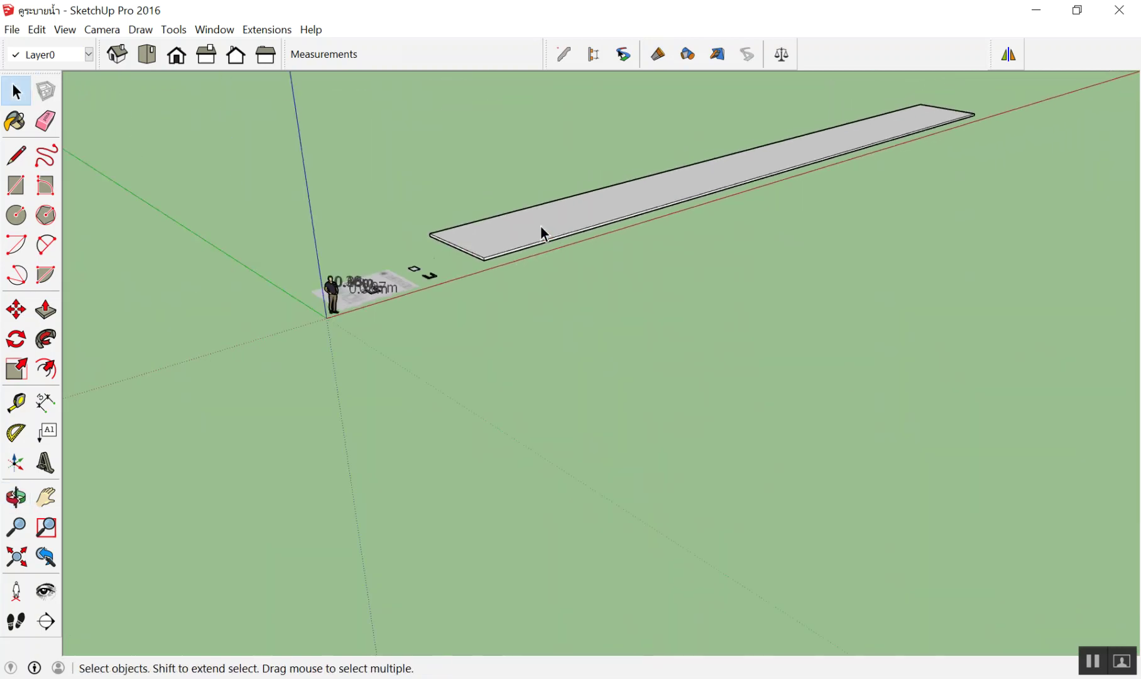
{"action": "scroll", "coordinate": [541, 228], "scroll_direction": "up", "scroll_amount": 2}
Build the U-shaped channel from the saved profile along the slab's front edge
{"action": "left_click", "coordinate": [565, 54]}
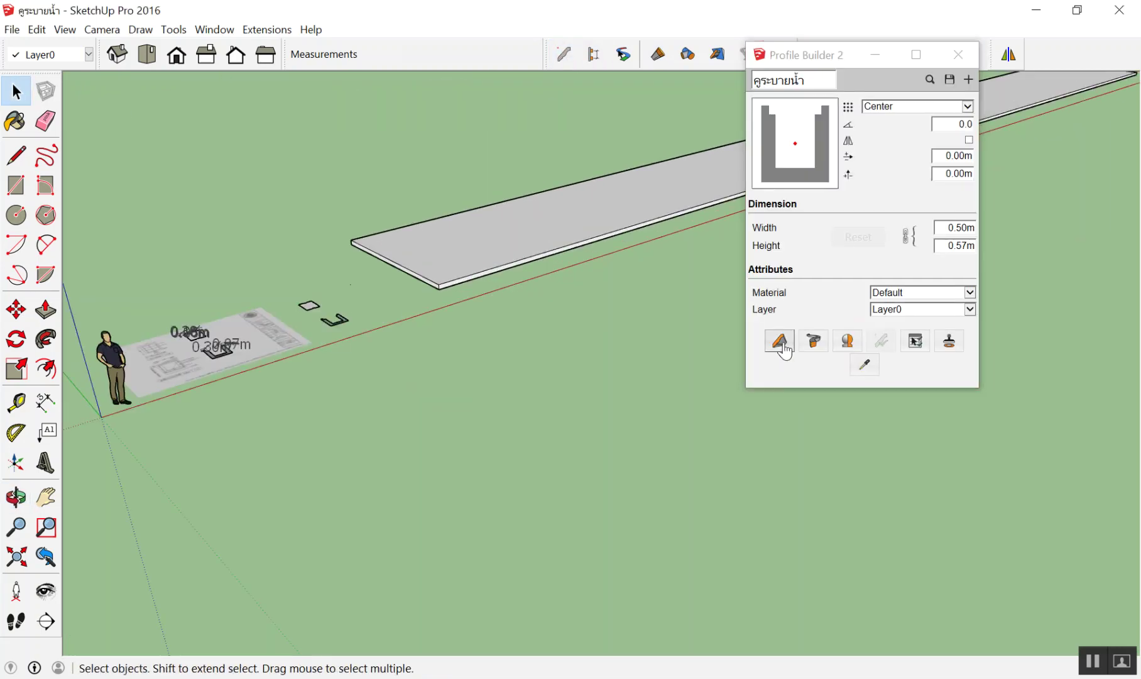
{"action": "left_click", "coordinate": [783, 345]}
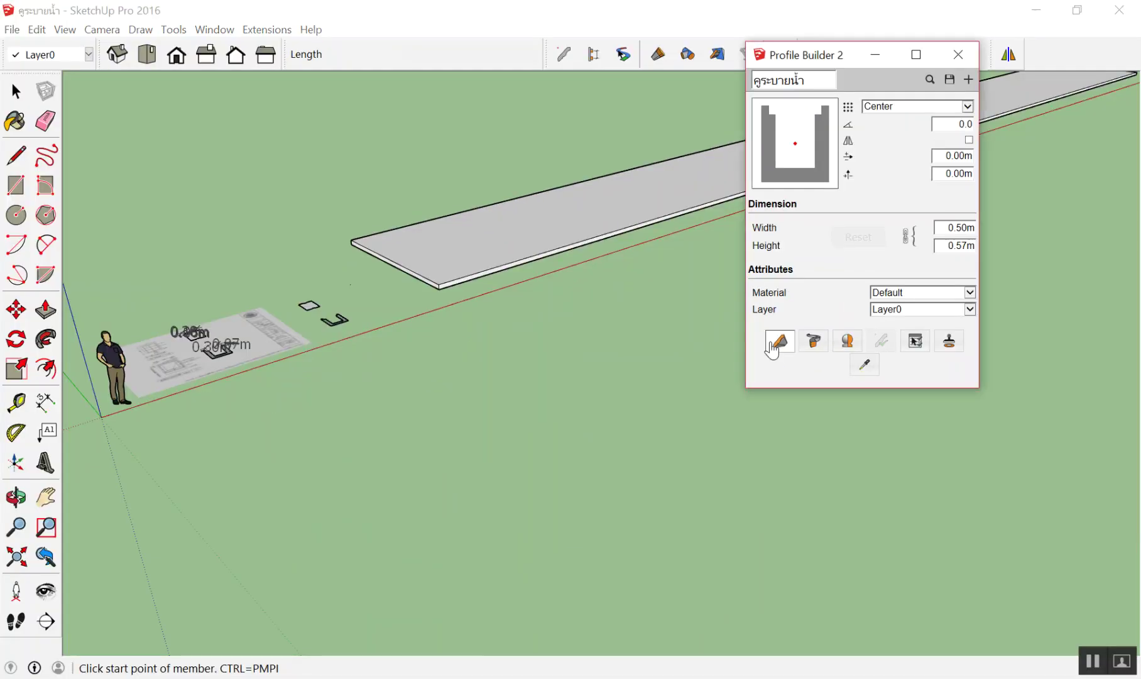
{"action": "scroll", "coordinate": [448, 297], "scroll_direction": "up", "scroll_amount": 2}
{"action": "scroll", "coordinate": [466, 265], "scroll_direction": "up", "scroll_amount": 2}
{"action": "left_click", "coordinate": [405, 300]}
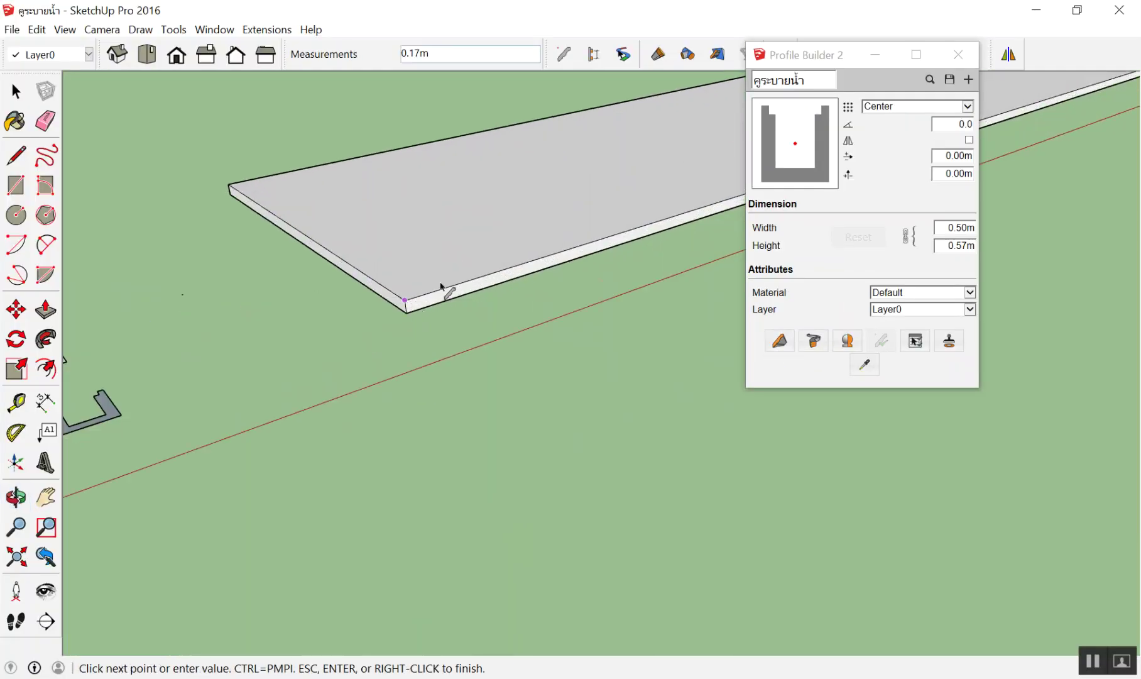
{"action": "left_click", "coordinate": [546, 253]}
Orbit around to inspect the U-shaped channel at the slab end
{"action": "mouse_move", "coordinate": [382, 315]}
{"action": "middle_mouse_down"}
{"action": "mouse_move", "coordinate": [444, 347]}
{"action": "mouse_move", "coordinate": [410, 352]}
{"action": "middle_mouse_up"}
{"action": "scroll", "coordinate": [410, 352], "scroll_direction": "down", "scroll_amount": 3}
{"action": "middle_click_drag", "start_coordinate": [450, 303], "coordinate": [382, 381]}
{"action": "scroll", "coordinate": [392, 324], "scroll_direction": "up", "scroll_amount": 3}
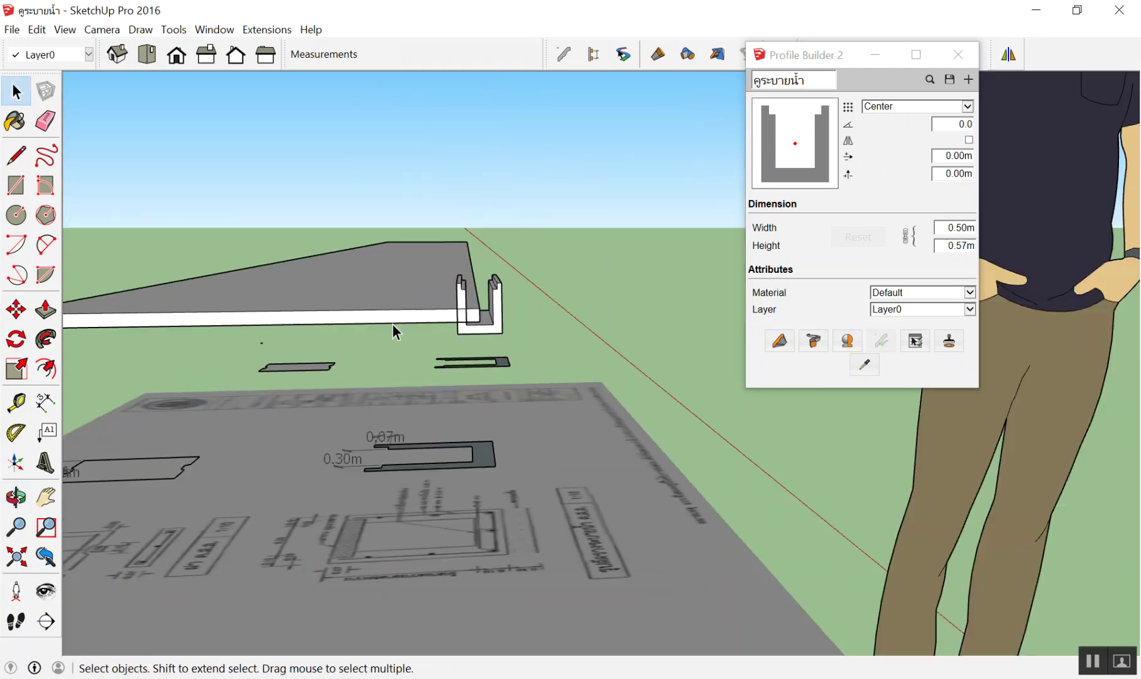
{"action": "mouse_move", "coordinate": [392, 324]}
{"action": "middle_mouse_down"}
{"action": "mouse_move", "coordinate": [423, 344]}
{"action": "mouse_move", "coordinate": [463, 315]}
{"action": "middle_mouse_up"}
{"action": "scroll", "coordinate": [462, 315], "scroll_direction": "up", "scroll_amount": 3}
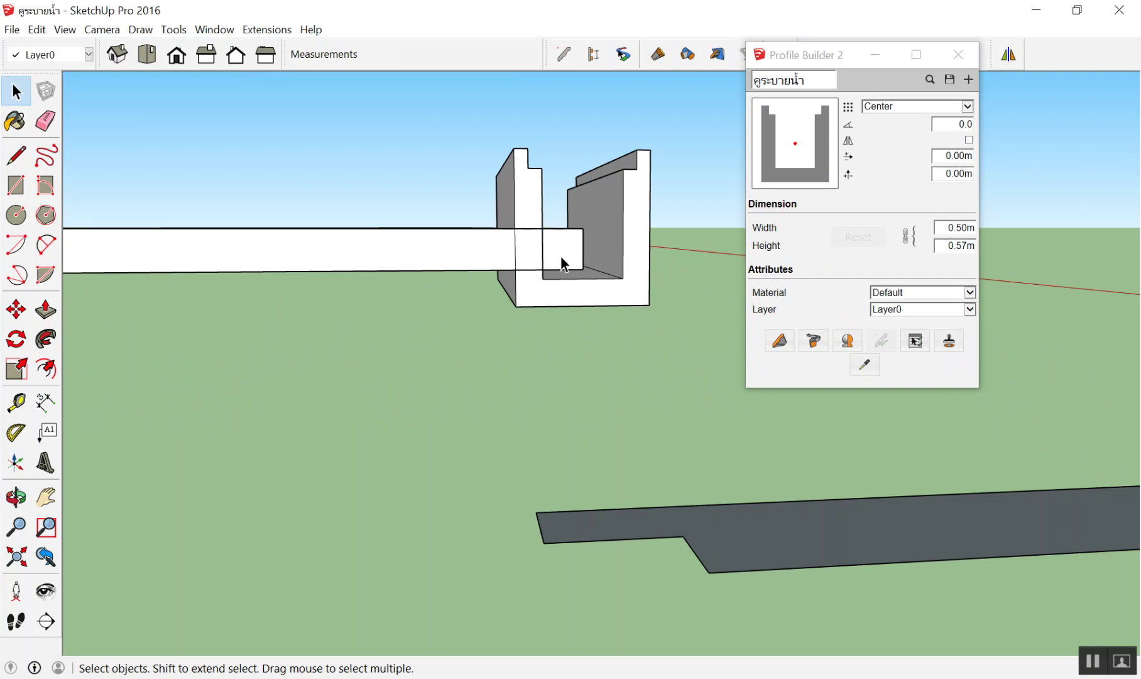
{"action": "scroll", "coordinate": [561, 251], "scroll_direction": "up", "scroll_amount": 2}
{"action": "mouse_move", "coordinate": [563, 226]}
{"action": "middle_mouse_down"}
{"action": "mouse_move", "coordinate": [479, 339]}
{"action": "mouse_move", "coordinate": [571, 283]}
{"action": "mouse_move", "coordinate": [563, 221]}
{"action": "mouse_move", "coordinate": [557, 229]}
{"action": "middle_mouse_up"}
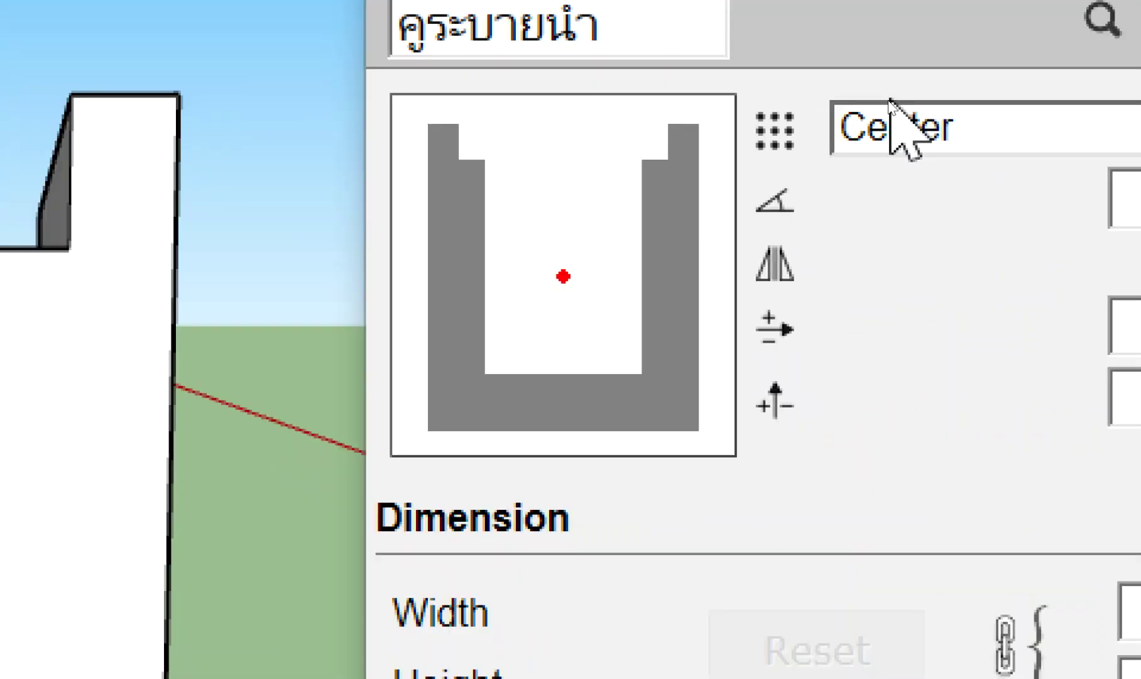
Set the profile alignment to Top-Left and delete the misaligned channel
{"action": "left_click", "coordinate": [889, 105]}
{"action": "left_click", "coordinate": [996, 91]}
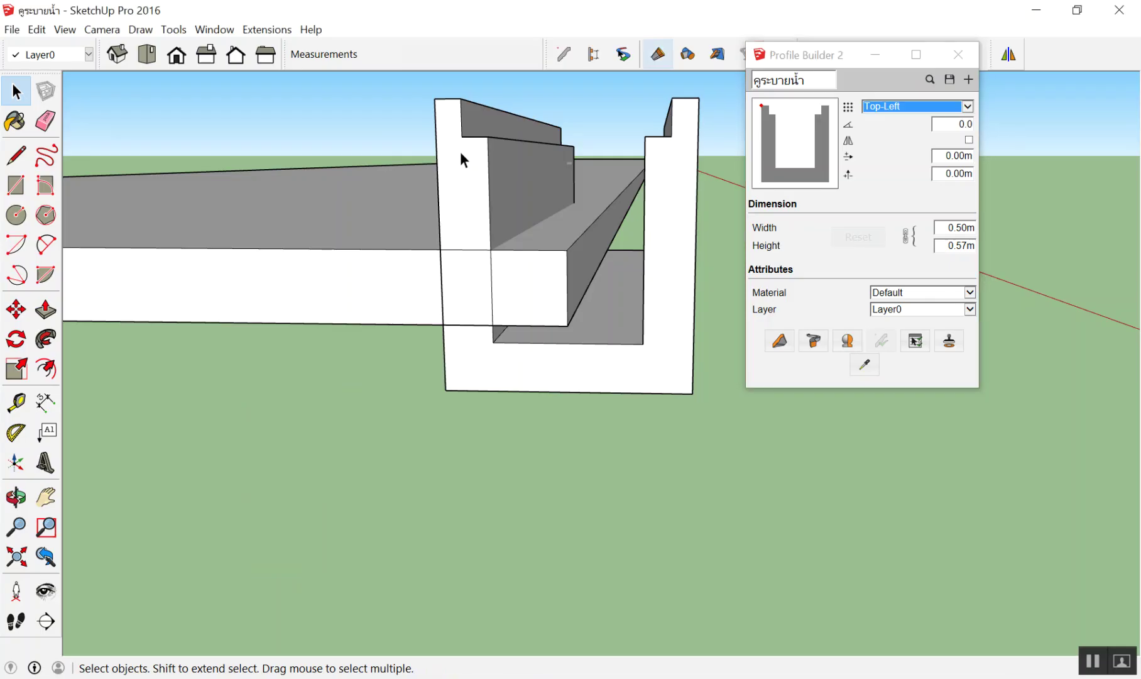
{"action": "middle_click_drag", "start_coordinate": [461, 158], "coordinate": [459, 288]}
{"action": "scroll", "coordinate": [436, 377], "scroll_direction": "up", "scroll_amount": 3}
{"action": "left_click", "coordinate": [499, 327]}
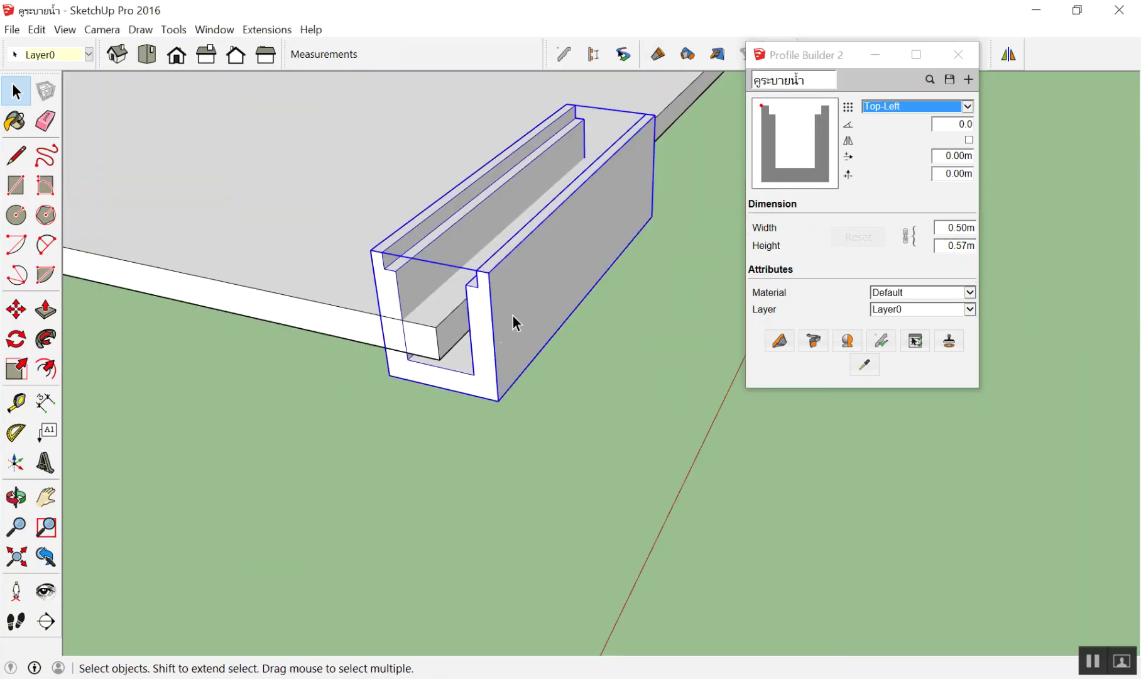
{"action": "key", "text": "Delete"}
Rebuild the channel 2 m long starting from the slab corner
{"action": "left_click", "coordinate": [779, 340]}
{"action": "middle_click_drag", "start_coordinate": [573, 212], "coordinate": [420, 255]}
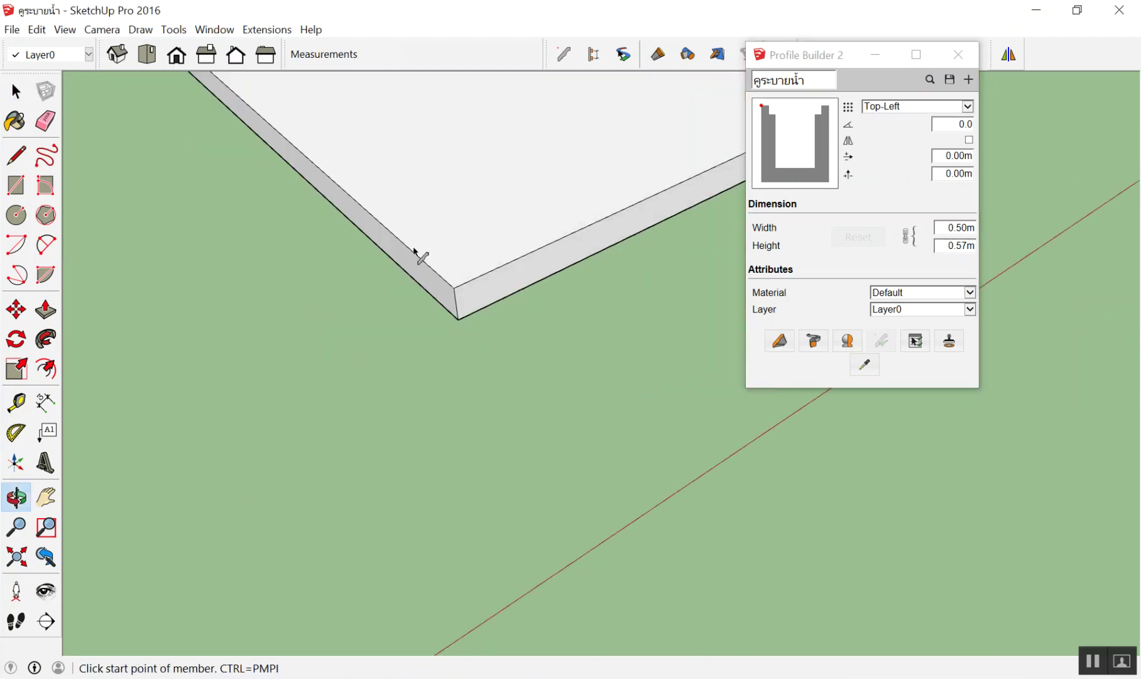
{"action": "left_click", "coordinate": [454, 287]}
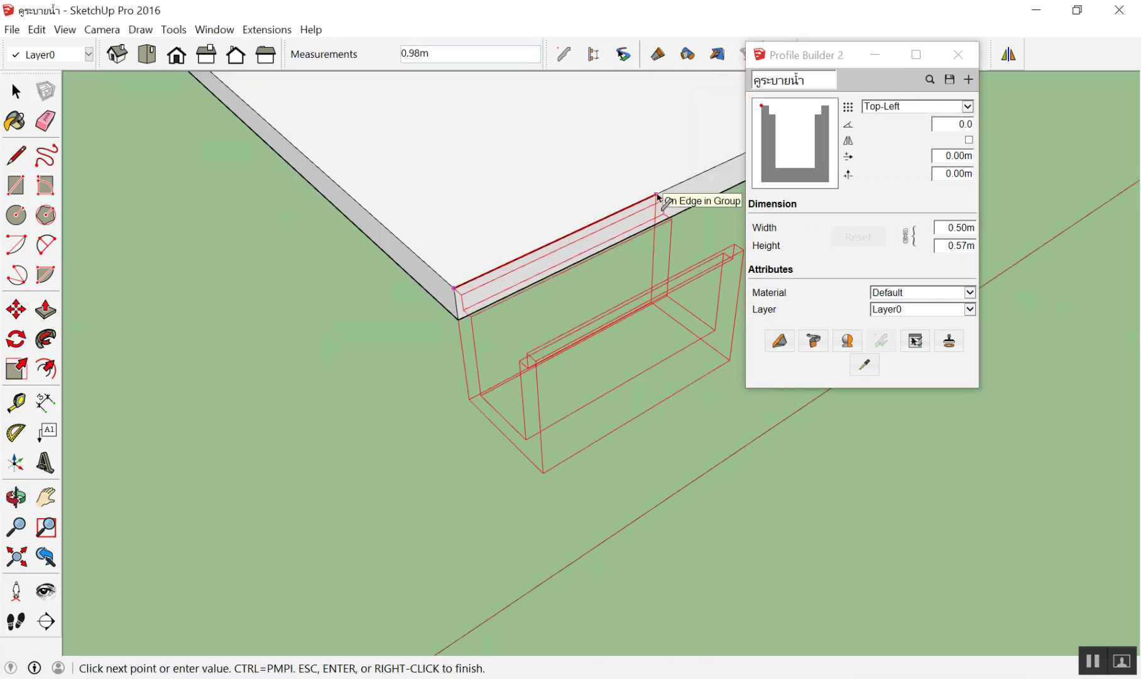
{"action": "type", "text": "2"}
{"action": "key", "text": "Return"}
{"action": "key", "text": "space"}
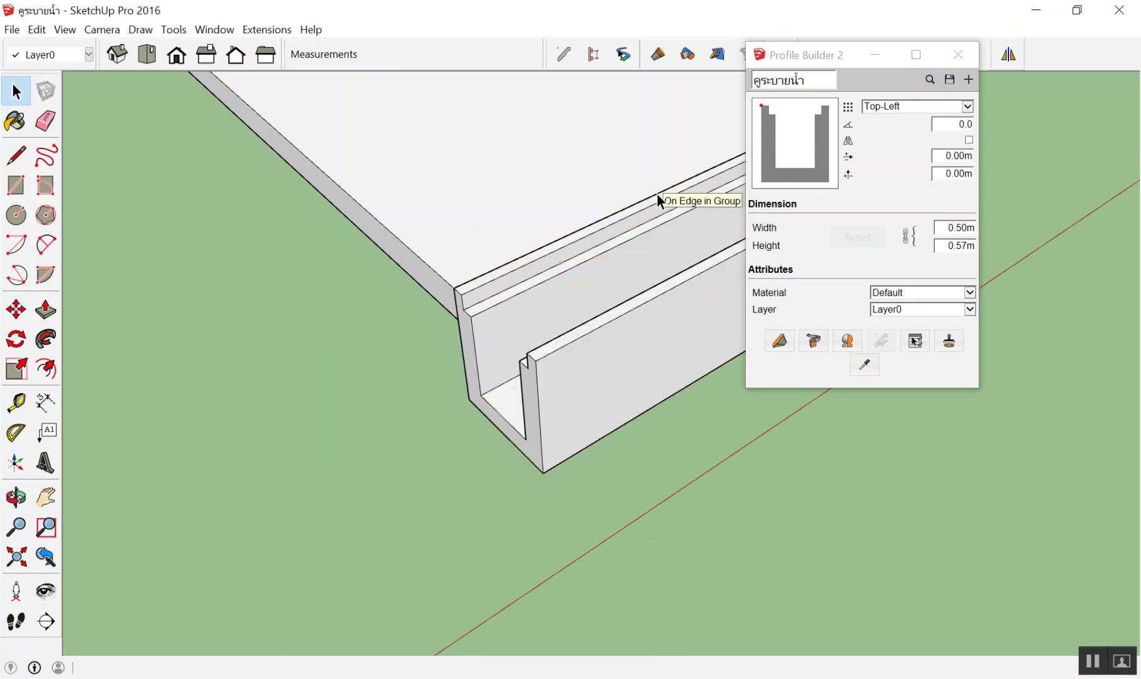
Orbit to view the new channel end-on and at eye level
{"action": "scroll", "coordinate": [402, 295], "scroll_direction": "down", "scroll_amount": 3}
{"action": "scroll", "coordinate": [269, 384], "scroll_direction": "up", "scroll_amount": 3}
{"action": "mouse_move", "coordinate": [410, 278]}
{"action": "middle_mouse_down"}
{"action": "mouse_move", "coordinate": [585, 140]}
{"action": "mouse_move", "coordinate": [440, 344]}
{"action": "middle_mouse_up"}
{"action": "scroll", "coordinate": [427, 346], "scroll_direction": "up", "scroll_amount": 3}
{"action": "scroll", "coordinate": [345, 453], "scroll_direction": "up", "scroll_amount": 3}
{"action": "mouse_move", "coordinate": [346, 453]}
{"action": "middle_mouse_down"}
{"action": "mouse_move", "coordinate": [354, 379]}
{"action": "mouse_move", "coordinate": [415, 275]}
{"action": "mouse_move", "coordinate": [292, 412]}
{"action": "middle_mouse_up"}
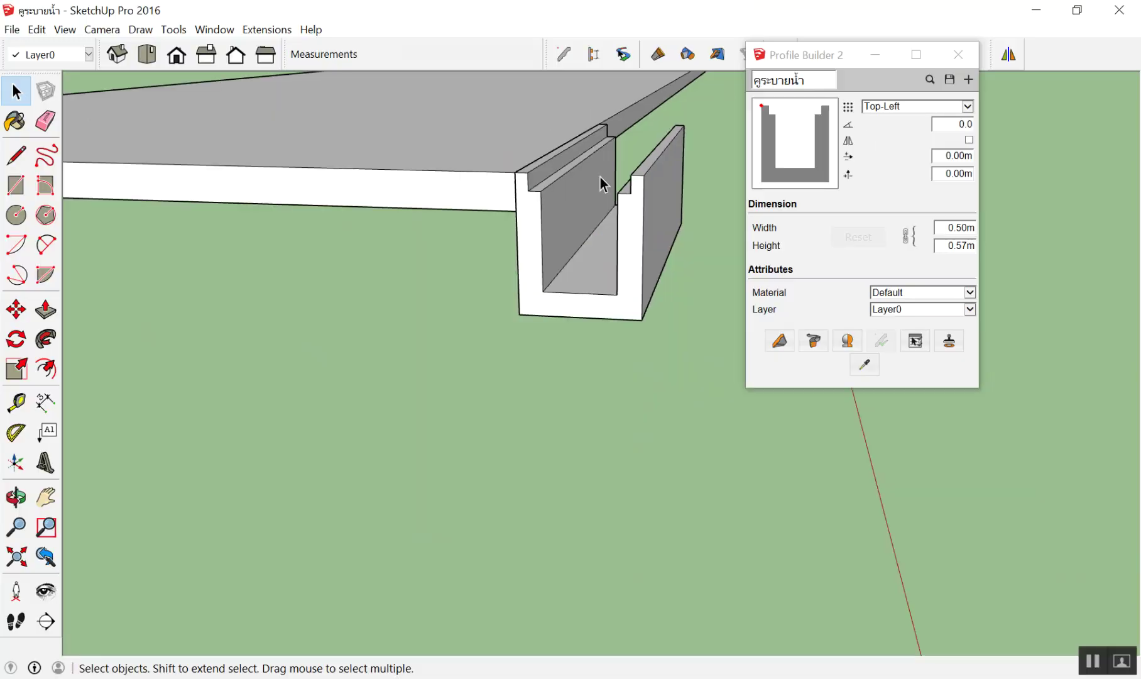
{"action": "mouse_move", "coordinate": [604, 181]}
{"action": "middle_mouse_down"}
{"action": "mouse_move", "coordinate": [721, 96]}
{"action": "mouse_move", "coordinate": [526, 227]}
{"action": "middle_mouse_up"}
{"action": "scroll", "coordinate": [525, 226], "scroll_direction": "down", "scroll_amount": 10}
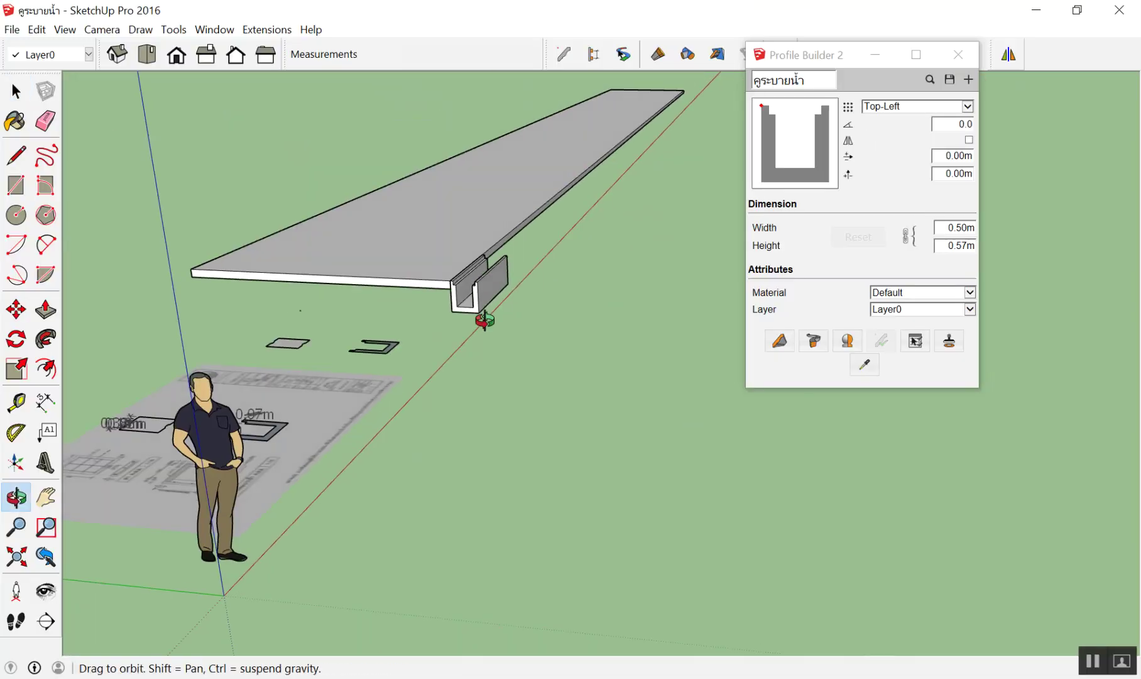
{"action": "scroll", "coordinate": [522, 181], "scroll_direction": "up", "scroll_amount": 5}
{"action": "scroll", "coordinate": [585, 170], "scroll_direction": "up", "scroll_amount": 3}
{"action": "mouse_move", "coordinate": [585, 169]}
{"action": "middle_mouse_down"}
{"action": "mouse_move", "coordinate": [316, 423]}
{"action": "mouse_move", "coordinate": [443, 170]}
{"action": "middle_mouse_up"}
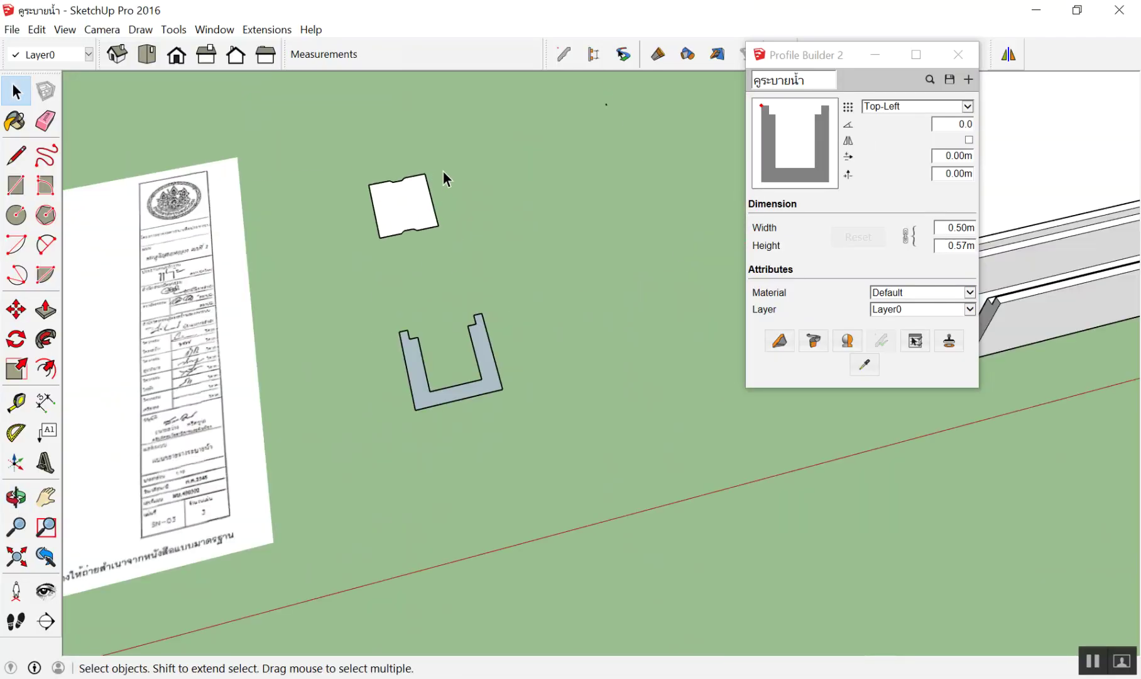
{"action": "scroll", "coordinate": [377, 186], "scroll_direction": "up", "scroll_amount": 5}
{"action": "middle_click_drag", "start_coordinate": [377, 186], "coordinate": [319, 249]}
{"action": "scroll", "coordinate": [422, 219], "scroll_direction": "down", "scroll_amount": 5}
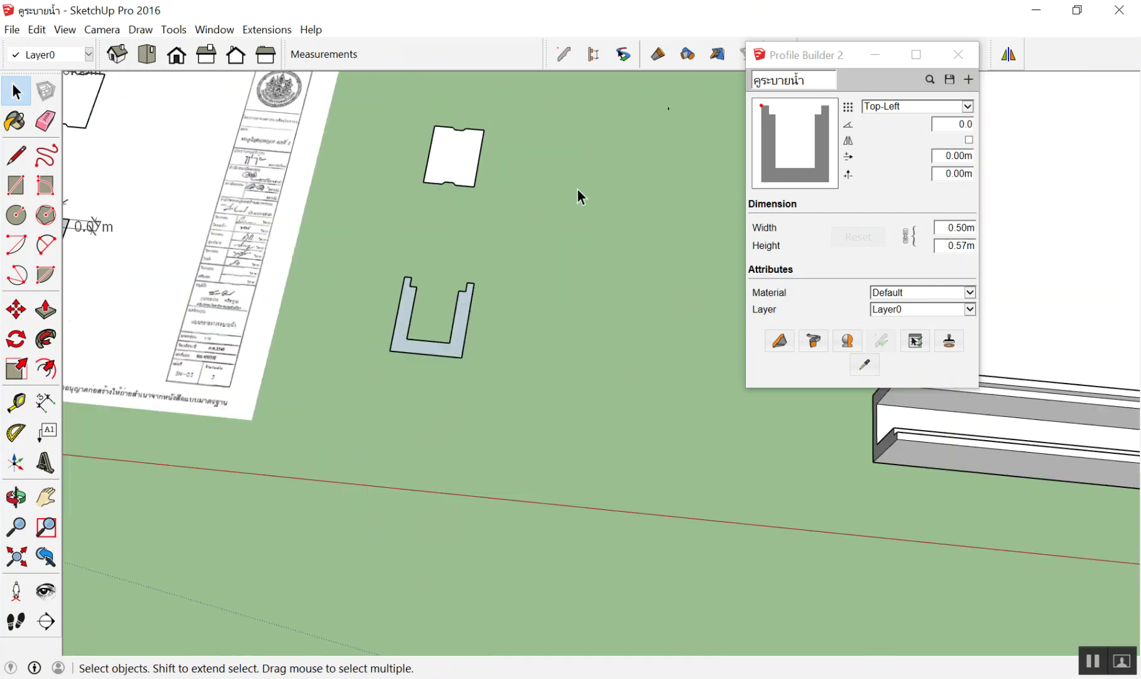
{"action": "mouse_move", "coordinate": [581, 196]}
{"action": "middle_mouse_down"}
{"action": "mouse_move", "coordinate": [440, 219]}
{"action": "mouse_move", "coordinate": [300, 181]}
{"action": "middle_mouse_up"}
{"action": "scroll", "coordinate": [273, 171], "scroll_direction": "up", "scroll_amount": 5}
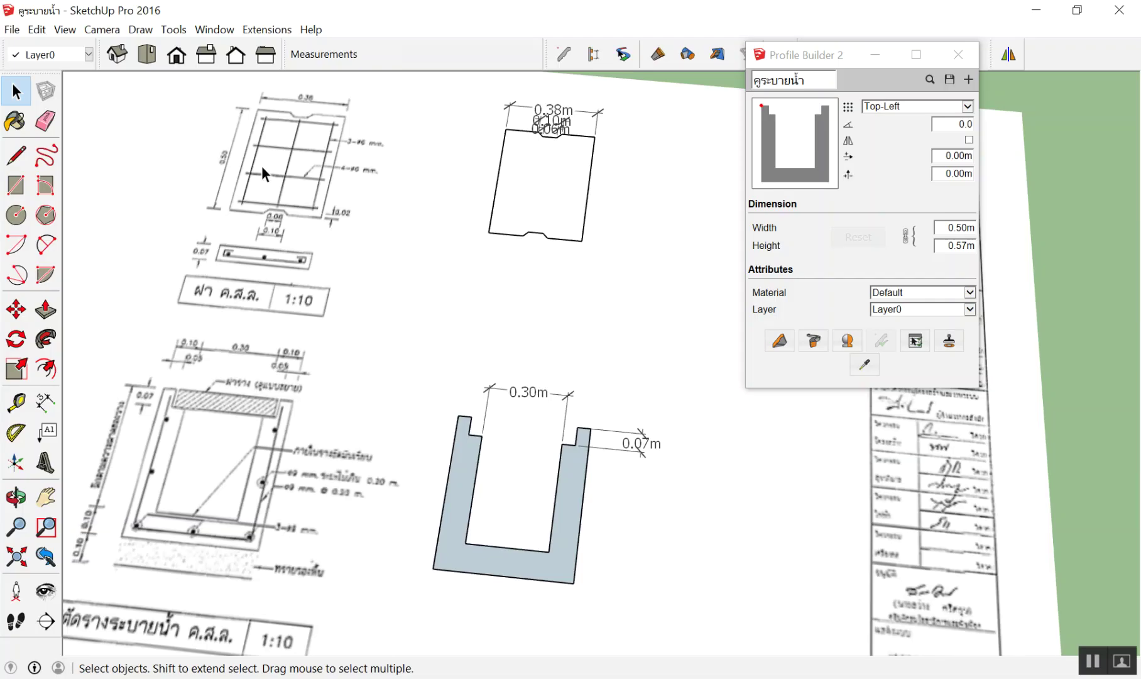
{"action": "scroll", "coordinate": [234, 311], "scroll_direction": "up", "scroll_amount": 3}
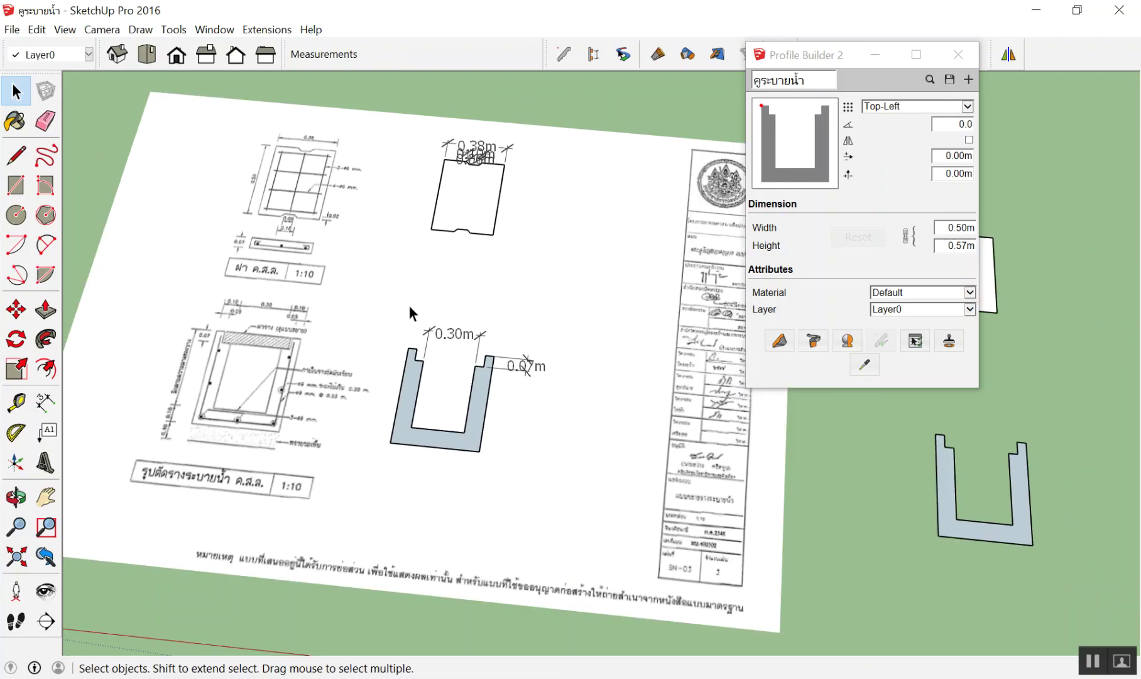
{"action": "scroll", "coordinate": [408, 305], "scroll_direction": "down", "scroll_amount": 5}
{"action": "middle_click_drag", "start_coordinate": [433, 214], "coordinate": [438, 196]}
{"action": "scroll", "coordinate": [377, 310], "scroll_direction": "up", "scroll_amount": 3}
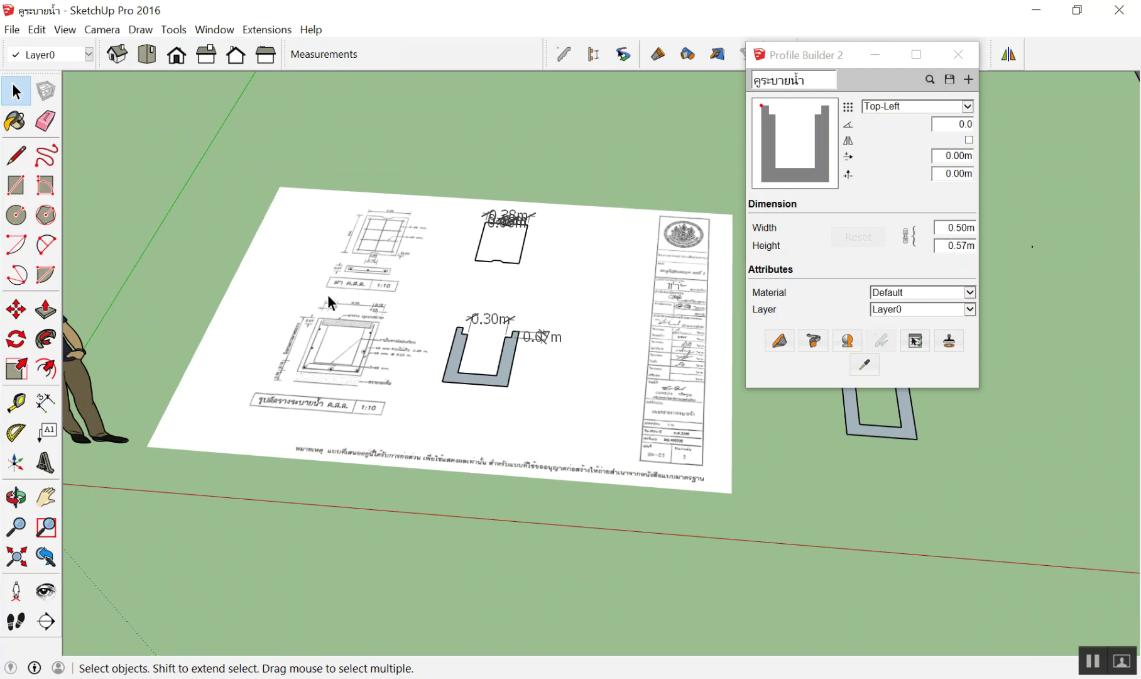
{"action": "scroll", "coordinate": [324, 296], "scroll_direction": "down", "scroll_amount": 3}
{"action": "scroll", "coordinate": [318, 291], "scroll_direction": "up", "scroll_amount": 3}
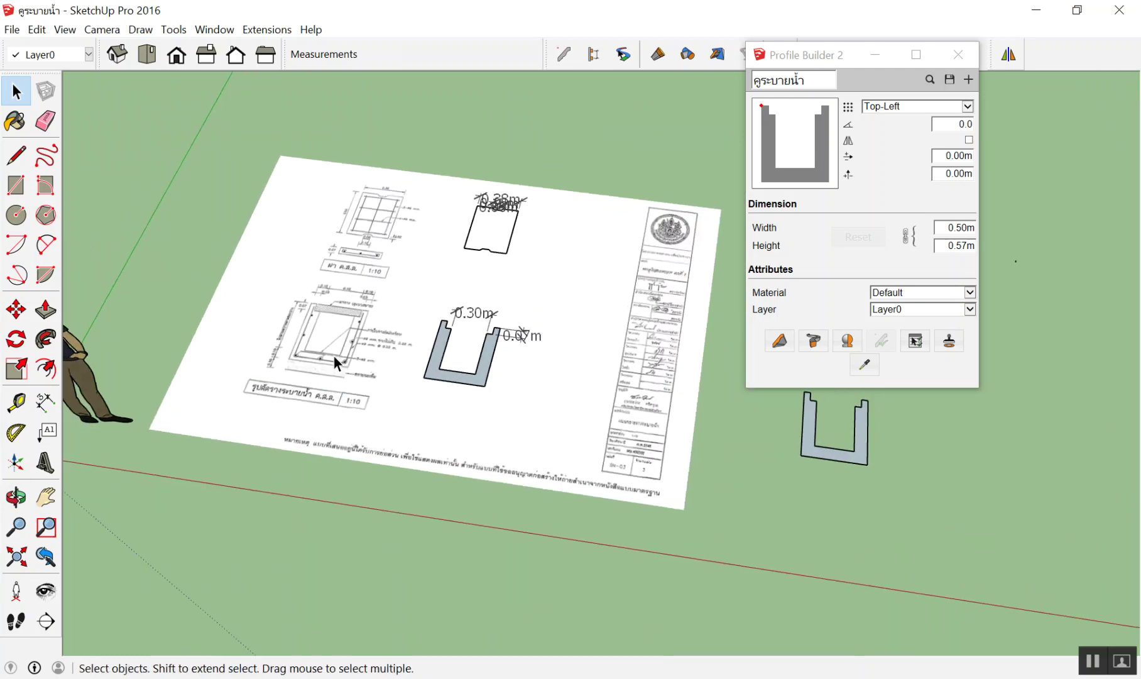
{"action": "scroll", "coordinate": [331, 356], "scroll_direction": "up", "scroll_amount": 2}
{"action": "scroll", "coordinate": [323, 391], "scroll_direction": "up", "scroll_amount": 1}
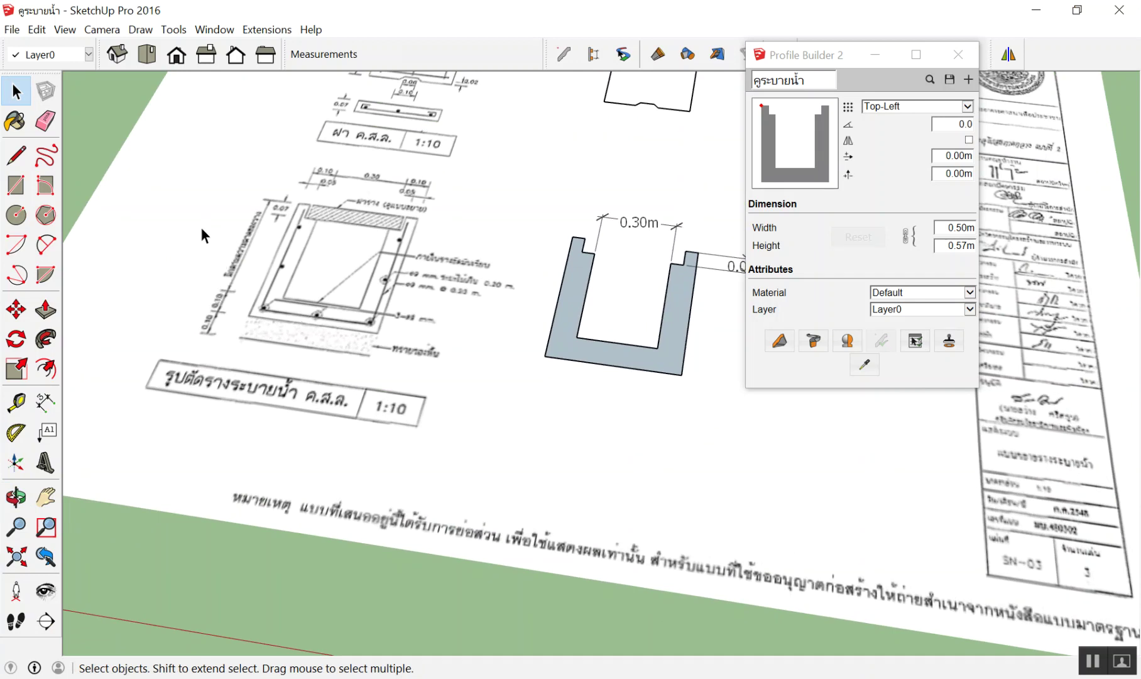
{"action": "scroll", "coordinate": [172, 238], "scroll_direction": "down", "scroll_amount": 1}
{"action": "scroll", "coordinate": [107, 305], "scroll_direction": "down", "scroll_amount": 2}
{"action": "scroll", "coordinate": [491, 245], "scroll_direction": "up", "scroll_amount": 2}
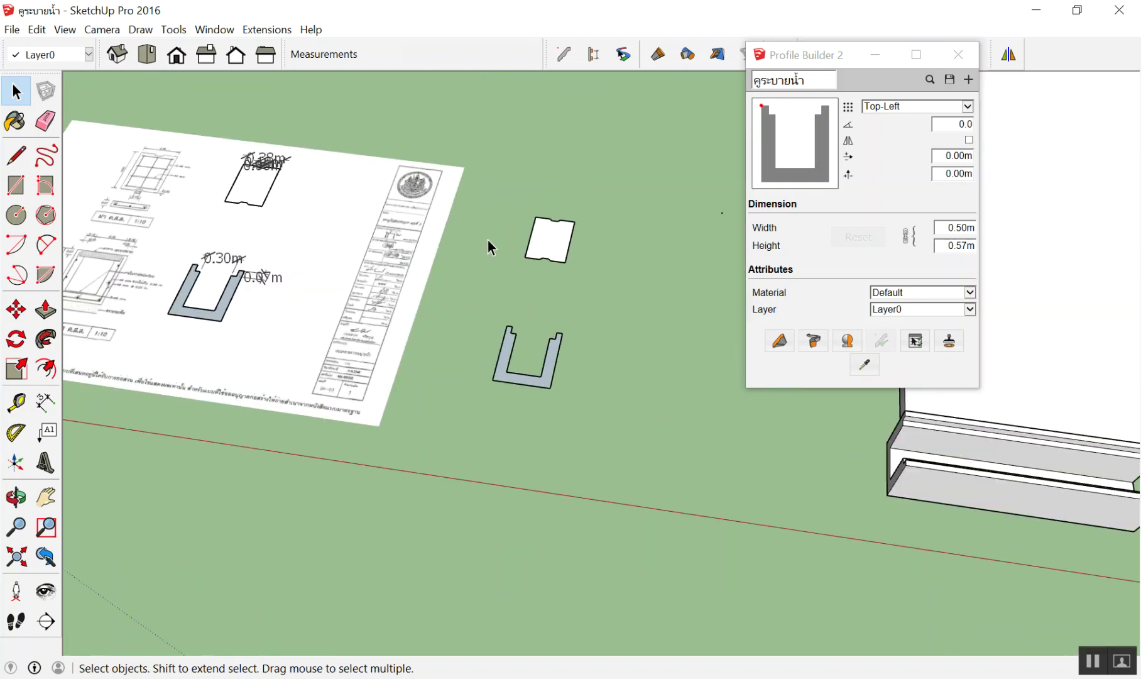
{"action": "scroll", "coordinate": [478, 275], "scroll_direction": "up", "scroll_amount": 1}
{"action": "scroll", "coordinate": [328, 189], "scroll_direction": "down", "scroll_amount": 3}
{"action": "scroll", "coordinate": [453, 219], "scroll_direction": "up", "scroll_amount": 2}
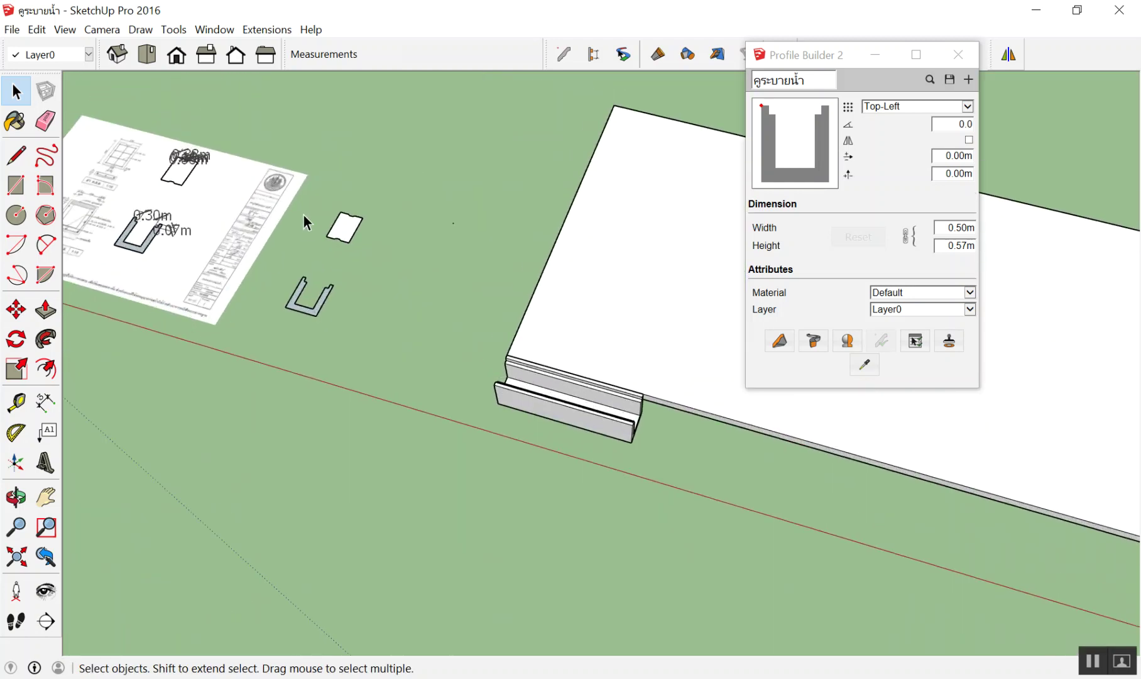
{"action": "scroll", "coordinate": [306, 220], "scroll_direction": "up", "scroll_amount": 2}
{"action": "scroll", "coordinate": [383, 239], "scroll_direction": "up", "scroll_amount": 2}
{"action": "scroll", "coordinate": [377, 204], "scroll_direction": "up", "scroll_amount": 1}
Ungroup the notched cover outline into loose geometry and select its face
{"action": "scroll", "coordinate": [362, 176], "scroll_direction": "up", "scroll_amount": 2}
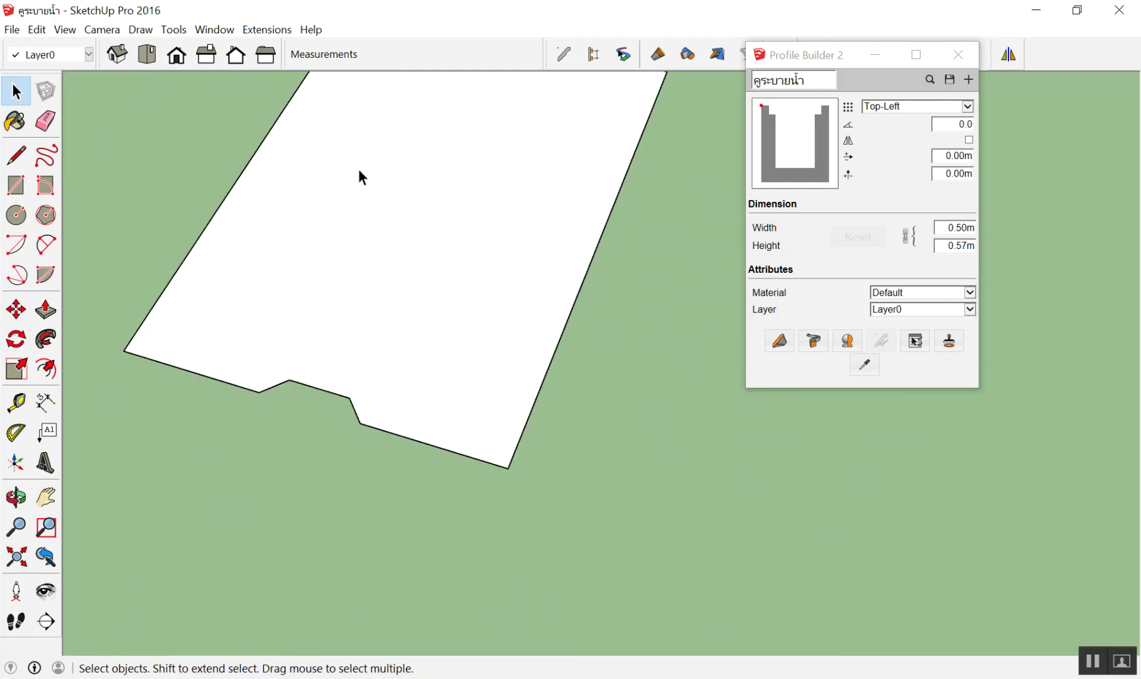
{"action": "right_click", "coordinate": [353, 174]}
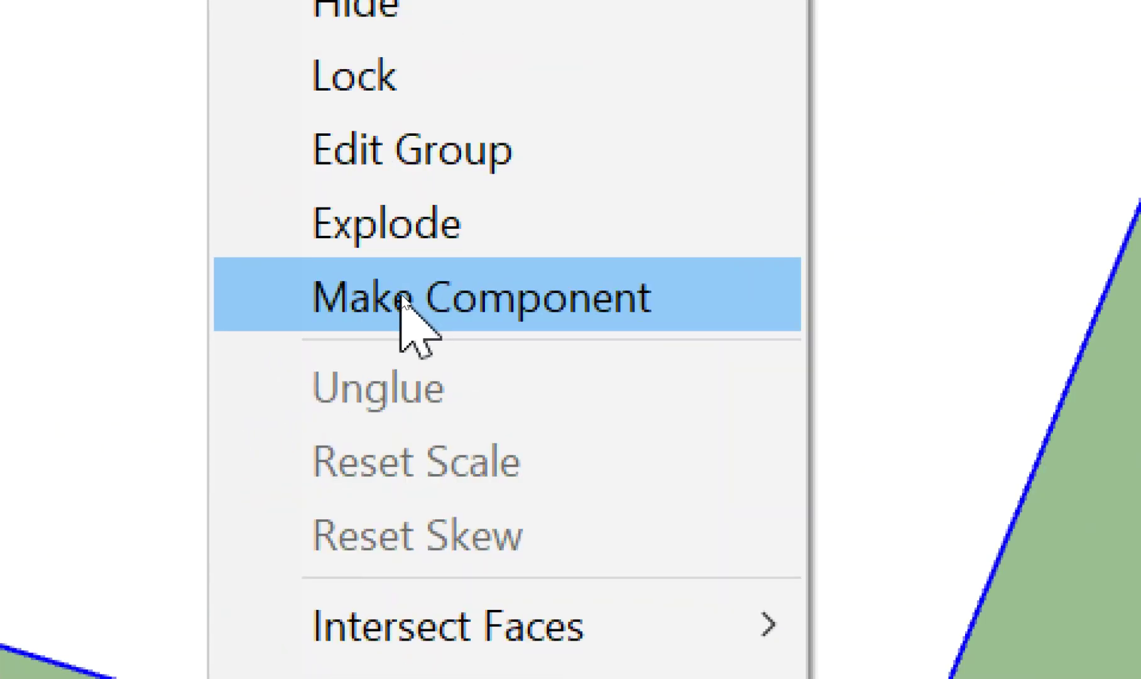
{"action": "left_click", "coordinate": [413, 230]}
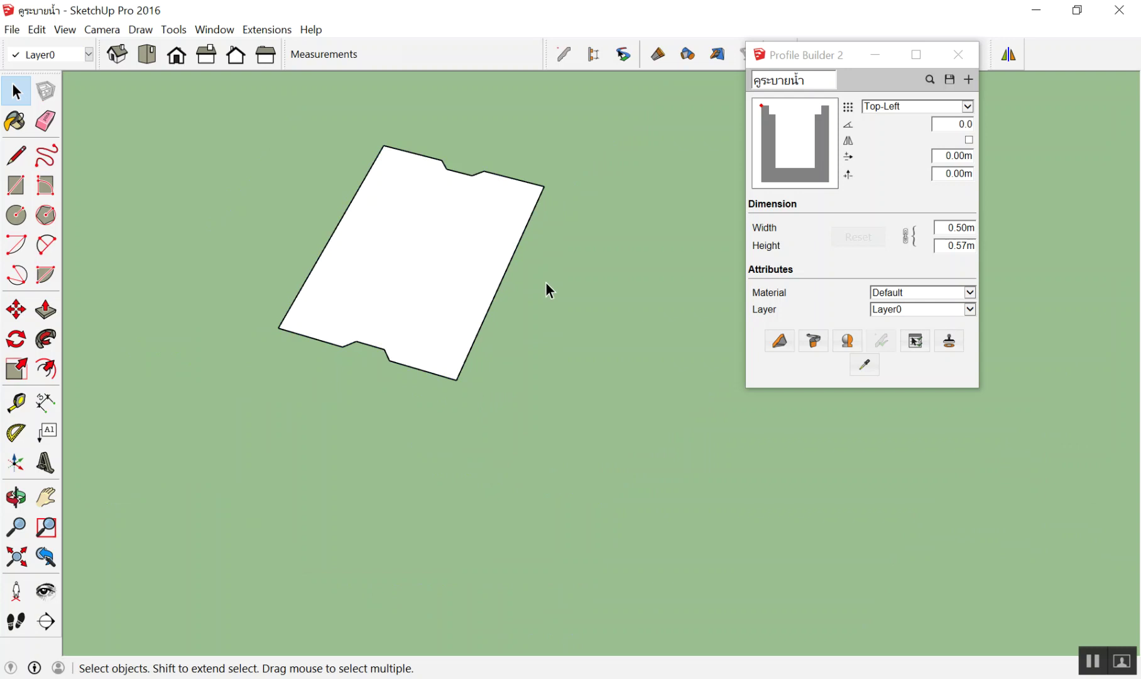
{"action": "double_click", "coordinate": [421, 237]}
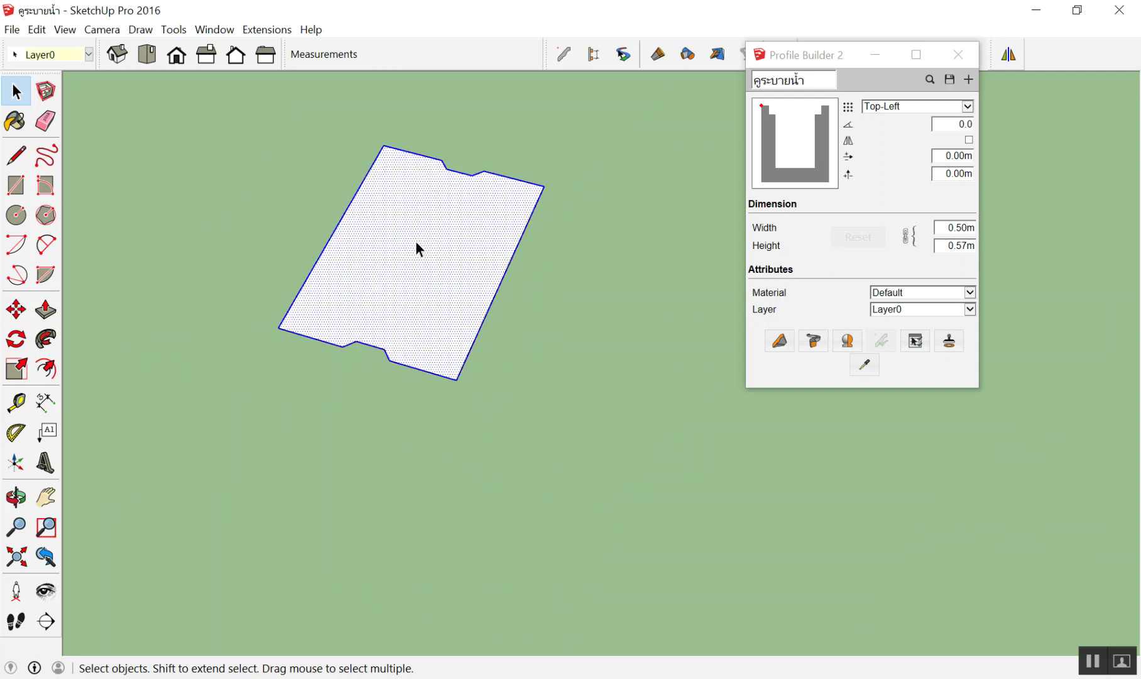
{"action": "right_click", "coordinate": [409, 247]}
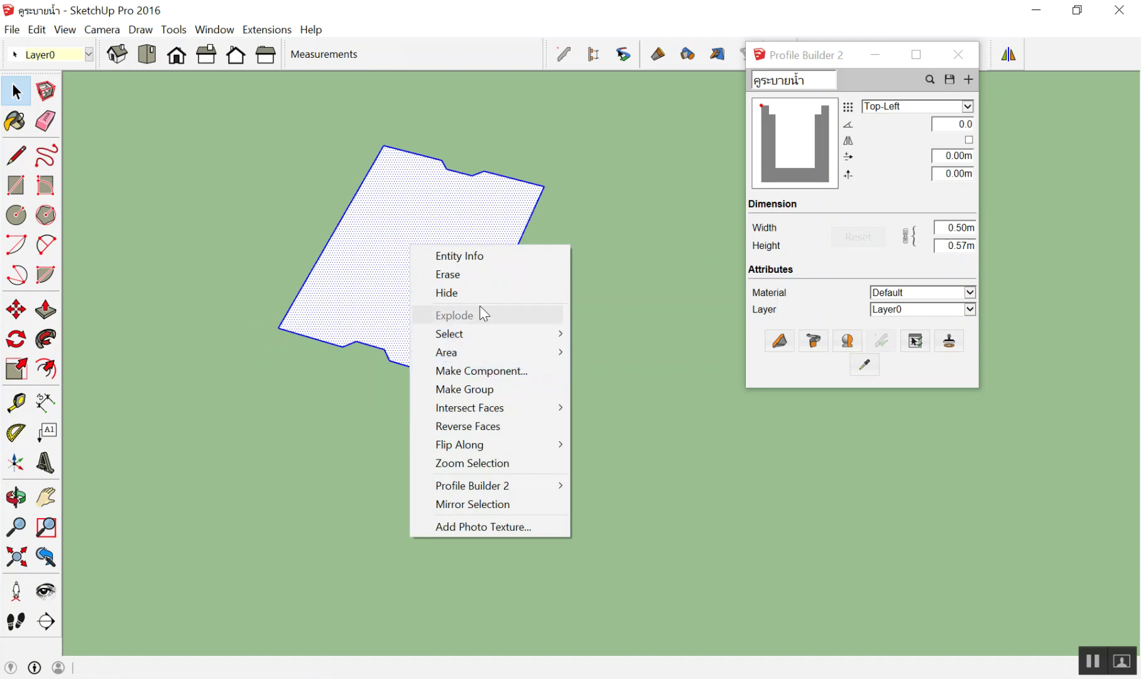
{"action": "left_click", "coordinate": [598, 255]}
Try a 7cm push/pull on the cover face, then undo it back to flat
{"action": "key", "text": "p"}
{"action": "left_click_drag", "start_coordinate": [412, 286], "coordinate": [410, 209]}
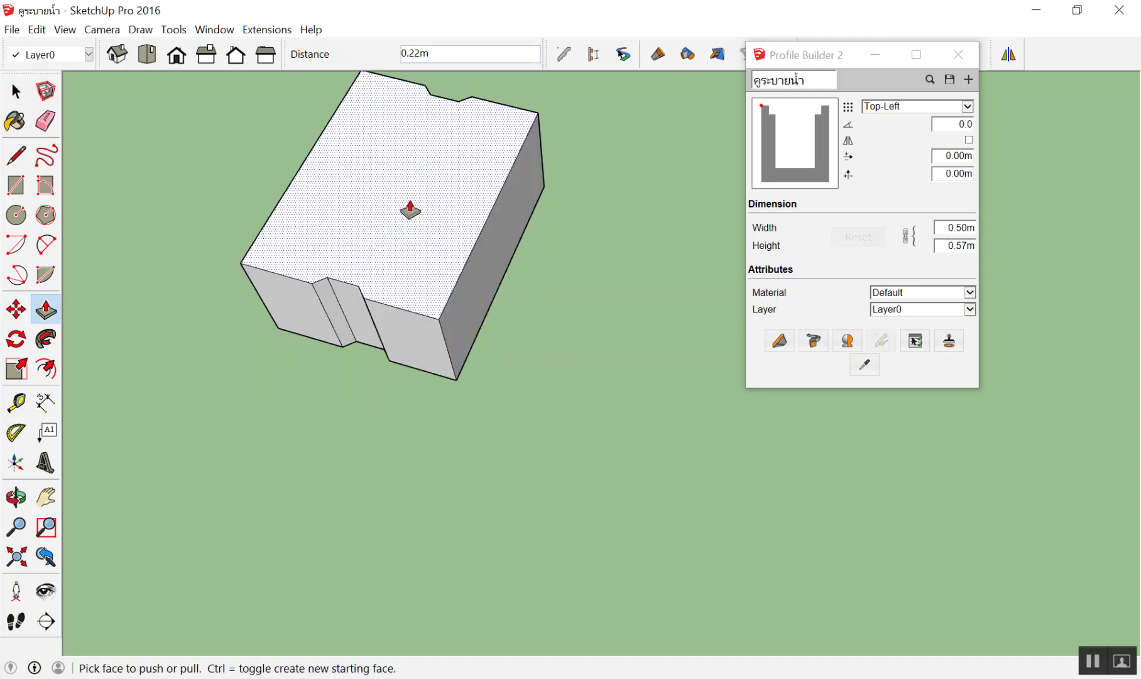
{"action": "type", "text": "7"}
{"action": "type", "text": "cm"}
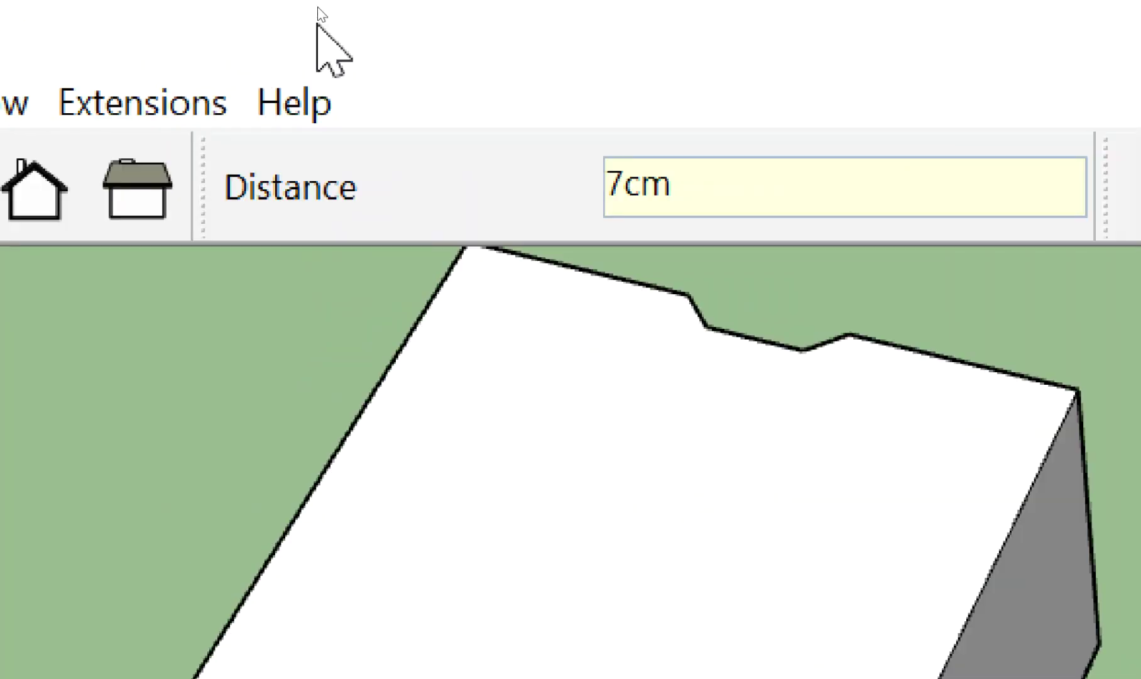
{"action": "left_click", "coordinate": [313, 25]}
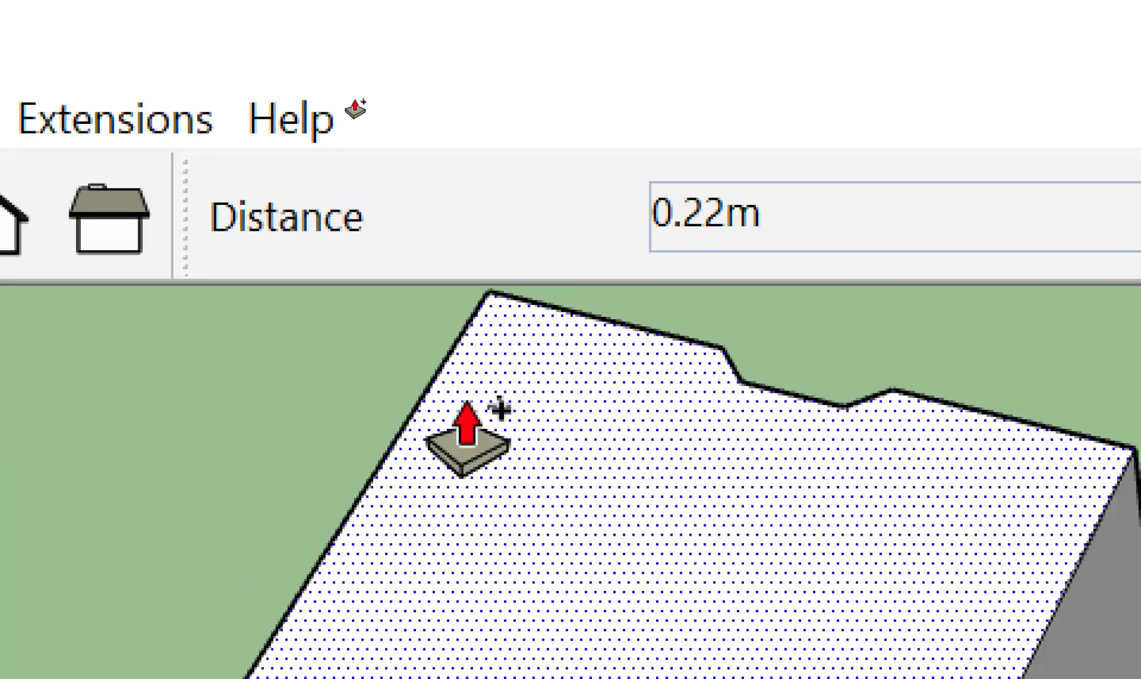
{"action": "double_click", "coordinate": [472, 376]}
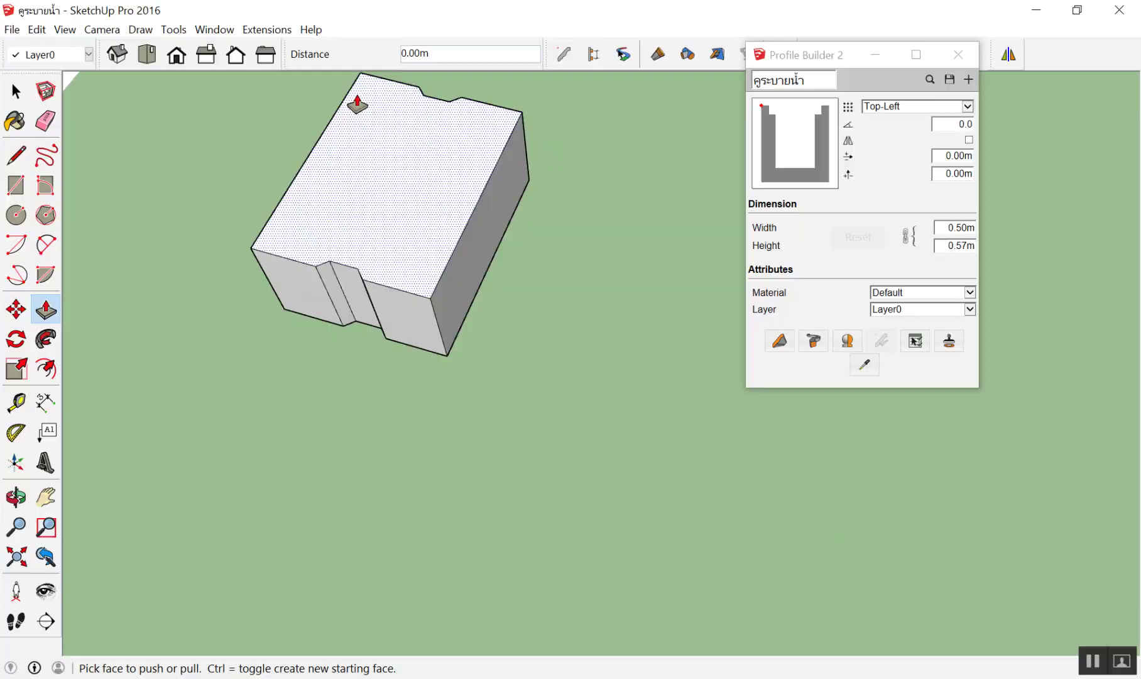
{"action": "key", "text": "space"}
{"action": "key", "text": "ctrl+z"}
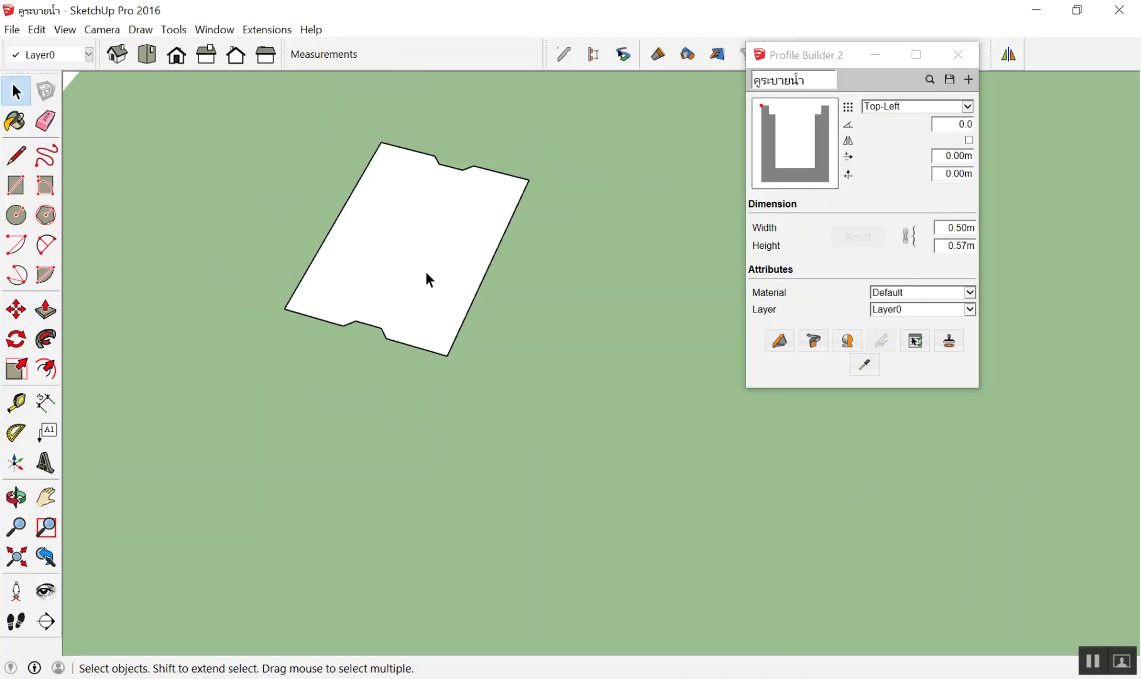
Extrude the notched cover face to 7 cm thickness
{"action": "key", "text": "p"}
{"action": "left_click", "coordinate": [425, 271]}
{"action": "left_click", "coordinate": [402, 234]}
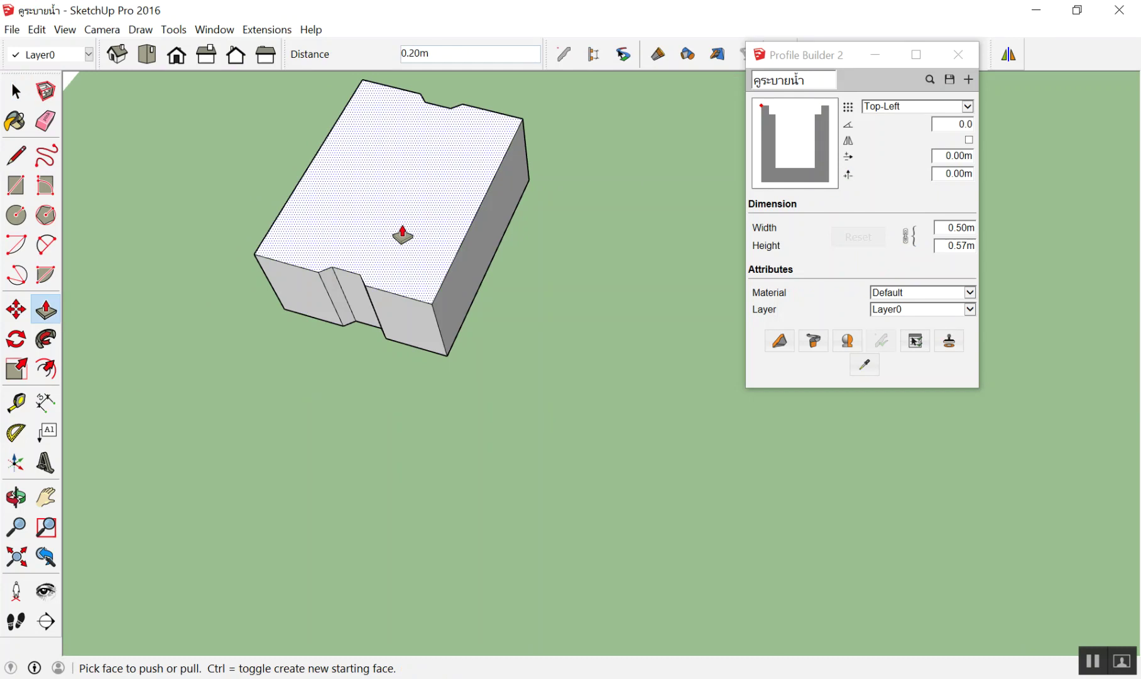
{"action": "type", "text": "7cm"}
{"action": "key", "text": "Return"}
{"action": "key", "text": "space"}
Select the old channel and assign it to the คูระบายน้ำ layer
{"action": "mouse_move", "coordinate": [578, 342]}
{"action": "middle_mouse_down"}
{"action": "mouse_move", "coordinate": [407, 120]}
{"action": "mouse_move", "coordinate": [442, 223]}
{"action": "middle_mouse_up"}
{"action": "scroll", "coordinate": [439, 217], "scroll_direction": "down", "scroll_amount": 3}
{"action": "scroll", "coordinate": [407, 214], "scroll_direction": "down", "scroll_amount": 3}
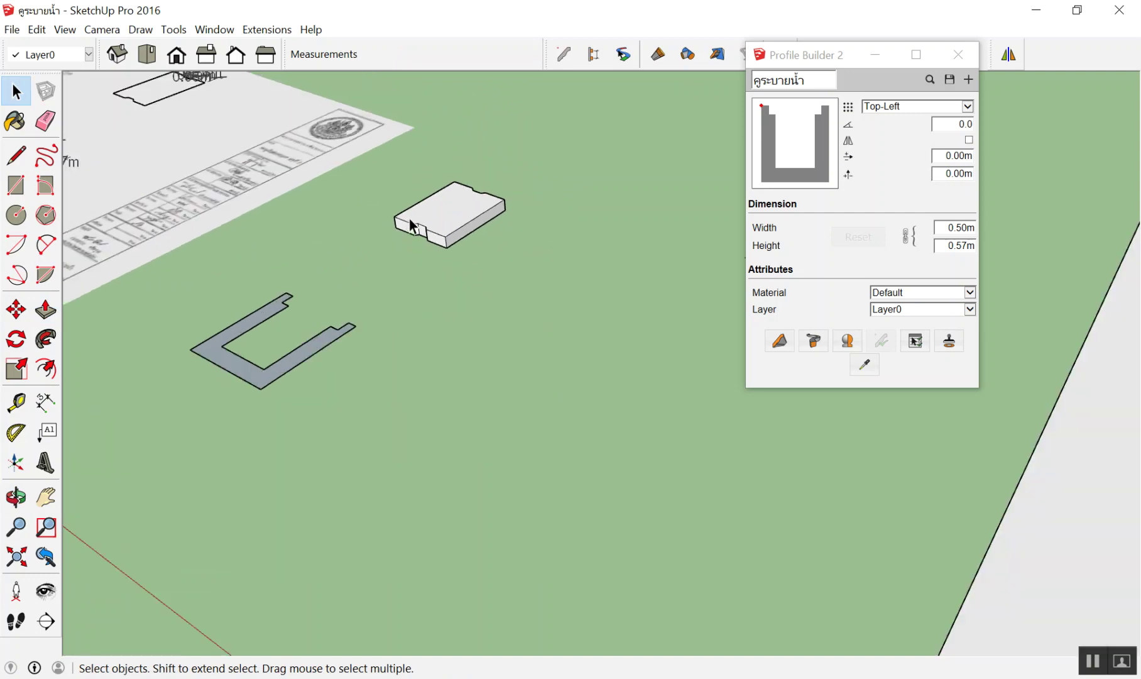
{"action": "scroll", "coordinate": [407, 223], "scroll_direction": "down", "scroll_amount": 3}
{"action": "scroll", "coordinate": [619, 399], "scroll_direction": "up", "scroll_amount": 3}
{"action": "scroll", "coordinate": [587, 399], "scroll_direction": "down", "scroll_amount": 2}
{"action": "left_click", "coordinate": [585, 404]}
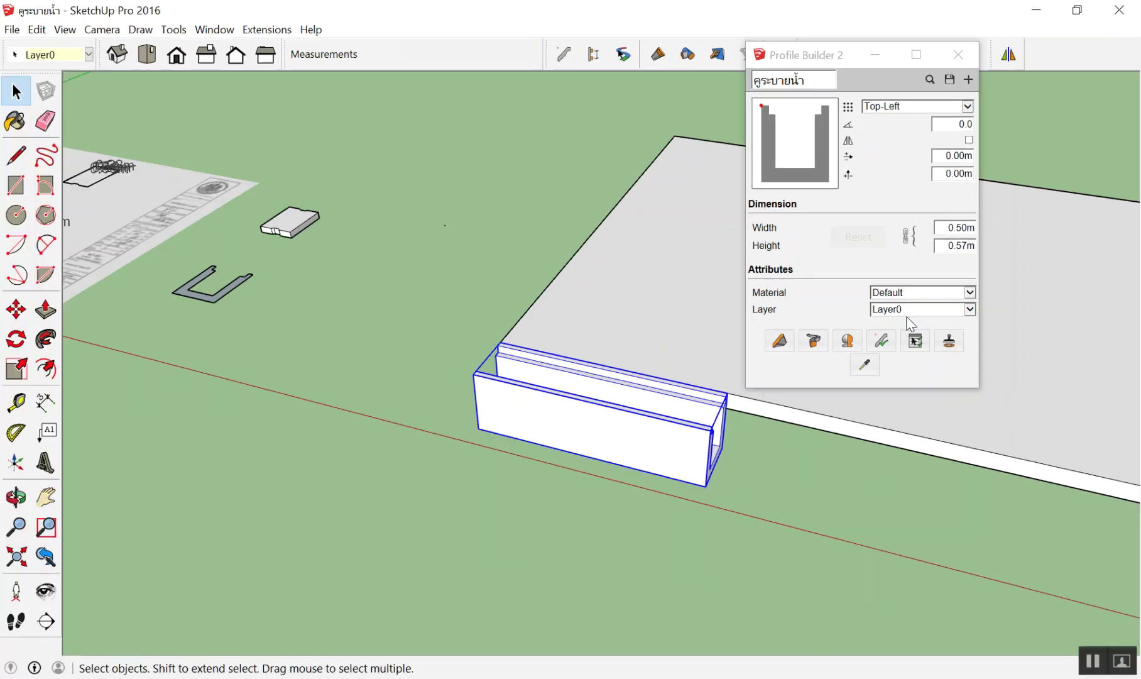
{"action": "left_click", "coordinate": [942, 310]}
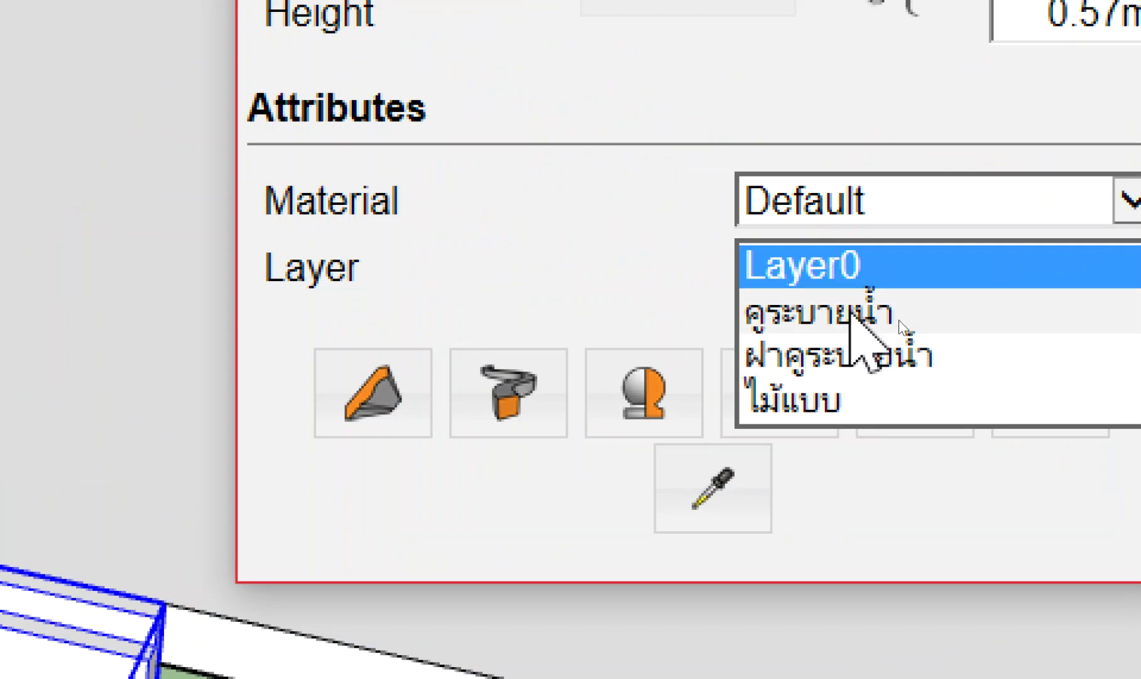
{"action": "left_click", "coordinate": [848, 314]}
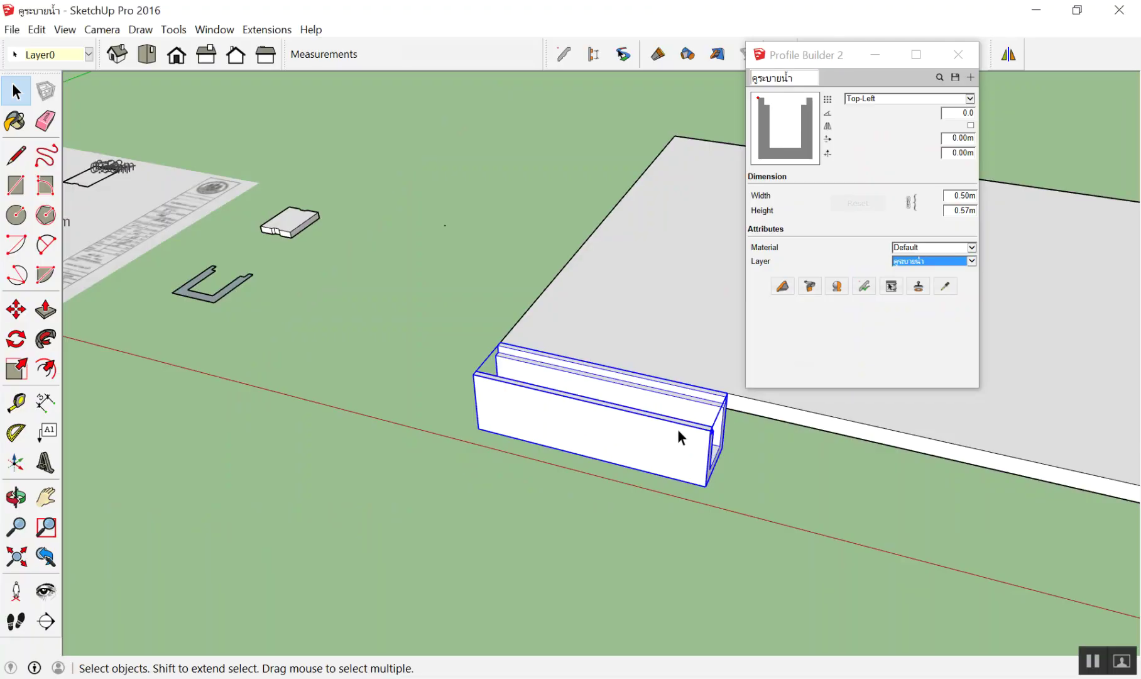
Delete the old channel and build a new 3 m one from the slab corner
{"action": "middle_click_drag", "start_coordinate": [678, 434], "coordinate": [678, 481]}
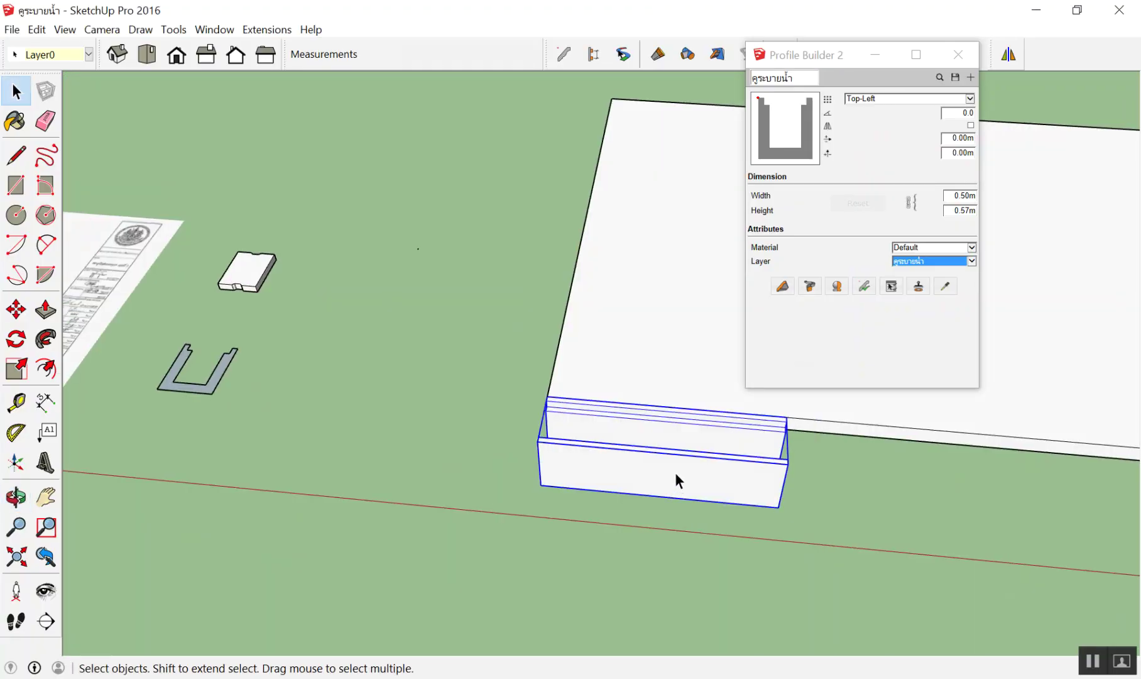
{"action": "key", "text": "Delete"}
{"action": "left_click", "coordinate": [782, 286]}
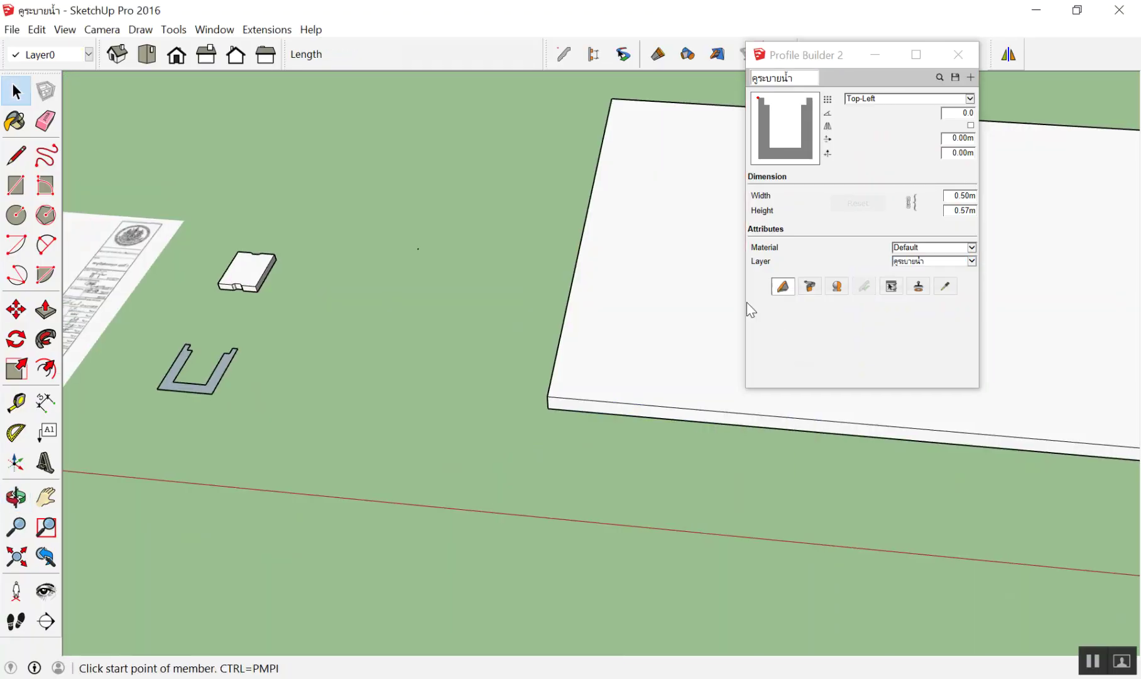
{"action": "left_click", "coordinate": [547, 396]}
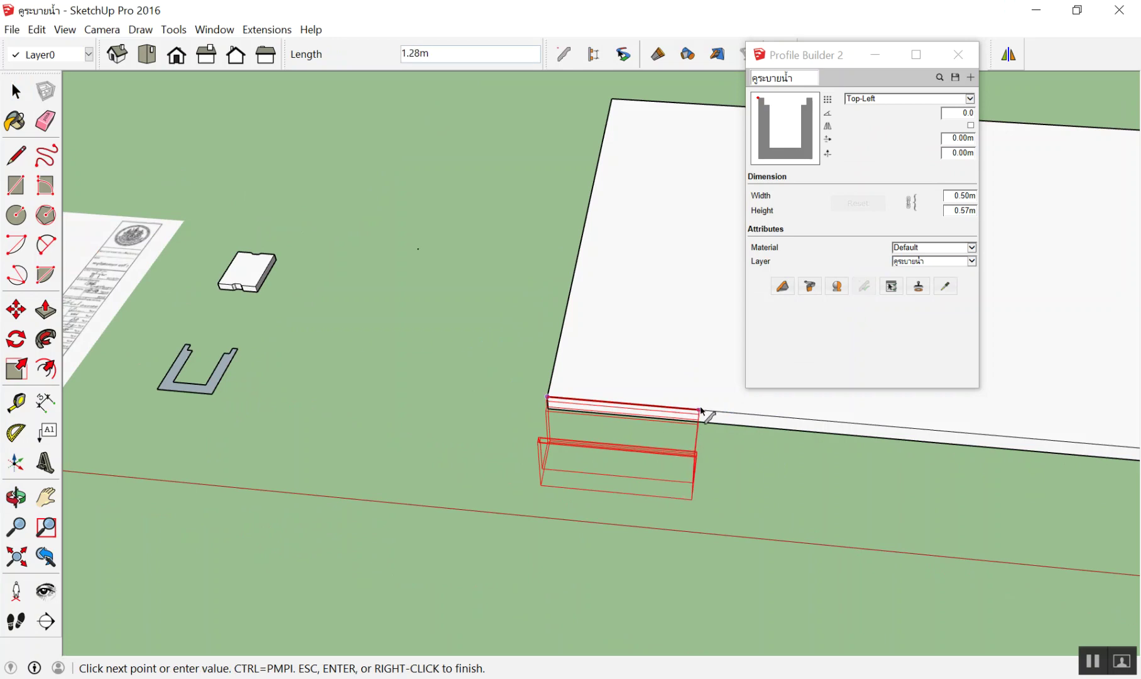
{"action": "type", "text": "3"}
{"action": "key", "text": "Return"}
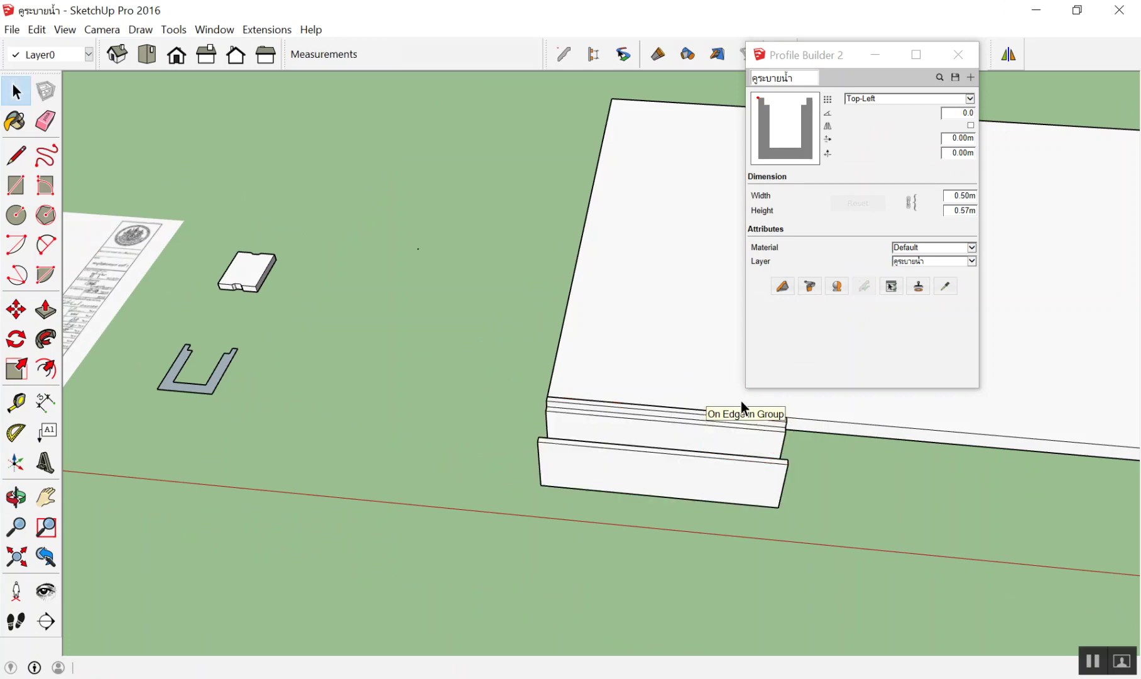
Orbit and select the new channel to check its layer
{"action": "scroll", "coordinate": [942, 352], "scroll_direction": "up", "scroll_amount": 2}
{"action": "middle_click_drag", "start_coordinate": [767, 404], "coordinate": [952, 403]}
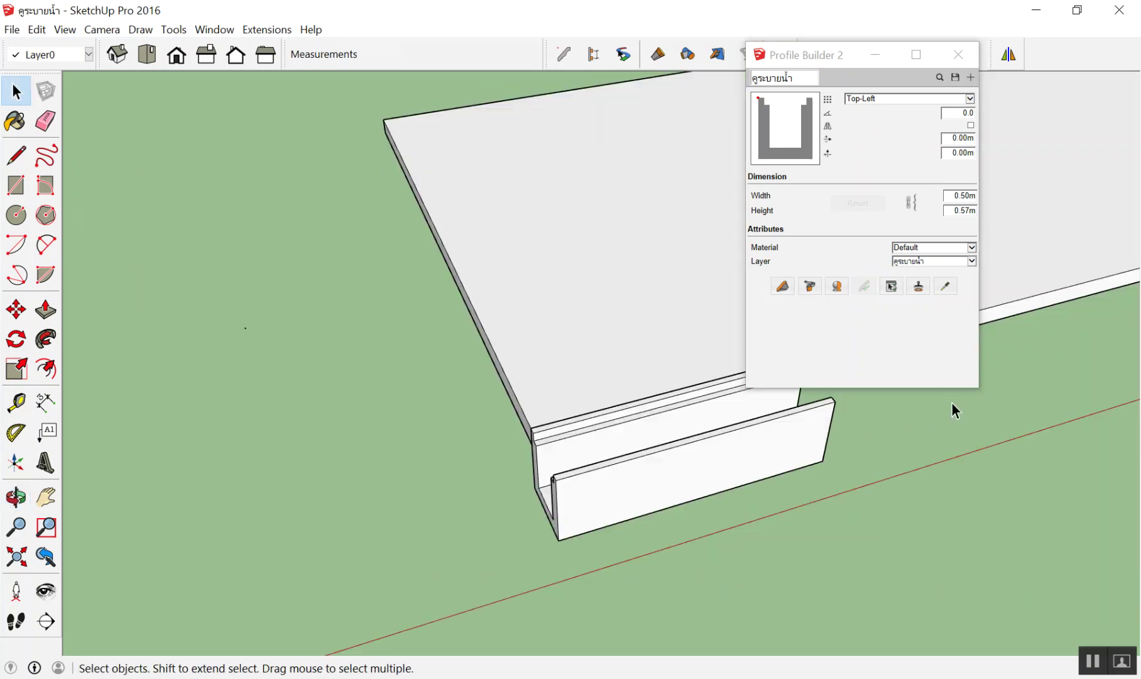
{"action": "left_click", "coordinate": [633, 452]}
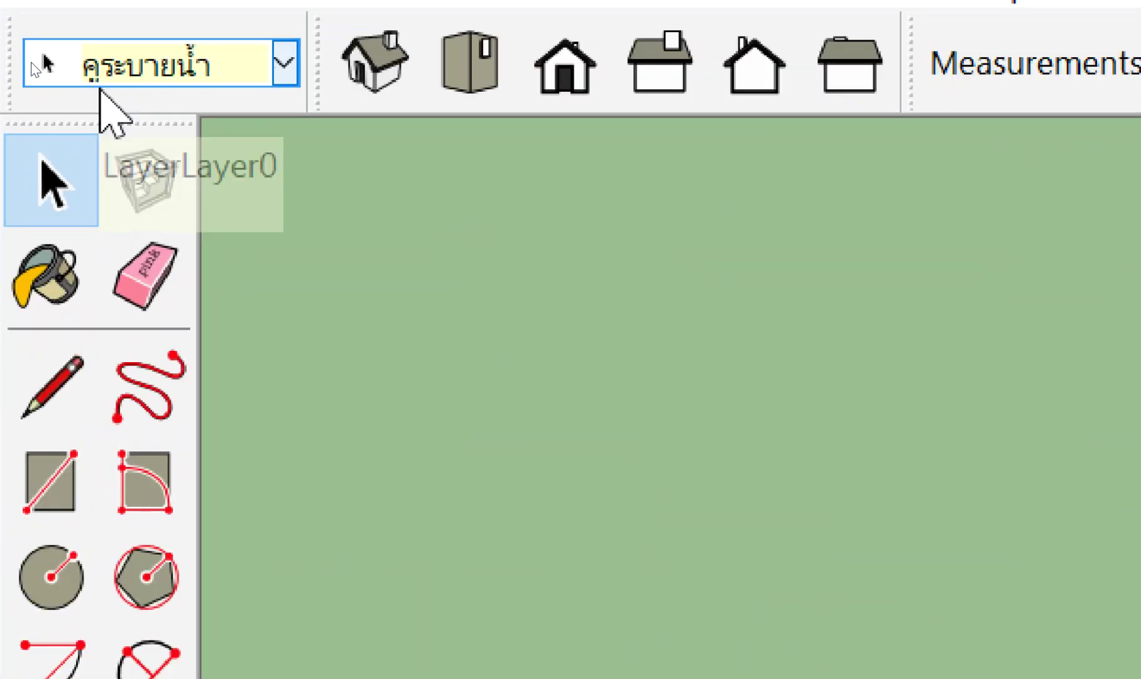
{"action": "left_click", "coordinate": [306, 235]}
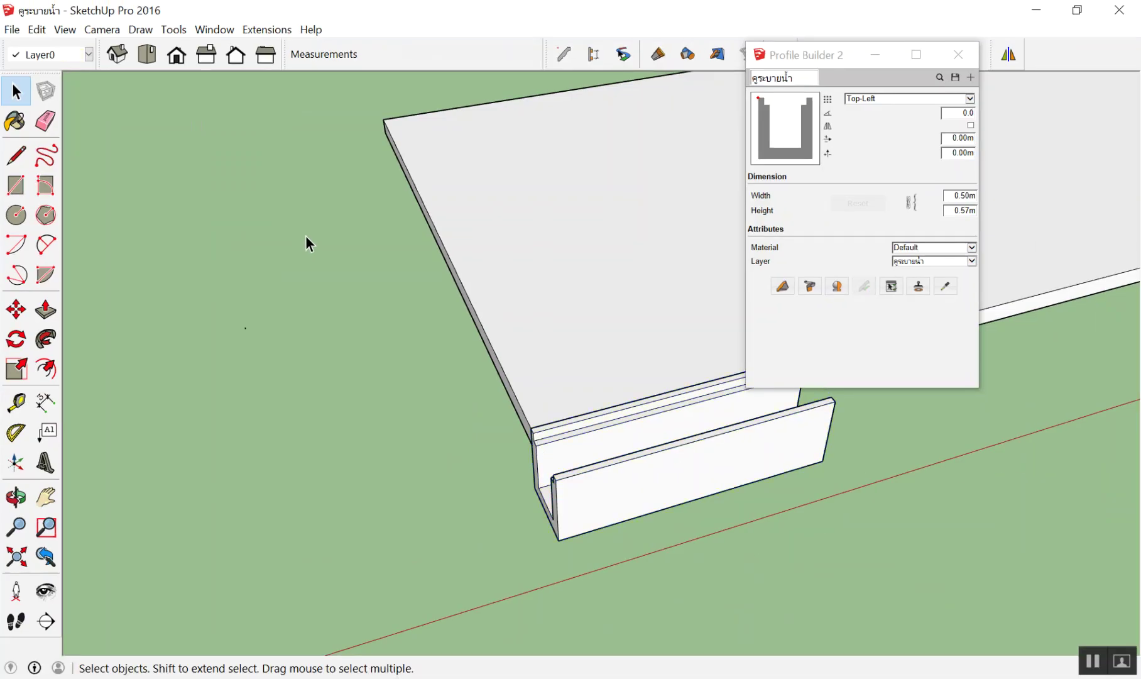
{"action": "scroll", "coordinate": [306, 235], "scroll_direction": "down", "scroll_amount": 5}
{"action": "middle_click_drag", "start_coordinate": [440, 283], "coordinate": [613, 337]}
{"action": "scroll", "coordinate": [588, 318], "scroll_direction": "up", "scroll_amount": 3}
{"action": "scroll", "coordinate": [512, 372], "scroll_direction": "up", "scroll_amount": 3}
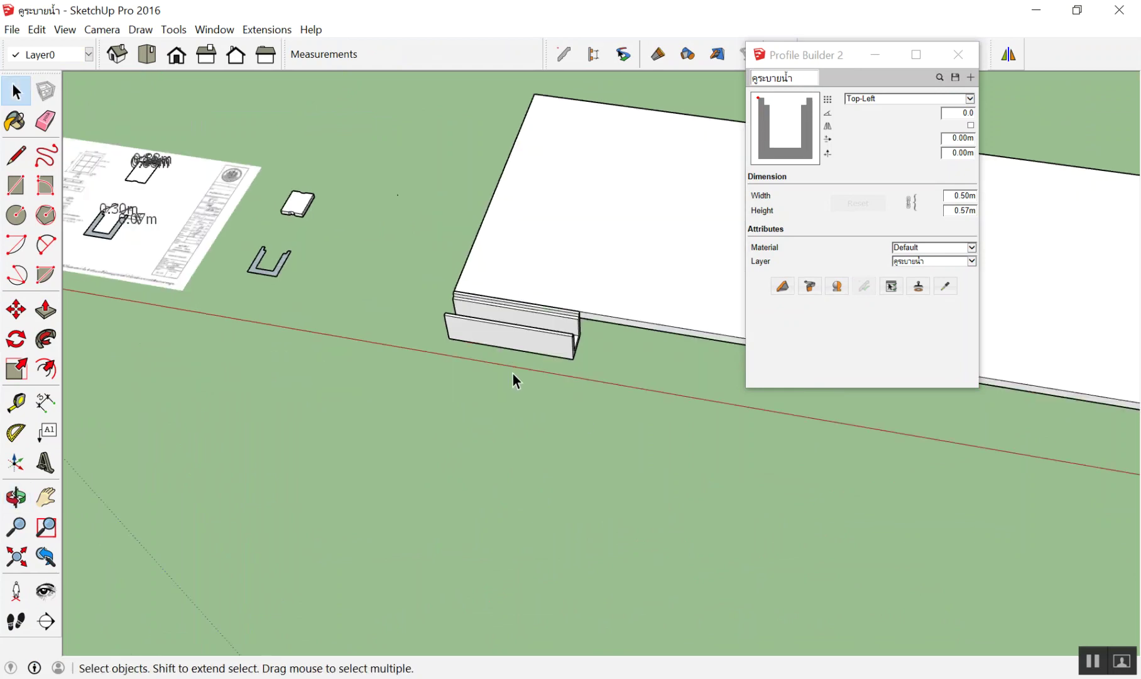
{"action": "scroll", "coordinate": [512, 372], "scroll_direction": "up", "scroll_amount": 2}
{"action": "scroll", "coordinate": [764, 352], "scroll_direction": "down", "scroll_amount": 2}
{"action": "scroll", "coordinate": [245, 102], "scroll_direction": "up", "scroll_amount": 2}
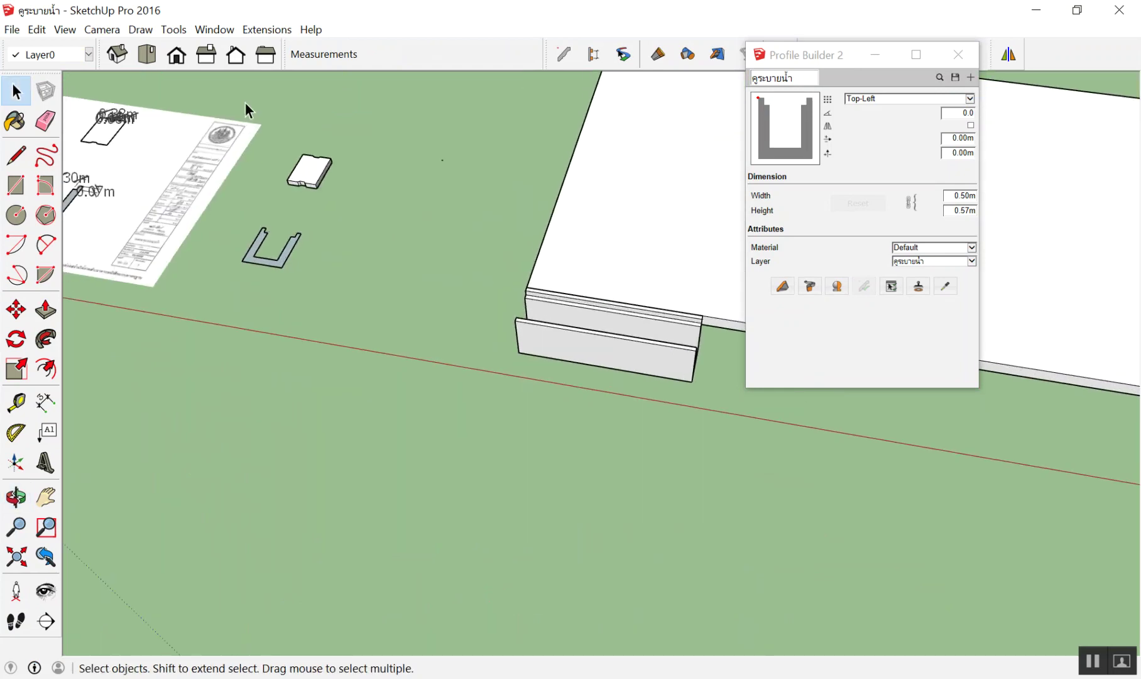
{"action": "scroll", "coordinate": [293, 159], "scroll_direction": "up", "scroll_amount": 1}
{"action": "scroll", "coordinate": [366, 164], "scroll_direction": "up", "scroll_amount": 1}
{"action": "scroll", "coordinate": [602, 338], "scroll_direction": "up", "scroll_amount": 1}
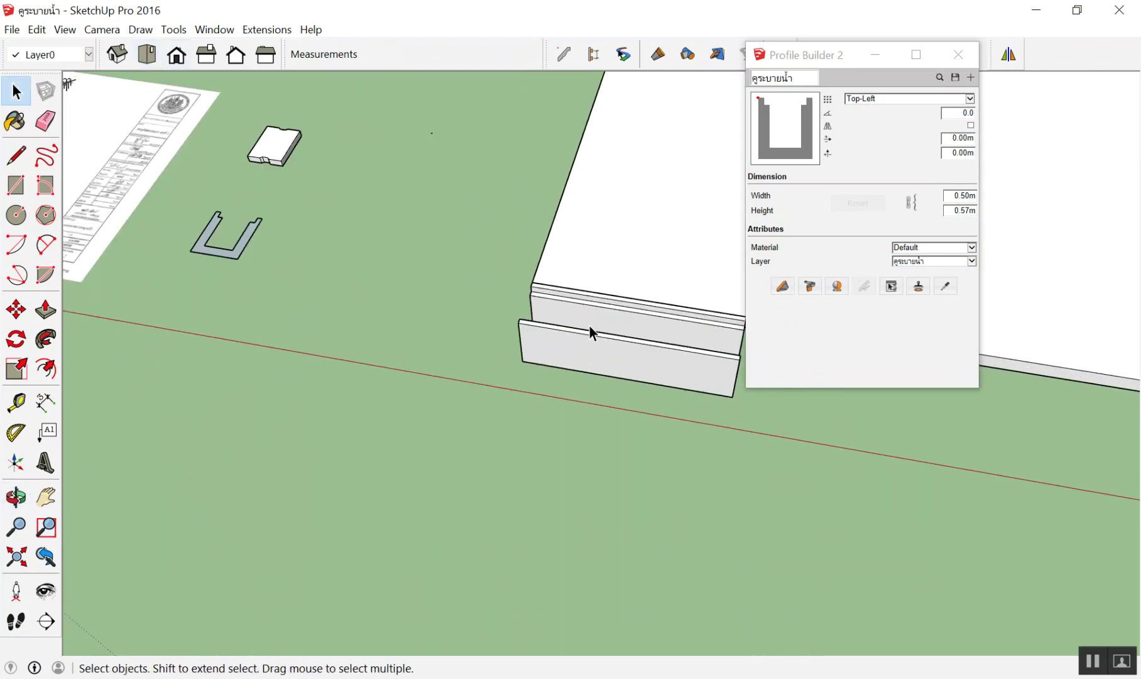
{"action": "left_click", "coordinate": [582, 335]}
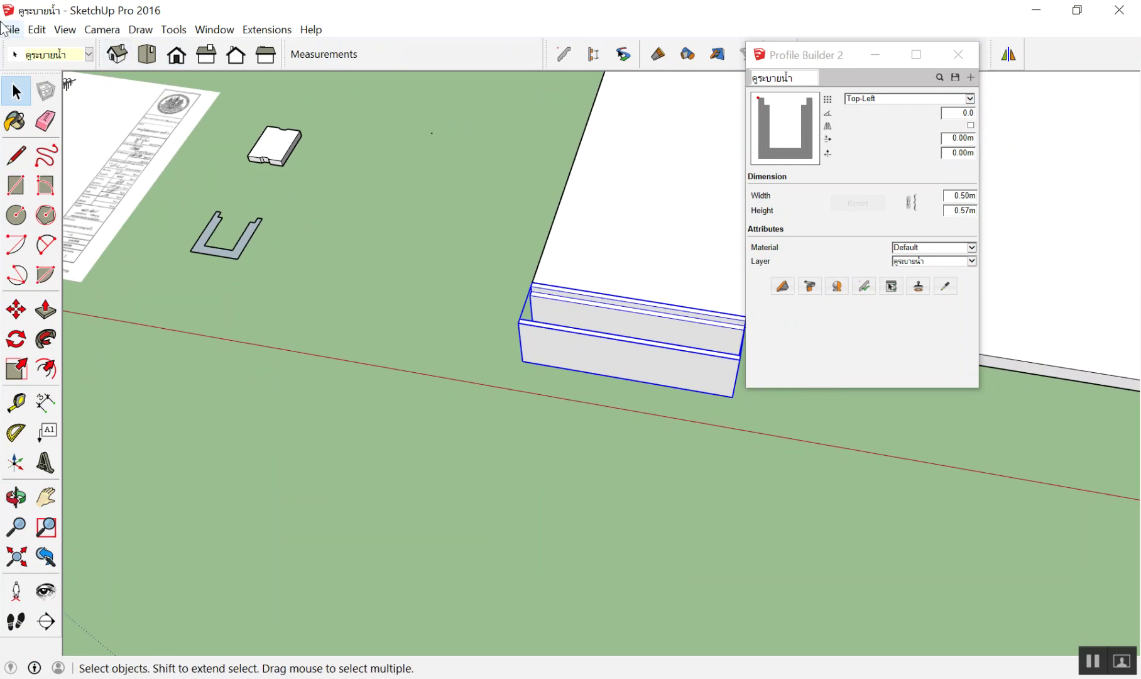
{"action": "scroll", "coordinate": [248, 133], "scroll_direction": "down", "scroll_amount": 1}
{"action": "scroll", "coordinate": [273, 141], "scroll_direction": "up", "scroll_amount": 2}
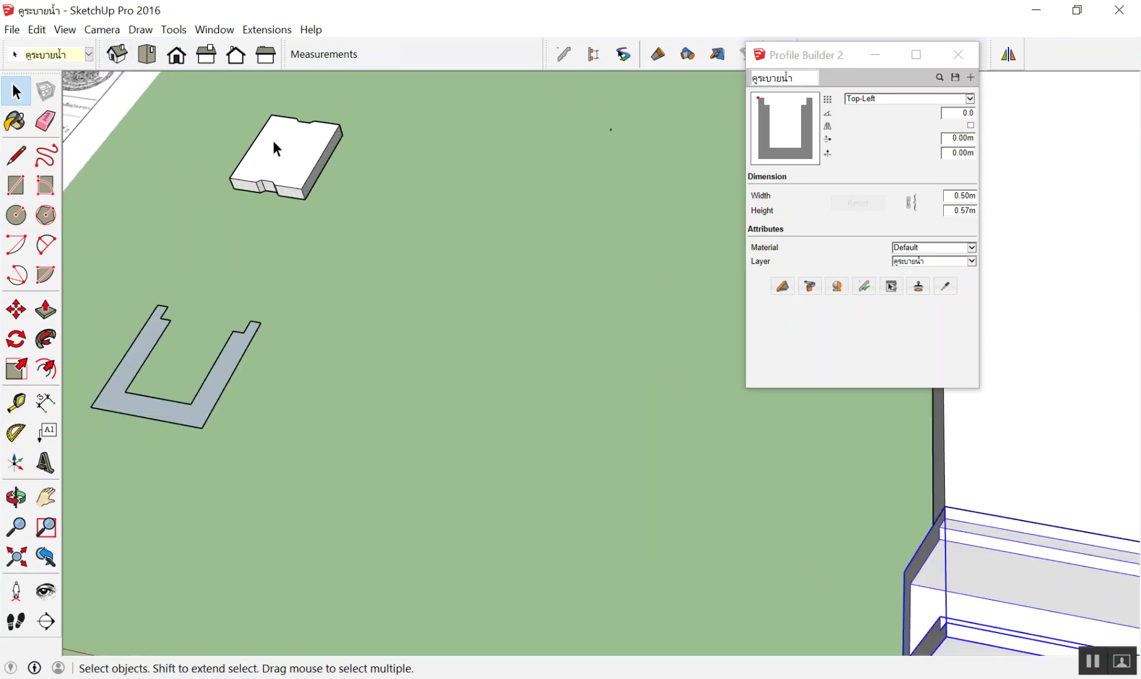
{"action": "scroll", "coordinate": [314, 163], "scroll_direction": "up", "scroll_amount": 2}
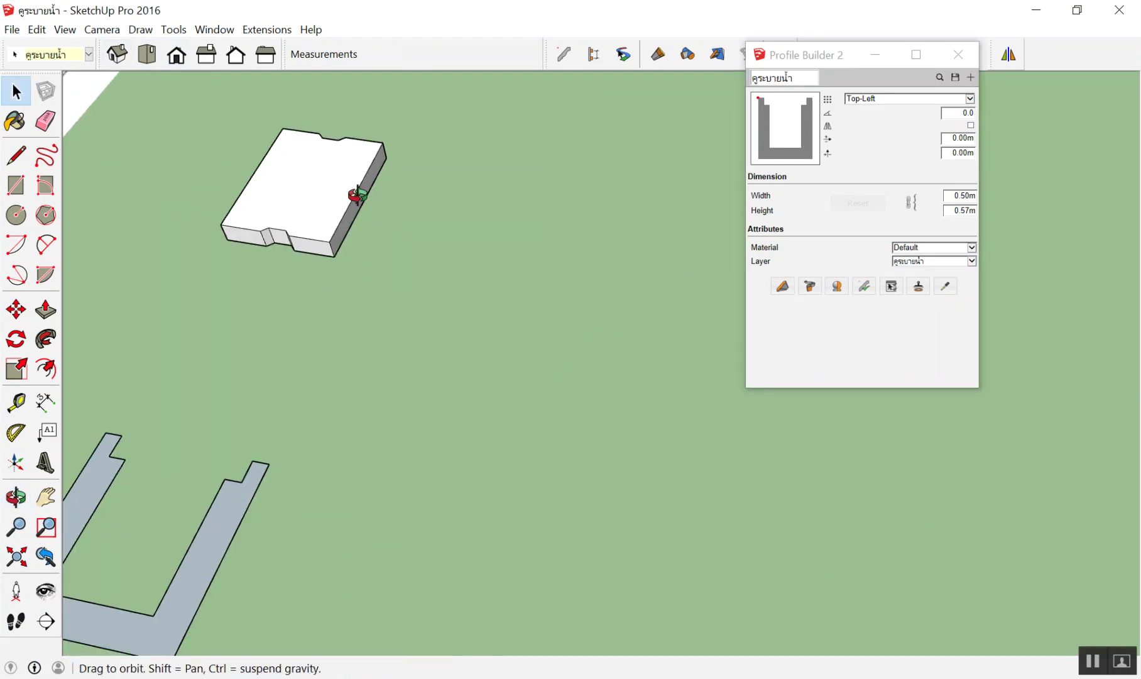
{"action": "mouse_move", "coordinate": [356, 193]}
{"action": "middle_mouse_down"}
{"action": "mouse_move", "coordinate": [287, 176]}
{"action": "mouse_move", "coordinate": [326, 172]}
{"action": "middle_mouse_up"}
{"action": "scroll", "coordinate": [317, 187], "scroll_direction": "down", "scroll_amount": 3}
{"action": "scroll", "coordinate": [320, 188], "scroll_direction": "up", "scroll_amount": 1}
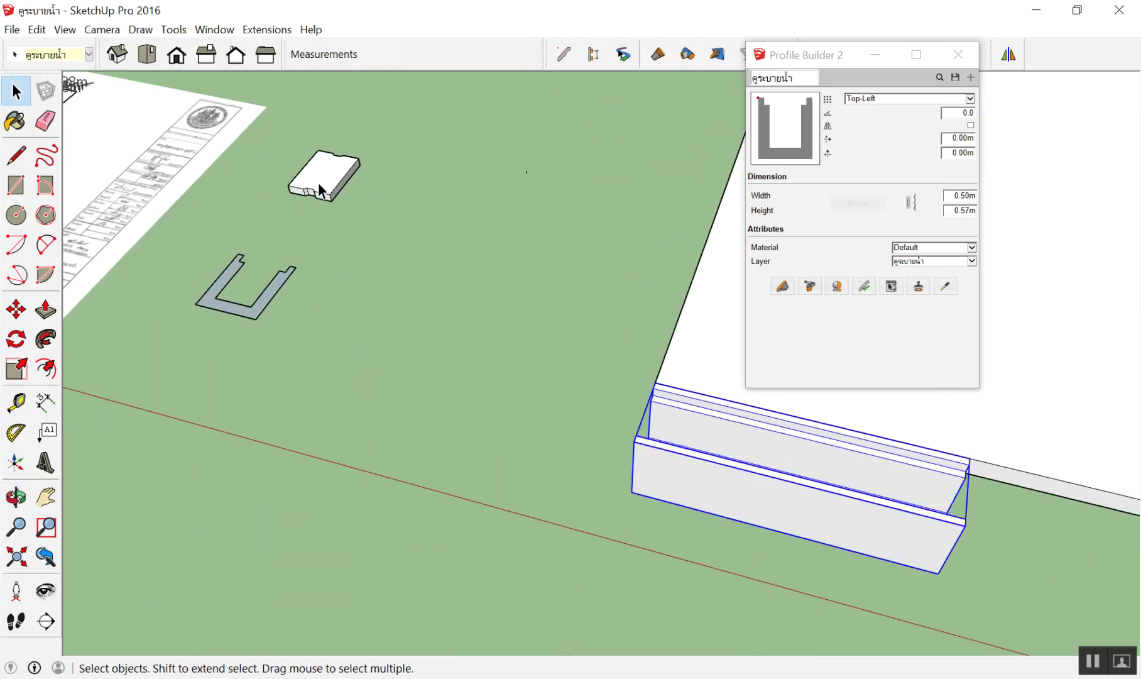
{"action": "scroll", "coordinate": [314, 157], "scroll_direction": "up", "scroll_amount": 2}
{"action": "scroll", "coordinate": [306, 164], "scroll_direction": "up", "scroll_amount": 1}
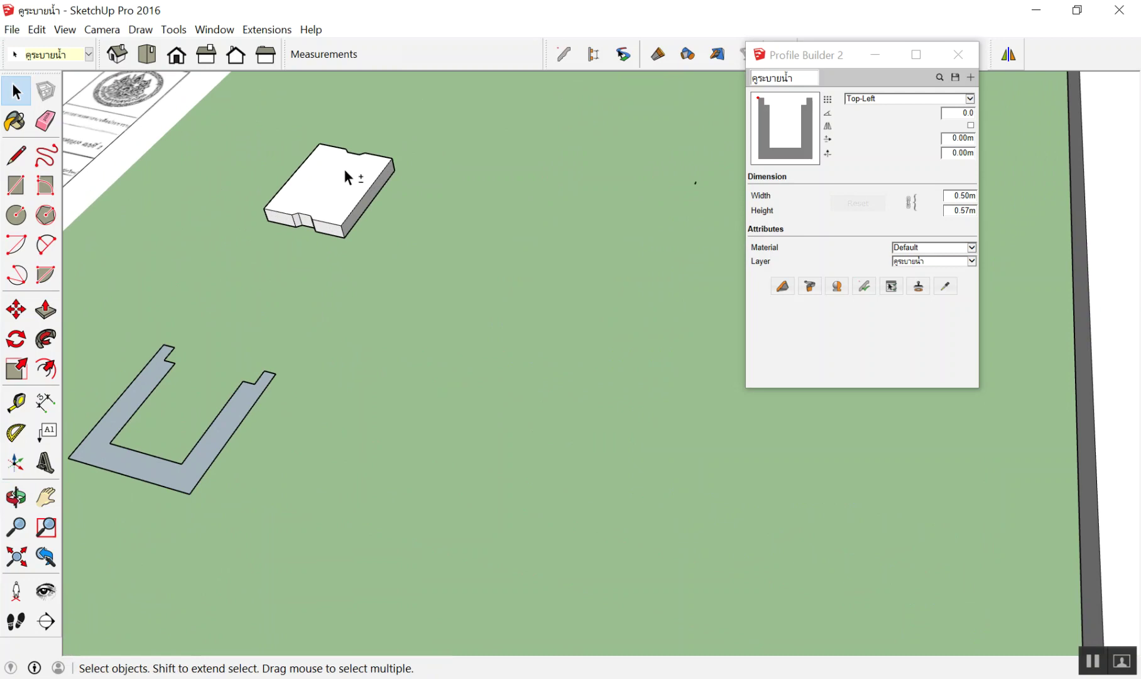
{"action": "mouse_move", "coordinate": [341, 172]}
{"action": "middle_mouse_down"}
{"action": "mouse_move", "coordinate": [703, 294]}
{"action": "mouse_move", "coordinate": [400, 241]}
{"action": "mouse_move", "coordinate": [522, 270]}
{"action": "middle_mouse_up"}
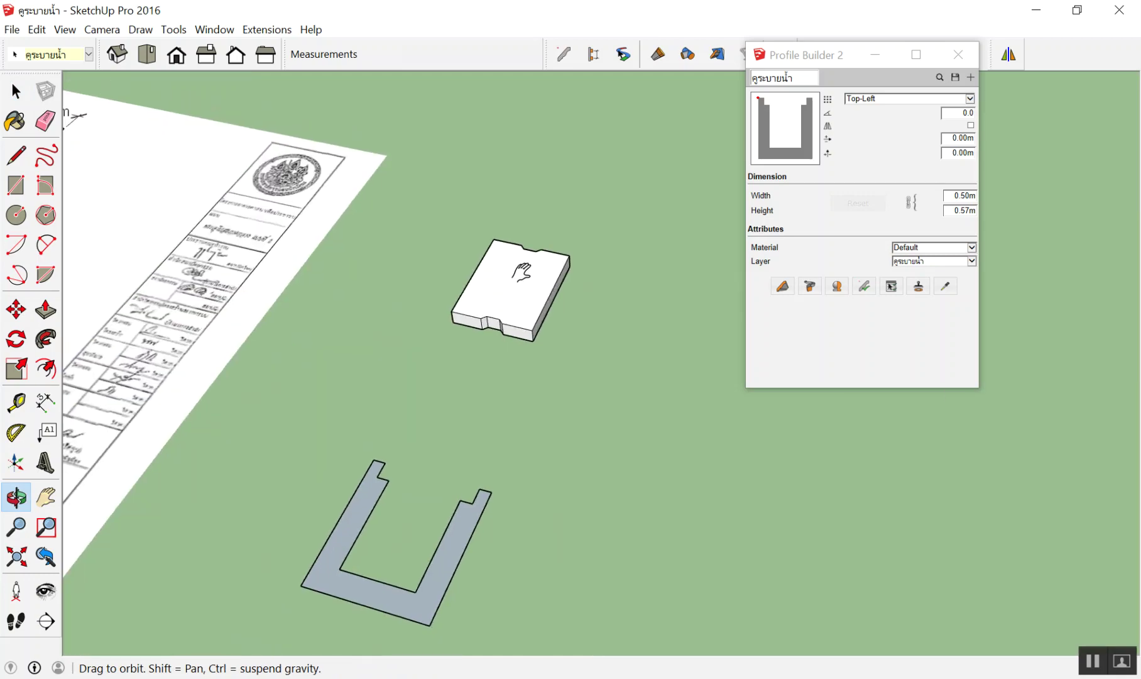
{"action": "scroll", "coordinate": [519, 278], "scroll_direction": "up", "scroll_amount": 3}
{"action": "scroll", "coordinate": [519, 278], "scroll_direction": "up", "scroll_amount": 1}
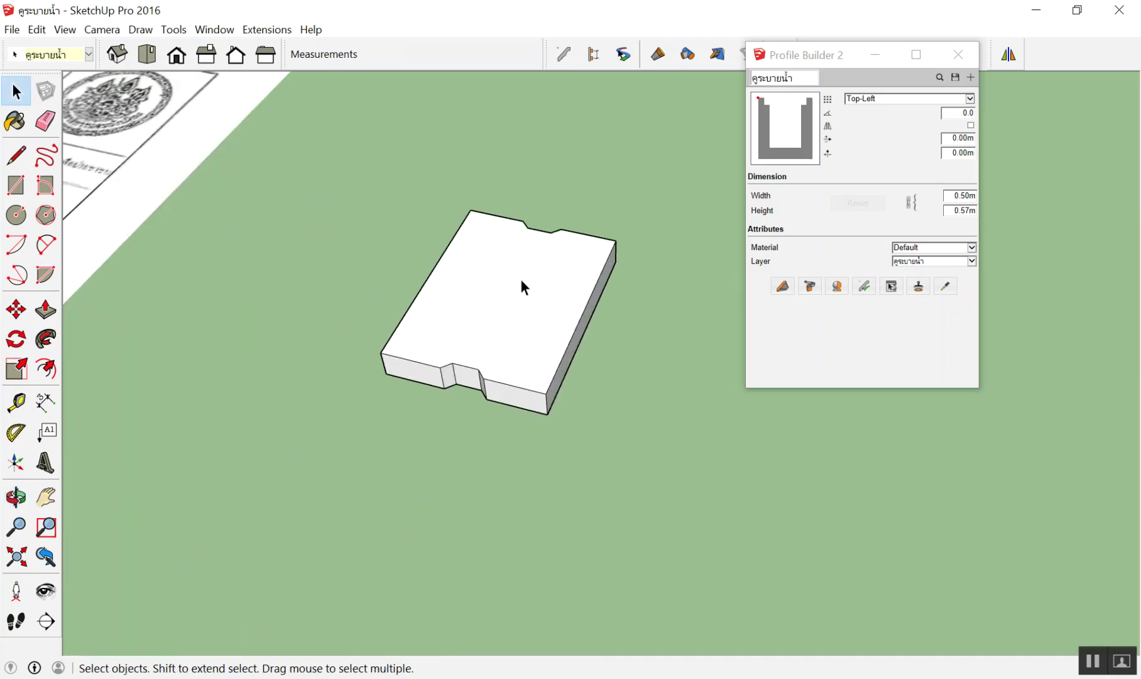
{"action": "mouse_move", "coordinate": [520, 286]}
{"action": "middle_mouse_down", "text": "shift"}
{"action": "mouse_move", "coordinate": [516, 275]}
{"action": "mouse_move", "coordinate": [344, 267]}
{"action": "mouse_move", "coordinate": [722, 320]}
{"action": "mouse_move", "coordinate": [624, 323]}
{"action": "mouse_move", "coordinate": [667, 323]}
{"action": "middle_mouse_up", "text": "shift"}
{"action": "key", "text": "space"}
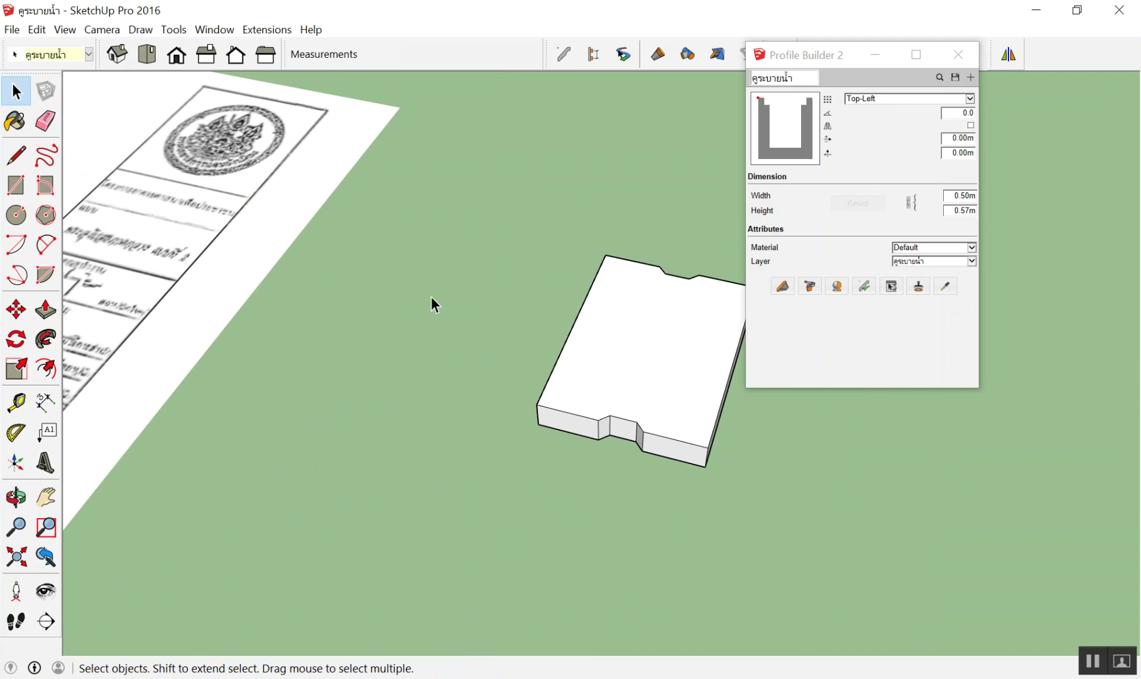
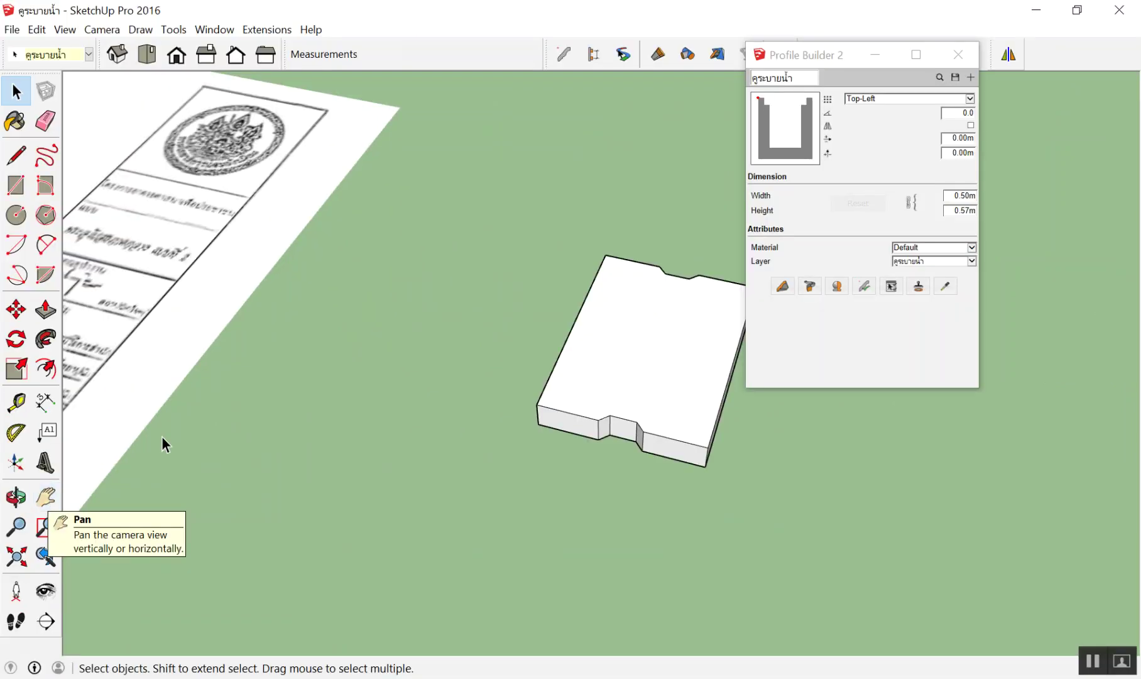
Select the entire notched cover slab with all its faces
{"action": "scroll", "coordinate": [565, 329], "scroll_direction": "down", "scroll_amount": 3}
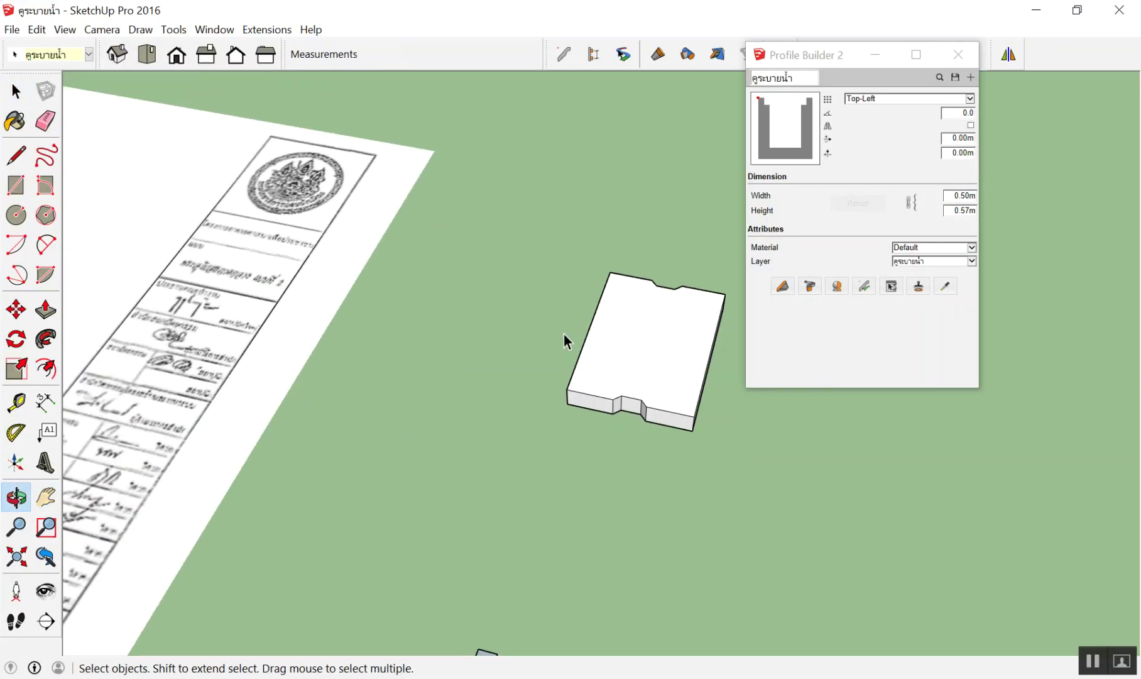
{"action": "scroll", "coordinate": [563, 333], "scroll_direction": "down", "scroll_amount": 2}
{"action": "scroll", "coordinate": [839, 394], "scroll_direction": "up", "scroll_amount": 3}
{"action": "left_click_drag", "start_coordinate": [187, 122], "coordinate": [530, 418]}
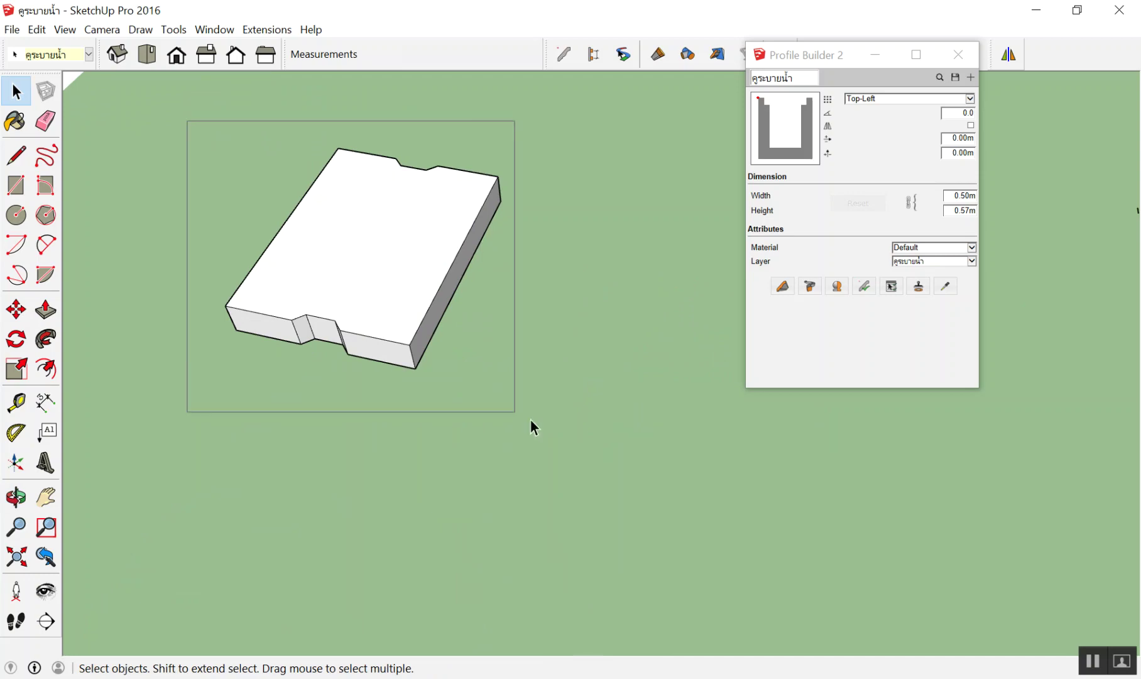
{"action": "left_click", "coordinate": [209, 112]}
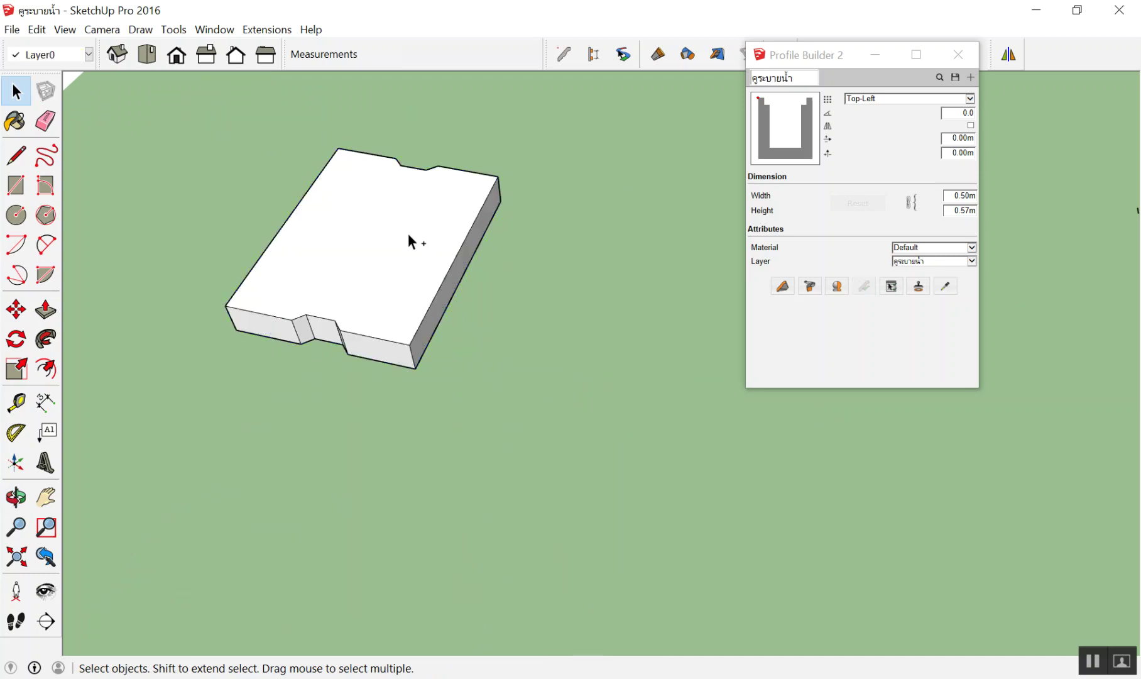
{"action": "scroll", "coordinate": [357, 227], "scroll_direction": "up", "scroll_amount": 2}
{"action": "scroll", "coordinate": [358, 227], "scroll_direction": "up", "scroll_amount": 2}
{"action": "triple_click", "coordinate": [359, 230]}
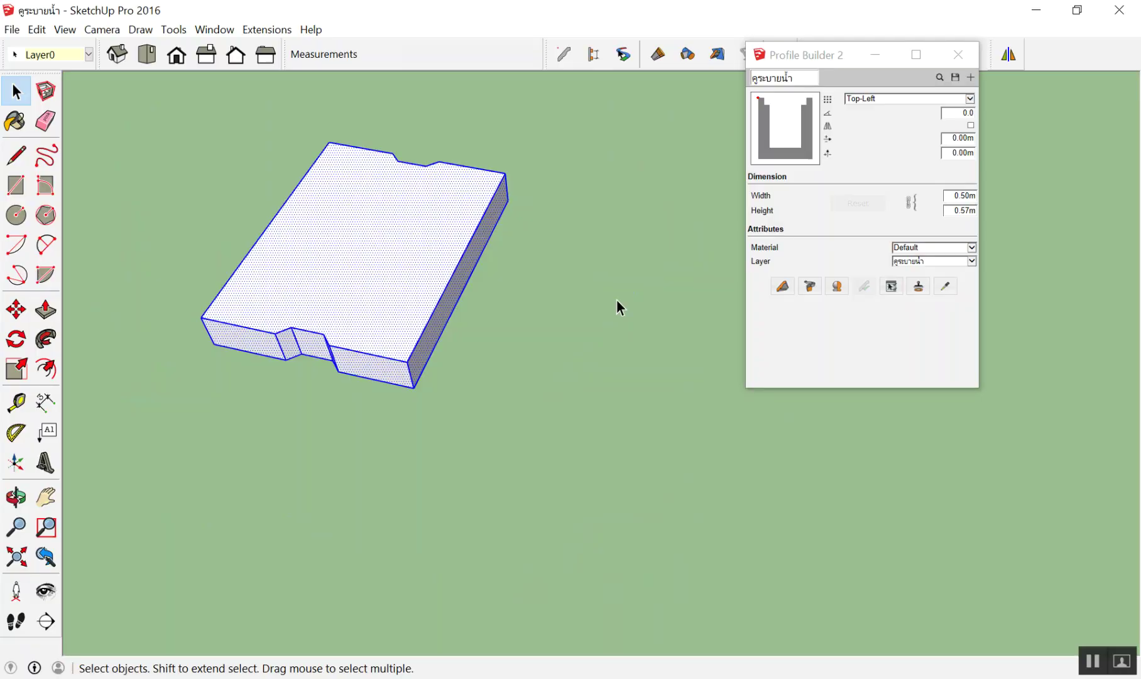
{"action": "left_click", "coordinate": [616, 300]}
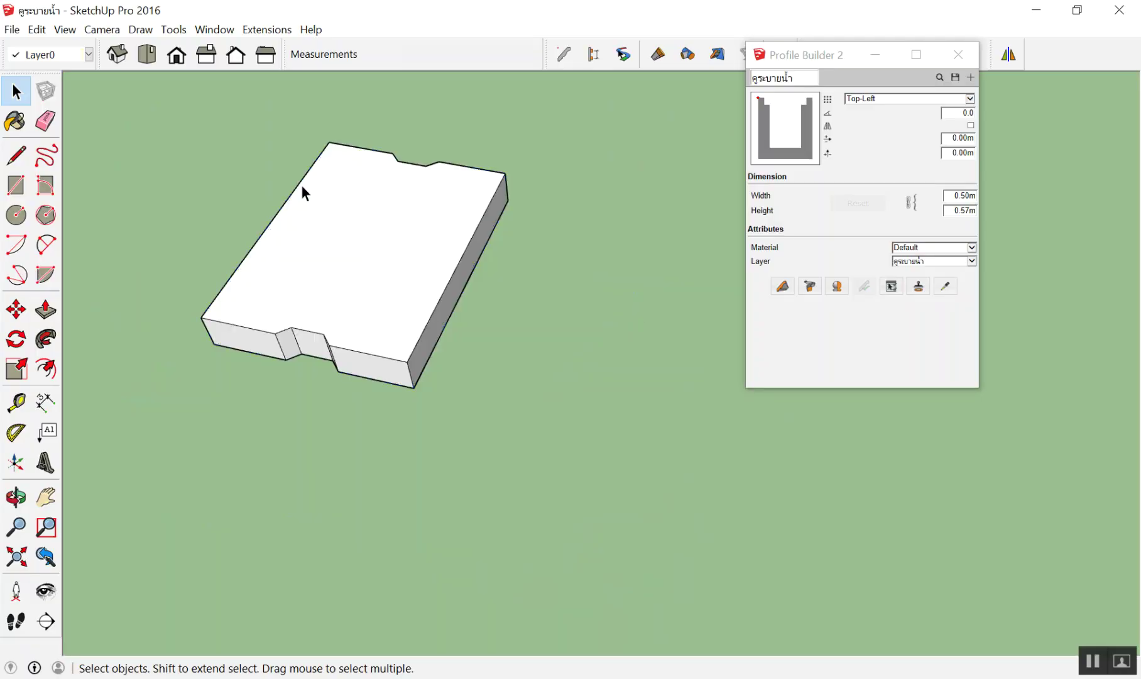
{"action": "triple_click", "coordinate": [337, 192]}
Make the selected slab a component named ฝาคูระบายน้ำ
{"action": "right_click", "coordinate": [336, 192]}
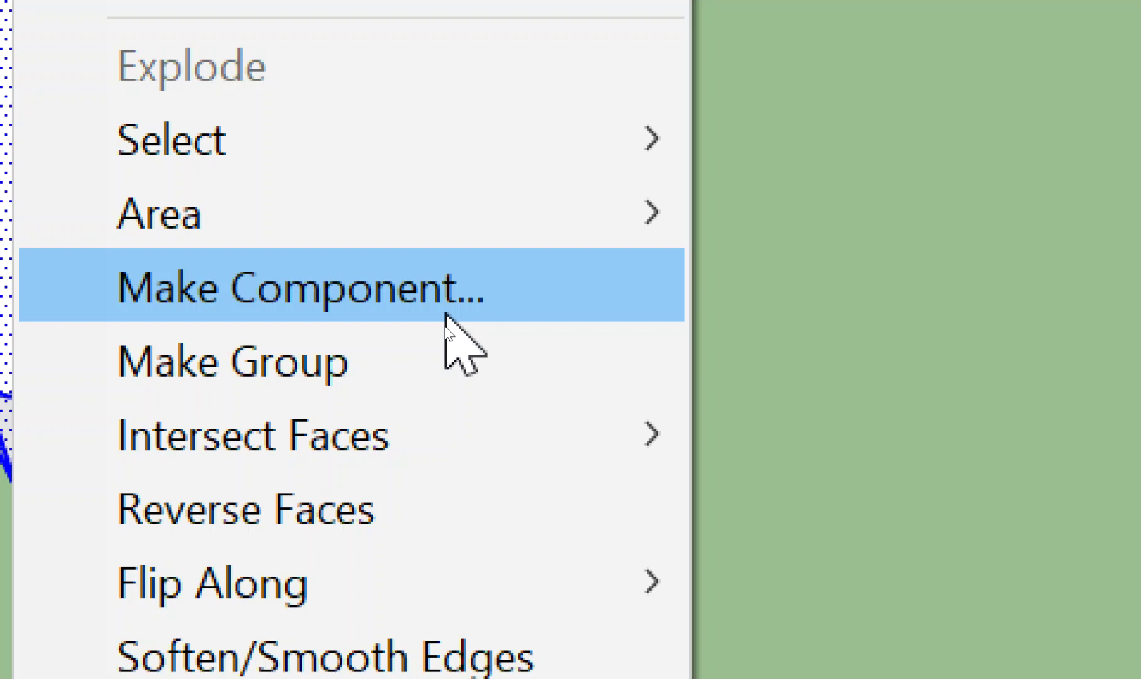
{"action": "left_click", "coordinate": [445, 314]}
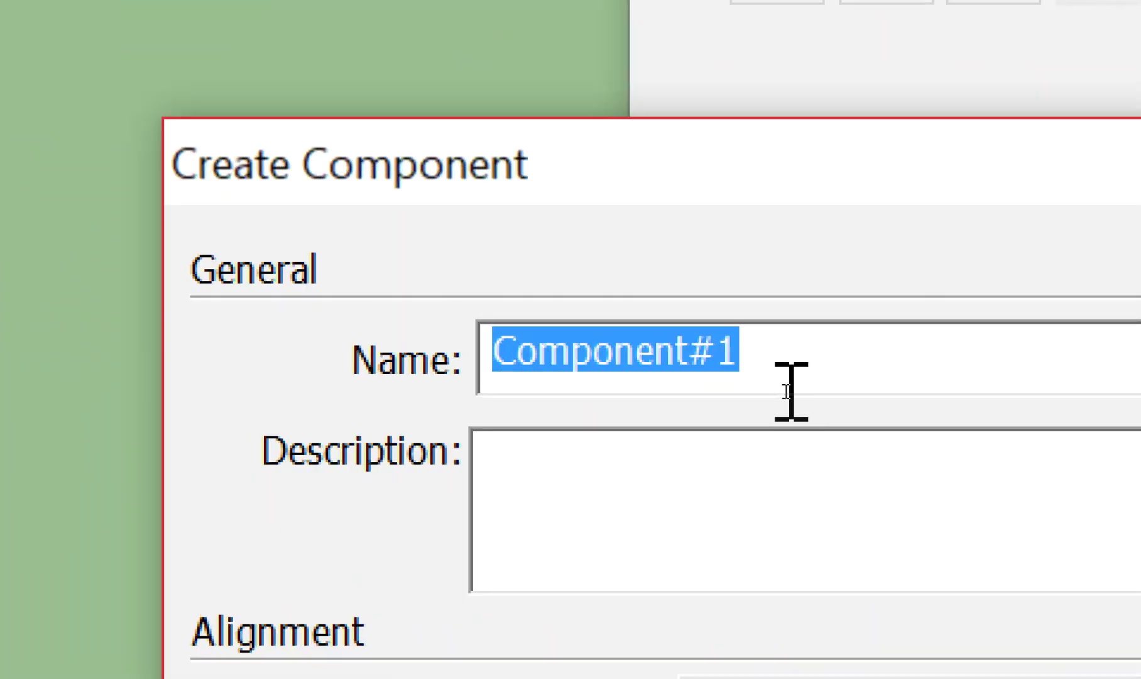
{"action": "type", "text": "/"}
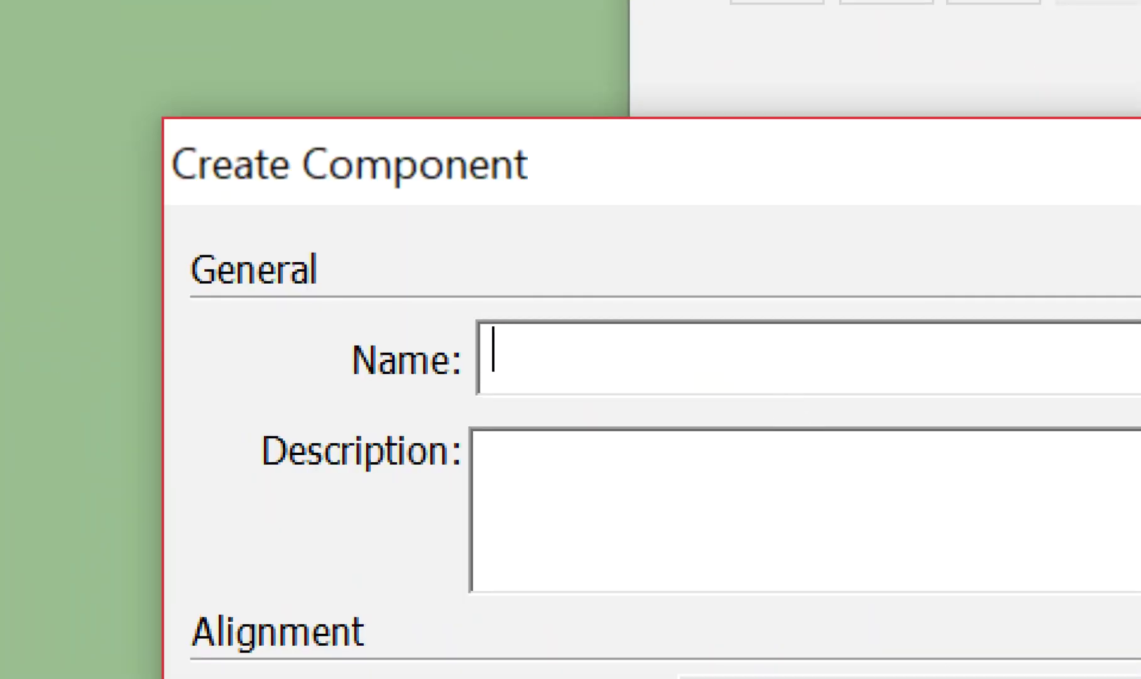
{"action": "type", "text": "W"}
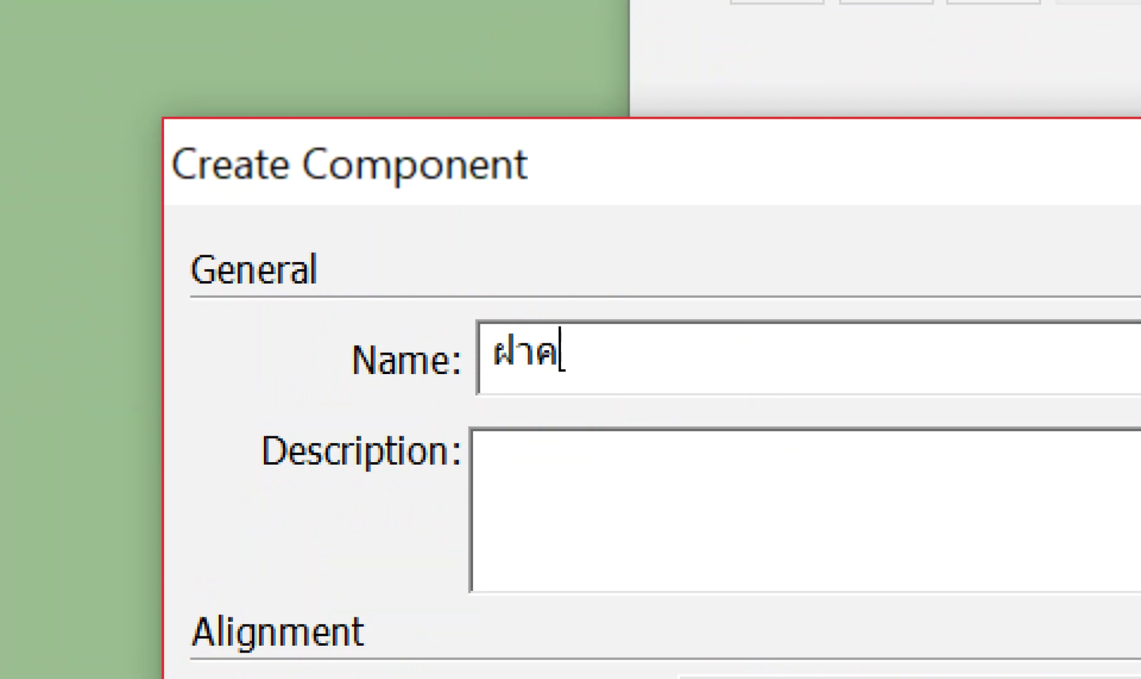
{"action": "type", "text": "ะบายน้ำ"}
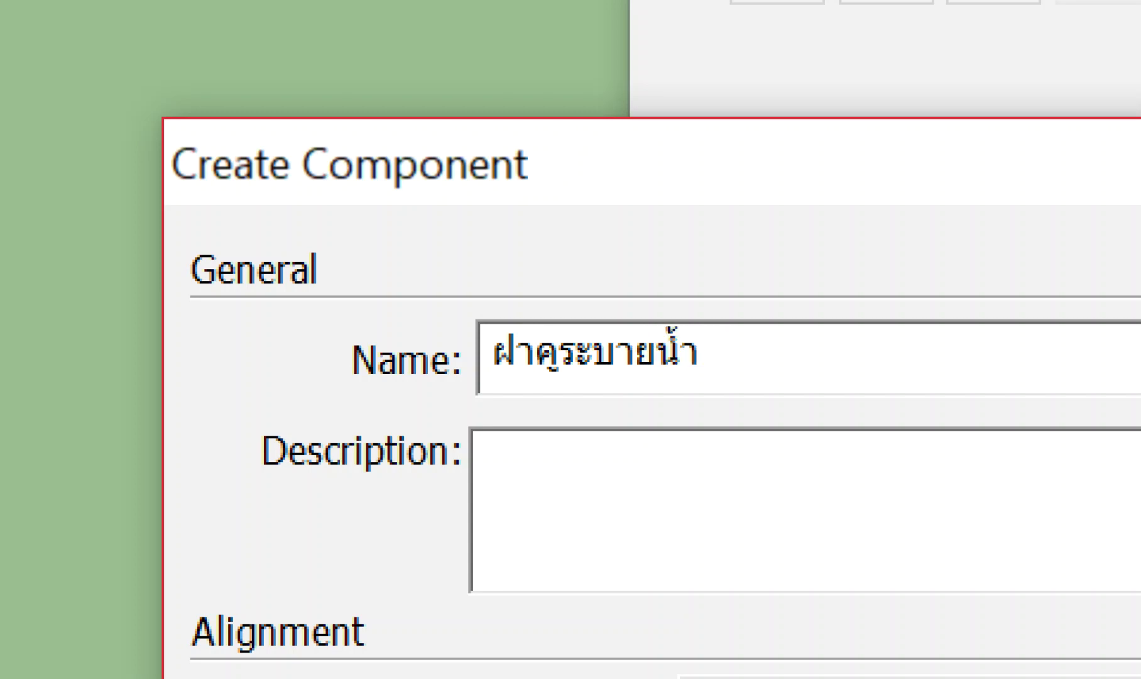
{"action": "key", "text": "Return"}
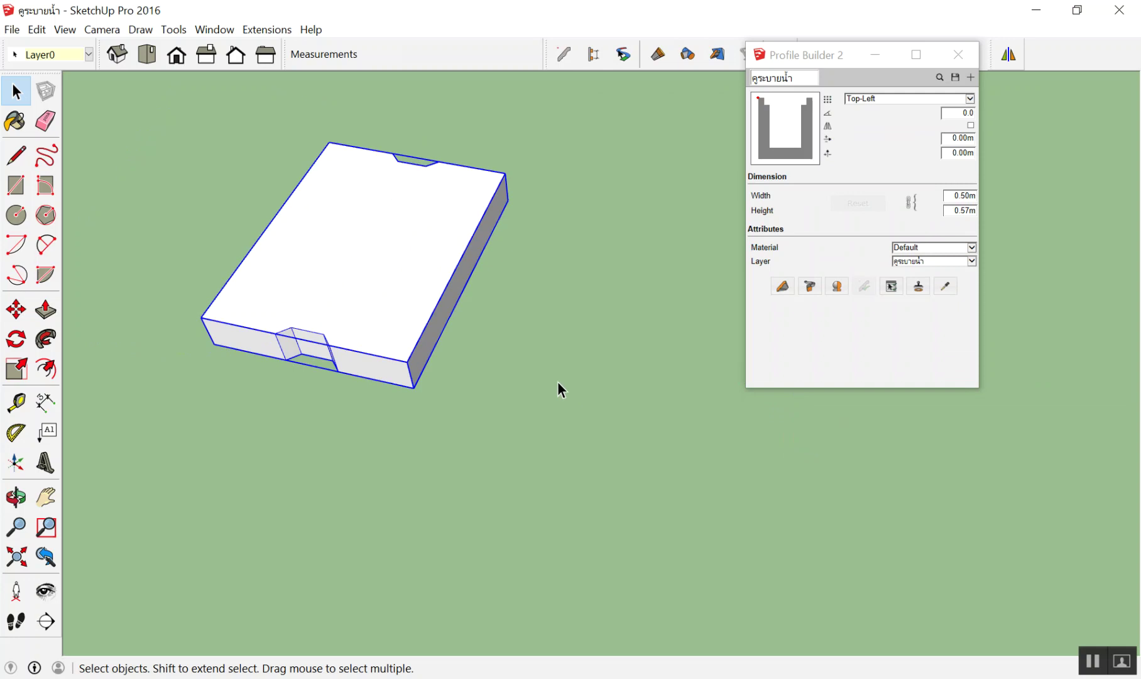
{"action": "left_click", "coordinate": [547, 381]}
{"action": "left_click", "coordinate": [45, 431]}
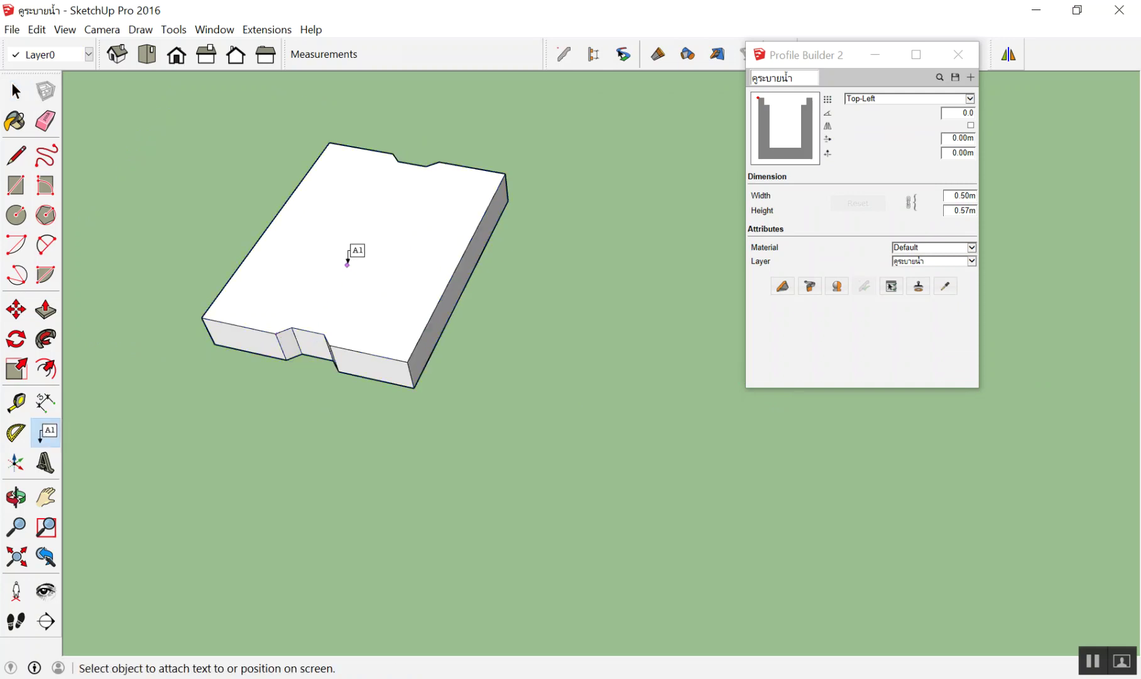
{"action": "left_click", "coordinate": [349, 266]}
{"action": "left_click", "coordinate": [496, 405]}
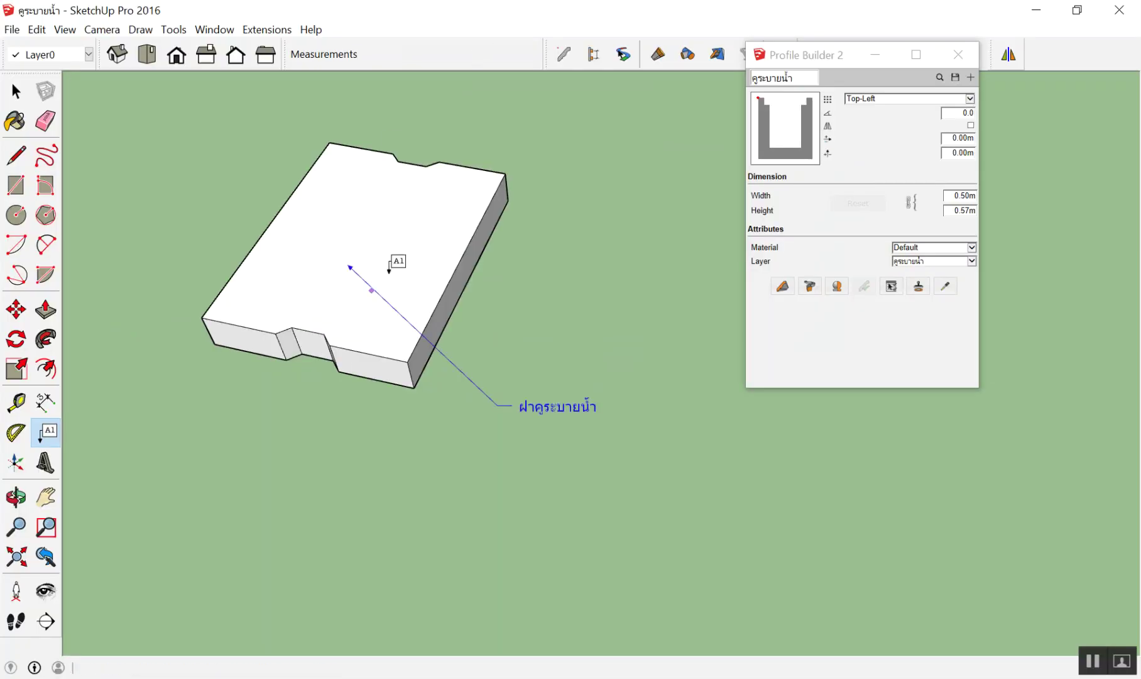
{"action": "left_click", "coordinate": [393, 268]}
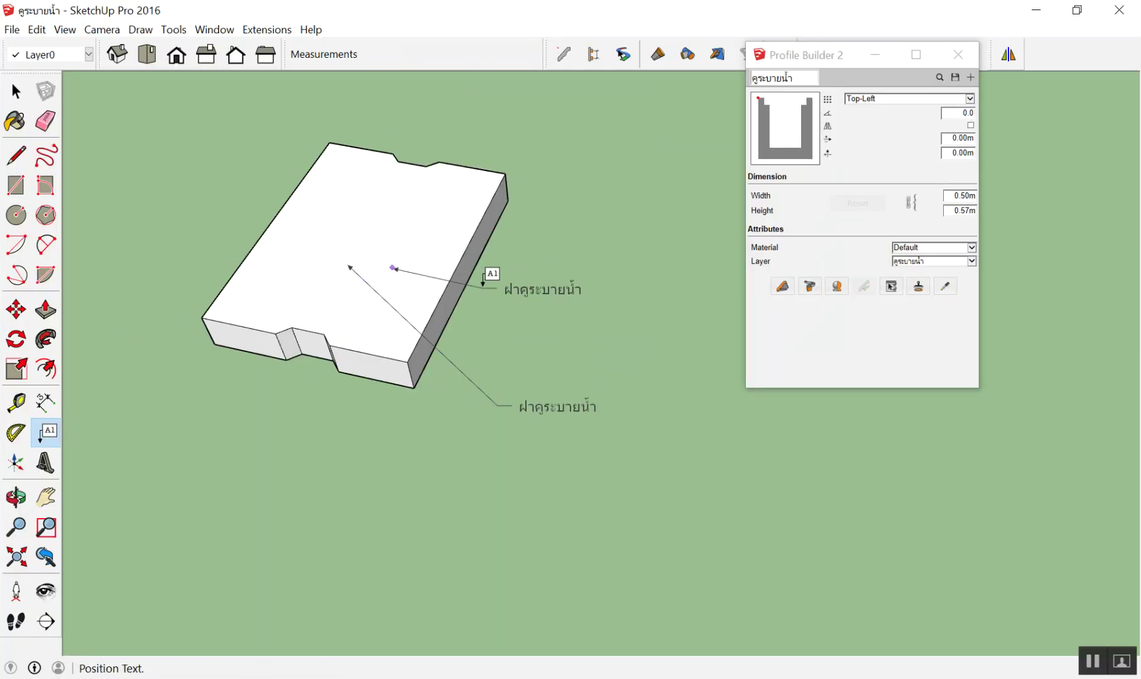
{"action": "left_click", "coordinate": [501, 308]}
{"action": "scroll", "coordinate": [277, 242], "scroll_direction": "down", "scroll_amount": 3}
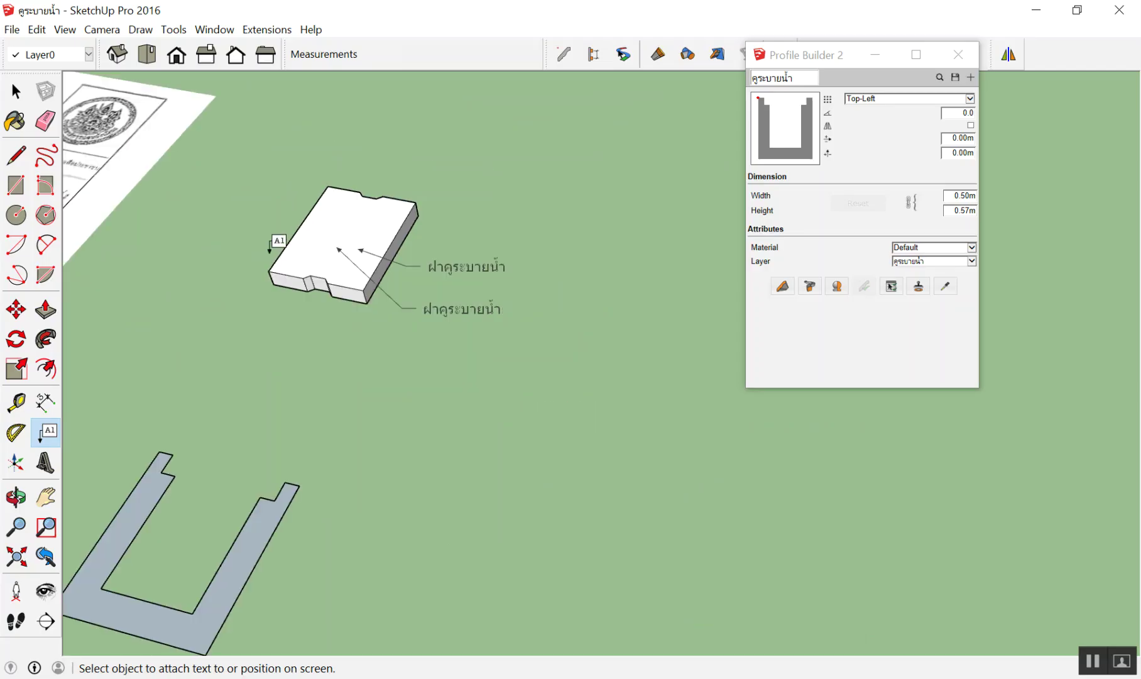
{"action": "scroll", "coordinate": [331, 247], "scroll_direction": "down", "scroll_amount": 3}
{"action": "scroll", "coordinate": [325, 255], "scroll_direction": "down", "scroll_amount": 2}
{"action": "scroll", "coordinate": [522, 419], "scroll_direction": "up", "scroll_amount": 2}
{"action": "left_click", "coordinate": [523, 419]}
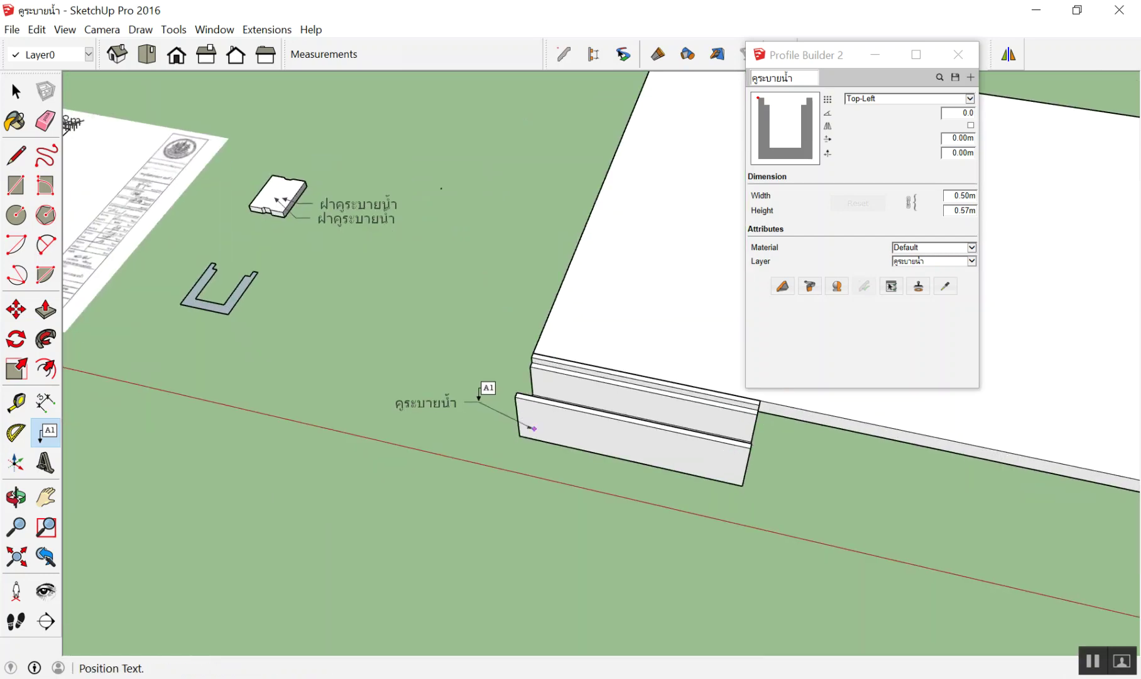
{"action": "left_click", "coordinate": [474, 372]}
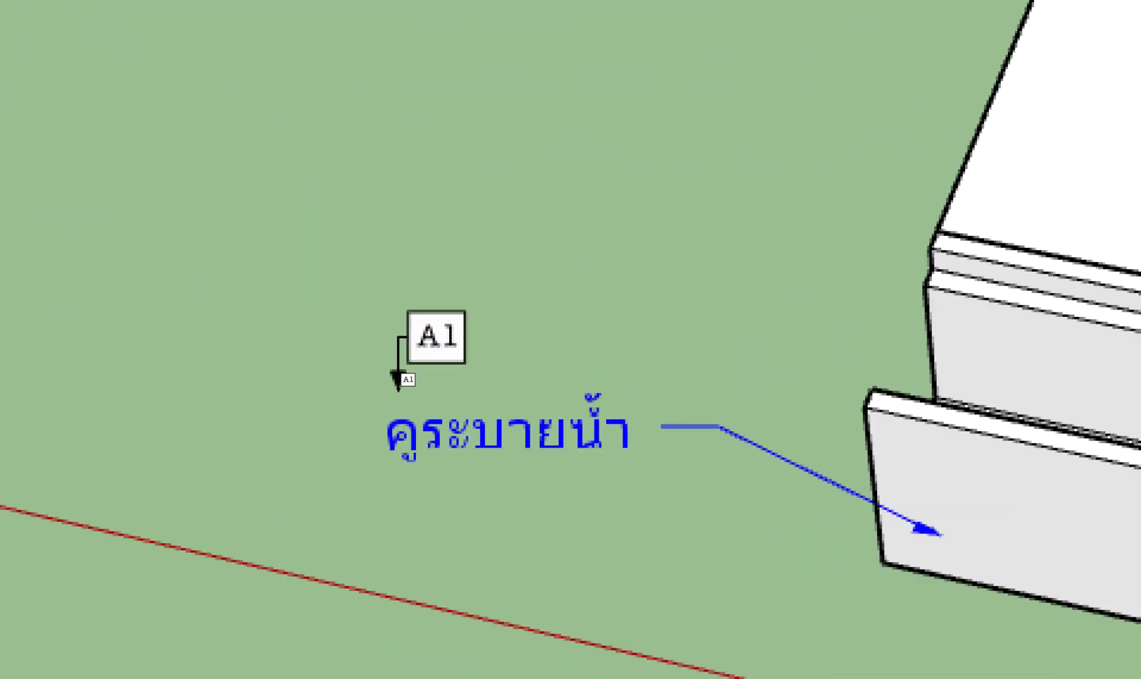
{"action": "left_click", "coordinate": [397, 391]}
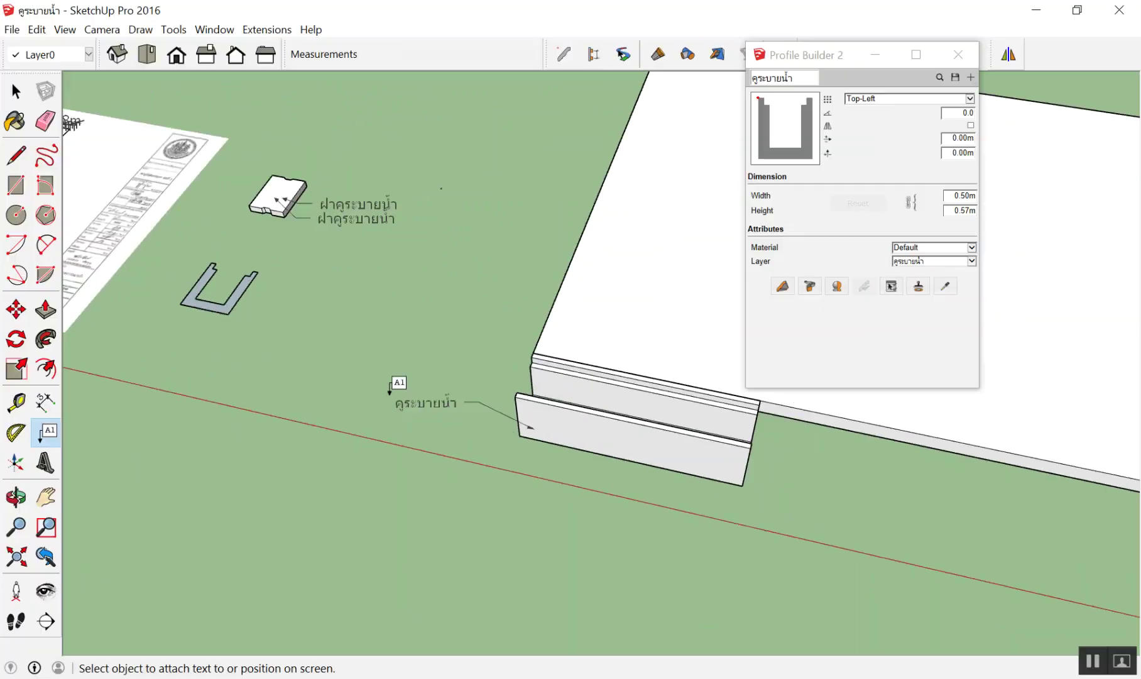
{"action": "key", "text": "space"}
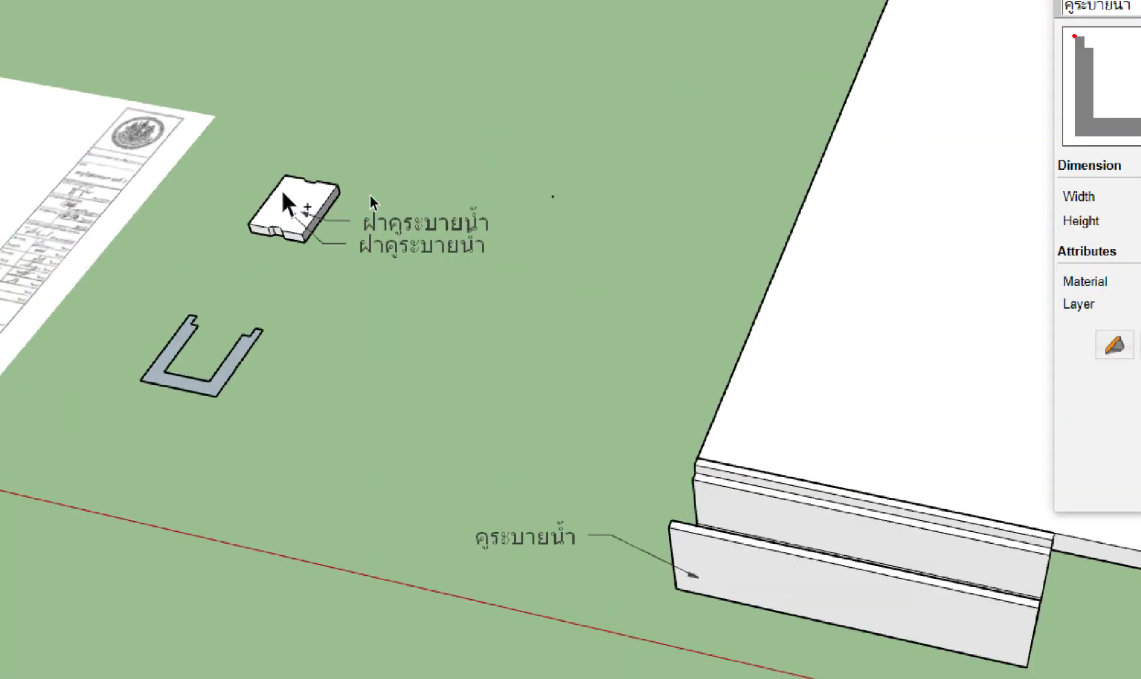
{"action": "left_click_drag", "start_coordinate": [408, 185], "coordinate": [375, 264]}
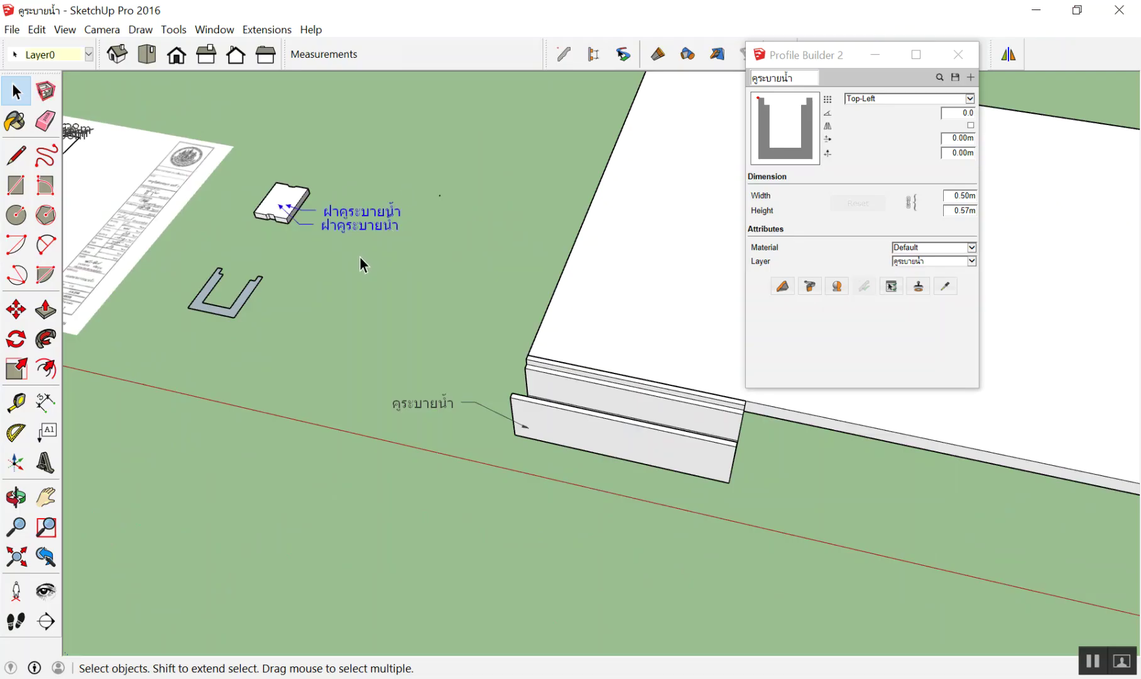
{"action": "key", "text": "Delete"}
{"action": "left_click_drag", "start_coordinate": [471, 377], "coordinate": [419, 440]}
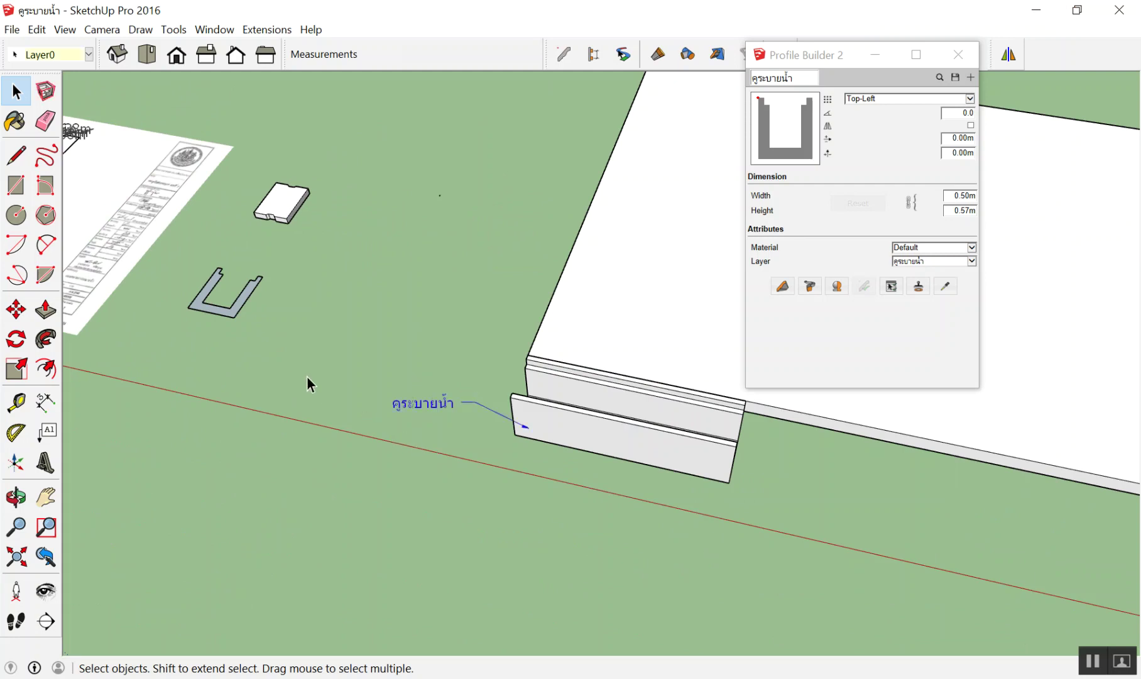
{"action": "key", "text": "Delete"}
{"action": "scroll", "coordinate": [291, 214], "scroll_direction": "up", "scroll_amount": 2}
Begin repositioning the slab component's axes, then cancel after orbiting the view
{"action": "scroll", "coordinate": [273, 199], "scroll_direction": "up", "scroll_amount": 3}
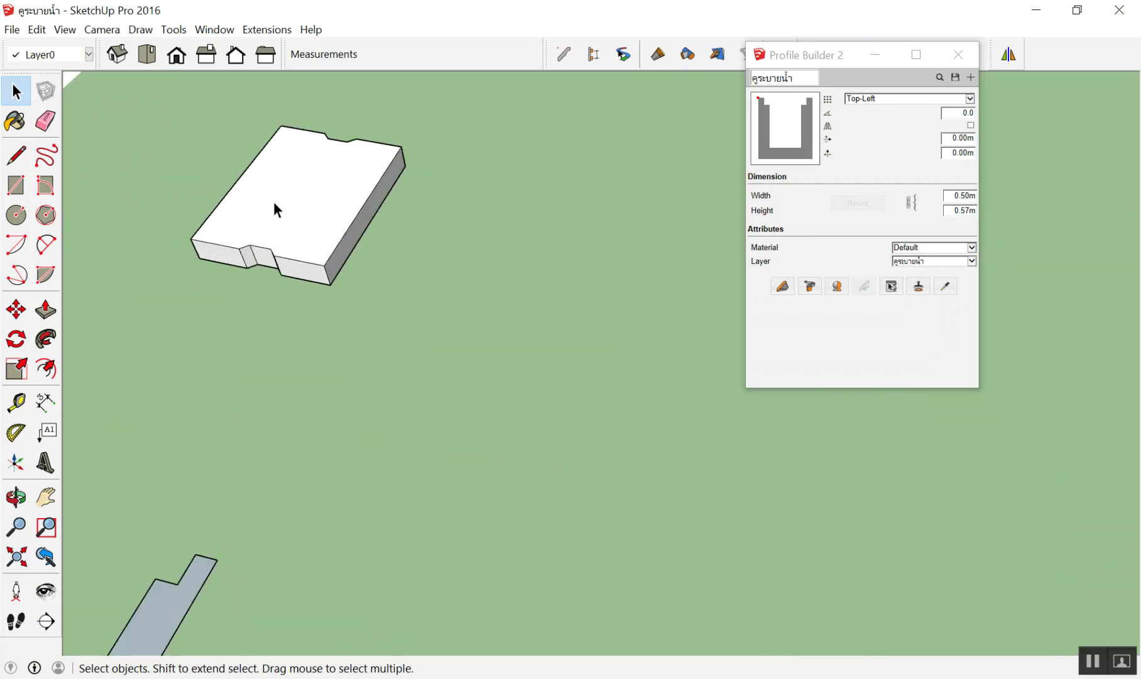
{"action": "scroll", "coordinate": [274, 201], "scroll_direction": "up", "scroll_amount": 2}
{"action": "scroll", "coordinate": [253, 195], "scroll_direction": "down", "scroll_amount": 2}
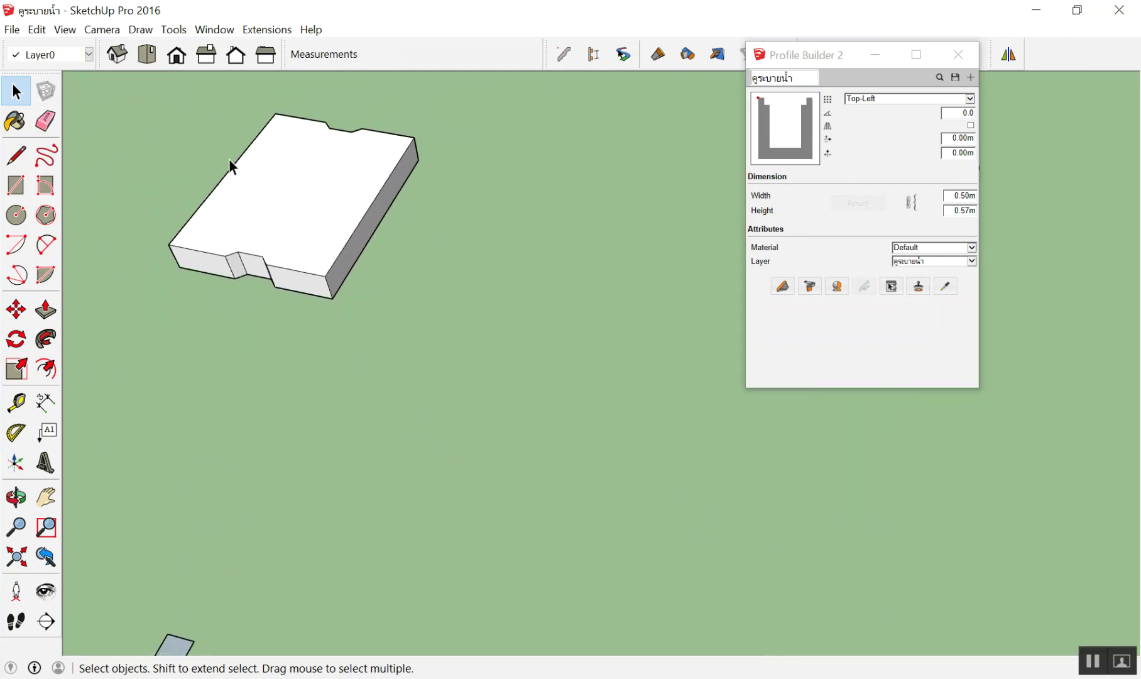
{"action": "right_click", "coordinate": [243, 168]}
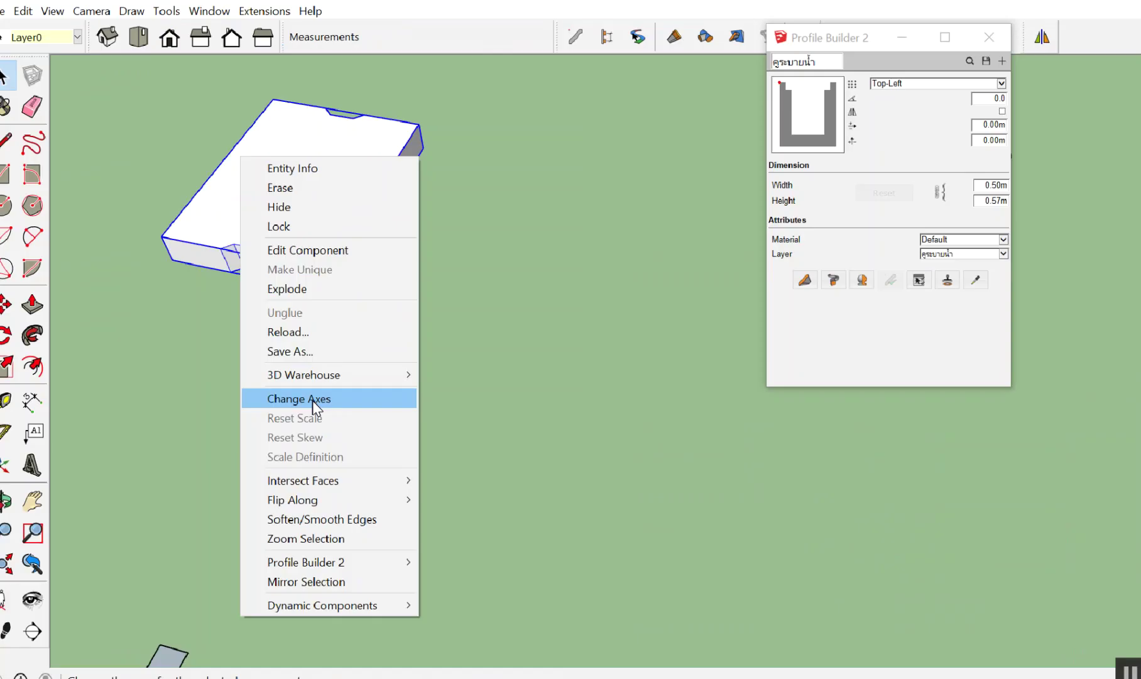
{"action": "left_click", "coordinate": [313, 401]}
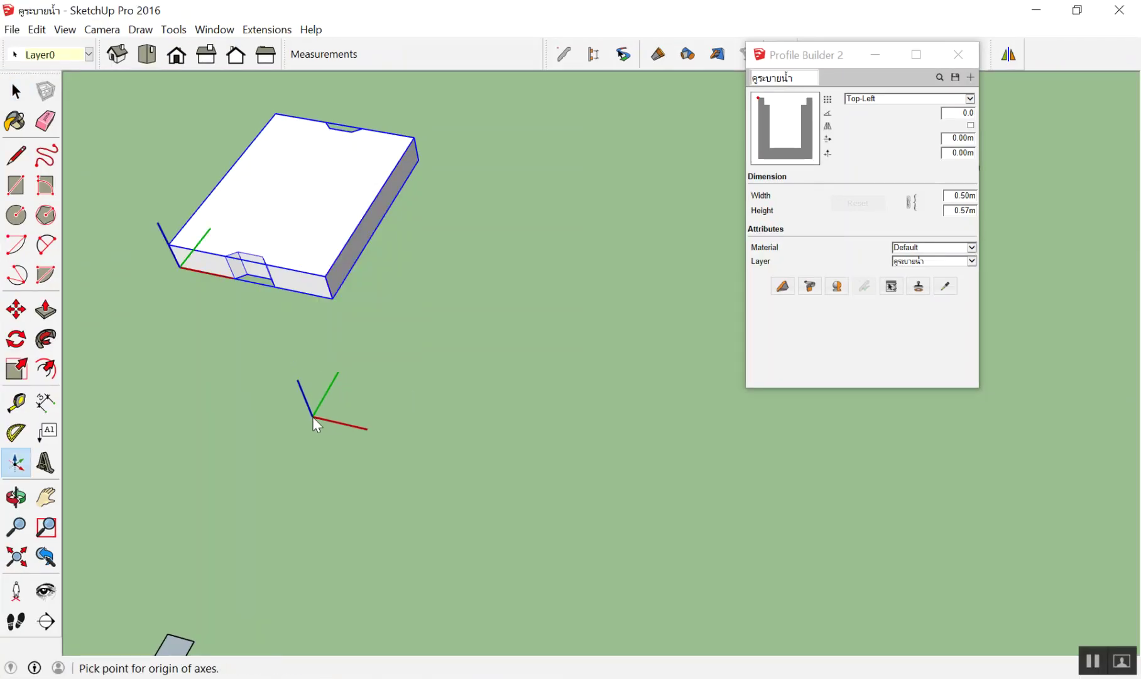
{"action": "scroll", "coordinate": [406, 291], "scroll_direction": "down", "scroll_amount": 3}
{"action": "scroll", "coordinate": [287, 198], "scroll_direction": "down", "scroll_amount": 2}
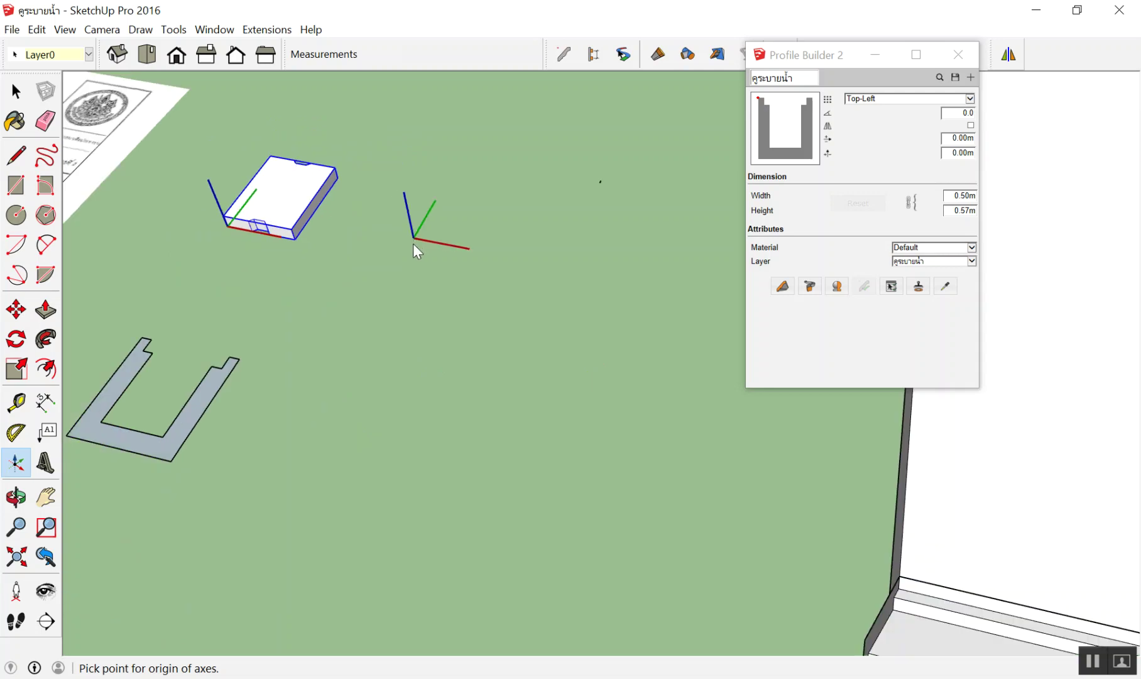
{"action": "scroll", "coordinate": [309, 219], "scroll_direction": "up", "scroll_amount": 3}
{"action": "scroll", "coordinate": [293, 216], "scroll_direction": "up", "scroll_amount": 1}
{"action": "middle_click_drag", "start_coordinate": [292, 218], "coordinate": [300, 179]}
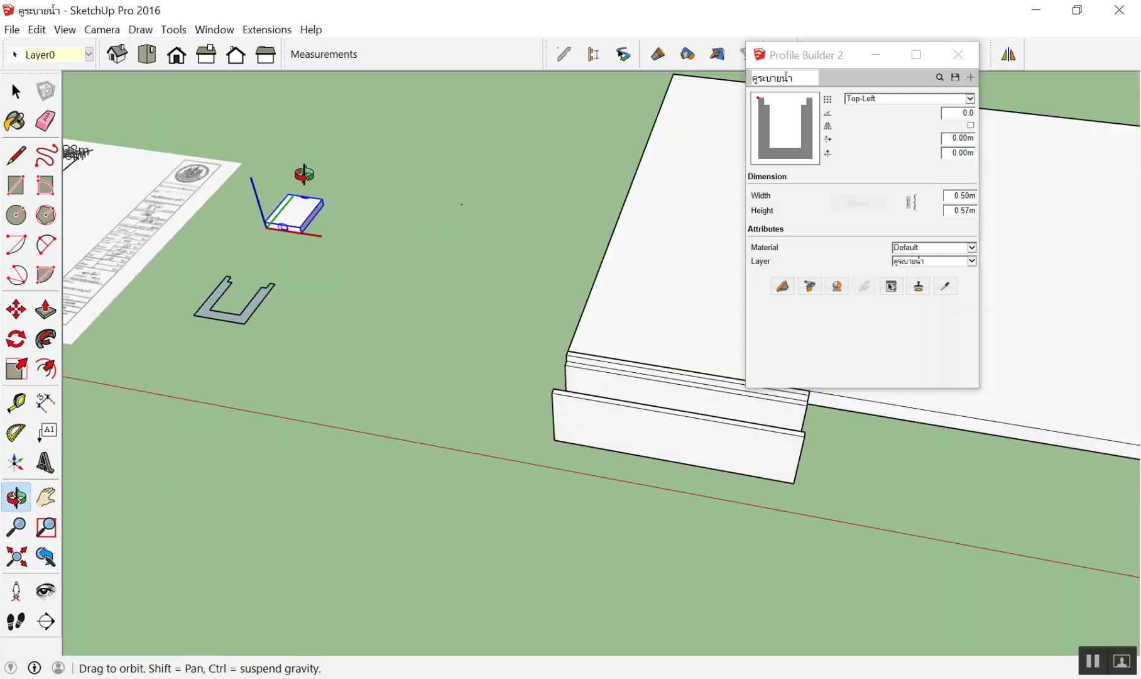
{"action": "scroll", "coordinate": [300, 195], "scroll_direction": "up", "scroll_amount": 2}
{"action": "key", "text": "space"}
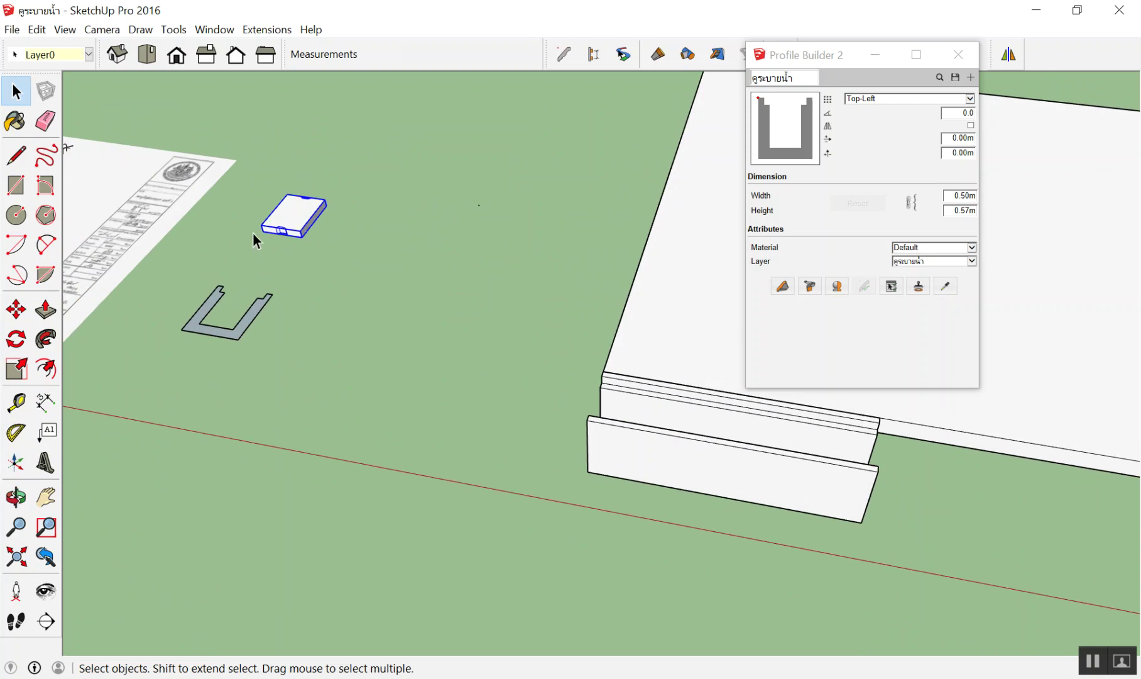
Pick the ฝาคูระบายน้ำ component from the Components list and close the list
{"action": "scroll", "coordinate": [181, 222], "scroll_direction": "up", "scroll_amount": 2}
{"action": "scroll", "coordinate": [237, 186], "scroll_direction": "up", "scroll_amount": 2}
{"action": "scroll", "coordinate": [385, 181], "scroll_direction": "down", "scroll_amount": 1}
{"action": "scroll", "coordinate": [585, 182], "scroll_direction": "up", "scroll_amount": 2}
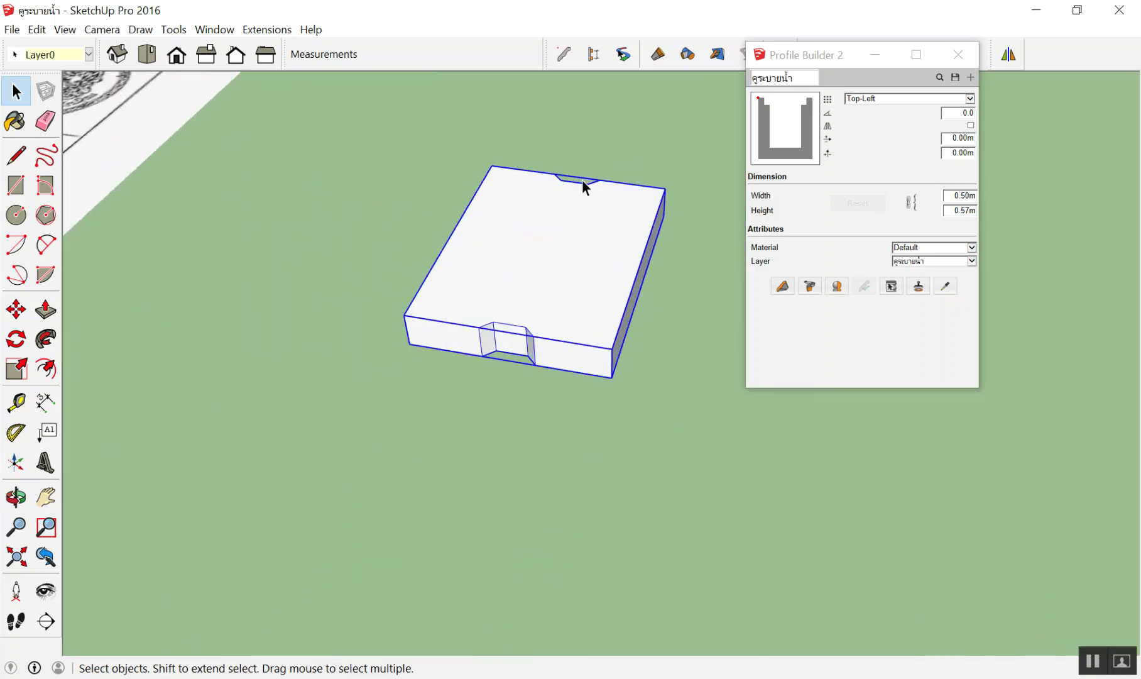
{"action": "left_click", "coordinate": [608, 130]}
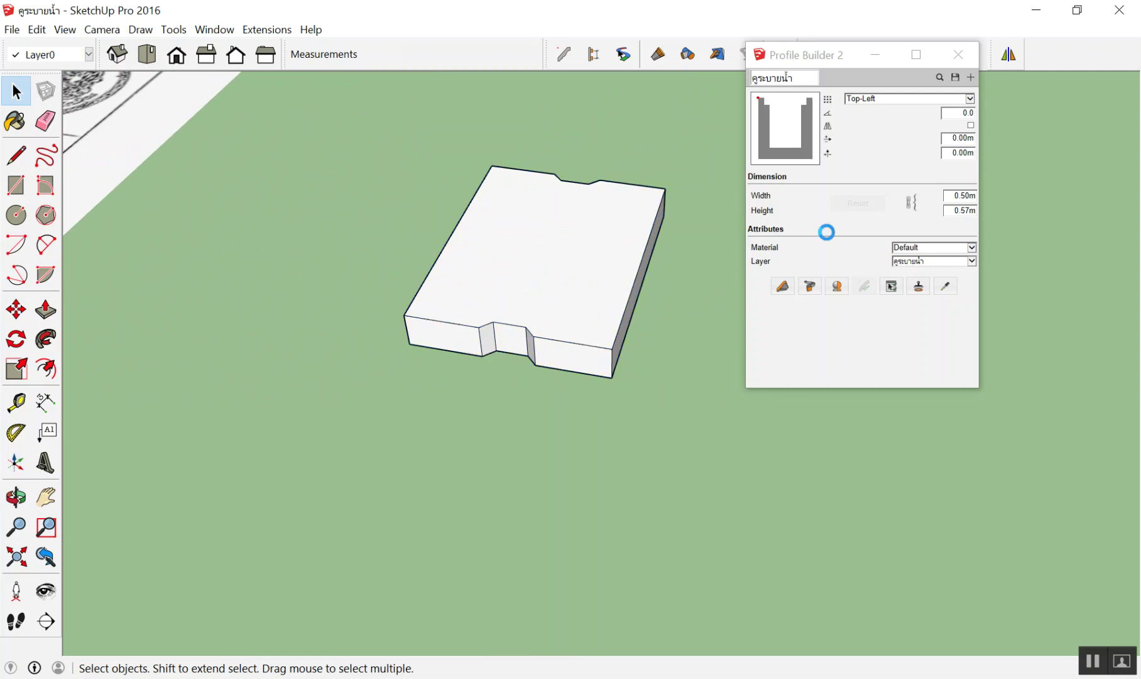
{"action": "left_click", "coordinate": [874, 55]}
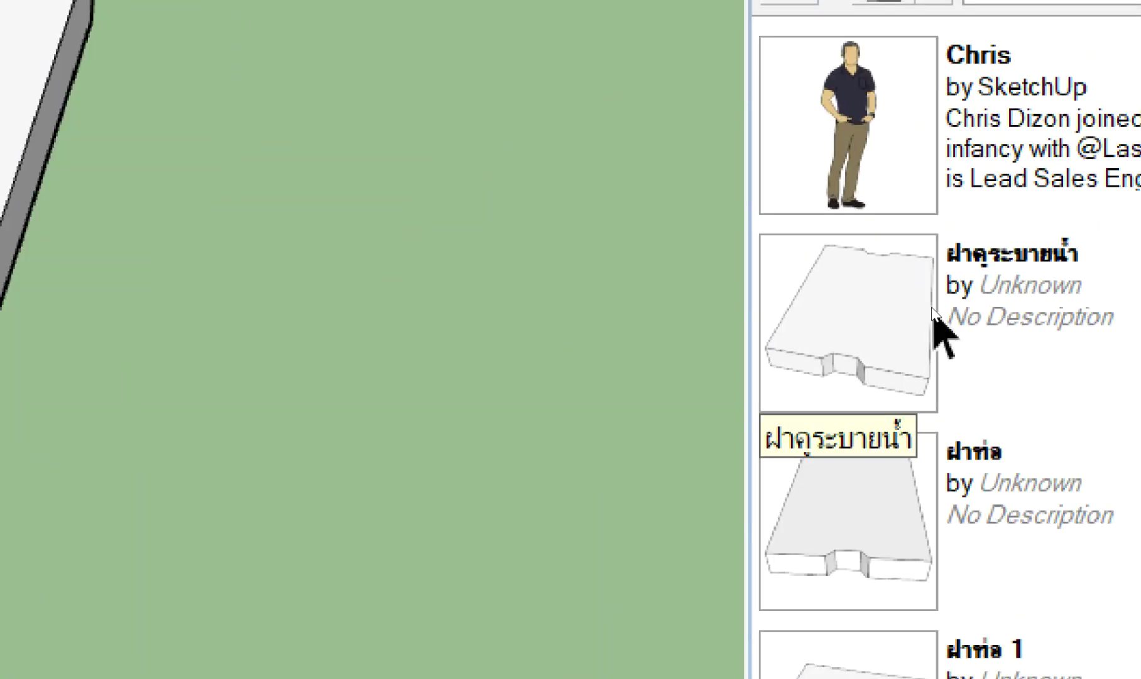
{"action": "left_click", "coordinate": [887, 303]}
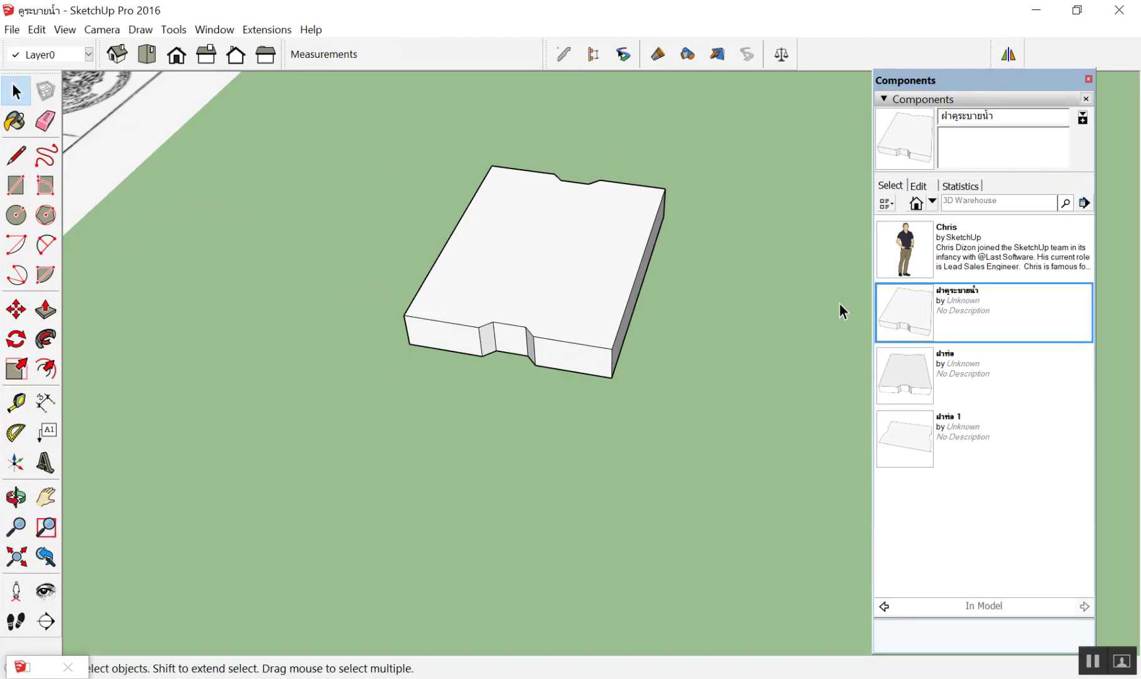
{"action": "left_click", "coordinate": [1088, 78]}
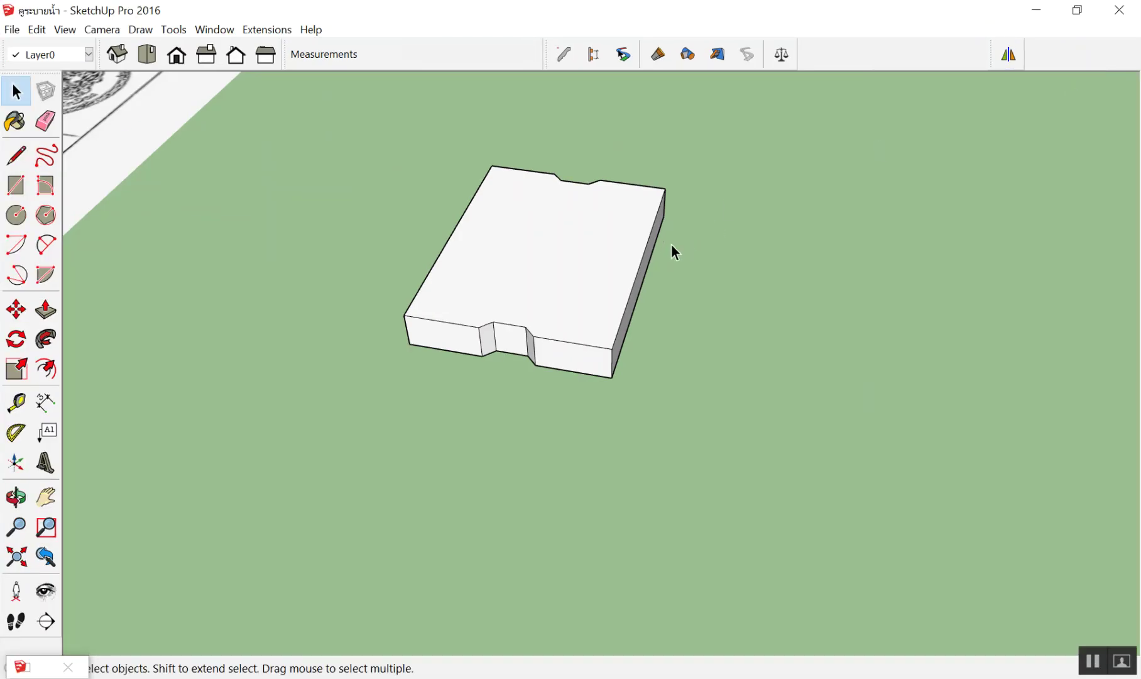
Switch to the Move tool and zoom in on the cover slab
{"action": "middle_click_drag", "start_coordinate": [606, 257], "coordinate": [602, 323]}
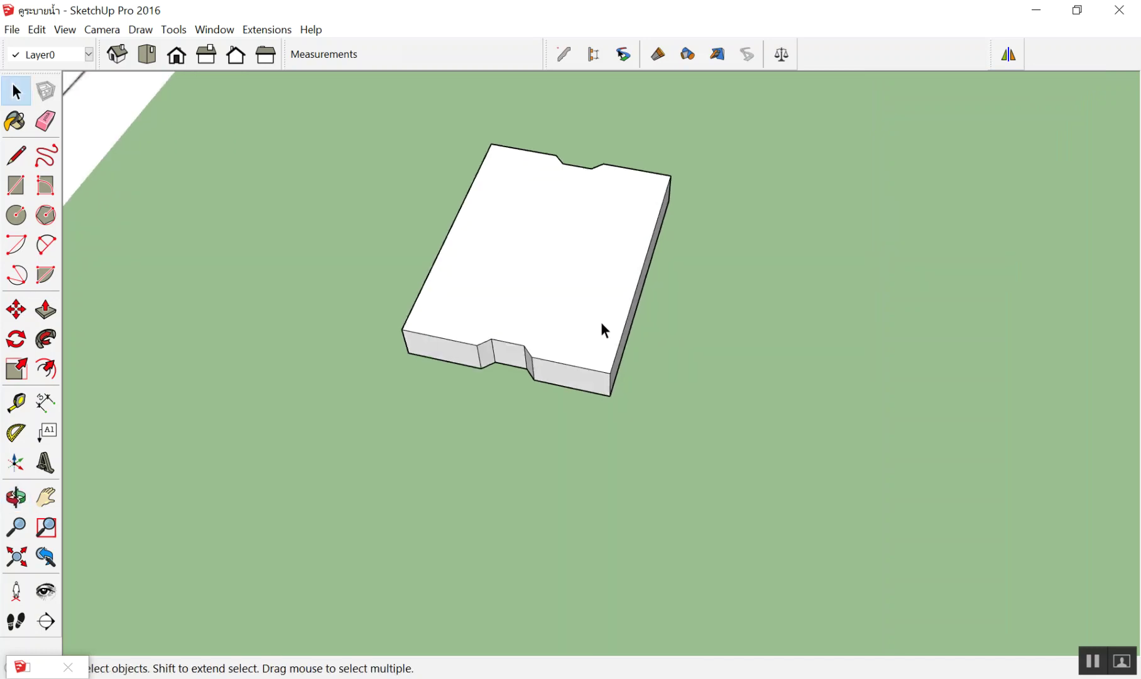
{"action": "key", "text": "m"}
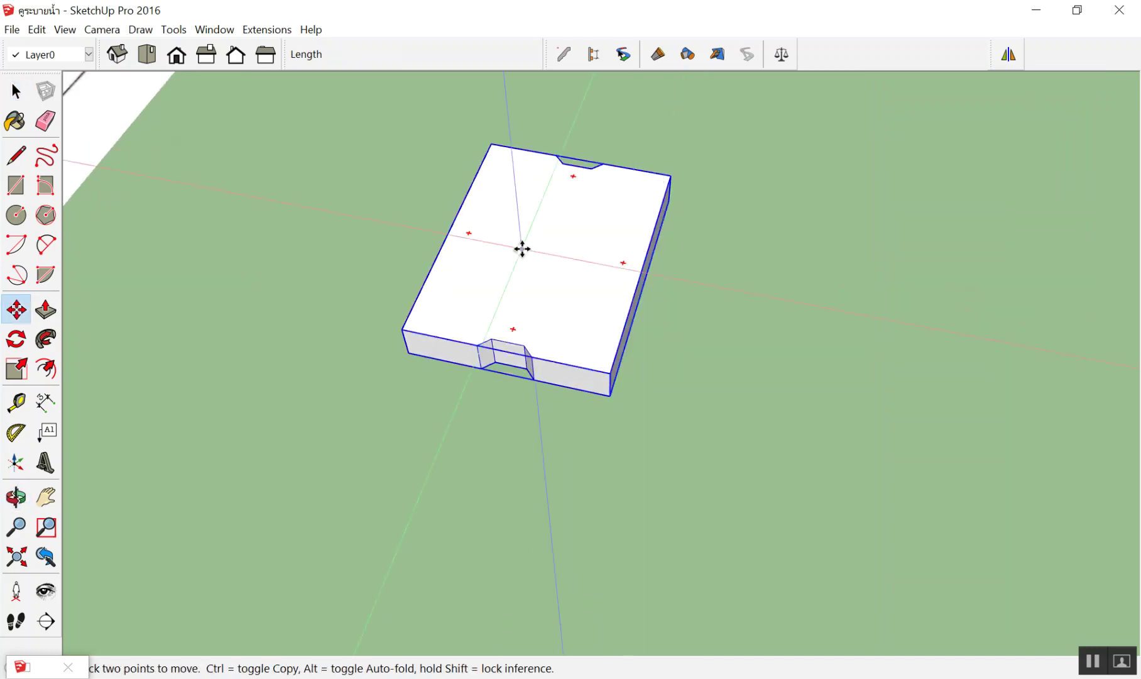
{"action": "key", "text": "Escape"}
{"action": "key", "text": "space"}
{"action": "key", "text": "m"}
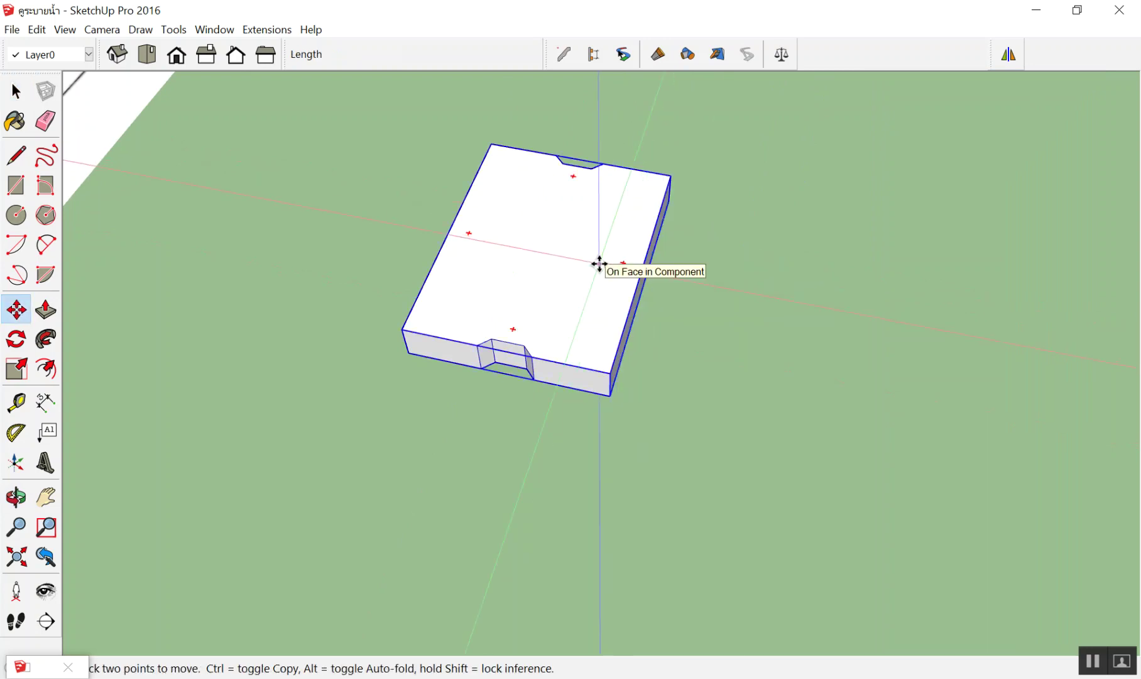
{"action": "scroll", "coordinate": [504, 192], "scroll_direction": "down", "scroll_amount": 1}
{"action": "scroll", "coordinate": [504, 191], "scroll_direction": "down", "scroll_amount": 4}
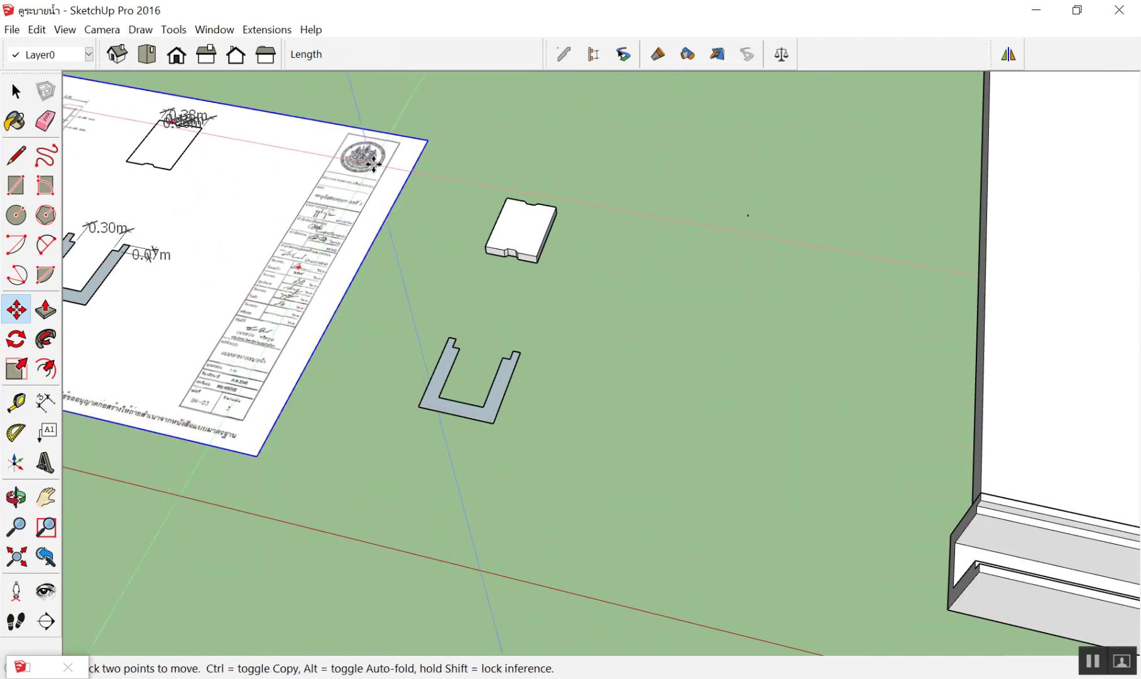
{"action": "scroll", "coordinate": [527, 200], "scroll_direction": "up", "scroll_amount": 1}
{"action": "scroll", "coordinate": [526, 198], "scroll_direction": "up", "scroll_amount": 3}
{"action": "scroll", "coordinate": [530, 205], "scroll_direction": "up", "scroll_amount": 1}
{"action": "scroll", "coordinate": [537, 212], "scroll_direction": "up", "scroll_amount": 3}
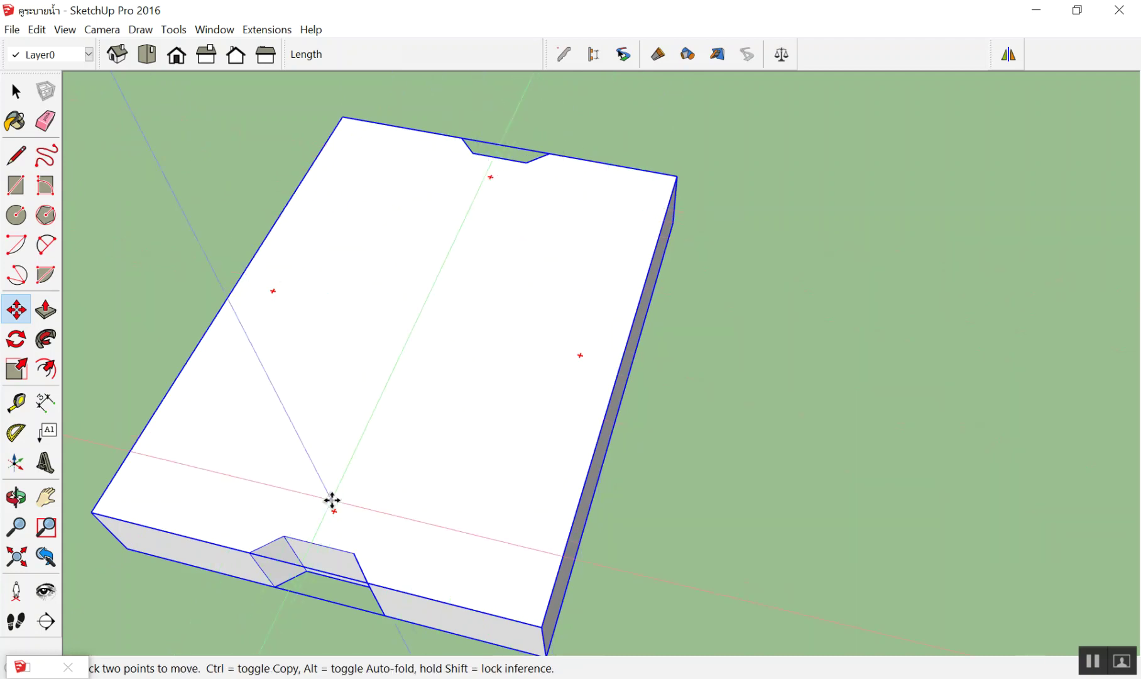
Rotate the slab about its centre, then orbit to a different angle
{"action": "left_click", "coordinate": [579, 355]}
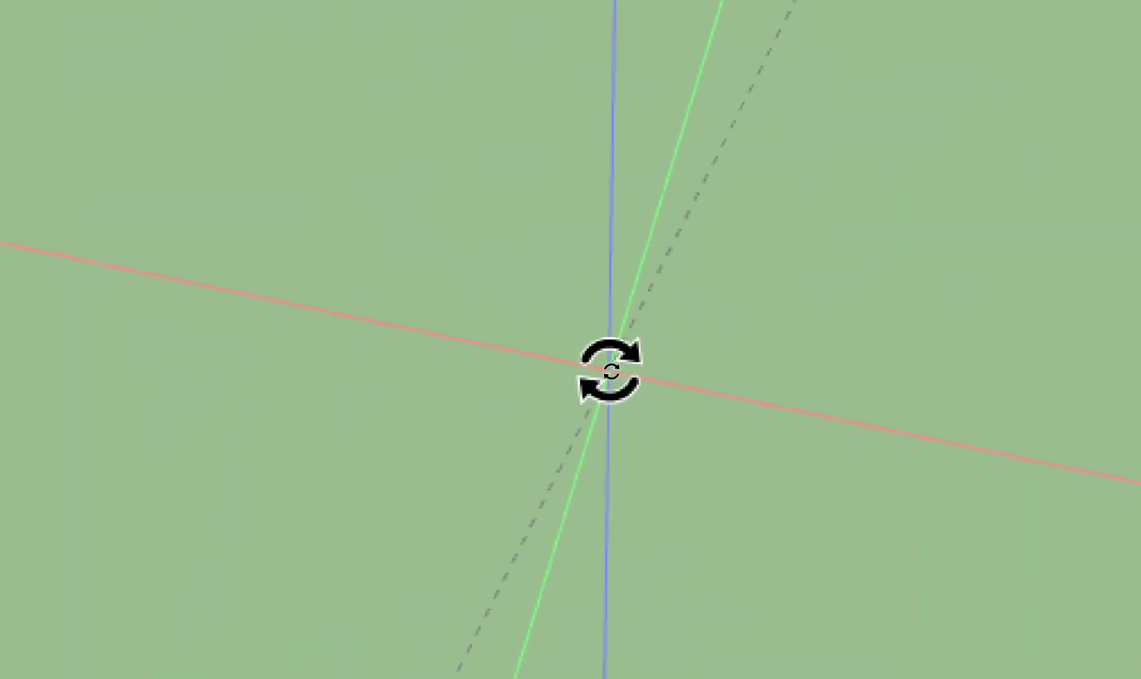
{"action": "left_click", "coordinate": [552, 453]}
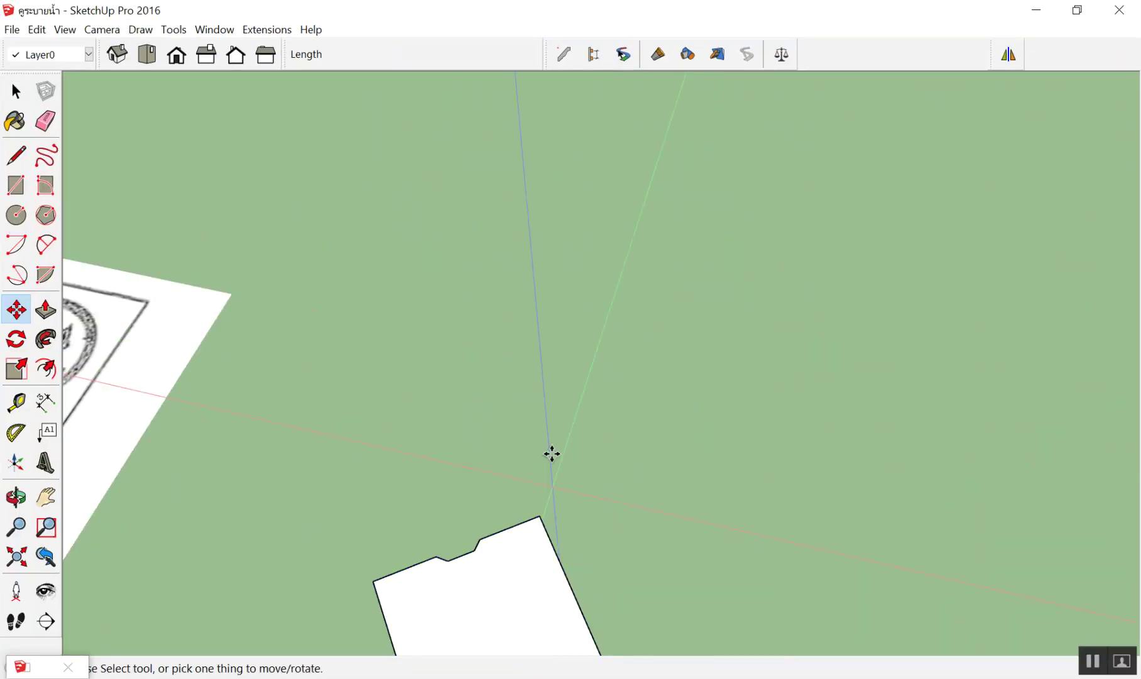
{"action": "mouse_move", "coordinate": [586, 608]}
{"action": "middle_mouse_down"}
{"action": "mouse_move", "coordinate": [605, 582]}
{"action": "mouse_move", "coordinate": [571, 298]}
{"action": "middle_mouse_up"}
{"action": "scroll", "coordinate": [520, 301], "scroll_direction": "up", "scroll_amount": 2}
{"action": "scroll", "coordinate": [519, 377], "scroll_direction": "up", "scroll_amount": 3}
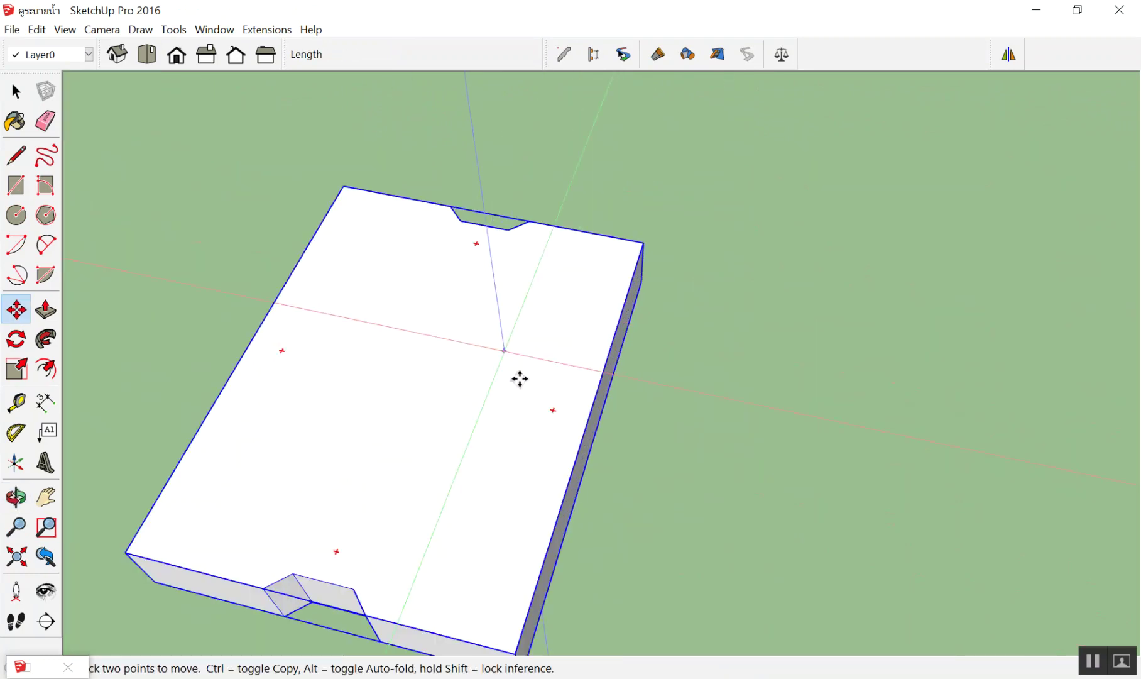
Rotate the slab with Rotate (Q), entering a 90° angle
{"action": "key", "text": "q"}
{"action": "left_click", "coordinate": [553, 409]}
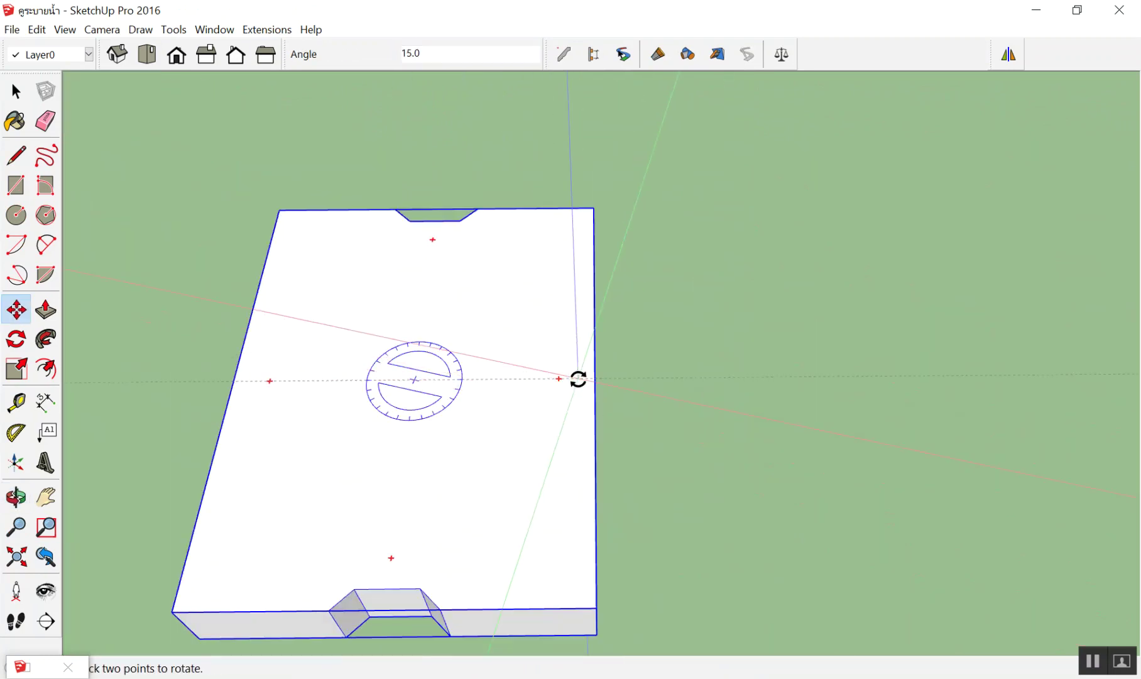
{"action": "left_click", "coordinate": [578, 377]}
{"action": "key", "text": "m"}
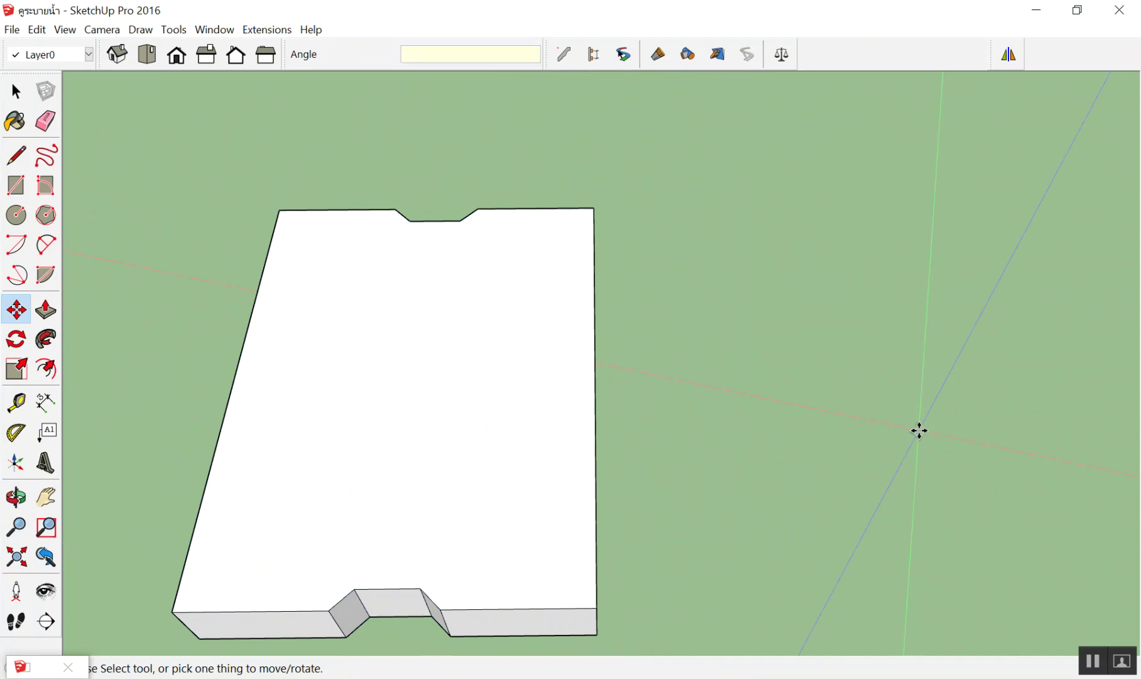
{"action": "type", "text": "90"}
{"action": "key", "text": "Return"}
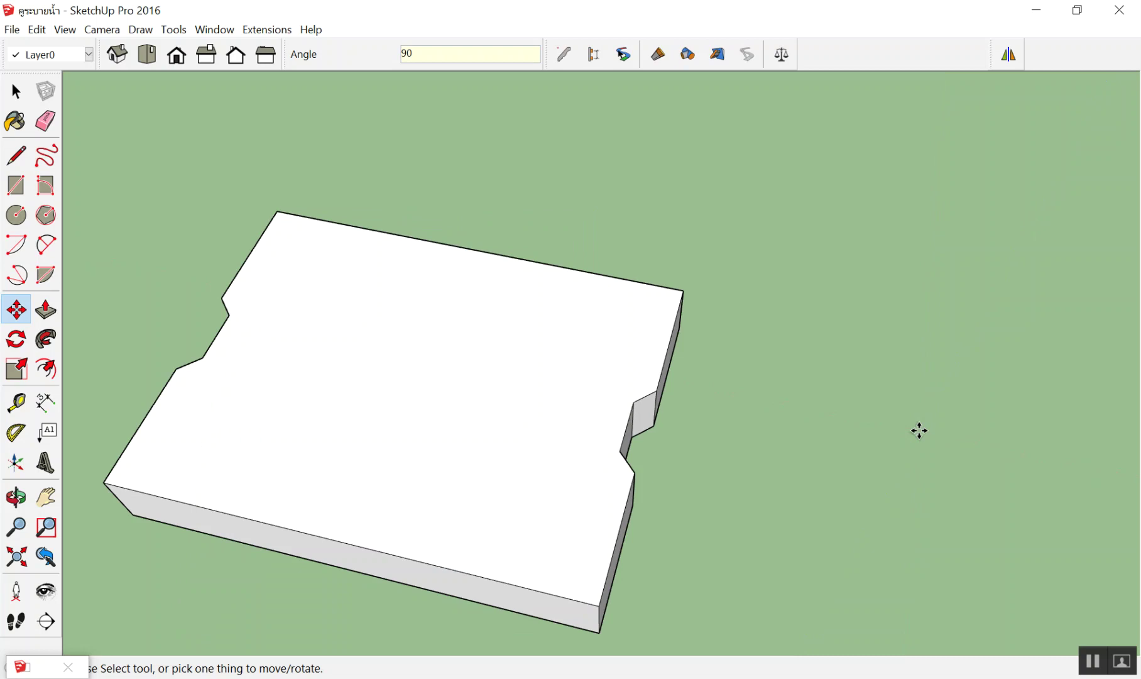
Undo the rotations back to the axis-aligned slab
{"action": "key", "text": "ctrl+z"}
{"action": "scroll", "coordinate": [572, 272], "scroll_direction": "down", "scroll_amount": 2}
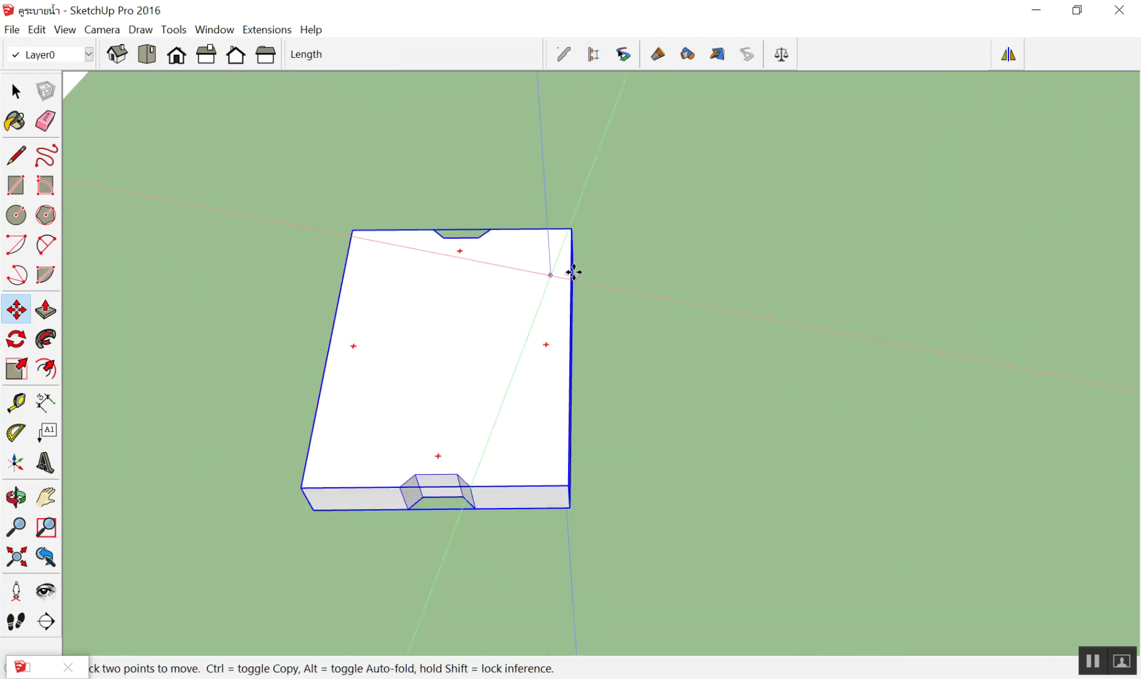
{"action": "scroll", "coordinate": [533, 242], "scroll_direction": "down", "scroll_amount": 2}
{"action": "key", "text": "ctrl+z"}
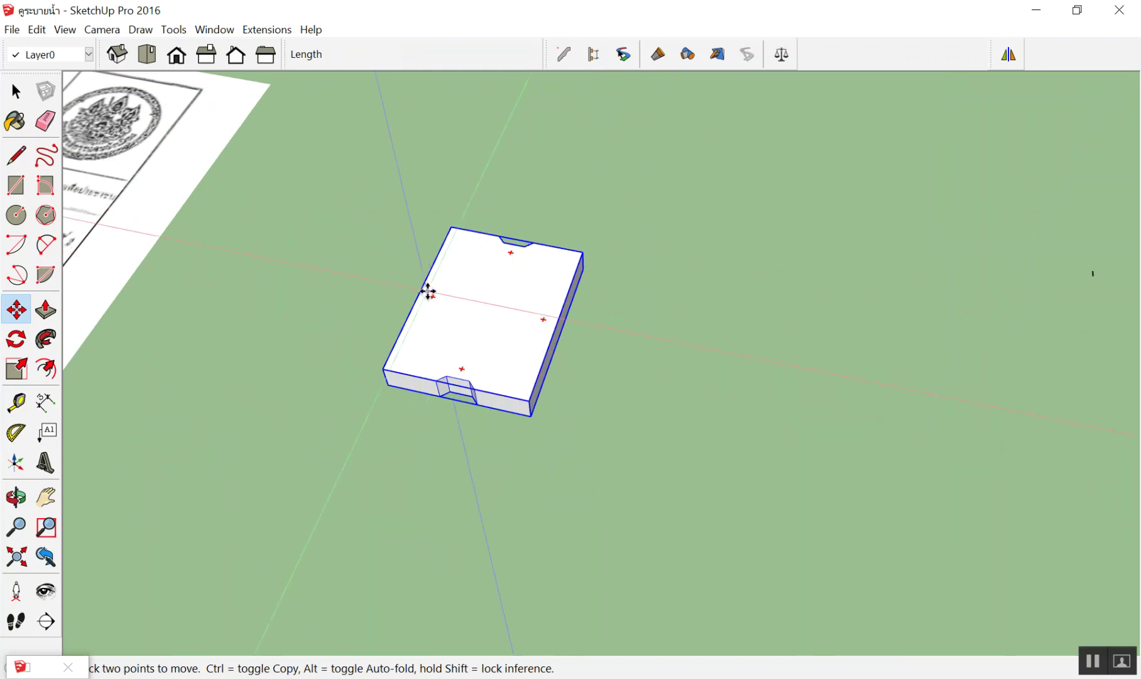
Rotate the slab again about its centre, finishing with a 90° turn
{"action": "key", "text": "q"}
{"action": "left_click", "coordinate": [430, 298]}
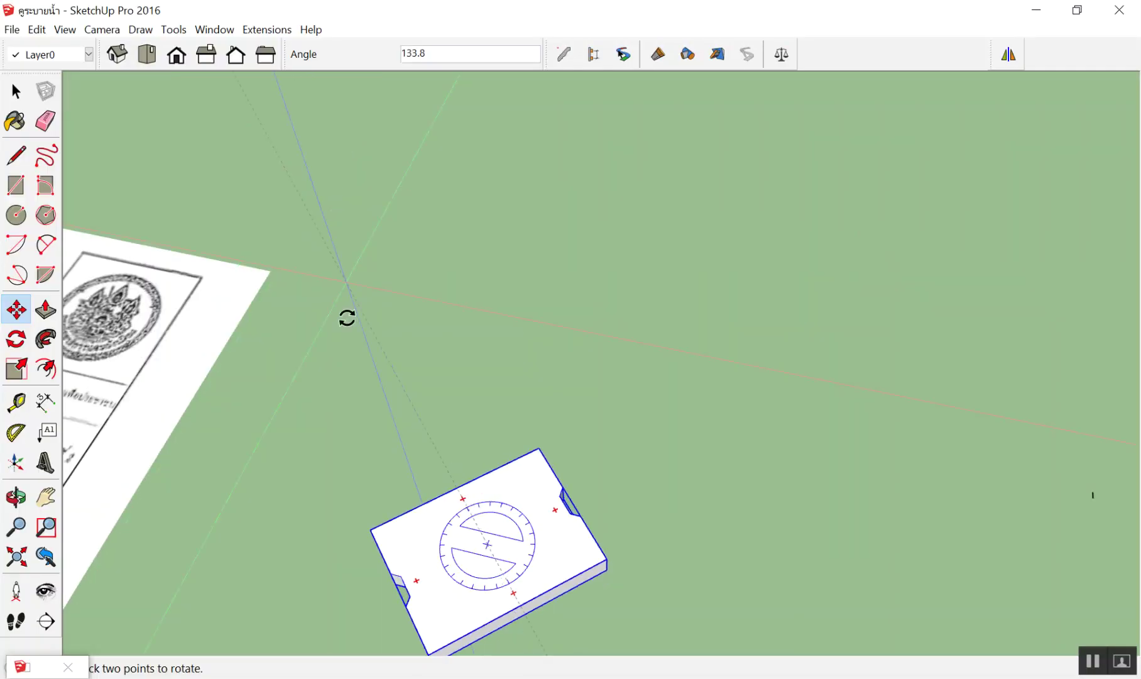
{"action": "left_click", "coordinate": [350, 480]}
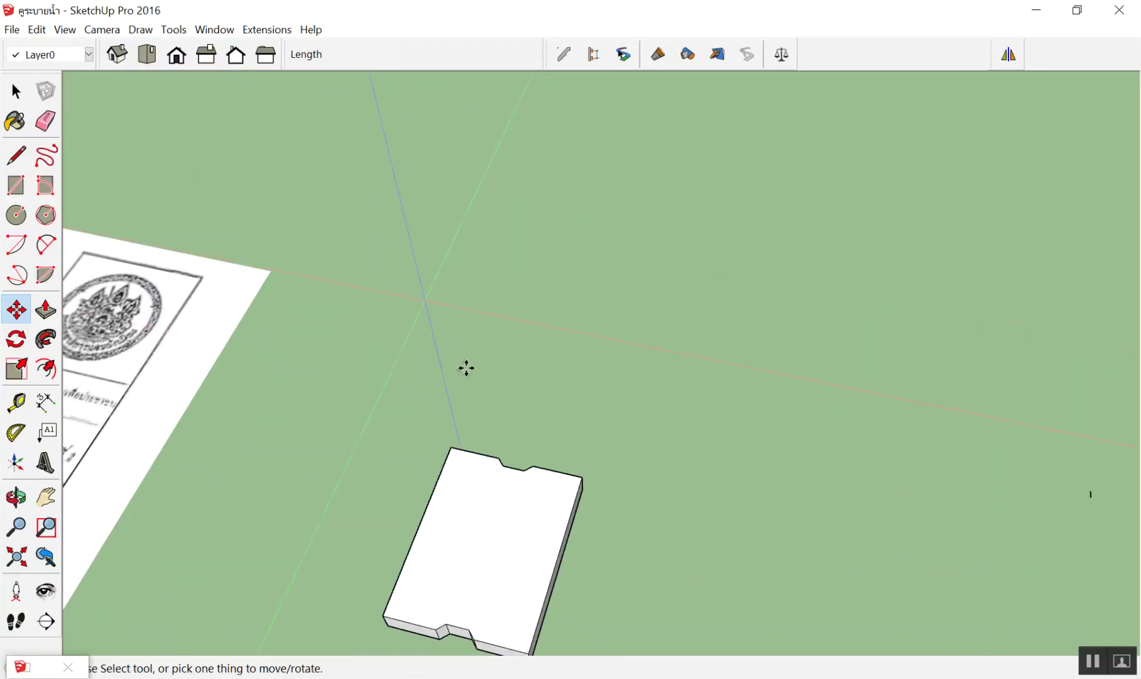
{"action": "left_click", "coordinate": [544, 556]}
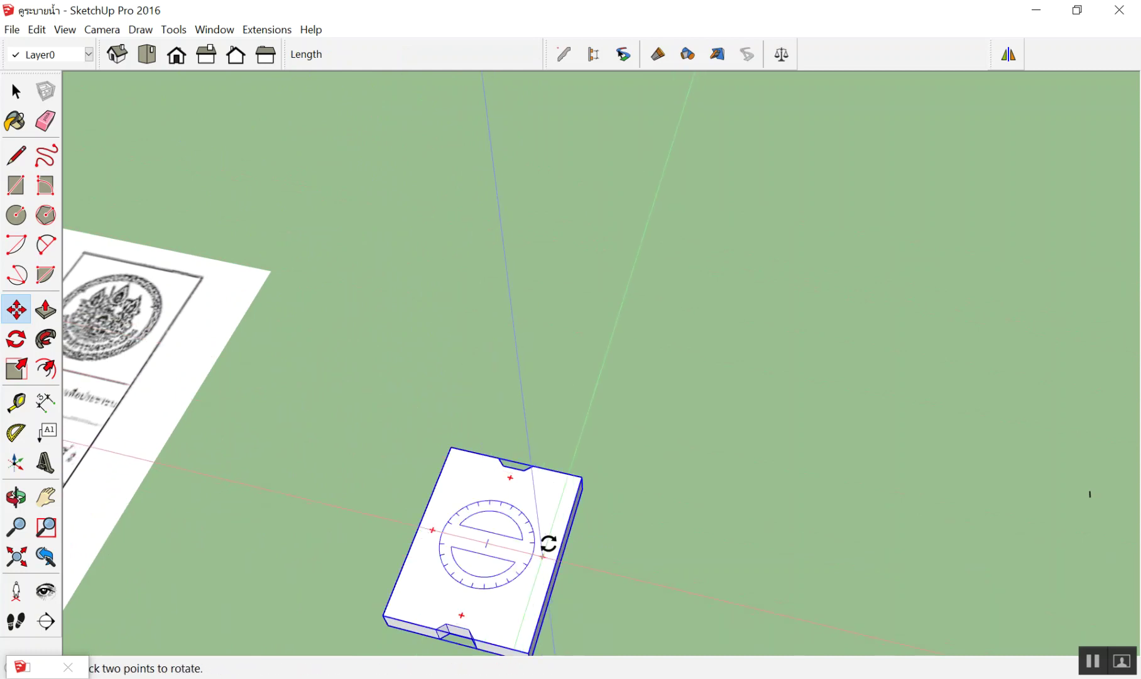
{"action": "type", "text": "90"}
{"action": "key", "text": "Return"}
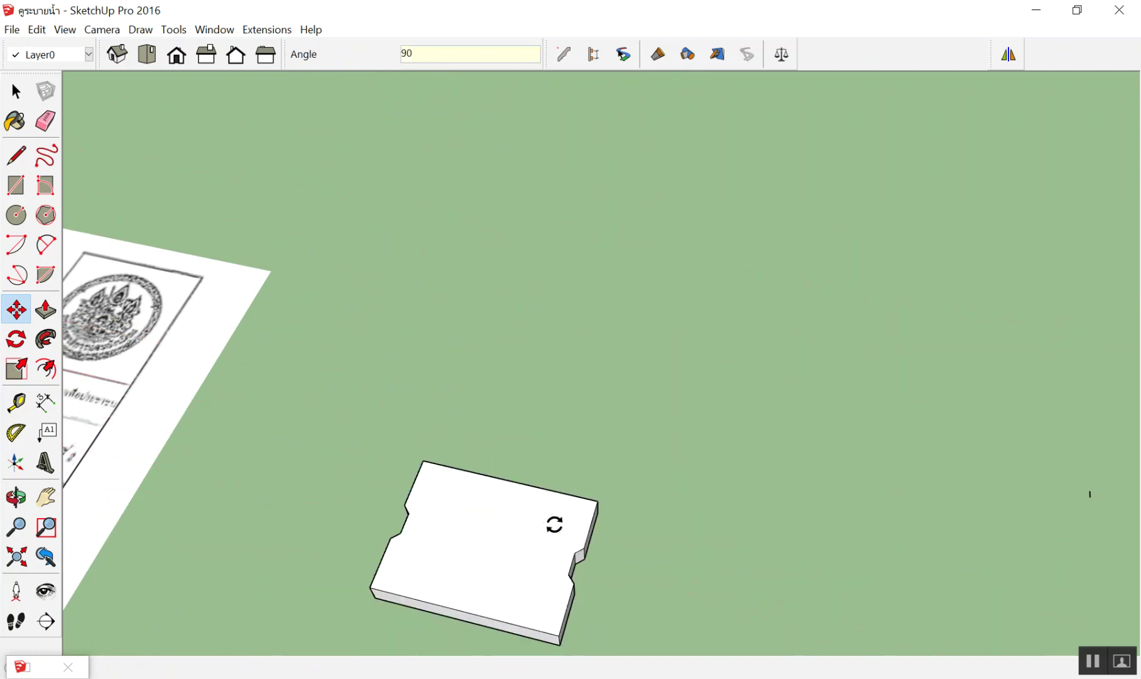
{"action": "key", "text": "space"}
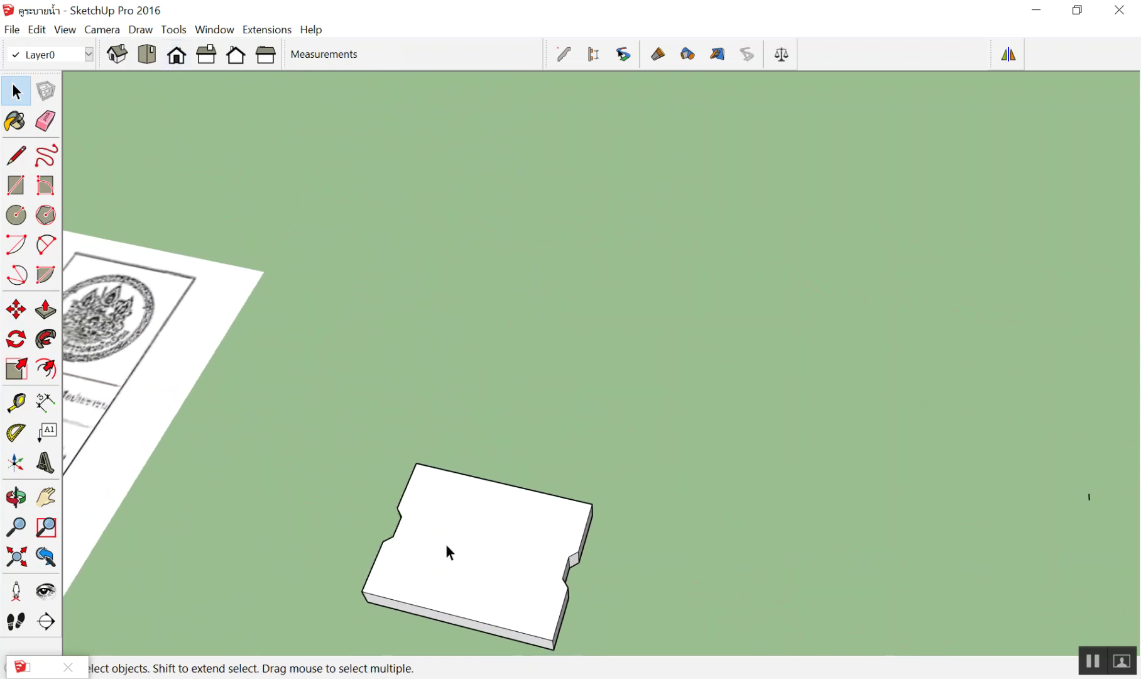
Orbit out to see the whole scene and select the cover slab
{"action": "scroll", "coordinate": [446, 543], "scroll_direction": "down", "scroll_amount": 3}
{"action": "scroll", "coordinate": [444, 534], "scroll_direction": "down", "scroll_amount": 3}
{"action": "scroll", "coordinate": [460, 501], "scroll_direction": "down", "scroll_amount": 2}
{"action": "mouse_move", "coordinate": [465, 394]}
{"action": "middle_mouse_down"}
{"action": "mouse_move", "coordinate": [372, 471]}
{"action": "mouse_move", "coordinate": [756, 512]}
{"action": "middle_mouse_up"}
{"action": "scroll", "coordinate": [372, 472], "scroll_direction": "down", "scroll_amount": 3}
{"action": "scroll", "coordinate": [462, 473], "scroll_direction": "down", "scroll_amount": 2}
{"action": "scroll", "coordinate": [517, 573], "scroll_direction": "up", "scroll_amount": 3}
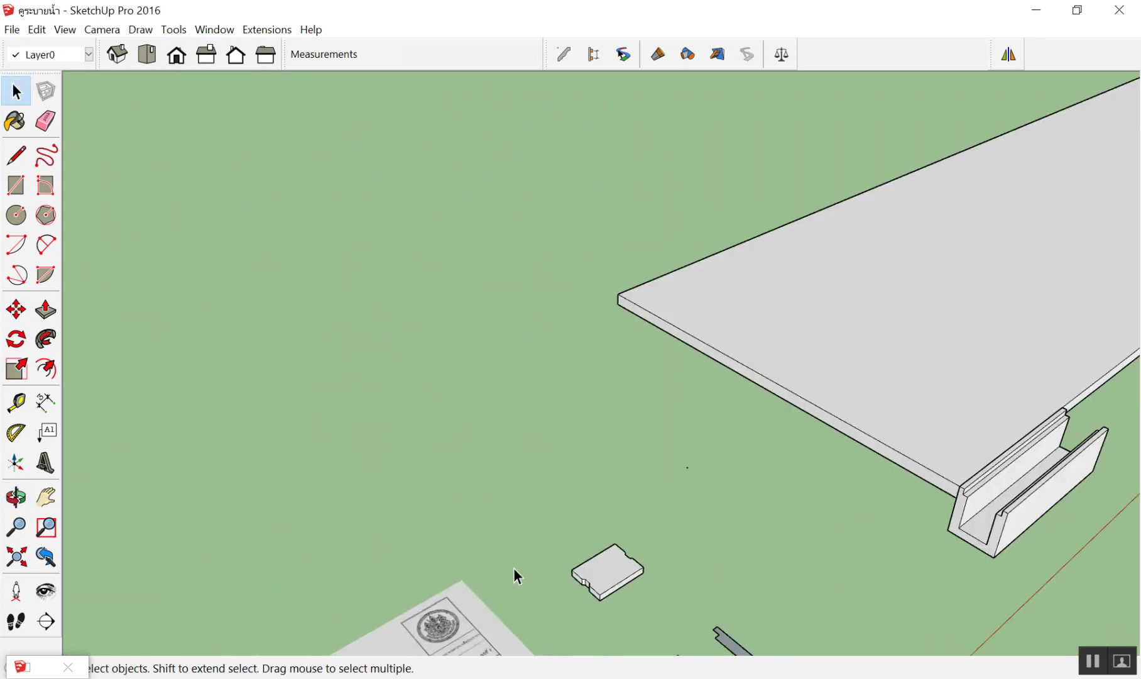
{"action": "scroll", "coordinate": [463, 375], "scroll_direction": "down", "scroll_amount": 6}
{"action": "scroll", "coordinate": [463, 376], "scroll_direction": "up", "scroll_amount": 3}
{"action": "scroll", "coordinate": [428, 317], "scroll_direction": "up", "scroll_amount": 4}
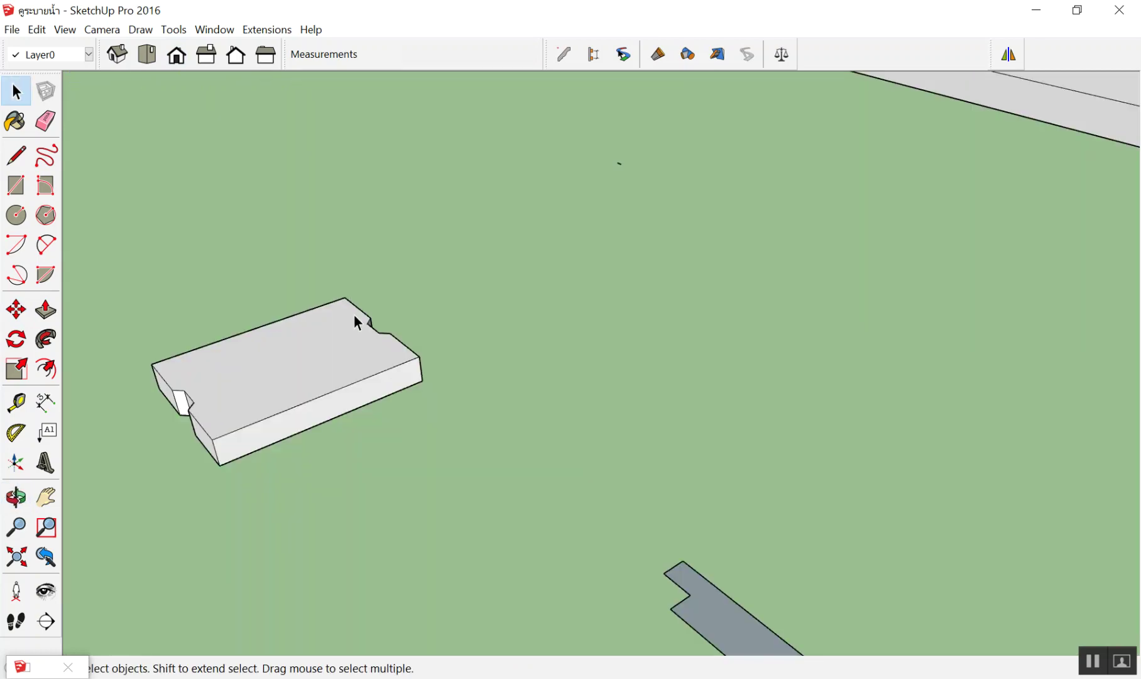
{"action": "left_click", "coordinate": [326, 344]}
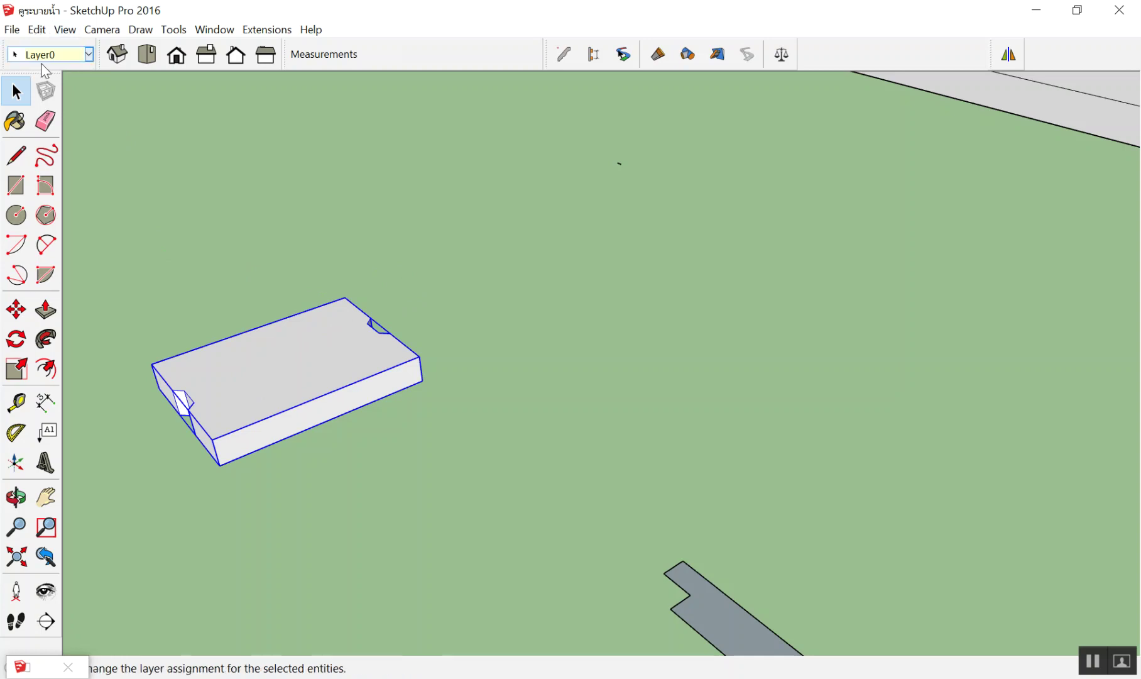
Assign the slab to the ฝาคูระบายน้ำ layer, briefly entering and leaving its group
{"action": "left_click", "coordinate": [39, 56]}
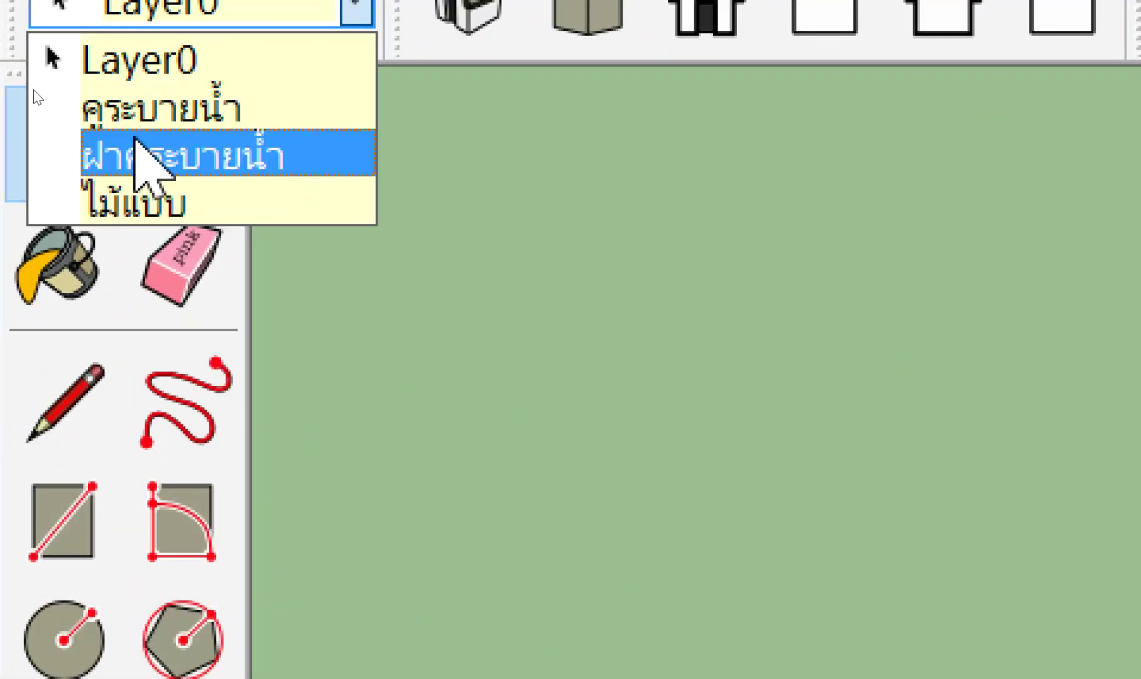
{"action": "left_click", "coordinate": [110, 141]}
{"action": "double_click", "coordinate": [296, 331]}
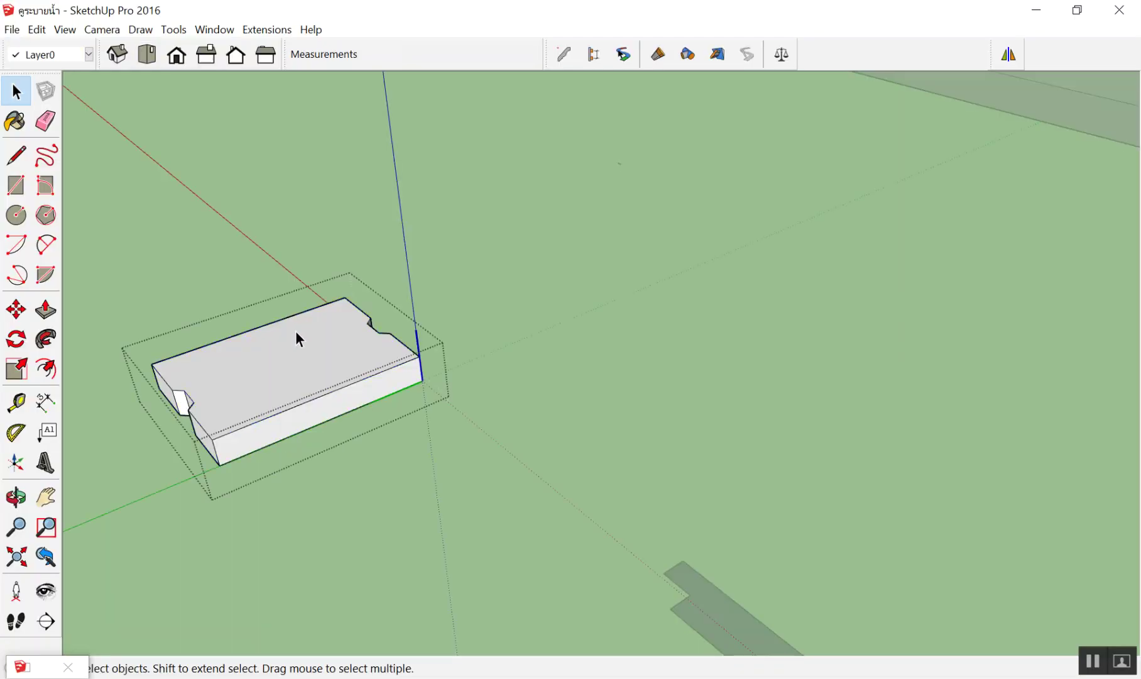
{"action": "left_click", "coordinate": [519, 323]}
Show the Components list, pick ฝาคูระบายน้ำ, cancel placement and briefly edit the slab
{"action": "key", "text": "shift+c"}
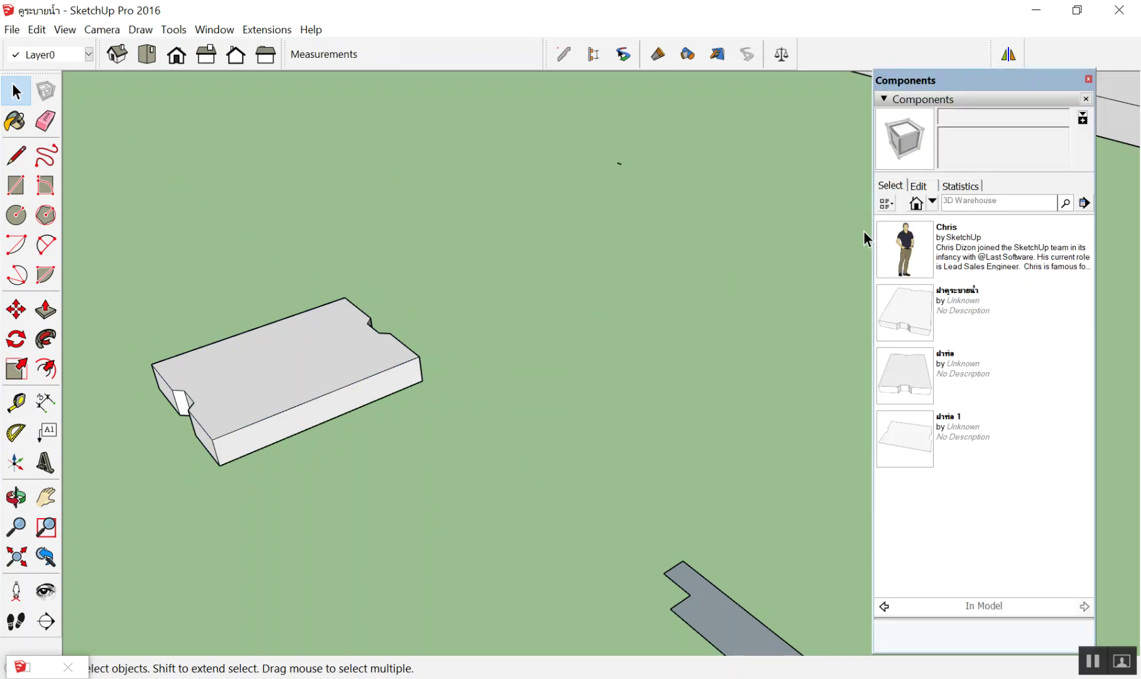
{"action": "left_click", "coordinate": [357, 355]}
{"action": "left_click", "coordinate": [916, 297]}
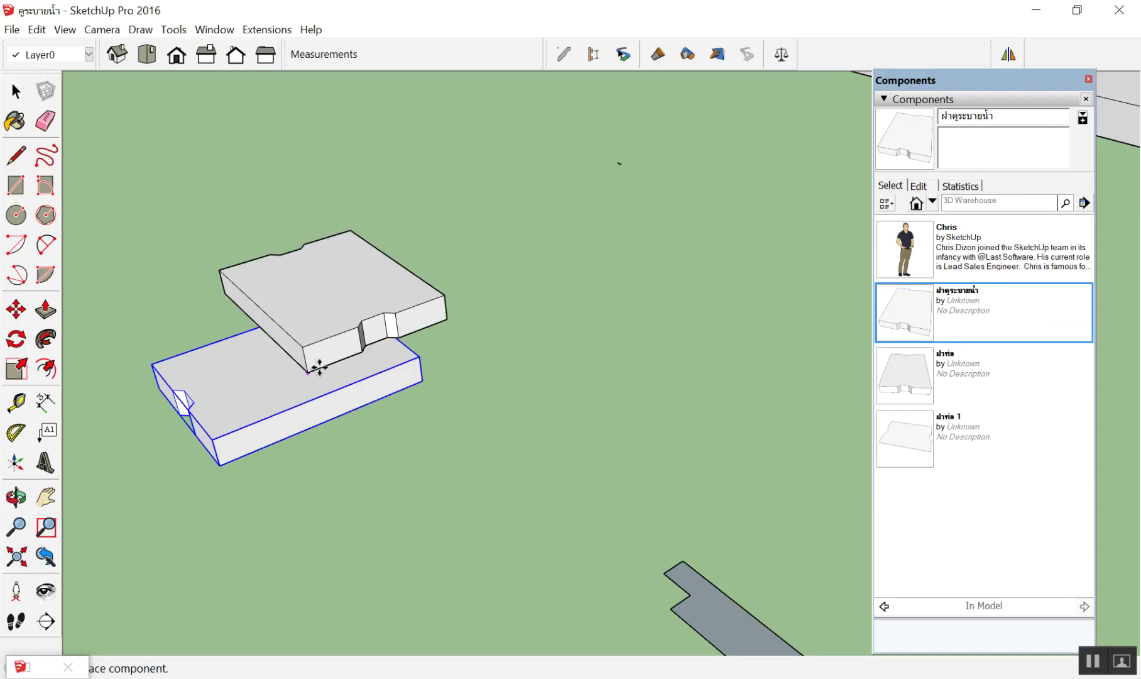
{"action": "key", "text": "Escape"}
{"action": "right_click", "coordinate": [333, 344]}
{"action": "left_click", "coordinate": [355, 330]}
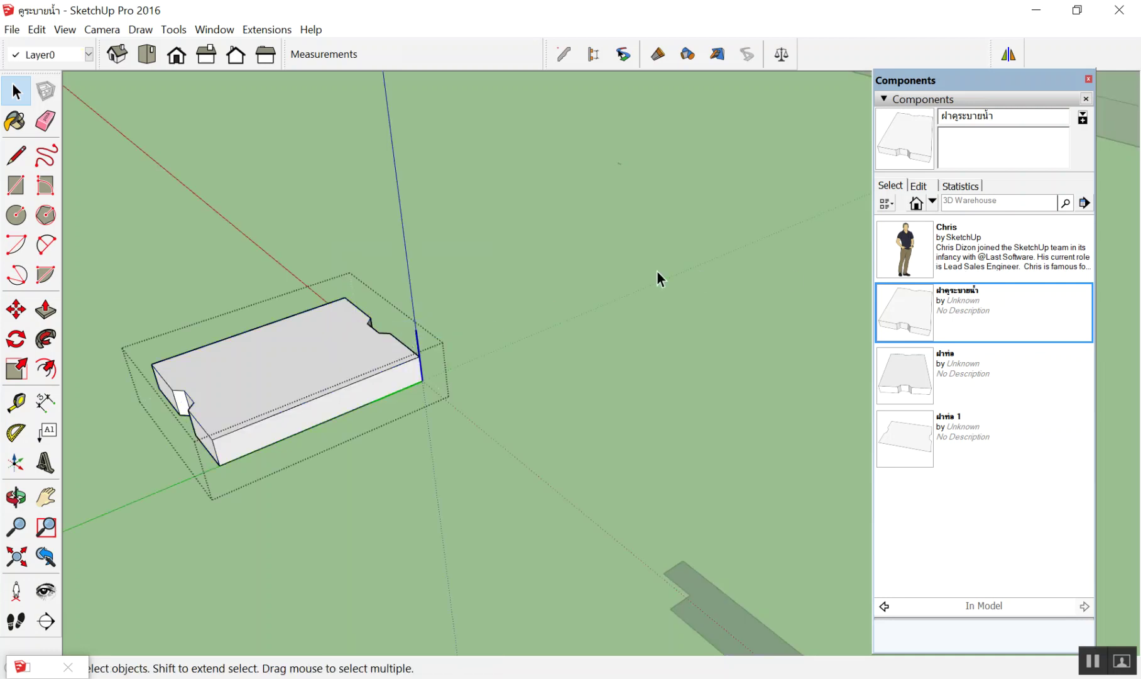
{"action": "left_click", "coordinate": [653, 271]}
Check the slab's layer, close Components, and toggle คูระบายน้ำ layer visibility
{"action": "left_click", "coordinate": [237, 361]}
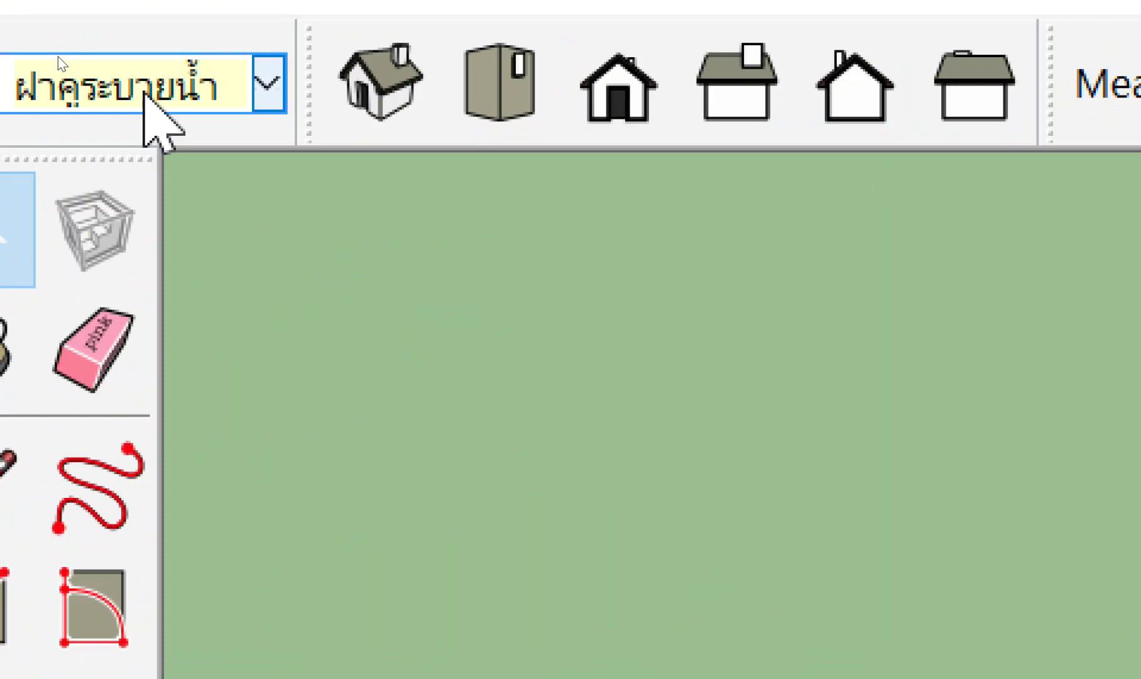
{"action": "left_click", "coordinate": [143, 91]}
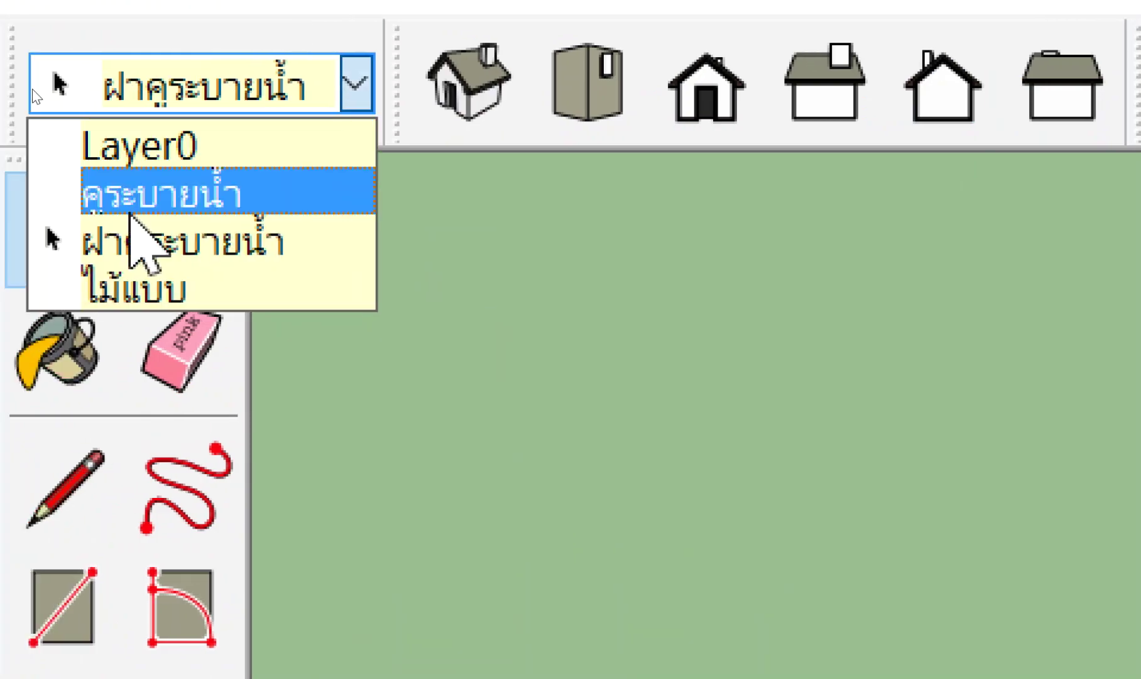
{"action": "left_click", "coordinate": [128, 235]}
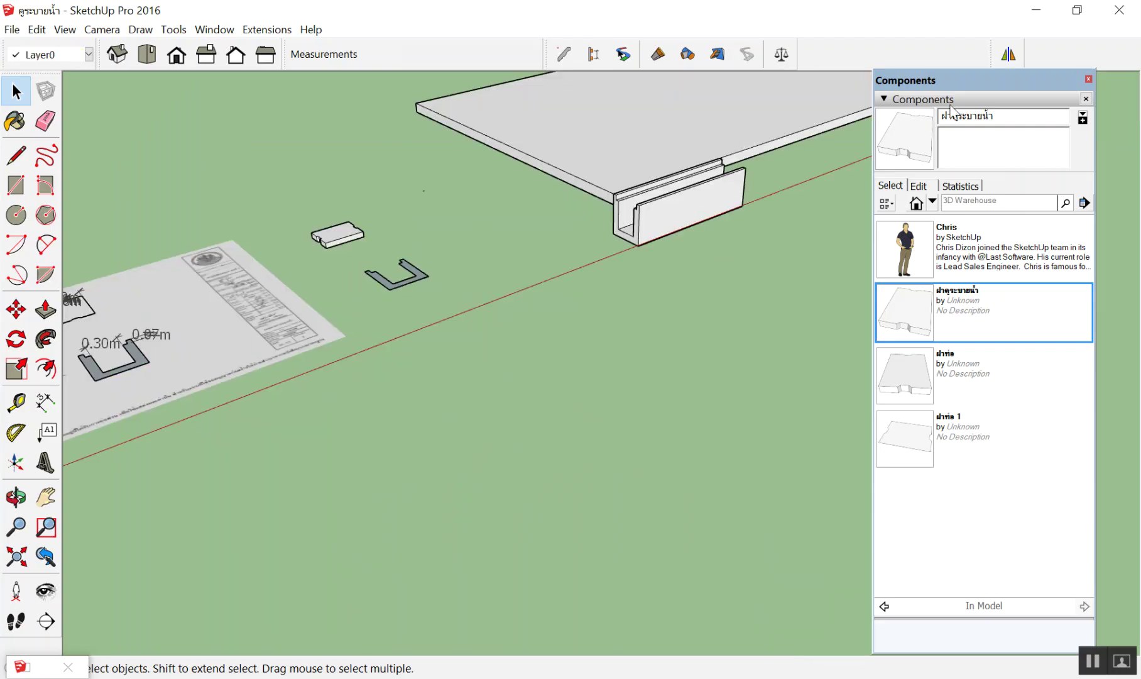
{"action": "left_click", "coordinate": [1087, 78]}
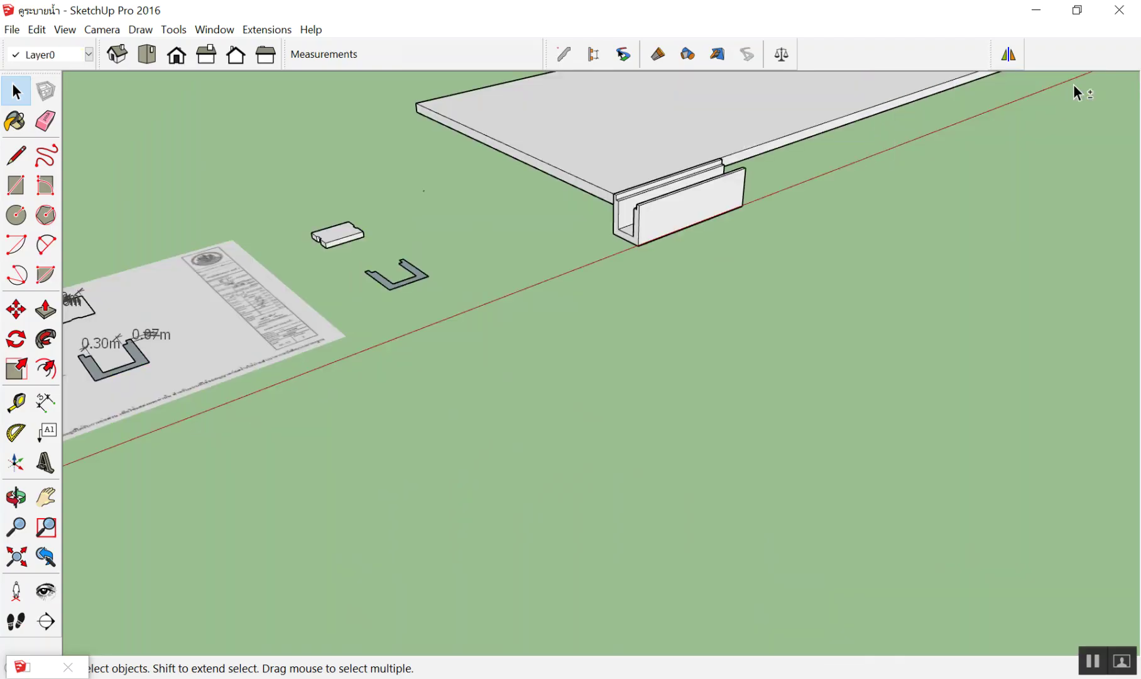
{"action": "left_click", "coordinate": [1056, 169]}
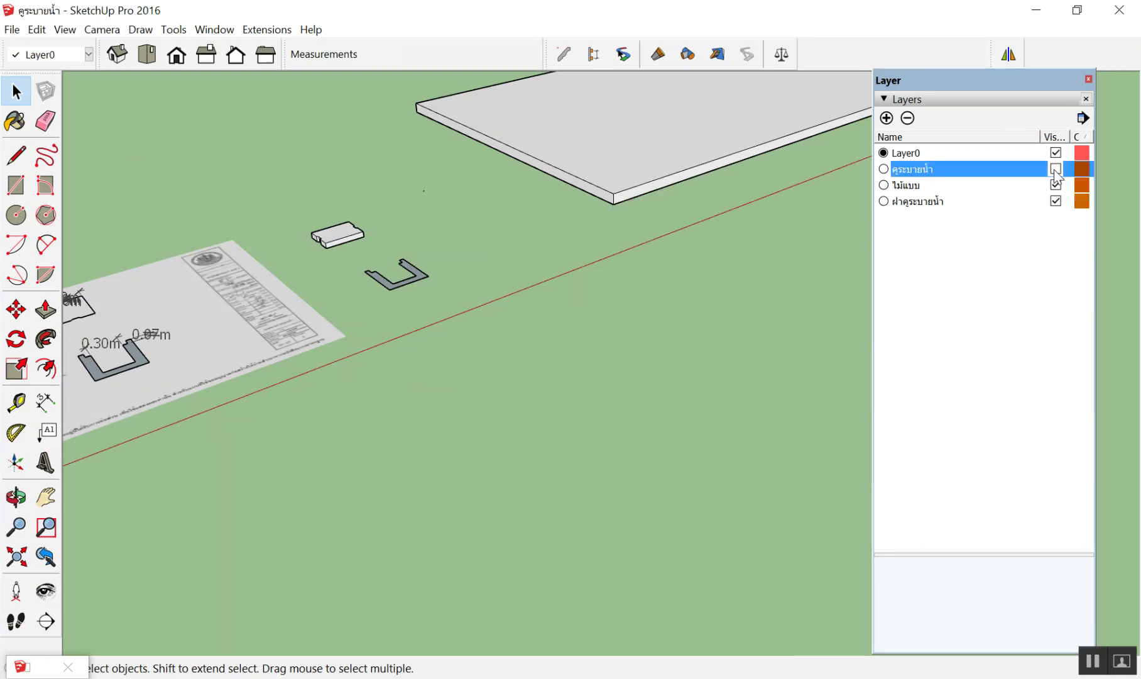
{"action": "left_click", "coordinate": [1055, 201]}
{"action": "left_click", "coordinate": [1055, 201]}
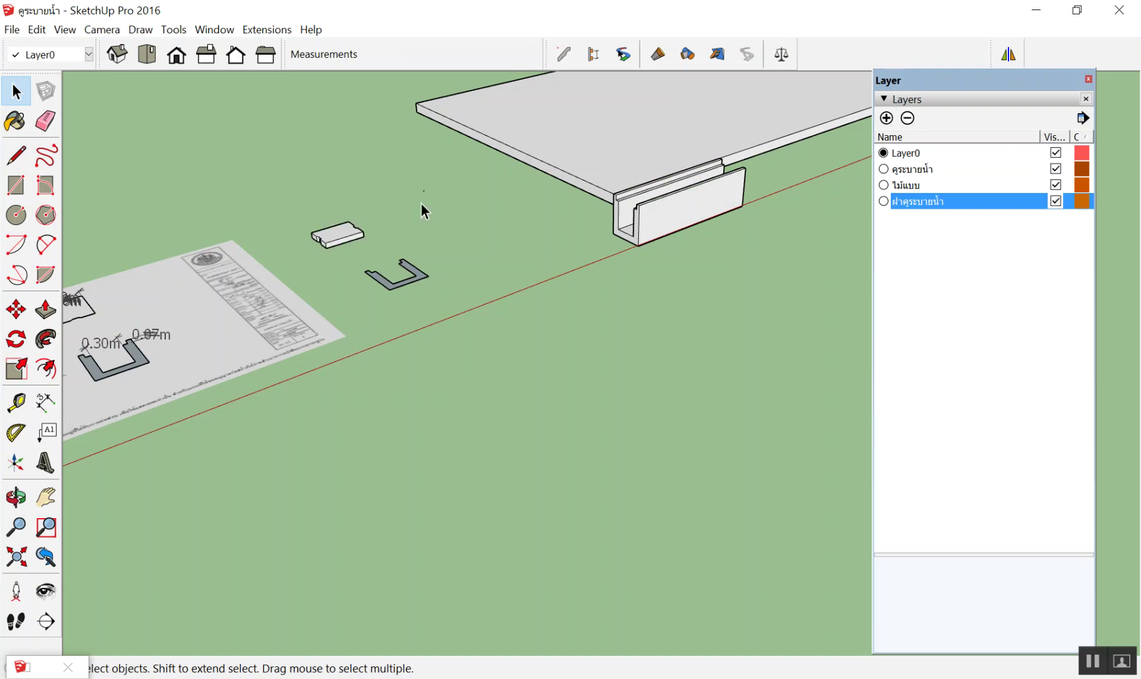
{"action": "scroll", "coordinate": [421, 203], "scroll_direction": "up", "scroll_amount": 5}
{"action": "scroll", "coordinate": [369, 213], "scroll_direction": "down", "scroll_amount": 5}
{"action": "scroll", "coordinate": [390, 221], "scroll_direction": "down", "scroll_amount": 3}
{"action": "scroll", "coordinate": [347, 230], "scroll_direction": "up", "scroll_amount": 3}
{"action": "middle_click_drag", "start_coordinate": [347, 230], "coordinate": [508, 276]}
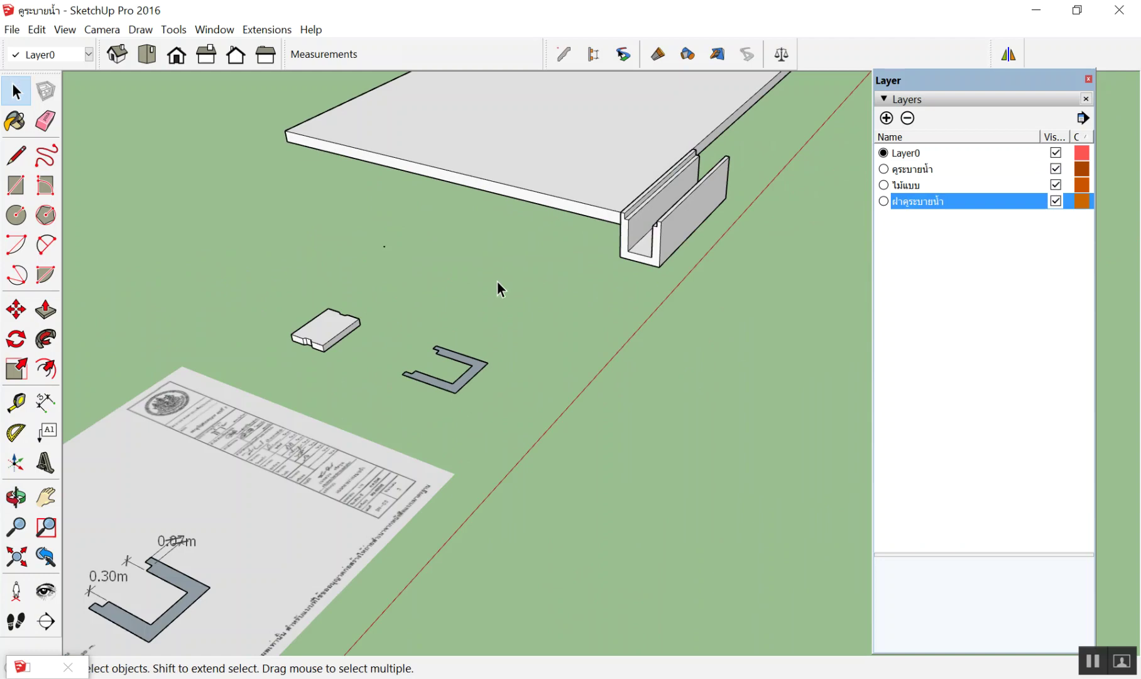
{"action": "scroll", "coordinate": [281, 338], "scroll_direction": "up", "scroll_amount": 5}
{"action": "scroll", "coordinate": [268, 373], "scroll_direction": "down", "scroll_amount": 6}
{"action": "scroll", "coordinate": [335, 362], "scroll_direction": "up", "scroll_amount": 3}
{"action": "scroll", "coordinate": [342, 342], "scroll_direction": "up", "scroll_amount": 3}
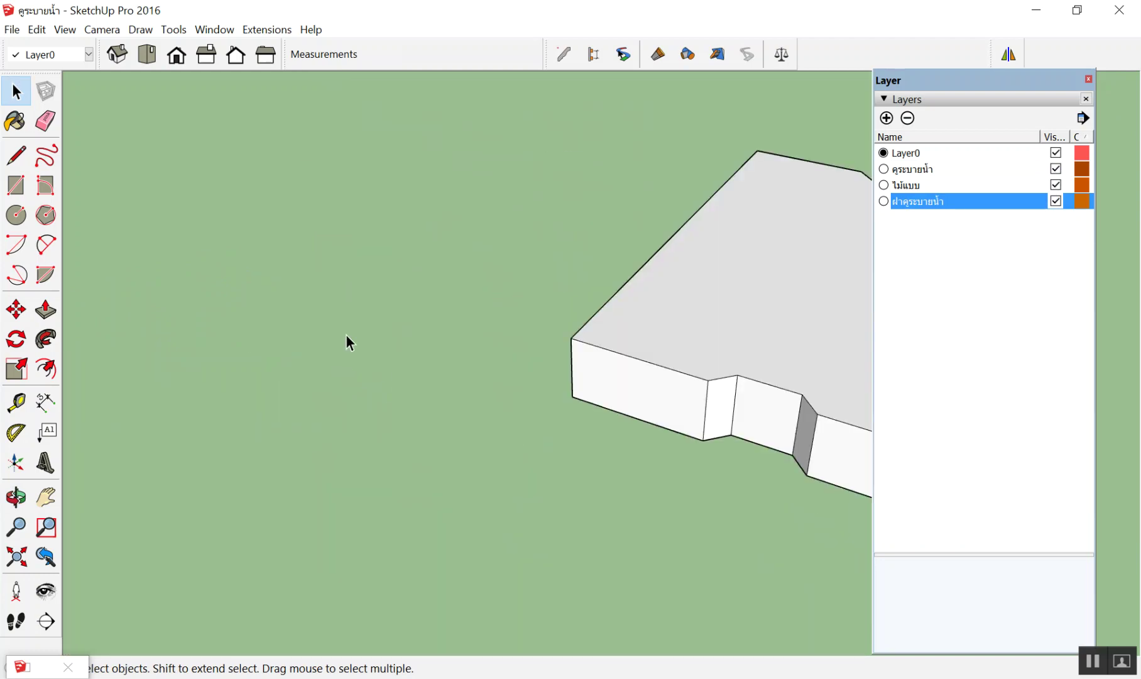
{"action": "scroll", "coordinate": [320, 314], "scroll_direction": "down", "scroll_amount": 5}
{"action": "scroll", "coordinate": [396, 305], "scroll_direction": "up", "scroll_amount": 5}
{"action": "scroll", "coordinate": [251, 283], "scroll_direction": "down", "scroll_amount": 3}
{"action": "scroll", "coordinate": [252, 283], "scroll_direction": "down", "scroll_amount": 4}
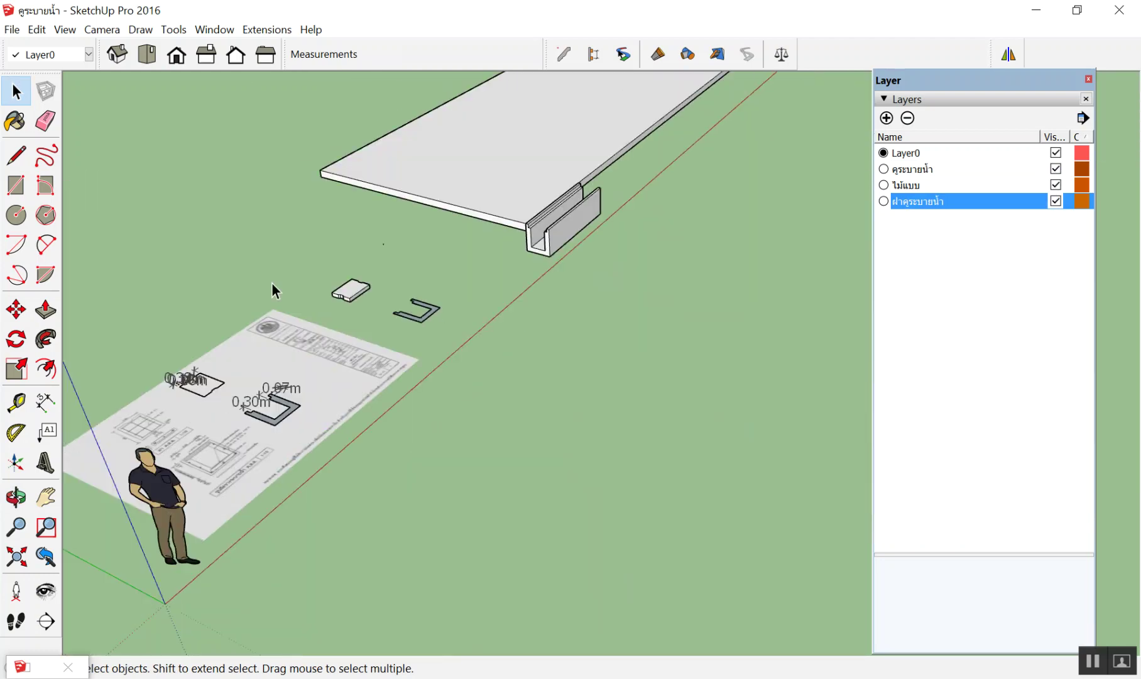
{"action": "scroll", "coordinate": [377, 308], "scroll_direction": "up", "scroll_amount": 3}
{"action": "left_click", "coordinate": [553, 323]}
{"action": "scroll", "coordinate": [525, 332], "scroll_direction": "up", "scroll_amount": 2}
{"action": "scroll", "coordinate": [461, 346], "scroll_direction": "up", "scroll_amount": 4}
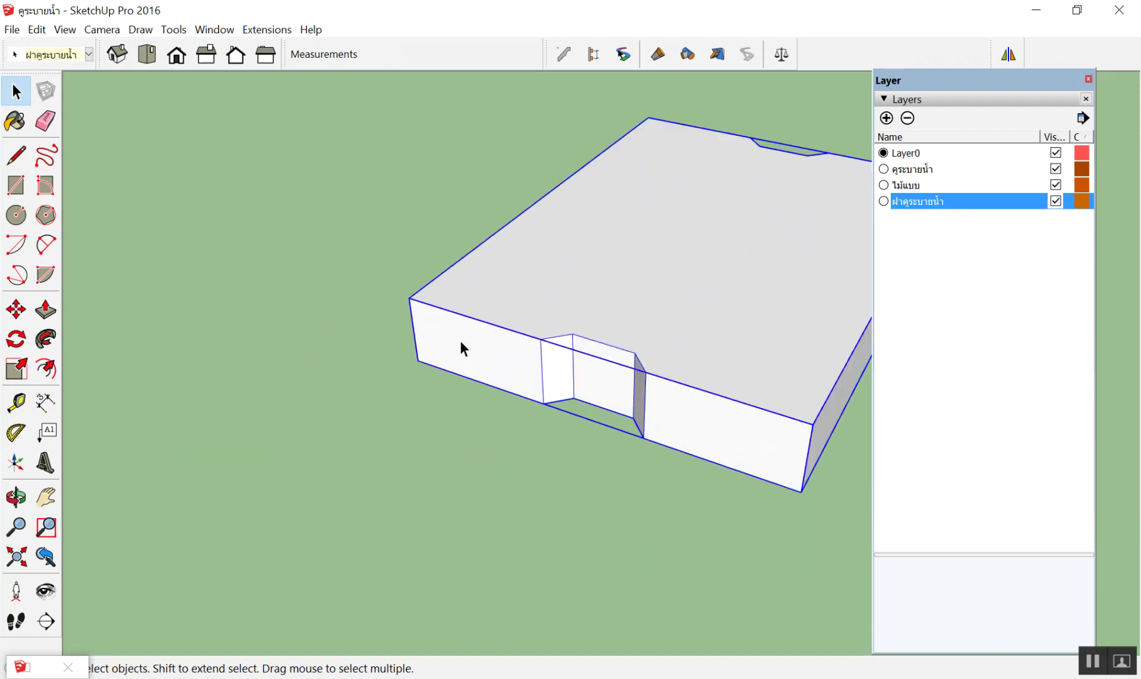
{"action": "scroll", "coordinate": [461, 345], "scroll_direction": "up", "scroll_amount": 3}
Move the slab by its near corner onto the channel's top corner
{"action": "key", "text": "m"}
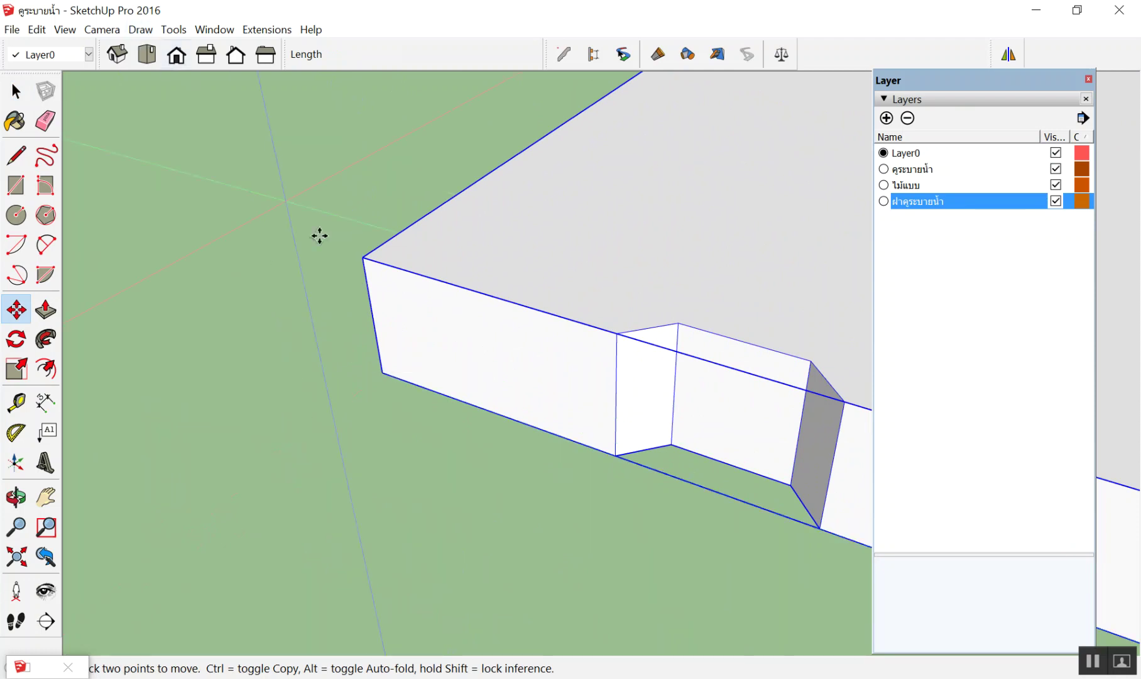
{"action": "left_click", "coordinate": [366, 259]}
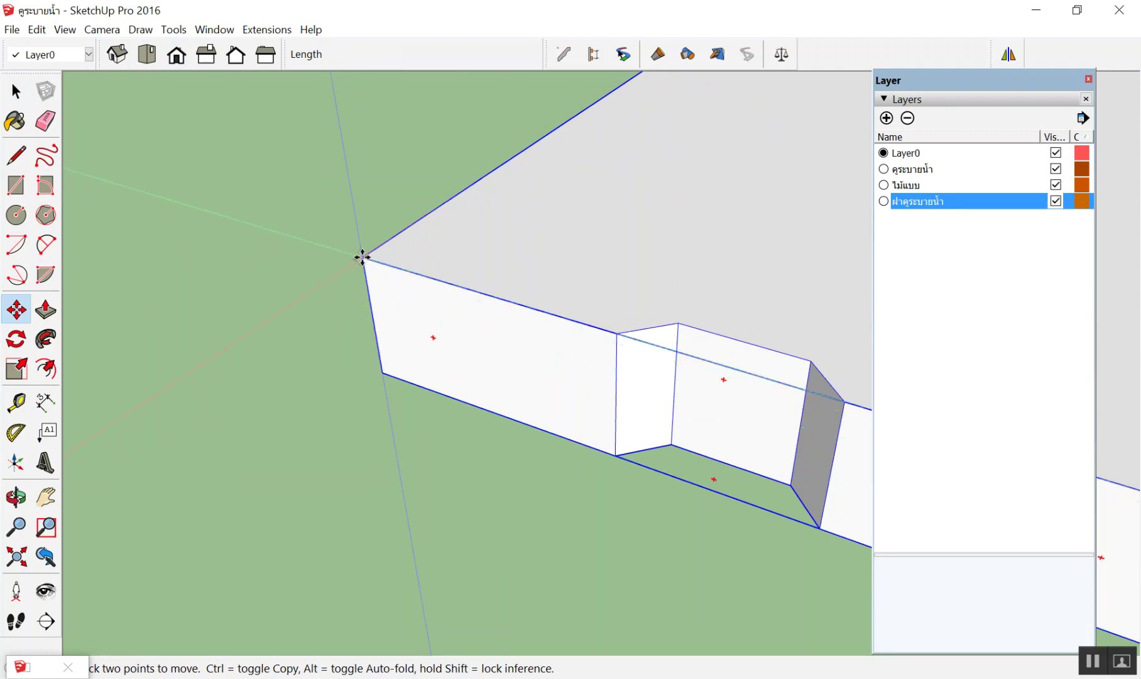
{"action": "scroll", "coordinate": [365, 258], "scroll_direction": "down", "scroll_amount": 3}
{"action": "scroll", "coordinate": [298, 234], "scroll_direction": "down", "scroll_amount": 2}
{"action": "scroll", "coordinate": [674, 127], "scroll_direction": "up", "scroll_amount": 3}
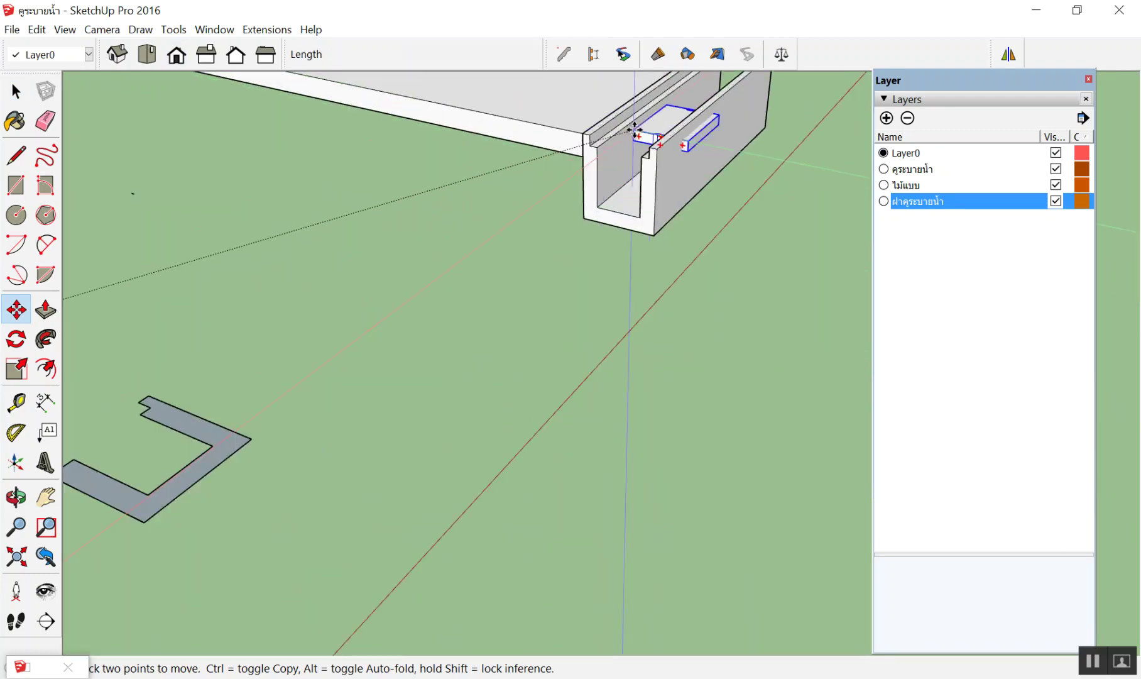
{"action": "scroll", "coordinate": [572, 133], "scroll_direction": "up", "scroll_amount": 2}
{"action": "scroll", "coordinate": [557, 133], "scroll_direction": "up", "scroll_amount": 2}
{"action": "scroll", "coordinate": [554, 133], "scroll_direction": "up", "scroll_amount": 2}
{"action": "scroll", "coordinate": [549, 135], "scroll_direction": "up", "scroll_amount": 3}
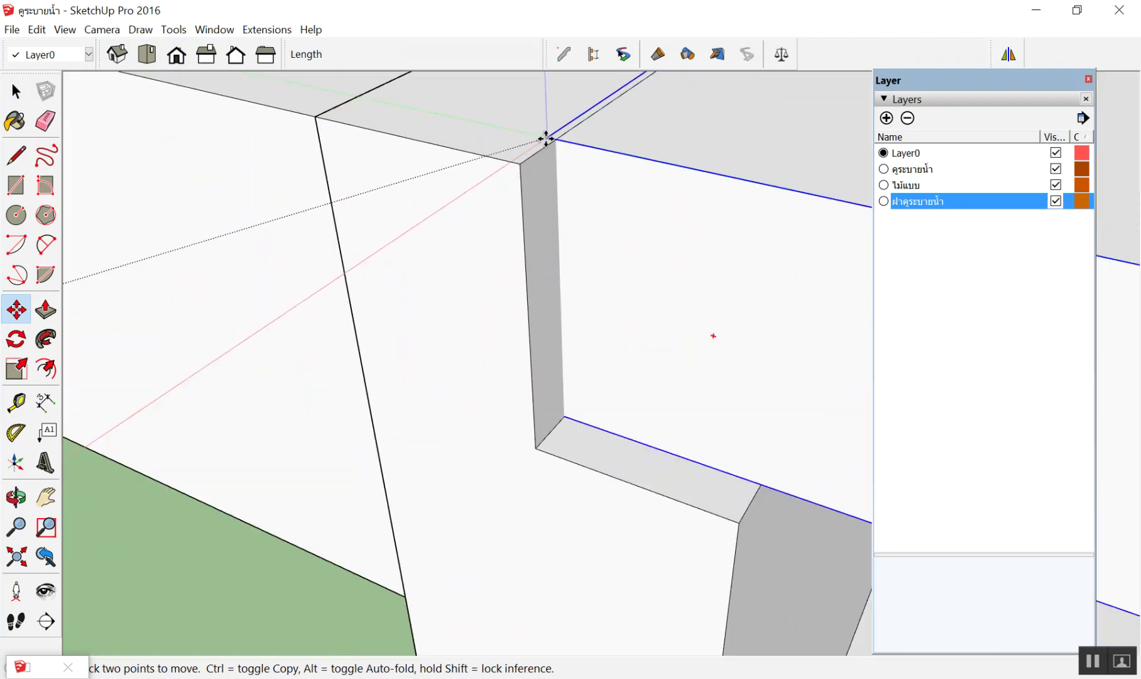
{"action": "scroll", "coordinate": [546, 137], "scroll_direction": "up", "scroll_amount": 2}
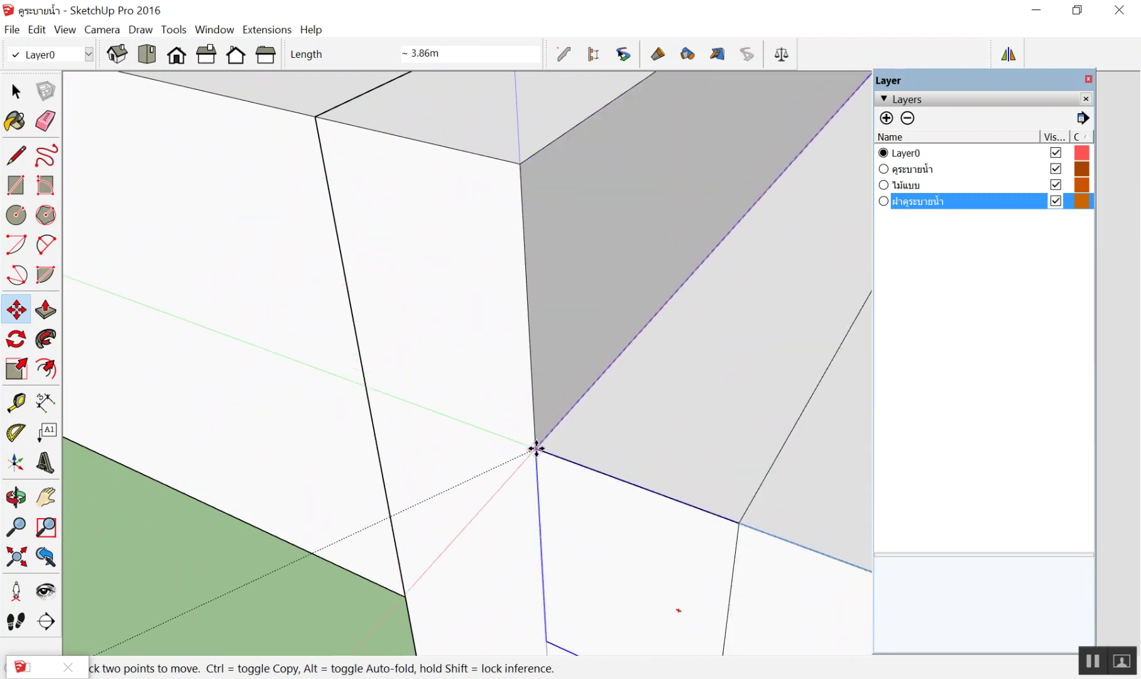
{"action": "left_click", "coordinate": [521, 165]}
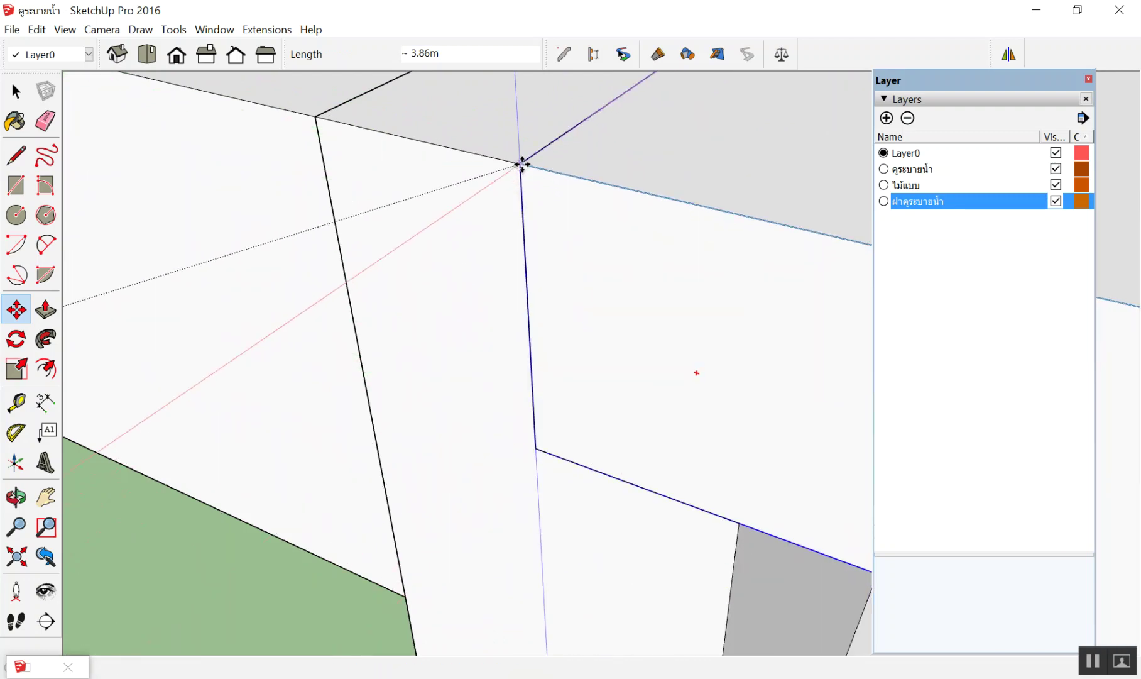
Orbit to inspect how the slab sits on the channel, then reselect the slab
{"action": "scroll", "coordinate": [348, 153], "scroll_direction": "down", "scroll_amount": 3}
{"action": "scroll", "coordinate": [223, 117], "scroll_direction": "down", "scroll_amount": 2}
{"action": "scroll", "coordinate": [223, 117], "scroll_direction": "down", "scroll_amount": 3}
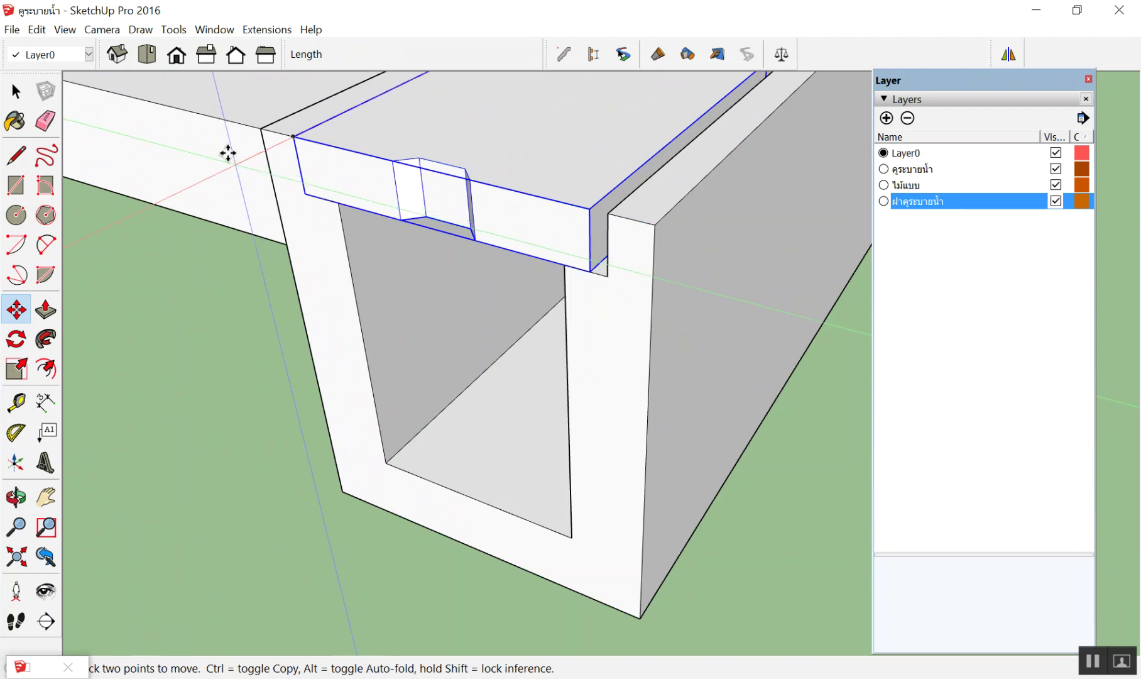
{"action": "key", "text": "space"}
{"action": "middle_click_drag", "start_coordinate": [331, 165], "coordinate": [625, 123]}
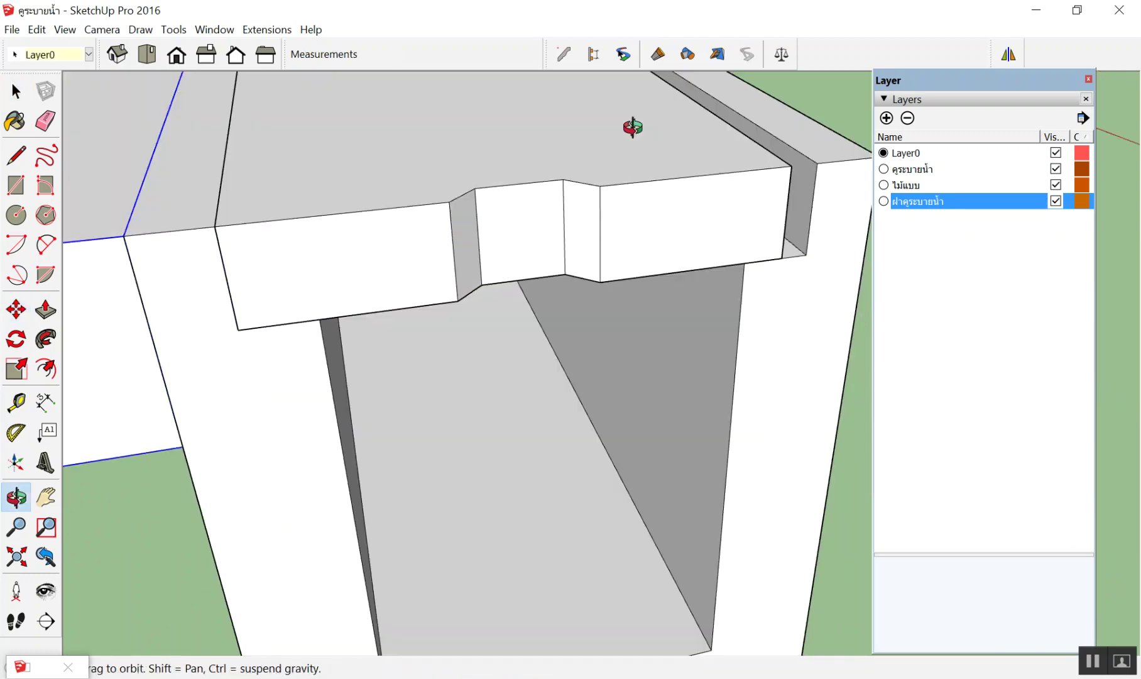
{"action": "scroll", "coordinate": [835, 190], "scroll_direction": "up", "scroll_amount": 2}
{"action": "scroll", "coordinate": [846, 122], "scroll_direction": "up", "scroll_amount": 3}
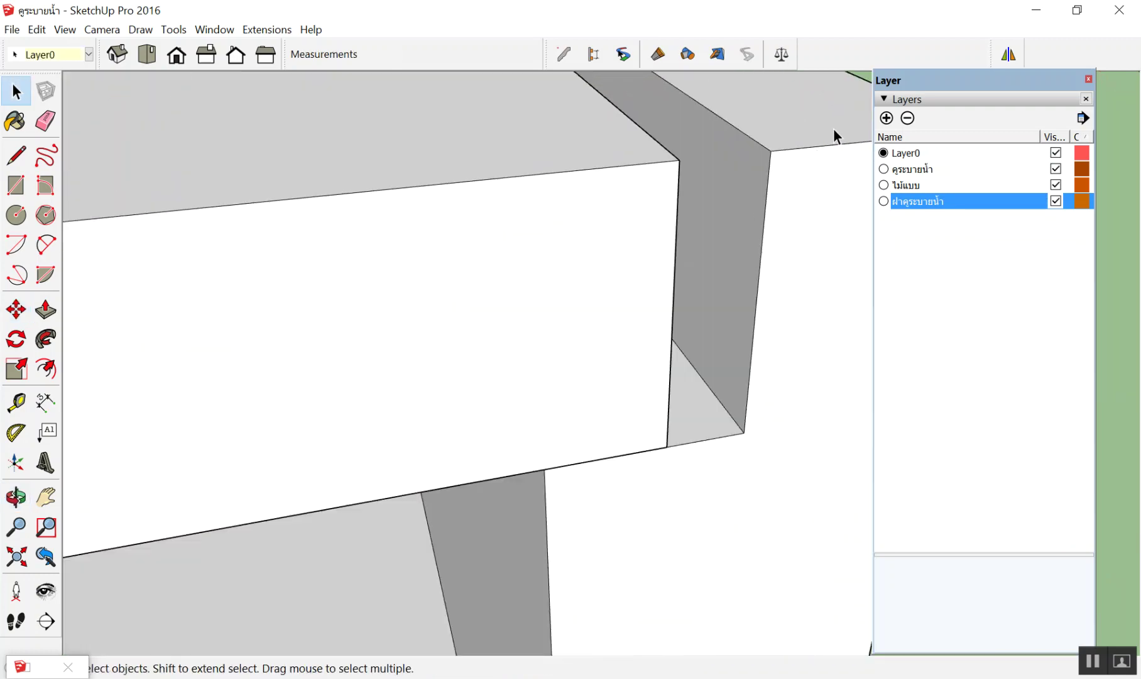
{"action": "scroll", "coordinate": [834, 128], "scroll_direction": "down", "scroll_amount": 2}
{"action": "scroll", "coordinate": [829, 130], "scroll_direction": "down", "scroll_amount": 2}
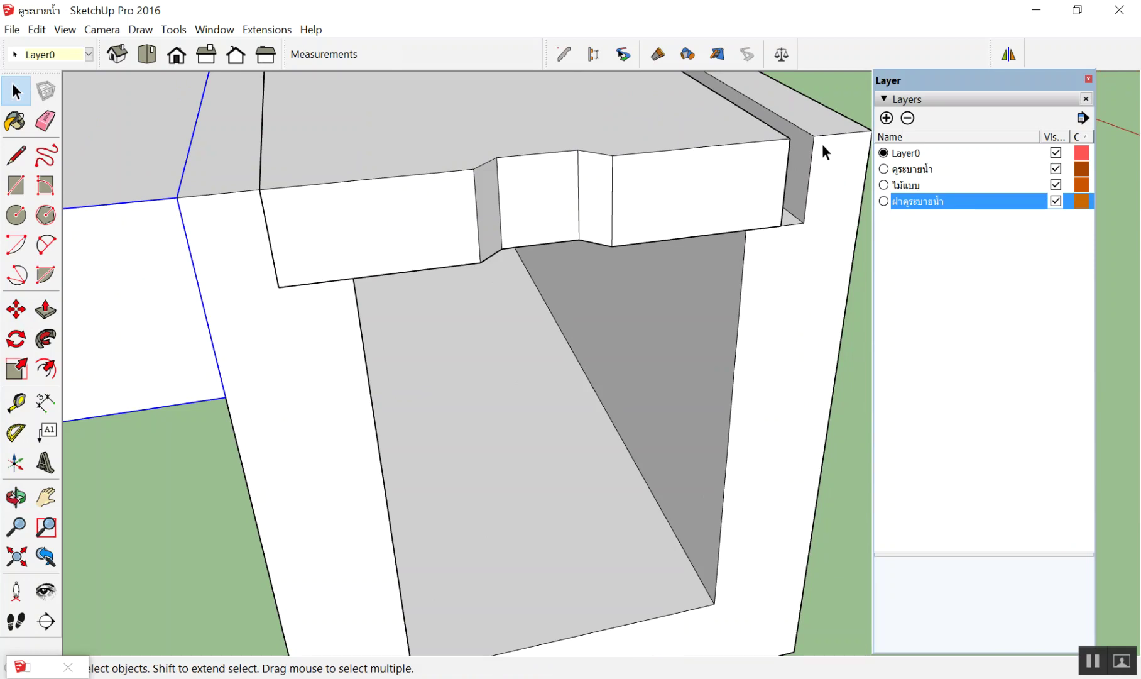
{"action": "scroll", "coordinate": [639, 141], "scroll_direction": "down", "scroll_amount": 2}
{"action": "scroll", "coordinate": [690, 245], "scroll_direction": "down", "scroll_amount": 3}
{"action": "scroll", "coordinate": [683, 263], "scroll_direction": "down", "scroll_amount": 2}
{"action": "scroll", "coordinate": [567, 269], "scroll_direction": "down", "scroll_amount": 2}
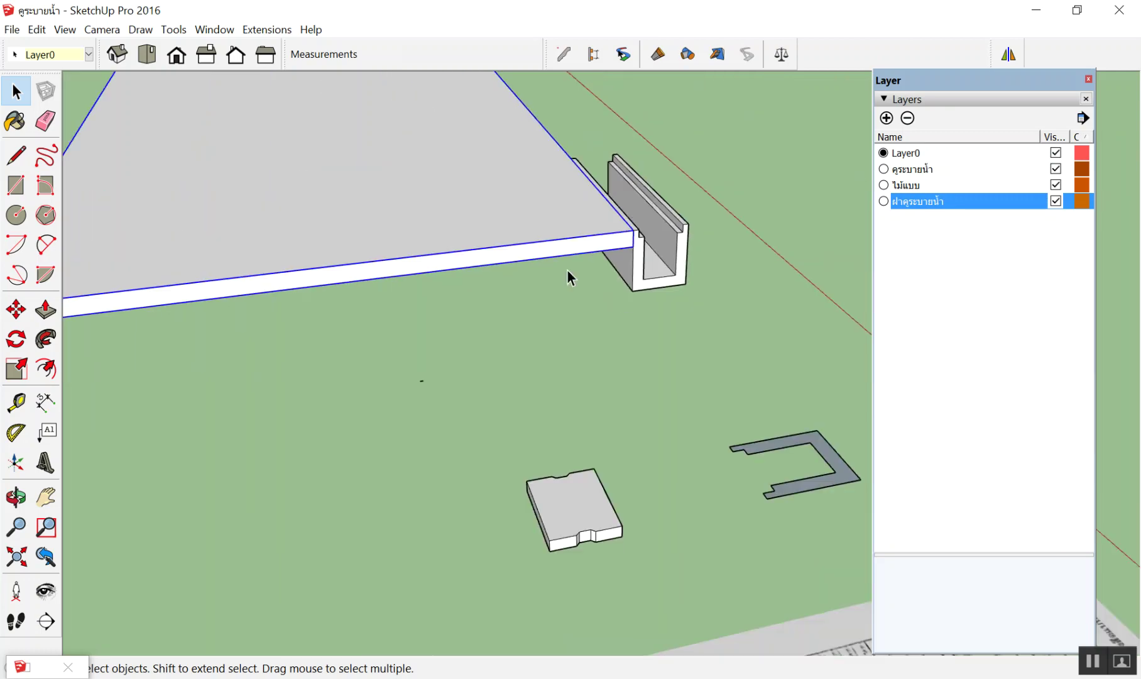
{"action": "scroll", "coordinate": [567, 271], "scroll_direction": "down", "scroll_amount": 2}
{"action": "scroll", "coordinate": [525, 341], "scroll_direction": "up", "scroll_amount": 4}
{"action": "scroll", "coordinate": [587, 393], "scroll_direction": "up", "scroll_amount": 2}
{"action": "scroll", "coordinate": [588, 393], "scroll_direction": "up", "scroll_amount": 2}
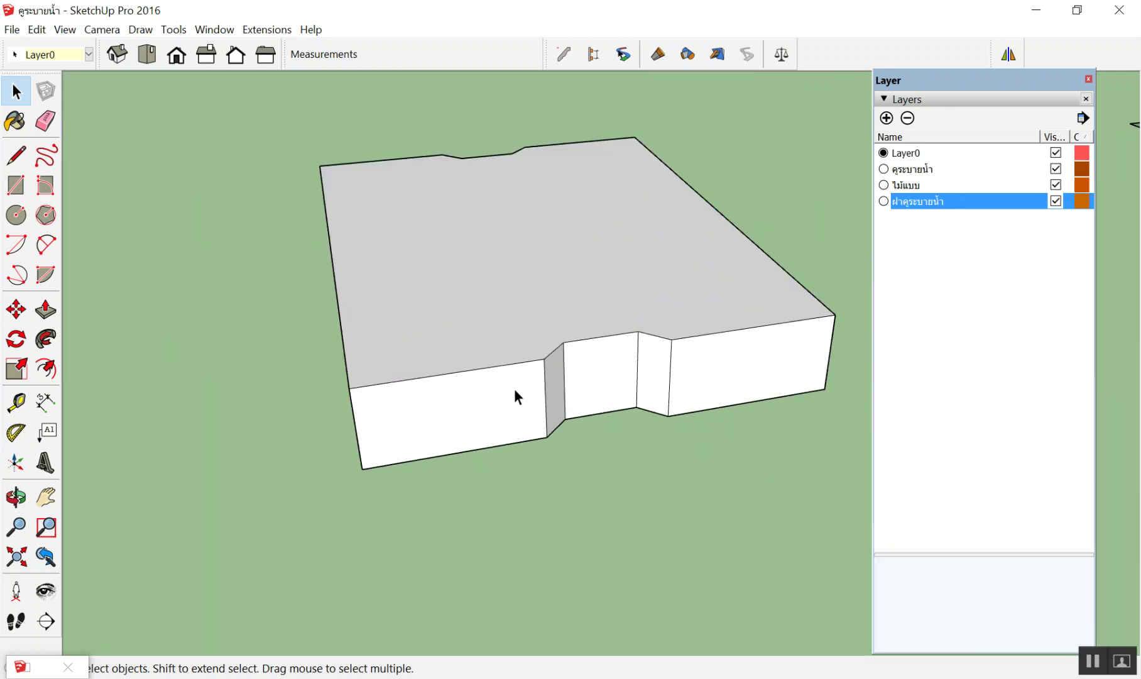
{"action": "scroll", "coordinate": [514, 395], "scroll_direction": "up", "scroll_amount": 2}
{"action": "left_click", "coordinate": [360, 433]}
{"action": "scroll", "coordinate": [362, 444], "scroll_direction": "up", "scroll_amount": 2}
Move the notched cover slab up onto the top of the drain channel
{"action": "key", "text": "m"}
{"action": "left_click", "coordinate": [382, 400]}
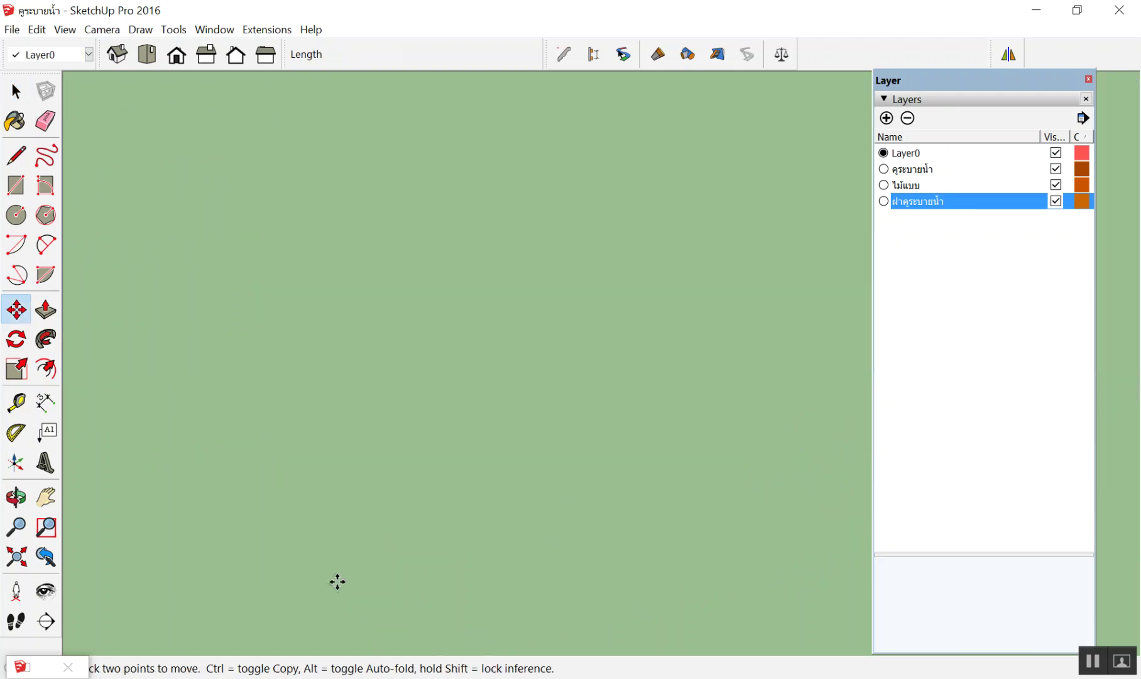
{"action": "scroll", "coordinate": [326, 432], "scroll_direction": "down", "scroll_amount": 3}
{"action": "scroll", "coordinate": [326, 421], "scroll_direction": "up", "scroll_amount": 3}
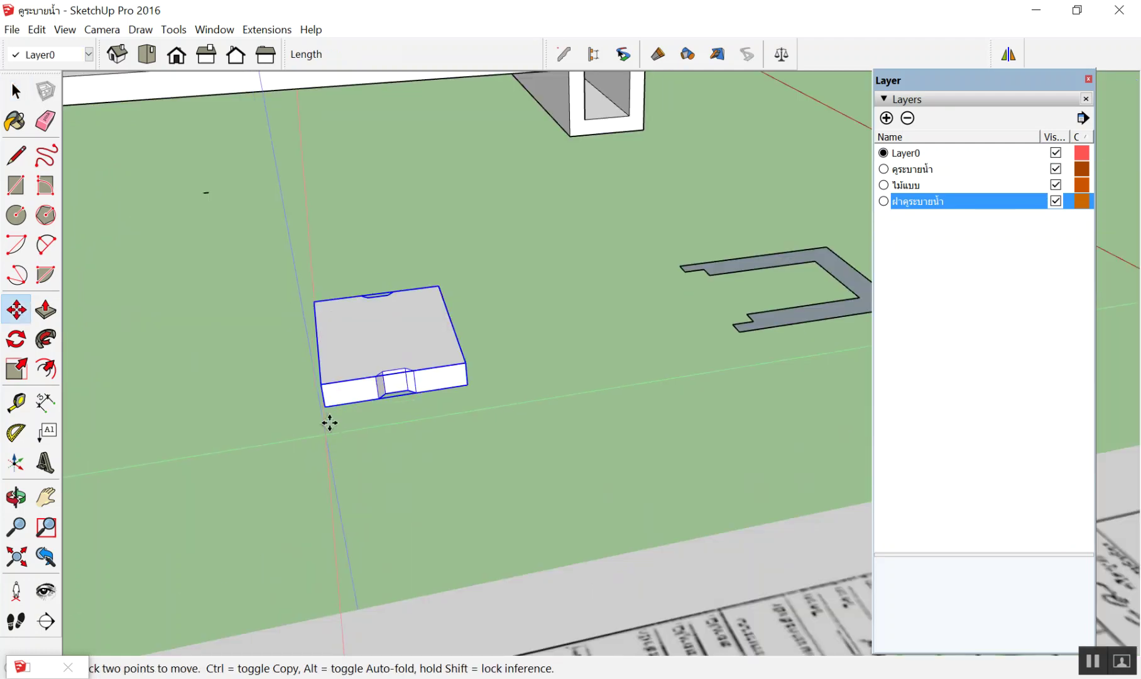
{"action": "scroll", "coordinate": [328, 386], "scroll_direction": "up", "scroll_amount": 1}
{"action": "scroll", "coordinate": [327, 387], "scroll_direction": "up", "scroll_amount": 2}
{"action": "scroll", "coordinate": [326, 406], "scroll_direction": "up", "scroll_amount": 2}
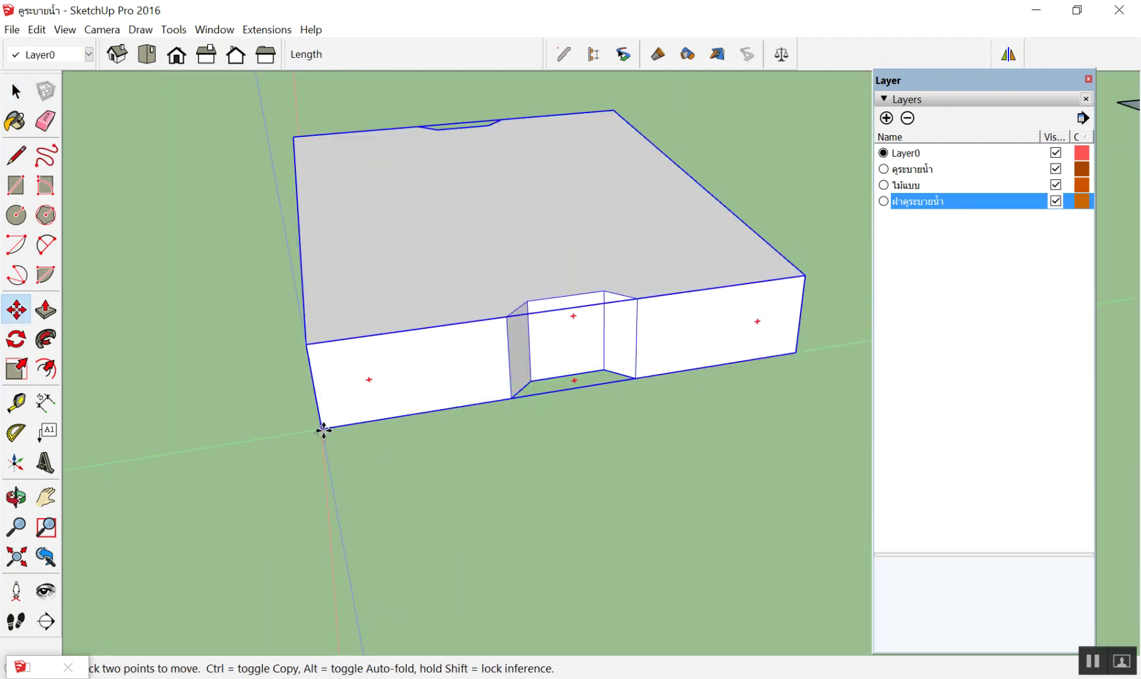
{"action": "scroll", "coordinate": [322, 428], "scroll_direction": "down", "scroll_amount": 2}
{"action": "scroll", "coordinate": [441, 405], "scroll_direction": "down", "scroll_amount": 3}
{"action": "scroll", "coordinate": [402, 409], "scroll_direction": "up", "scroll_amount": 1}
{"action": "scroll", "coordinate": [434, 358], "scroll_direction": "up", "scroll_amount": 2}
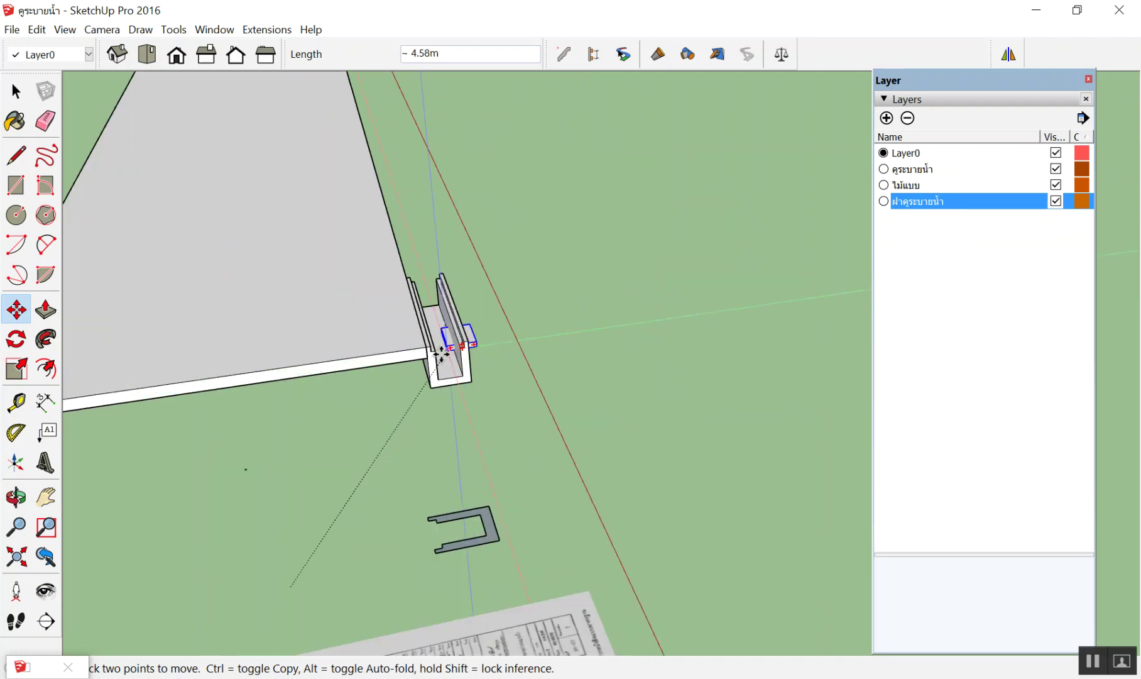
{"action": "scroll", "coordinate": [440, 346], "scroll_direction": "up", "scroll_amount": 1}
{"action": "scroll", "coordinate": [416, 340], "scroll_direction": "up", "scroll_amount": 1}
{"action": "scroll", "coordinate": [422, 344], "scroll_direction": "up", "scroll_amount": 2}
{"action": "scroll", "coordinate": [426, 358], "scroll_direction": "up", "scroll_amount": 1}
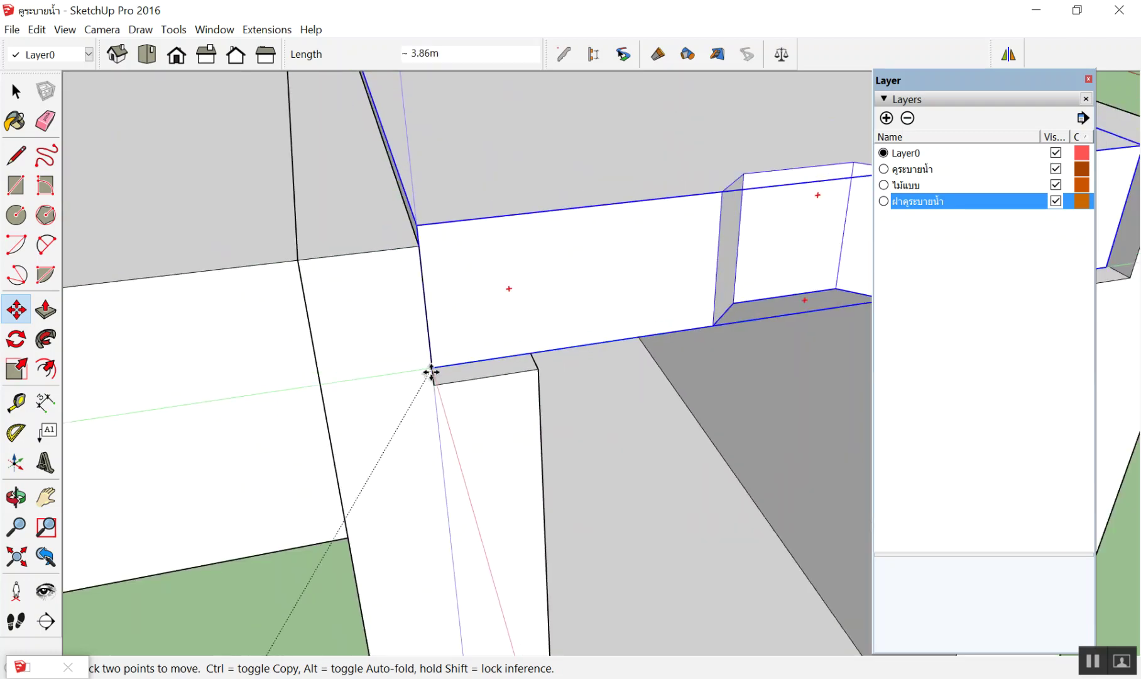
{"action": "scroll", "coordinate": [431, 378], "scroll_direction": "up", "scroll_amount": 1}
{"action": "left_click", "coordinate": [434, 384]}
{"action": "scroll", "coordinate": [182, 286], "scroll_direction": "down", "scroll_amount": 2}
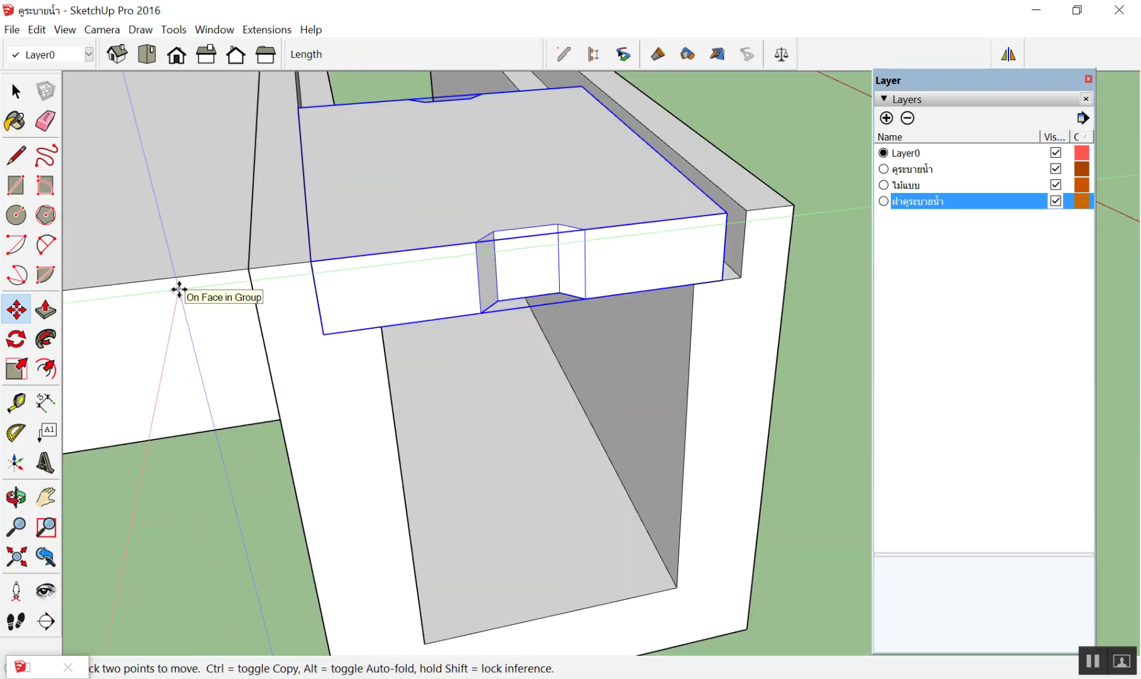
{"action": "scroll", "coordinate": [324, 333], "scroll_direction": "up", "scroll_amount": 2}
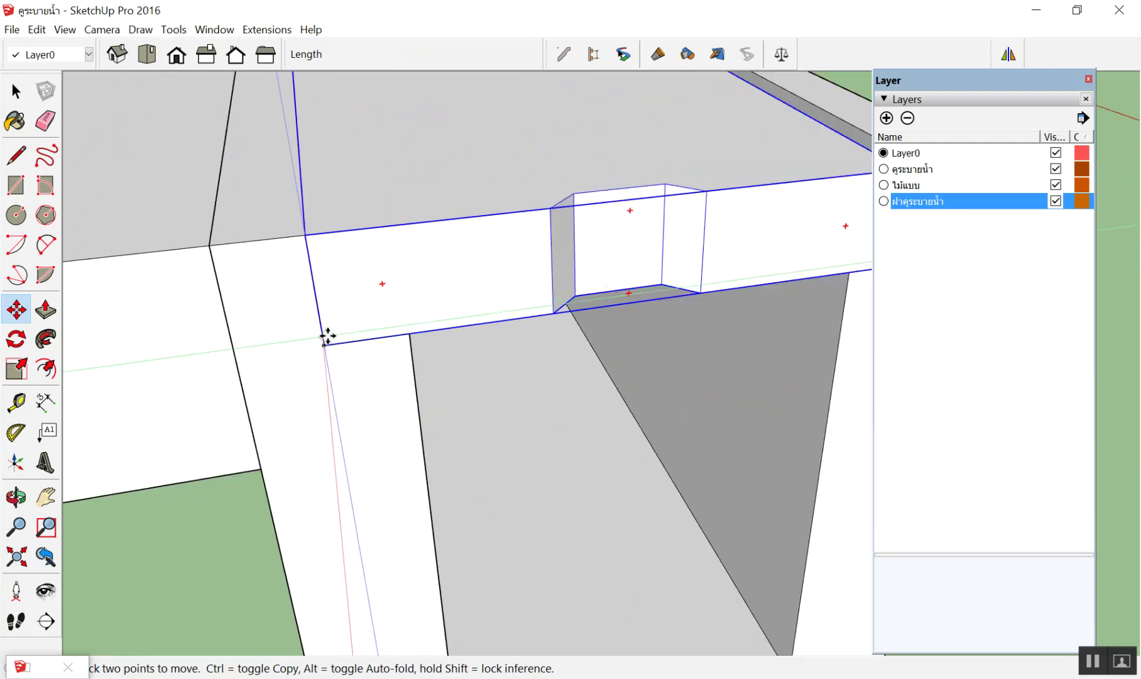
Nudge the slab from its near-left corner, ending with a 1 cm shift
{"action": "left_click", "coordinate": [326, 338]}
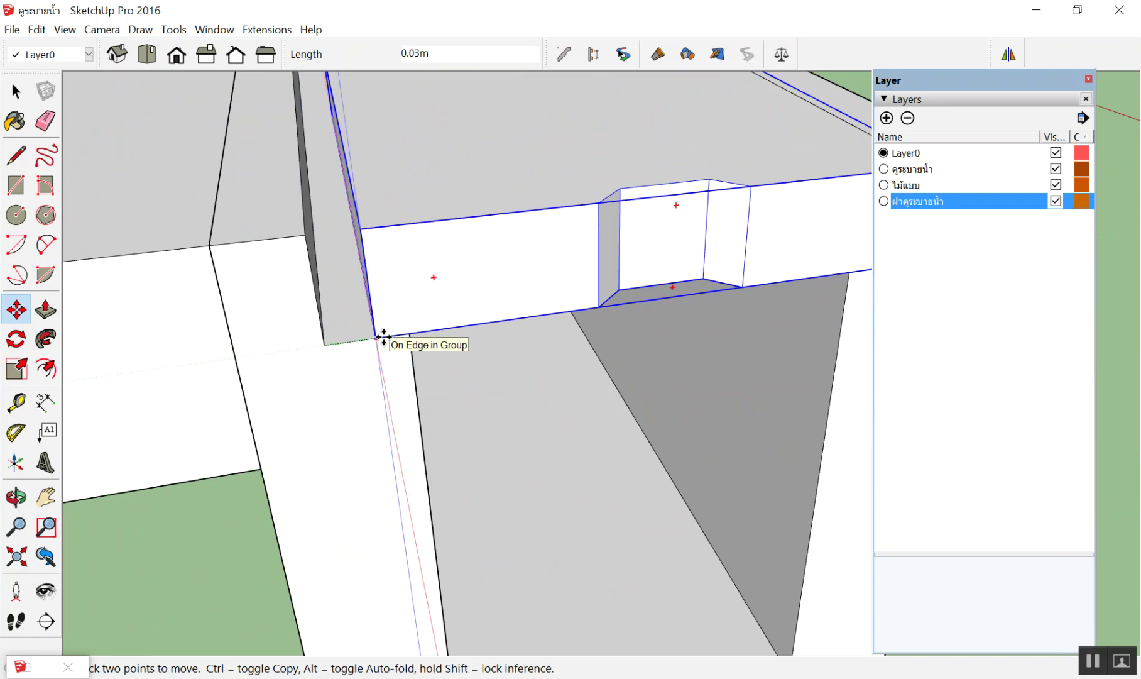
{"action": "type", "text": "3"}
{"action": "key", "text": "Return"}
{"action": "type", "text": "cm"}
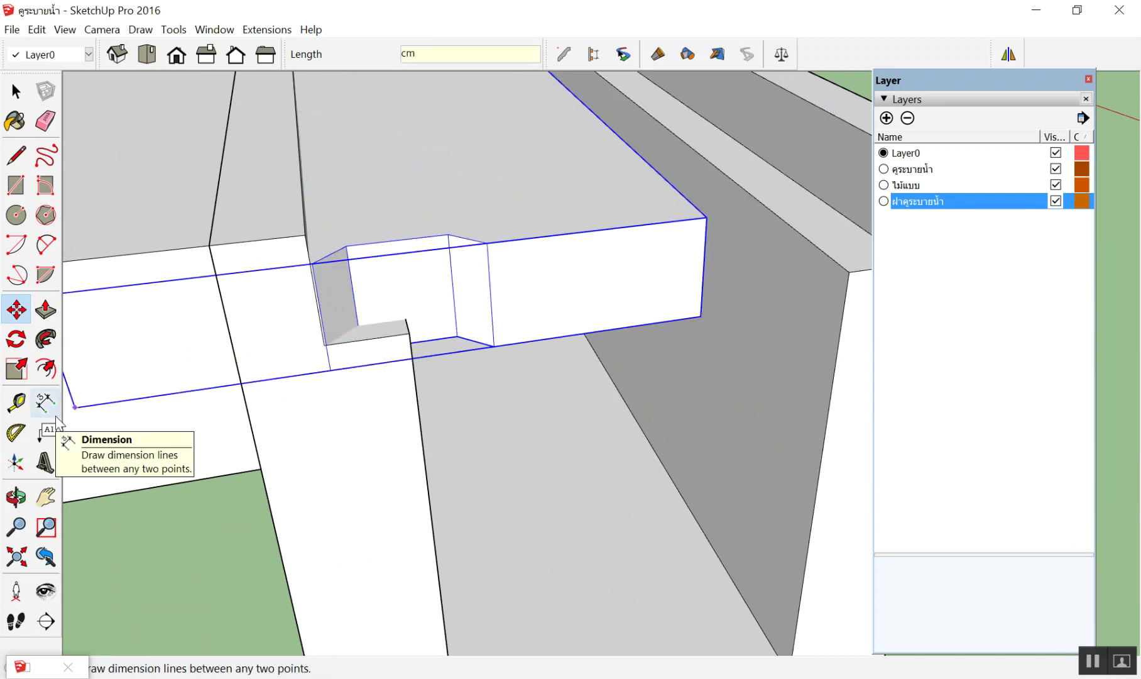
{"action": "key", "text": "Return"}
{"action": "scroll", "coordinate": [280, 349], "scroll_direction": "up", "scroll_amount": 2}
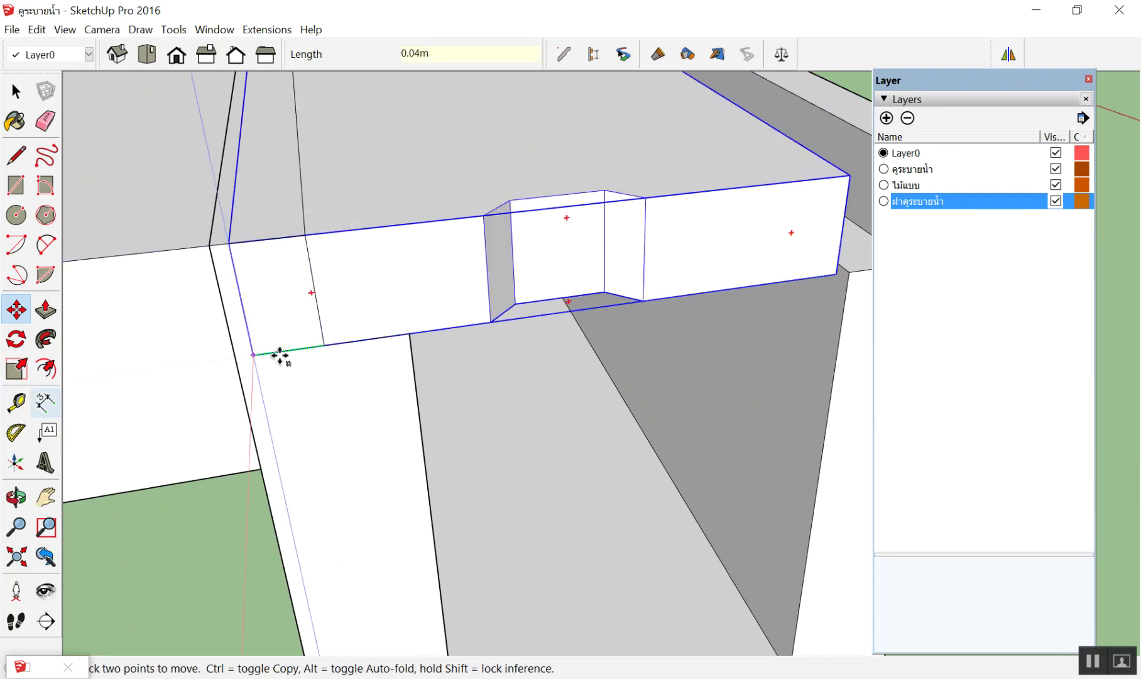
{"action": "scroll", "coordinate": [513, 333], "scroll_direction": "up", "scroll_amount": 2}
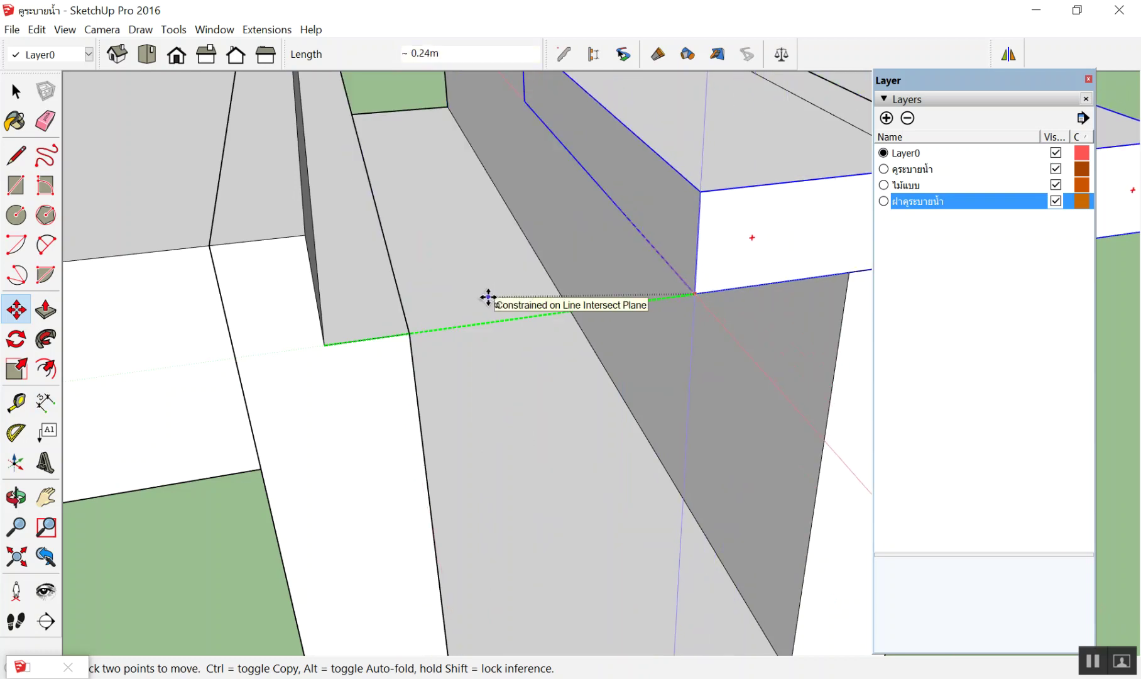
{"action": "type", "text": "1cm"}
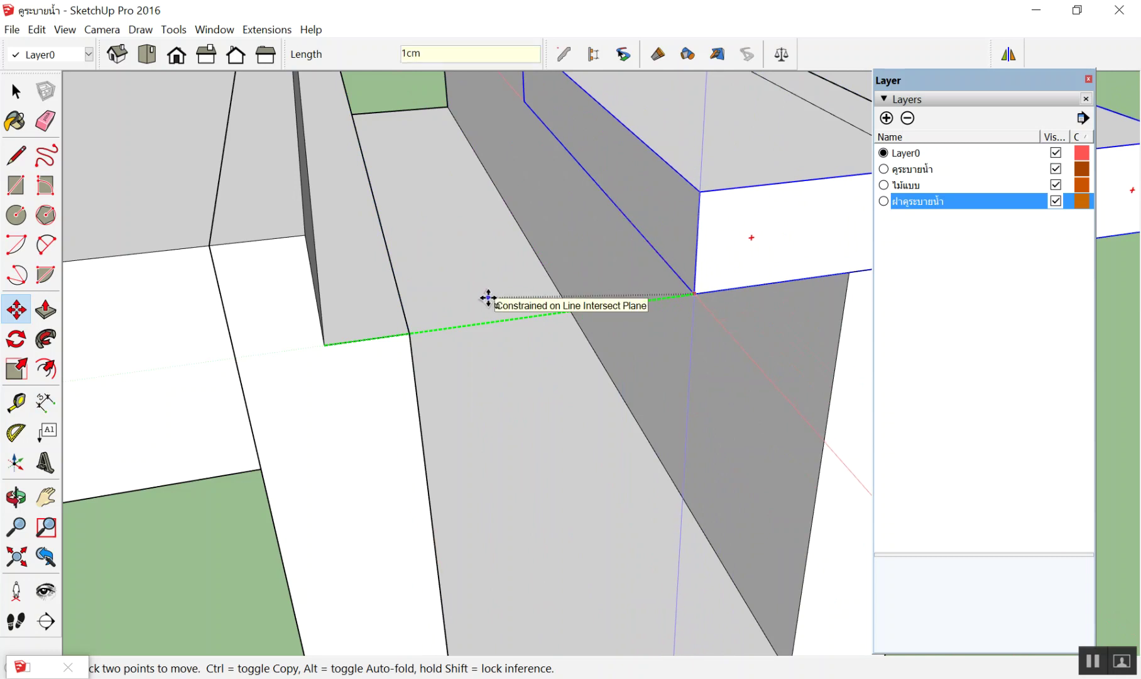
{"action": "key", "text": "Return"}
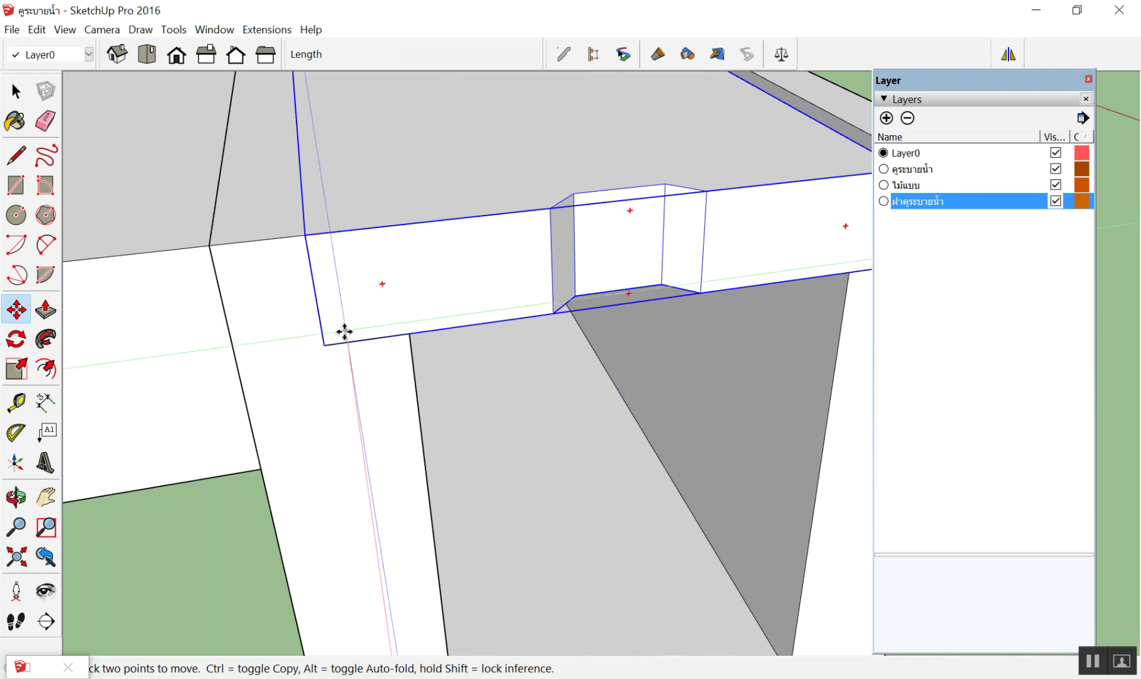
Clear the selection and reselect the drain cover slab
{"action": "key", "text": "space"}
{"action": "scroll", "coordinate": [357, 309], "scroll_direction": "down", "scroll_amount": 1}
{"action": "scroll", "coordinate": [352, 308], "scroll_direction": "down", "scroll_amount": 4}
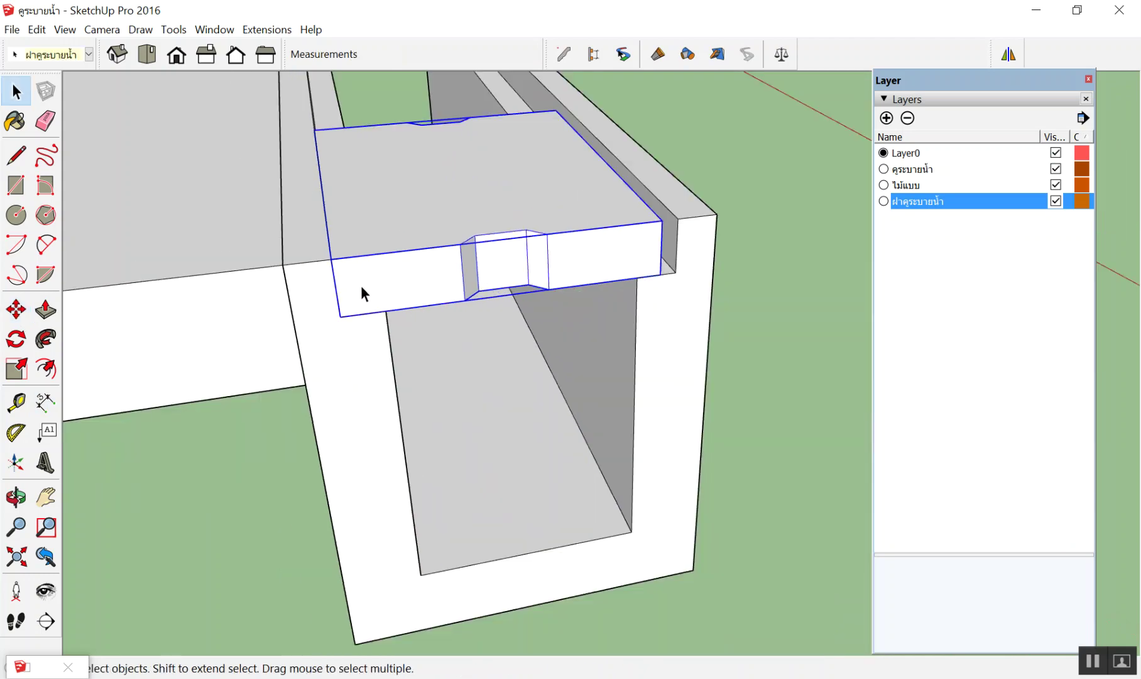
{"action": "scroll", "coordinate": [361, 286], "scroll_direction": "down", "scroll_amount": 2}
{"action": "left_click", "coordinate": [583, 301]}
{"action": "scroll", "coordinate": [380, 284], "scroll_direction": "up", "scroll_amount": 3}
{"action": "scroll", "coordinate": [352, 289], "scroll_direction": "up", "scroll_amount": 2}
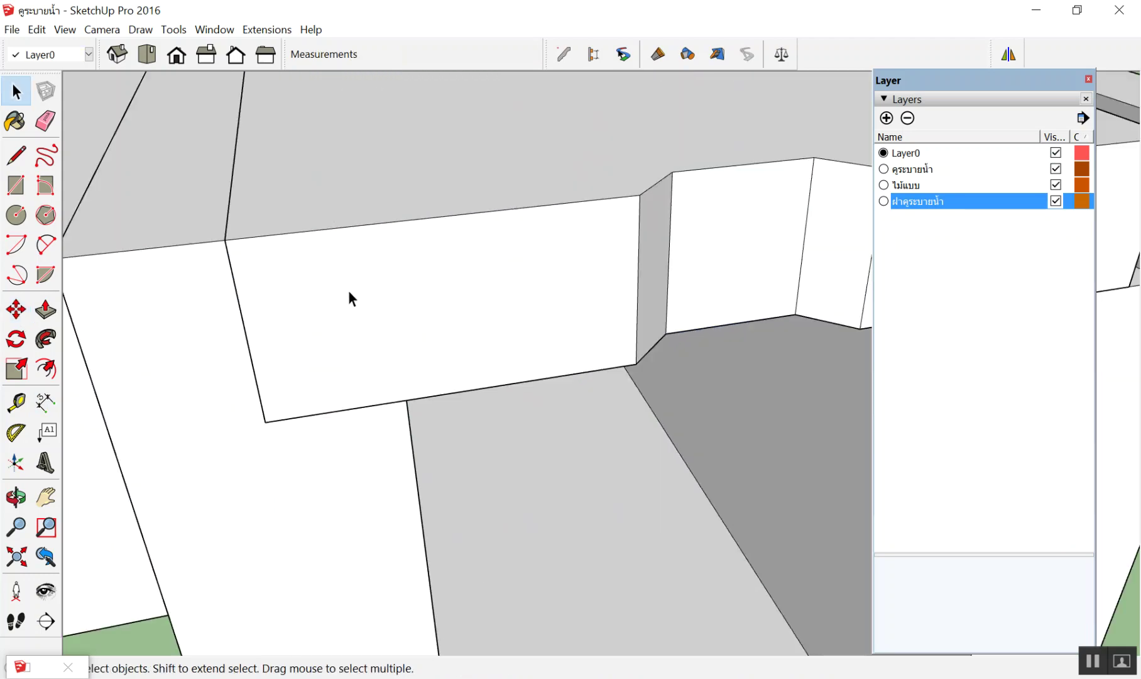
{"action": "left_click", "coordinate": [243, 353]}
Move the slab 1 cm from its corner, then deselect and orbit to check the fit
{"action": "key", "text": "m"}
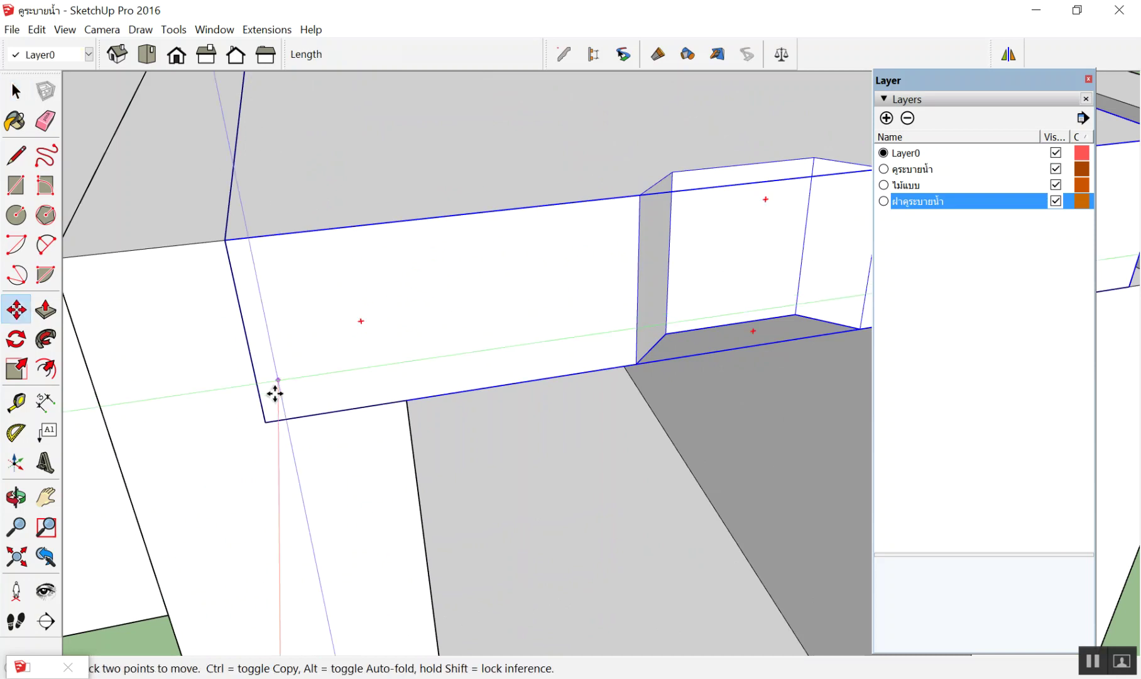
{"action": "left_click", "coordinate": [265, 421]}
{"action": "type", "text": "1"}
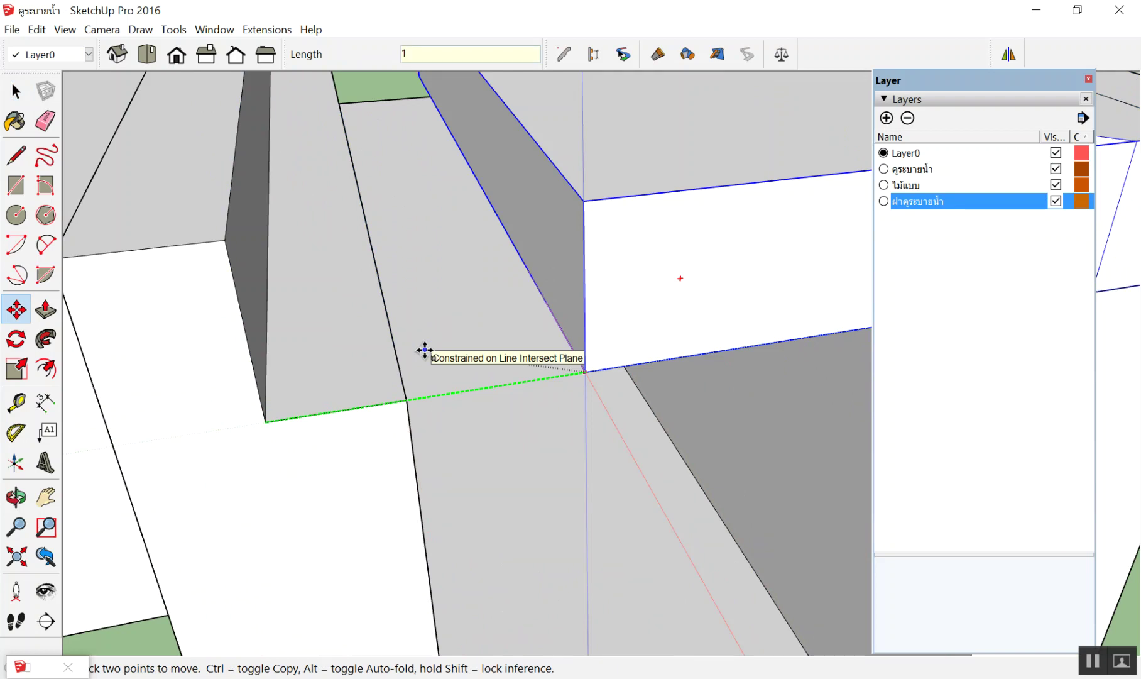
{"action": "type", "text": "cm"}
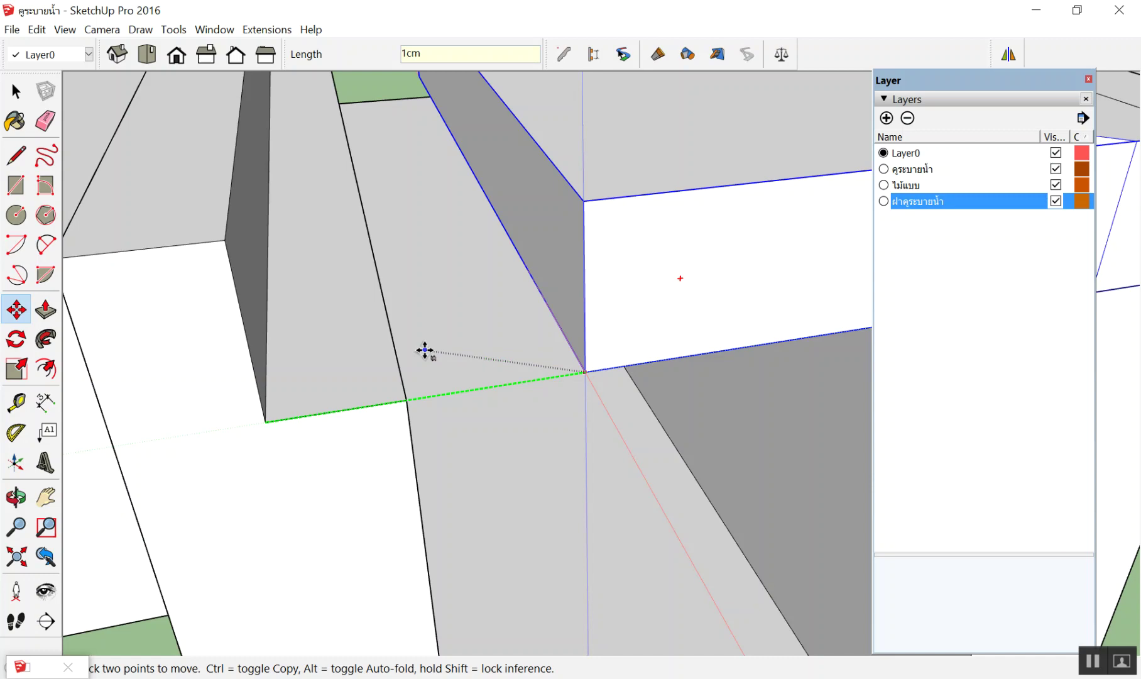
{"action": "key", "text": "Return"}
{"action": "key", "text": "space"}
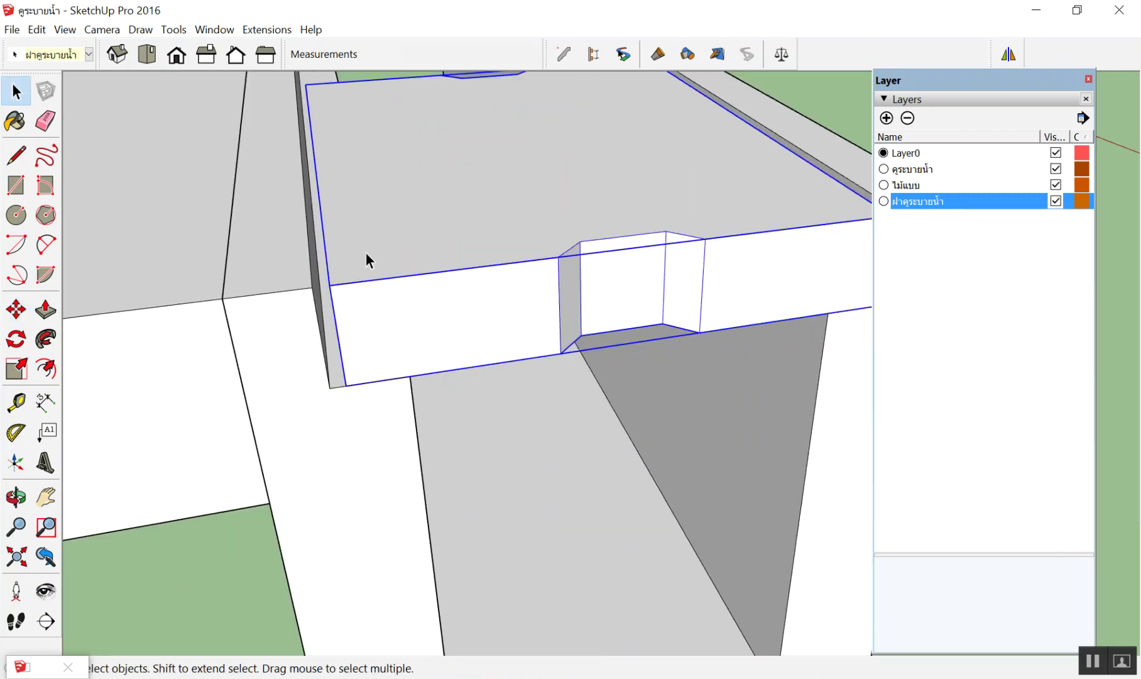
{"action": "scroll", "coordinate": [503, 296], "scroll_direction": "down", "scroll_amount": 3}
{"action": "left_click", "coordinate": [769, 298]}
{"action": "middle_click_drag", "start_coordinate": [769, 298], "coordinate": [659, 272]}
{"action": "scroll", "coordinate": [581, 220], "scroll_direction": "up", "scroll_amount": 3}
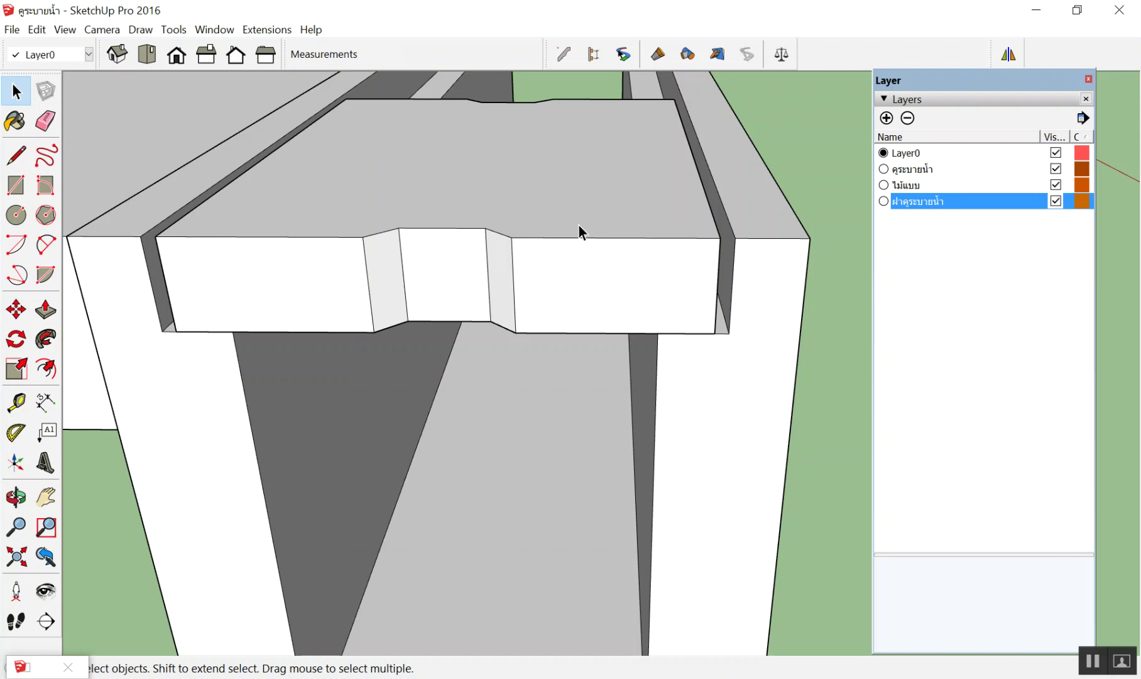
{"action": "scroll", "coordinate": [578, 224], "scroll_direction": "down", "scroll_amount": 1}
{"action": "scroll", "coordinate": [639, 208], "scroll_direction": "down", "scroll_amount": 3}
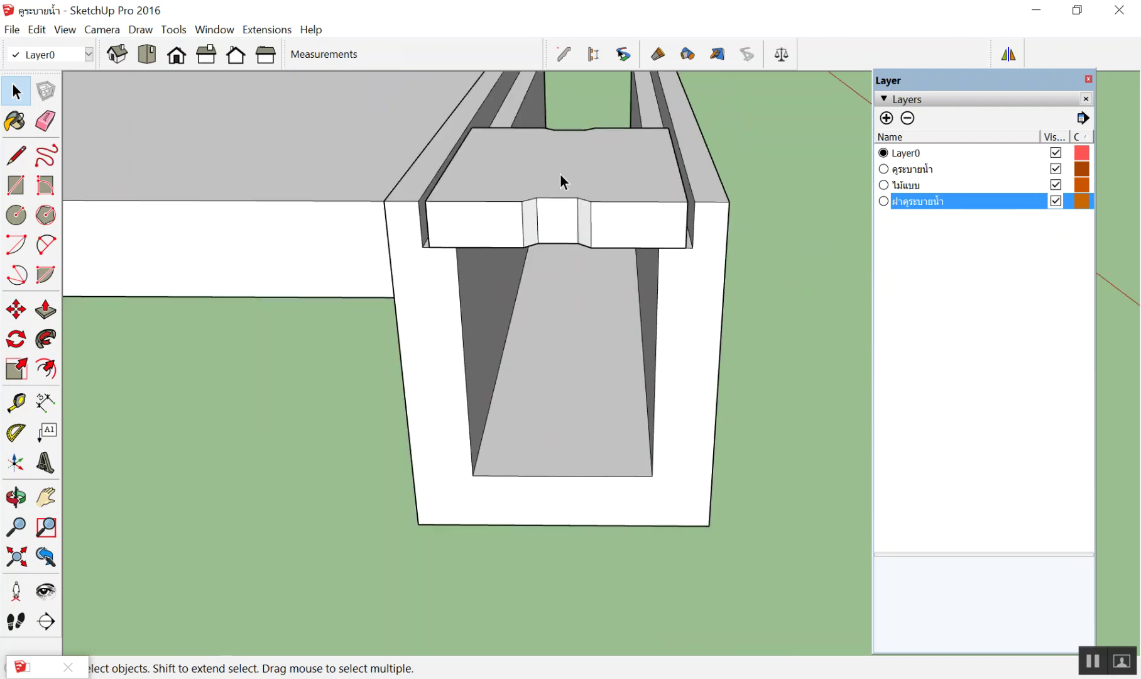
{"action": "scroll", "coordinate": [559, 178], "scroll_direction": "up", "scroll_amount": 3}
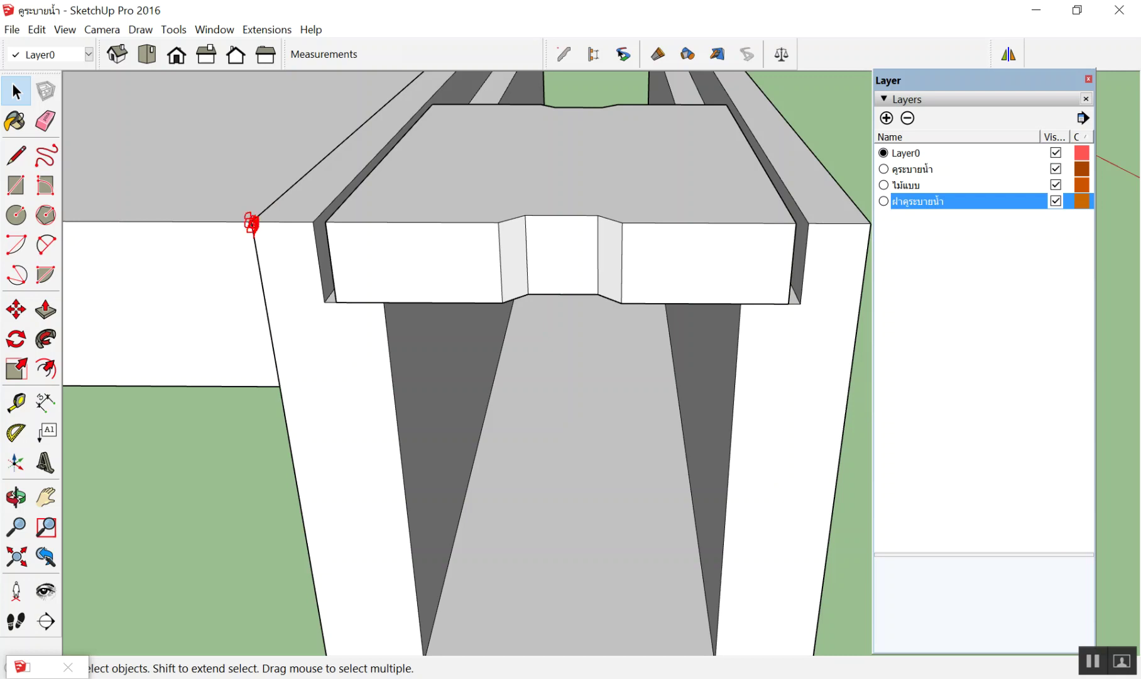
{"action": "right_click", "coordinate": [391, 233]}
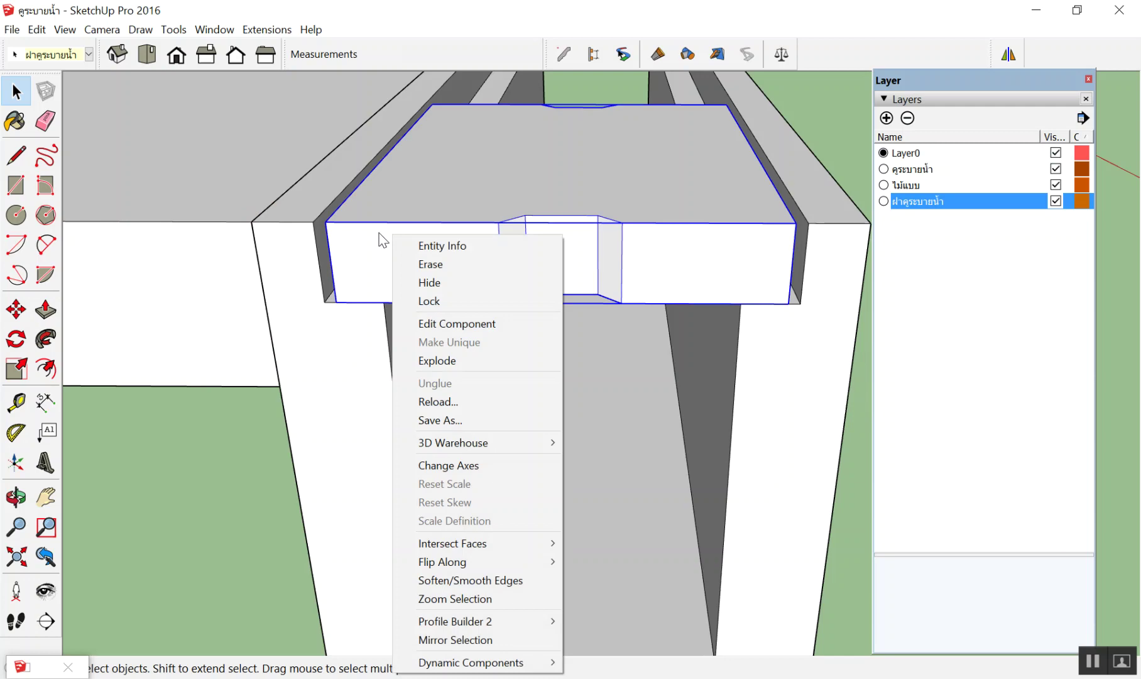
{"action": "right_click", "coordinate": [378, 199]}
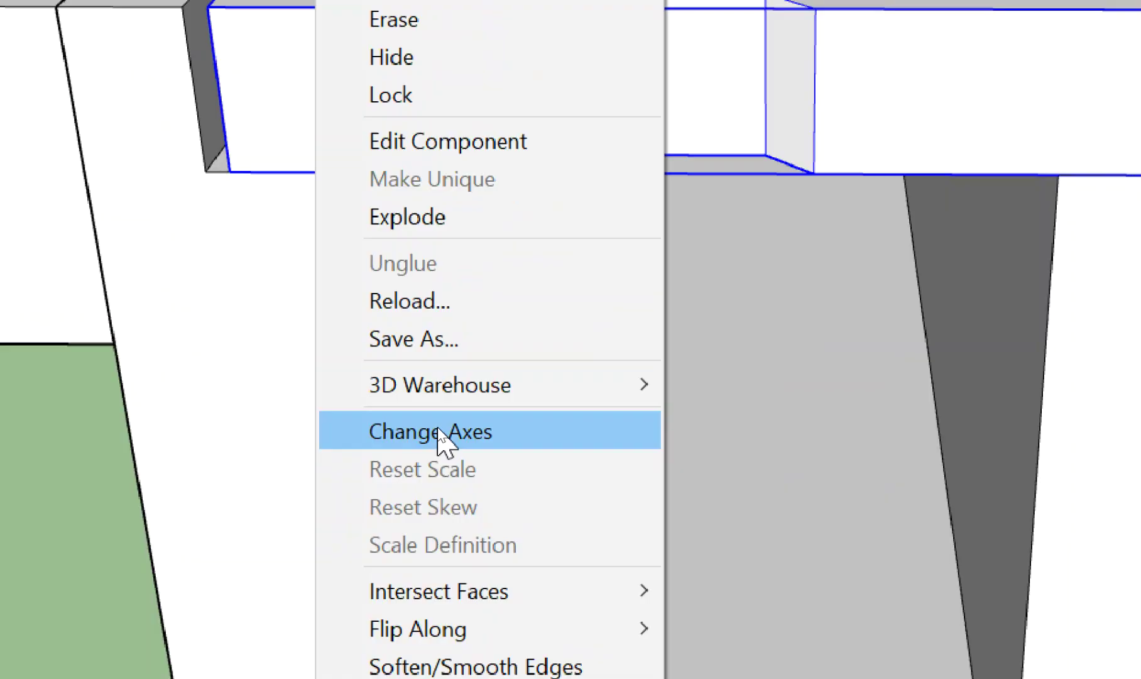
{"action": "left_click", "coordinate": [438, 426]}
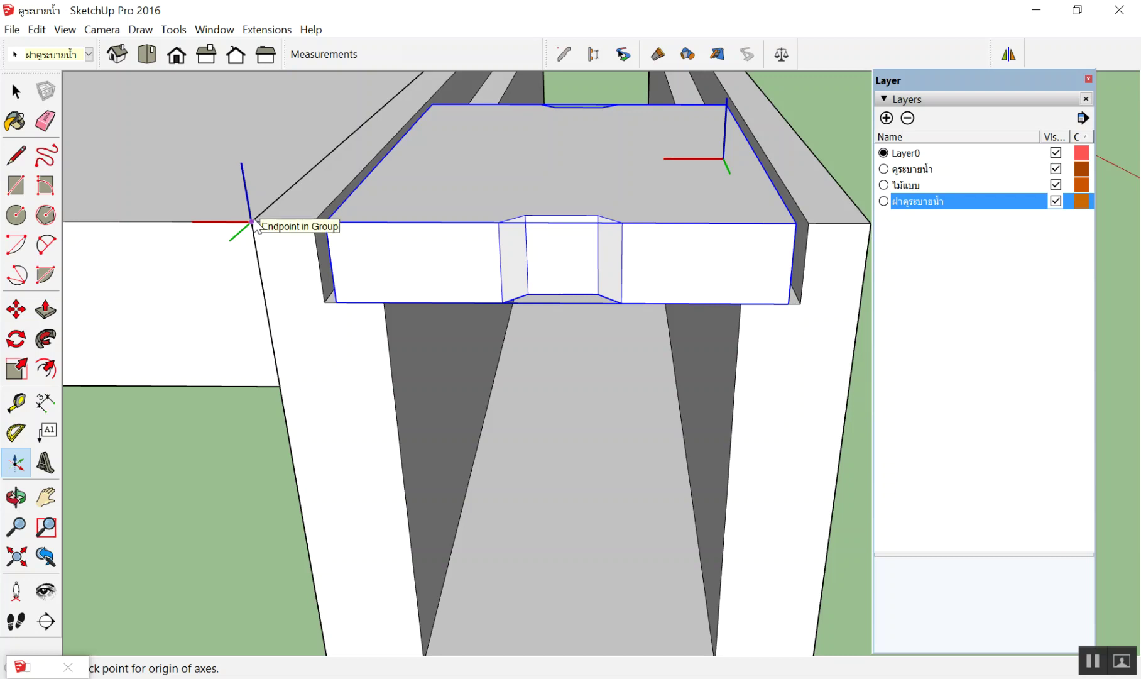
{"action": "key", "text": "space"}
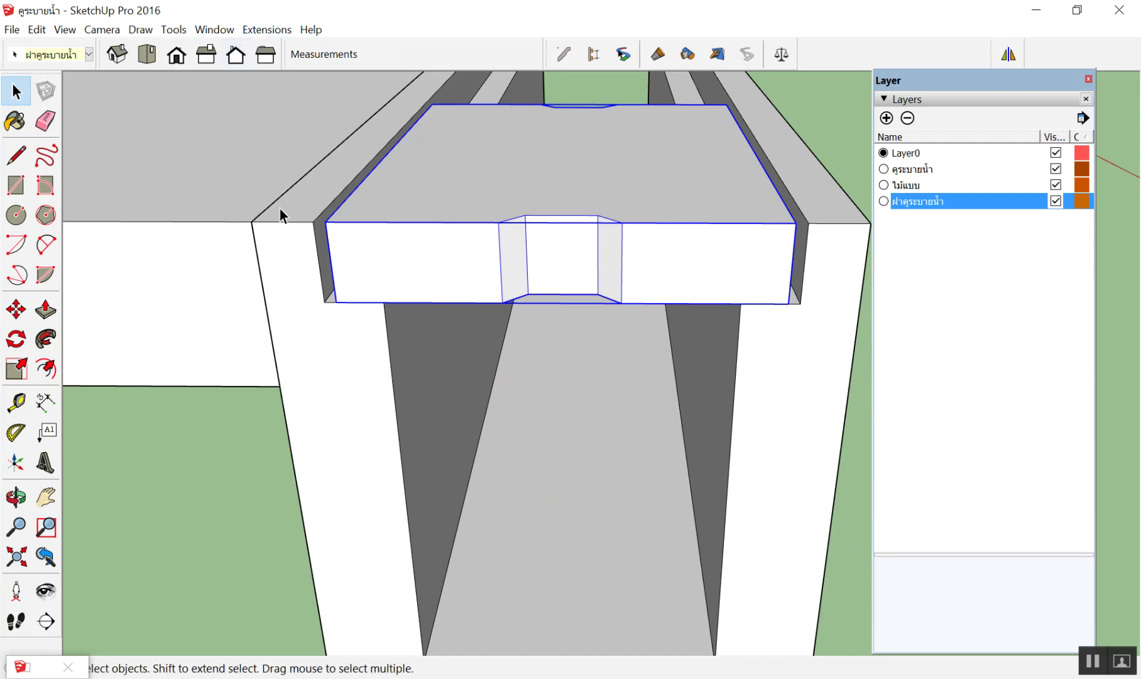
Start Change Axes on the cover slab and orbit to the channel's outer corner
{"action": "left_click", "coordinate": [217, 407]}
{"action": "right_click", "coordinate": [368, 253]}
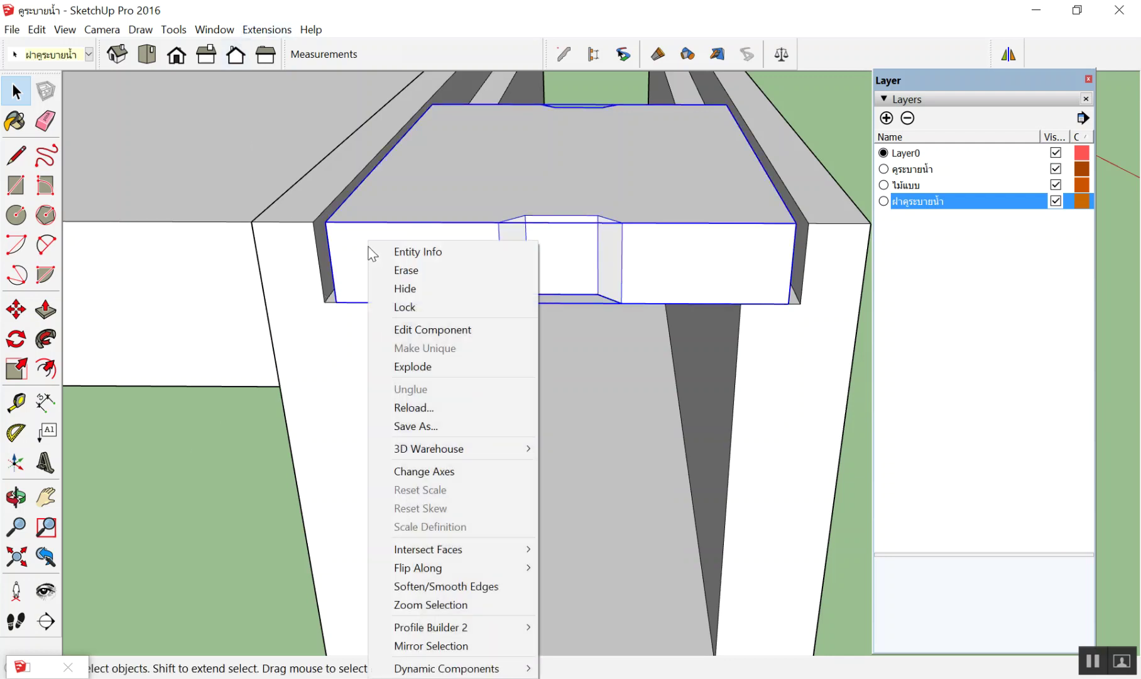
{"action": "left_click", "coordinate": [352, 239]}
{"action": "right_click", "coordinate": [352, 240]}
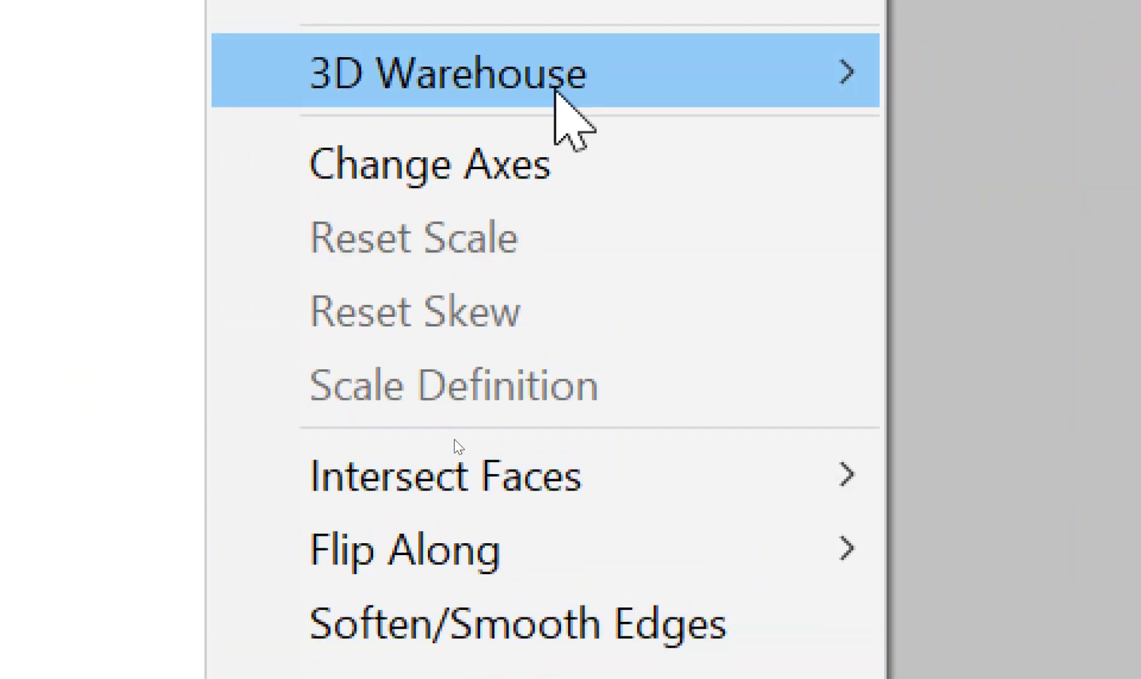
{"action": "left_click", "coordinate": [558, 195]}
{"action": "scroll", "coordinate": [242, 239], "scroll_direction": "up", "scroll_amount": 2}
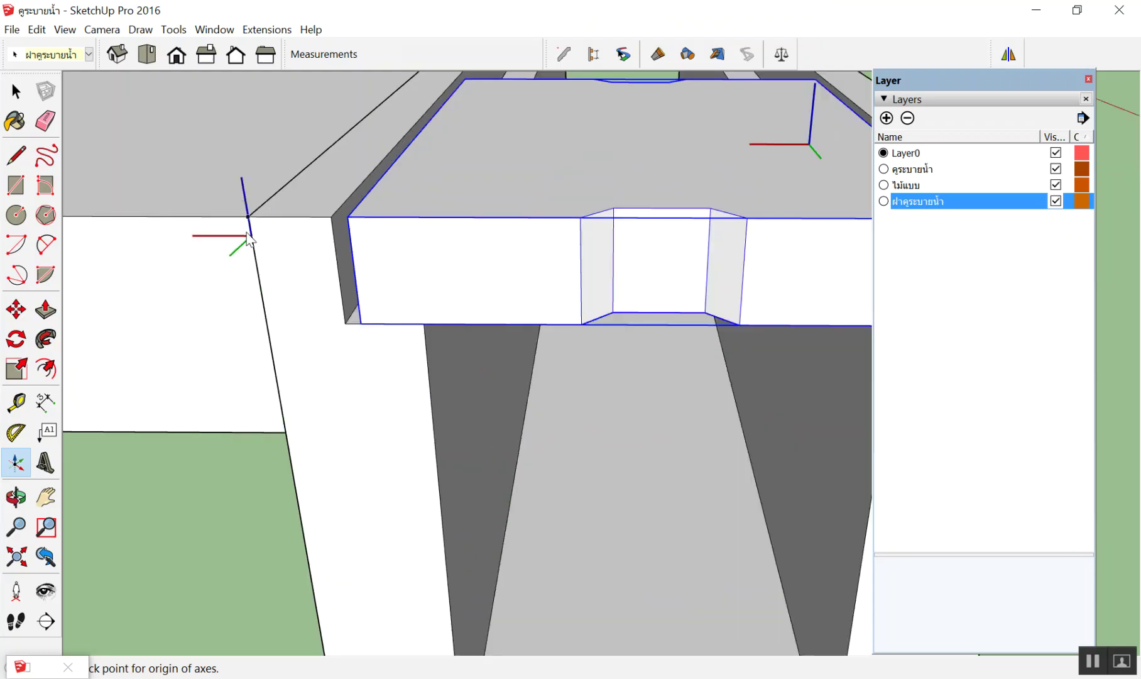
{"action": "scroll", "coordinate": [228, 212], "scroll_direction": "up", "scroll_amount": 3}
{"action": "mouse_move", "coordinate": [228, 213]}
{"action": "middle_mouse_down"}
{"action": "mouse_move", "coordinate": [191, 324]}
{"action": "mouse_move", "coordinate": [235, 217]}
{"action": "middle_mouse_up"}
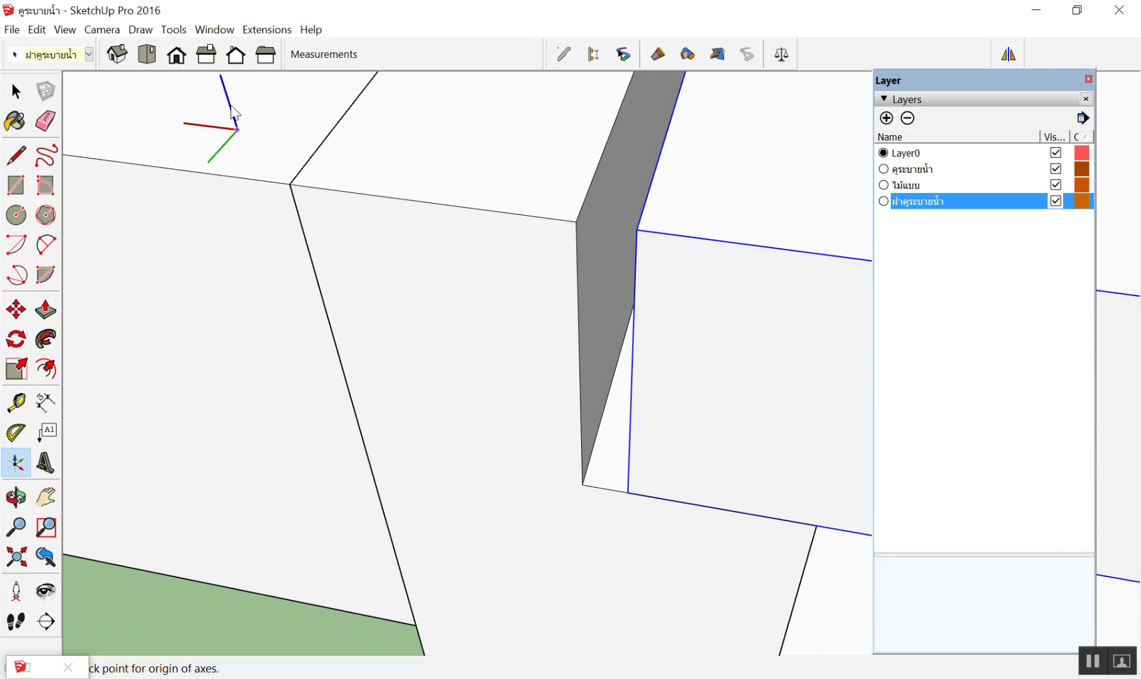
Place the axes origin at the channel's outer top corner, aligning red and green with its edges
{"action": "left_click", "coordinate": [287, 184]}
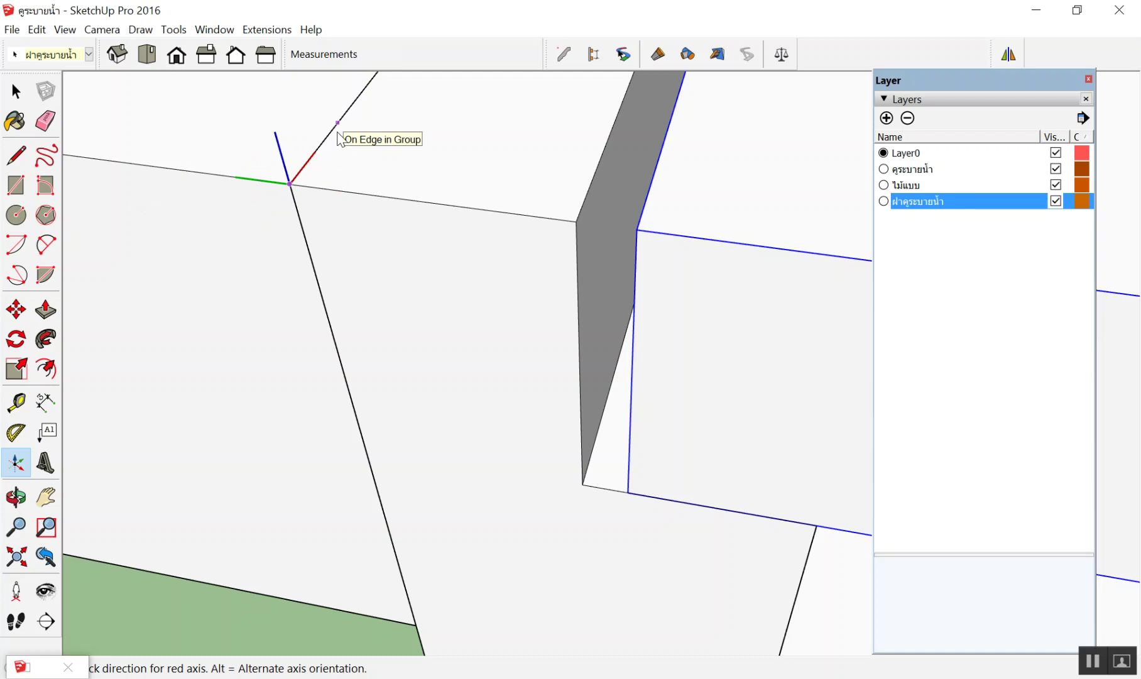
{"action": "left_click", "coordinate": [338, 132]}
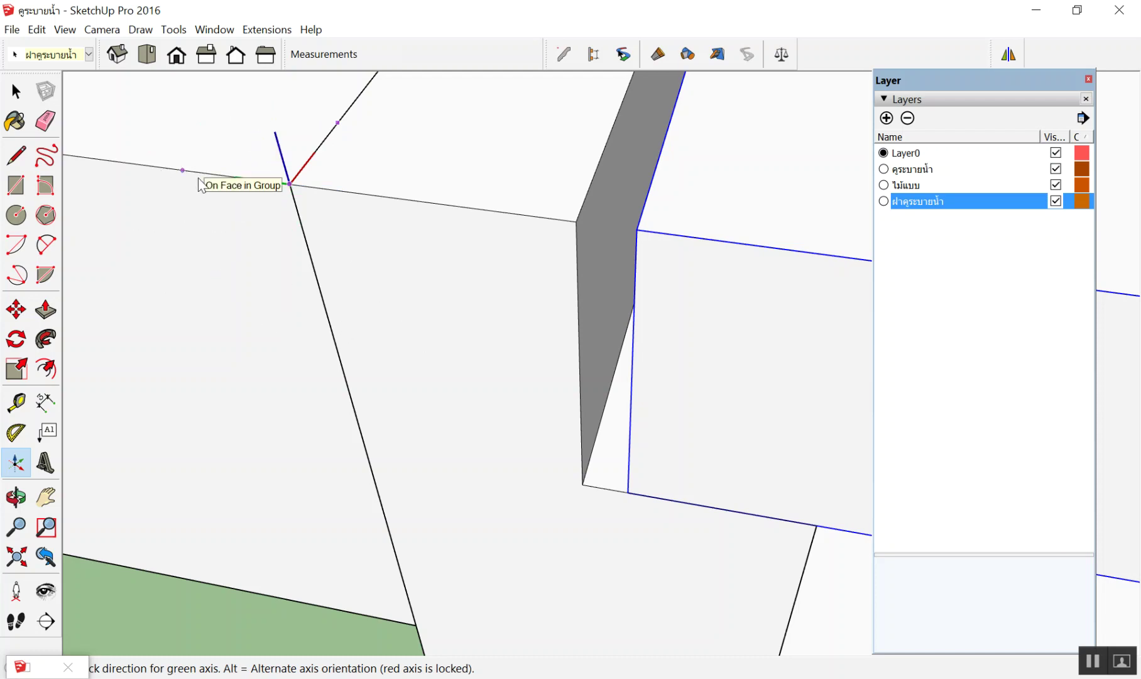
{"action": "scroll", "coordinate": [203, 173], "scroll_direction": "up", "scroll_amount": 3}
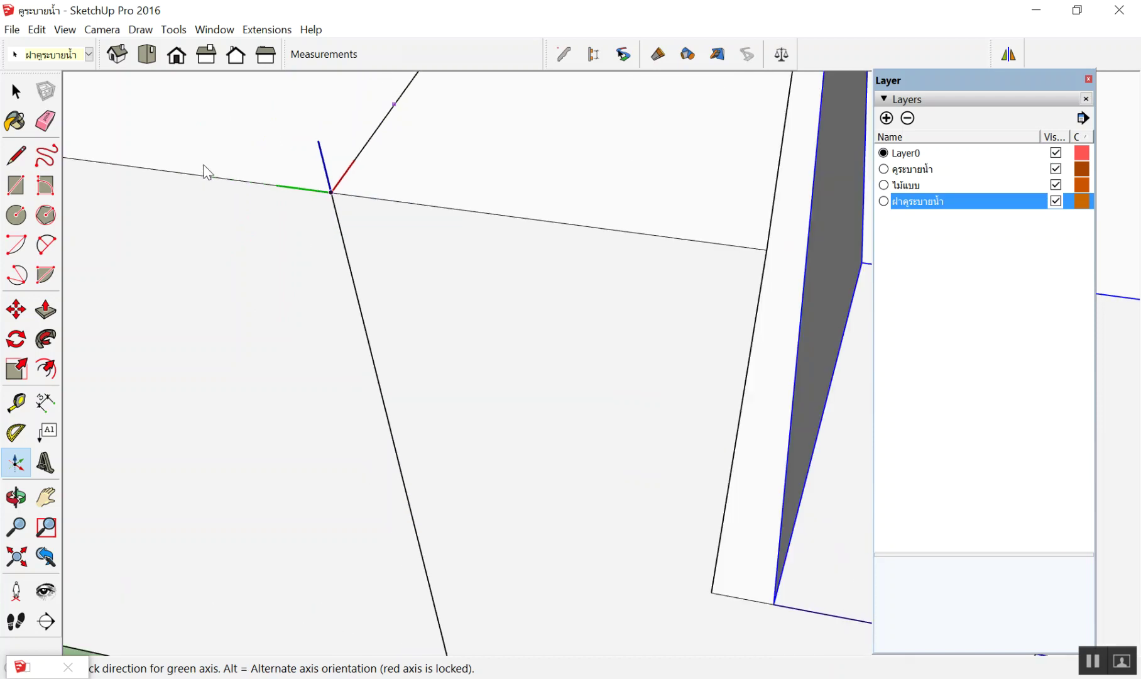
{"action": "scroll", "coordinate": [204, 171], "scroll_direction": "up", "scroll_amount": 2}
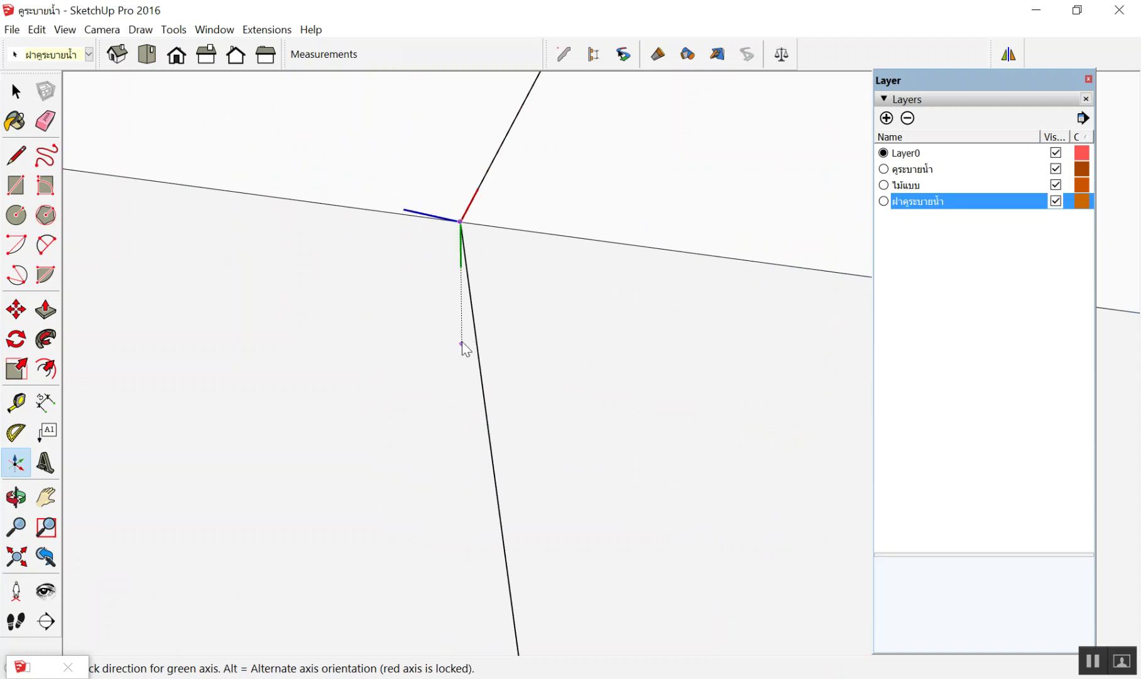
{"action": "left_click", "coordinate": [282, 206]}
{"action": "scroll", "coordinate": [254, 199], "scroll_direction": "up", "scroll_amount": 3}
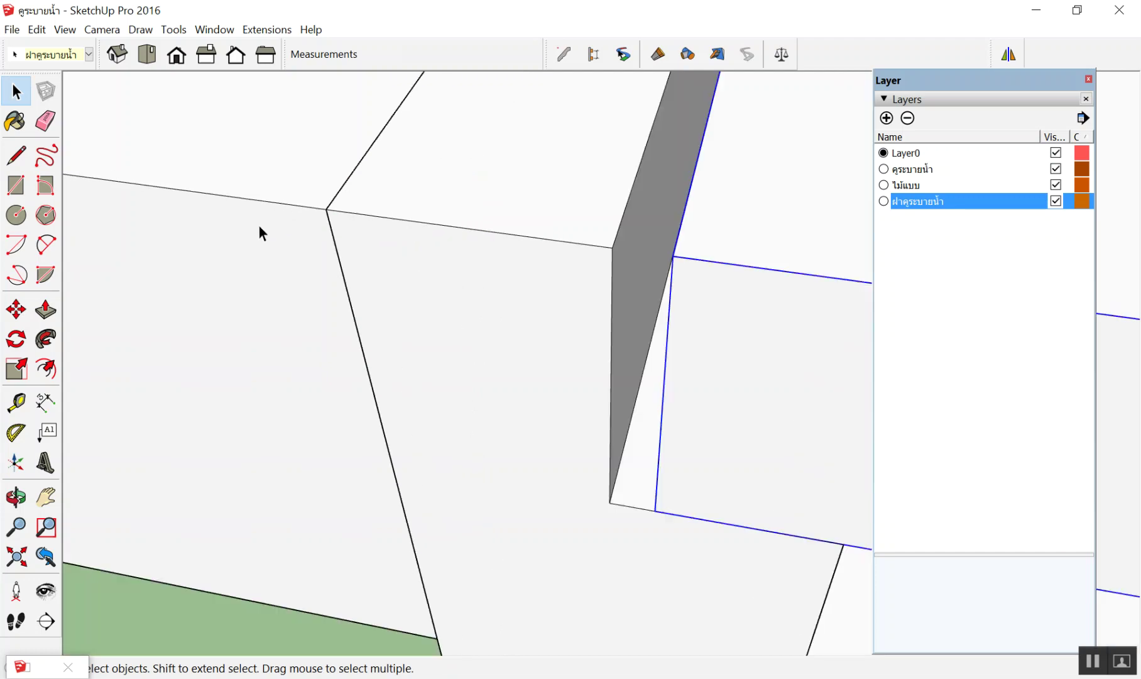
{"action": "scroll", "coordinate": [261, 223], "scroll_direction": "up", "scroll_amount": 3}
{"action": "scroll", "coordinate": [277, 218], "scroll_direction": "up", "scroll_amount": 2}
{"action": "scroll", "coordinate": [477, 264], "scroll_direction": "down", "scroll_amount": 2}
{"action": "scroll", "coordinate": [420, 274], "scroll_direction": "down", "scroll_amount": 2}
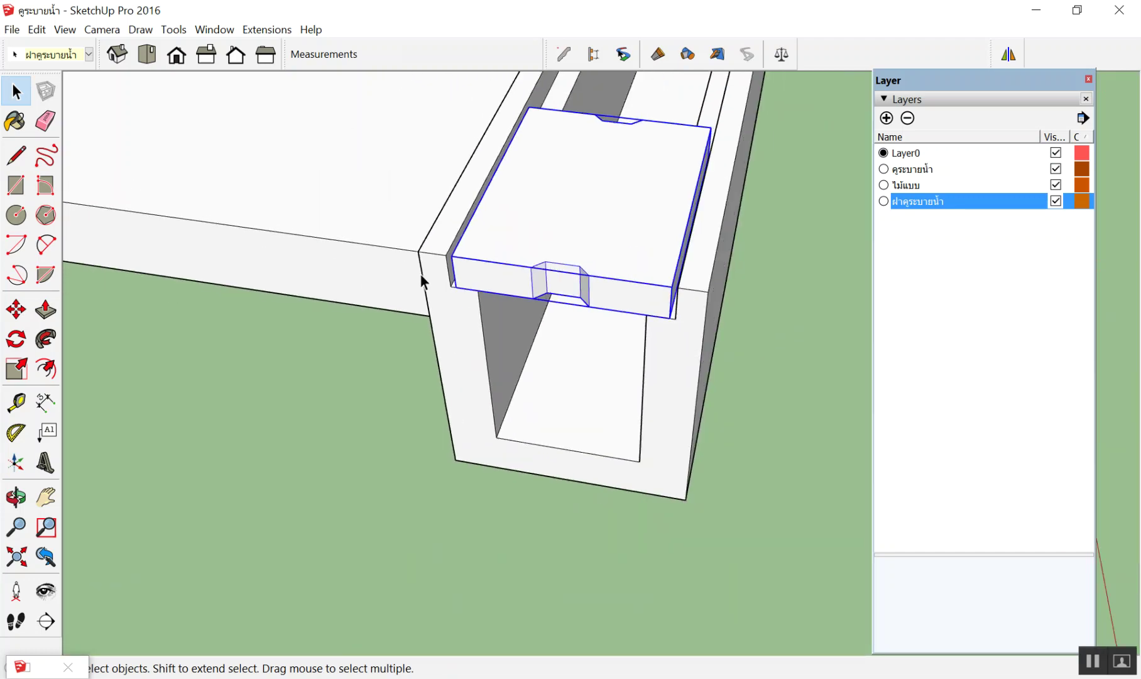
{"action": "scroll", "coordinate": [302, 328], "scroll_direction": "down", "scroll_amount": 2}
{"action": "left_click", "coordinate": [303, 328]}
{"action": "scroll", "coordinate": [490, 286], "scroll_direction": "up", "scroll_amount": 2}
{"action": "scroll", "coordinate": [450, 219], "scroll_direction": "up", "scroll_amount": 2}
{"action": "scroll", "coordinate": [454, 223], "scroll_direction": "up", "scroll_amount": 2}
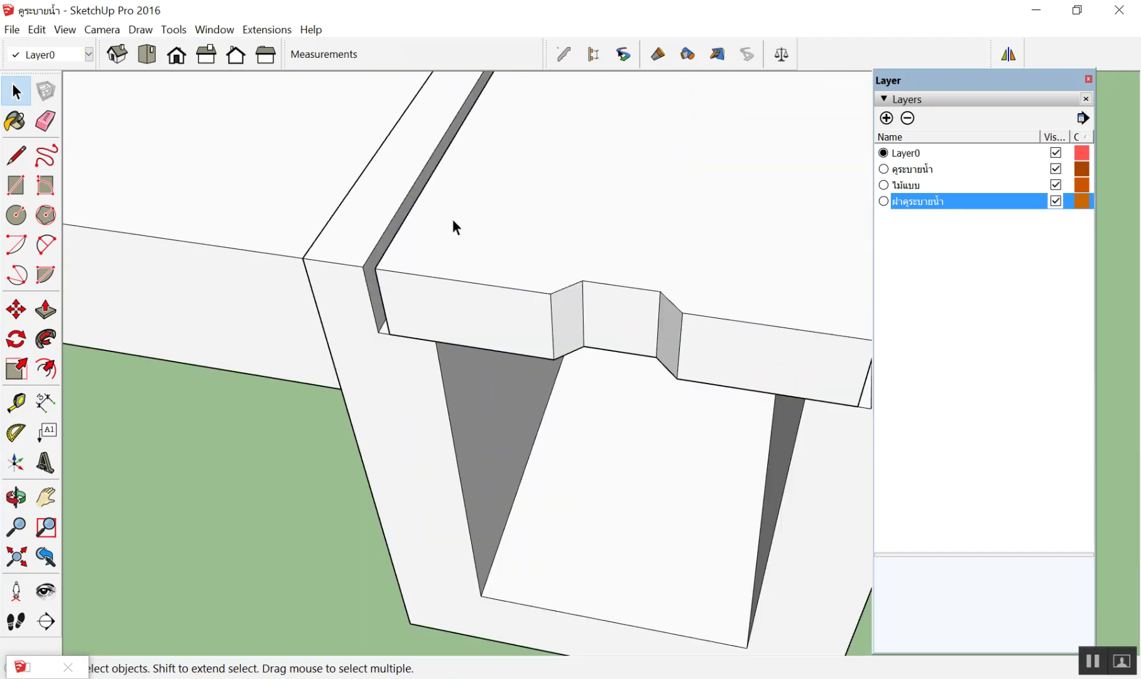
{"action": "right_click", "coordinate": [511, 215]}
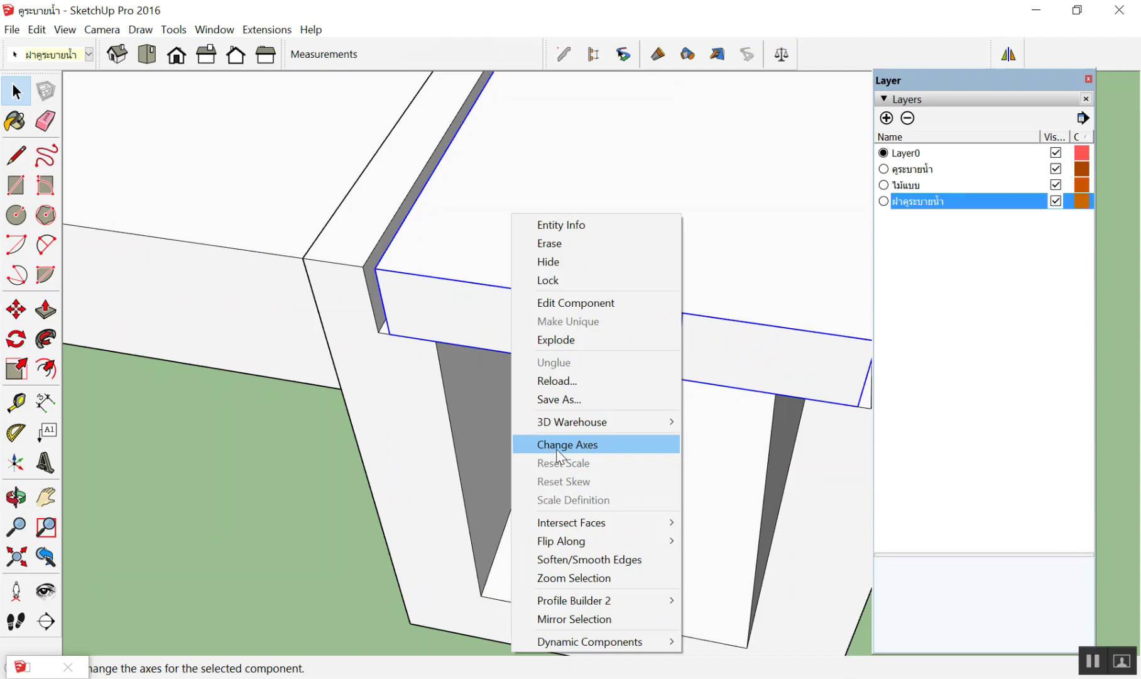
{"action": "left_click", "coordinate": [556, 449]}
{"action": "scroll", "coordinate": [288, 191], "scroll_direction": "up", "scroll_amount": 3}
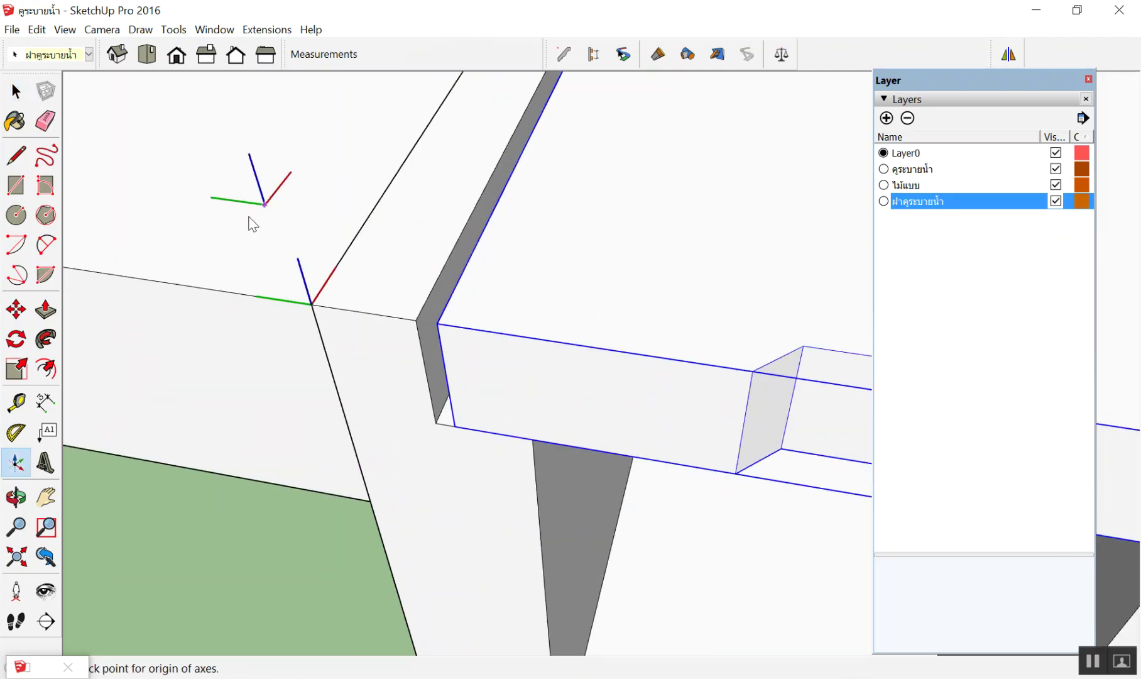
{"action": "scroll", "coordinate": [247, 221], "scroll_direction": "up", "scroll_amount": 3}
{"action": "scroll", "coordinate": [215, 272], "scroll_direction": "up", "scroll_amount": 1}
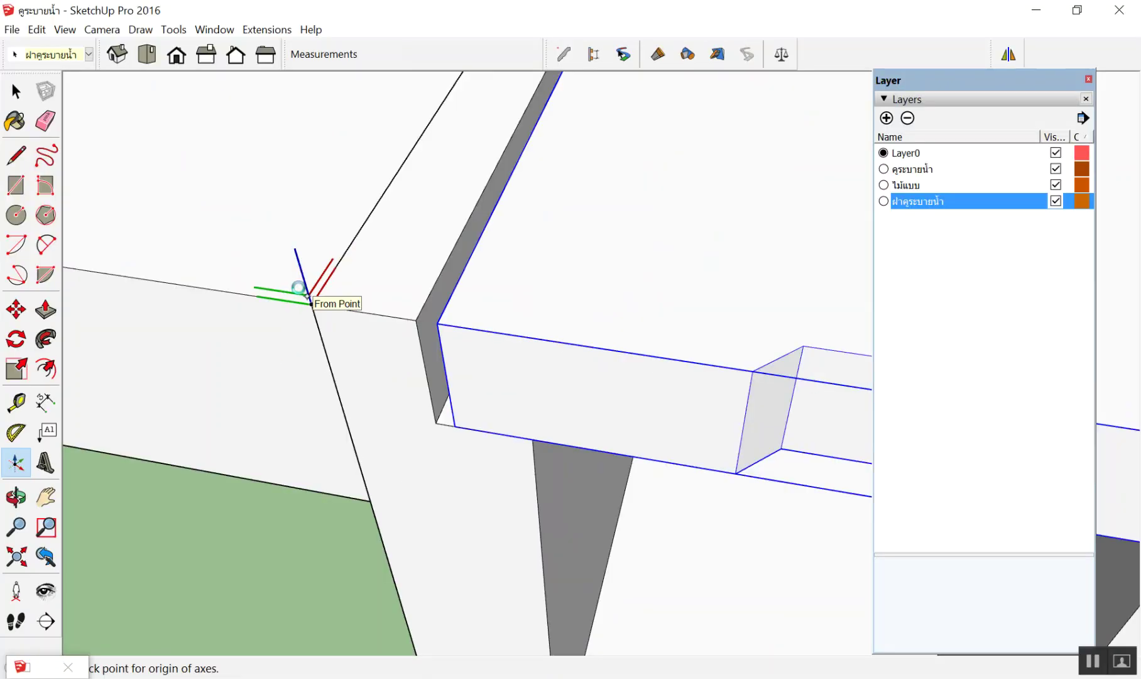
{"action": "key", "text": "space"}
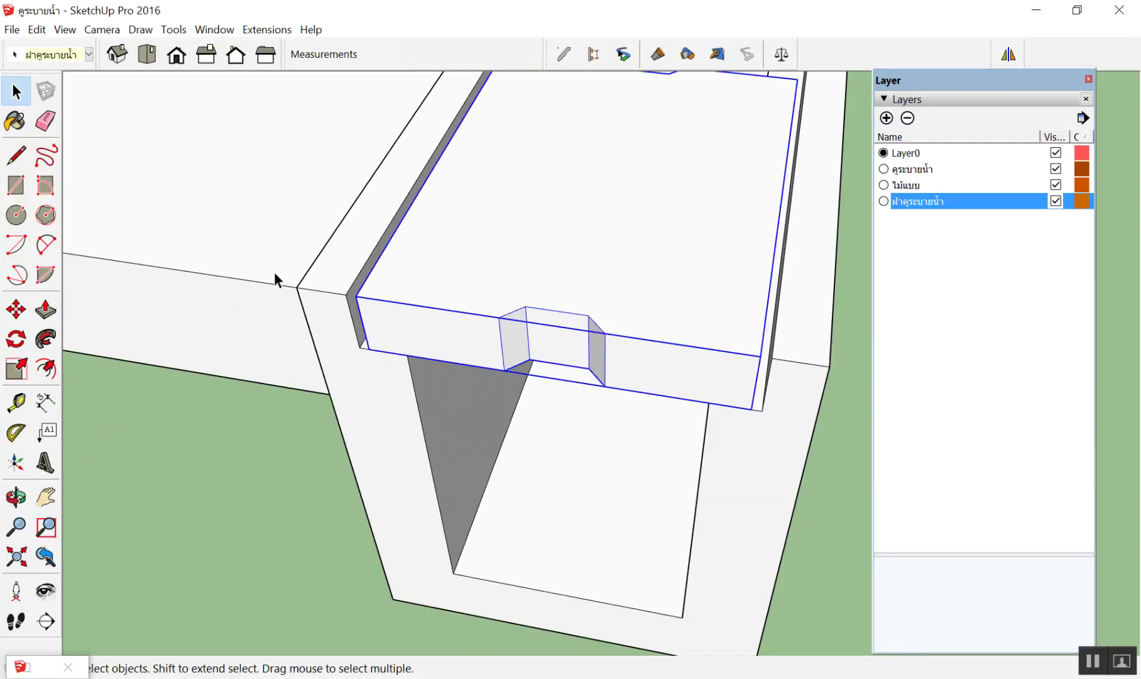
{"action": "scroll", "coordinate": [508, 313], "scroll_direction": "down", "scroll_amount": 2}
{"action": "left_click", "coordinate": [707, 368]}
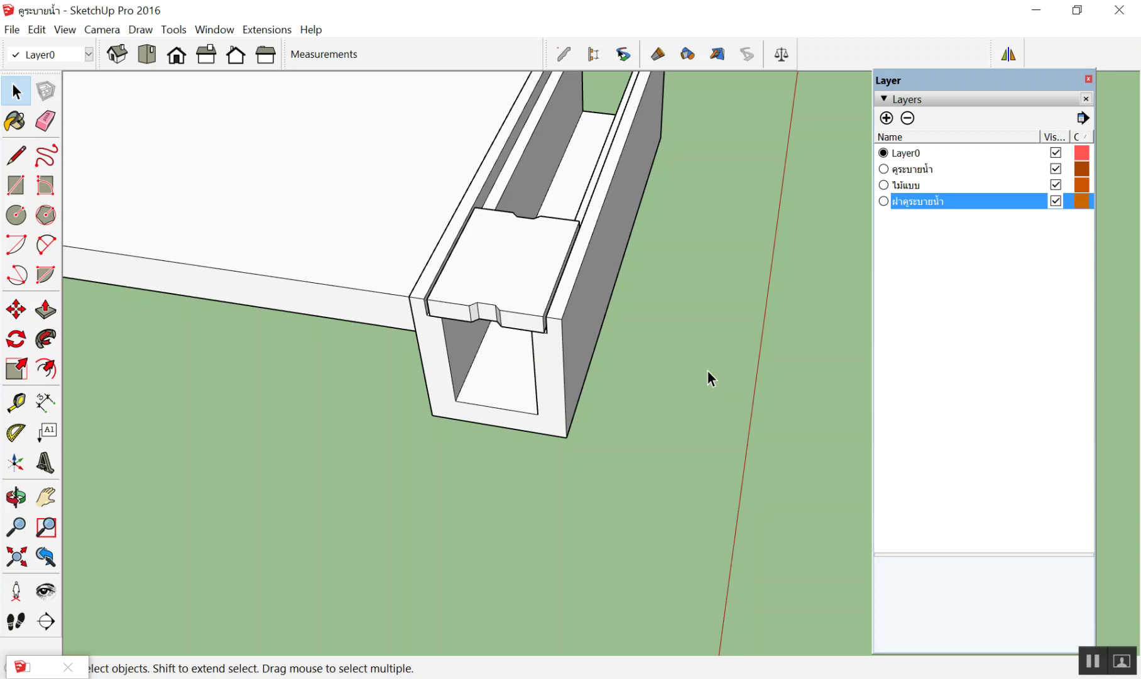
Select the cover slab from a low view and open the Profile Builder Assembler dialog
{"action": "mouse_move", "coordinate": [707, 369]}
{"action": "middle_mouse_down"}
{"action": "mouse_move", "coordinate": [224, 143]}
{"action": "mouse_move", "coordinate": [178, 208]}
{"action": "mouse_move", "coordinate": [365, 149]}
{"action": "mouse_move", "coordinate": [362, 314]}
{"action": "mouse_move", "coordinate": [369, 237]}
{"action": "mouse_move", "coordinate": [415, 428]}
{"action": "middle_mouse_up"}
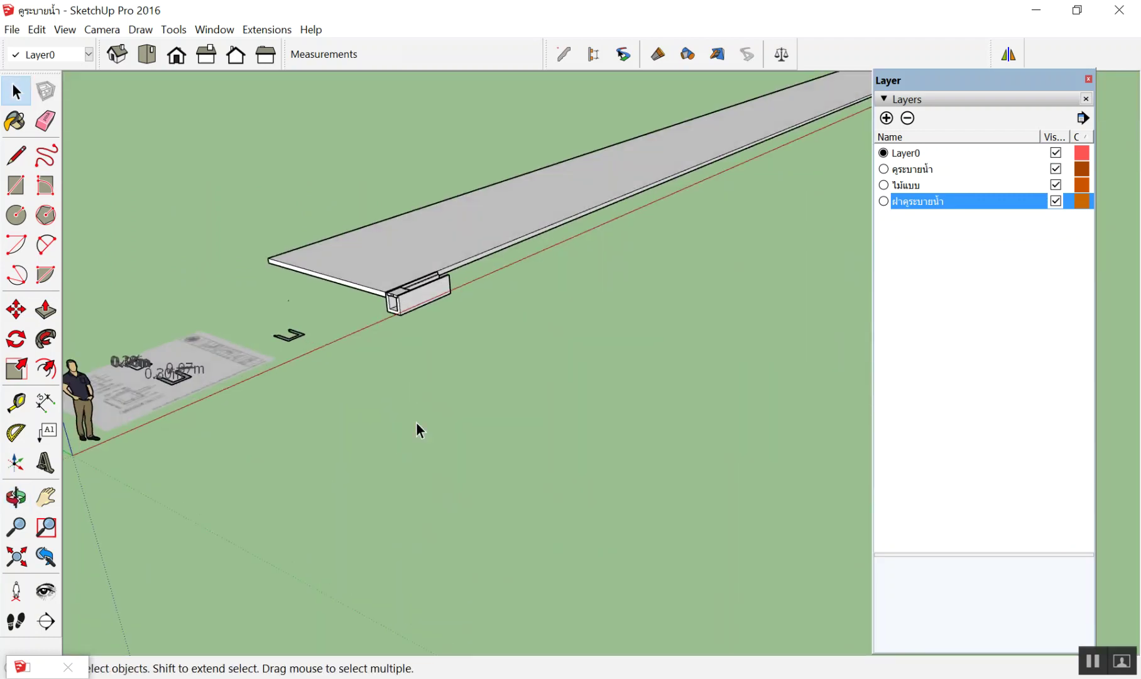
{"action": "scroll", "coordinate": [443, 330], "scroll_direction": "up", "scroll_amount": 3}
{"action": "scroll", "coordinate": [442, 326], "scroll_direction": "up", "scroll_amount": 2}
{"action": "scroll", "coordinate": [449, 342], "scroll_direction": "up", "scroll_amount": 2}
{"action": "scroll", "coordinate": [419, 295], "scroll_direction": "up", "scroll_amount": 3}
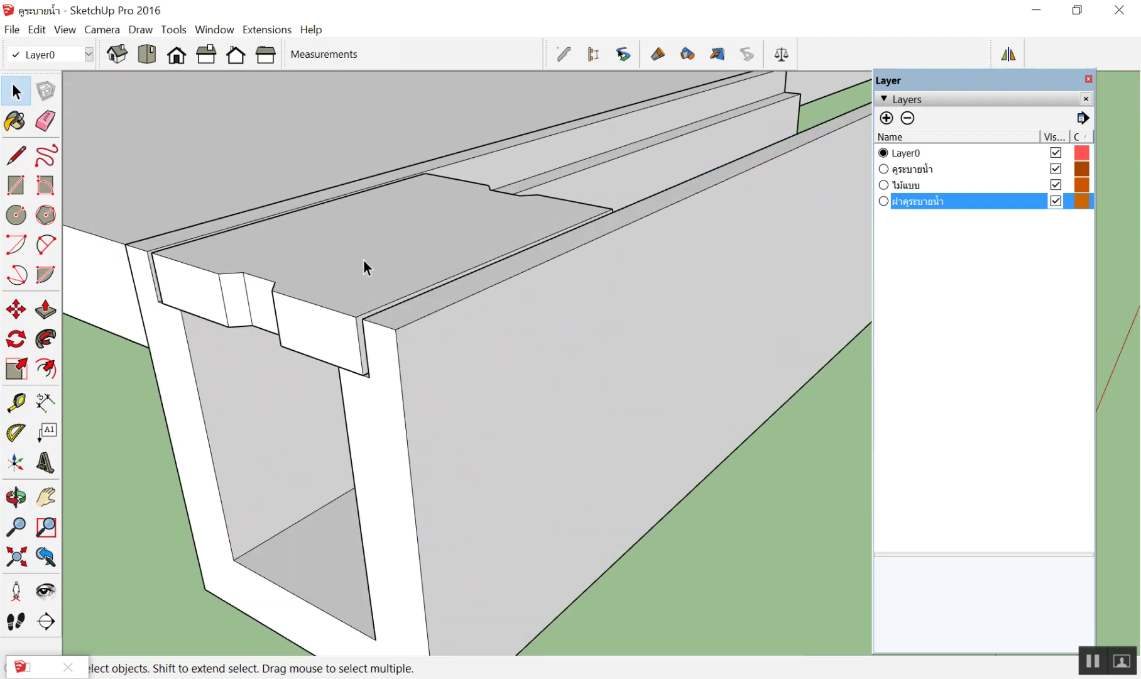
{"action": "scroll", "coordinate": [362, 259], "scroll_direction": "up", "scroll_amount": 2}
{"action": "left_click", "coordinate": [356, 259]}
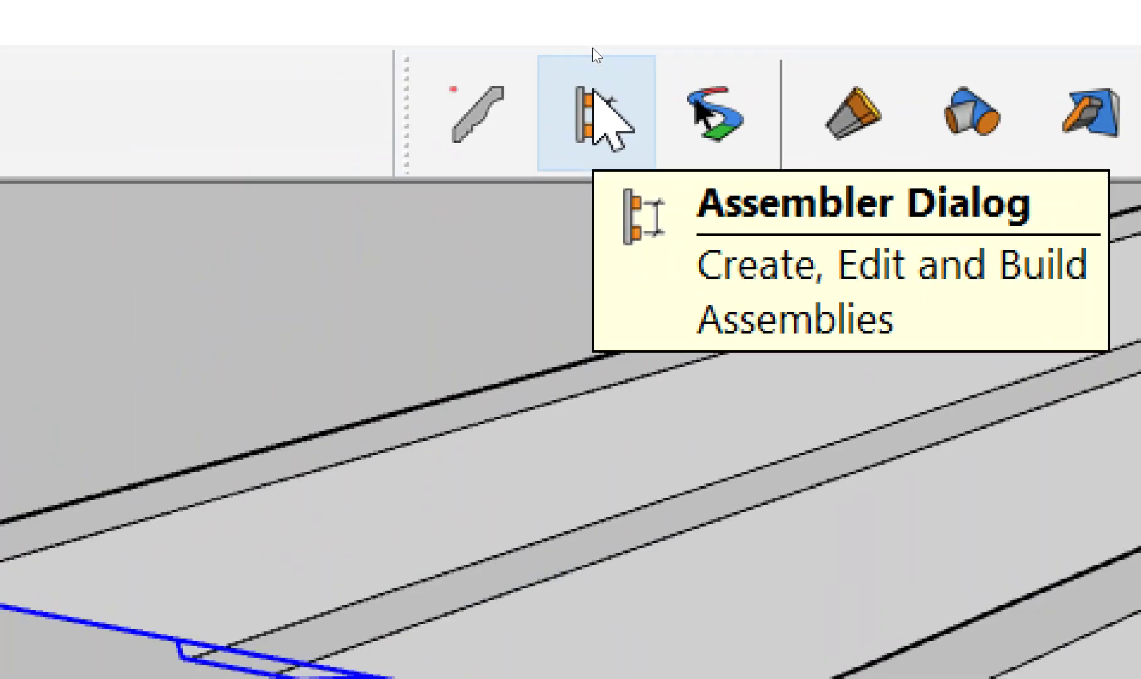
{"action": "left_click", "coordinate": [592, 49]}
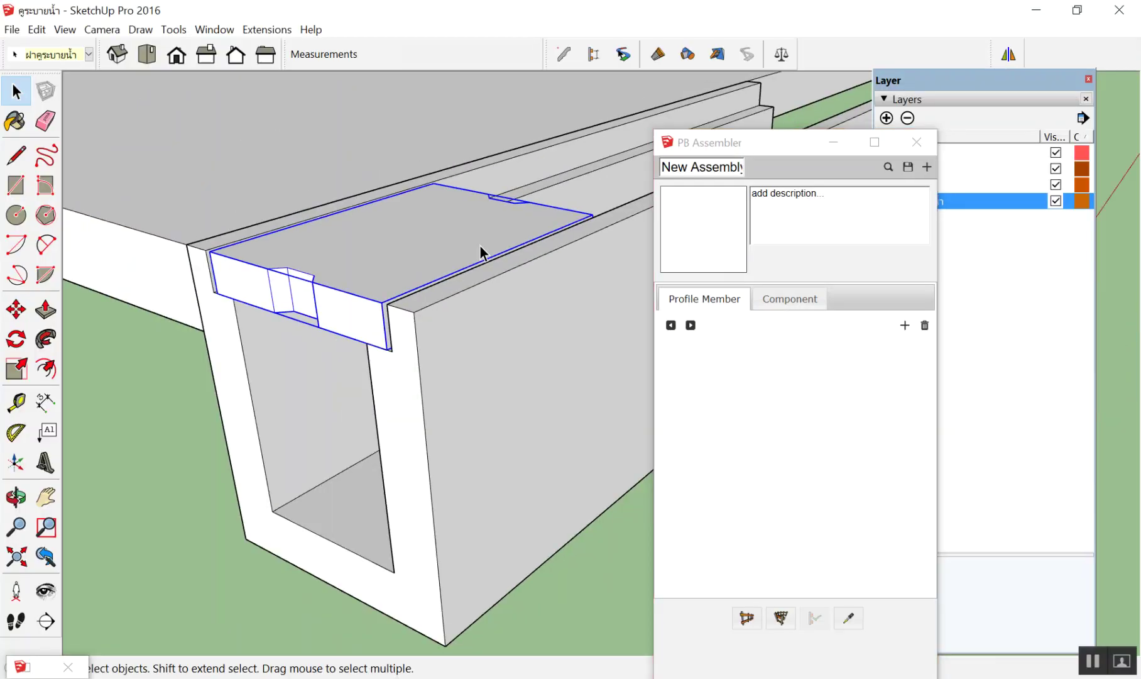
Draw a wavy freehand trial path on the ground near the origin
{"action": "scroll", "coordinate": [479, 250], "scroll_direction": "down", "scroll_amount": 3}
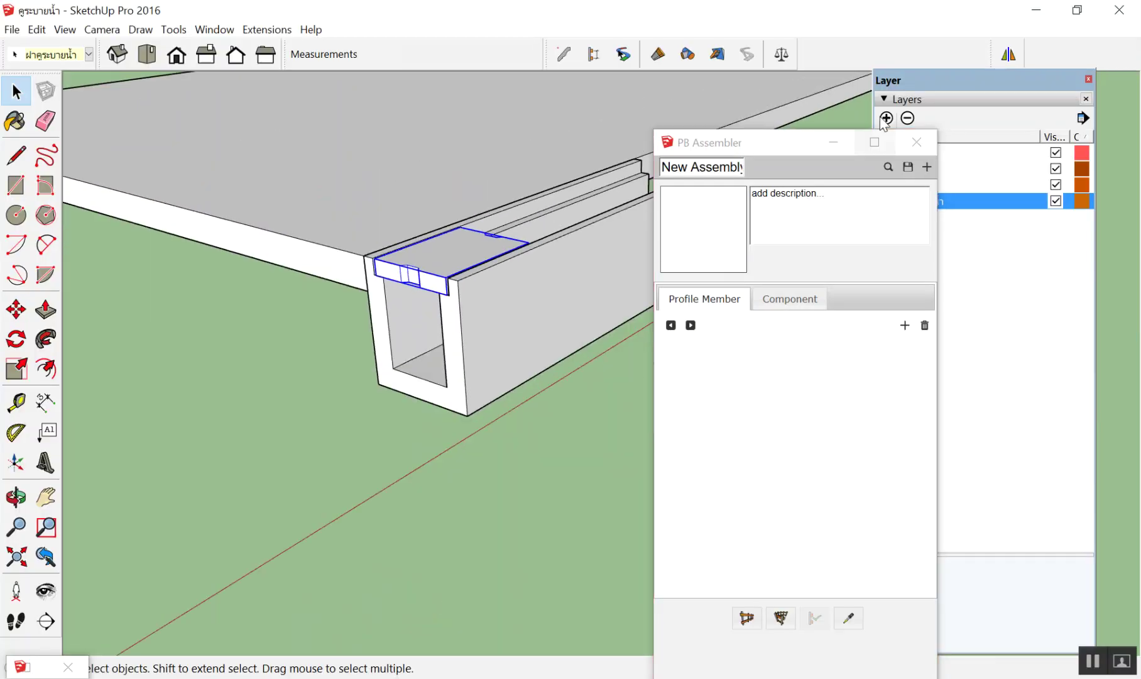
{"action": "scroll", "coordinate": [476, 220], "scroll_direction": "down", "scroll_amount": 2}
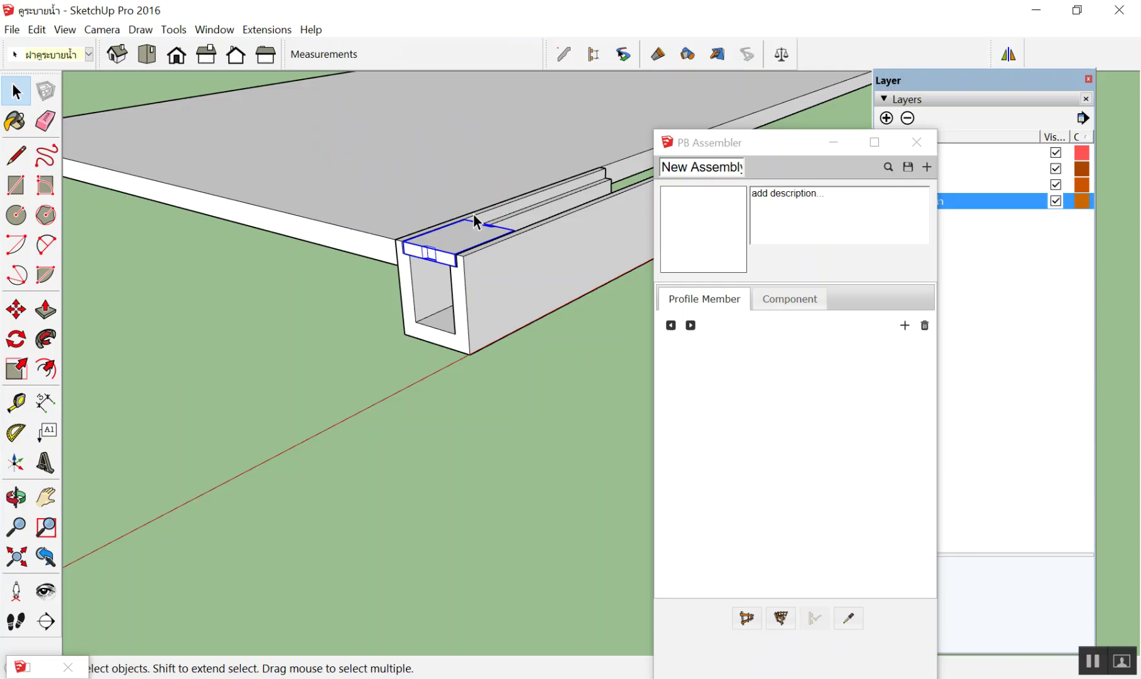
{"action": "scroll", "coordinate": [473, 213], "scroll_direction": "down", "scroll_amount": 3}
{"action": "middle_click_drag", "start_coordinate": [326, 321], "coordinate": [499, 227]}
{"action": "scroll", "coordinate": [499, 227], "scroll_direction": "up", "scroll_amount": 5}
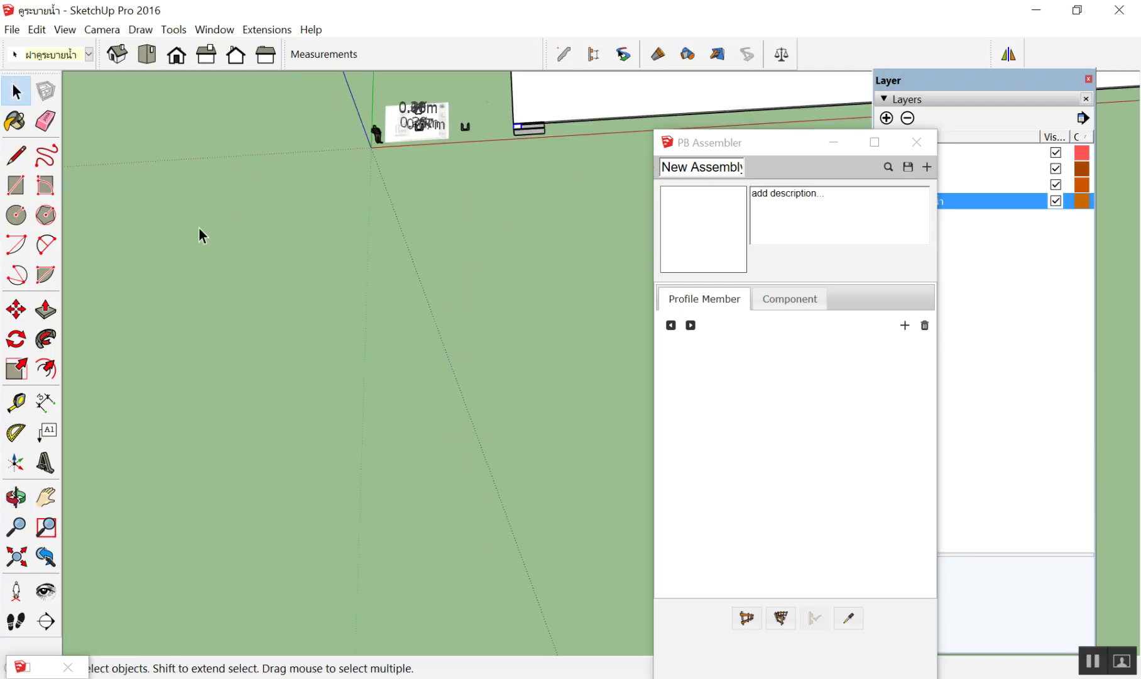
{"action": "left_click", "coordinate": [46, 155]}
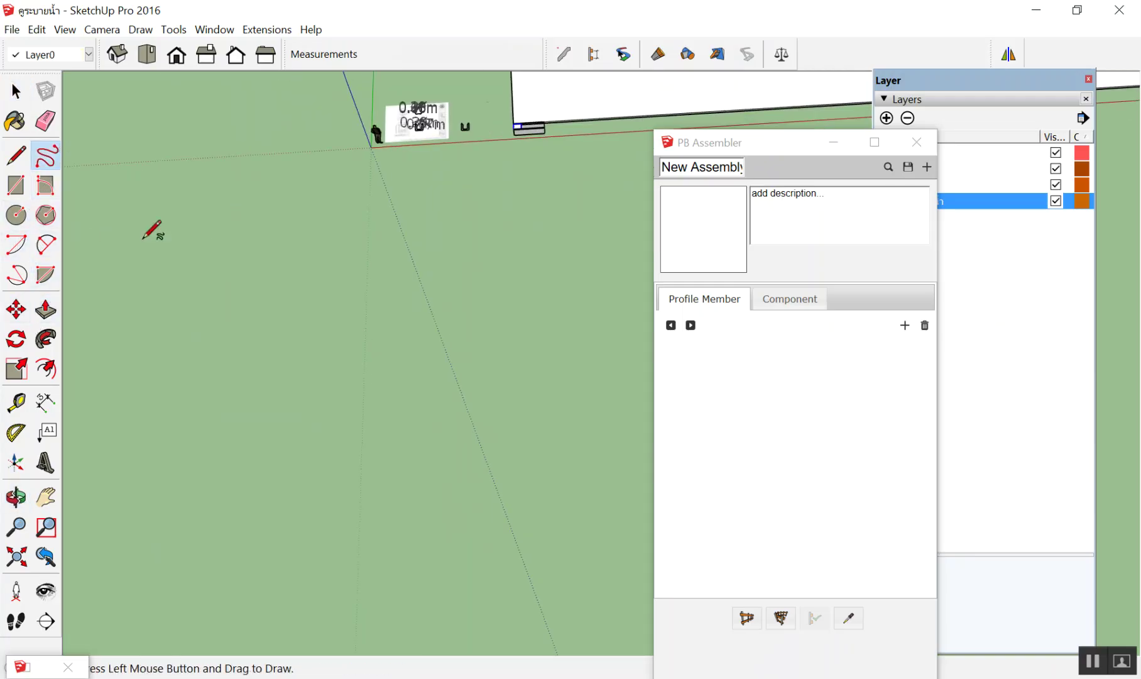
{"action": "left_click_drag", "start_coordinate": [165, 254], "coordinate": [535, 380]}
{"action": "key", "text": "space"}
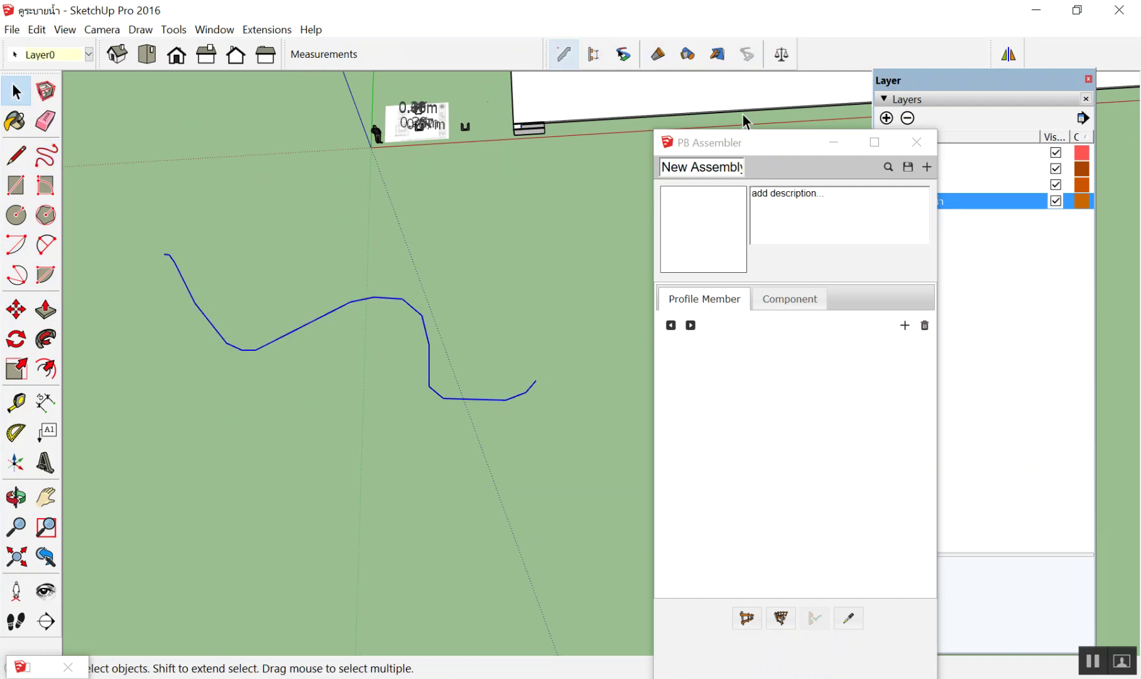
Build the ditch profile along the wavy path, close Profile Builder 2 and reopen the Assembler
{"action": "left_click", "coordinate": [565, 54]}
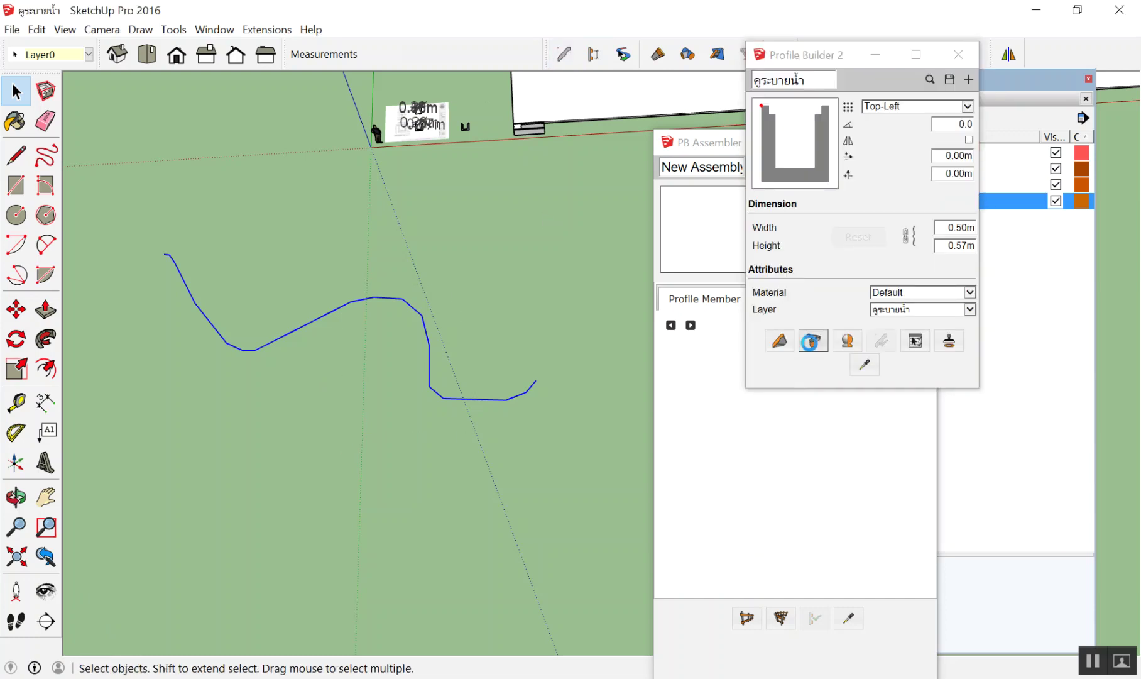
{"action": "left_click", "coordinate": [813, 341]}
{"action": "mouse_move", "coordinate": [440, 283]}
{"action": "middle_mouse_down"}
{"action": "mouse_move", "coordinate": [423, 330]}
{"action": "mouse_move", "coordinate": [428, 433]}
{"action": "middle_mouse_up"}
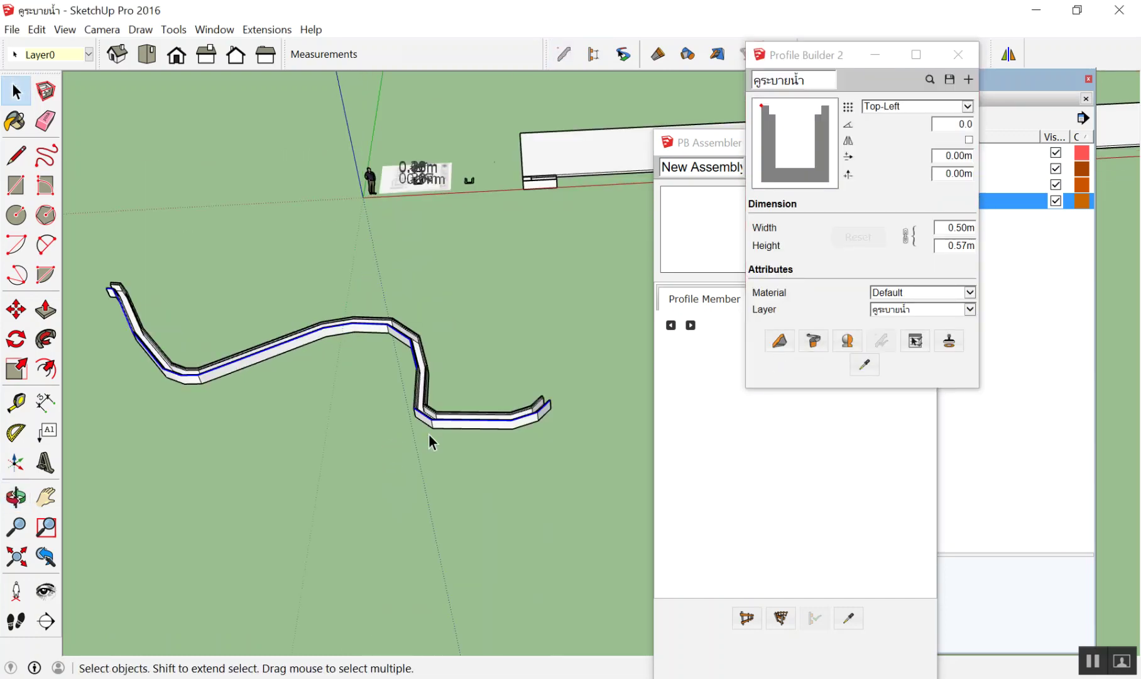
{"action": "left_click", "coordinate": [429, 433]}
{"action": "scroll", "coordinate": [428, 331], "scroll_direction": "up", "scroll_amount": 5}
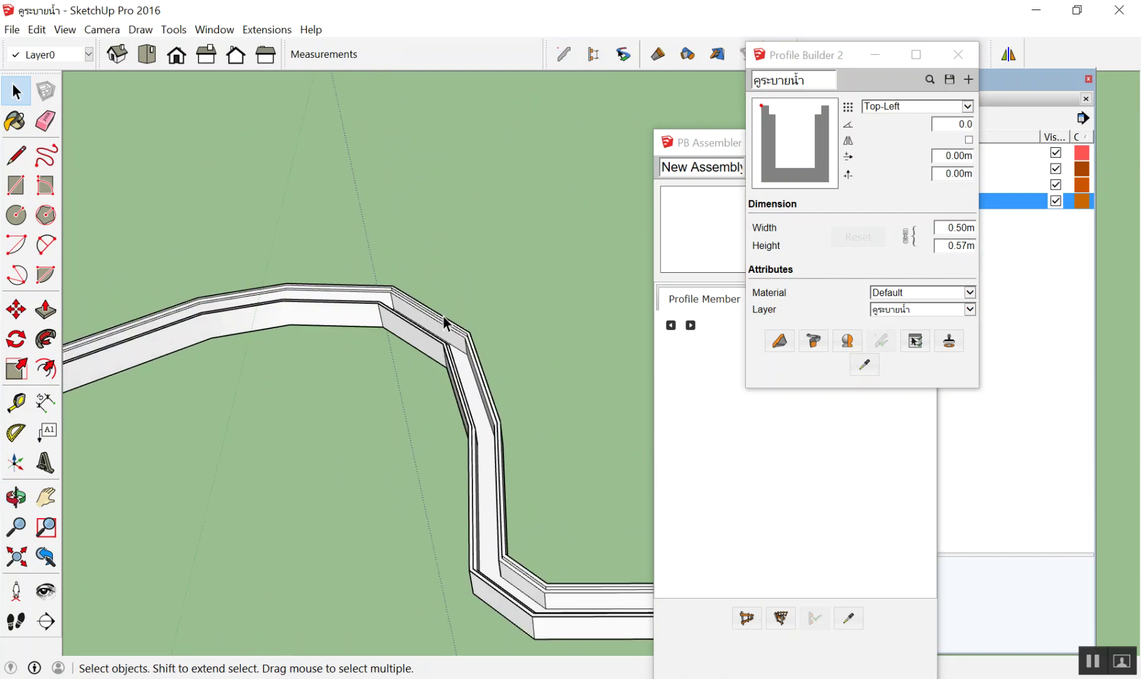
{"action": "scroll", "coordinate": [443, 323], "scroll_direction": "down", "scroll_amount": 4}
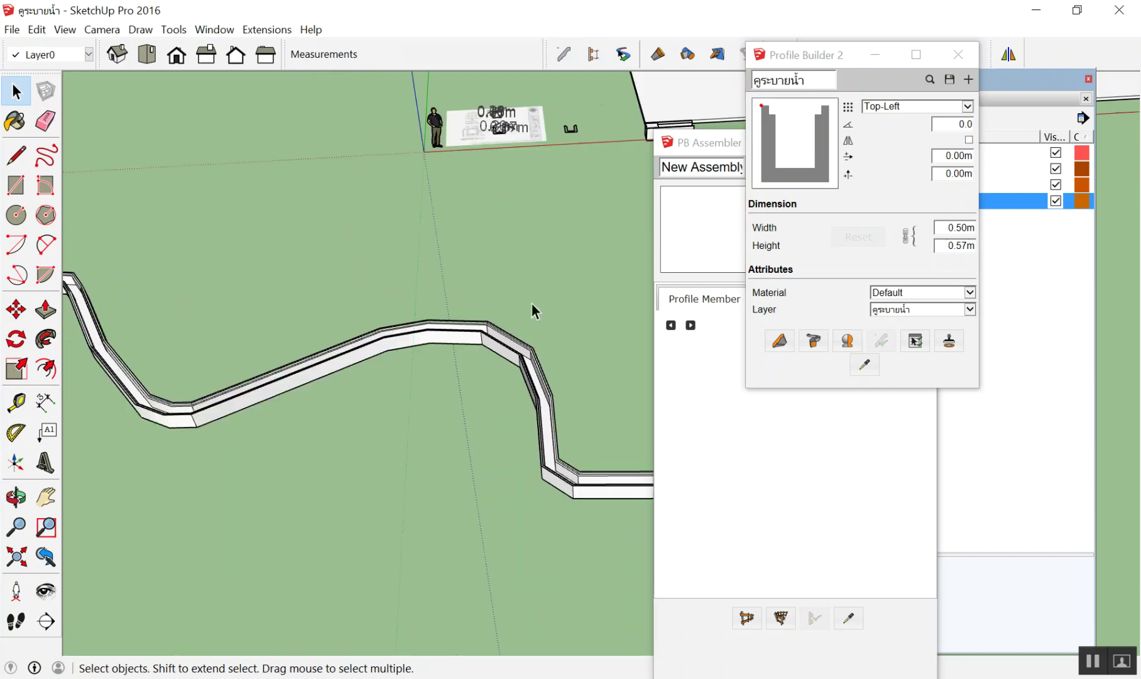
{"action": "left_click", "coordinate": [959, 56]}
{"action": "left_click", "coordinate": [923, 133]}
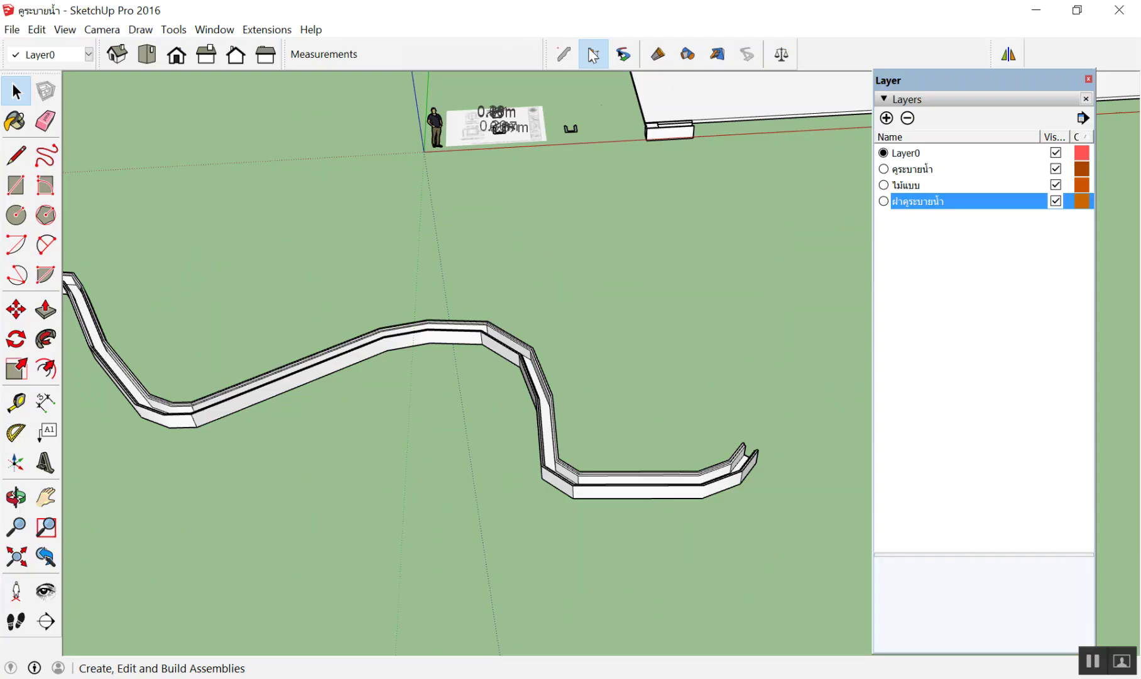
{"action": "left_click", "coordinate": [597, 106]}
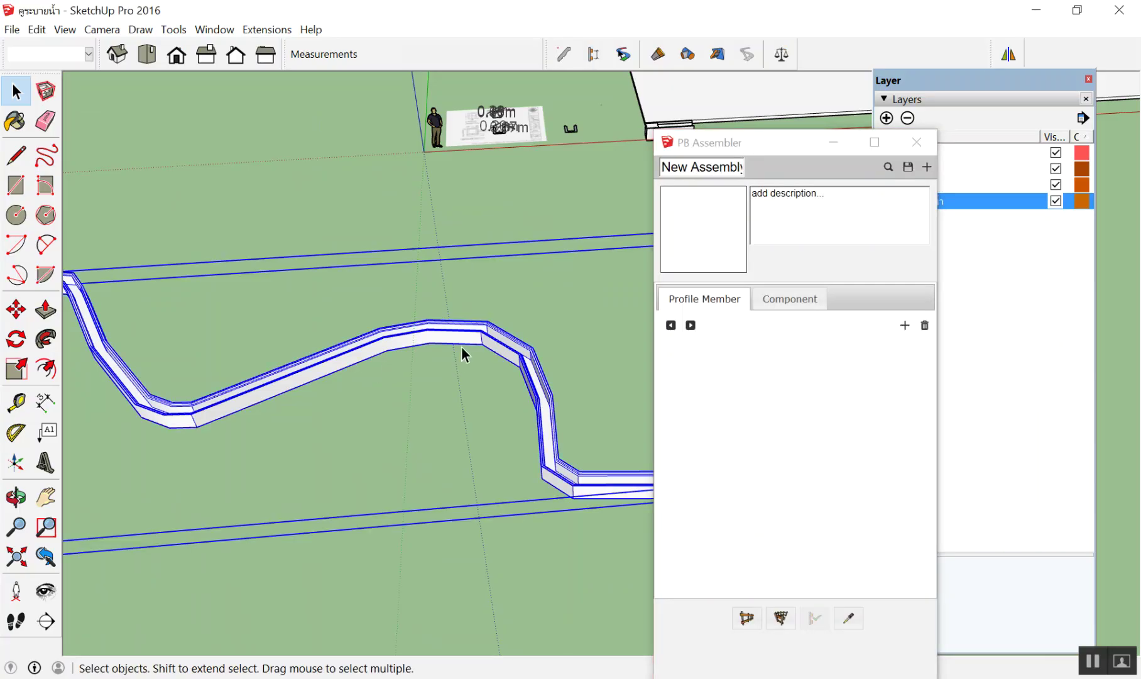
Delete the trial wavy ditch and close the Layers tray
{"action": "key", "text": "Delete"}
{"action": "mouse_move", "coordinate": [800, 144]}
{"action": "left_mouse_down"}
{"action": "mouse_move", "coordinate": [391, 116]}
{"action": "mouse_move", "coordinate": [995, 74]}
{"action": "left_mouse_up"}
{"action": "left_click", "coordinate": [1086, 98]}
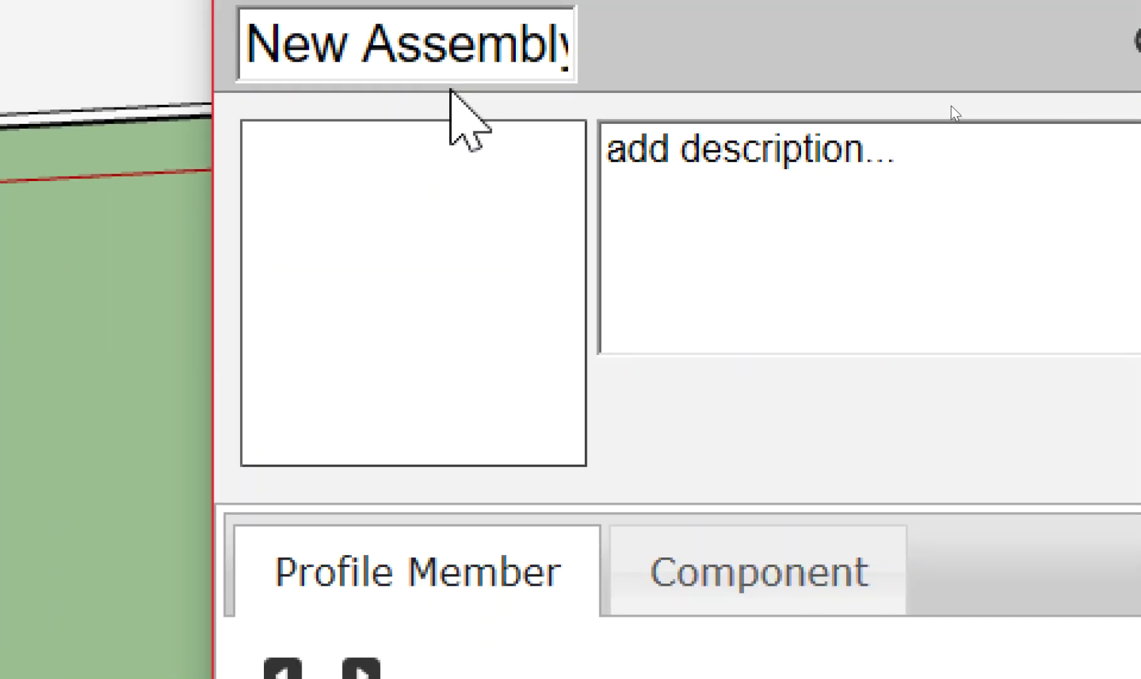
Name the assembly คูระบายน้ำพร้อมฝา and select the description placeholder text
{"action": "triple_click", "coordinate": [471, 95]}
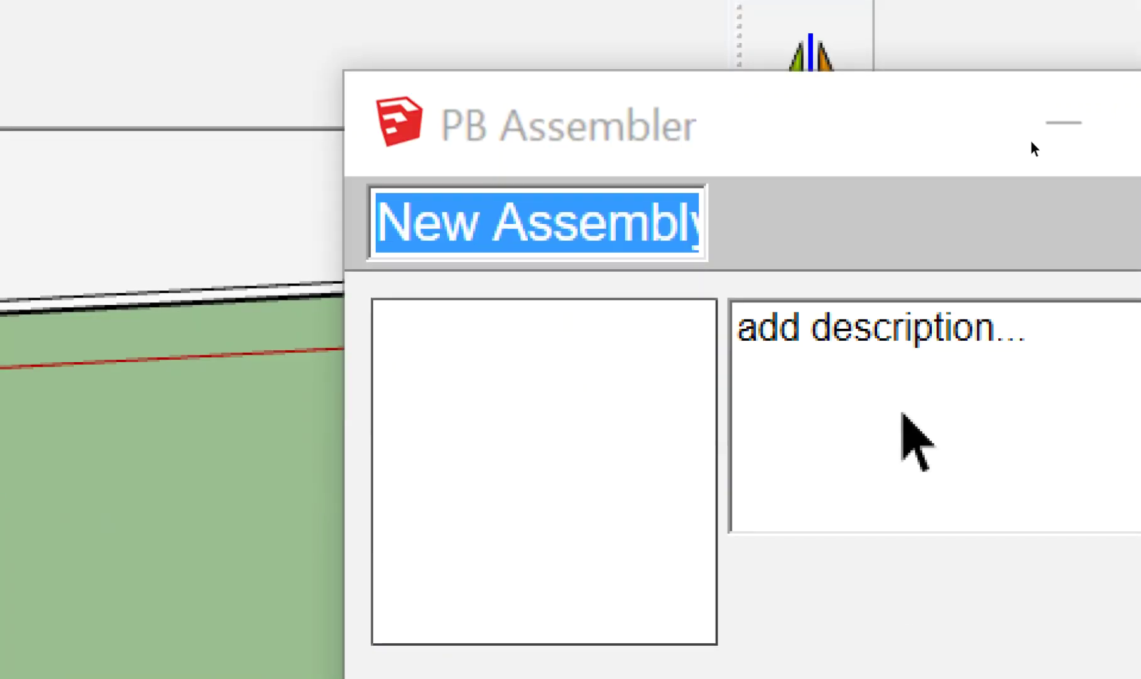
{"action": "left_click", "coordinate": [508, 223]}
{"action": "triple_click", "coordinate": [508, 223]}
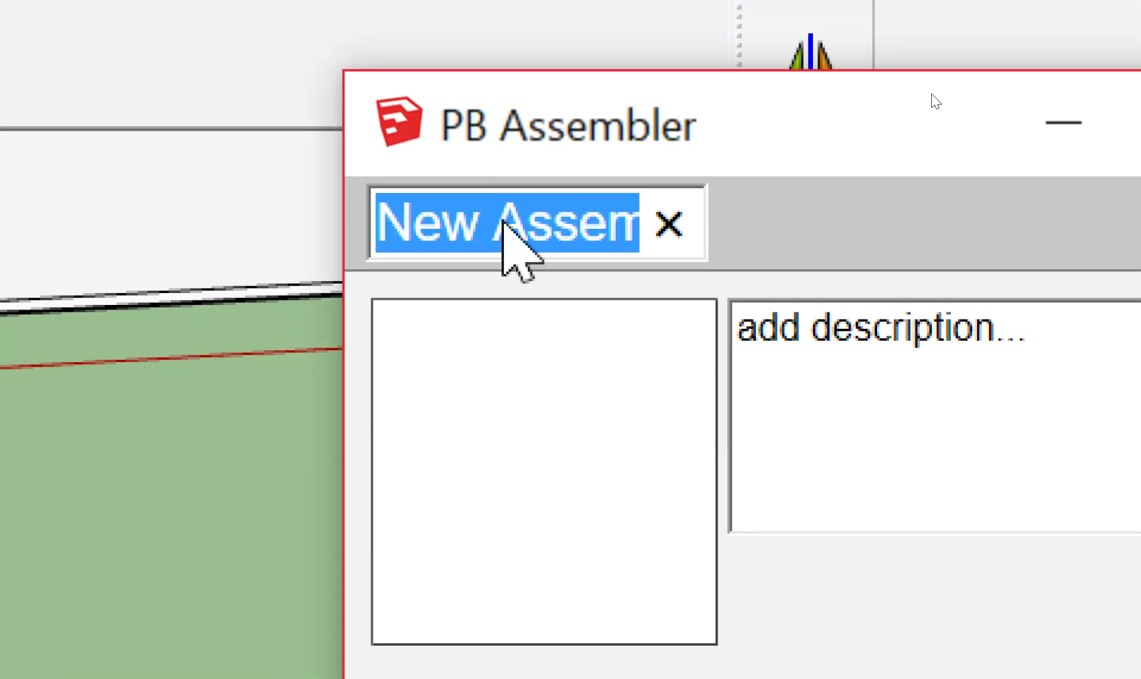
{"action": "type", "text": "8"}
{"action": "key", "text": "BackSpace"}
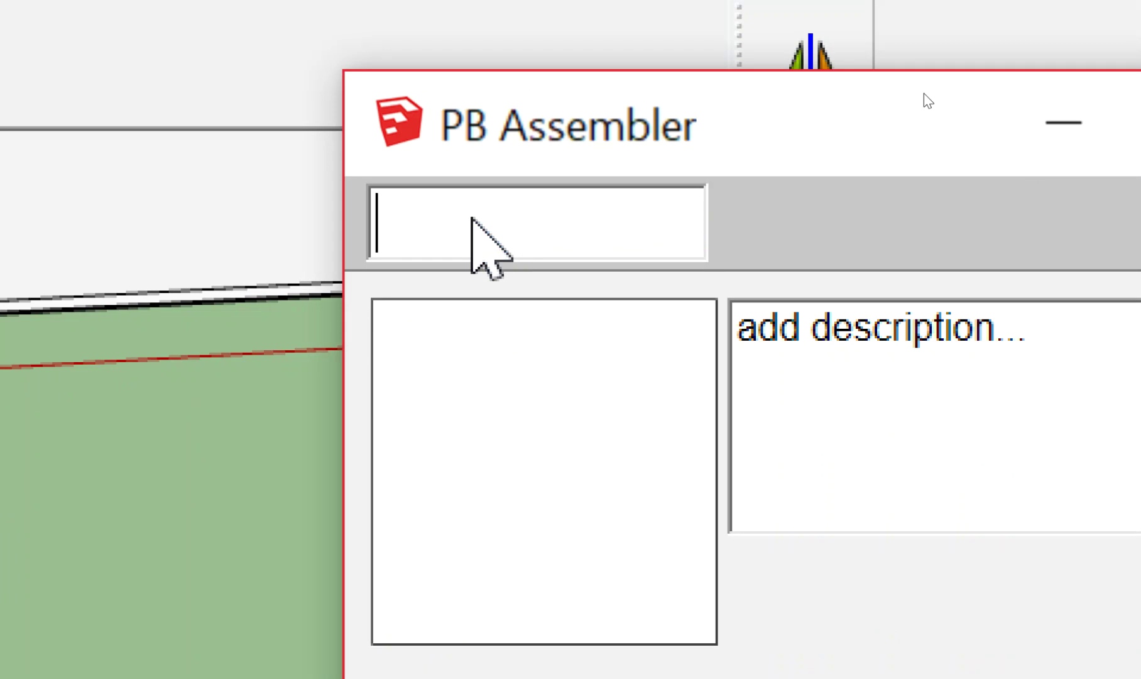
{"action": "type", "text": "คุ"}
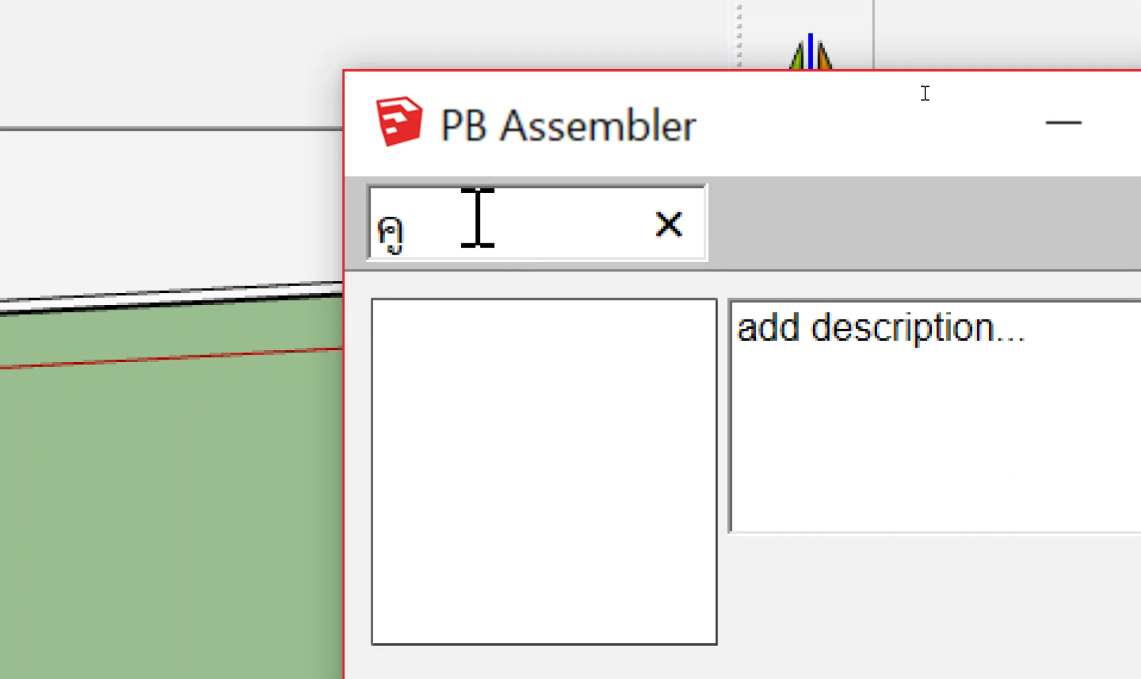
{"action": "type", "text": "ระบา"}
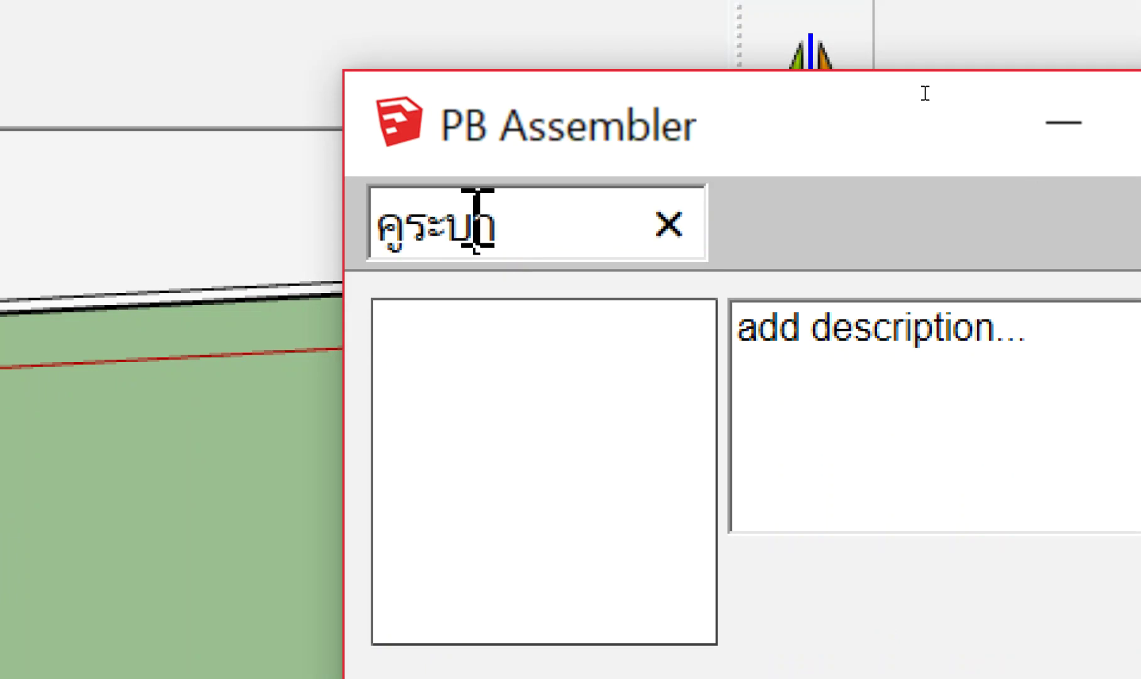
{"action": "type", "text": "ยน้ำพ"}
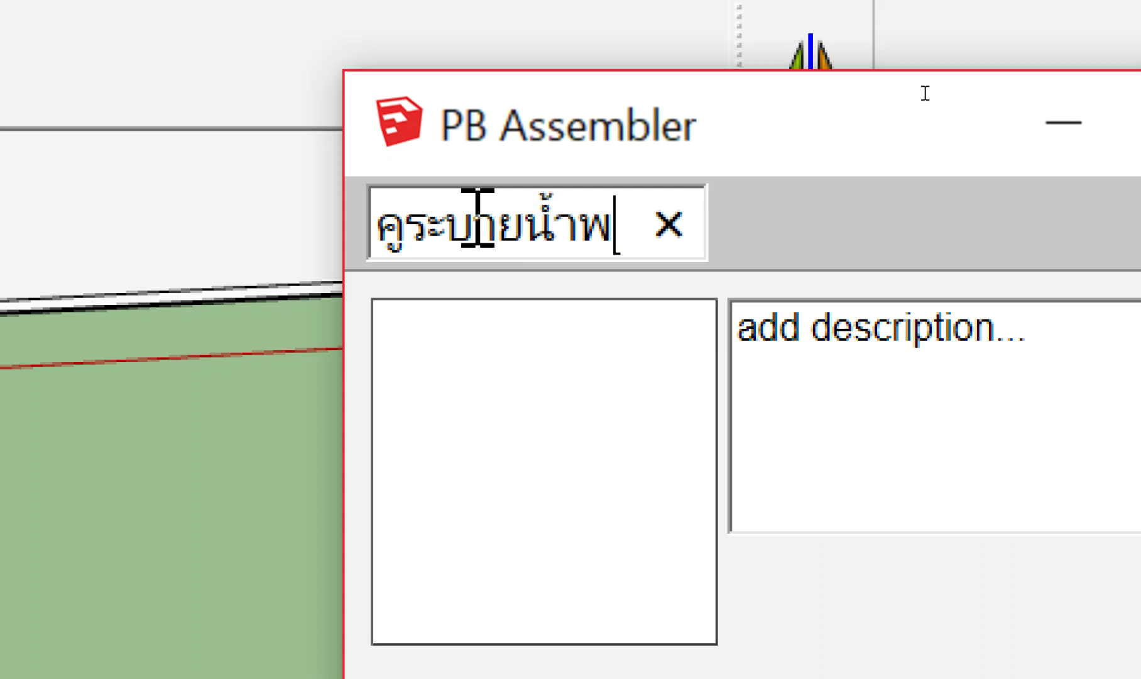
{"action": "type", "text": "ร้อม"}
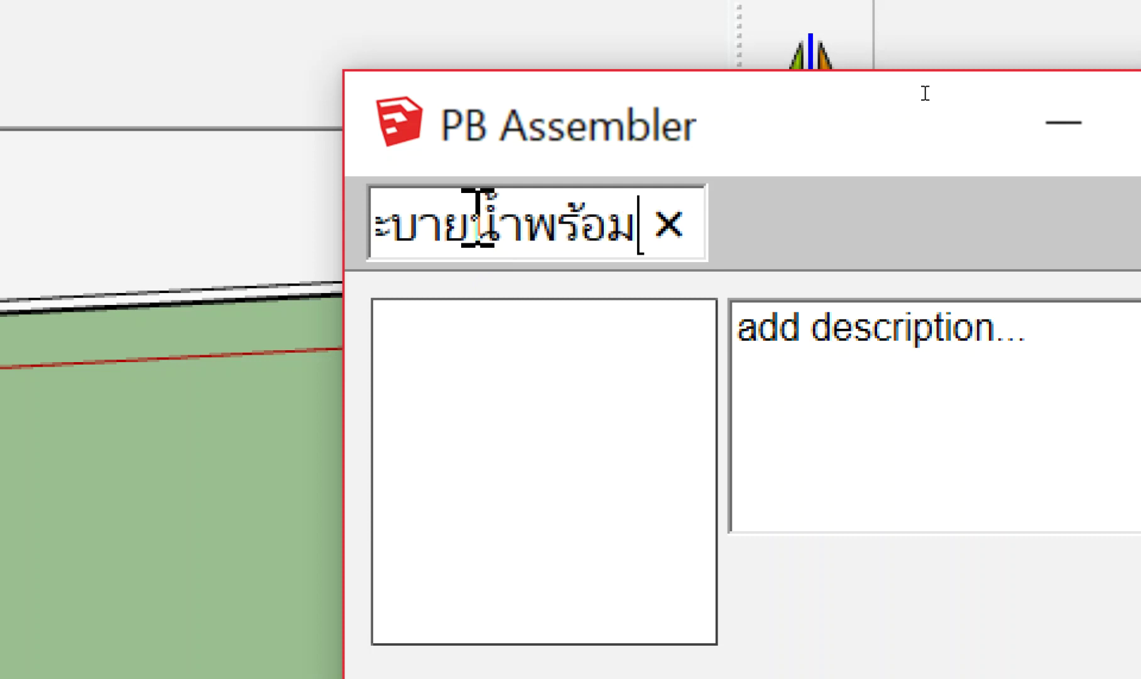
{"action": "type", "text": "ฝา"}
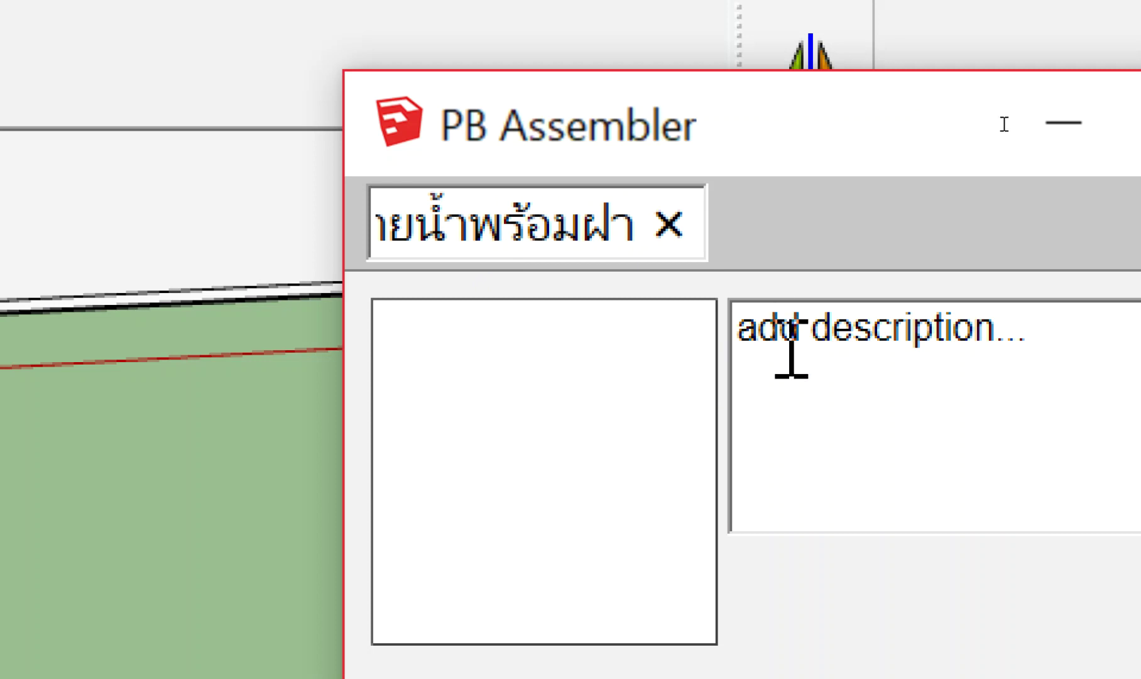
{"action": "double_click", "coordinate": [796, 339]}
{"action": "left_click_drag", "start_coordinate": [1006, 355], "coordinate": [452, 331]}
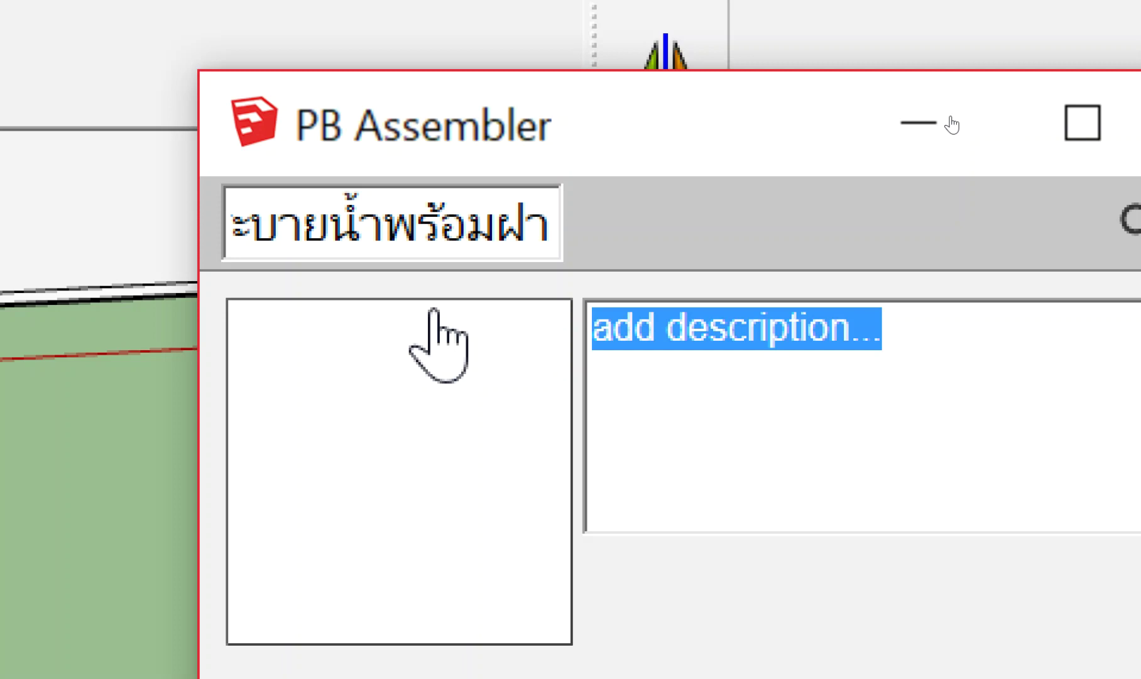
Write the description 'คูระบายน้ำ ขนาด 0.50' and begin a second line 'ฝาคู.....'
{"action": "type", "text": "คูระบาย"}
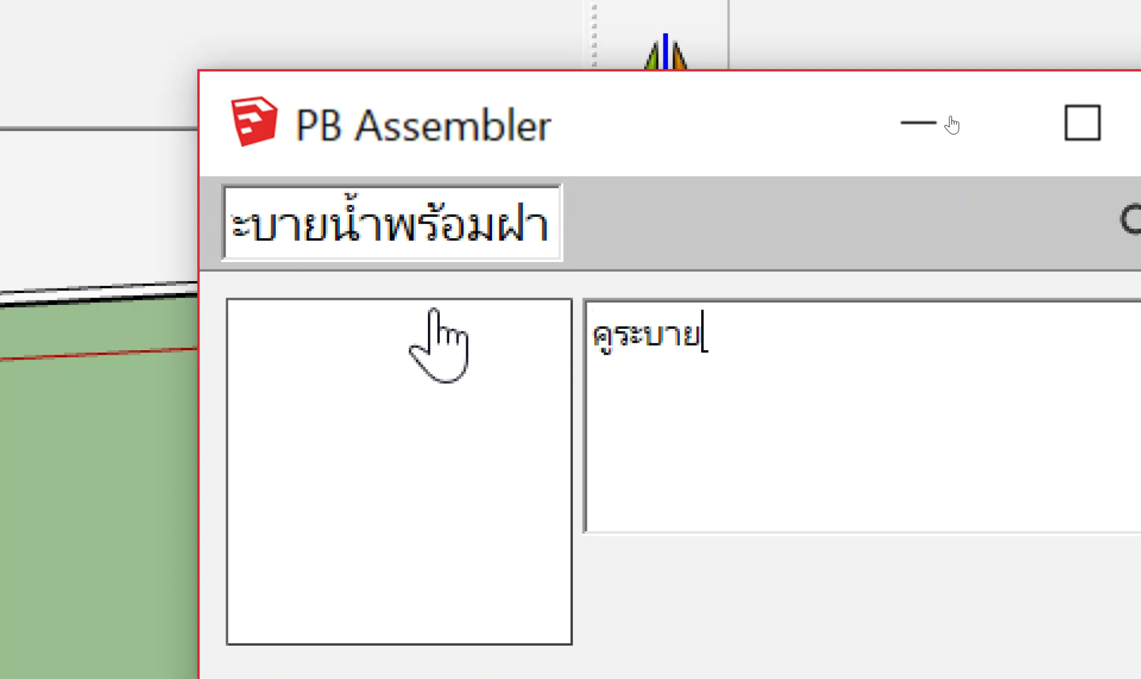
{"action": "type", "text": "น้ำ"}
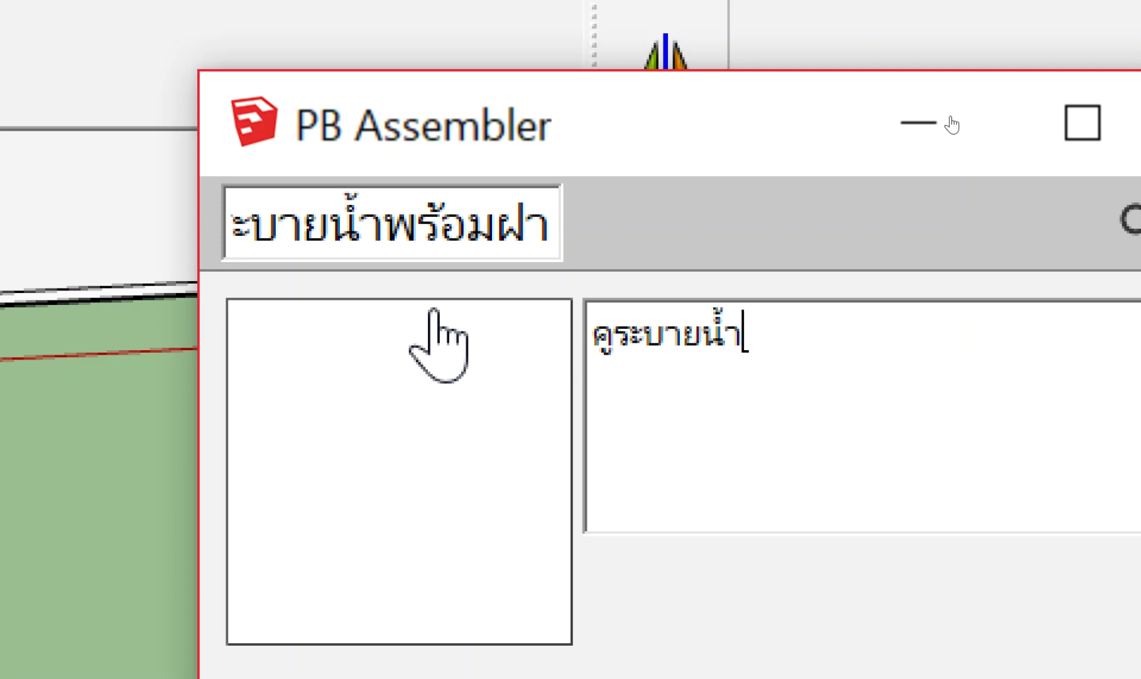
{"action": "type", "text": " ขนาด -"}
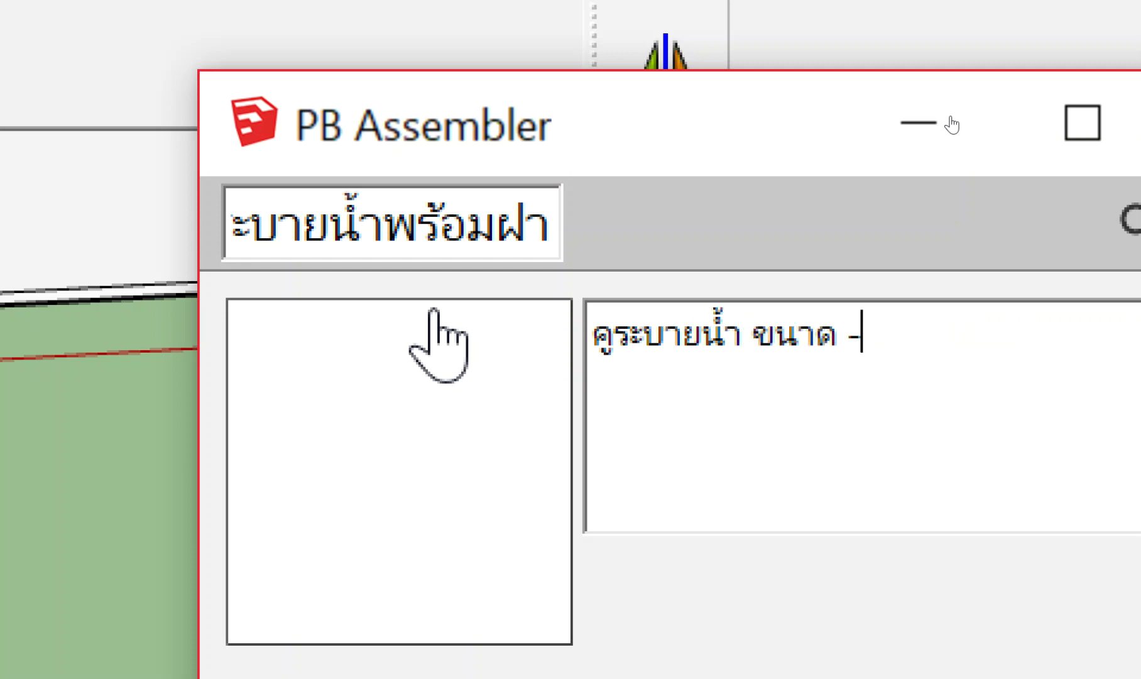
{"action": "key", "text": "BackSpace"}
{"action": "type", "text": "ขๅถ"}
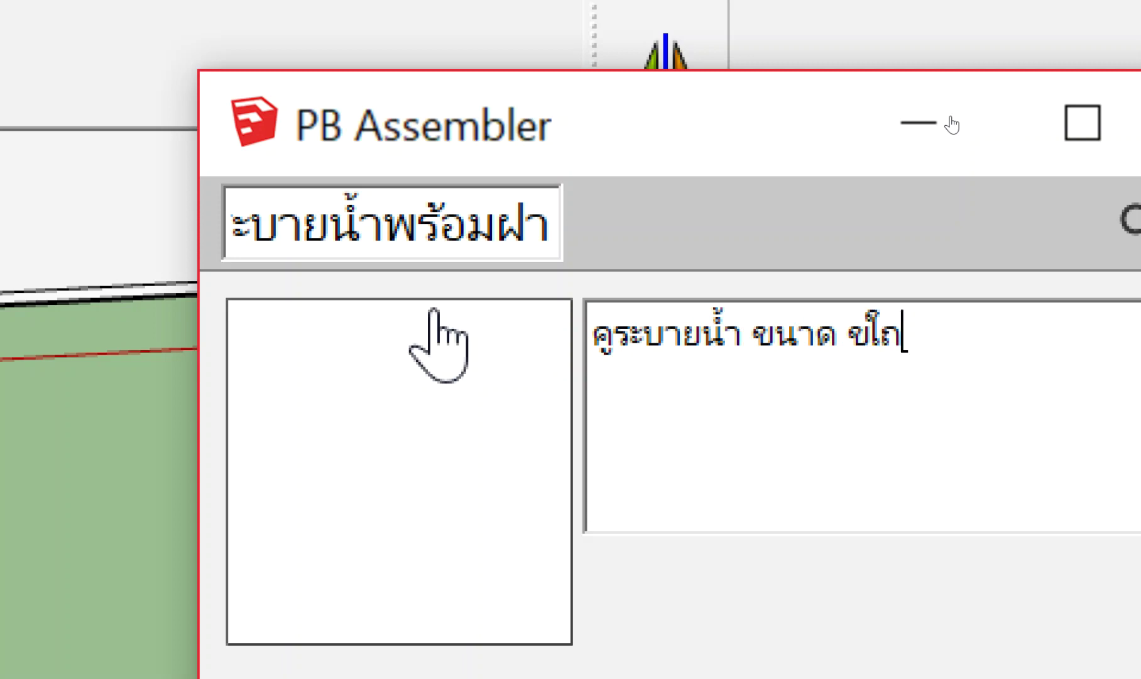
{"action": "key", "text": "BackSpace"}
{"action": "key", "text": "BackSpace"}
{"action": "key", "text": "super+space"}
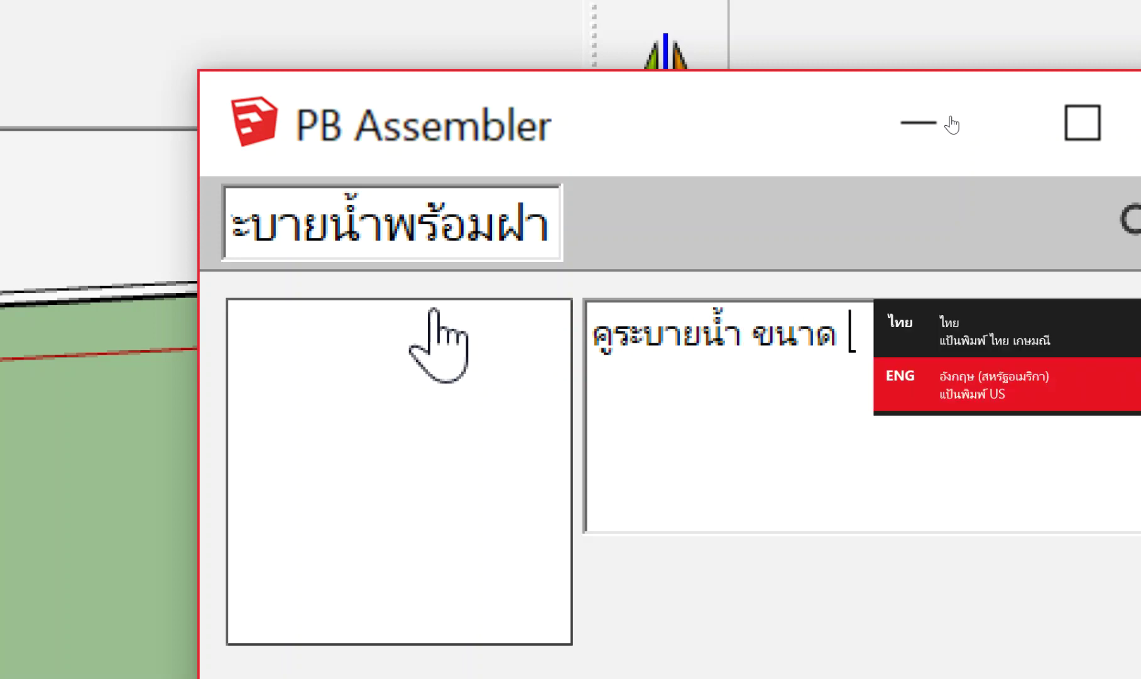
{"action": "type", "text": "0.50"}
{"action": "key", "text": "Return"}
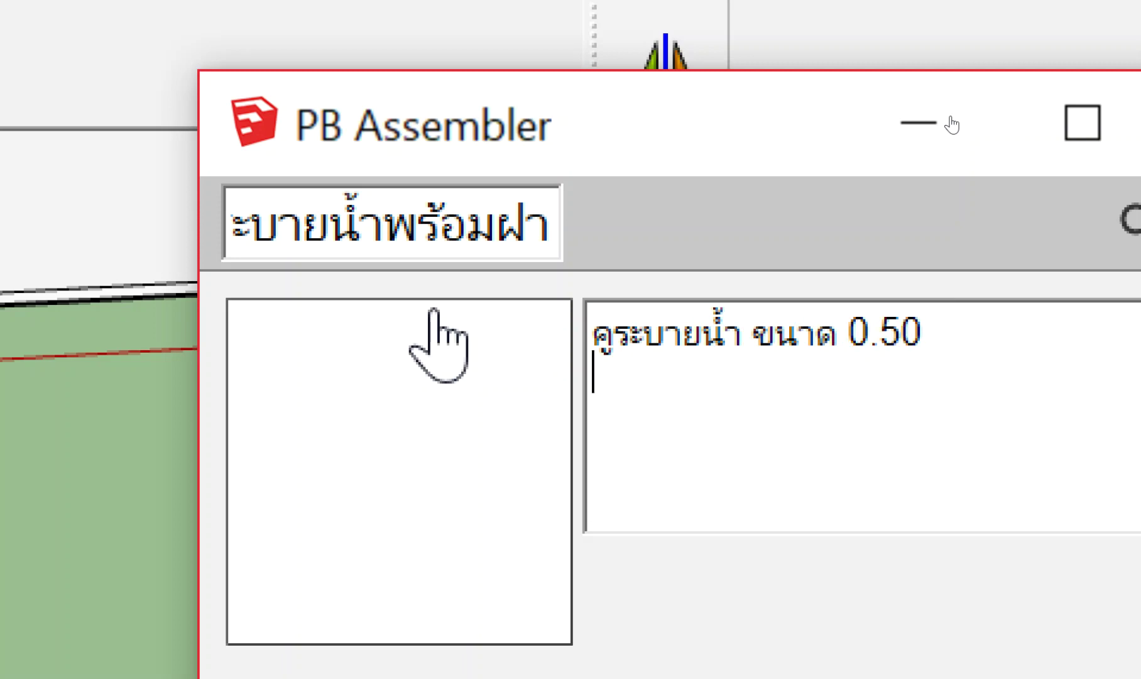
{"action": "key", "text": "super"}
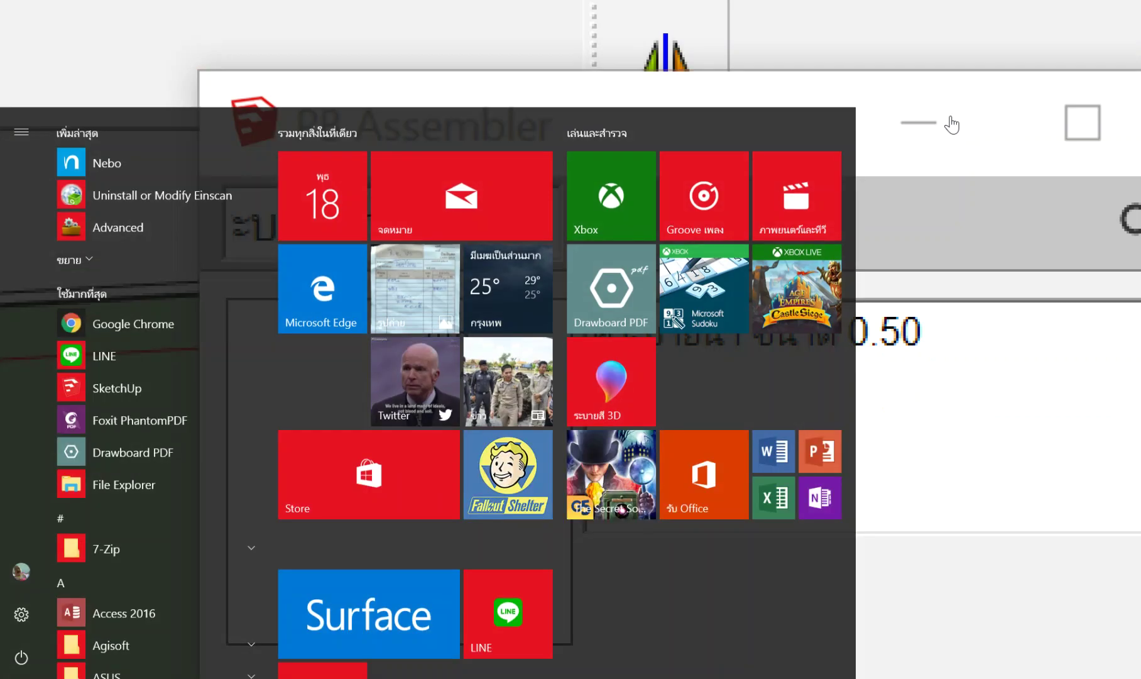
{"action": "key", "text": "Escape"}
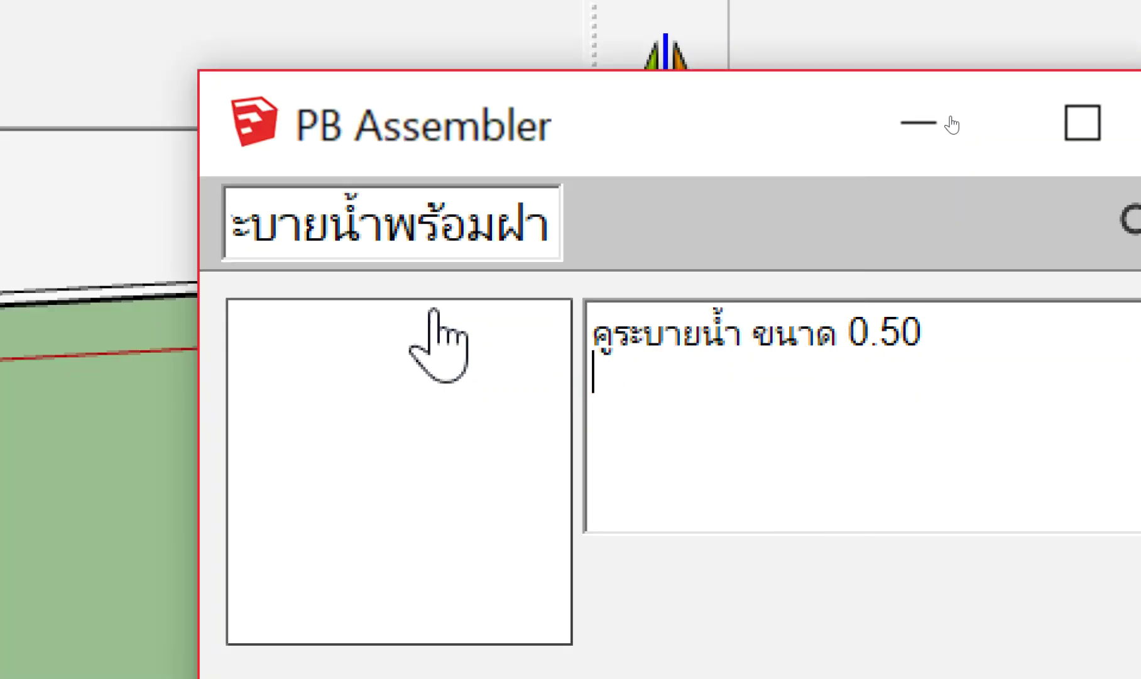
{"action": "type", "text": "ฝาค"}
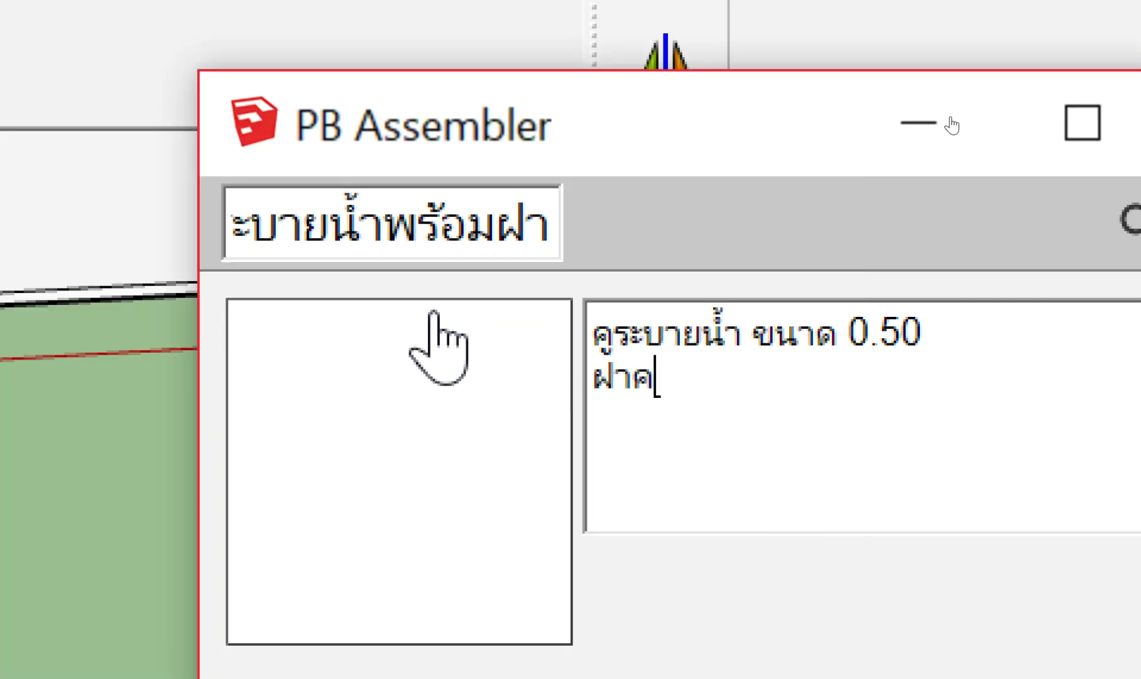
{"action": "type", "text": "ู....."}
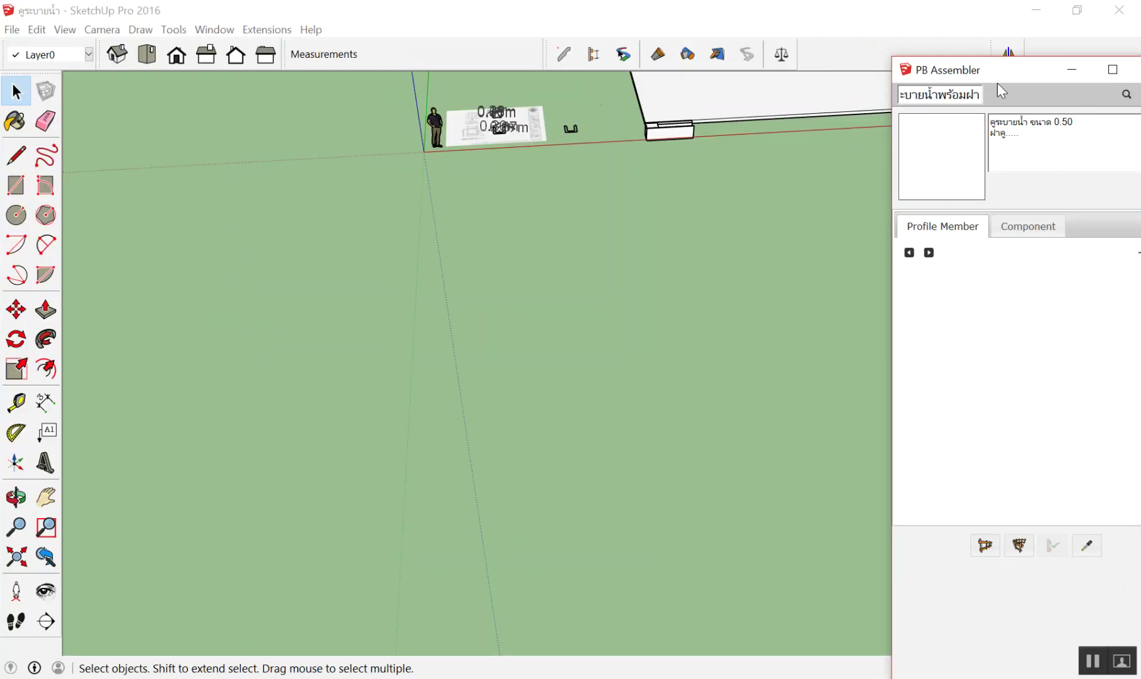
Delete the existing profile members, add one fresh member and begin typing its name
{"action": "left_click_drag", "start_coordinate": [997, 83], "coordinate": [588, 88]}
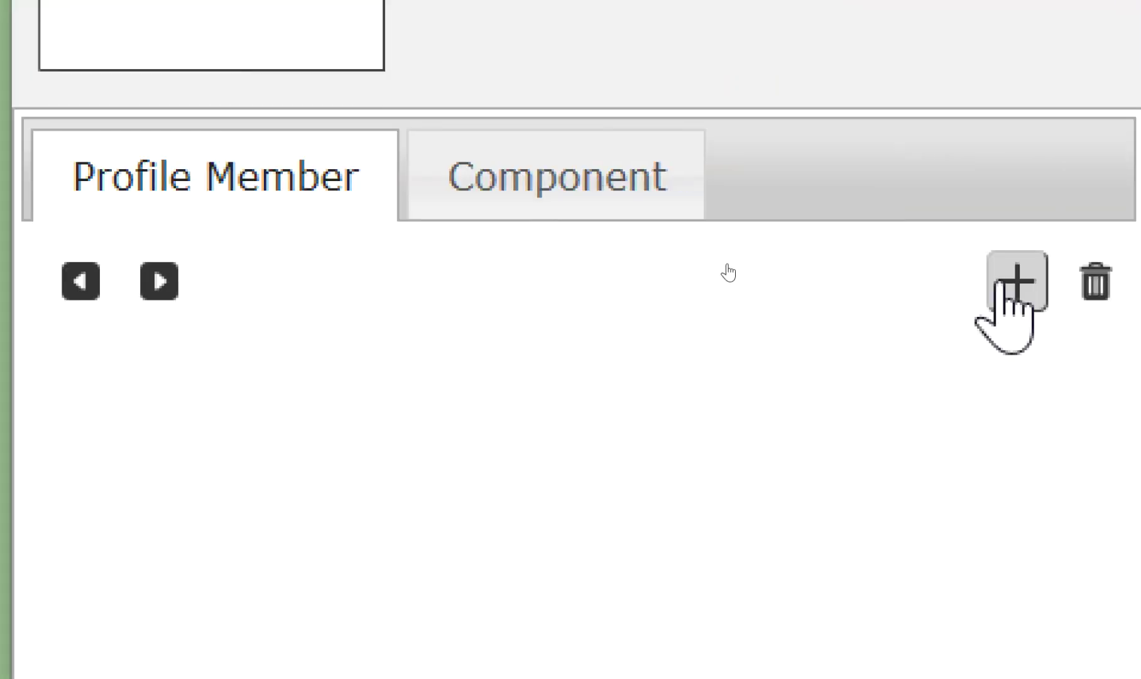
{"action": "left_click", "coordinate": [1012, 283]}
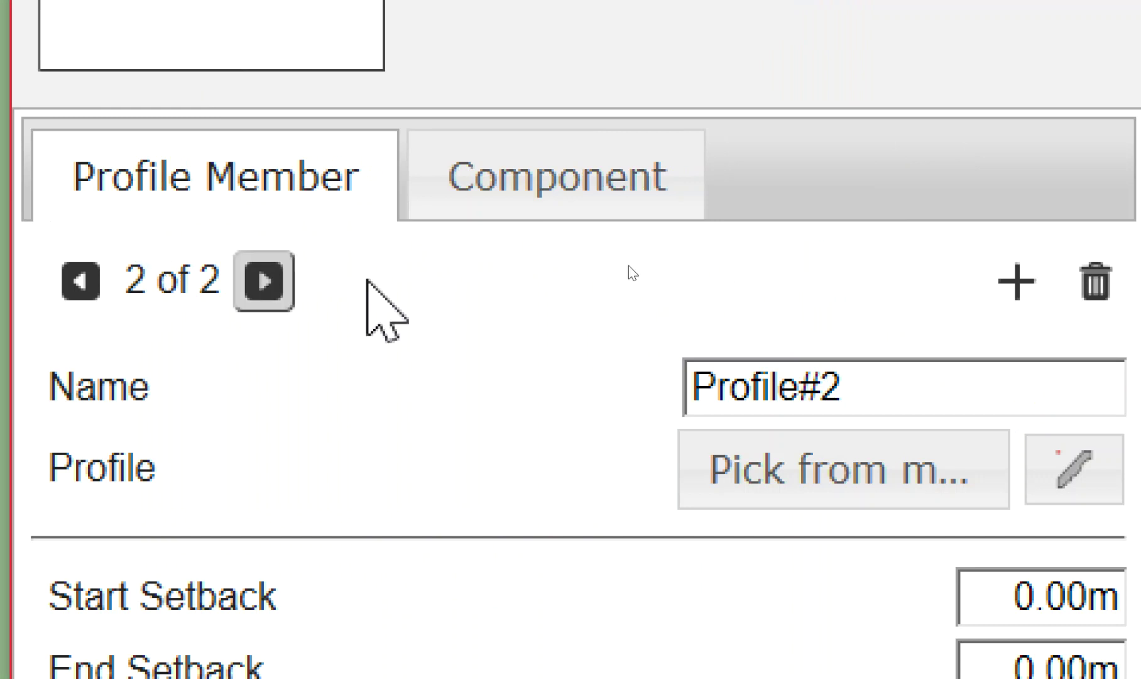
{"action": "left_click", "coordinate": [1013, 283]}
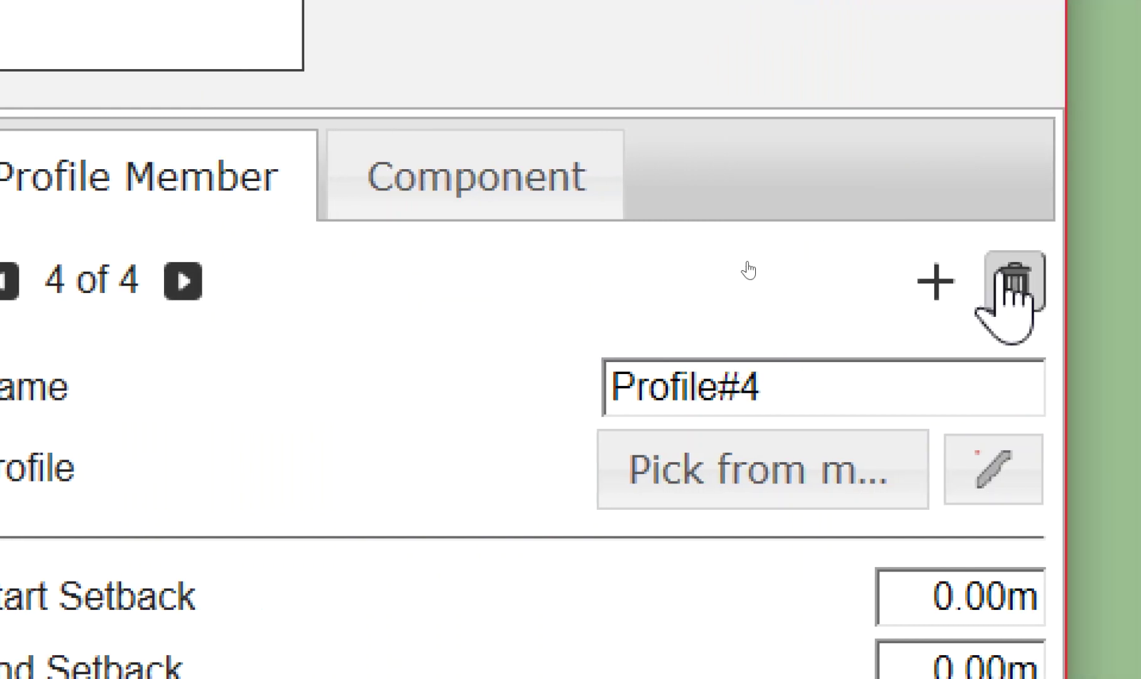
{"action": "left_click", "coordinate": [1012, 283]}
{"action": "left_click", "coordinate": [1011, 283]}
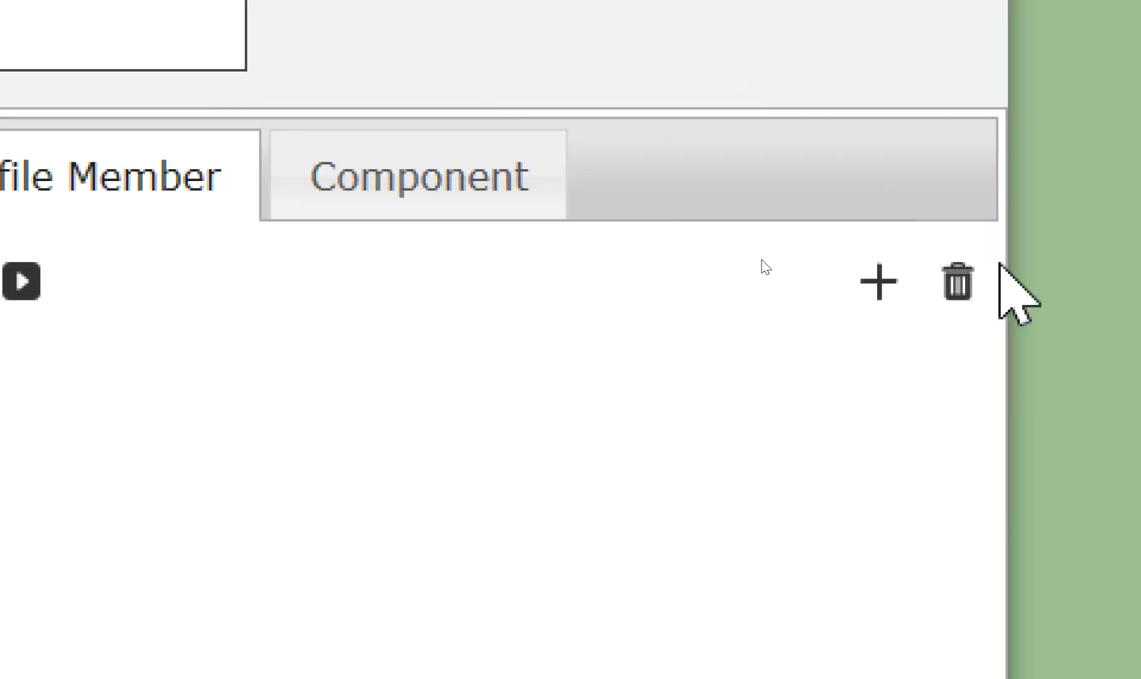
{"action": "left_click", "coordinate": [976, 281]}
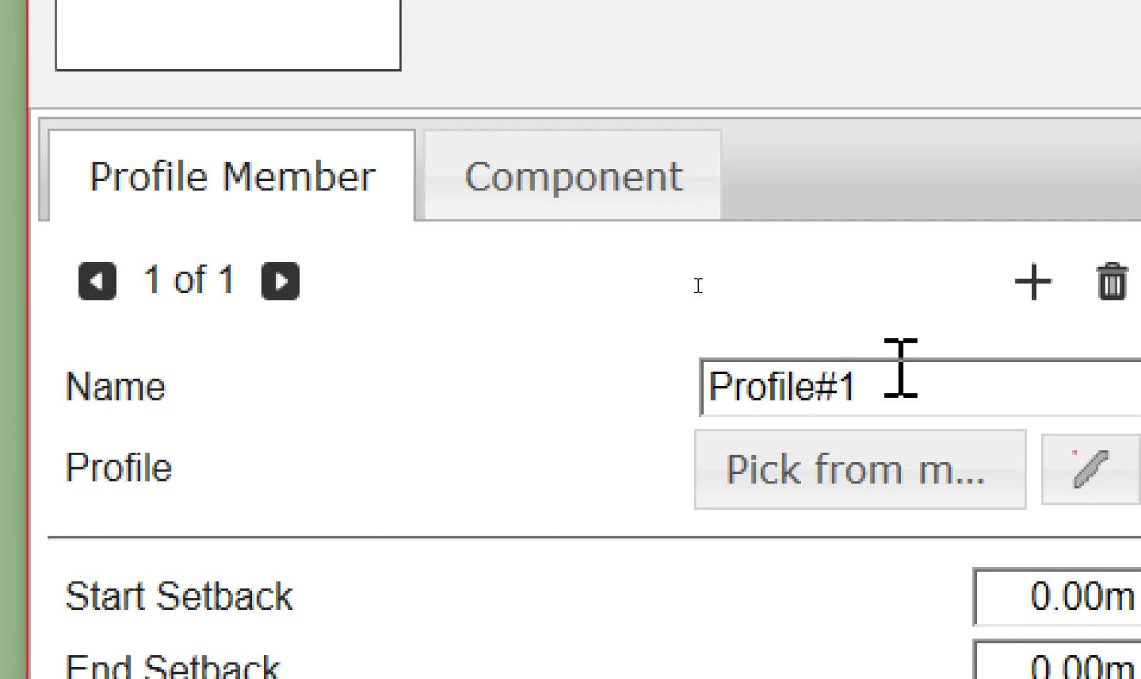
{"action": "left_click", "coordinate": [817, 386]}
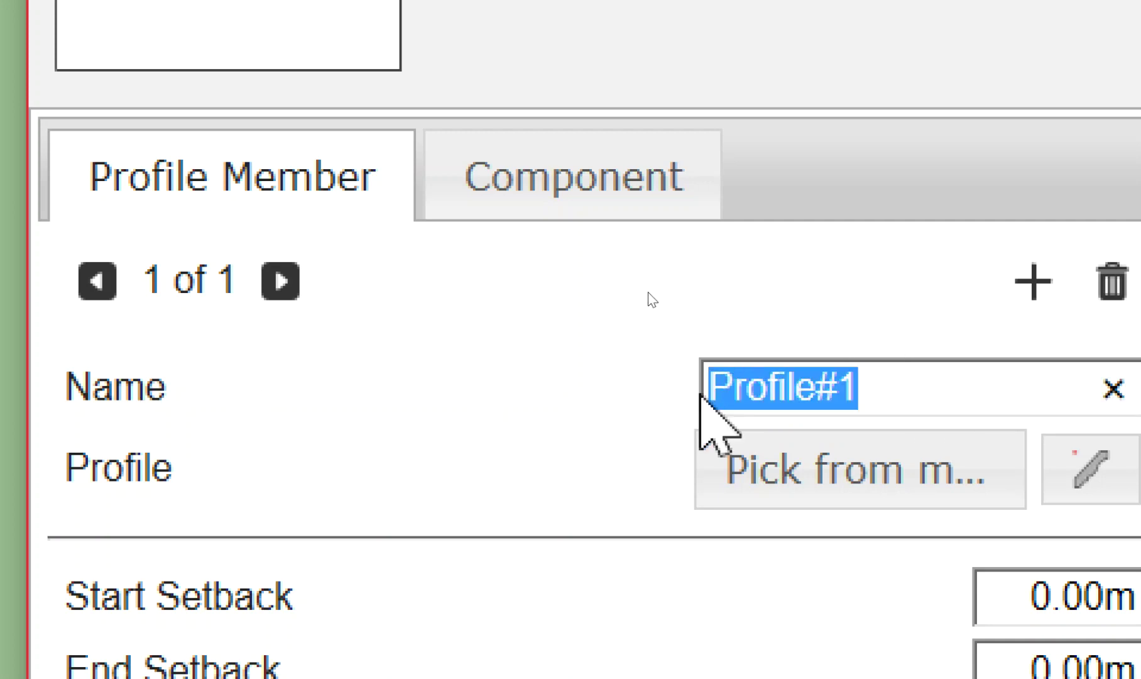
{"action": "type", "text": "a"}
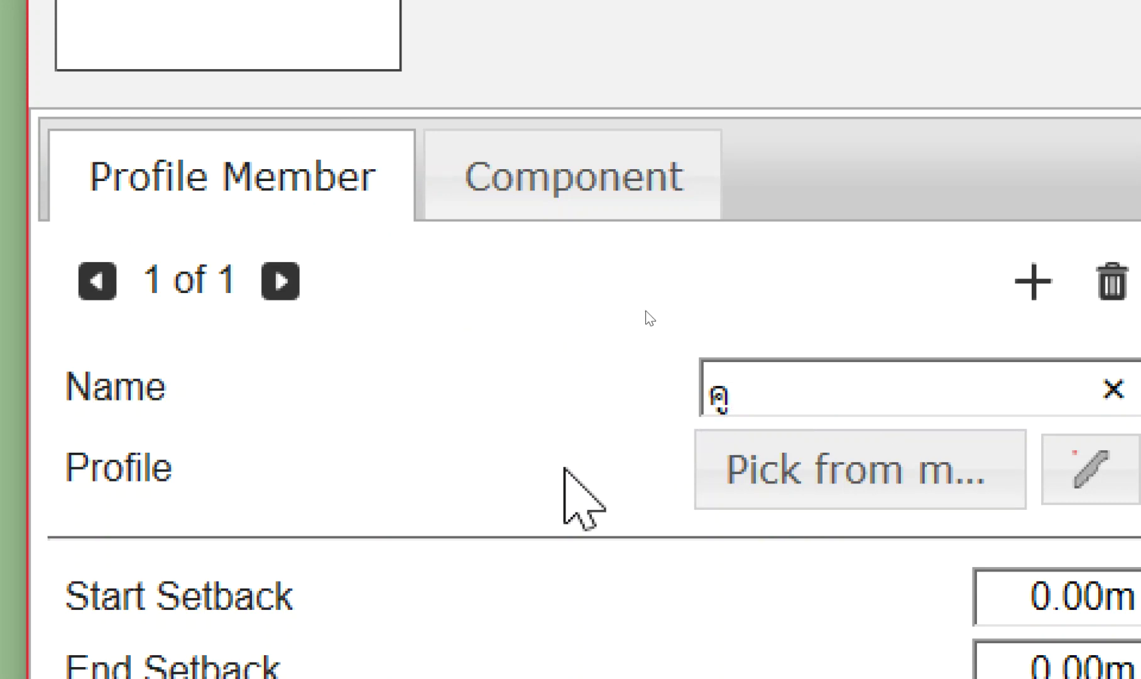
Confirm the member name and pick the คูระบายน้ำ drain cross-section from the model as its profile
{"action": "left_click", "coordinate": [754, 468]}
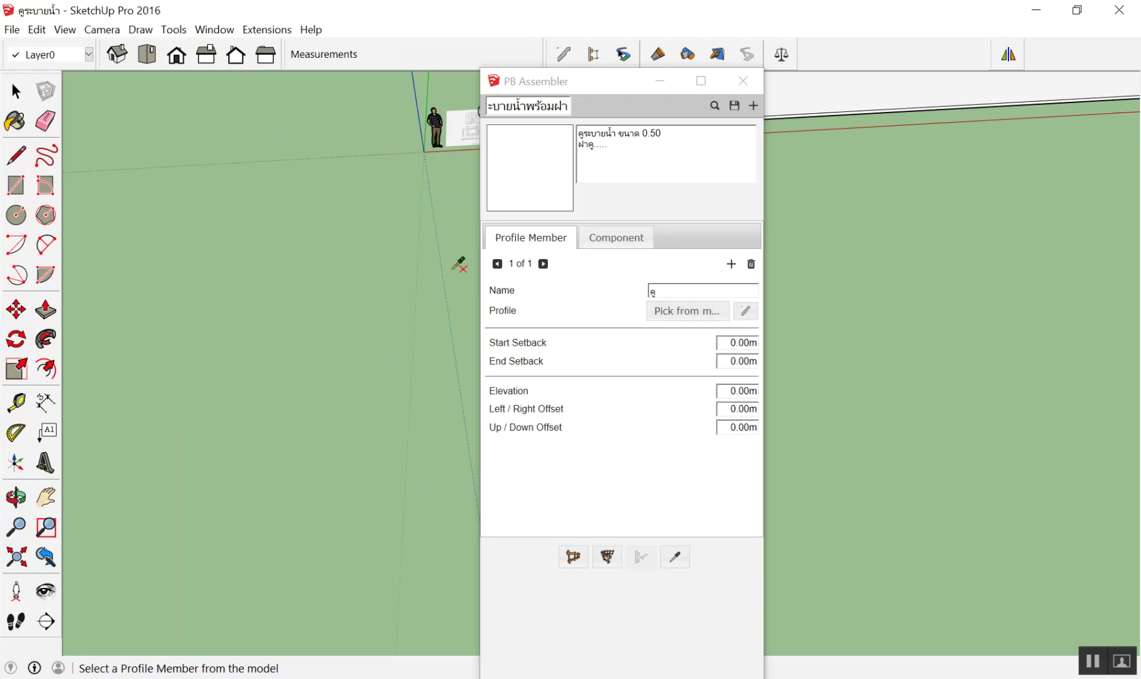
{"action": "left_click_drag", "start_coordinate": [489, 81], "coordinate": [720, 124]}
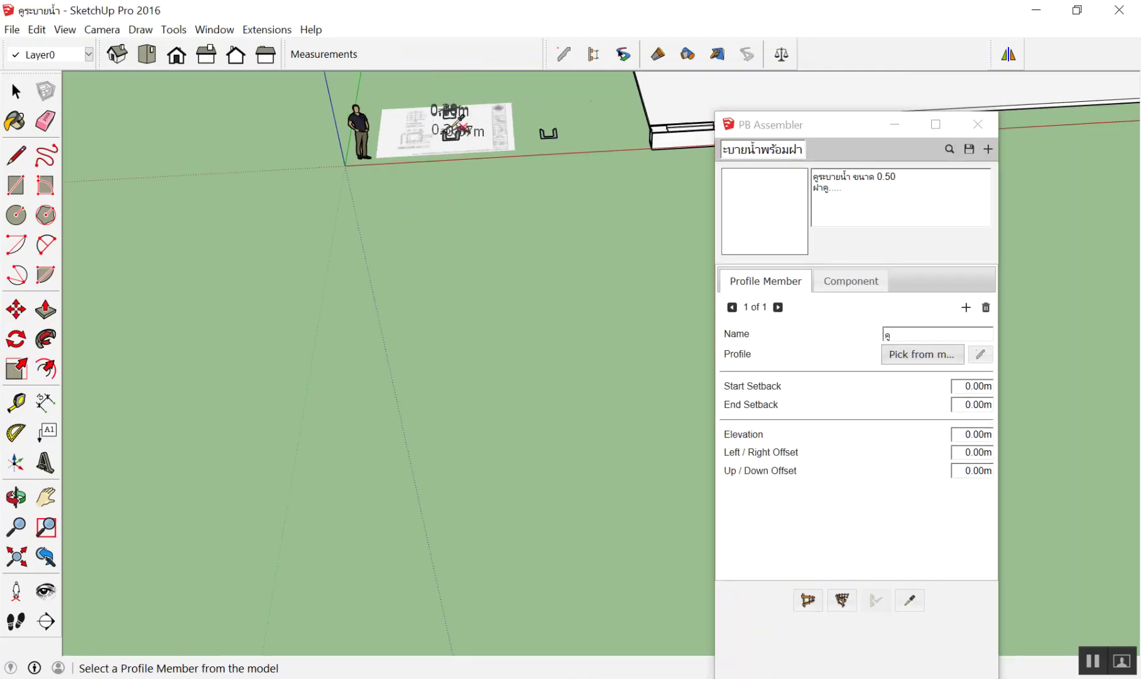
{"action": "scroll", "coordinate": [616, 127], "scroll_direction": "up", "scroll_amount": 3}
{"action": "scroll", "coordinate": [553, 116], "scroll_direction": "up", "scroll_amount": 3}
{"action": "scroll", "coordinate": [546, 116], "scroll_direction": "up", "scroll_amount": 3}
{"action": "scroll", "coordinate": [433, 222], "scroll_direction": "up", "scroll_amount": 3}
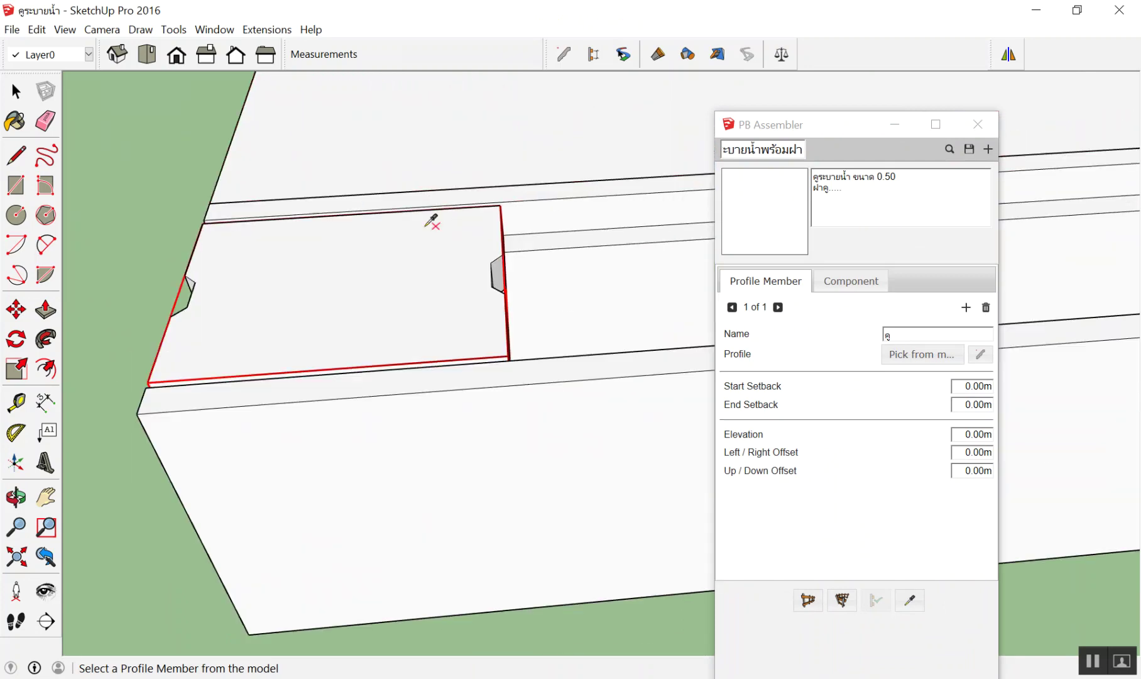
{"action": "scroll", "coordinate": [404, 247], "scroll_direction": "up", "scroll_amount": 2}
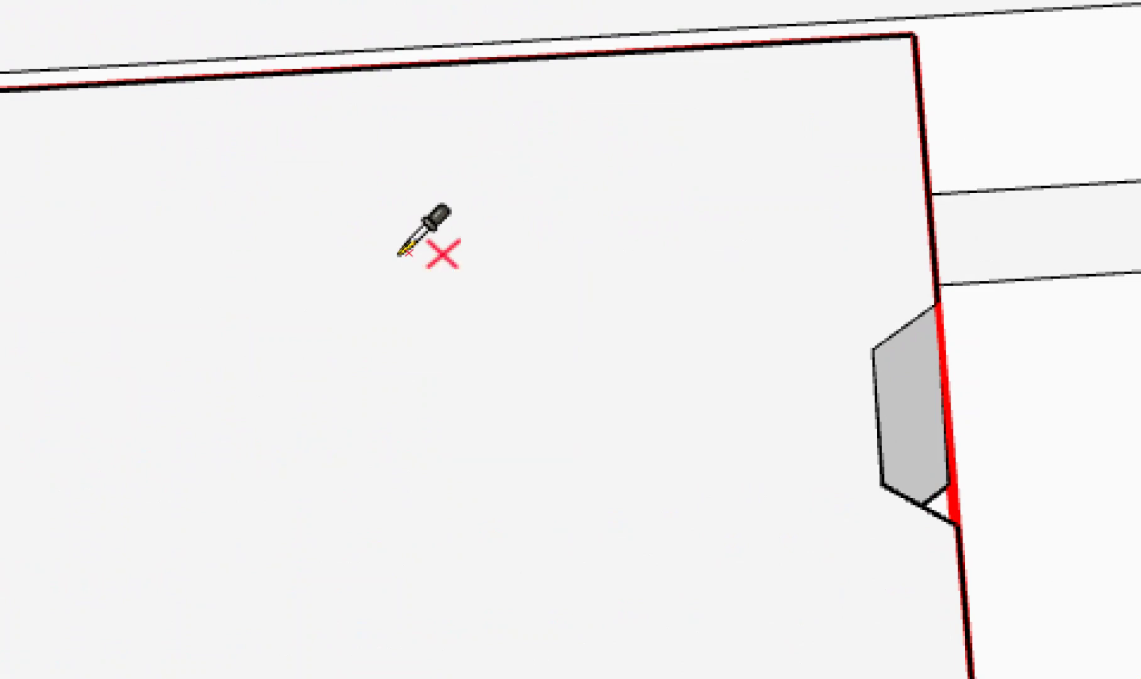
{"action": "mouse_move", "coordinate": [425, 248]}
{"action": "middle_mouse_down"}
{"action": "mouse_move", "coordinate": [471, 309]}
{"action": "mouse_move", "coordinate": [537, 336]}
{"action": "middle_mouse_up"}
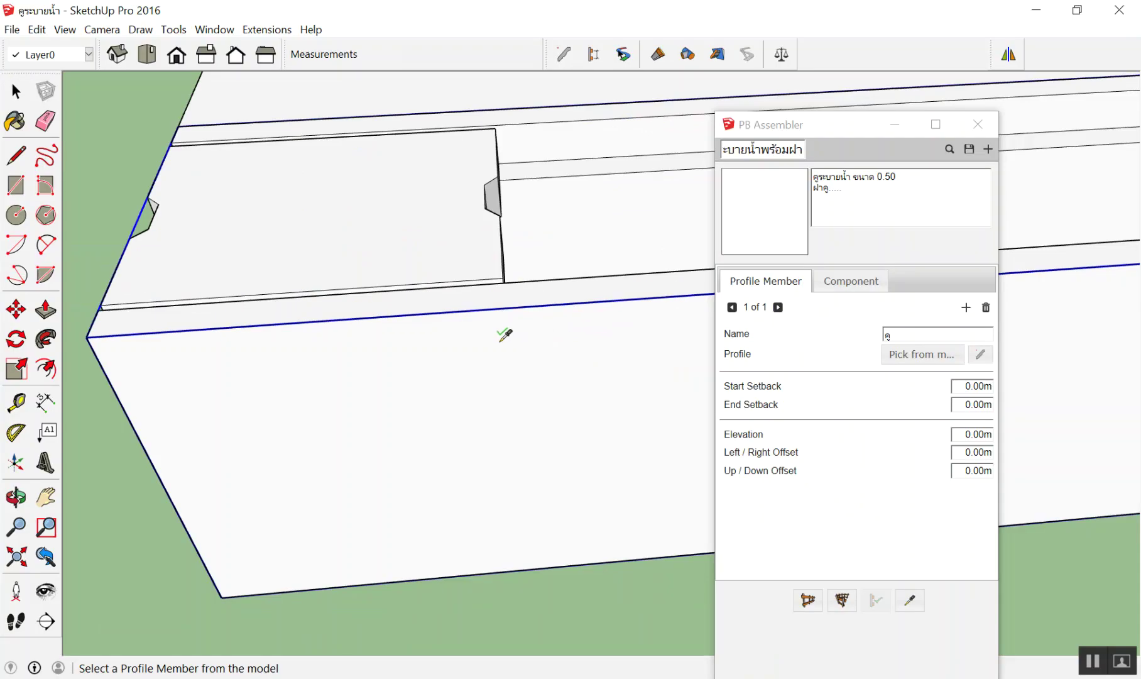
{"action": "left_click", "coordinate": [504, 334]}
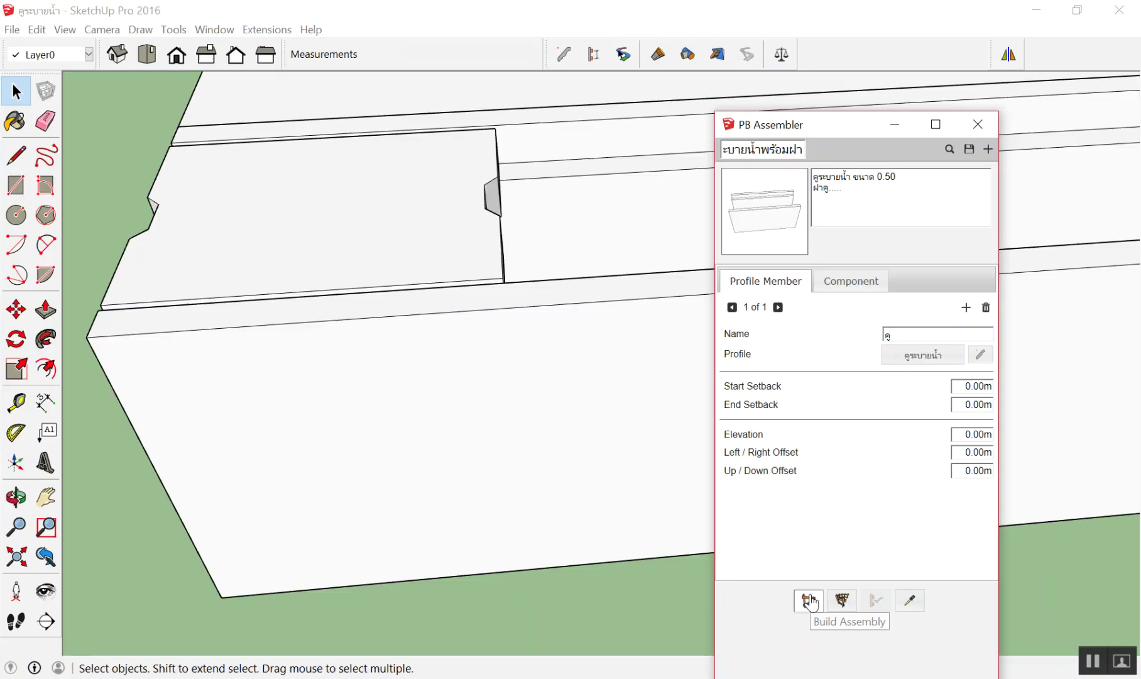
Build a new straight 5 m drain-channel run beside the existing piece
{"action": "left_click", "coordinate": [808, 600]}
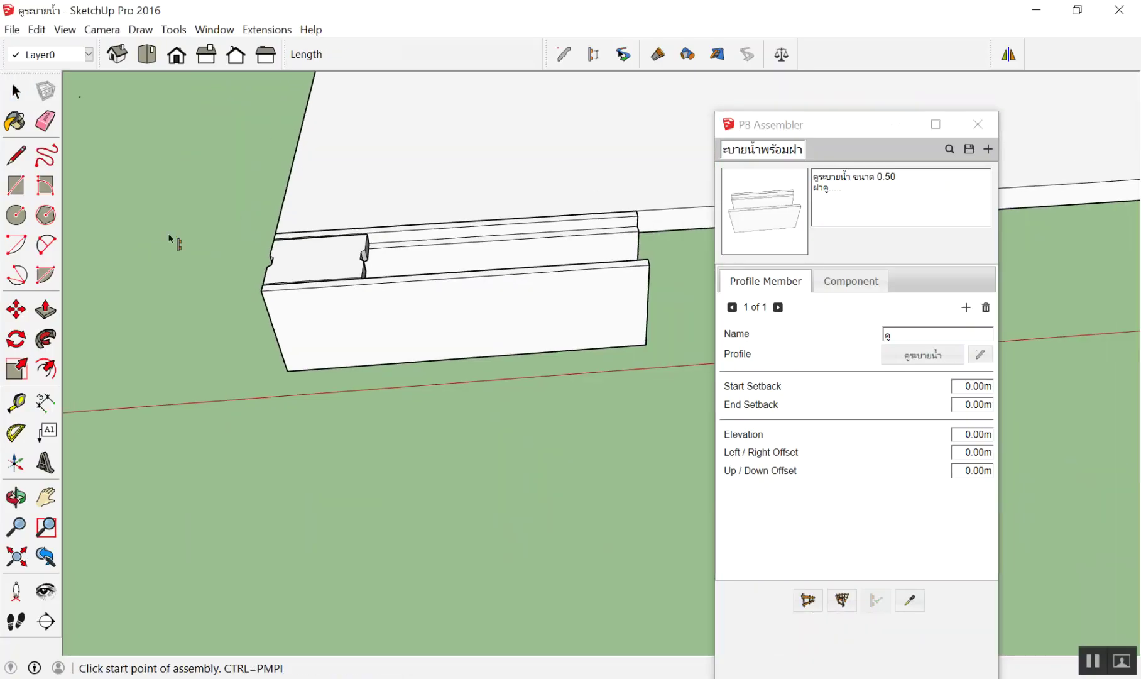
{"action": "scroll", "coordinate": [143, 227], "scroll_direction": "down", "scroll_amount": 2}
{"action": "scroll", "coordinate": [189, 239], "scroll_direction": "down", "scroll_amount": 2}
{"action": "scroll", "coordinate": [387, 237], "scroll_direction": "up", "scroll_amount": 3}
{"action": "scroll", "coordinate": [398, 214], "scroll_direction": "up", "scroll_amount": 2}
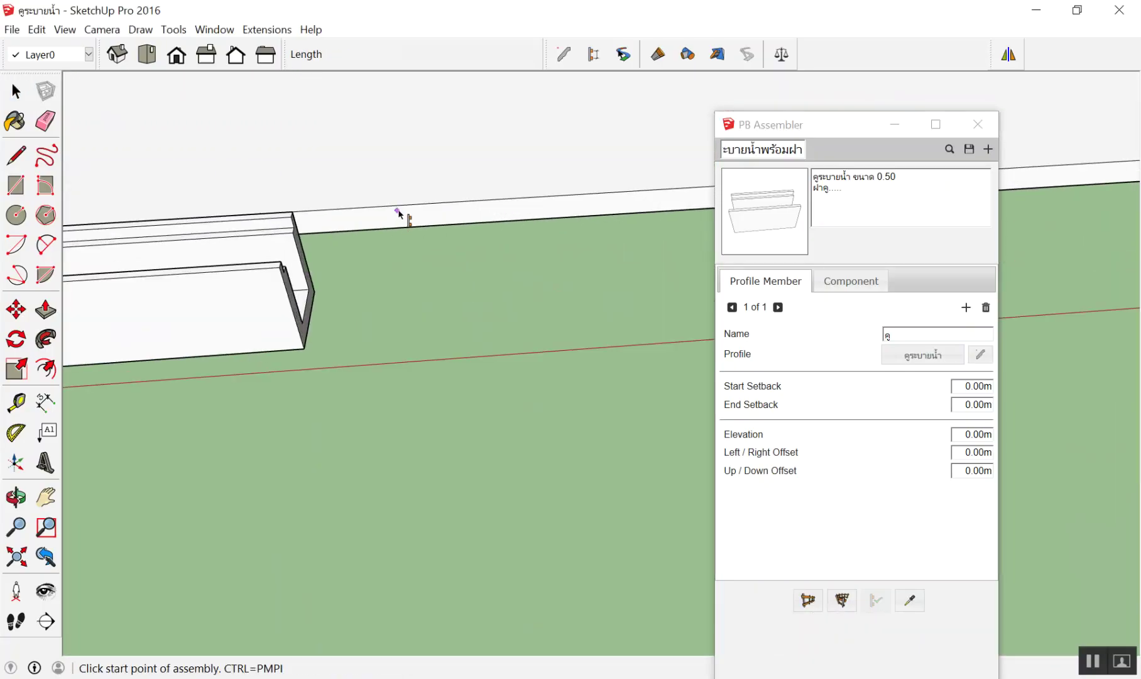
{"action": "left_click", "coordinate": [398, 210]}
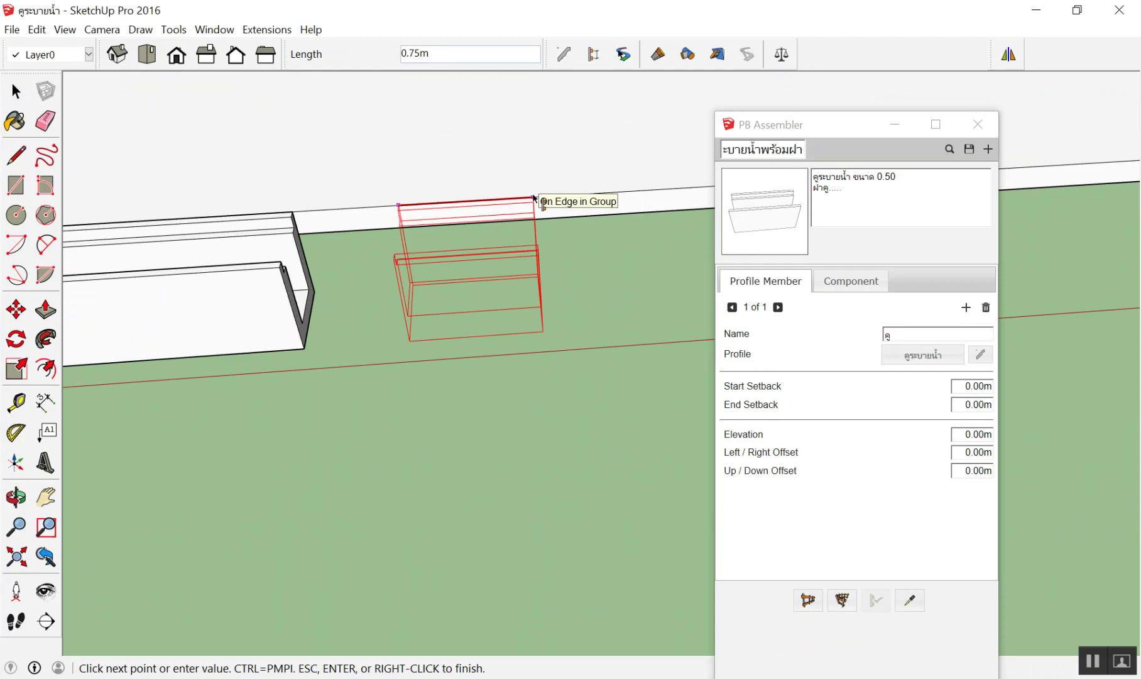
{"action": "key", "text": "BackSpace"}
{"action": "type", "text": "ก"}
{"action": "key", "text": "BackSpace"}
{"action": "key", "text": "super+space"}
{"action": "type", "text": "5"}
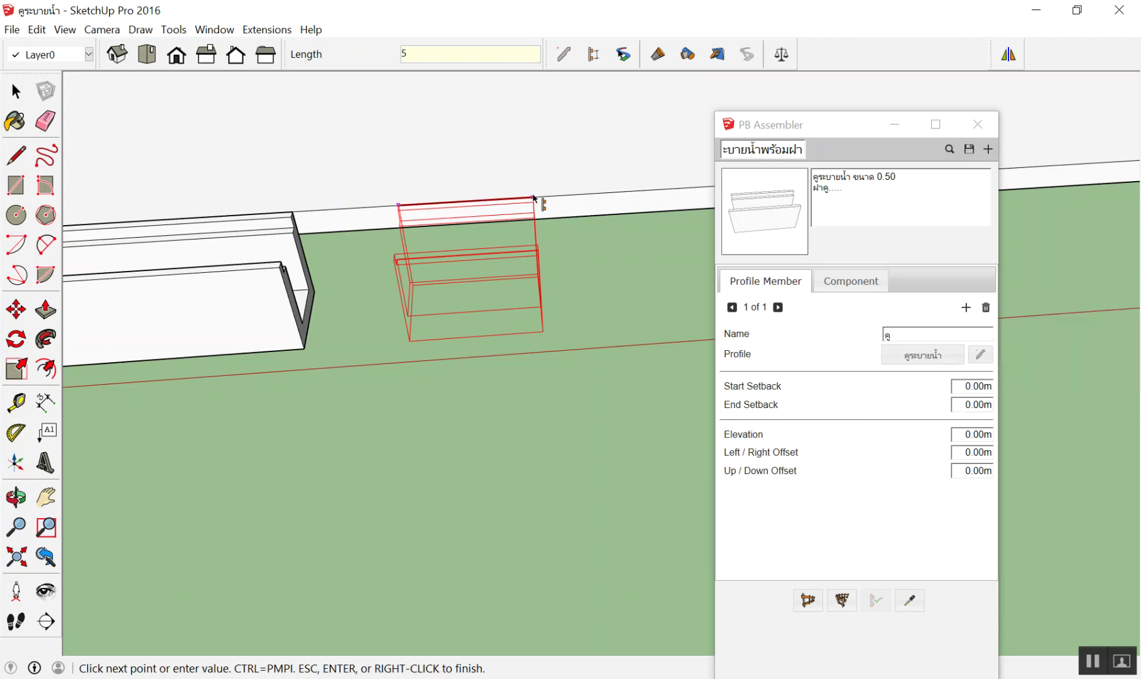
{"action": "key", "text": "Return"}
Orbit low along the new channel to its U-shaped end and select the long run
{"action": "scroll", "coordinate": [181, 289], "scroll_direction": "down", "scroll_amount": 3}
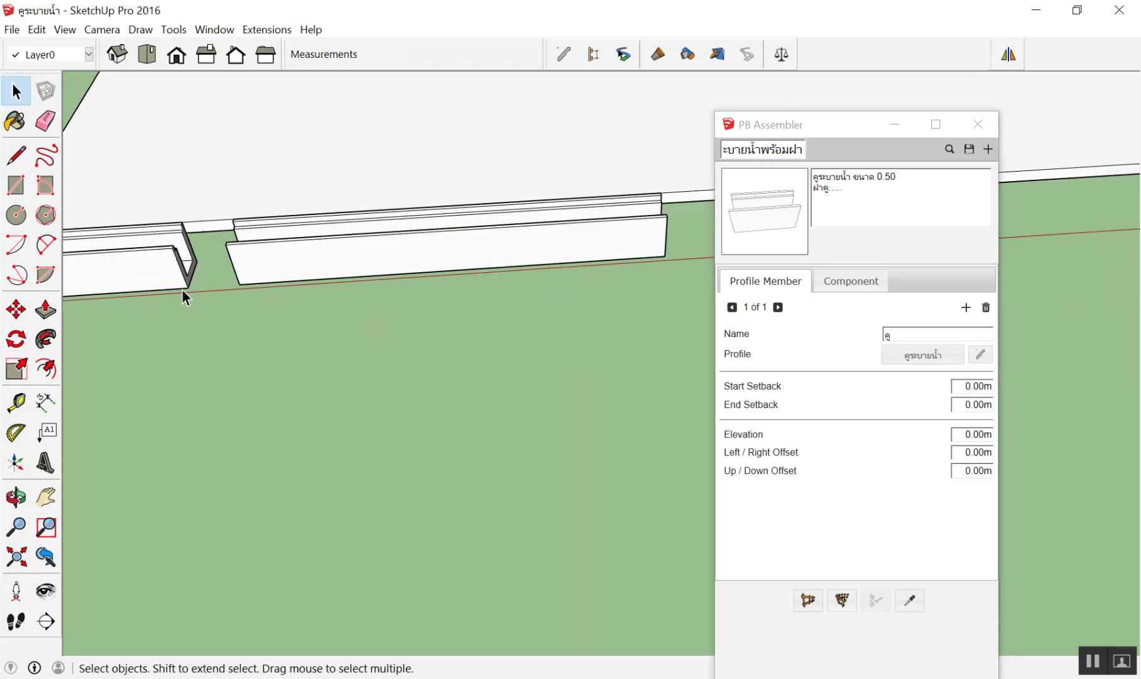
{"action": "mouse_move", "coordinate": [181, 289]}
{"action": "middle_mouse_down"}
{"action": "mouse_move", "coordinate": [538, 143]}
{"action": "mouse_move", "coordinate": [628, 181]}
{"action": "middle_mouse_up"}
{"action": "scroll", "coordinate": [531, 266], "scroll_direction": "down", "scroll_amount": 3}
{"action": "mouse_move", "coordinate": [532, 267]}
{"action": "middle_mouse_down"}
{"action": "mouse_move", "coordinate": [529, 189]}
{"action": "mouse_move", "coordinate": [409, 249]}
{"action": "mouse_move", "coordinate": [432, 324]}
{"action": "middle_mouse_up"}
{"action": "scroll", "coordinate": [528, 189], "scroll_direction": "up", "scroll_amount": 3}
{"action": "scroll", "coordinate": [514, 176], "scroll_direction": "up", "scroll_amount": 3}
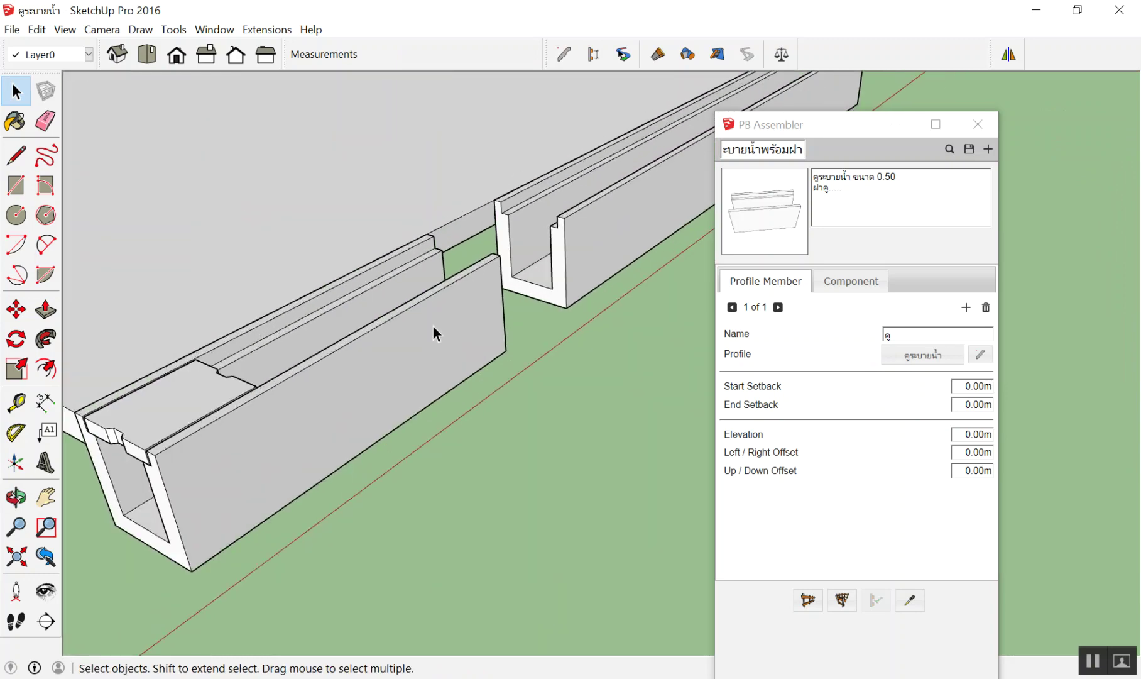
{"action": "left_click", "coordinate": [432, 324]}
{"action": "left_click", "coordinate": [584, 226]}
{"action": "left_click", "coordinate": [419, 348]}
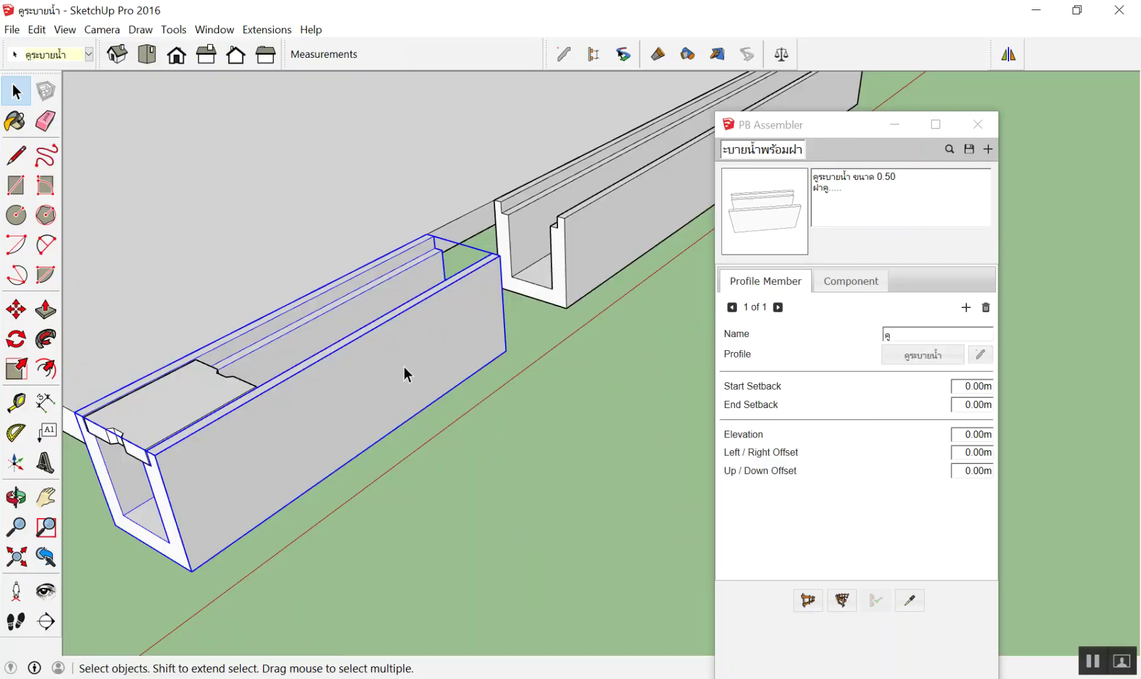
Select the straight U-channel run and load its assembly attributes for editing
{"action": "left_click", "coordinate": [575, 247]}
{"action": "left_click", "coordinate": [411, 358]}
{"action": "left_click", "coordinate": [581, 272]}
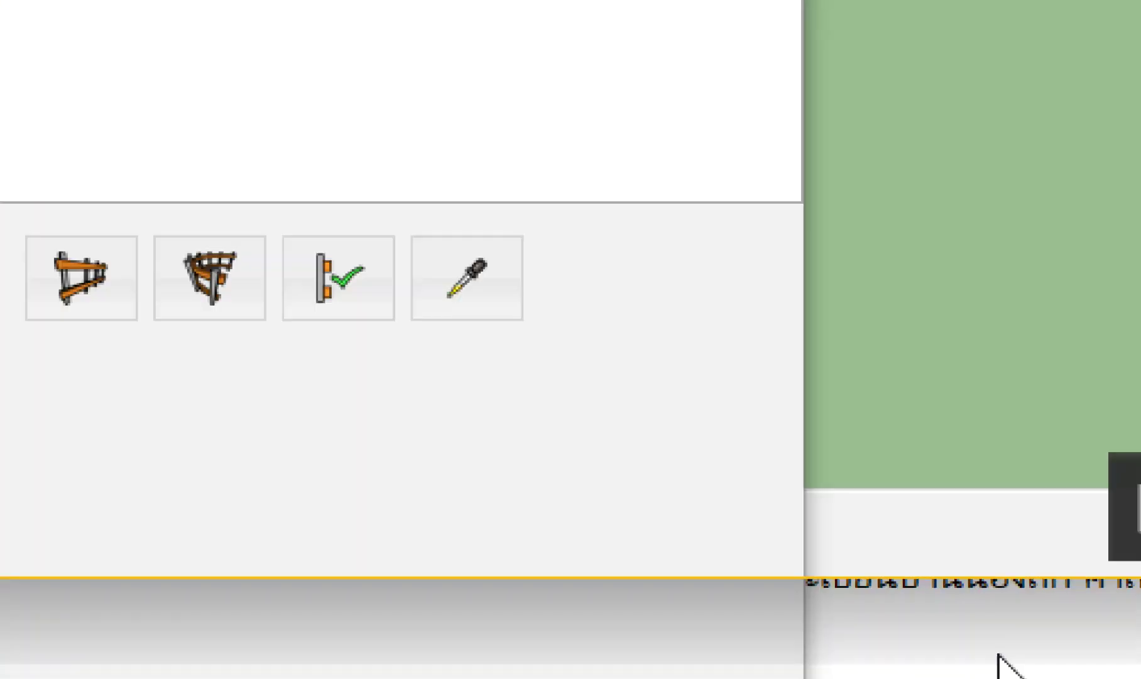
{"action": "left_click", "coordinate": [438, 259]}
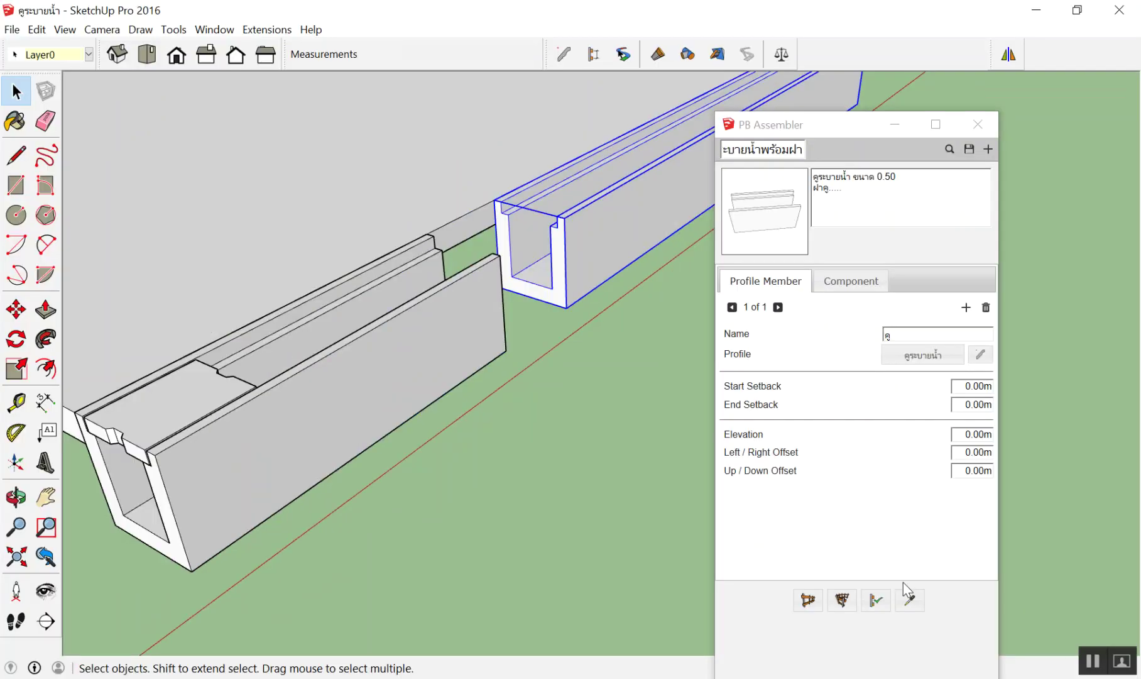
{"action": "left_click", "coordinate": [910, 599]}
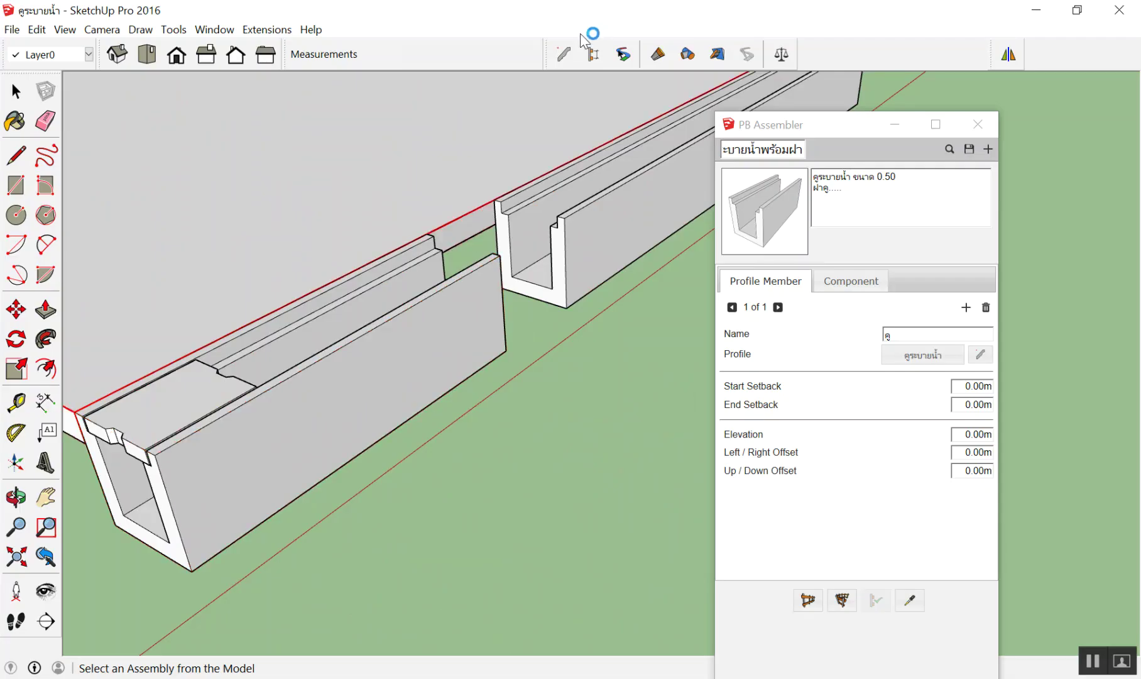
Pick the member into Profile Builder, showing the คูระบายน้ำ profile at 0.50 m by 0.57 m
{"action": "left_click", "coordinate": [565, 55]}
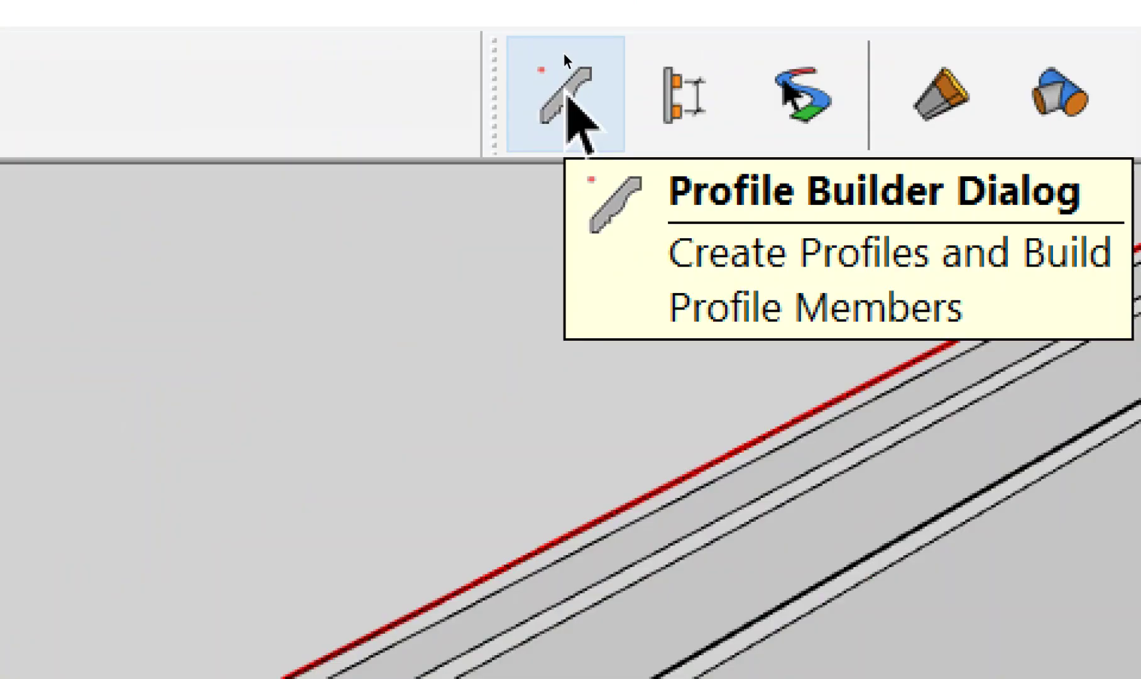
{"action": "left_click", "coordinate": [565, 53]}
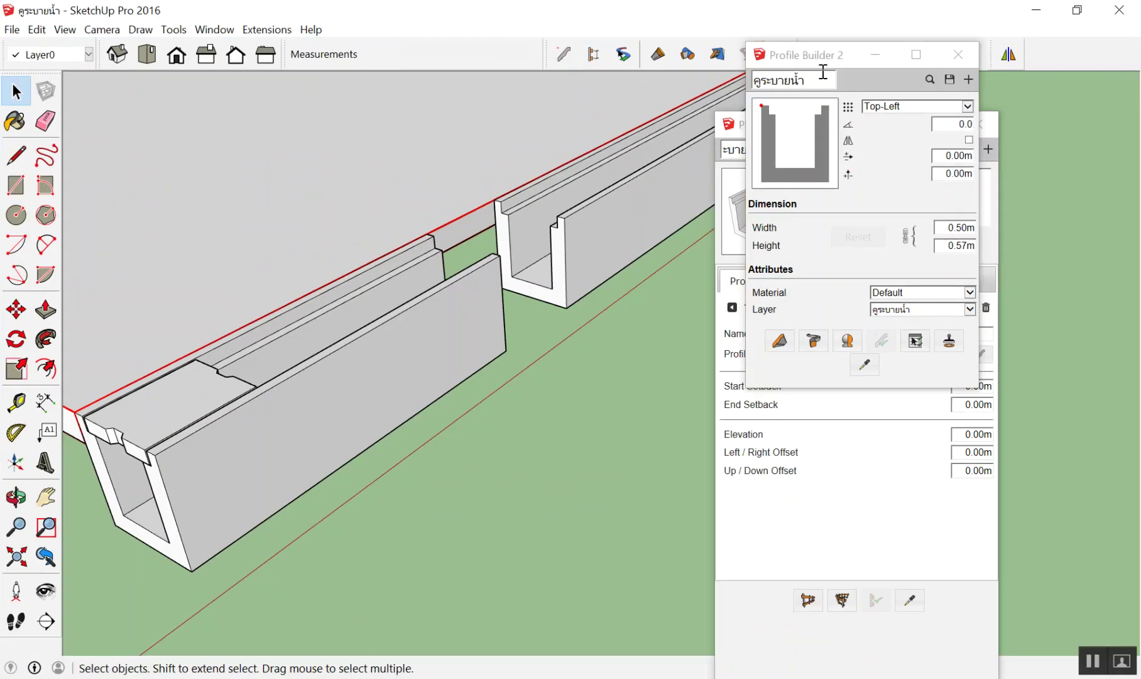
{"action": "mouse_move", "coordinate": [876, 59]}
{"action": "left_mouse_down"}
{"action": "mouse_move", "coordinate": [466, 75]}
{"action": "mouse_move", "coordinate": [415, 124]}
{"action": "left_mouse_up"}
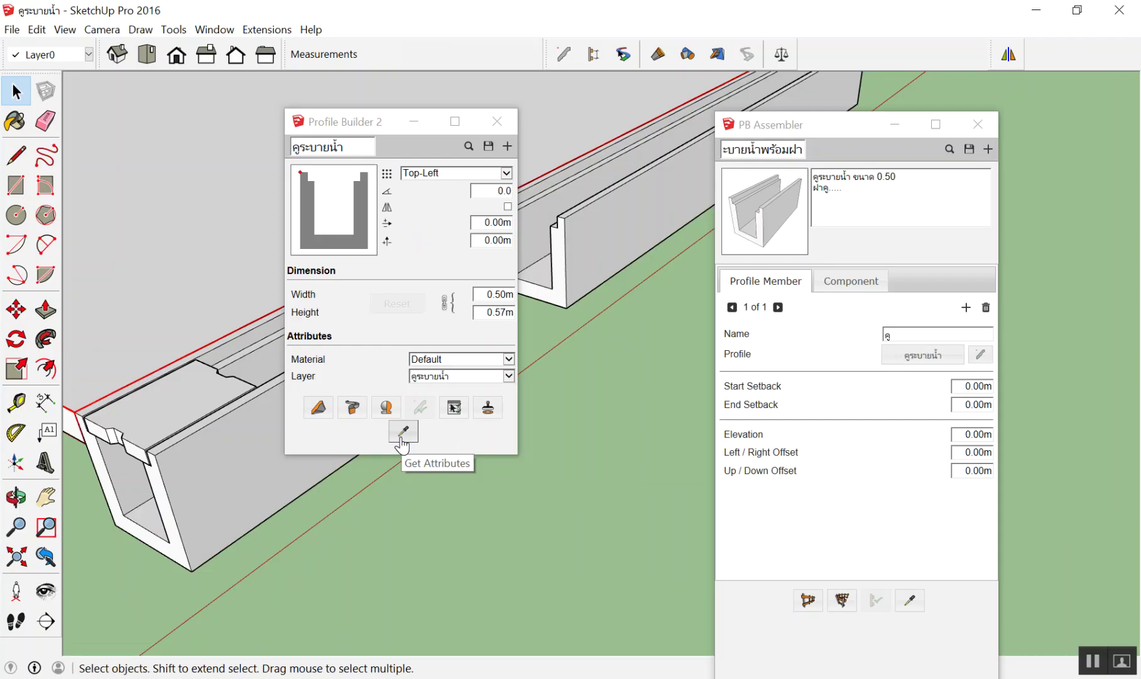
{"action": "left_click", "coordinate": [402, 433]}
{"action": "left_click_drag", "start_coordinate": [370, 122], "coordinate": [818, 133]}
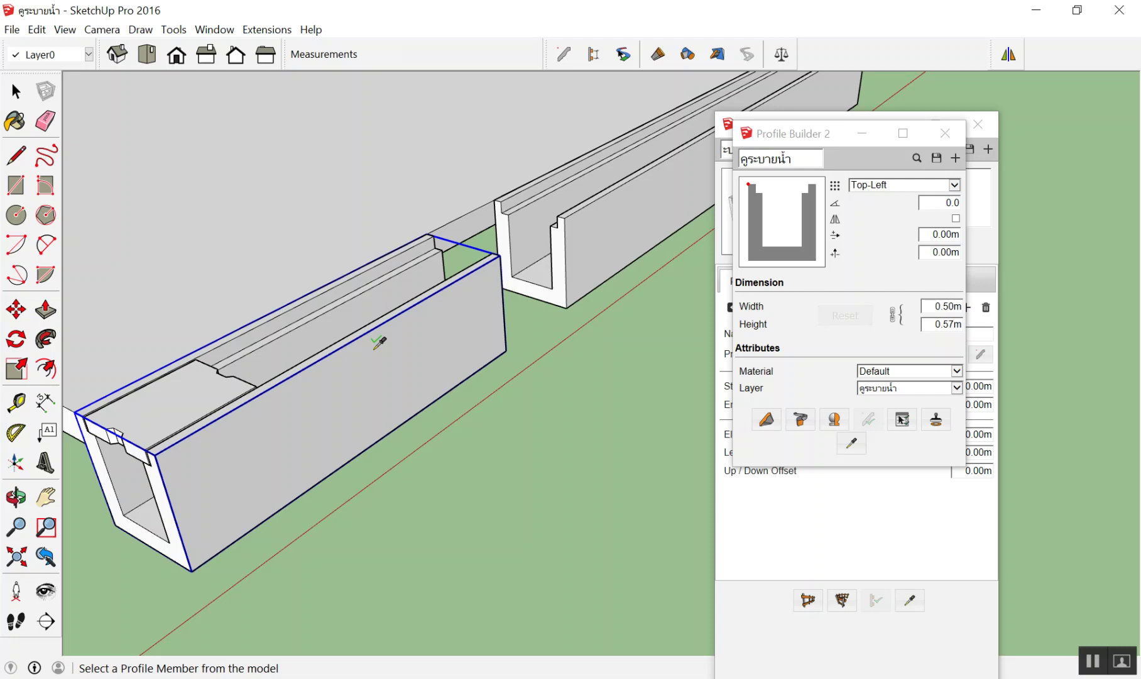
{"action": "key", "text": "space"}
{"action": "middle_click_drag", "start_coordinate": [373, 349], "coordinate": [417, 330]}
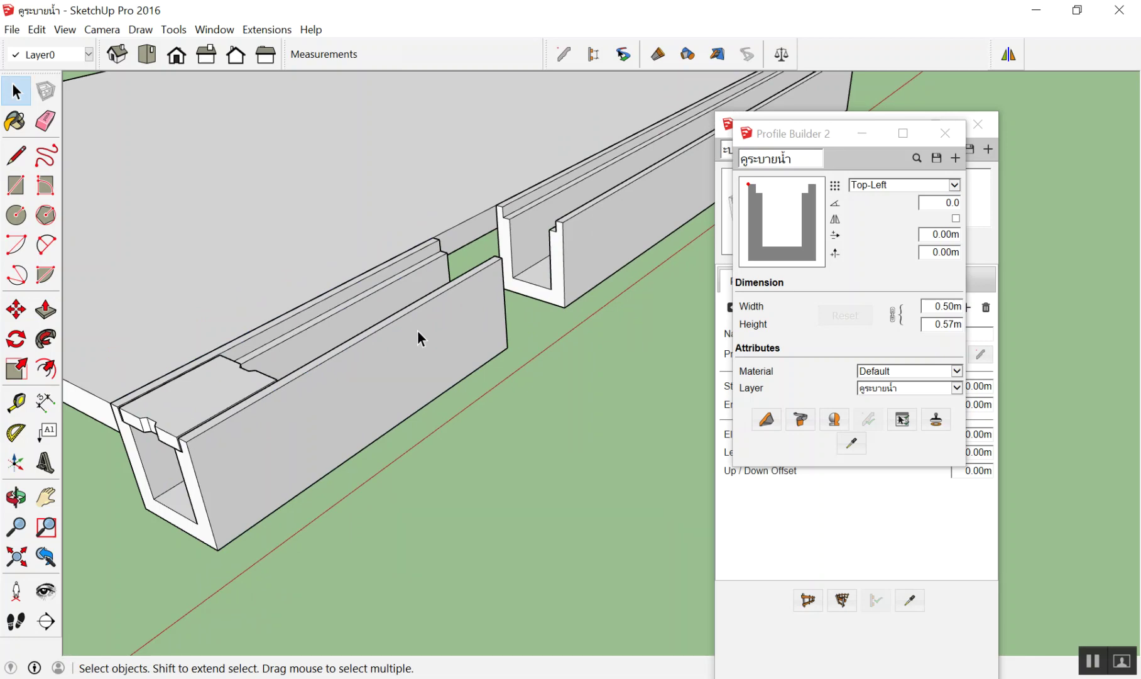
{"action": "scroll", "coordinate": [157, 352], "scroll_direction": "up", "scroll_amount": 2}
{"action": "scroll", "coordinate": [145, 406], "scroll_direction": "up", "scroll_amount": 3}
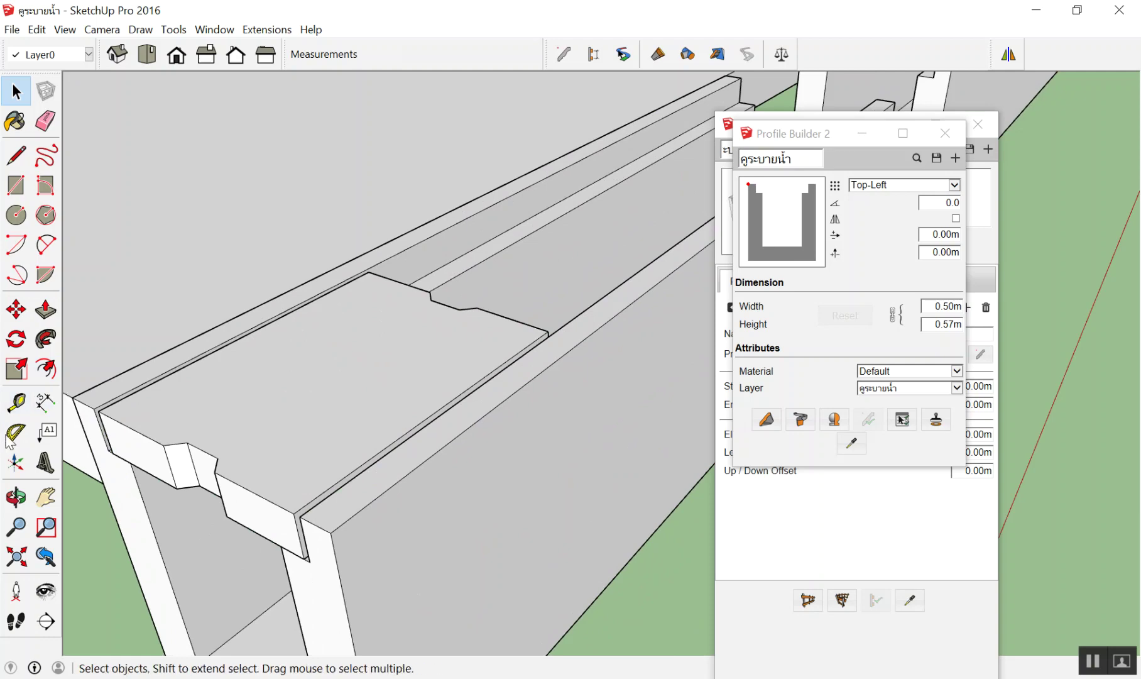
{"action": "scroll", "coordinate": [382, 293], "scroll_direction": "down", "scroll_amount": 5}
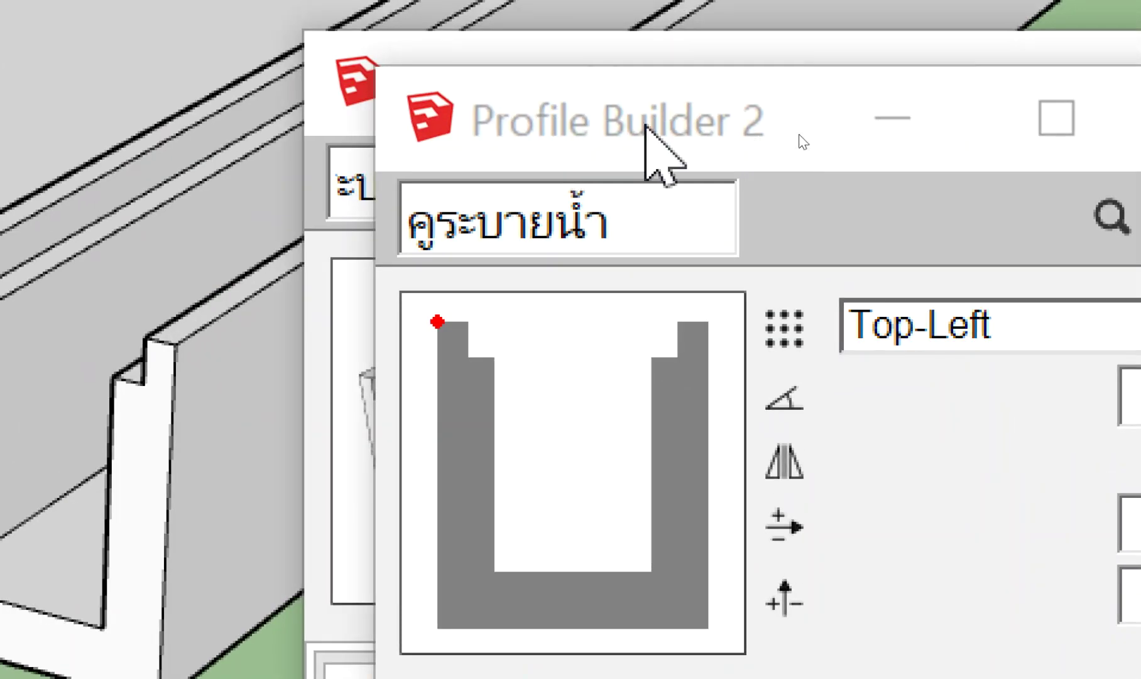
{"action": "left_click_drag", "start_coordinate": [817, 133], "coordinate": [590, 133]}
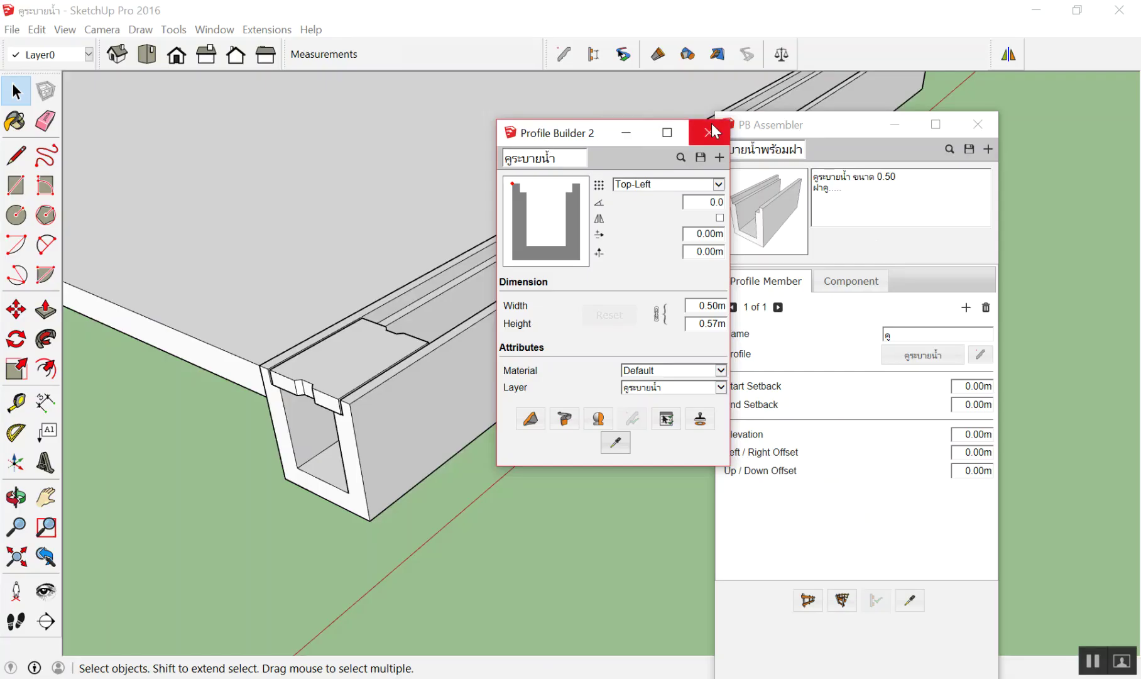
Add a component entry and replace its default name Component#1 with the lid name ฝาคู
{"action": "left_click", "coordinate": [844, 136]}
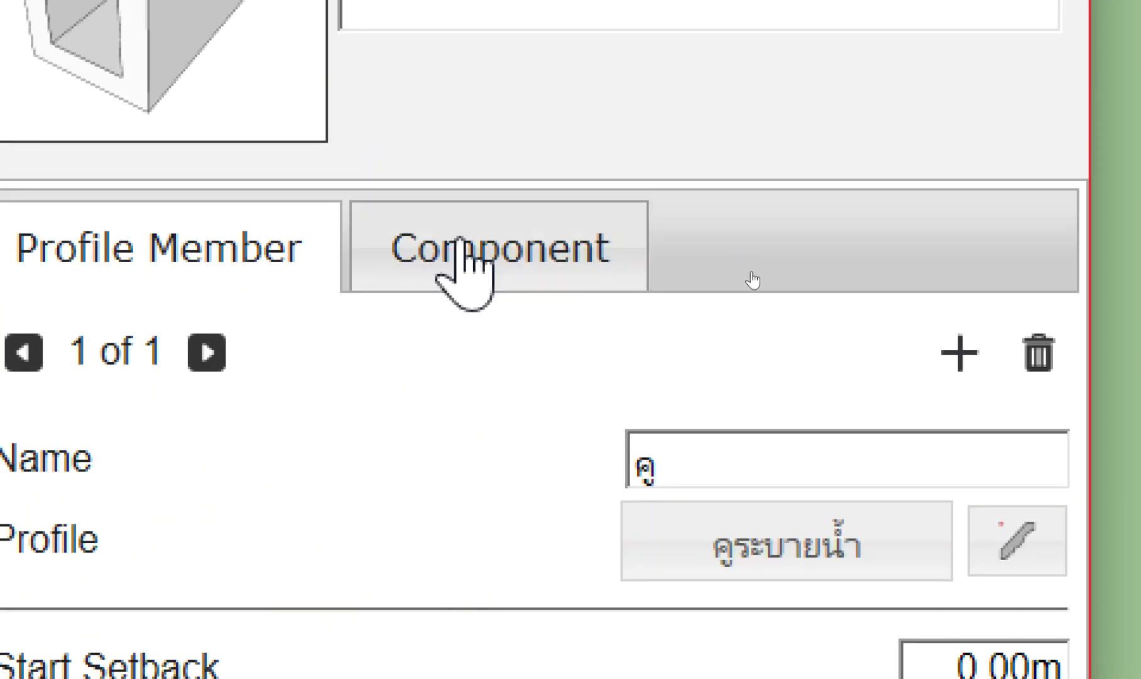
{"action": "left_click", "coordinate": [465, 270]}
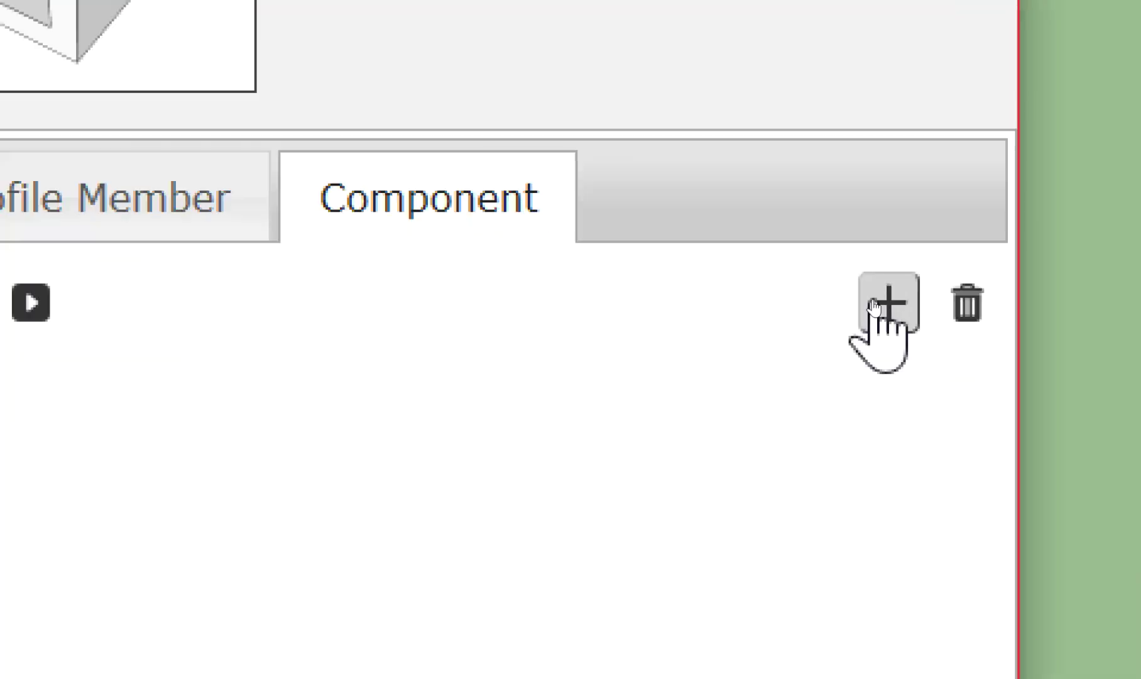
{"action": "left_click", "coordinate": [875, 307]}
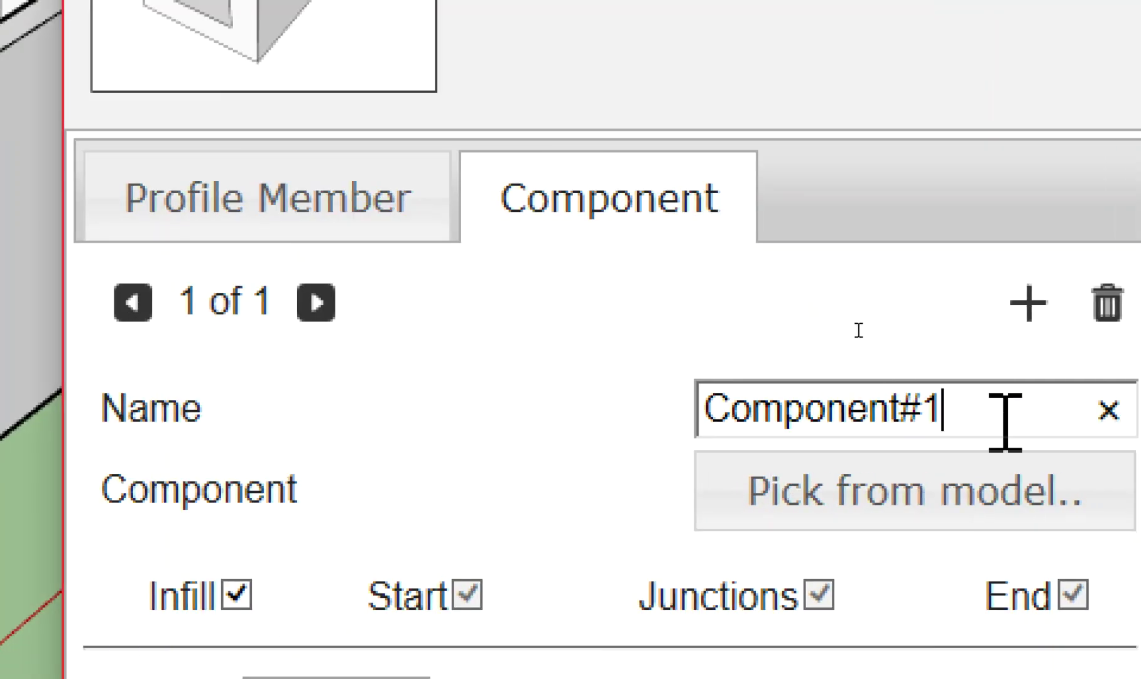
{"action": "left_click_drag", "start_coordinate": [1006, 419], "coordinate": [657, 408]}
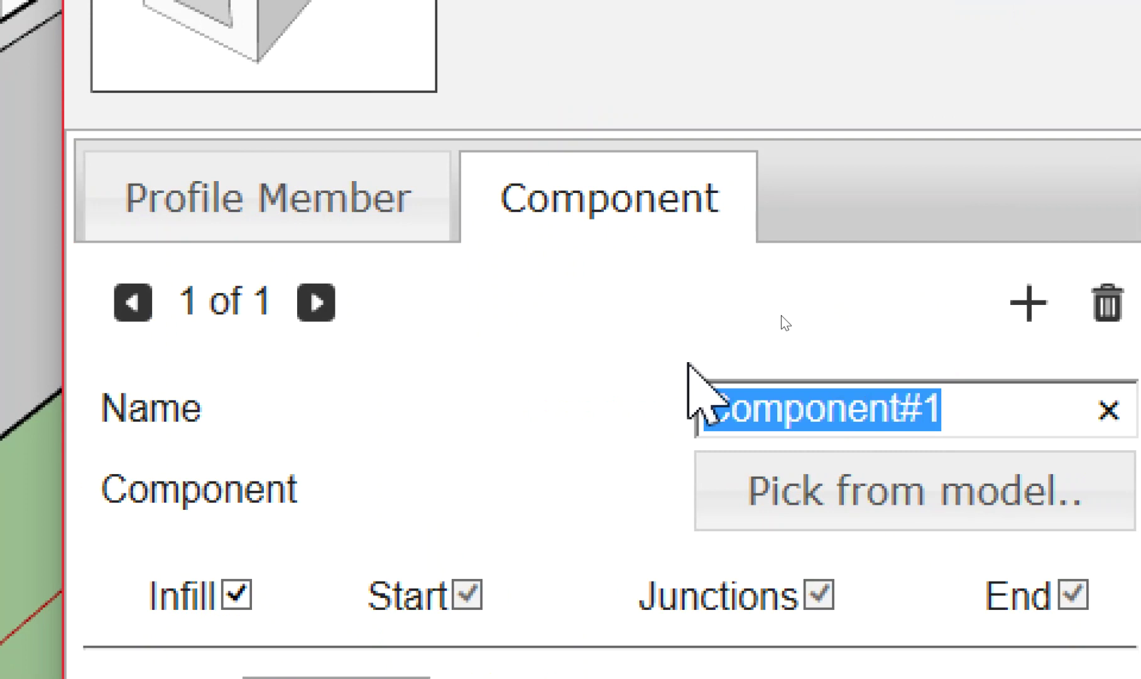
{"action": "key", "text": "BackSpace"}
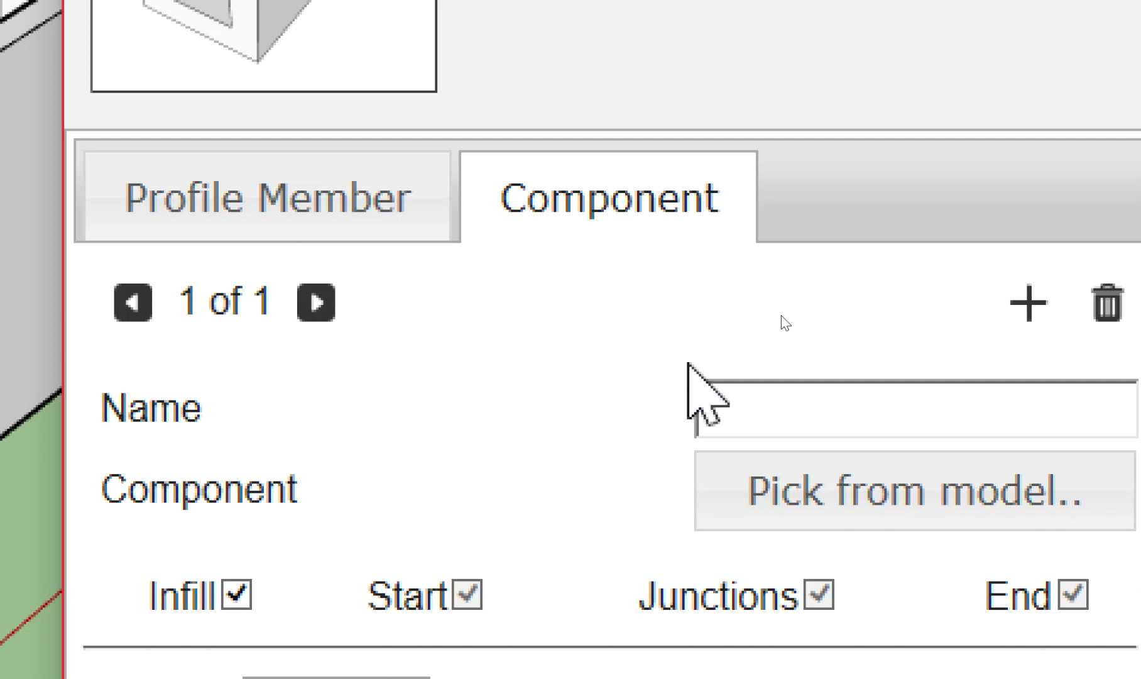
{"action": "type", "text": "ฝ"}
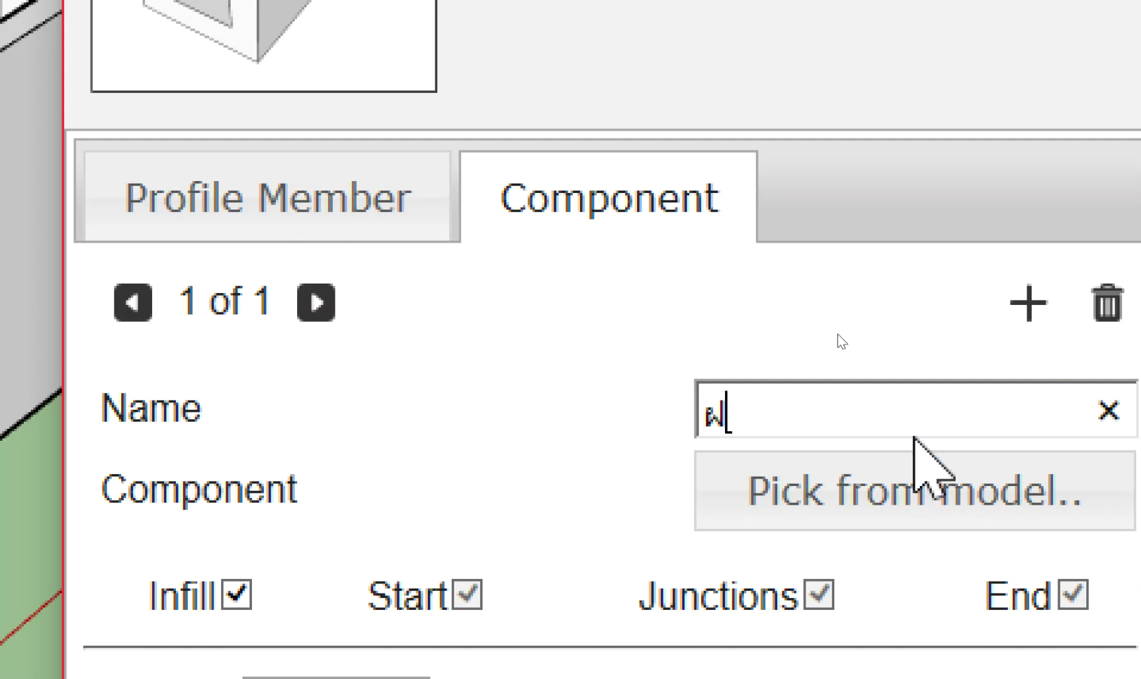
{"action": "type", "text": "าตู"}
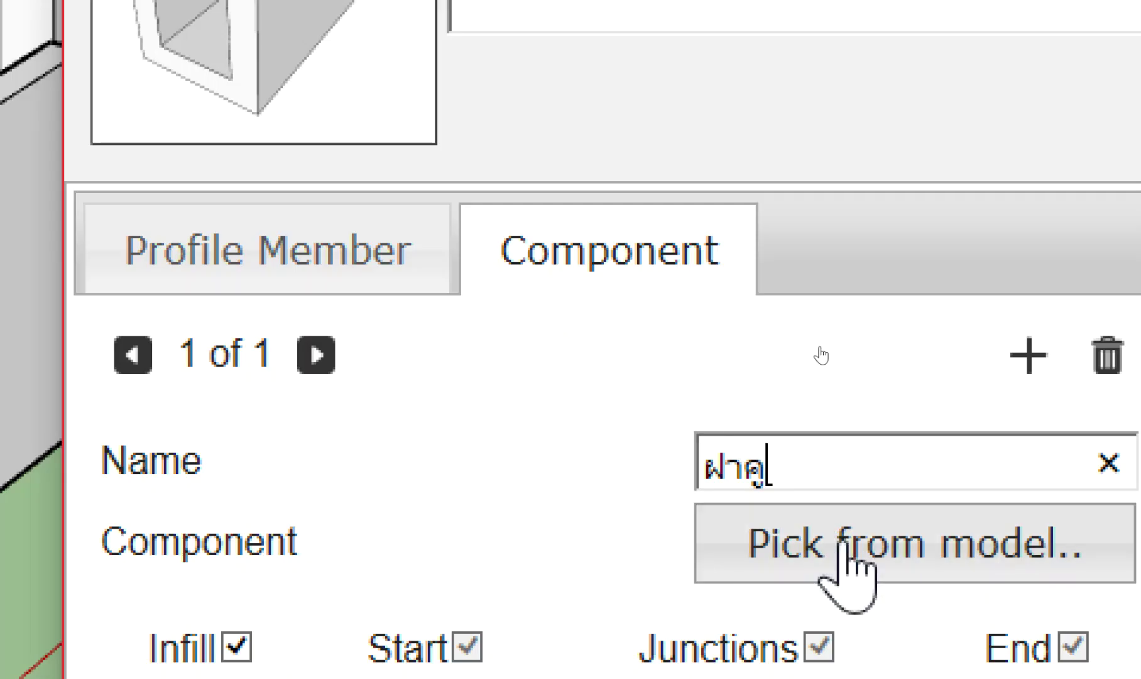
Assign the ฝาคูระบายน้ำ lid from the model as the repeated component
{"action": "left_click", "coordinate": [842, 541]}
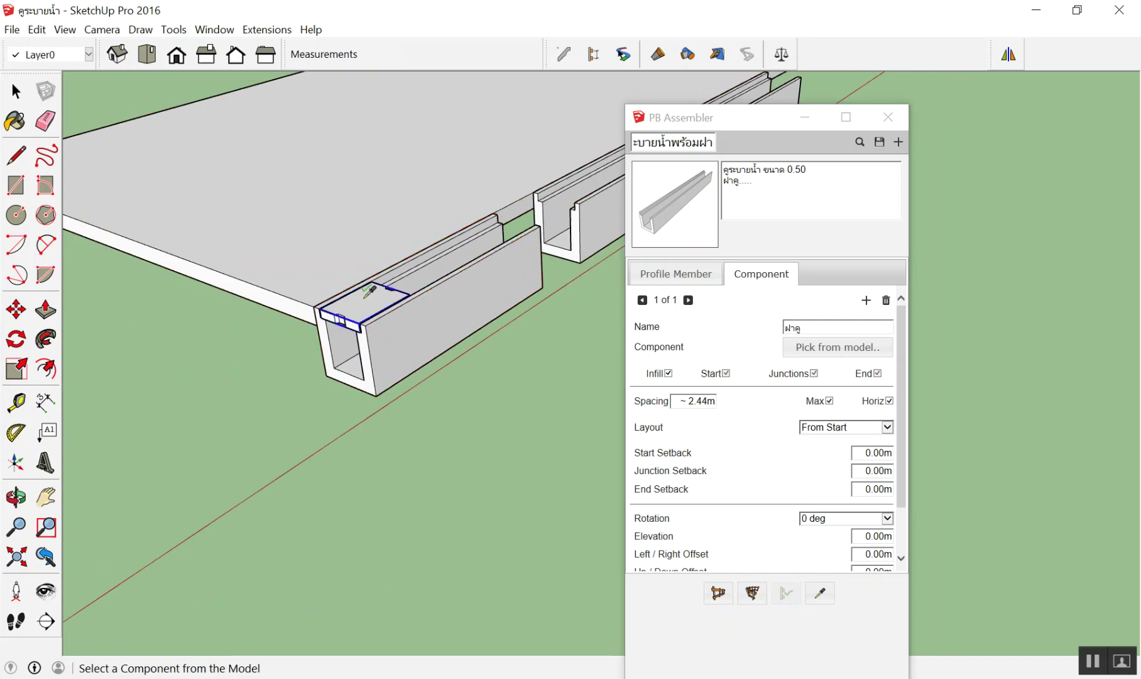
{"action": "scroll", "coordinate": [344, 298], "scroll_direction": "up", "scroll_amount": 2}
{"action": "scroll", "coordinate": [342, 302], "scroll_direction": "up", "scroll_amount": 2}
{"action": "scroll", "coordinate": [343, 304], "scroll_direction": "up", "scroll_amount": 3}
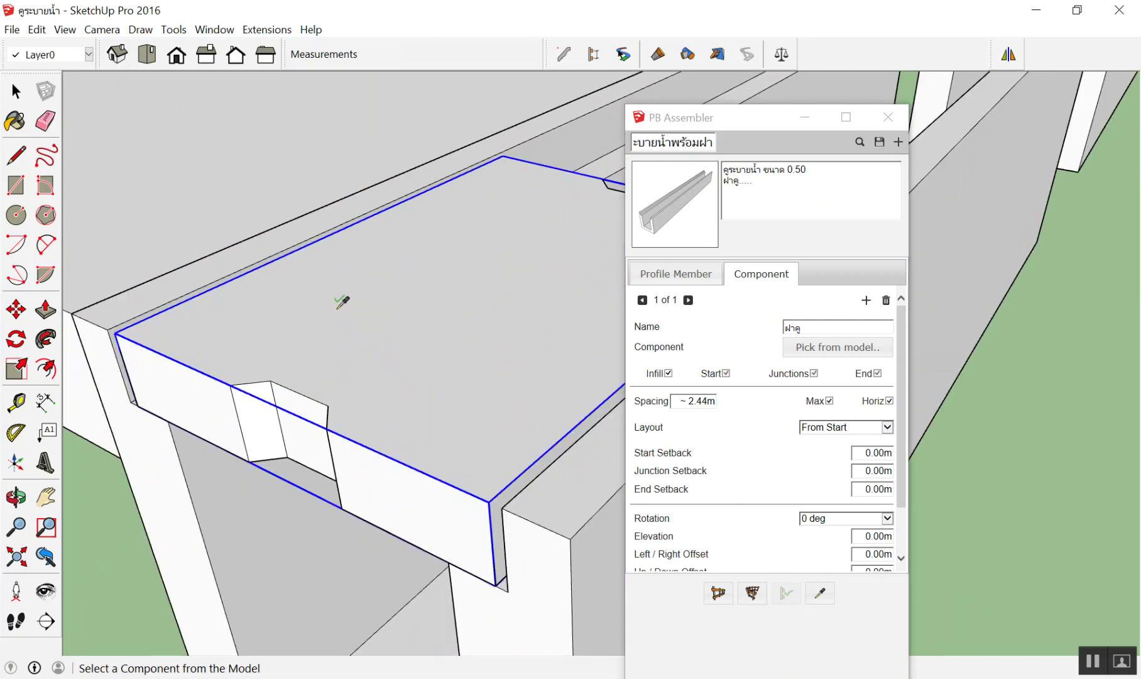
{"action": "left_click", "coordinate": [336, 308]}
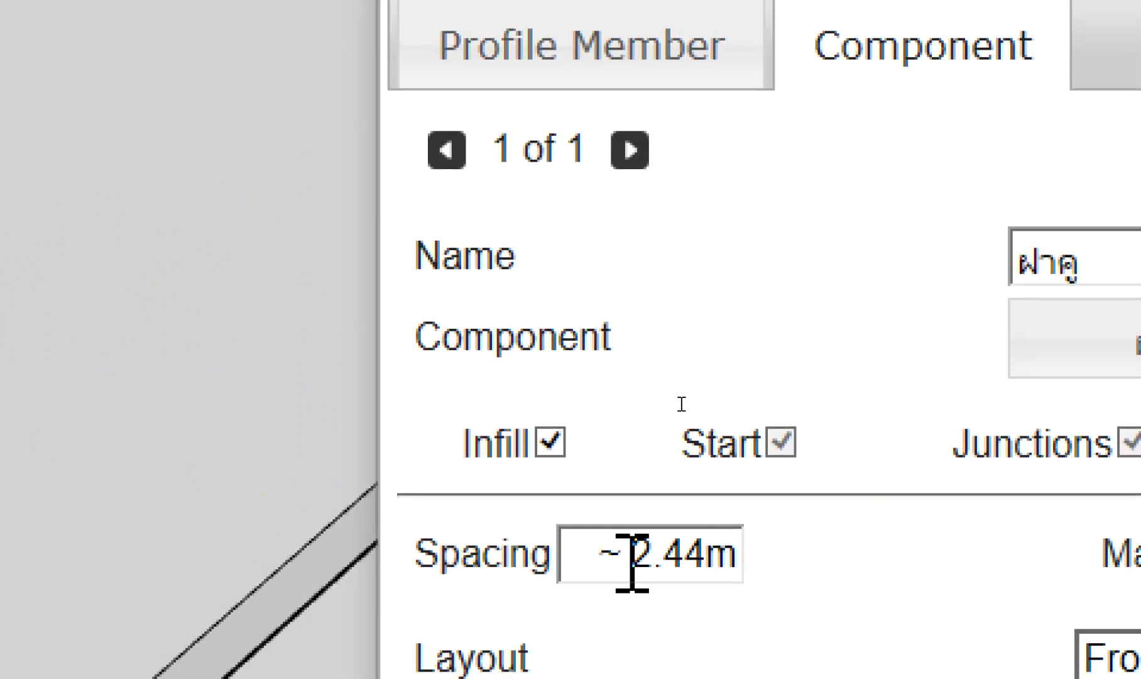
Change the component spacing from ~2.44m to 0.5, leaving Max checked
{"action": "left_click_drag", "start_coordinate": [632, 556], "coordinate": [749, 553]}
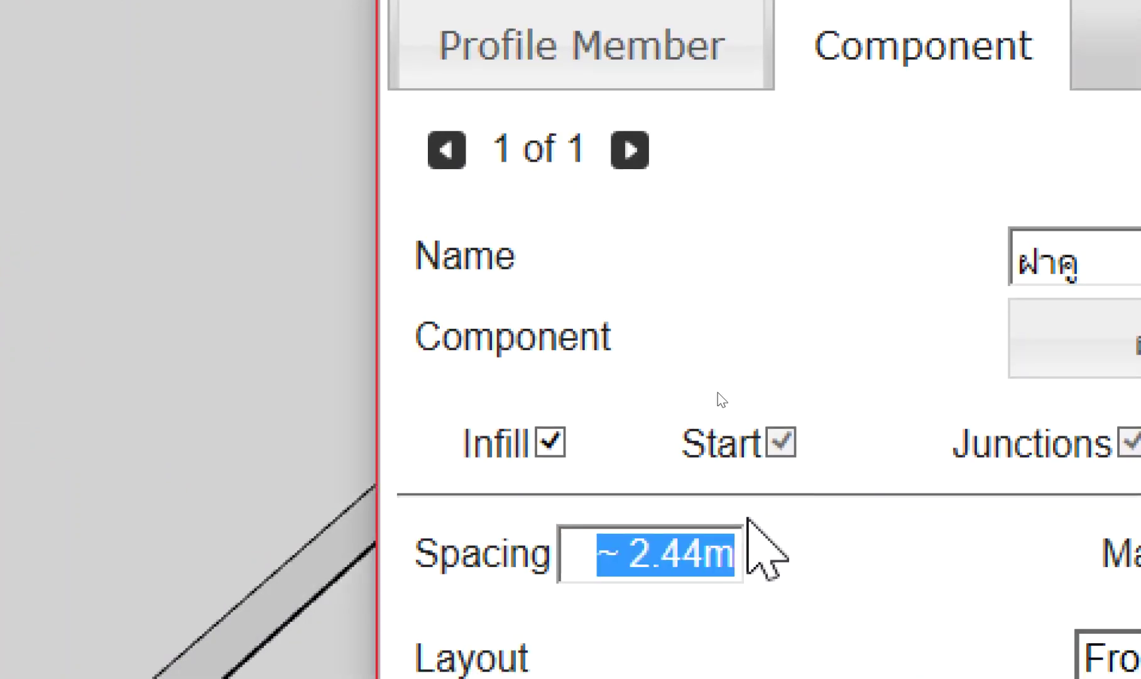
{"action": "type", "text": "จี"}
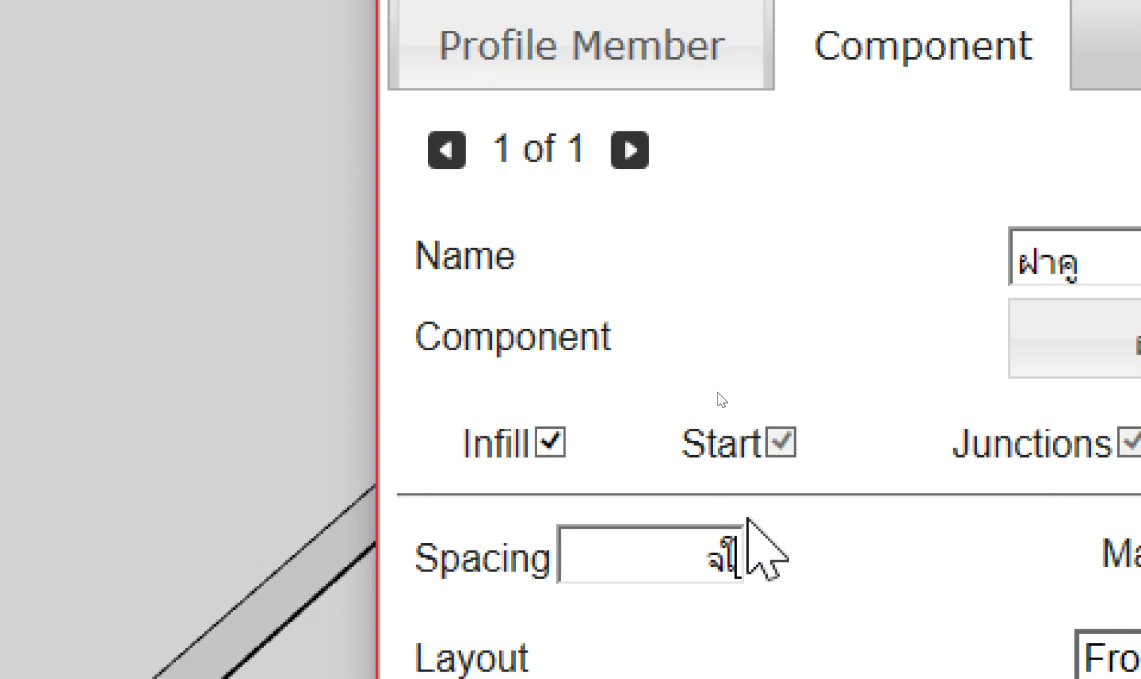
{"action": "key", "text": "BackSpace"}
{"action": "type", "text": "0."}
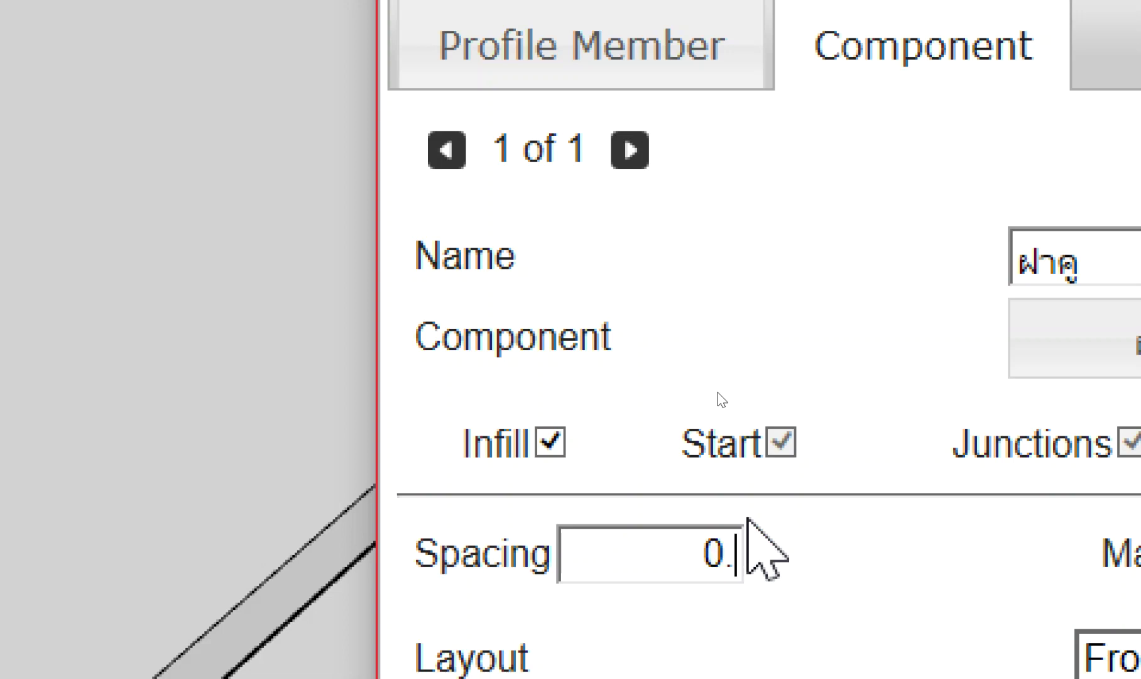
{"action": "type", "text": "5"}
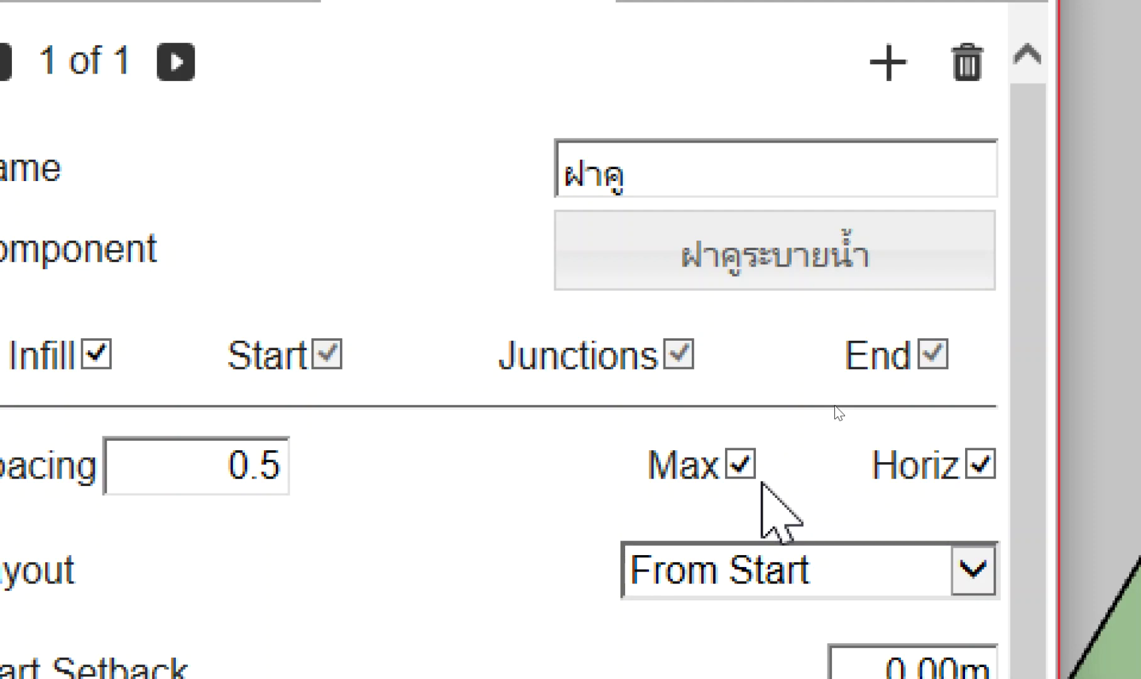
{"action": "left_click", "coordinate": [740, 465]}
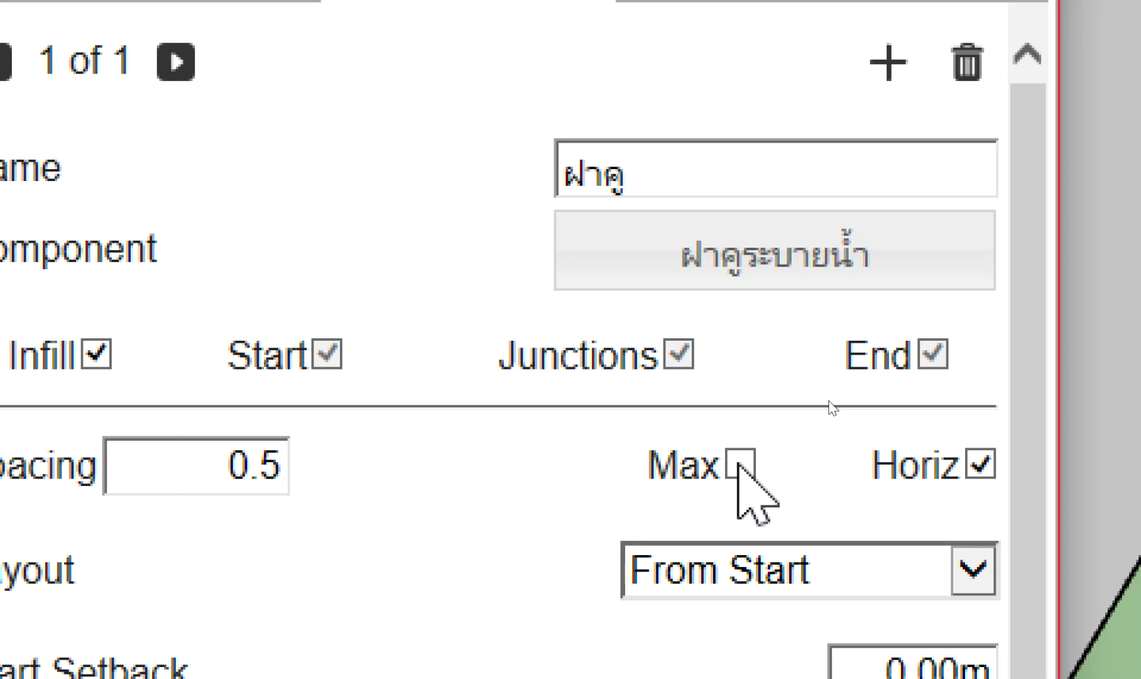
{"action": "left_click", "coordinate": [739, 465]}
{"action": "scroll", "coordinate": [836, 607], "scroll_direction": "down", "scroll_amount": 1}
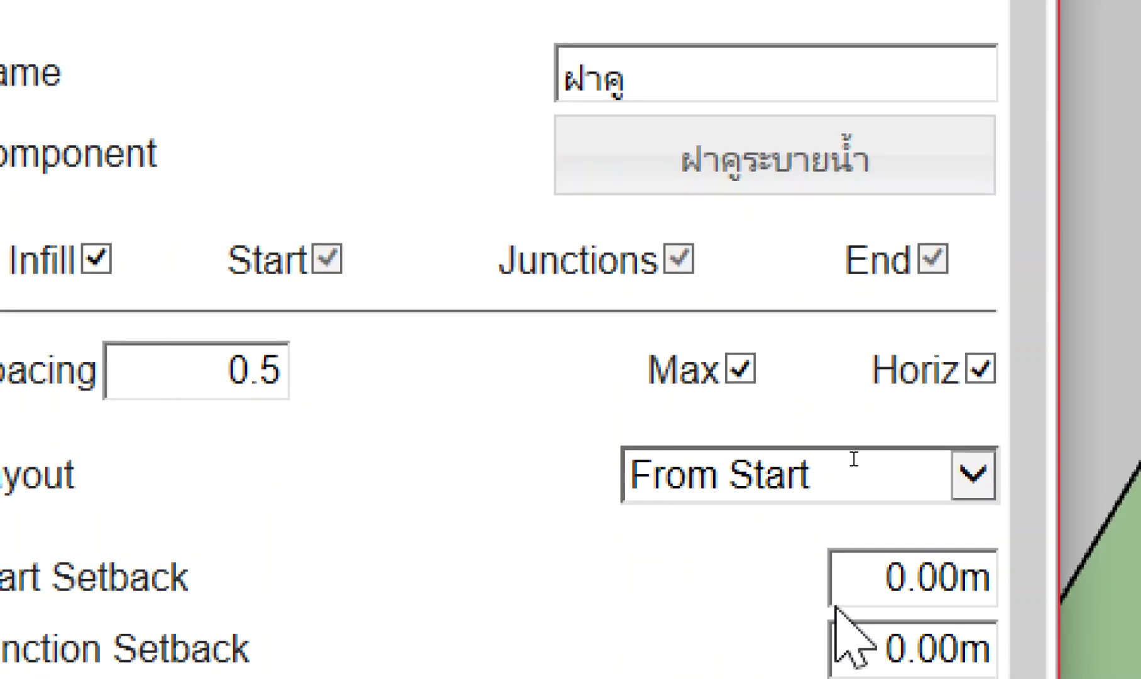
Uncheck Max so the 0.5 spacing is exact, then select the near drain channel
{"action": "left_click", "coordinate": [741, 372]}
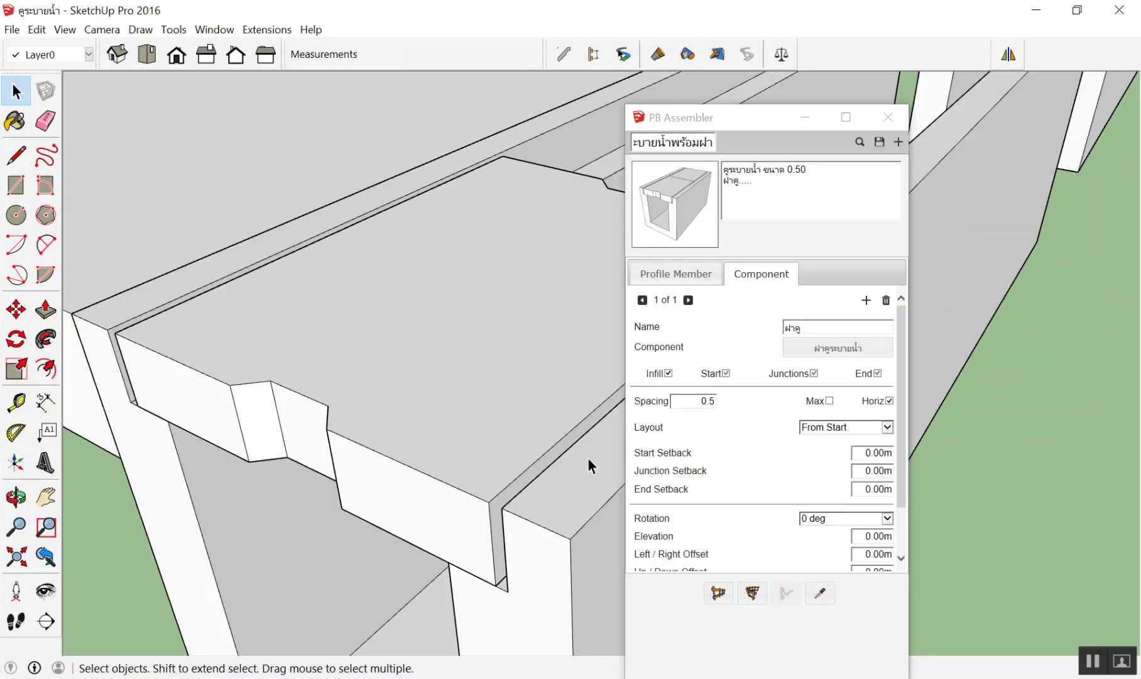
{"action": "scroll", "coordinate": [273, 384], "scroll_direction": "down", "scroll_amount": 2}
{"action": "scroll", "coordinate": [251, 382], "scroll_direction": "down", "scroll_amount": 2}
{"action": "scroll", "coordinate": [226, 377], "scroll_direction": "down", "scroll_amount": 2}
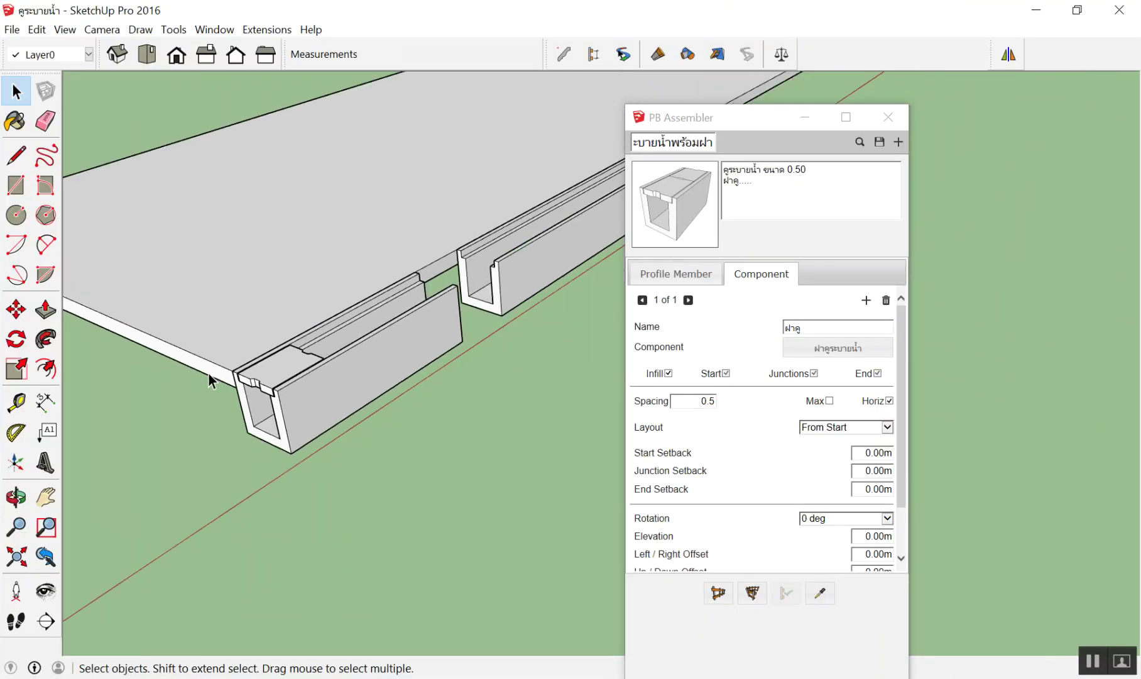
{"action": "scroll", "coordinate": [208, 372], "scroll_direction": "down", "scroll_amount": 2}
{"action": "scroll", "coordinate": [514, 302], "scroll_direction": "up", "scroll_amount": 2}
{"action": "scroll", "coordinate": [506, 246], "scroll_direction": "up", "scroll_amount": 2}
{"action": "scroll", "coordinate": [464, 257], "scroll_direction": "up", "scroll_amount": 2}
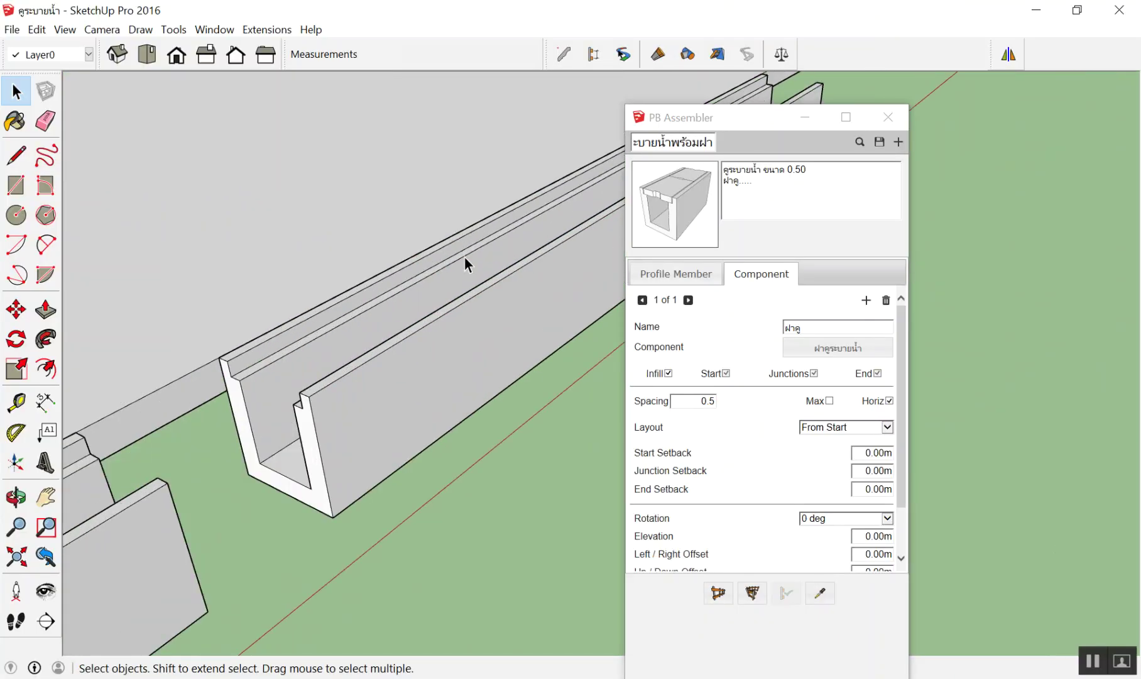
{"action": "scroll", "coordinate": [421, 293], "scroll_direction": "up", "scroll_amount": 2}
{"action": "left_click", "coordinate": [421, 294]}
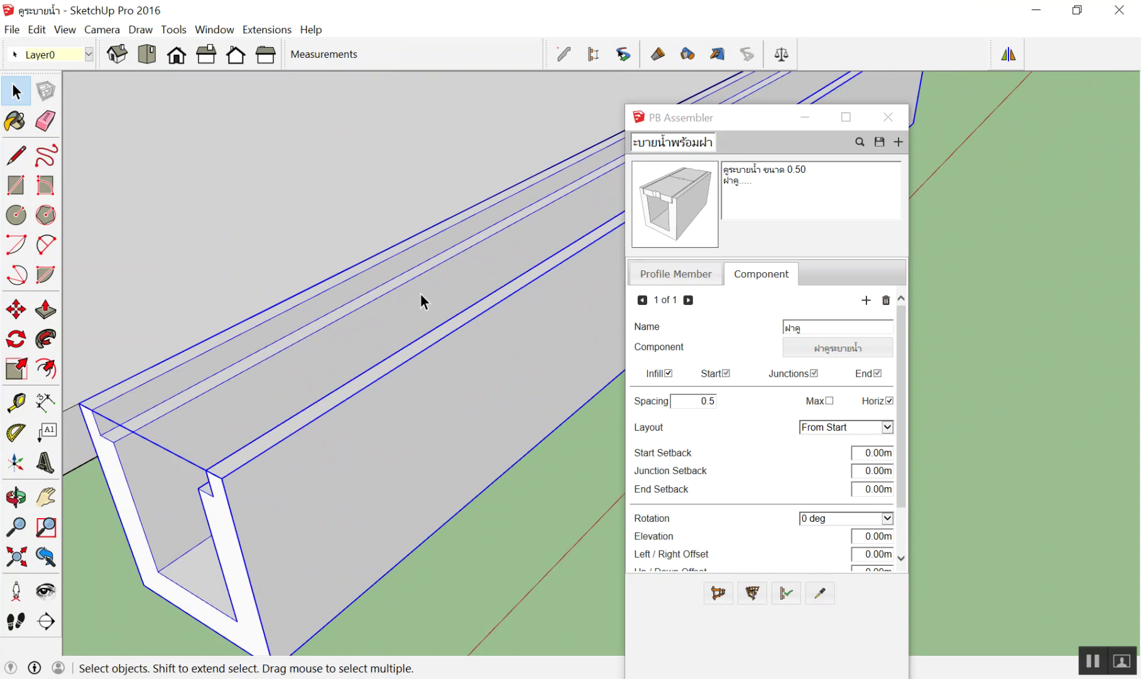
{"action": "scroll", "coordinate": [882, 433], "scroll_direction": "down", "scroll_amount": 2}
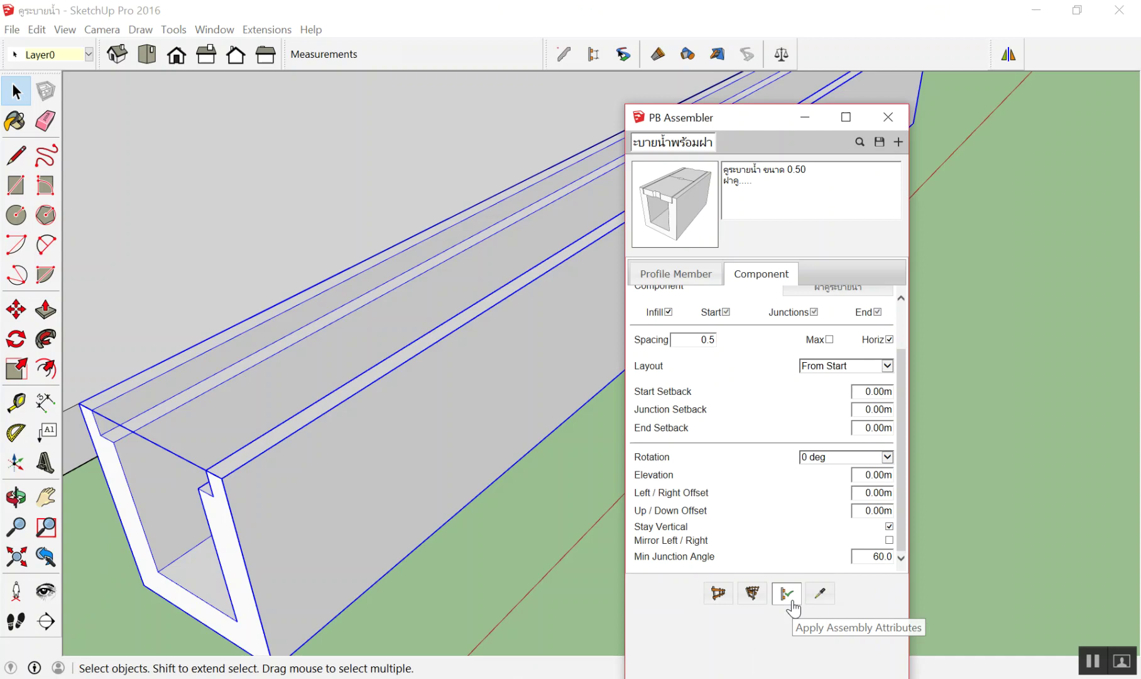
Apply the lid assembly to the near channel and inspect the notched lids every 0.5
{"action": "left_click", "coordinate": [787, 593]}
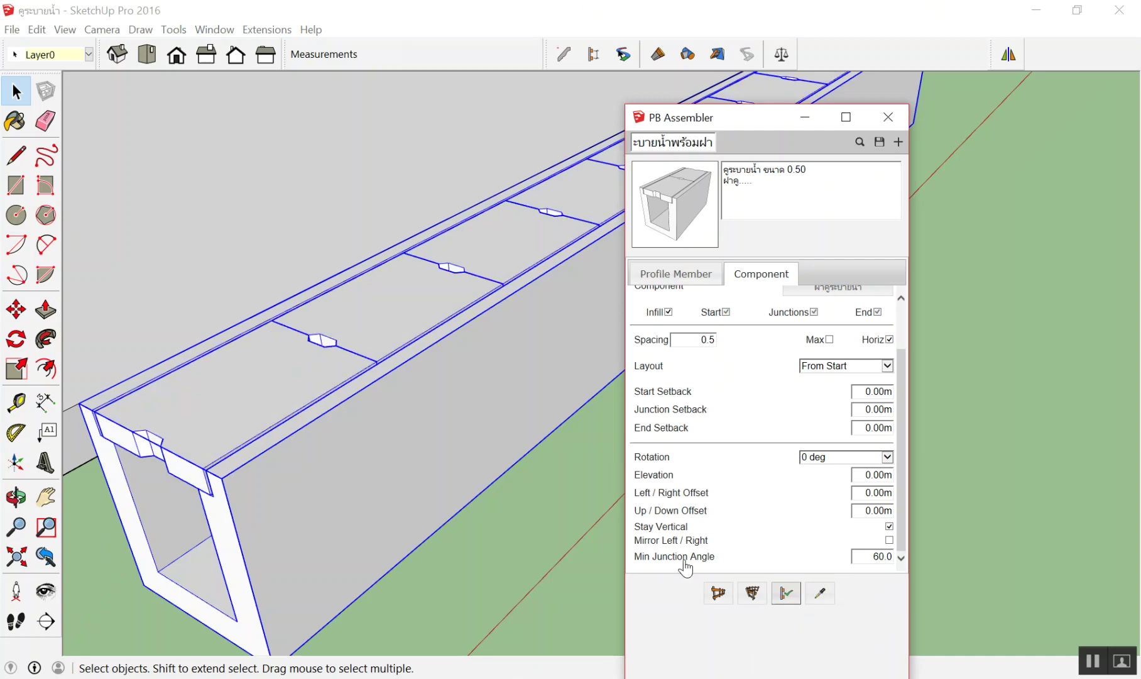
{"action": "scroll", "coordinate": [486, 474], "scroll_direction": "down", "scroll_amount": 5}
{"action": "scroll", "coordinate": [331, 423], "scroll_direction": "down", "scroll_amount": 3}
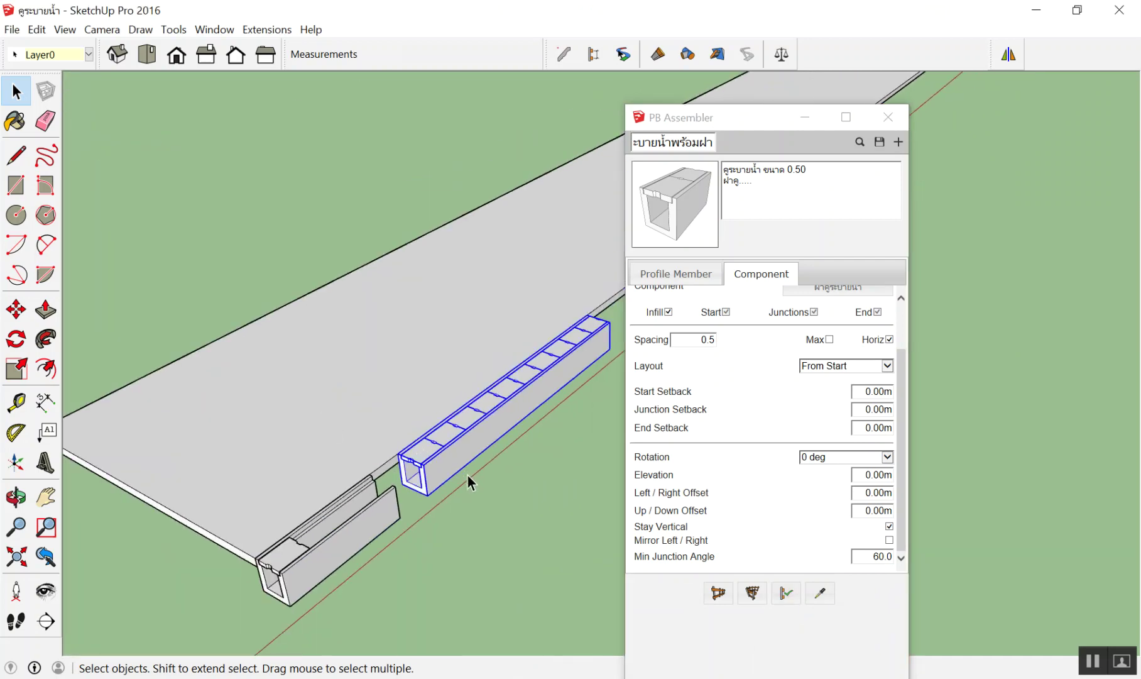
{"action": "scroll", "coordinate": [467, 473], "scroll_direction": "up", "scroll_amount": 5}
{"action": "scroll", "coordinate": [451, 469], "scroll_direction": "up", "scroll_amount": 3}
{"action": "scroll", "coordinate": [342, 397], "scroll_direction": "down", "scroll_amount": 3}
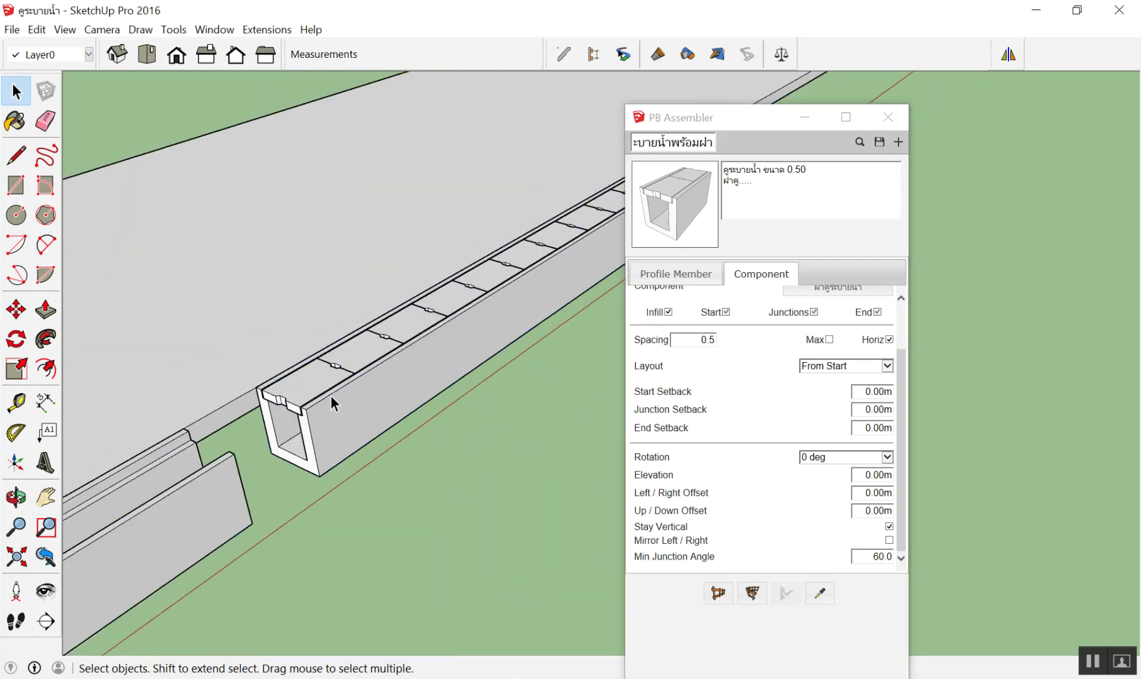
{"action": "scroll", "coordinate": [331, 395], "scroll_direction": "down", "scroll_amount": 2}
{"action": "scroll", "coordinate": [609, 223], "scroll_direction": "up", "scroll_amount": 5}
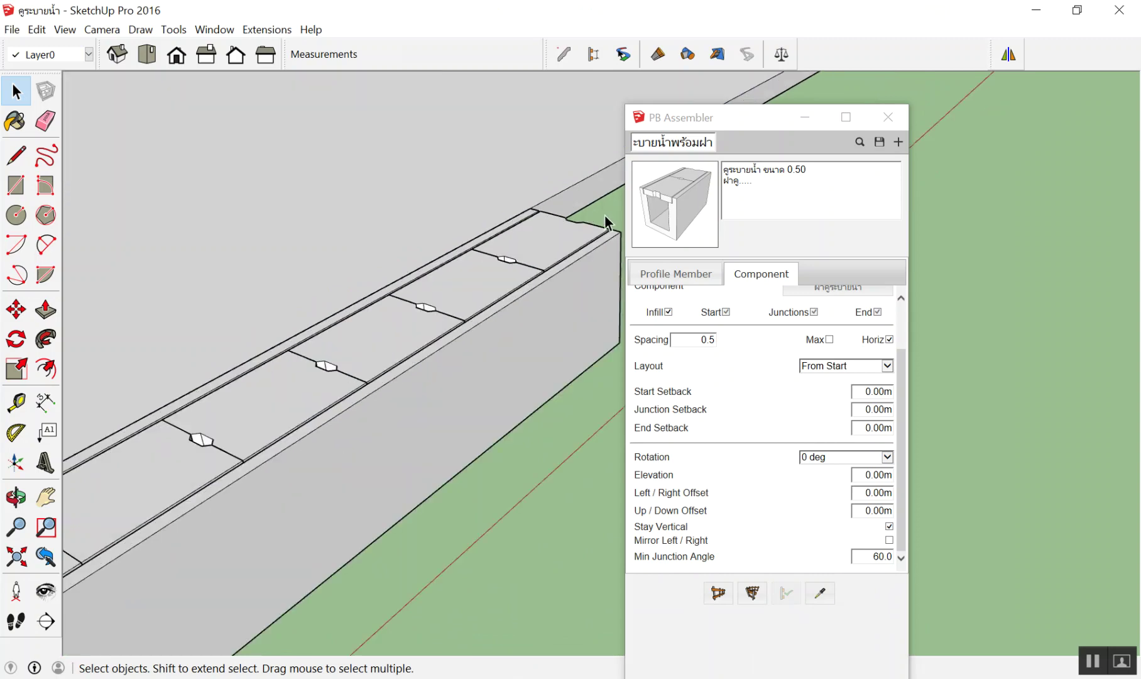
{"action": "scroll", "coordinate": [600, 238], "scroll_direction": "down", "scroll_amount": 2}
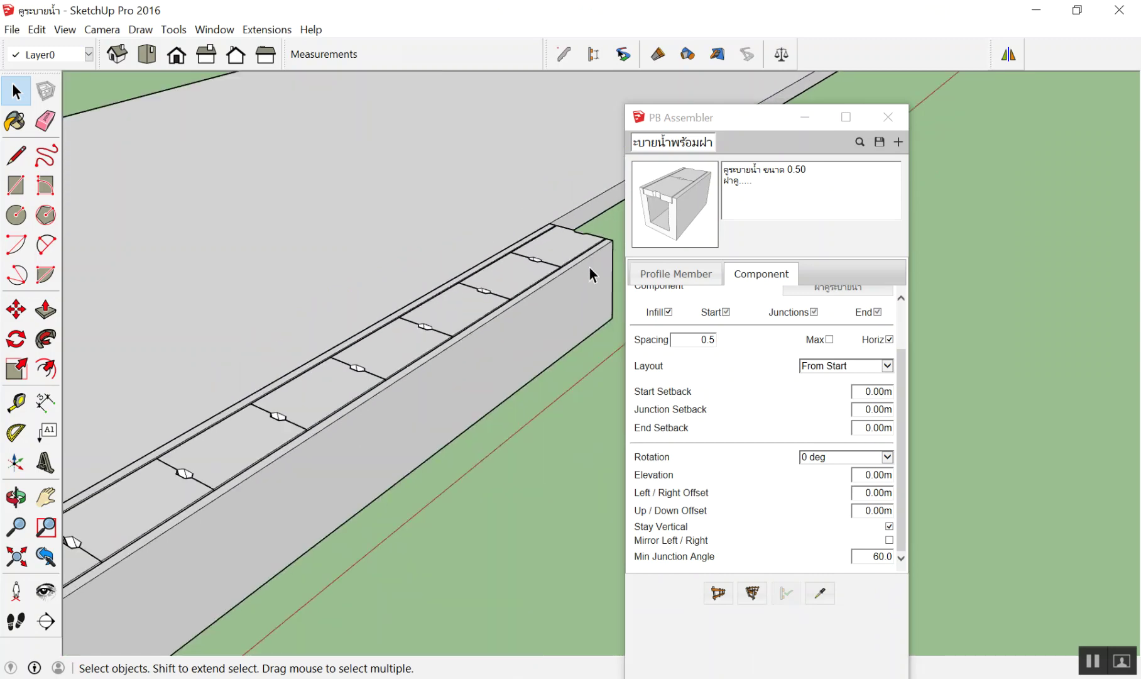
{"action": "scroll", "coordinate": [566, 311], "scroll_direction": "down", "scroll_amount": 3}
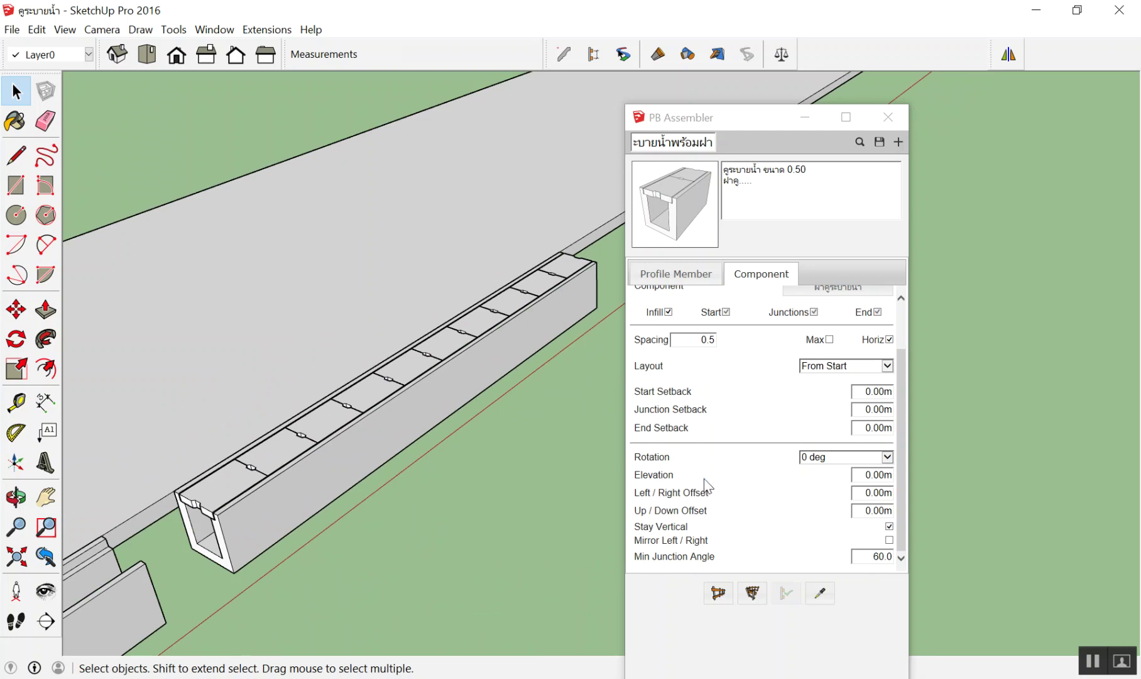
{"action": "middle_click_drag", "start_coordinate": [1043, 306], "coordinate": [634, 591]}
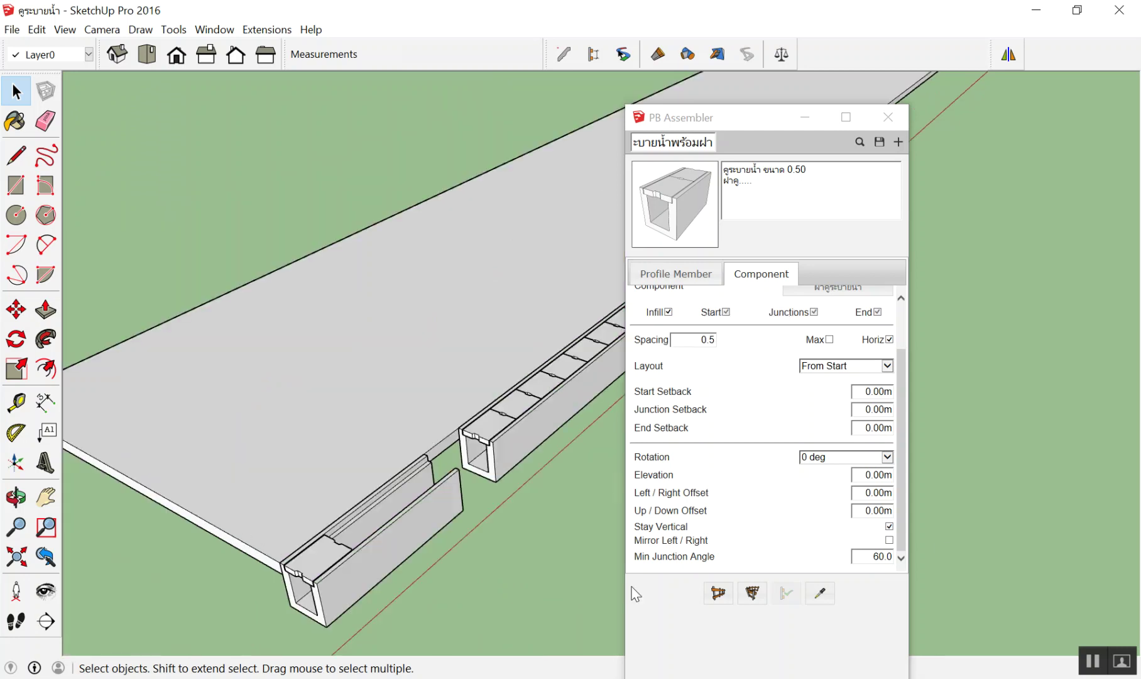
{"action": "scroll", "coordinate": [395, 288], "scroll_direction": "down", "scroll_amount": 3}
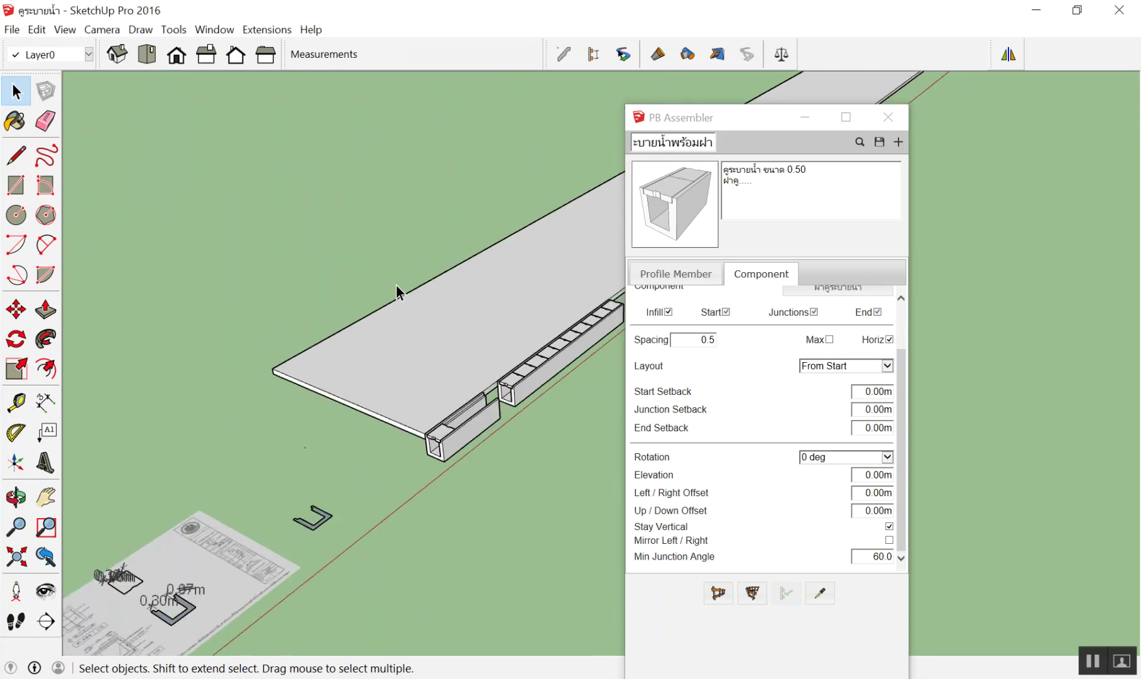
{"action": "scroll", "coordinate": [379, 280], "scroll_direction": "down", "scroll_amount": 2}
{"action": "scroll", "coordinate": [516, 381], "scroll_direction": "up", "scroll_amount": 6}
{"action": "scroll", "coordinate": [404, 293], "scroll_direction": "up", "scroll_amount": 3}
{"action": "scroll", "coordinate": [404, 294], "scroll_direction": "down", "scroll_amount": 1}
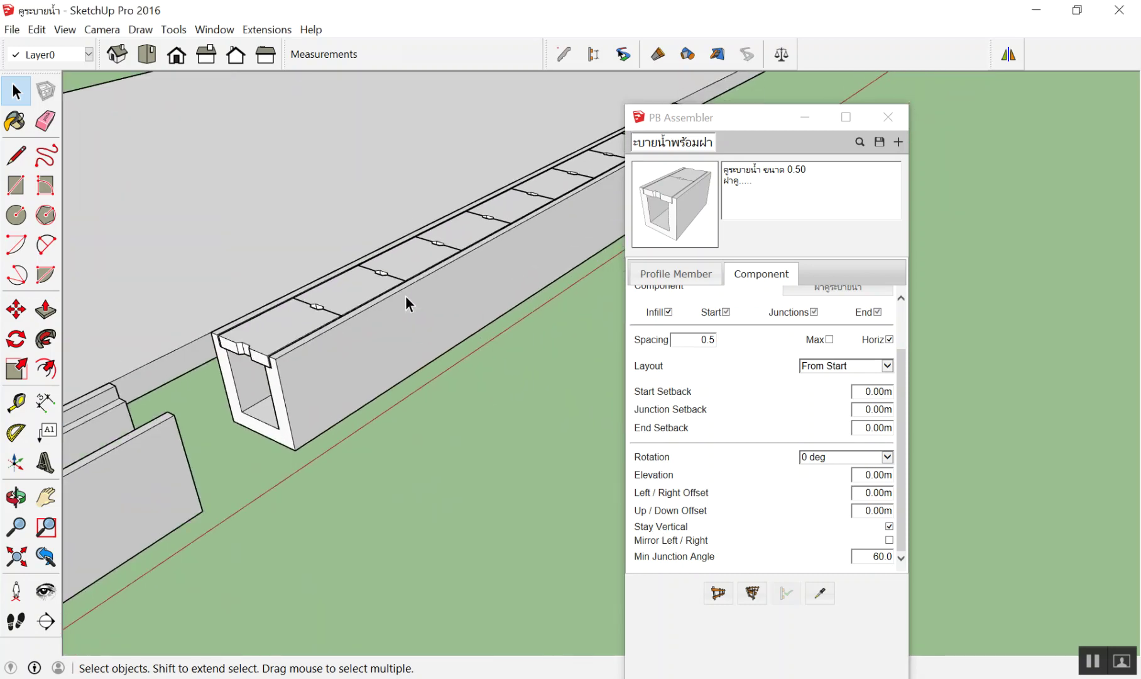
{"action": "scroll", "coordinate": [349, 334], "scroll_direction": "up", "scroll_amount": 1}
{"action": "scroll", "coordinate": [519, 323], "scroll_direction": "up", "scroll_amount": 2}
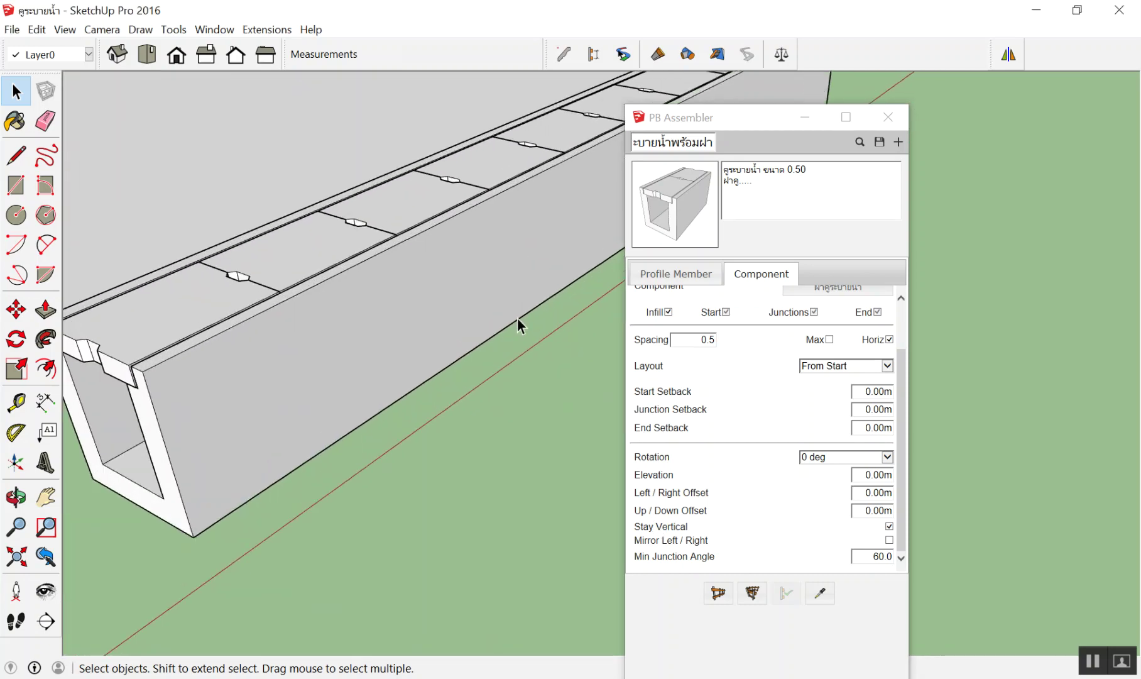
{"action": "scroll", "coordinate": [517, 327], "scroll_direction": "down", "scroll_amount": 2}
{"action": "scroll", "coordinate": [484, 319], "scroll_direction": "down", "scroll_amount": 3}
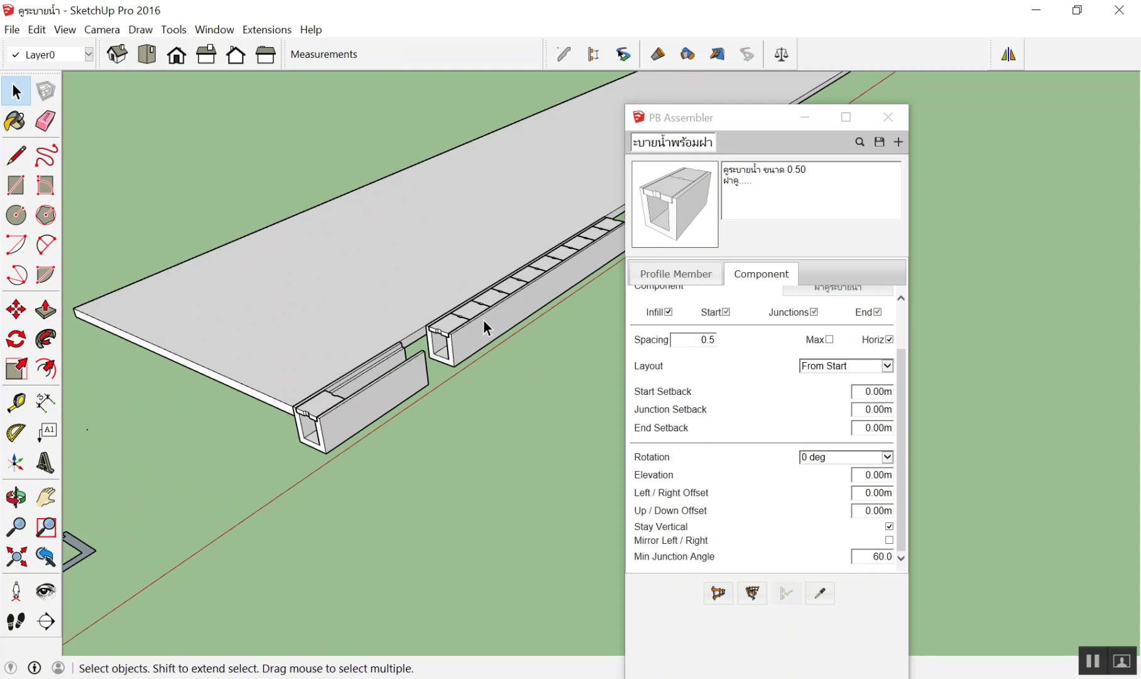